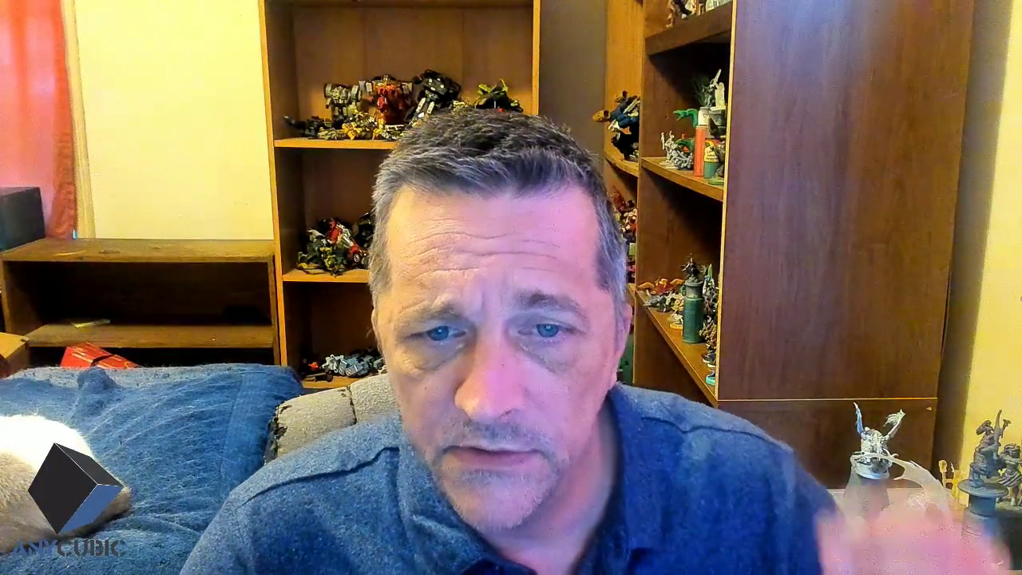
pyautogui.click(423, 330)
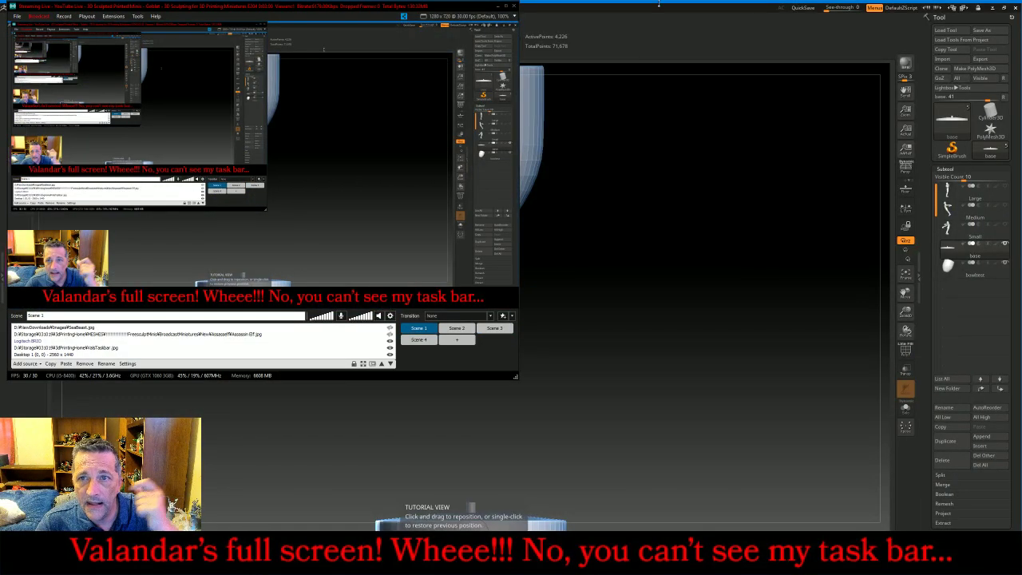
pyautogui.click(691, 130)
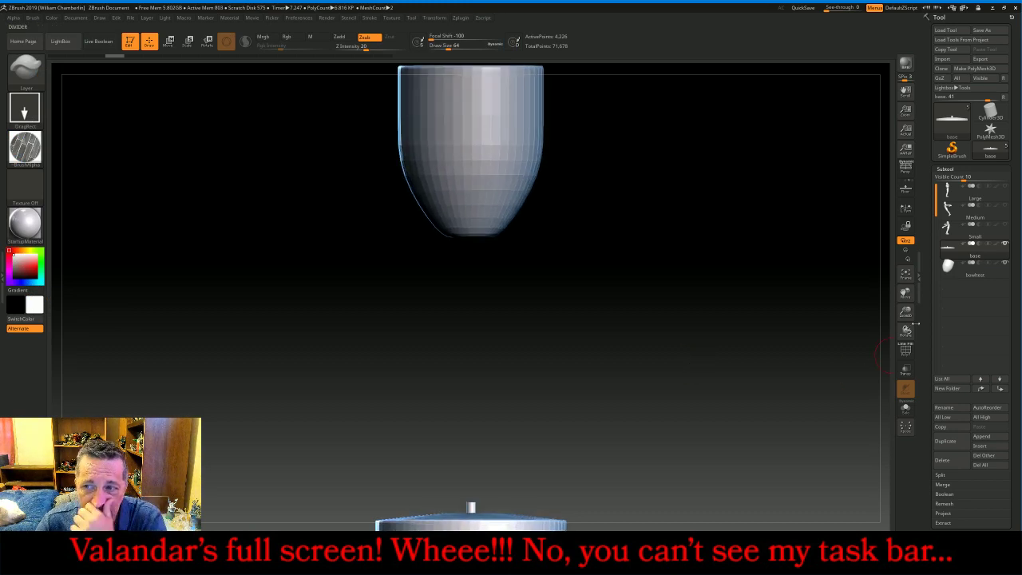
# - Show the Large, Medium and Small figures and examine the assembled trophy from the front and from above
pyautogui.click(906, 278)
pyautogui.click(906, 278)
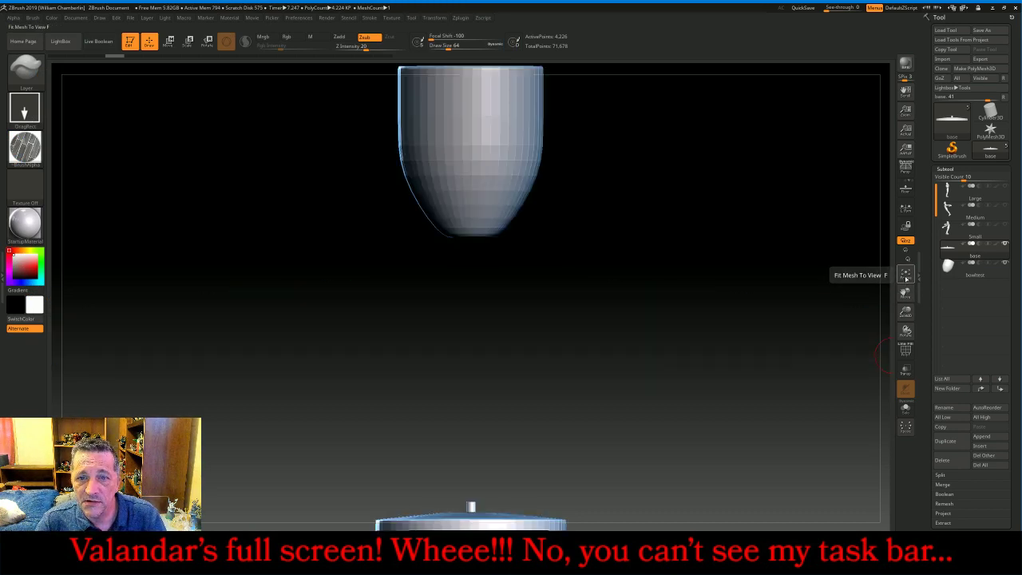
pyautogui.moveTo(798, 281); pyautogui.dragTo(797, 320)
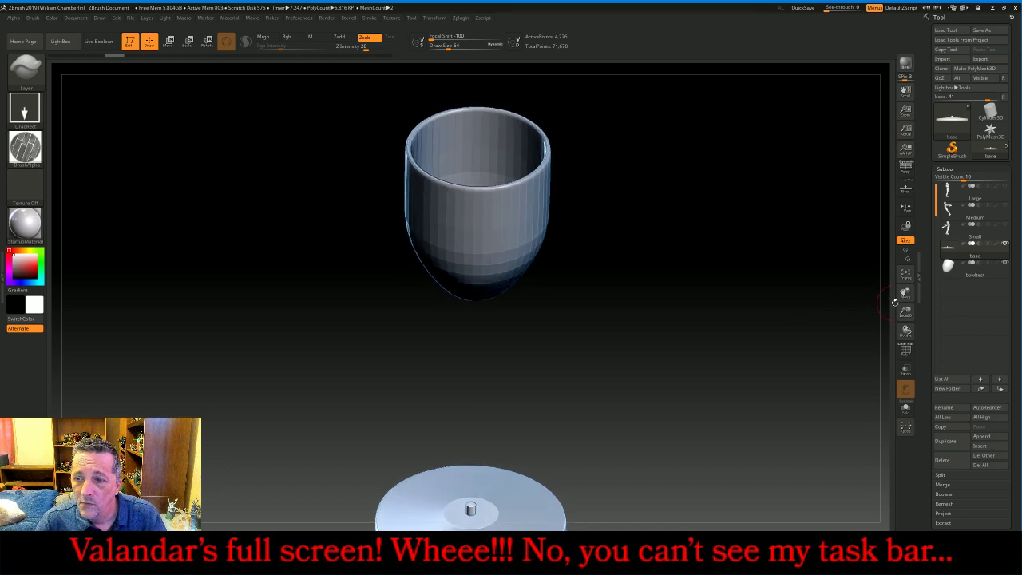
pyautogui.moveTo(905, 312); pyautogui.dragTo(905, 284)
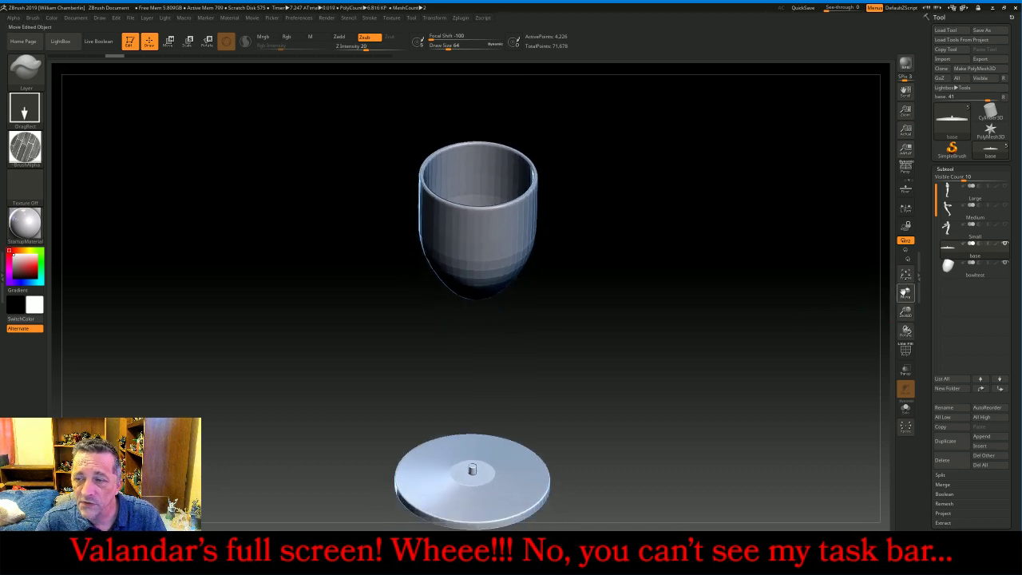
pyautogui.click(1004, 186)
pyautogui.click(1004, 205)
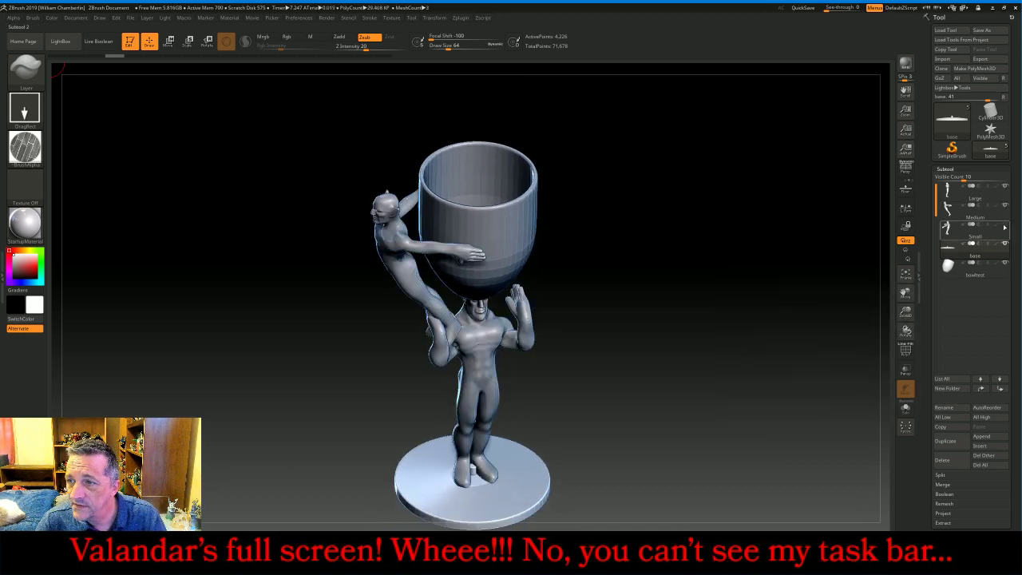
pyautogui.click(1005, 225)
pyautogui.moveTo(762, 347); pyautogui.dragTo(738, 345)
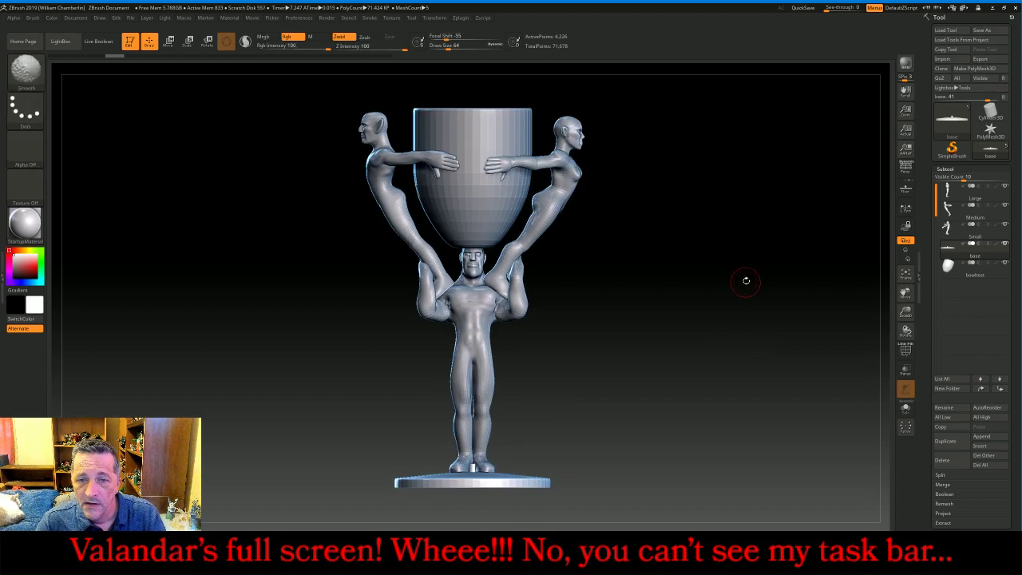
pyautogui.moveTo(745, 283); pyautogui.dragTo(628, 435)
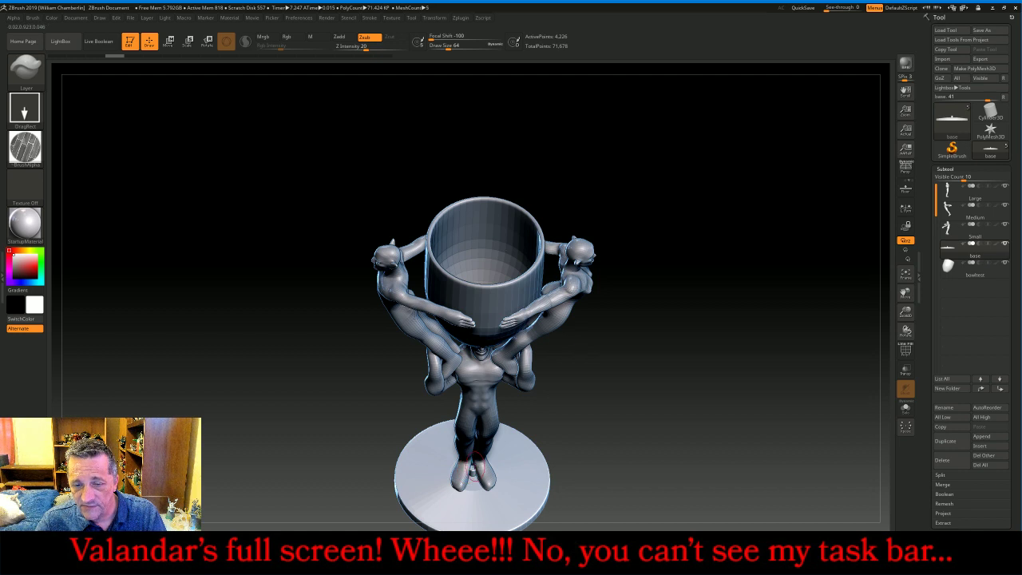
pyautogui.moveTo(905, 294); pyautogui.dragTo(905, 248)
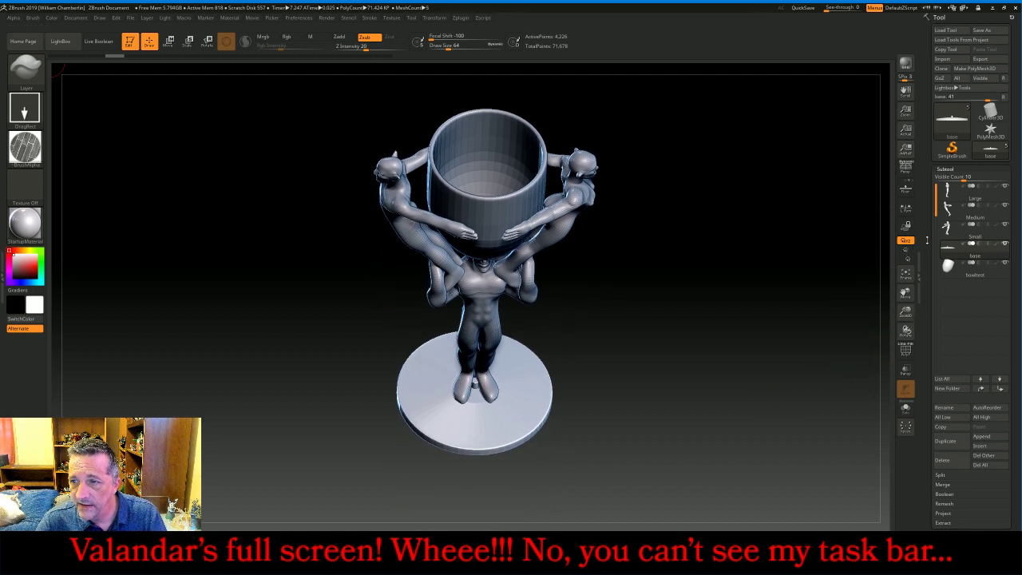
# - Hide the Large, Medium and Small figures so only the base and bowl are displayed
pyautogui.click(1005, 186)
pyautogui.click(1005, 205)
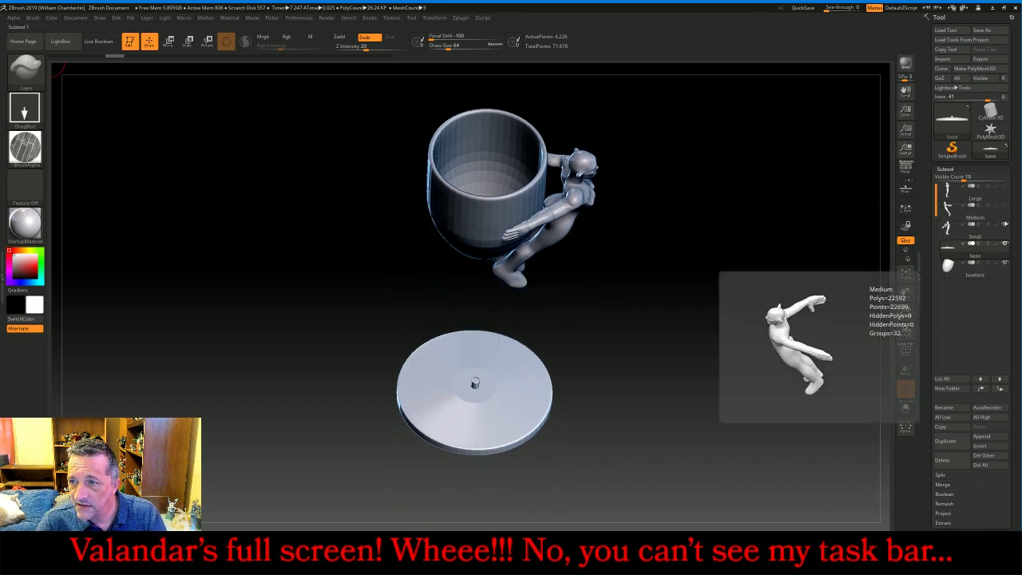
pyautogui.click(1005, 224)
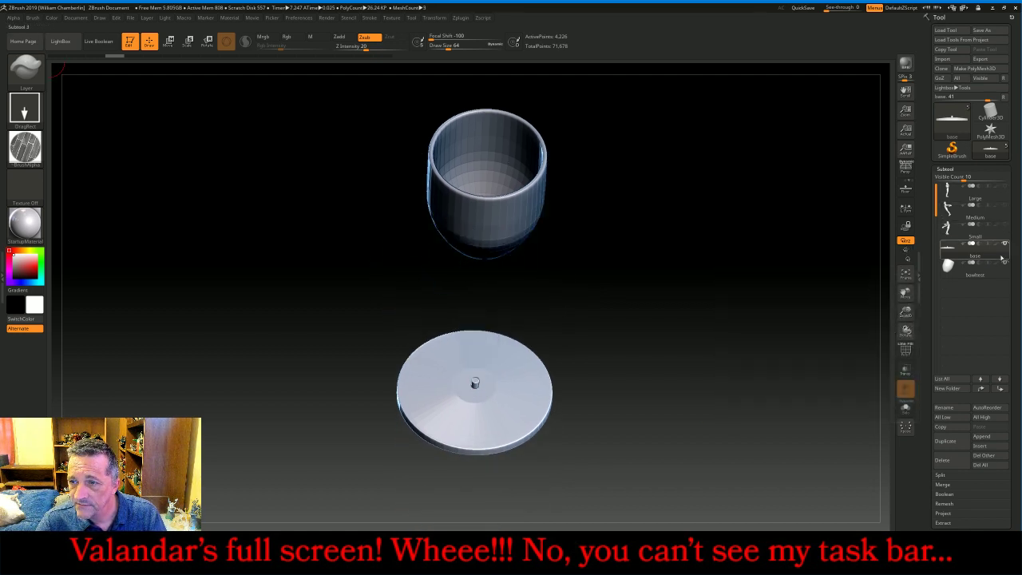
# - Subdivide the base mesh four times and delete its lower subdivision levels
pyautogui.click(950, 169)
pyautogui.click(948, 178)
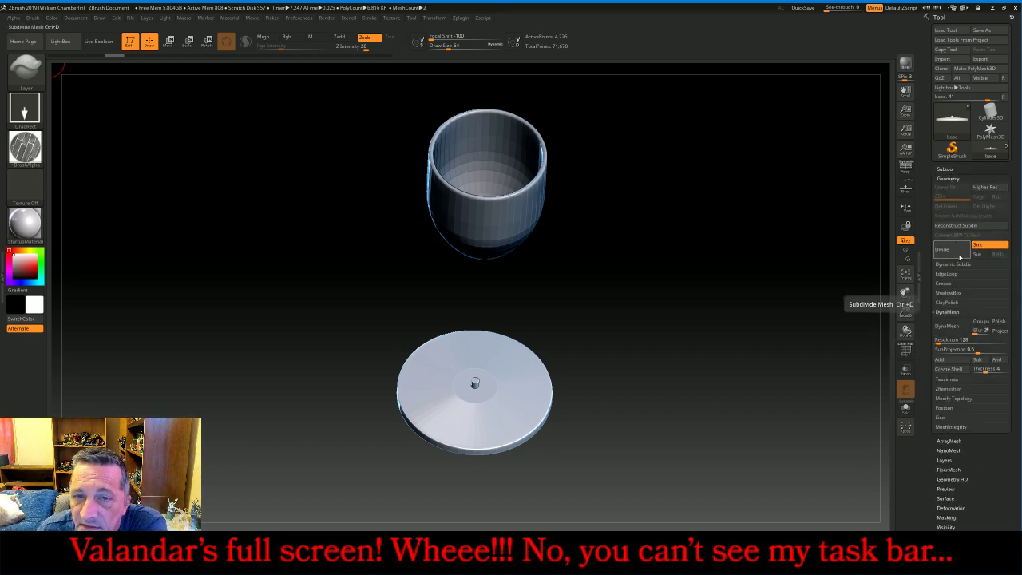
pyautogui.click(959, 257)
pyautogui.click(959, 256)
pyautogui.click(960, 256)
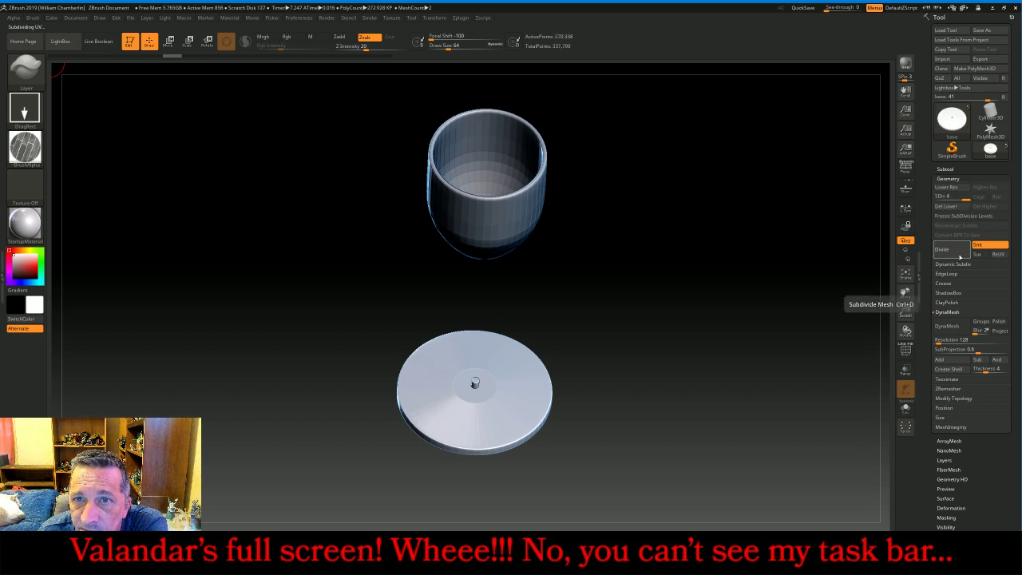
pyautogui.click(959, 256)
pyautogui.click(947, 207)
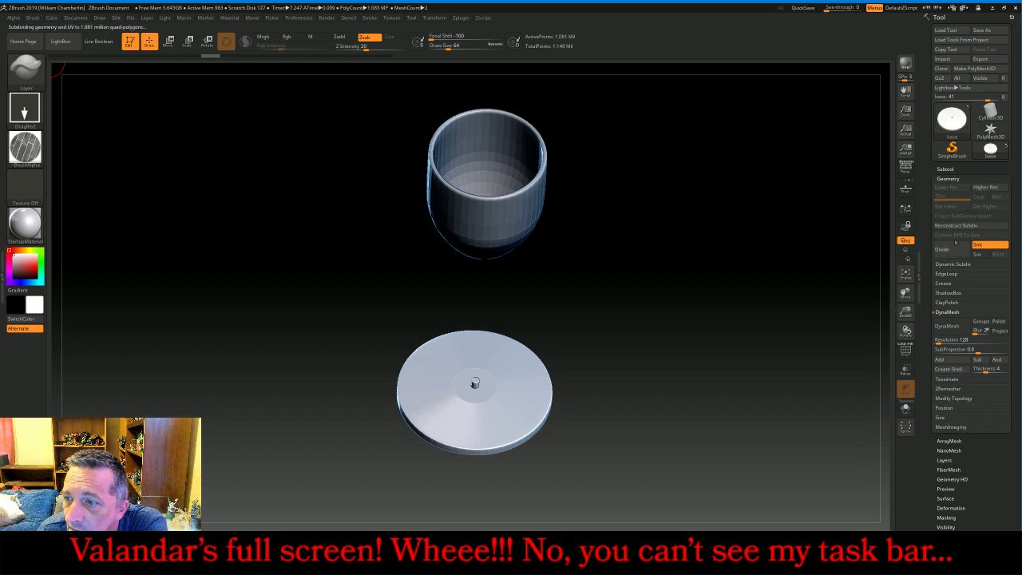
# - Set the DynaMesh resolution to 1024 and remesh the base with DynaMesh
pyautogui.click(946, 339)
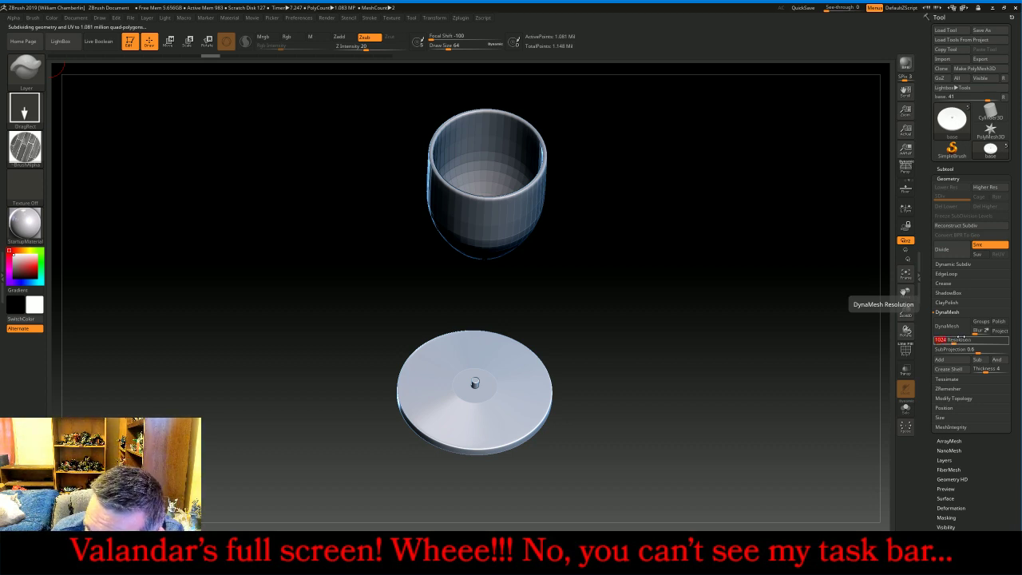
pyautogui.press('Return')
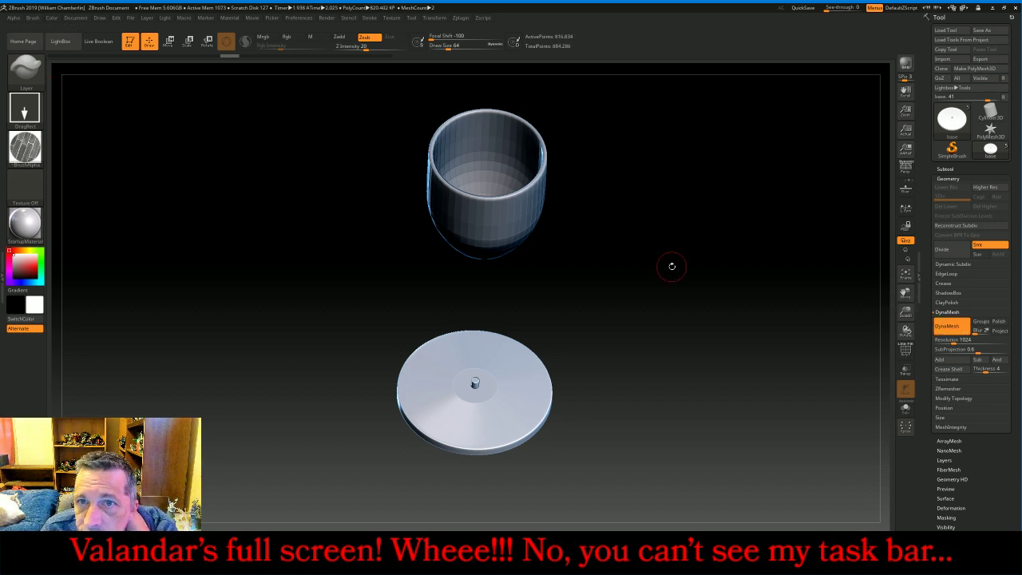
# - Hide the bowl and show the Large figure as a transparent ghost over the base, viewed from above
pyautogui.moveTo(687, 226); pyautogui.dragTo(874, 245)
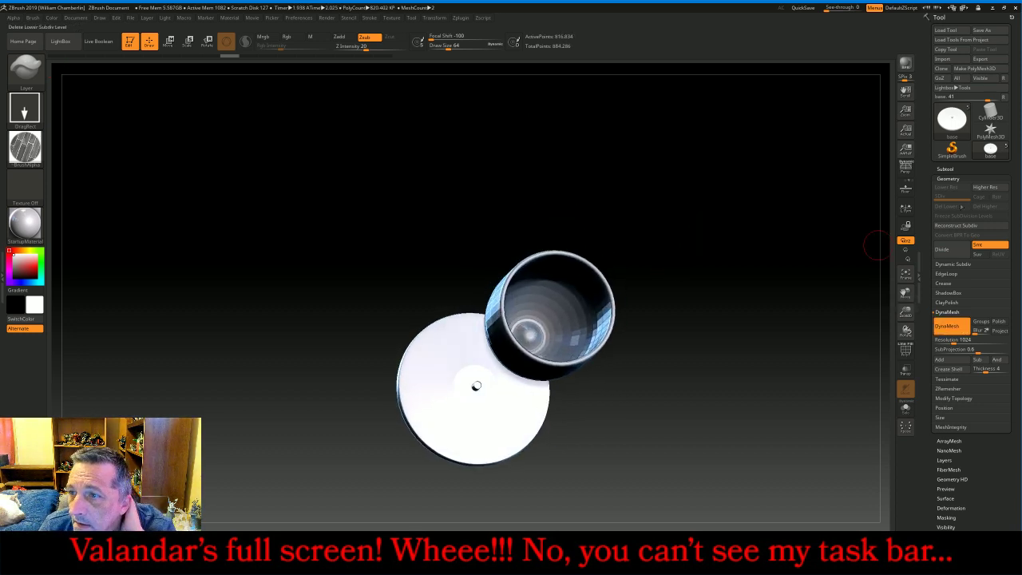
pyautogui.click(961, 170)
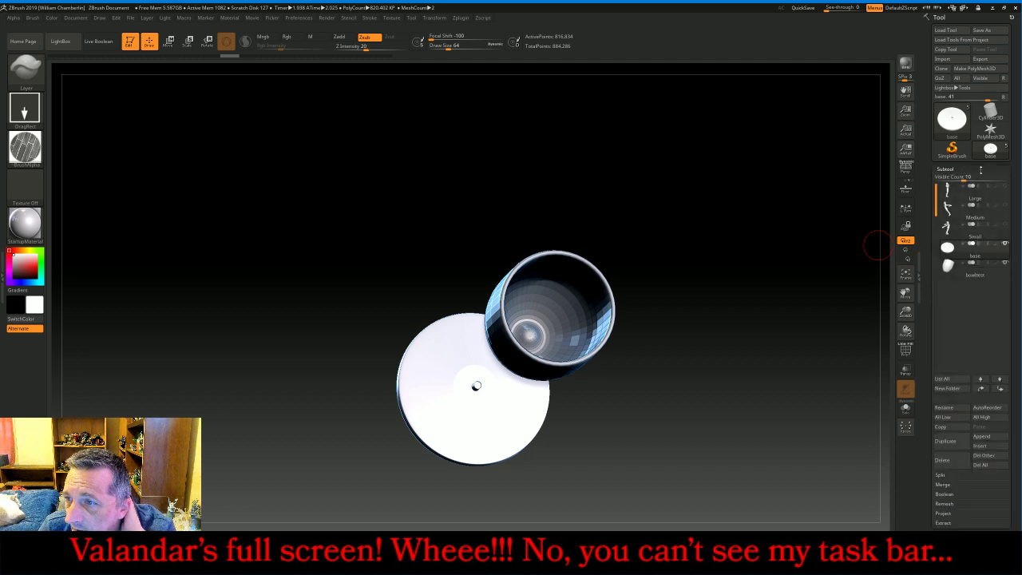
pyautogui.click(1005, 261)
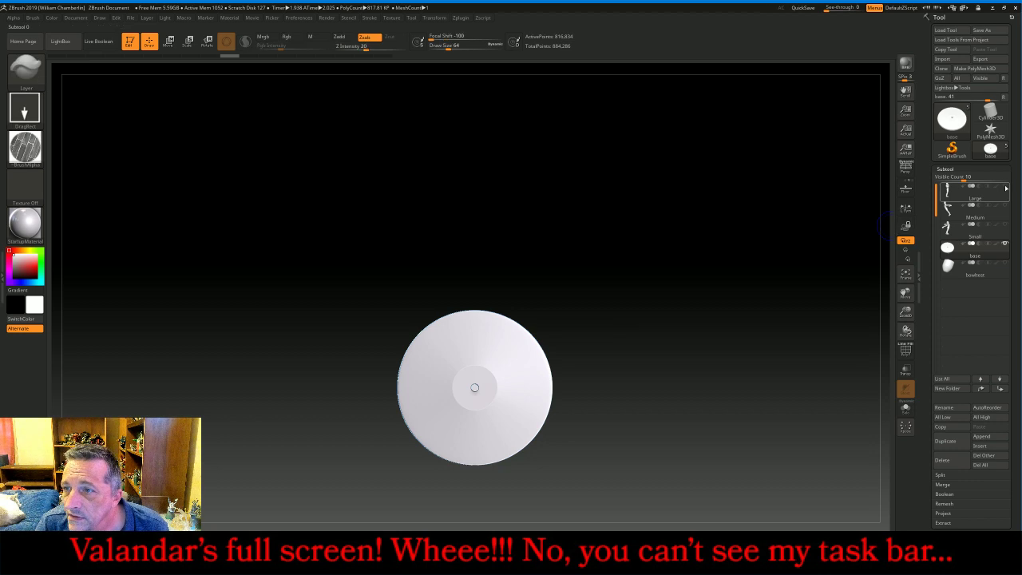
pyautogui.click(1005, 187)
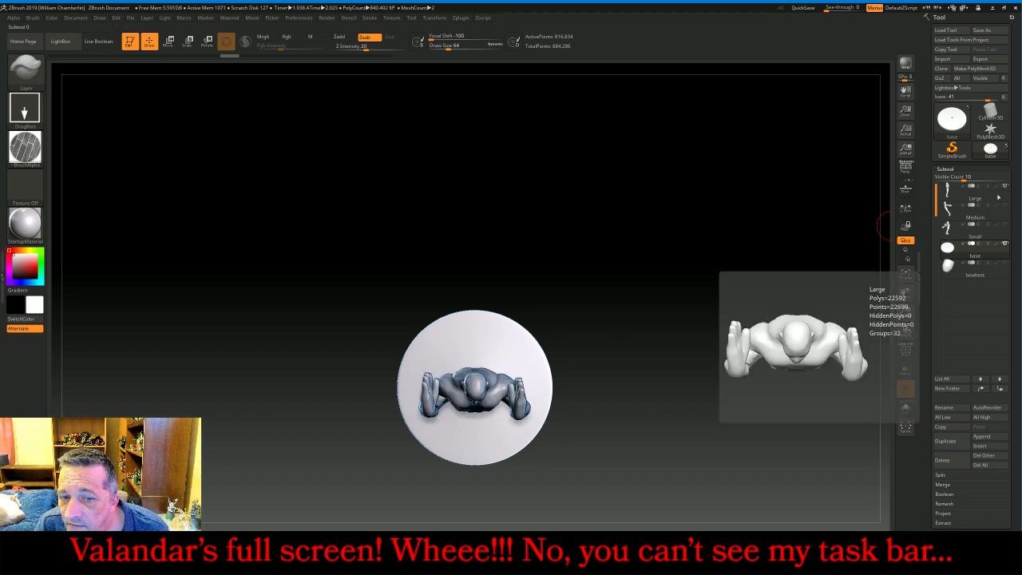
pyautogui.click(912, 373)
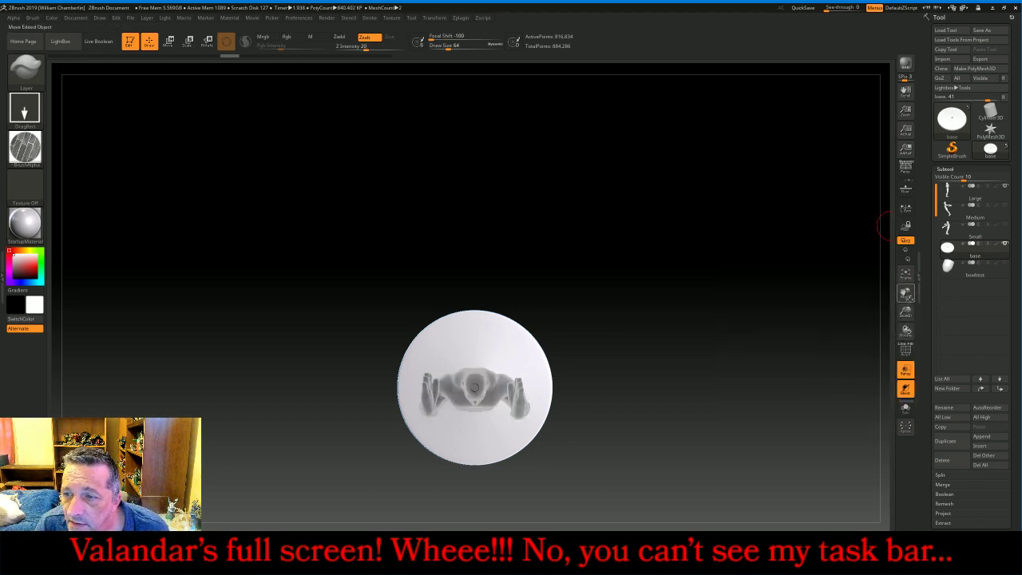
pyautogui.click(906, 276)
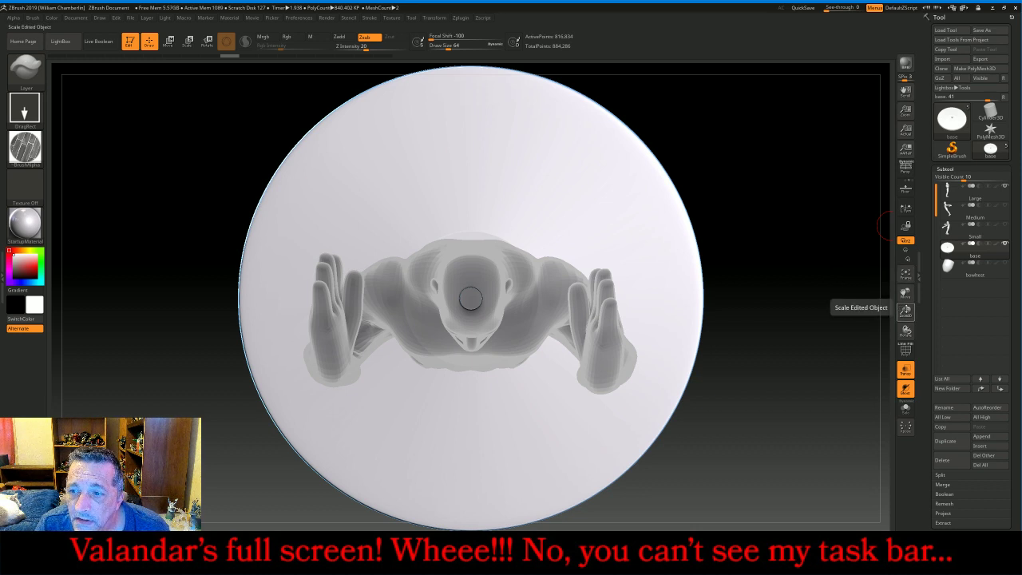
pyautogui.moveTo(906, 311); pyautogui.dragTo(691, 303)
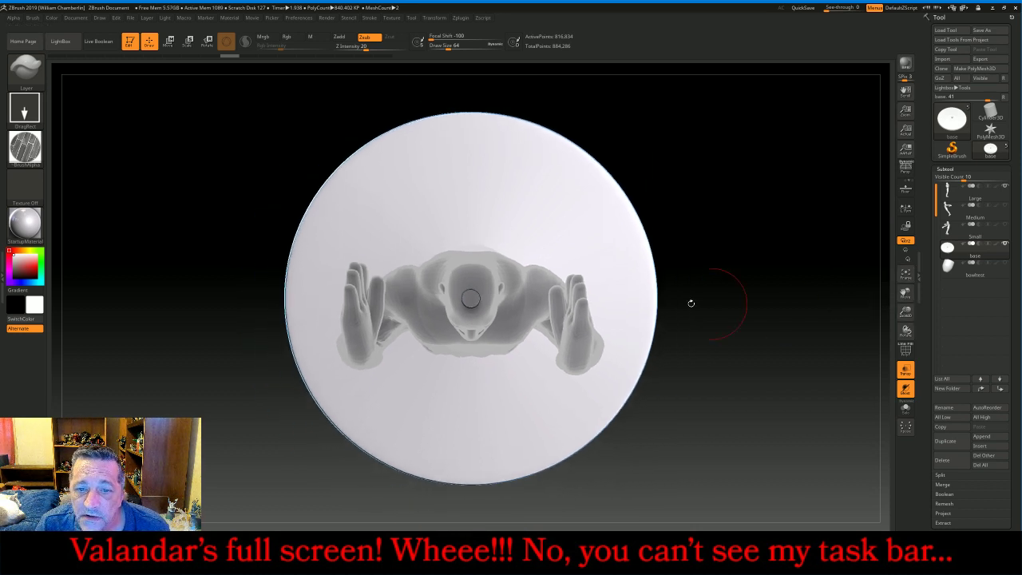
# - Isolate the base's centre peg and outer rim, mask them, and unhide the rest of the base
pyautogui.keyDown('ctrl'); pyautogui.keyDown('shift'); pyautogui.click(471, 299); pyautogui.keyUp('shift'); pyautogui.keyUp('ctrl')
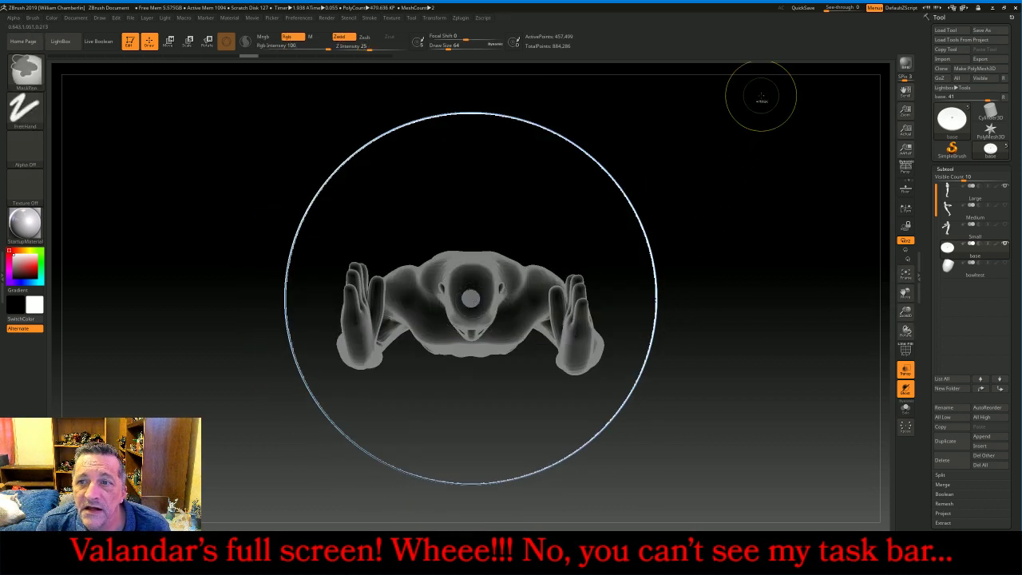
pyautogui.moveTo(760, 96)
pyautogui.keyDown('ctrl'); pyautogui.mouseDown()
pyautogui.moveTo(418, 303)
pyautogui.moveTo(232, 444)
pyautogui.moveTo(198, 519)
pyautogui.mouseUp(); pyautogui.keyUp('ctrl')
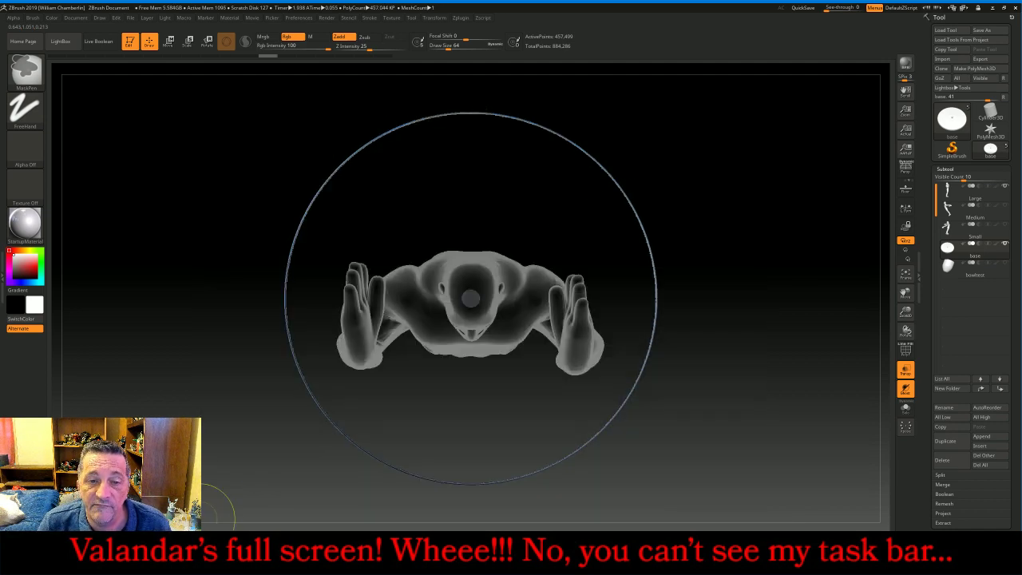
pyautogui.keyDown('ctrl'); pyautogui.keyDown('shift'); pyautogui.click(190, 356); pyautogui.keyUp('shift'); pyautogui.keyUp('ctrl')
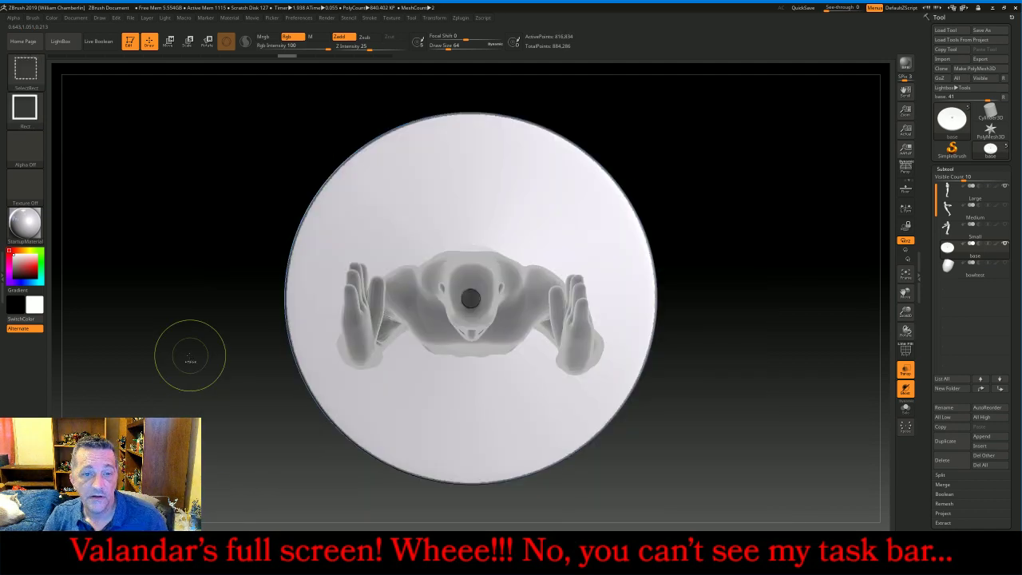
pyautogui.moveTo(191, 352)
pyautogui.mouseDown()
pyautogui.moveTo(200, 283)
pyautogui.moveTo(188, 296)
pyautogui.moveTo(188, 346)
pyautogui.mouseUp()
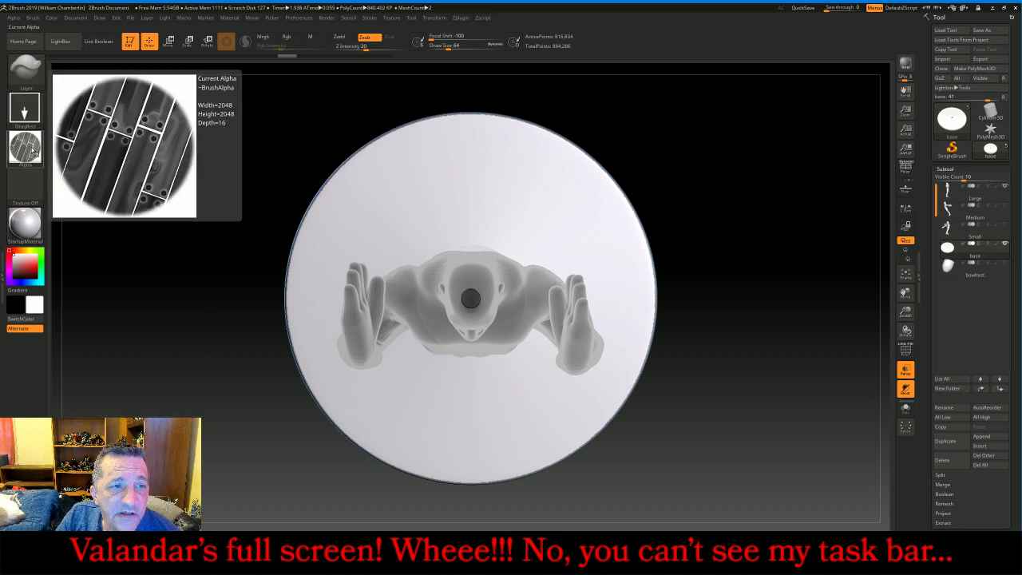
# - Stamp the wooden plank alpha over the base's entire top surface with the Layer brush, starting from the centre peg
pyautogui.moveTo(21, 151)
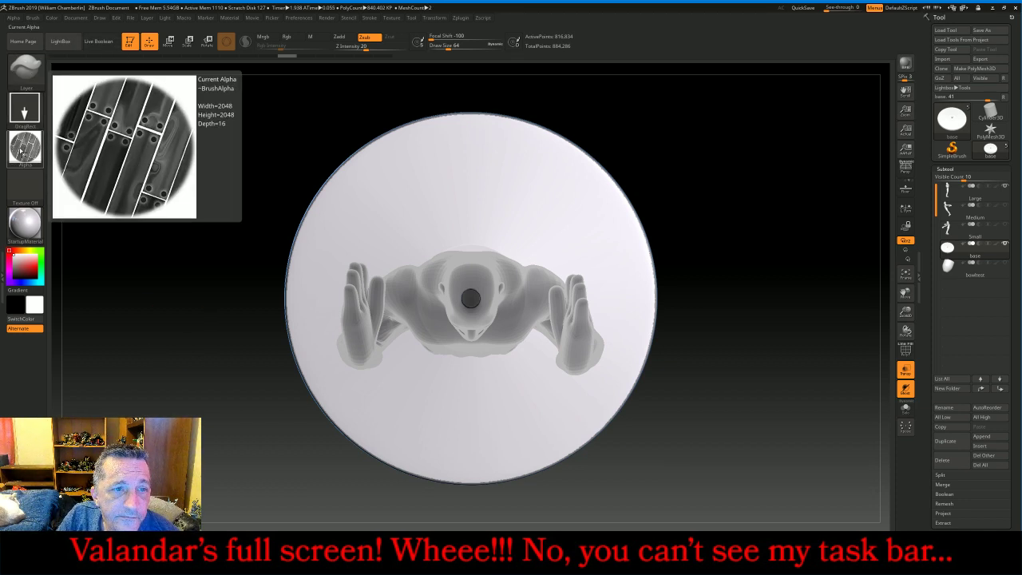
pyautogui.moveTo(28, 80)
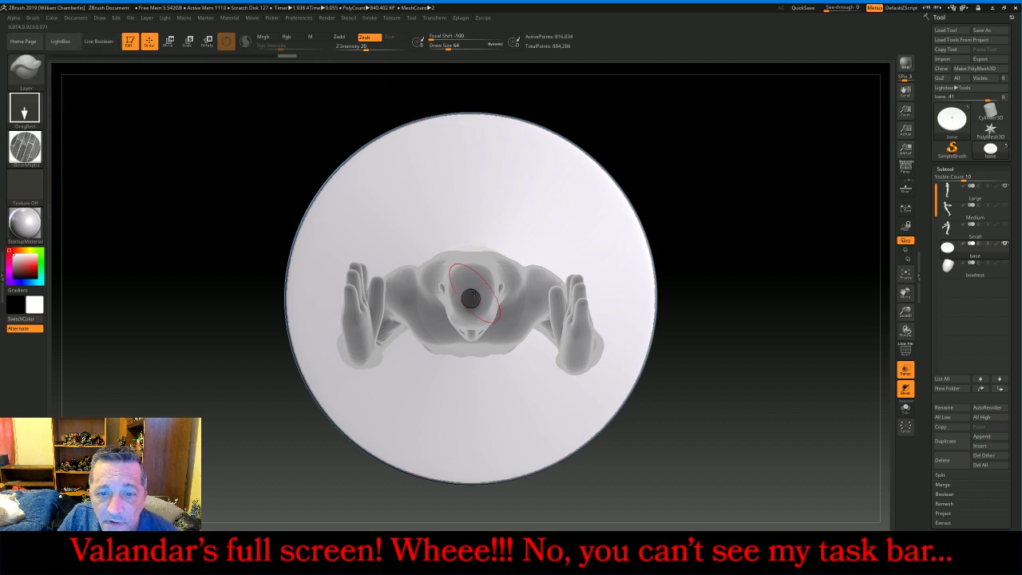
pyautogui.moveTo(470, 298)
pyautogui.mouseDown()
pyautogui.moveTo(582, 239)
pyautogui.moveTo(759, 240)
pyautogui.moveTo(773, 245)
pyautogui.moveTo(759, 280)
pyautogui.mouseUp()
pyautogui.moveTo(775, 376)
pyautogui.mouseDown()
pyautogui.moveTo(774, 307)
pyautogui.moveTo(773, 324)
pyautogui.moveTo(786, 315)
pyautogui.moveTo(758, 279)
pyautogui.moveTo(798, 304)
pyautogui.moveTo(789, 309)
pyautogui.mouseUp()
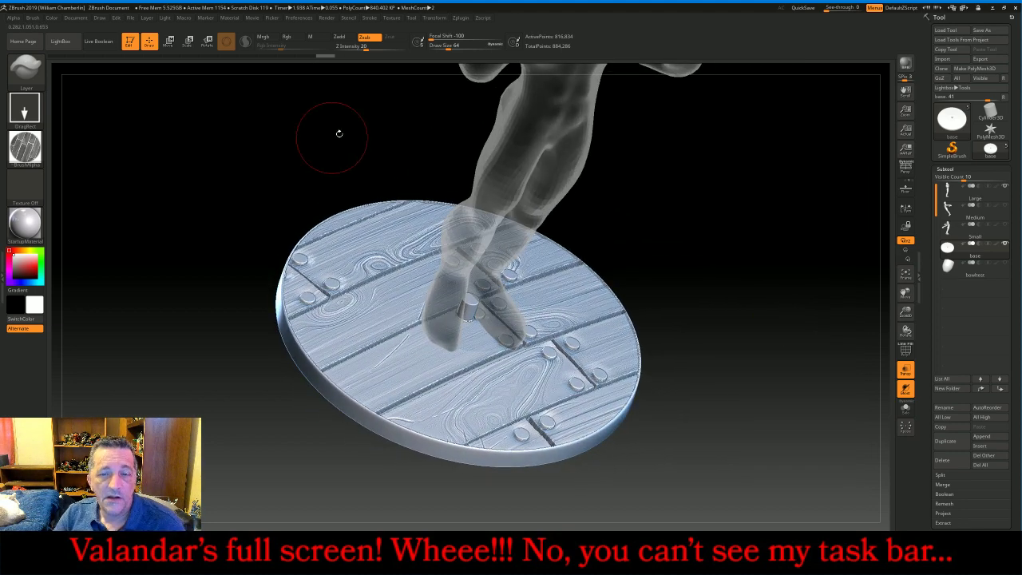
# - Decimate the base with Decimation Master using a custom target of 50 k points
pyautogui.click(460, 17)
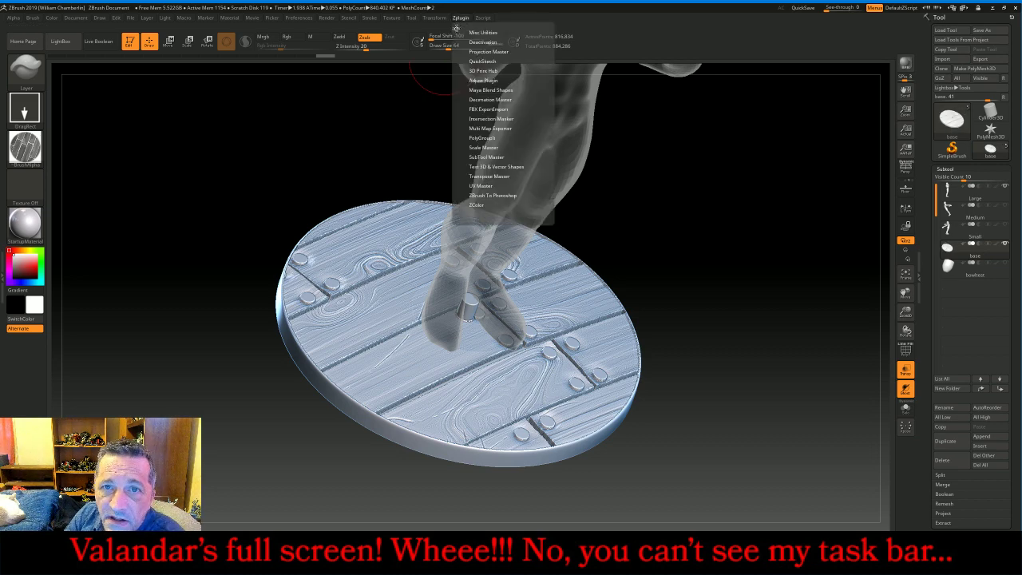
pyautogui.click(460, 29)
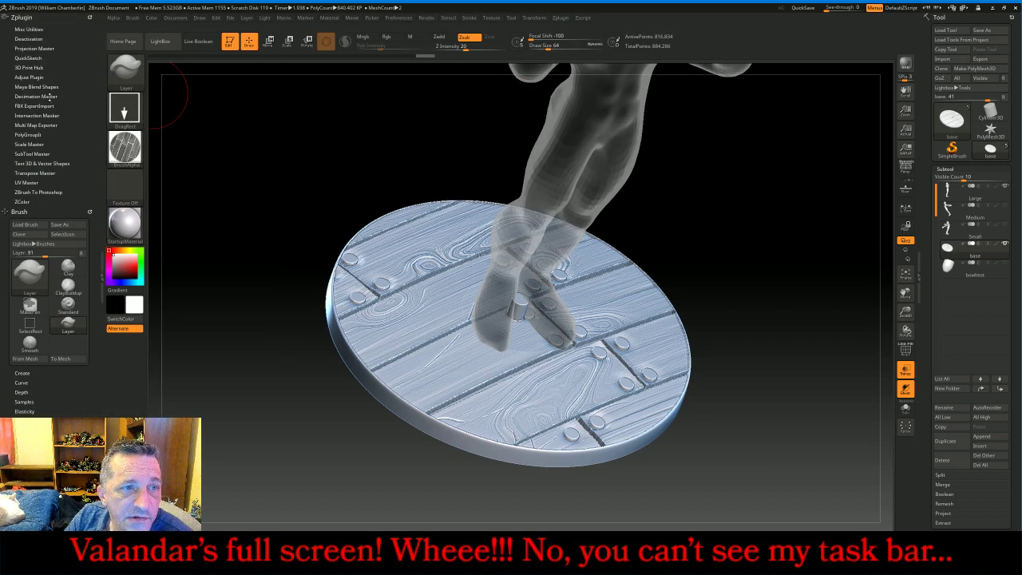
pyautogui.click(46, 96)
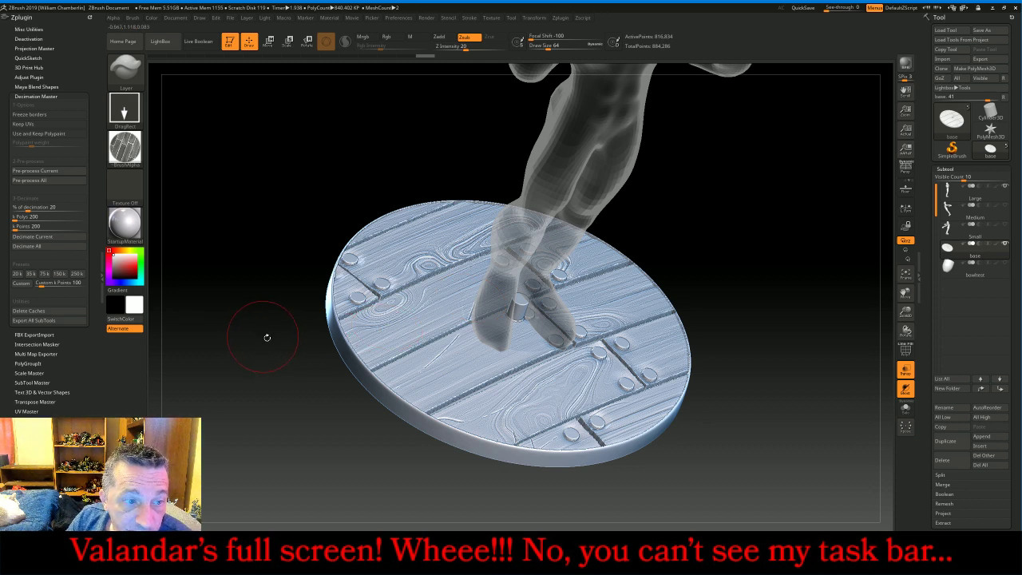
pyautogui.click(51, 283)
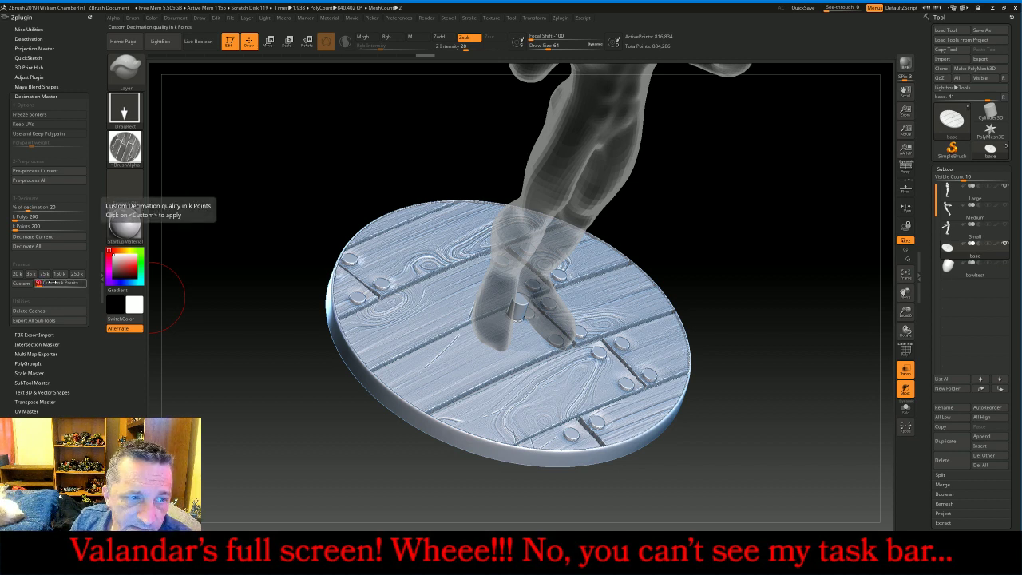
pyautogui.press('Return')
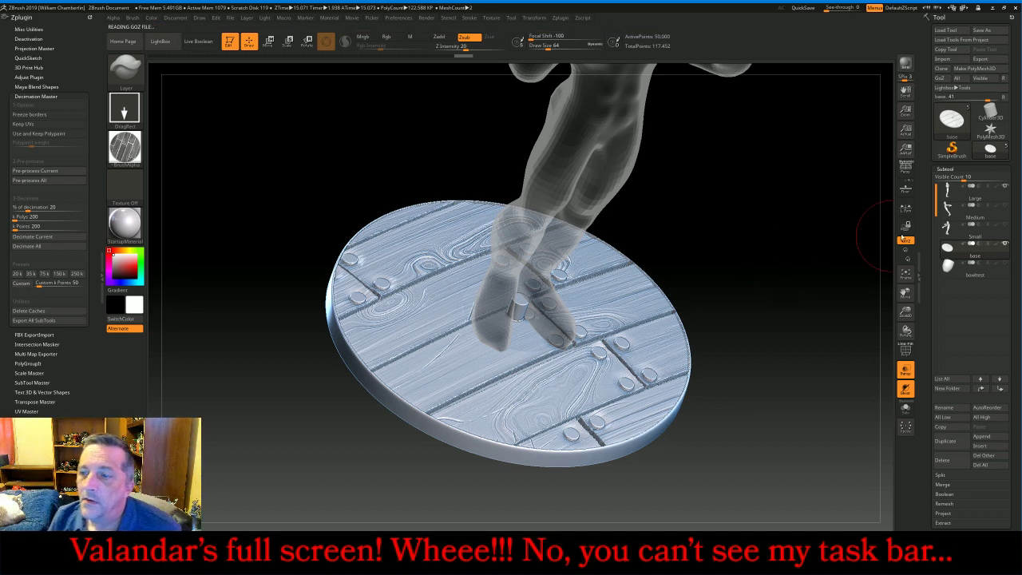
# - Unhide the bowl and the Medium and Small figures to view the whole trophy upright from the front
pyautogui.click(905, 273)
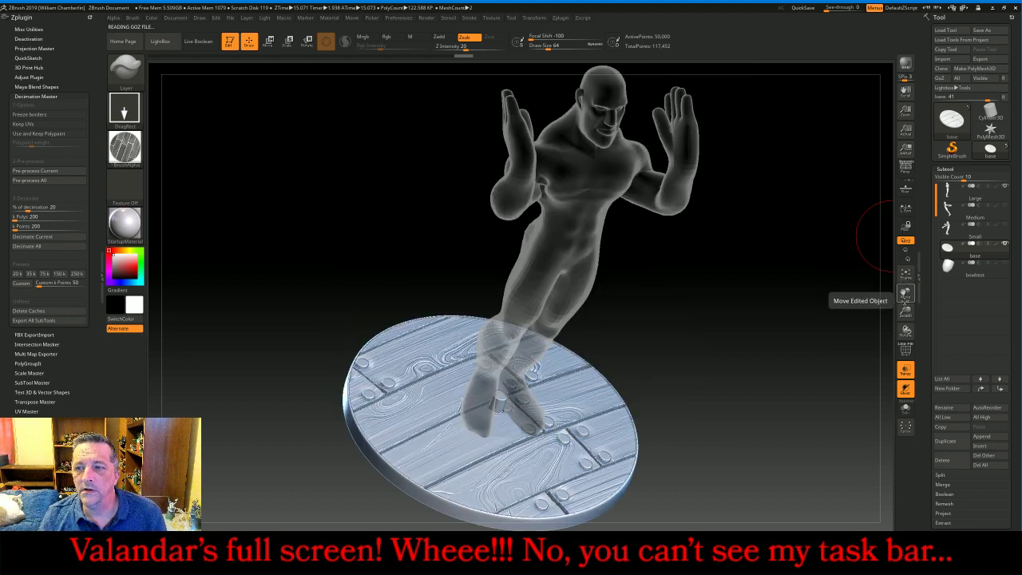
pyautogui.moveTo(948, 266)
pyautogui.click(1008, 263)
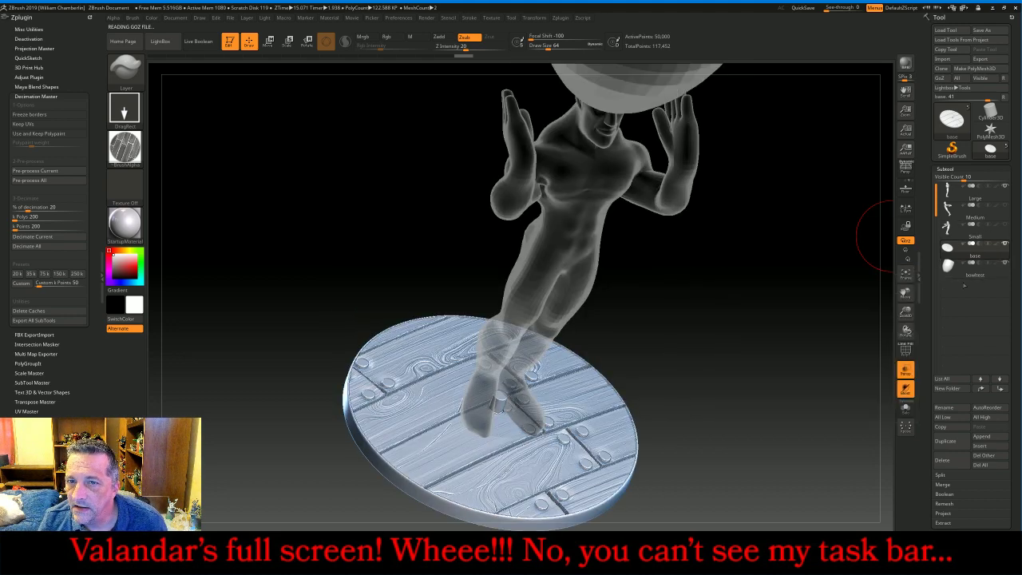
pyautogui.moveTo(798, 347); pyautogui.dragTo(786, 325)
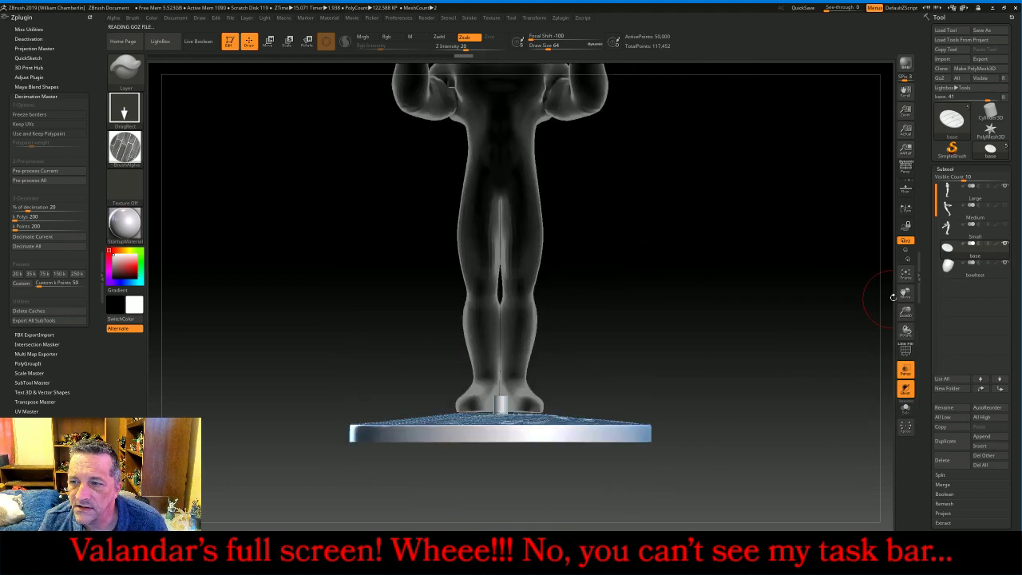
pyautogui.click(907, 276)
pyautogui.click(907, 276)
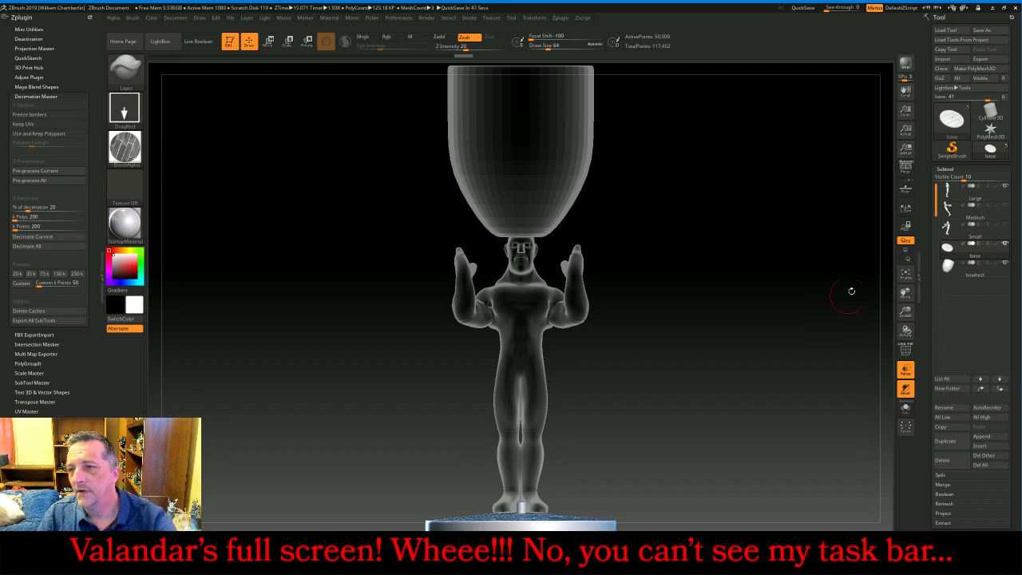
pyautogui.click(1004, 207)
pyautogui.click(1004, 225)
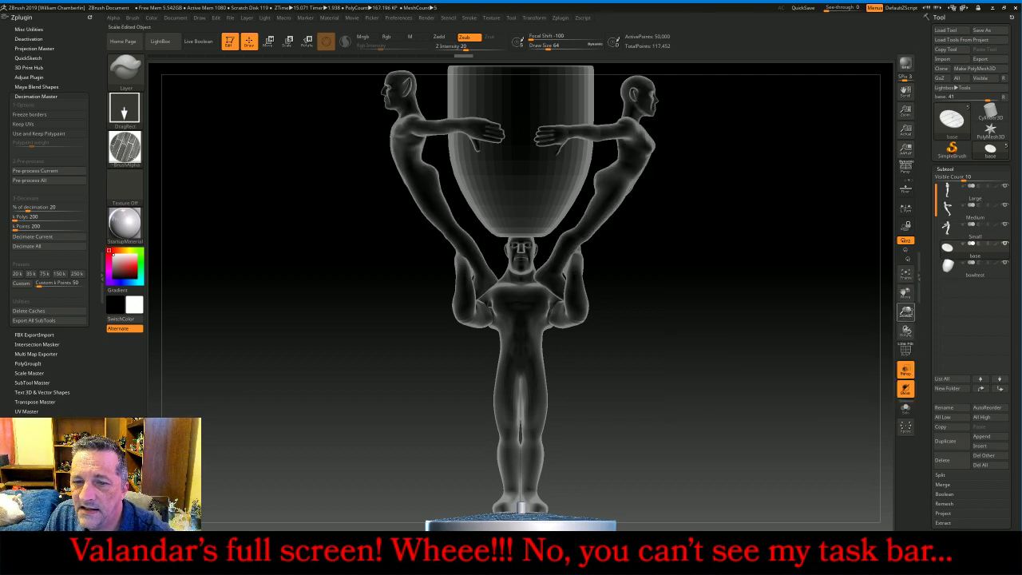
pyautogui.moveTo(907, 312); pyautogui.dragTo(904, 290)
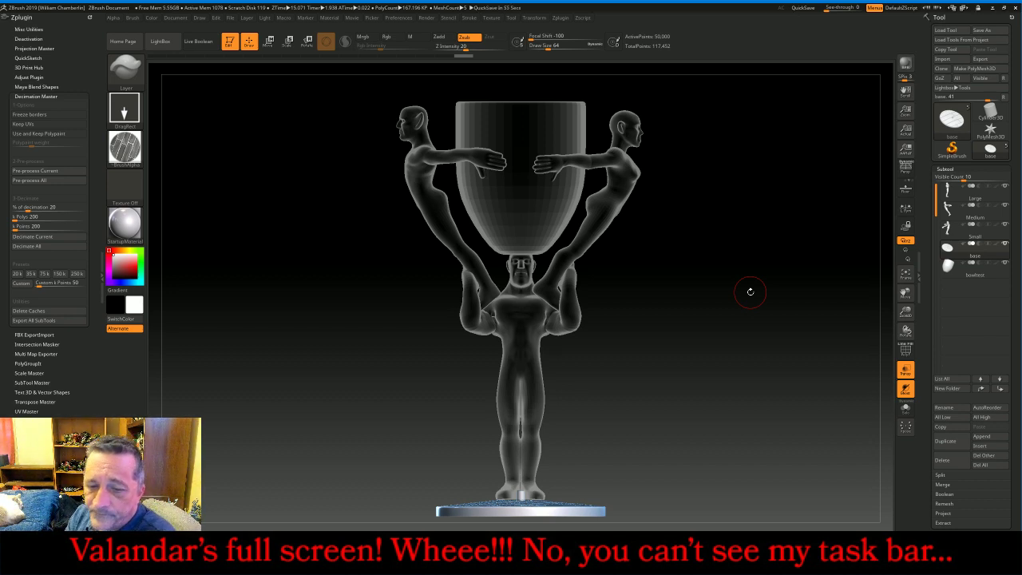
# - Hide the Large, Medium and Small figures and make the bowl the active subtool, framed in view
pyautogui.click(1005, 225)
pyautogui.click(1004, 206)
pyautogui.click(1004, 185)
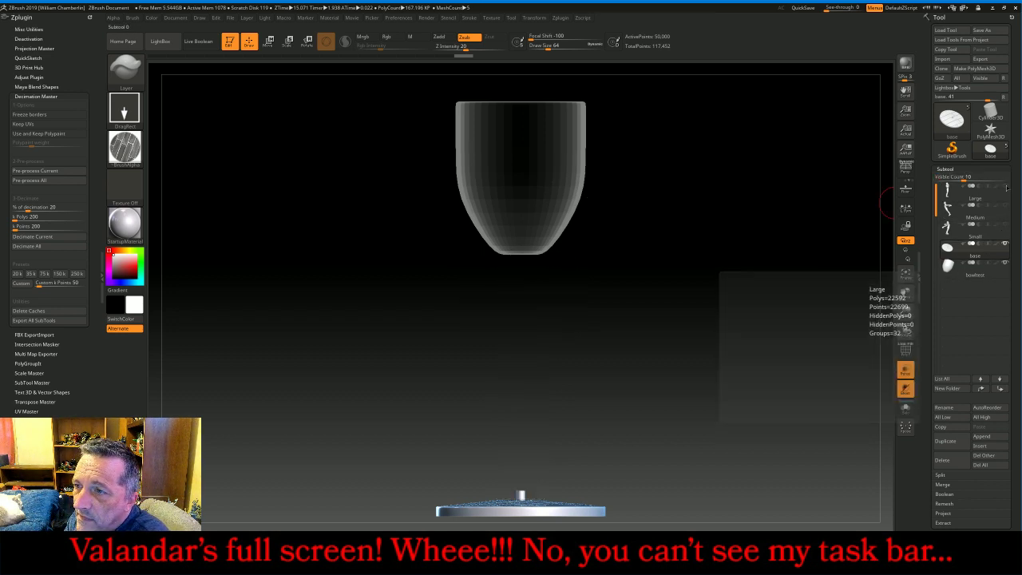
pyautogui.moveTo(791, 265); pyautogui.dragTo(766, 278)
pyautogui.moveTo(902, 293); pyautogui.dragTo(885, 257)
pyautogui.moveTo(822, 263); pyautogui.dragTo(814, 306)
pyautogui.click(942, 273)
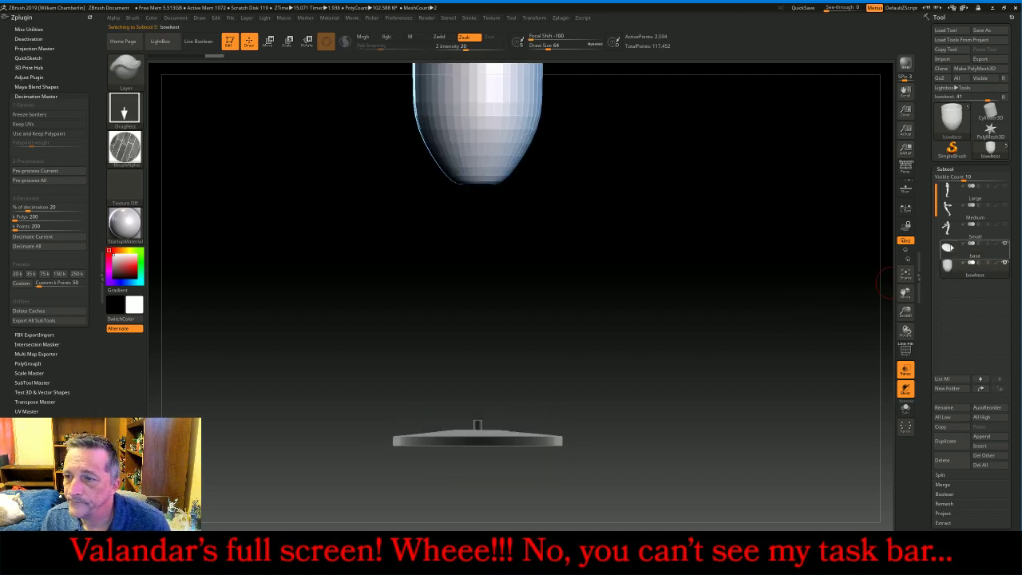
pyautogui.click(1004, 205)
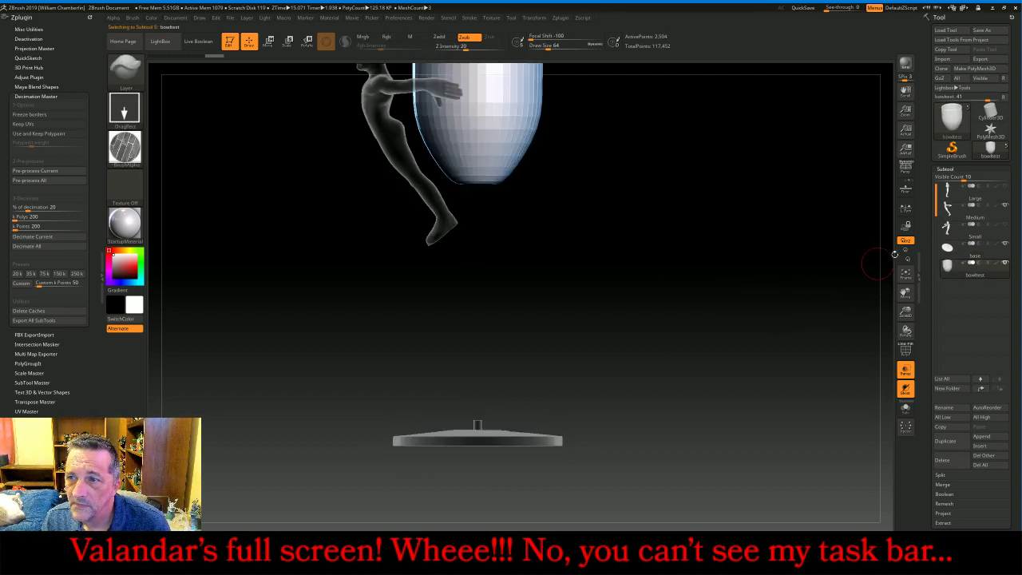
pyautogui.click(1005, 205)
pyautogui.click(904, 273)
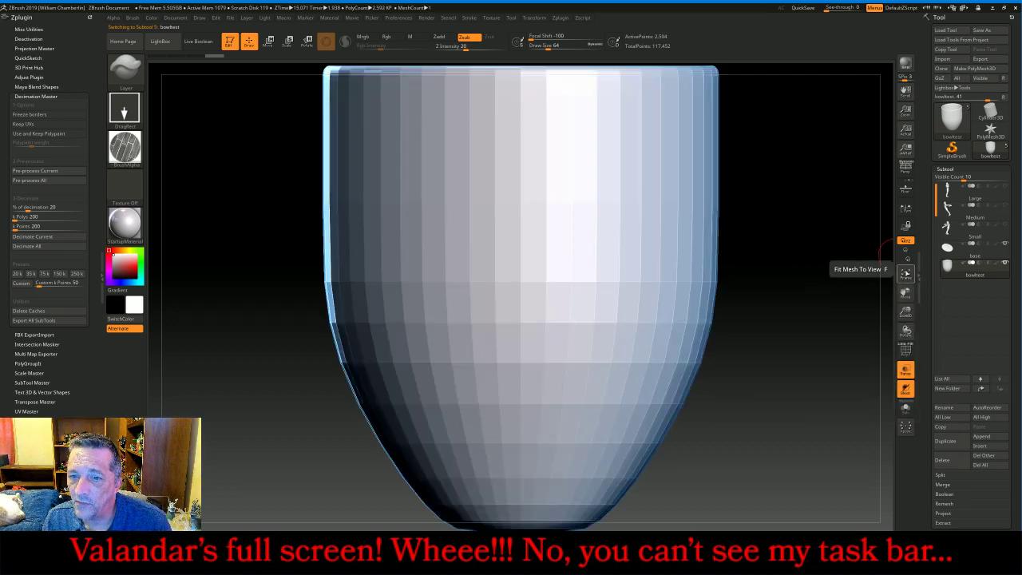
pyautogui.moveTo(904, 311); pyautogui.dragTo(929, 359)
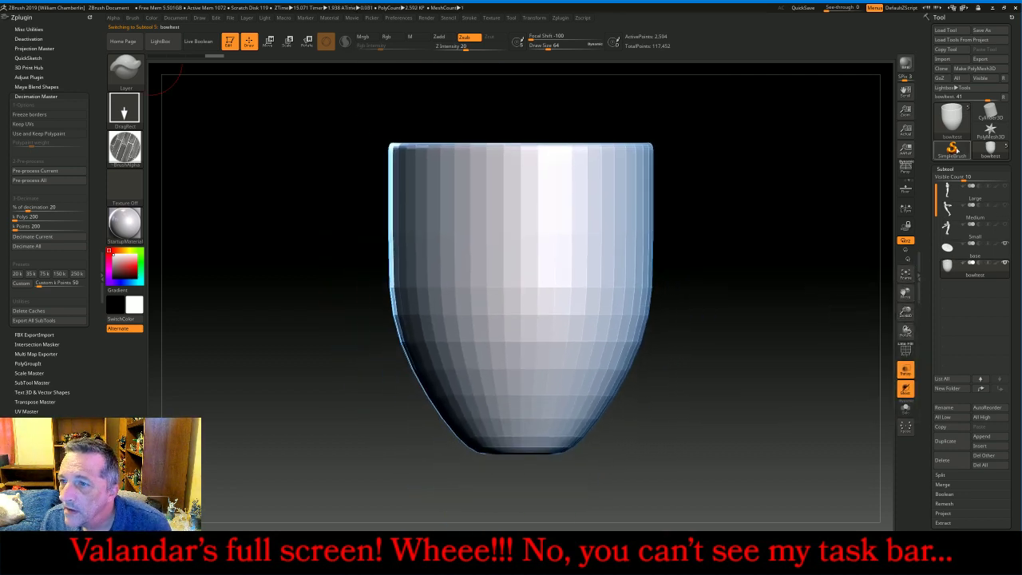
# - Subdivide the bowl four times with smoothing and delete its lower subdivision levels
pyautogui.click(956, 167)
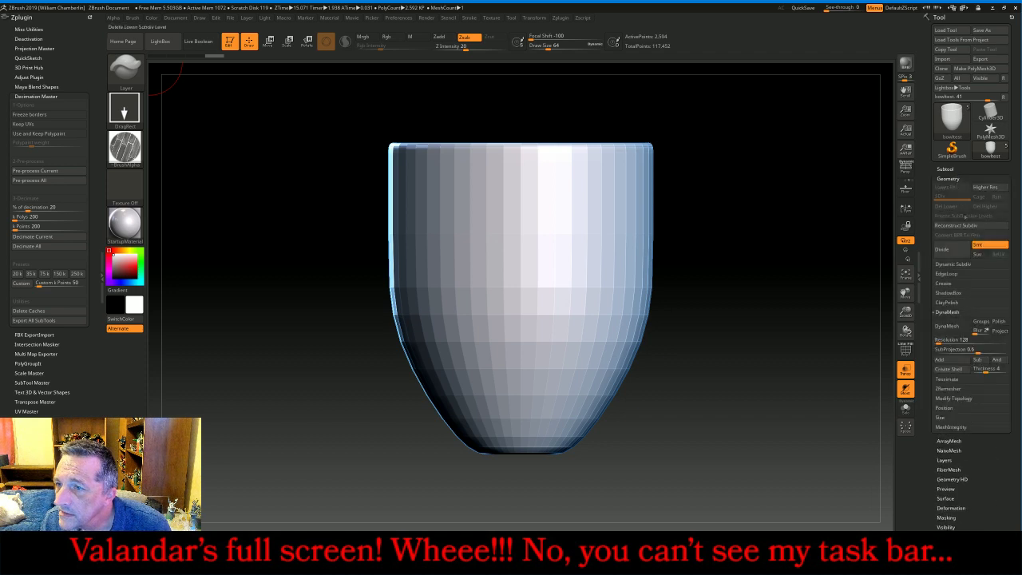
pyautogui.click(942, 250)
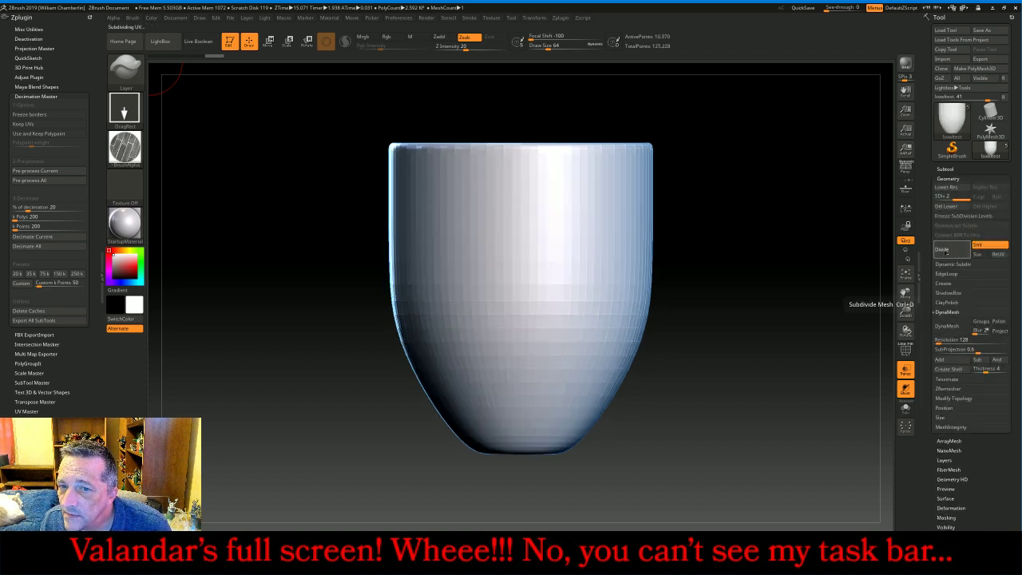
pyautogui.click(942, 250)
pyautogui.click(944, 251)
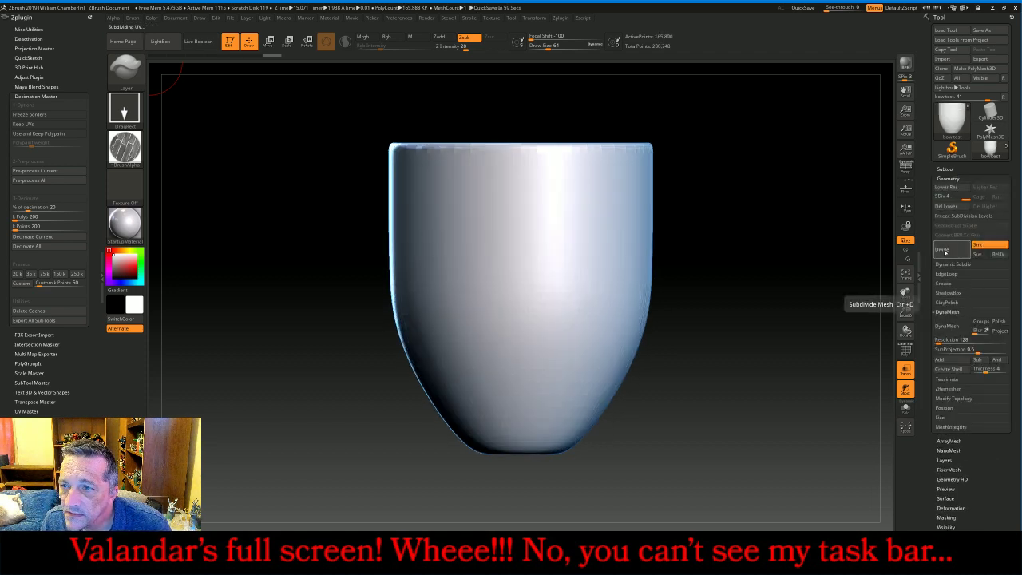
pyautogui.click(944, 252)
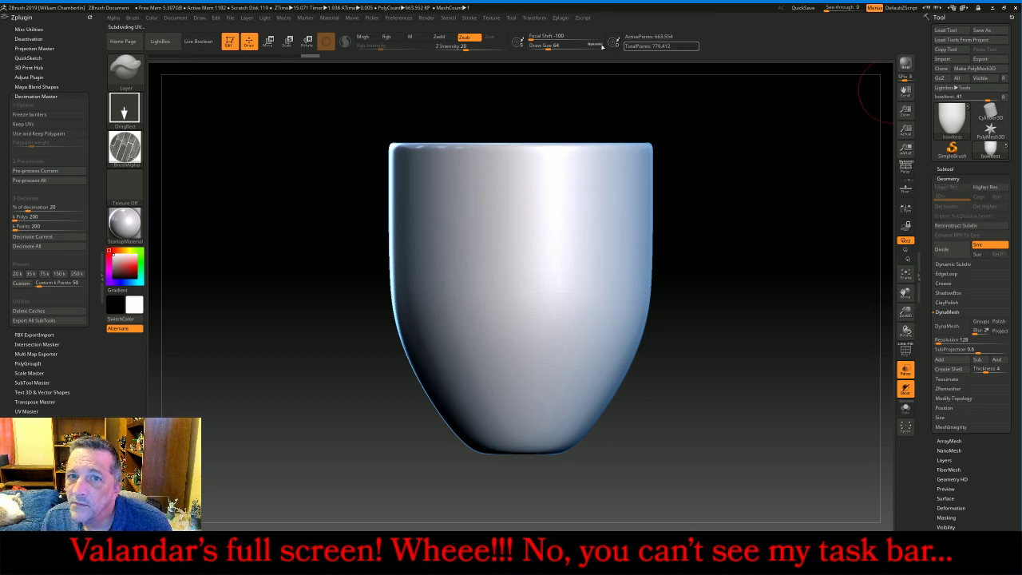
# - Generate Frame Mesh curves on the bowl with Border, Polygroups and Creased edges enabled, viewing its rim from above
pyautogui.click(468, 18)
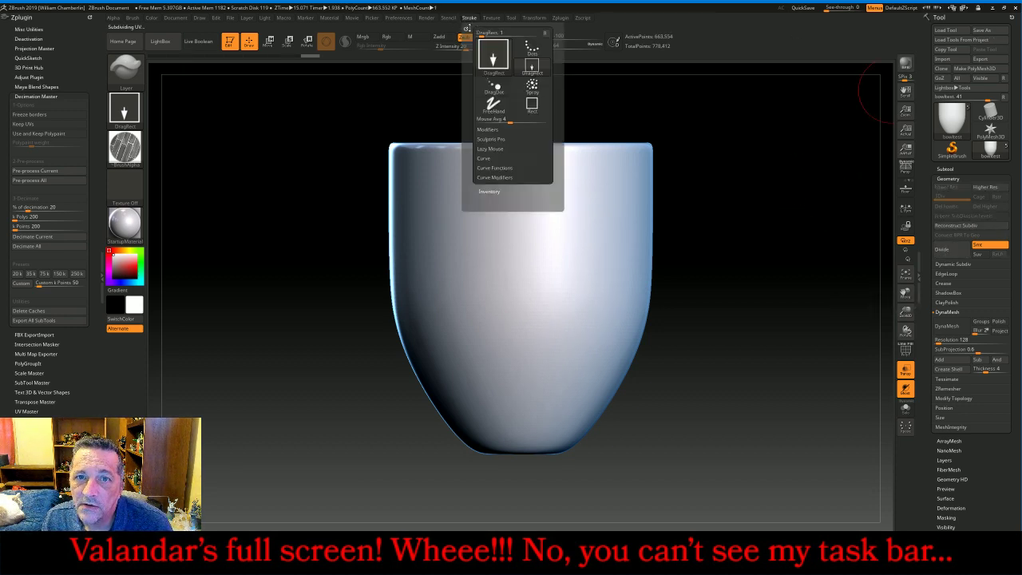
pyautogui.click(469, 27)
pyautogui.click(953, 164)
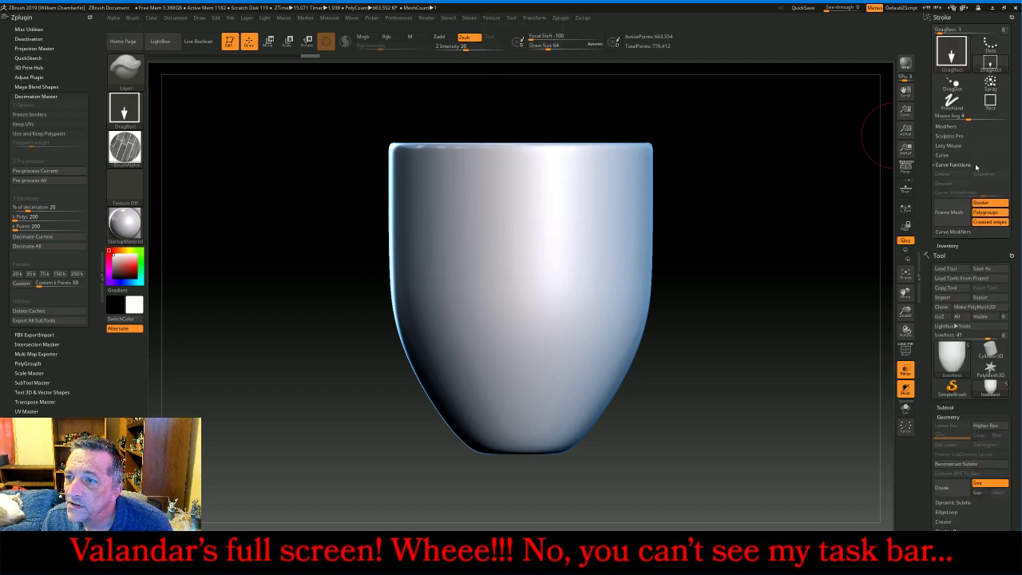
pyautogui.click(949, 213)
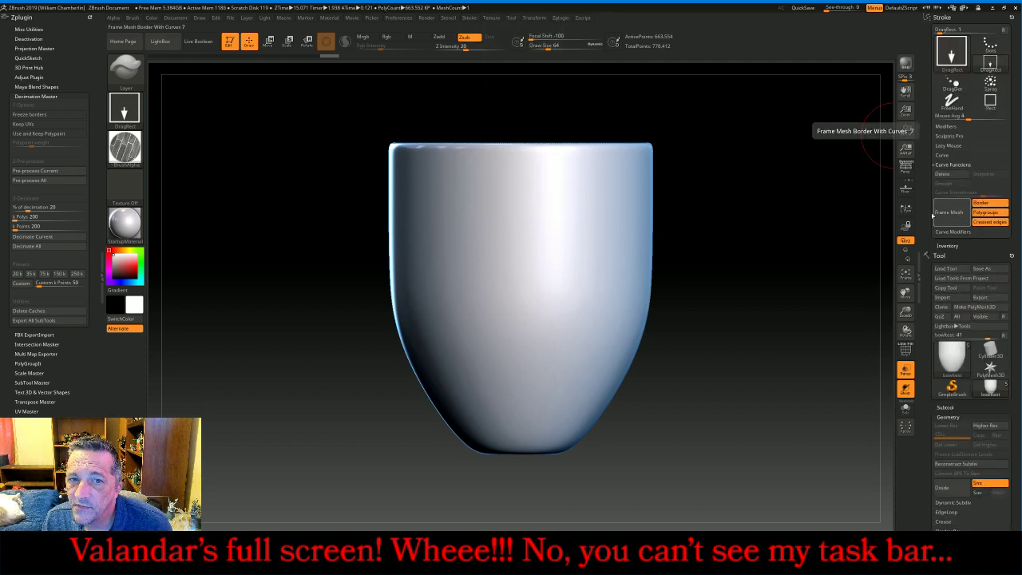
pyautogui.moveTo(772, 178); pyautogui.dragTo(774, 180)
pyautogui.moveTo(774, 191); pyautogui.dragTo(771, 200)
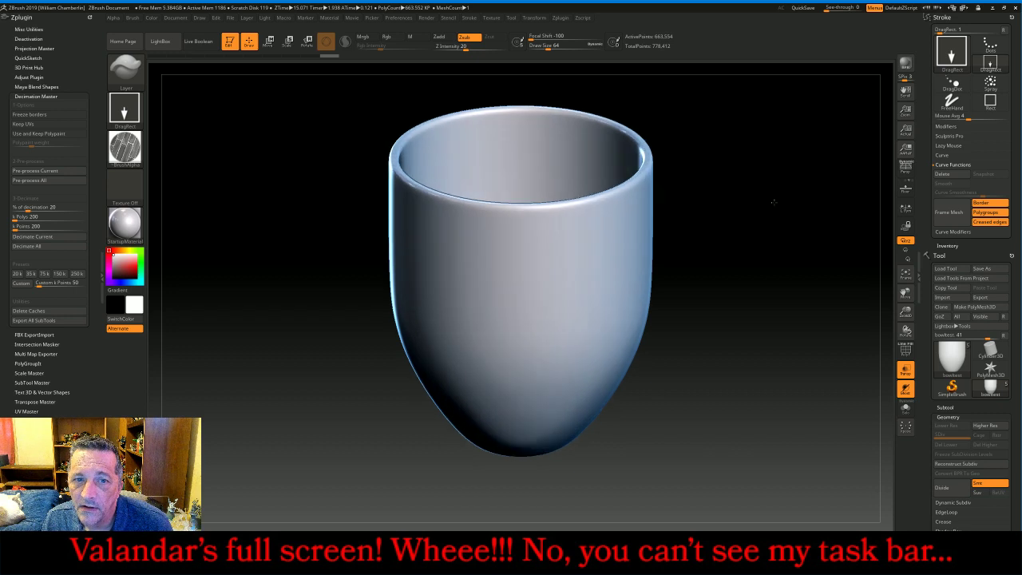
pyautogui.moveTo(907, 312); pyautogui.dragTo(906, 352)
pyautogui.moveTo(905, 293); pyautogui.dragTo(914, 408)
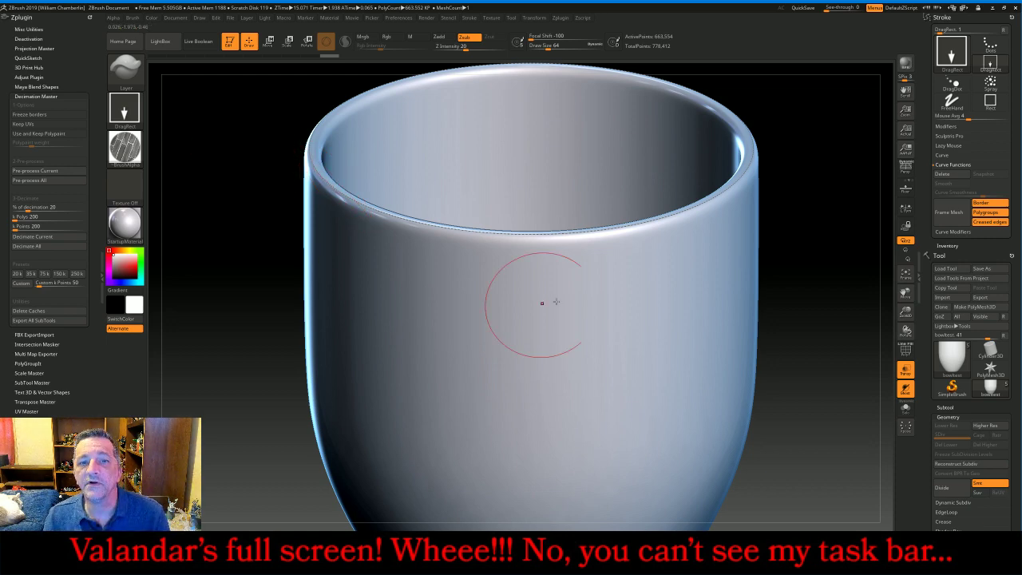
# - Add a rounded tube along the bowl's rim curve with the CurveTube brush at draw size 27
pyautogui.click(124, 68)
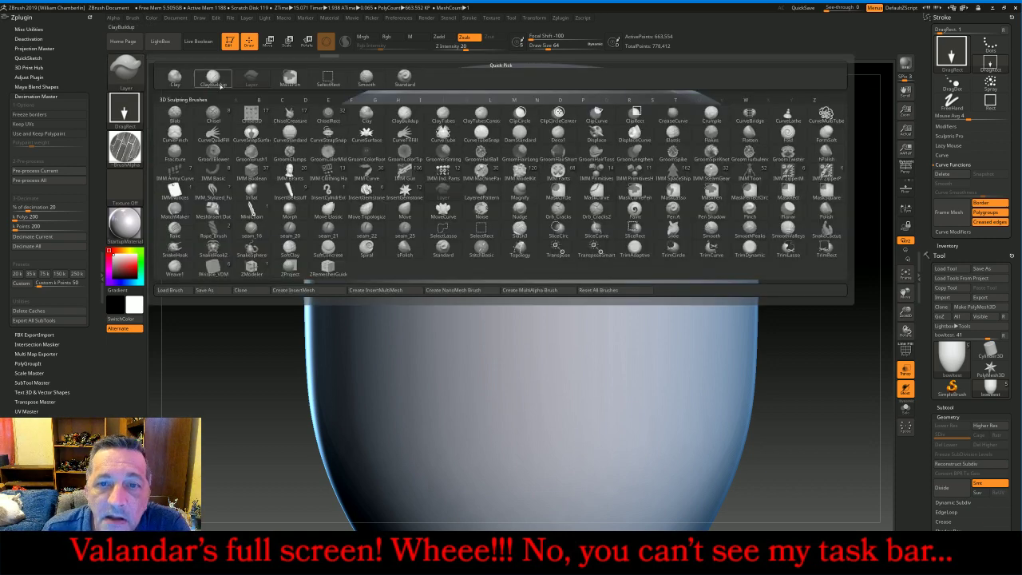
pyautogui.click(444, 132)
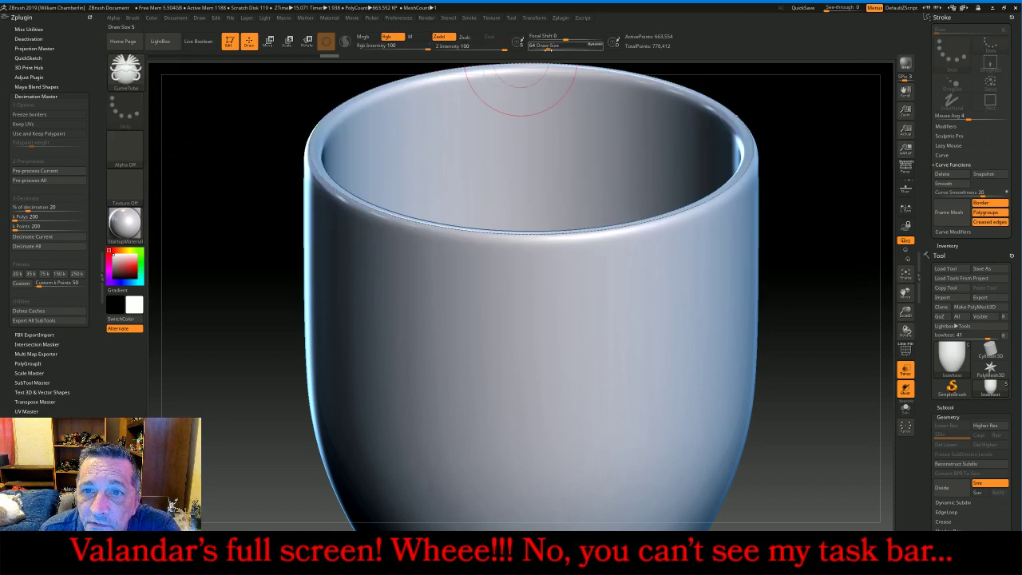
pyautogui.moveTo(550, 51); pyautogui.dragTo(543, 50)
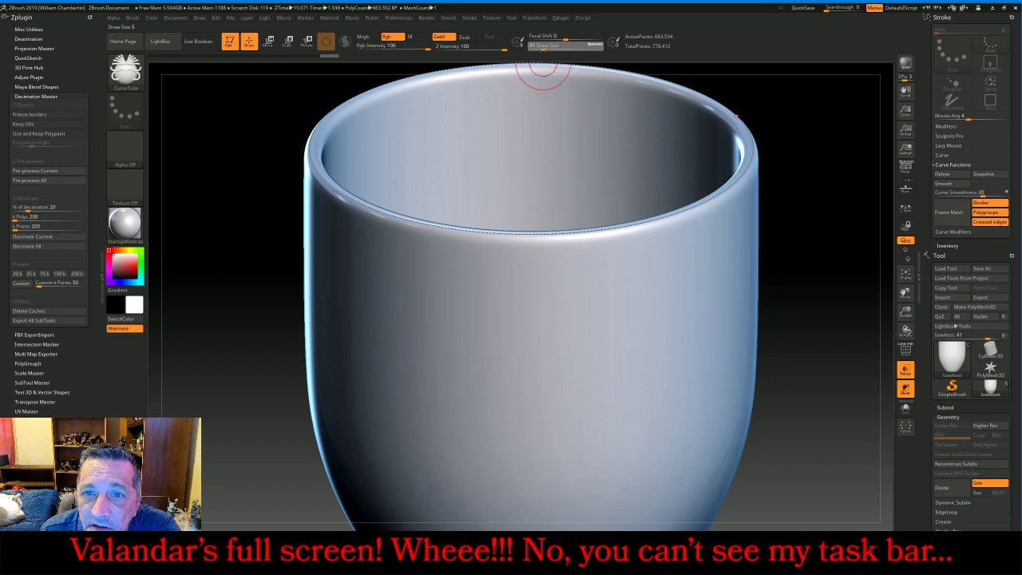
pyautogui.press('[')
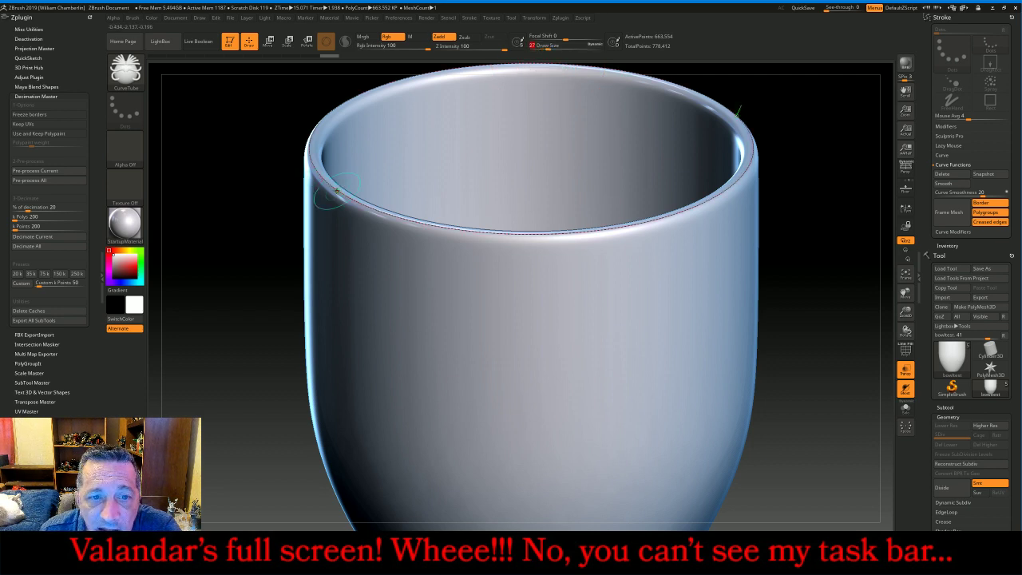
pyautogui.click(337, 190)
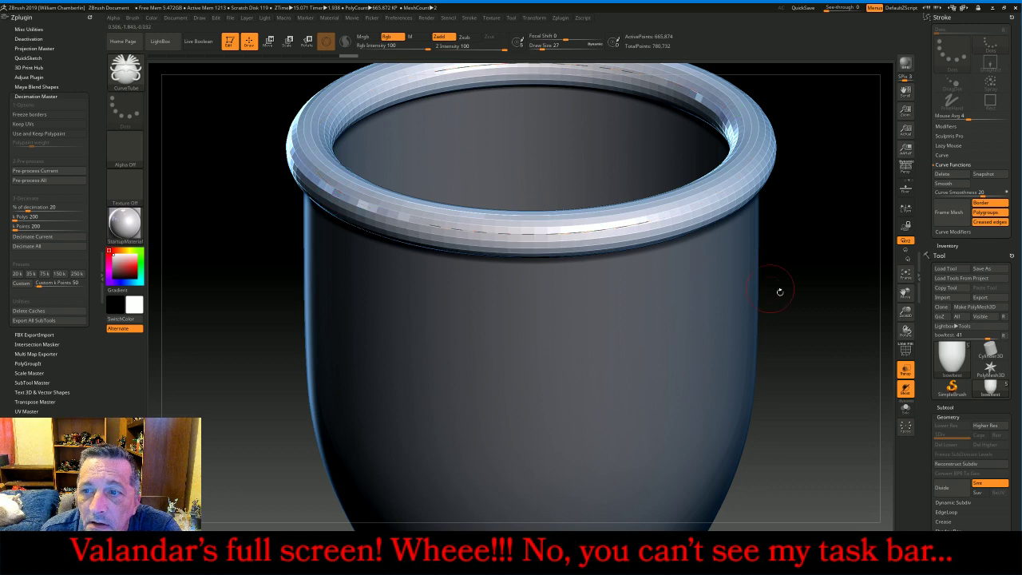
pyautogui.moveTo(815, 286); pyautogui.dragTo(817, 277)
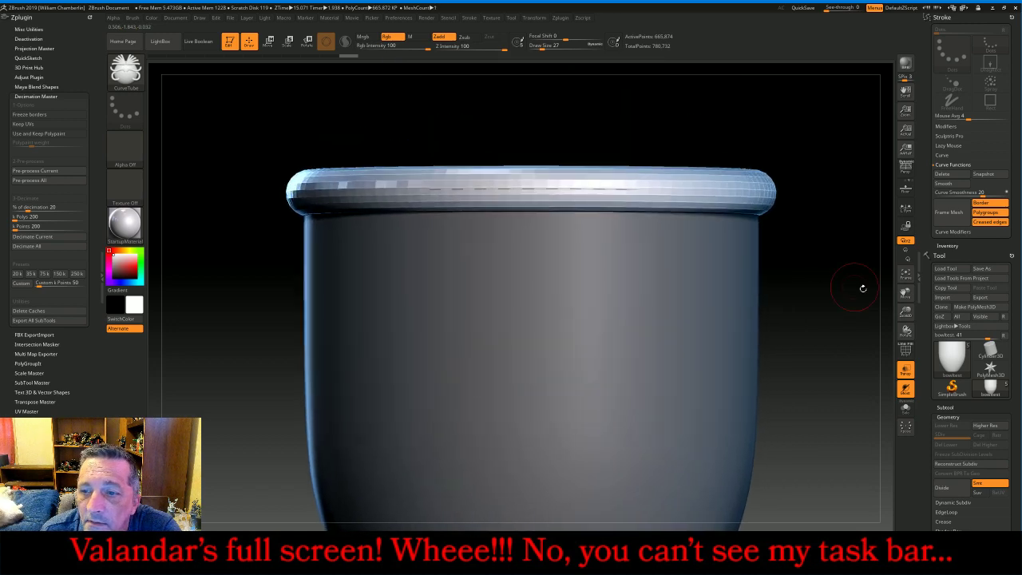
pyautogui.click(905, 274)
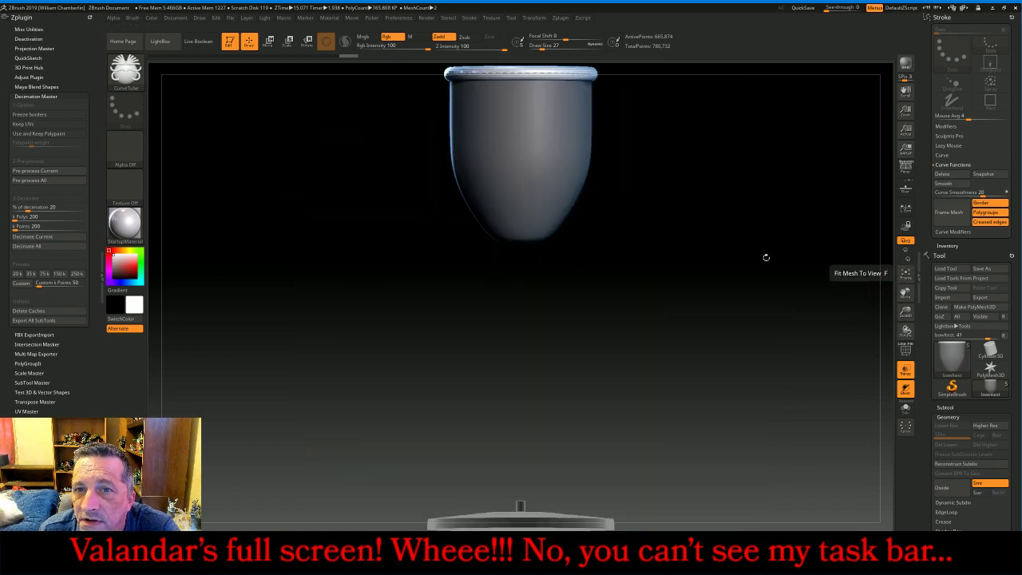
pyautogui.moveTo(764, 255); pyautogui.dragTo(786, 274)
pyautogui.moveTo(904, 293); pyautogui.dragTo(738, 259)
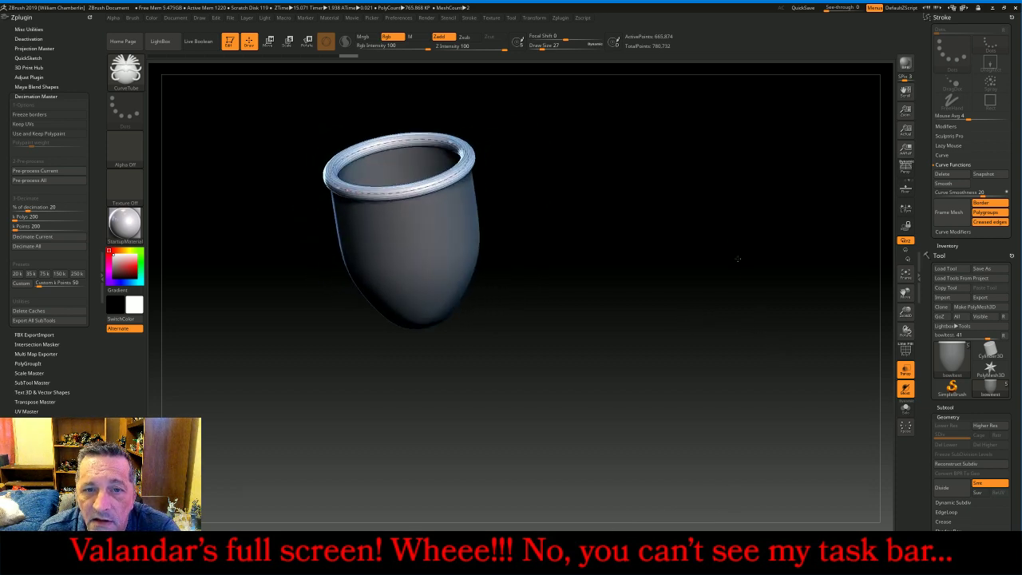
# - Split the unmasked rim tube off the bowl into its own subtool and turn off the perspective view
pyautogui.click(967, 408)
pyautogui.moveTo(1012, 417); pyautogui.dragTo(1012, 183)
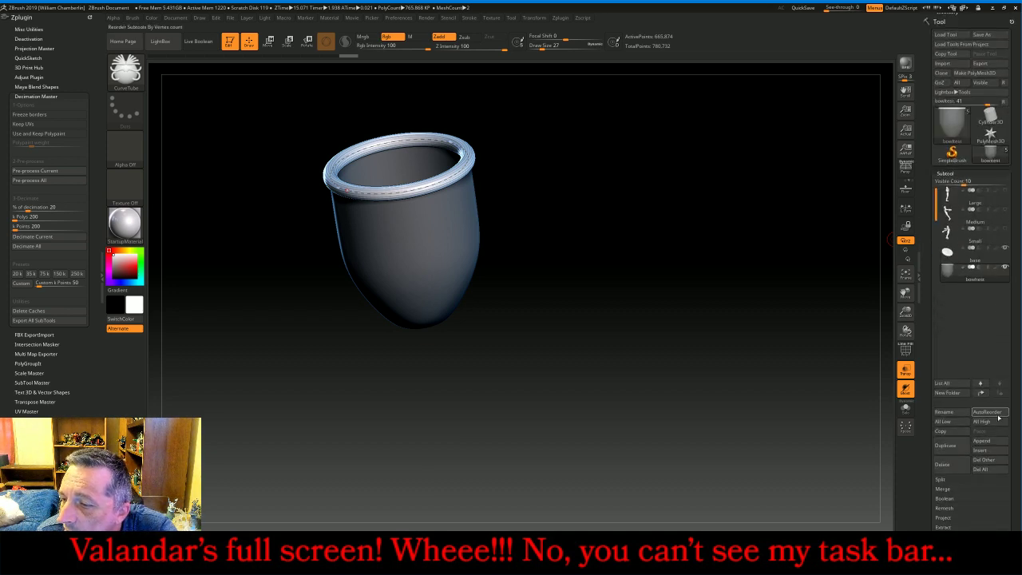
pyautogui.click(973, 479)
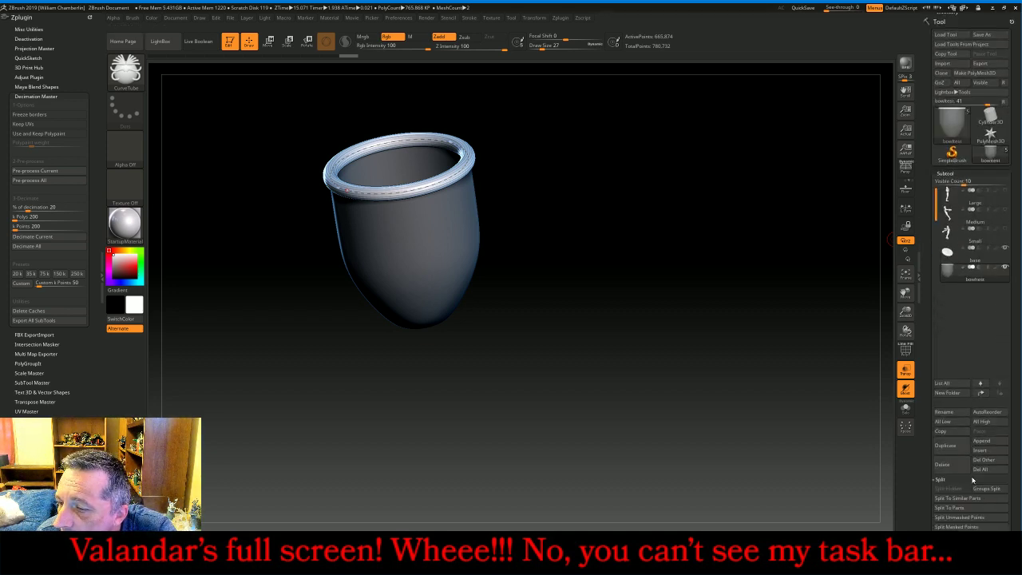
pyautogui.click(960, 517)
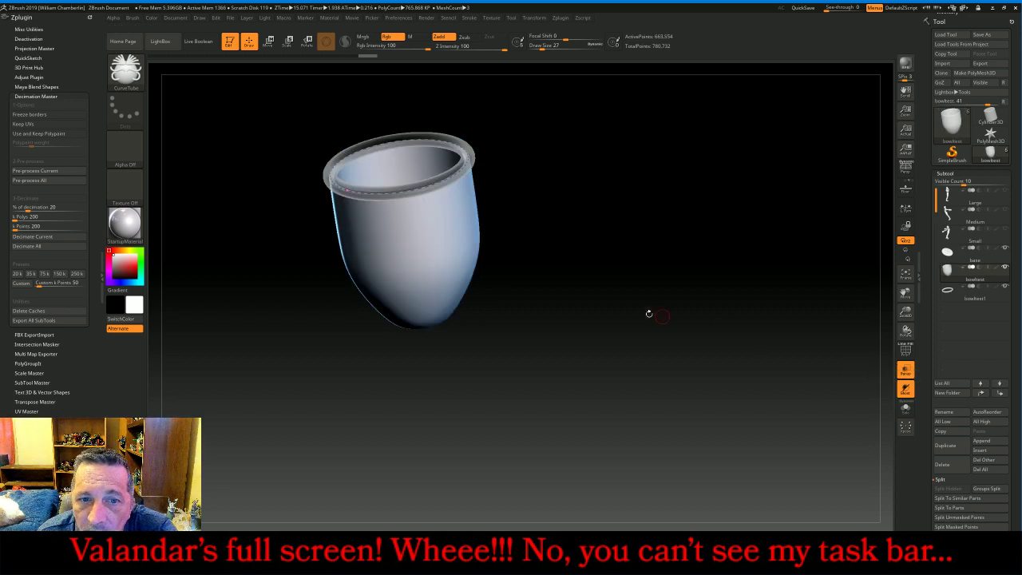
pyautogui.moveTo(664, 306); pyautogui.dragTo(683, 291)
pyautogui.click(905, 370)
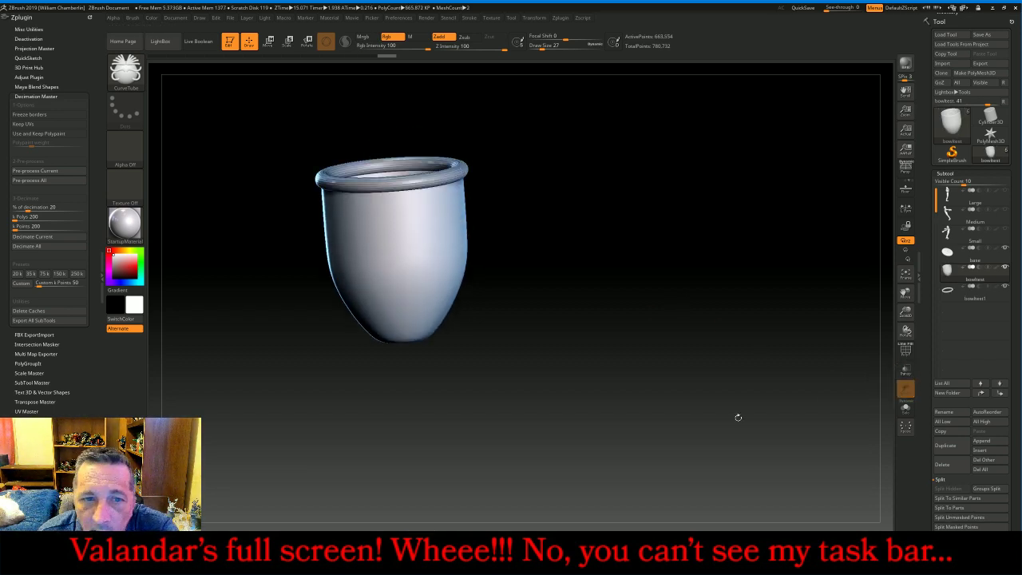
pyautogui.click(348, 562)
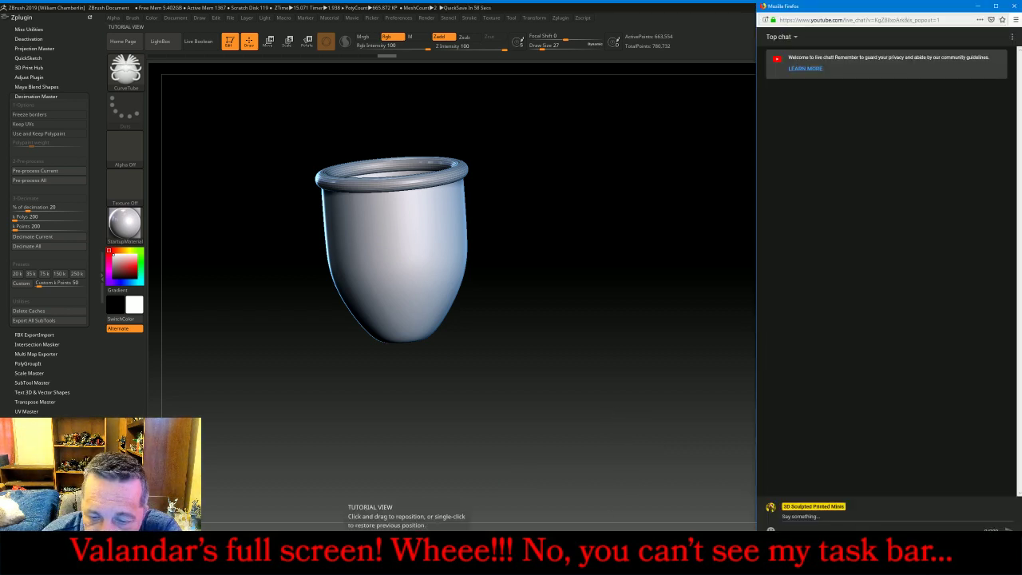
pyautogui.click(348, 561)
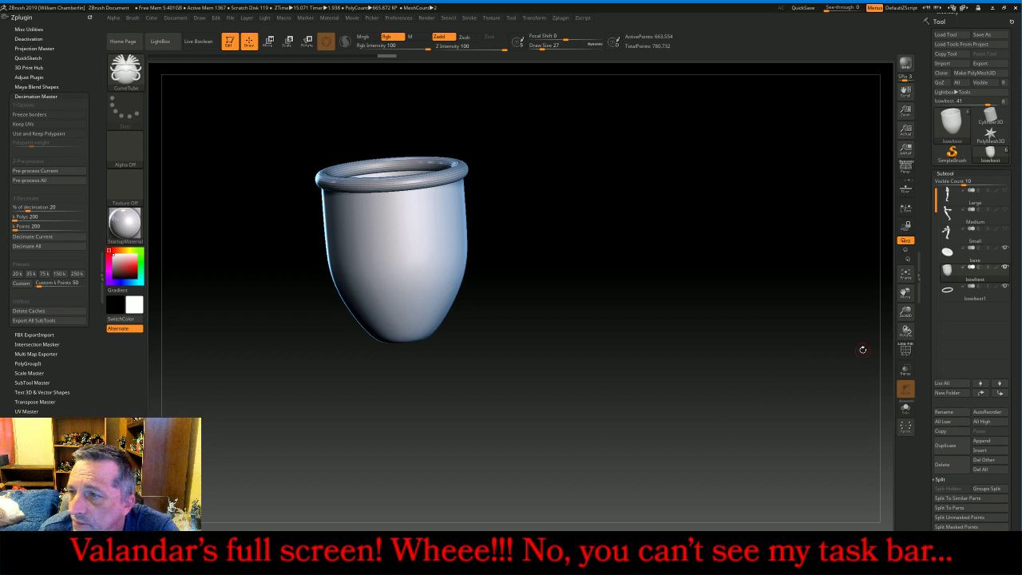
# - Subdivide the rim tube subtool three times with smoothing and delete its lower subdivision levels
pyautogui.click(962, 289)
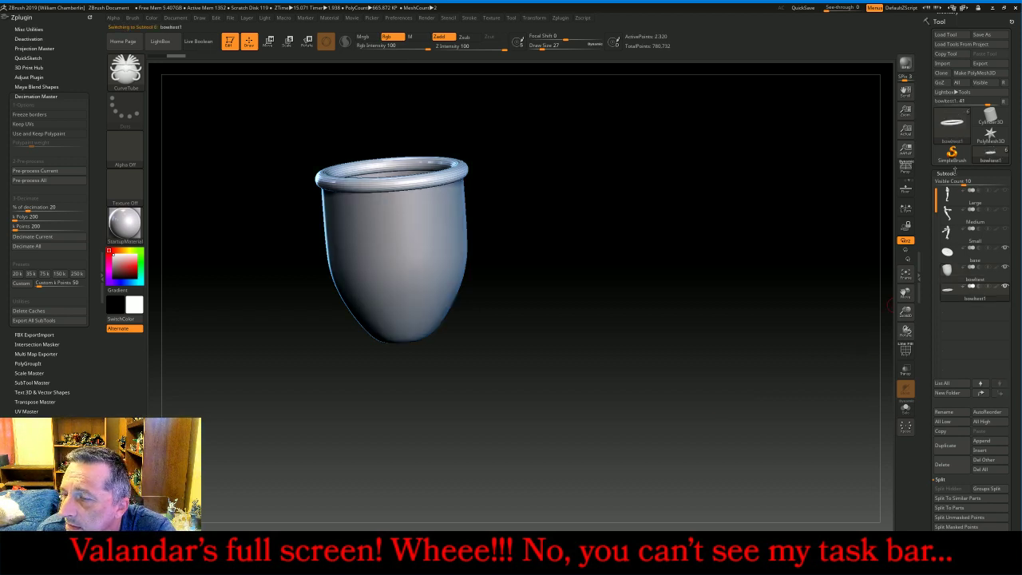
pyautogui.click(953, 173)
pyautogui.click(951, 184)
pyautogui.click(958, 259)
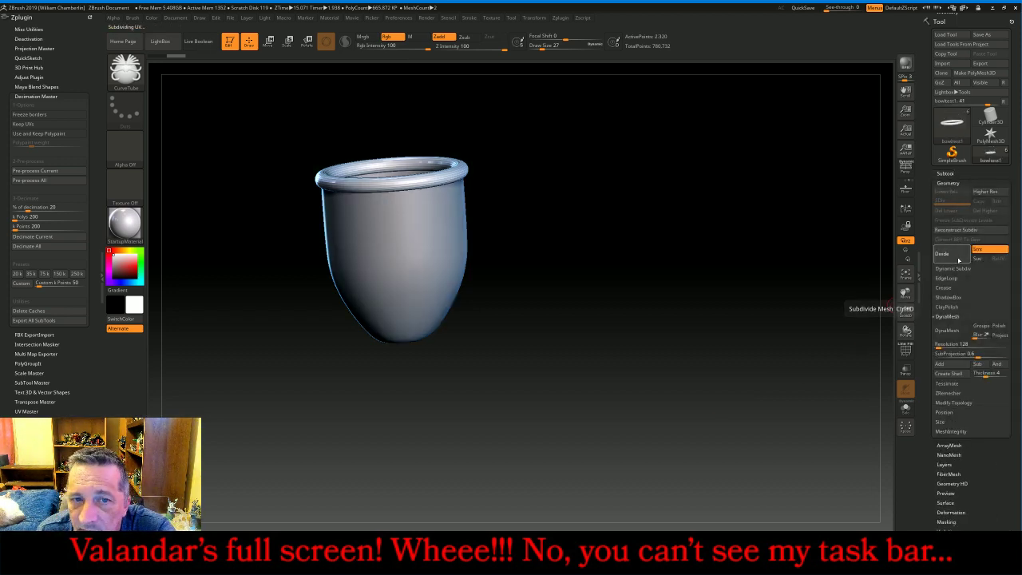
pyautogui.click(958, 259)
pyautogui.click(959, 259)
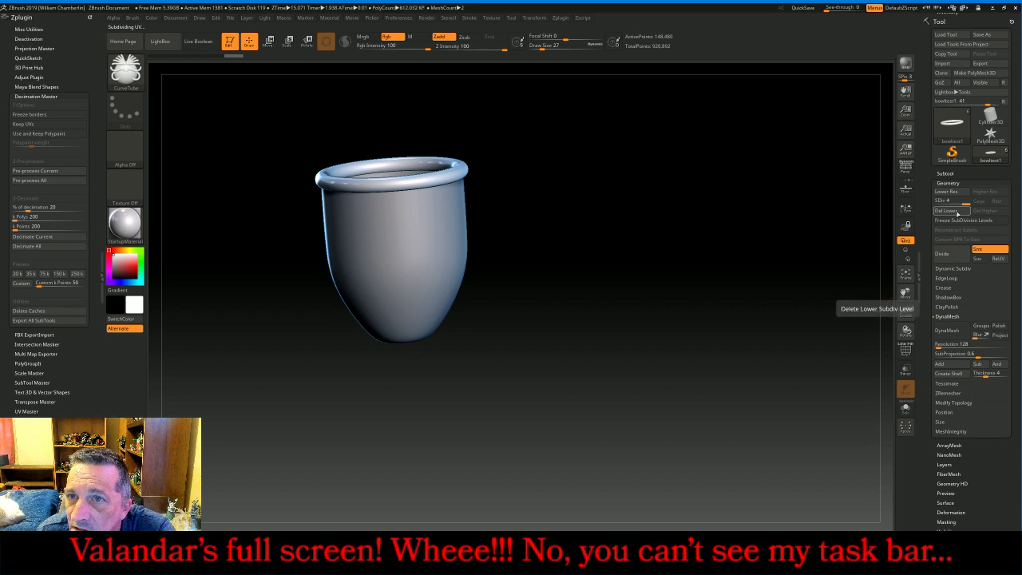
pyautogui.click(957, 213)
# - Remesh the bowl subtool with DynaMesh at a resolution of 1024
pyautogui.click(949, 173)
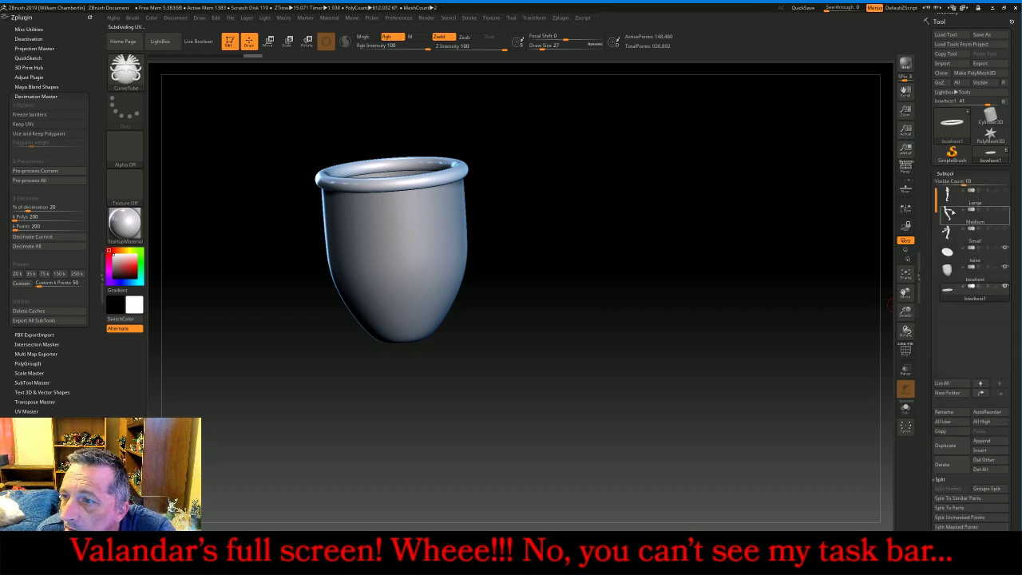
pyautogui.click(951, 268)
pyautogui.click(954, 174)
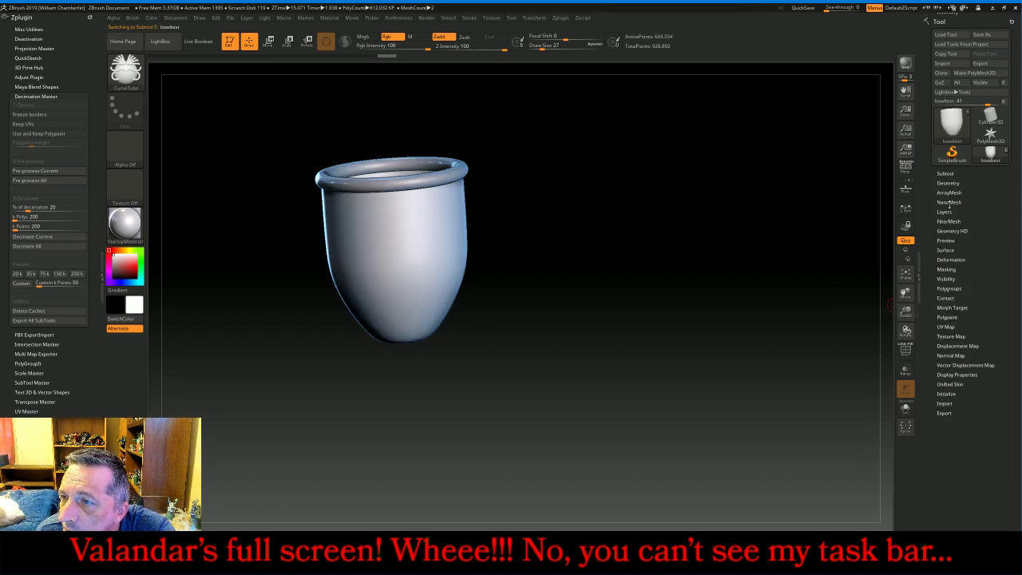
pyautogui.click(948, 182)
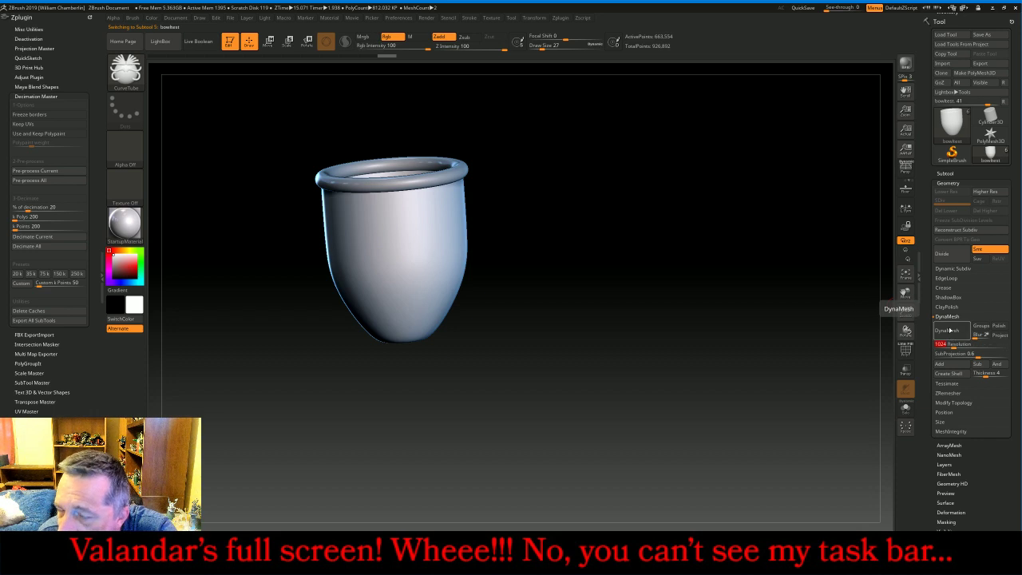
pyautogui.click(947, 330)
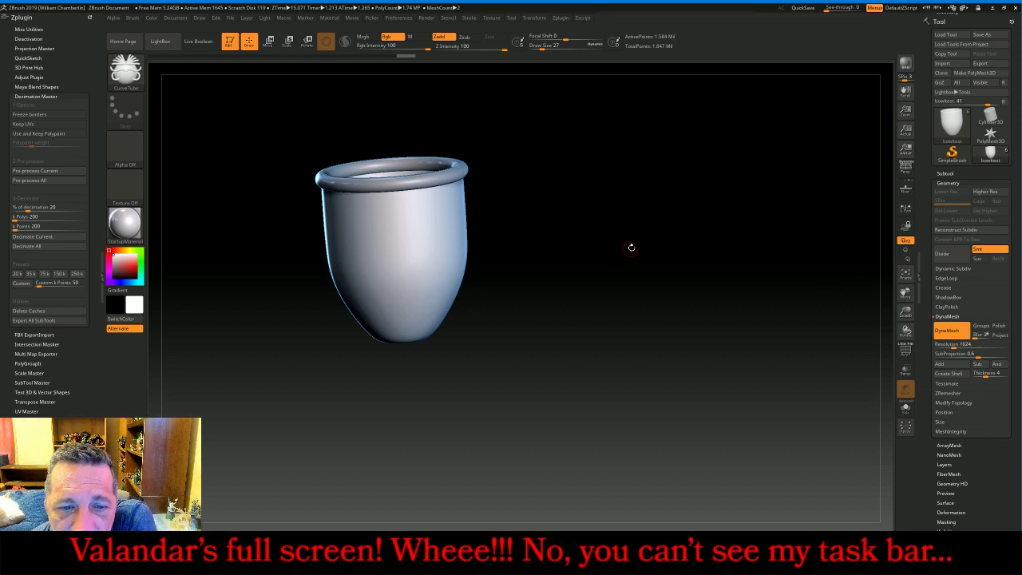
# - Show the Medium and Small figures beside the bowl and turn on transparency, framing the bowl between their hands
pyautogui.click(950, 172)
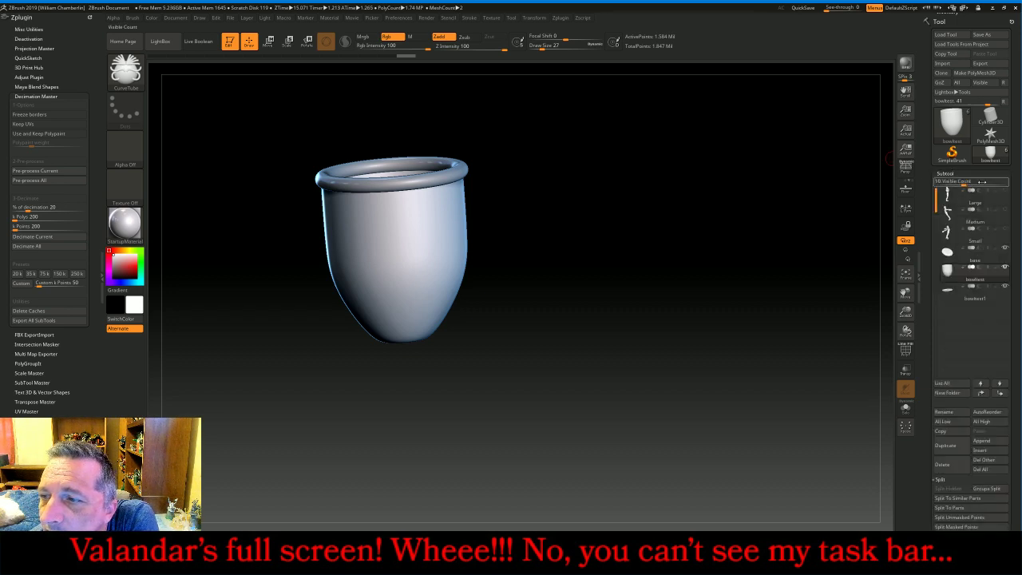
pyautogui.click(1005, 209)
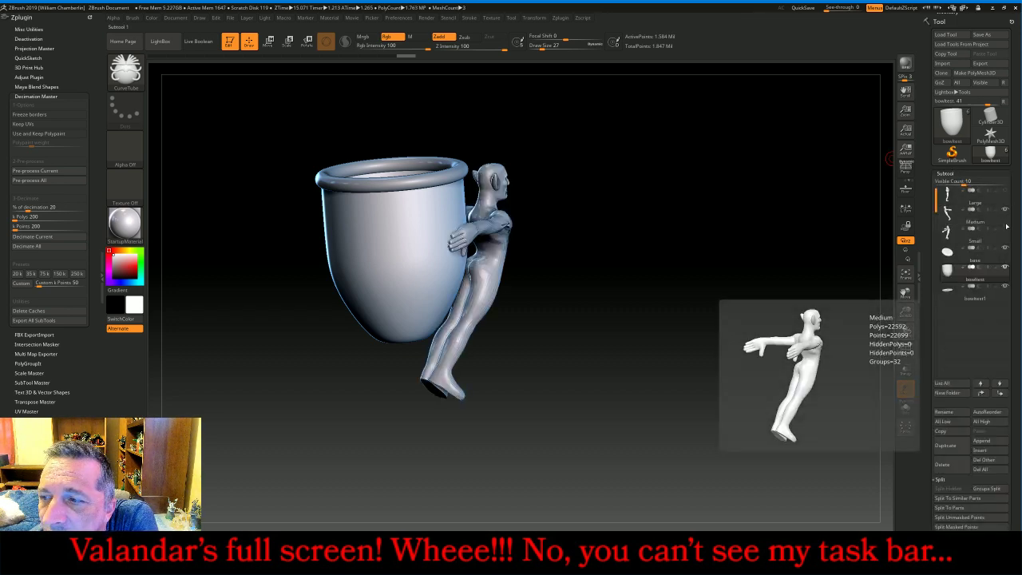
pyautogui.click(1005, 228)
pyautogui.moveTo(752, 281); pyautogui.dragTo(739, 348)
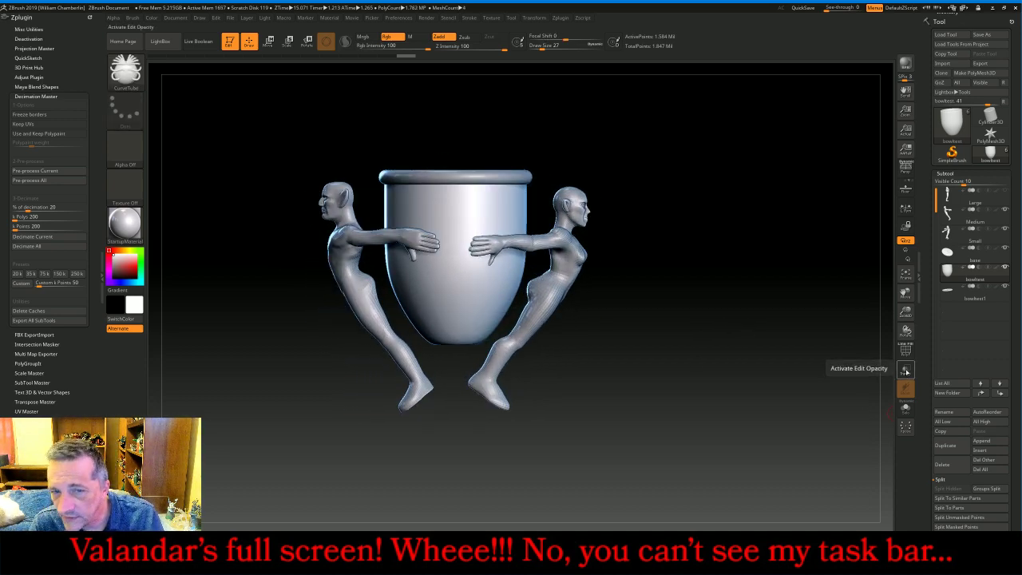
pyautogui.click(905, 369)
pyautogui.click(910, 276)
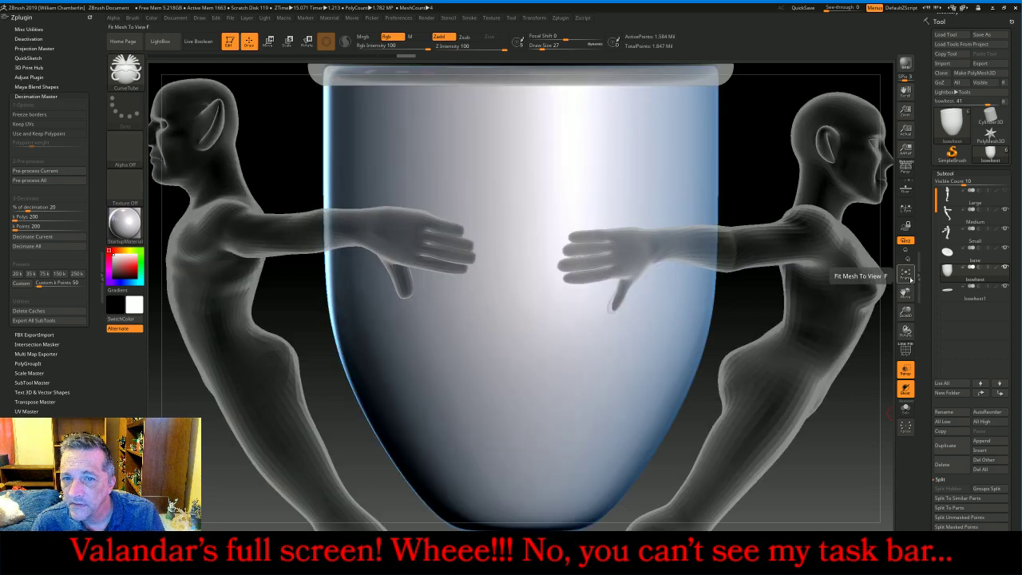
pyautogui.moveTo(906, 312); pyautogui.dragTo(910, 308)
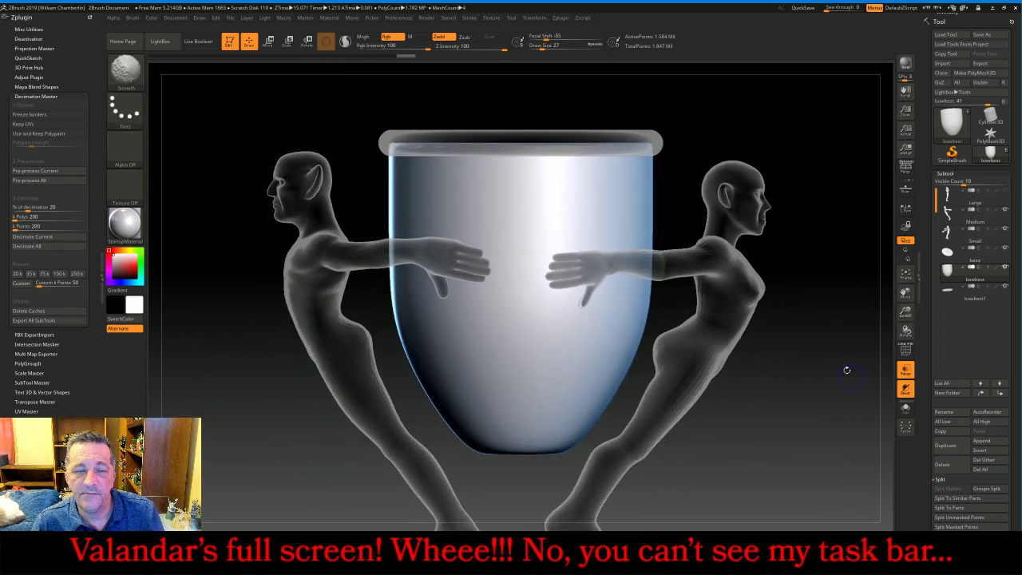
# - Insert a tall diamond gem with the InsertGemstone brush on the bowl's wall, between the two figures' outstretched hands
pyautogui.click(128, 67)
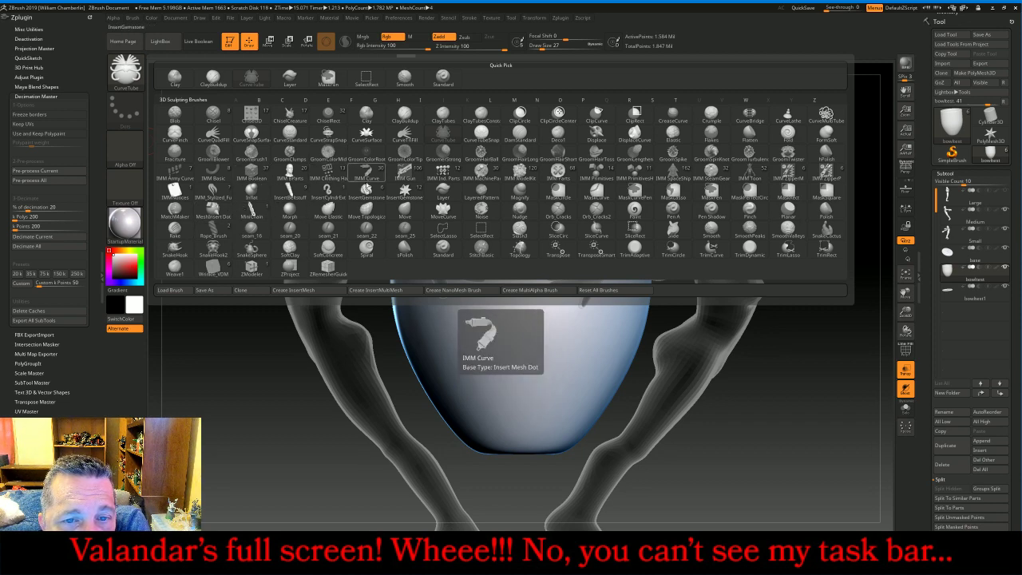
pyautogui.click(417, 193)
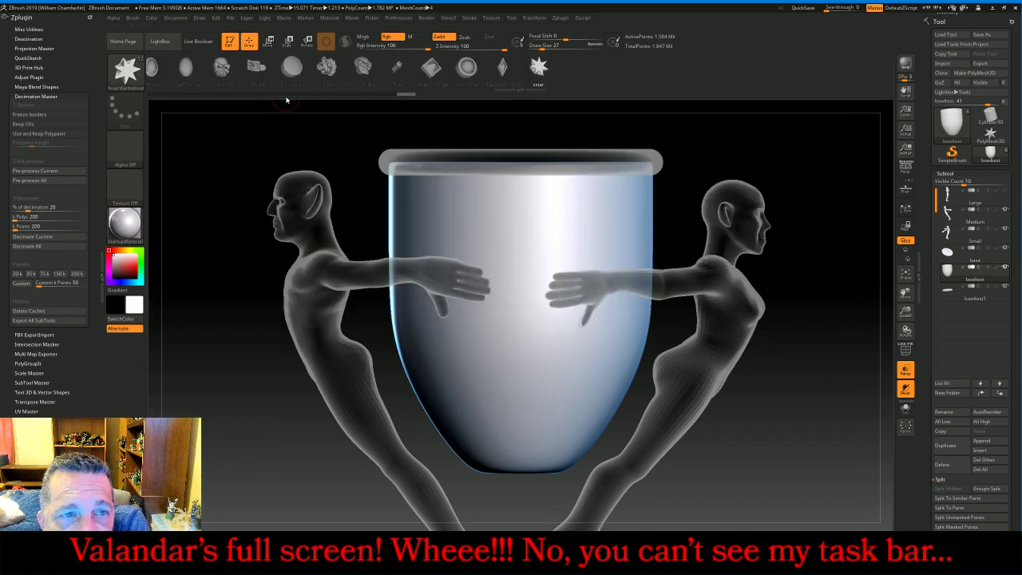
pyautogui.click(503, 68)
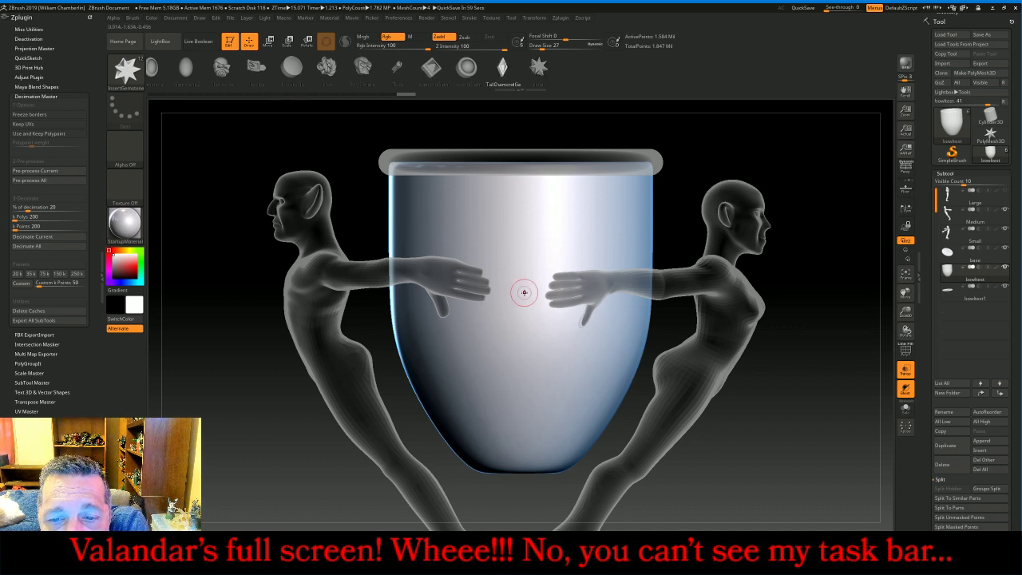
pyautogui.moveTo(524, 292); pyautogui.dragTo(525, 230)
pyautogui.hotkey('ctrl', 'z')
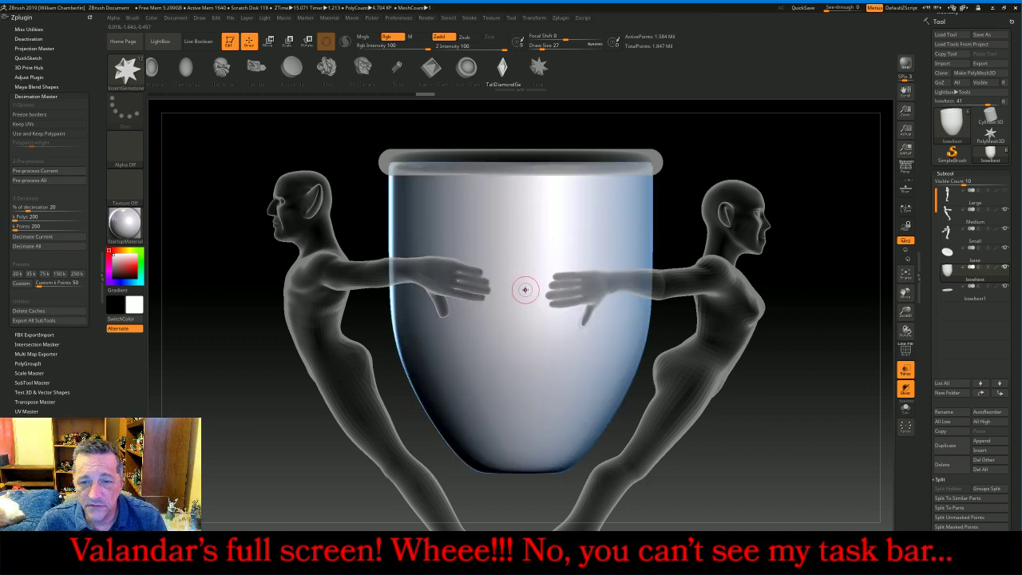
pyautogui.moveTo(517, 292); pyautogui.dragTo(519, 237)
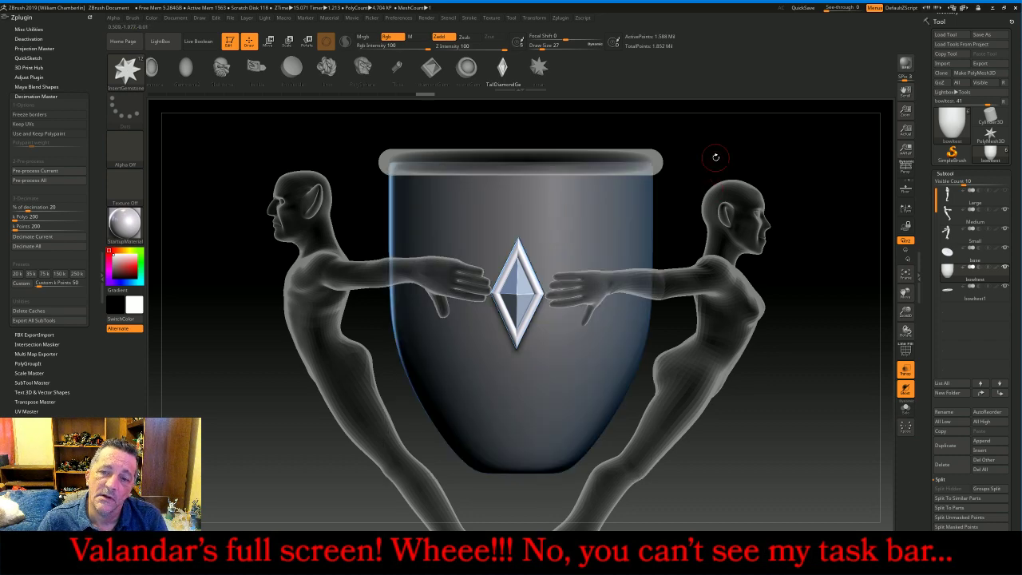
# - Push the diamond gem inward along its facing direction so the back of its frame sinks into the bowl's wall
pyautogui.moveTo(715, 158); pyautogui.dragTo(755, 166)
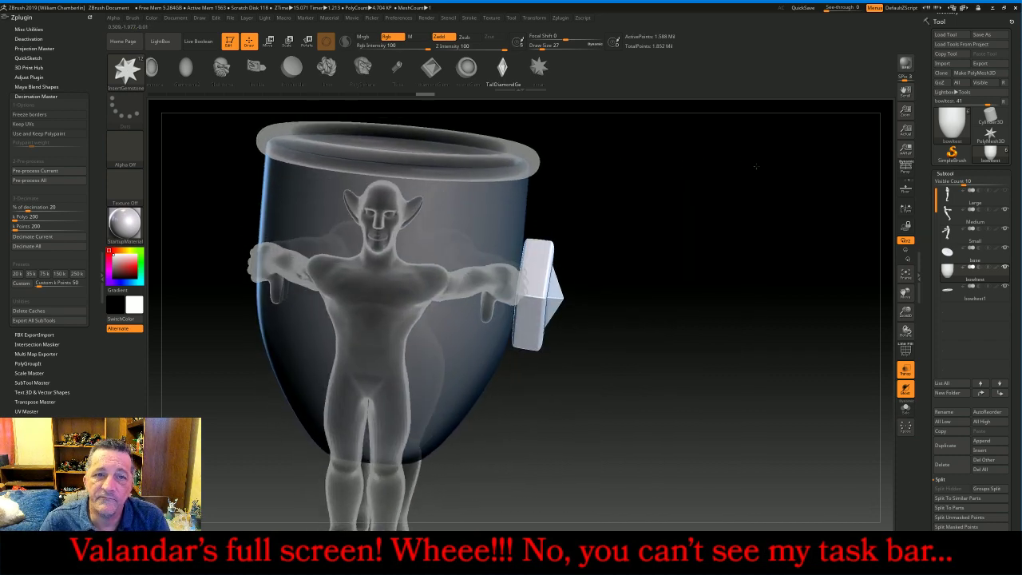
pyautogui.click(268, 41)
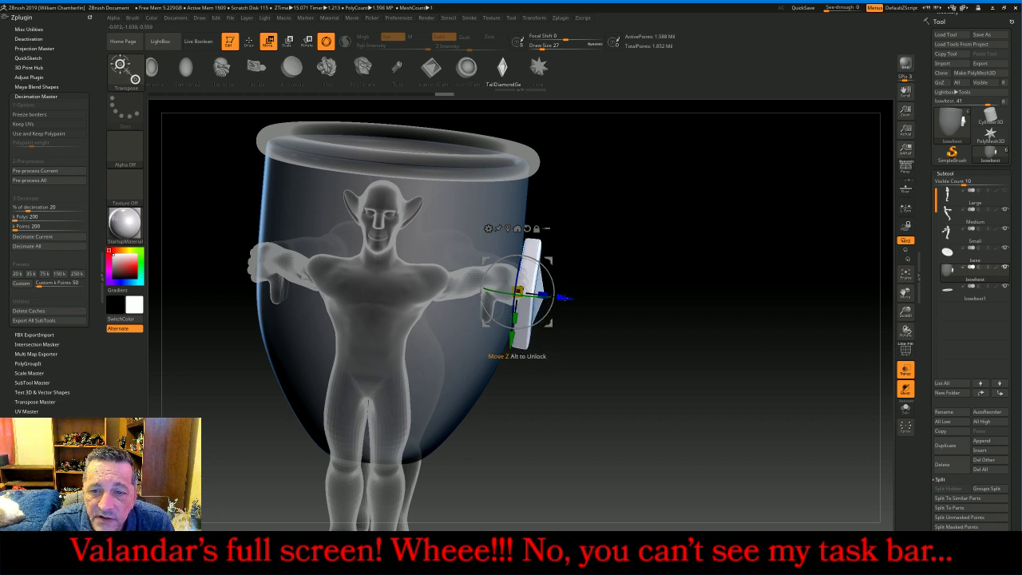
pyautogui.moveTo(561, 297); pyautogui.dragTo(558, 298)
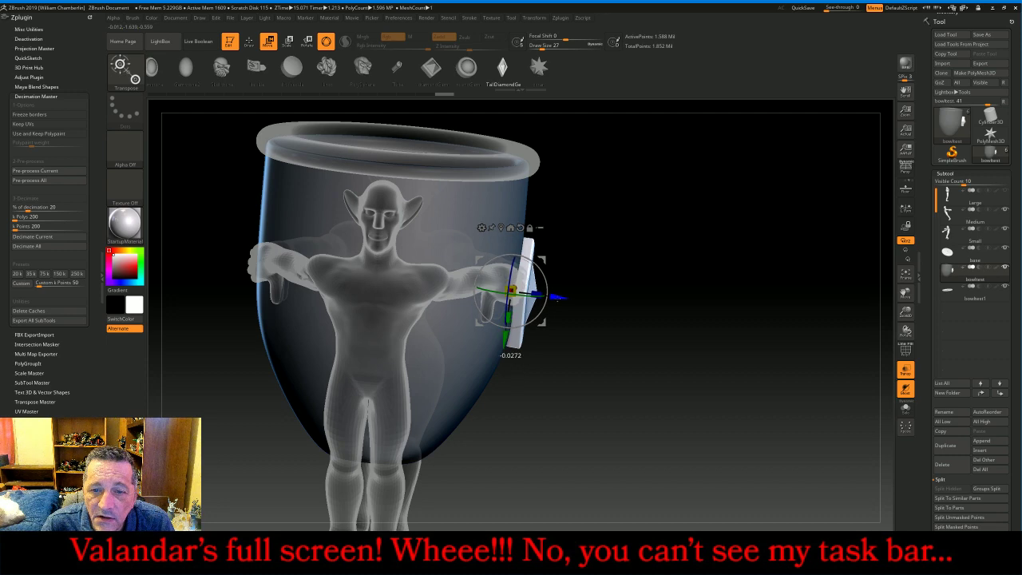
pyautogui.moveTo(638, 267); pyautogui.dragTo(653, 325)
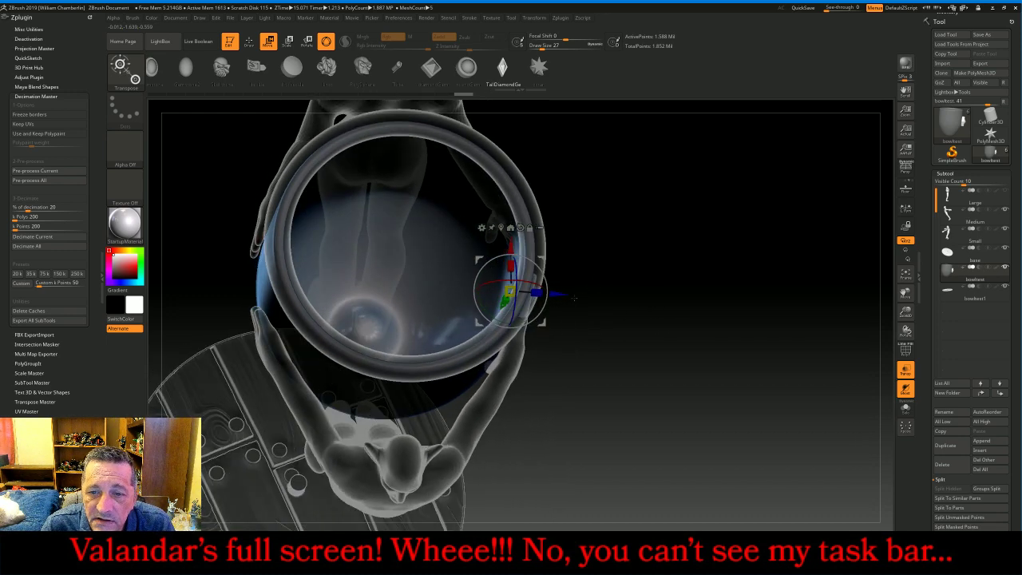
pyautogui.moveTo(563, 295); pyautogui.dragTo(564, 294)
pyautogui.moveTo(635, 313); pyautogui.dragTo(627, 250)
pyautogui.moveTo(711, 289)
pyautogui.mouseDown()
pyautogui.moveTo(648, 300)
pyautogui.moveTo(714, 295)
pyautogui.moveTo(701, 285)
pyautogui.mouseUp()
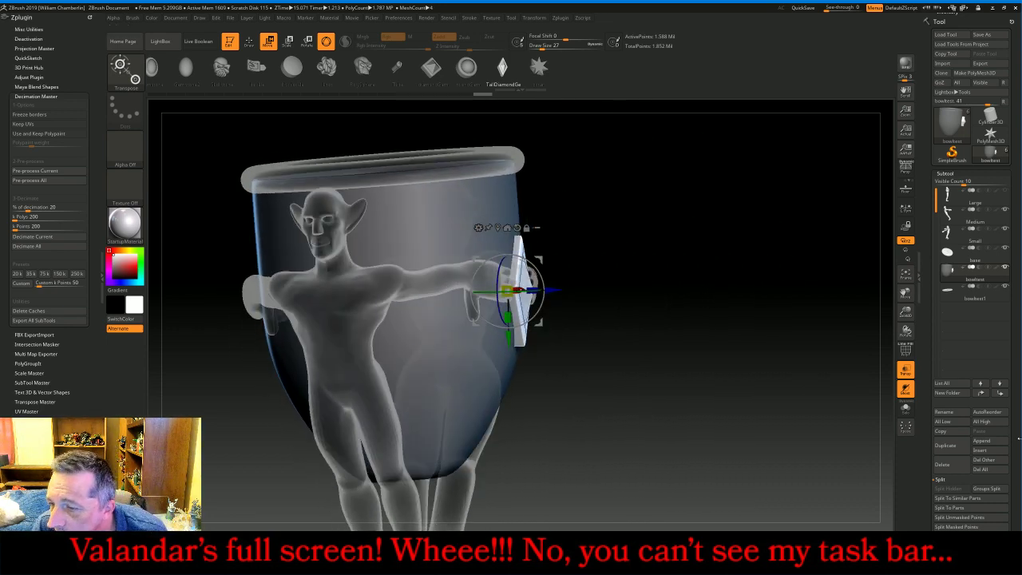
# - Split the unmasked gem off the bowl into its own subtool and duplicate that gem subtool
pyautogui.click(978, 519)
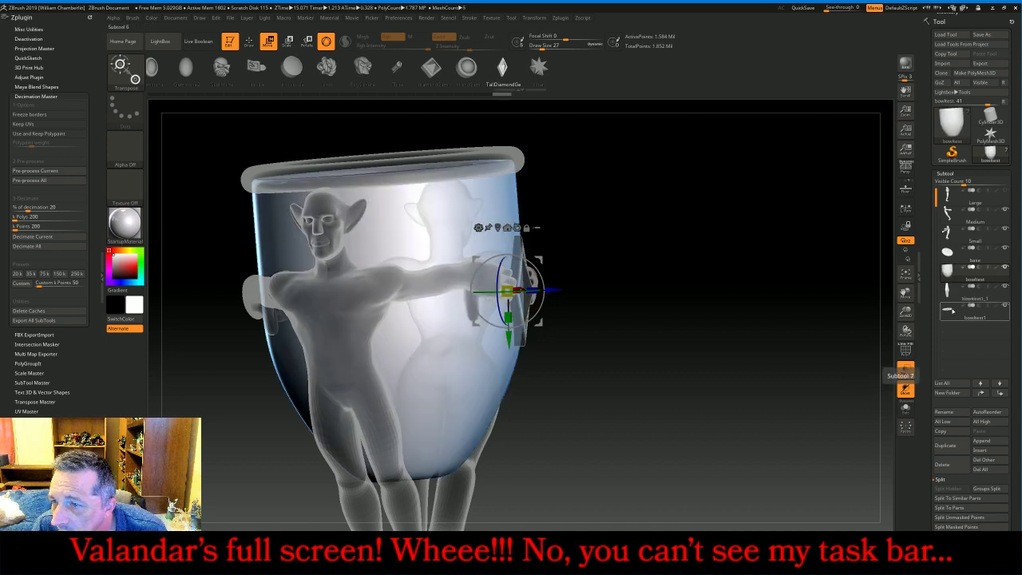
pyautogui.click(950, 293)
pyautogui.moveTo(833, 346)
pyautogui.mouseDown()
pyautogui.moveTo(805, 346)
pyautogui.moveTo(828, 347)
pyautogui.mouseUp()
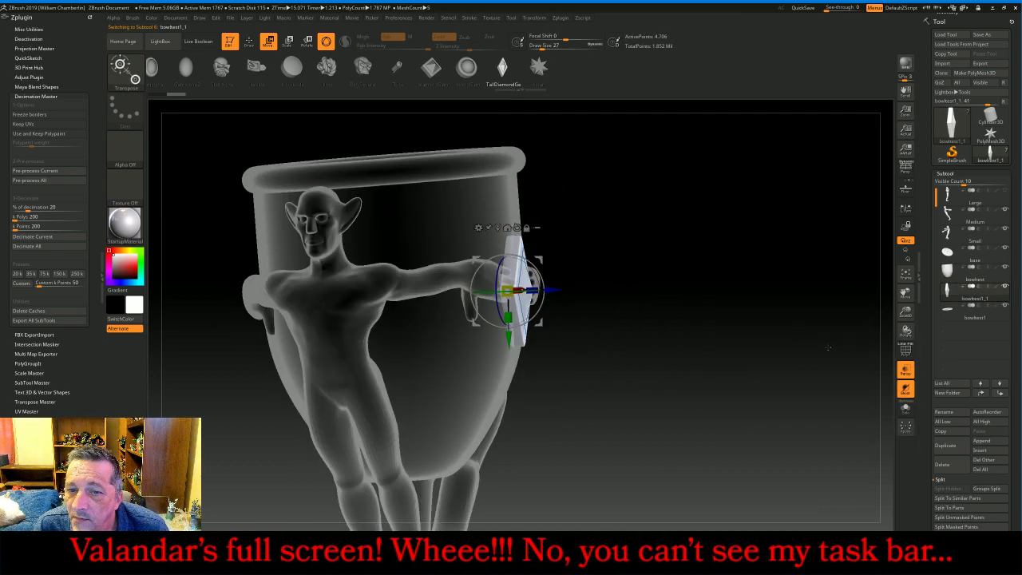
pyautogui.click(950, 445)
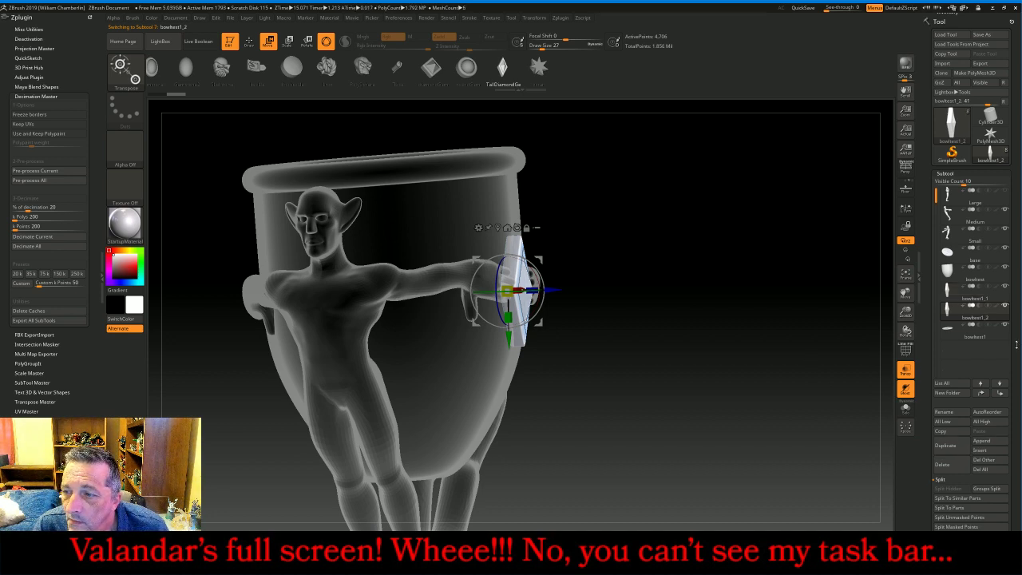
# - Rotate the duplicate gem around the bowl to the elf-eared figure's other hand and move it outward onto the bowl's wall
pyautogui.scroll(-5, 1016, 344)
pyautogui.click(953, 340)
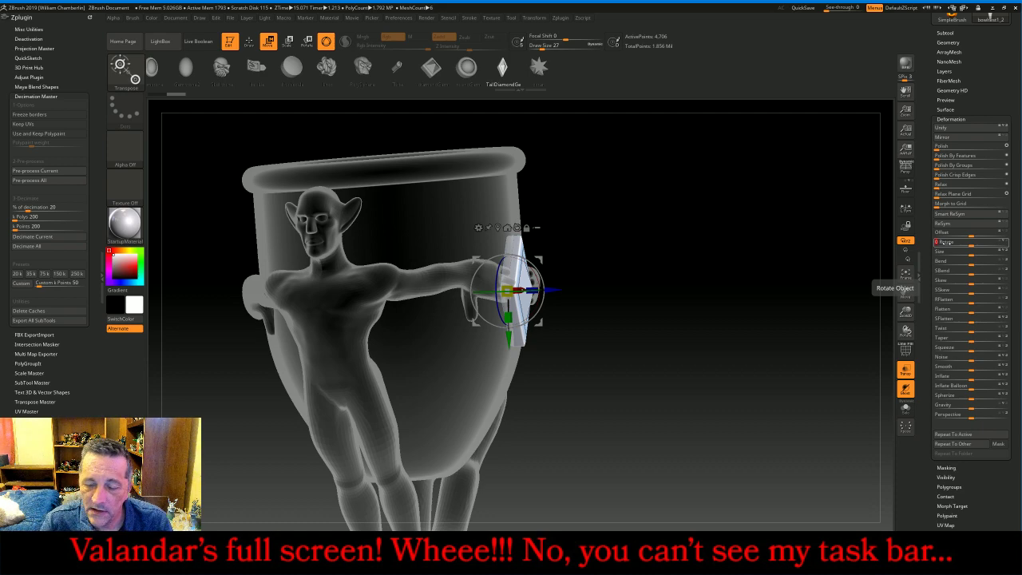
pyautogui.moveTo(944, 241); pyautogui.dragTo(944, 242)
pyautogui.moveTo(687, 301)
pyautogui.mouseDown()
pyautogui.moveTo(703, 306)
pyautogui.moveTo(693, 302)
pyautogui.mouseUp()
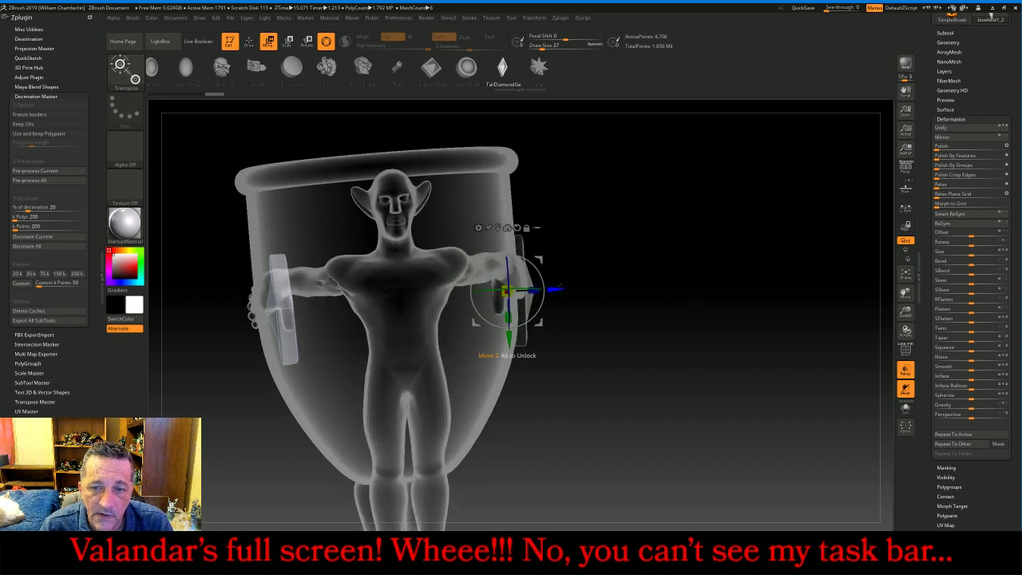
pyautogui.moveTo(561, 286); pyautogui.dragTo(534, 295)
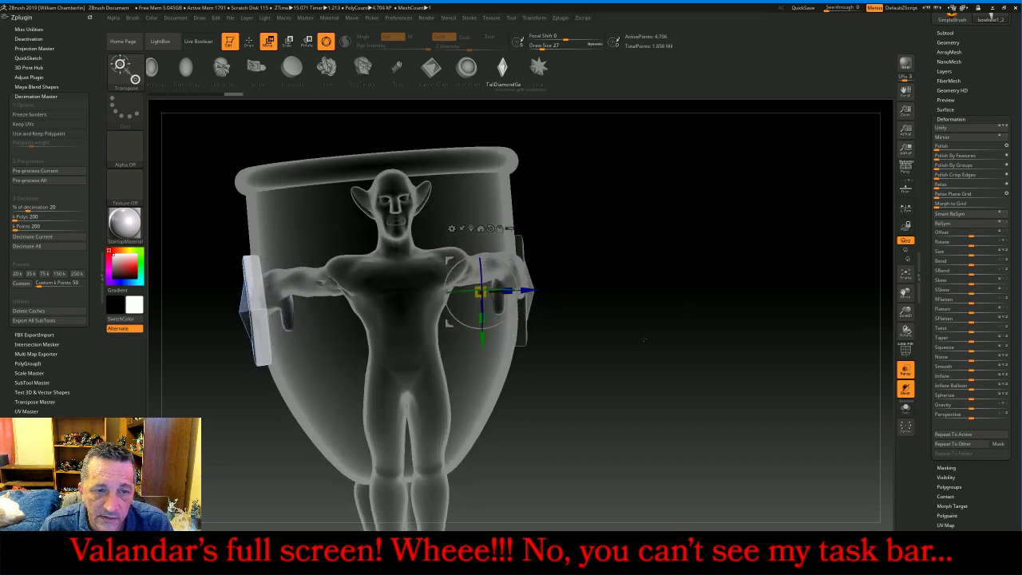
pyautogui.moveTo(644, 340); pyautogui.dragTo(657, 367)
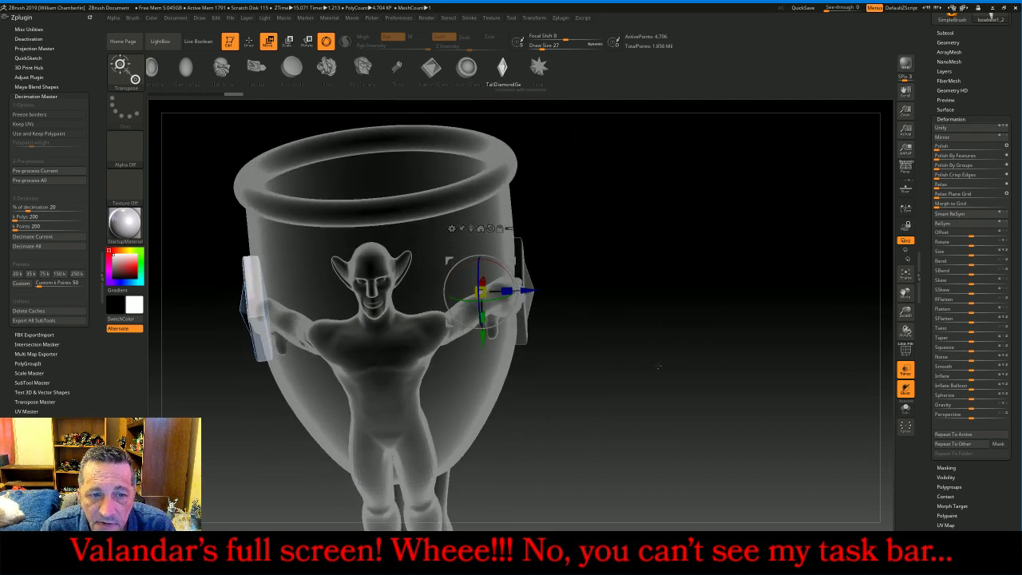
# - Turn off transparency, return to Draw mode and show the subtool list, with a gem between the hands in view
pyautogui.click(910, 372)
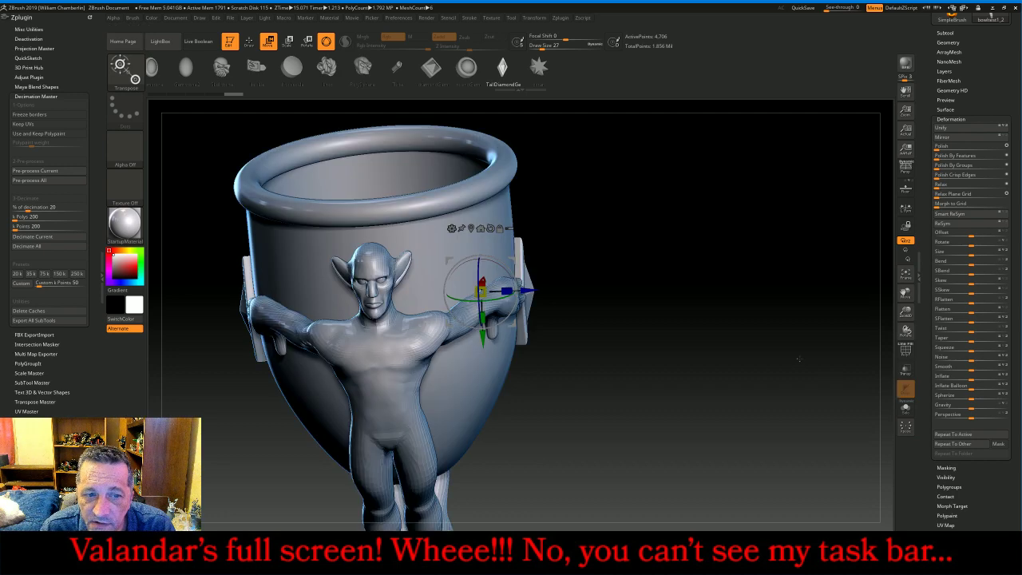
pyautogui.moveTo(816, 358); pyautogui.dragTo(673, 369)
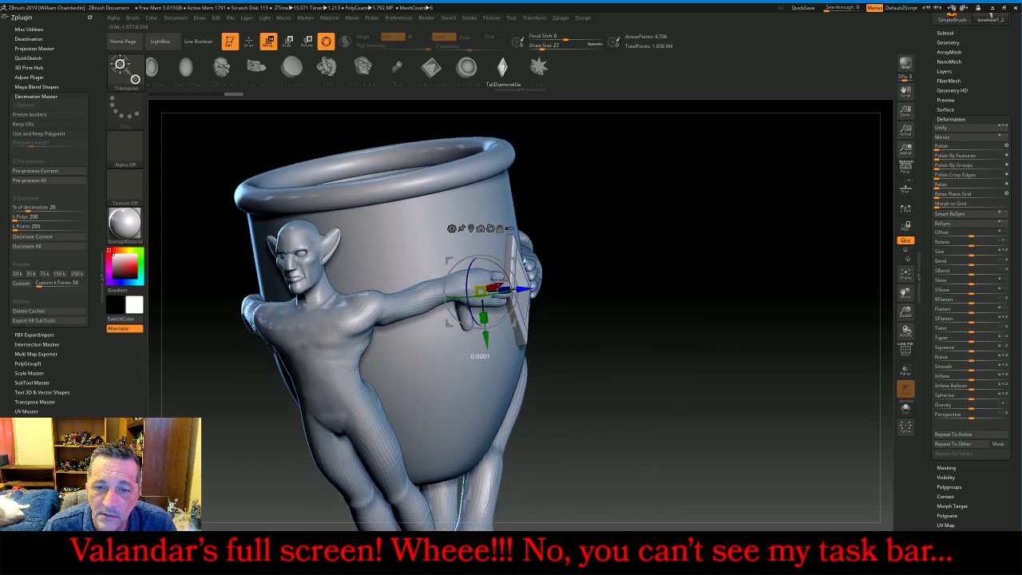
pyautogui.moveTo(765, 403); pyautogui.dragTo(744, 381)
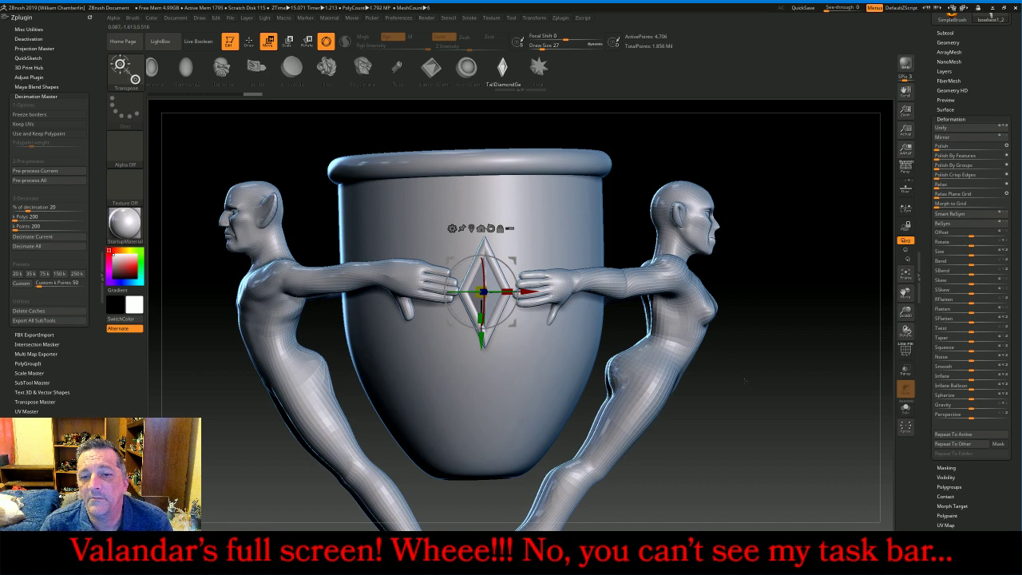
pyautogui.click(248, 42)
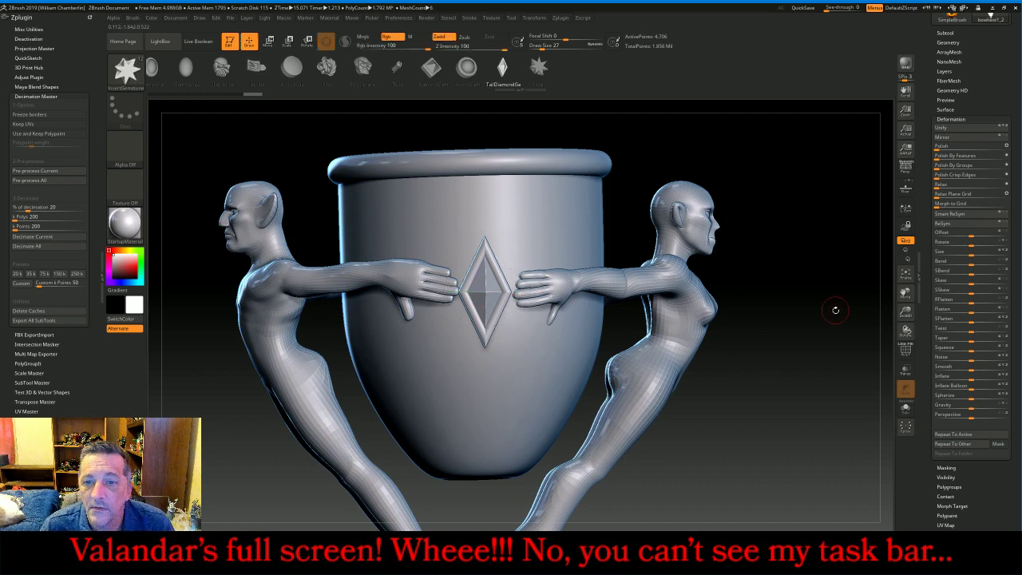
pyautogui.moveTo(835, 308); pyautogui.dragTo(845, 301)
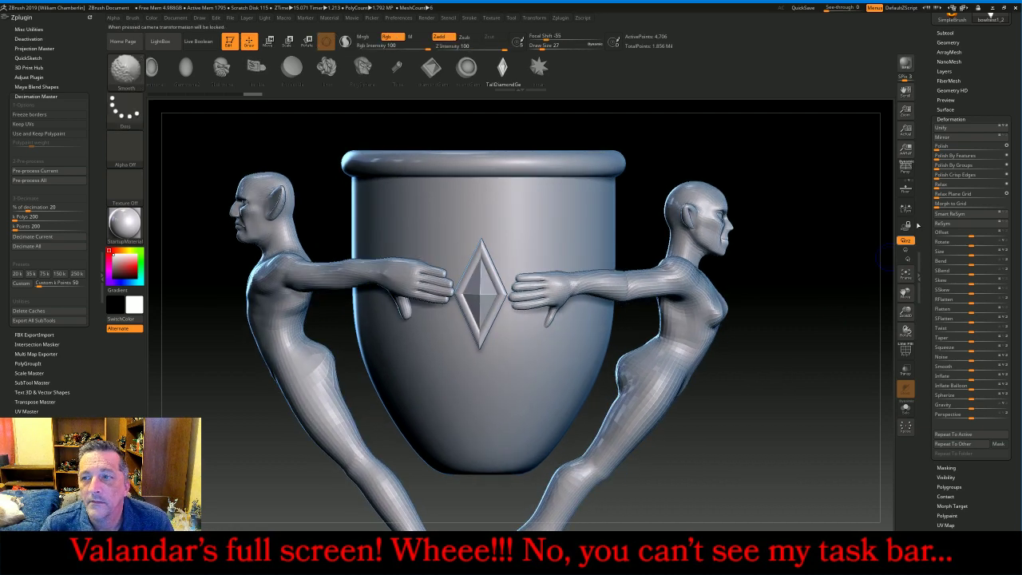
pyautogui.click(950, 33)
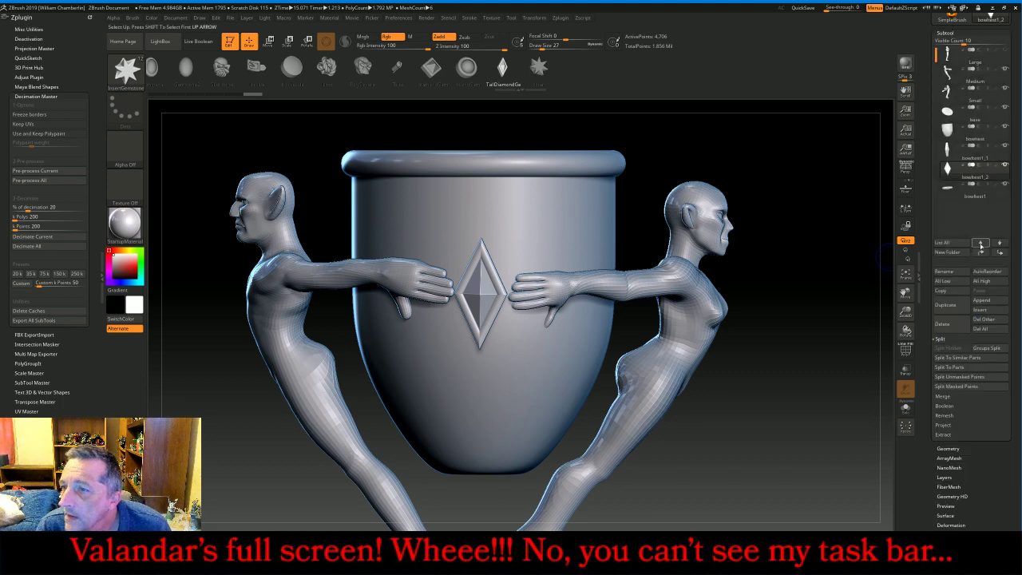
# - Merge the two diamond gem subtools and the subtool below them into a single subtool, accepting the non-undoable operation
pyautogui.moveTo(957, 149)
pyautogui.click(956, 149)
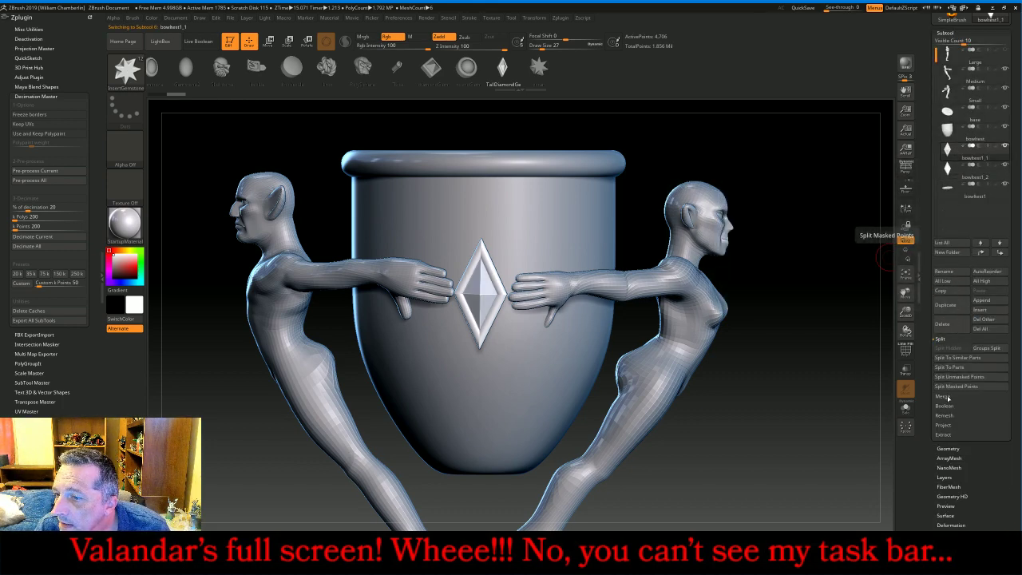
pyautogui.click(951, 358)
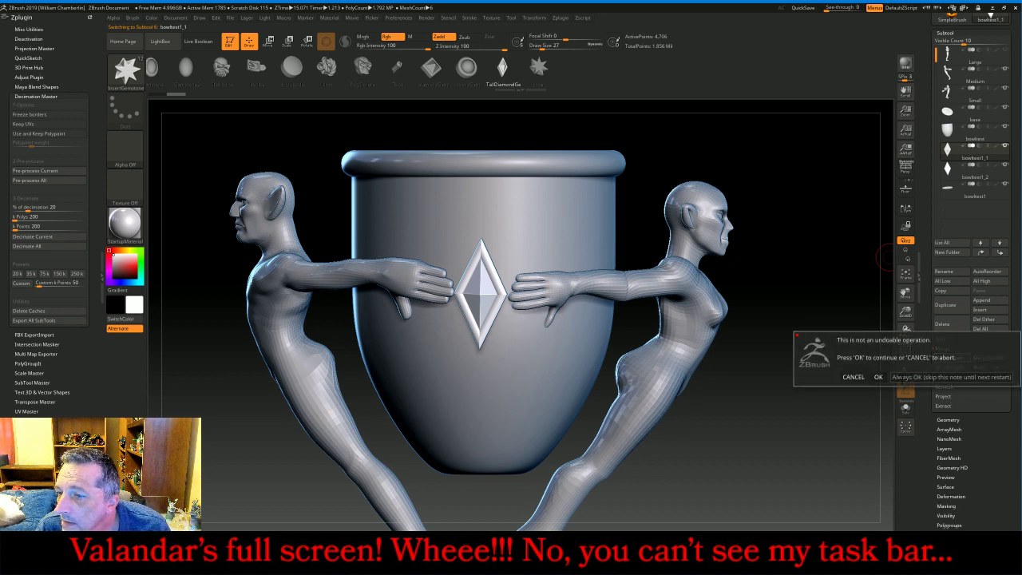
pyautogui.click(878, 377)
pyautogui.click(948, 357)
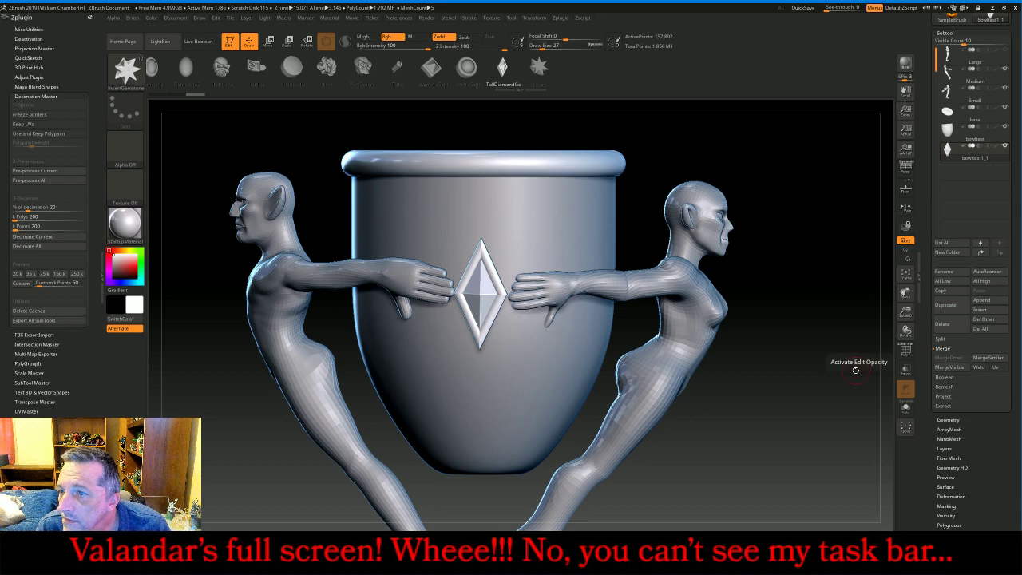
pyautogui.moveTo(825, 380)
pyautogui.mouseDown()
pyautogui.moveTo(814, 382)
pyautogui.moveTo(825, 391)
pyautogui.mouseUp()
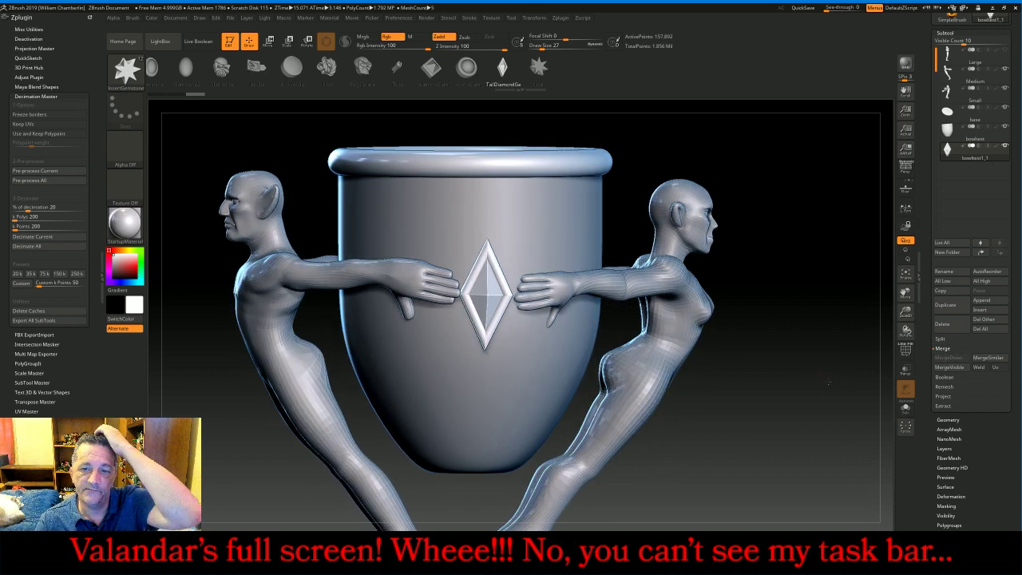
# - Check the live chat pop-out and the YouTube stream page in Firefox, and return to ZBrush
pyautogui.moveTo(281, 564)
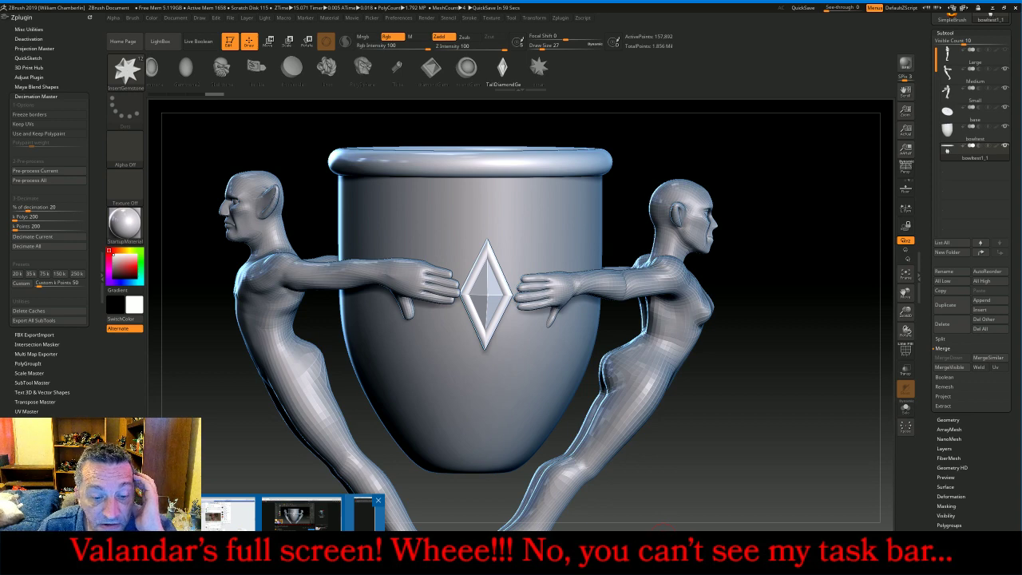
pyautogui.click(363, 515)
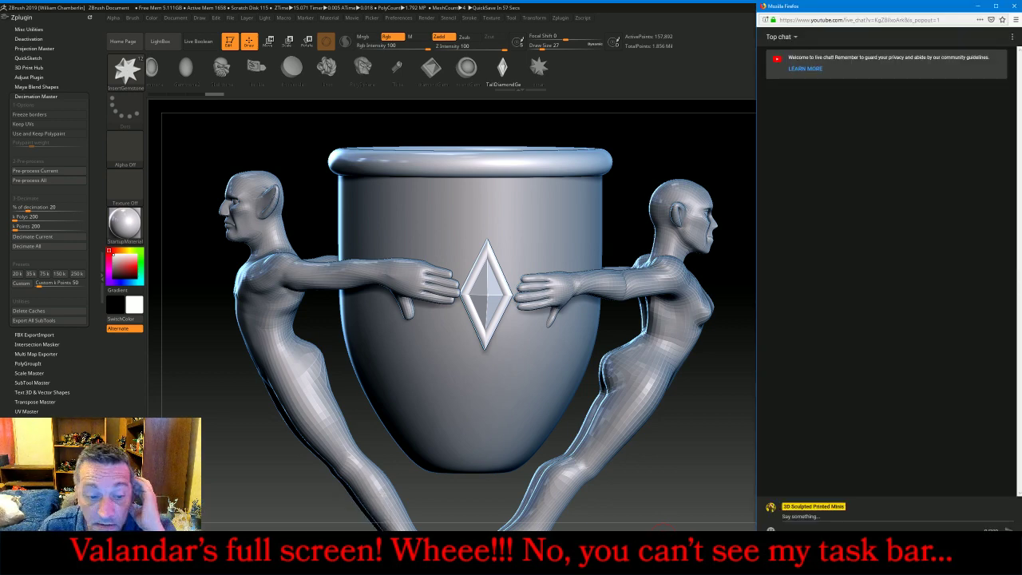
pyautogui.hotkey('alt', 'Tab')
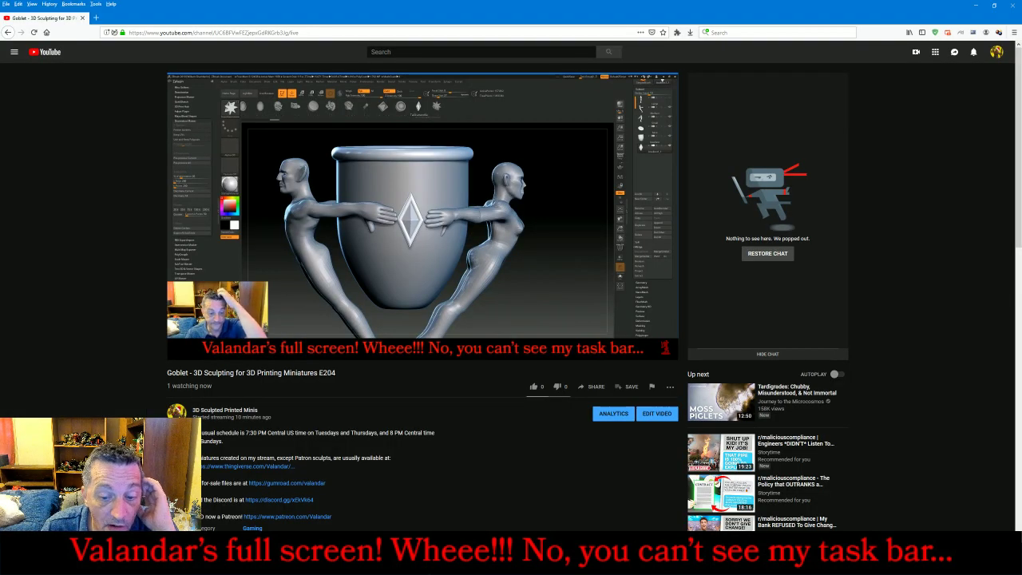
pyautogui.hotkey('alt', 'Tab')
pyautogui.hotkey('alt', 'Tab')
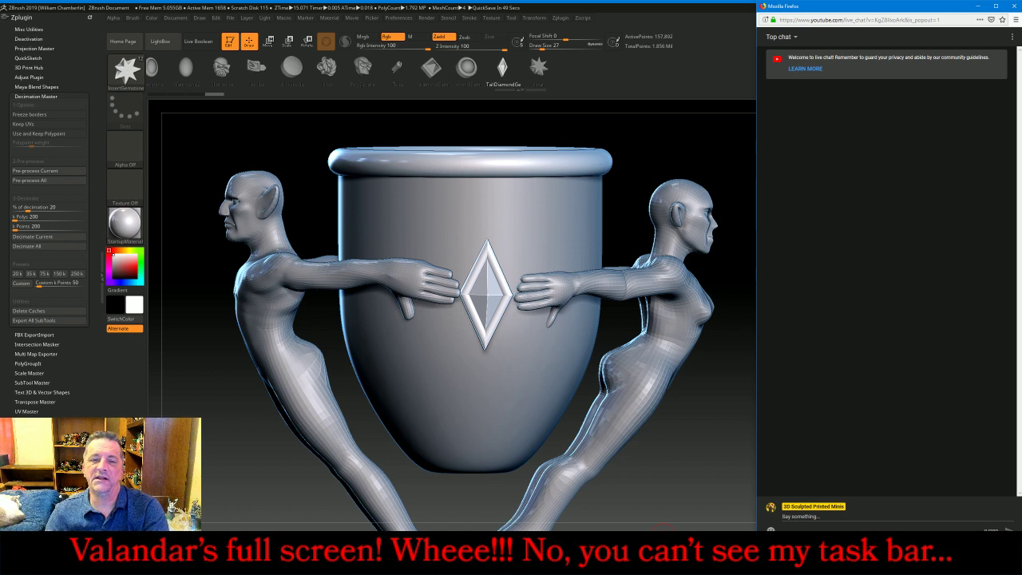
pyautogui.hotkey('alt', 'Tab')
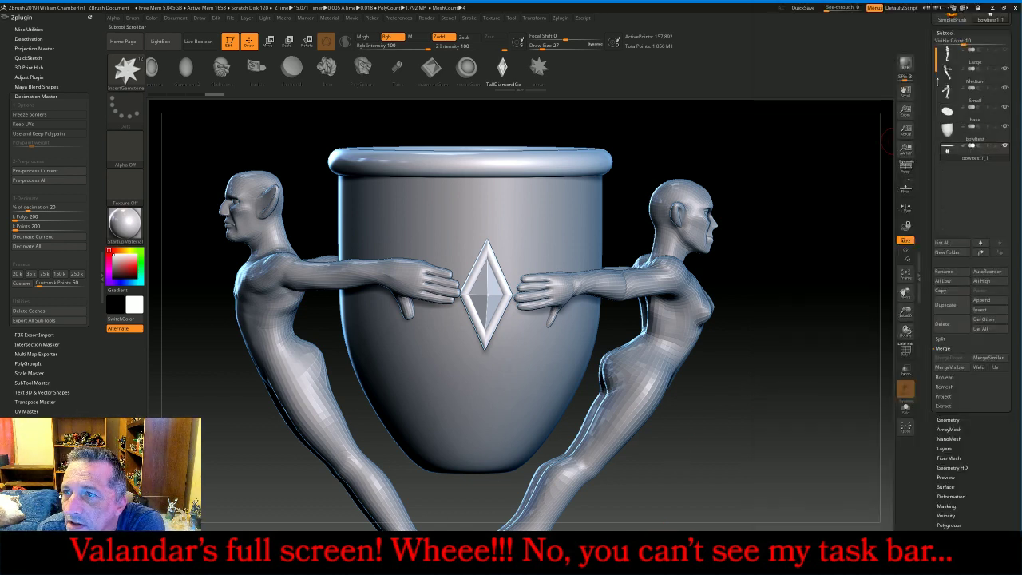
# - Make the Large figure the active subtool, hide all the other subtools and frame the figure in the view
pyautogui.click(992, 51)
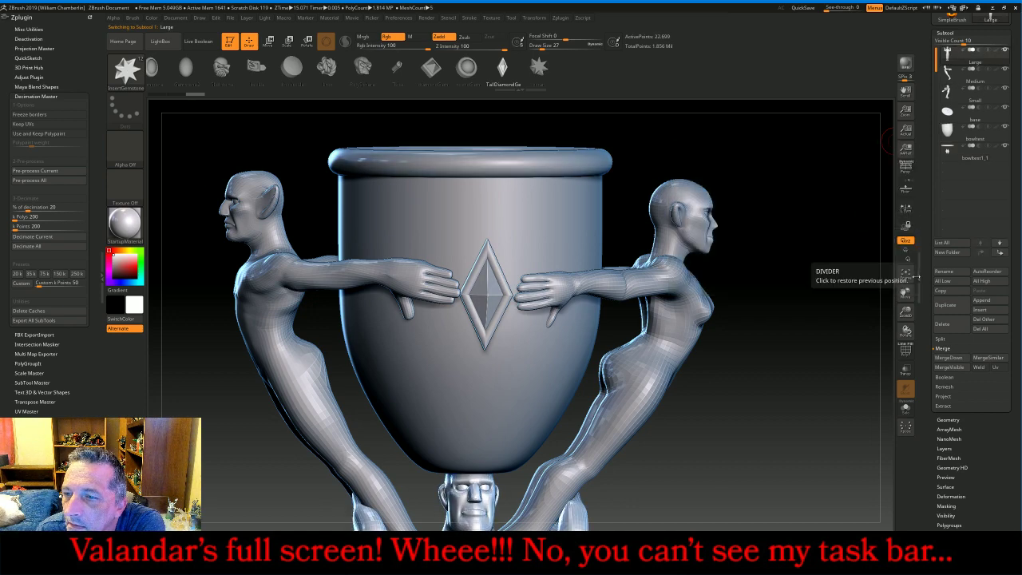
pyautogui.press('f')
pyautogui.moveTo(793, 303)
pyautogui.mouseDown()
pyautogui.moveTo(838, 312)
pyautogui.moveTo(790, 296)
pyautogui.mouseUp()
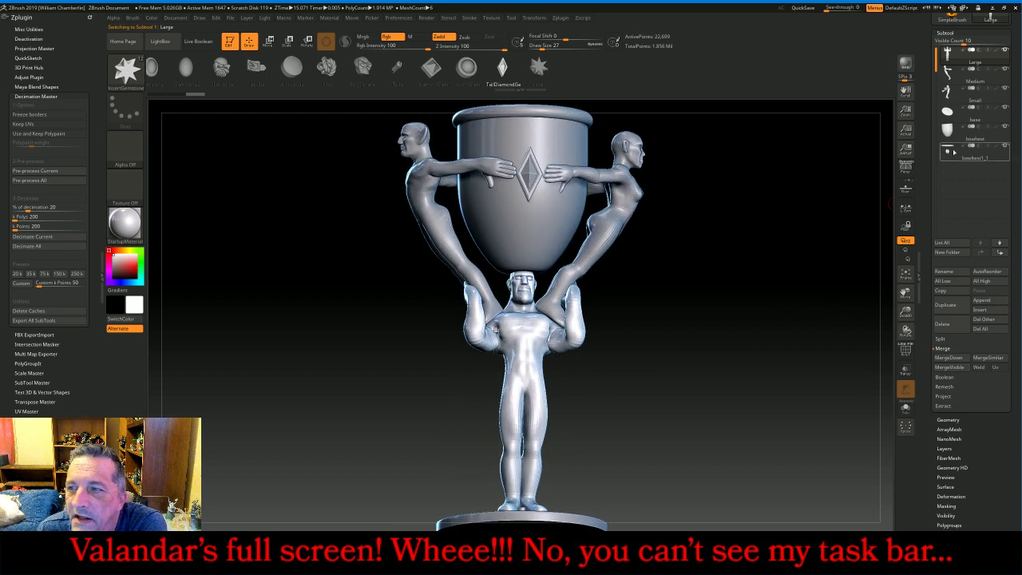
pyautogui.click(1002, 71)
pyautogui.click(1004, 89)
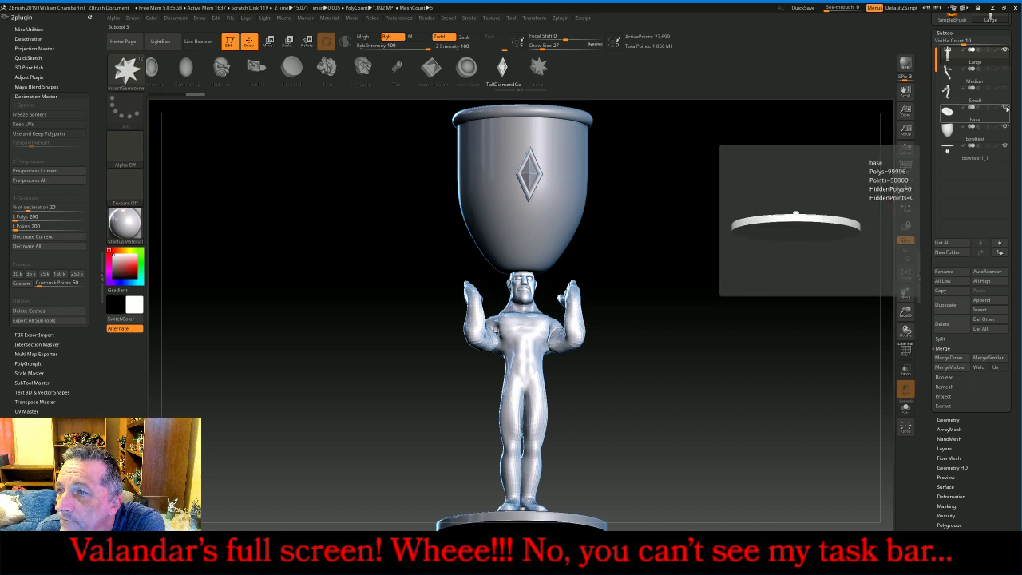
pyautogui.click(1004, 108)
pyautogui.click(1005, 125)
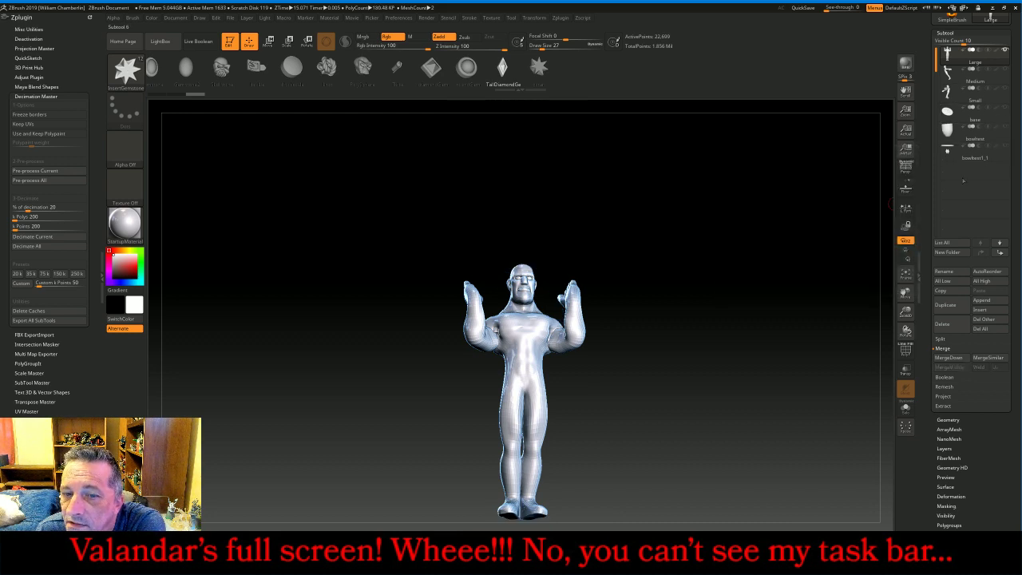
pyautogui.moveTo(813, 261); pyautogui.dragTo(812, 281)
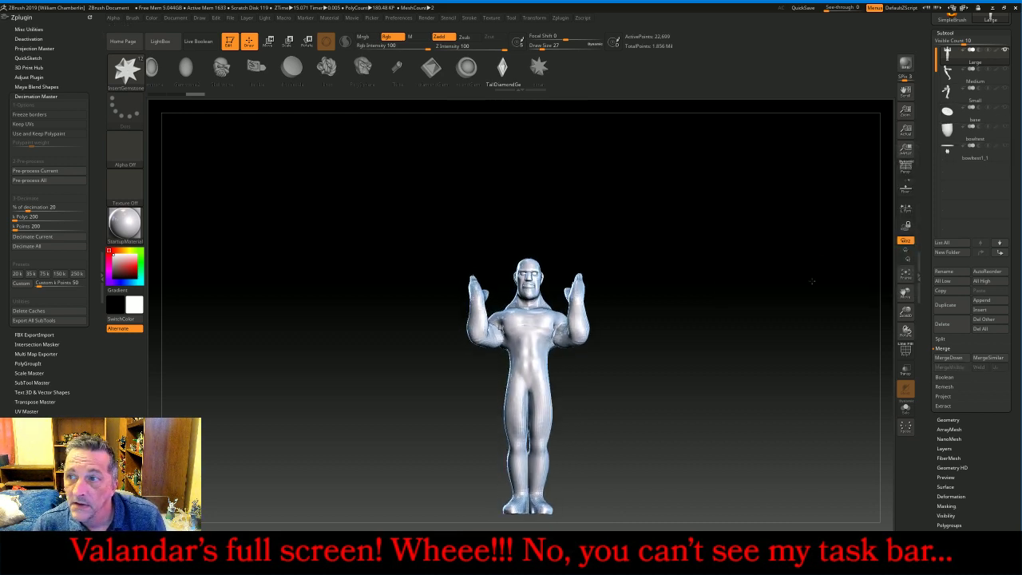
pyautogui.click(905, 273)
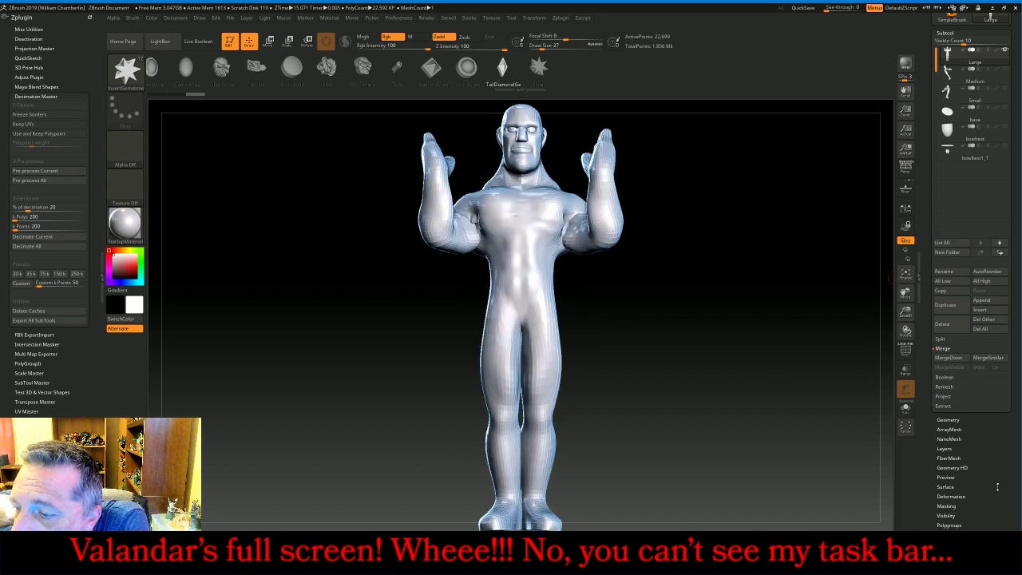
# - Open the geometry settings and smooth the creases at the front of the Large figure's armpits
pyautogui.click(948, 419)
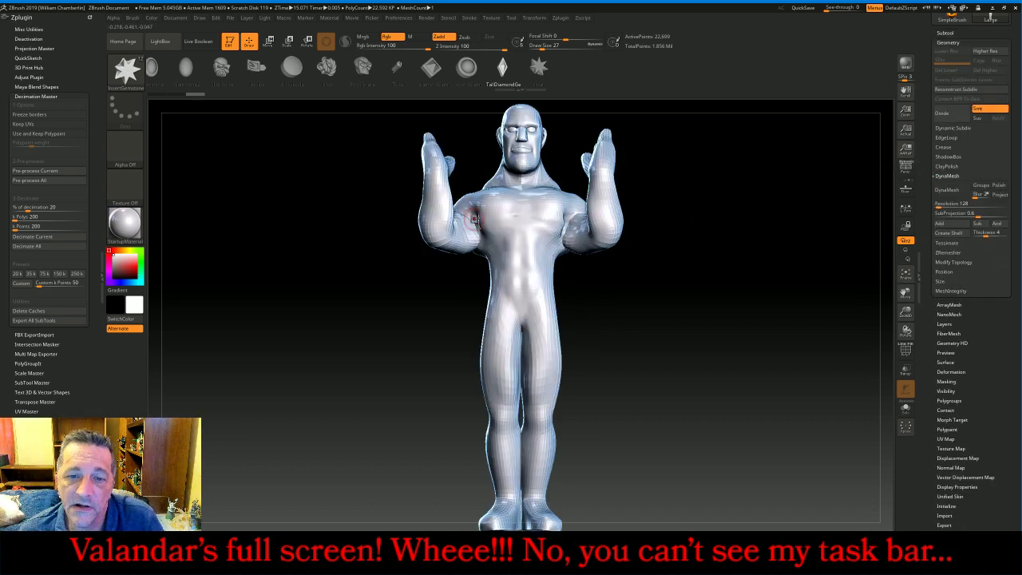
pyautogui.press('shift')
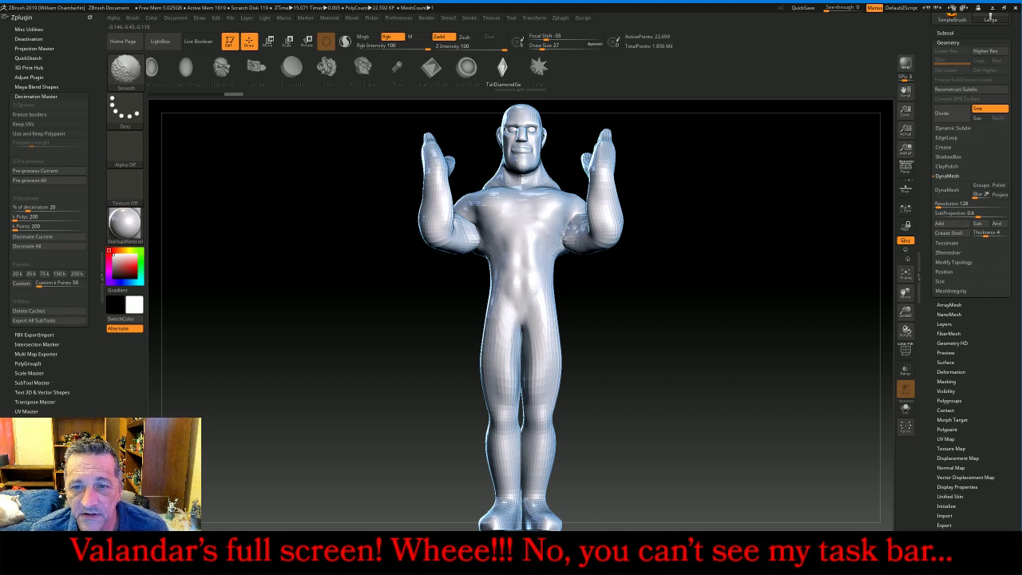
# - Try to smooth the sharp creases behind the figure's armpits on the low-resolution mesh
pyautogui.moveTo(737, 303)
pyautogui.mouseDown()
pyautogui.moveTo(814, 304)
pyautogui.moveTo(786, 307)
pyautogui.moveTo(729, 279)
pyautogui.mouseUp()
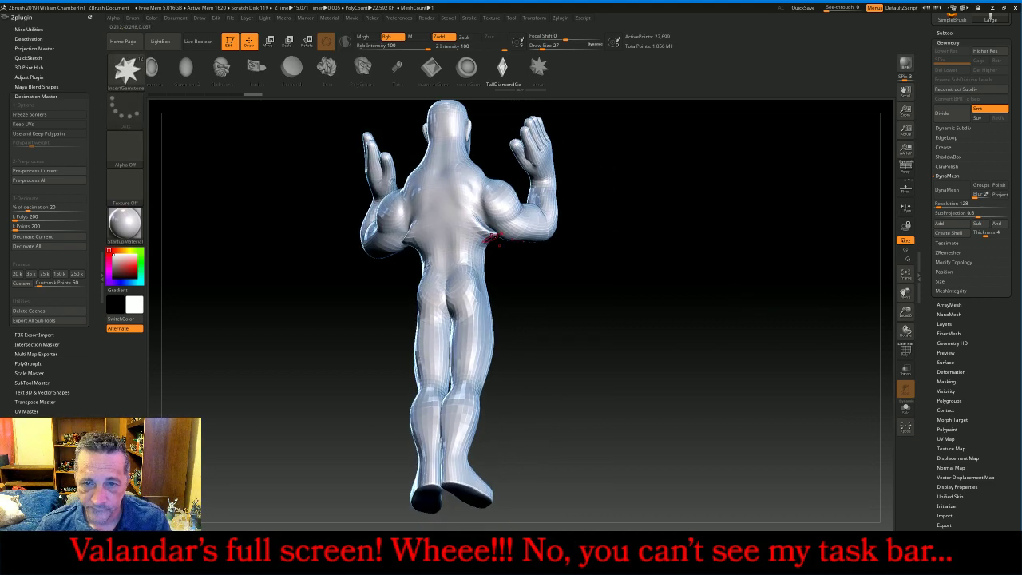
pyautogui.keyDown('shift'); pyautogui.moveTo(493, 238); pyautogui.dragTo(489, 236); pyautogui.keyUp('shift')
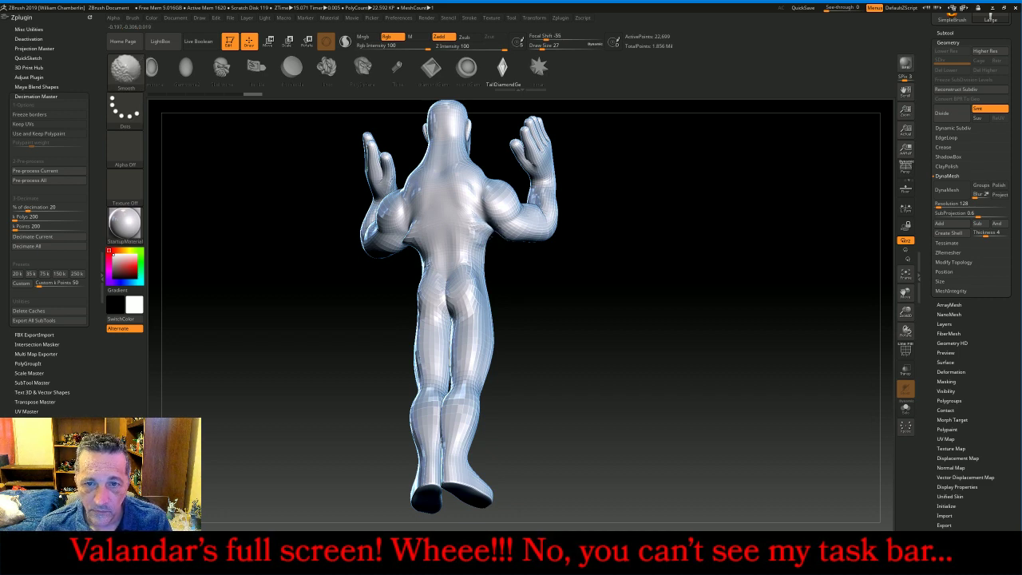
pyautogui.keyDown('shift'); pyautogui.moveTo(482, 229); pyautogui.dragTo(417, 236); pyautogui.keyUp('shift')
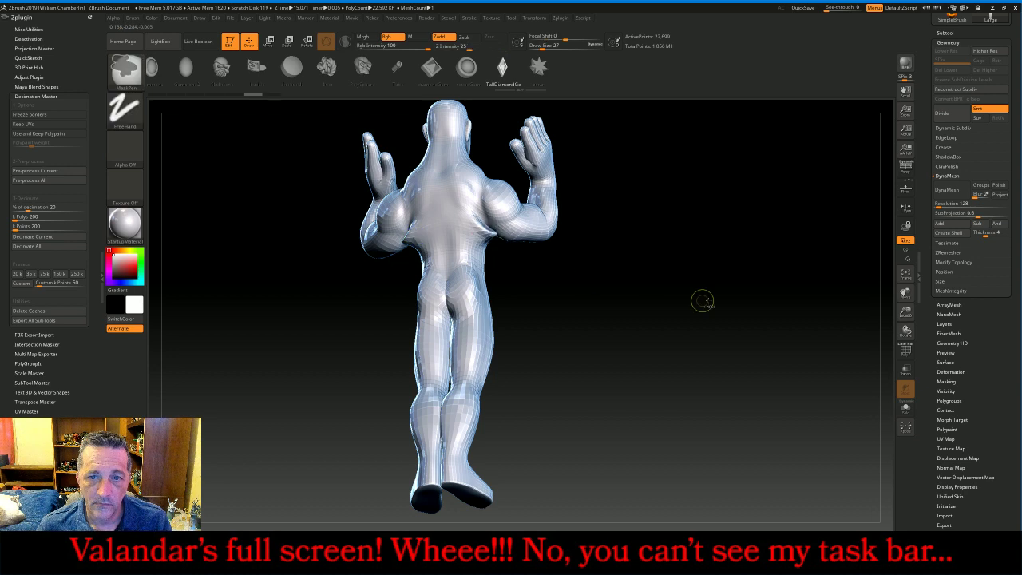
# - Subdivide the Large figure's mesh three times and delete its lower subdivision levels
pyautogui.moveTo(809, 235); pyautogui.dragTo(849, 189)
pyautogui.click(941, 113)
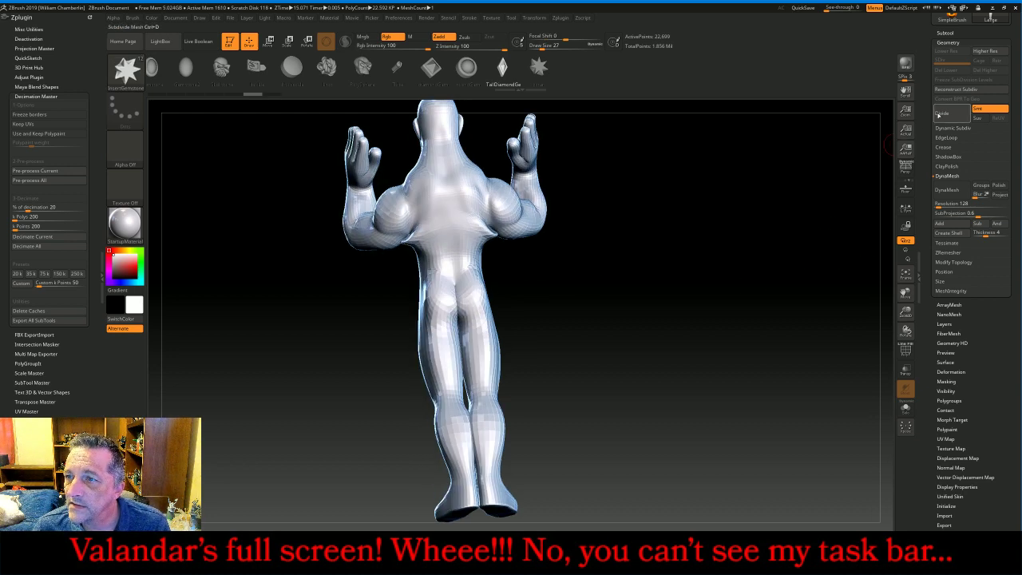
pyautogui.click(945, 115)
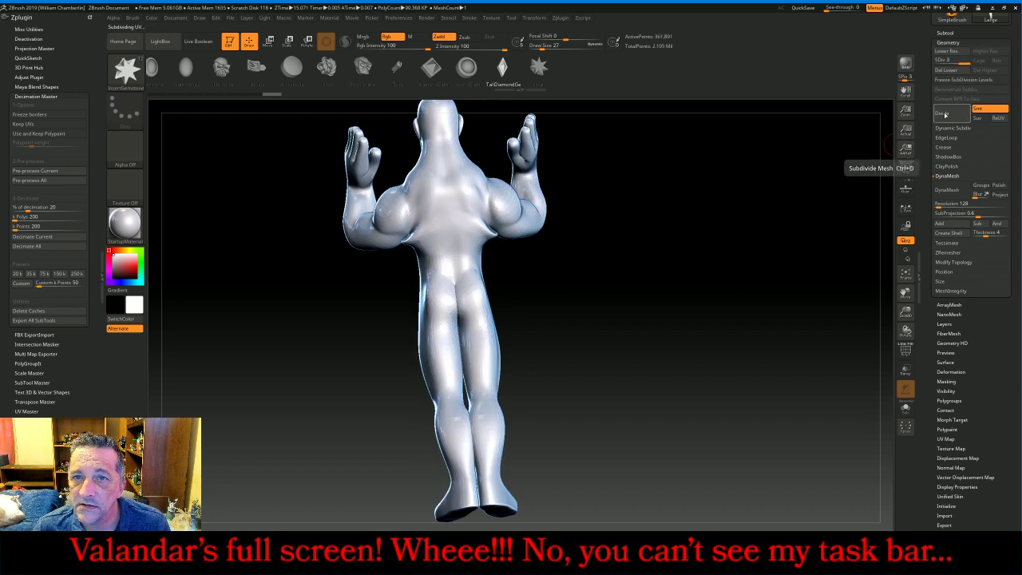
pyautogui.click(943, 113)
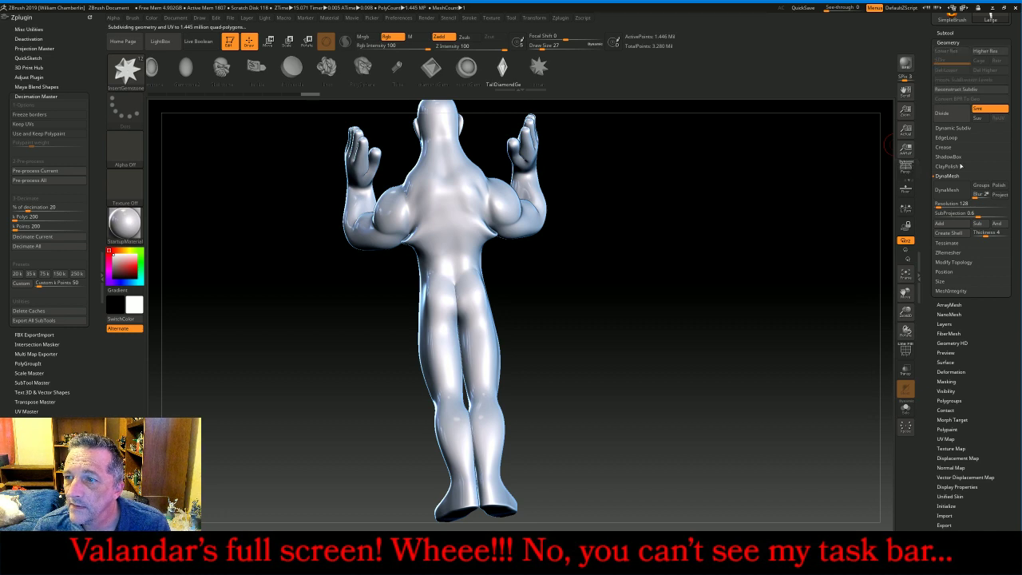
# - Convert the Large figure to a DynaMesh with a resolution of 768
pyautogui.click(953, 203)
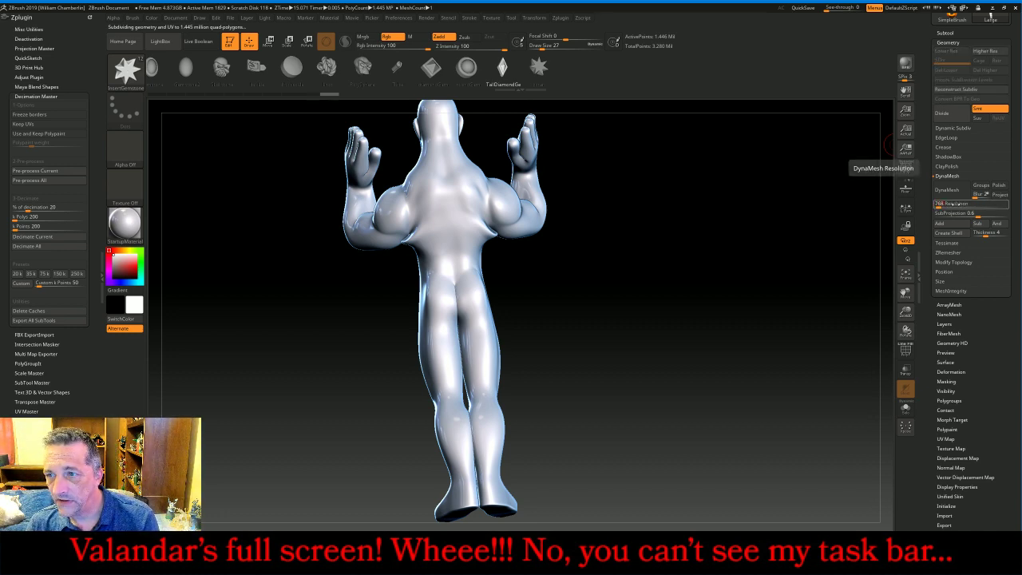
pyautogui.press('Return')
pyautogui.click(947, 190)
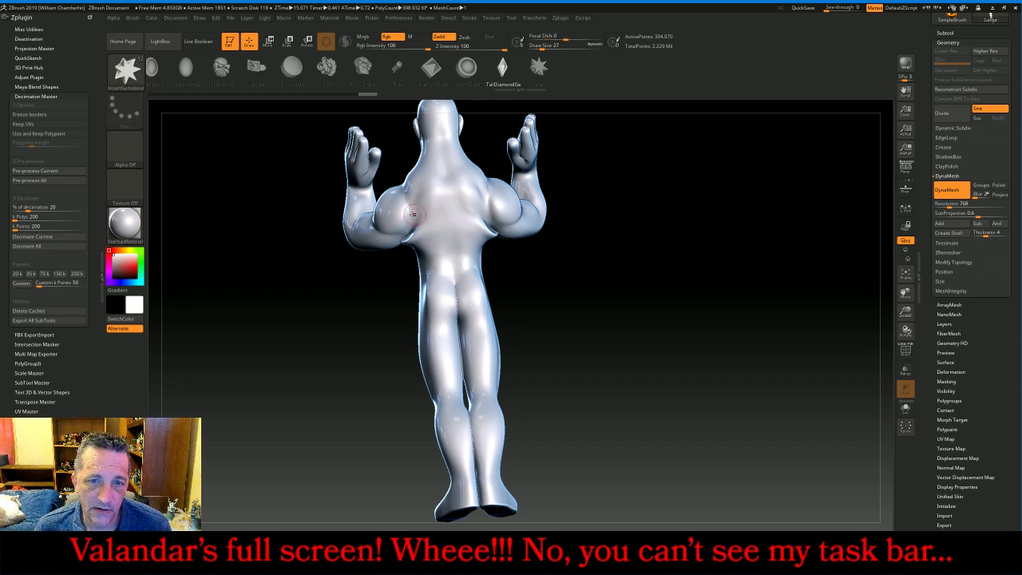
# - Smooth the creases on the figure's back, behind the shoulders and armpits on both sides
pyautogui.press('shift')
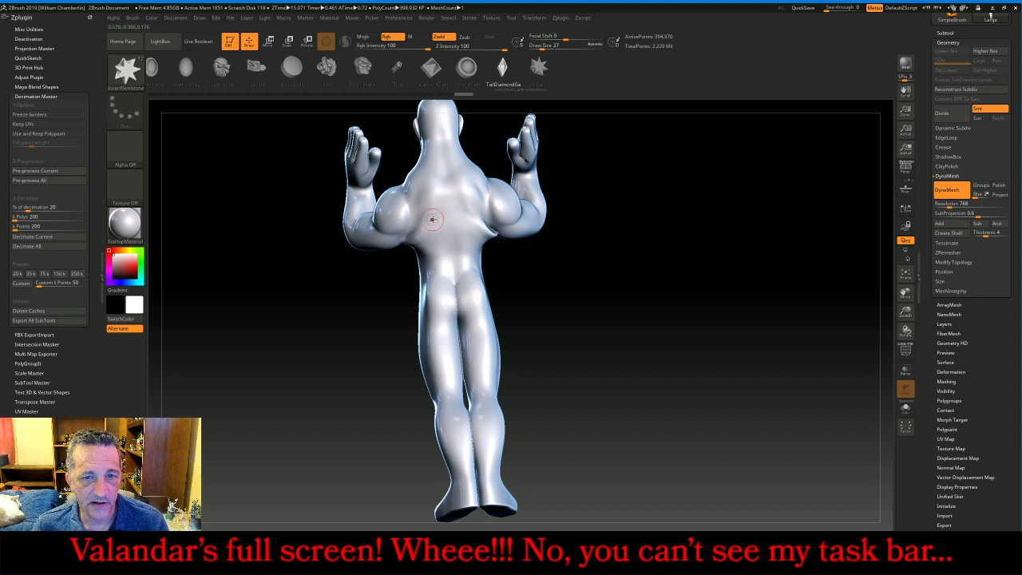
pyautogui.press('shift')
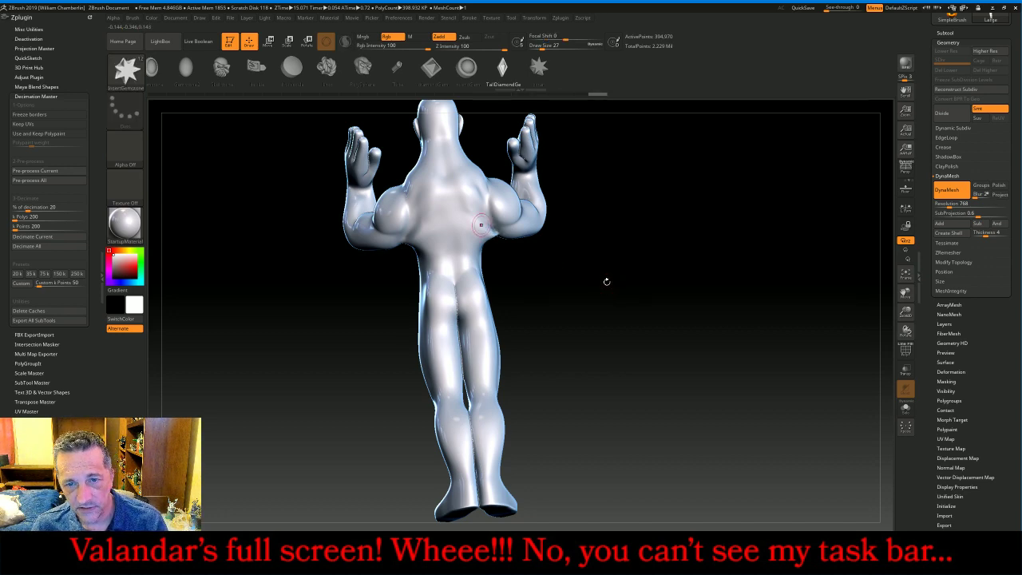
pyautogui.moveTo(630, 285); pyautogui.dragTo(620, 263)
pyautogui.press('shift')
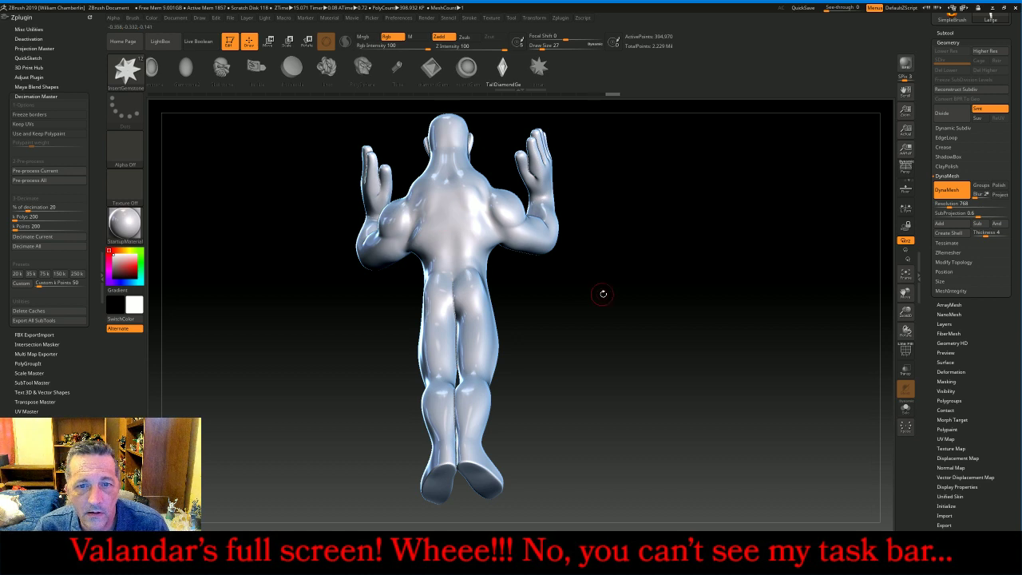
pyautogui.moveTo(604, 293); pyautogui.dragTo(616, 293)
pyautogui.press('shift')
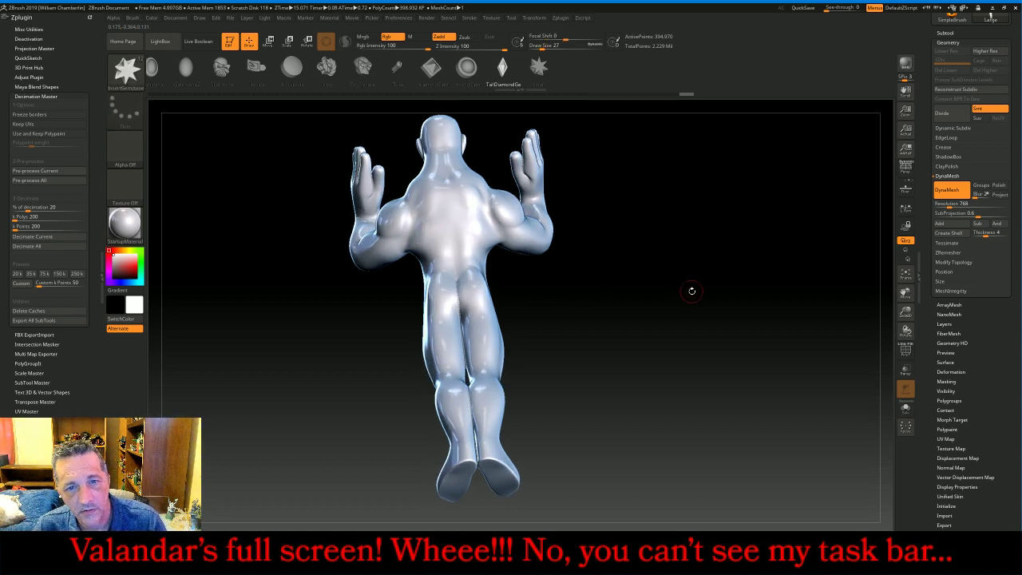
# - Smooth the joins between the upper arms and the chest on the front of the figure
pyautogui.moveTo(691, 290)
pyautogui.mouseDown()
pyautogui.moveTo(714, 294)
pyautogui.moveTo(617, 275)
pyautogui.moveTo(675, 267)
pyautogui.moveTo(687, 249)
pyautogui.moveTo(665, 315)
pyautogui.moveTo(561, 295)
pyautogui.mouseUp()
pyautogui.press('shift')
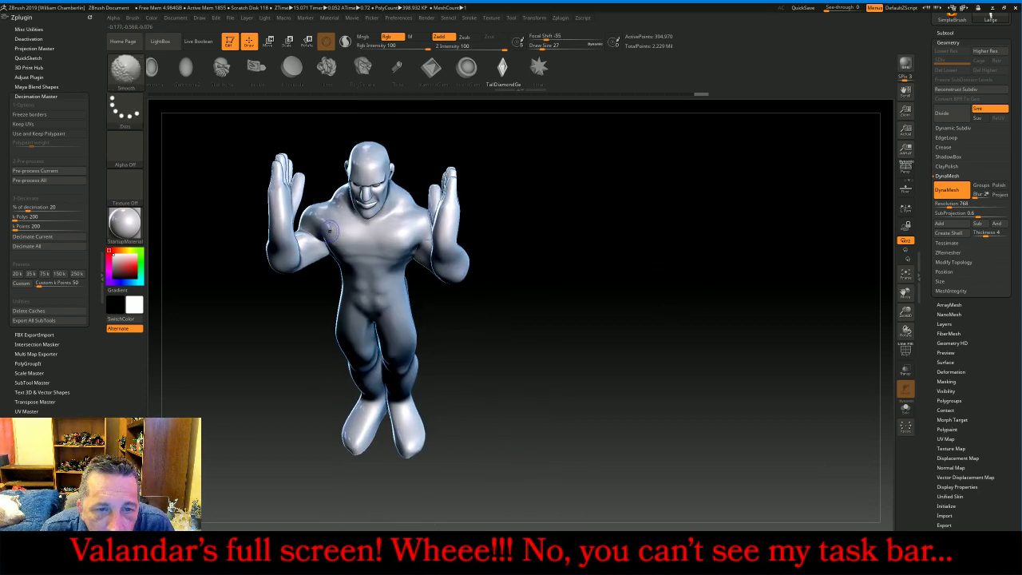
pyautogui.keyDown('shift'); pyautogui.moveTo(312, 240); pyautogui.dragTo(317, 241); pyautogui.keyUp('shift')
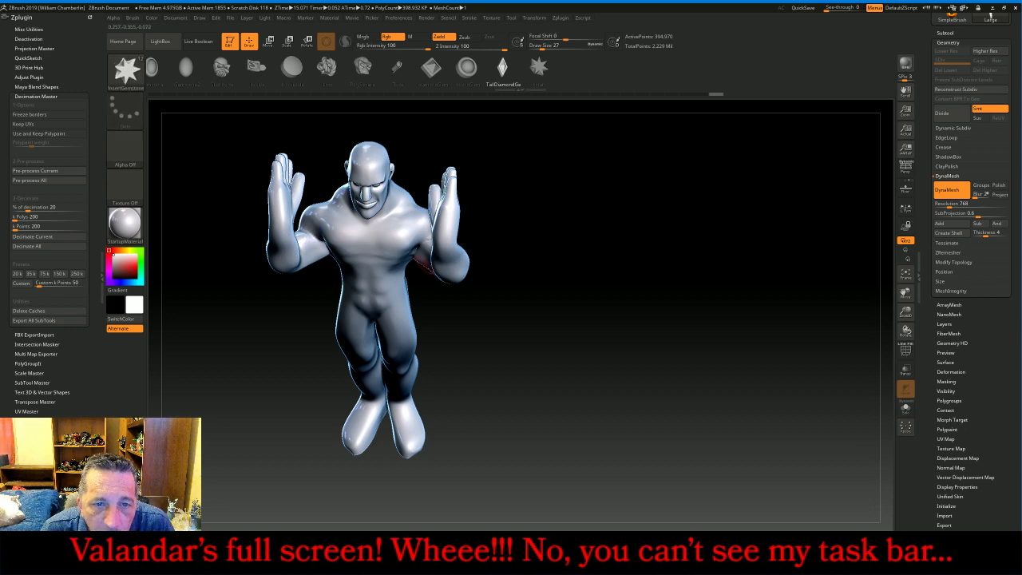
pyautogui.moveTo(515, 308); pyautogui.dragTo(550, 307)
pyautogui.keyDown('shift'); pyautogui.moveTo(441, 242); pyautogui.dragTo(431, 241); pyautogui.keyUp('shift')
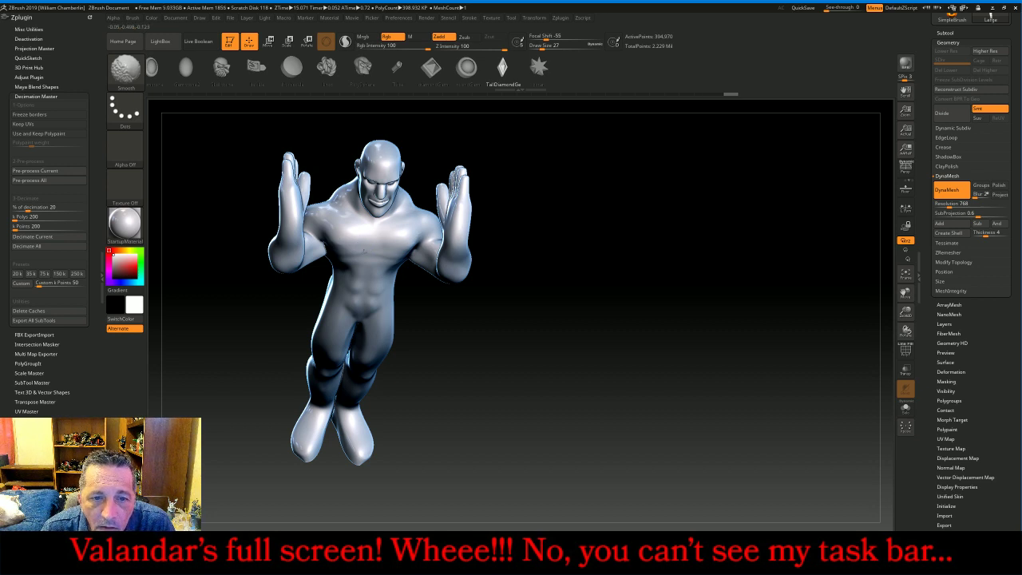
# - Enlarge the brush to a draw size of 43 and smooth the front of the figure's torso
pyautogui.keyDown('shift'); pyautogui.moveTo(609, 337); pyautogui.dragTo(622, 305); pyautogui.keyUp('shift')
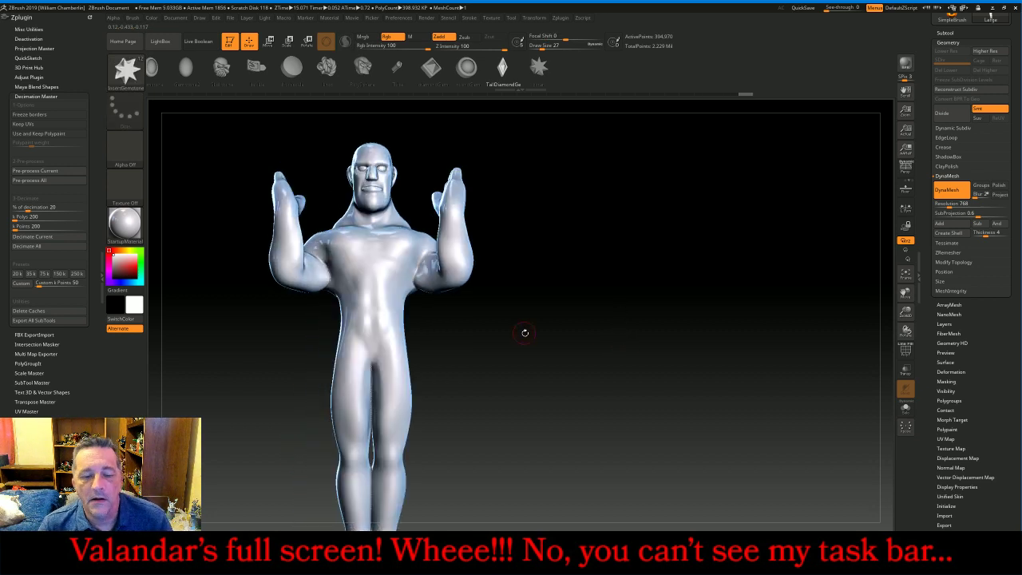
pyautogui.press(']')
pyautogui.press(']')
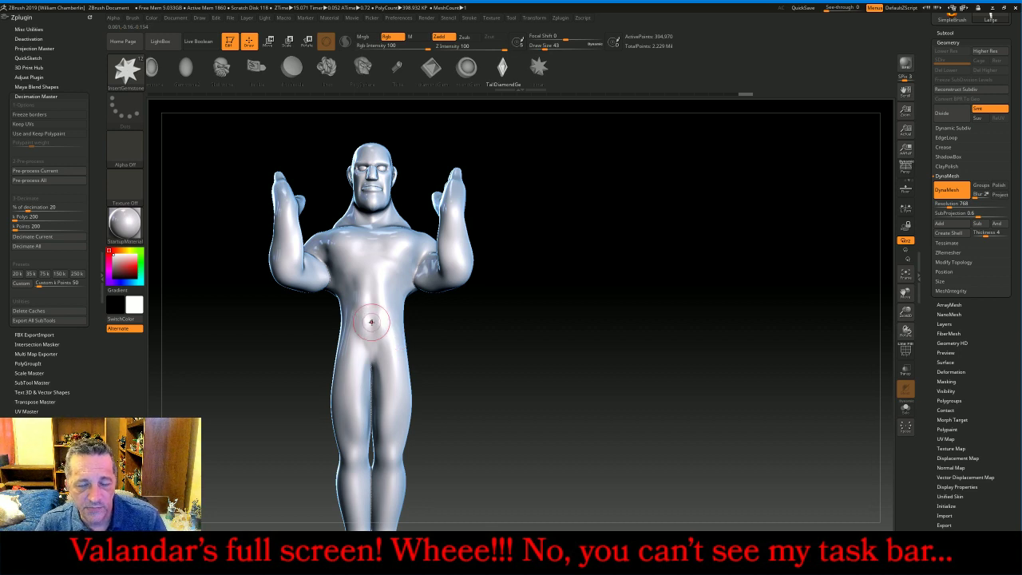
pyautogui.press('shift')
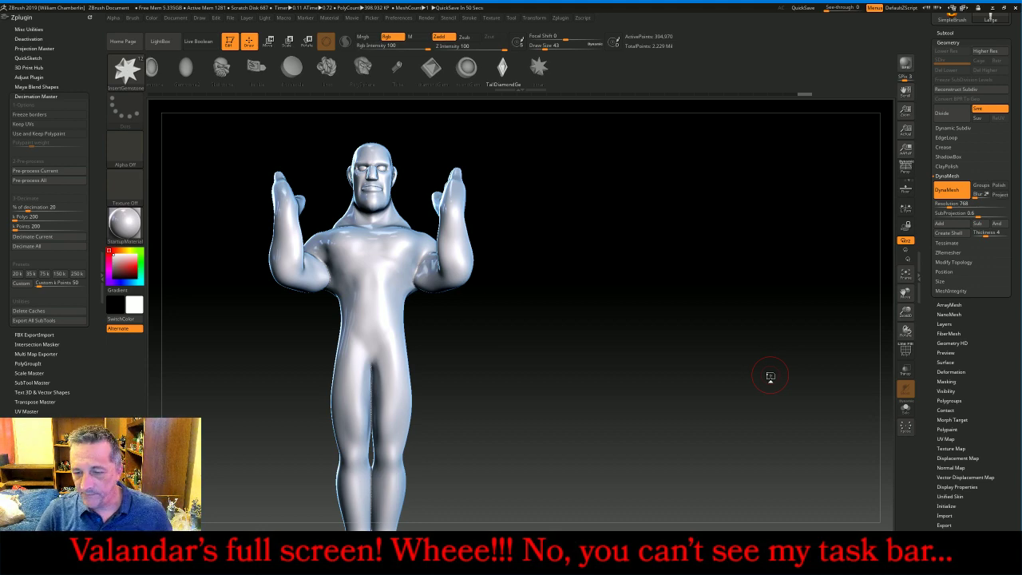
# - Look at the SampleOutfit.jpg reference photo of the costumed acrobats, and return to the figure
pyautogui.click(667, 564)
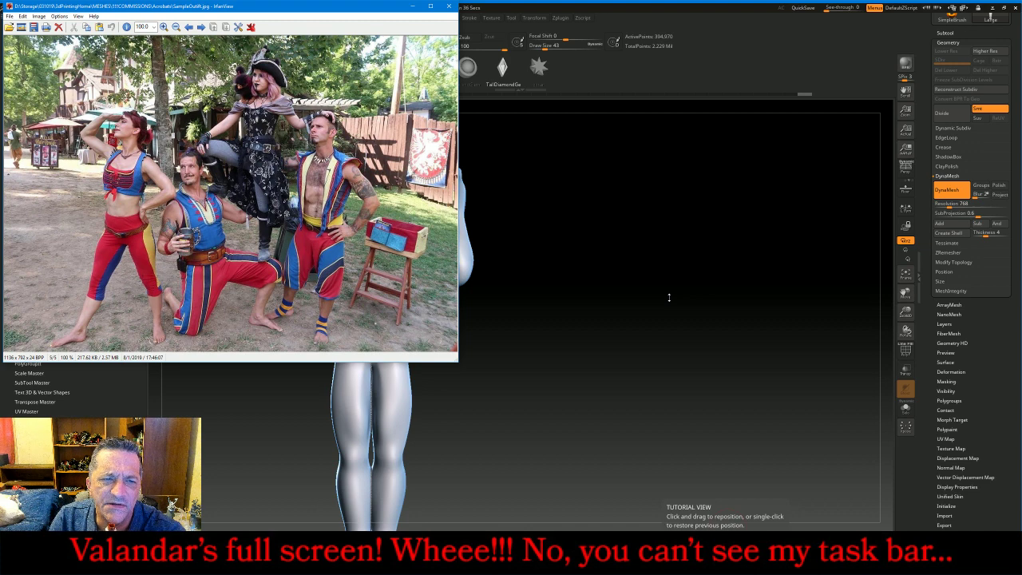
pyautogui.click(669, 297)
pyautogui.moveTo(669, 297)
pyautogui.mouseDown()
pyautogui.moveTo(710, 300)
pyautogui.moveTo(658, 297)
pyautogui.moveTo(748, 301)
pyautogui.moveTo(677, 301)
pyautogui.mouseUp()
# - Inflate both forearms of the Large figure with the Inflat brush at a draw size of 35
pyautogui.click(126, 70)
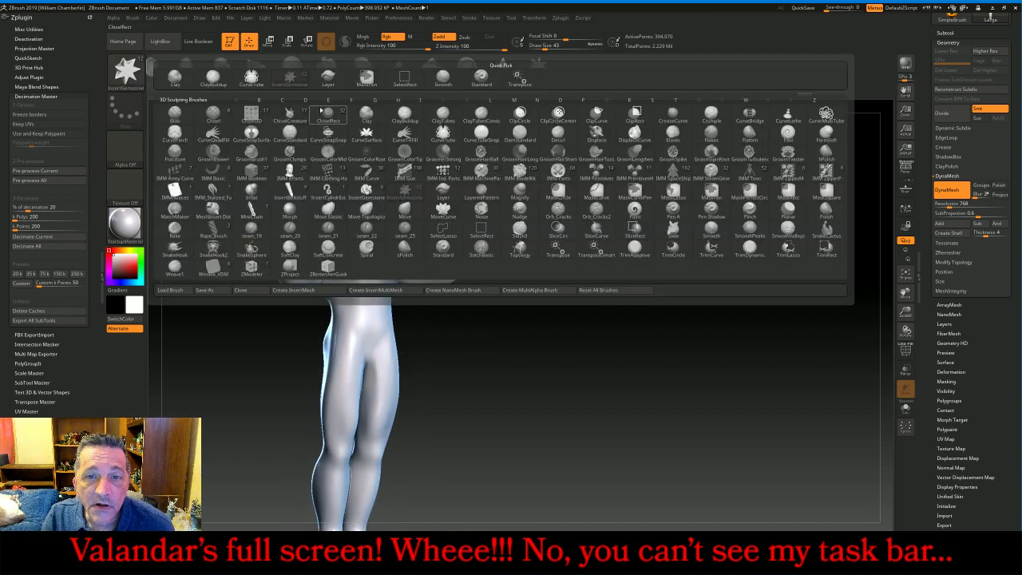
pyautogui.click(252, 192)
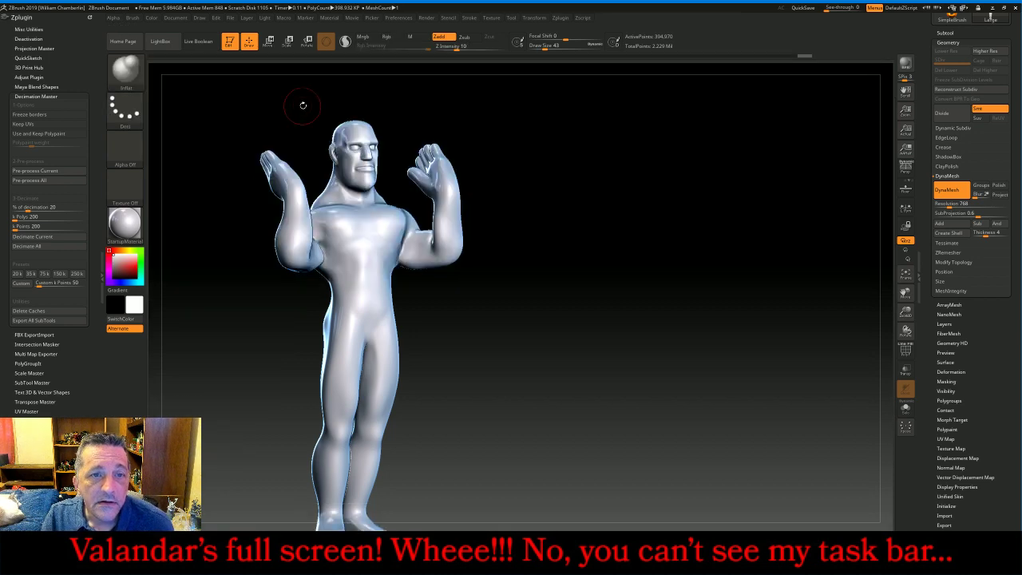
pyautogui.press('[')
pyautogui.press('[')
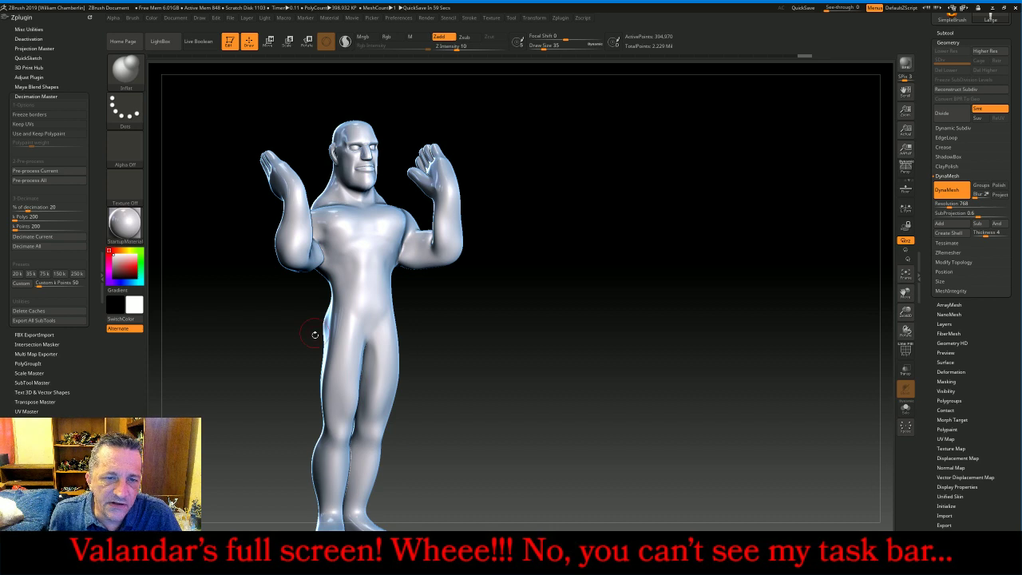
pyautogui.moveTo(295, 214)
pyautogui.mouseDown()
pyautogui.moveTo(295, 245)
pyautogui.moveTo(300, 239)
pyautogui.mouseUp()
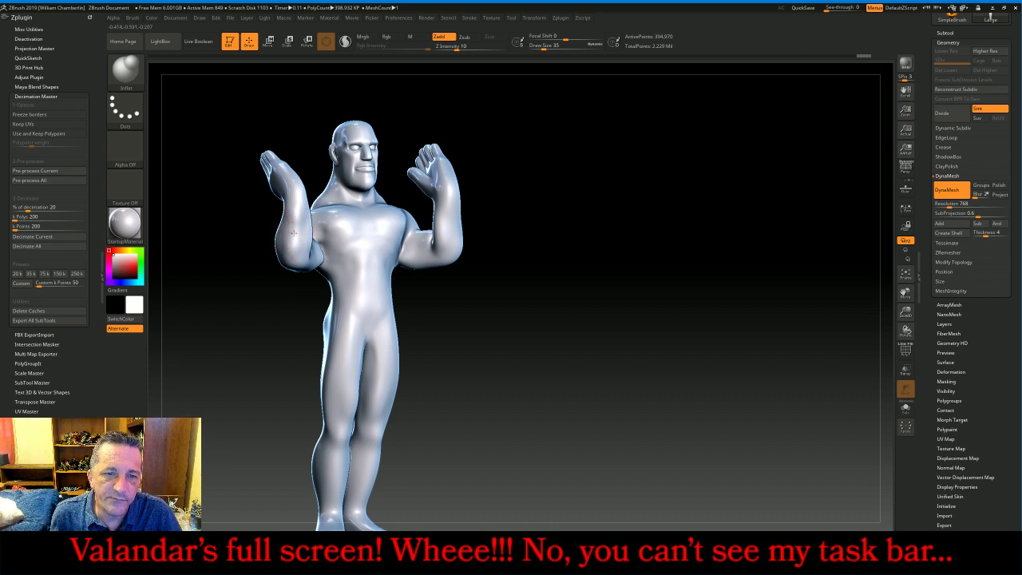
pyautogui.moveTo(543, 253); pyautogui.dragTo(515, 251)
pyautogui.moveTo(459, 202); pyautogui.dragTo(472, 236)
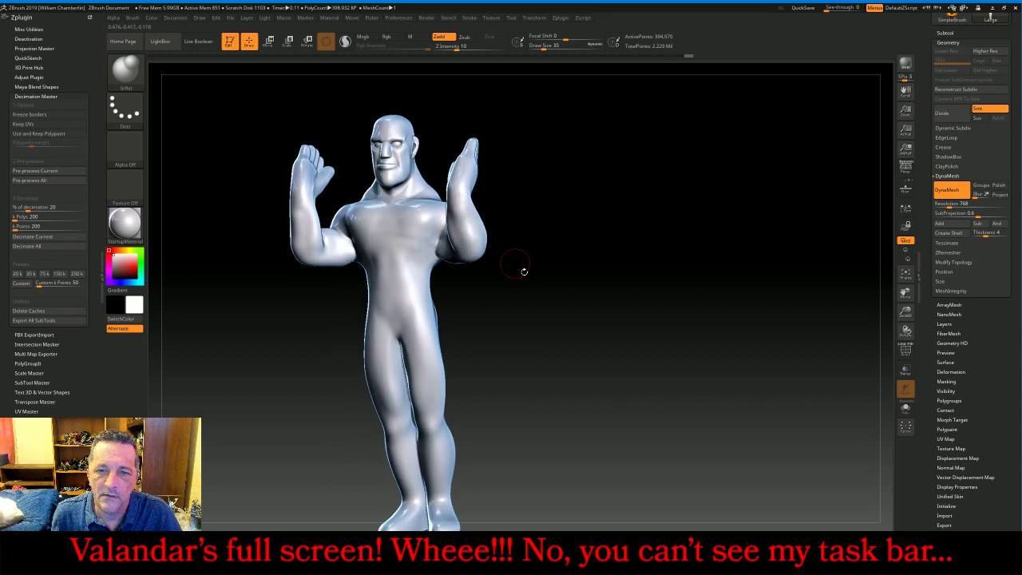
# - Mask a band around both forearms from the side and clear the part of the mask crossing the chest
pyautogui.moveTo(522, 271)
pyautogui.mouseDown()
pyautogui.moveTo(547, 287)
pyautogui.moveTo(585, 283)
pyautogui.moveTo(579, 263)
pyautogui.moveTo(611, 261)
pyautogui.moveTo(596, 255)
pyautogui.mouseUp()
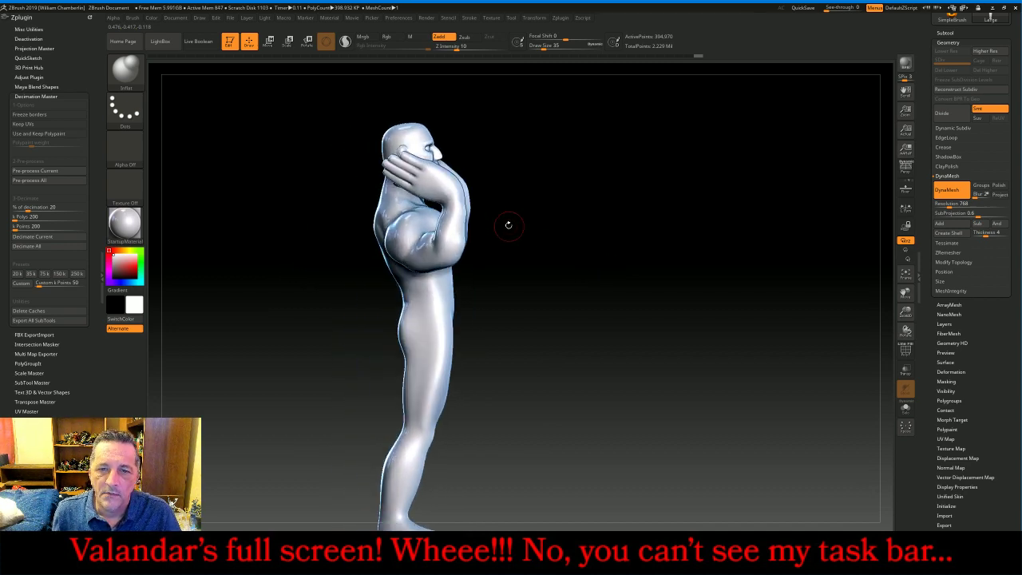
pyautogui.press('ctrl')
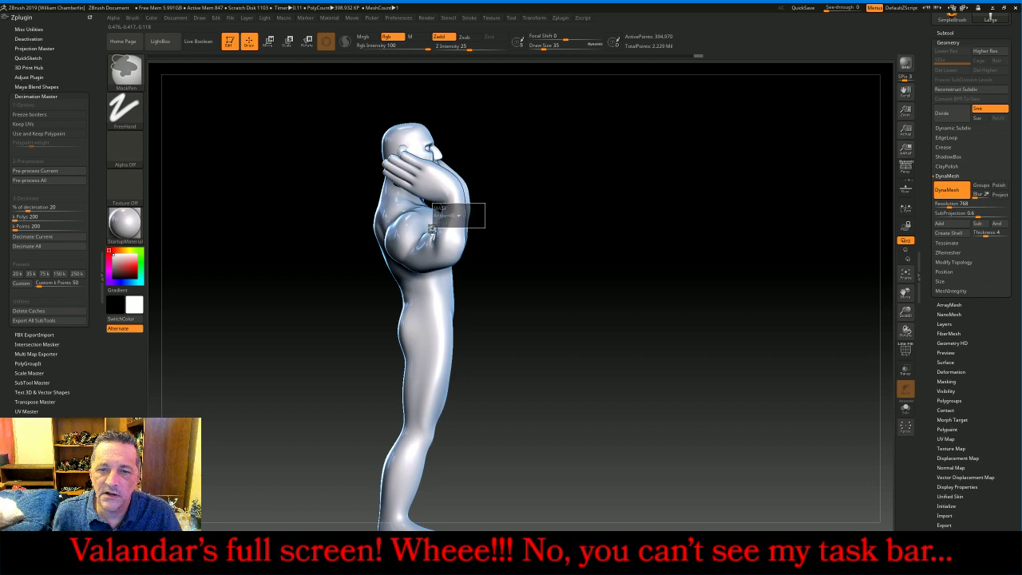
pyautogui.moveTo(588, 253); pyautogui.dragTo(567, 254)
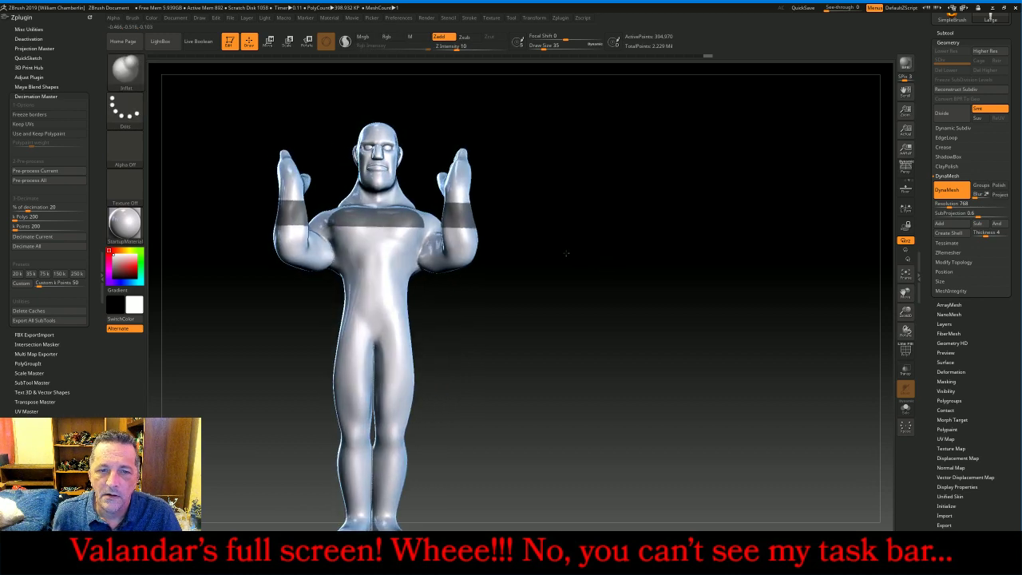
pyautogui.moveTo(320, 194)
pyautogui.keyDown('ctrl'); pyautogui.mouseDown()
pyautogui.moveTo(389, 237)
pyautogui.moveTo(432, 244)
pyautogui.mouseUp(); pyautogui.keyUp('ctrl')
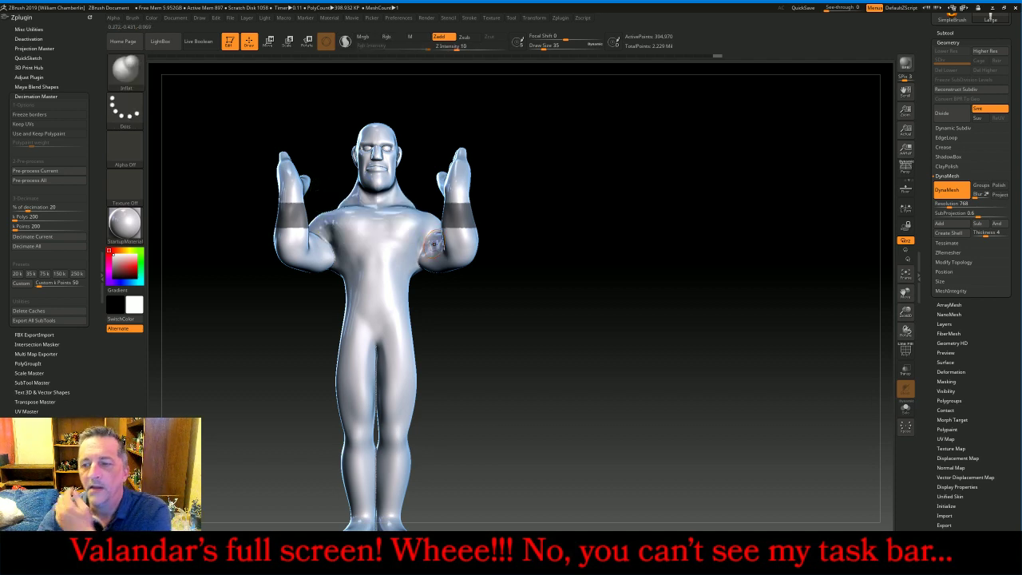
# - Extract the masked forearm bands as a new double-sided subtool with a thickness of 0.01
pyautogui.click(964, 34)
pyautogui.click(962, 407)
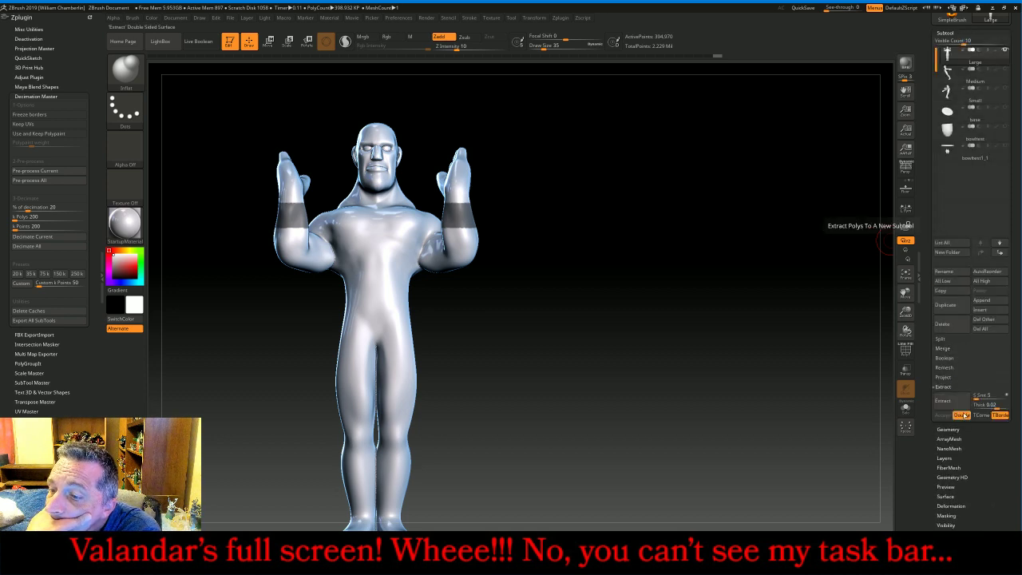
pyautogui.click(958, 404)
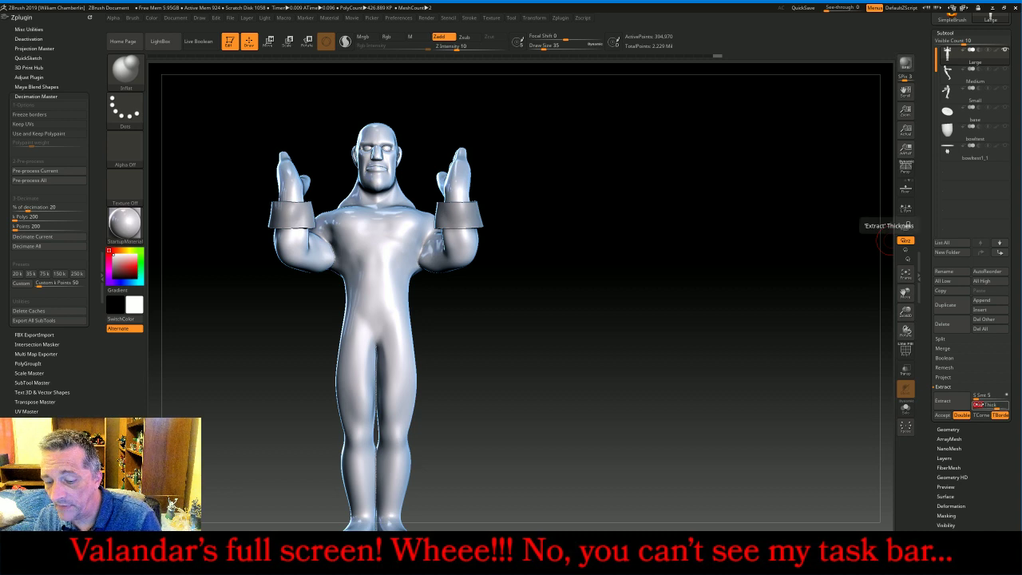
pyautogui.click(980, 405)
pyautogui.write('0.01')
pyautogui.press('Return')
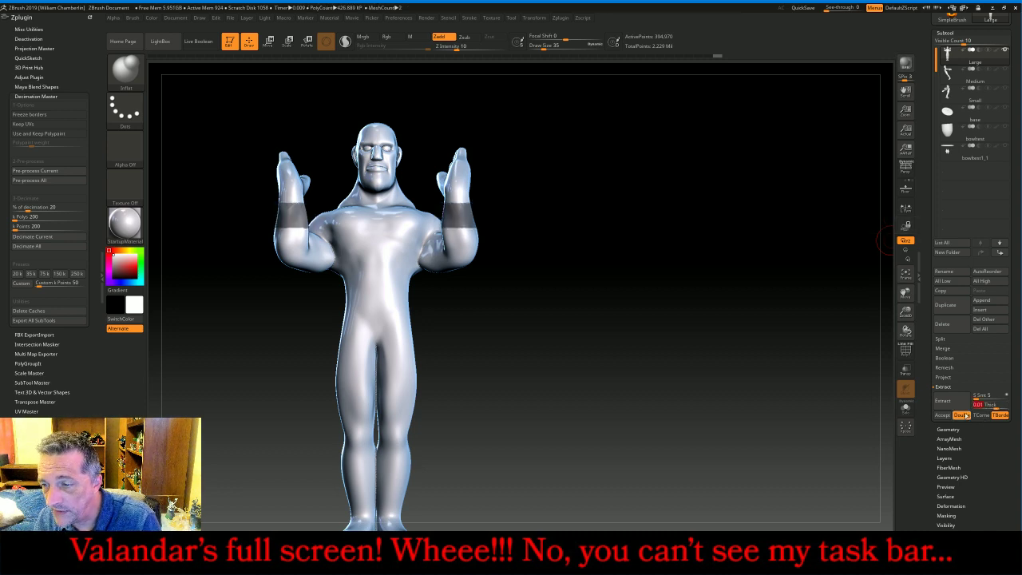
pyautogui.click(959, 405)
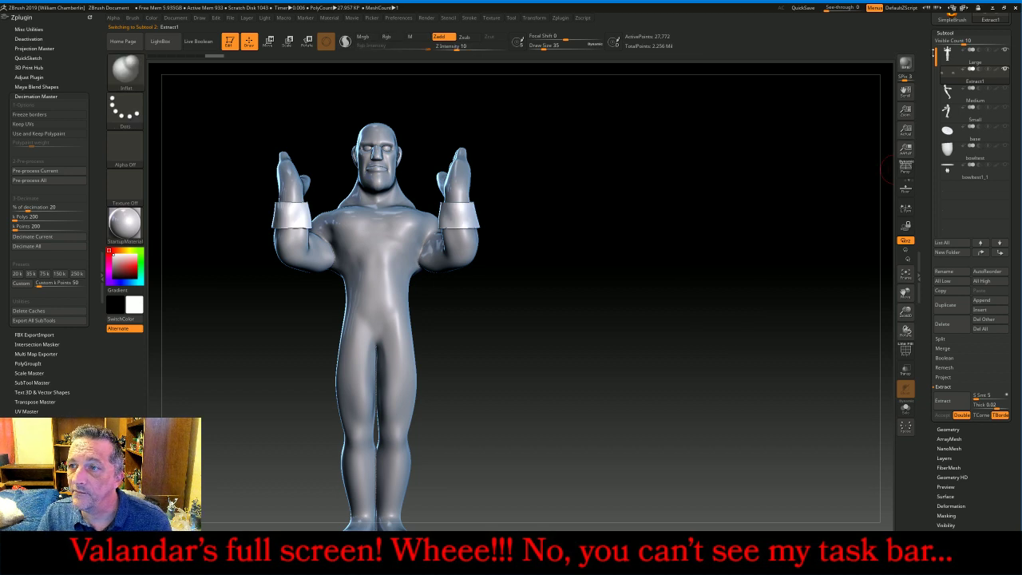
# - Clear the forearm mask on the Large figure
pyautogui.click(963, 57)
pyautogui.keyDown('ctrl'); pyautogui.moveTo(677, 205); pyautogui.dragTo(730, 273); pyautogui.keyUp('ctrl')
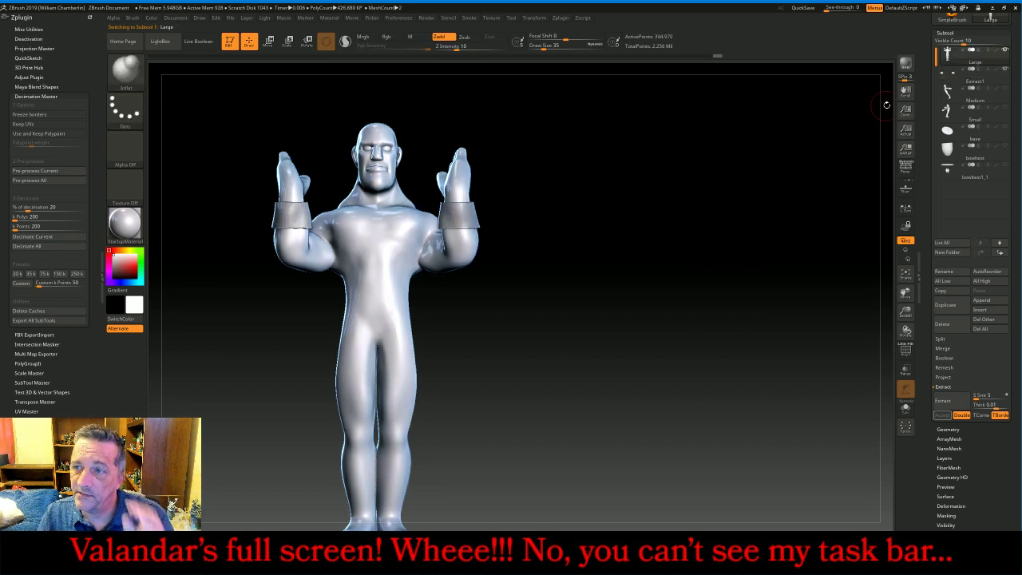
# - Remesh the extracted cuffs with DynaMesh at a resolution of 128 and switch DynaMesh mode off
pyautogui.press('Down')
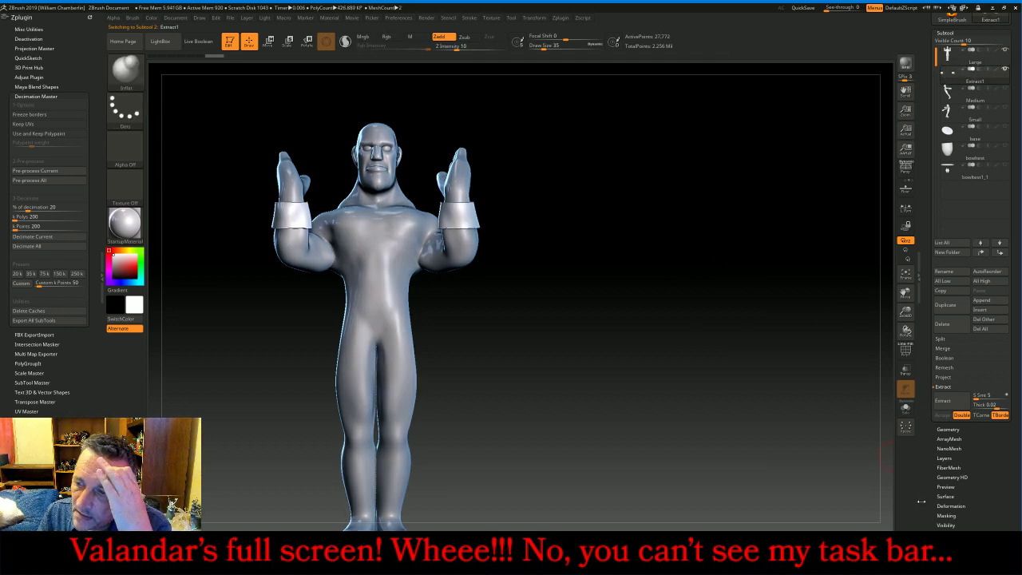
pyautogui.click(949, 430)
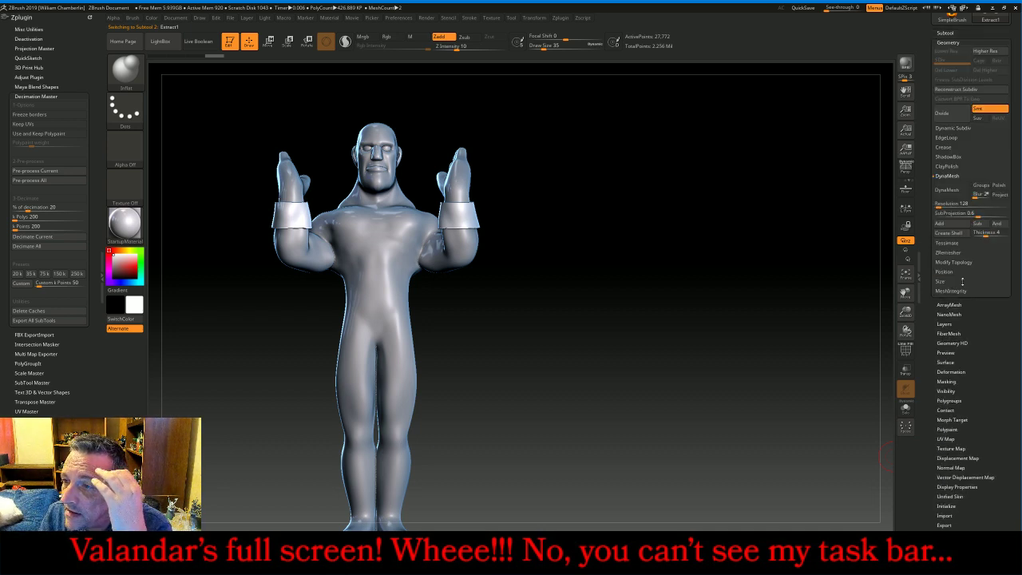
pyautogui.click(952, 190)
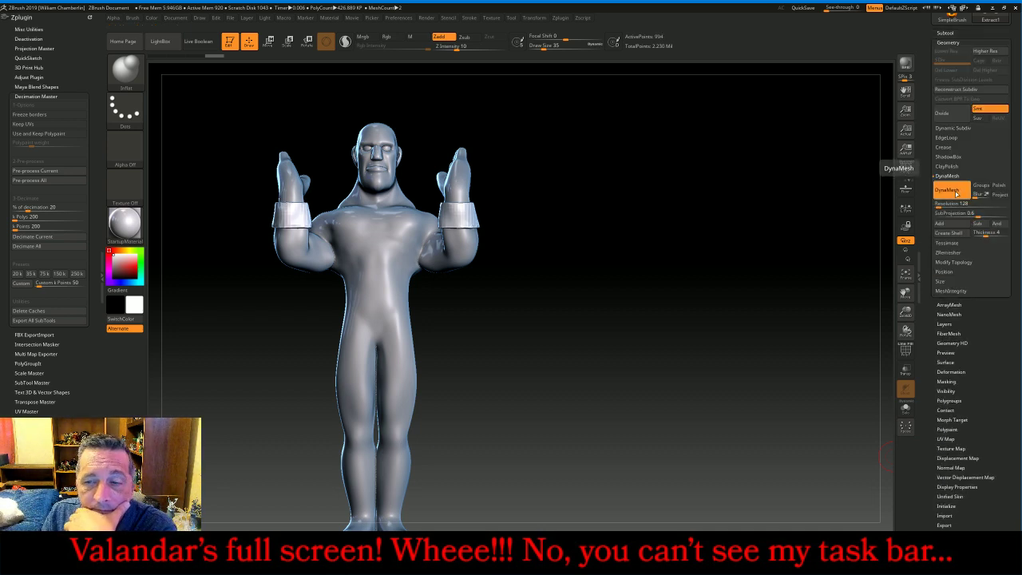
pyautogui.click(955, 194)
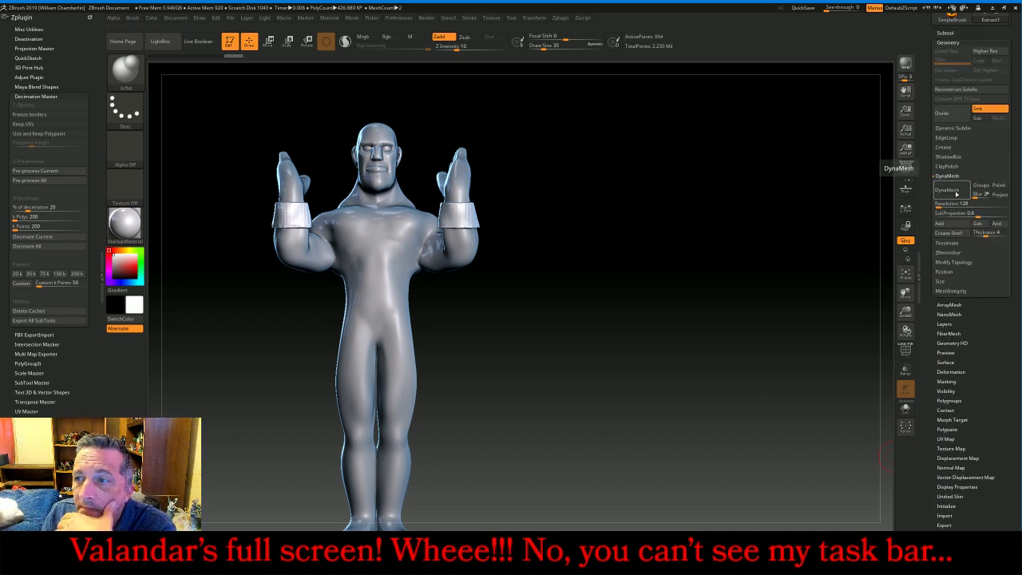
pyautogui.click(950, 371)
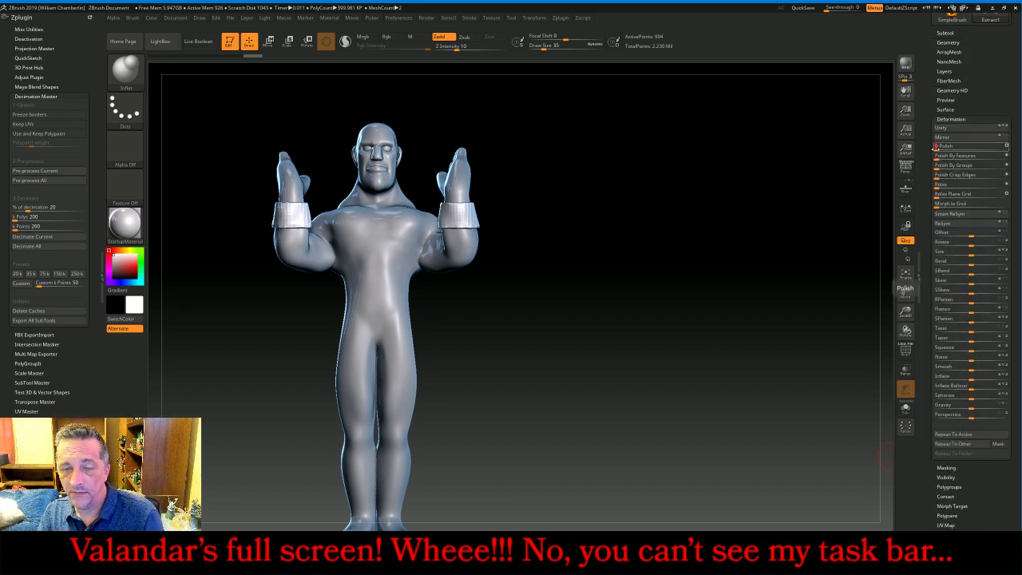
# - Divide the cuffs up to subdivision level 4 and delete their lower subdivision levels
pyautogui.click(945, 33)
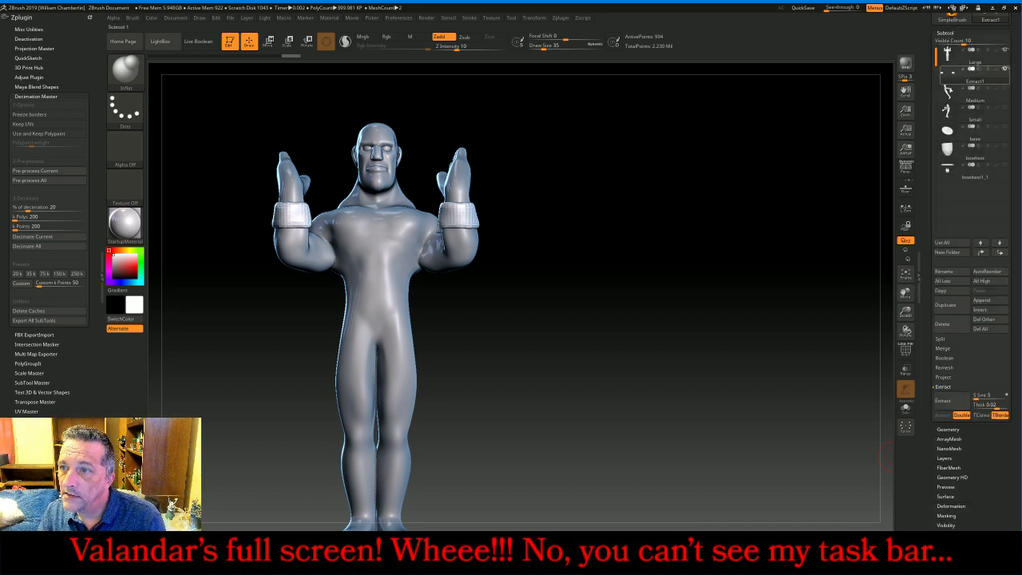
pyautogui.click(946, 429)
pyautogui.click(952, 115)
pyautogui.click(952, 114)
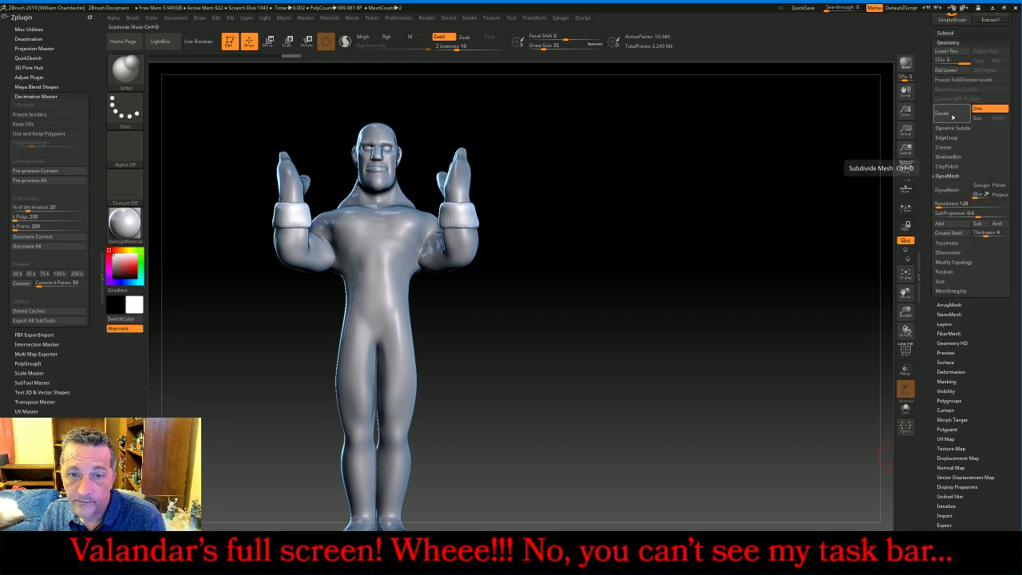
pyautogui.click(952, 114)
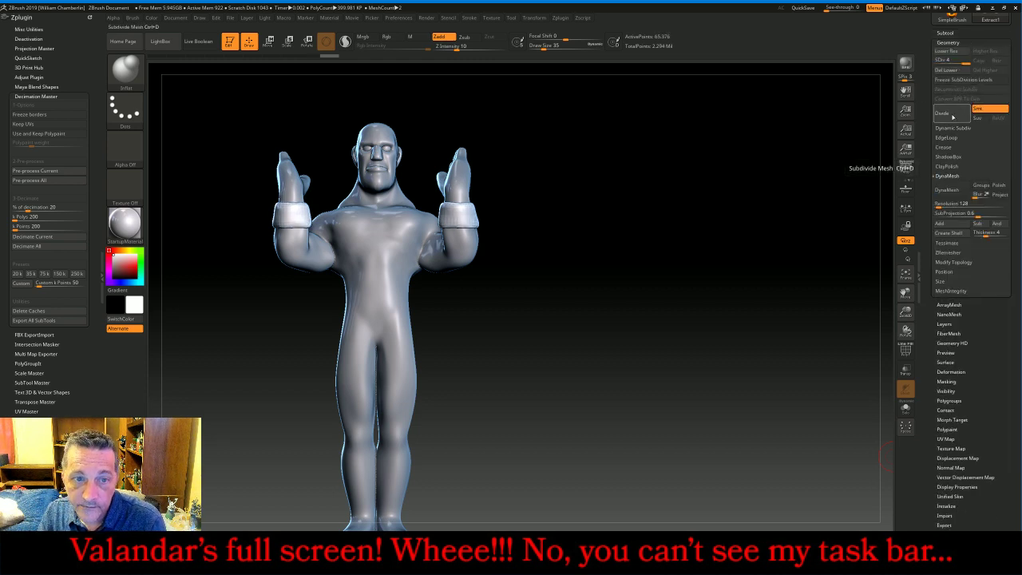
pyautogui.click(944, 80)
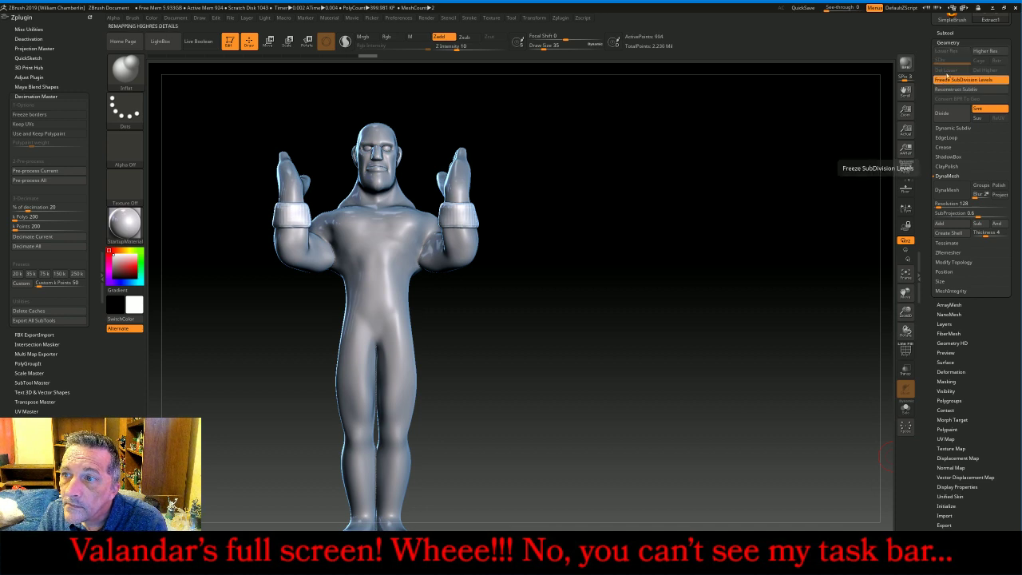
pyautogui.click(945, 80)
pyautogui.click(946, 70)
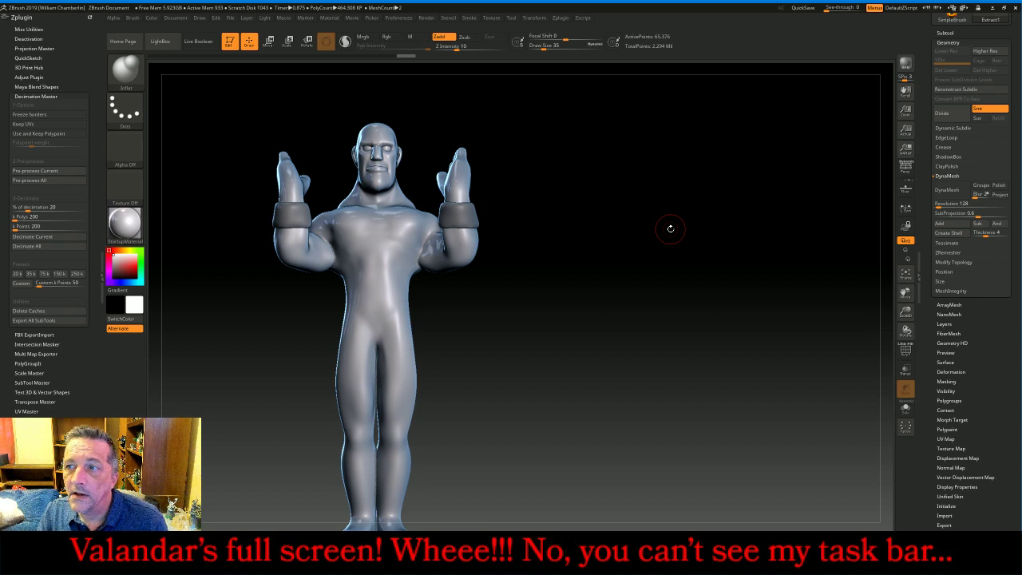
# - Clear the mask on the extracted cuffs
pyautogui.moveTo(648, 203)
pyautogui.keyDown('ctrl'); pyautogui.mouseDown()
pyautogui.moveTo(683, 246)
pyautogui.moveTo(718, 214)
pyautogui.moveTo(789, 217)
pyautogui.moveTo(693, 209)
pyautogui.mouseUp(); pyautogui.keyUp('ctrl')
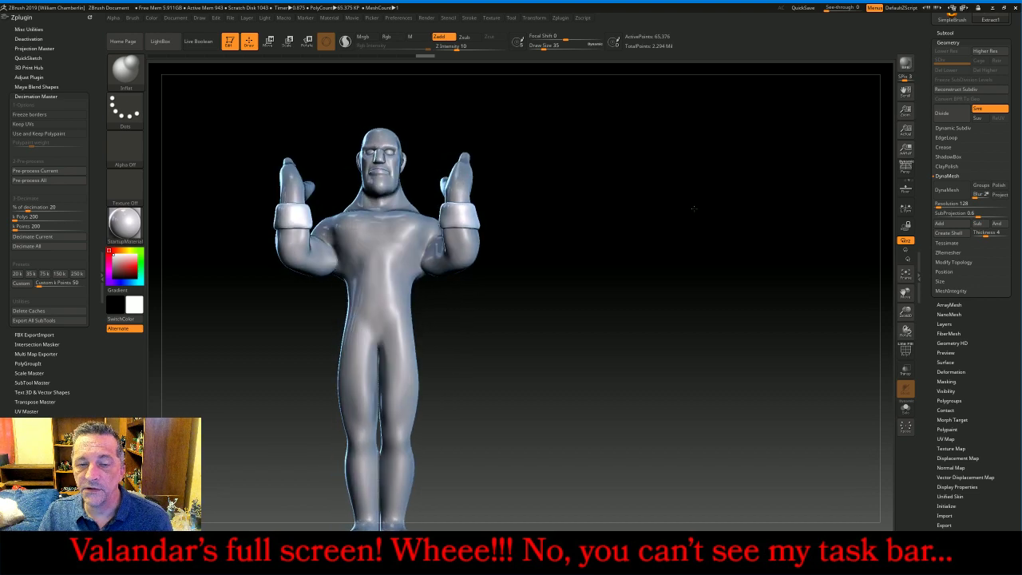
pyautogui.click(950, 33)
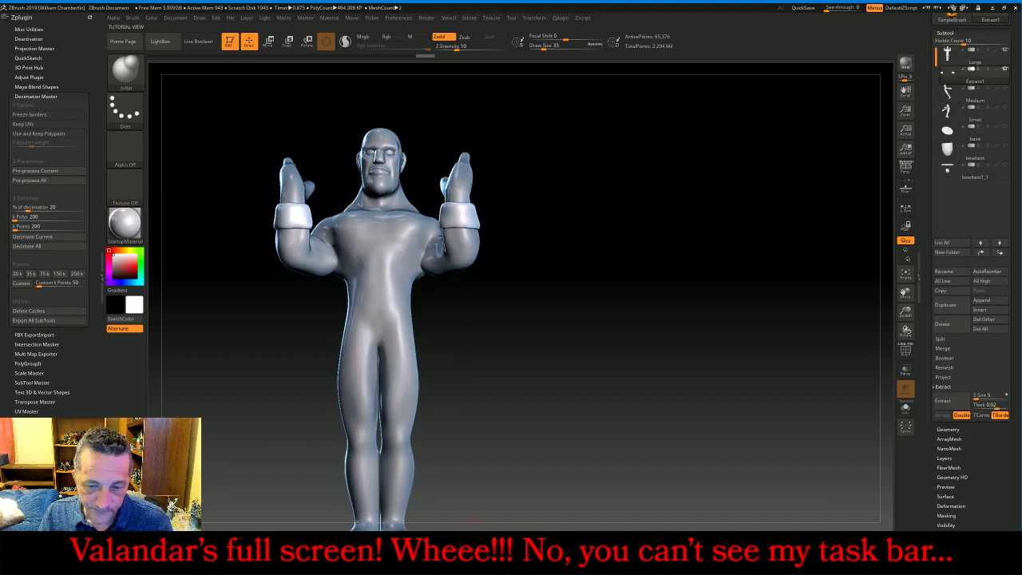
# - Compare the cuffs with the outfits in the reference photo
pyautogui.hotkey('alt', 'Tab')
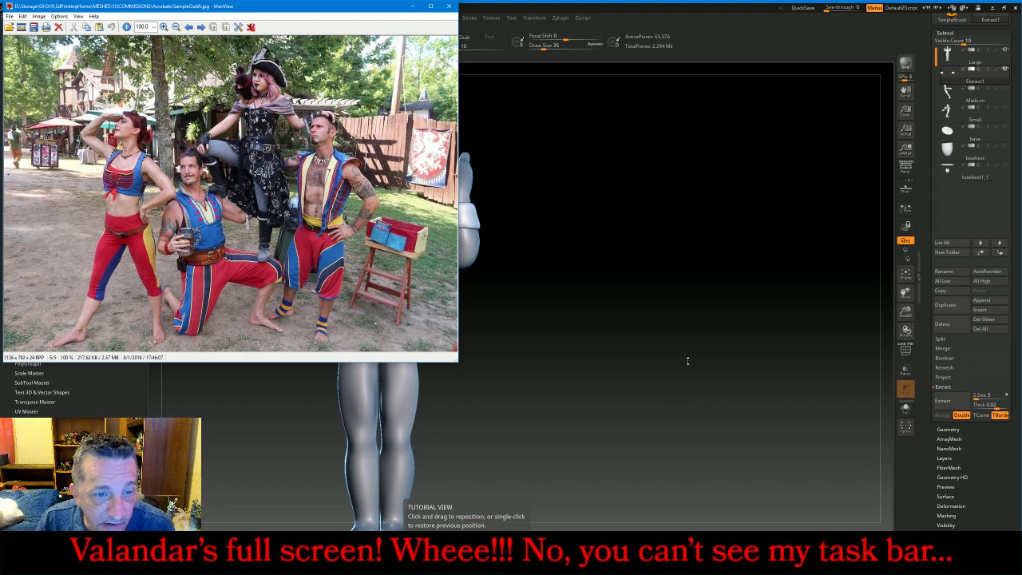
pyautogui.moveTo(687, 361); pyautogui.dragTo(688, 381)
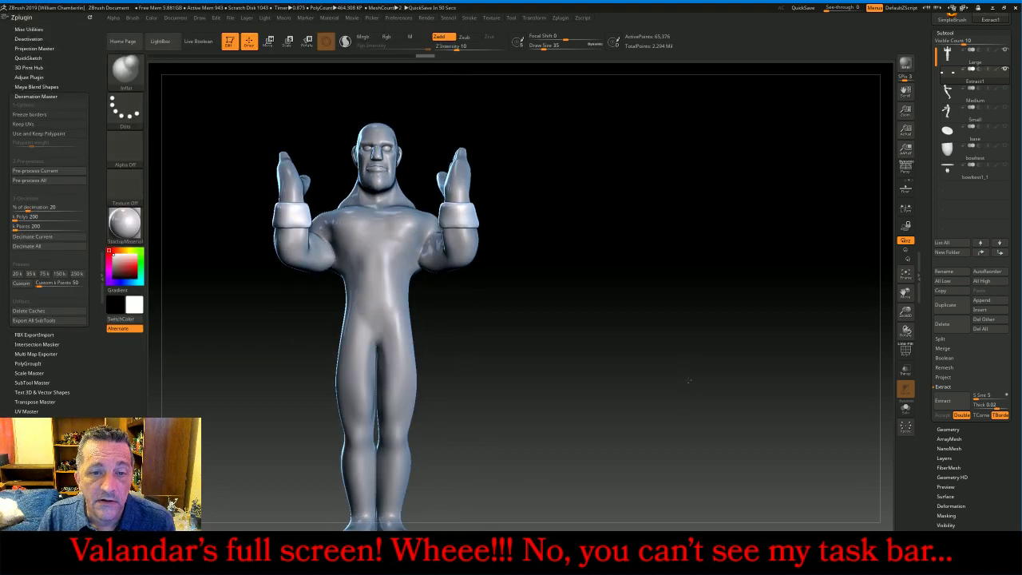
# - Divide the cuffs once more and delete their lower subdivision levels
pyautogui.moveTo(905, 292); pyautogui.dragTo(908, 338)
pyautogui.moveTo(903, 293); pyautogui.dragTo(921, 298)
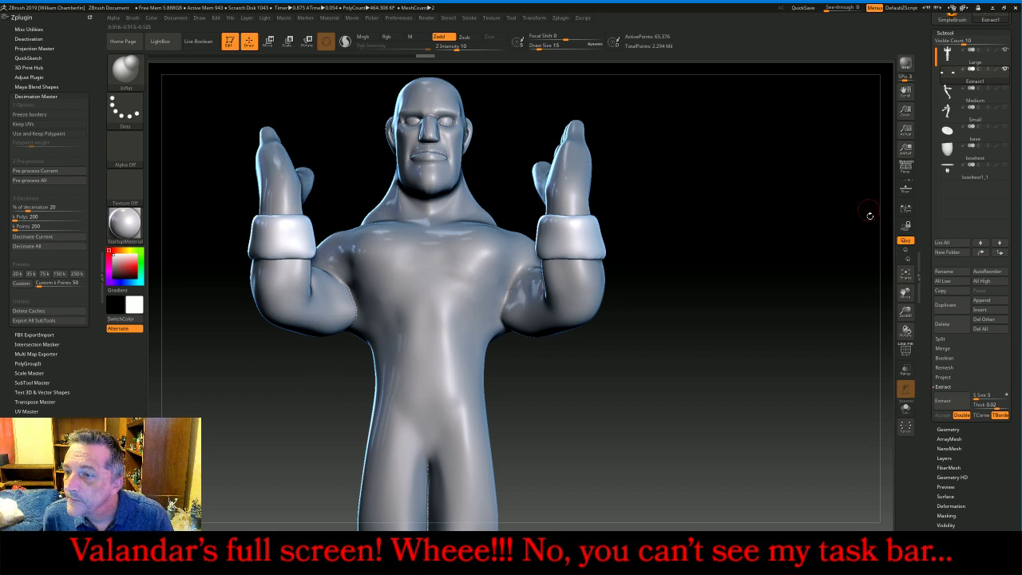
pyautogui.click(953, 428)
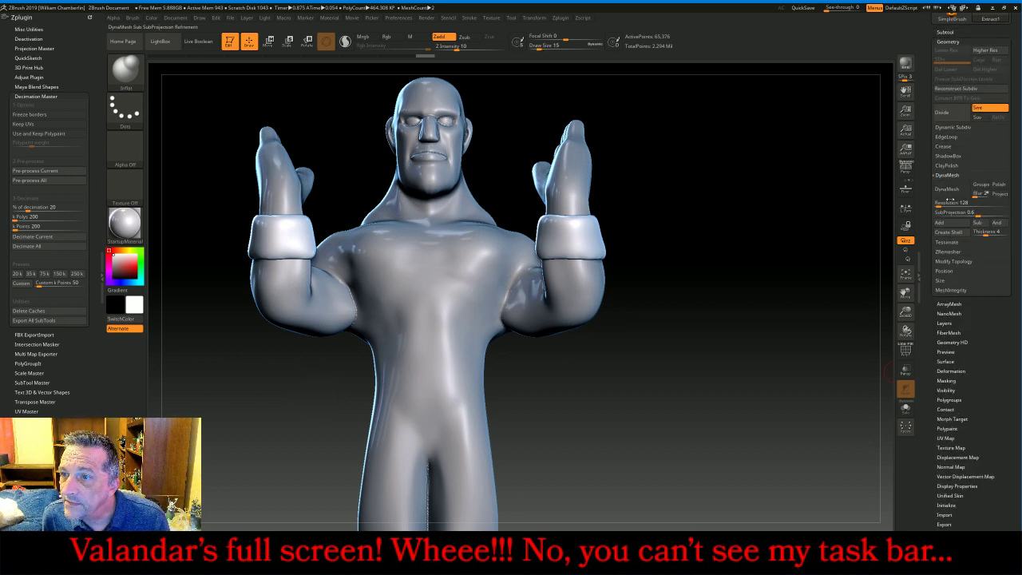
pyautogui.click(942, 111)
pyautogui.click(953, 71)
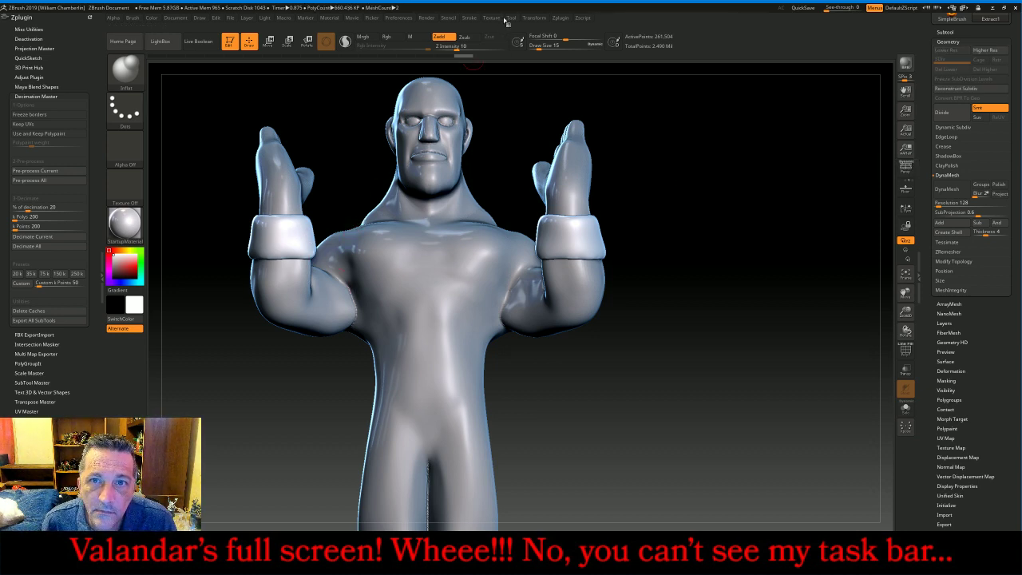
# - Switch off sculpting symmetry for the extracted cuffs
pyautogui.click(471, 19)
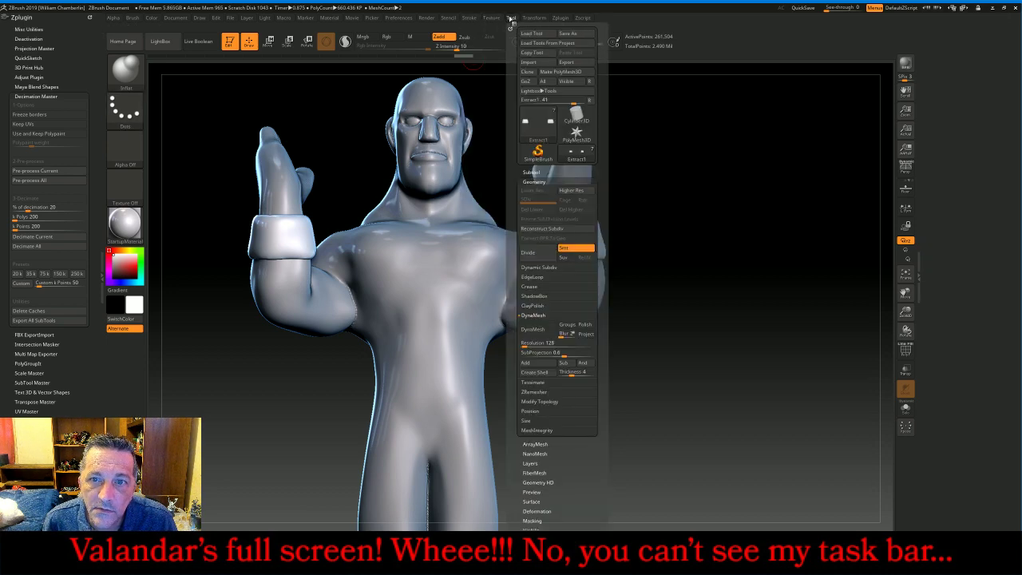
pyautogui.moveTo(526, 17)
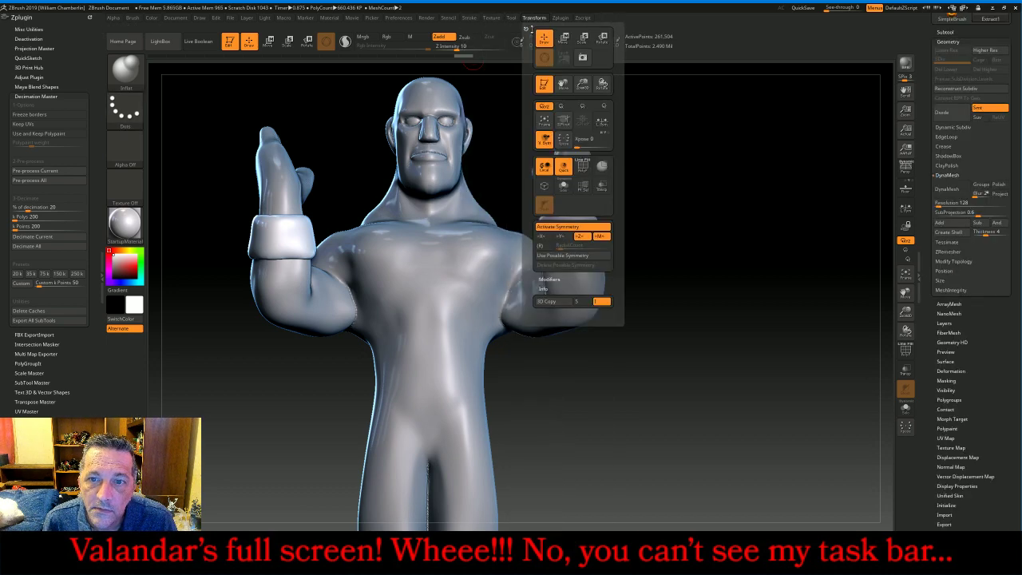
pyautogui.click(572, 227)
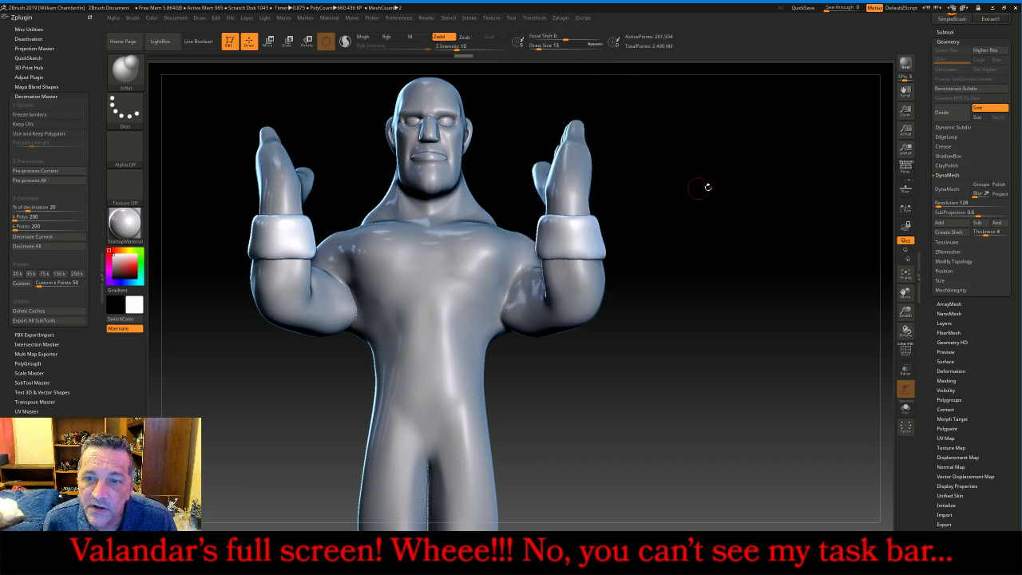
# - Make the Large figure the active subtool and set the masking brush's focal shift to -100
pyautogui.moveTo(734, 181); pyautogui.dragTo(734, 205)
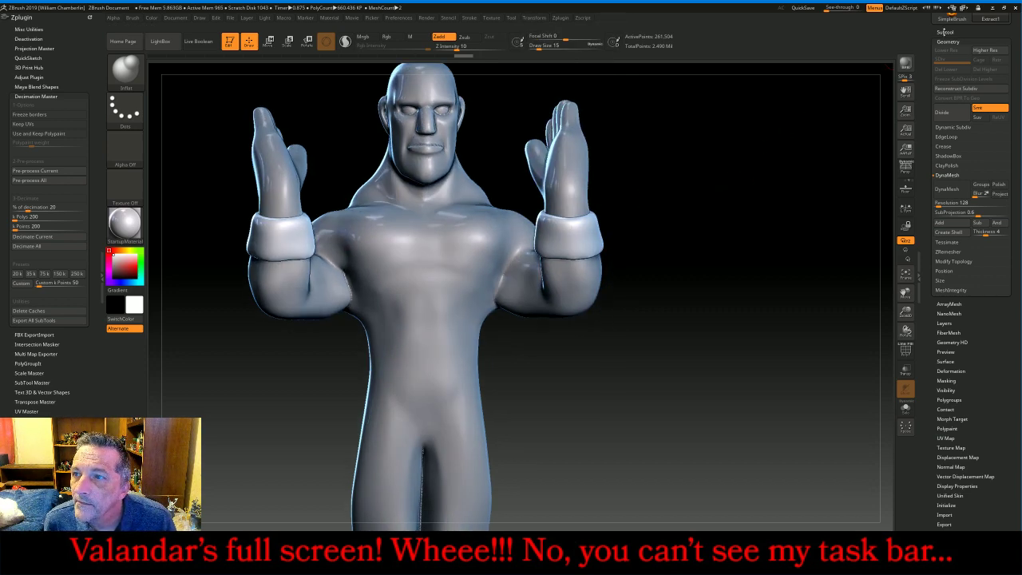
pyautogui.click(945, 32)
pyautogui.click(970, 54)
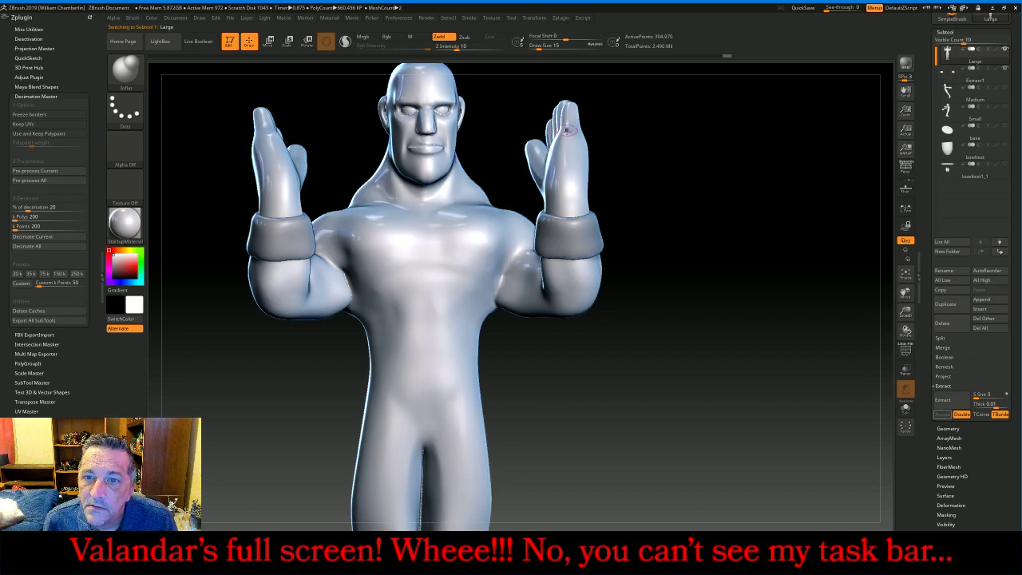
pyautogui.click(533, 18)
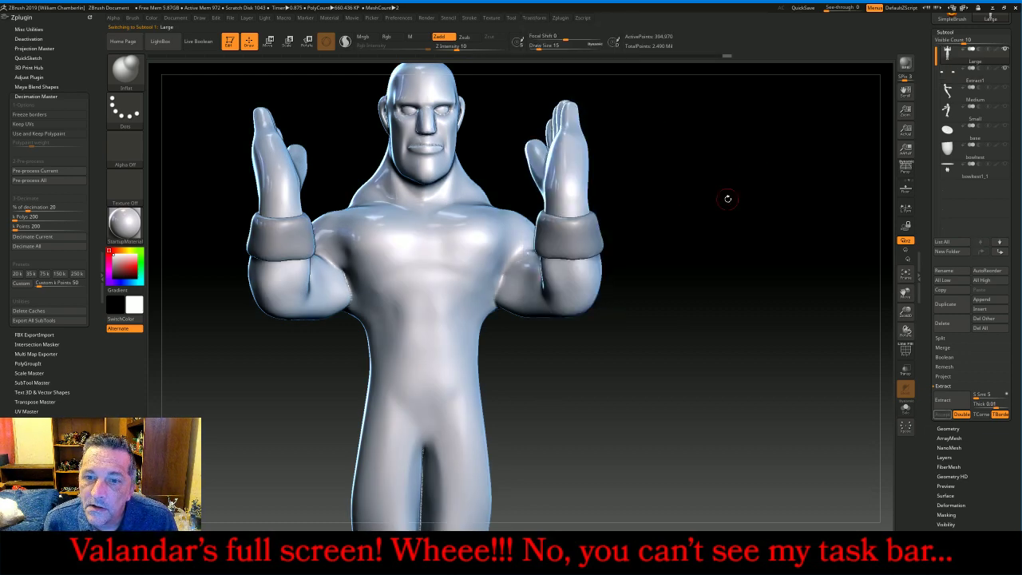
pyautogui.moveTo(728, 192); pyautogui.dragTo(615, 217)
pyautogui.press('ctrl')
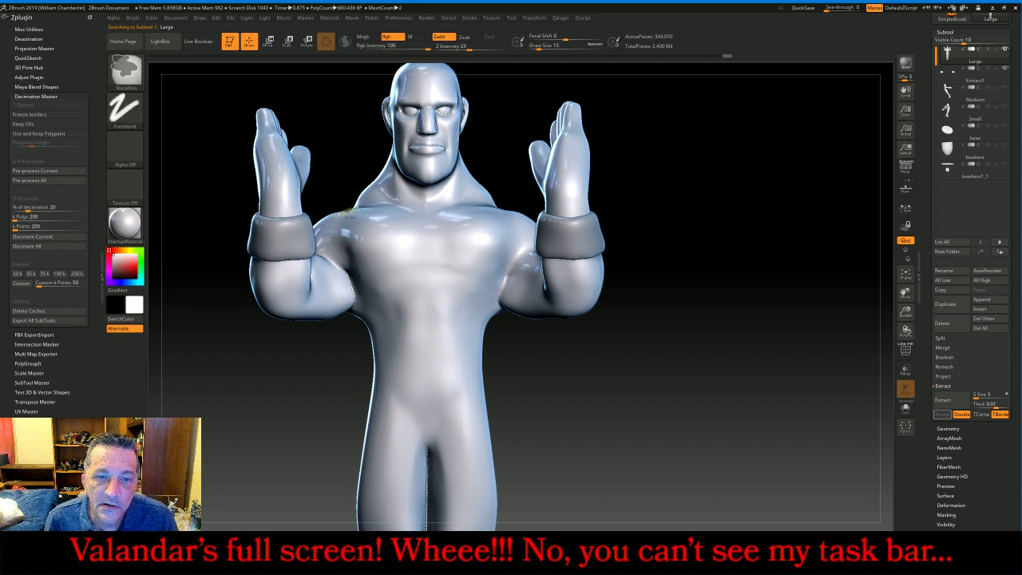
pyautogui.keyDown('ctrl'); pyautogui.moveTo(725, 134); pyautogui.dragTo(739, 144); pyautogui.keyUp('ctrl')
pyautogui.keyDown('ctrl'); pyautogui.click(531, 37); pyautogui.keyUp('ctrl')
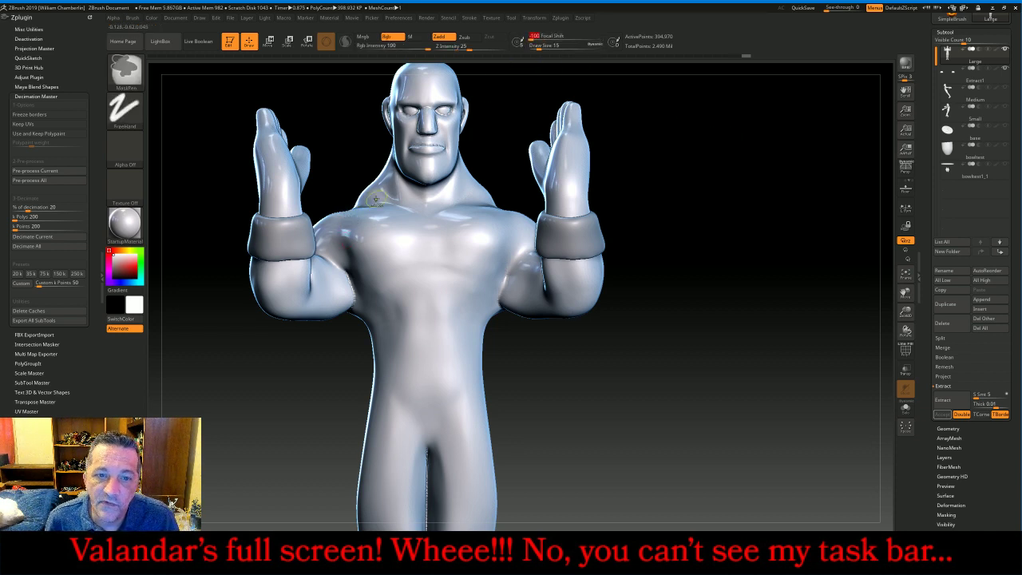
# - Mask the vest's two armhole edges down the front of the chest and compare them with the outfits in the reference photo
pyautogui.moveTo(351, 211)
pyautogui.keyDown('ctrl'); pyautogui.mouseDown()
pyautogui.moveTo(376, 277)
pyautogui.moveTo(374, 323)
pyautogui.mouseUp(); pyautogui.keyUp('ctrl')
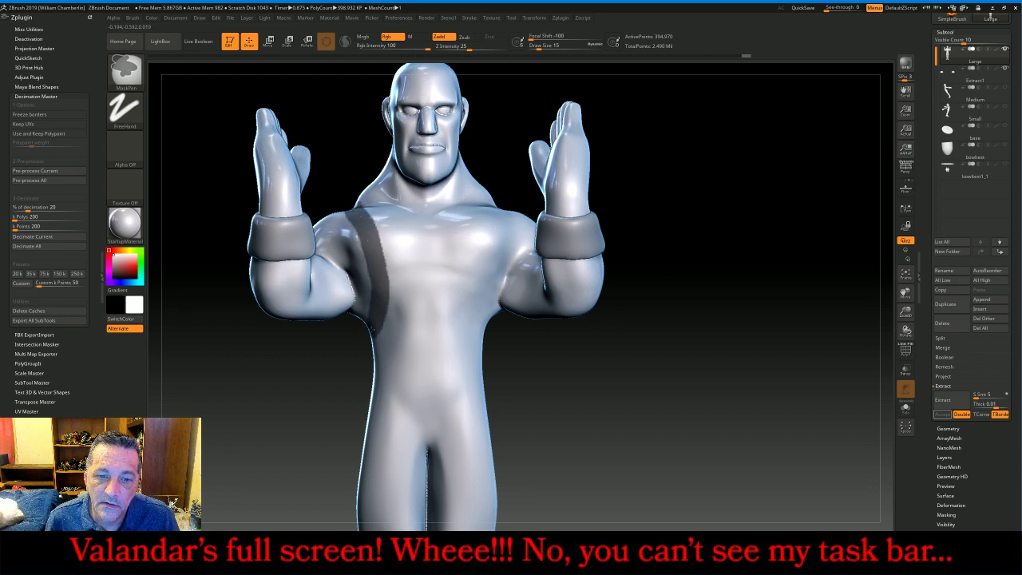
pyautogui.moveTo(483, 328)
pyautogui.keyDown('ctrl'); pyautogui.mouseDown()
pyautogui.moveTo(488, 250)
pyautogui.moveTo(515, 211)
pyautogui.mouseUp(); pyautogui.keyUp('ctrl')
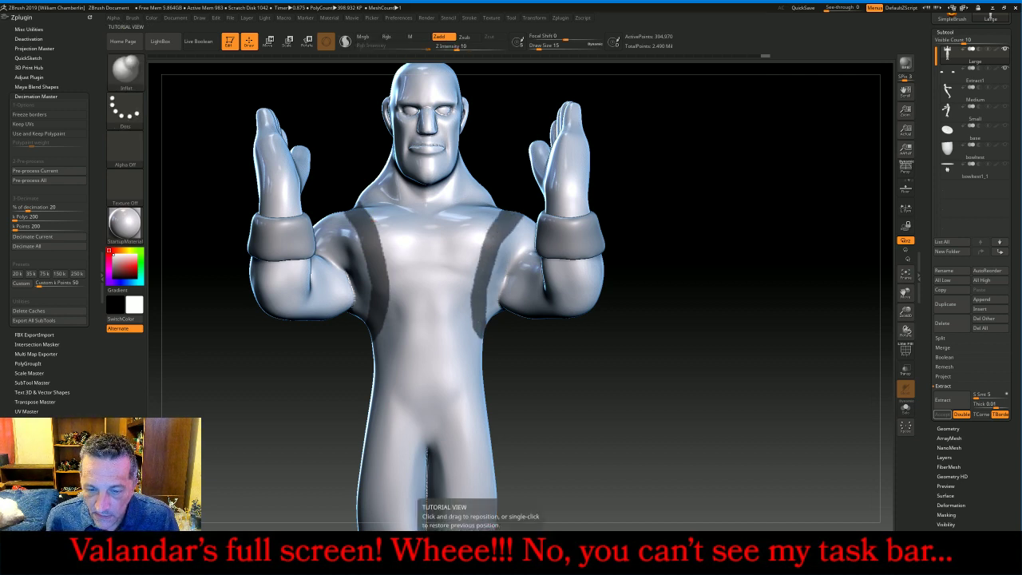
pyautogui.hotkey('alt', 'Tab')
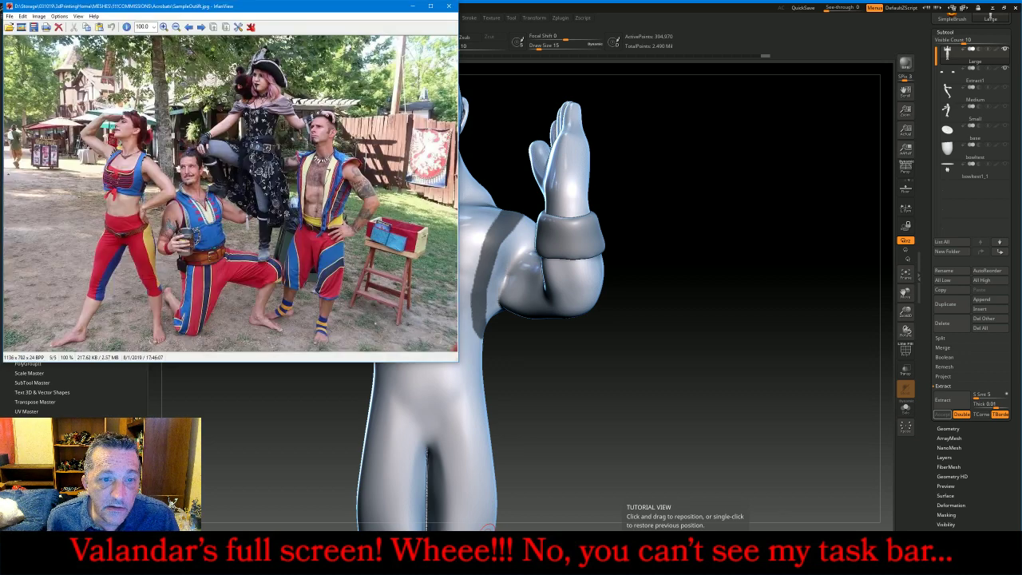
pyautogui.hotkey('alt', 'Tab')
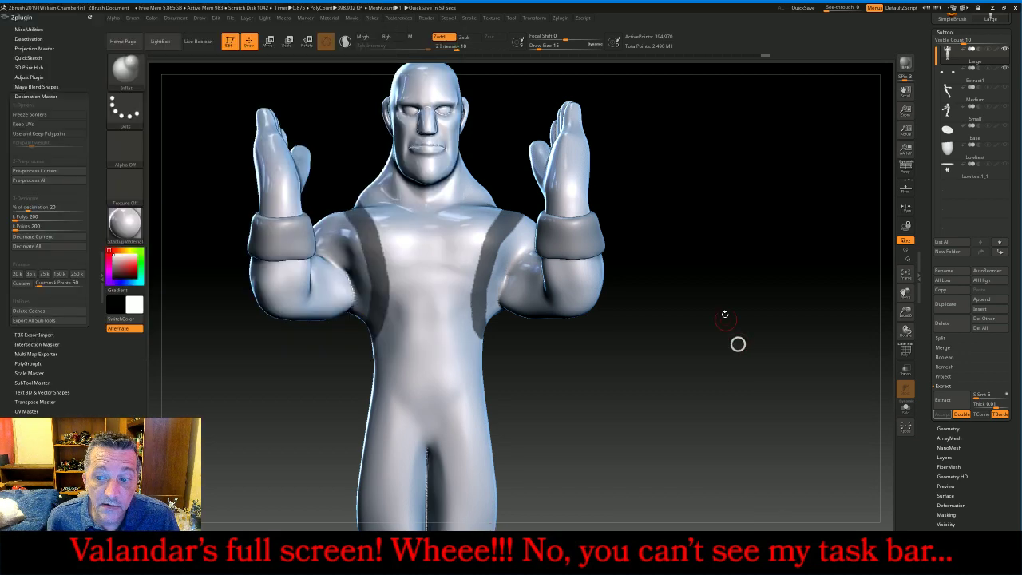
# - Mask a V-shaped neckline on the Large figure and fill the chest between it and the armhole edges
pyautogui.moveTo(721, 259)
pyautogui.mouseDown()
pyautogui.moveTo(730, 269)
pyautogui.moveTo(691, 282)
pyautogui.mouseUp()
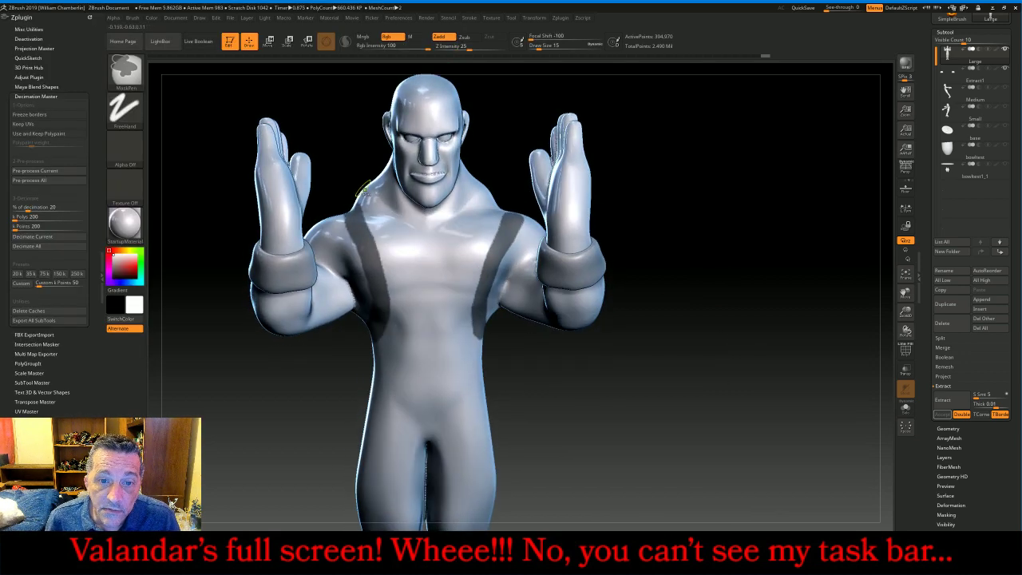
pyautogui.keyDown('ctrl'); pyautogui.moveTo(374, 183); pyautogui.dragTo(457, 300); pyautogui.keyUp('ctrl')
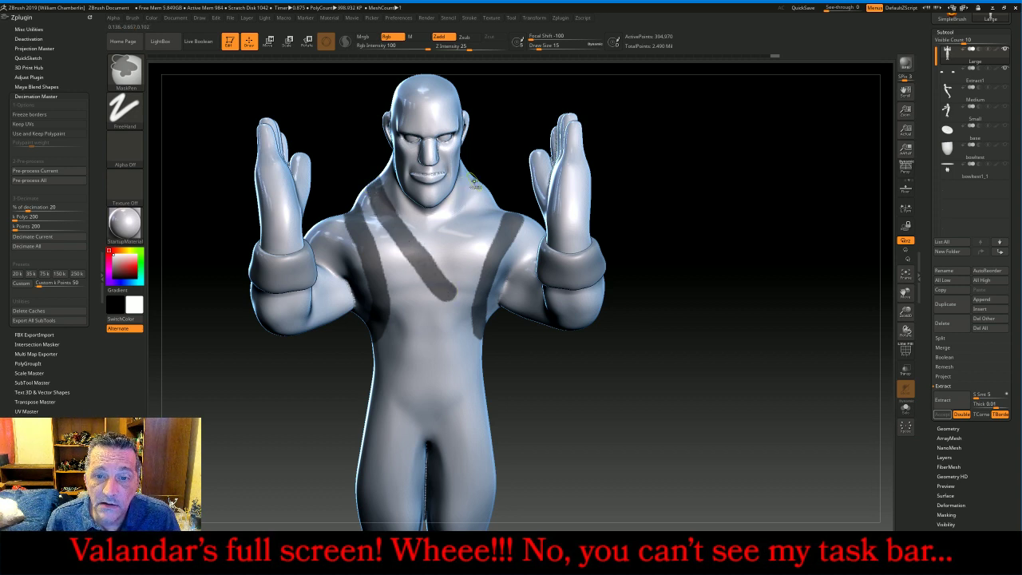
pyautogui.keyDown('ctrl'); pyautogui.moveTo(474, 180); pyautogui.dragTo(438, 257); pyautogui.keyUp('ctrl')
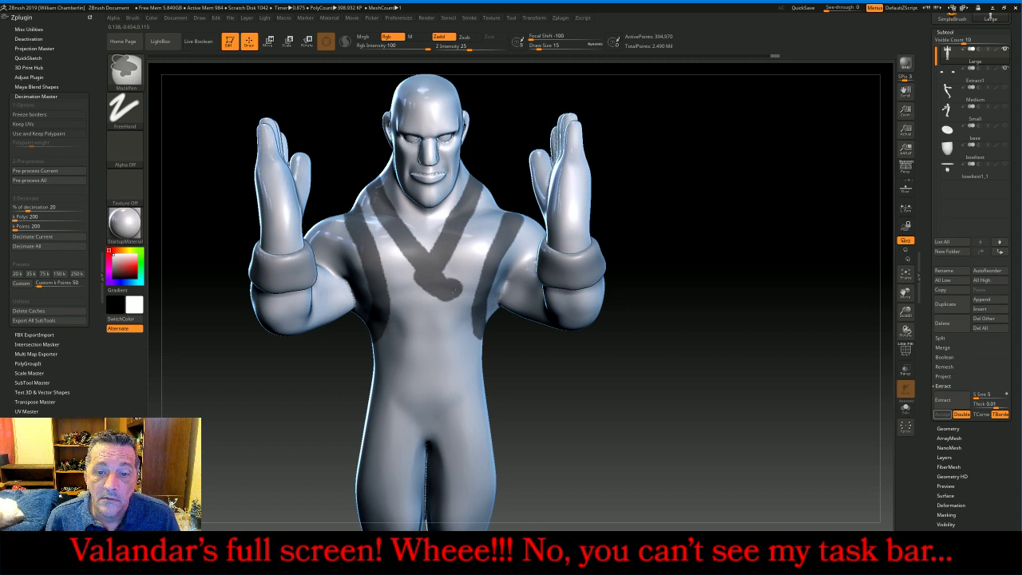
pyautogui.keyDown('ctrl'); pyautogui.moveTo(460, 275); pyautogui.dragTo(487, 192); pyautogui.keyUp('ctrl')
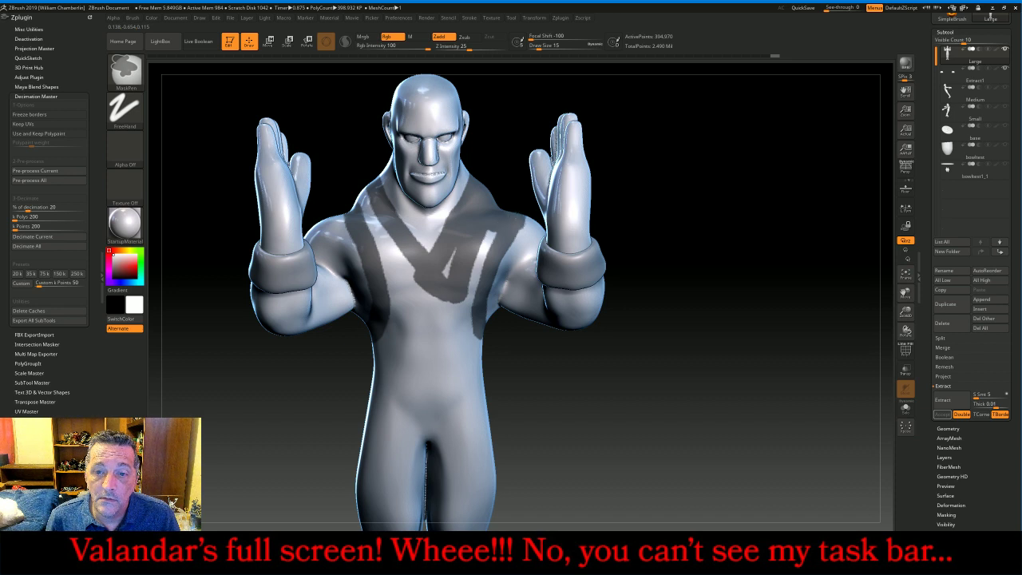
pyautogui.keyDown('ctrl'); pyautogui.moveTo(492, 233); pyautogui.dragTo(468, 304); pyautogui.keyUp('ctrl')
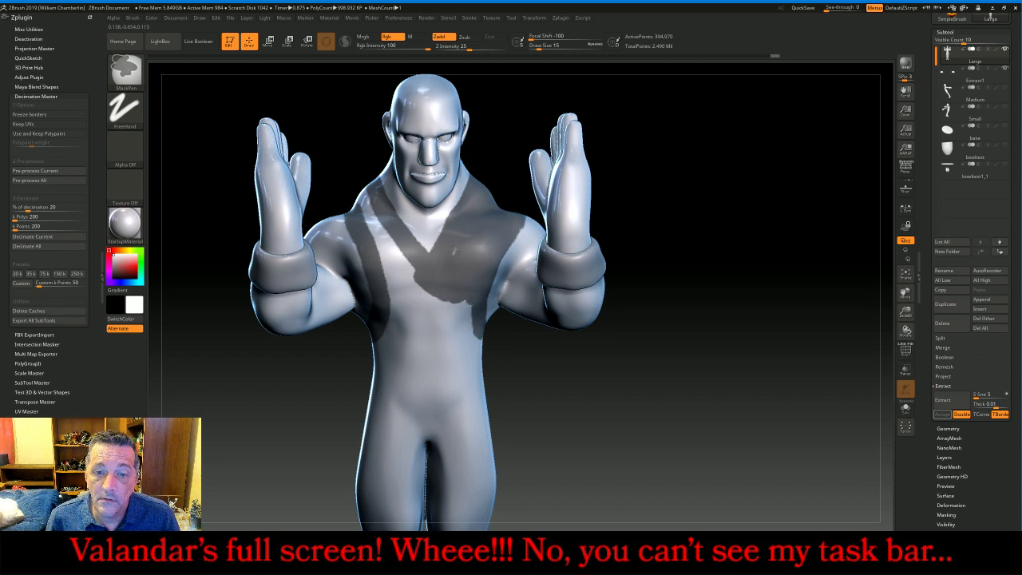
pyautogui.moveTo(356, 204)
pyautogui.keyDown('ctrl'); pyautogui.mouseDown()
pyautogui.moveTo(364, 196)
pyautogui.moveTo(419, 299)
pyautogui.moveTo(395, 329)
pyautogui.mouseUp(); pyautogui.keyUp('ctrl')
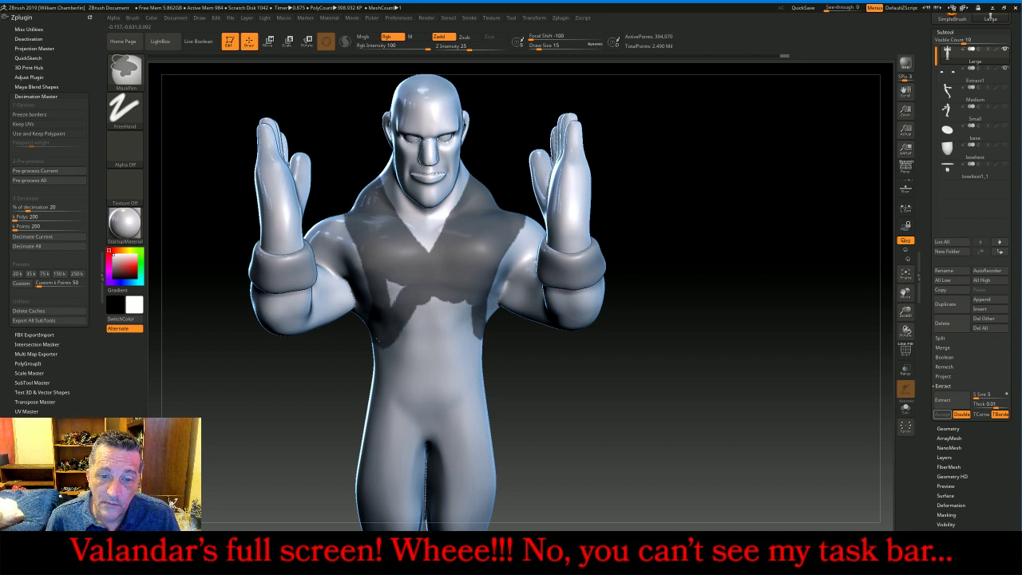
pyautogui.moveTo(468, 296)
pyautogui.keyDown('ctrl'); pyautogui.mouseDown()
pyautogui.moveTo(456, 296)
pyautogui.moveTo(461, 318)
pyautogui.mouseUp(); pyautogui.keyUp('ctrl')
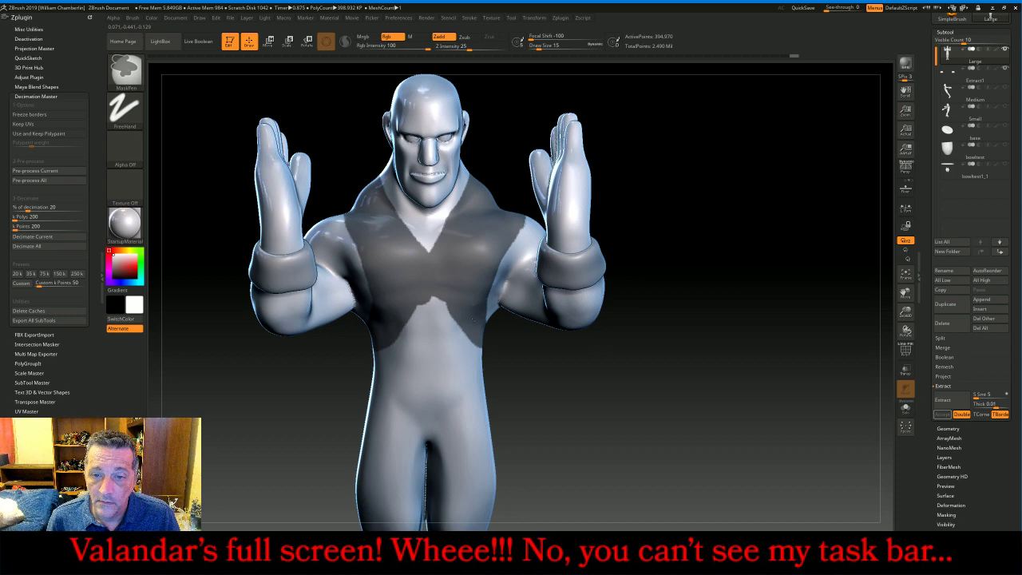
# - Mask the vest's armhole edges around the back of both shoulders, joining them to the front mask
pyautogui.moveTo(652, 370)
pyautogui.mouseDown()
pyautogui.moveTo(666, 351)
pyautogui.moveTo(641, 309)
pyautogui.moveTo(713, 237)
pyautogui.moveTo(462, 357)
pyautogui.moveTo(517, 271)
pyautogui.moveTo(520, 245)
pyautogui.moveTo(498, 209)
pyautogui.mouseUp()
pyautogui.press('ctrl')
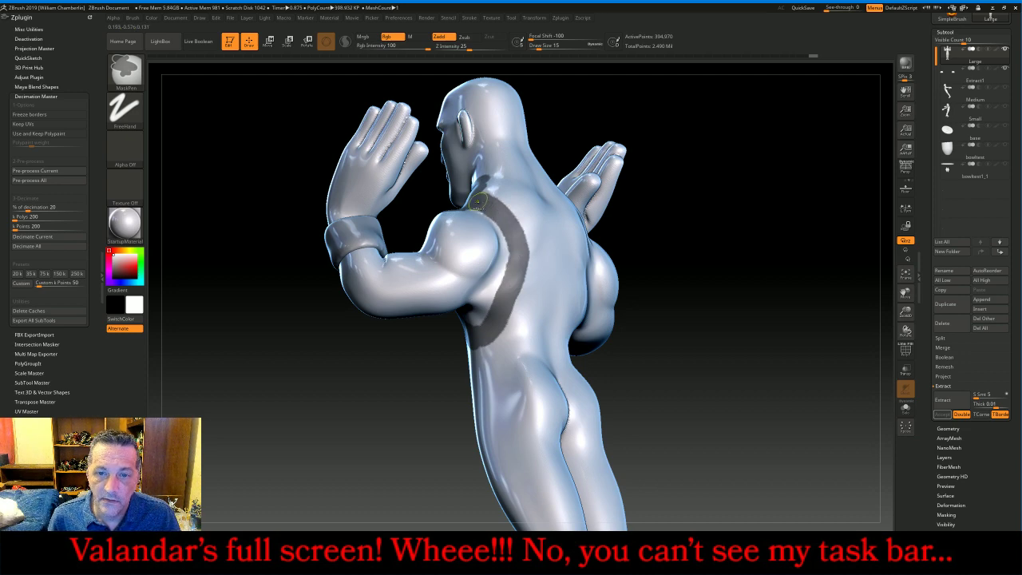
pyautogui.moveTo(748, 245); pyautogui.dragTo(567, 271)
pyautogui.moveTo(743, 264)
pyautogui.mouseDown()
pyautogui.moveTo(733, 266)
pyautogui.moveTo(742, 252)
pyautogui.mouseUp()
pyautogui.moveTo(571, 323)
pyautogui.keyDown('ctrl'); pyautogui.mouseDown()
pyautogui.moveTo(536, 281)
pyautogui.moveTo(535, 215)
pyautogui.moveTo(552, 198)
pyautogui.mouseUp(); pyautogui.keyUp('ctrl')
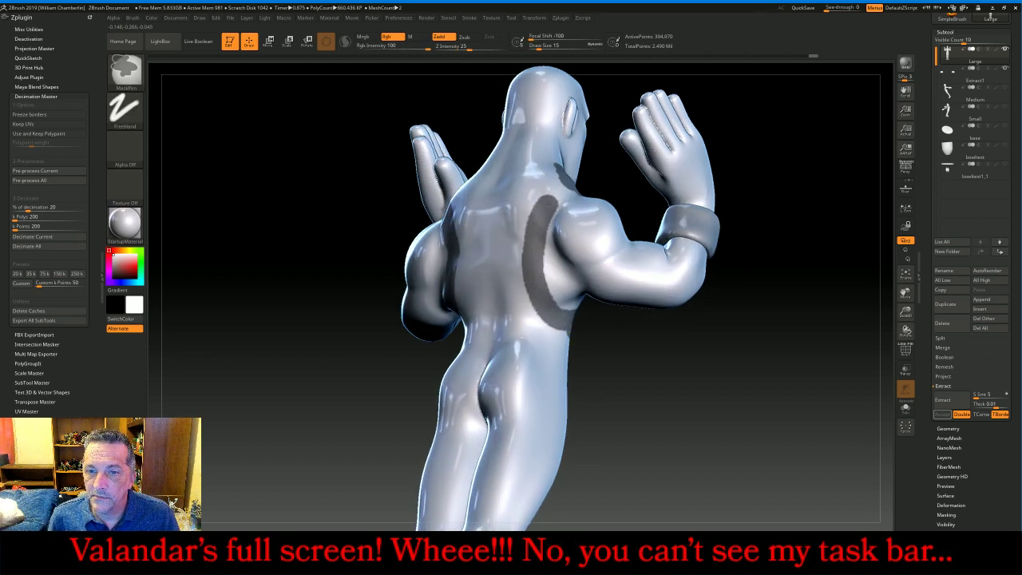
pyautogui.moveTo(608, 181); pyautogui.dragTo(576, 214)
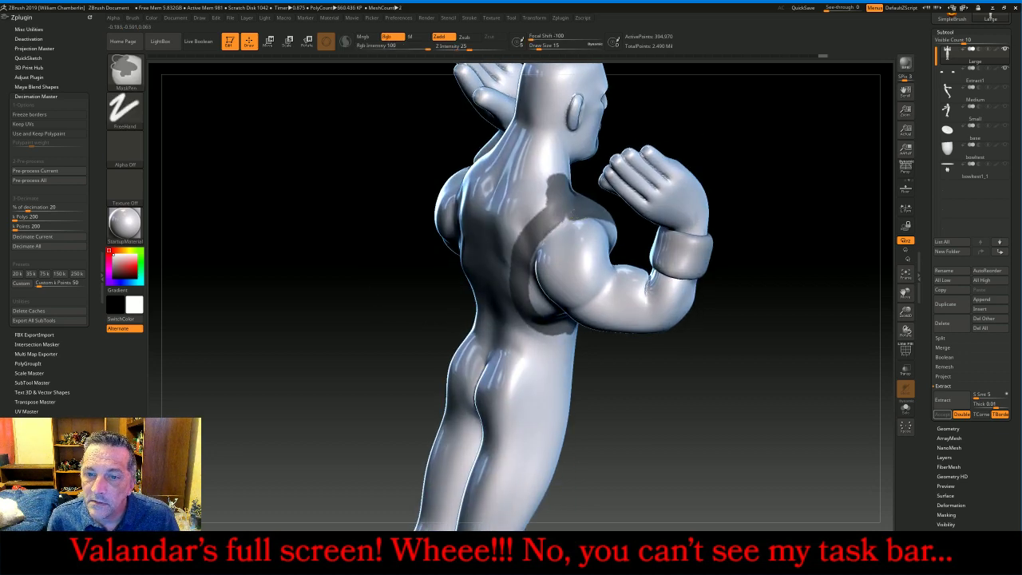
pyautogui.keyDown('ctrl'); pyautogui.moveTo(533, 230); pyautogui.dragTo(526, 242); pyautogui.keyUp('ctrl')
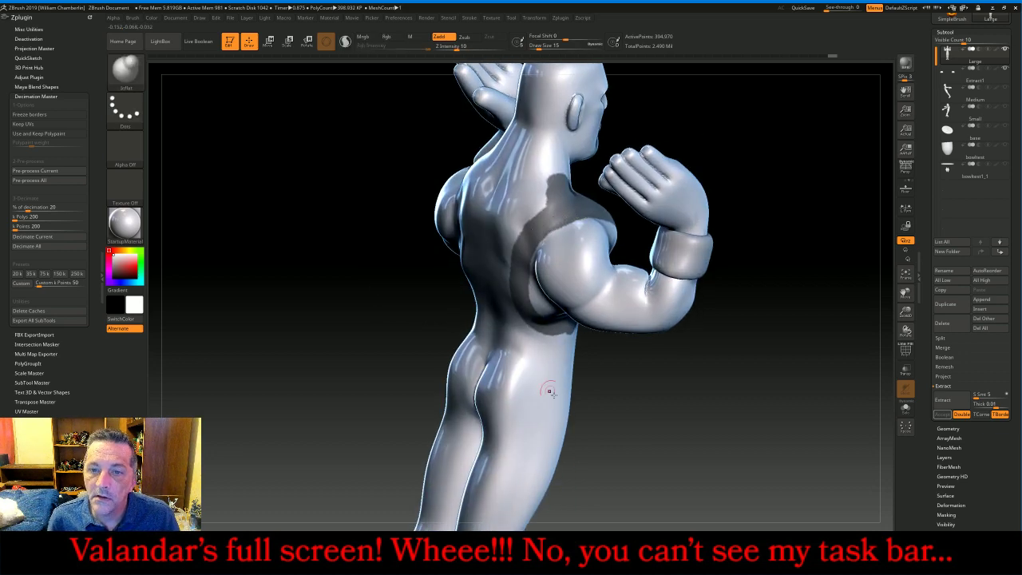
# - Mask the vest's neckline across the base of the neck and fill in the upper back
pyautogui.moveTo(546, 388); pyautogui.dragTo(556, 286, button='right')
pyautogui.press('ctrl')
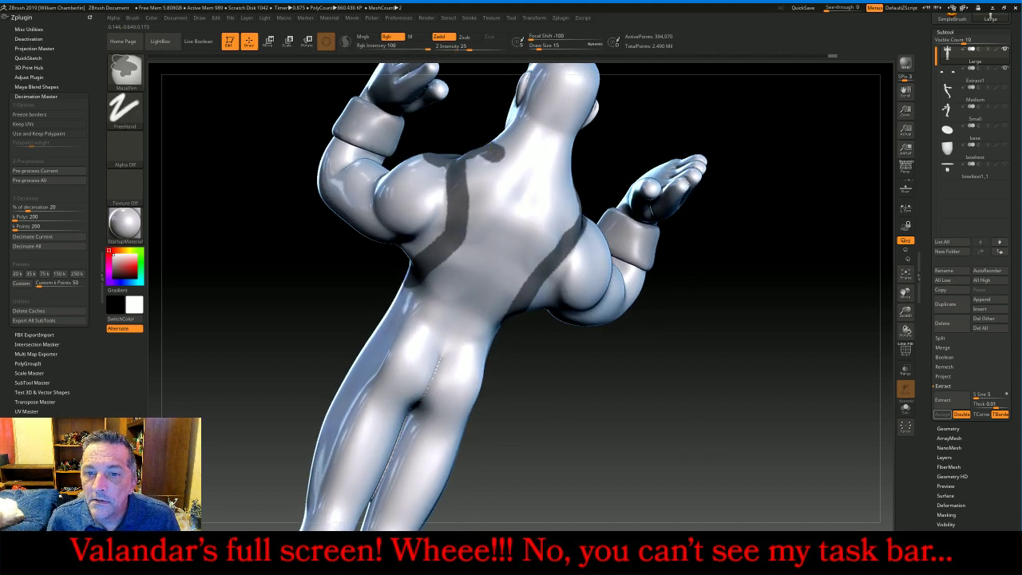
pyautogui.keyDown('ctrl'); pyautogui.moveTo(494, 151); pyautogui.dragTo(542, 181); pyautogui.keyUp('ctrl')
pyautogui.moveTo(781, 377); pyautogui.dragTo(721, 346)
pyautogui.press('ctrl')
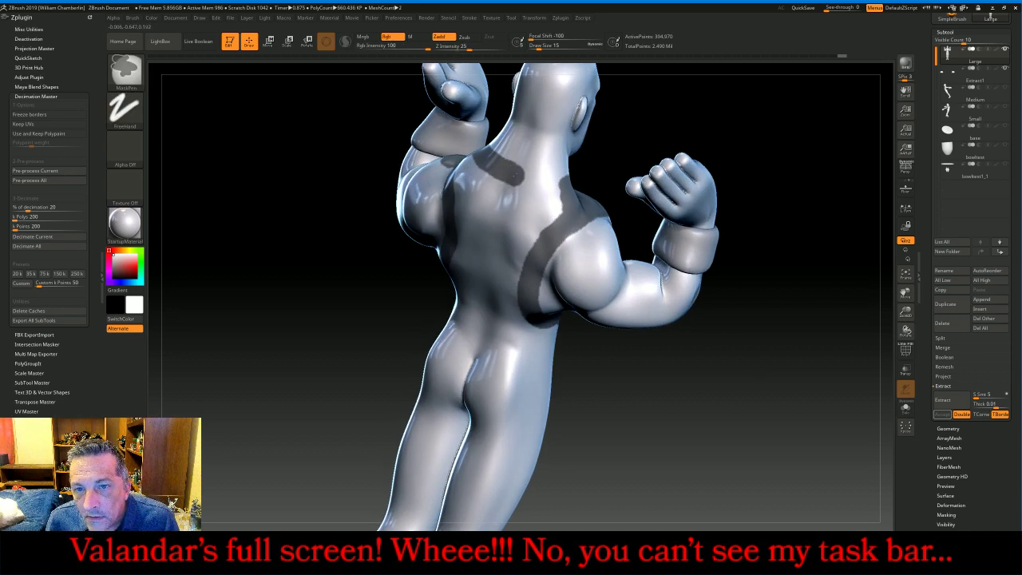
pyautogui.moveTo(529, 179)
pyautogui.keyDown('ctrl'); pyautogui.mouseDown()
pyautogui.moveTo(546, 190)
pyautogui.moveTo(549, 217)
pyautogui.moveTo(529, 255)
pyautogui.moveTo(534, 214)
pyautogui.moveTo(501, 200)
pyautogui.moveTo(465, 195)
pyautogui.moveTo(460, 226)
pyautogui.mouseUp(); pyautogui.keyUp('ctrl')
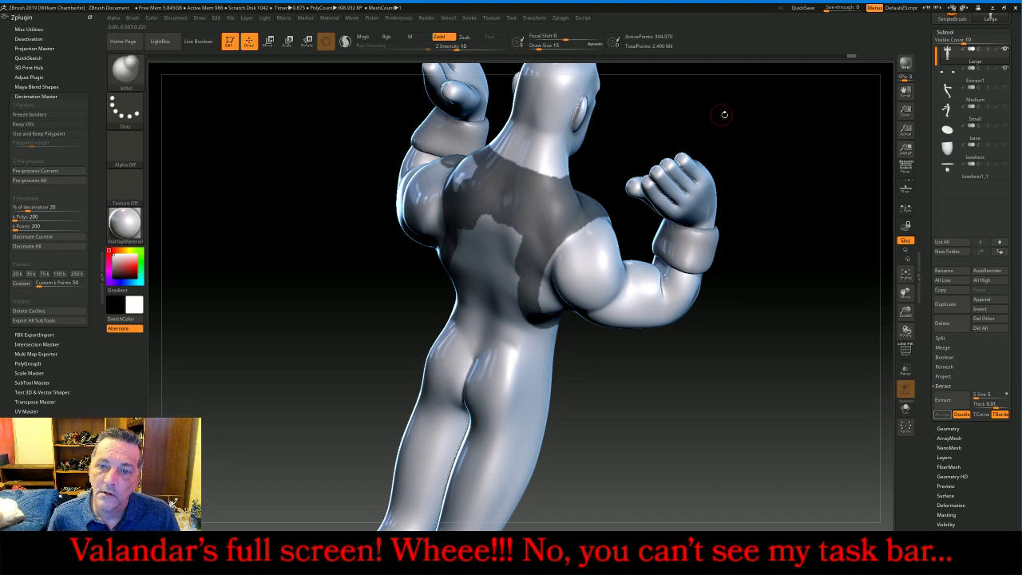
# - Fill the remaining vest mask gaps on the shoulders and extend the mask down both sides and the middle of the back
pyautogui.moveTo(724, 114)
pyautogui.mouseDown()
pyautogui.moveTo(771, 164)
pyautogui.moveTo(814, 150)
pyautogui.moveTo(711, 221)
pyautogui.moveTo(701, 246)
pyautogui.moveTo(451, 218)
pyautogui.mouseUp()
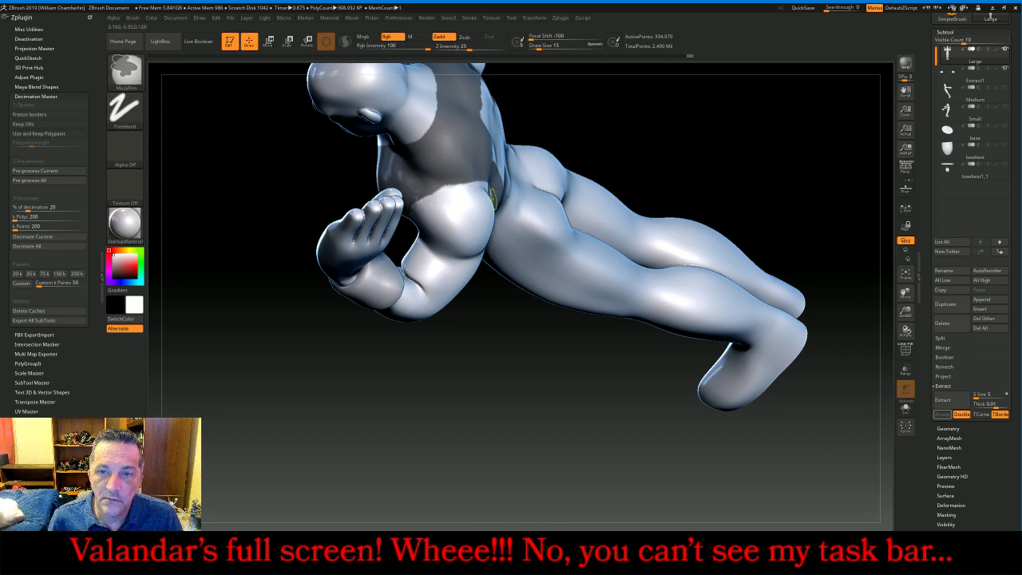
pyautogui.moveTo(714, 139)
pyautogui.mouseDown()
pyautogui.moveTo(764, 121)
pyautogui.moveTo(790, 136)
pyautogui.moveTo(771, 173)
pyautogui.mouseUp()
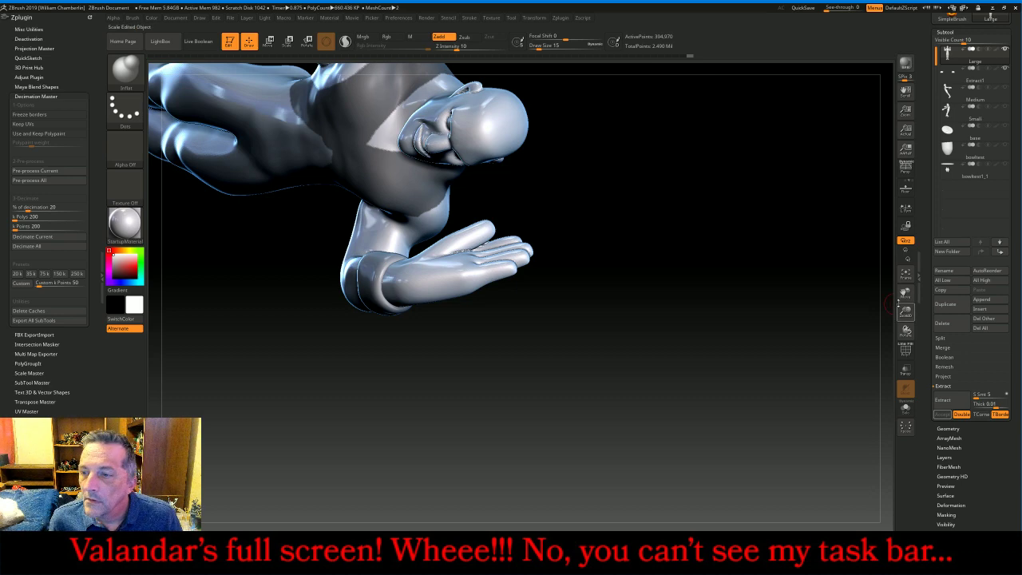
pyautogui.moveTo(898, 302)
pyautogui.mouseDown()
pyautogui.moveTo(900, 342)
pyautogui.moveTo(830, 327)
pyautogui.moveTo(784, 301)
pyautogui.mouseUp()
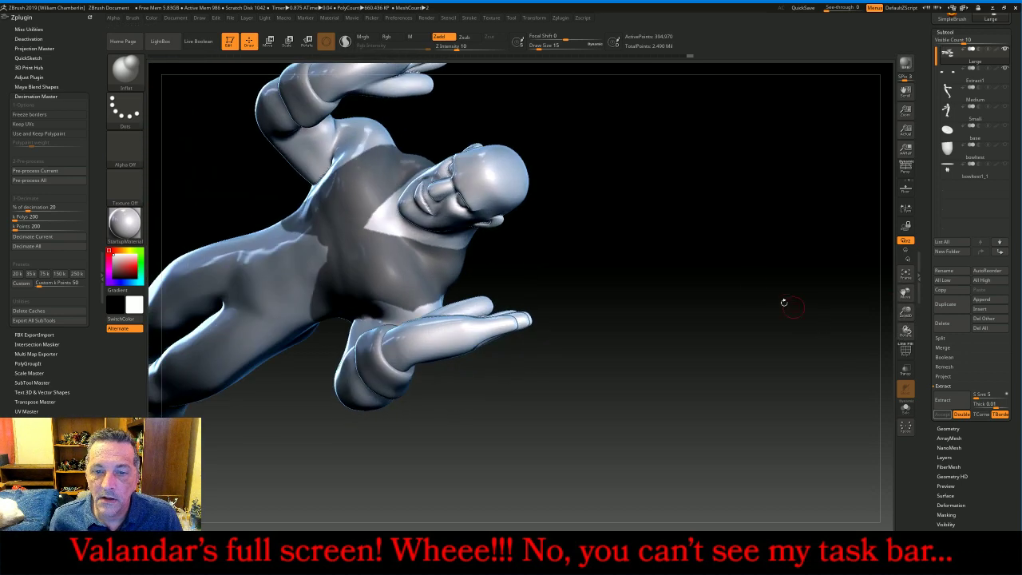
pyautogui.press('ctrl')
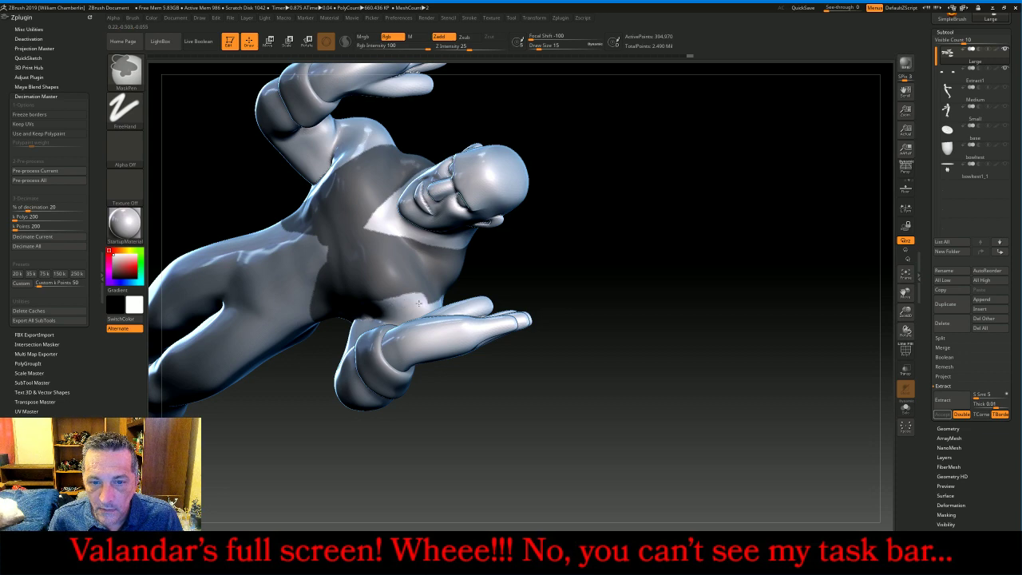
pyautogui.moveTo(641, 297); pyautogui.dragTo(432, 303)
pyautogui.press('ctrl')
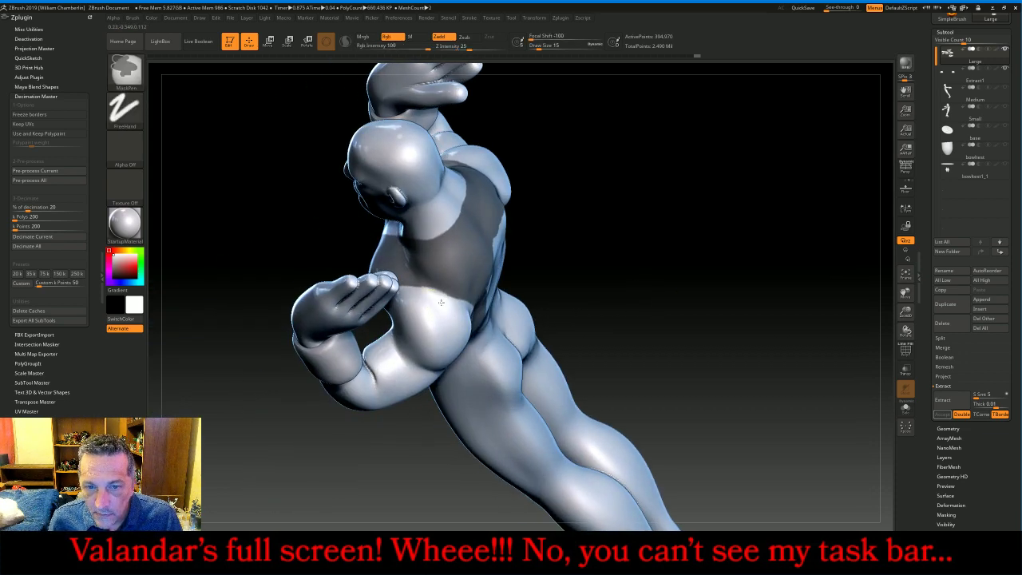
pyautogui.moveTo(700, 297)
pyautogui.mouseDown()
pyautogui.moveTo(729, 278)
pyautogui.moveTo(727, 264)
pyautogui.mouseUp()
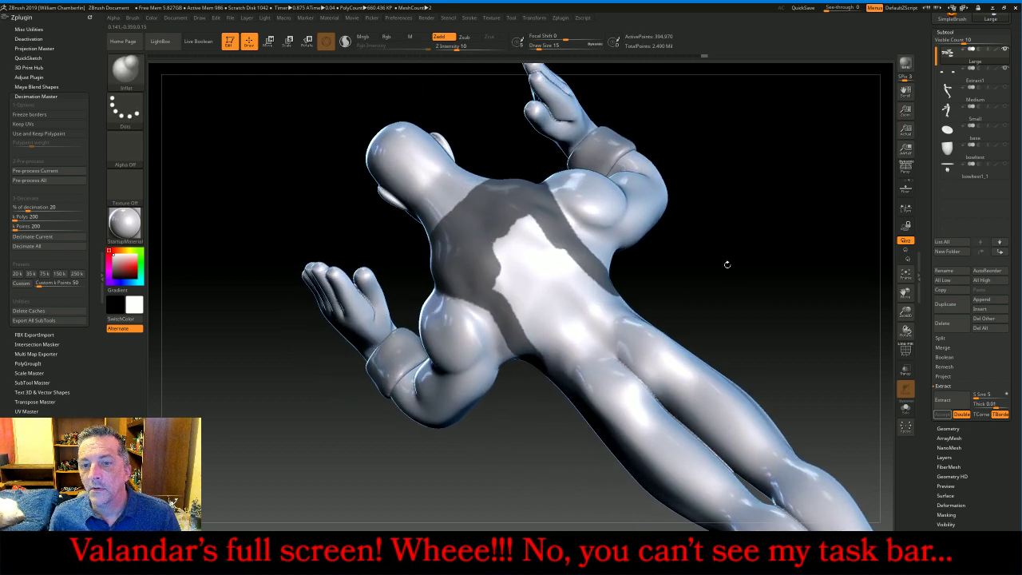
pyautogui.keyDown('ctrl'); pyautogui.moveTo(517, 222); pyautogui.dragTo(591, 289); pyautogui.keyUp('ctrl')
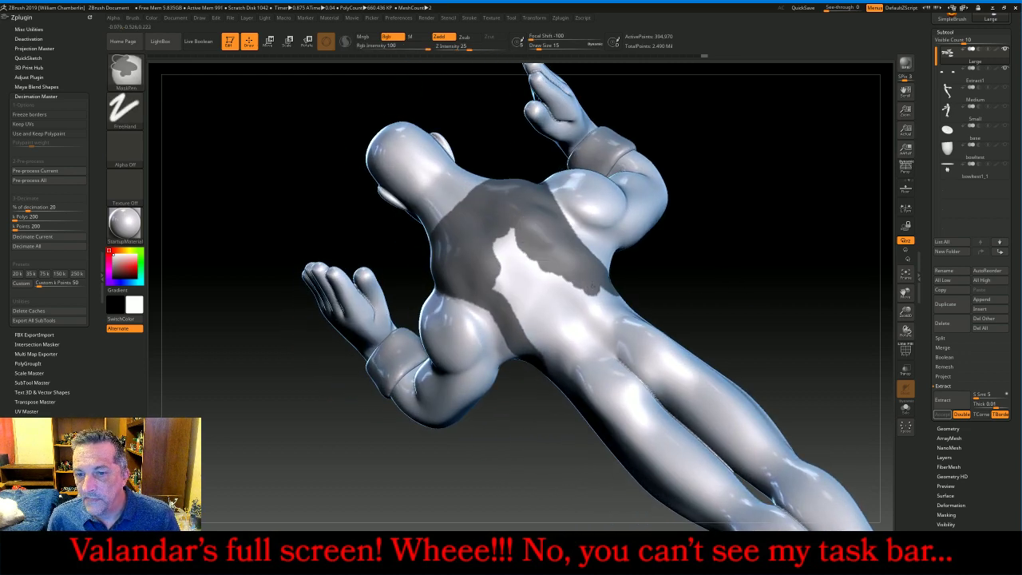
pyautogui.moveTo(510, 269)
pyautogui.keyDown('ctrl'); pyautogui.mouseDown()
pyautogui.moveTo(508, 294)
pyautogui.moveTo(541, 347)
pyautogui.mouseUp(); pyautogui.keyUp('ctrl')
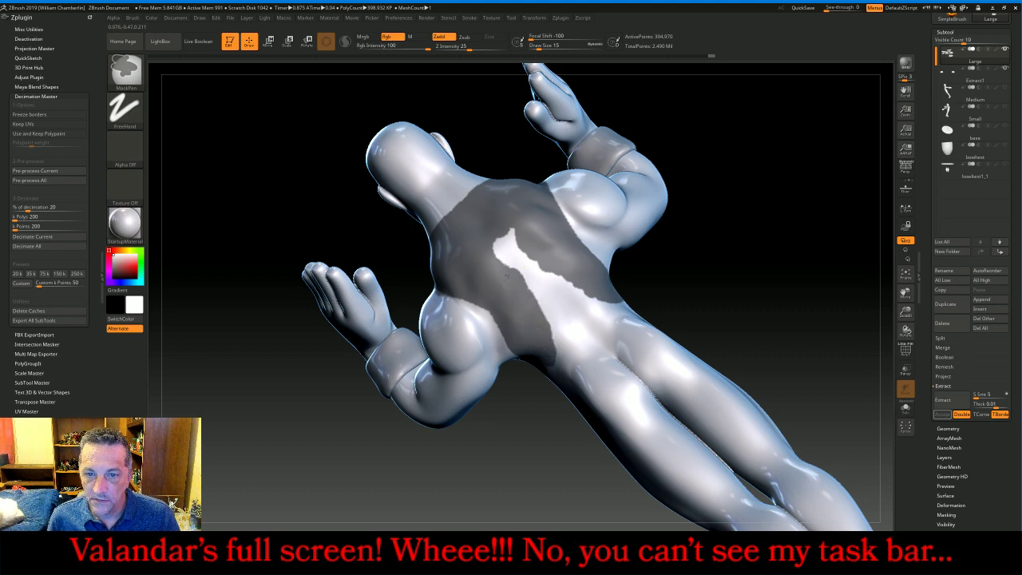
pyautogui.keyDown('ctrl'); pyautogui.moveTo(503, 243); pyautogui.dragTo(535, 271); pyautogui.keyUp('ctrl')
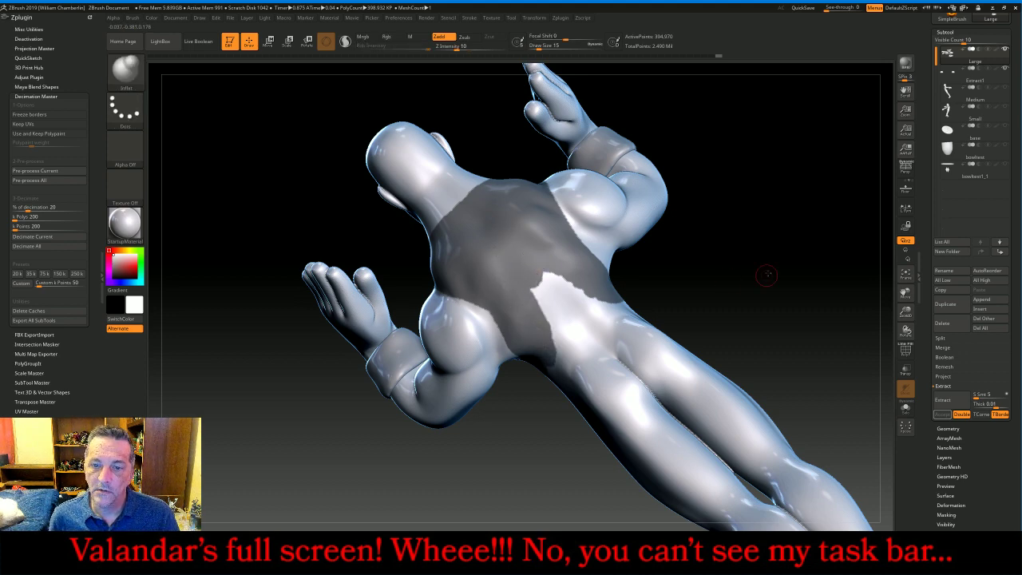
# - Even out the vest mask's lower edge along the side of the torso below the armpit
pyautogui.moveTo(766, 275); pyautogui.dragTo(773, 167)
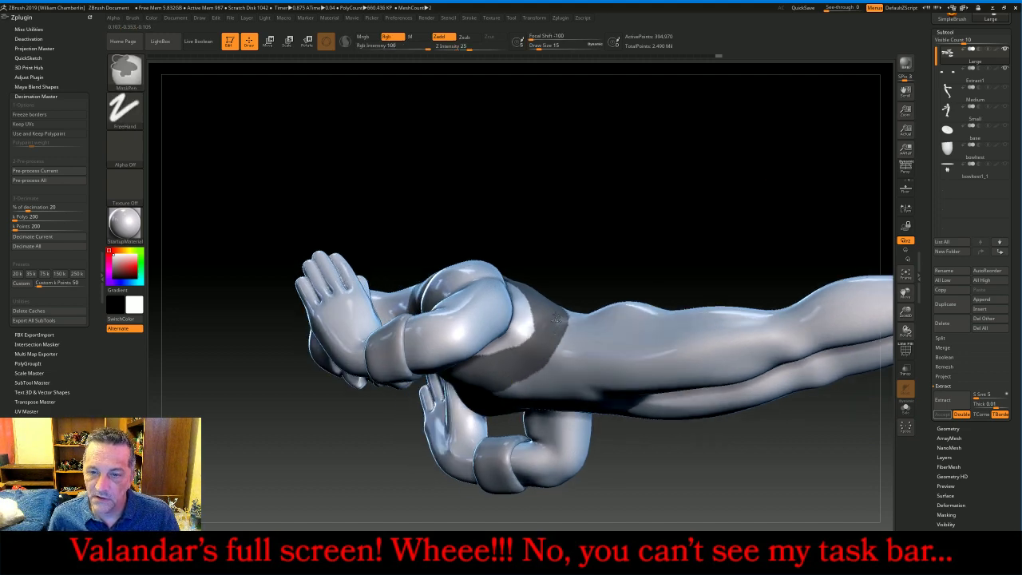
pyautogui.moveTo(693, 231)
pyautogui.mouseDown()
pyautogui.moveTo(691, 328)
pyautogui.moveTo(734, 342)
pyautogui.mouseUp()
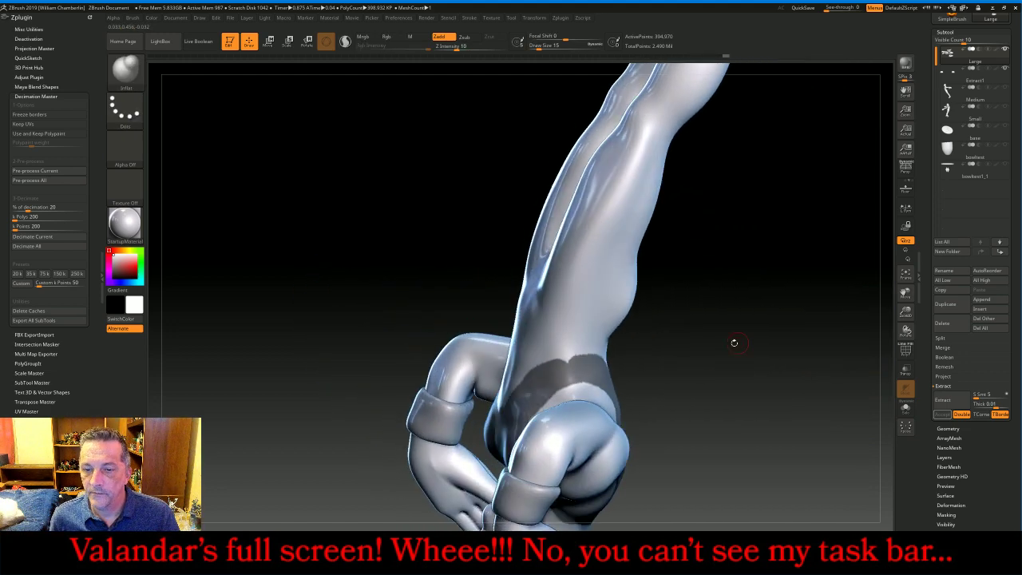
pyautogui.press('ctrl')
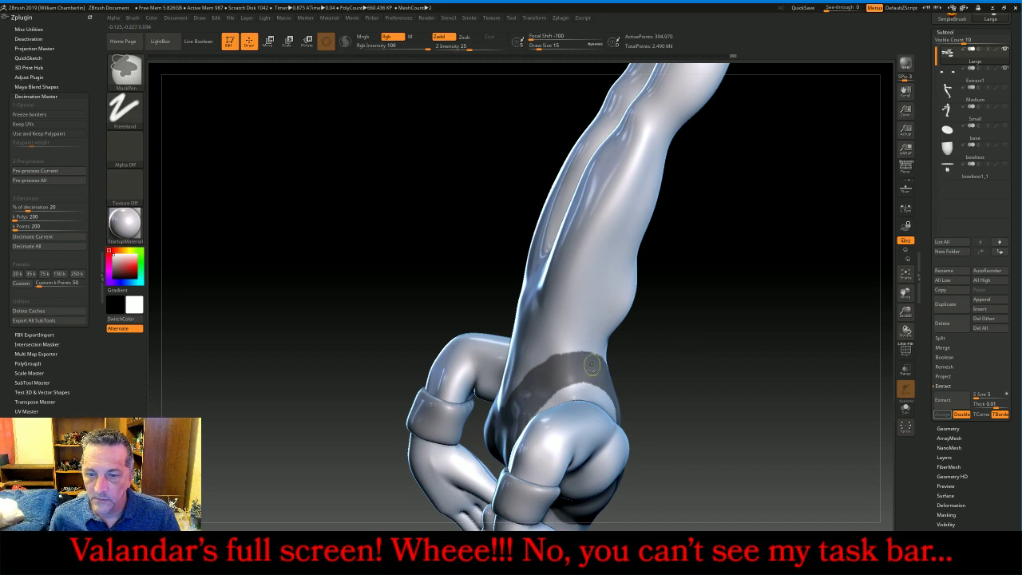
# - Extract the masked vest from the Large figure as a separate subtool and clear the mask on the new piece
pyautogui.moveTo(736, 328)
pyautogui.mouseDown()
pyautogui.moveTo(783, 379)
pyautogui.moveTo(838, 314)
pyautogui.moveTo(849, 336)
pyautogui.mouseUp()
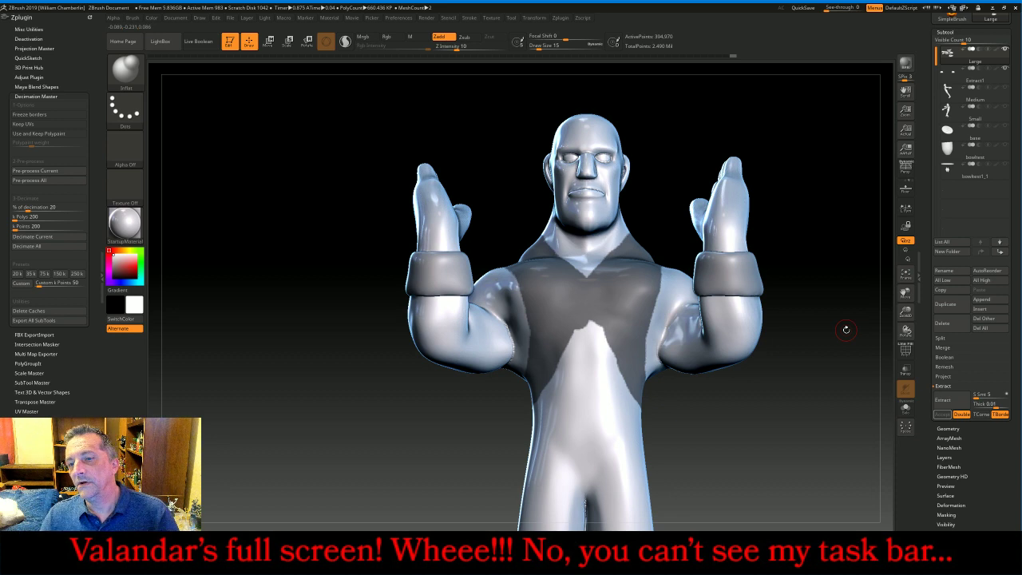
pyautogui.click(948, 413)
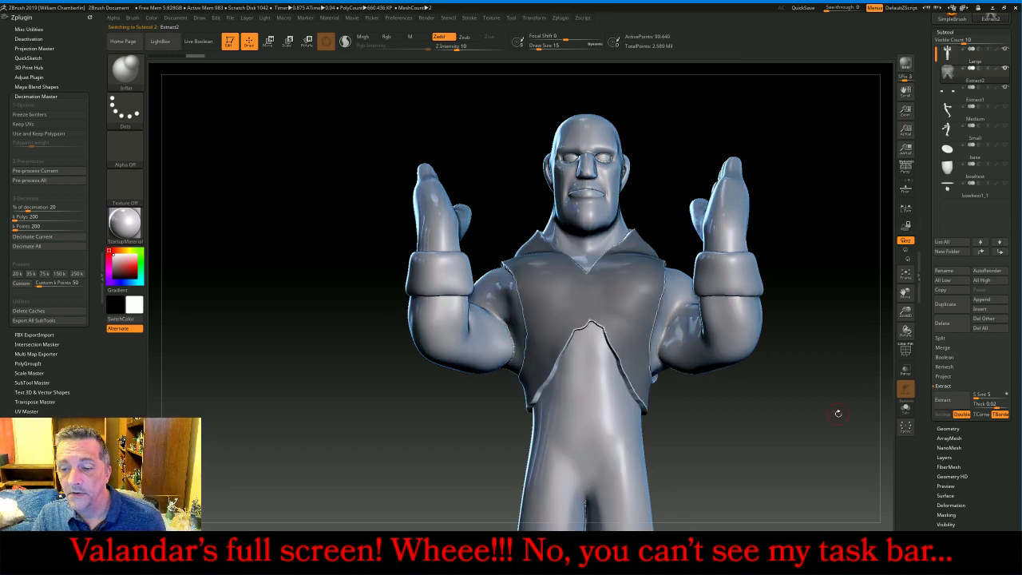
pyautogui.keyDown('ctrl'); pyautogui.moveTo(829, 398); pyautogui.dragTo(850, 422); pyautogui.keyUp('ctrl')
pyautogui.click(968, 57)
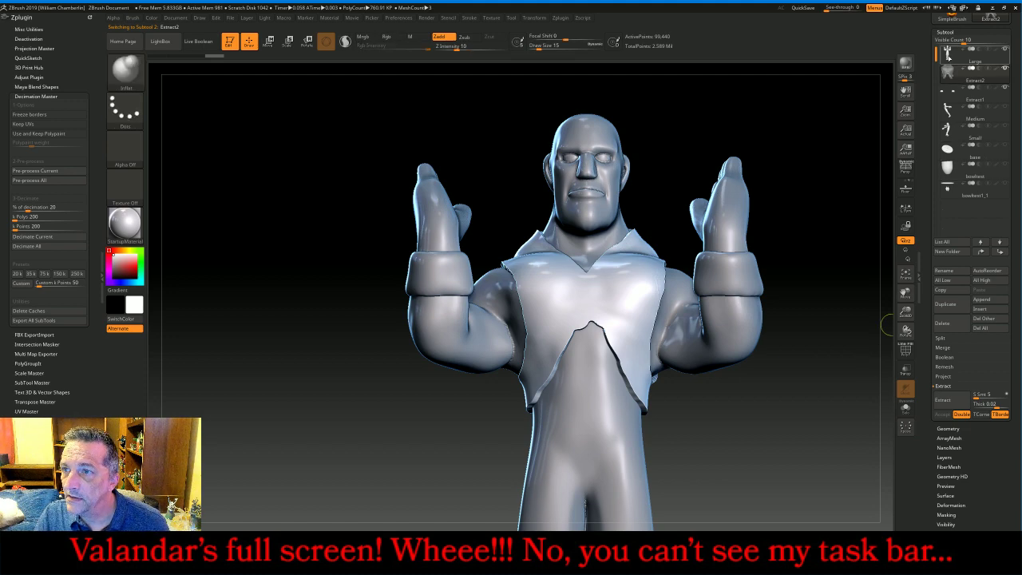
# - Remesh the extracted vest with DynaMesh at a resolution of 256
pyautogui.hotkey('alt', 'Down')
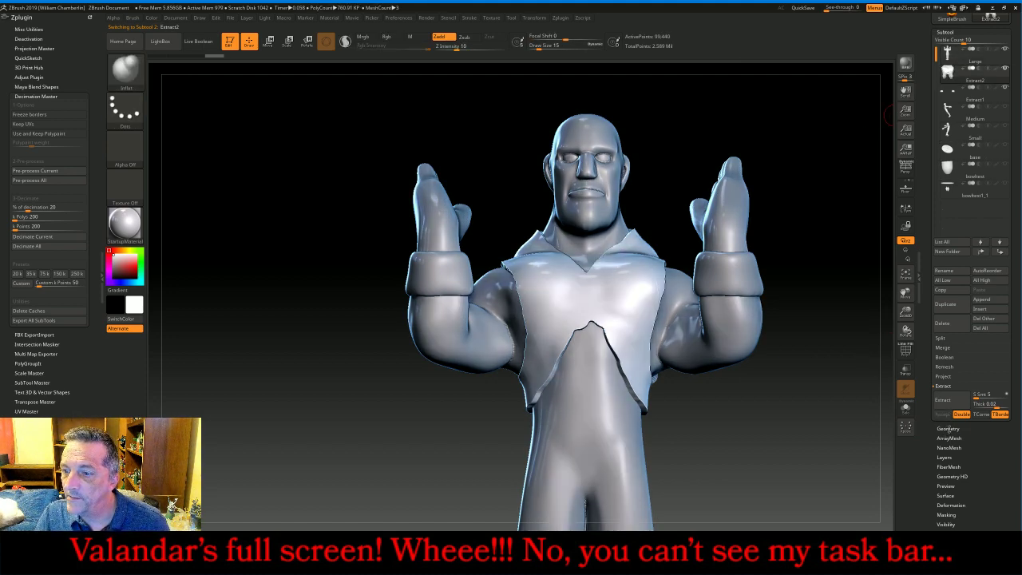
pyautogui.click(948, 429)
pyautogui.click(953, 203)
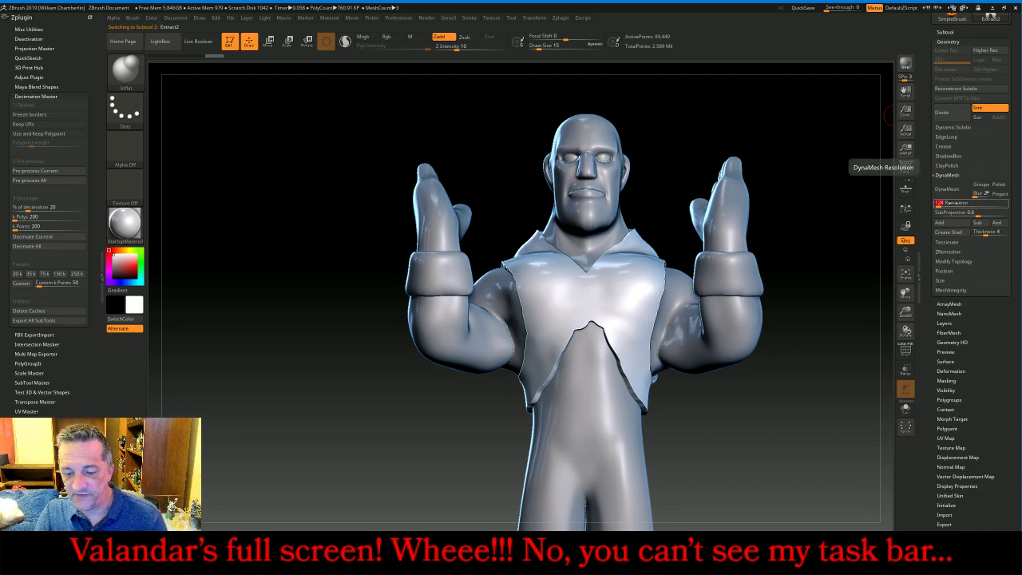
pyautogui.write('256')
pyautogui.press('Return')
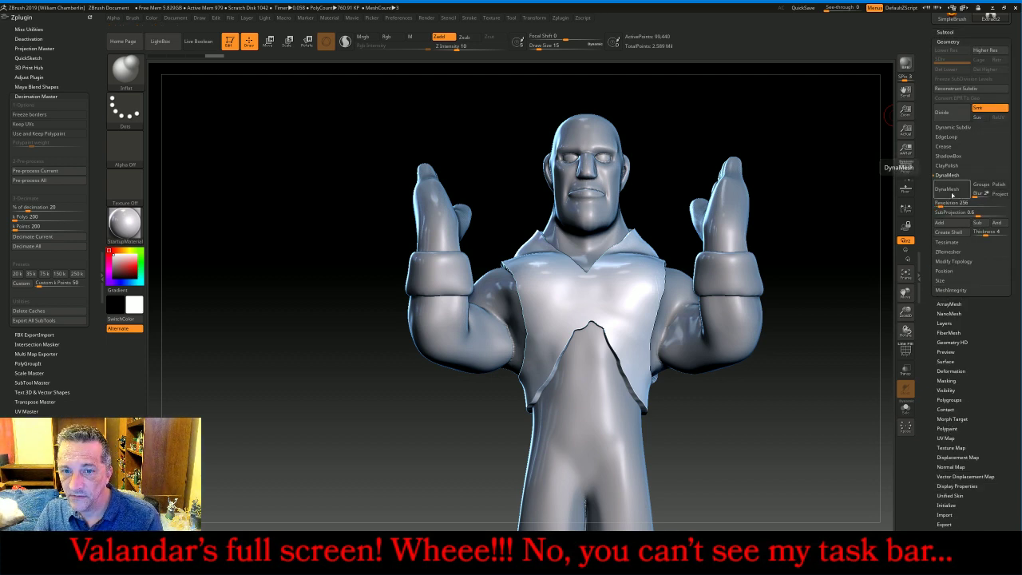
pyautogui.click(950, 190)
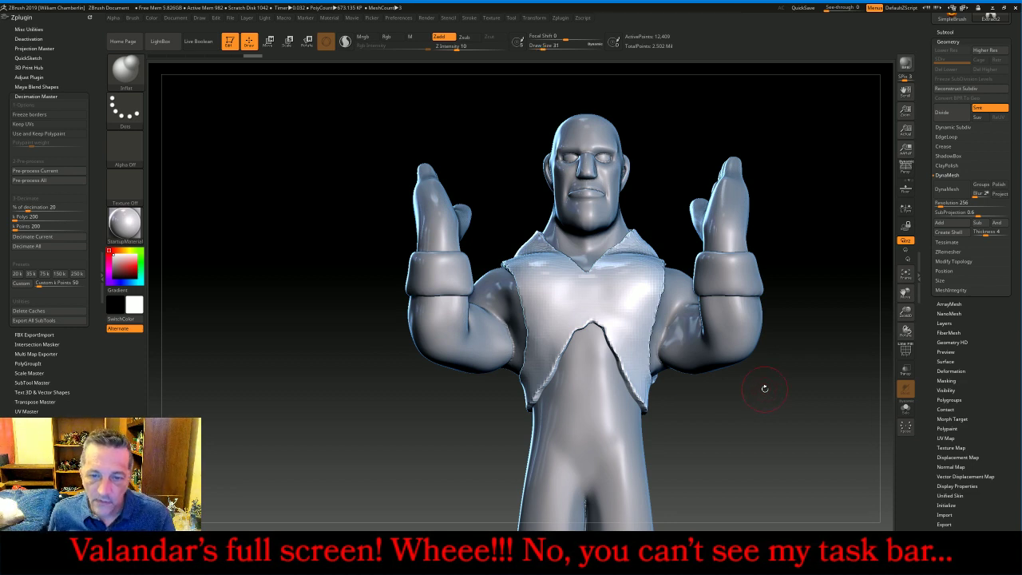
# - Smooth the vest's jagged lower edge across the front, around the sides and over the arch on the back
pyautogui.press('shift')
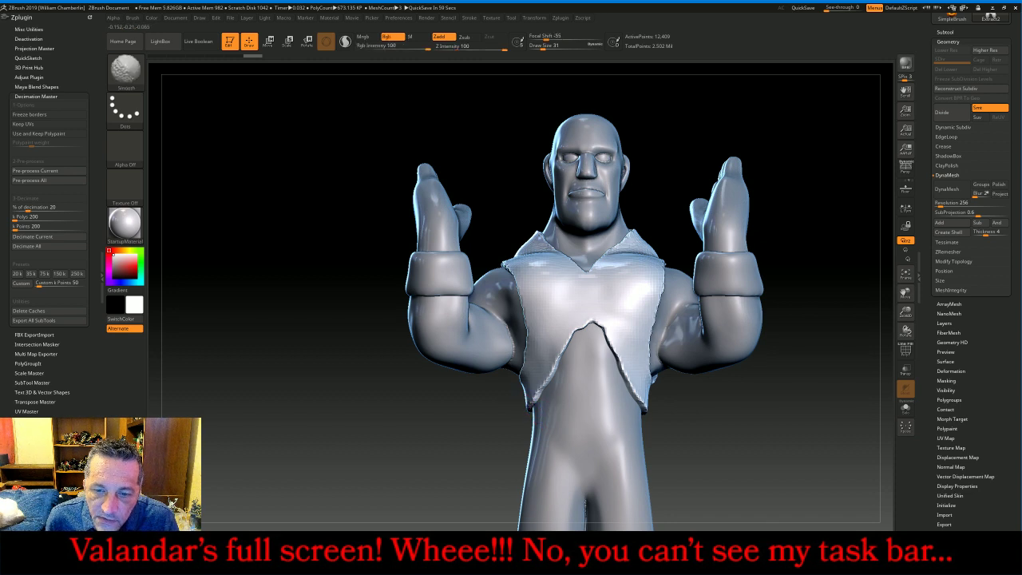
pyautogui.moveTo(549, 375)
pyautogui.keyDown('shift'); pyautogui.mouseDown()
pyautogui.moveTo(583, 334)
pyautogui.moveTo(568, 325)
pyautogui.moveTo(604, 332)
pyautogui.moveTo(643, 403)
pyautogui.mouseUp(); pyautogui.keyUp('shift')
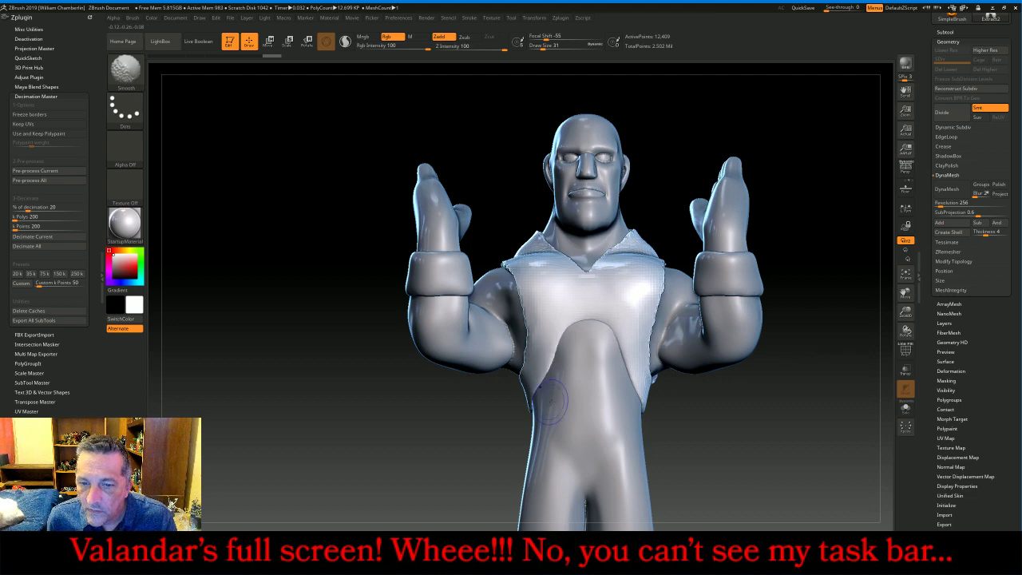
pyautogui.moveTo(736, 442)
pyautogui.mouseDown()
pyautogui.moveTo(787, 411)
pyautogui.moveTo(771, 347)
pyautogui.moveTo(774, 300)
pyautogui.mouseUp()
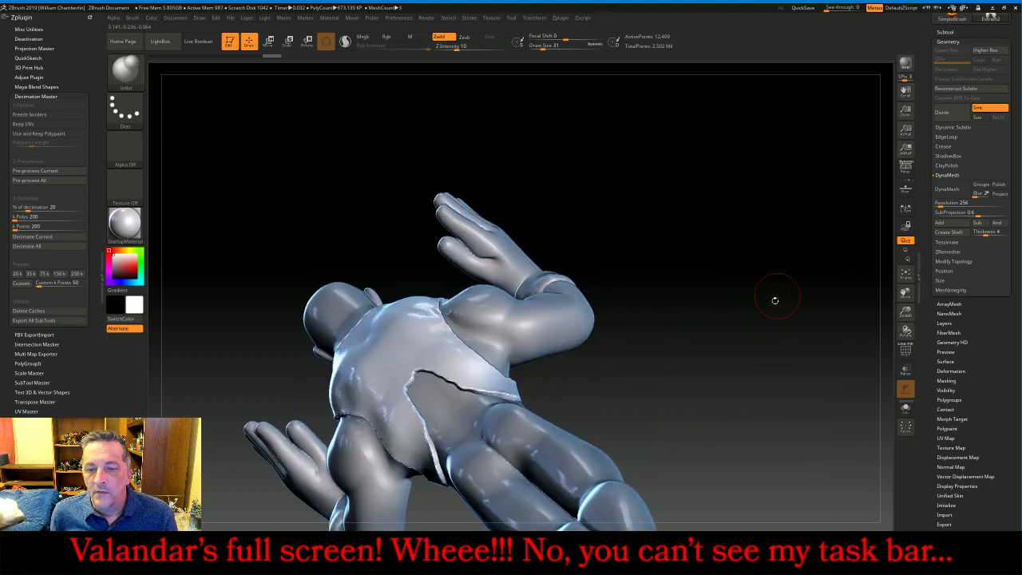
pyautogui.moveTo(475, 399)
pyautogui.keyDown('shift'); pyautogui.mouseDown()
pyautogui.moveTo(419, 380)
pyautogui.moveTo(416, 419)
pyautogui.moveTo(435, 474)
pyautogui.mouseUp(); pyautogui.keyUp('shift')
pyautogui.moveTo(700, 349)
pyautogui.mouseDown()
pyautogui.moveTo(707, 312)
pyautogui.moveTo(698, 306)
pyautogui.mouseUp()
pyautogui.keyDown('shift'); pyautogui.moveTo(443, 472); pyautogui.dragTo(431, 425); pyautogui.keyUp('shift')
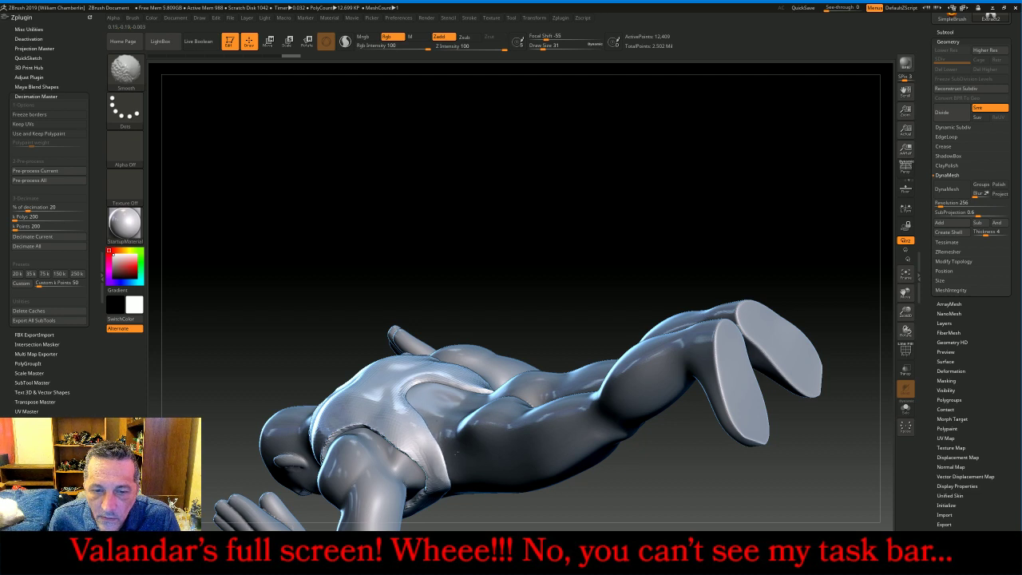
pyautogui.keyDown('shift'); pyautogui.moveTo(401, 393); pyautogui.dragTo(402, 383); pyautogui.keyUp('shift')
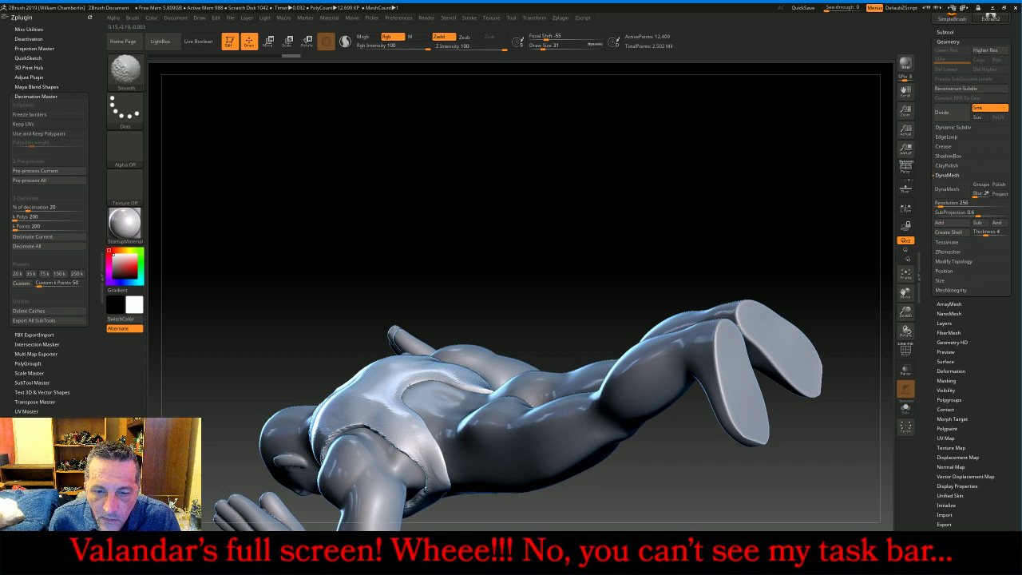
pyautogui.moveTo(685, 220)
pyautogui.mouseDown()
pyautogui.moveTo(638, 233)
pyautogui.moveTo(608, 287)
pyautogui.mouseUp()
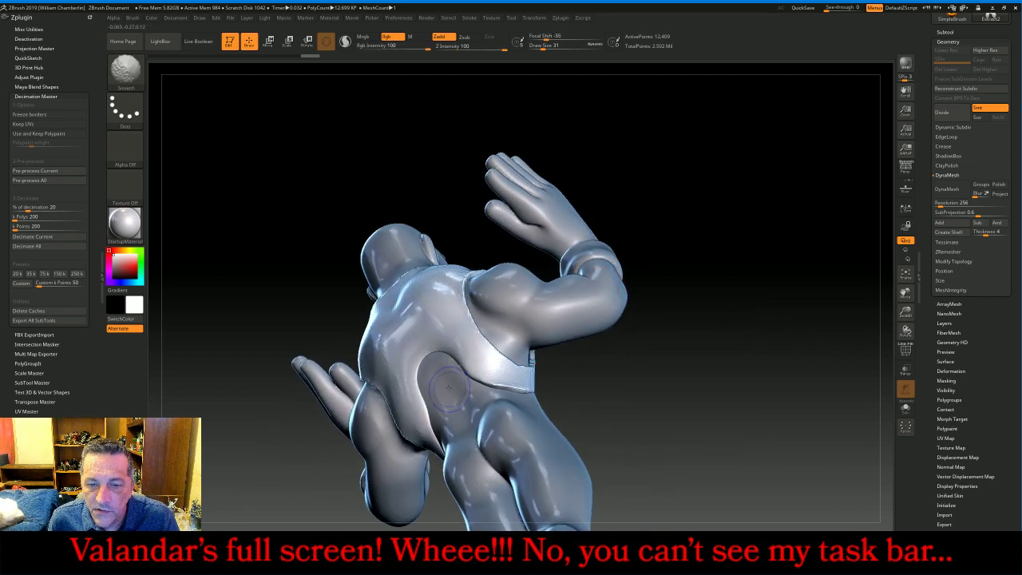
pyautogui.moveTo(467, 372)
pyautogui.keyDown('shift'); pyautogui.mouseDown()
pyautogui.moveTo(523, 386)
pyautogui.moveTo(450, 357)
pyautogui.mouseUp(); pyautogui.keyUp('shift')
# - Subdivide the vest mesh three times and delete its lower subdivision levels
pyautogui.moveTo(784, 248)
pyautogui.mouseDown()
pyautogui.moveTo(761, 288)
pyautogui.moveTo(798, 193)
pyautogui.mouseUp()
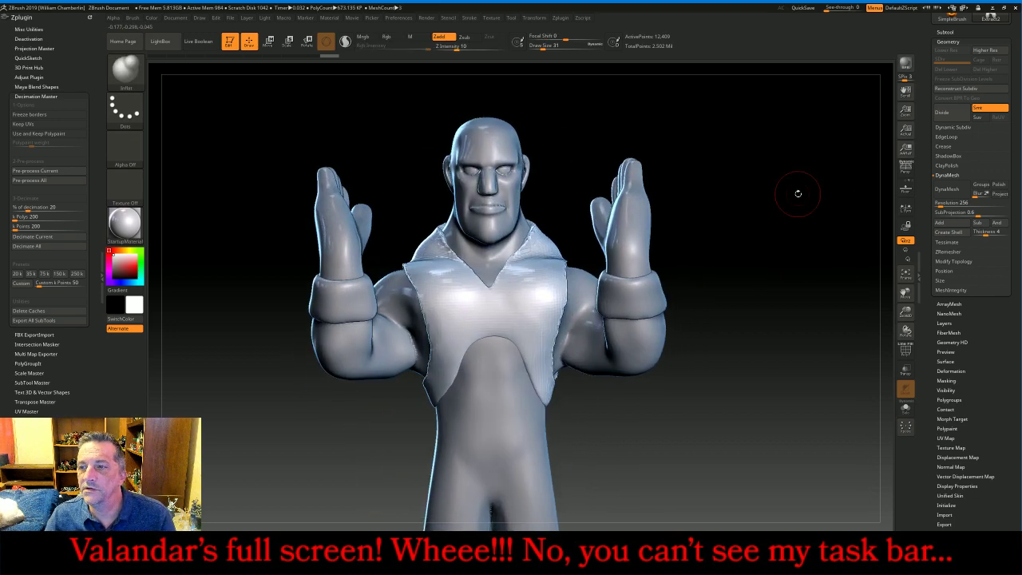
pyautogui.click(959, 116)
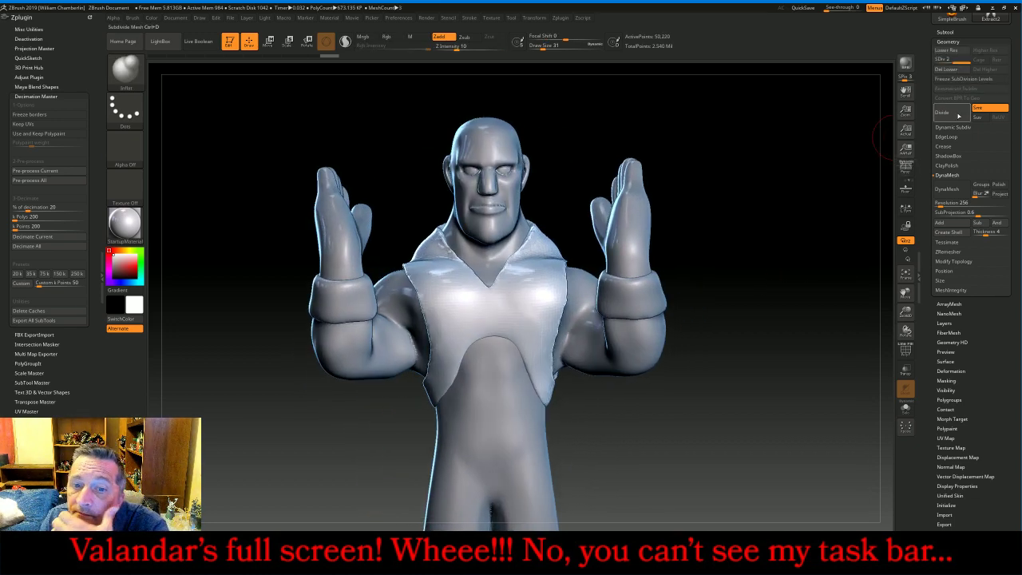
pyautogui.click(958, 115)
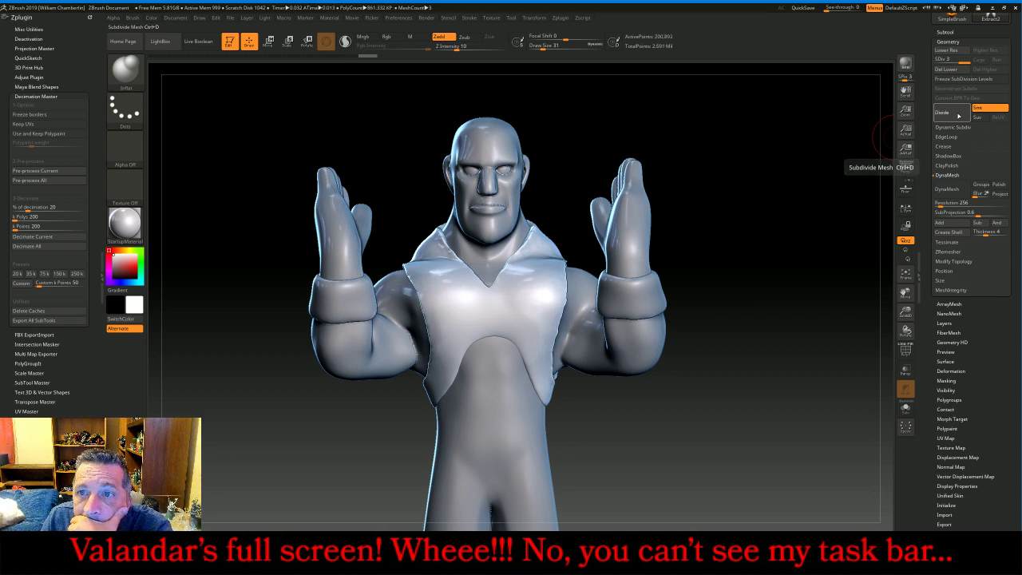
pyautogui.click(959, 116)
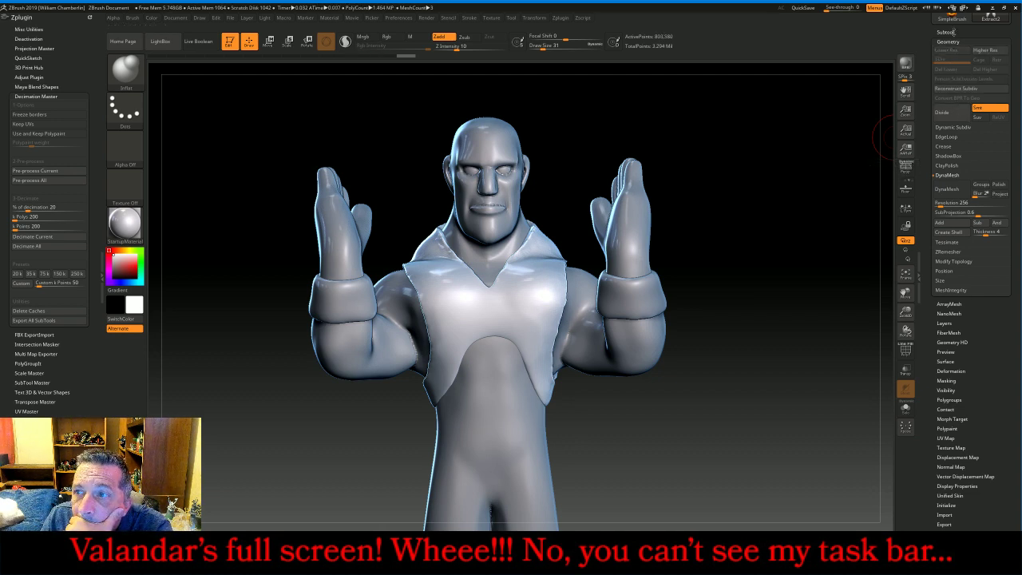
# - Subdivide the Large figure once and delete its lower subdivision level
pyautogui.click(946, 32)
pyautogui.click(970, 56)
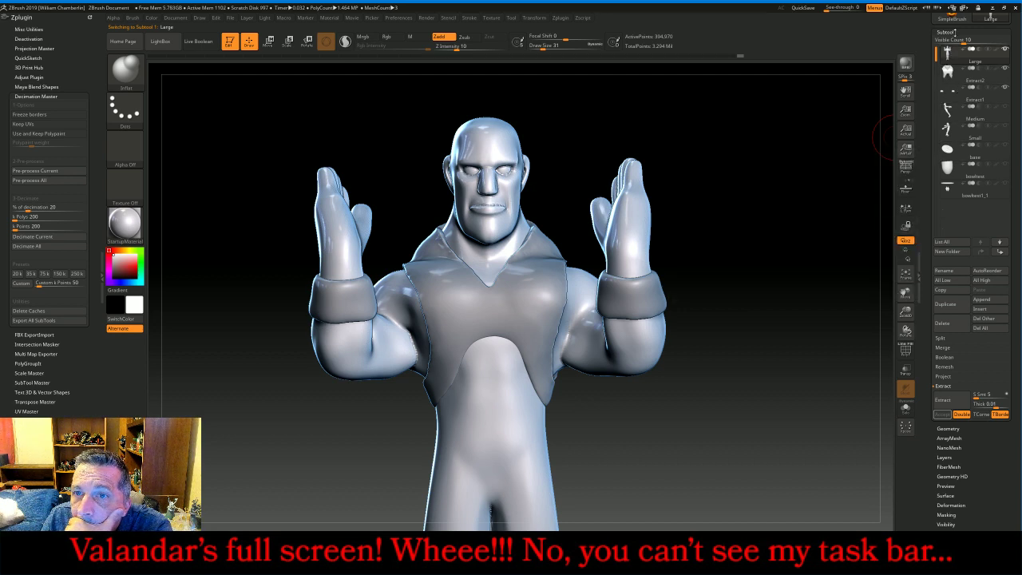
pyautogui.click(954, 31)
pyautogui.click(950, 41)
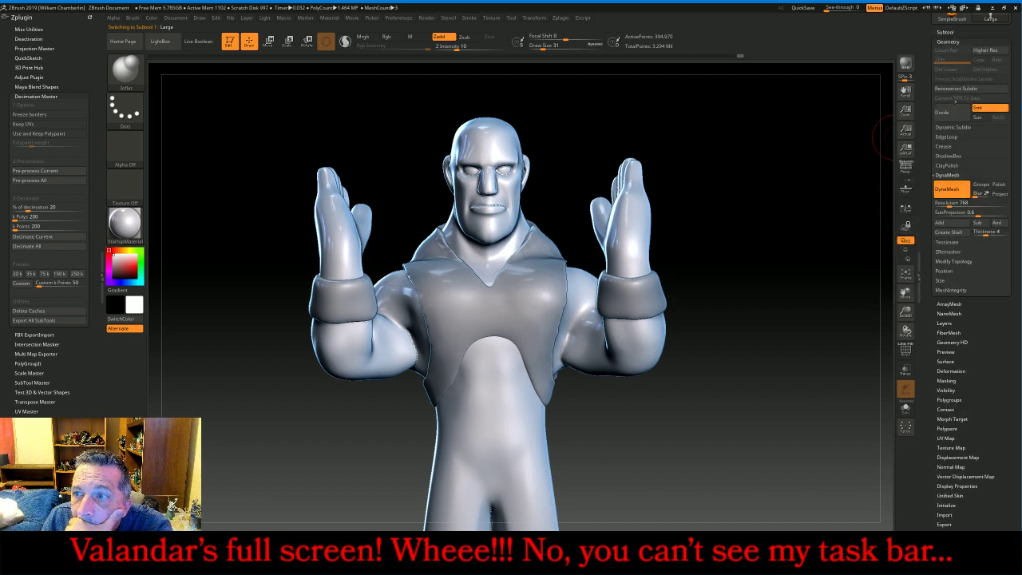
pyautogui.click(943, 111)
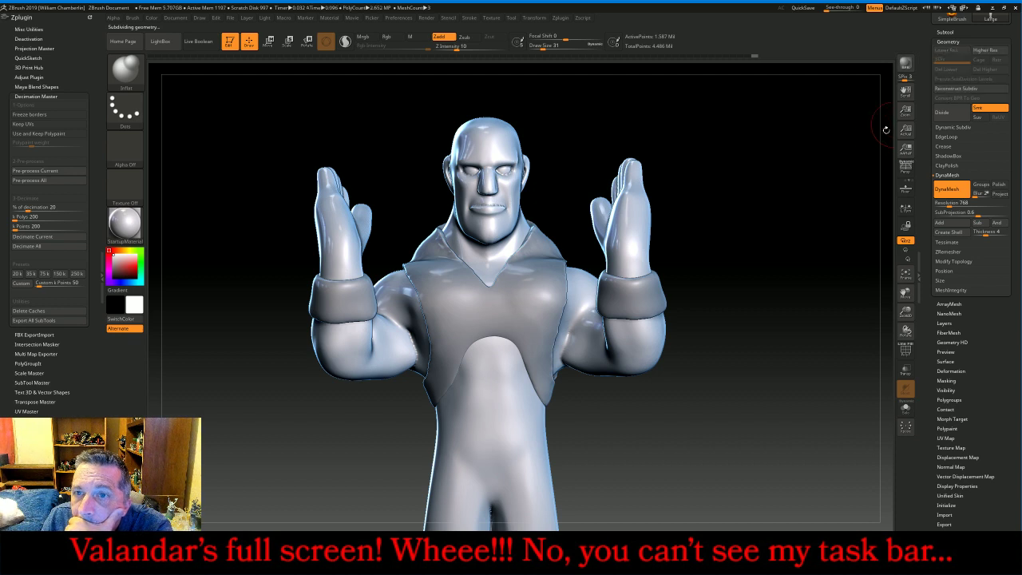
pyautogui.keyDown('ctrl'); pyautogui.moveTo(769, 146); pyautogui.dragTo(799, 175); pyautogui.keyUp('ctrl')
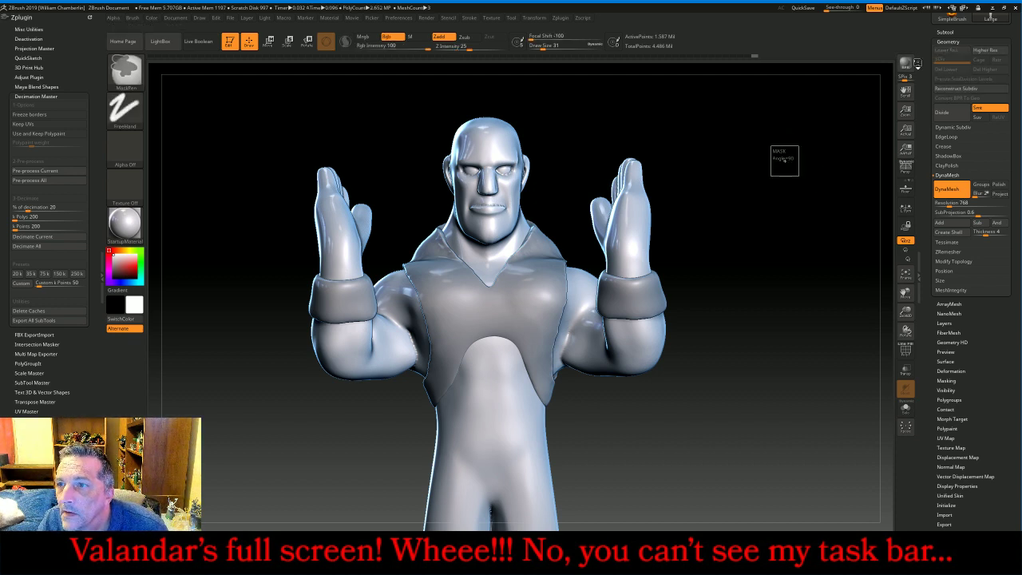
pyautogui.click(945, 31)
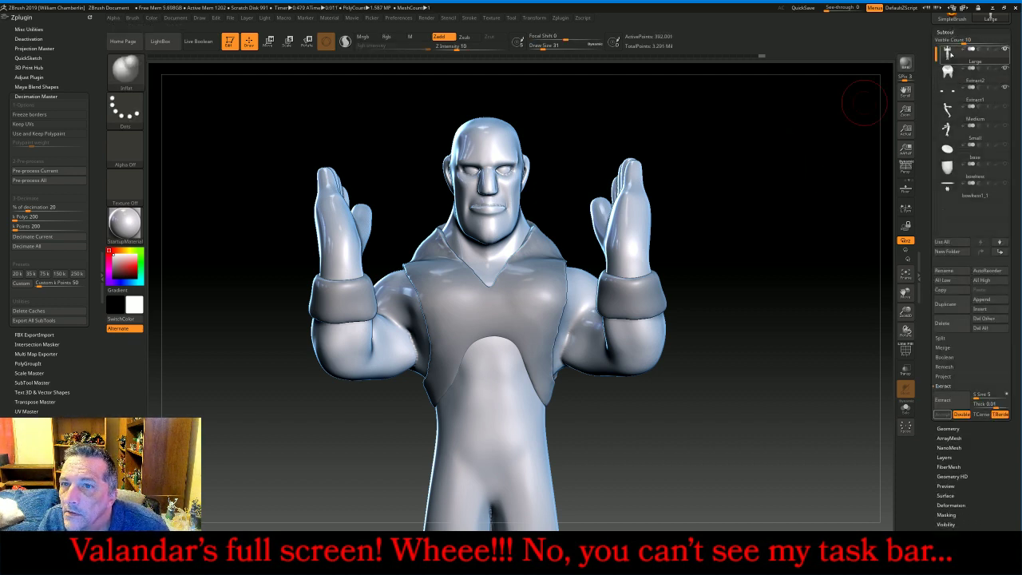
pyautogui.hotkey('ctrl', 'z')
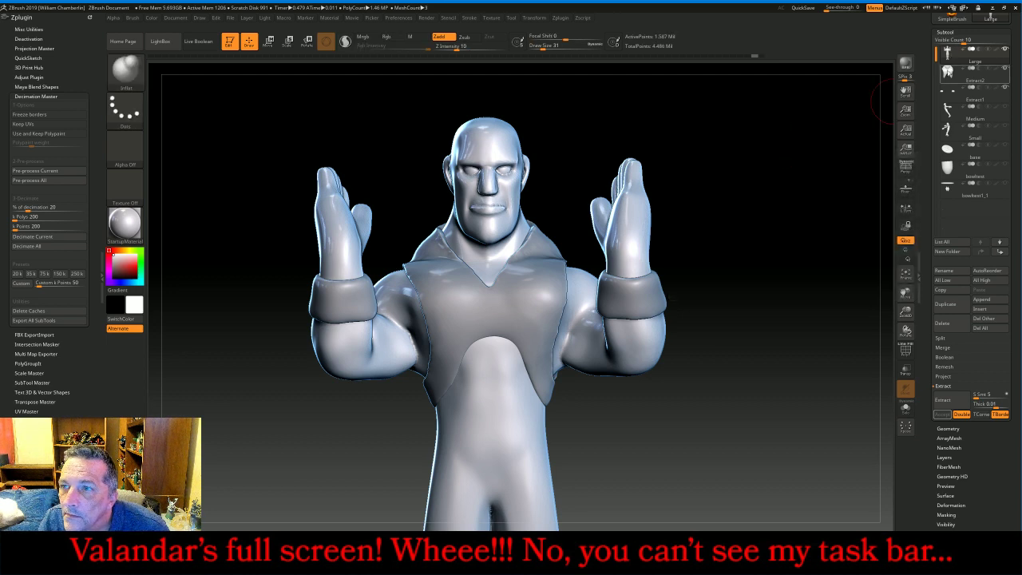
# - Merge the vest into the Large figure and remesh the combined body with DynaMesh at a resolution of 1024
pyautogui.click(959, 347)
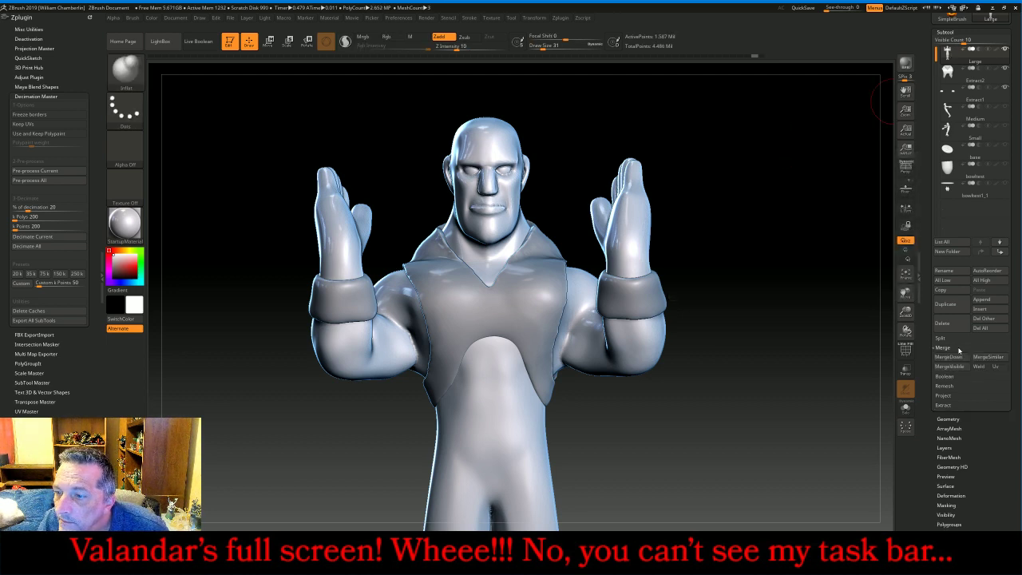
pyautogui.click(951, 357)
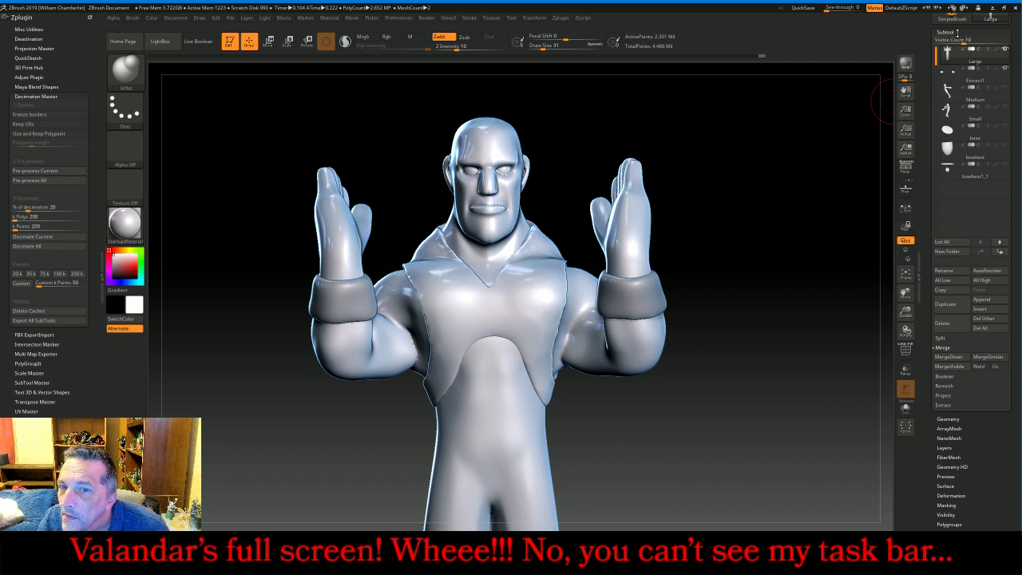
pyautogui.click(956, 32)
pyautogui.click(950, 43)
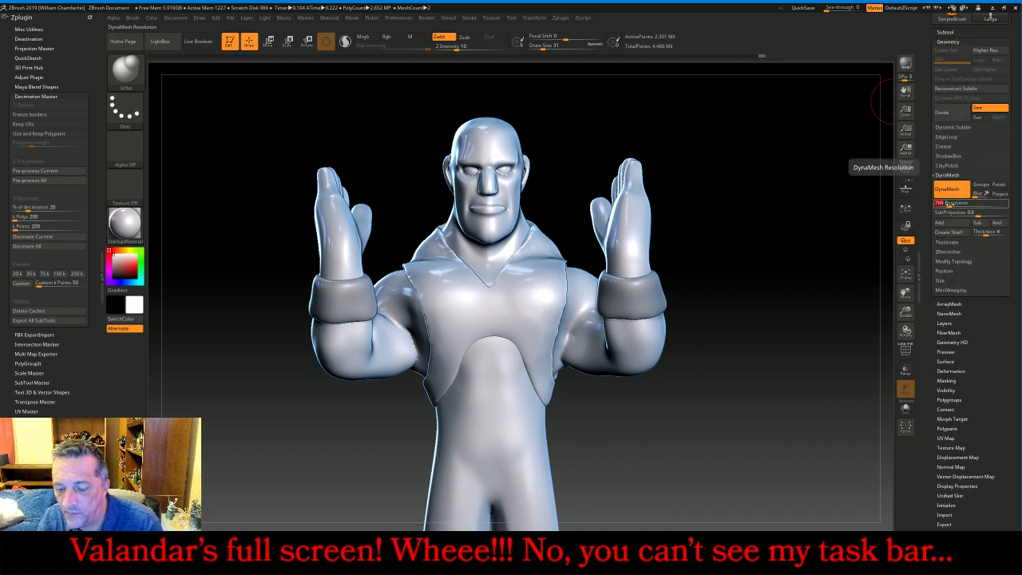
pyautogui.write('1024')
pyautogui.press('Return')
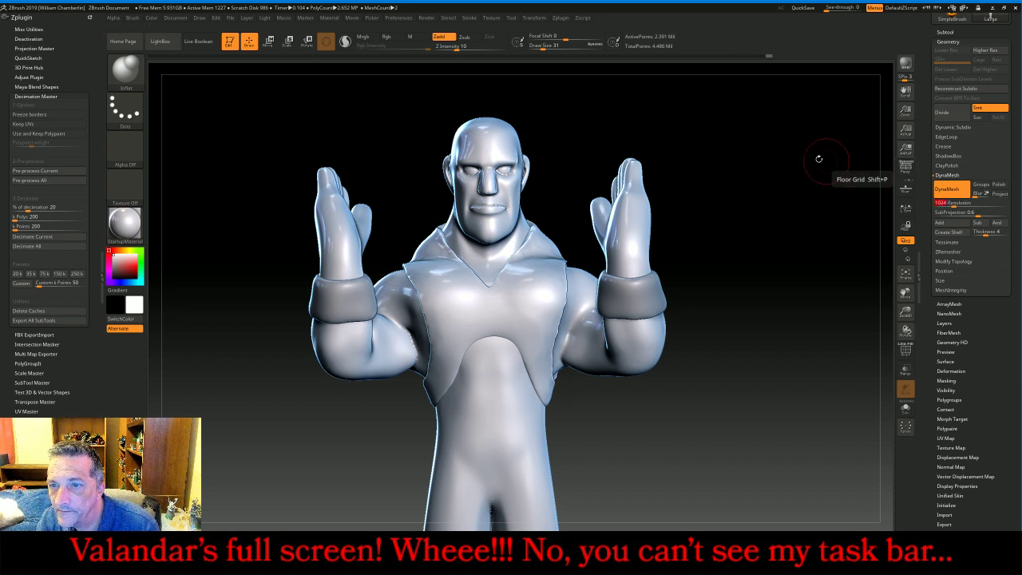
pyautogui.keyDown('ctrl'); pyautogui.moveTo(773, 125); pyautogui.dragTo(799, 163); pyautogui.keyUp('ctrl')
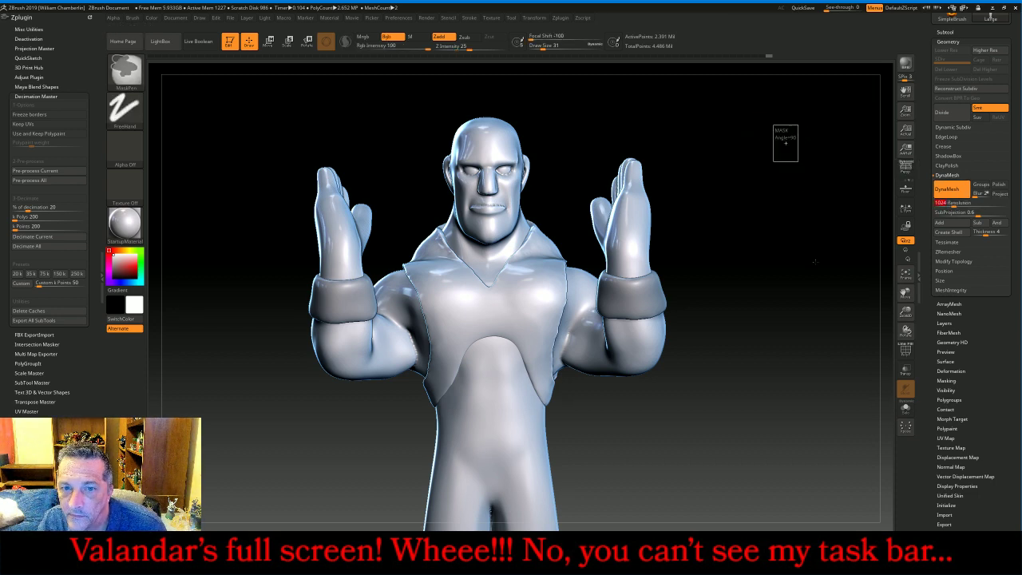
pyautogui.keyDown('ctrl'); pyautogui.moveTo(814, 260); pyautogui.dragTo(816, 261); pyautogui.keyUp('ctrl')
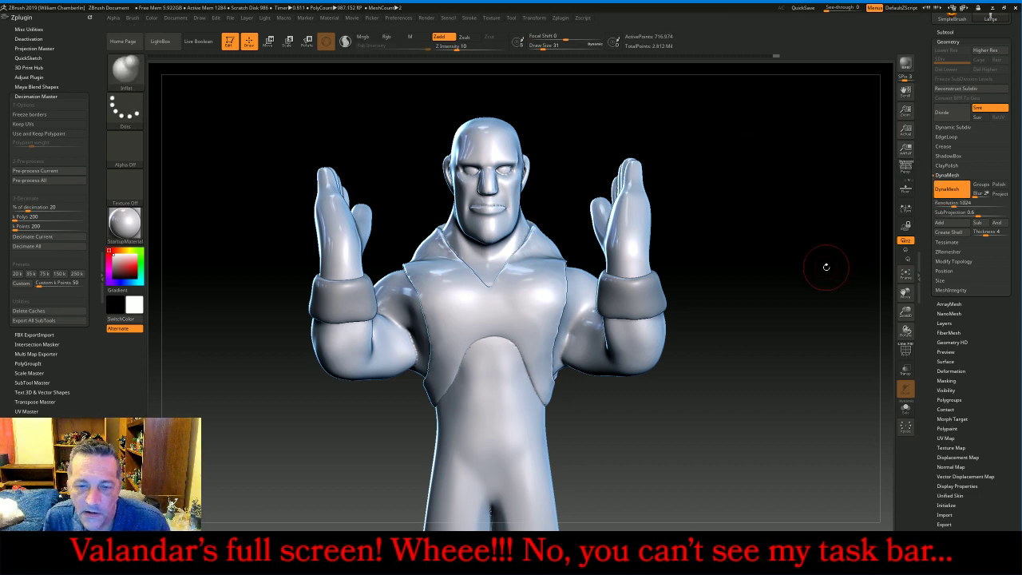
# - Smooth the vest's arched front edge into the abdomen so the chest blends into the torso
pyautogui.press('shift')
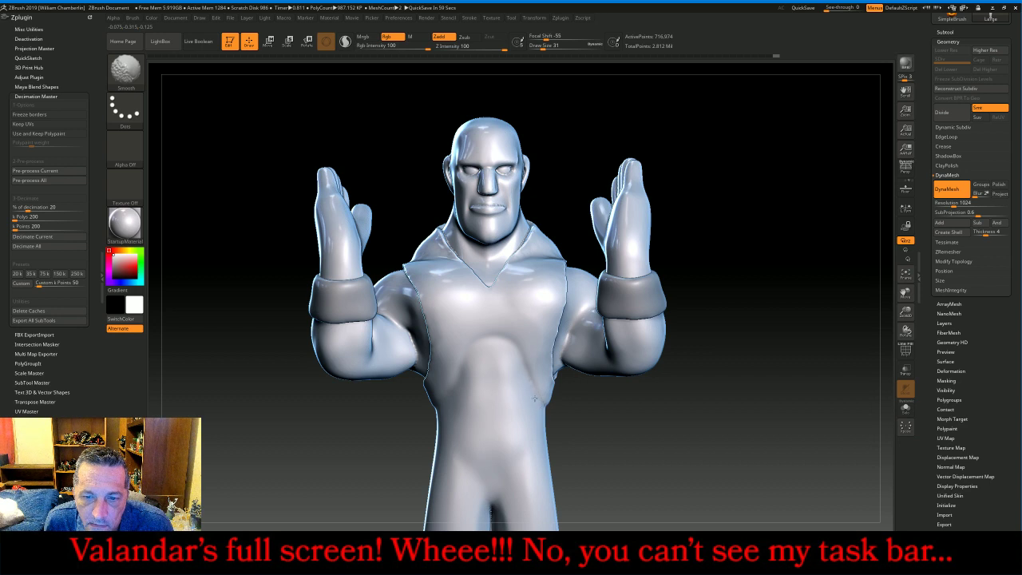
pyautogui.keyDown('shift'); pyautogui.moveTo(465, 383); pyautogui.dragTo(476, 399); pyautogui.keyUp('shift')
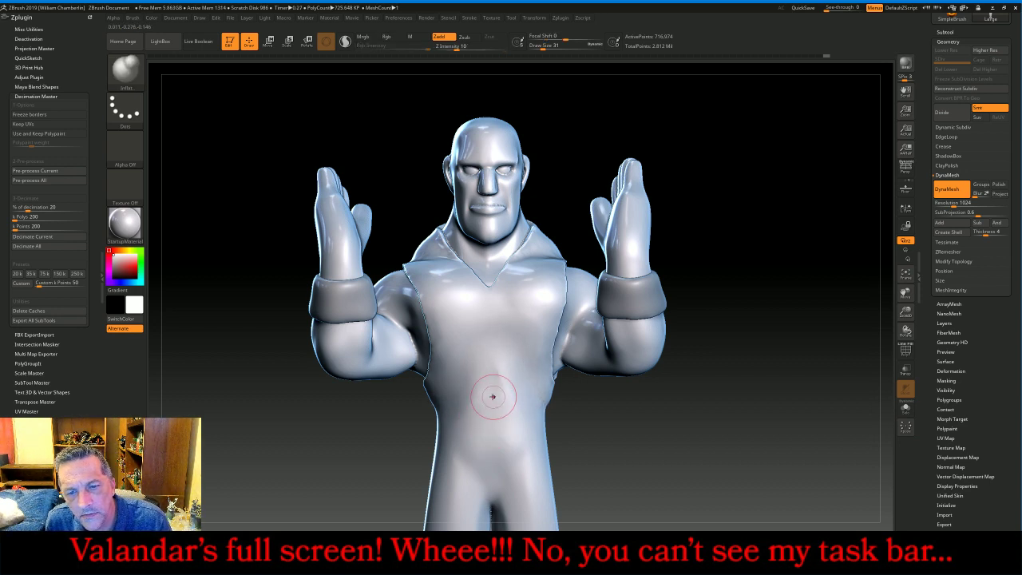
pyautogui.press('shift')
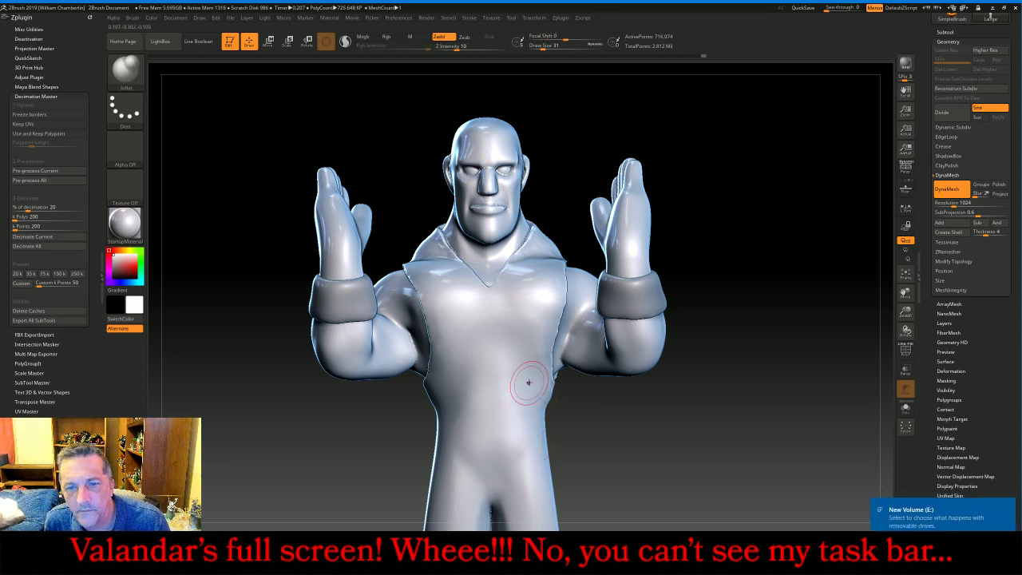
# - Smooth the vest surface across the Large figure's middle and lower back, working from several angles
pyautogui.moveTo(726, 236)
pyautogui.mouseDown()
pyautogui.moveTo(809, 224)
pyautogui.moveTo(796, 222)
pyautogui.mouseUp()
pyautogui.press('shift')
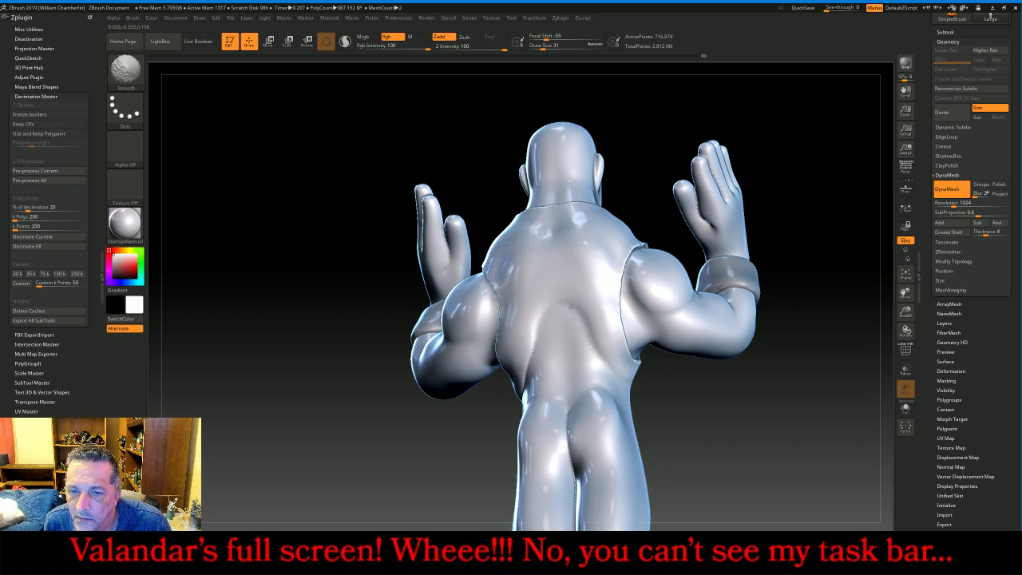
pyautogui.keyDown('shift'); pyautogui.moveTo(529, 380); pyautogui.dragTo(551, 393); pyautogui.keyUp('shift')
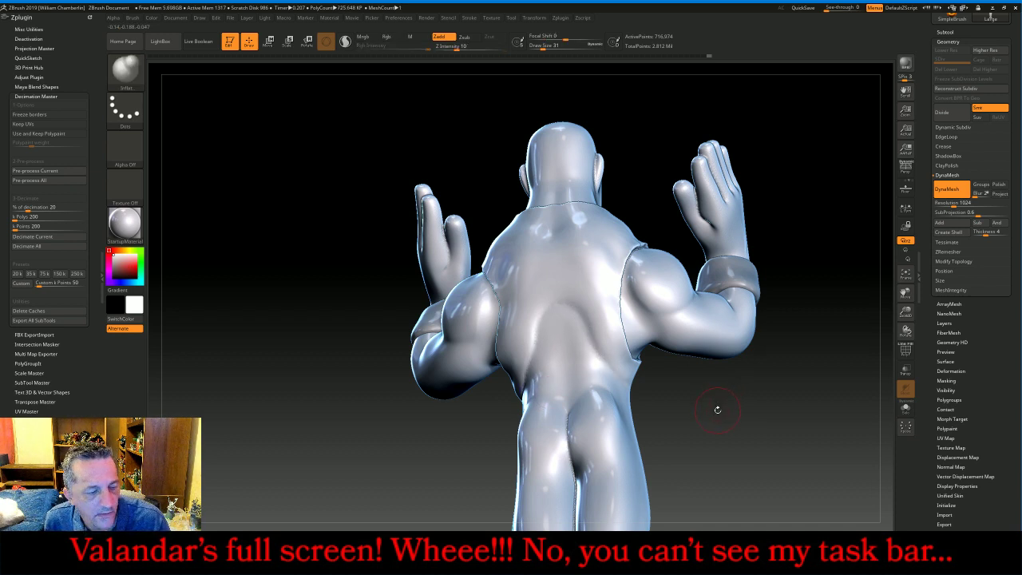
pyautogui.press('shift')
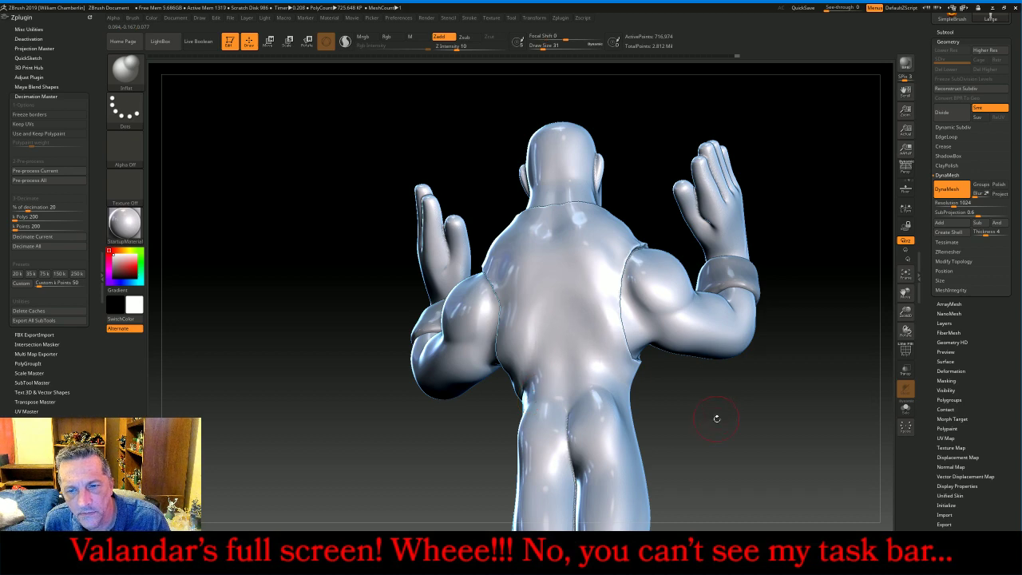
pyautogui.moveTo(717, 418)
pyautogui.mouseDown()
pyautogui.moveTo(544, 407)
pyautogui.moveTo(725, 406)
pyautogui.mouseUp()
pyautogui.press('shift')
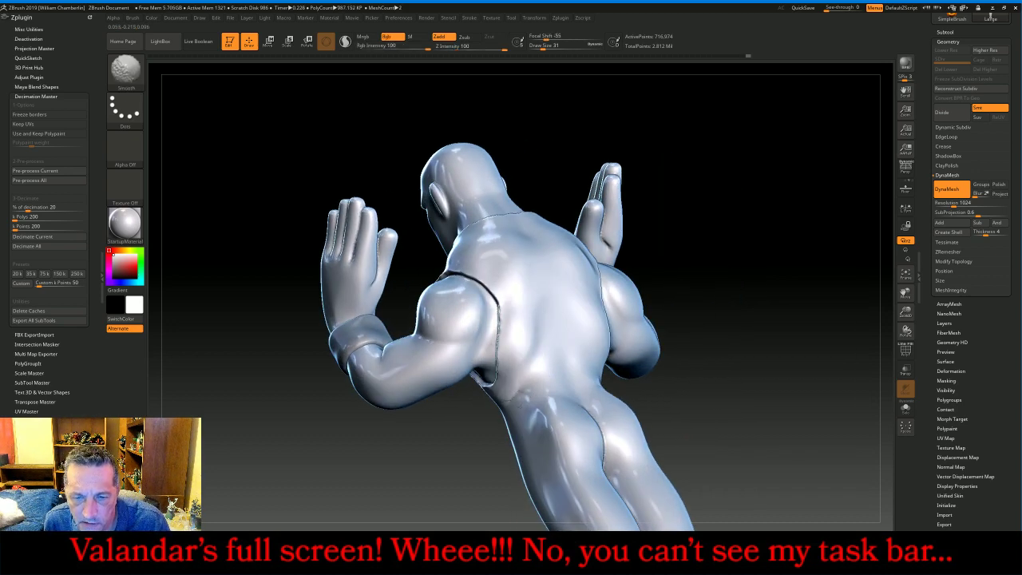
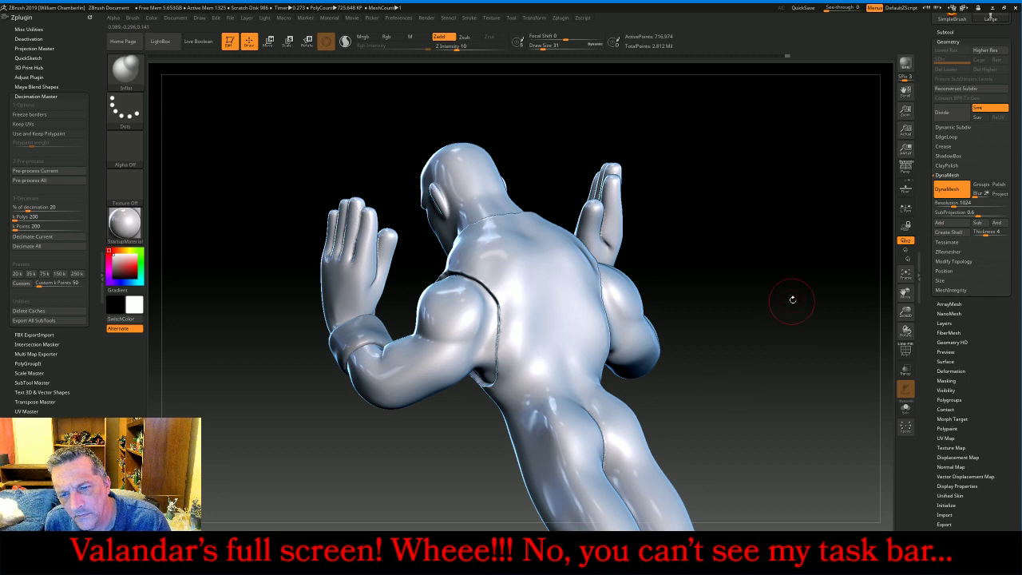
pyautogui.moveTo(791, 296); pyautogui.dragTo(691, 352)
pyautogui.press('shift')
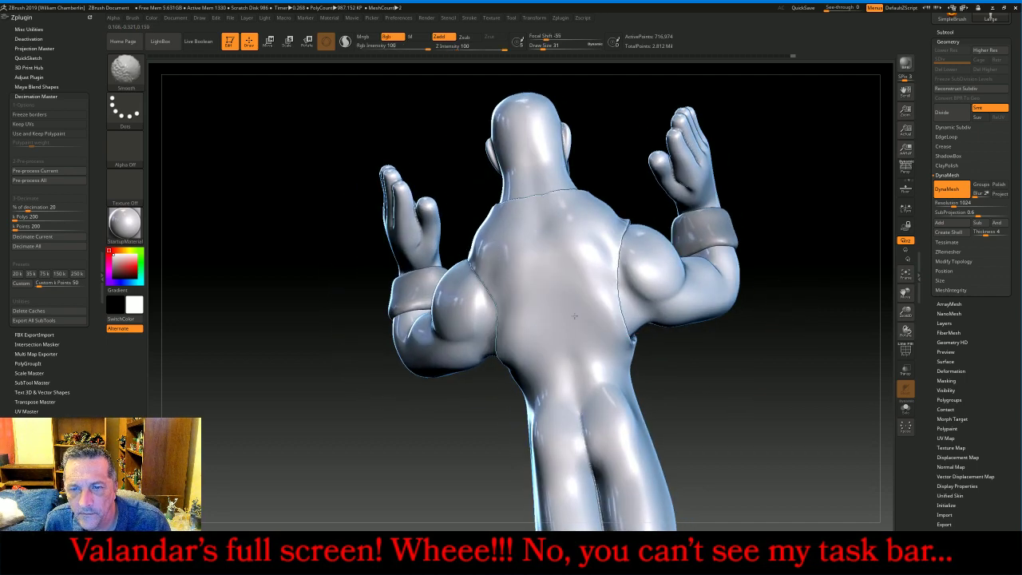
pyautogui.moveTo(826, 391); pyautogui.dragTo(693, 404)
pyautogui.moveTo(858, 383)
pyautogui.mouseDown()
pyautogui.moveTo(728, 393)
pyautogui.moveTo(778, 347)
pyautogui.mouseUp()
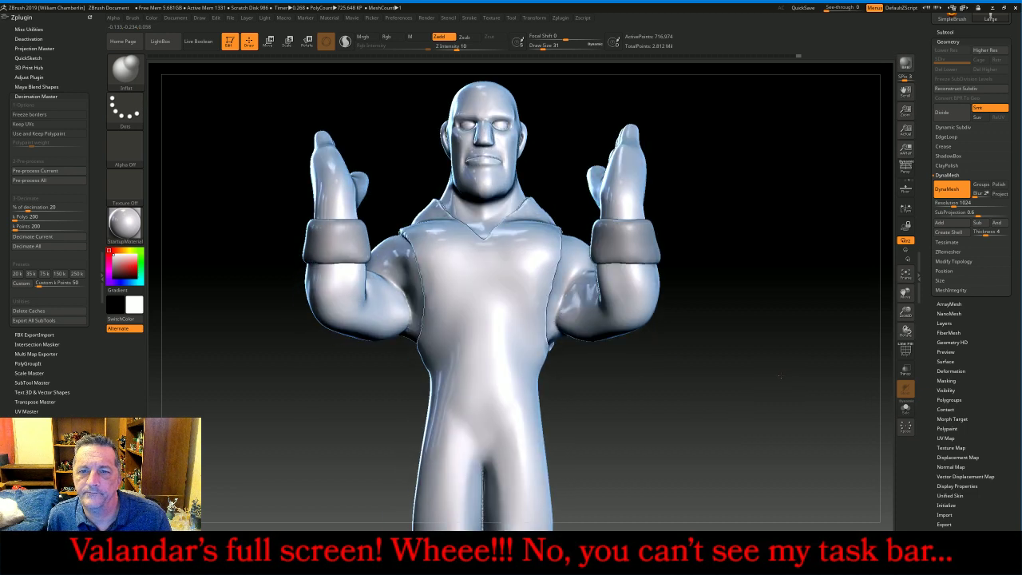
# - Mask a wide horizontal band around the Large figure's waist, consulting the acrobats' costume reference photo before enlarging the mask
pyautogui.press('ctrl')
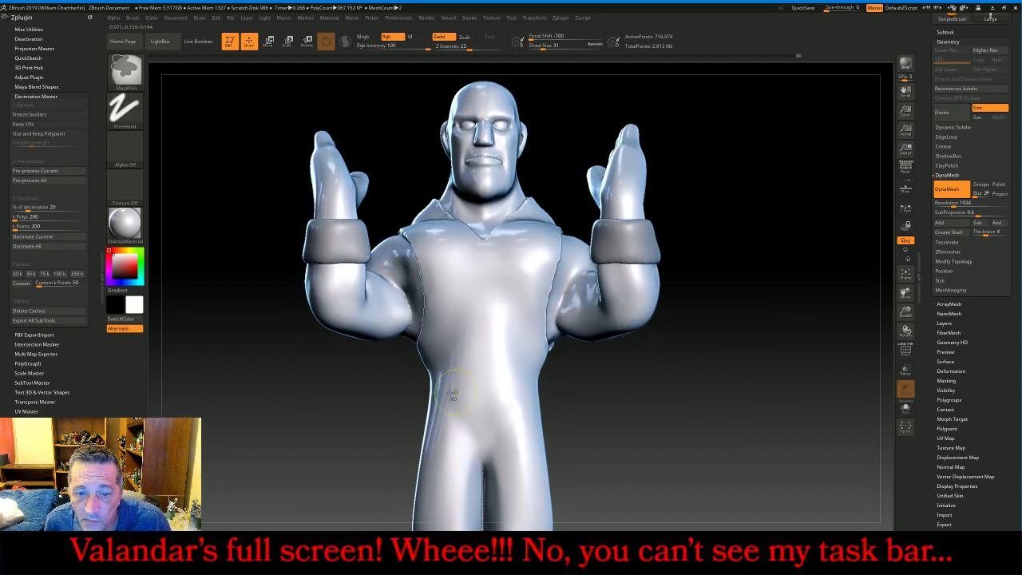
pyautogui.moveTo(418, 396)
pyautogui.keyDown('ctrl'); pyautogui.mouseDown()
pyautogui.moveTo(565, 372)
pyautogui.moveTo(467, 410)
pyautogui.moveTo(417, 417)
pyautogui.moveTo(401, 404)
pyautogui.moveTo(407, 410)
pyautogui.mouseUp(); pyautogui.keyUp('ctrl')
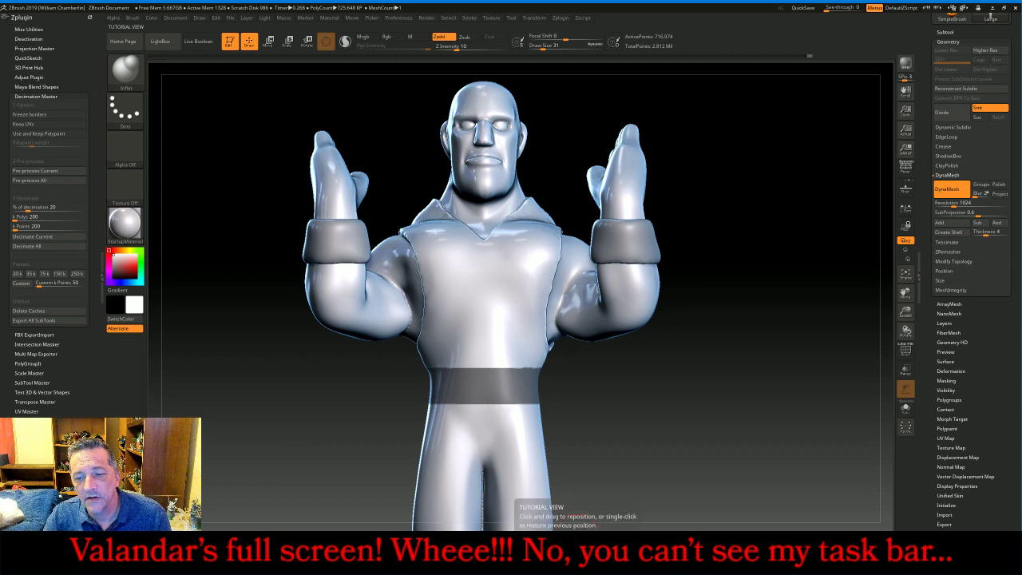
pyautogui.click(527, 561)
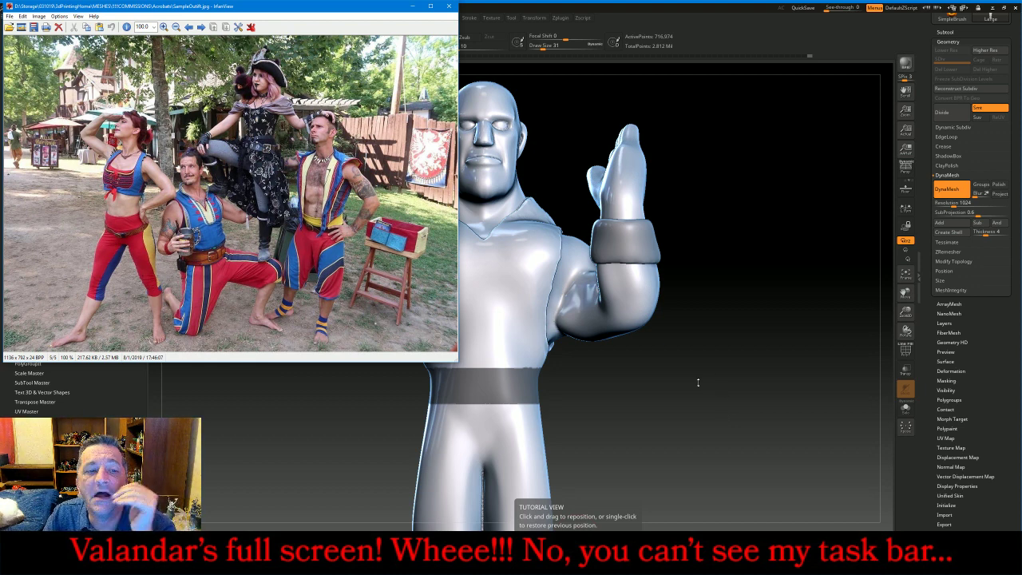
pyautogui.moveTo(697, 382); pyautogui.dragTo(699, 380)
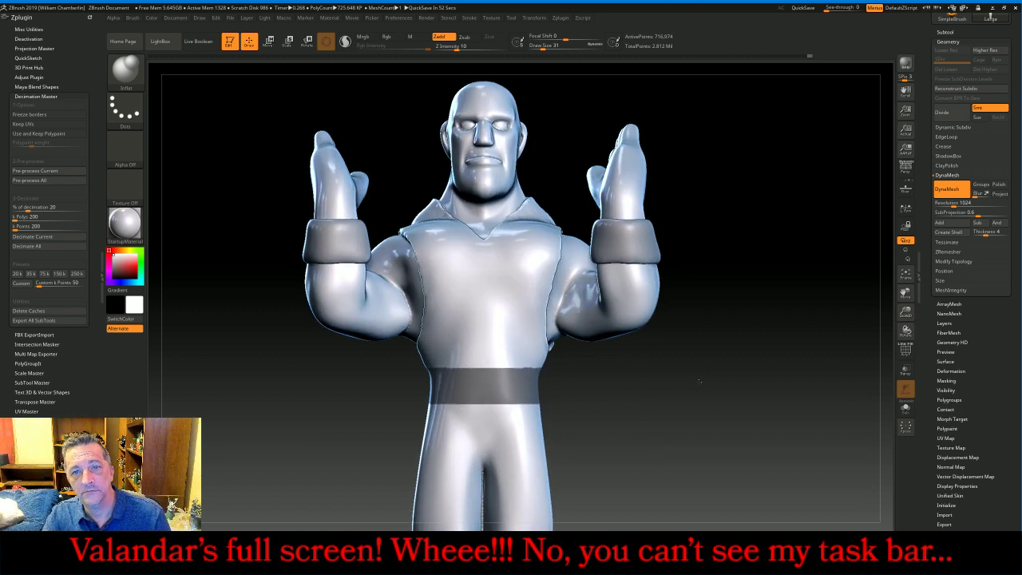
pyautogui.press('ctrl')
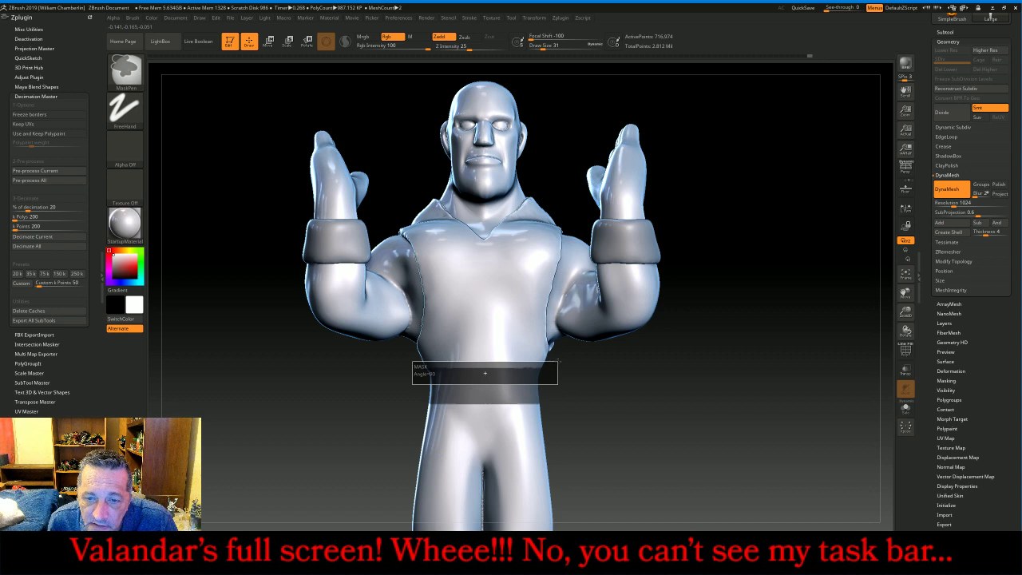
pyautogui.keyDown('ctrl'); pyautogui.moveTo(555, 384); pyautogui.dragTo(405, 410); pyautogui.keyUp('ctrl')
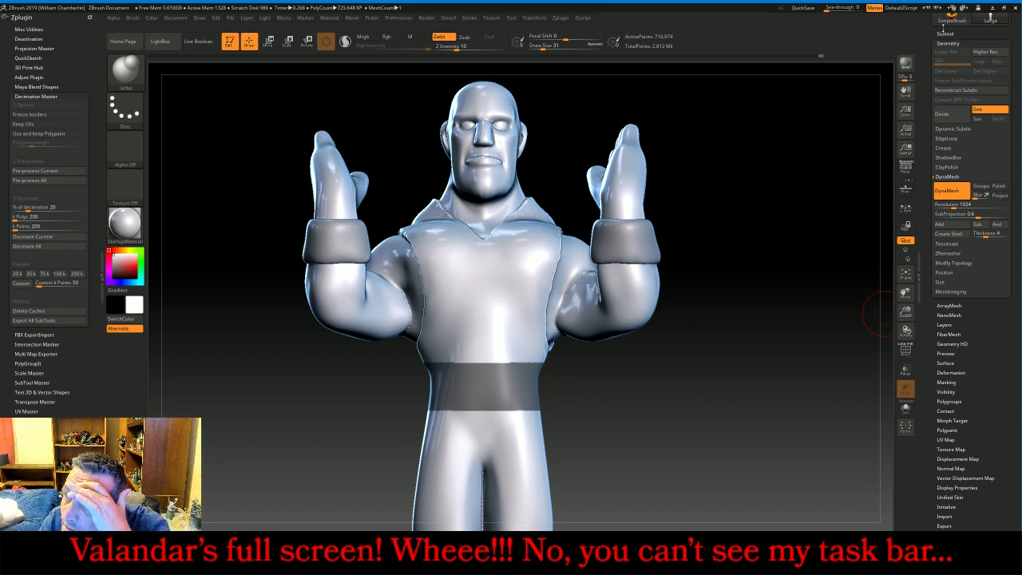
# - Extract the masked waist band at thickness 0.01 as a new subtool and make that sash active
pyautogui.click(954, 34)
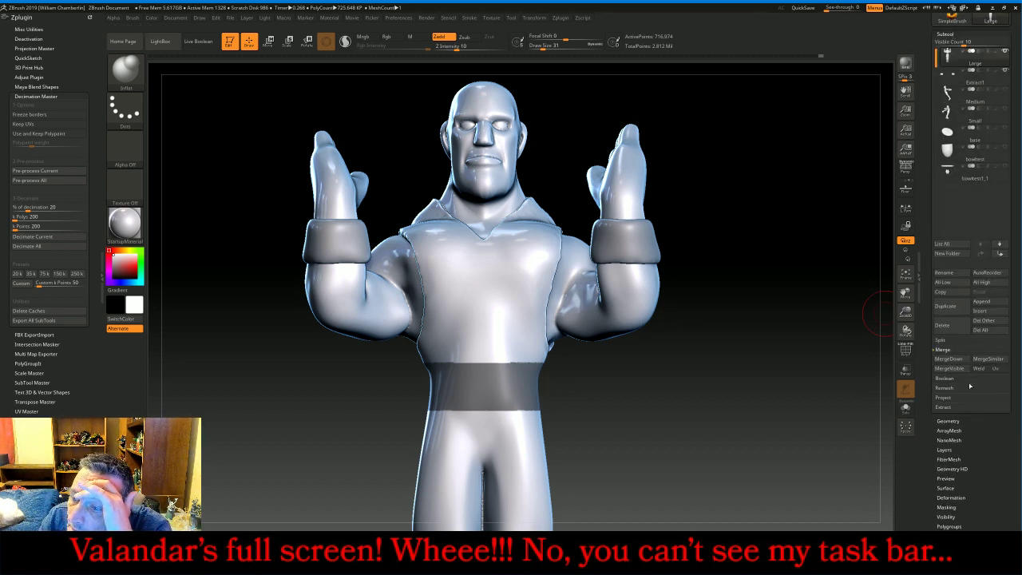
pyautogui.click(943, 407)
pyautogui.click(942, 401)
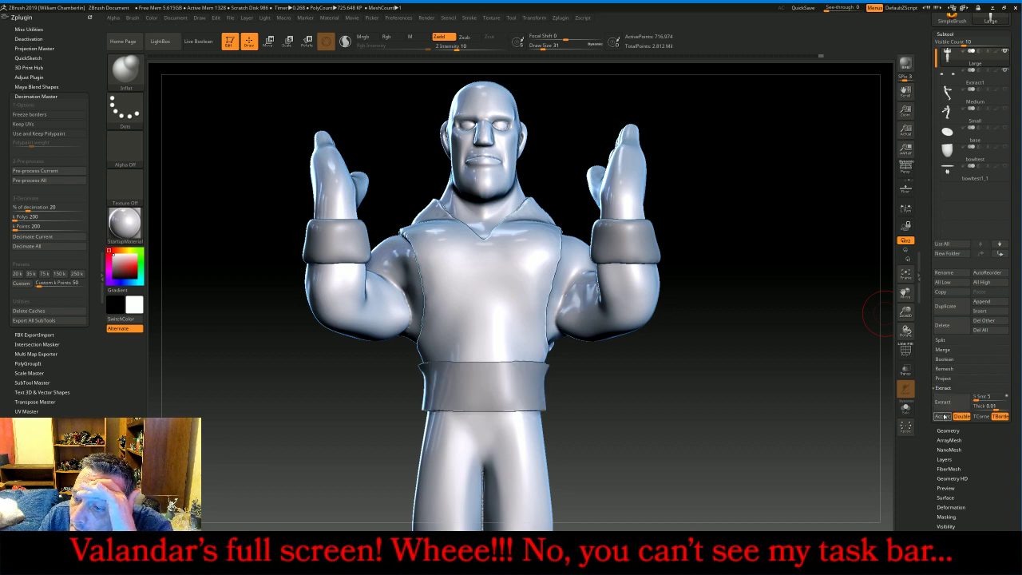
pyautogui.click(943, 416)
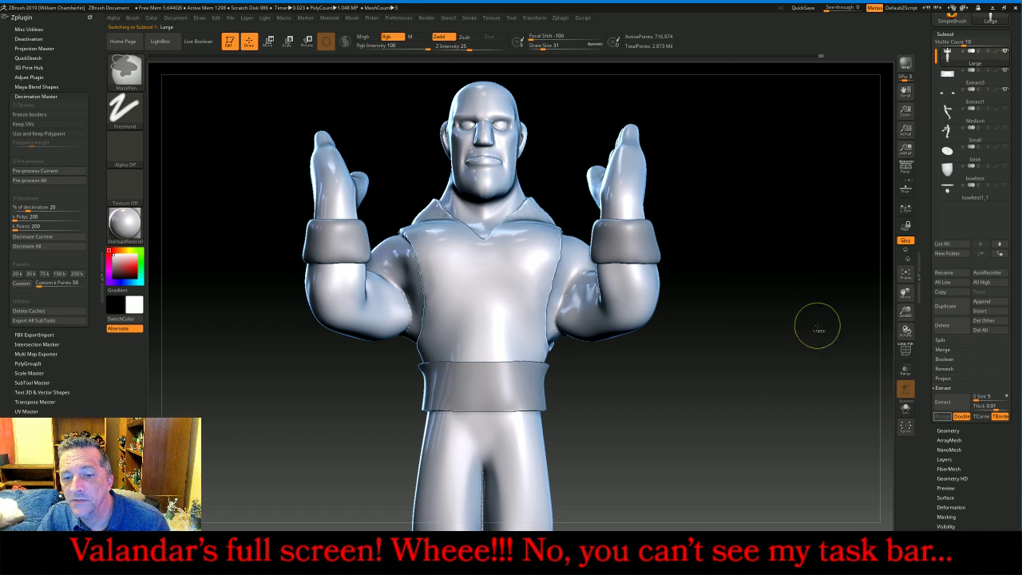
pyautogui.click(959, 77)
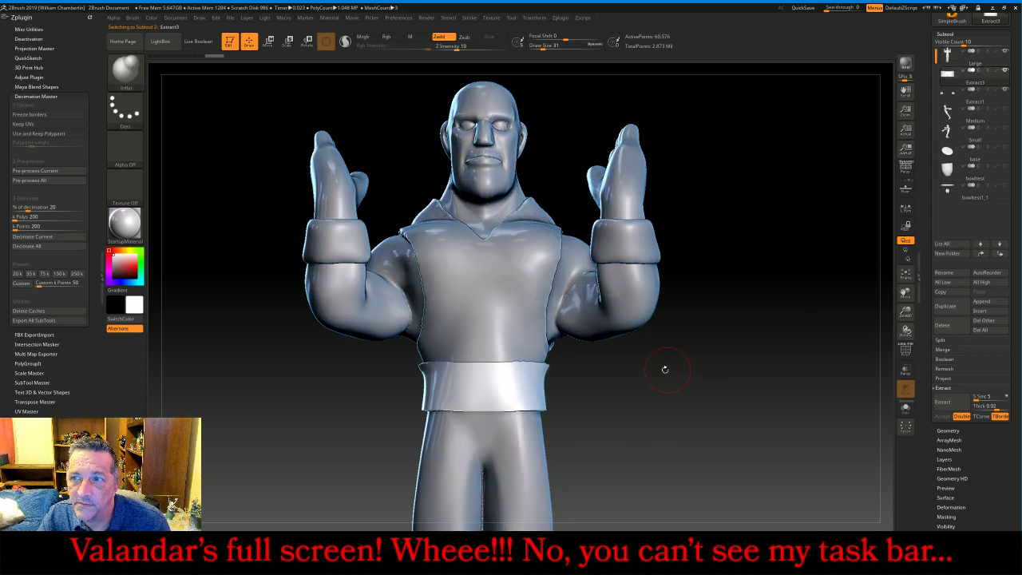
# - Mask a narrower central band on the sash and try extracting it at thickness 0.02
pyautogui.keyDown('ctrl'); pyautogui.moveTo(561, 376); pyautogui.dragTo(381, 398); pyautogui.keyUp('ctrl')
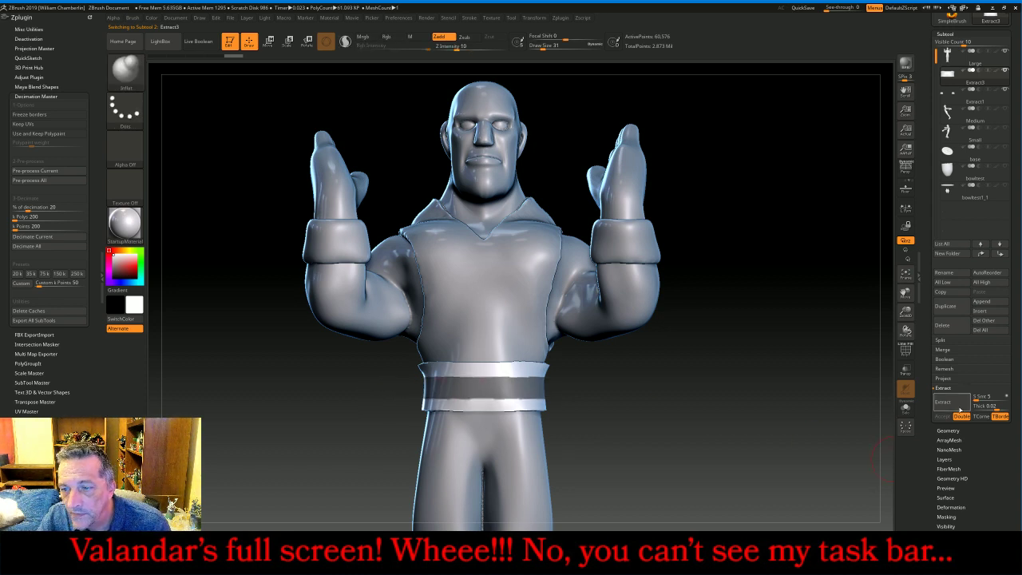
pyautogui.click(961, 407)
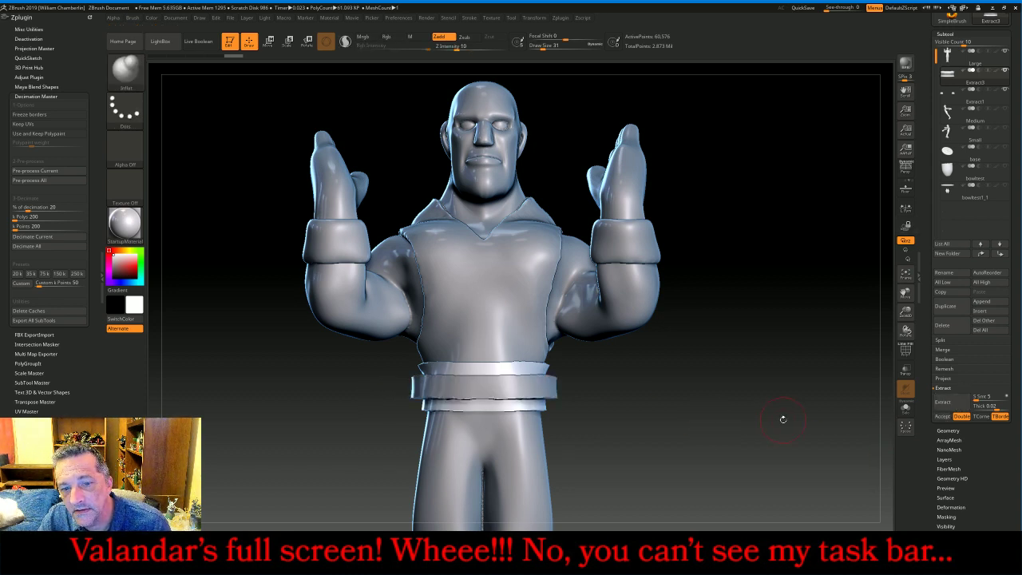
pyautogui.hotkey('ctrl', 'z')
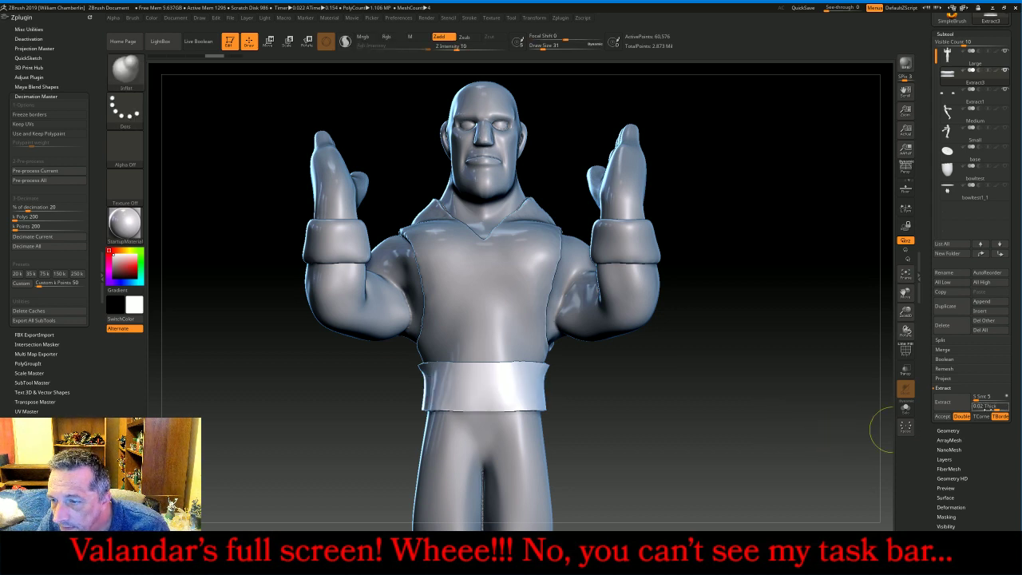
# - Extract a narrow belt from the middle of the sash at thickness 0.01 as a new subtool, and reselect the sash
pyautogui.click(981, 407)
pyautogui.write('.01')
pyautogui.press('Return')
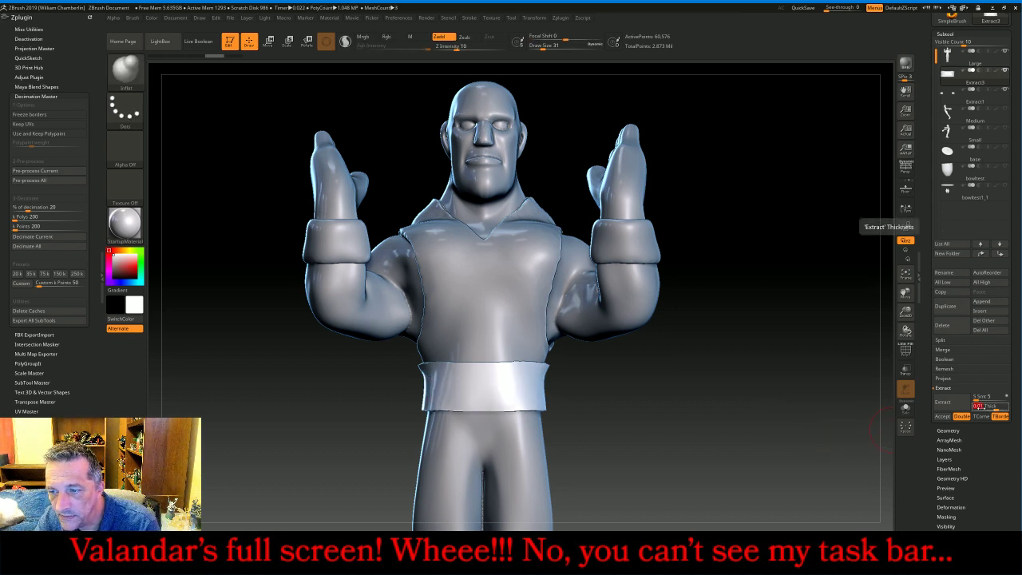
pyautogui.keyDown('ctrl'); pyautogui.moveTo(554, 379); pyautogui.dragTo(348, 396); pyautogui.keyUp('ctrl')
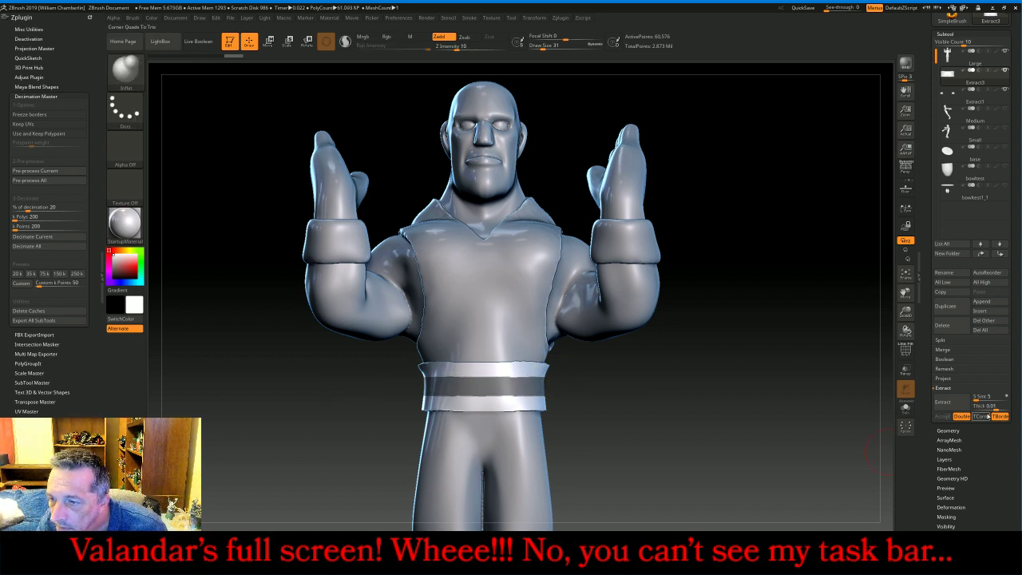
pyautogui.click(957, 404)
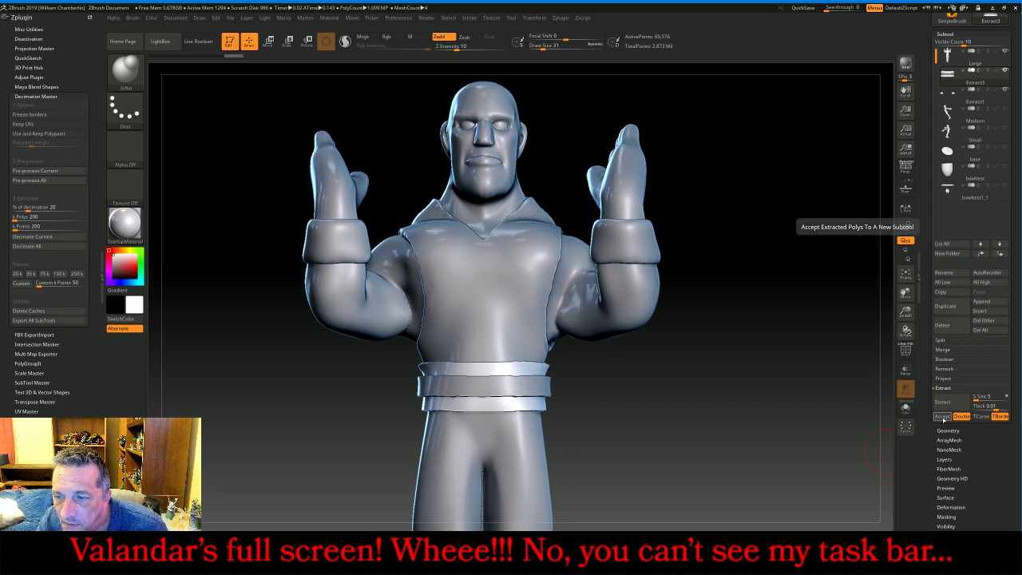
pyautogui.click(942, 416)
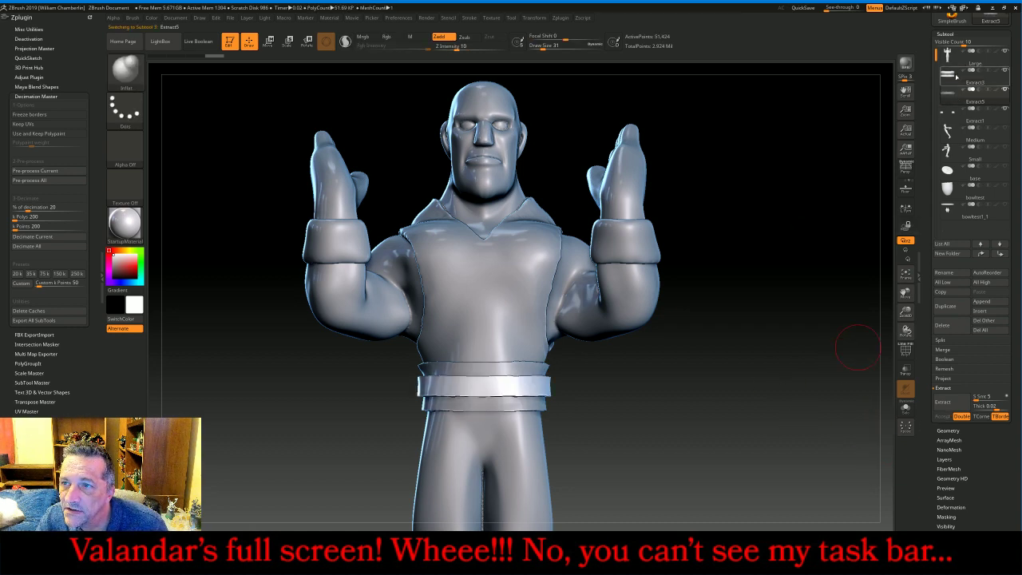
pyautogui.hotkey('alt', 'Up')
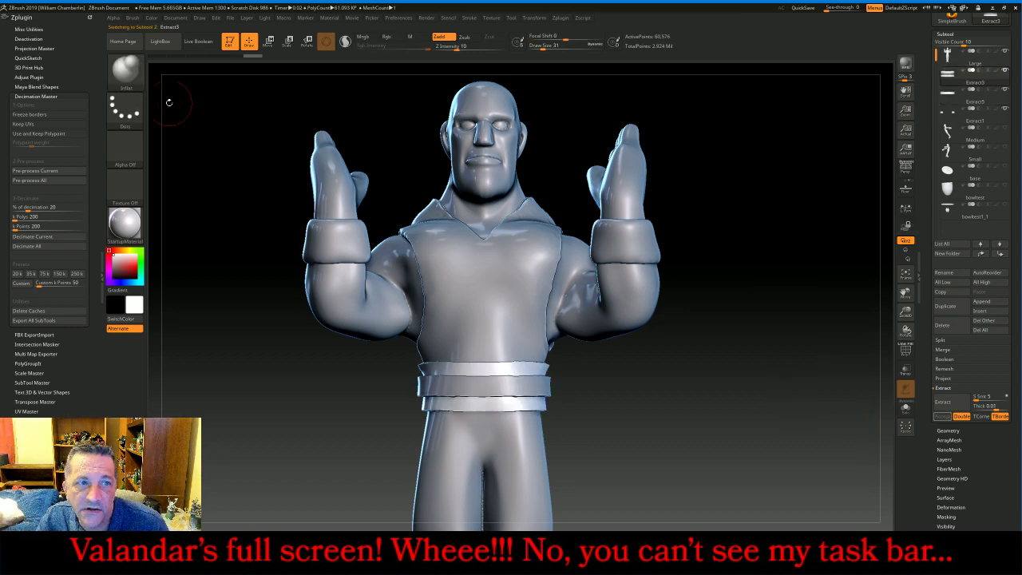
# - Load the InsertGemstone brush with its buckle mesh and make the narrow belt the active subtool
pyautogui.press('b')
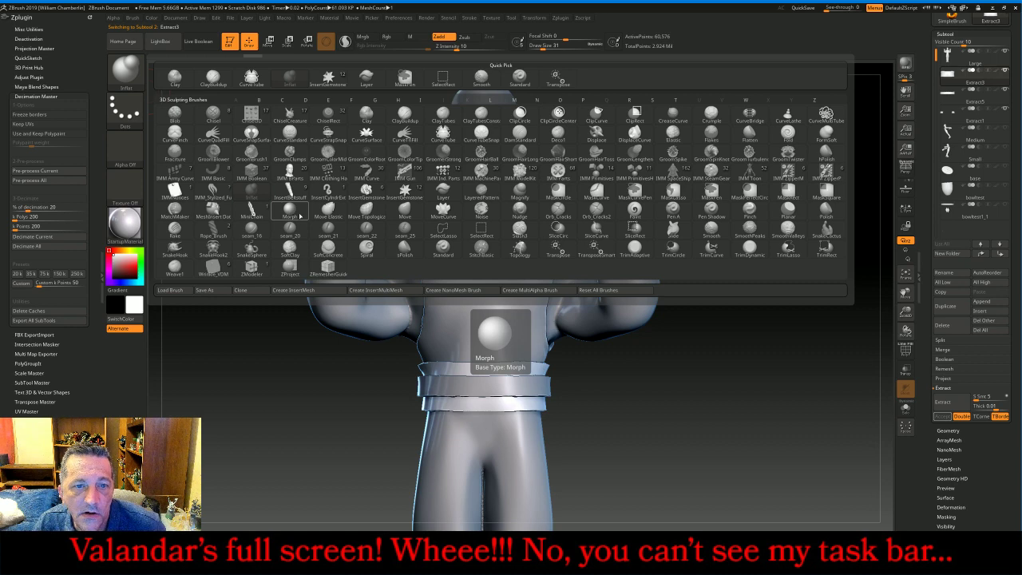
pyautogui.click(300, 193)
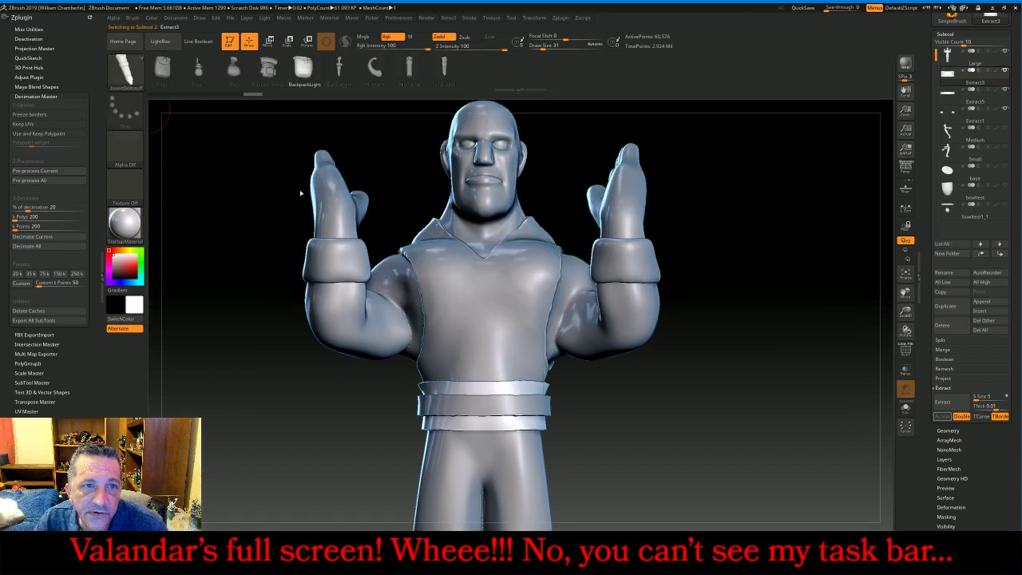
pyautogui.click(133, 72)
pyautogui.click(378, 80)
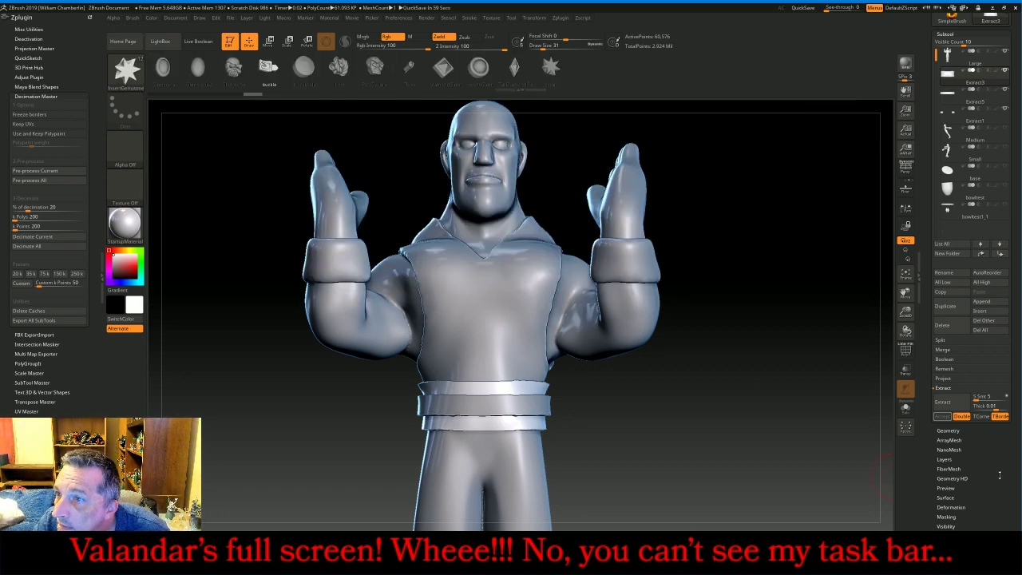
pyautogui.keyDown('alt'); pyautogui.click(486, 405); pyautogui.keyUp('alt')
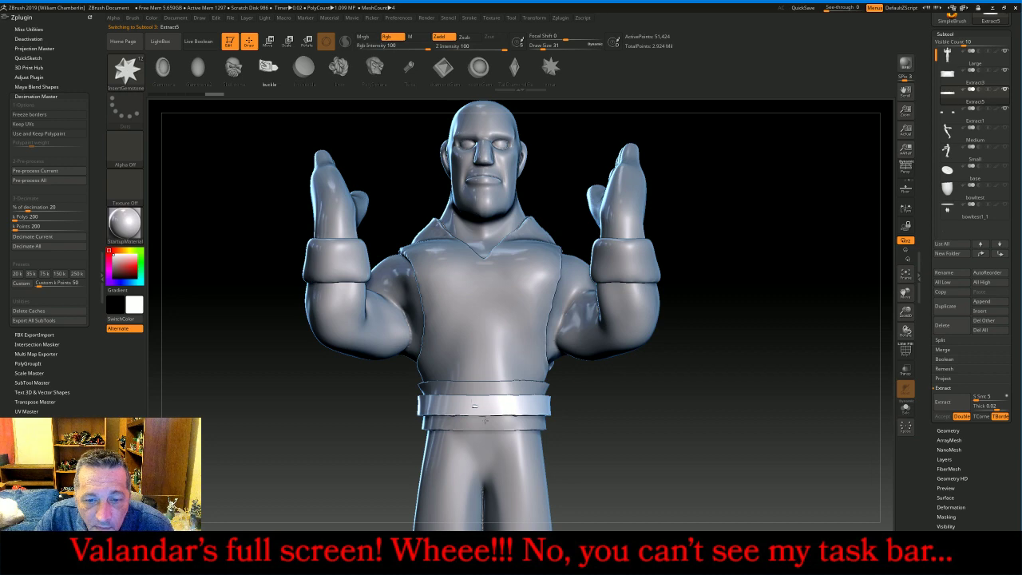
# - Undo a test buckle insertion on the belt and set the insert brush's embed depth to 0
pyautogui.moveTo(485, 421); pyautogui.dragTo(487, 421)
pyautogui.hotkey('ctrl', 'z')
pyautogui.scroll(-5, 80, 383)
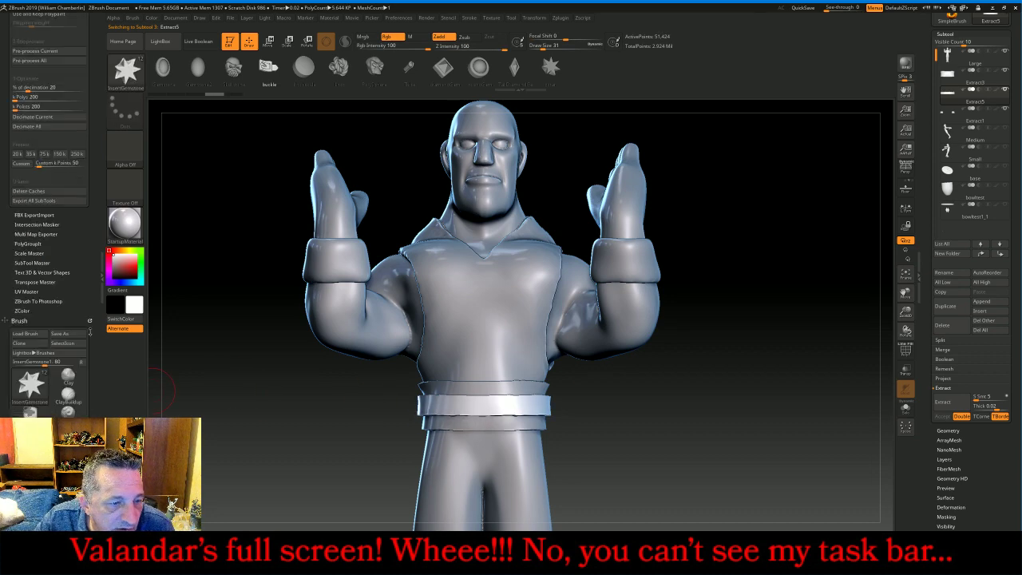
pyautogui.click(21, 254)
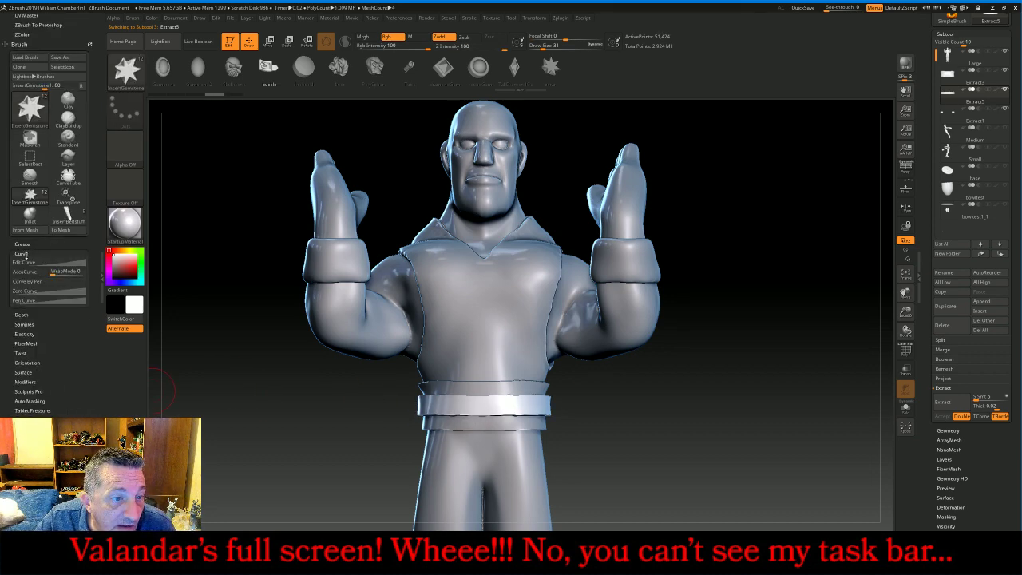
pyautogui.click(21, 254)
pyautogui.click(21, 264)
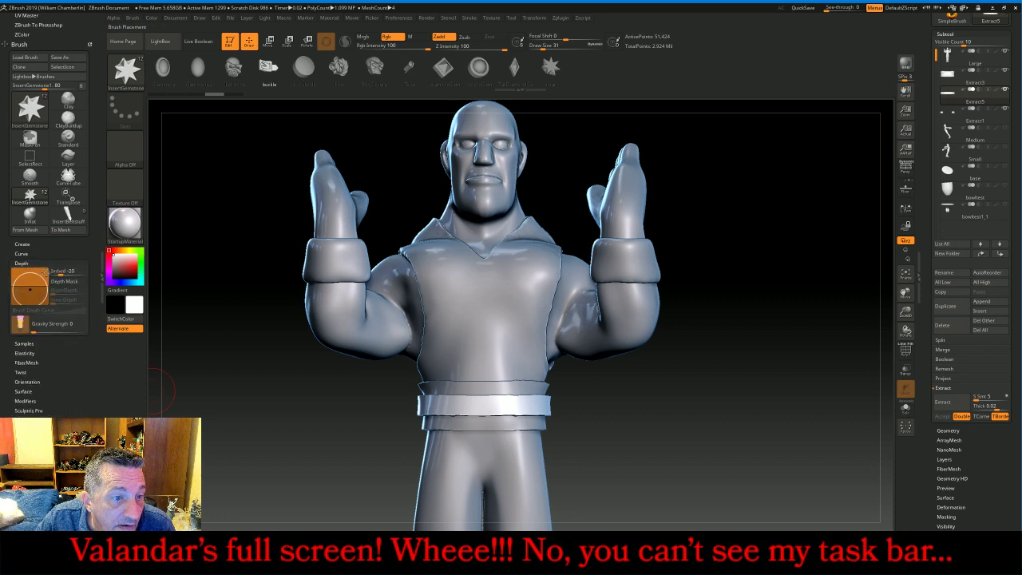
pyautogui.click(67, 272)
pyautogui.write('0')
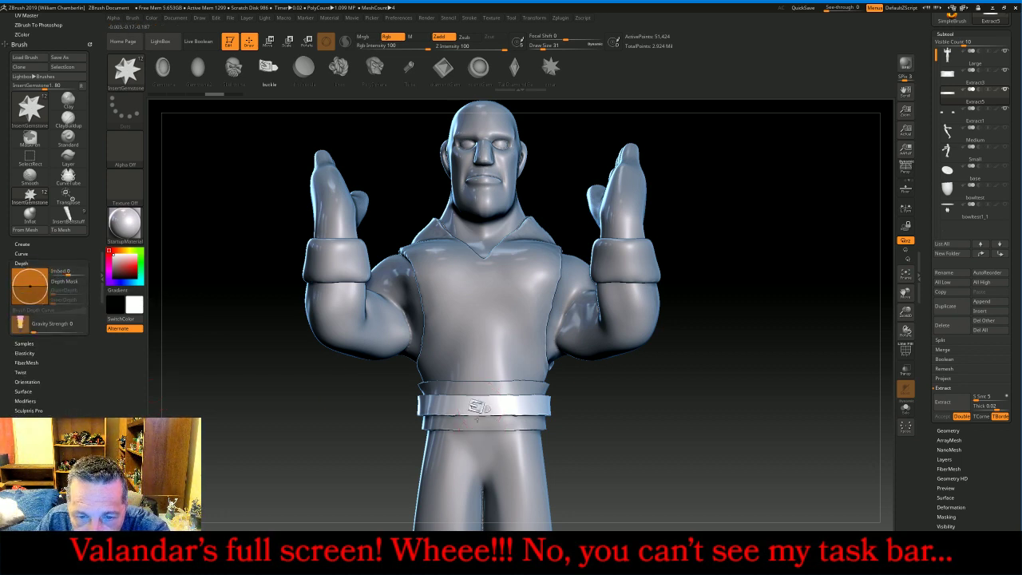
# - Insert the buckle mesh on the front center of the narrow belt and nudge it slightly upward into place
pyautogui.moveTo(477, 419); pyautogui.dragTo(480, 440)
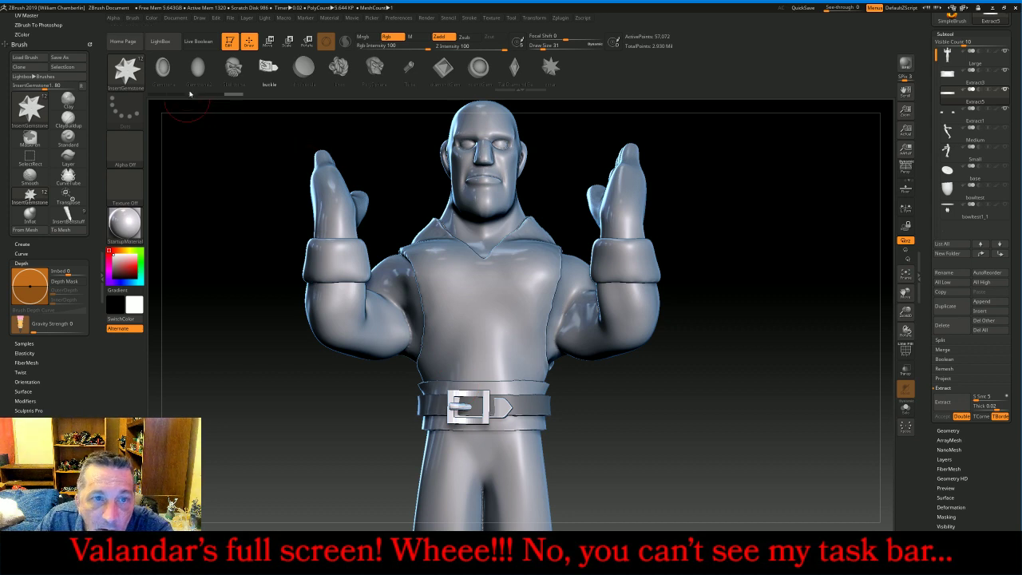
pyautogui.click(268, 40)
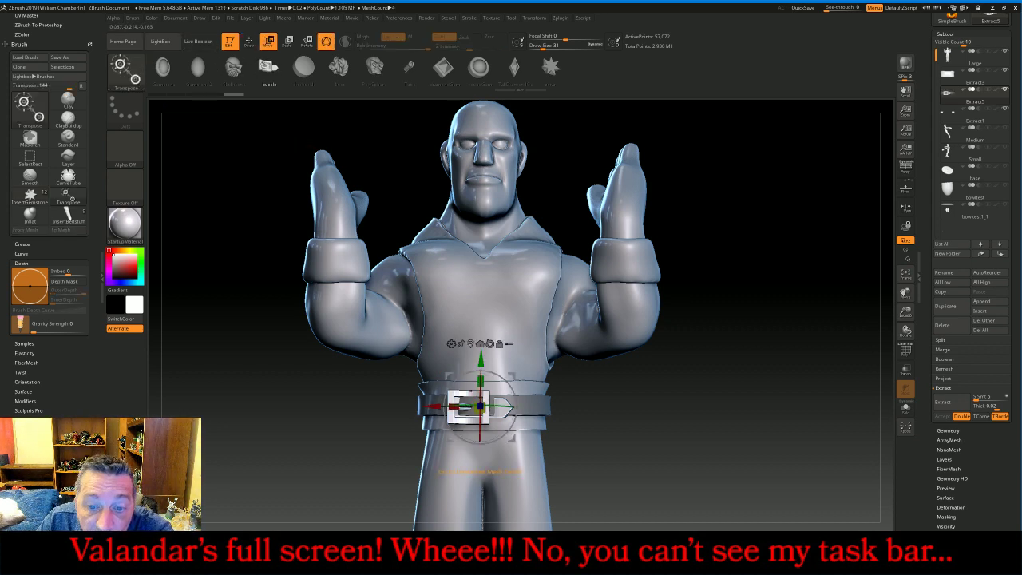
pyautogui.moveTo(481, 359); pyautogui.dragTo(480, 356)
pyautogui.moveTo(697, 459); pyautogui.dragTo(709, 477)
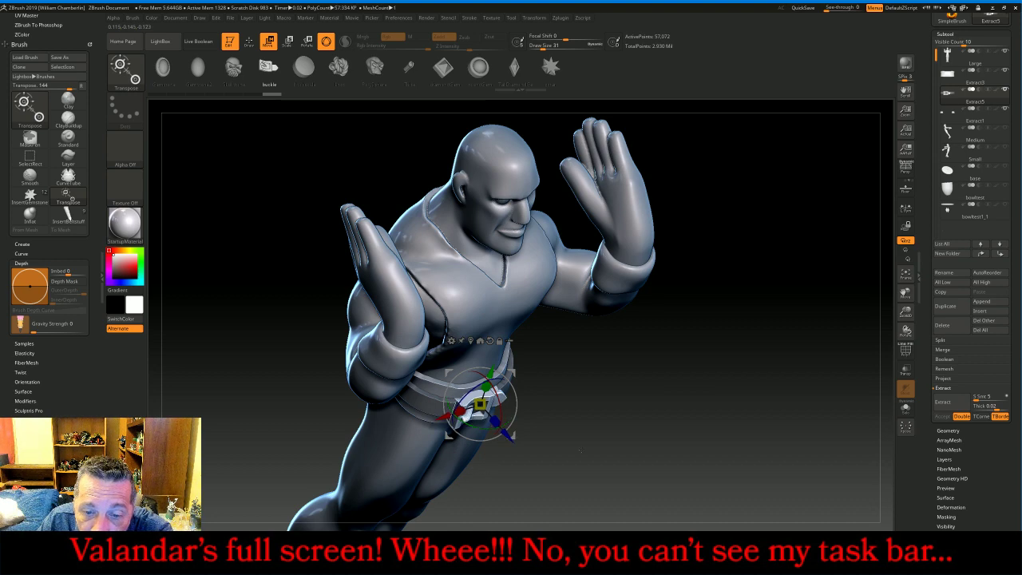
pyautogui.moveTo(696, 427); pyautogui.dragTo(671, 393)
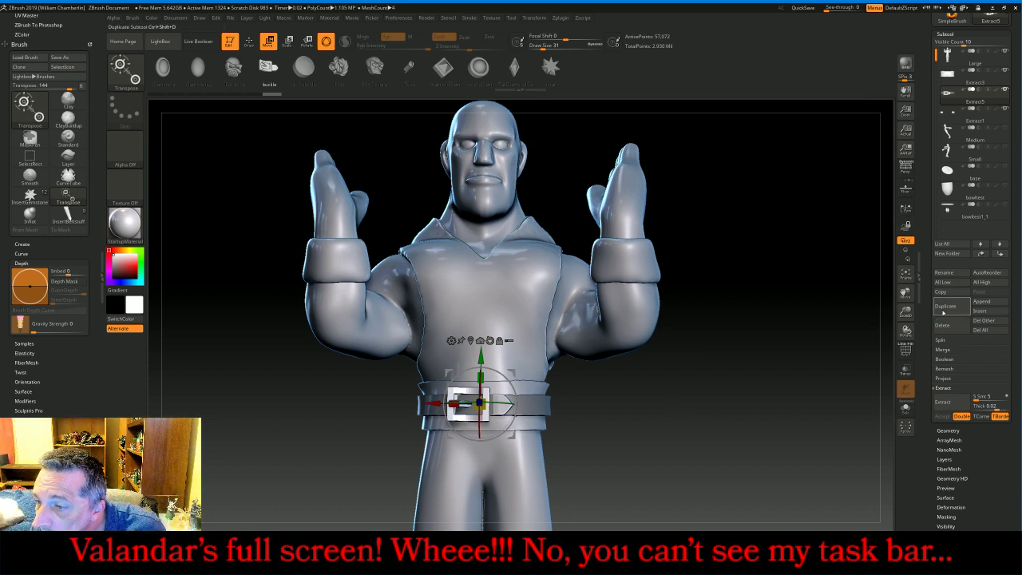
# - Split the unmasked buckle from the belt into its own subtool and return to draw mode
pyautogui.click(952, 341)
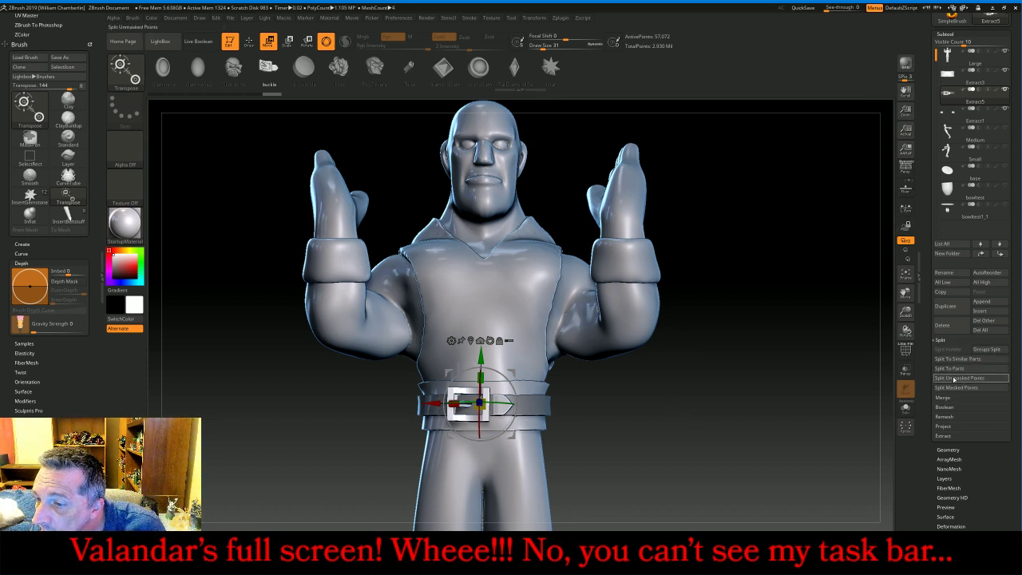
pyautogui.click(953, 378)
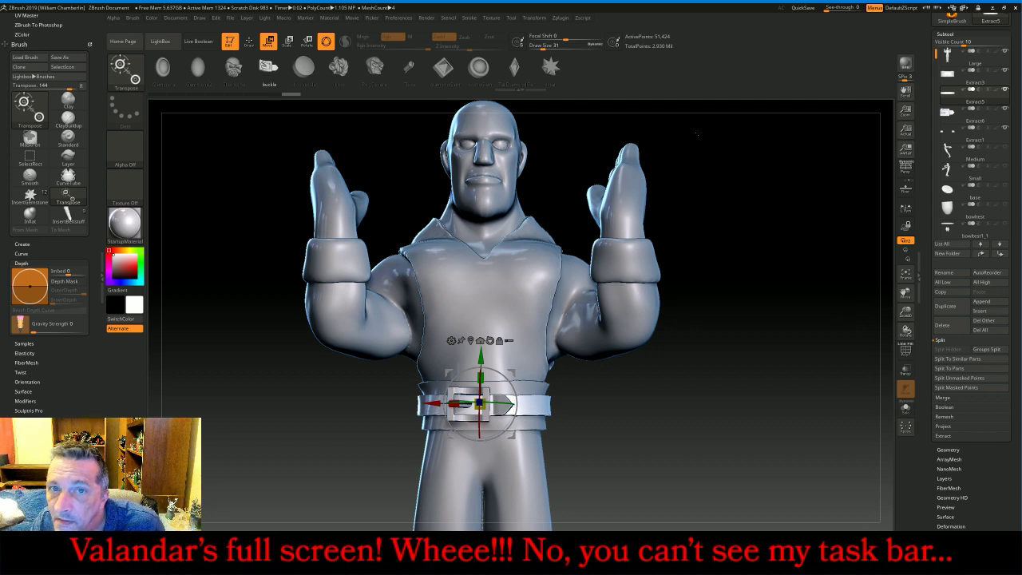
pyautogui.click(249, 42)
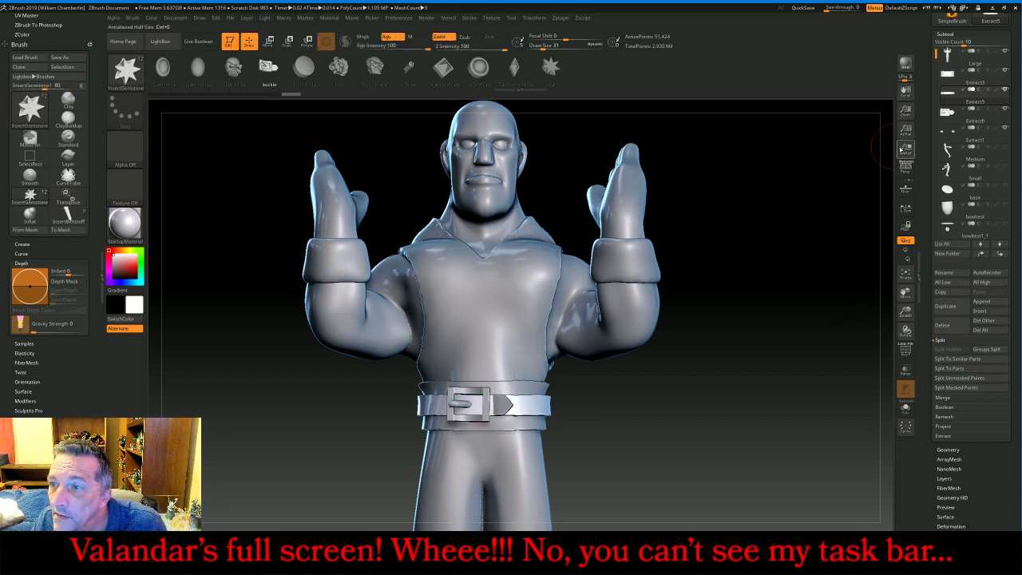
# - Subdivide the buckle subtool twice and delete its lower subdivision levels
pyautogui.click(970, 116)
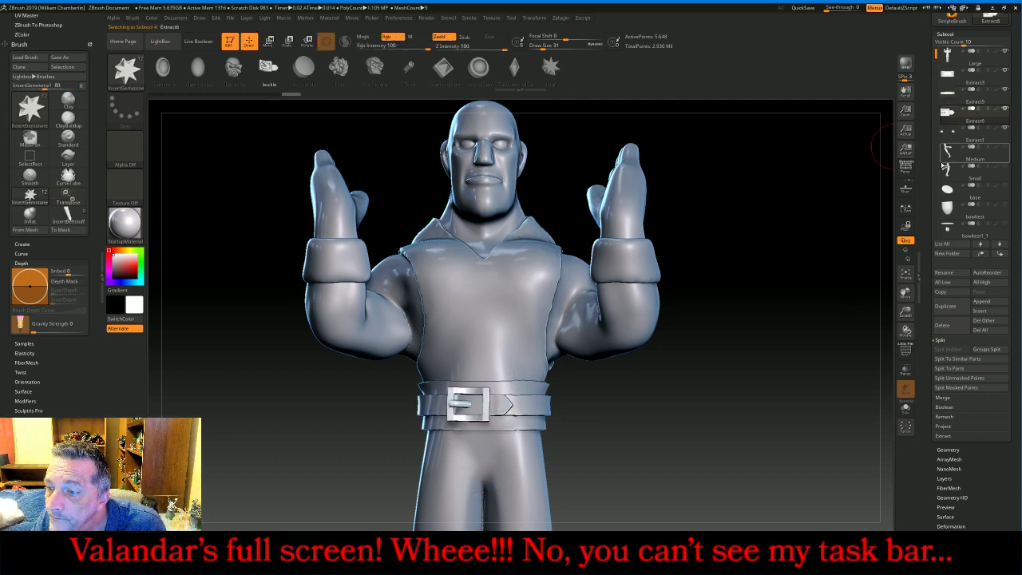
pyautogui.click(948, 450)
pyautogui.click(943, 114)
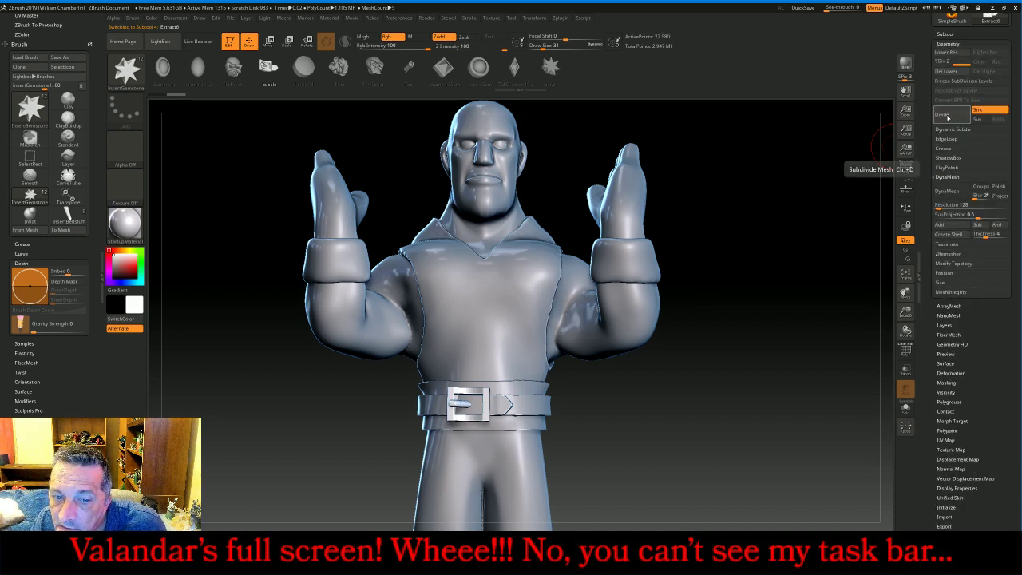
pyautogui.click(942, 114)
pyautogui.click(949, 73)
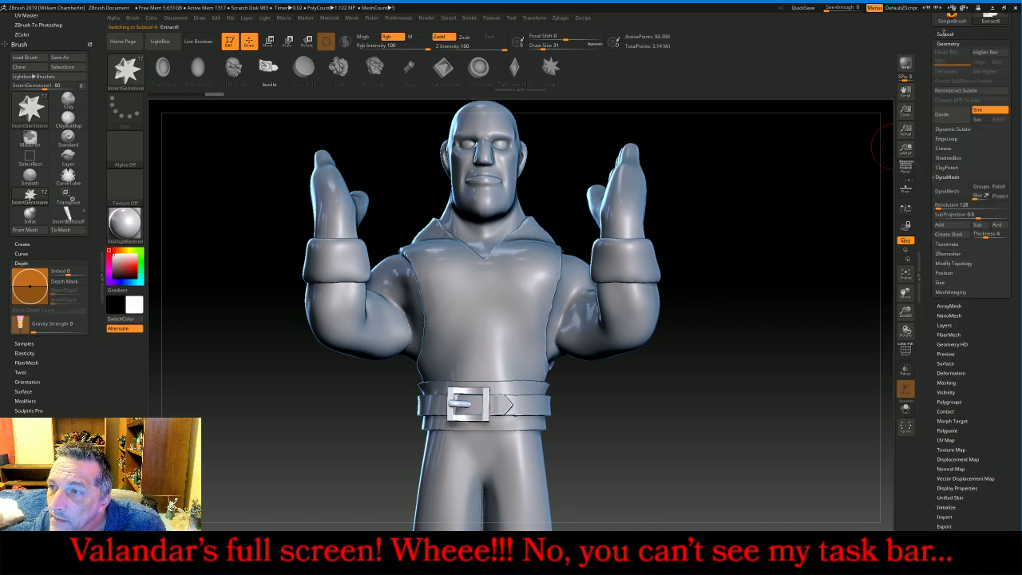
# - Select the sash subtool and merge it down with the narrow belt and the buckle
pyautogui.click(945, 34)
pyautogui.click(949, 74)
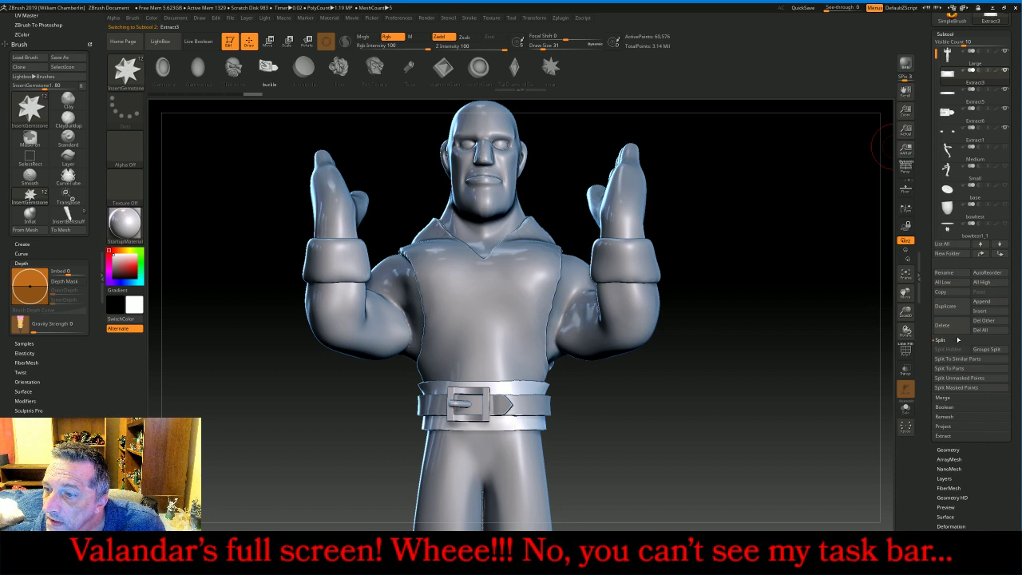
pyautogui.click(943, 397)
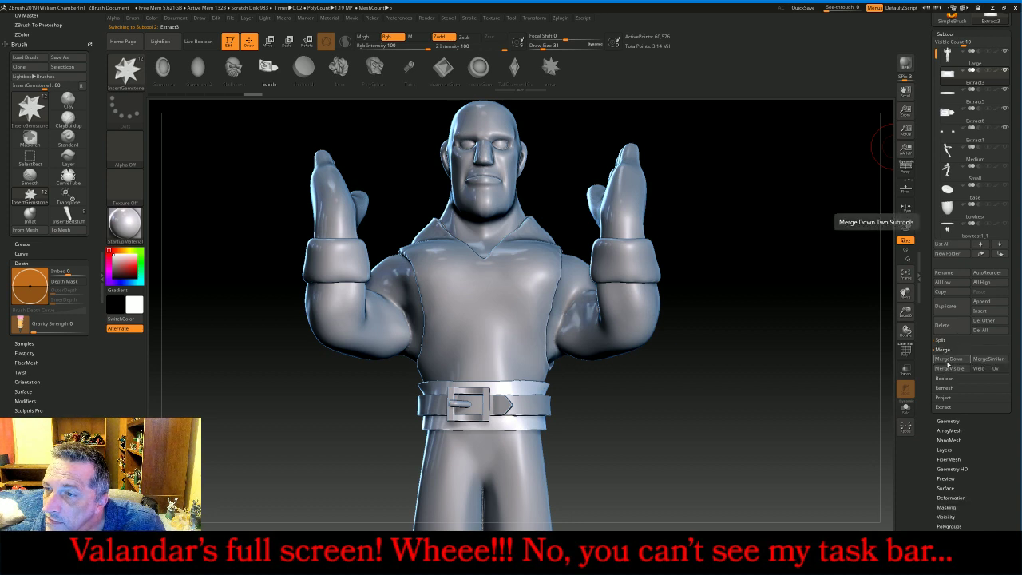
pyautogui.click(949, 359)
pyautogui.click(948, 359)
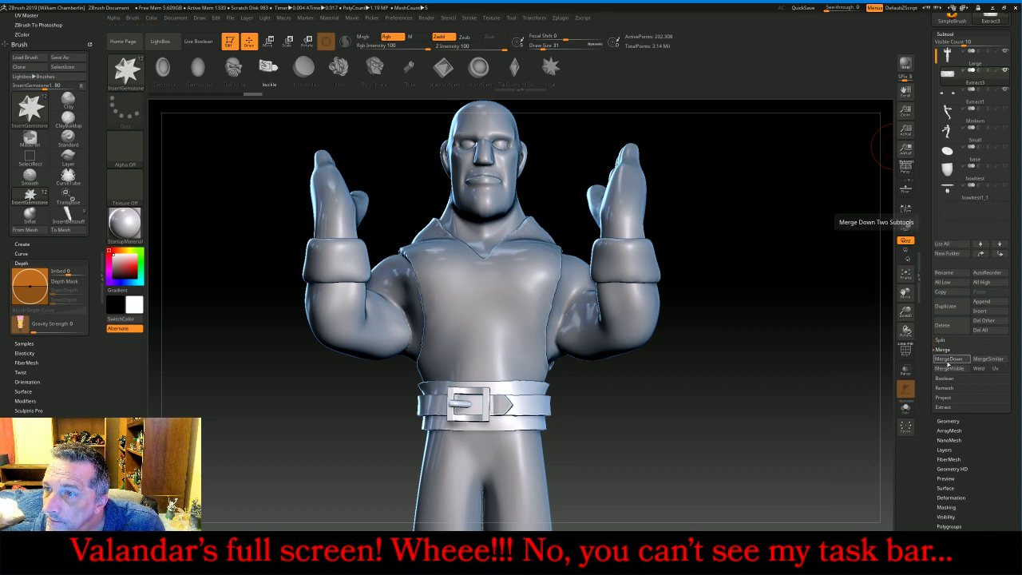
# - DynaMesh the merged sash, belt and buckle at resolution 1024
pyautogui.click(947, 420)
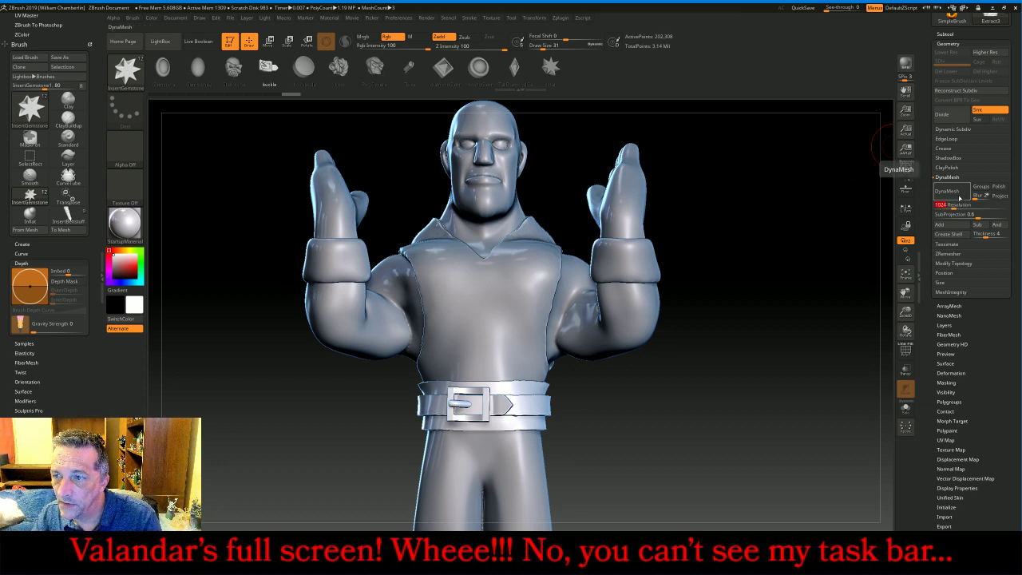
pyautogui.click(957, 192)
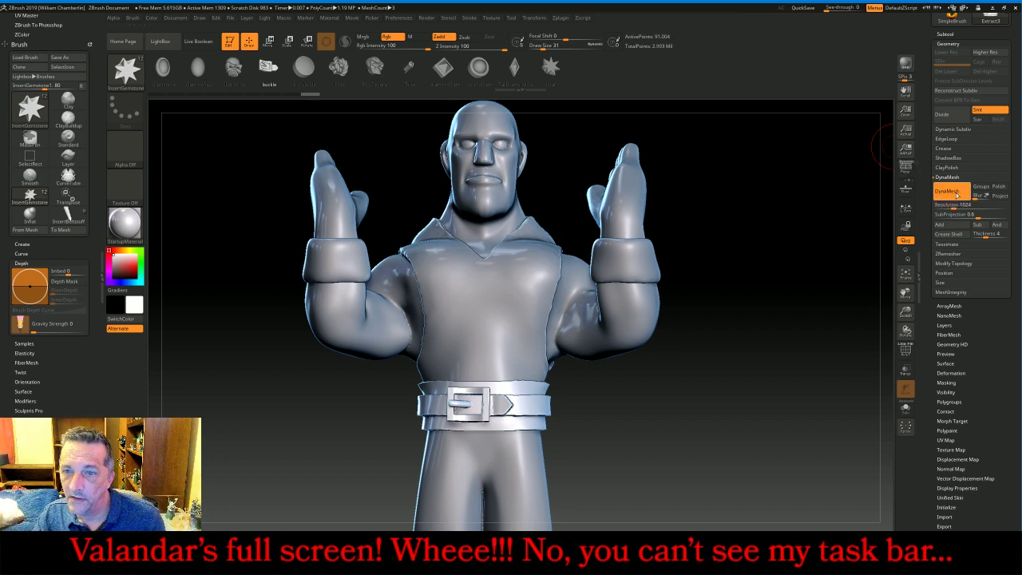
pyautogui.moveTo(810, 244)
pyautogui.mouseDown()
pyautogui.moveTo(846, 249)
pyautogui.moveTo(810, 249)
pyautogui.mouseUp()
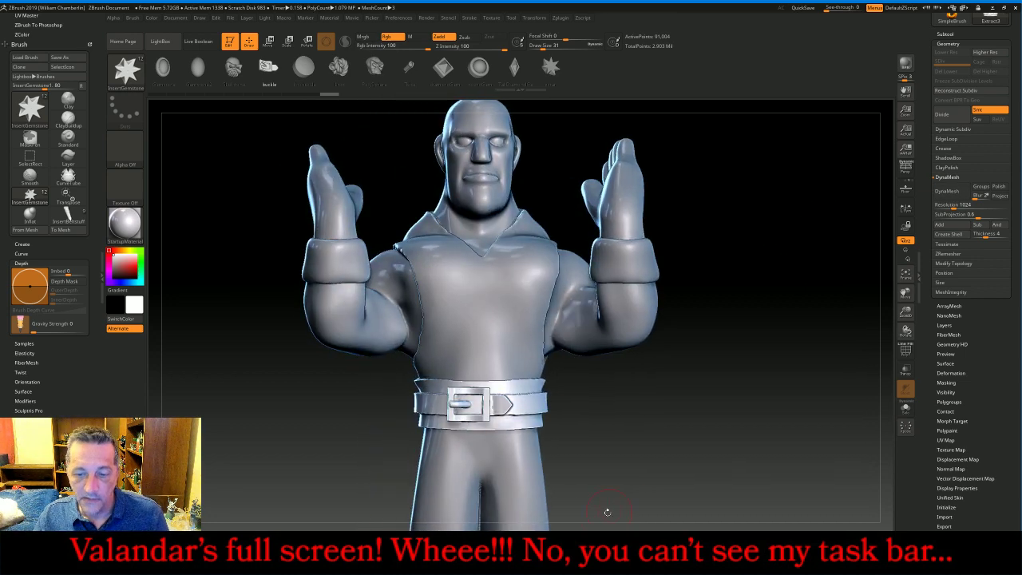
# - Check the costume reference photo and compare it with the figure's belt and upper body
pyautogui.click(613, 551)
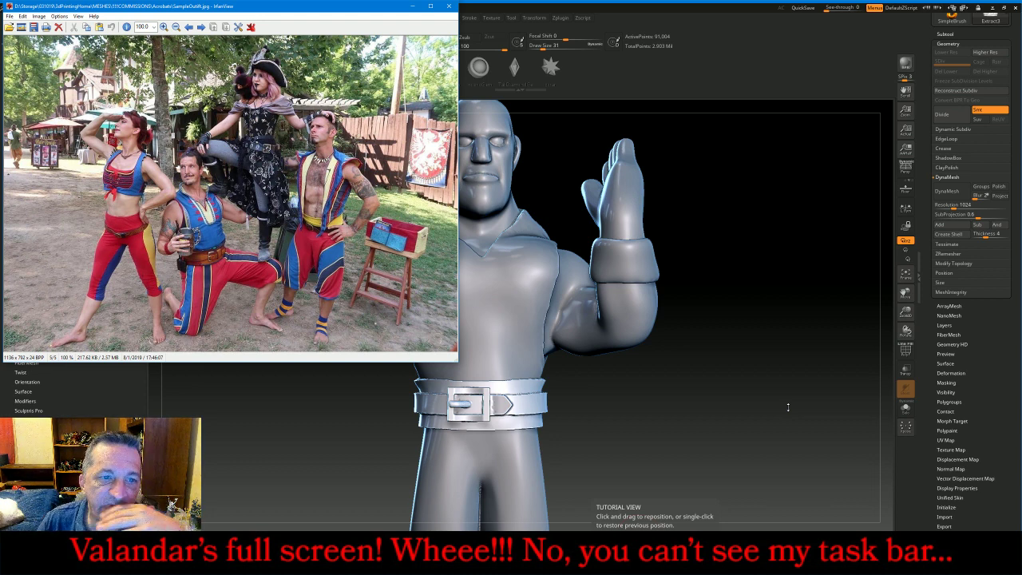
pyautogui.moveTo(789, 313); pyautogui.dragTo(794, 313)
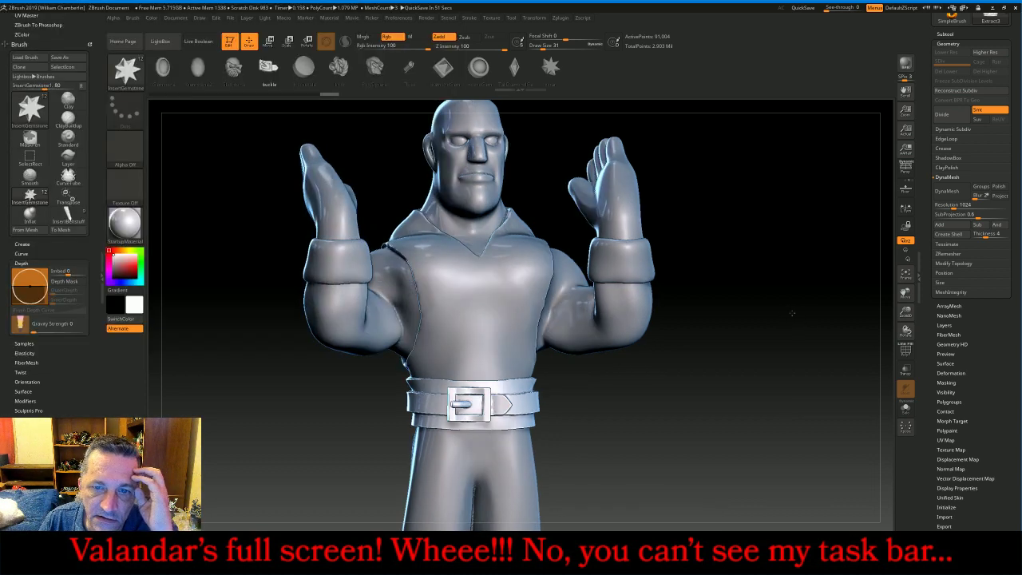
pyautogui.moveTo(905, 312); pyautogui.dragTo(898, 343)
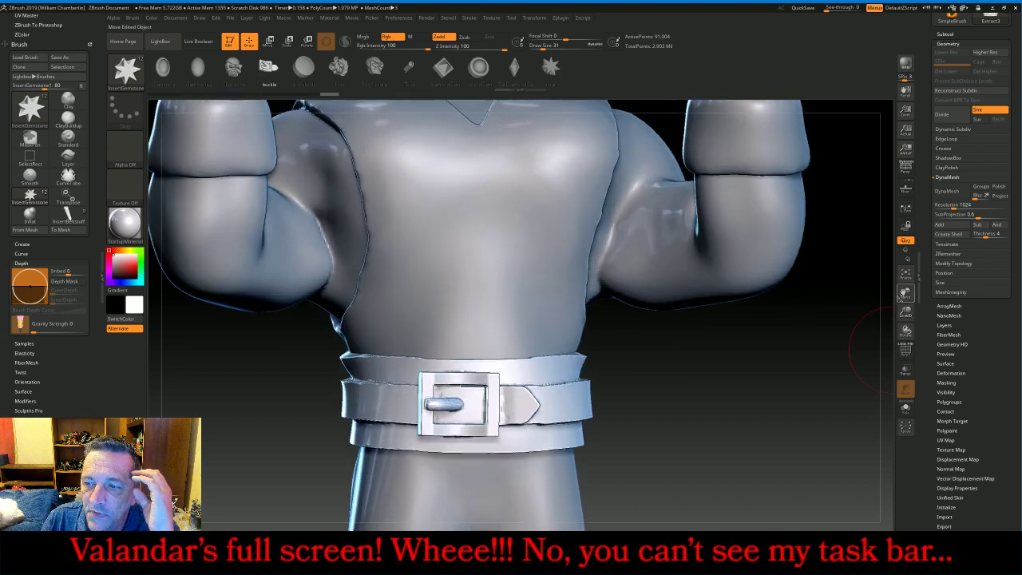
# - On the Large figure subtool, mask strips on the chest just below both front collar edges with draw size 10
pyautogui.moveTo(904, 293); pyautogui.dragTo(913, 551)
pyautogui.press('[')
pyautogui.press('[')
pyautogui.press('[')
pyautogui.press('[')
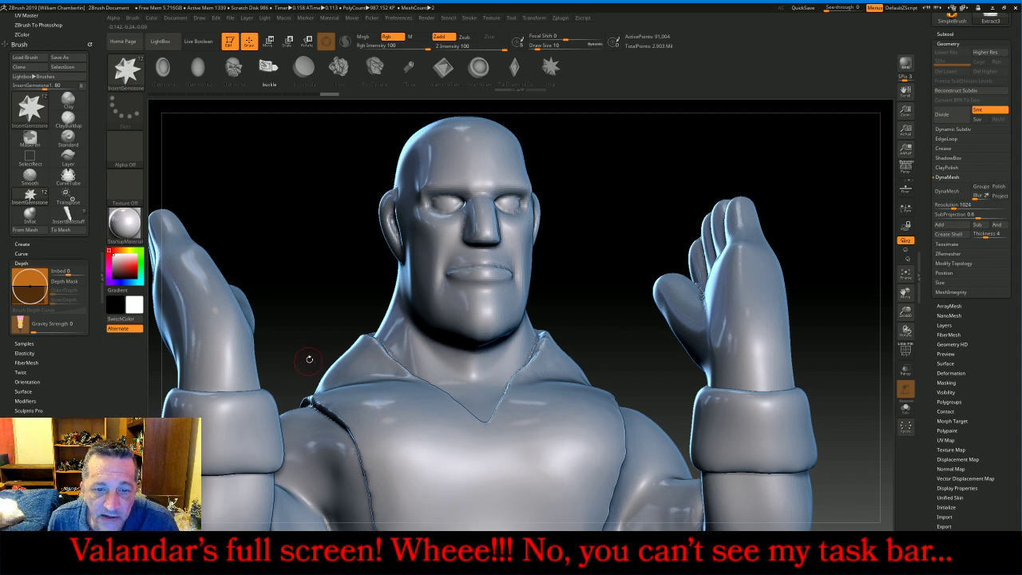
pyautogui.press('ctrl')
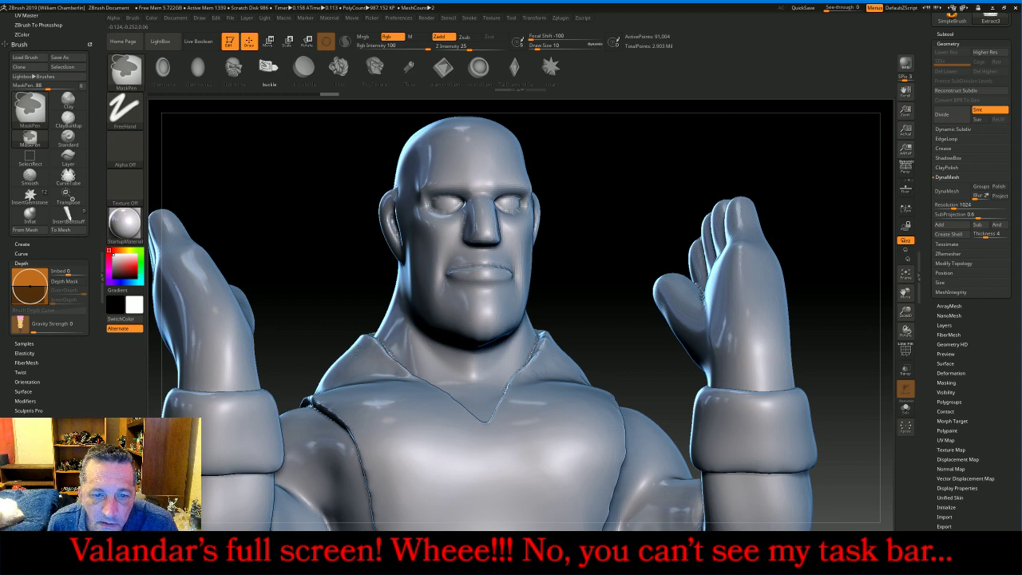
pyautogui.click(944, 35)
pyautogui.click(948, 54)
pyautogui.press('ctrl')
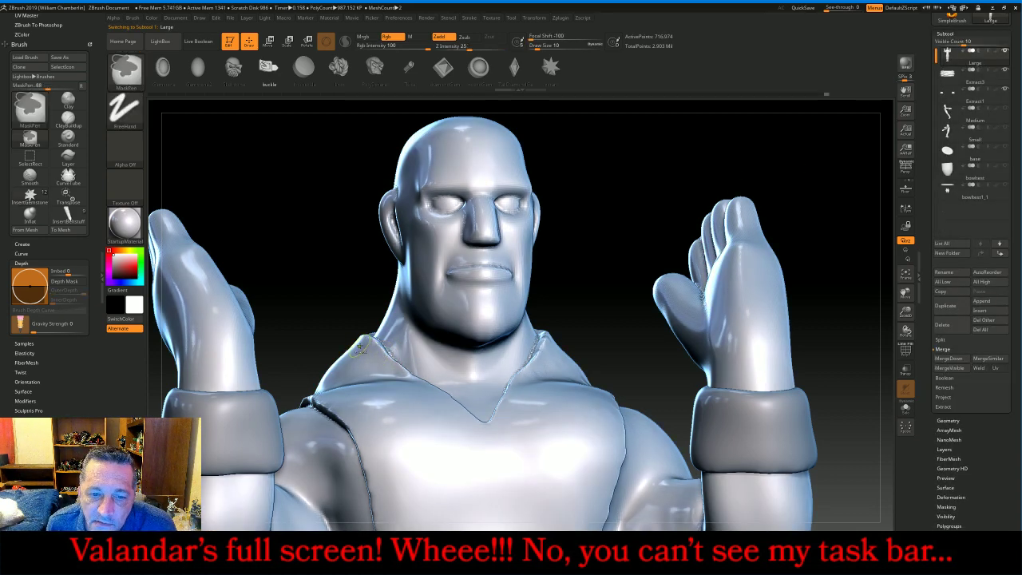
pyautogui.keyDown('ctrl'); pyautogui.moveTo(356, 346); pyautogui.dragTo(382, 359); pyautogui.keyUp('ctrl')
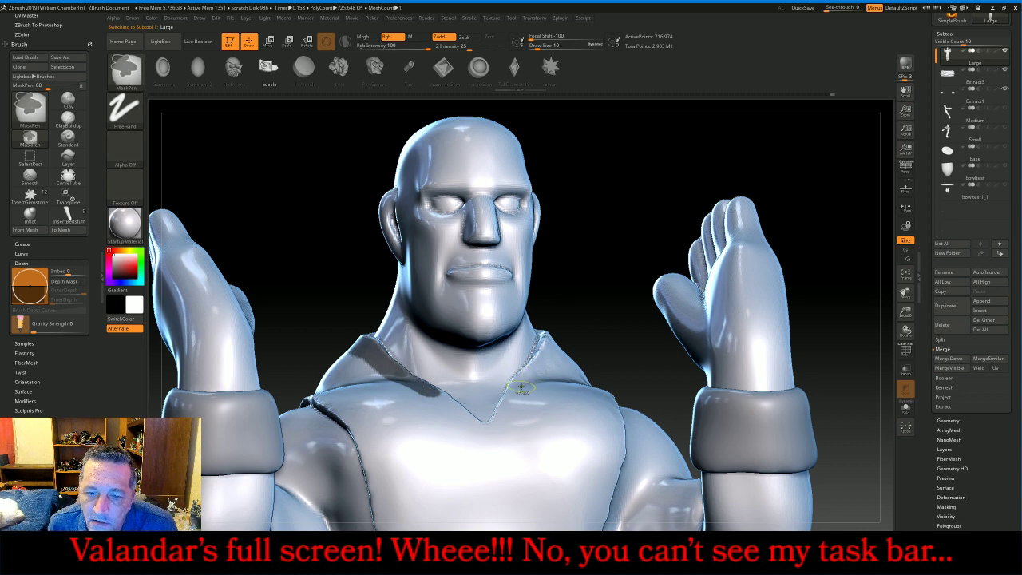
pyautogui.keyDown('ctrl'); pyautogui.moveTo(520, 388); pyautogui.dragTo(557, 339); pyautogui.keyUp('ctrl')
# - Try masking a band on the vest around the back of the collar, and undo that stroke
pyautogui.moveTo(595, 289)
pyautogui.mouseDown()
pyautogui.moveTo(575, 355)
pyautogui.moveTo(593, 311)
pyautogui.mouseUp()
pyautogui.moveTo(730, 149)
pyautogui.mouseDown()
pyautogui.moveTo(594, 205)
pyautogui.moveTo(680, 185)
pyautogui.mouseUp()
pyautogui.moveTo(462, 231)
pyautogui.keyDown('ctrl'); pyautogui.mouseDown()
pyautogui.moveTo(460, 241)
pyautogui.moveTo(499, 210)
pyautogui.moveTo(546, 209)
pyautogui.moveTo(599, 244)
pyautogui.mouseUp(); pyautogui.keyUp('ctrl')
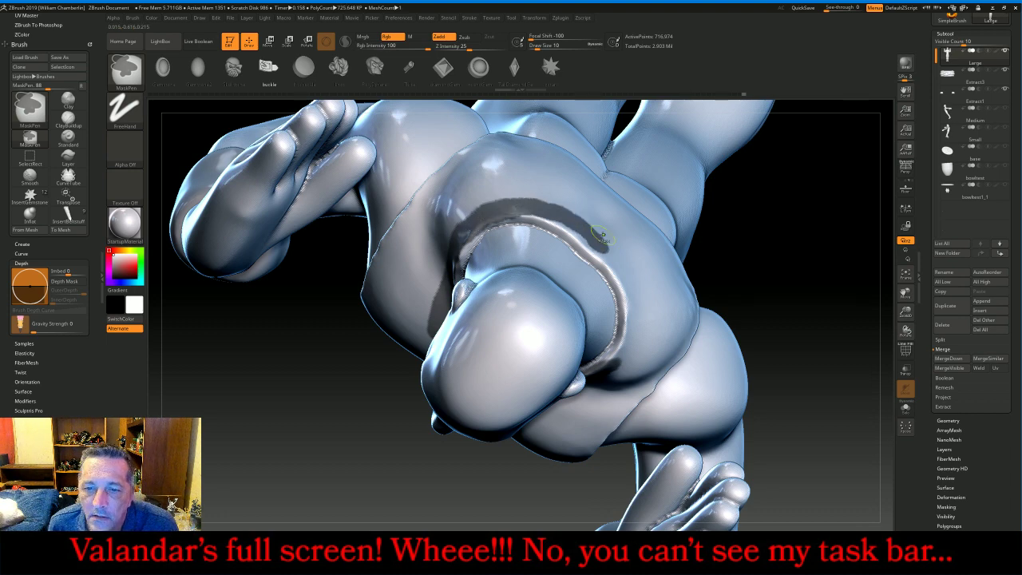
pyautogui.hotkey('ctrl', 'z')
# - Hide the head, eyebrow and neck polygroups of the Large figure to expose the collar opening
pyautogui.moveTo(786, 241); pyautogui.dragTo(593, 124)
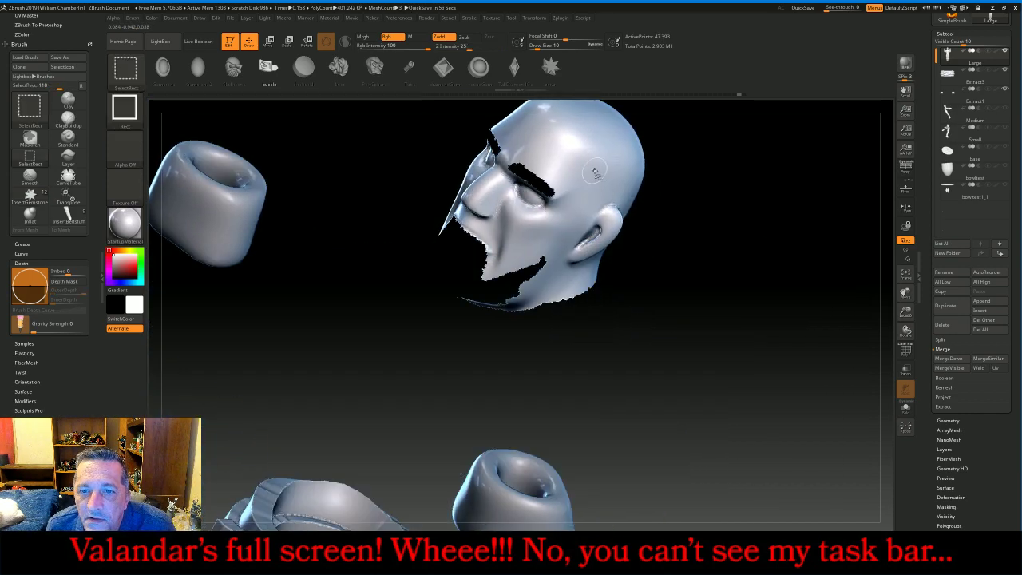
pyautogui.keyDown('ctrl'); pyautogui.keyDown('shift'); pyautogui.click(597, 174); pyautogui.keyUp('shift'); pyautogui.keyUp('ctrl')
pyautogui.keyDown('ctrl'); pyautogui.keyDown('shift'); pyautogui.click(564, 209); pyautogui.keyUp('shift'); pyautogui.keyUp('ctrl')
pyautogui.keyDown('ctrl'); pyautogui.keyDown('alt'); pyautogui.keyDown('shift'); pyautogui.click(469, 257); pyautogui.keyUp('shift'); pyautogui.keyUp('alt'); pyautogui.keyUp('ctrl')
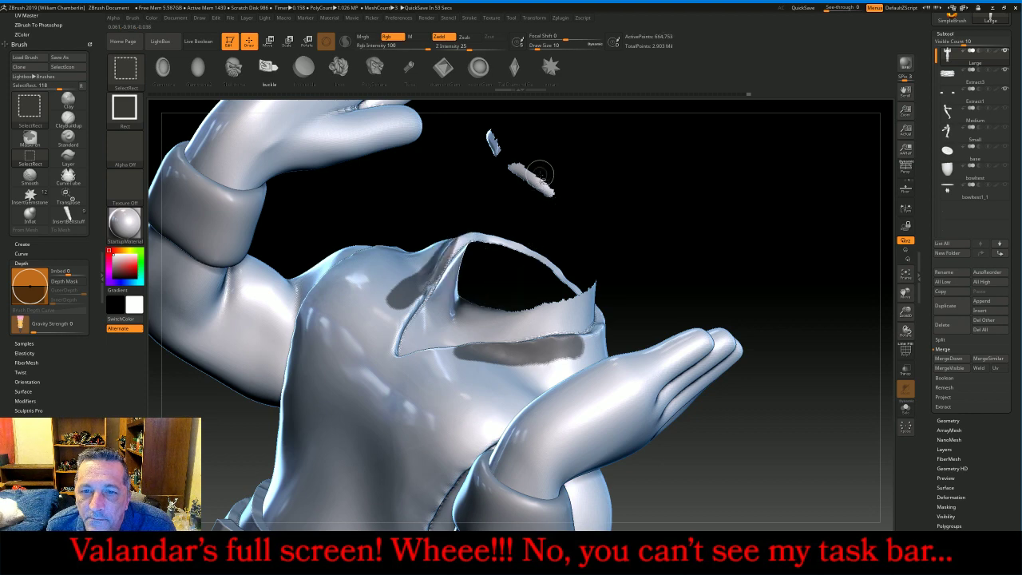
pyautogui.keyDown('ctrl'); pyautogui.keyDown('alt'); pyautogui.keyDown('shift'); pyautogui.click(533, 180); pyautogui.keyUp('shift'); pyautogui.keyUp('alt'); pyautogui.keyUp('ctrl')
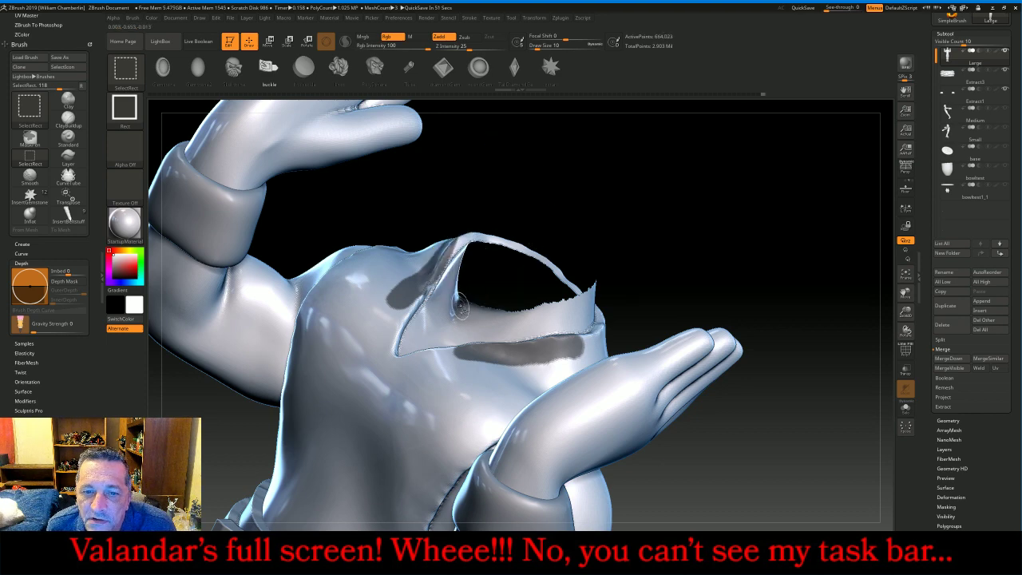
pyautogui.keyDown('ctrl'); pyautogui.keyDown('alt'); pyautogui.keyDown('shift'); pyautogui.click(459, 302); pyautogui.keyUp('shift'); pyautogui.keyUp('alt'); pyautogui.keyUp('ctrl')
pyautogui.moveTo(570, 217); pyautogui.dragTo(634, 190)
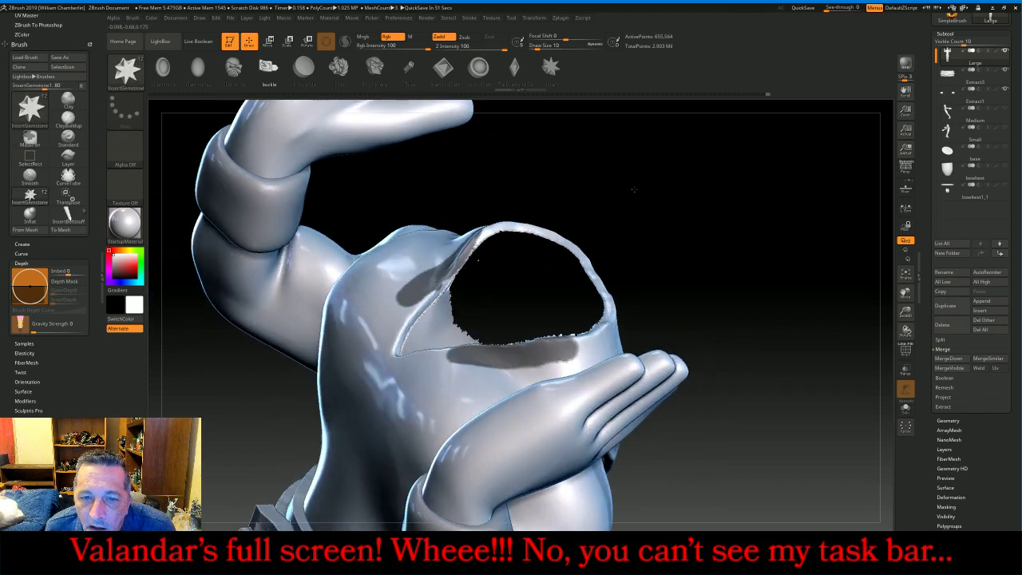
# - Mask a band on the vest along the side and shoulder of the collar opening, joining the front strip
pyautogui.press('ctrl')
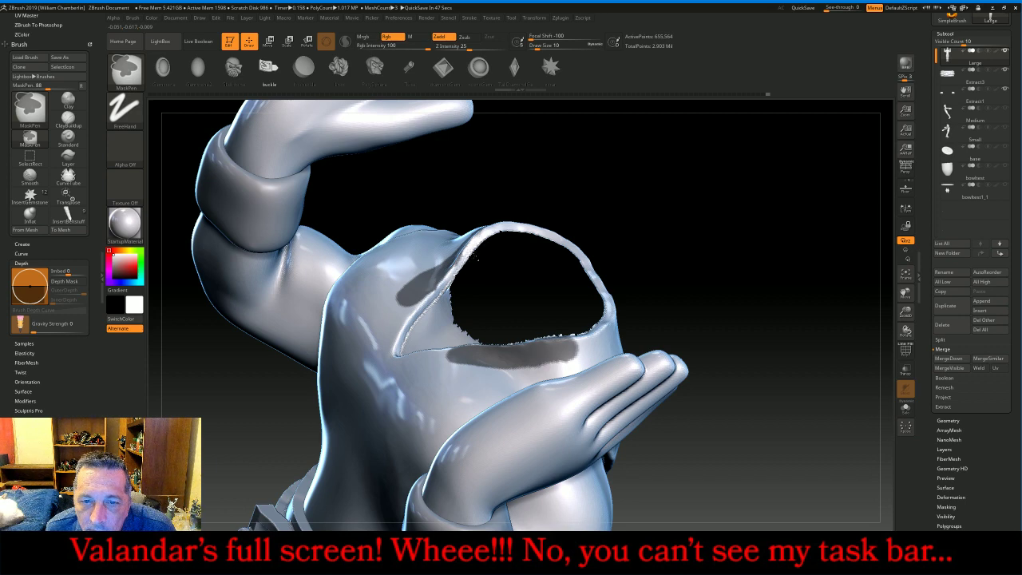
pyautogui.moveTo(698, 179)
pyautogui.mouseDown()
pyautogui.moveTo(723, 233)
pyautogui.moveTo(719, 264)
pyautogui.mouseUp()
pyautogui.press('ctrl')
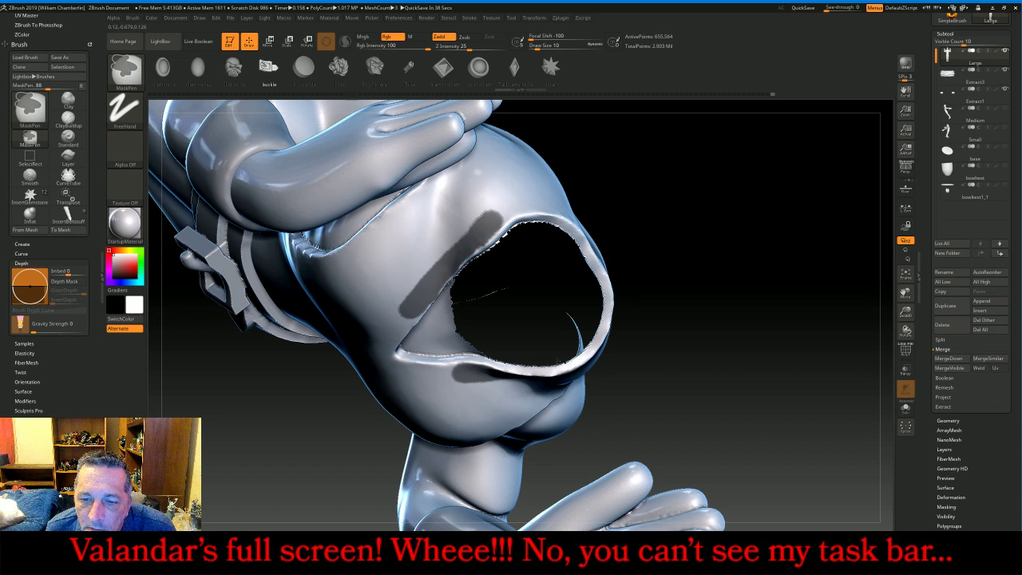
pyautogui.moveTo(753, 283)
pyautogui.mouseDown()
pyautogui.moveTo(719, 256)
pyautogui.moveTo(754, 212)
pyautogui.moveTo(734, 230)
pyautogui.mouseUp()
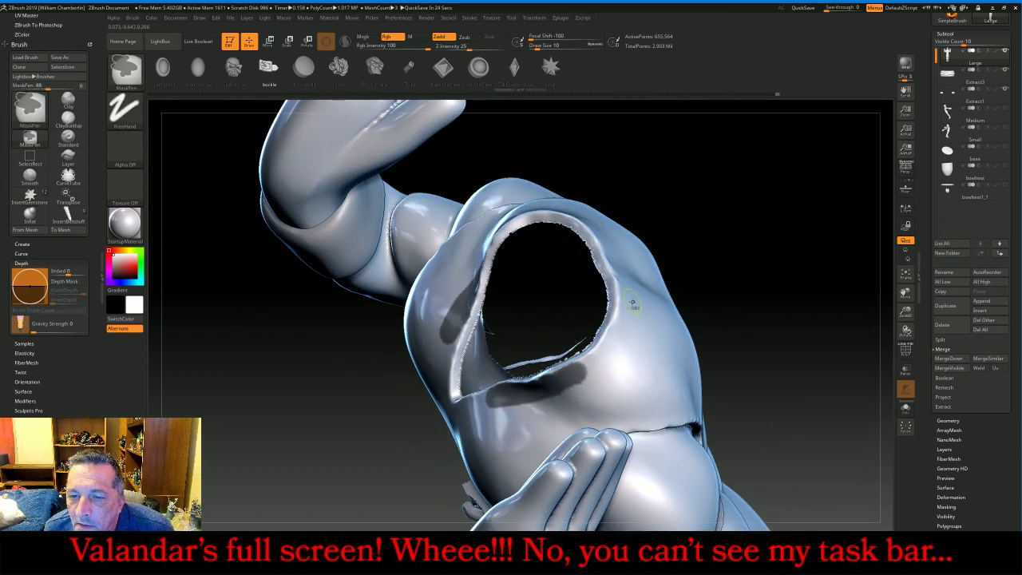
pyautogui.keyDown('ctrl'); pyautogui.moveTo(627, 302); pyautogui.dragTo(615, 342); pyautogui.keyUp('ctrl')
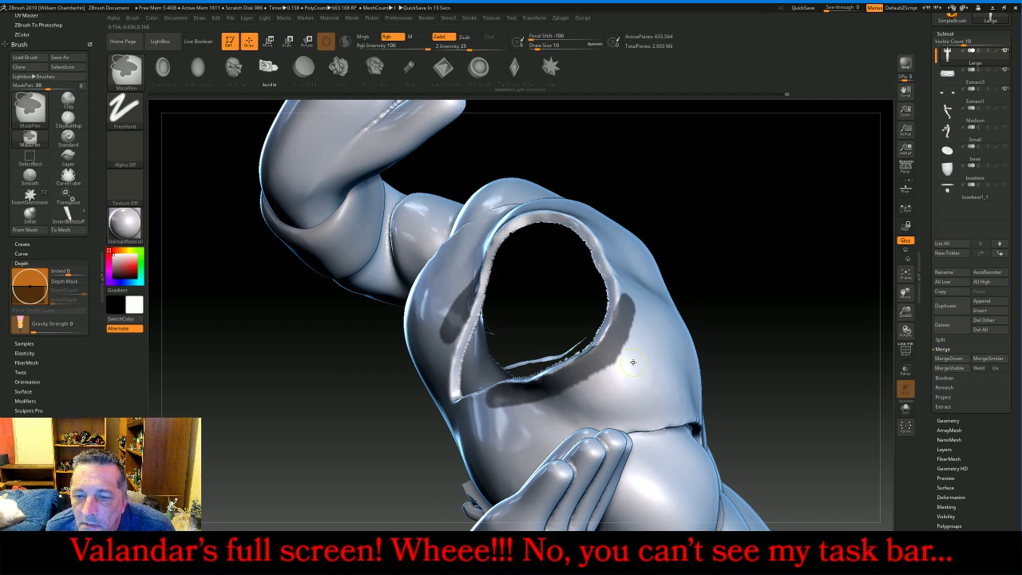
pyautogui.moveTo(612, 377); pyautogui.dragTo(528, 210, button='right')
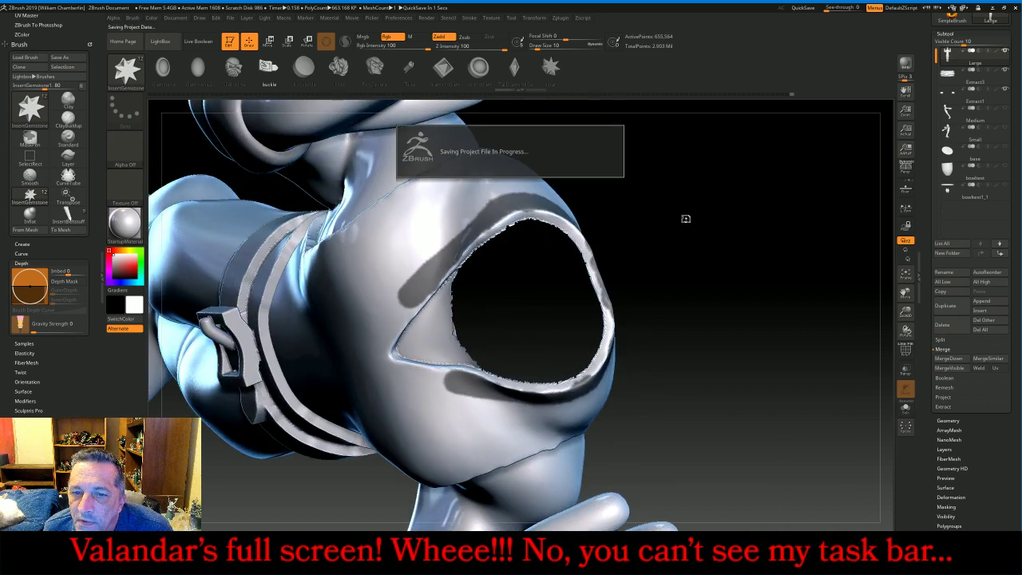
# - Complete the mask band around the back of the collar opening and square off its front ends
pyautogui.moveTo(685, 219)
pyautogui.mouseDown()
pyautogui.moveTo(684, 207)
pyautogui.moveTo(660, 202)
pyautogui.mouseUp()
pyautogui.press('ctrl')
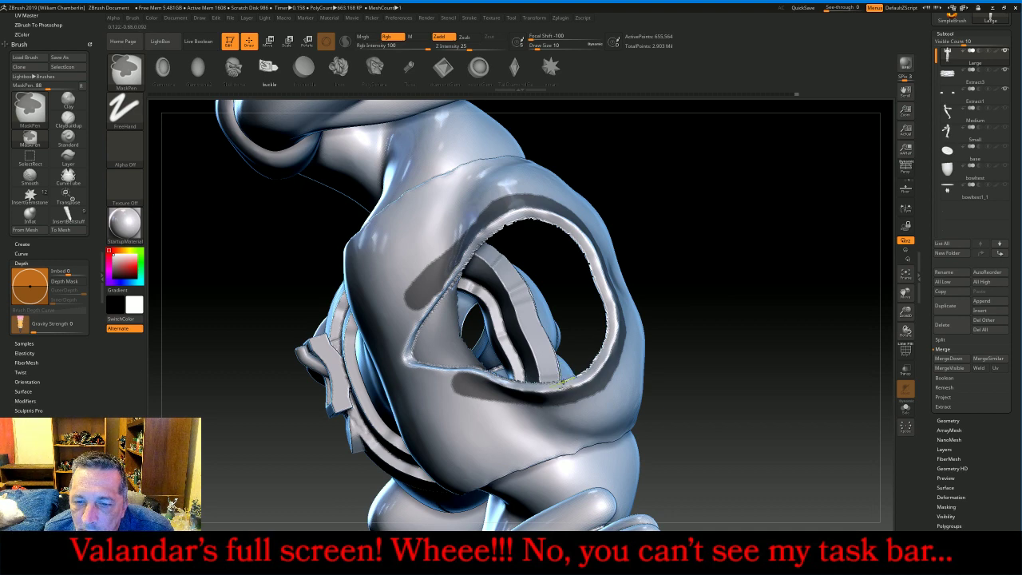
pyautogui.moveTo(714, 276)
pyautogui.mouseDown()
pyautogui.moveTo(687, 222)
pyautogui.moveTo(583, 231)
pyautogui.mouseUp()
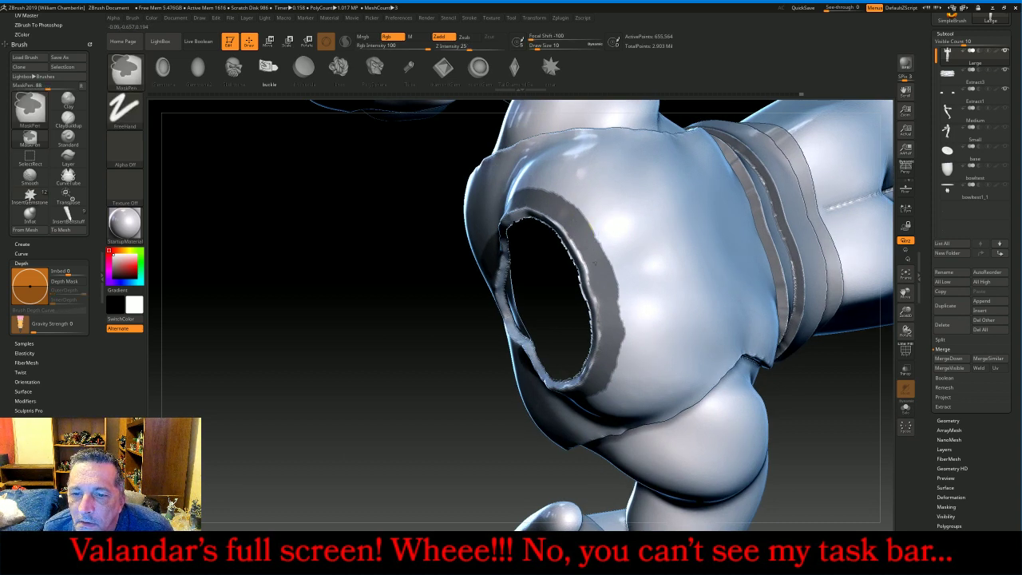
pyautogui.moveTo(406, 433); pyautogui.dragTo(438, 345)
pyautogui.moveTo(672, 194); pyautogui.dragTo(708, 198)
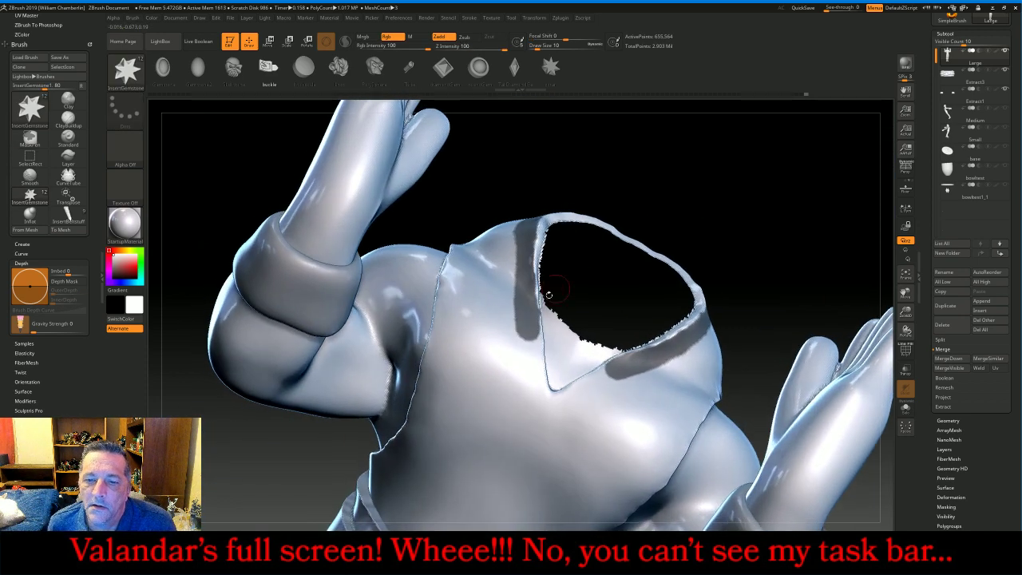
pyautogui.keyDown('ctrl'); pyautogui.moveTo(517, 332); pyautogui.dragTo(535, 336); pyautogui.keyUp('ctrl')
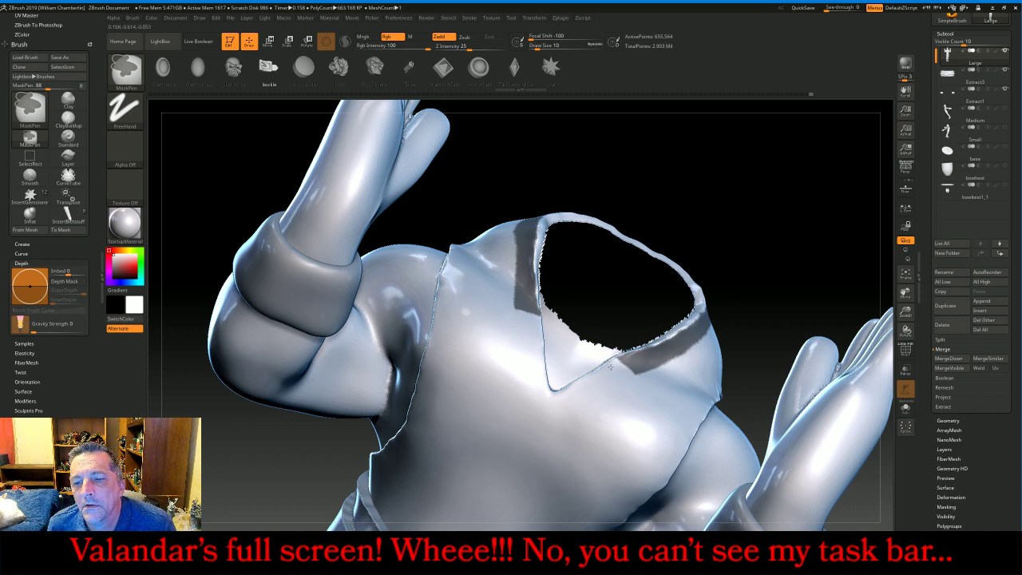
# - Unhide the figure's head and neck, and check the collars in the costume reference photo
pyautogui.keyDown('ctrl'); pyautogui.keyDown('shift'); pyautogui.click(755, 194); pyautogui.keyUp('shift'); pyautogui.keyUp('ctrl')
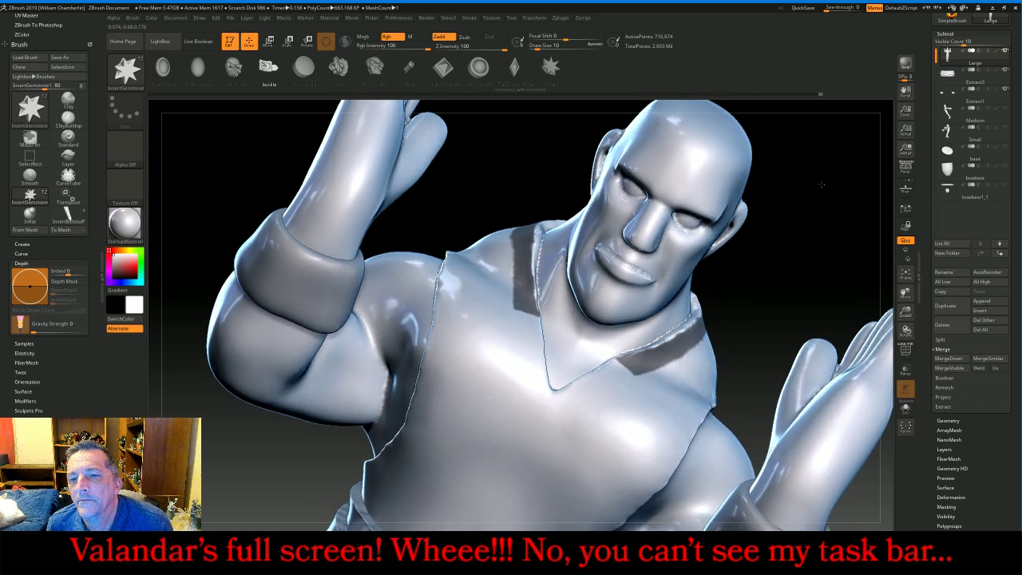
pyautogui.keyDown('shift'); pyautogui.click(821, 185); pyautogui.keyUp('shift')
pyautogui.moveTo(778, 184); pyautogui.dragTo(878, 194)
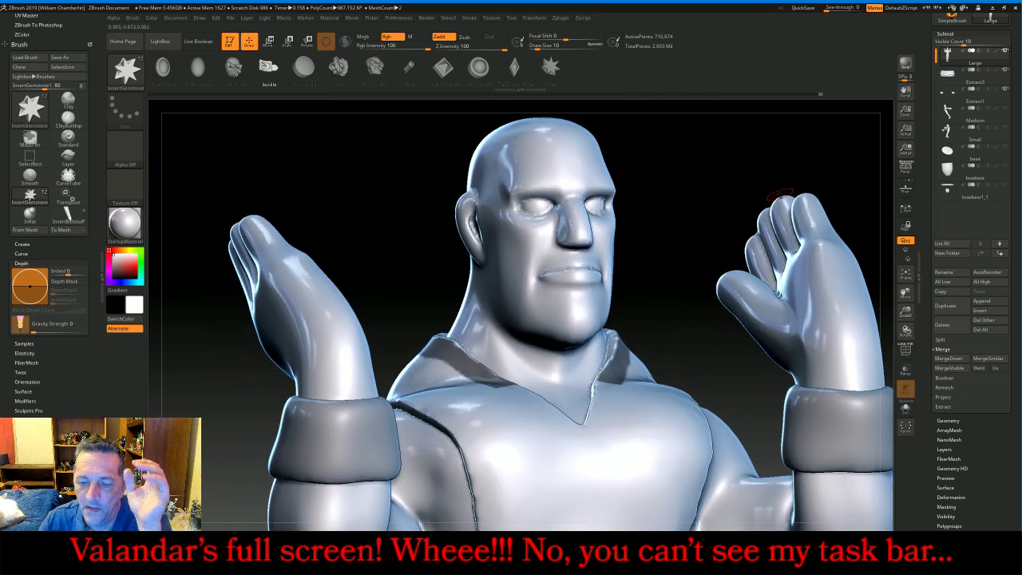
pyautogui.click(562, 555)
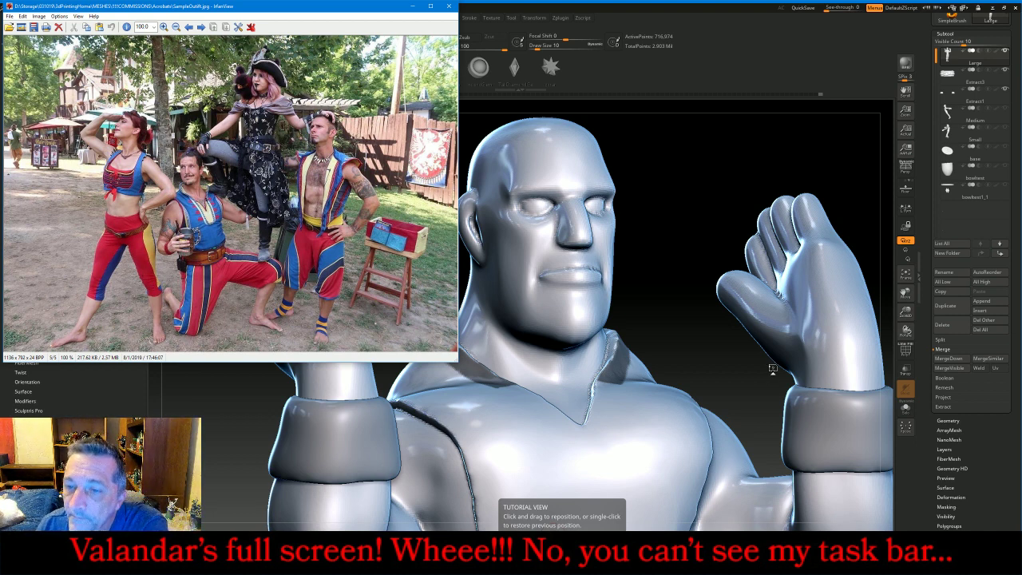
# - Try extracting the masked band as a collar with thickness 0.02, and delete the resulting subtool
pyautogui.click(963, 409)
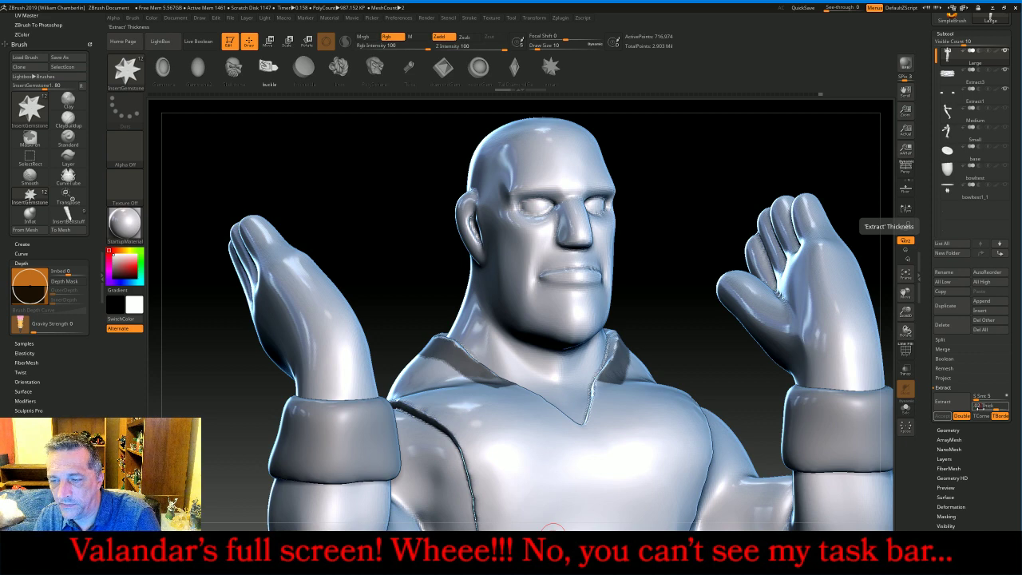
pyautogui.click(943, 401)
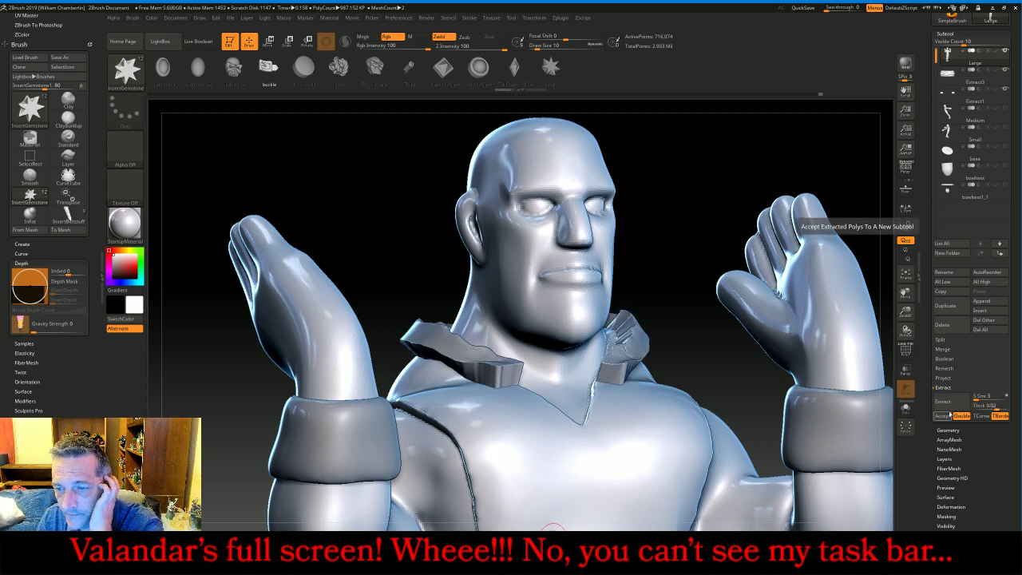
pyautogui.click(943, 416)
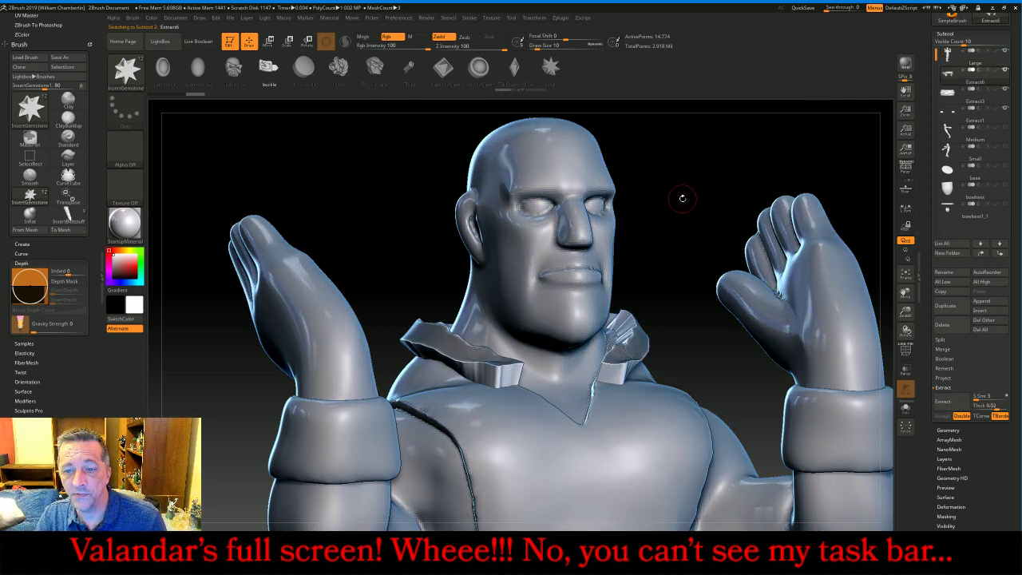
pyautogui.moveTo(722, 192)
pyautogui.mouseDown()
pyautogui.moveTo(706, 228)
pyautogui.moveTo(795, 204)
pyautogui.moveTo(776, 209)
pyautogui.mouseUp()
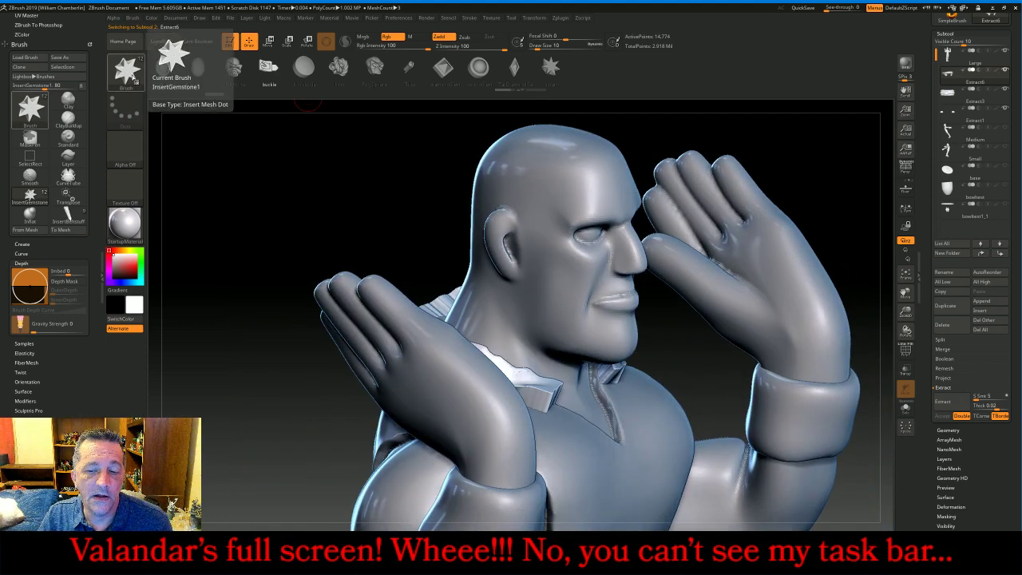
pyautogui.press('ctrl')
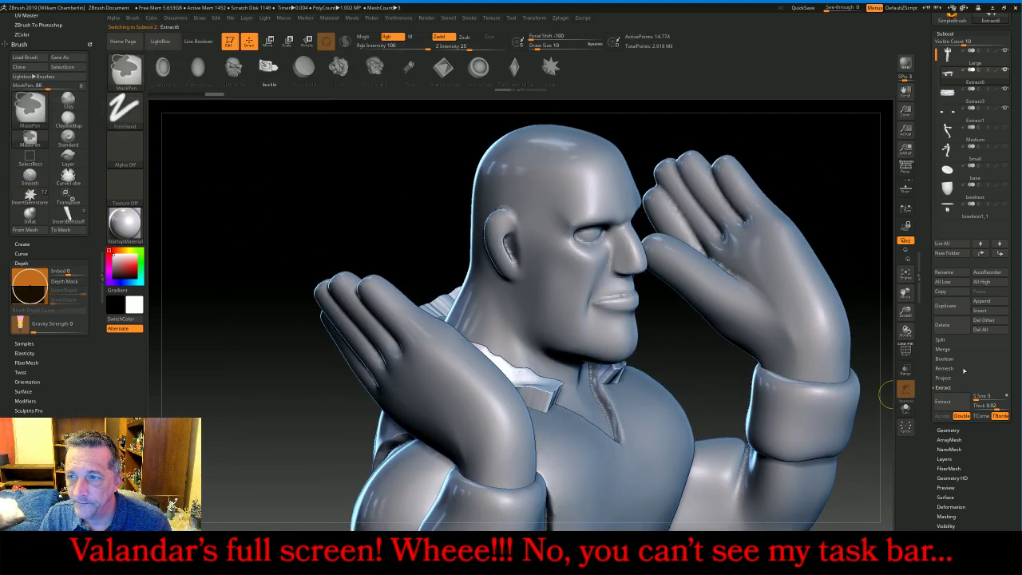
pyautogui.click(943, 323)
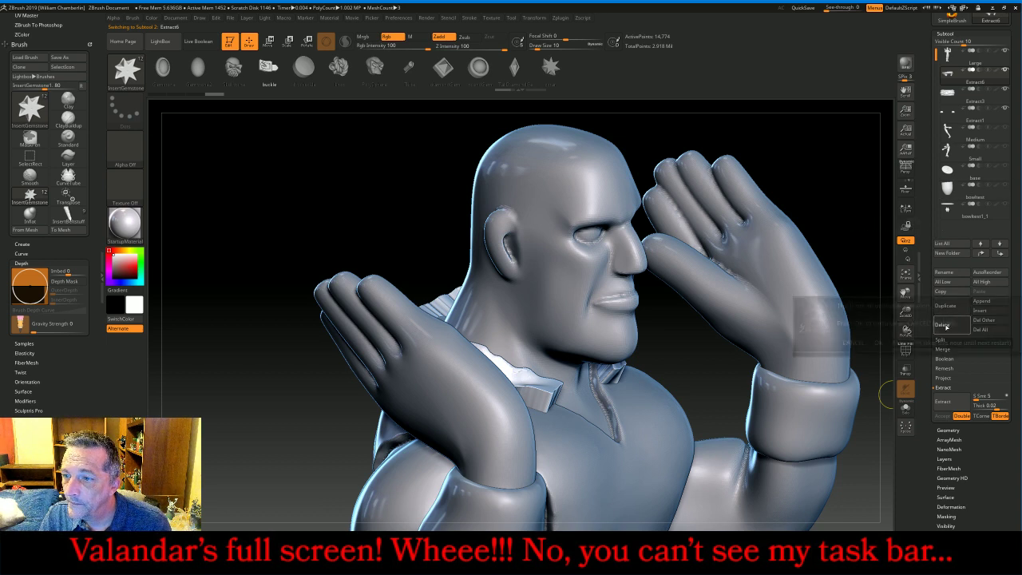
pyautogui.click(878, 341)
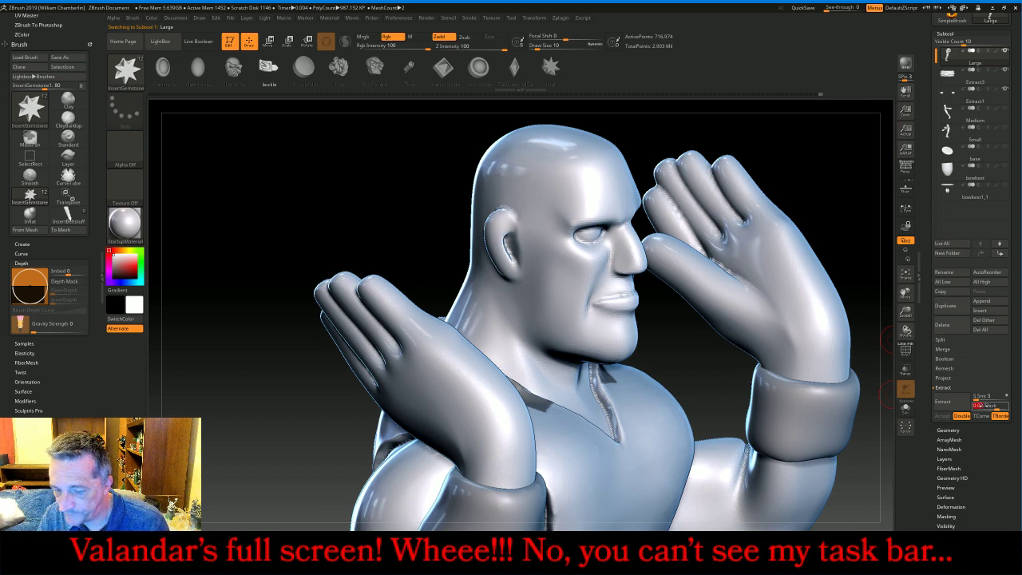
# - Extract the masked band with thickness 0.04, accept it as a new collar subtool, and inspect it from behind and front
pyautogui.click(943, 401)
pyautogui.click(942, 416)
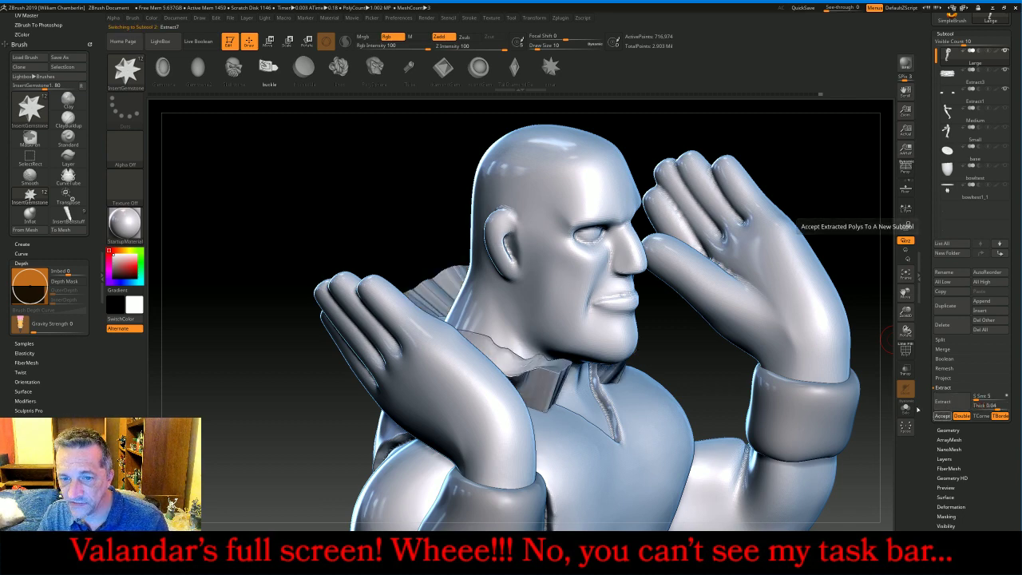
pyautogui.moveTo(267, 158); pyautogui.dragTo(293, 193)
pyautogui.press('super')
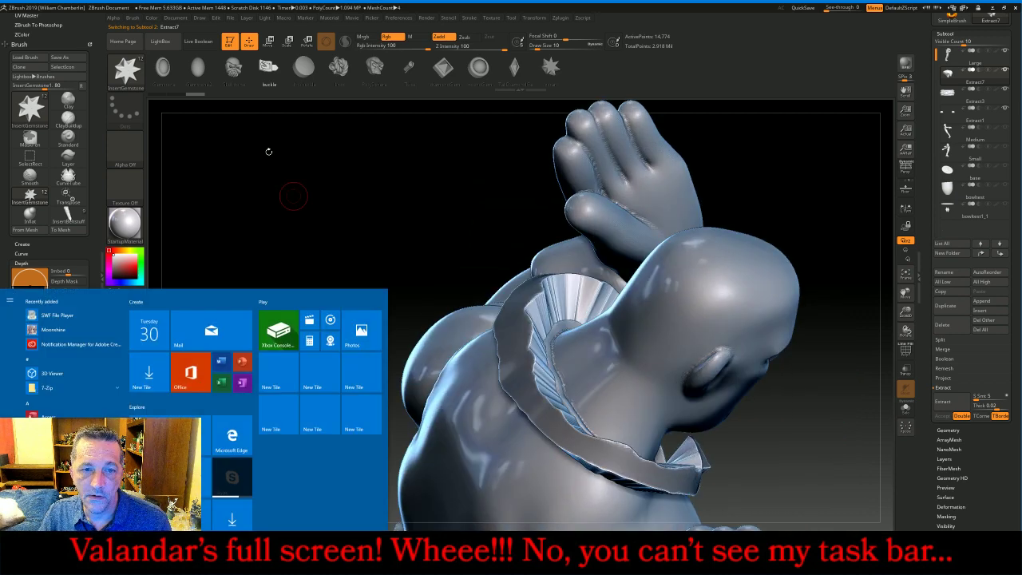
pyautogui.press('super')
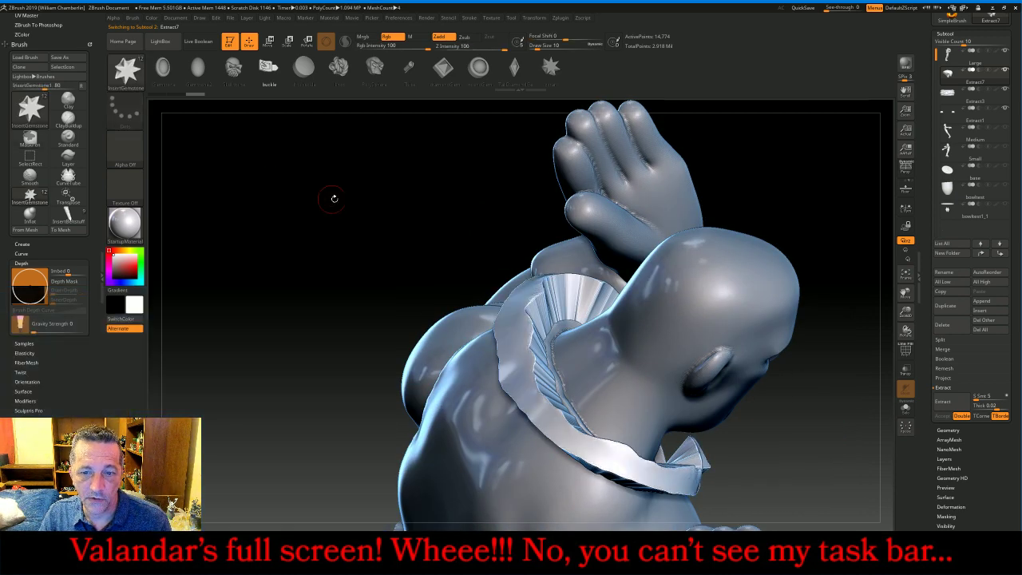
pyautogui.moveTo(335, 199); pyautogui.dragTo(336, 159)
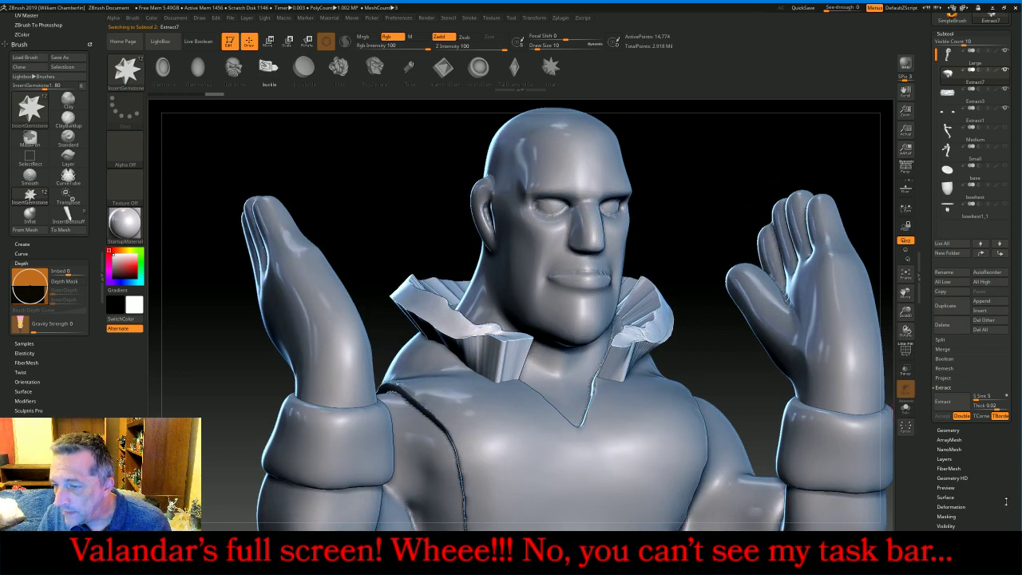
# - Try DynaMesh on the extracted collar at resolution 128, and undo it
pyautogui.click(957, 431)
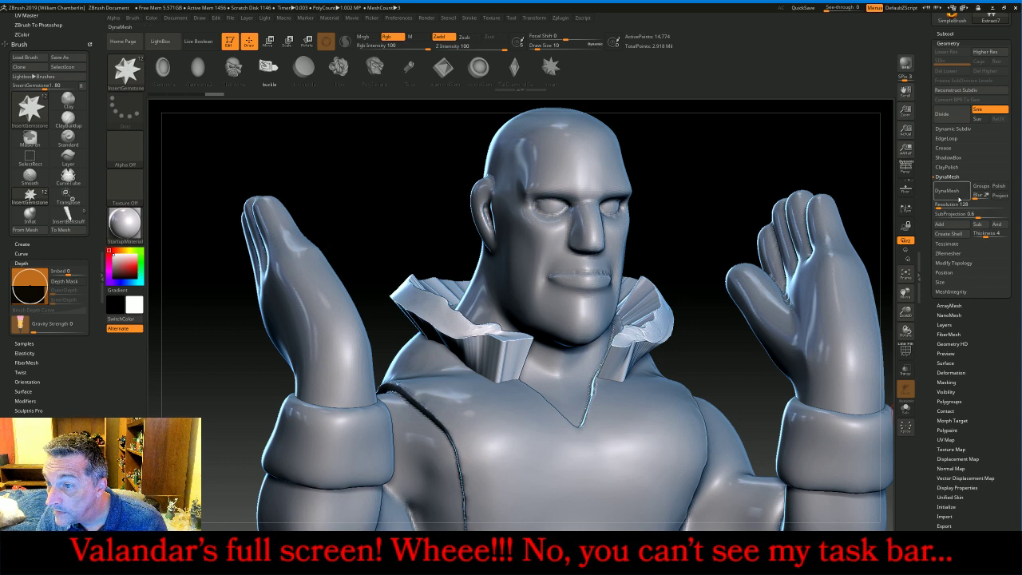
pyautogui.click(950, 190)
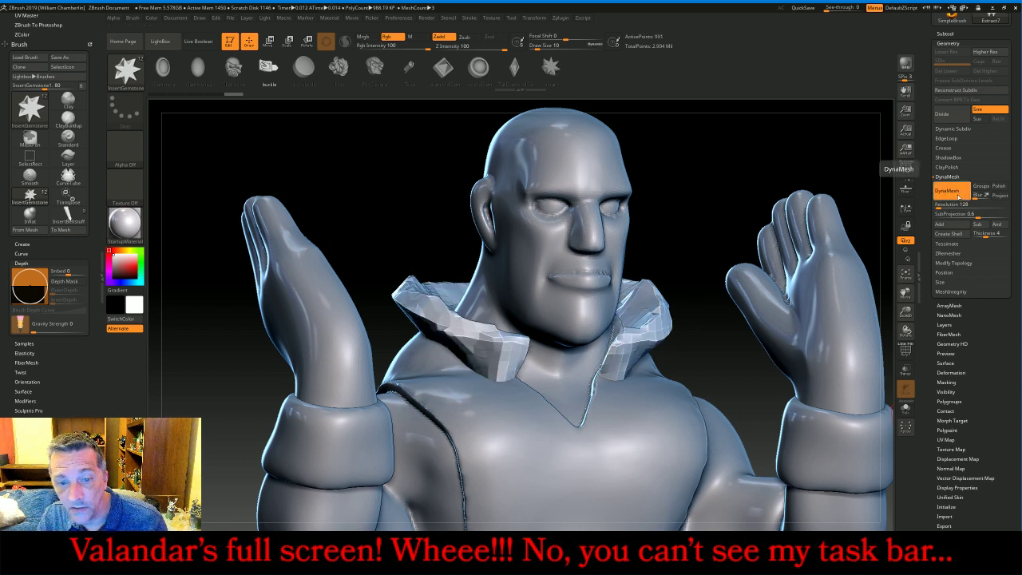
pyautogui.hotkey('ctrl', 'z')
# - Set the DynaMesh resolution to 256 and remesh the extracted collar
pyautogui.click(947, 205)
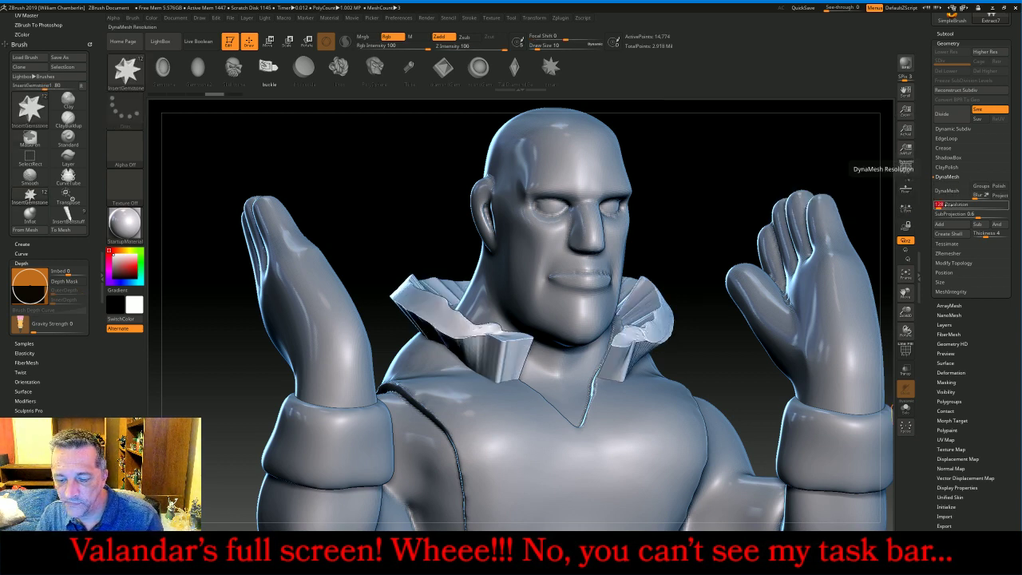
pyautogui.write('256')
pyautogui.press('Return')
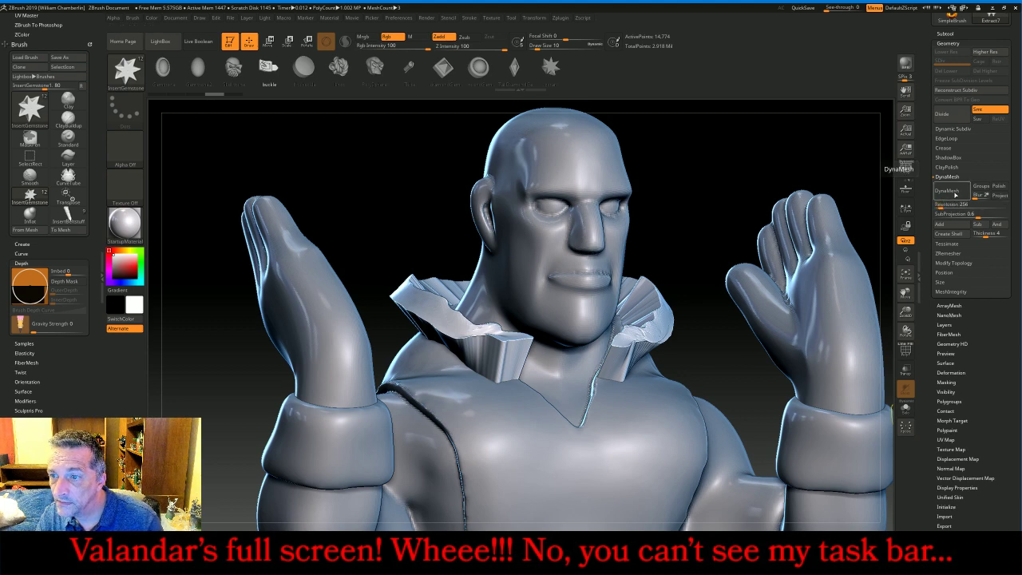
pyautogui.click(948, 191)
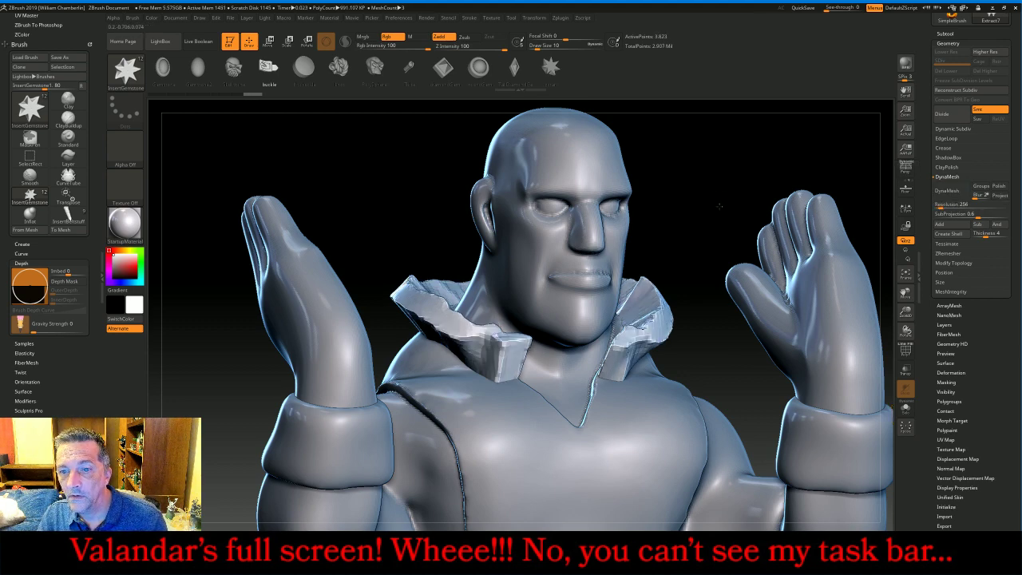
# - With the Move Topological brush at draw size 50, pull the front part of the new collar into shape
pyautogui.moveTo(716, 205)
pyautogui.mouseDown()
pyautogui.moveTo(730, 236)
pyautogui.moveTo(736, 208)
pyautogui.moveTo(679, 178)
pyautogui.mouseUp()
pyautogui.click(119, 77)
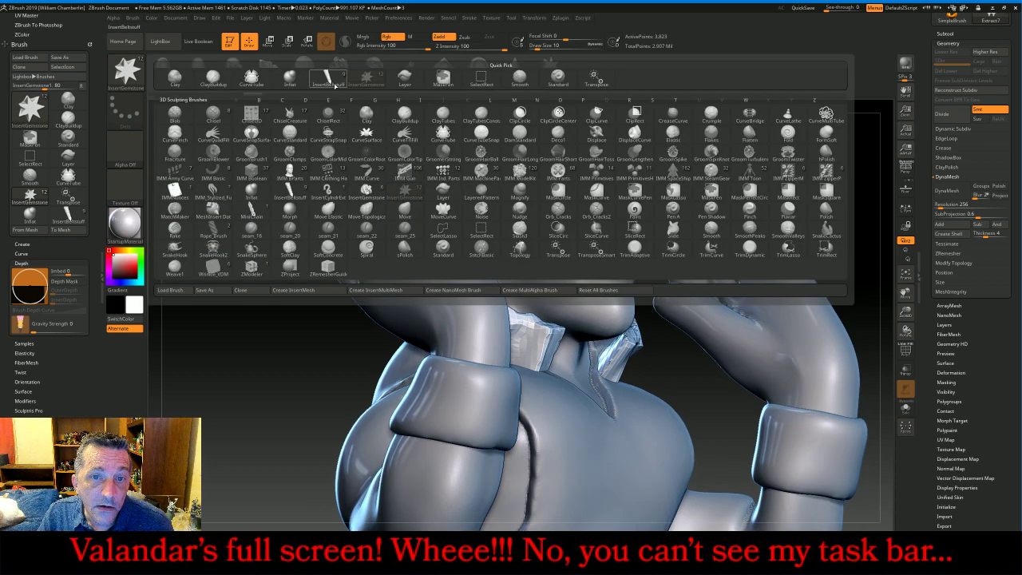
pyautogui.click(366, 207)
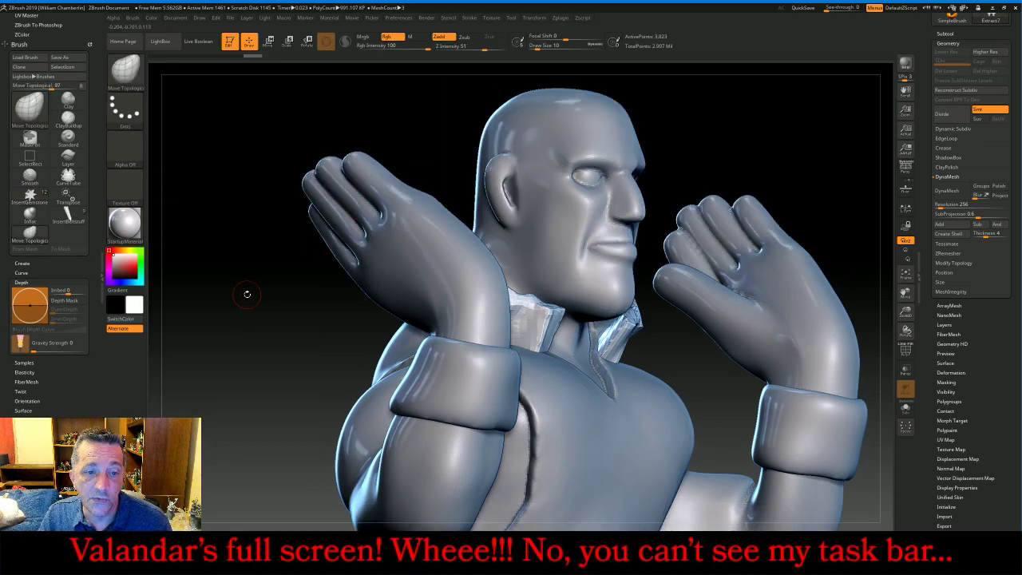
pyautogui.moveTo(247, 294); pyautogui.dragTo(251, 283)
pyautogui.press(']')
pyautogui.press(']')
pyautogui.press(']')
pyautogui.press(']')
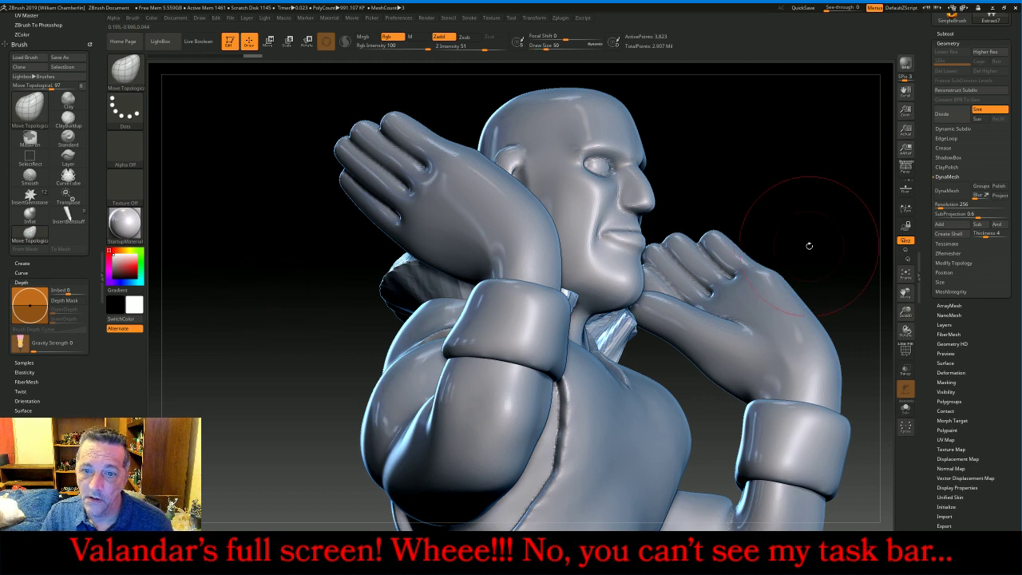
pyautogui.moveTo(808, 245)
pyautogui.mouseDown()
pyautogui.moveTo(809, 224)
pyautogui.moveTo(790, 233)
pyautogui.moveTo(796, 260)
pyautogui.moveTo(825, 265)
pyautogui.mouseUp()
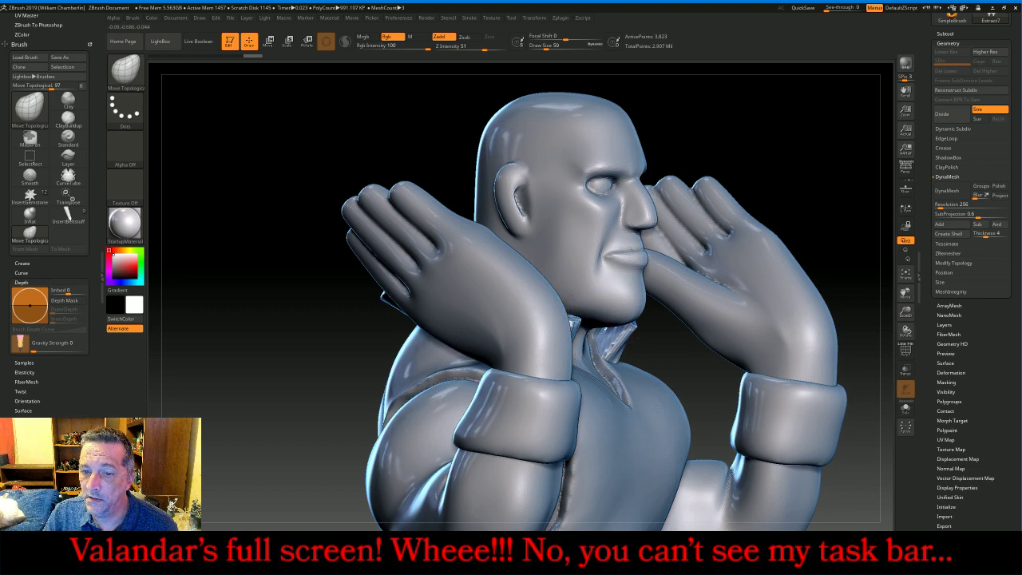
pyautogui.moveTo(587, 330); pyautogui.dragTo(680, 326)
pyautogui.moveTo(822, 212)
pyautogui.mouseDown()
pyautogui.moveTo(773, 218)
pyautogui.moveTo(663, 323)
pyautogui.mouseUp()
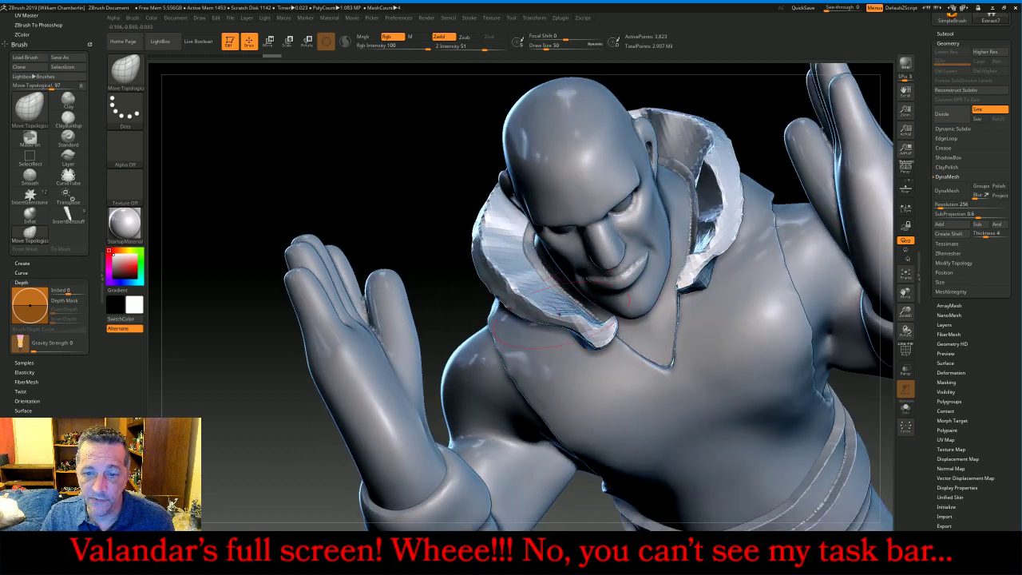
# - Reshape the collar's front flap and push its outer side edge in closer to the neck
pyautogui.moveTo(559, 314)
pyautogui.mouseDown()
pyautogui.moveTo(569, 299)
pyautogui.moveTo(604, 327)
pyautogui.mouseUp()
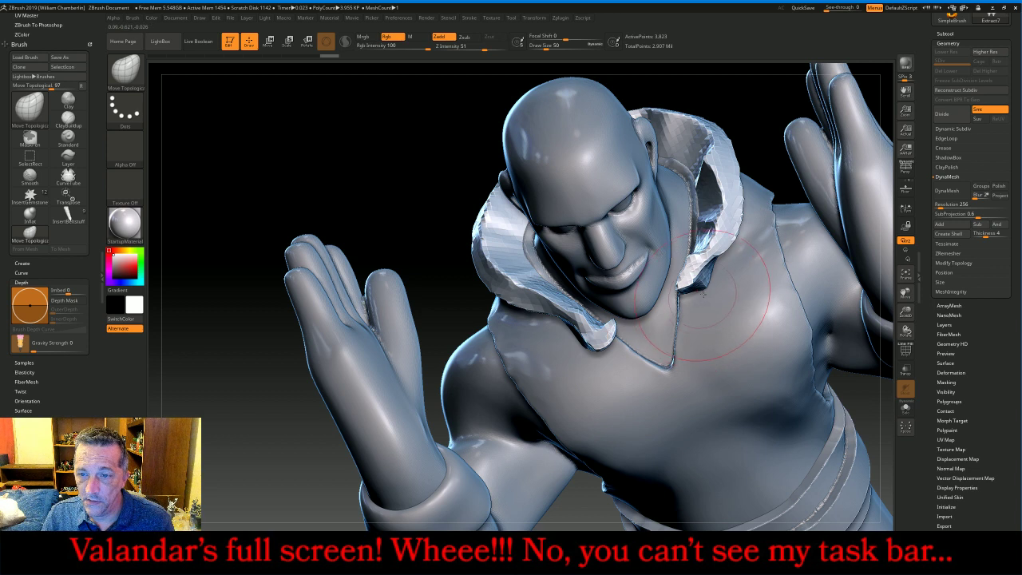
pyautogui.moveTo(477, 285)
pyautogui.mouseDown()
pyautogui.moveTo(488, 275)
pyautogui.moveTo(489, 246)
pyautogui.moveTo(517, 263)
pyautogui.mouseUp()
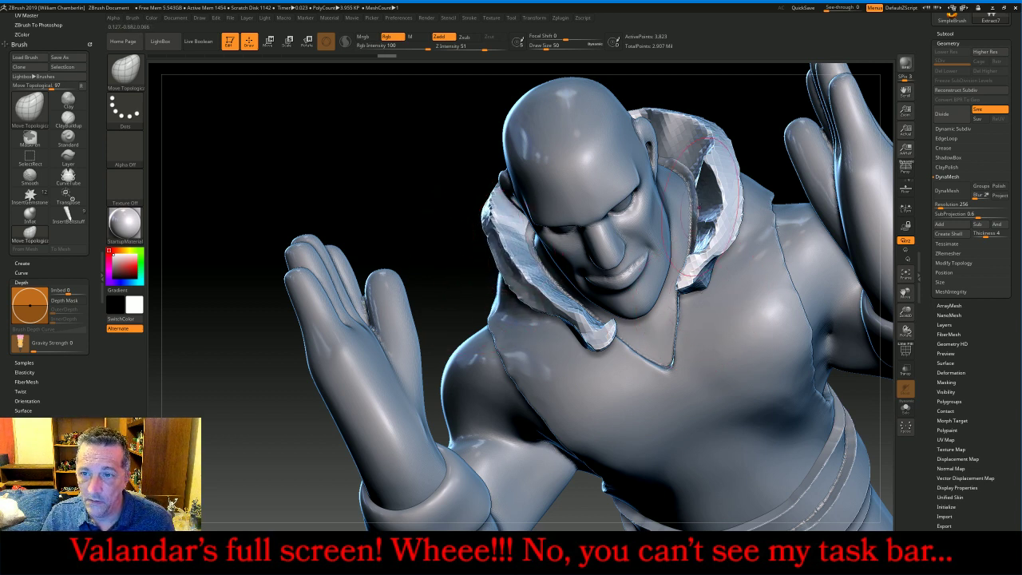
pyautogui.moveTo(762, 136); pyautogui.dragTo(757, 166)
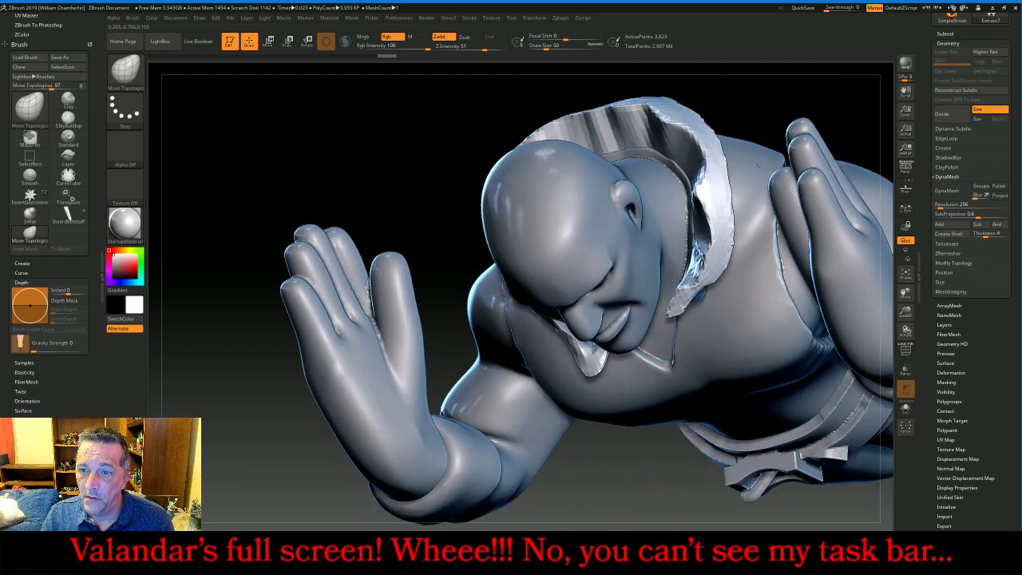
# - Reshape the raised collar behind the neck and under the chin with the Move Topological brush
pyautogui.moveTo(725, 223); pyautogui.dragTo(711, 224)
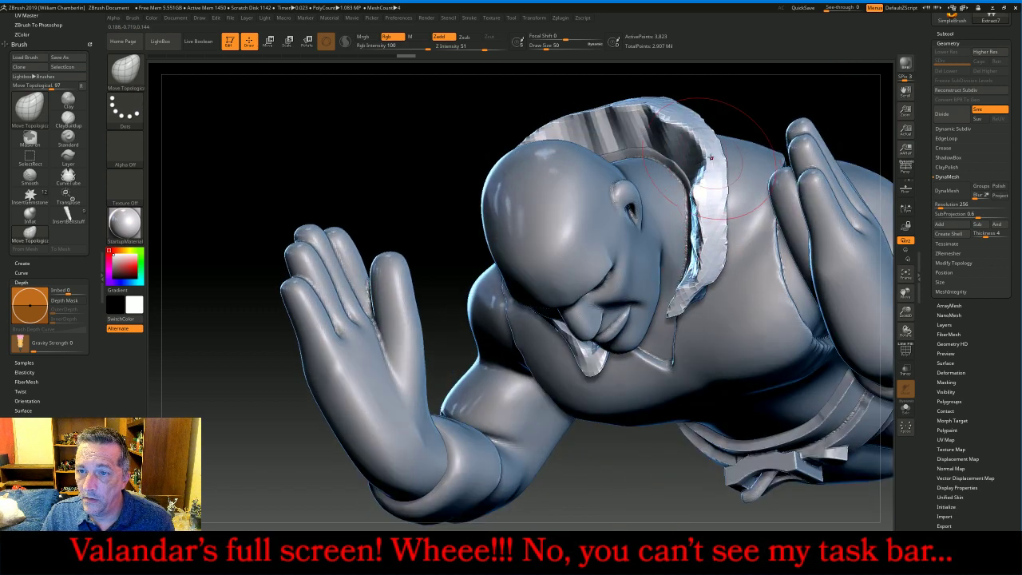
pyautogui.moveTo(711, 157); pyautogui.dragTo(677, 144)
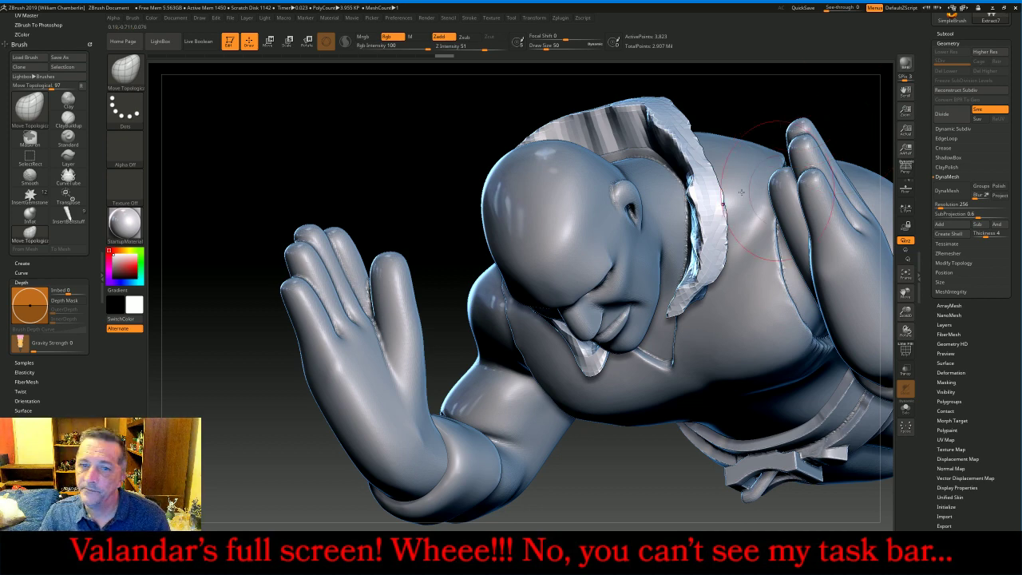
pyautogui.moveTo(355, 131); pyautogui.dragTo(419, 151)
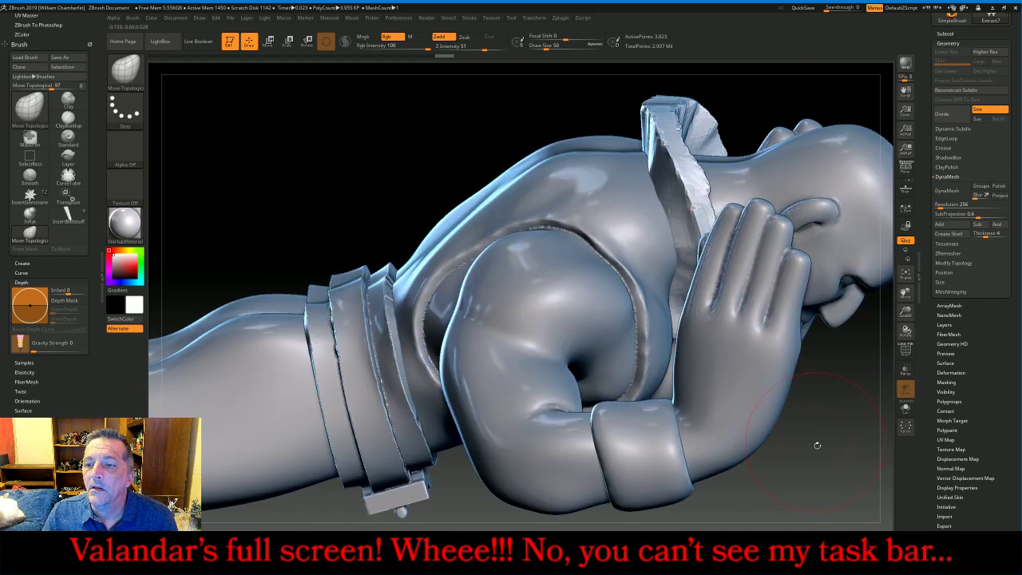
pyautogui.moveTo(817, 445); pyautogui.dragTo(753, 396)
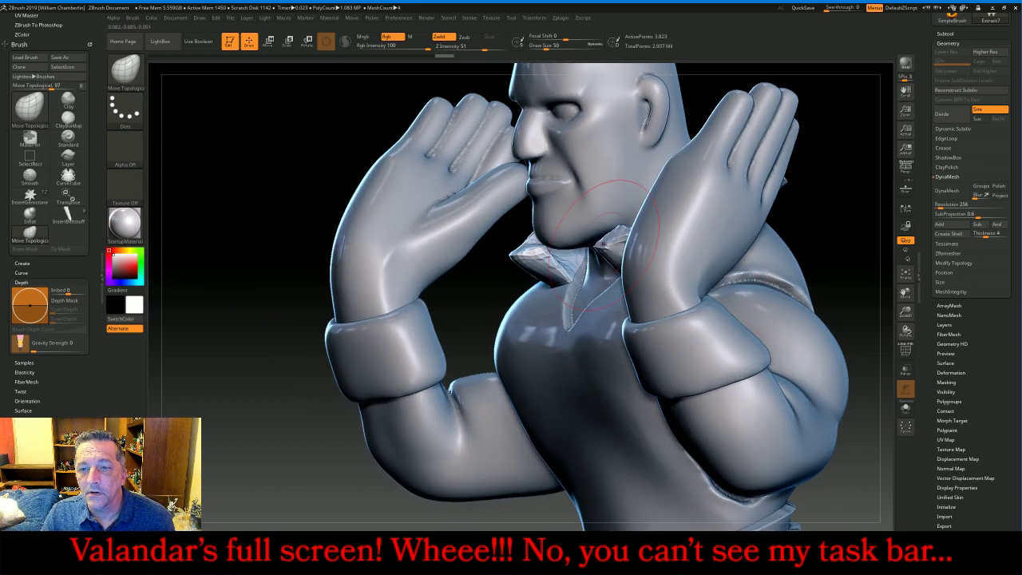
pyautogui.moveTo(595, 246); pyautogui.dragTo(570, 254)
pyautogui.moveTo(278, 282); pyautogui.dragTo(200, 279)
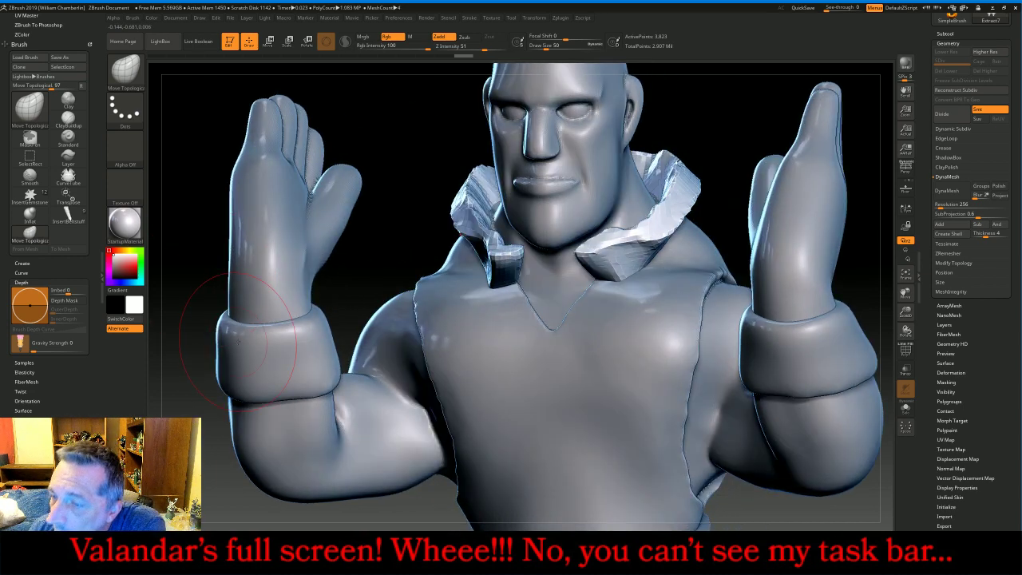
# - Smooth the collar with repeated Polish deformations and inflate it slightly, by 3
pyautogui.click(951, 372)
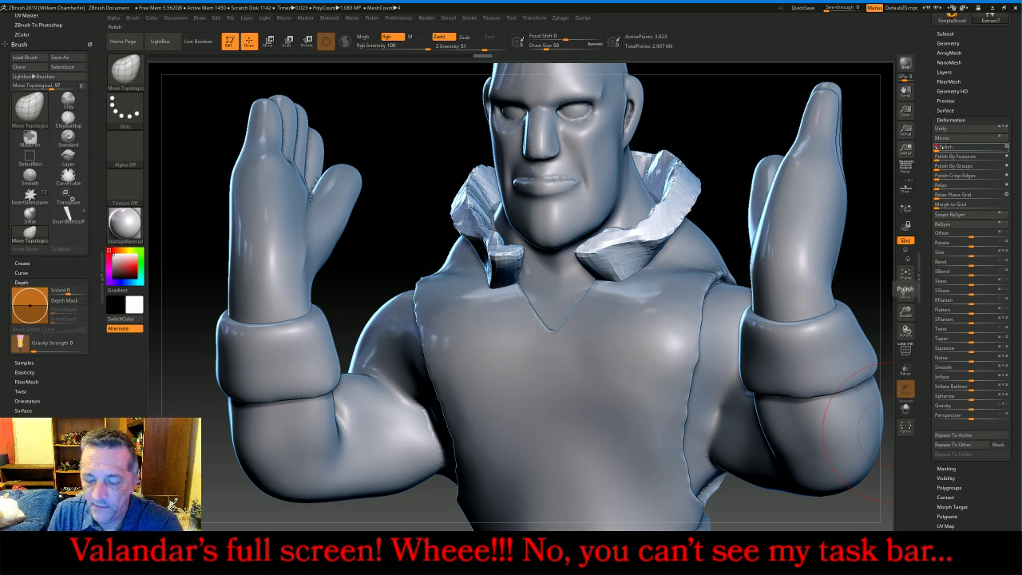
pyautogui.click(944, 147)
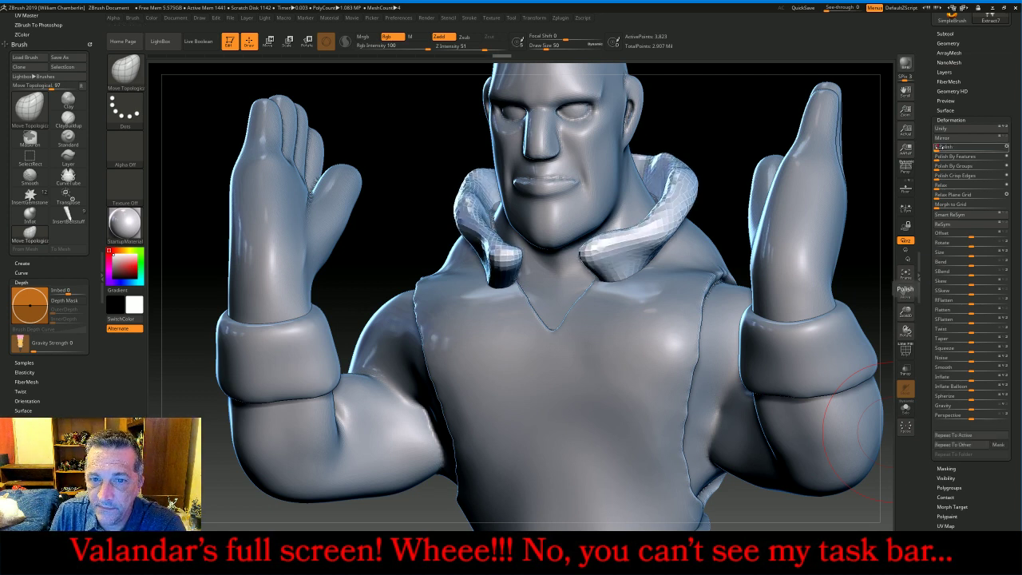
pyautogui.click(940, 148)
pyautogui.click(939, 147)
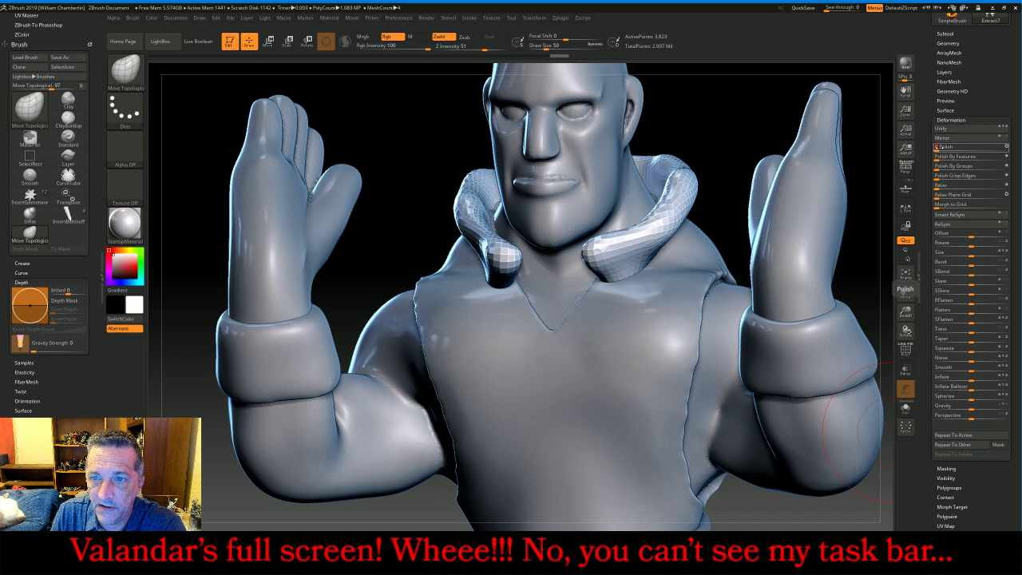
pyautogui.click(939, 148)
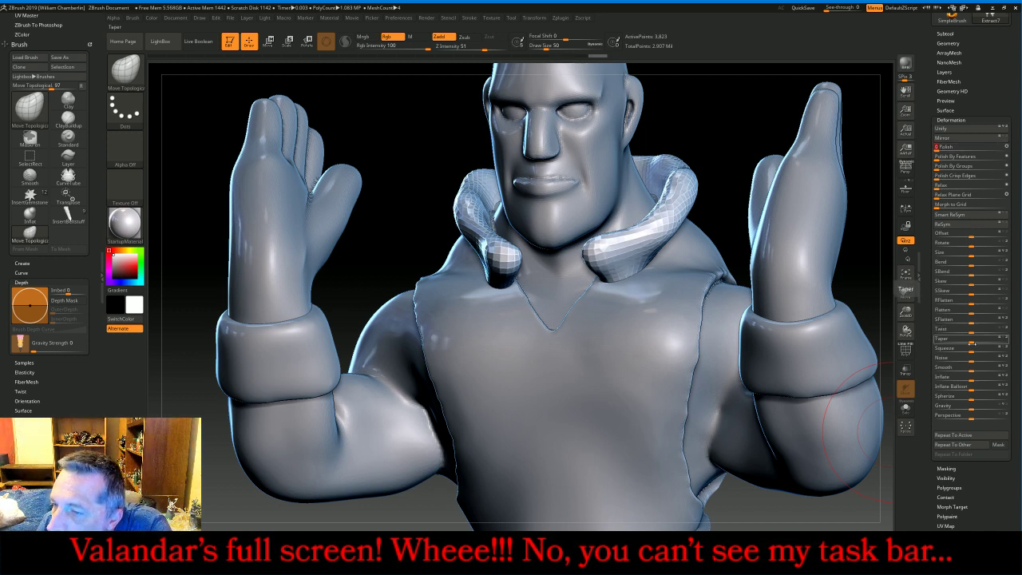
pyautogui.moveTo(970, 379); pyautogui.dragTo(970, 381)
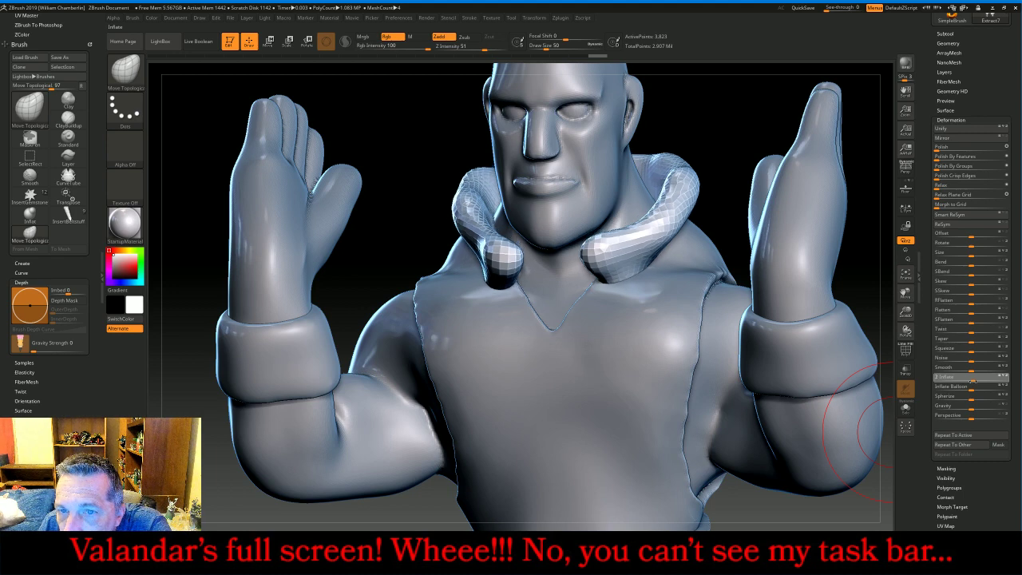
# - Subdivide the collar mesh three times and delete its lower subdivision levels
pyautogui.click(949, 43)
pyautogui.click(961, 118)
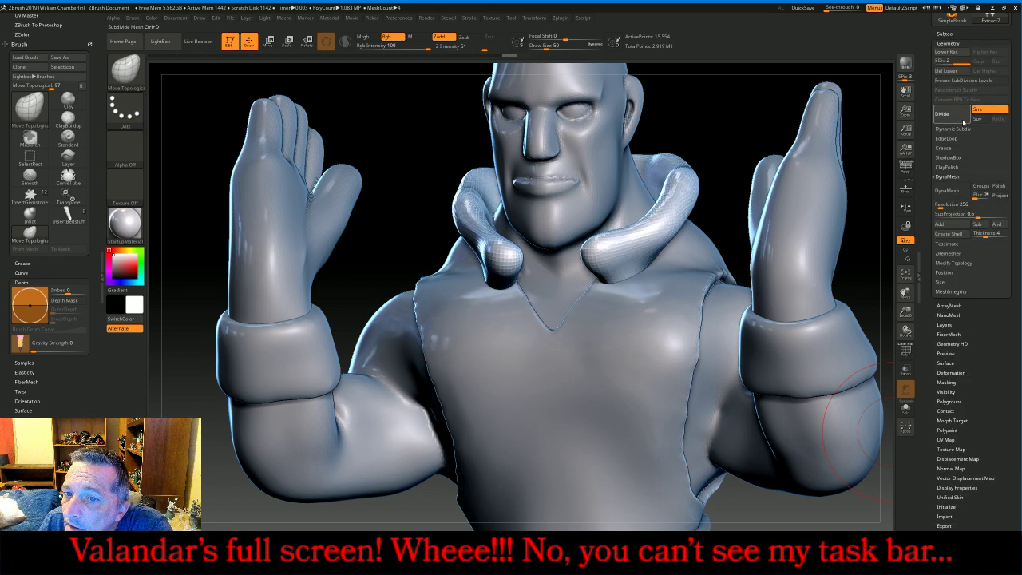
pyautogui.click(961, 117)
pyautogui.click(961, 118)
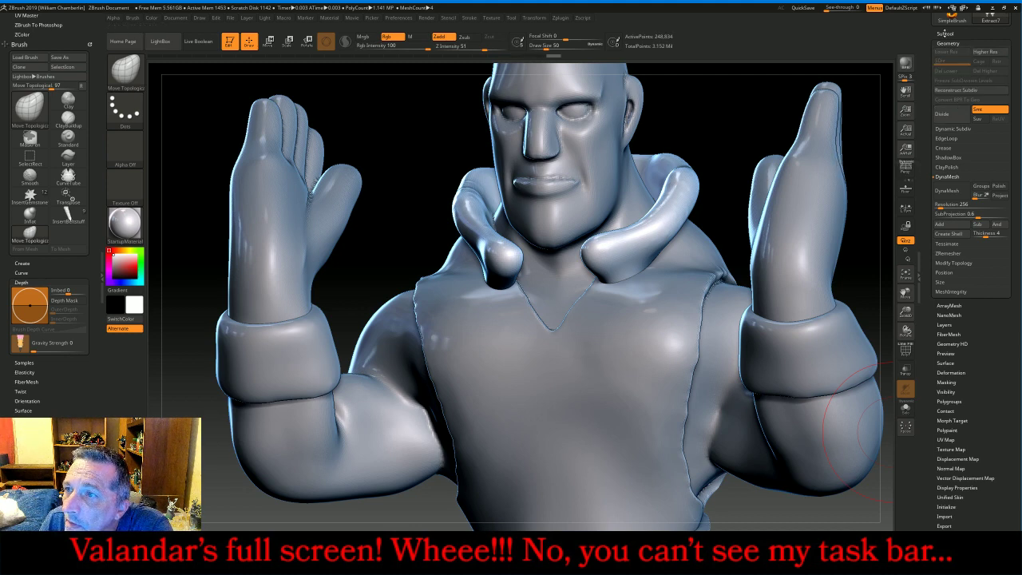
# - Hide the body, belt and cuff subtools so that only the collar is shown, seen from the side
pyautogui.click(944, 34)
pyautogui.click(1007, 53)
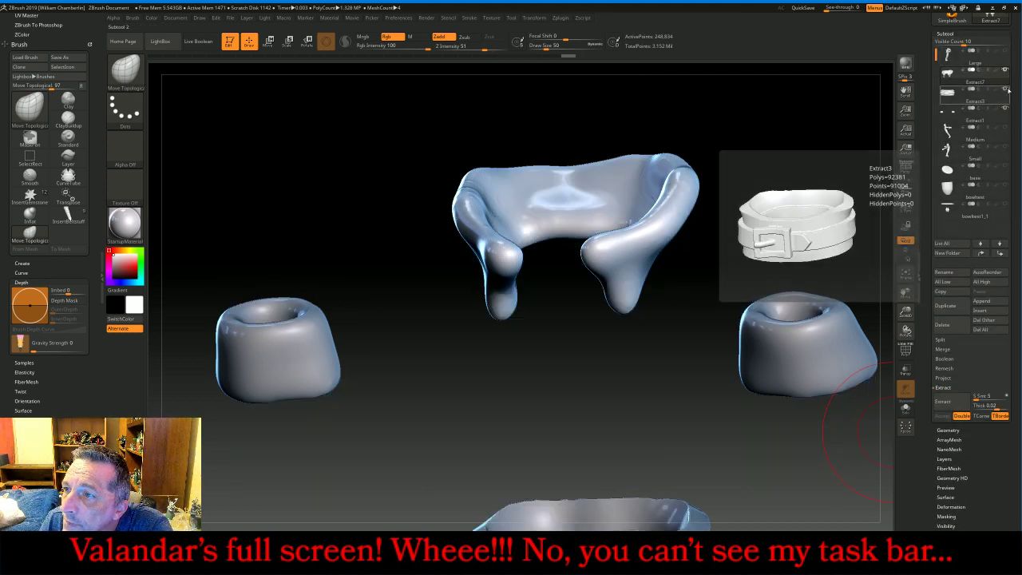
pyautogui.click(1007, 91)
pyautogui.click(1007, 111)
pyautogui.moveTo(860, 269); pyautogui.dragTo(786, 296)
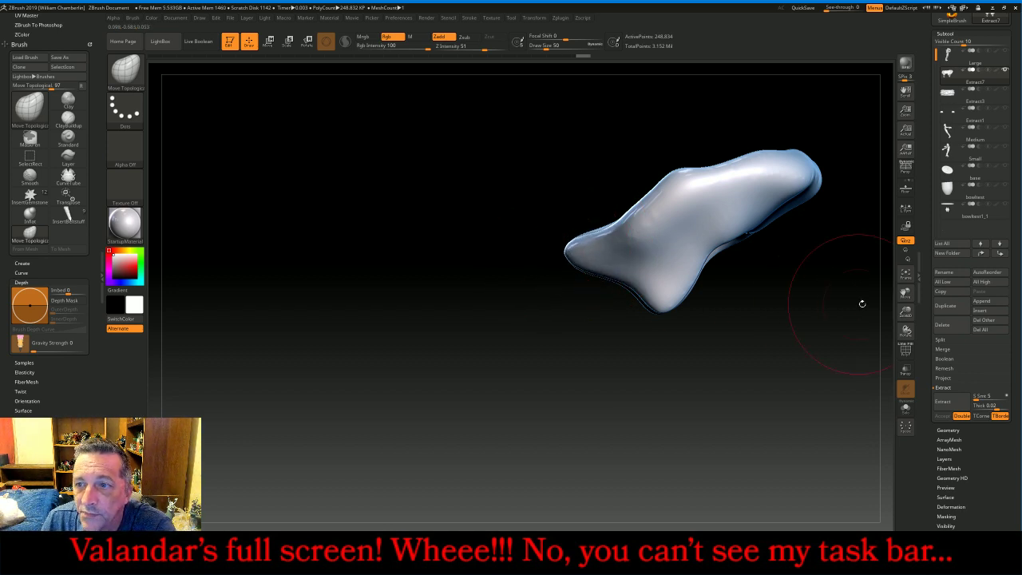
pyautogui.moveTo(905, 294); pyautogui.dragTo(898, 308)
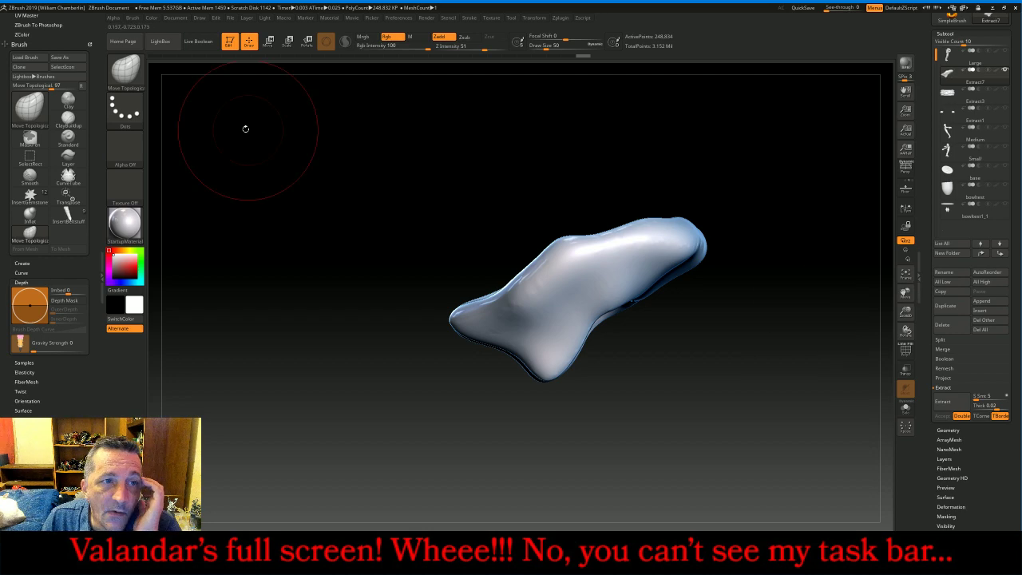
# - Try to trim the upper part of the collar with the TrimCurve brush
pyautogui.click(124, 69)
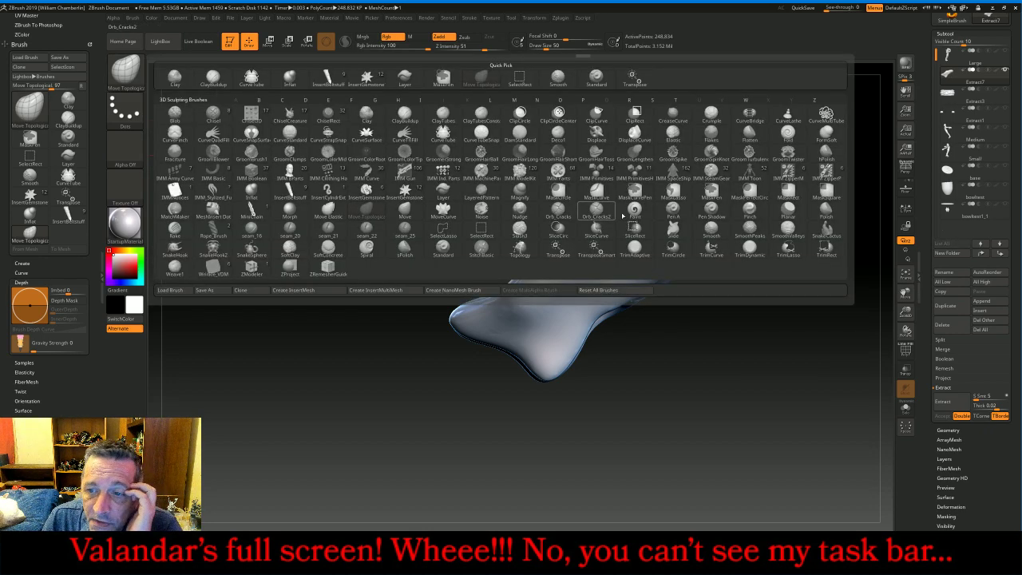
pyautogui.click(710, 248)
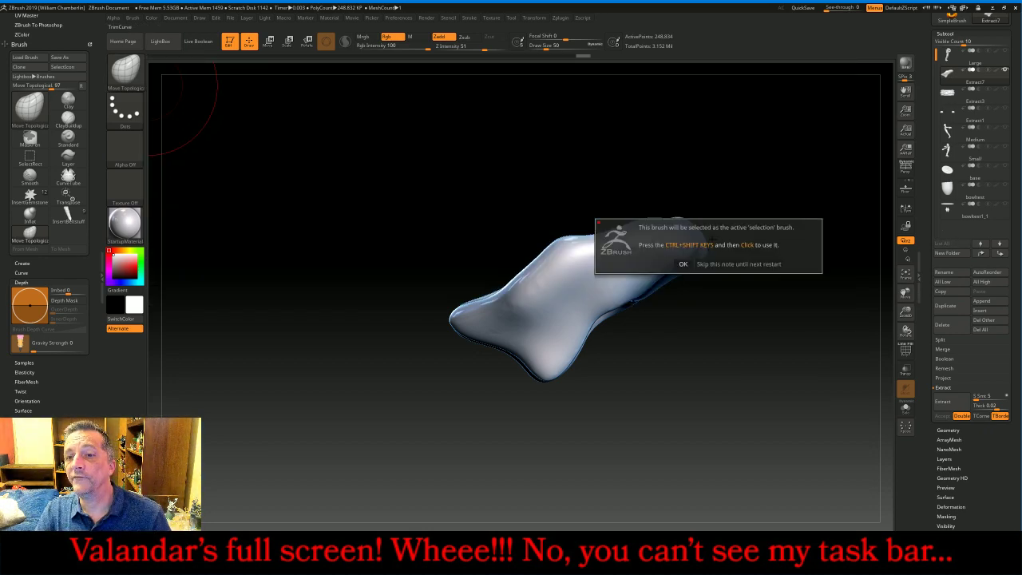
pyautogui.click(683, 264)
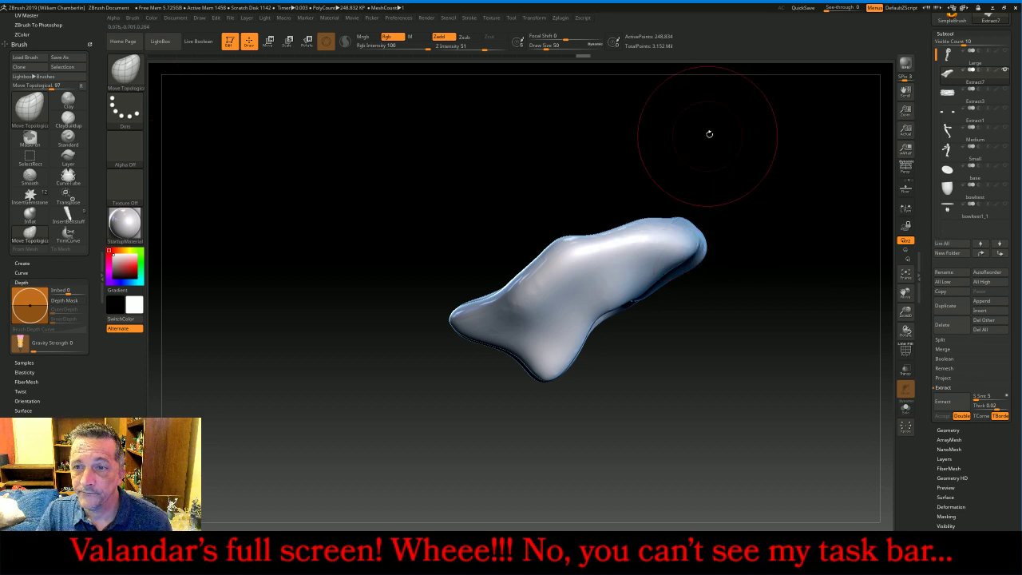
pyautogui.hotkey('ctrl', 'shift')
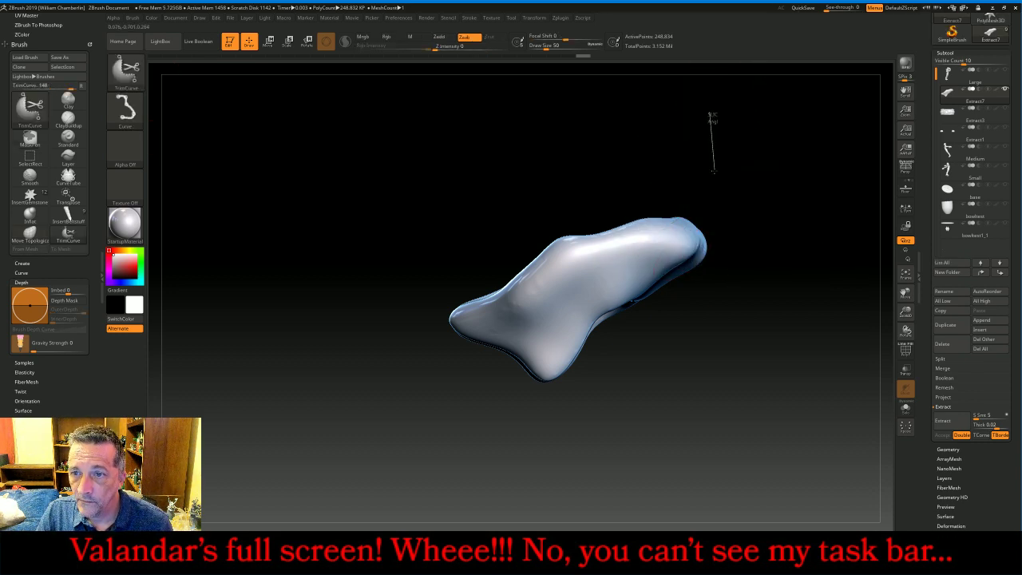
pyautogui.keyDown('ctrl'); pyautogui.keyDown('shift'); pyautogui.moveTo(701, 190); pyautogui.dragTo(629, 183); pyautogui.keyUp('shift'); pyautogui.keyUp('ctrl')
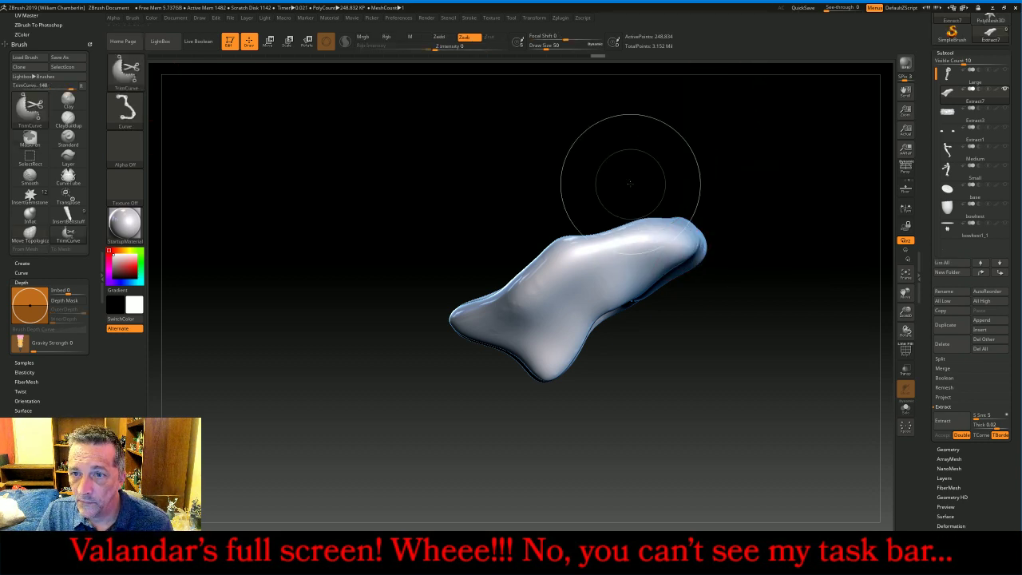
# - Make TrimLasso the active selection brush and acknowledge its notice
pyautogui.click(128, 72)
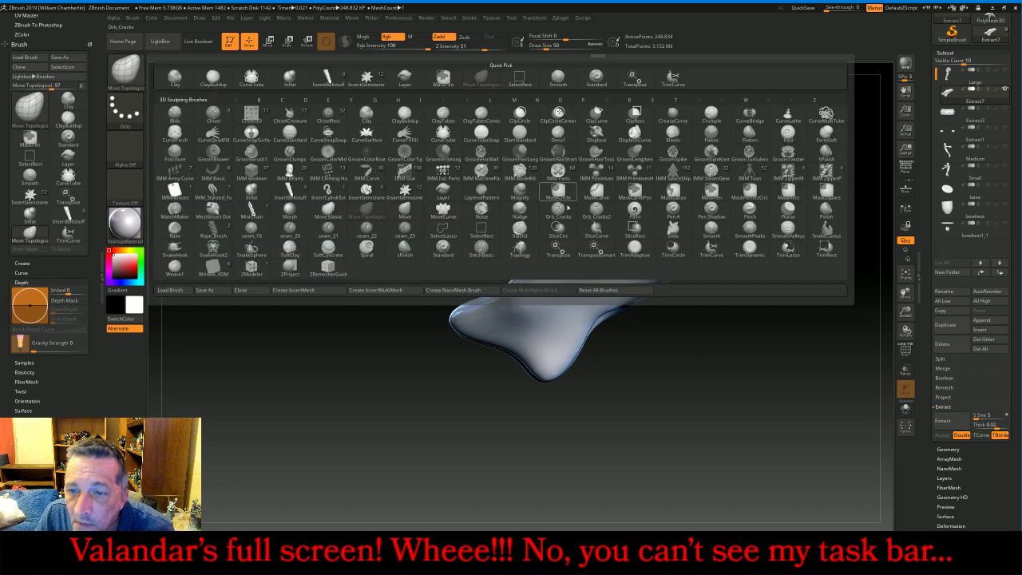
pyautogui.click(788, 249)
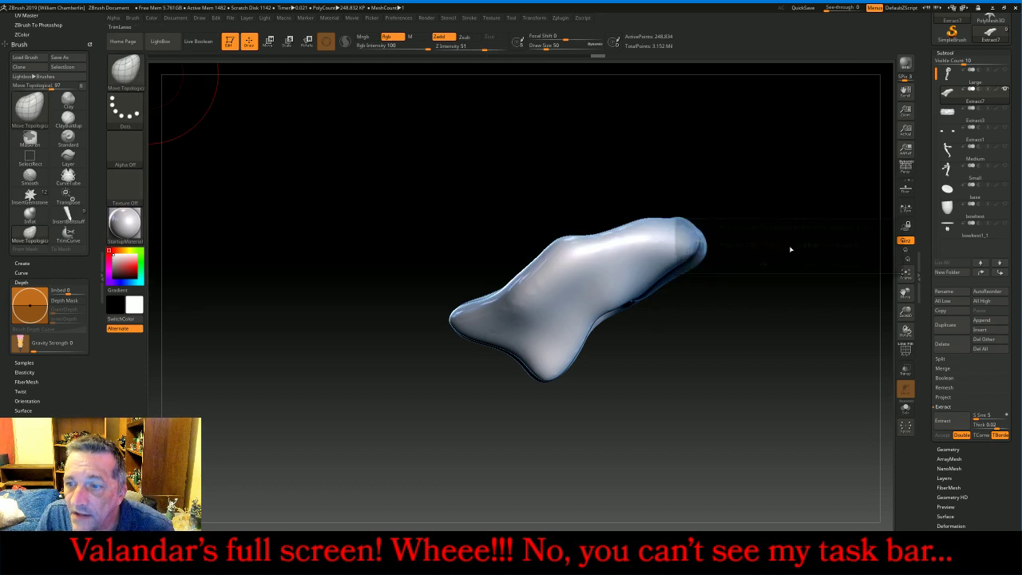
pyautogui.click(764, 264)
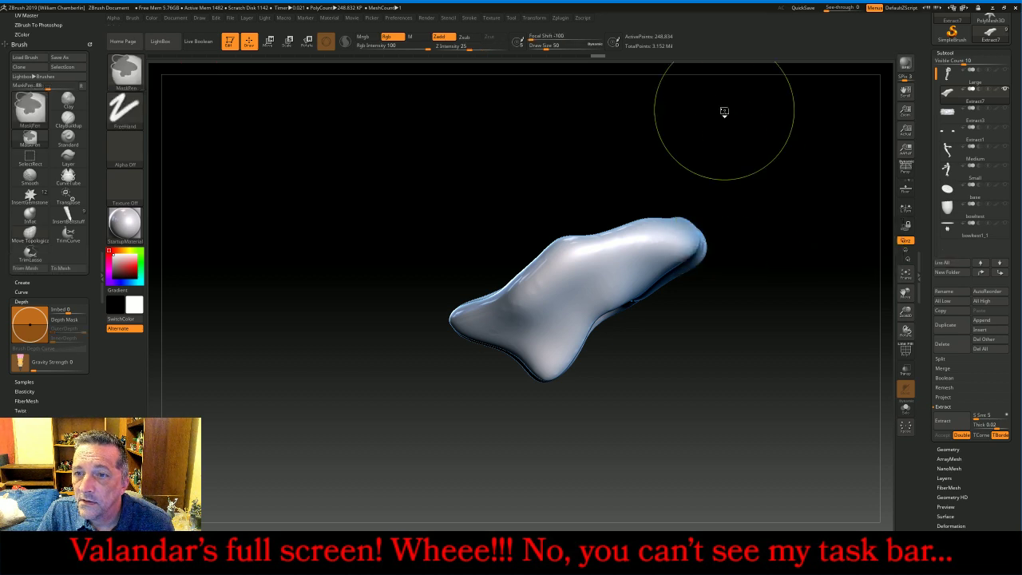
# - Try trimming the collar's upper rim with a TrimLasso outline from the side, and undo the cut
pyautogui.keyDown('ctrl'); pyautogui.keyDown('shift'); pyautogui.moveTo(685, 114); pyautogui.dragTo(707, 156); pyautogui.keyUp('shift'); pyautogui.keyUp('ctrl')
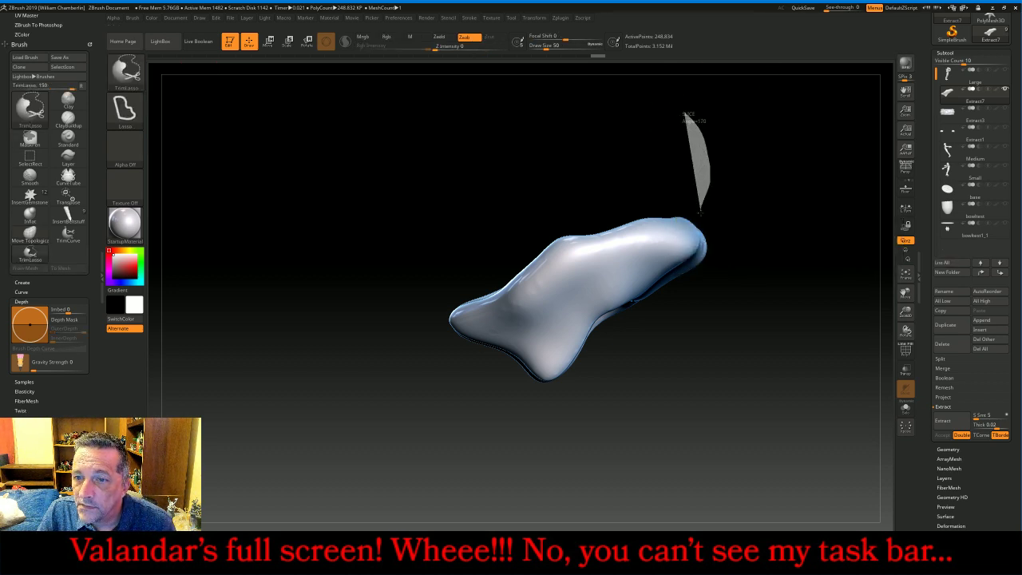
pyautogui.moveTo(689, 221)
pyautogui.keyDown('ctrl'); pyautogui.keyDown('shift'); pyautogui.mouseDown()
pyautogui.moveTo(516, 263)
pyautogui.moveTo(429, 325)
pyautogui.moveTo(390, 296)
pyautogui.moveTo(431, 185)
pyautogui.moveTo(572, 139)
pyautogui.mouseUp(); pyautogui.keyUp('shift'); pyautogui.keyUp('ctrl')
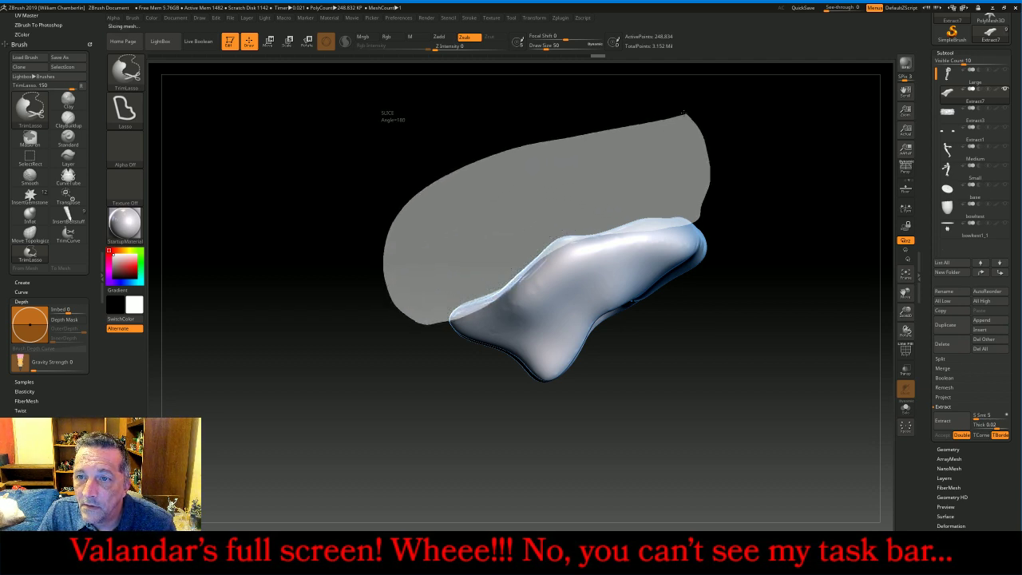
pyautogui.keyDown('ctrl'); pyautogui.keyDown('shift'); pyautogui.moveTo(809, 269); pyautogui.dragTo(808, 269); pyautogui.keyUp('shift'); pyautogui.keyUp('ctrl')
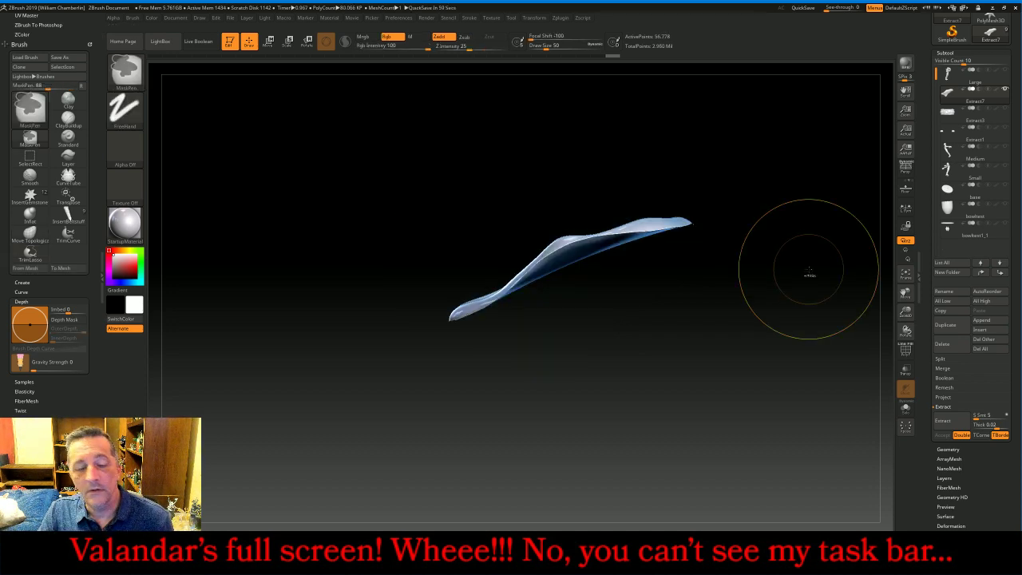
pyautogui.hotkey('ctrl', 'z')
pyautogui.moveTo(587, 156)
pyautogui.keyDown('ctrl'); pyautogui.keyDown('shift'); pyautogui.mouseDown()
pyautogui.moveTo(403, 205)
pyautogui.moveTo(405, 302)
pyautogui.moveTo(435, 320)
pyautogui.moveTo(489, 321)
pyautogui.moveTo(559, 254)
pyautogui.moveTo(803, 194)
pyautogui.moveTo(789, 173)
pyautogui.moveTo(766, 196)
pyautogui.moveTo(780, 208)
pyautogui.moveTo(721, 224)
pyautogui.mouseUp(); pyautogui.keyUp('shift'); pyautogui.keyUp('ctrl')
# - Cut off the collar's rounded upper rim with TrimLasso from the opposite side to leave a flat top edge
pyautogui.moveTo(477, 195); pyautogui.dragTo(478, 188)
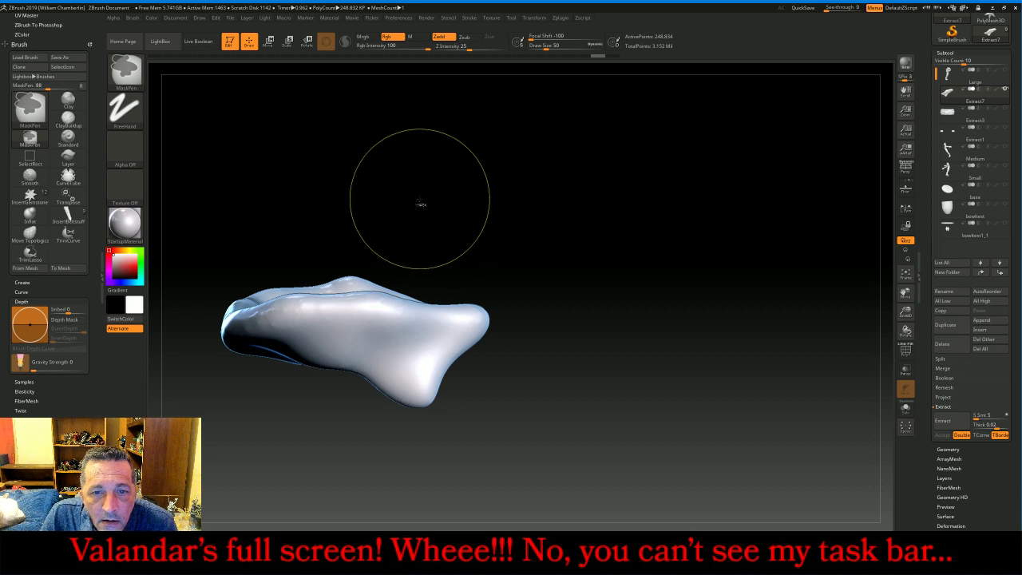
pyautogui.hotkey('ctrl', 'shift')
pyautogui.moveTo(411, 182)
pyautogui.keyDown('ctrl'); pyautogui.keyDown('shift'); pyautogui.mouseDown()
pyautogui.moveTo(222, 254)
pyautogui.moveTo(222, 345)
pyautogui.moveTo(373, 310)
pyautogui.moveTo(528, 339)
pyautogui.mouseUp(); pyautogui.keyUp('shift'); pyautogui.keyUp('ctrl')
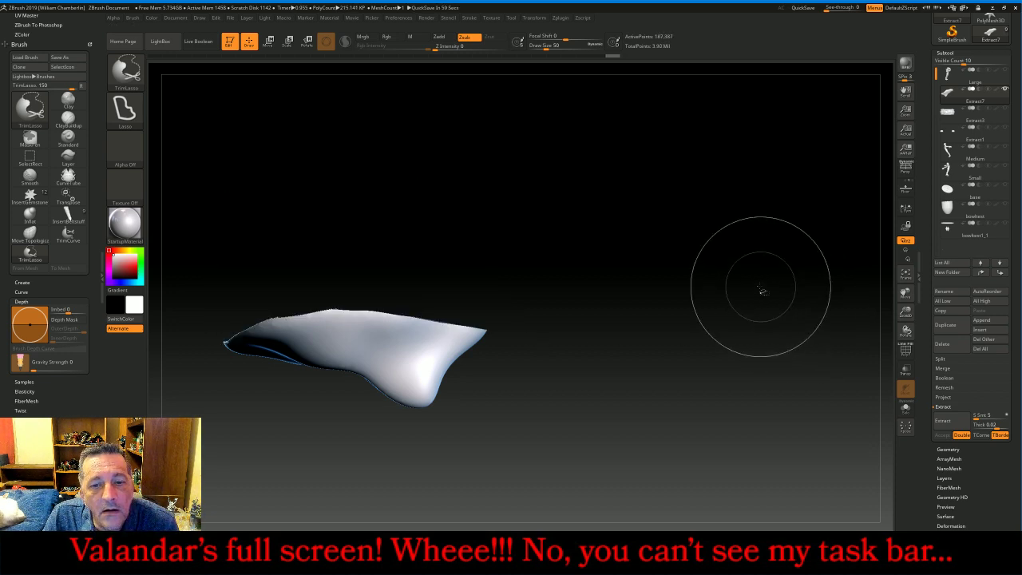
# - Show the figure together with the trimmed collar again and set the brush draw size to 23
pyautogui.moveTo(753, 278)
pyautogui.mouseDown()
pyautogui.moveTo(716, 288)
pyautogui.moveTo(738, 313)
pyautogui.mouseUp()
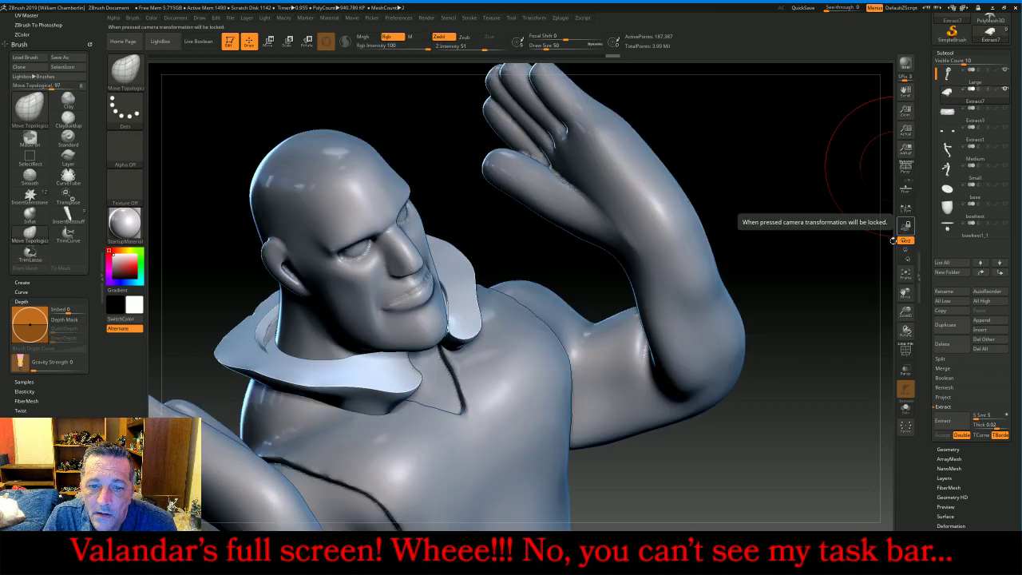
pyautogui.moveTo(802, 280); pyautogui.dragTo(829, 309)
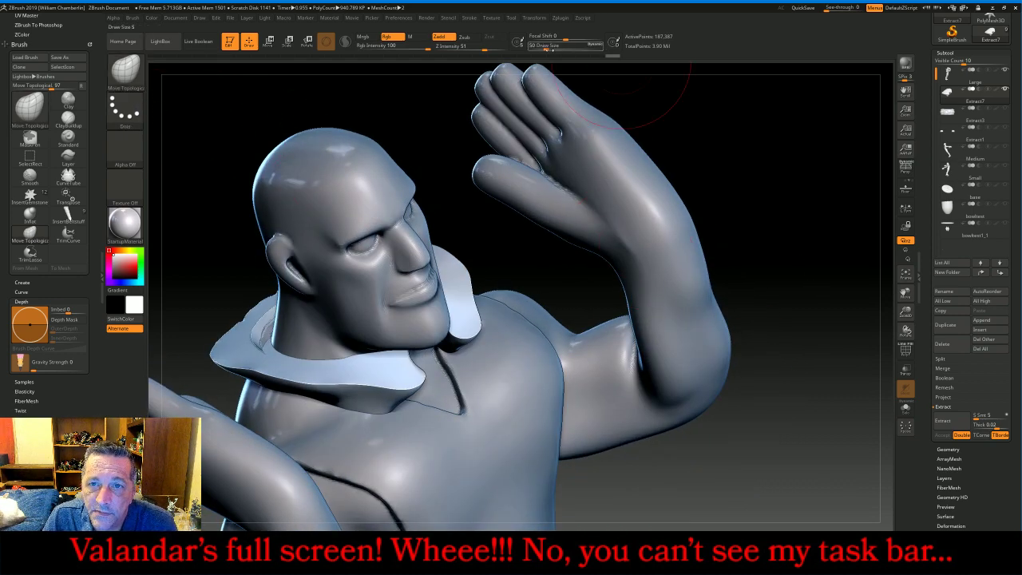
pyautogui.moveTo(551, 46); pyautogui.dragTo(543, 46)
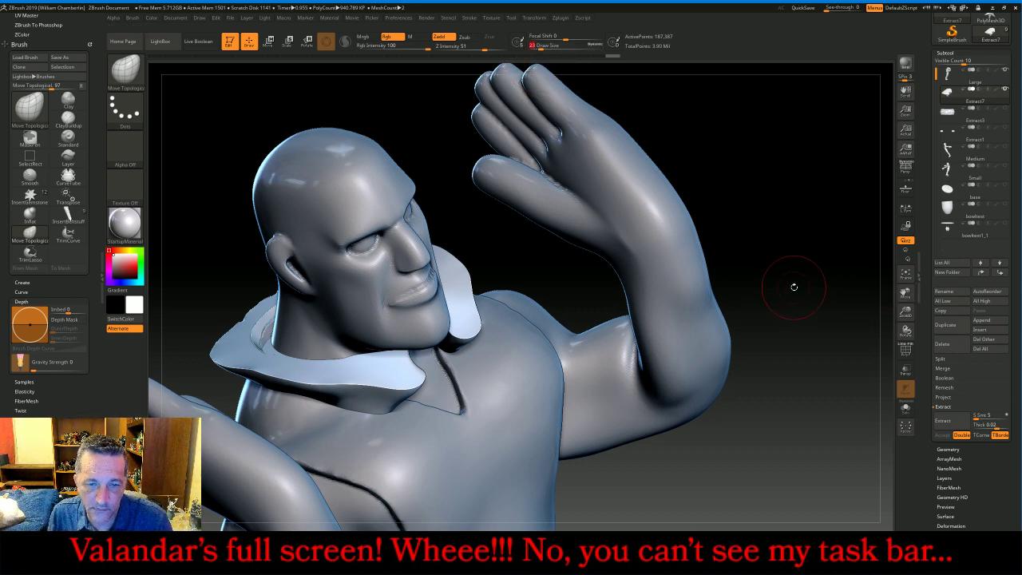
# - Isolate and mask the flat trimmed face along the top of the collar, and unhide the rest of the collar
pyautogui.hotkey('ctrl', 'shift')
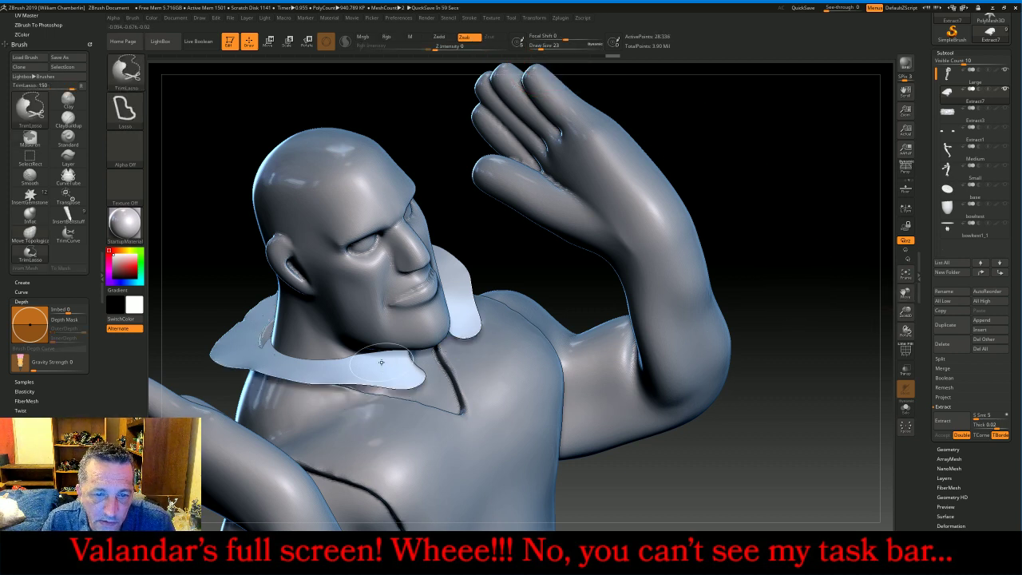
pyautogui.moveTo(851, 153); pyautogui.dragTo(790, 148)
pyautogui.keyDown('ctrl'); pyautogui.keyDown('shift'); pyautogui.click(792, 154); pyautogui.keyUp('shift'); pyautogui.keyUp('ctrl')
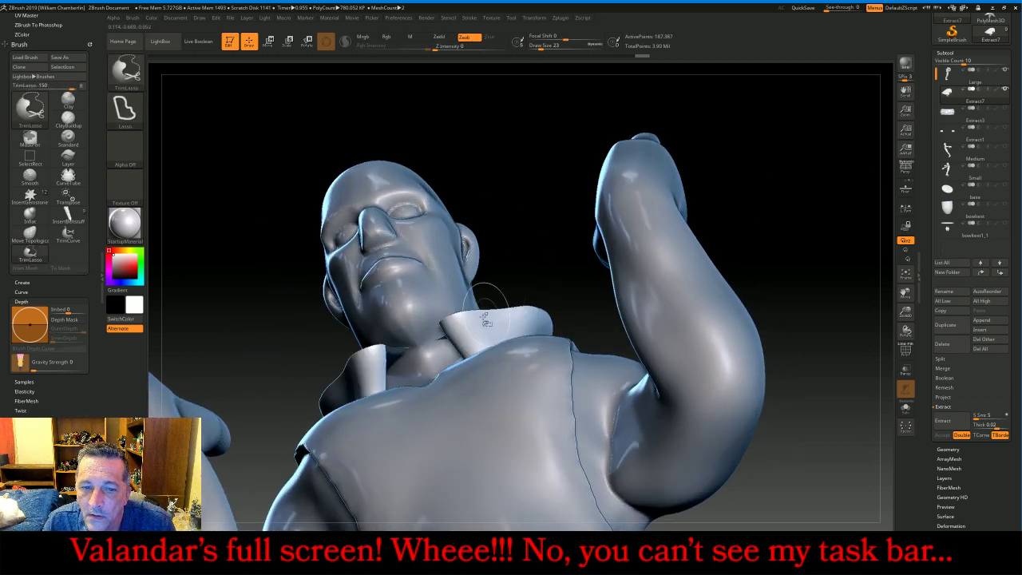
pyautogui.keyDown('ctrl'); pyautogui.keyDown('shift'); pyautogui.click(397, 355); pyautogui.keyUp('shift'); pyautogui.keyUp('ctrl')
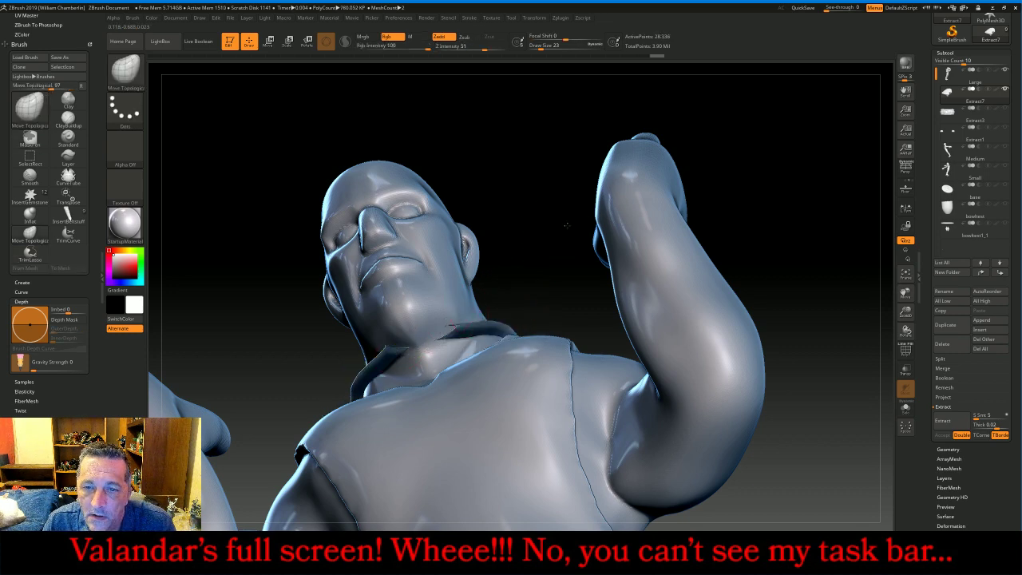
pyautogui.moveTo(567, 225); pyautogui.dragTo(624, 229)
pyautogui.moveTo(843, 101)
pyautogui.keyDown('ctrl'); pyautogui.mouseDown()
pyautogui.moveTo(293, 376)
pyautogui.moveTo(92, 528)
pyautogui.moveTo(149, 527)
pyautogui.mouseUp(); pyautogui.keyUp('ctrl')
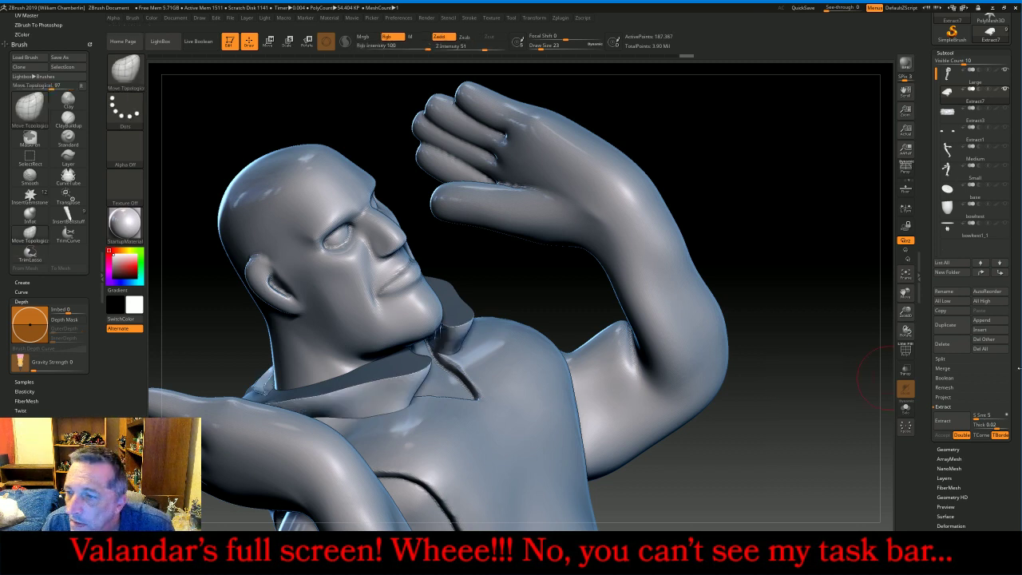
# - Split the trimmed collar into its separate parts and make the main collar shell the active subtool
pyautogui.click(968, 359)
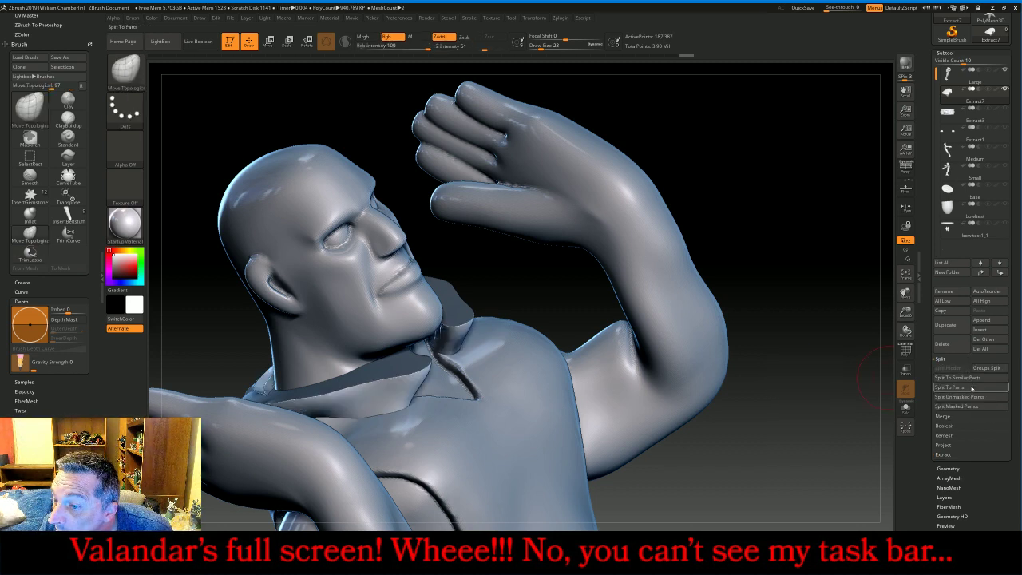
pyautogui.click(971, 388)
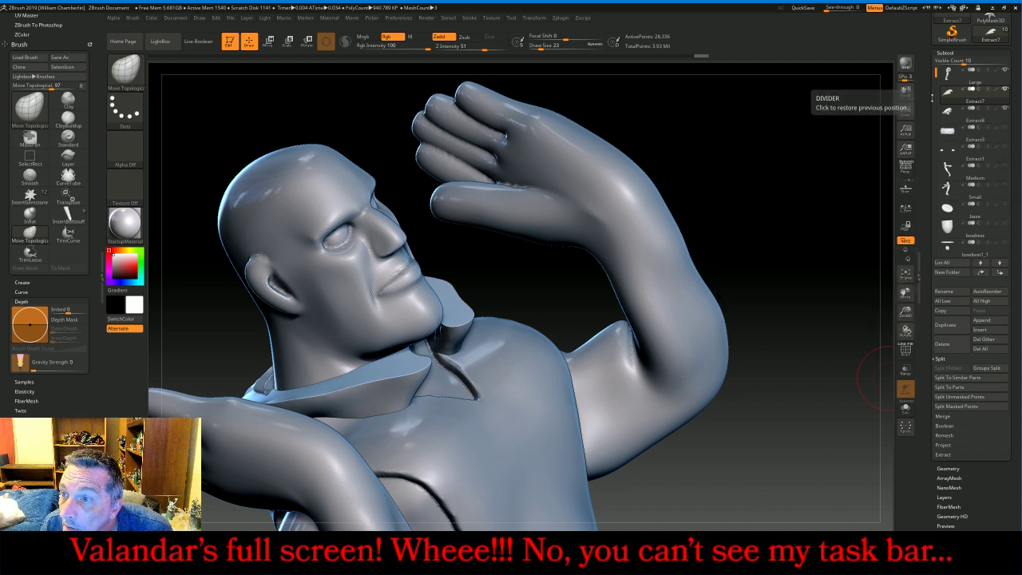
pyautogui.moveTo(999, 97)
pyautogui.moveTo(981, 116)
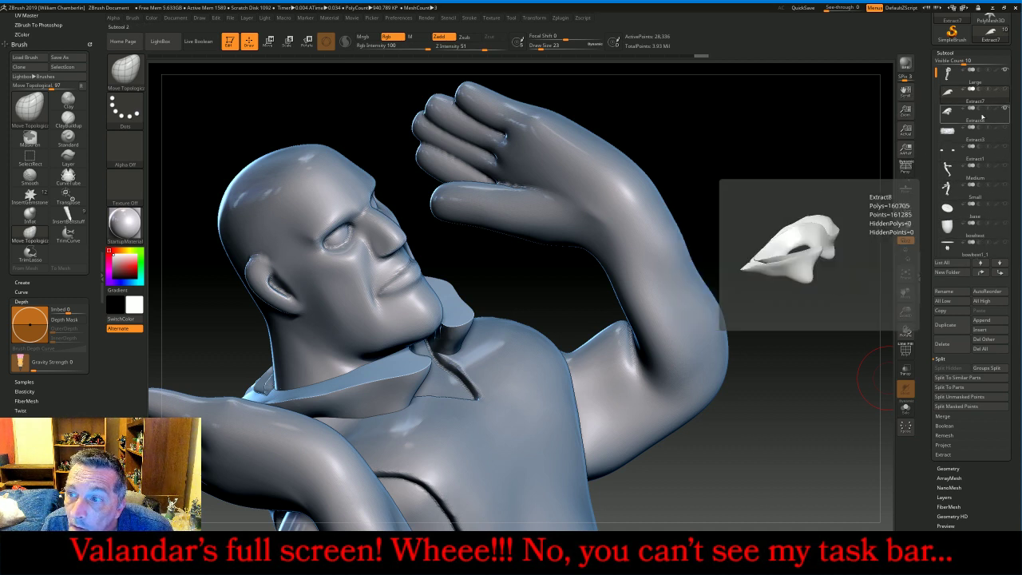
pyautogui.click(950, 119)
pyautogui.moveTo(821, 148); pyautogui.dragTo(894, 246)
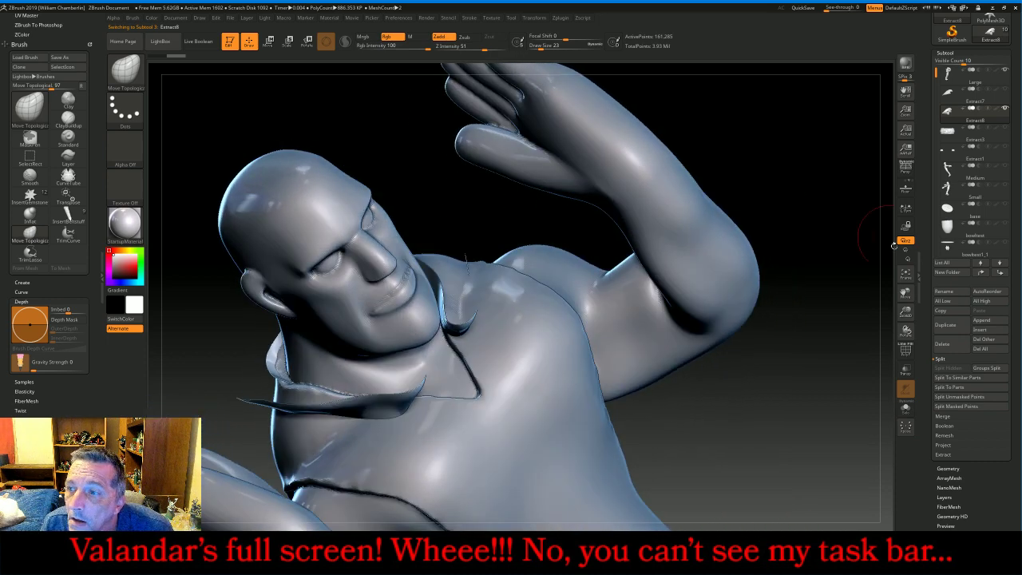
# - Close the open holes in the collar shell to cap its upper edge
pyautogui.click(964, 468)
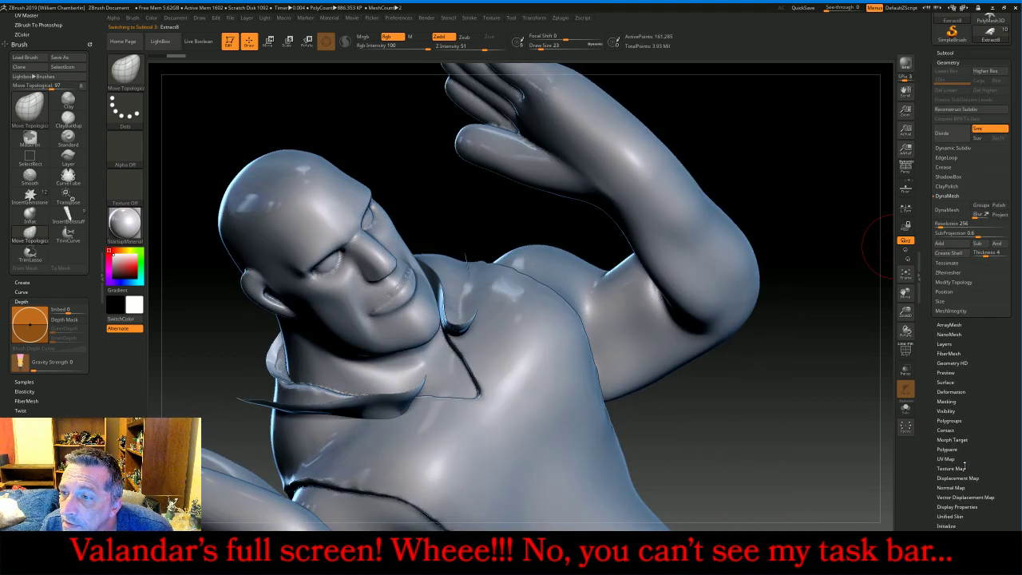
pyautogui.click(969, 282)
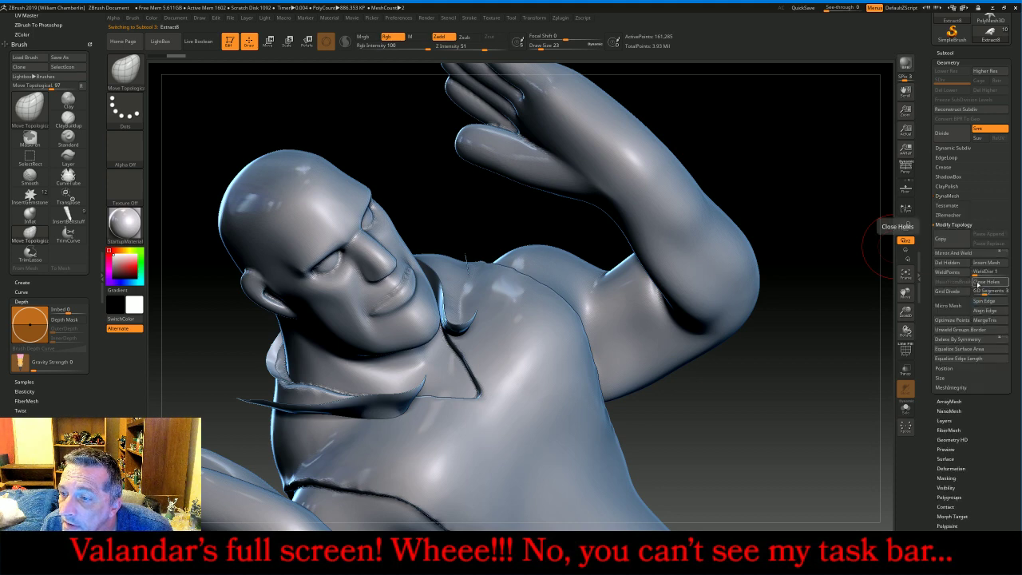
pyautogui.click(985, 281)
pyautogui.moveTo(848, 415); pyautogui.dragTo(874, 254)
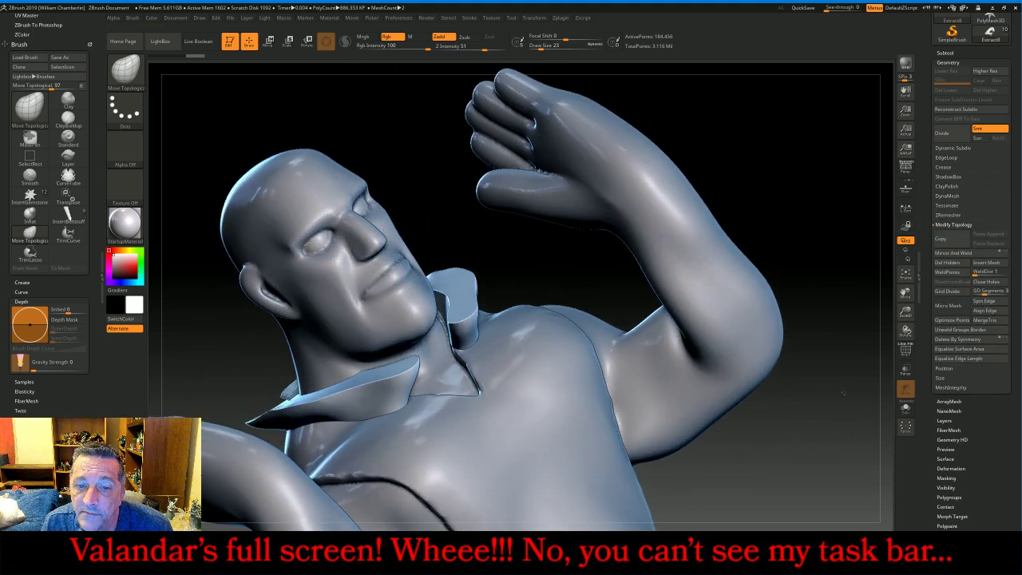
# - Permanently delete the leftover collar cap subtool Extract7
pyautogui.click(946, 53)
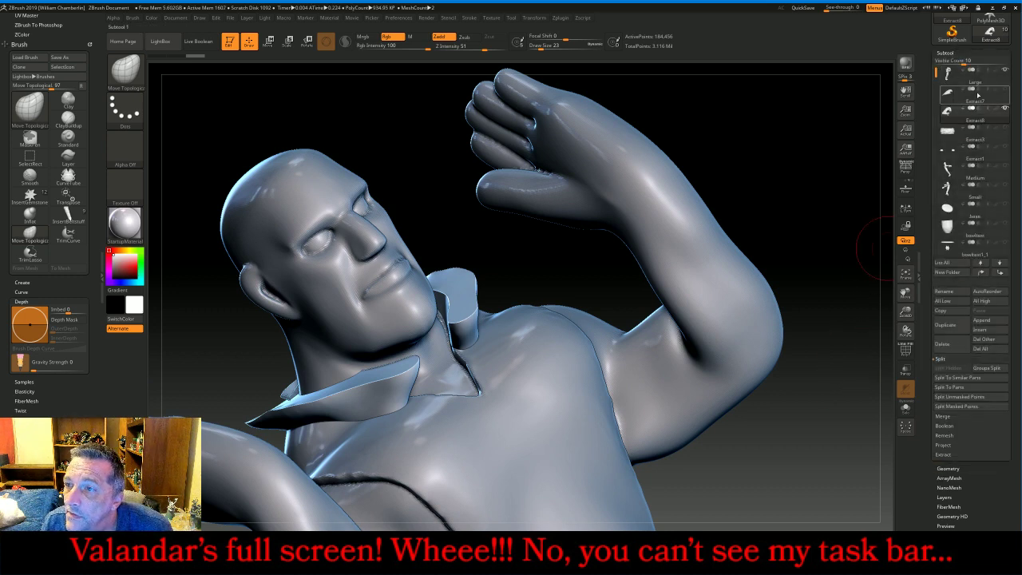
pyautogui.click(947, 96)
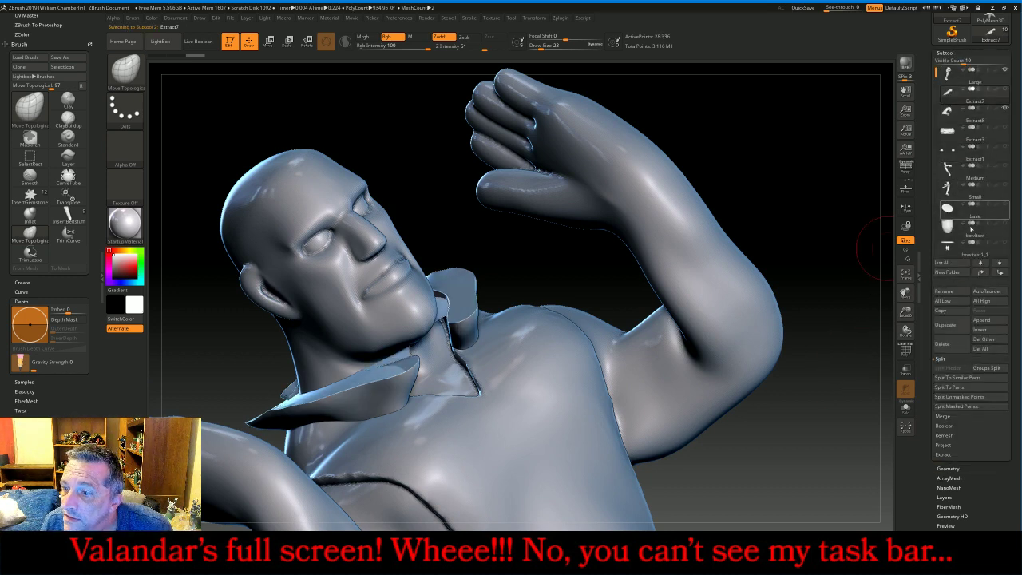
pyautogui.click(957, 341)
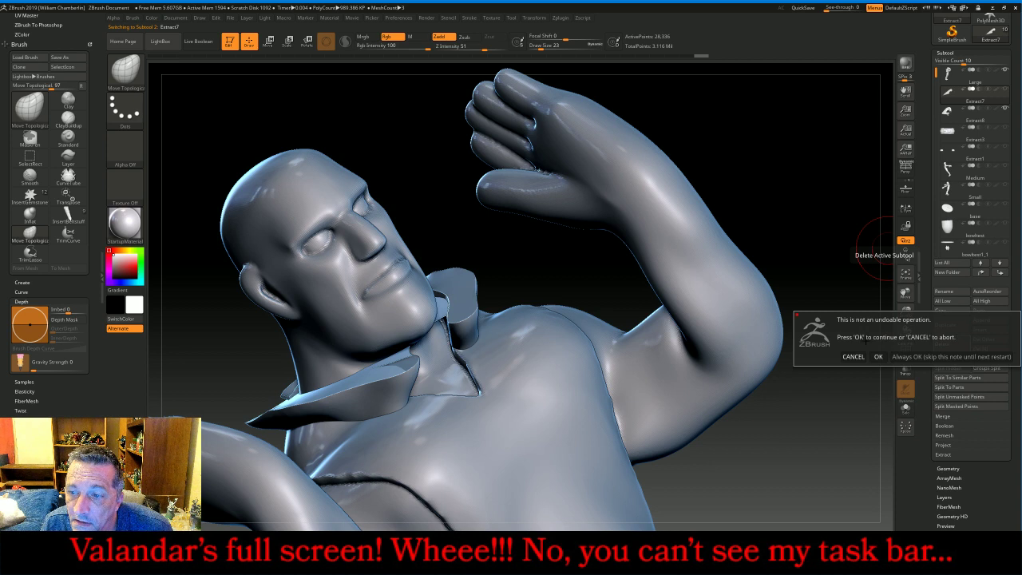
pyautogui.click(877, 356)
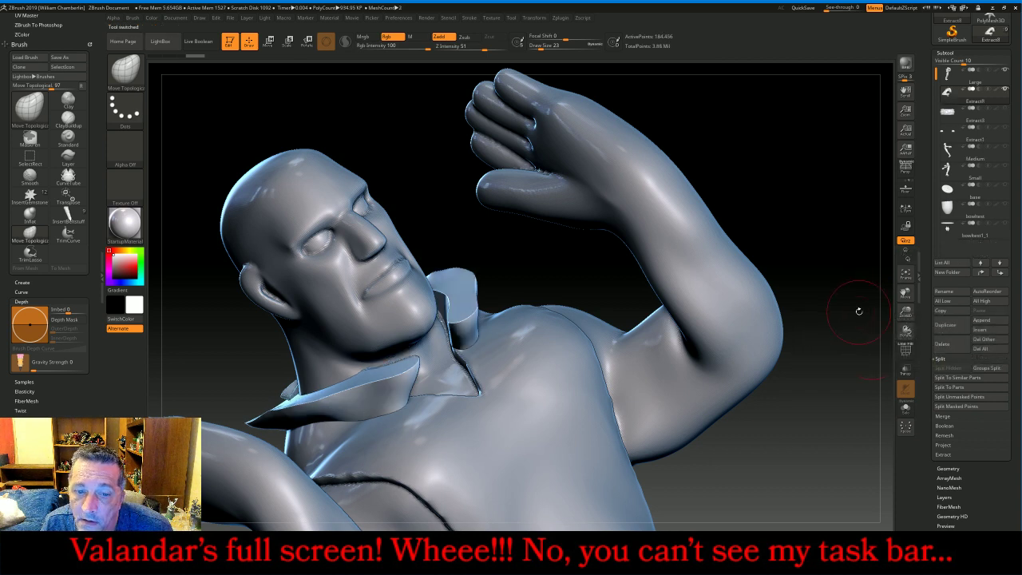
# - Isolate the collar, cut its pointed front tips off square with TrimRect from the side, and show the figure again
pyautogui.click(1008, 70)
pyautogui.moveTo(769, 268); pyautogui.dragTo(789, 237)
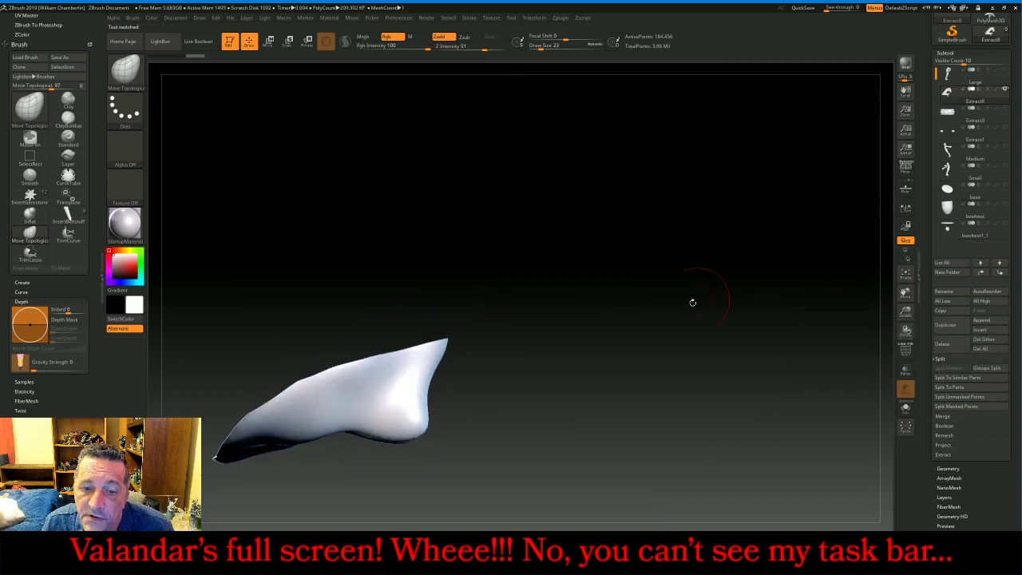
pyautogui.moveTo(692, 302); pyautogui.dragTo(668, 257)
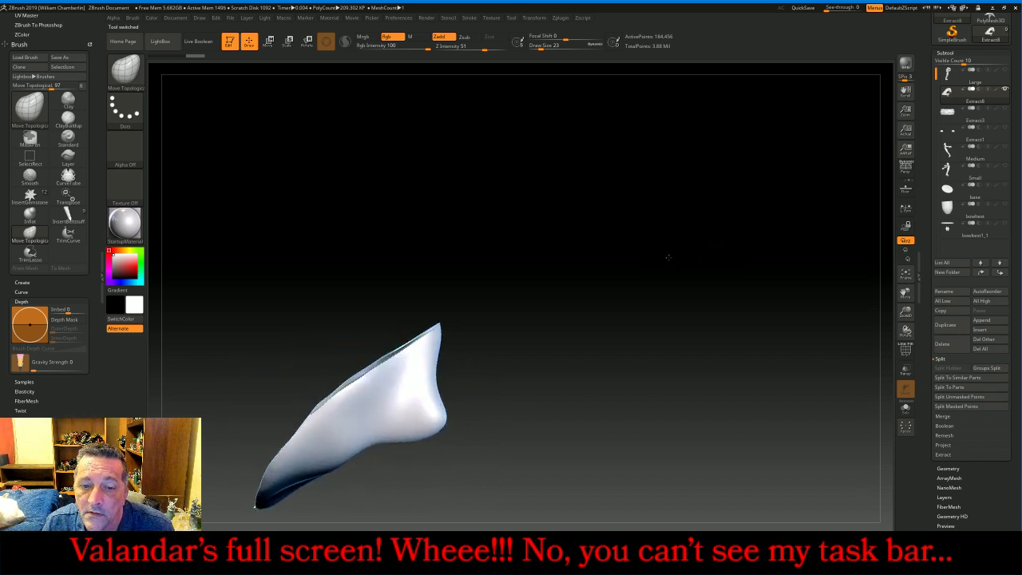
pyautogui.click(125, 71)
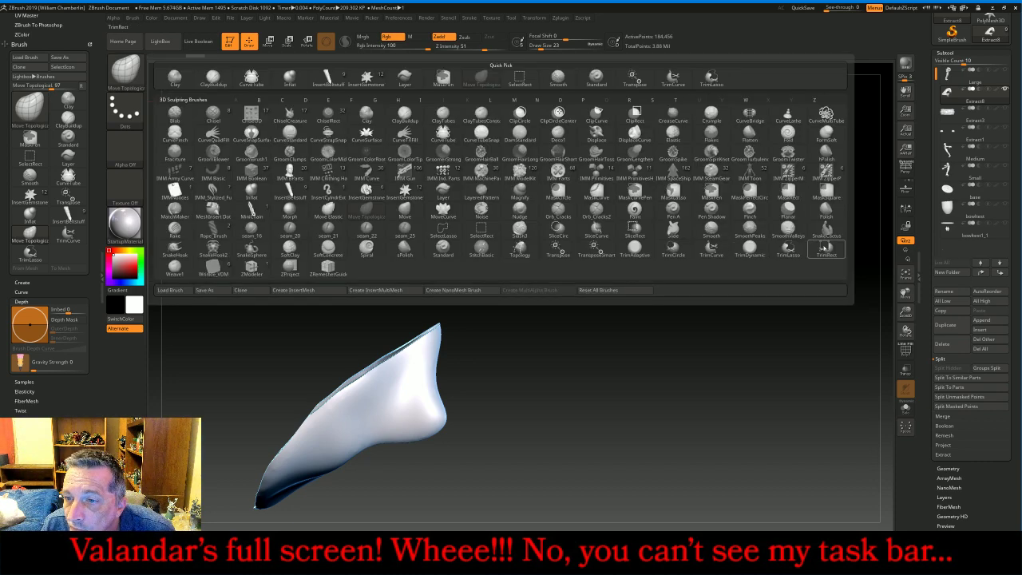
pyautogui.click(825, 248)
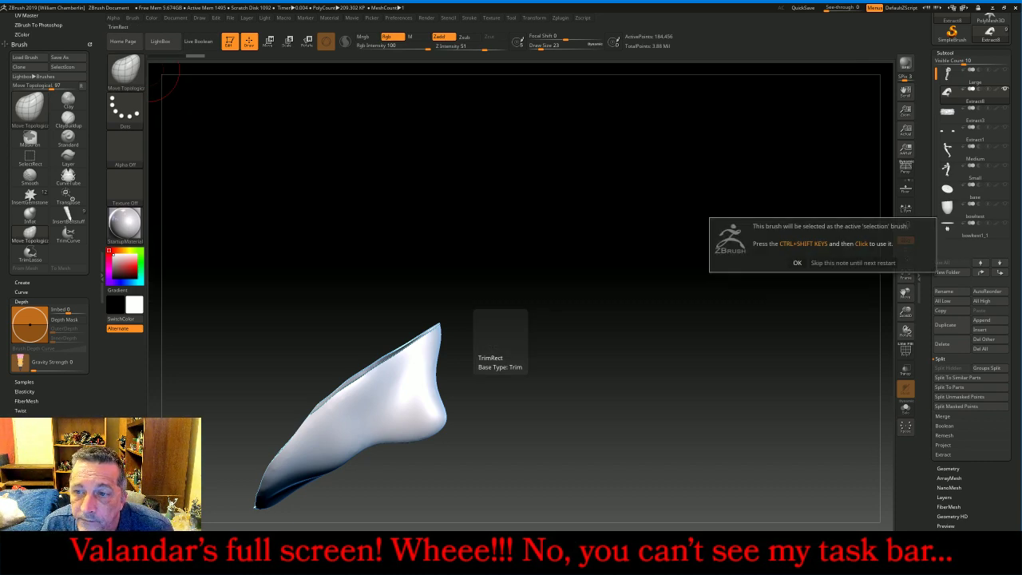
pyautogui.click(796, 262)
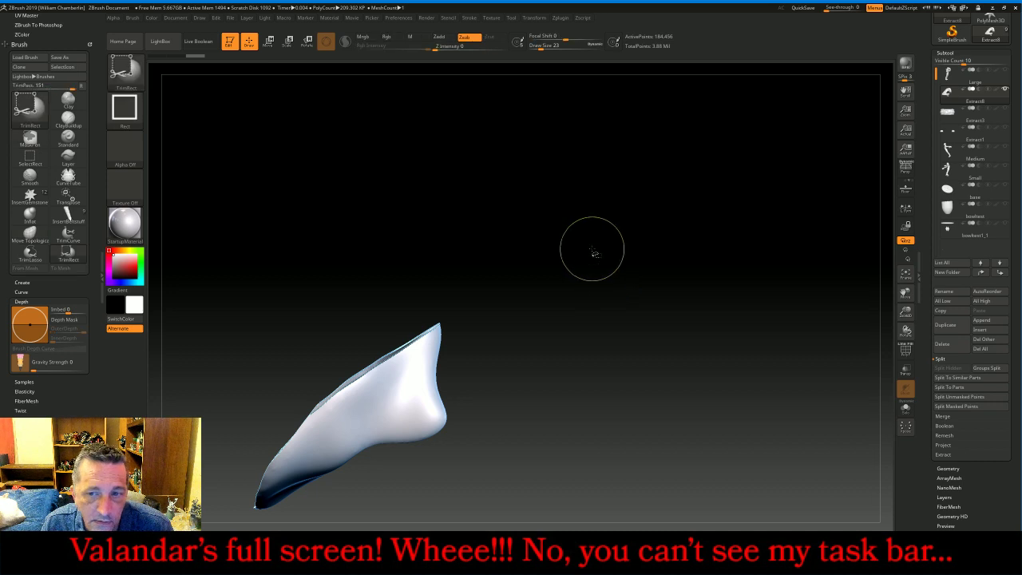
pyautogui.keyDown('ctrl'); pyautogui.keyDown('shift'); pyautogui.moveTo(593, 225); pyautogui.dragTo(421, 490); pyautogui.keyUp('shift'); pyautogui.keyUp('ctrl')
pyautogui.moveTo(791, 247)
pyautogui.mouseDown()
pyautogui.moveTo(756, 270)
pyautogui.moveTo(793, 257)
pyautogui.mouseUp()
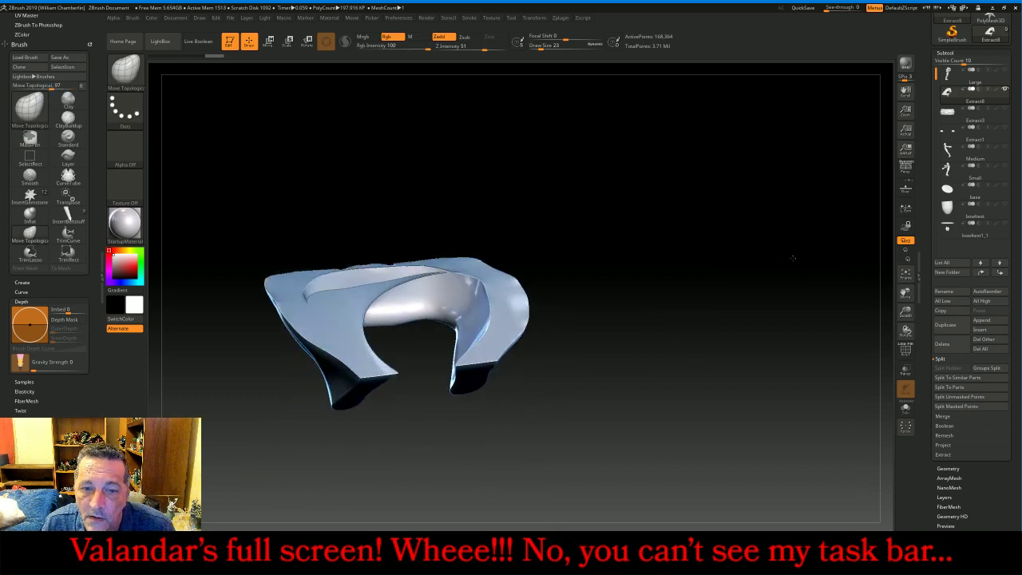
pyautogui.click(1005, 70)
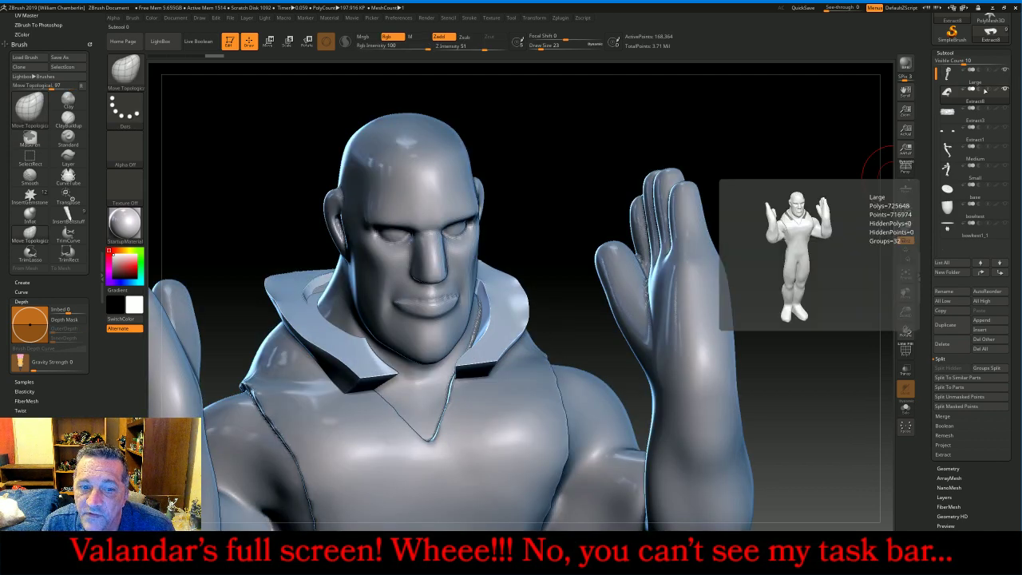
pyautogui.moveTo(836, 173); pyautogui.dragTo(796, 171)
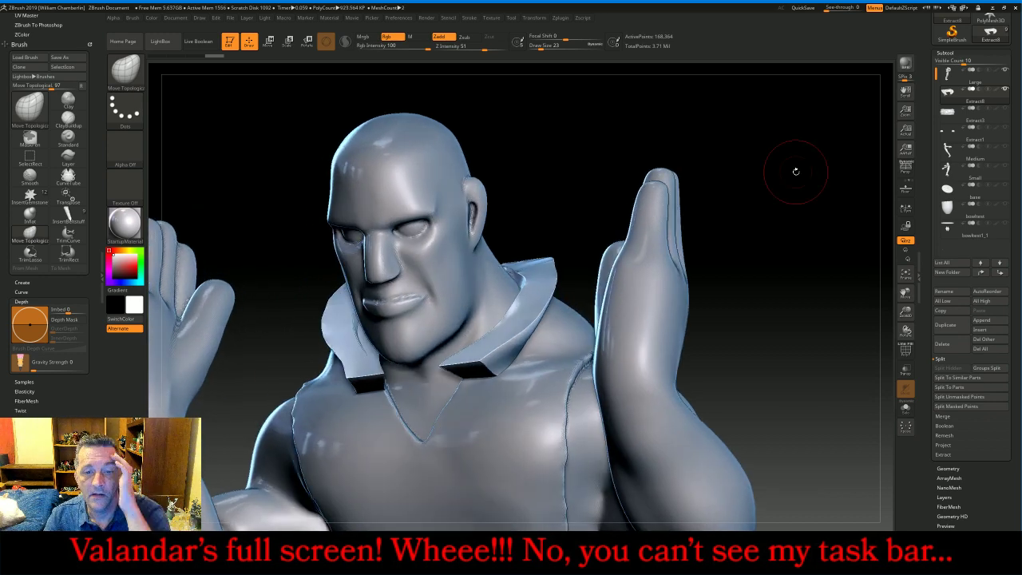
# - Open the reference photo of the costumed group in IrfanView to examine the vest design
pyautogui.click(363, 563)
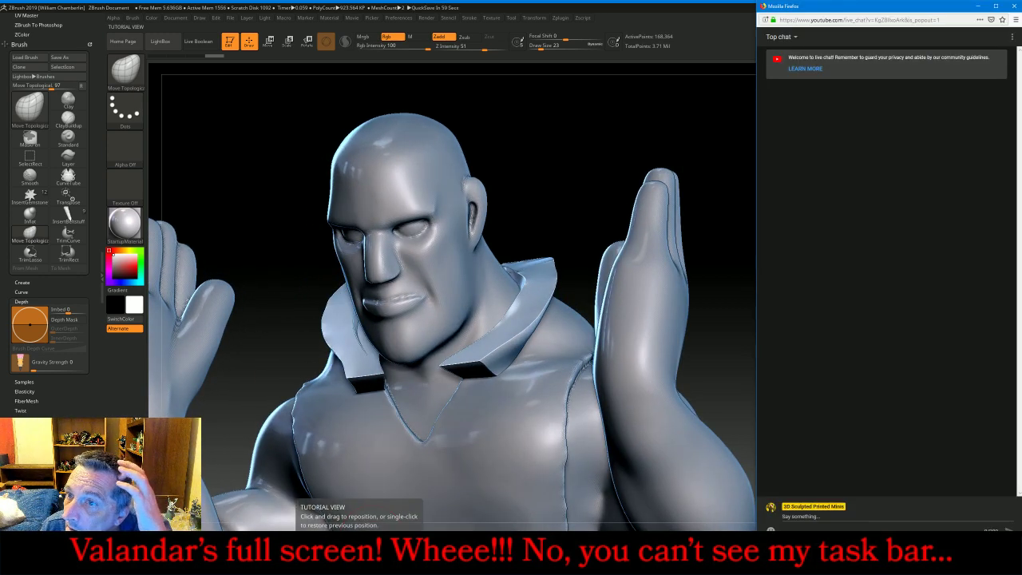
pyautogui.click(363, 563)
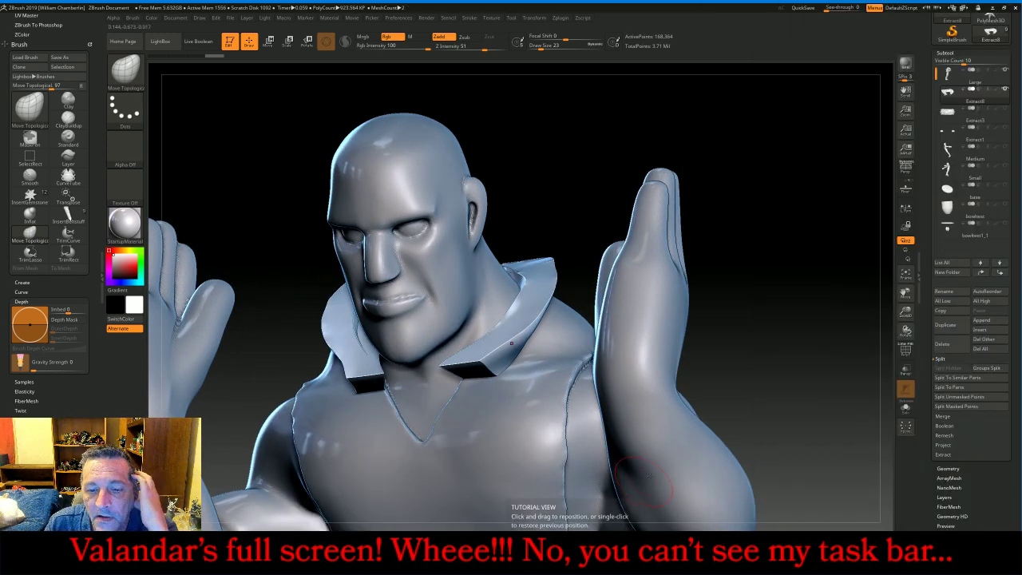
pyautogui.click(680, 563)
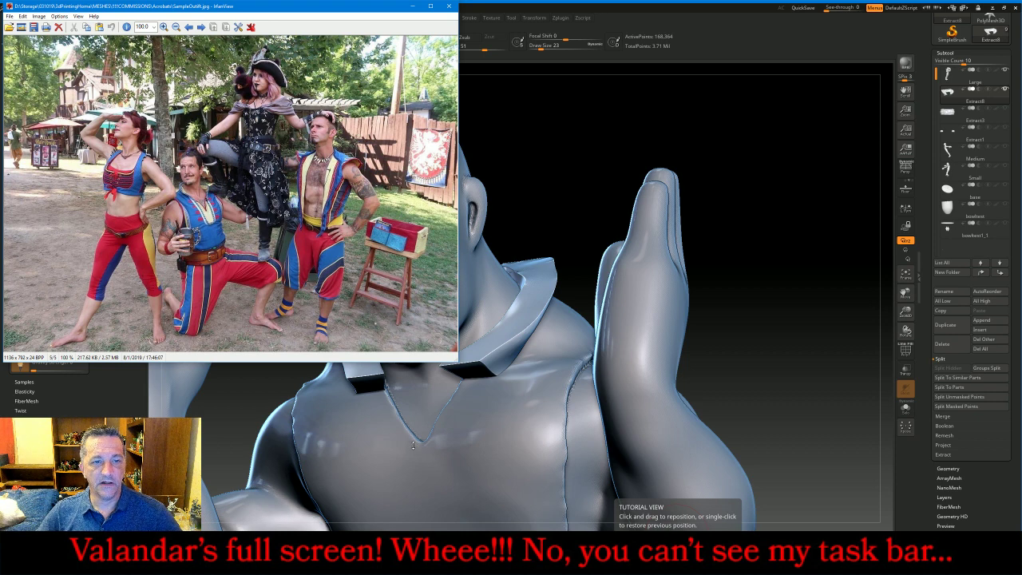
# - Choose the seam_16 brush, make the figure active, and test a vertical seam stroke down the chest below the collar, undoing it
pyautogui.moveTo(787, 324); pyautogui.dragTo(803, 309)
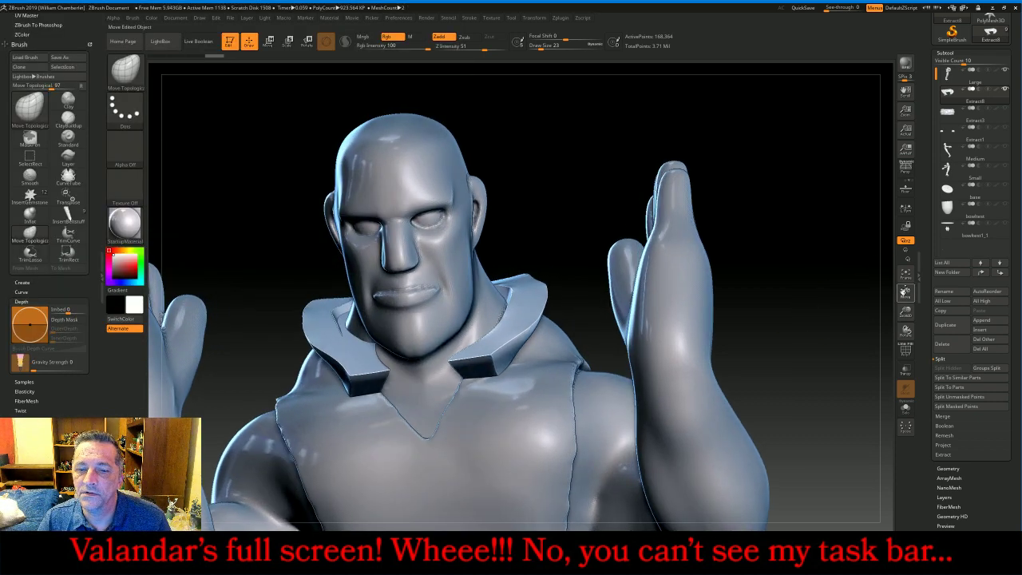
pyautogui.moveTo(903, 292); pyautogui.dragTo(918, 142)
pyautogui.click(122, 72)
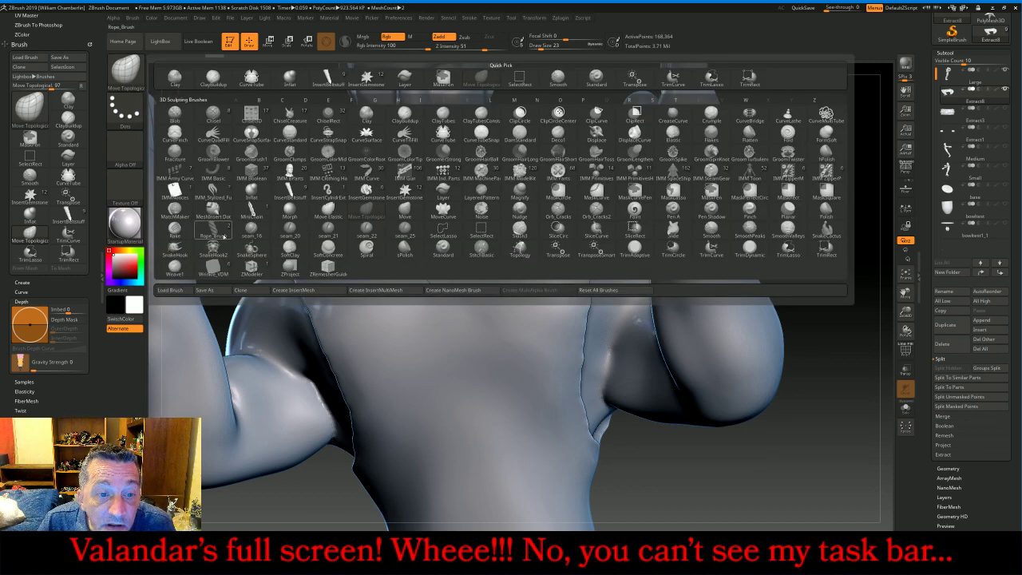
pyautogui.click(251, 230)
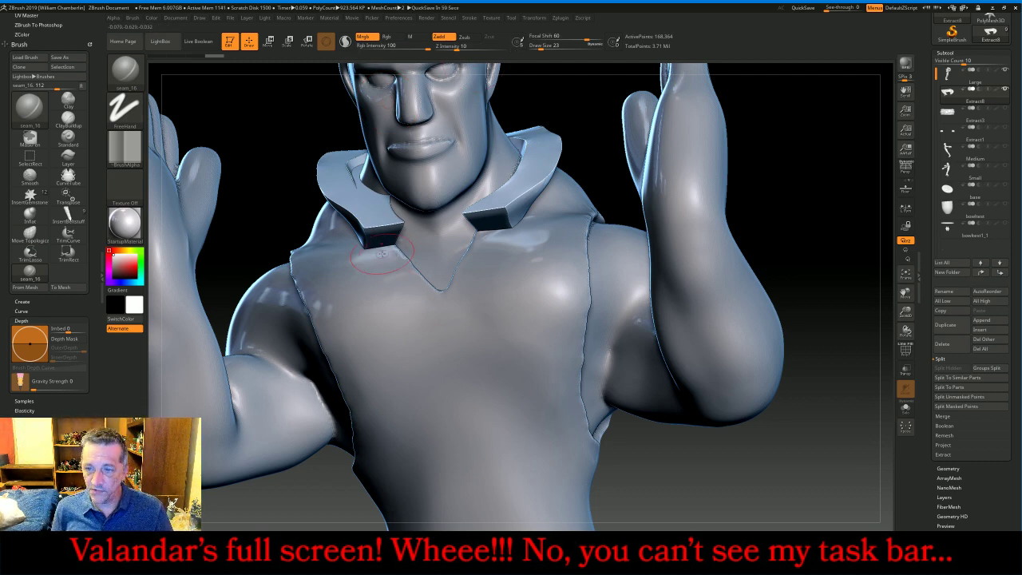
pyautogui.moveTo(822, 214); pyautogui.dragTo(843, 169)
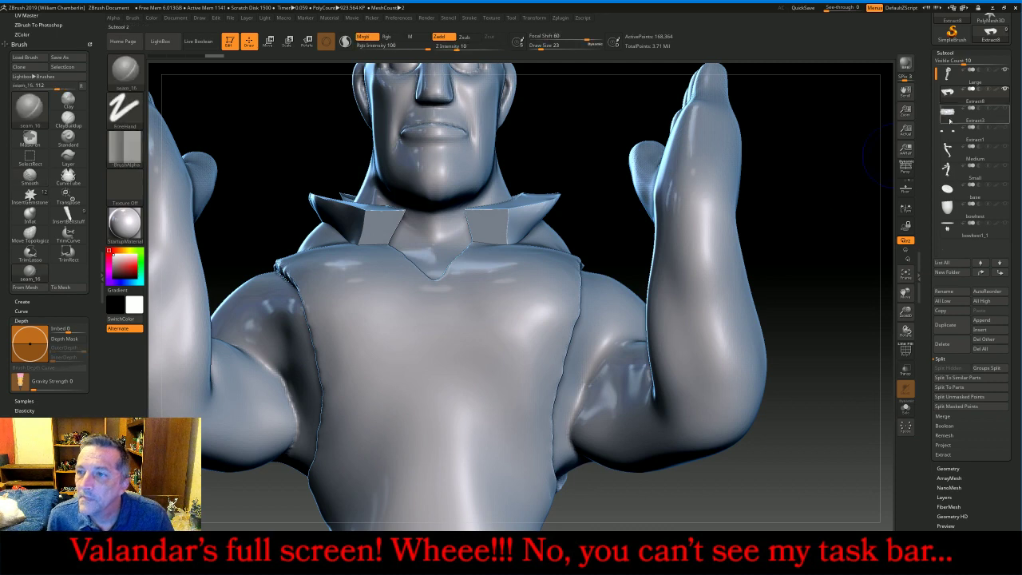
pyautogui.keyDown('alt'); pyautogui.click(511, 239); pyautogui.keyUp('alt')
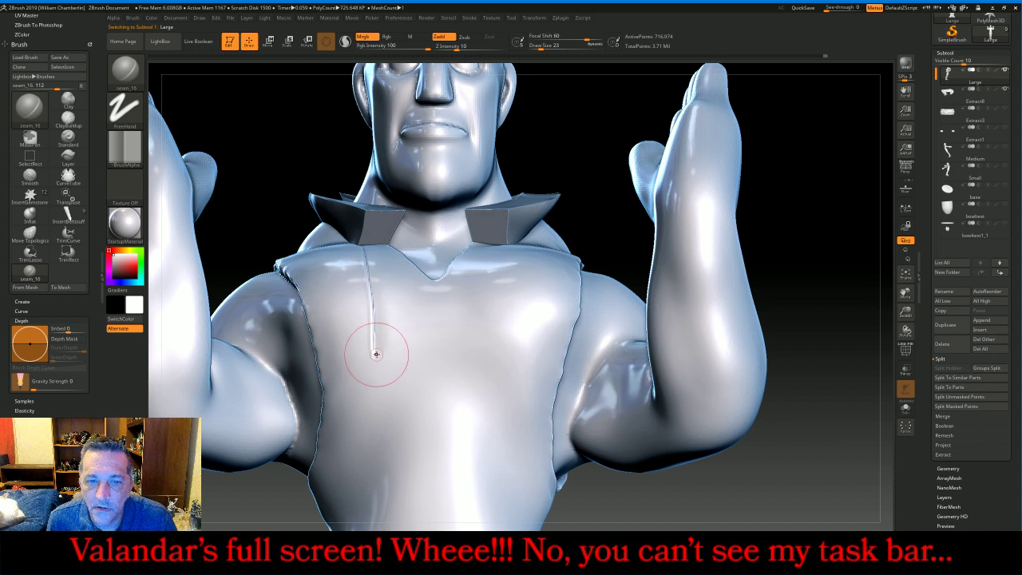
pyautogui.hotkey('ctrl', 'z')
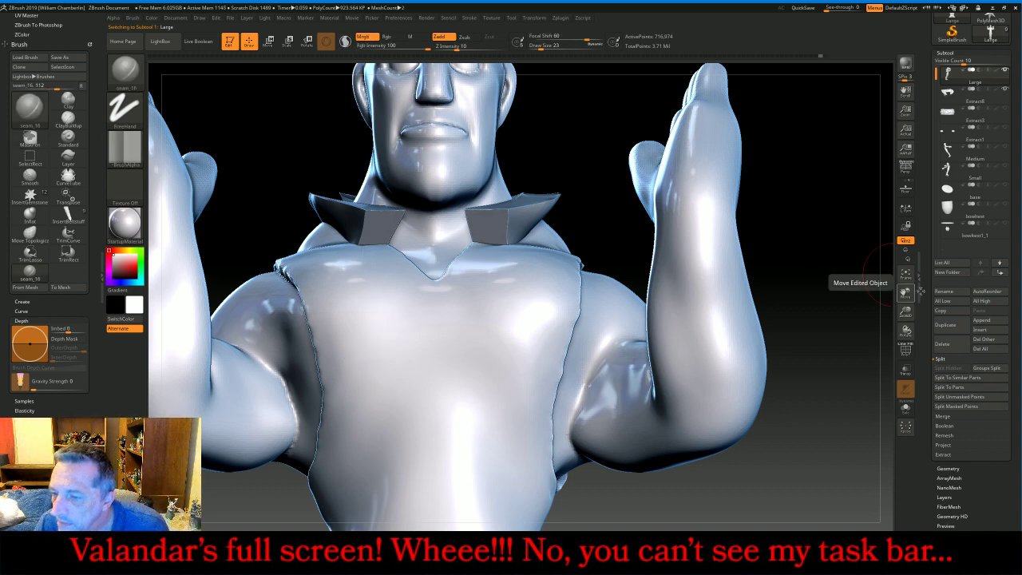
# - Divide the figure's mesh once to give it finer resolution
pyautogui.click(949, 468)
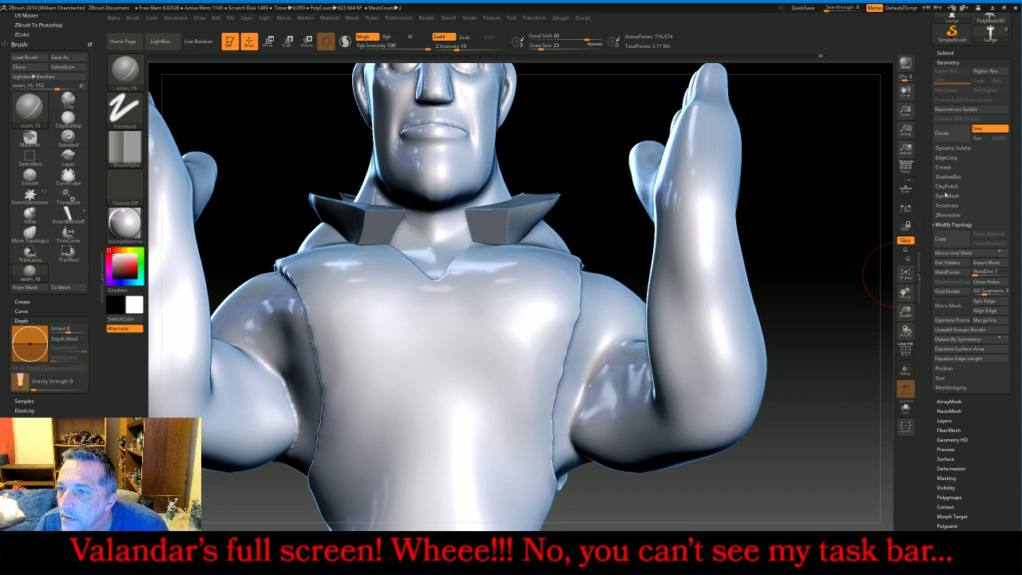
pyautogui.click(946, 196)
pyautogui.click(946, 133)
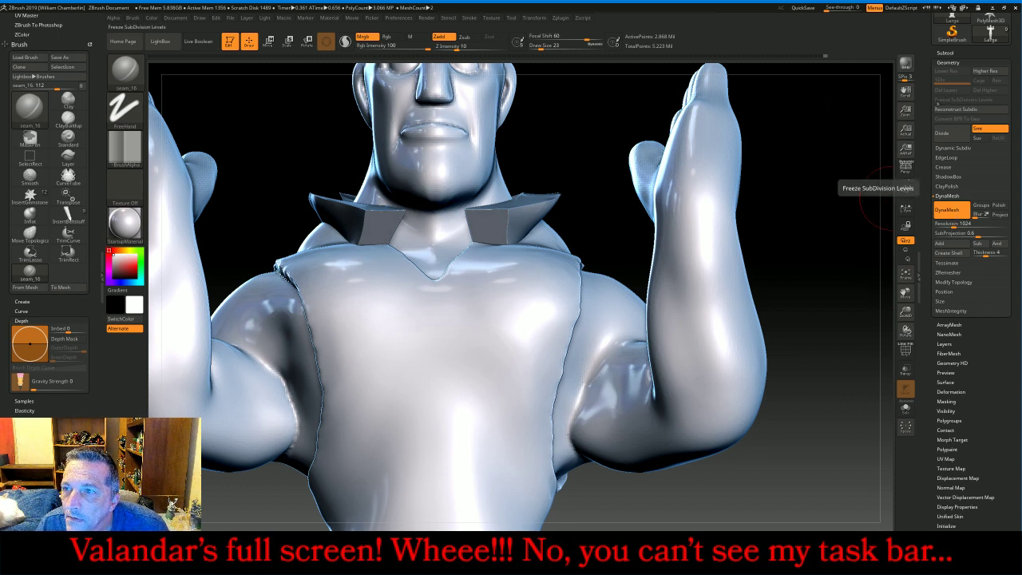
# - Set the figure's DynaMesh resolution to 1600 and try to remesh the figure
pyautogui.click(949, 53)
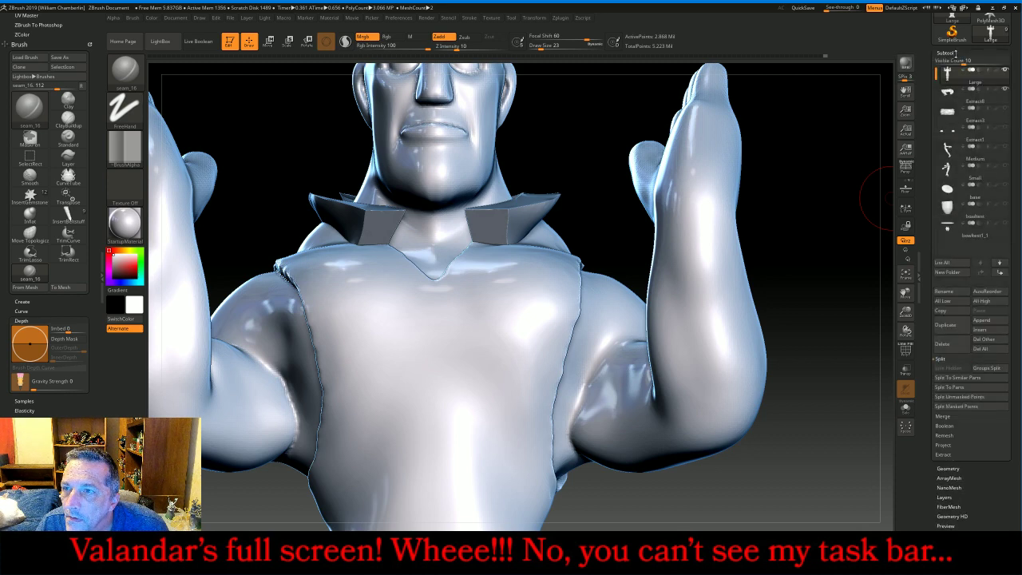
pyautogui.click(954, 53)
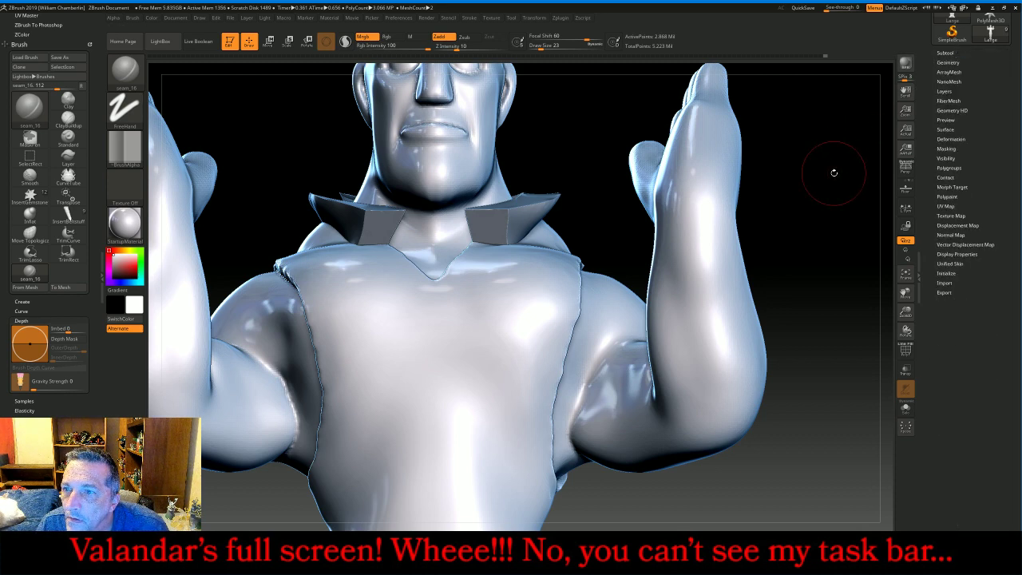
pyautogui.click(948, 62)
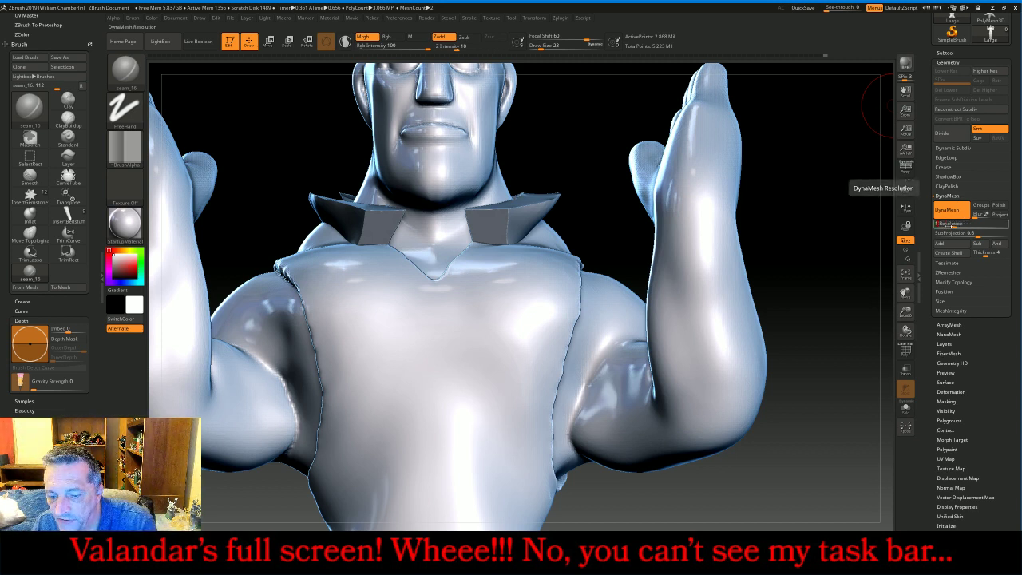
pyautogui.click(949, 226)
pyautogui.write('1600')
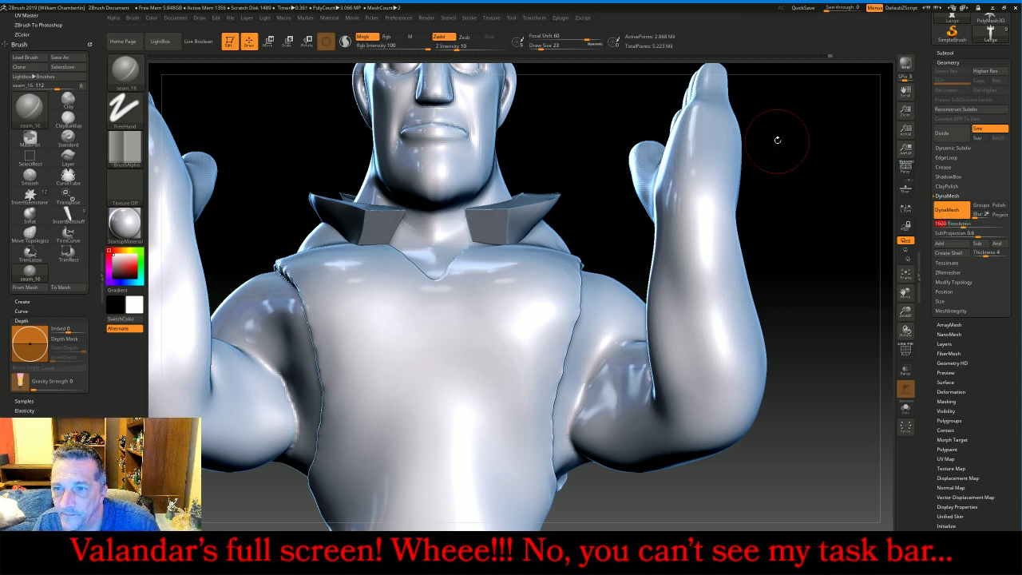
pyautogui.keyDown('ctrl'); pyautogui.moveTo(849, 158); pyautogui.dragTo(869, 222); pyautogui.keyUp('ctrl')
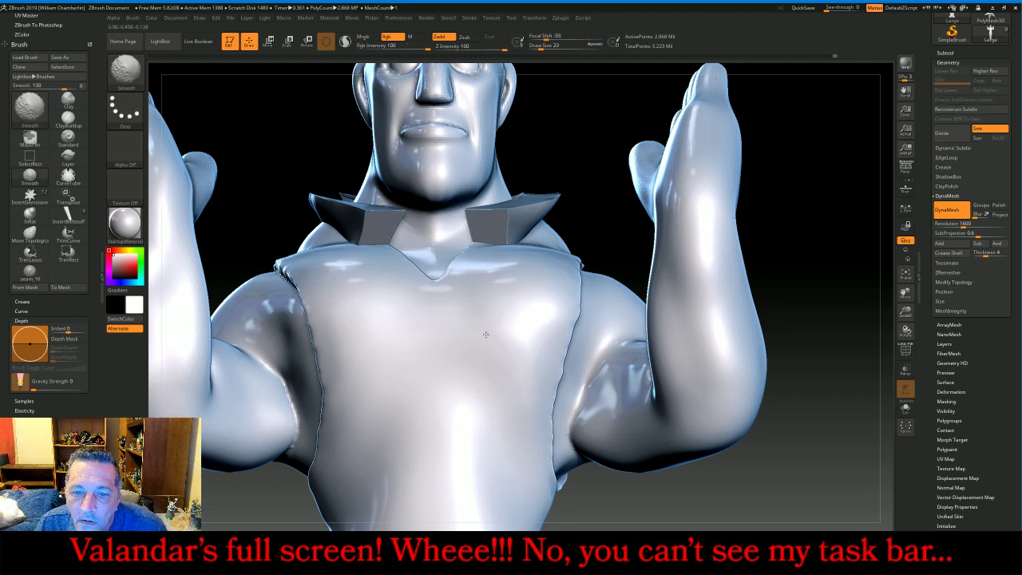
# - Smooth the surface along the raised hand between the thumb and the palm
pyautogui.press('ctrl')
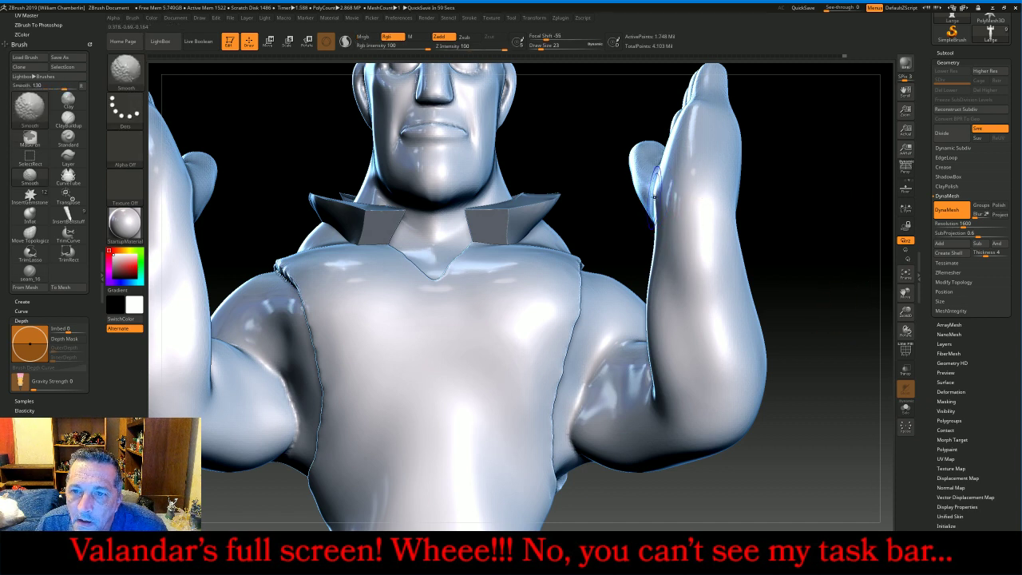
pyautogui.keyDown('shift'); pyautogui.moveTo(653, 209); pyautogui.dragTo(648, 162); pyautogui.keyUp('shift')
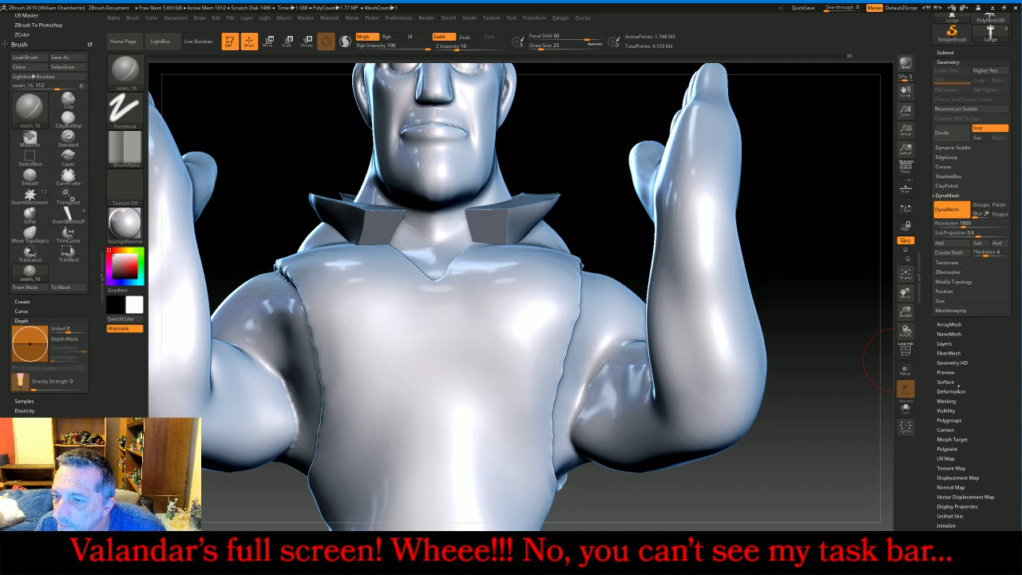
pyautogui.click(952, 390)
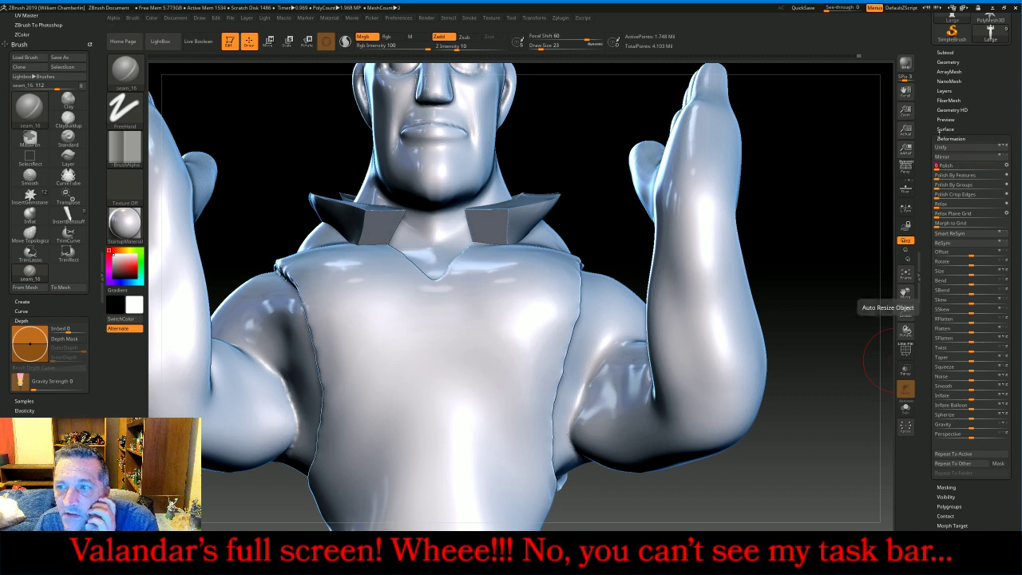
pyautogui.click(948, 62)
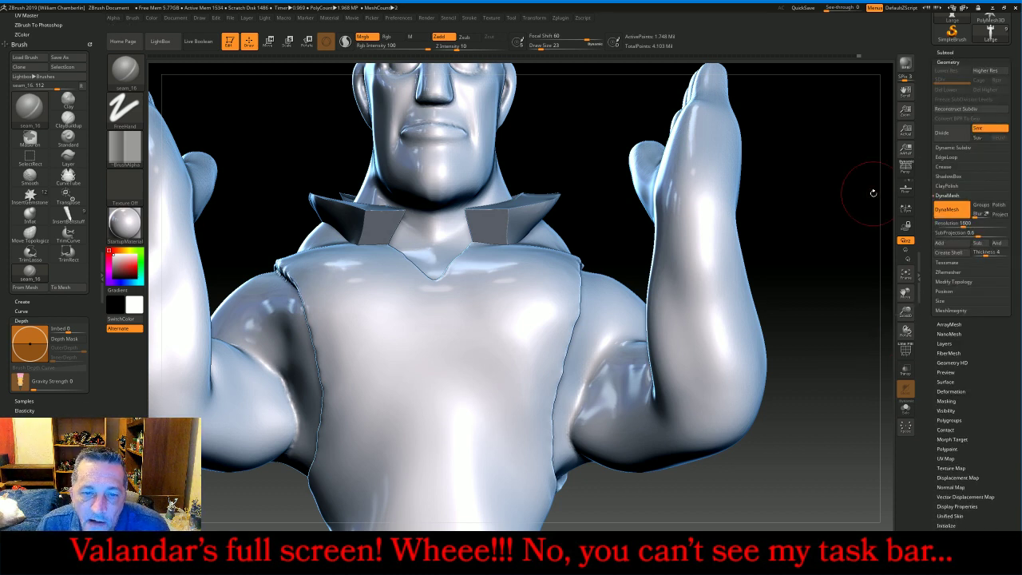
# - Set the seam brush to size 15 and Z intensity 20, and carve a wide U-shaped panel seam on the chest below the collar
pyautogui.press('[')
pyautogui.press('[')
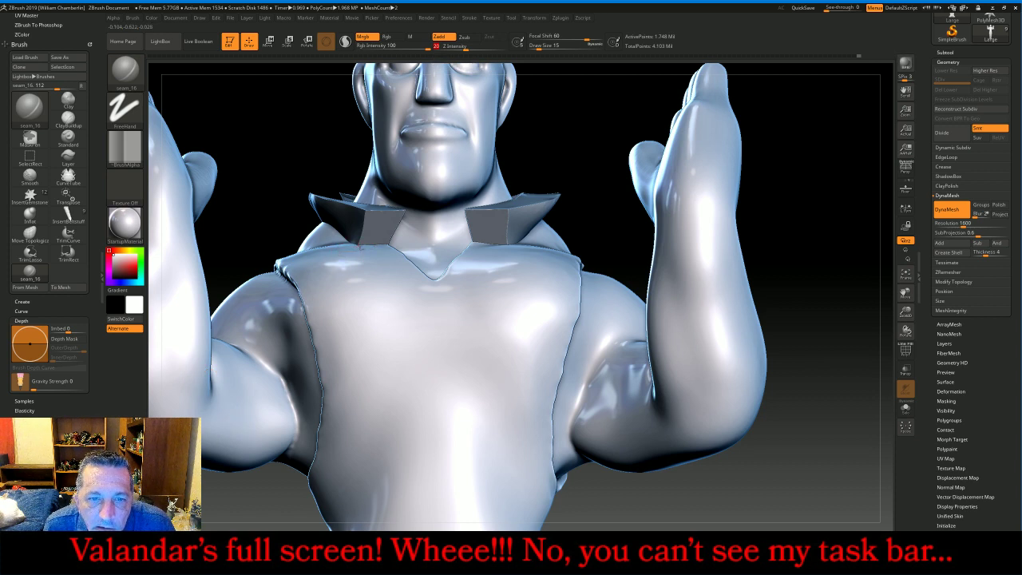
pyautogui.moveTo(365, 279)
pyautogui.mouseDown()
pyautogui.moveTo(380, 396)
pyautogui.moveTo(509, 394)
pyautogui.moveTo(506, 242)
pyautogui.mouseUp()
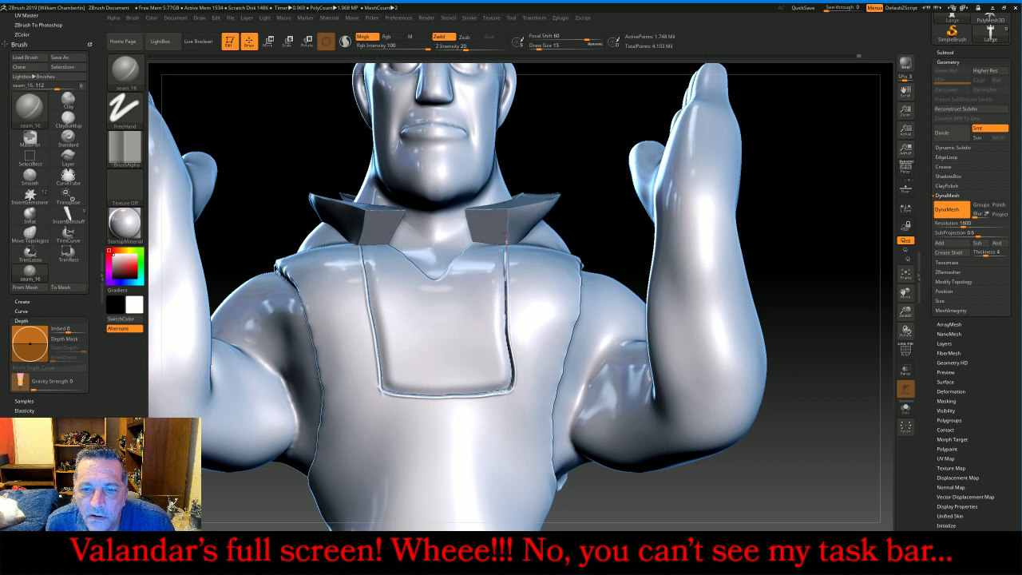
pyautogui.moveTo(798, 184)
pyautogui.mouseDown()
pyautogui.moveTo(824, 224)
pyautogui.moveTo(837, 222)
pyautogui.moveTo(823, 202)
pyautogui.mouseUp()
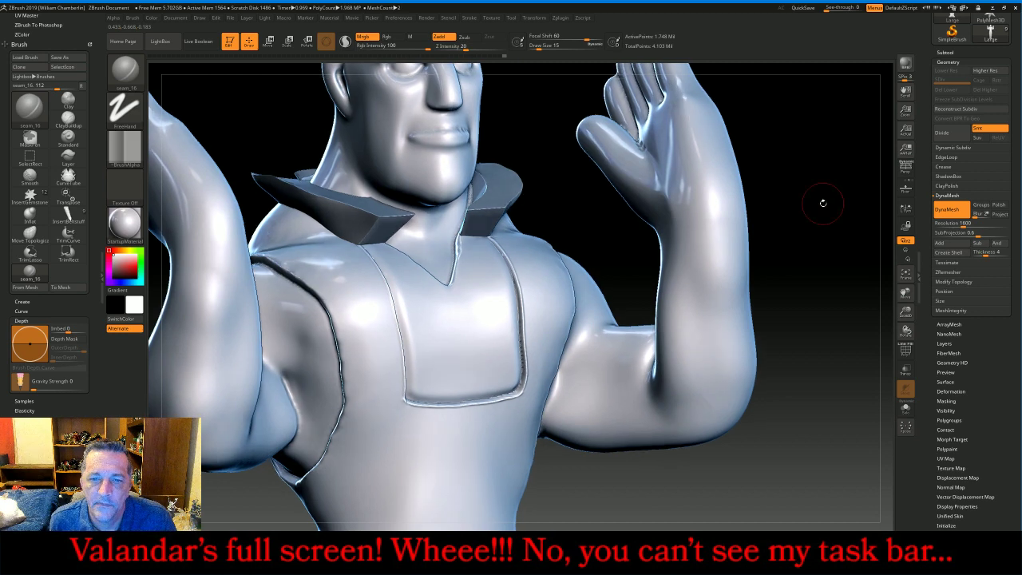
pyautogui.click(905, 273)
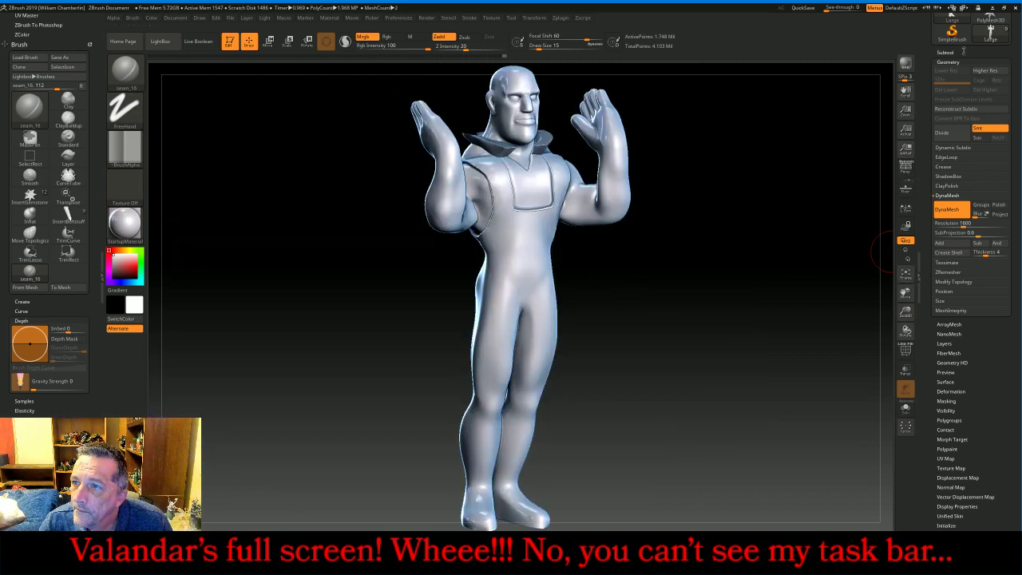
# - Show the hidden belt subtool and compare the whole figure with the reference photo in IrfanView
pyautogui.click(947, 52)
pyautogui.click(1005, 109)
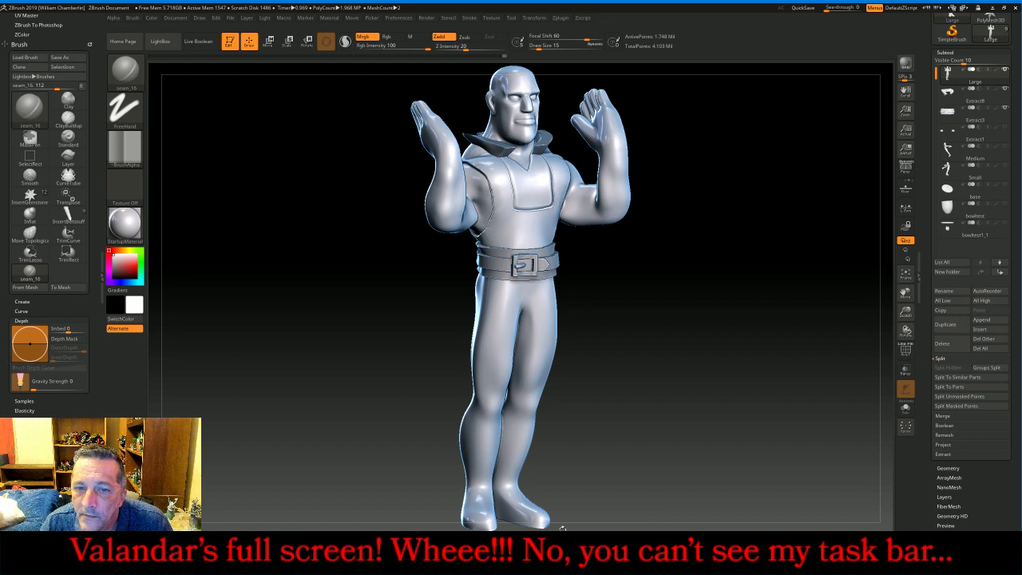
pyautogui.hotkey('alt', 'Tab')
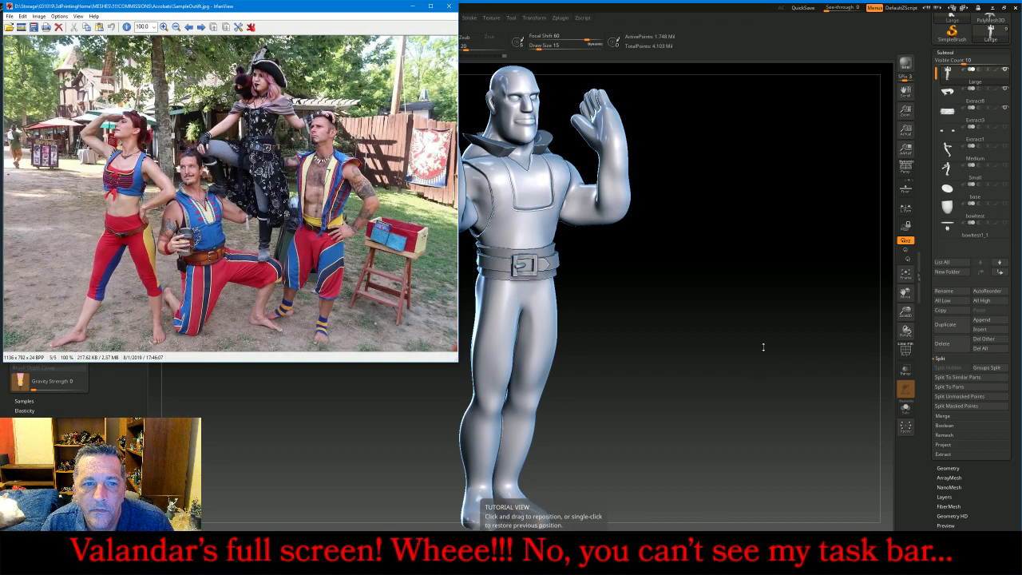
pyautogui.moveTo(768, 318); pyautogui.dragTo(757, 313)
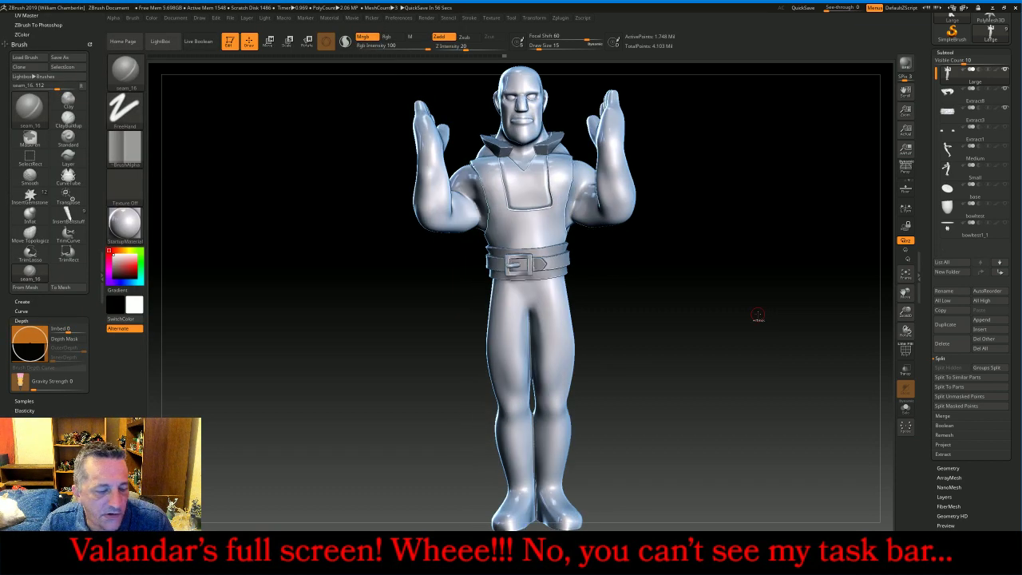
# - Undo the wide chest panel and carve a narrower U-shaped seam from the collar down to mid-chest
pyautogui.hotkey('ctrl', 'z')
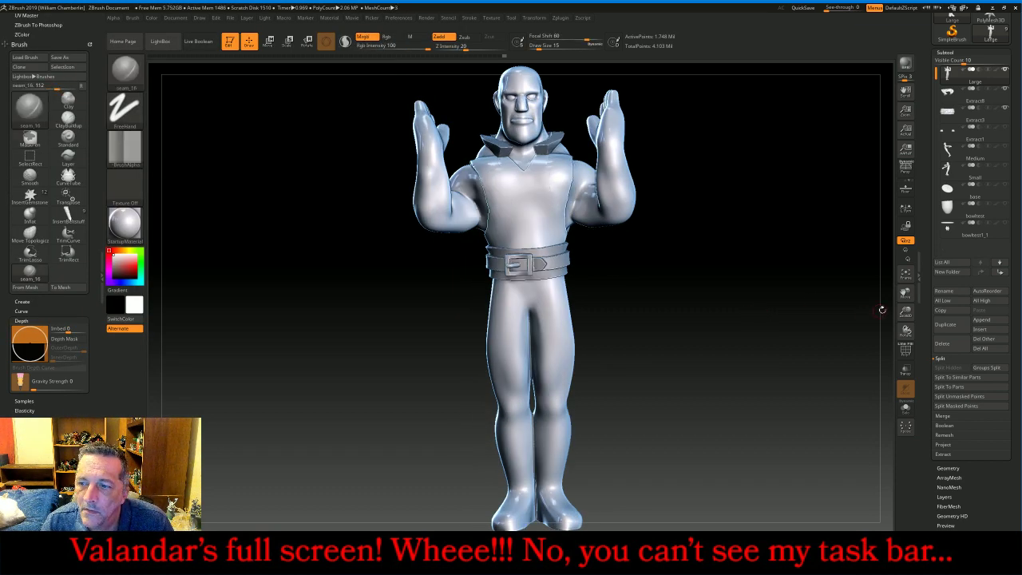
pyautogui.moveTo(905, 311); pyautogui.dragTo(897, 375)
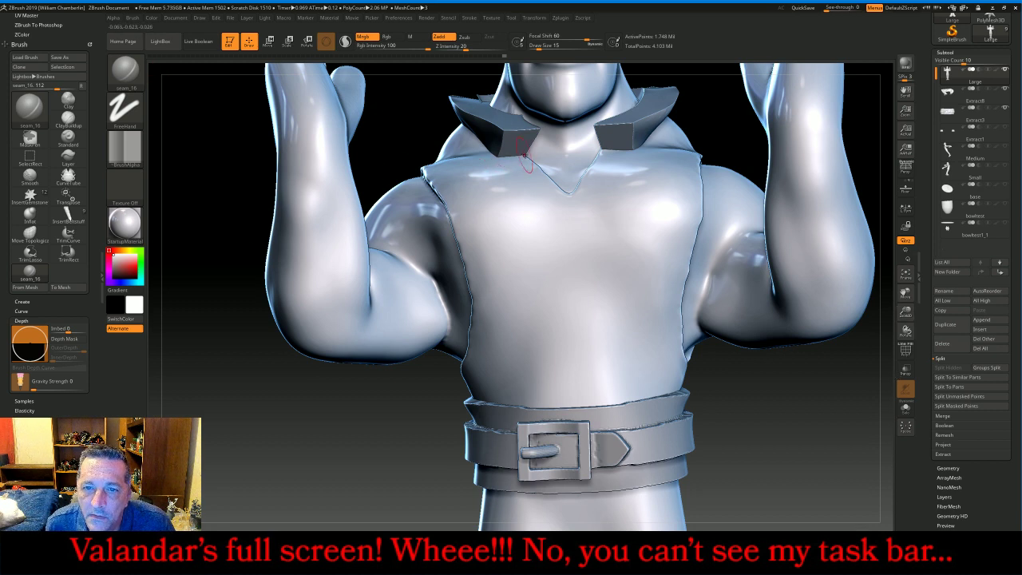
pyautogui.moveTo(531, 191)
pyautogui.mouseDown()
pyautogui.moveTo(542, 298)
pyautogui.moveTo(602, 294)
pyautogui.moveTo(604, 148)
pyautogui.mouseUp()
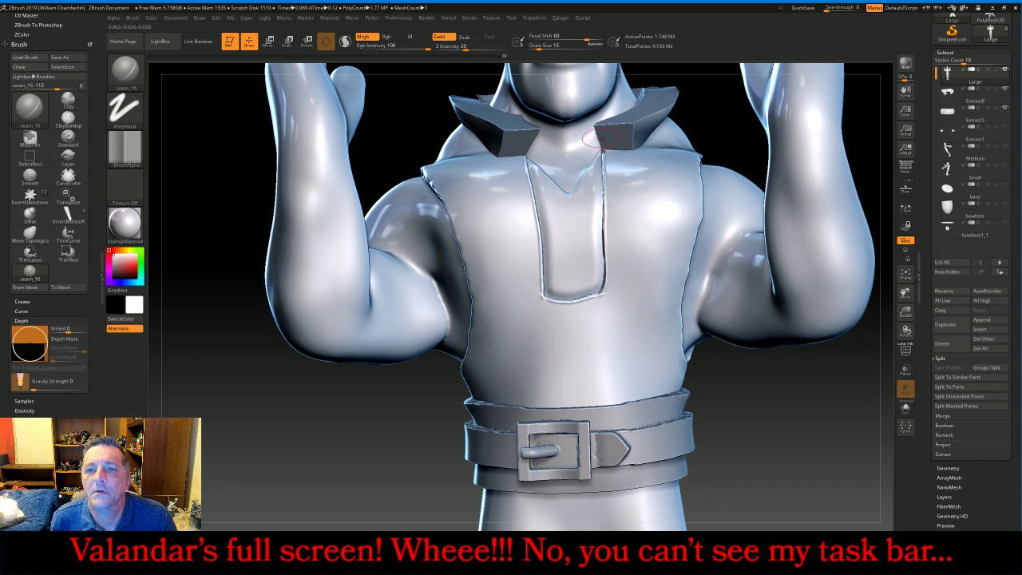
pyautogui.moveTo(809, 428); pyautogui.dragTo(831, 415)
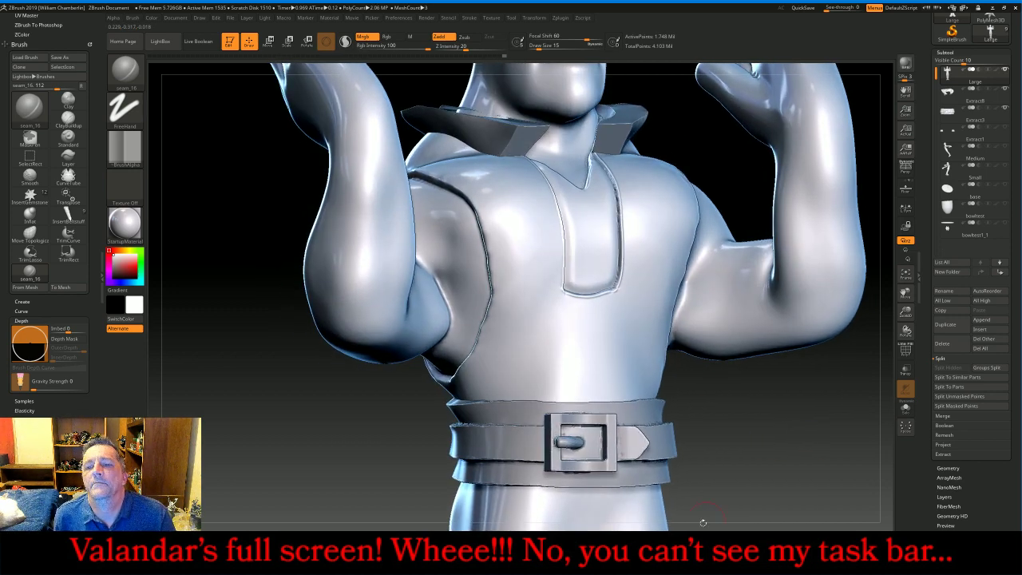
# - Examine the vest fronts in the costume reference photo in IrfanView again, and return to the ZBrush model
pyautogui.click(613, 539)
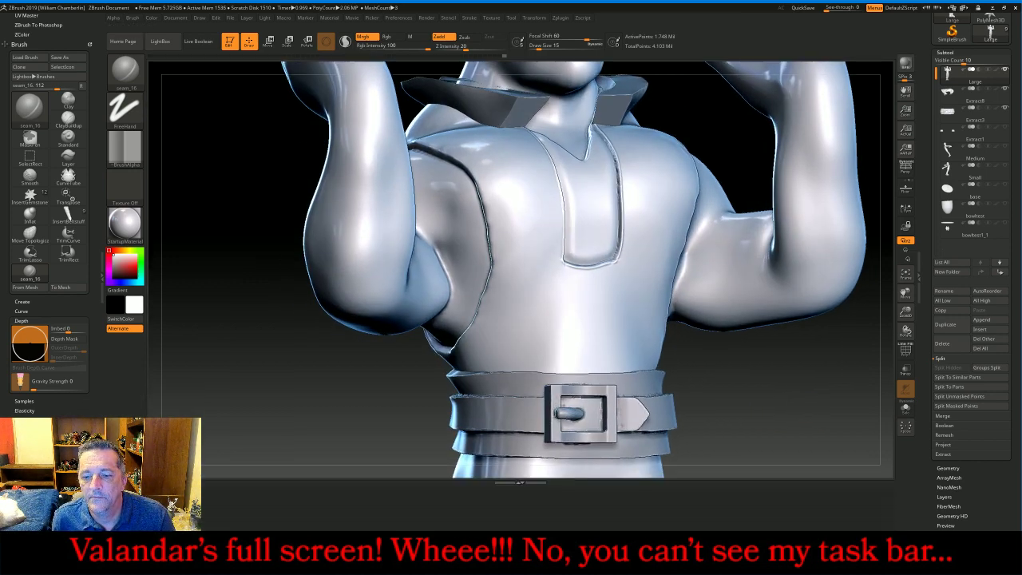
pyautogui.hotkey('alt', 'Tab')
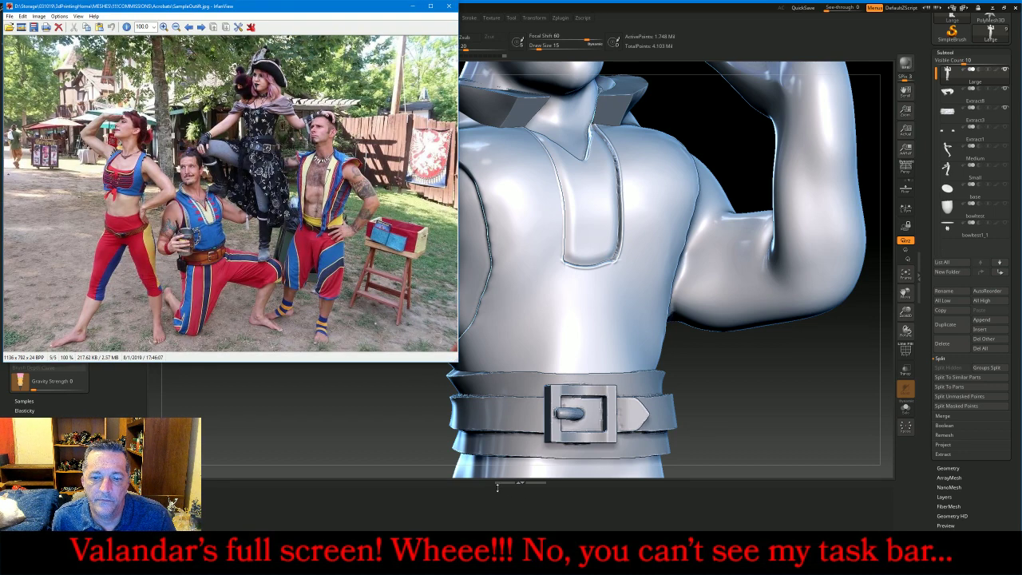
pyautogui.hotkey('alt', 'Tab')
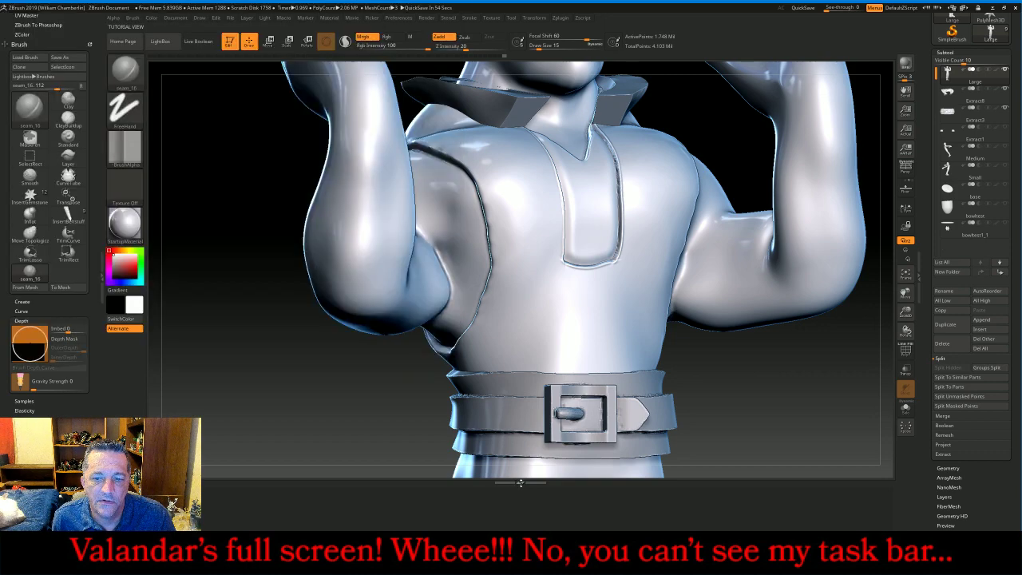
# - Carve four rounded tab outlines along each side of the narrow chest panel with the seam brush
pyautogui.moveTo(770, 463); pyautogui.dragTo(717, 490)
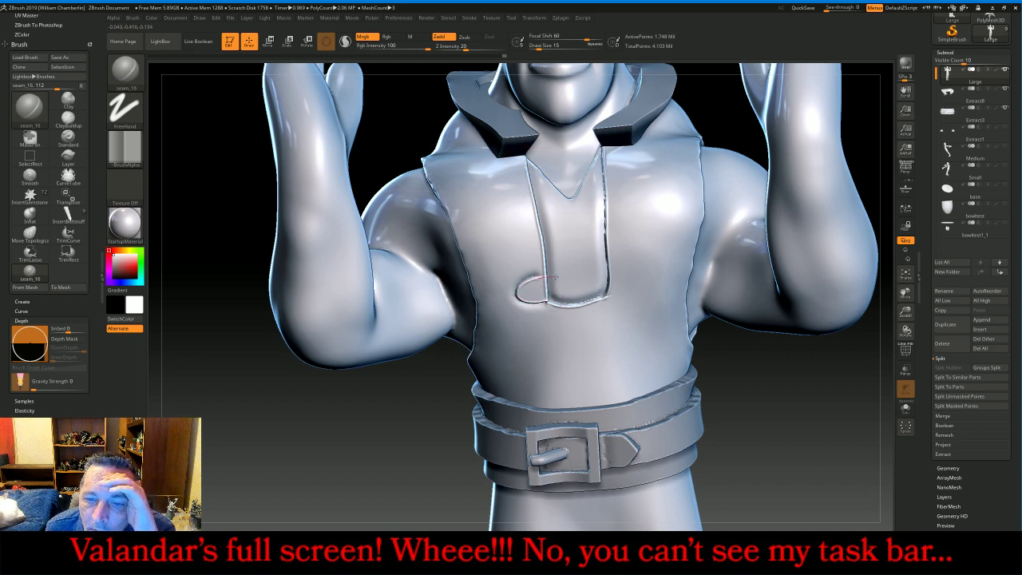
pyautogui.moveTo(531, 262)
pyautogui.mouseDown()
pyautogui.moveTo(502, 260)
pyautogui.moveTo(553, 236)
pyautogui.moveTo(495, 206)
pyautogui.moveTo(503, 192)
pyautogui.moveTo(530, 185)
pyautogui.moveTo(480, 169)
pyautogui.mouseUp()
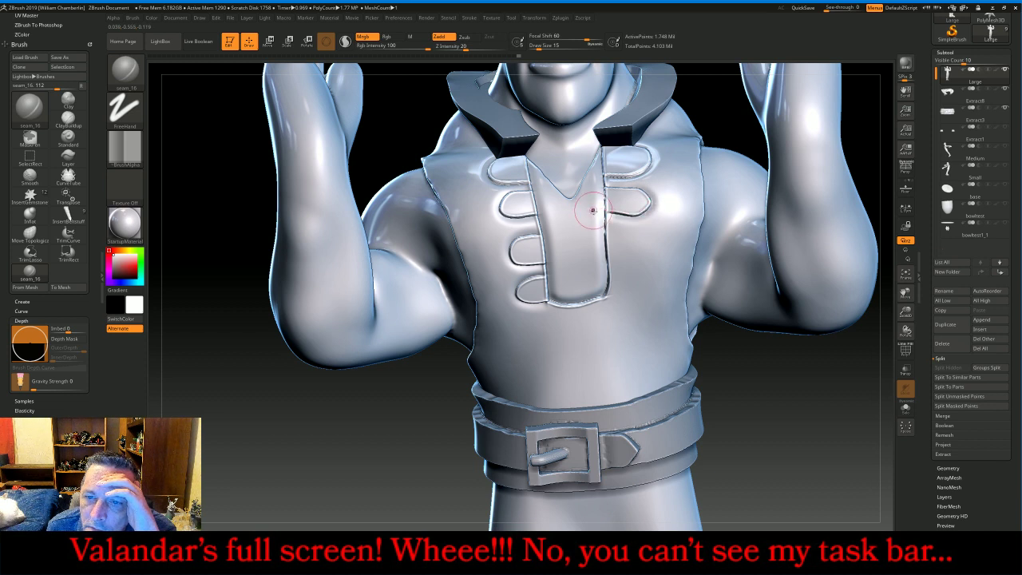
pyautogui.moveTo(606, 232); pyautogui.dragTo(638, 234)
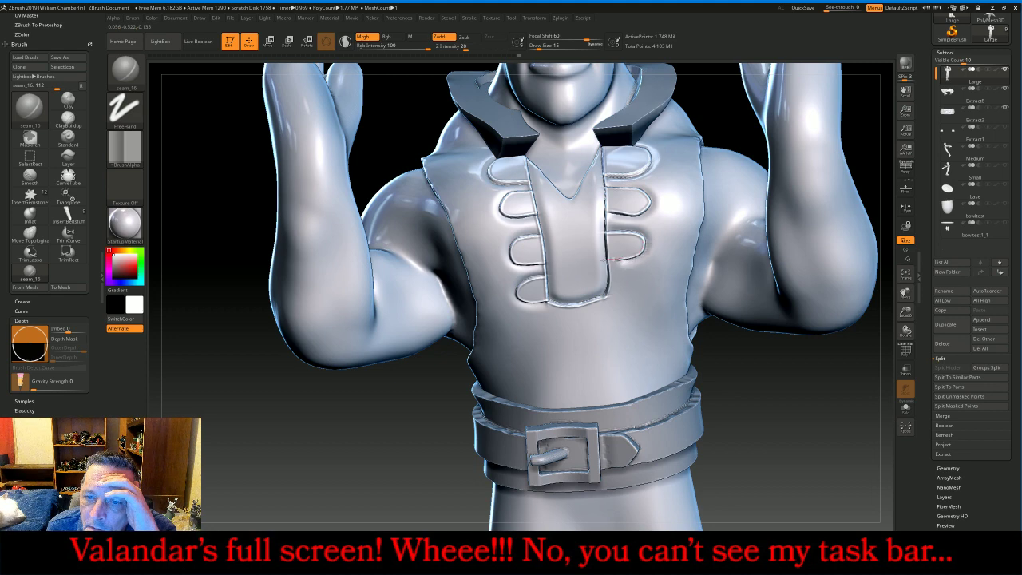
pyautogui.moveTo(730, 402); pyautogui.dragTo(696, 345)
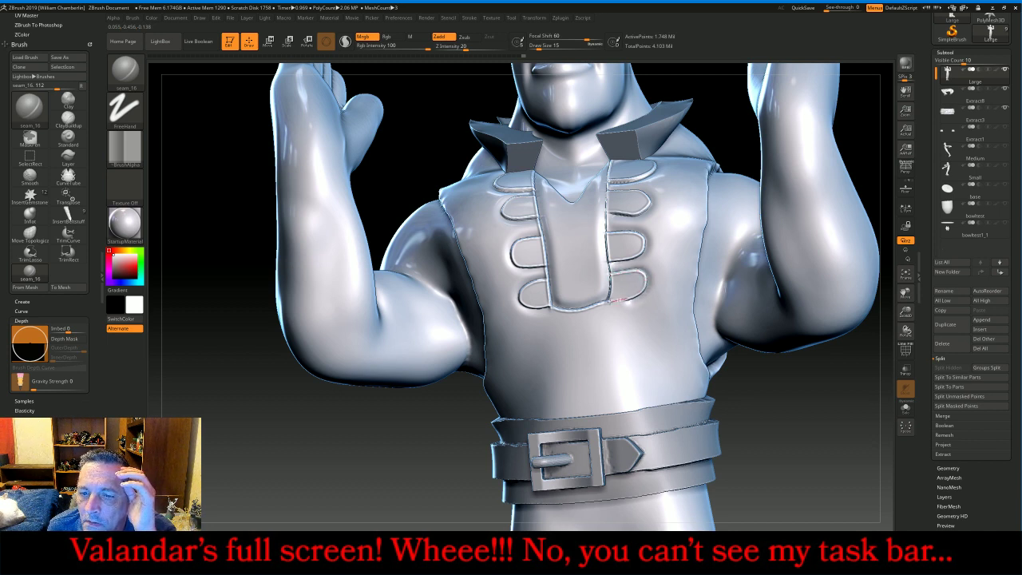
pyautogui.moveTo(810, 451)
pyautogui.mouseDown(button='right')
pyautogui.moveTo(750, 446)
pyautogui.moveTo(811, 443)
pyautogui.mouseUp(button='right')
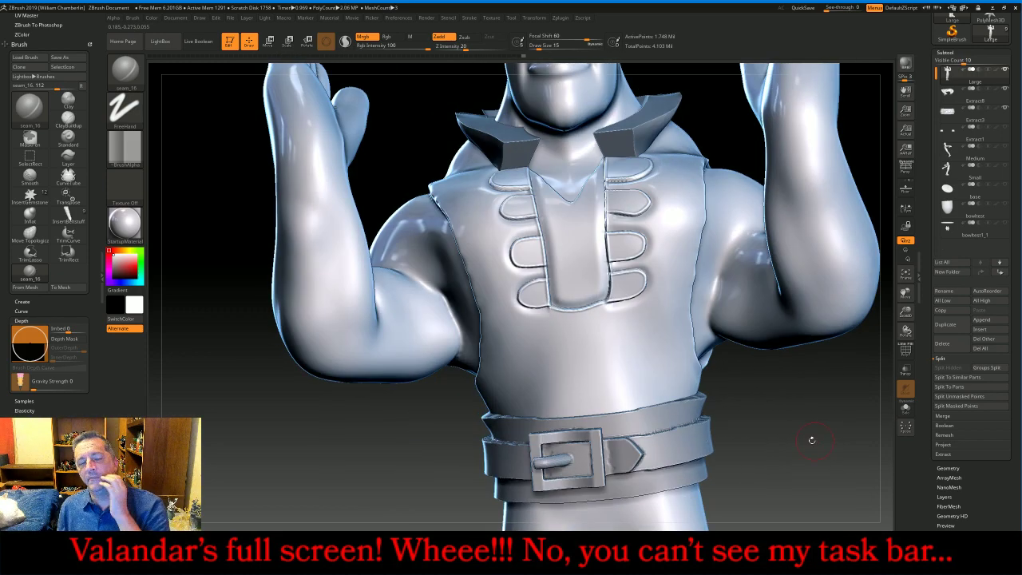
# - Switch to the ClayBuildup brush with Alpha 01 and check the clothing in the IrfanView reference photo
pyautogui.click(125, 70)
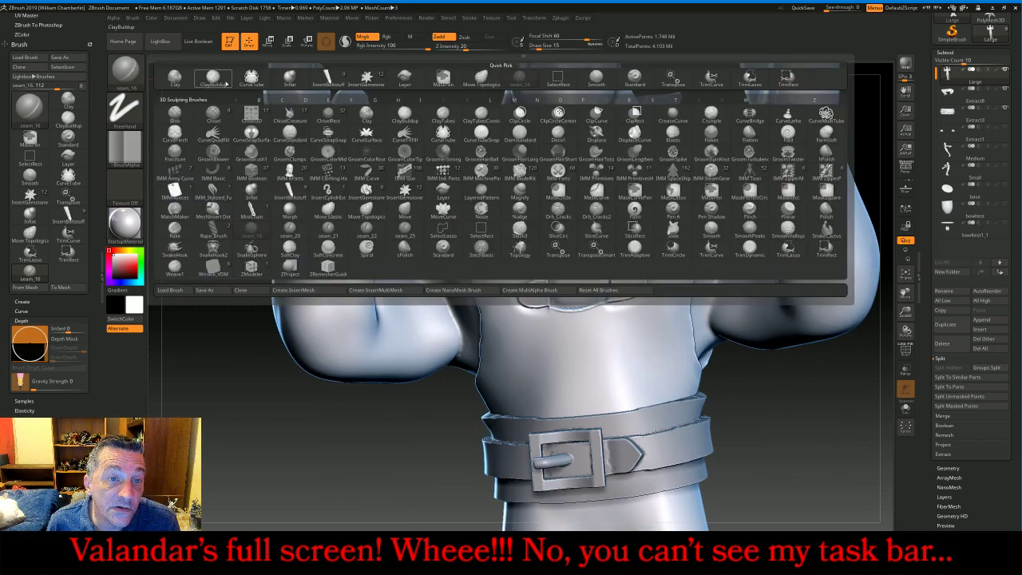
pyautogui.click(182, 103)
pyautogui.click(125, 146)
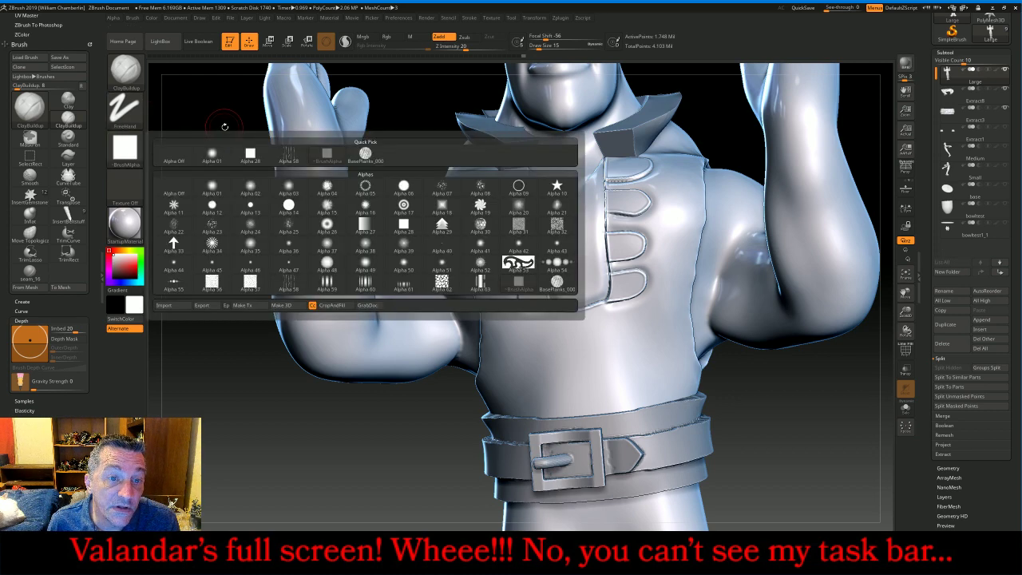
pyautogui.click(211, 154)
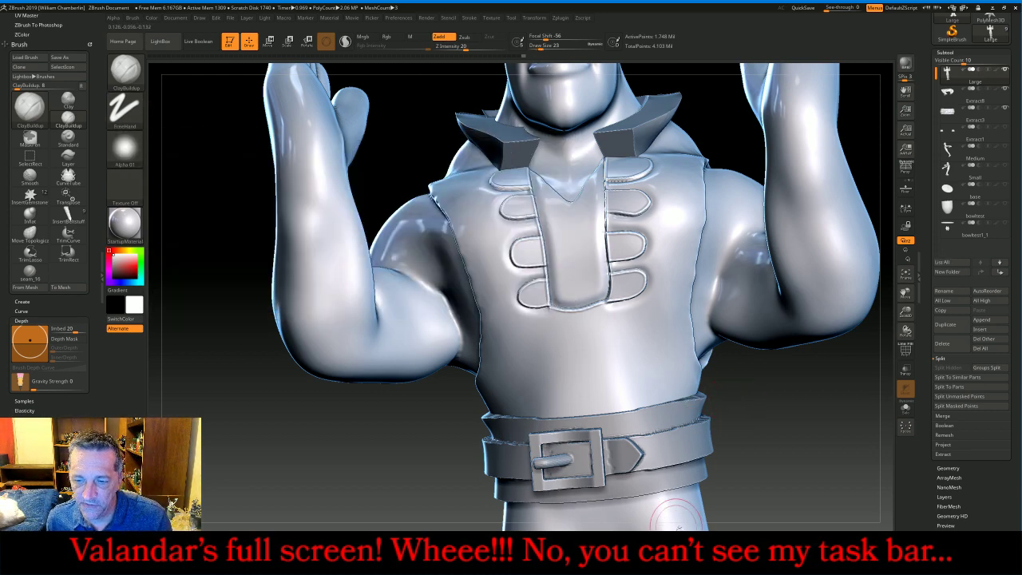
pyautogui.hotkey('alt', 'Tab')
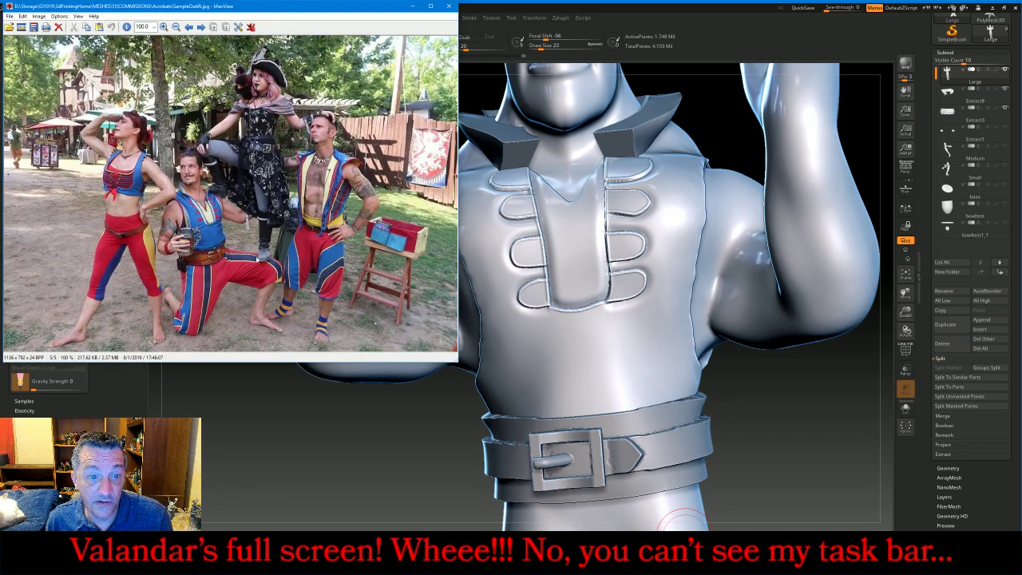
pyautogui.hotkey('alt', 'Tab')
# - Build up diagonal cloth folds on both sides of the vest front, between the armholes and the belt
pyautogui.rightClick(803, 421)
pyautogui.moveTo(803, 387); pyautogui.dragTo(812, 372, button='right')
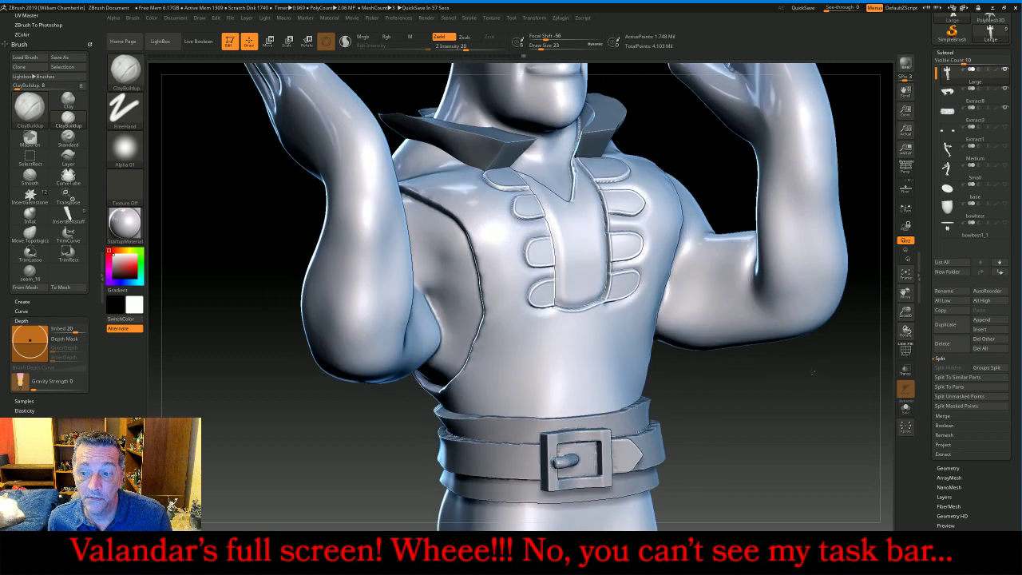
pyautogui.moveTo(813, 371); pyautogui.dragTo(806, 361)
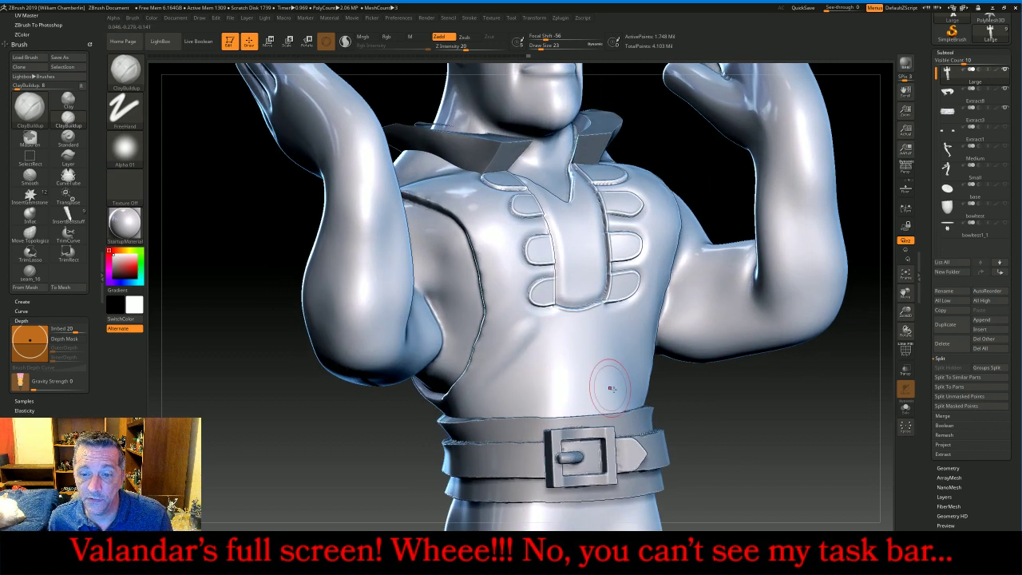
pyautogui.moveTo(830, 406); pyautogui.dragTo(702, 403)
pyautogui.moveTo(630, 317)
pyautogui.mouseDown()
pyautogui.moveTo(704, 387)
pyautogui.moveTo(592, 372)
pyautogui.mouseUp()
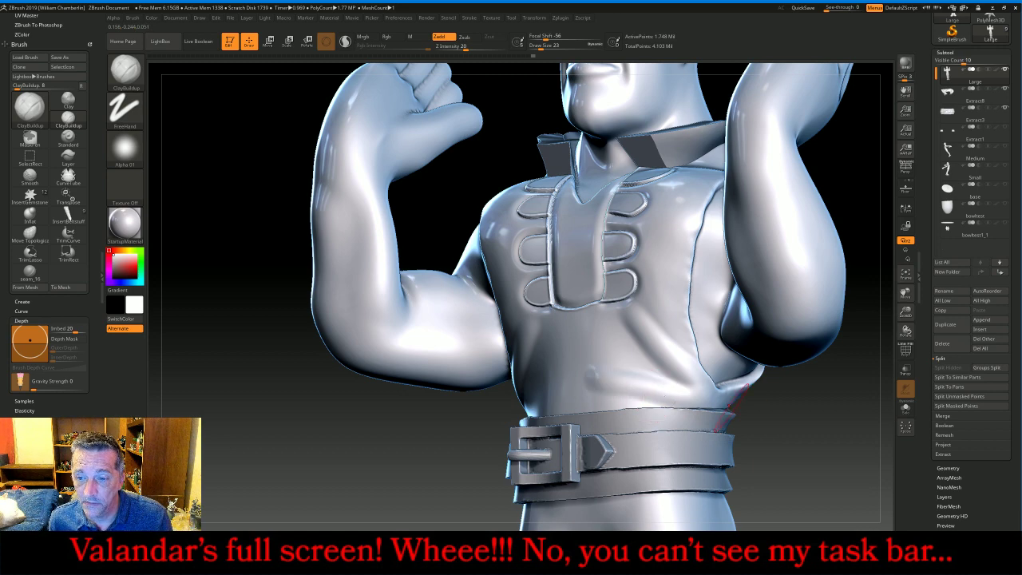
pyautogui.moveTo(733, 401); pyautogui.dragTo(662, 388)
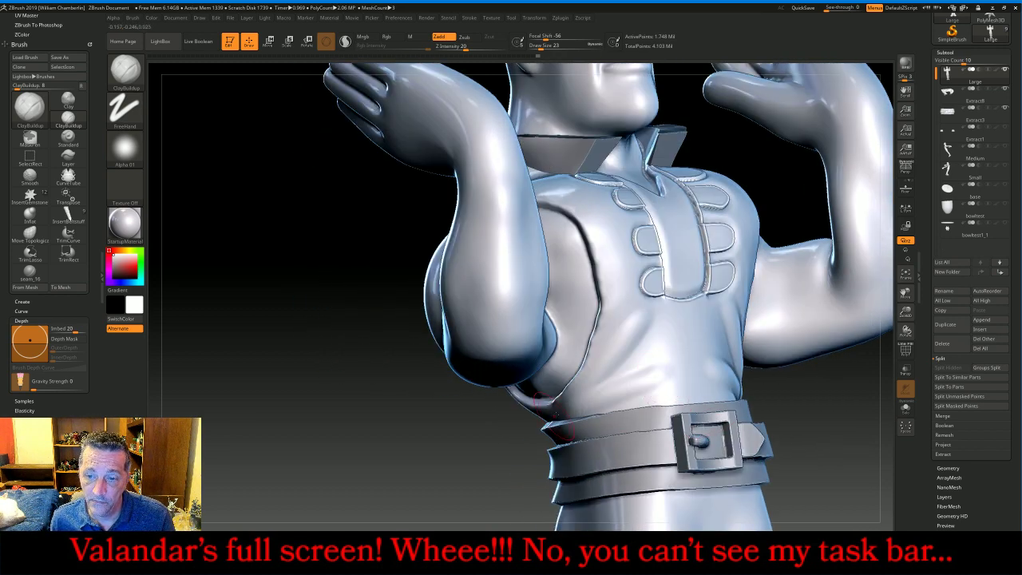
# - Build up diagonal cloth folds on the vest's lower back, from the armholes to the belt, and soften them with the Smooth brush
pyautogui.moveTo(476, 468); pyautogui.dragTo(617, 345)
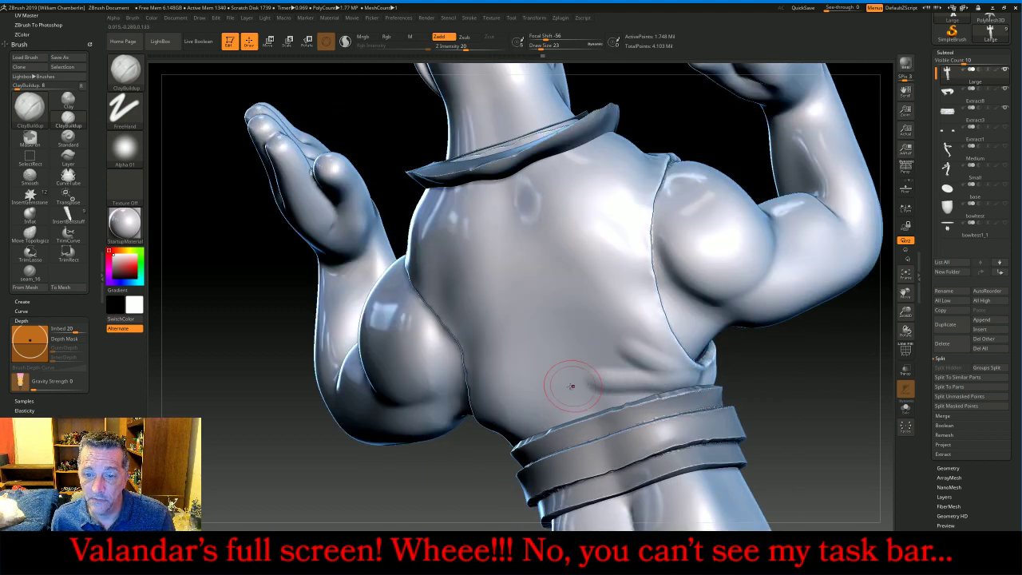
pyautogui.moveTo(550, 351); pyautogui.dragTo(503, 401)
pyautogui.moveTo(570, 387); pyautogui.dragTo(516, 436)
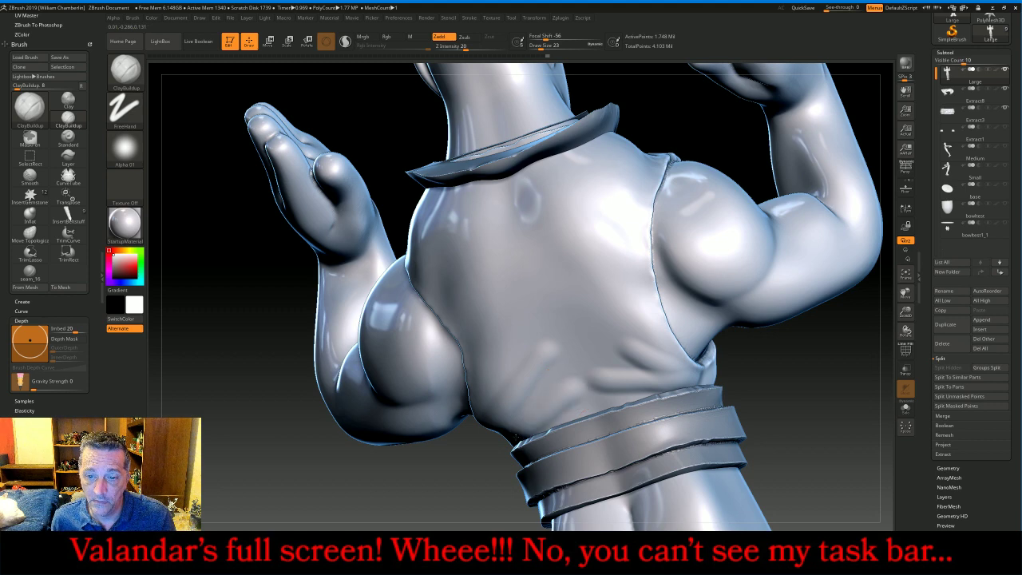
pyautogui.moveTo(434, 518); pyautogui.dragTo(517, 435)
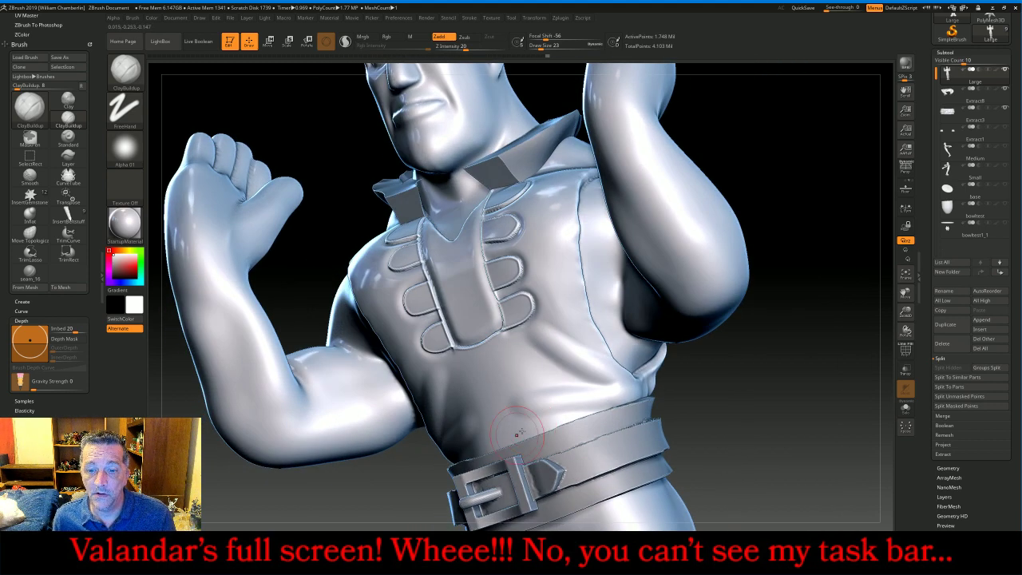
pyautogui.press('shift')
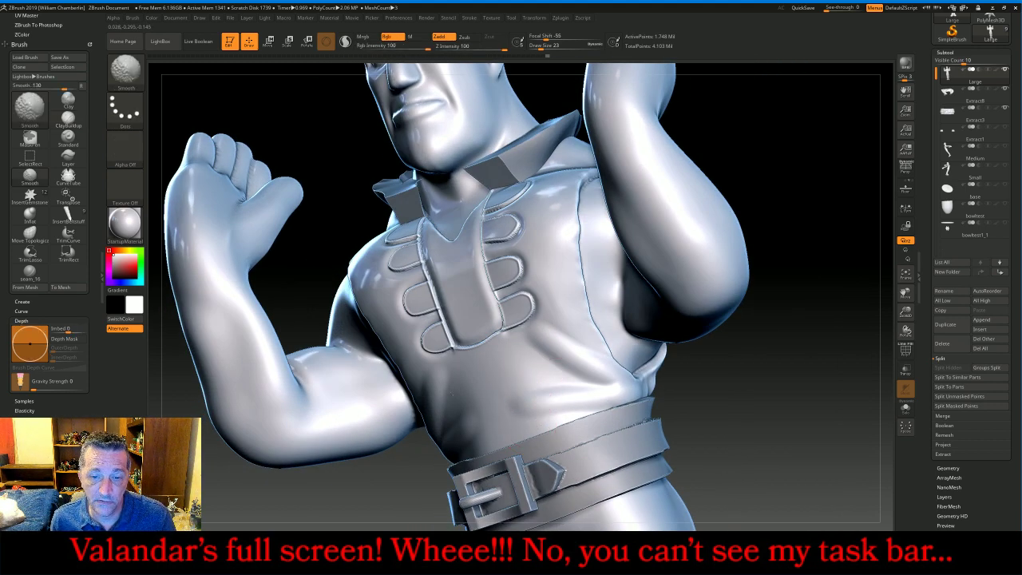
pyautogui.moveTo(806, 387); pyautogui.dragTo(615, 353)
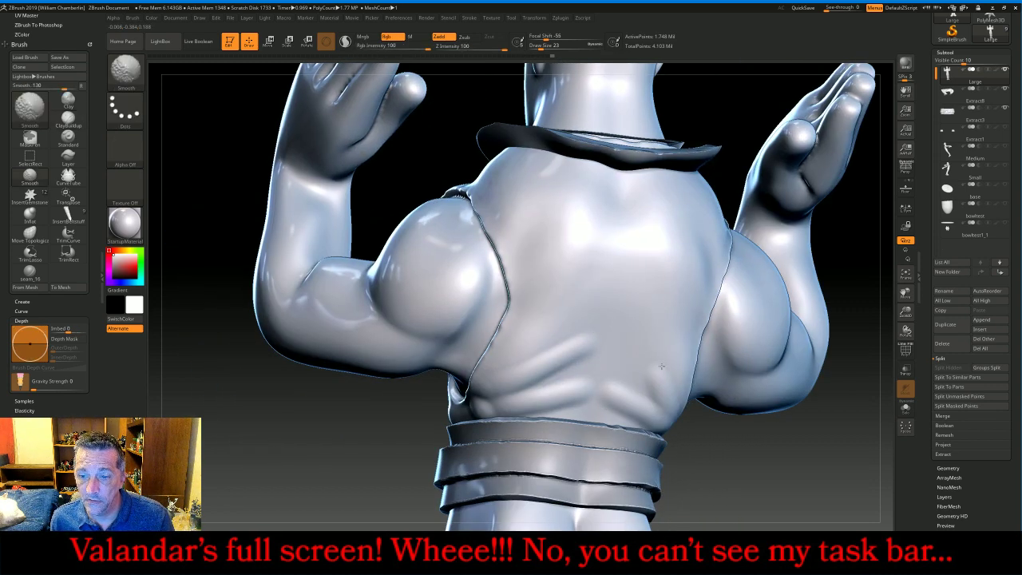
pyautogui.moveTo(597, 344); pyautogui.dragTo(557, 354)
# - Switch to the Slash3 brush, expand its Lazy Mouse settings, and set its Z Intensity to 14
pyautogui.click(123, 70)
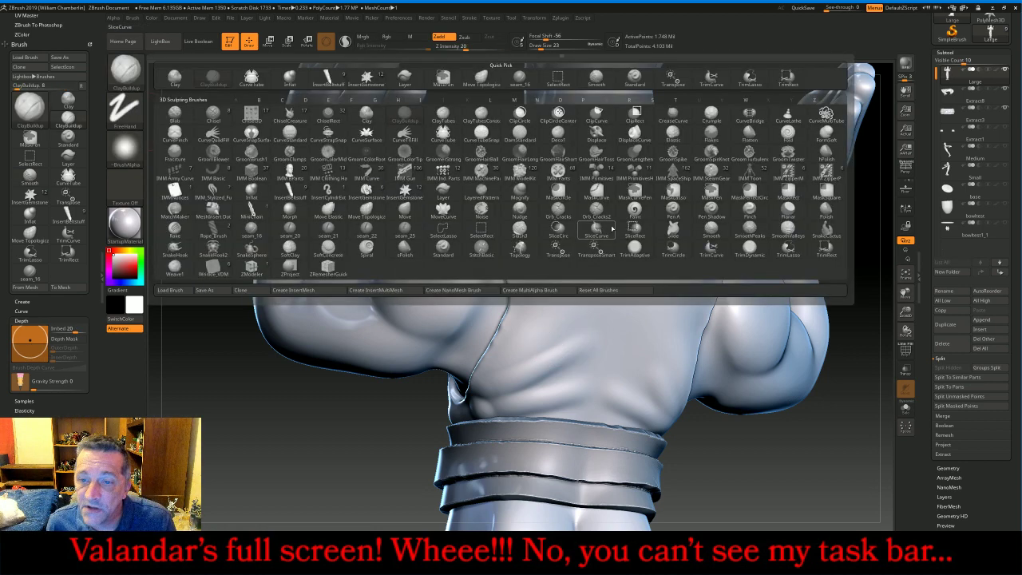
pyautogui.click(520, 229)
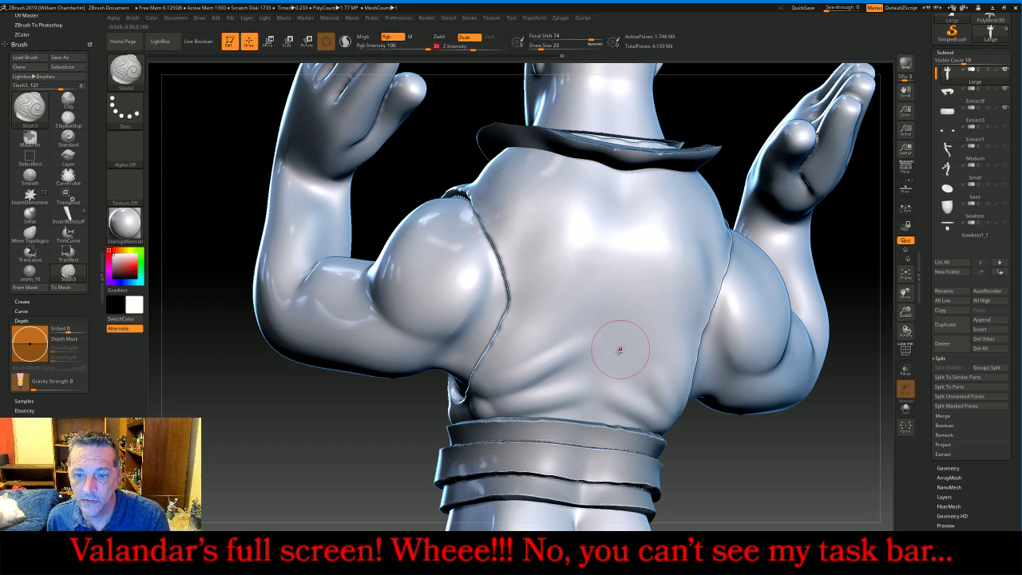
pyautogui.moveTo(616, 346); pyautogui.dragTo(554, 379, button='right')
pyautogui.moveTo(504, 343)
pyautogui.mouseDown()
pyautogui.moveTo(459, 409)
pyautogui.moveTo(556, 381)
pyautogui.mouseUp()
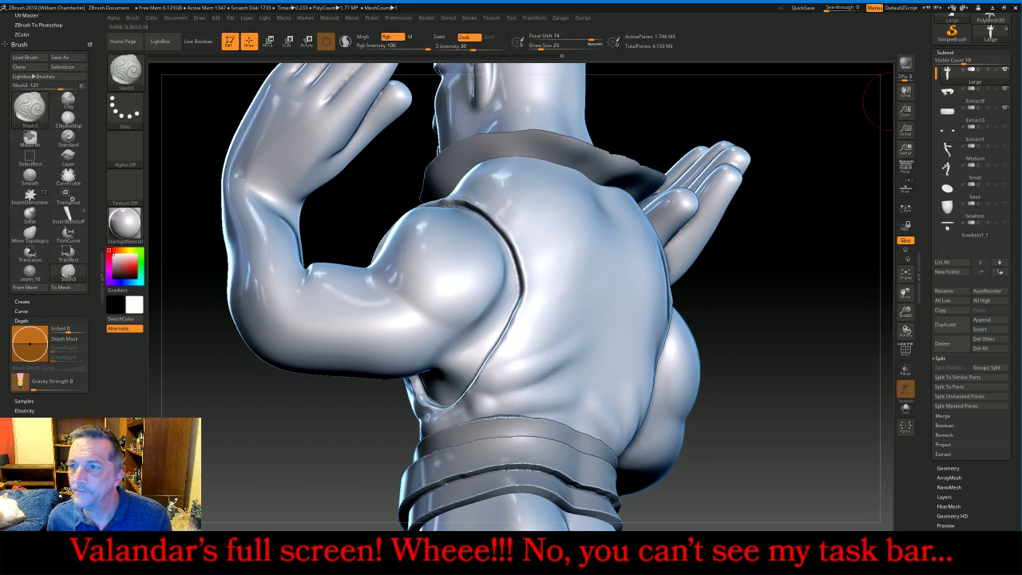
pyautogui.moveTo(1017, 72); pyautogui.dragTo(1013, 445)
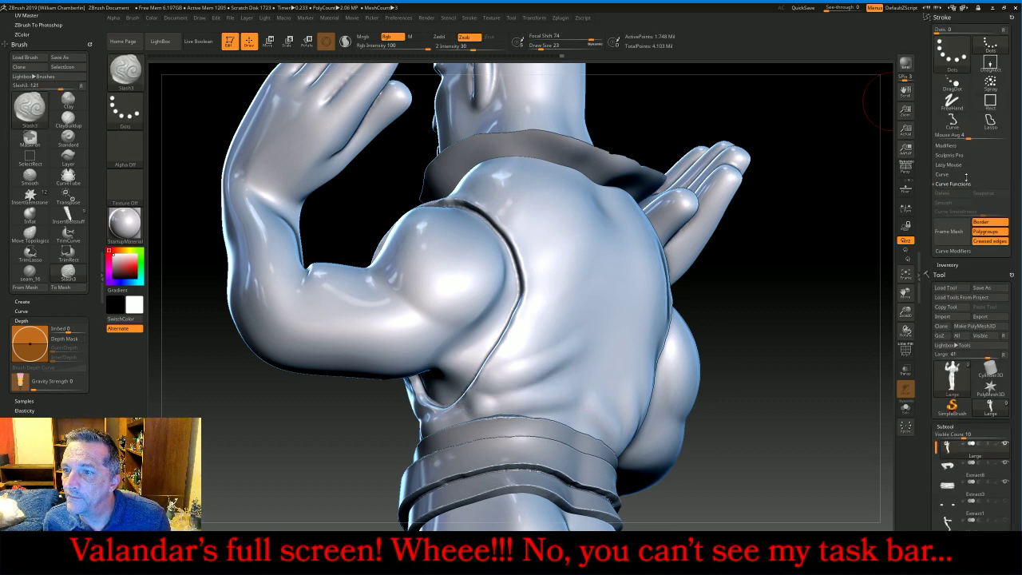
pyautogui.click(961, 157)
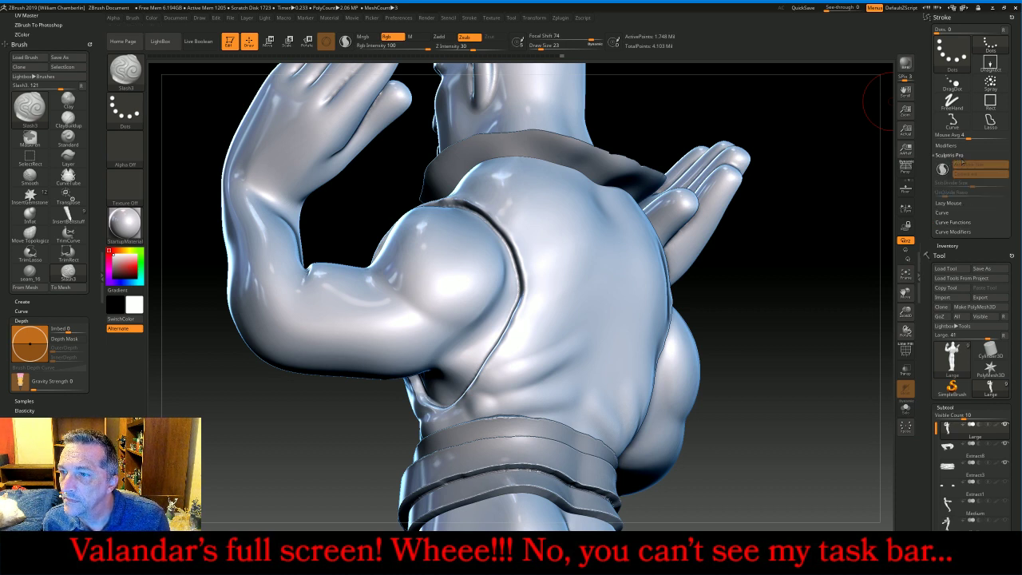
pyautogui.click(949, 203)
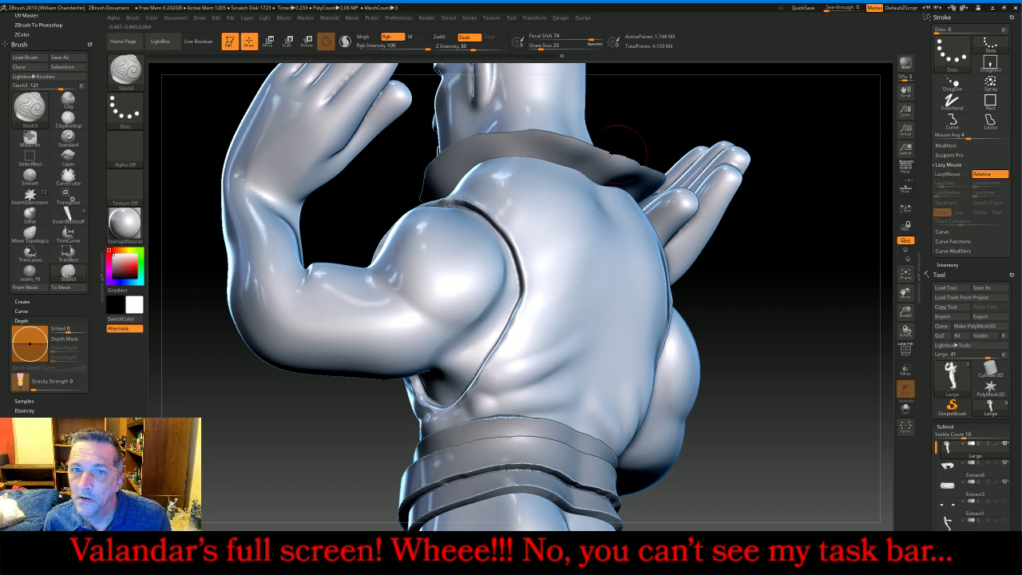
pyautogui.moveTo(472, 47); pyautogui.dragTo(471, 48)
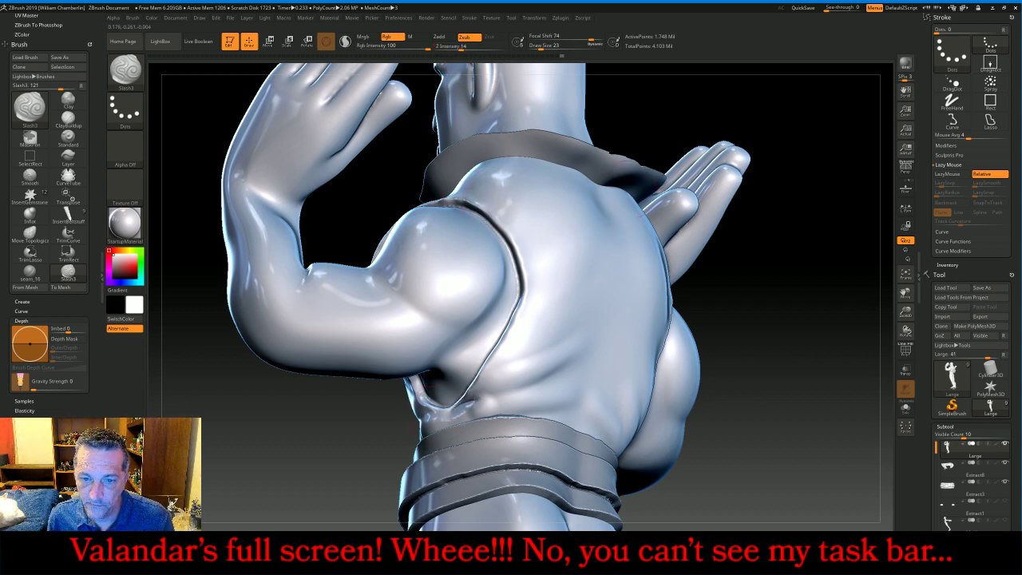
# - Carve sharp creases between the cloth folds around the vest's sides and lower back, just above the belt
pyautogui.moveTo(823, 321)
pyautogui.mouseDown()
pyautogui.moveTo(814, 338)
pyautogui.moveTo(761, 359)
pyautogui.mouseUp()
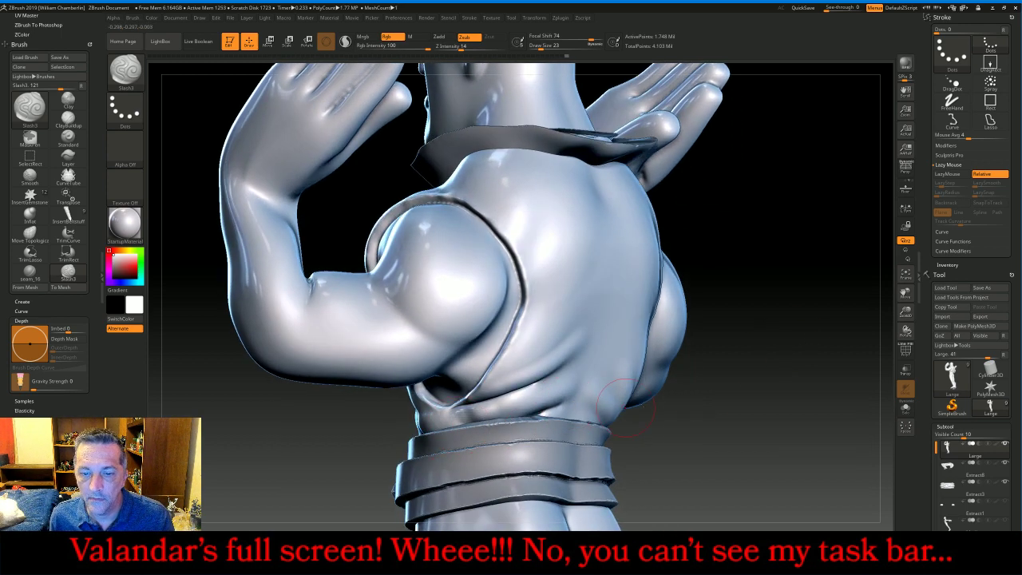
pyautogui.moveTo(619, 382)
pyautogui.mouseDown()
pyautogui.moveTo(687, 371)
pyautogui.moveTo(718, 401)
pyautogui.mouseUp()
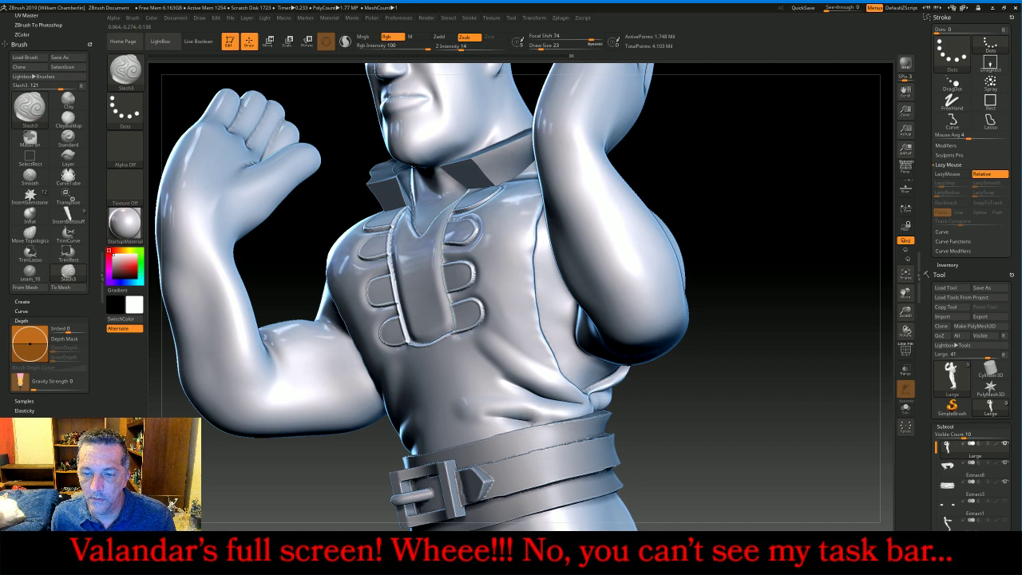
pyautogui.moveTo(750, 391)
pyautogui.mouseDown()
pyautogui.moveTo(808, 380)
pyautogui.moveTo(732, 374)
pyautogui.mouseUp()
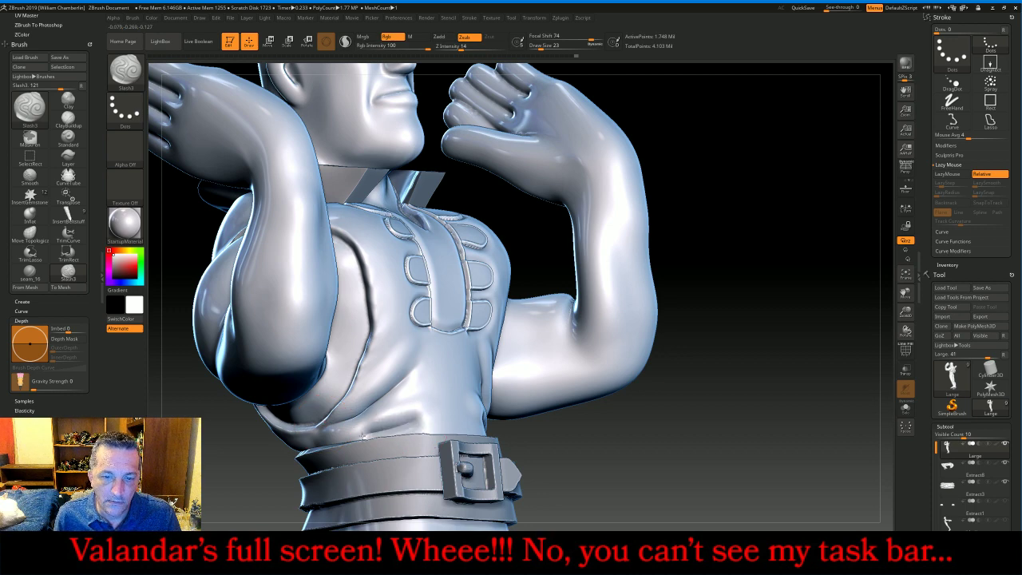
pyautogui.moveTo(612, 460); pyautogui.dragTo(546, 395)
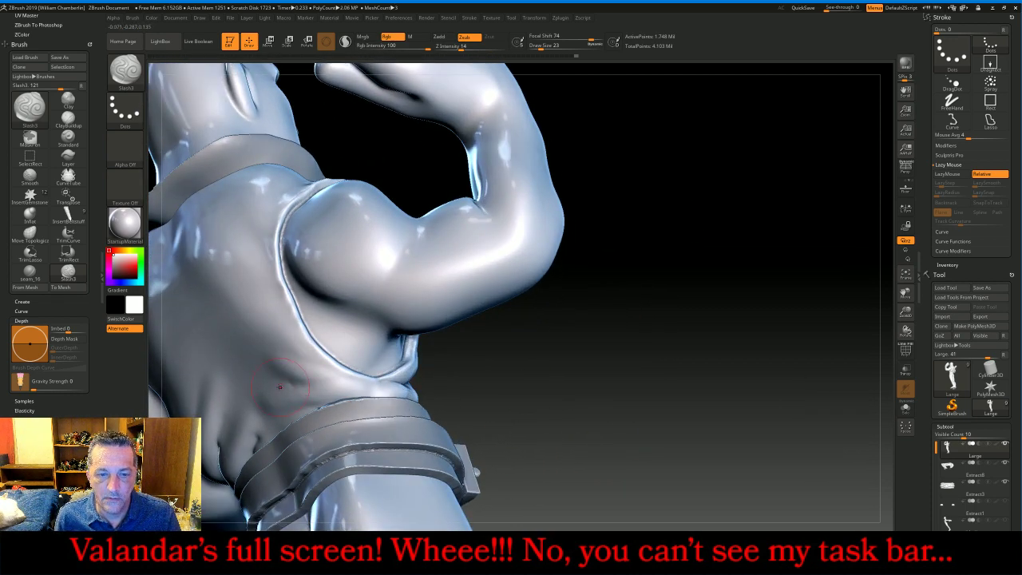
pyautogui.moveTo(280, 386); pyautogui.dragTo(394, 391)
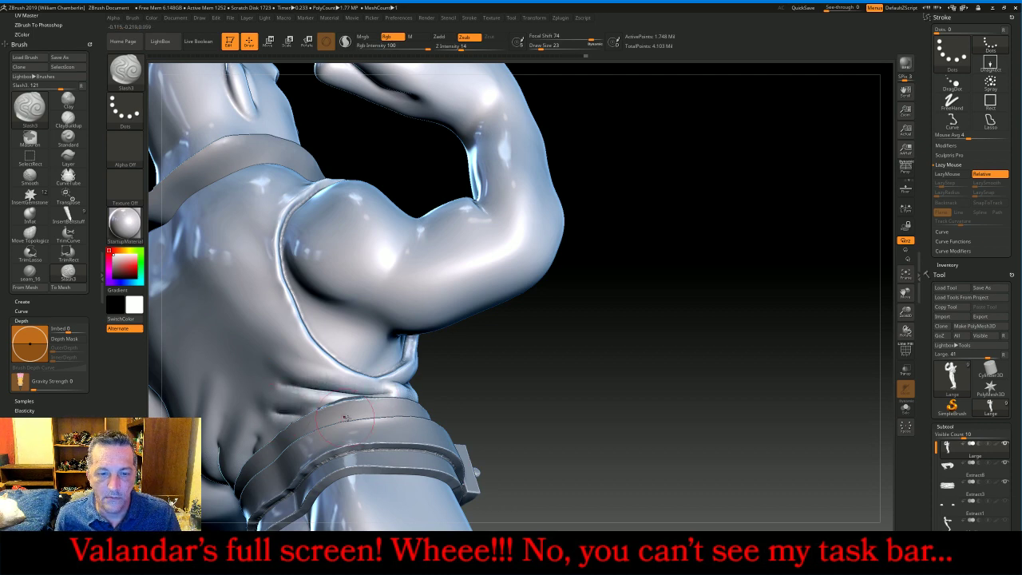
pyautogui.moveTo(575, 399); pyautogui.dragTo(718, 375)
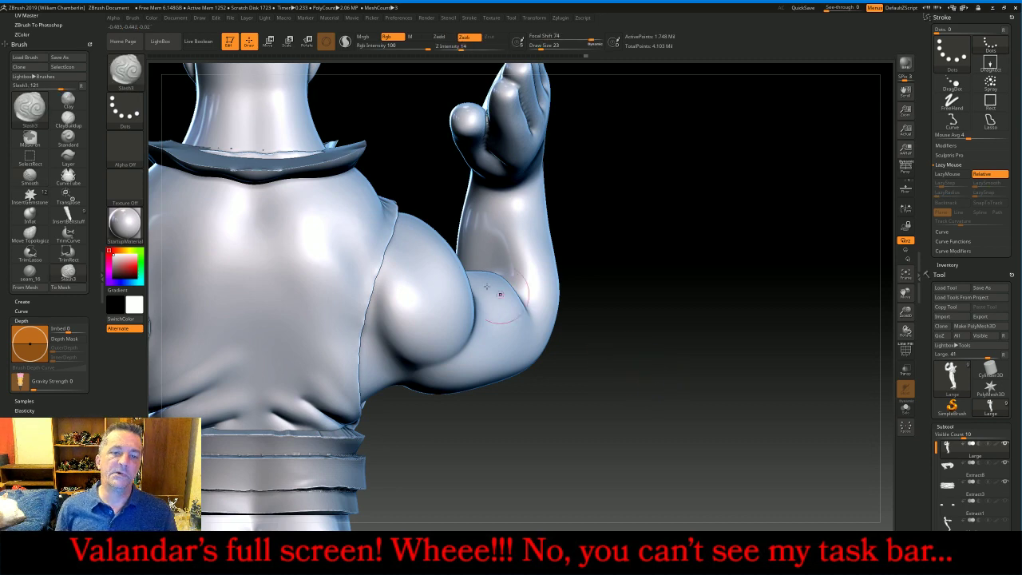
# - Switch the Slash3 brush to Zadd with a low Z Intensity and test it on the back folds beneath the armhole
pyautogui.click(439, 36)
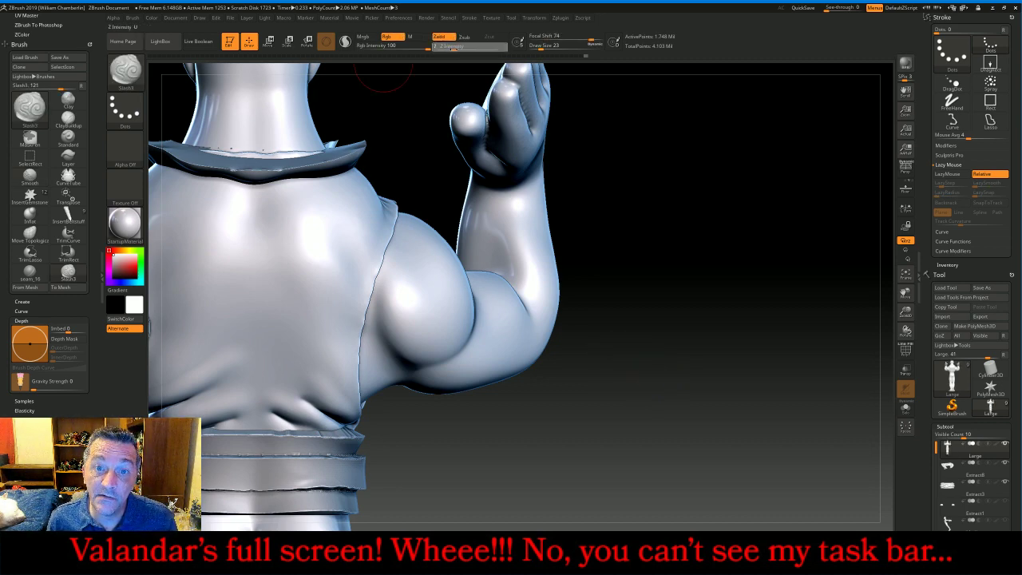
pyautogui.press('Return')
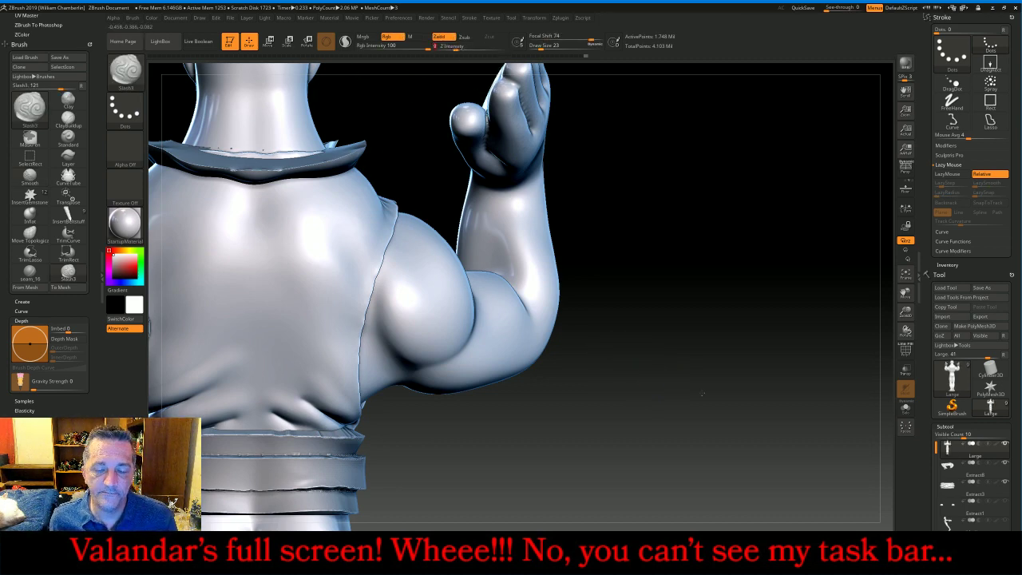
pyautogui.moveTo(734, 380); pyautogui.dragTo(670, 392)
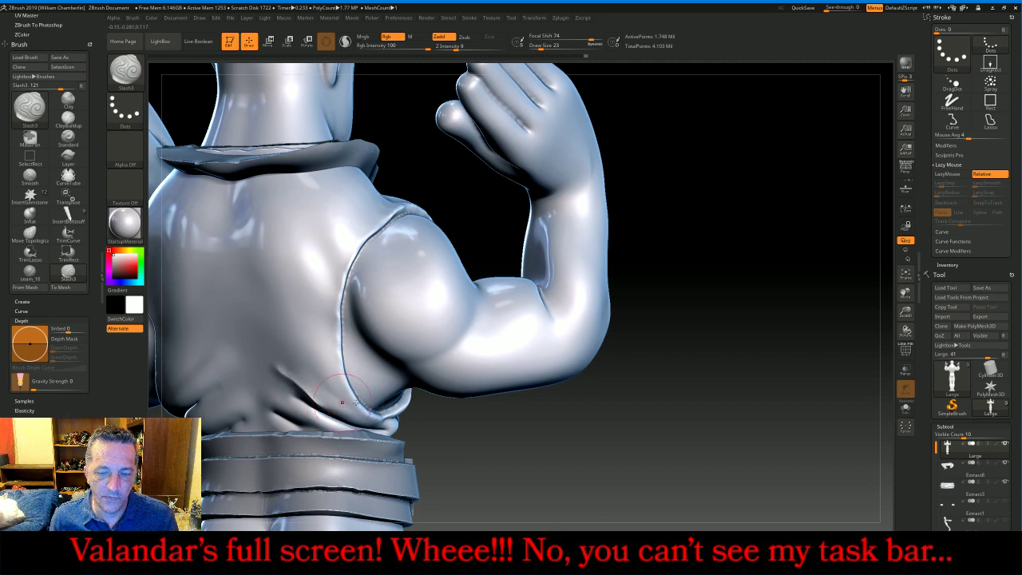
pyautogui.moveTo(531, 445); pyautogui.dragTo(577, 401, button='right')
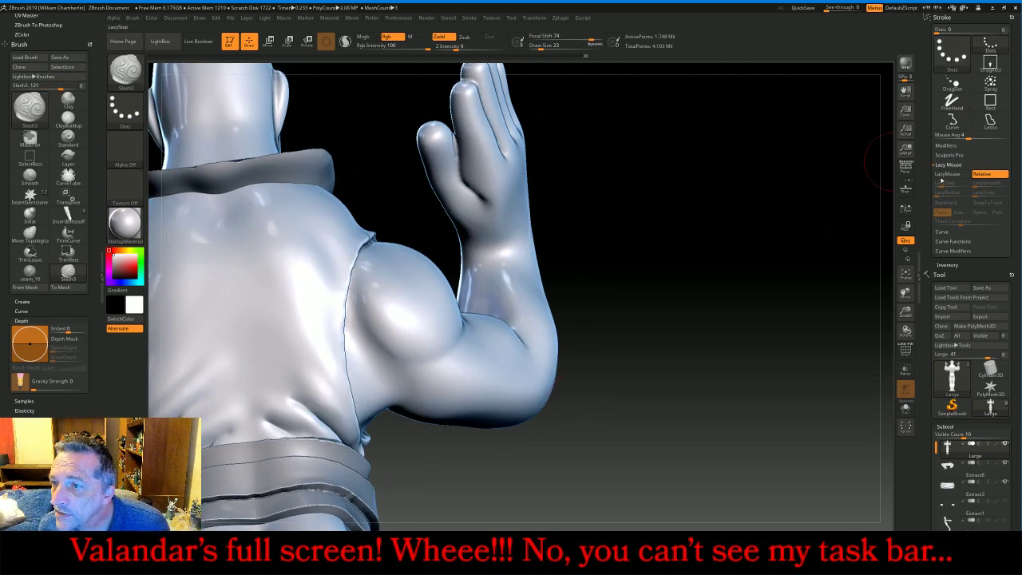
# - Turn on LazyMouse for the Slash3 brush and set Z Intensity to 30 and Draw Size to 31
pyautogui.click(945, 174)
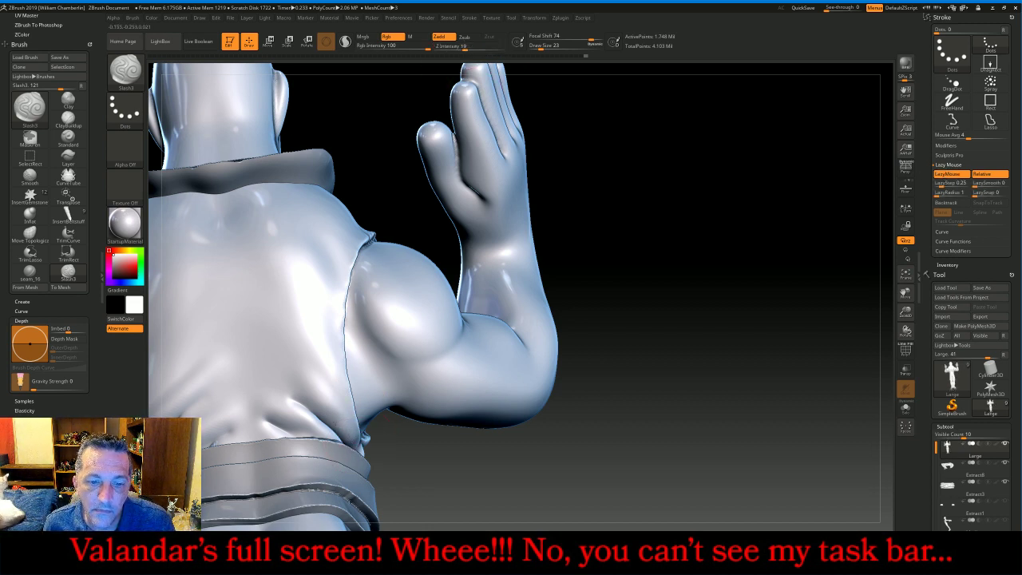
pyautogui.press('ctrl')
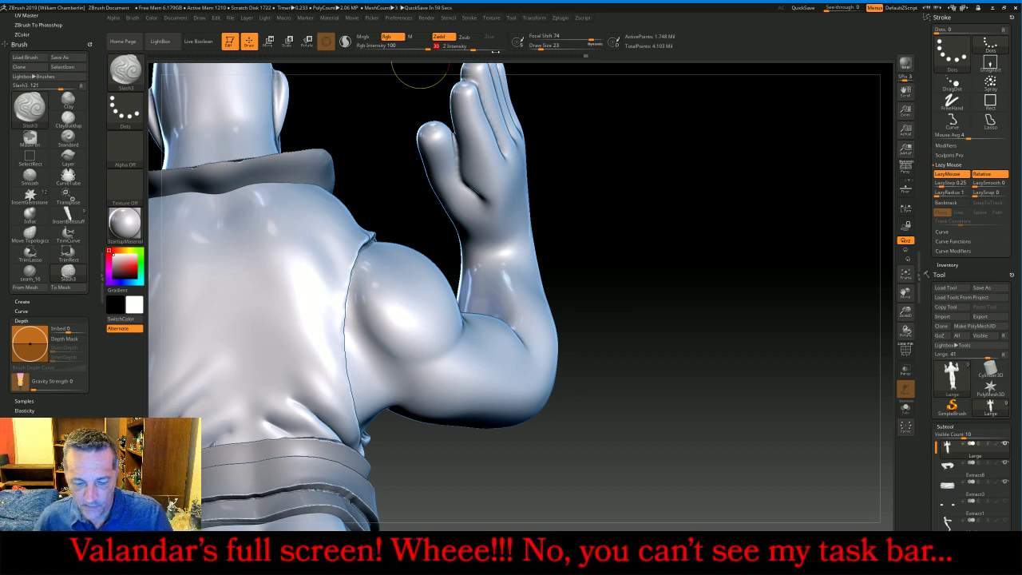
pyautogui.press('Return')
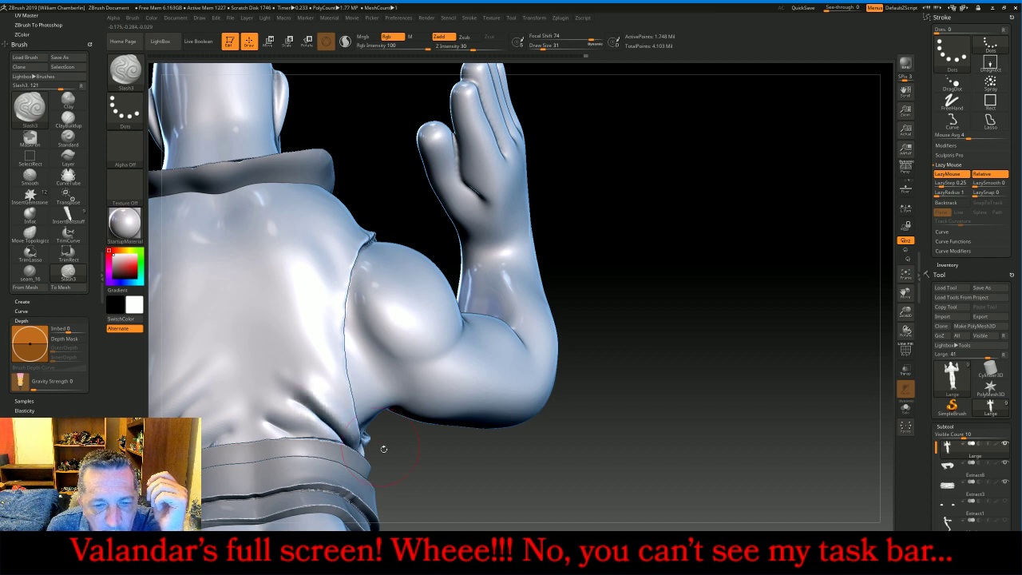
# - Raise sharp ridges along the side and front vest folds that run from below the armhole to the belt
pyautogui.moveTo(436, 485); pyautogui.dragTo(435, 486)
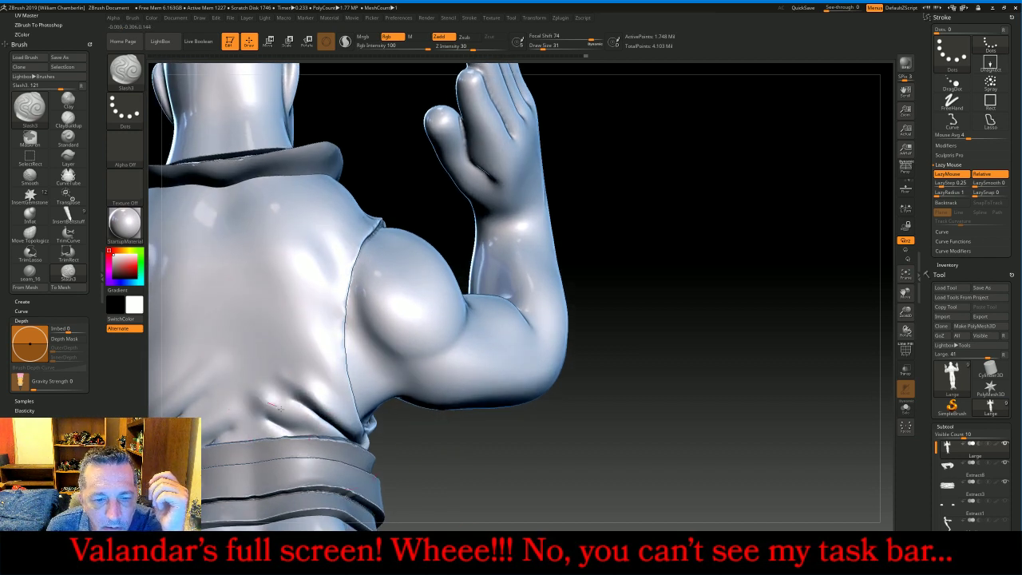
pyautogui.moveTo(525, 515); pyautogui.dragTo(351, 423)
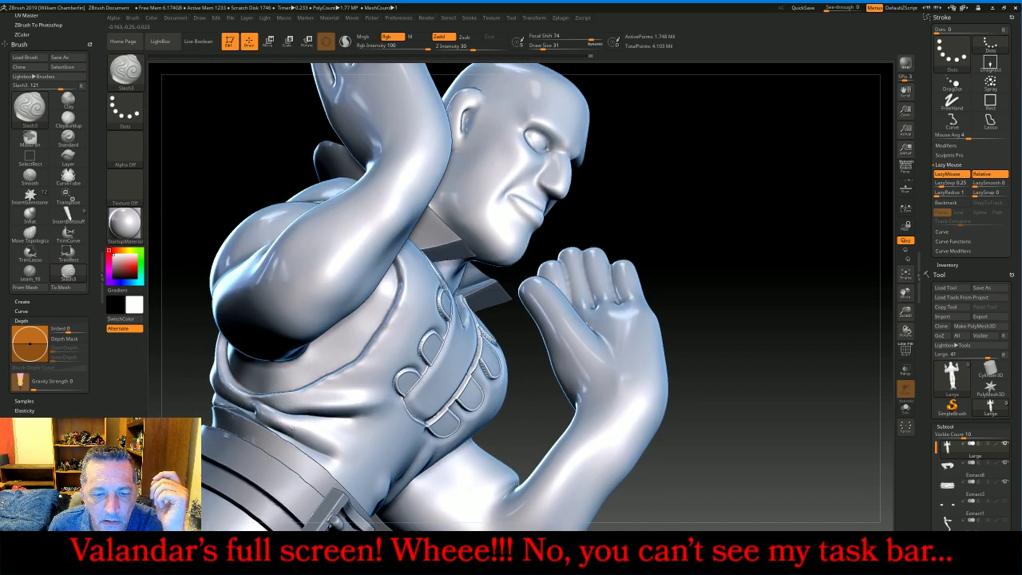
pyautogui.moveTo(791, 387)
pyautogui.mouseDown()
pyautogui.moveTo(871, 327)
pyautogui.moveTo(675, 434)
pyautogui.moveTo(710, 431)
pyautogui.mouseUp()
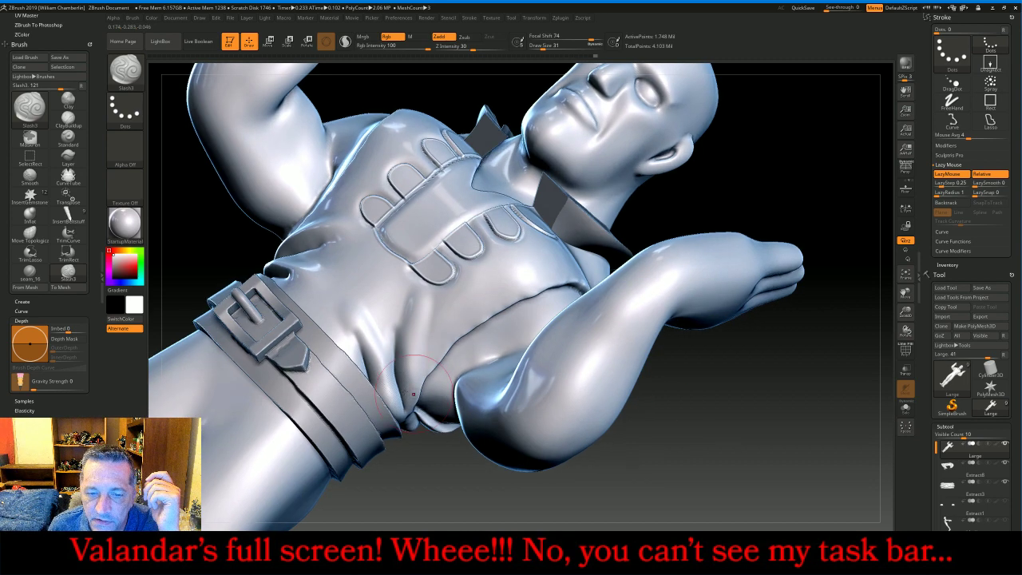
pyautogui.moveTo(408, 399); pyautogui.dragTo(413, 272)
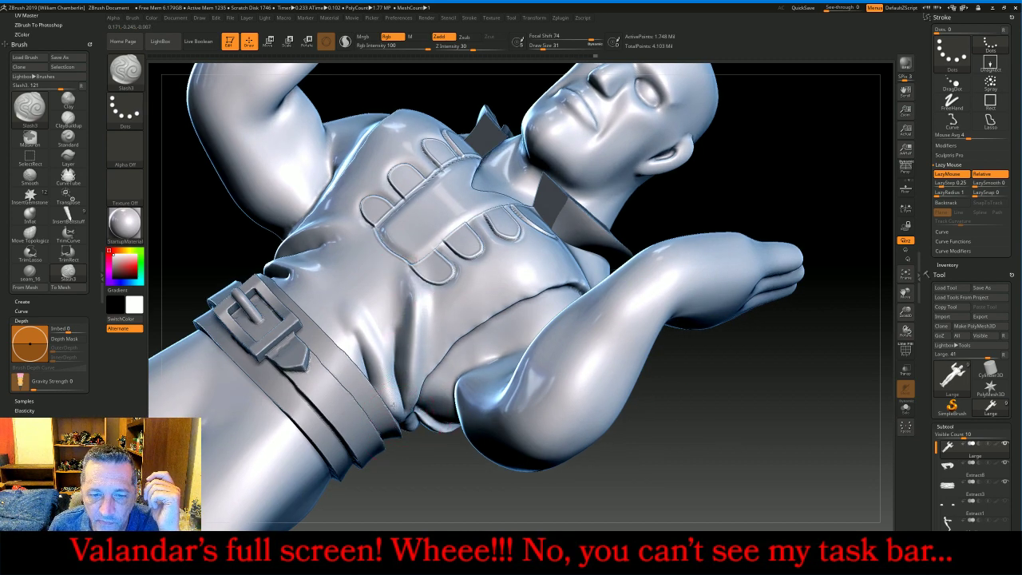
pyautogui.moveTo(393, 406); pyautogui.dragTo(345, 285)
# - Raise ridges along the vest's back folds below the armhole, undoing and redrawing the longest diagonal stroke
pyautogui.moveTo(704, 450)
pyautogui.mouseDown()
pyautogui.moveTo(722, 407)
pyautogui.moveTo(746, 216)
pyautogui.mouseUp()
pyautogui.moveTo(905, 292); pyautogui.dragTo(902, 120)
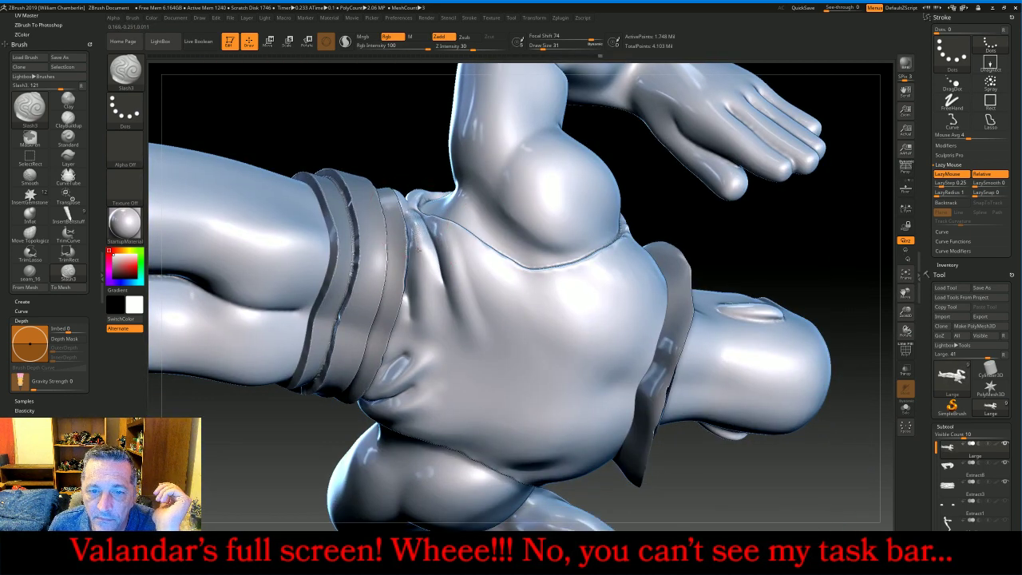
pyautogui.moveTo(419, 249); pyautogui.dragTo(432, 335)
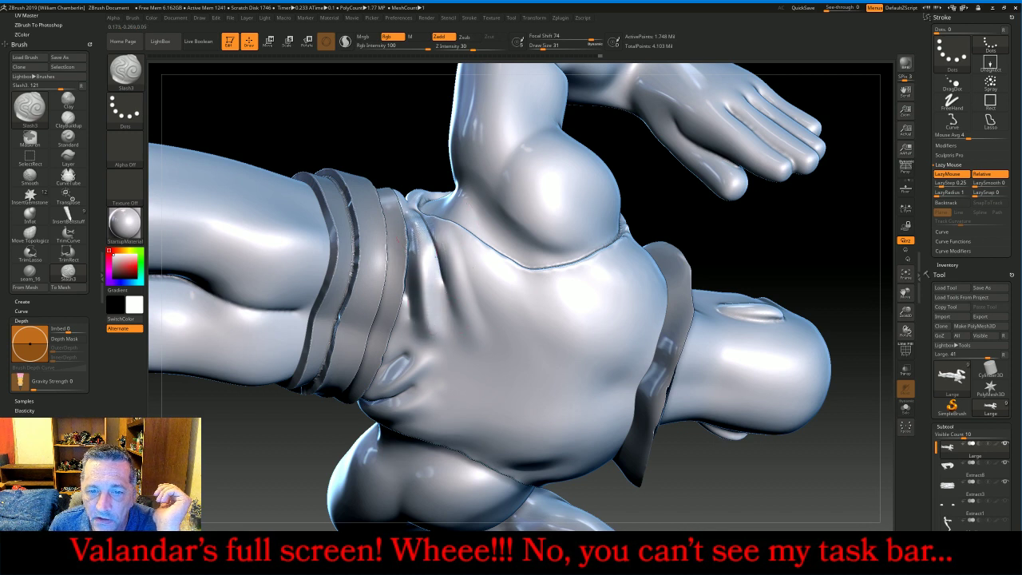
pyautogui.moveTo(435, 249); pyautogui.dragTo(484, 349)
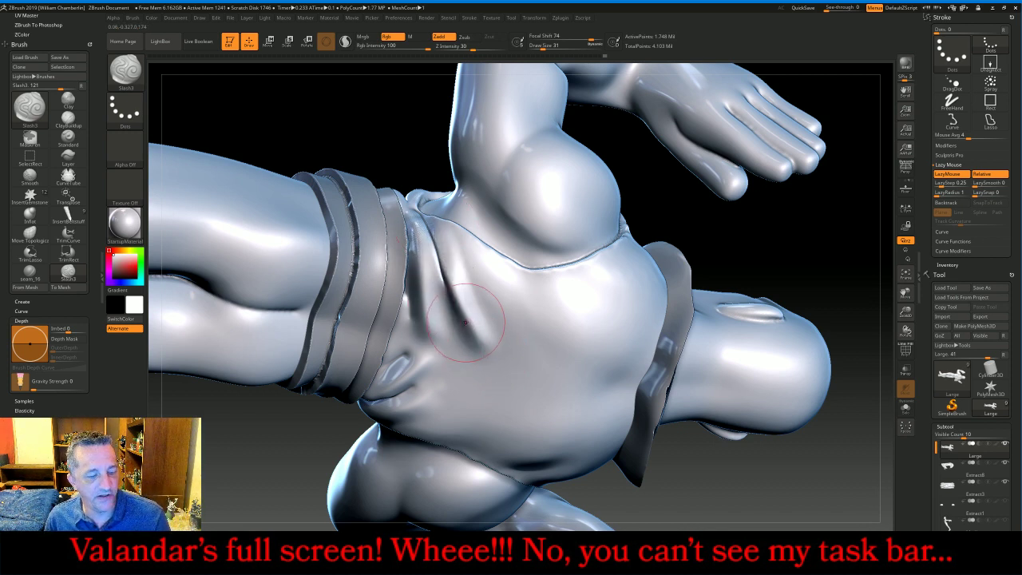
pyautogui.hotkey('ctrl', 'z')
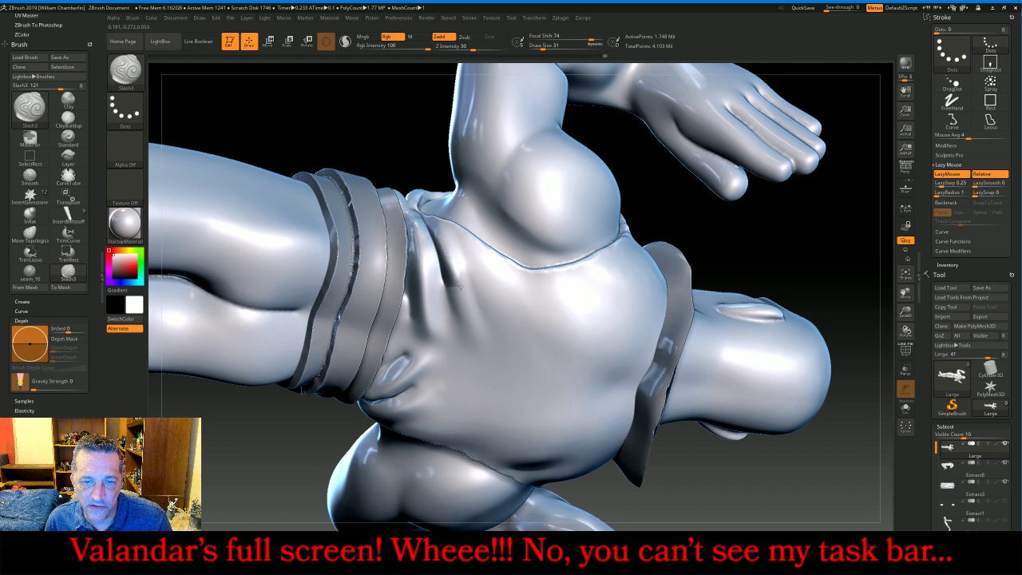
pyautogui.moveTo(458, 287); pyautogui.dragTo(491, 395)
# - Frame the whole figure and examine the vest folds from the front
pyautogui.moveTo(394, 115)
pyautogui.mouseDown()
pyautogui.moveTo(479, 232)
pyautogui.moveTo(588, 279)
pyautogui.moveTo(639, 287)
pyautogui.mouseUp()
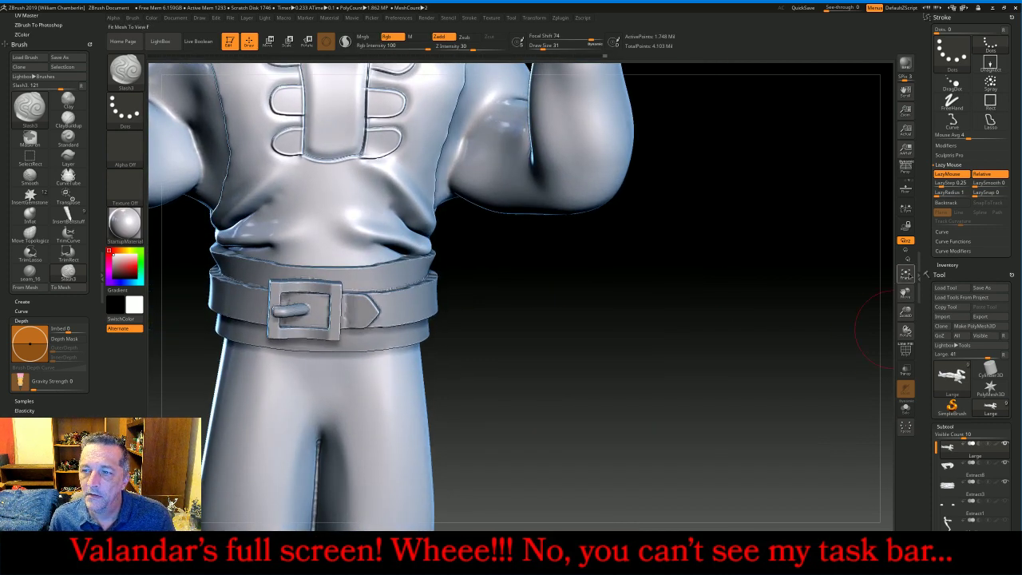
pyautogui.press('f')
pyautogui.moveTo(838, 288); pyautogui.dragTo(774, 316)
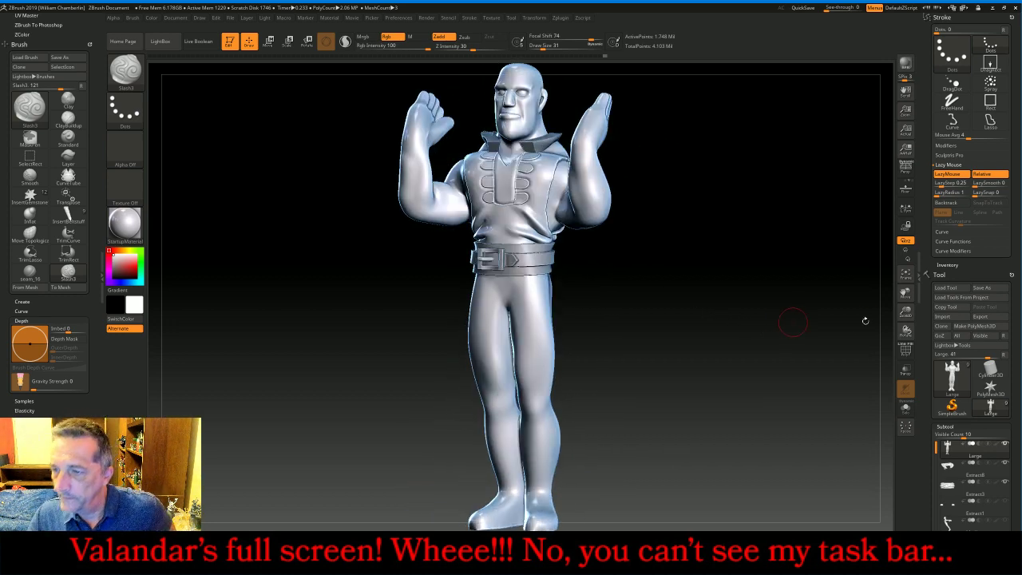
# - Show the hidden wrist cuffs on the figure and consult the costume reference photo in the image viewer
pyautogui.click(1003, 502)
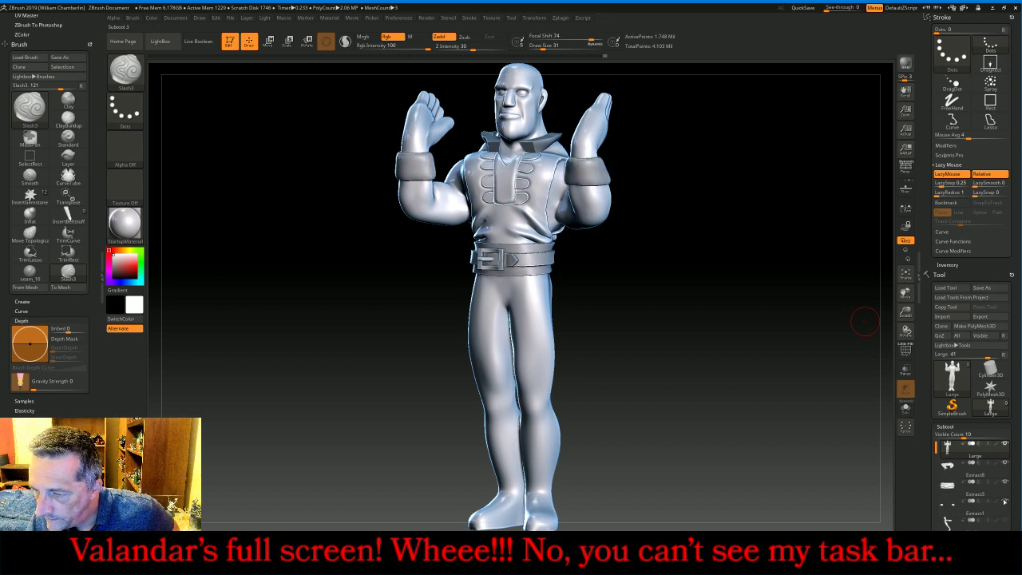
pyautogui.moveTo(764, 401); pyautogui.dragTo(772, 400)
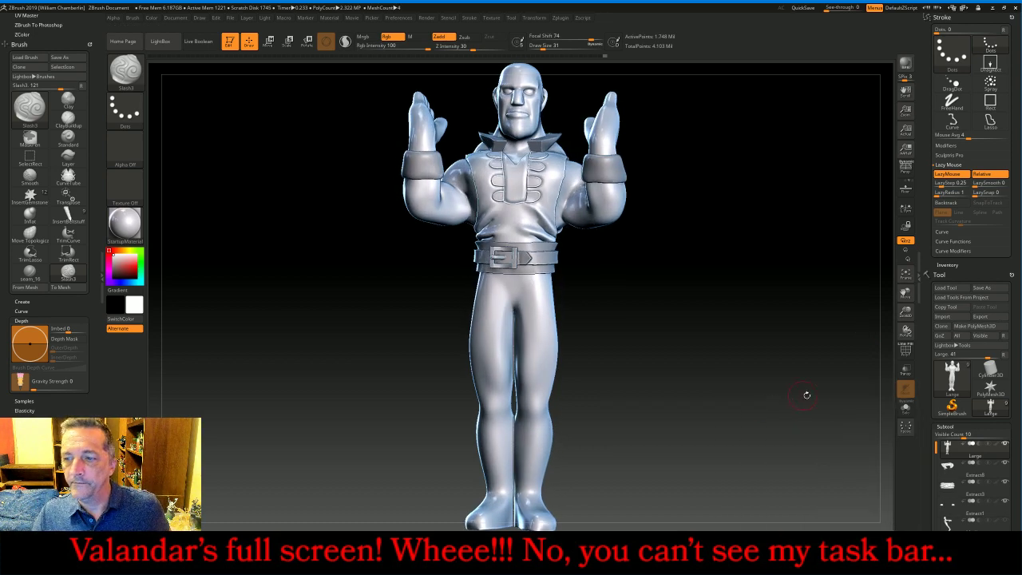
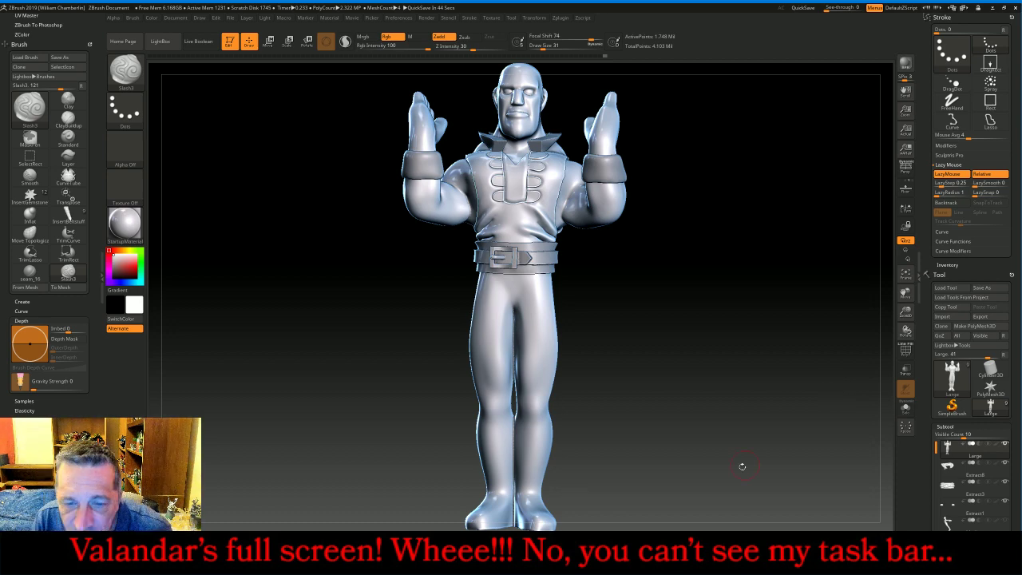
pyautogui.hotkey('alt', 'Tab')
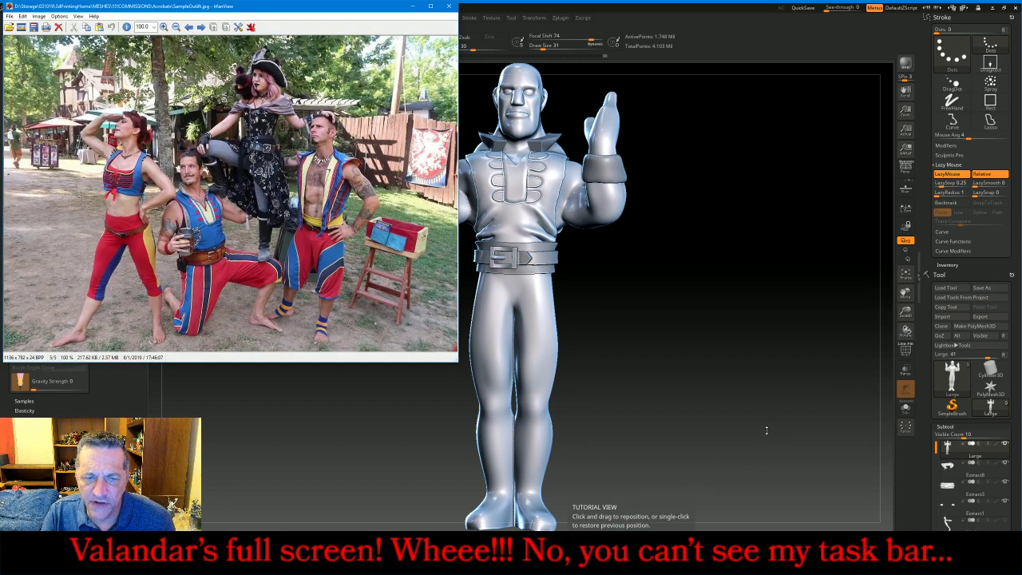
pyautogui.hotkey('alt', 'Tab')
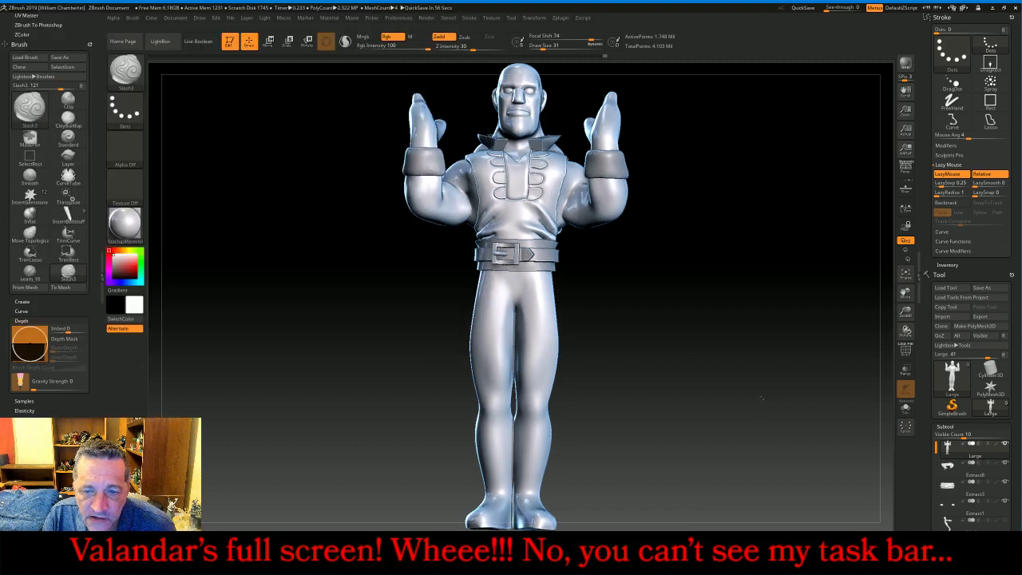
# - Mask a rectangular band across both legs, from the lower thighs to the knees
pyautogui.moveTo(906, 311); pyautogui.dragTo(906, 345)
pyautogui.moveTo(905, 293); pyautogui.dragTo(872, 151)
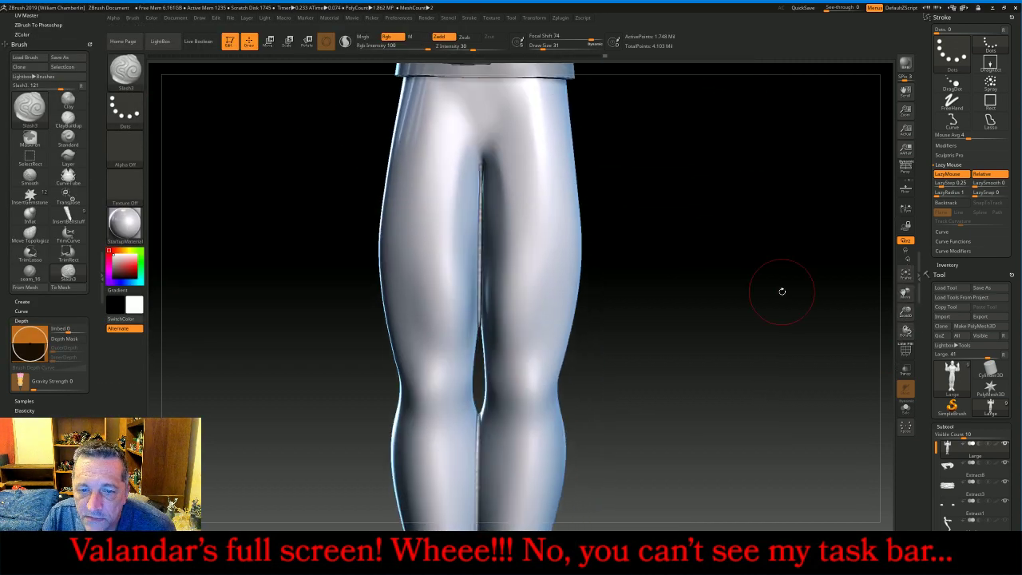
pyautogui.moveTo(783, 291); pyautogui.dragTo(780, 270)
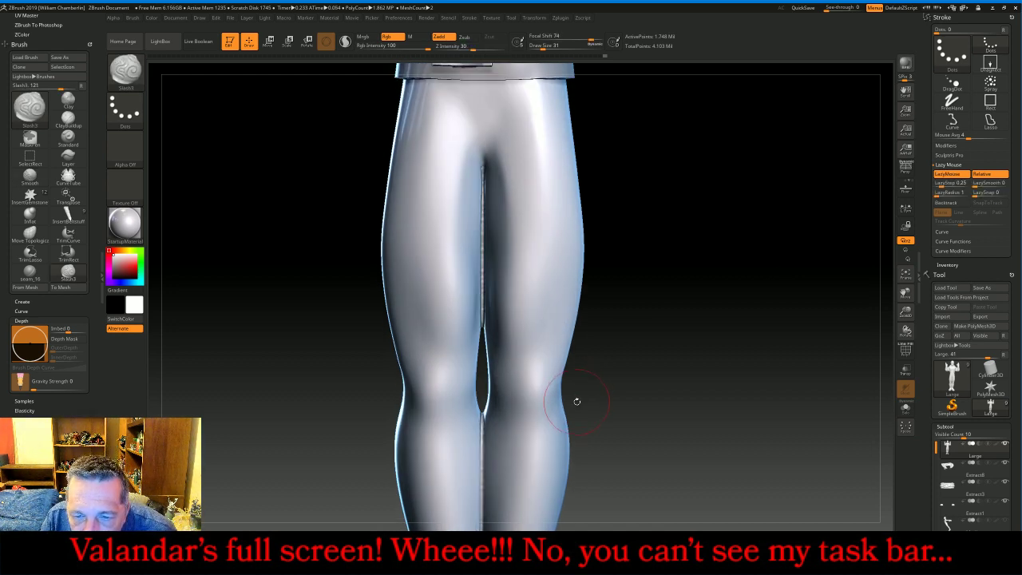
pyautogui.moveTo(578, 403)
pyautogui.keyDown('ctrl'); pyautogui.mouseDown()
pyautogui.moveTo(405, 368)
pyautogui.moveTo(346, 328)
pyautogui.mouseUp(); pyautogui.keyUp('ctrl')
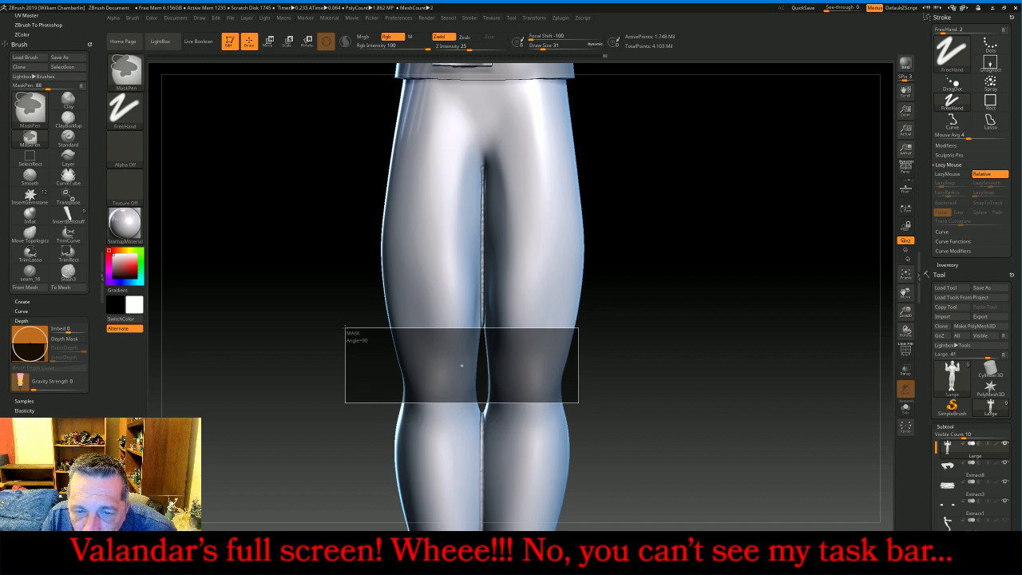
pyautogui.keyDown('ctrl'); pyautogui.moveTo(346, 328); pyautogui.dragTo(343, 327); pyautogui.keyUp('ctrl')
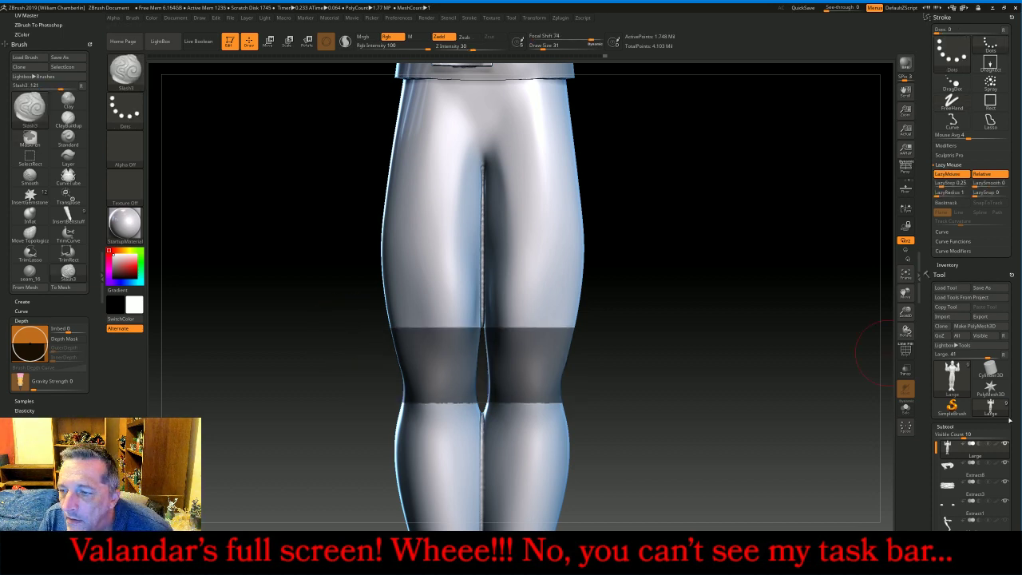
# - Try extracting the masked leg bands with thicknesses of 0.01 and 0.07
pyautogui.moveTo(1017, 415); pyautogui.dragTo(1020, 317)
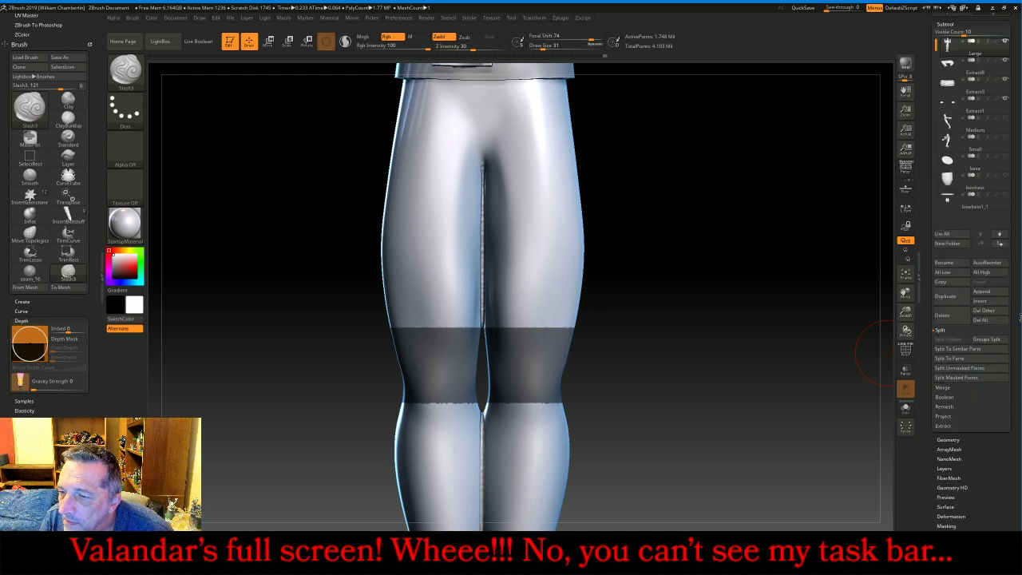
pyautogui.click(944, 426)
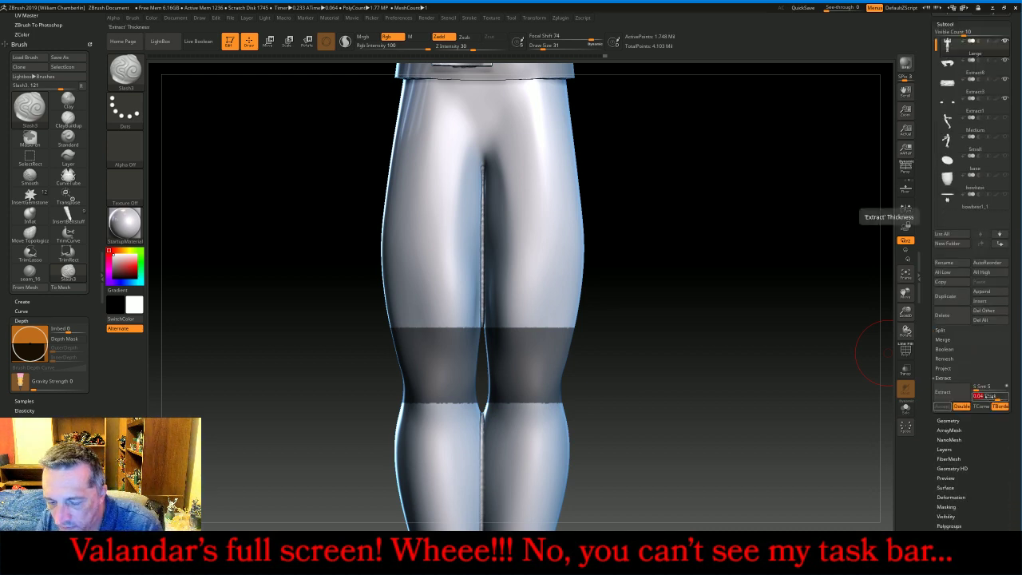
pyautogui.click(942, 392)
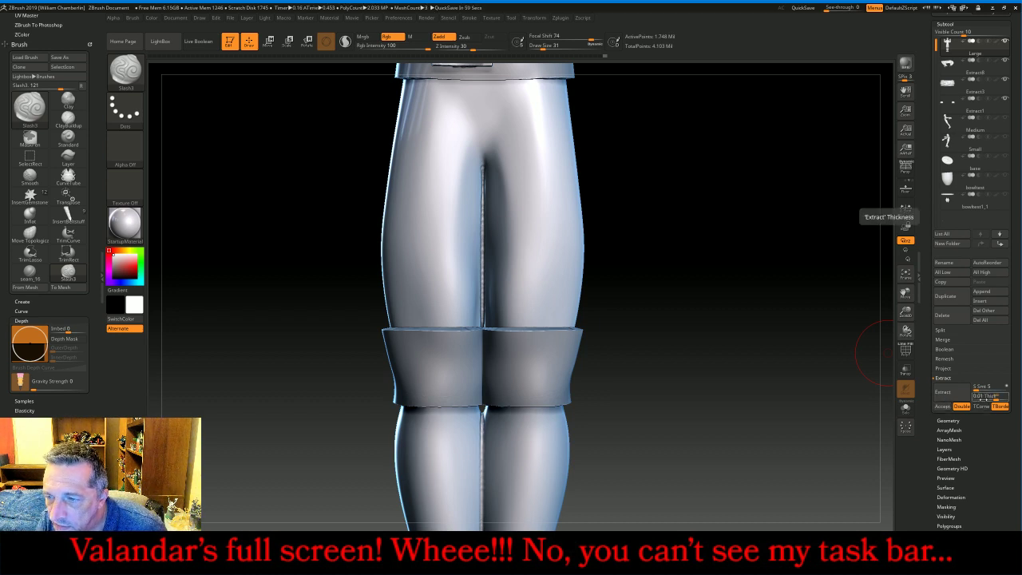
pyautogui.click(981, 396)
pyautogui.write('.0')
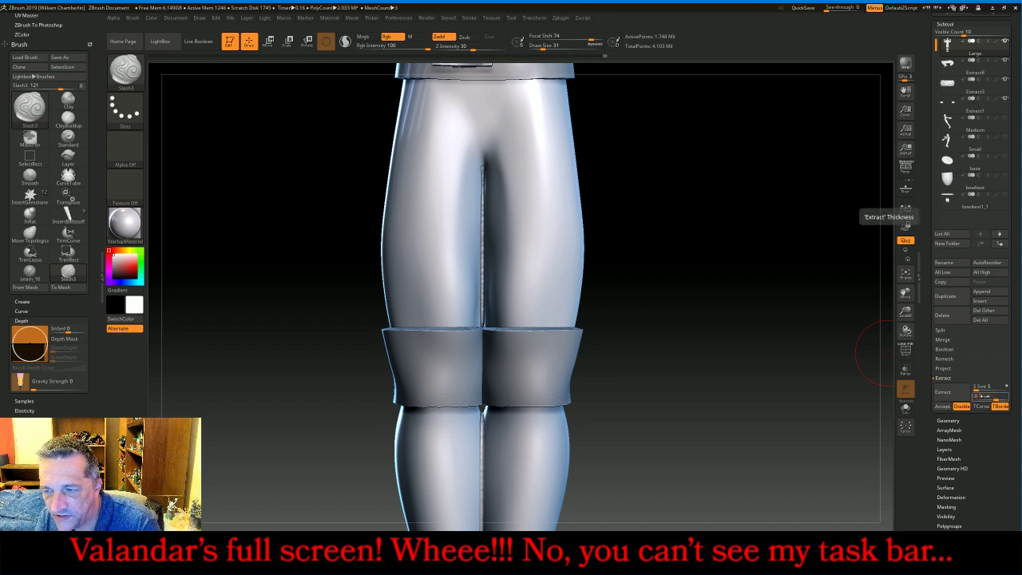
pyautogui.write('7')
pyautogui.press('Return')
pyautogui.click(963, 394)
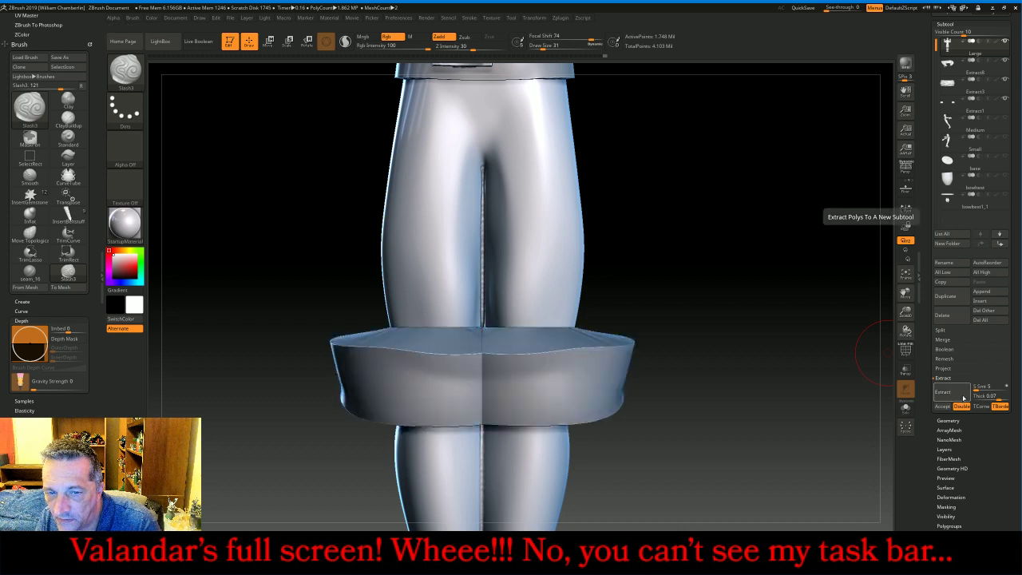
# - Extract the masked leg bands with a thickness of 0.007 and accept them as a new subtool
pyautogui.click(983, 396)
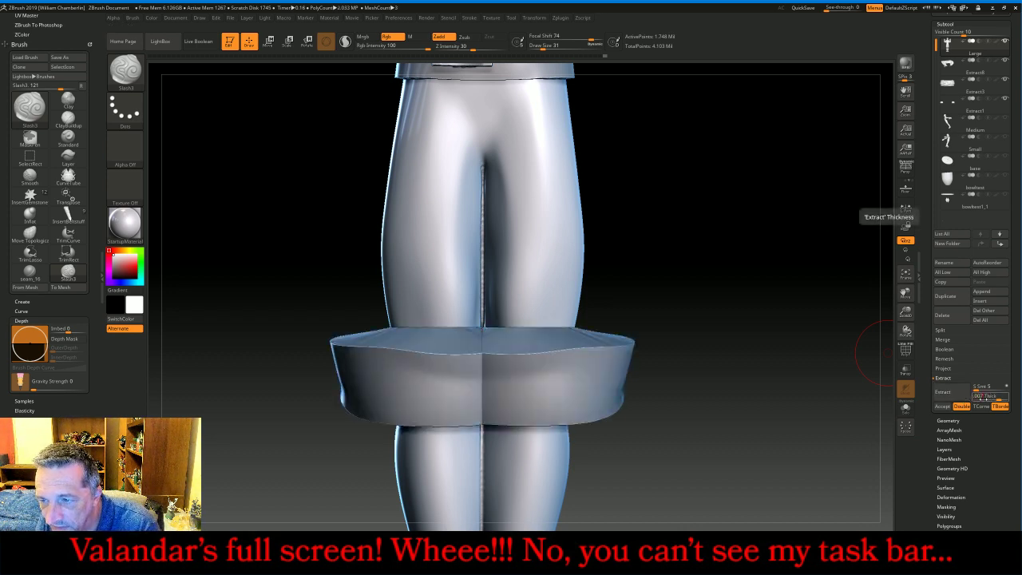
pyautogui.write('0.007')
pyautogui.press('Return')
pyautogui.click(943, 392)
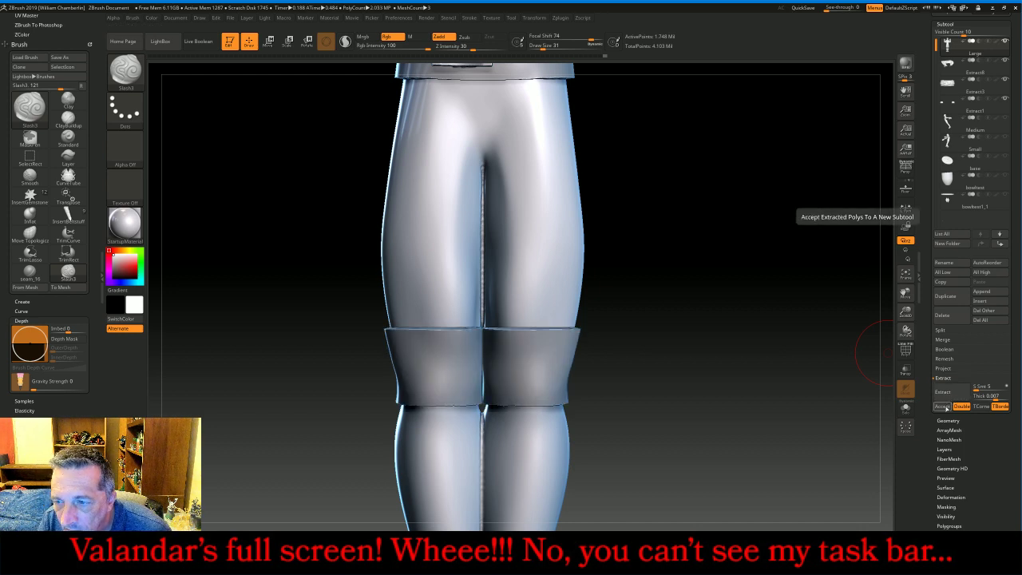
pyautogui.click(945, 406)
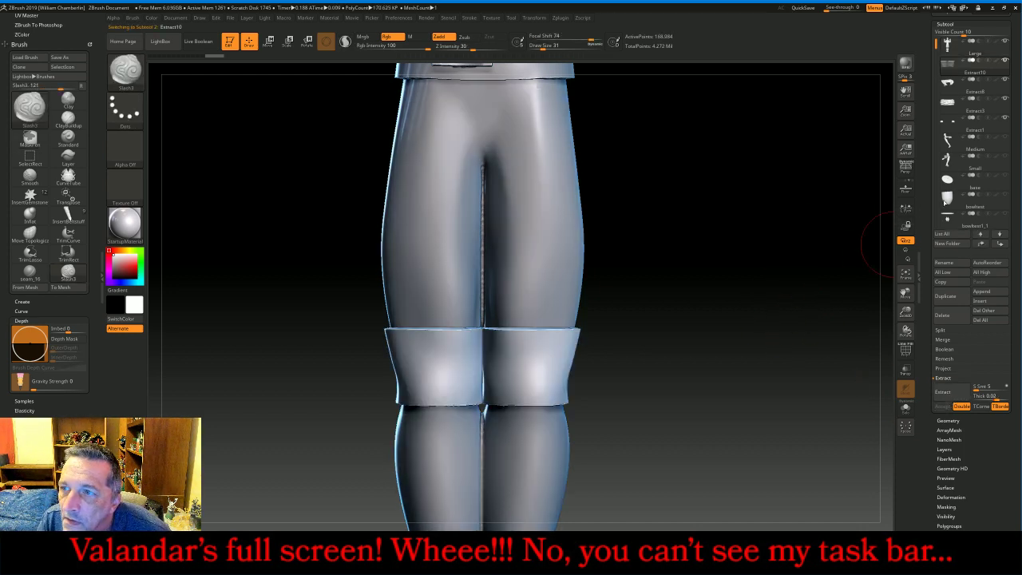
# - Clear the leftover mask on the Large body subtool and reselect the extracted knee bands
pyautogui.click(949, 46)
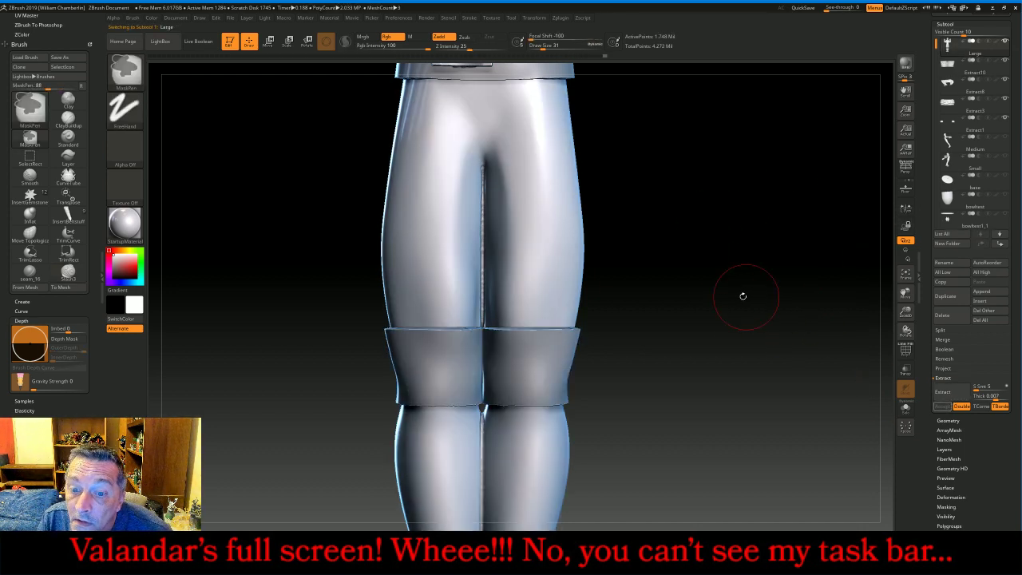
pyautogui.moveTo(742, 296)
pyautogui.mouseDown()
pyautogui.moveTo(728, 297)
pyautogui.moveTo(771, 302)
pyautogui.moveTo(771, 224)
pyautogui.mouseUp()
pyautogui.click(955, 67)
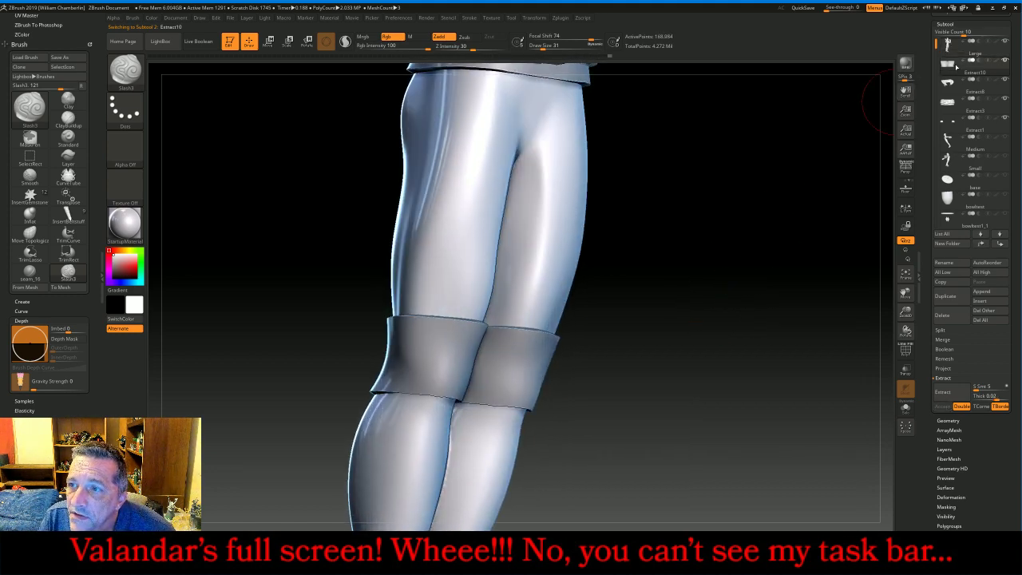
# - Try to remesh the knee bands with DynaMesh at resolution 512, then undo it
pyautogui.click(946, 24)
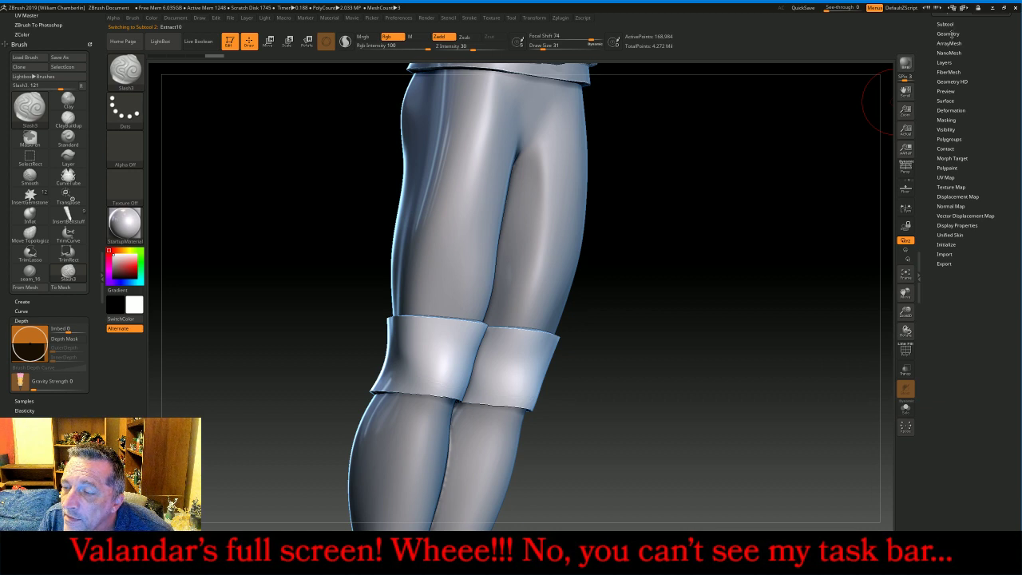
pyautogui.click(949, 34)
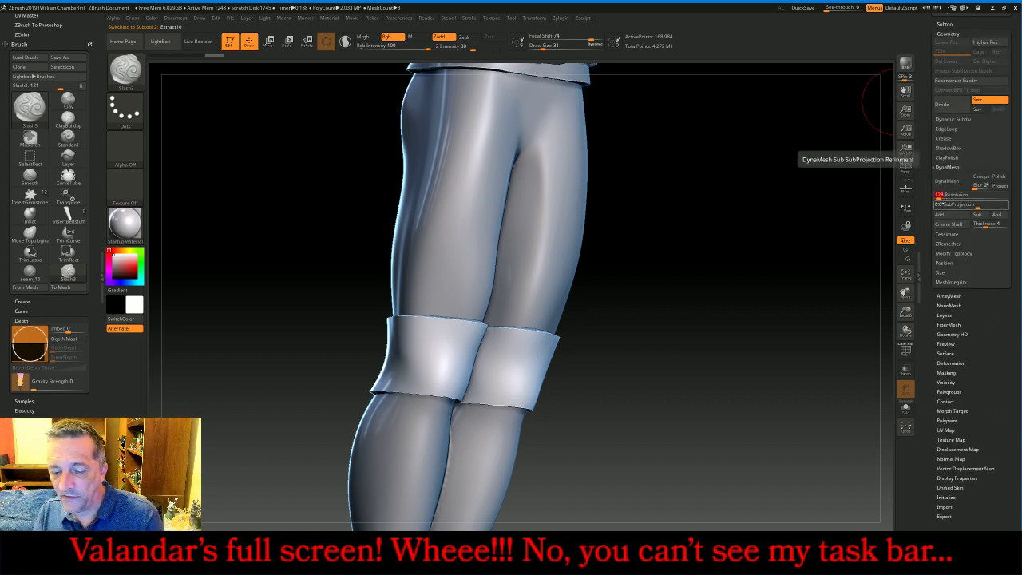
pyautogui.write('512')
pyautogui.press('Return')
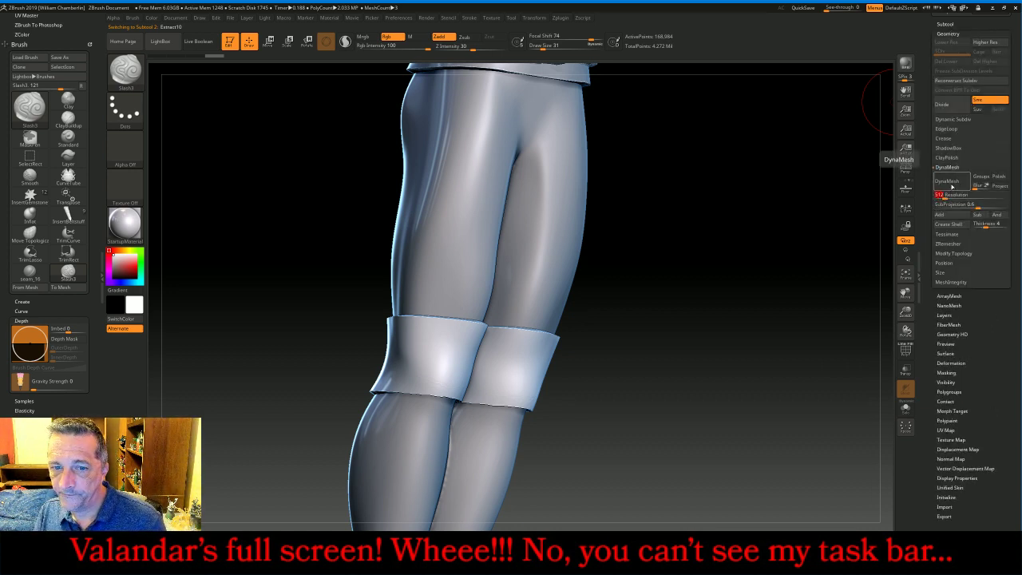
pyautogui.click(950, 183)
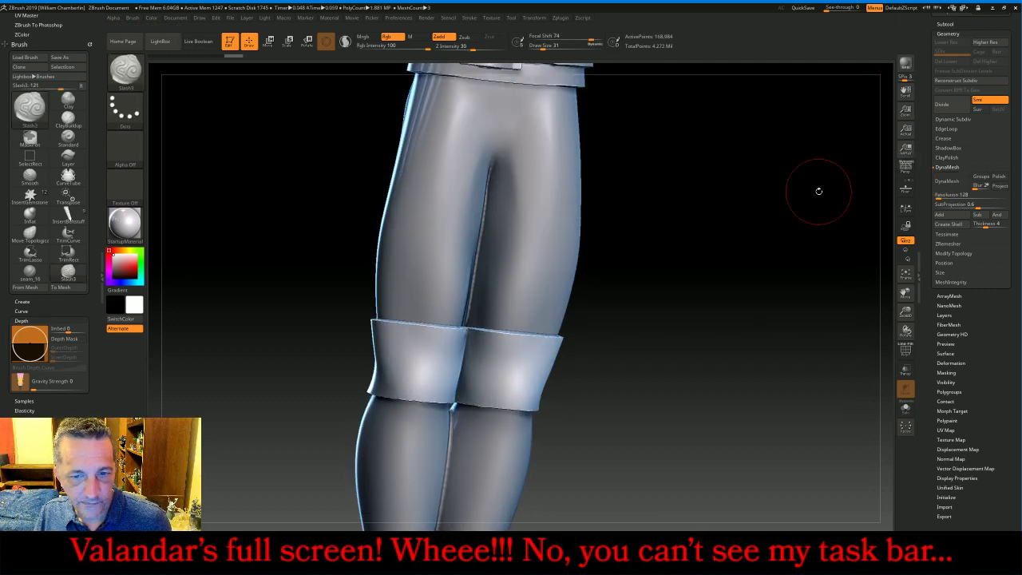
pyautogui.hotkey('ctrl', 'z')
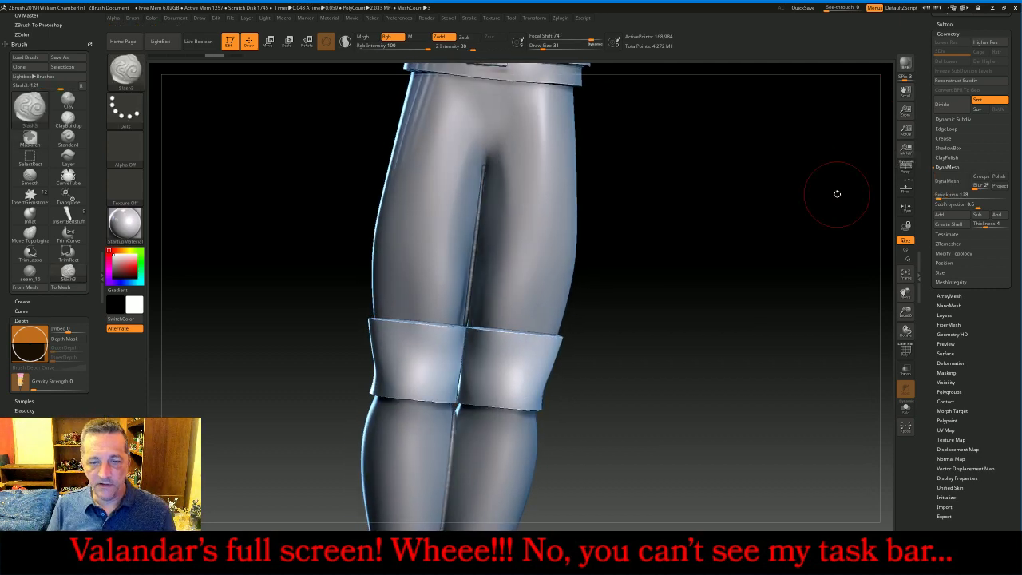
# - Smooth and round the upper edges of the knee bands at the front and back with repeated Smooth strokes
pyautogui.press('shift')
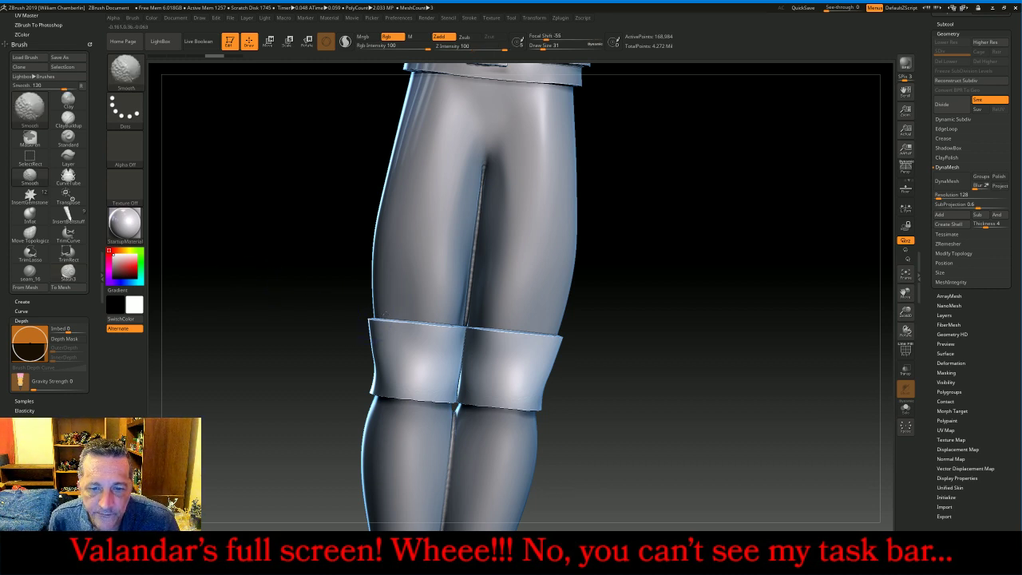
pyautogui.moveTo(415, 327)
pyautogui.keyDown('shift'); pyautogui.mouseDown()
pyautogui.moveTo(543, 336)
pyautogui.moveTo(519, 342)
pyautogui.mouseUp(); pyautogui.keyUp('shift')
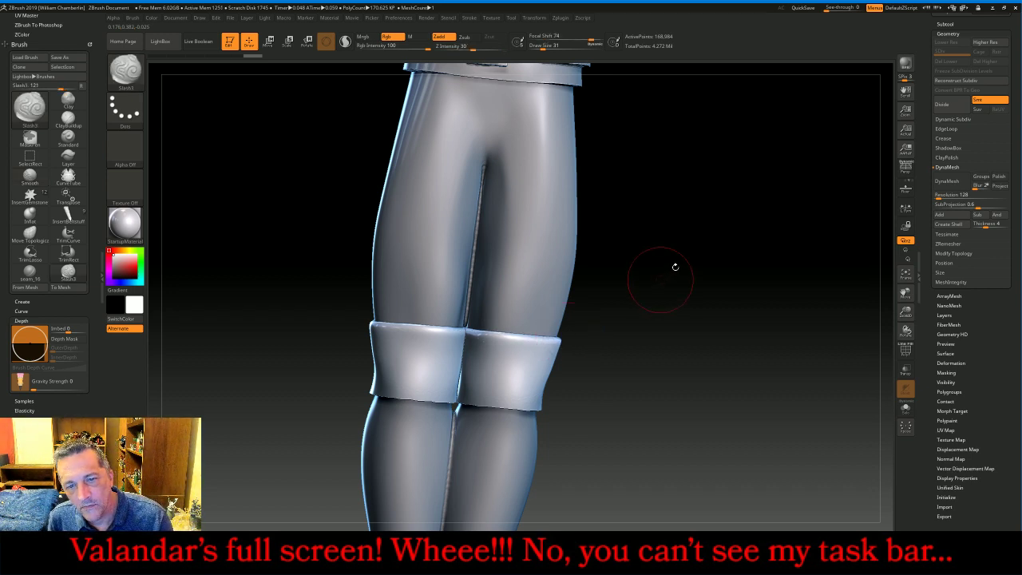
pyautogui.hotkey('ctrl', 'shift', 'z')
pyautogui.hotkey('ctrl', 'shift', 'z')
pyautogui.hotkey('ctrl', 'shift', 'z')
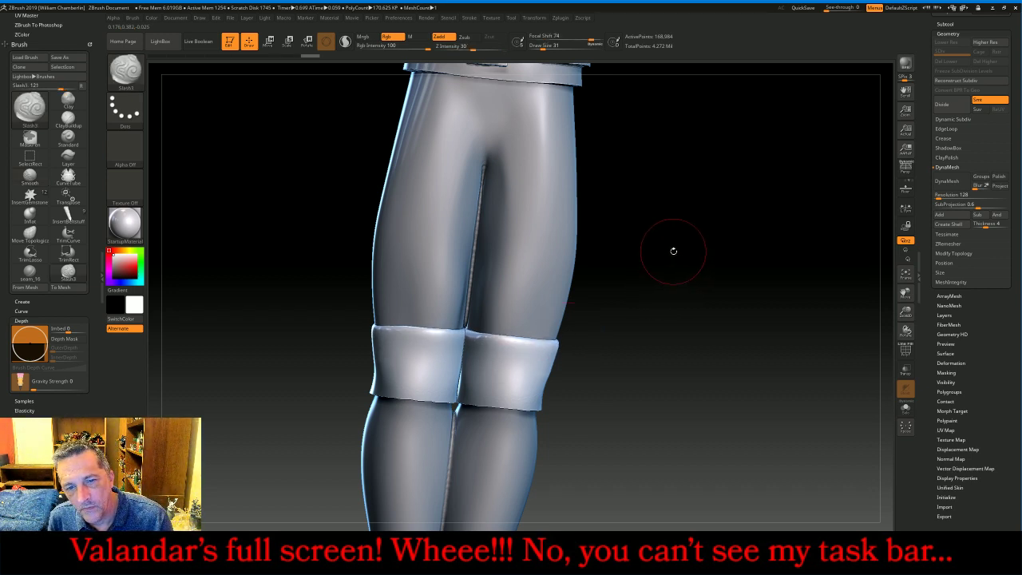
pyautogui.moveTo(671, 244); pyautogui.dragTo(736, 258)
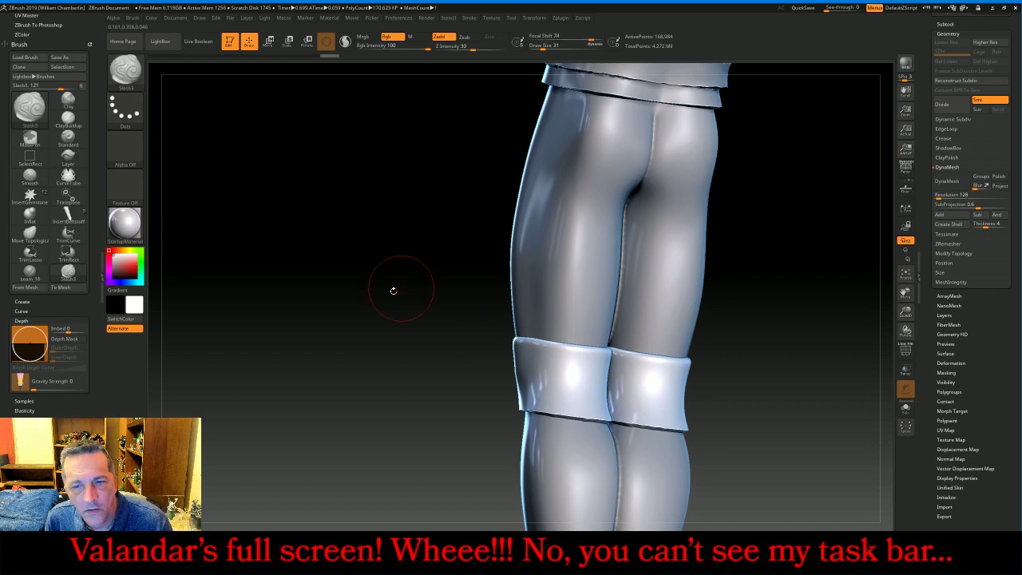
pyautogui.hotkey('ctrl', 'shift', 'z')
pyautogui.hotkey('ctrl', 'shift', 'z')
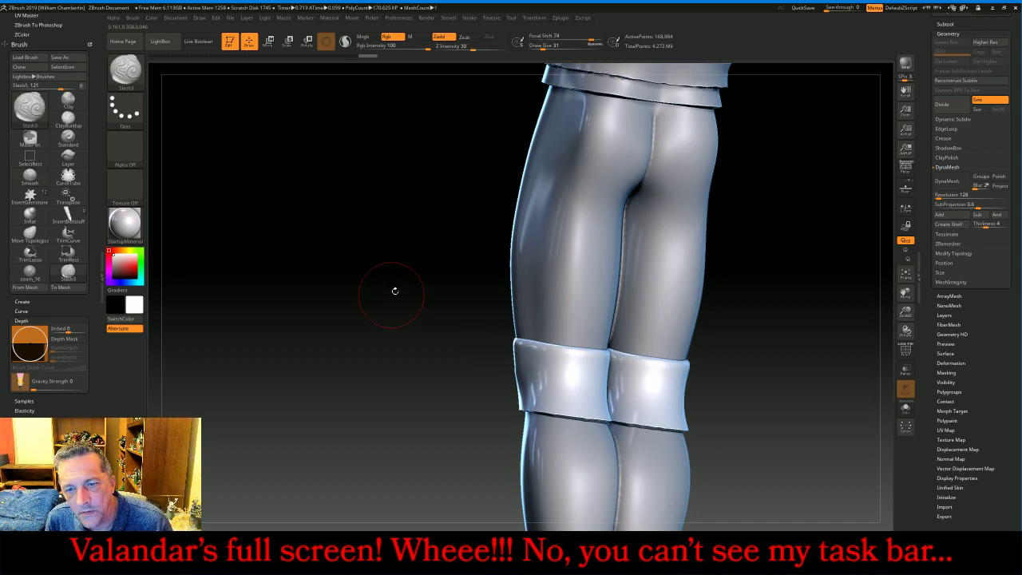
# - Remesh the knee bands with DynaMesh at resolution 1024 after trying and undoing resolution 512
pyautogui.moveTo(775, 253); pyautogui.dragTo(691, 232)
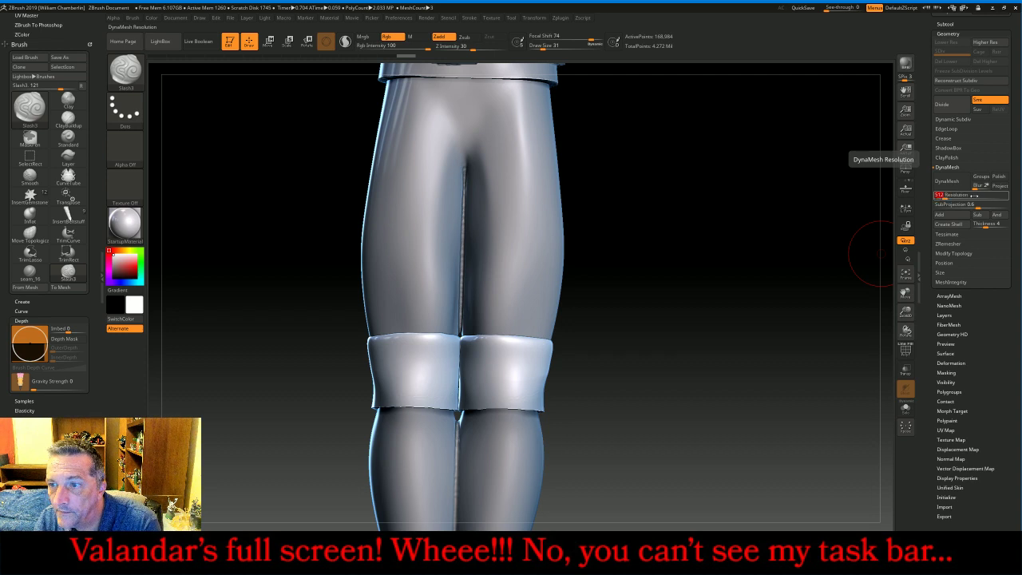
pyautogui.click(963, 184)
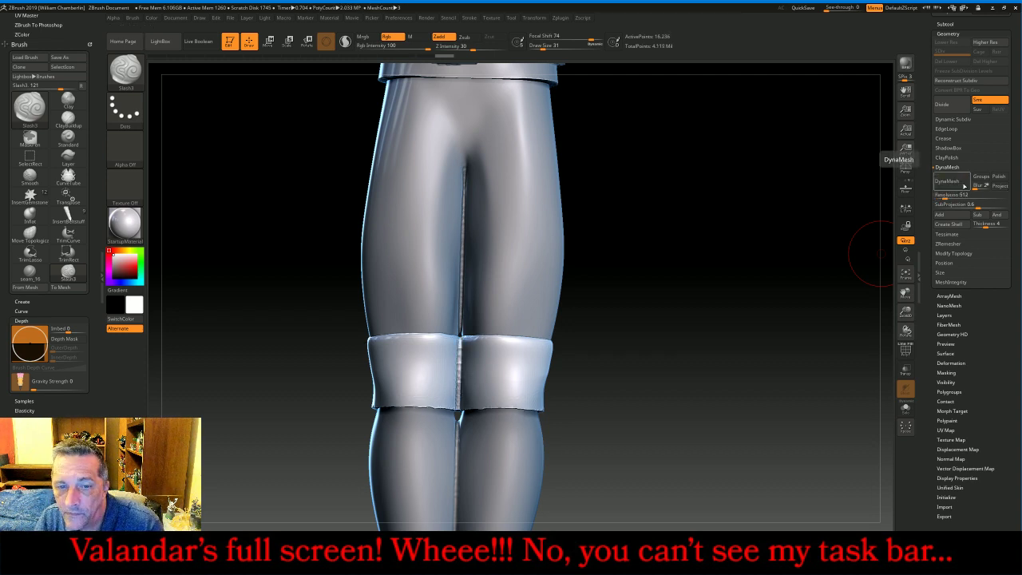
pyautogui.hotkey('ctrl', 'z')
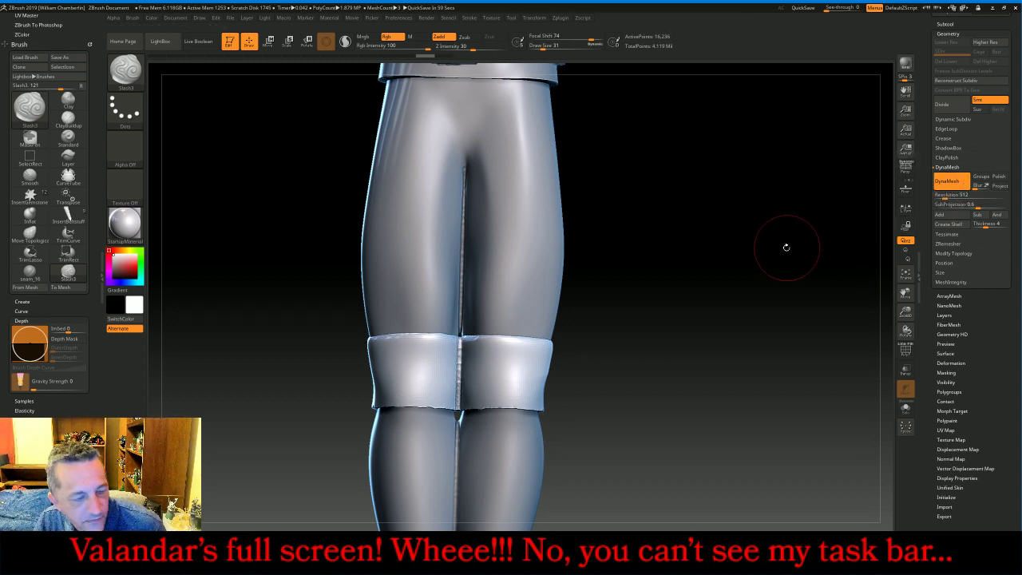
pyautogui.hotkey('ctrl', 'z')
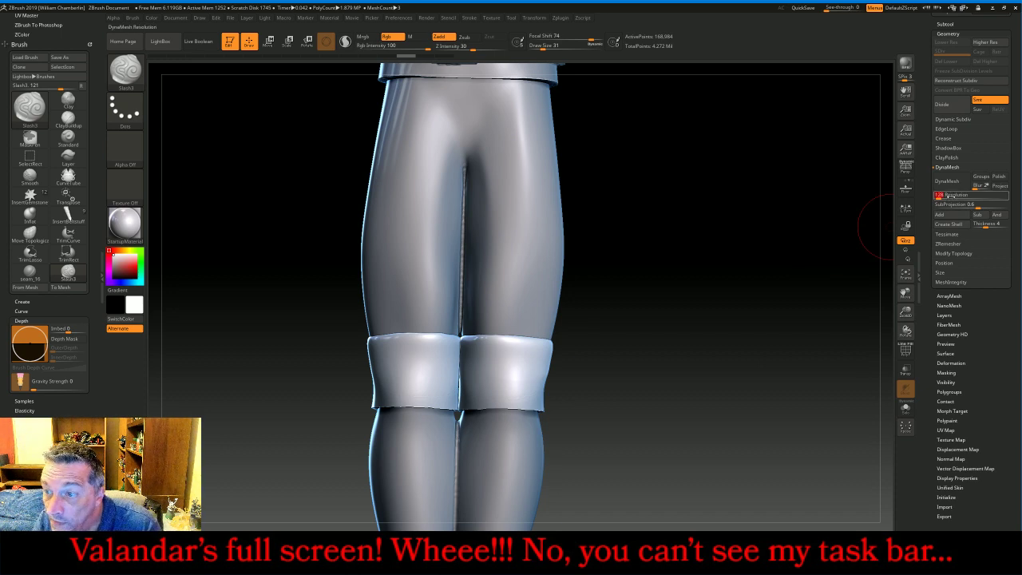
pyautogui.click(946, 182)
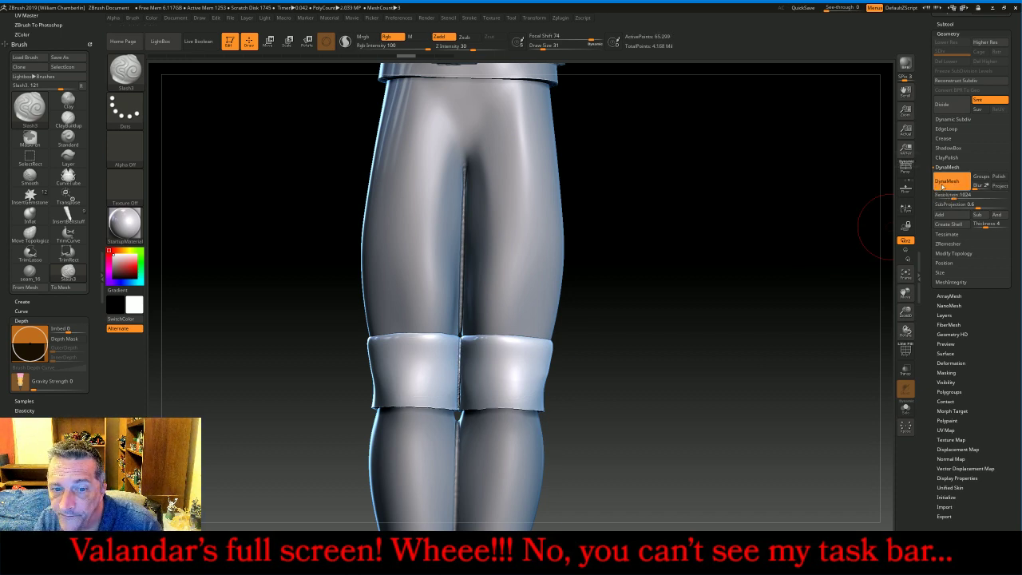
pyautogui.click(957, 24)
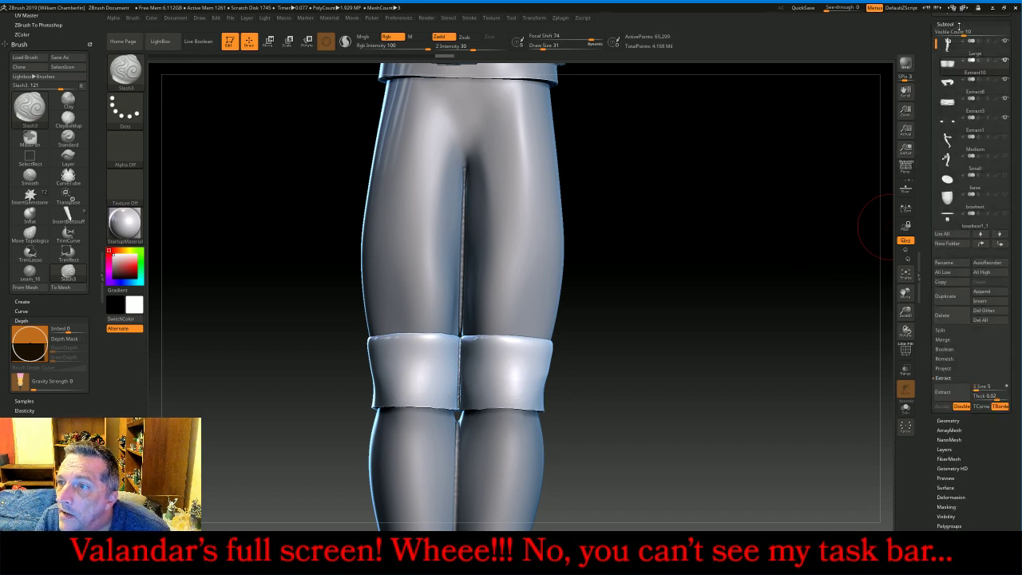
# - Subdivide the geometry of the extracted knee bands twice
pyautogui.moveTo(954, 51)
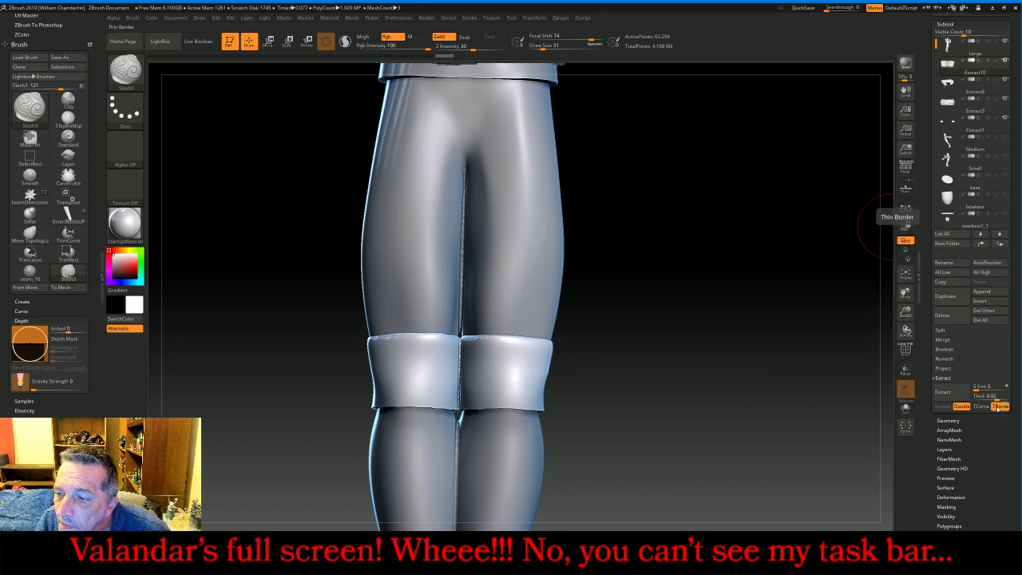
pyautogui.click(948, 420)
pyautogui.click(942, 105)
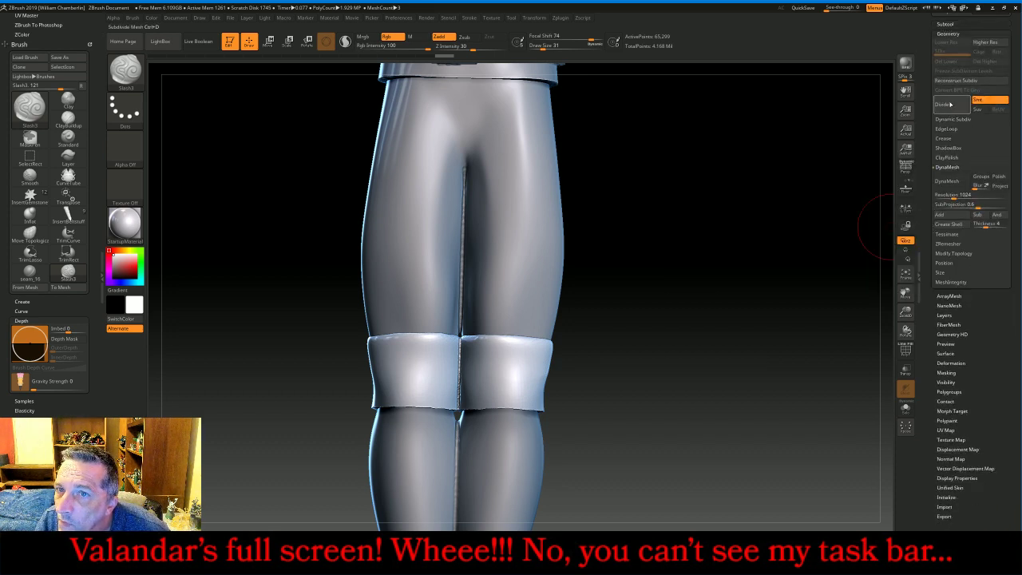
pyautogui.click(942, 104)
pyautogui.click(950, 60)
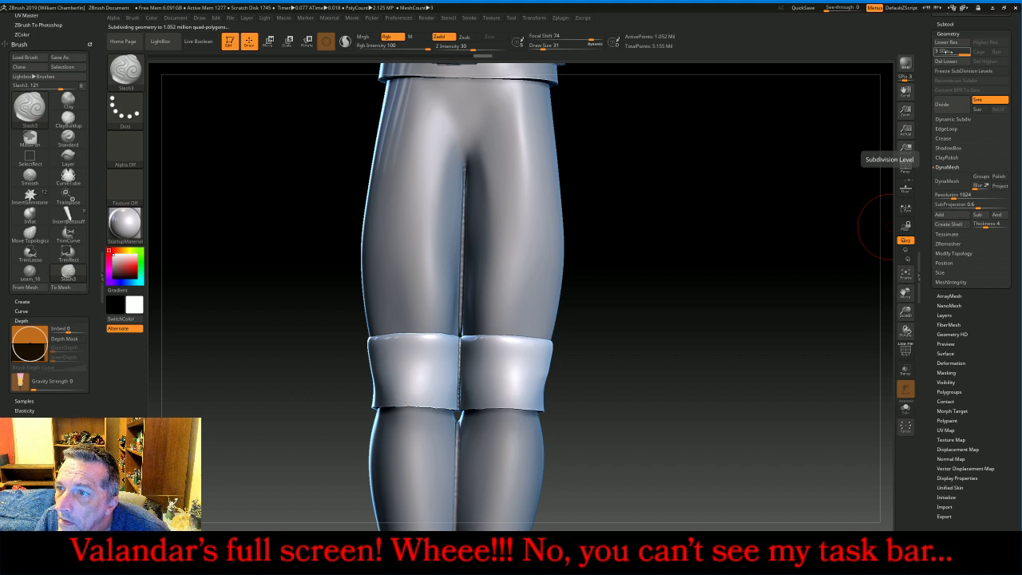
# - Merge the knee bands into the Large body subtool and remesh the combined mesh with DynaMesh
pyautogui.click(946, 25)
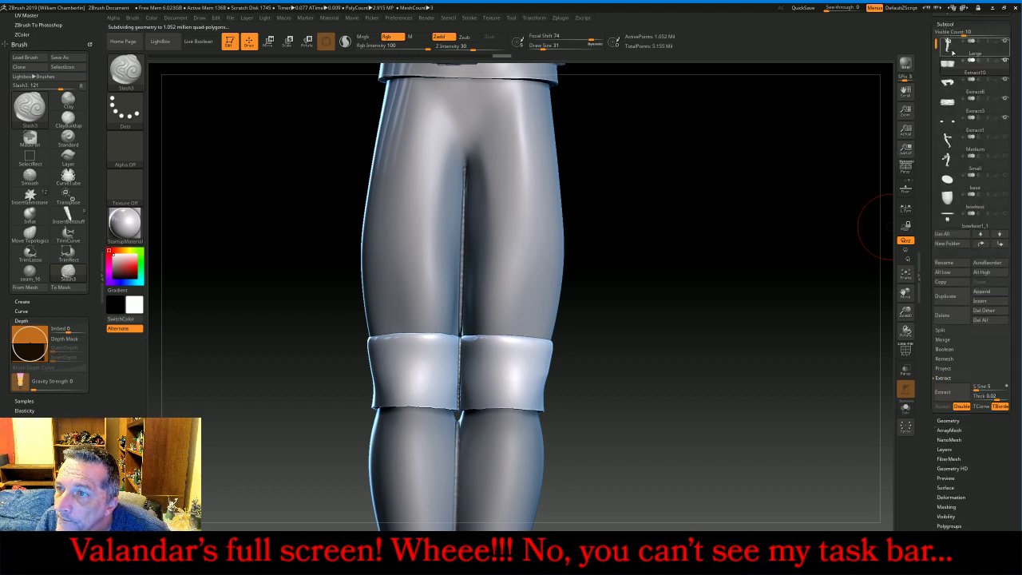
pyautogui.click(949, 45)
pyautogui.click(943, 339)
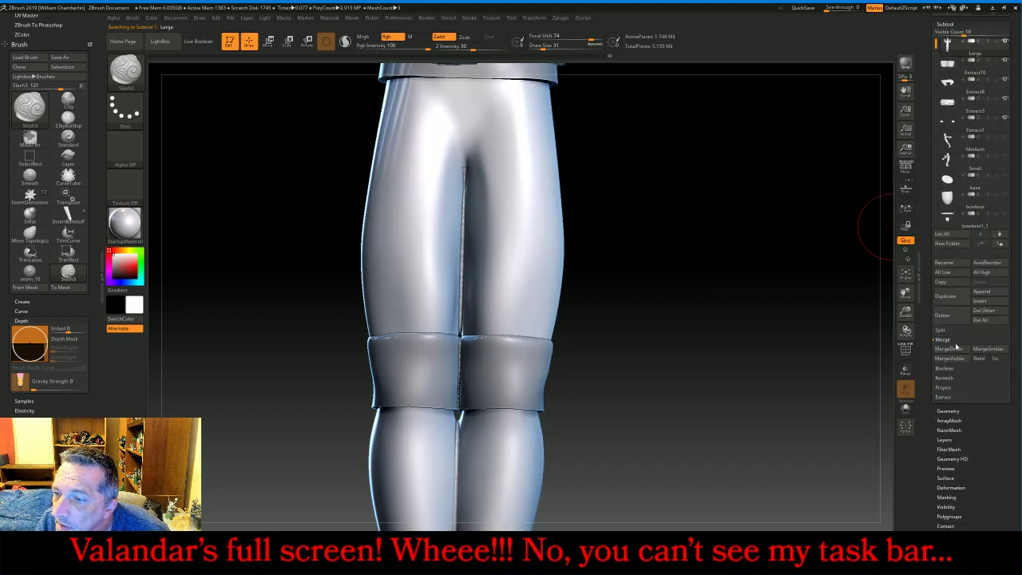
pyautogui.click(949, 348)
pyautogui.keyDown('ctrl'); pyautogui.moveTo(700, 207); pyautogui.dragTo(756, 317); pyautogui.keyUp('ctrl')
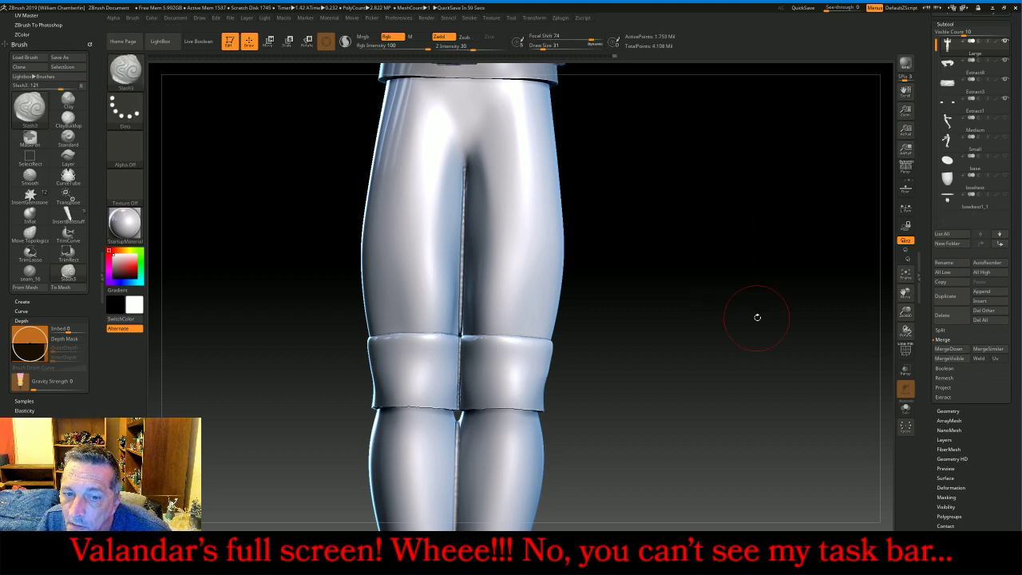
# - Smooth the upper edges of the knee bands into the trouser legs at the front and back
pyautogui.press('shift')
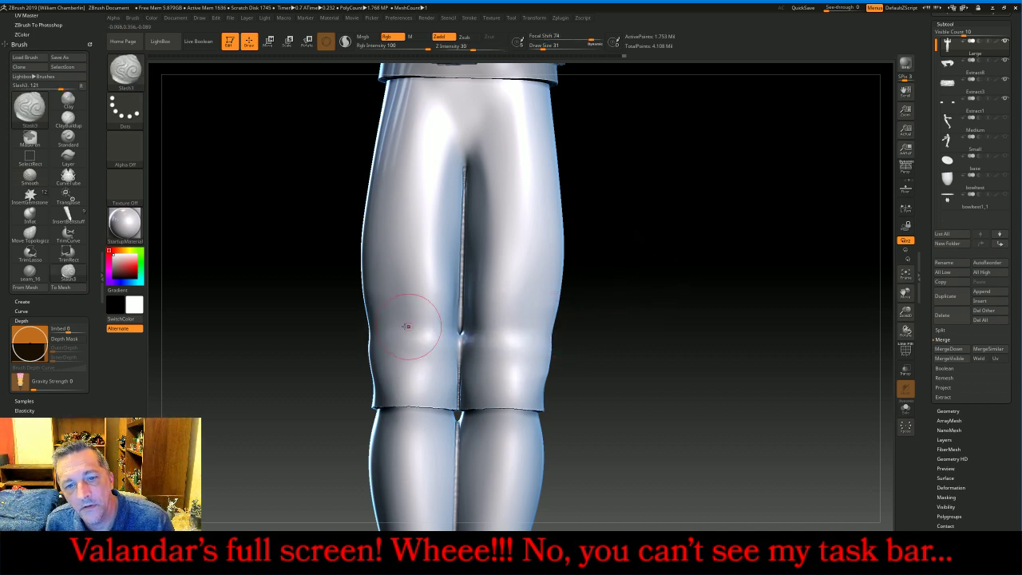
pyautogui.keyDown('shift'); pyautogui.moveTo(410, 319); pyautogui.dragTo(405, 328); pyautogui.keyUp('shift')
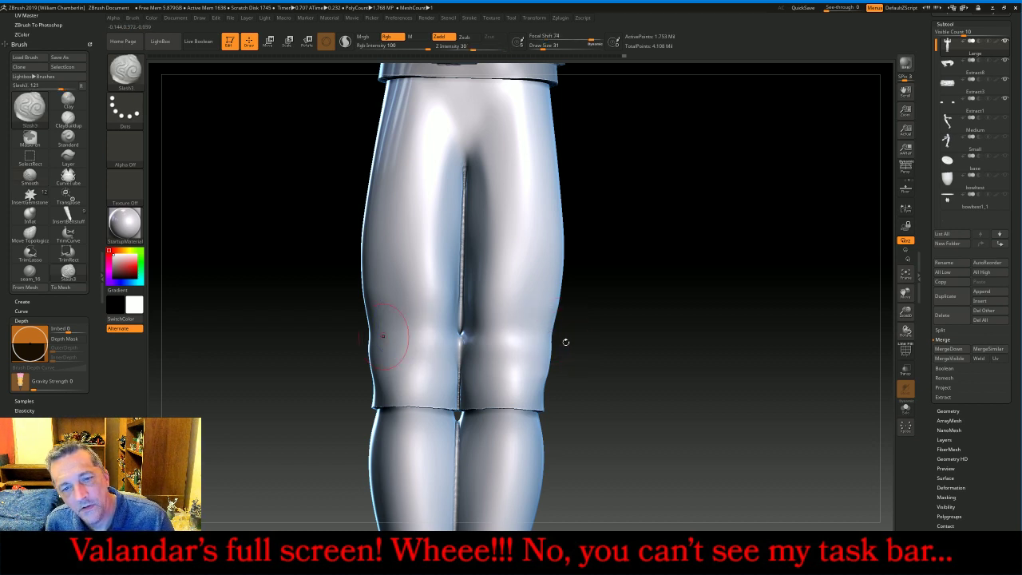
pyautogui.moveTo(531, 335)
pyautogui.keyDown('shift'); pyautogui.mouseDown()
pyautogui.moveTo(508, 328)
pyautogui.moveTo(518, 326)
pyautogui.mouseUp(); pyautogui.keyUp('shift')
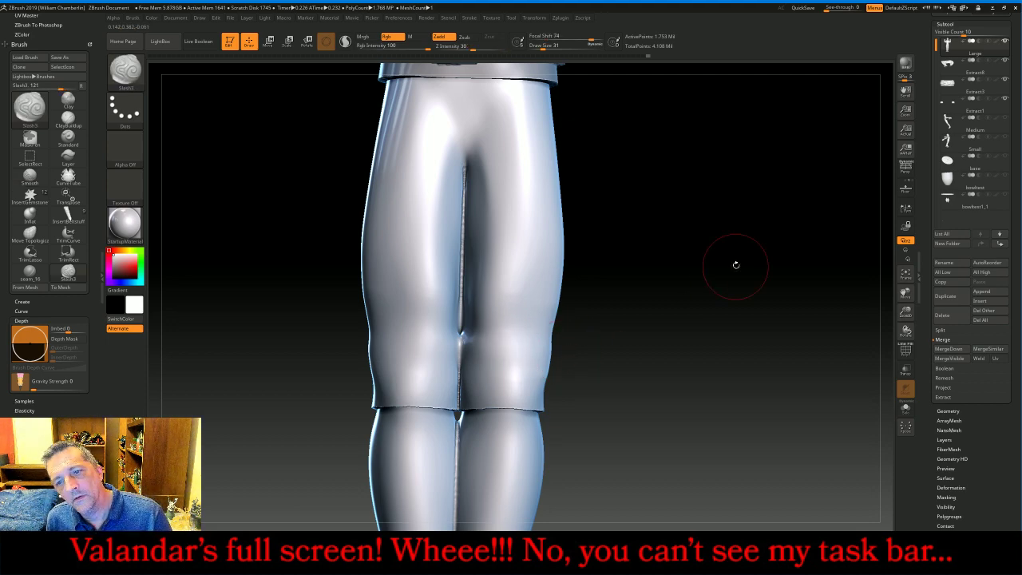
pyautogui.moveTo(735, 267); pyautogui.dragTo(630, 272)
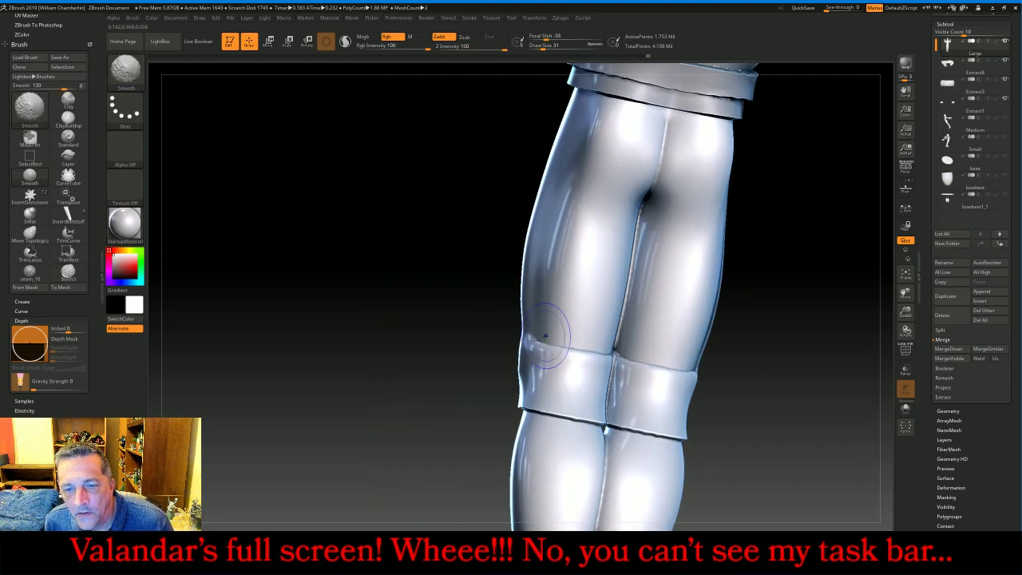
pyautogui.keyDown('shift'); pyautogui.moveTo(554, 335); pyautogui.dragTo(551, 343); pyautogui.keyUp('shift')
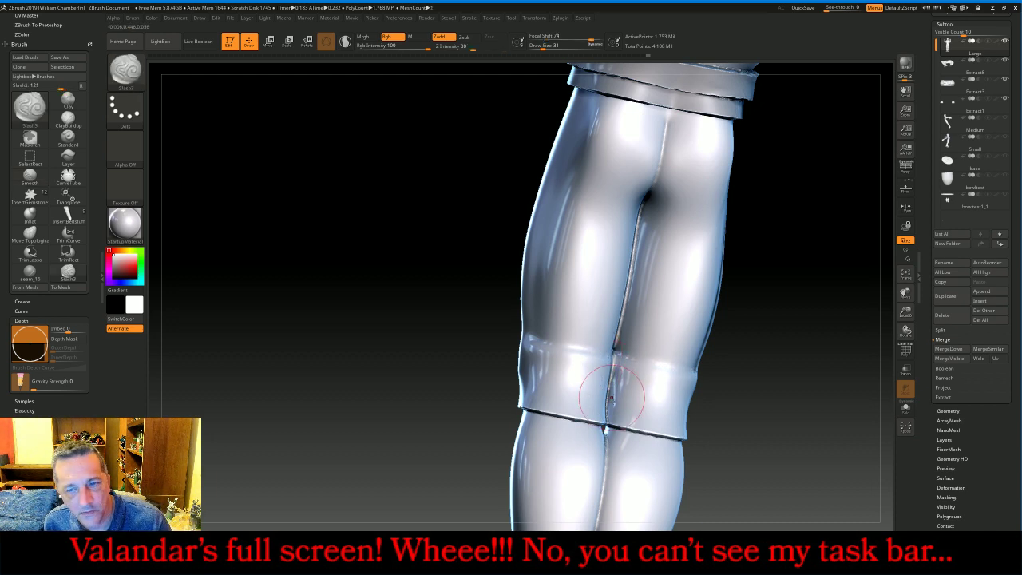
pyautogui.moveTo(611, 397); pyautogui.dragTo(617, 352)
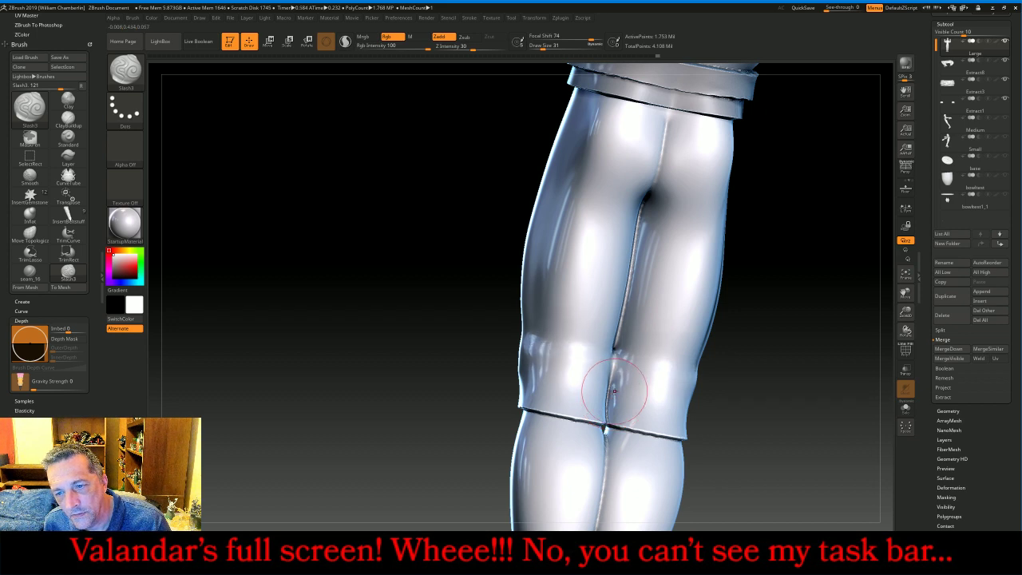
pyautogui.keyDown('shift'); pyautogui.moveTo(559, 331); pyautogui.dragTo(541, 352); pyautogui.keyUp('shift')
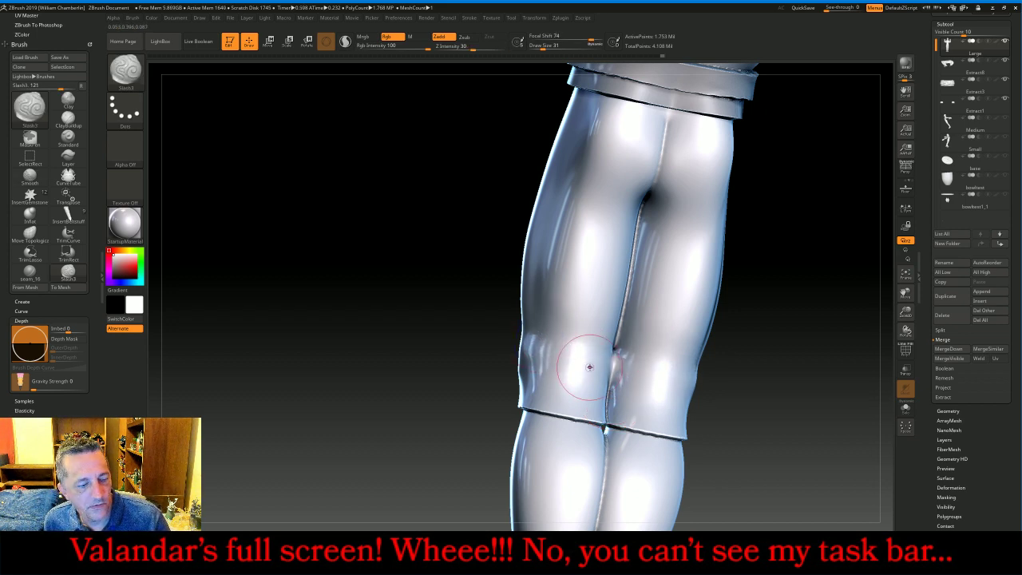
pyautogui.moveTo(589, 366); pyautogui.dragTo(592, 370)
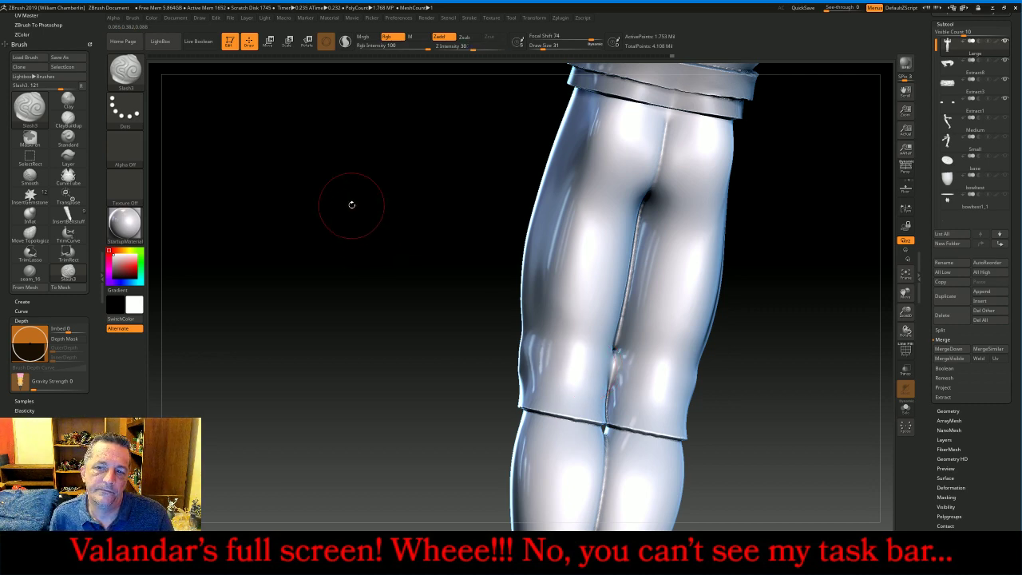
# - Carve a seam just above the trouser hem across the front of one leg with the seam_16 brush, undoing the trial stroke
pyautogui.moveTo(342, 183)
pyautogui.mouseDown()
pyautogui.moveTo(424, 201)
pyautogui.moveTo(415, 195)
pyautogui.mouseUp()
pyautogui.press('b')
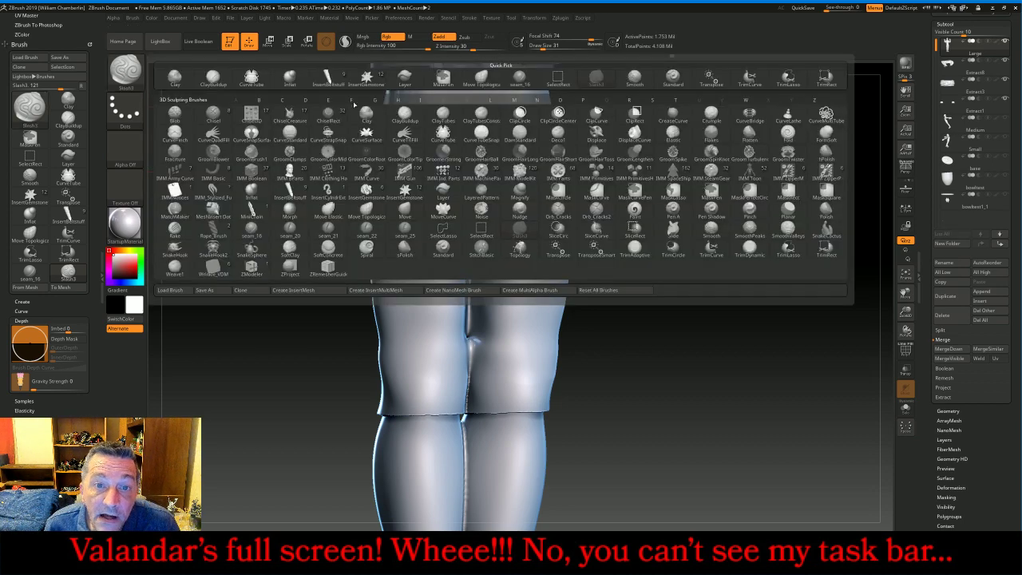
pyautogui.click(519, 78)
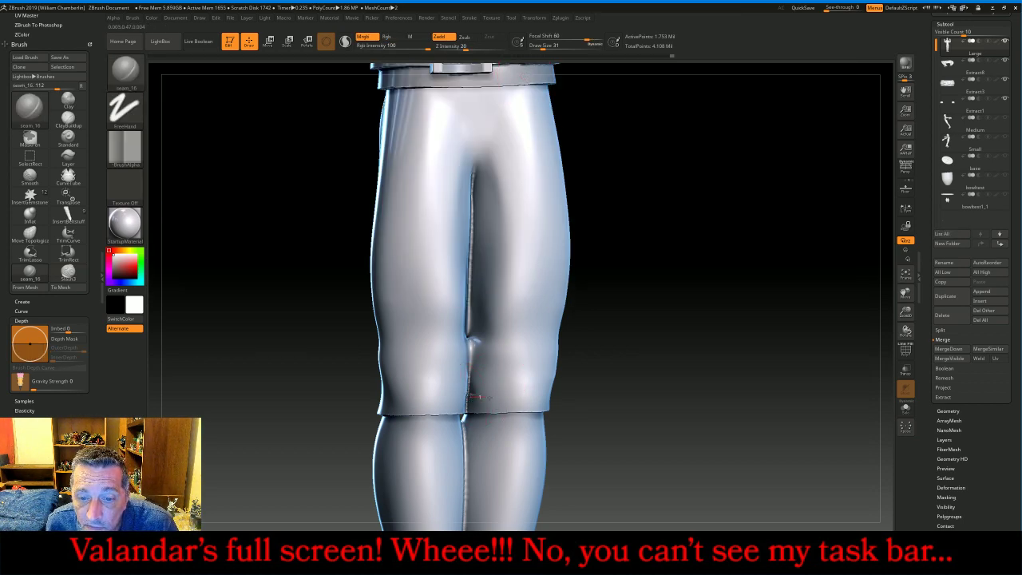
pyautogui.moveTo(485, 398); pyautogui.dragTo(507, 391)
pyautogui.hotkey('ctrl', 'z')
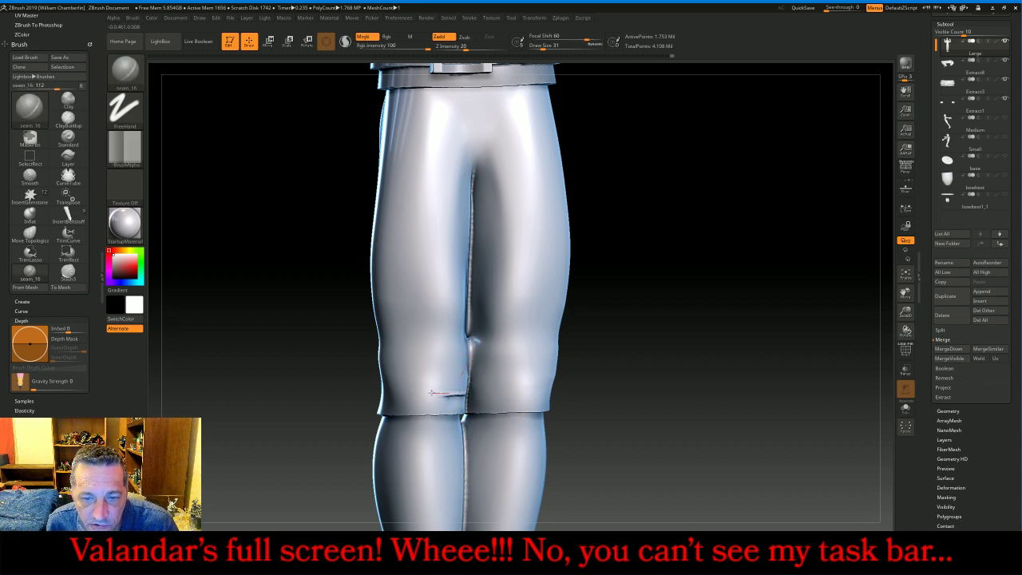
pyautogui.moveTo(431, 393)
pyautogui.mouseDown()
pyautogui.moveTo(392, 393)
pyautogui.moveTo(401, 375)
pyautogui.moveTo(532, 378)
pyautogui.mouseUp()
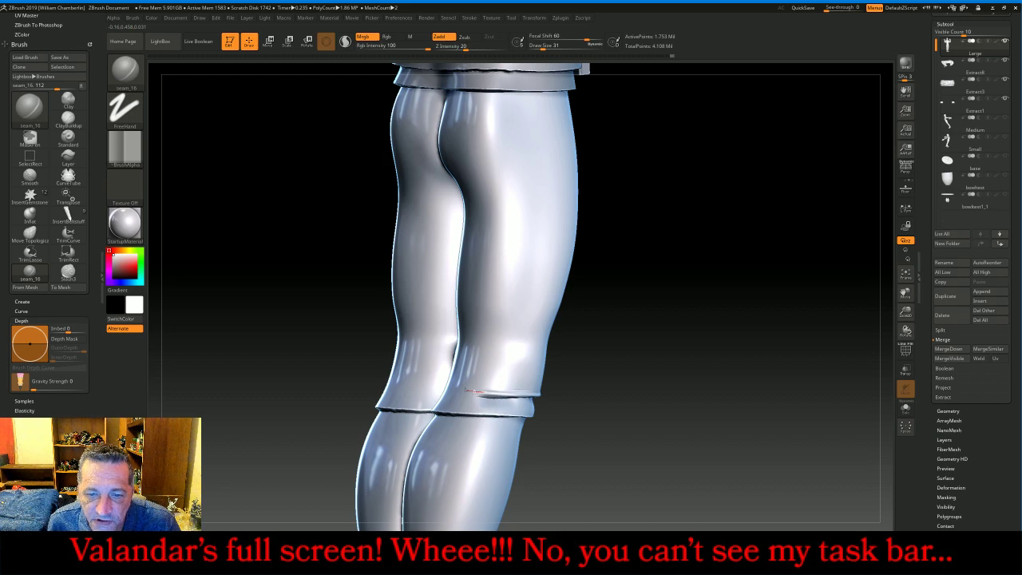
# - Continue the carved hem seam around the sides and backs of both knee bands until it closes at the front
pyautogui.moveTo(454, 390); pyautogui.dragTo(432, 412)
pyautogui.moveTo(662, 344); pyautogui.dragTo(752, 345)
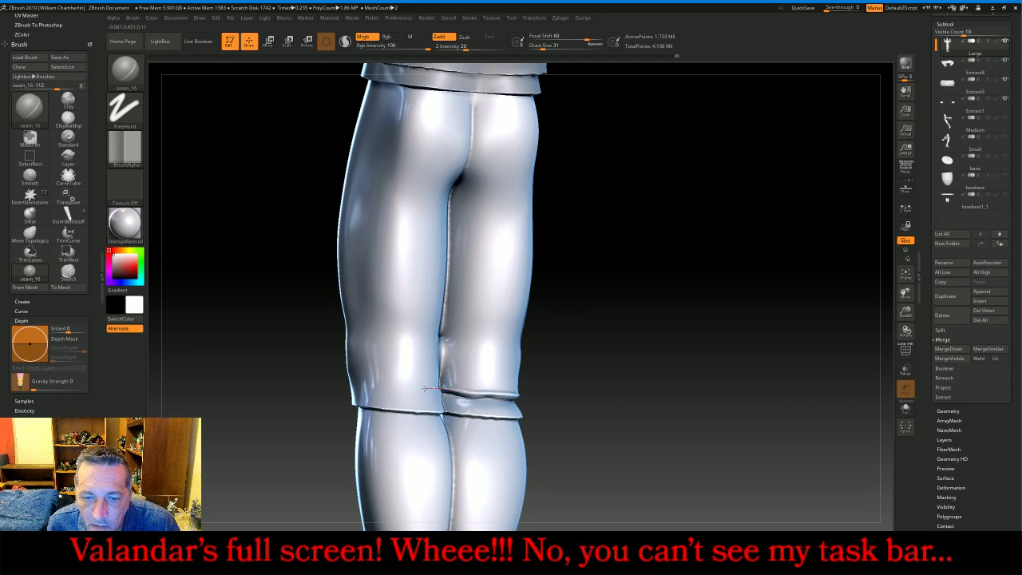
pyautogui.moveTo(388, 391); pyautogui.dragTo(373, 386)
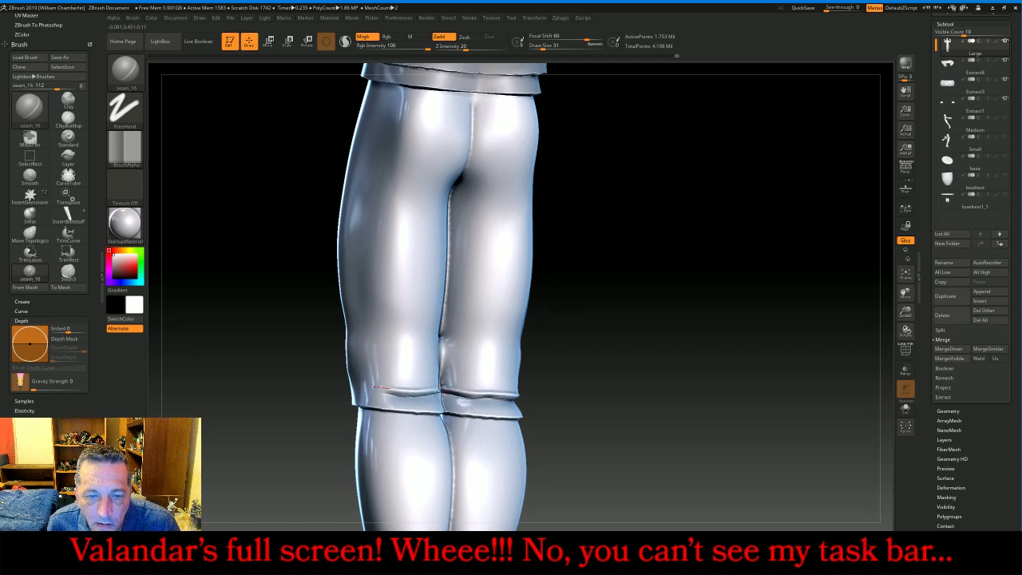
pyautogui.moveTo(663, 311); pyautogui.dragTo(715, 316)
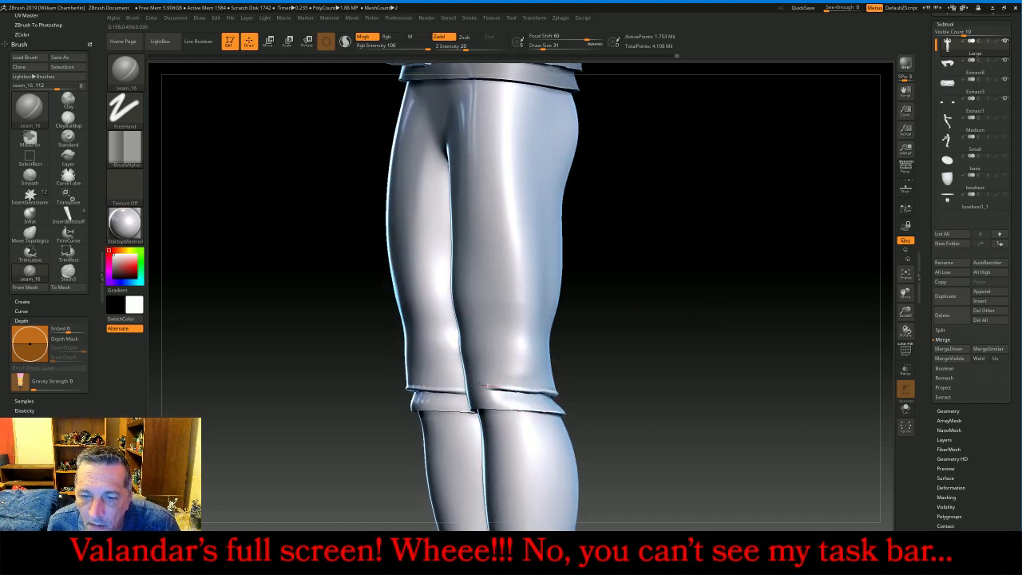
pyautogui.moveTo(660, 329); pyautogui.dragTo(702, 313)
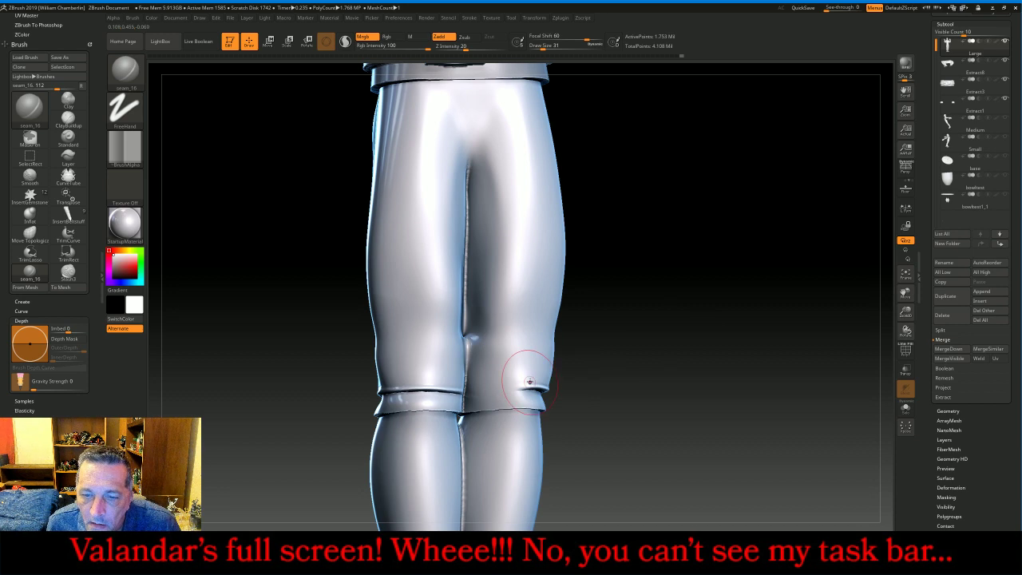
pyautogui.moveTo(519, 388); pyautogui.dragTo(480, 392)
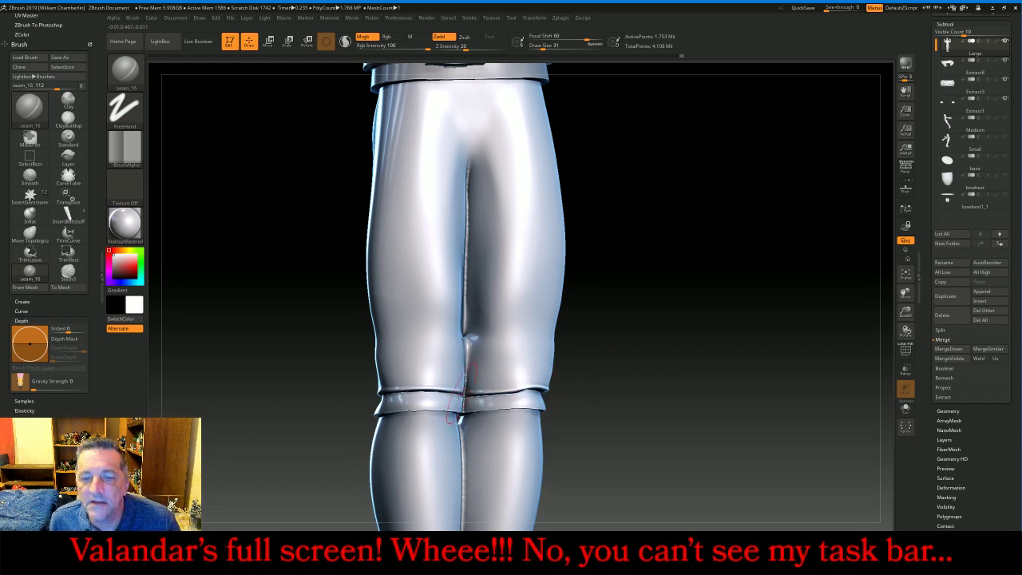
# - Choose the Inflat brush and mask the hem bands and upper calves below the carved seams on both legs
pyautogui.moveTo(793, 324); pyautogui.dragTo(808, 330)
pyautogui.click(905, 274)
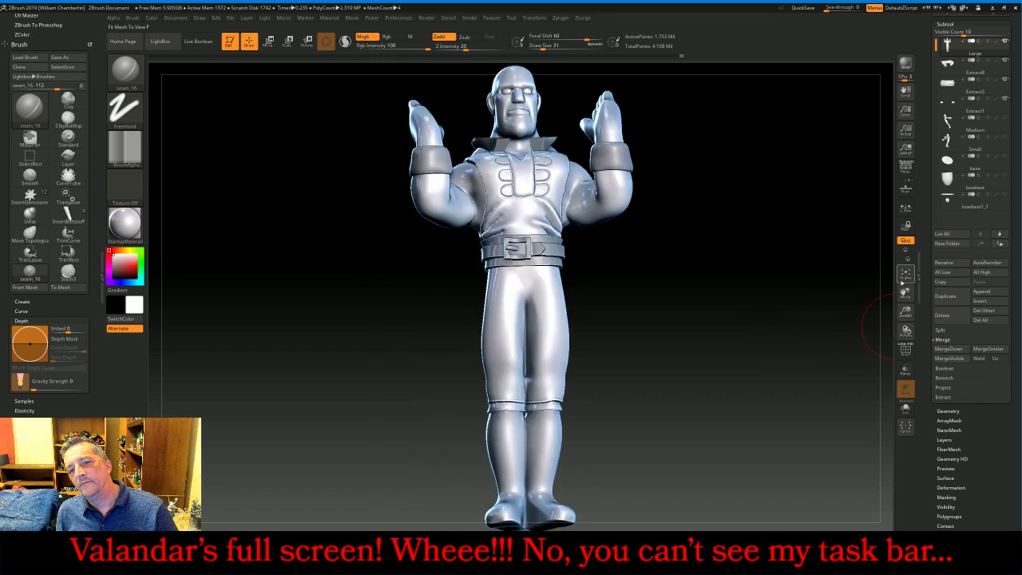
pyautogui.keyDown('shift'); pyautogui.moveTo(802, 282); pyautogui.dragTo(783, 297); pyautogui.keyUp('shift')
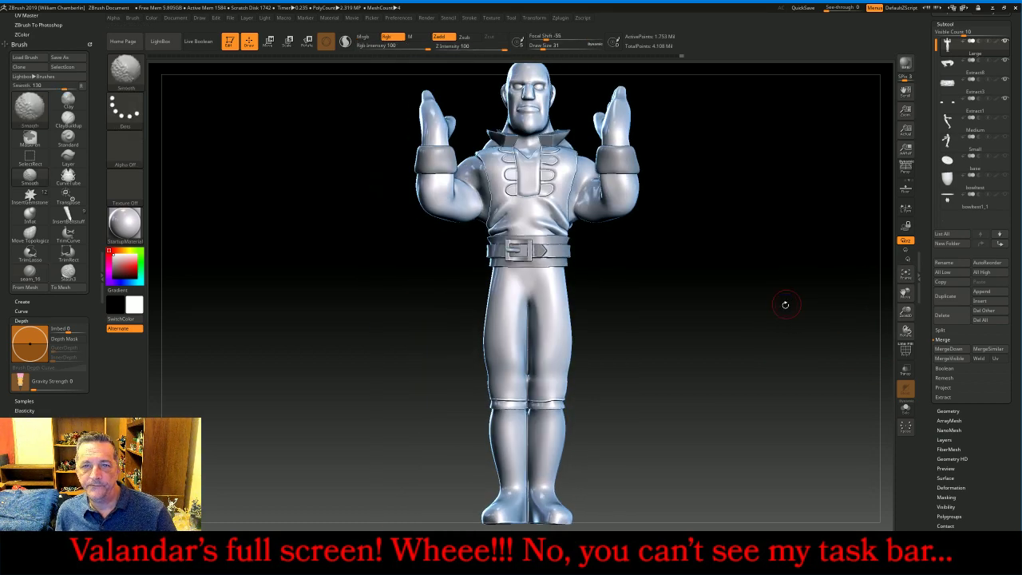
pyautogui.click(125, 70)
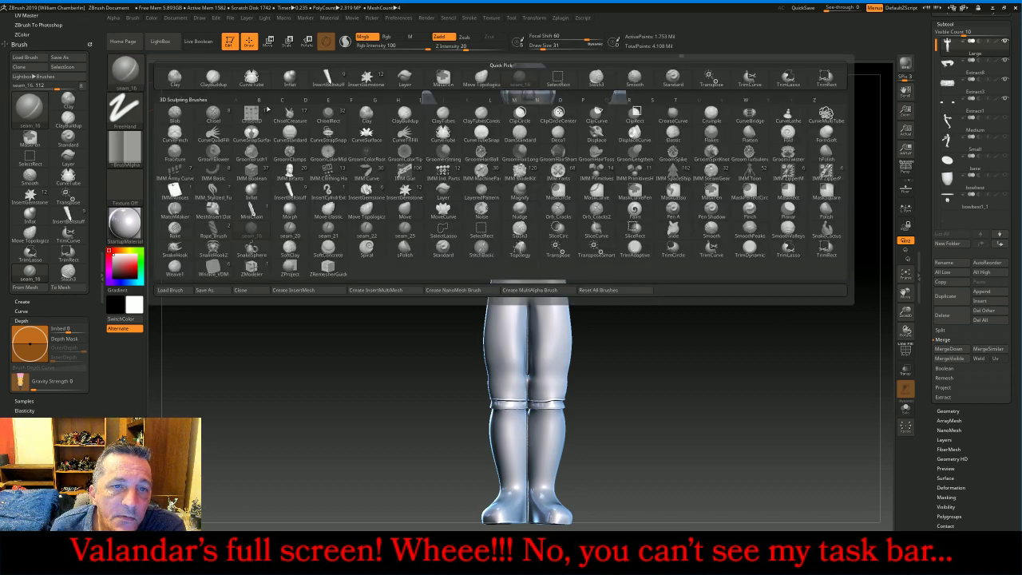
pyautogui.click(290, 77)
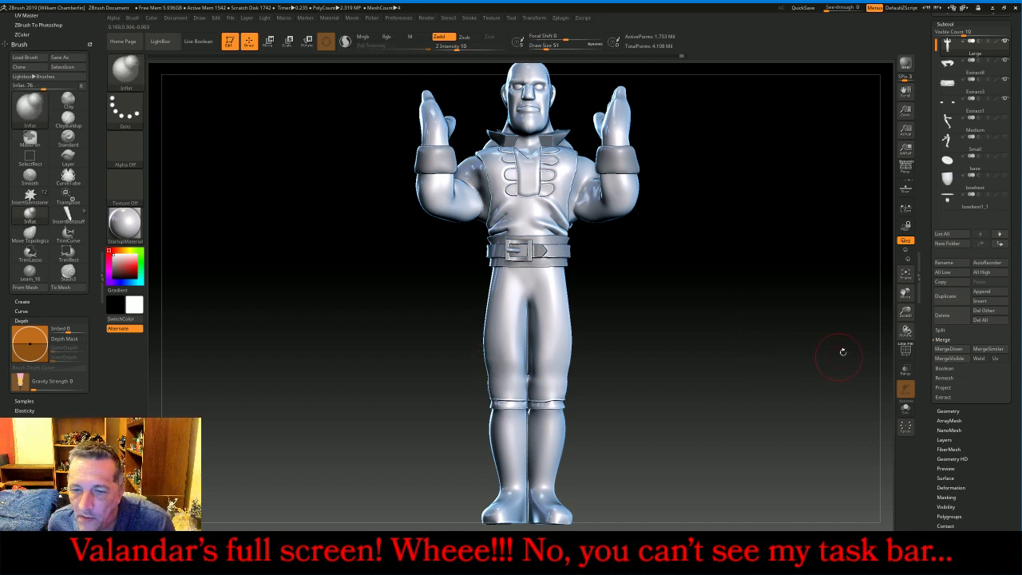
pyautogui.click(905, 279)
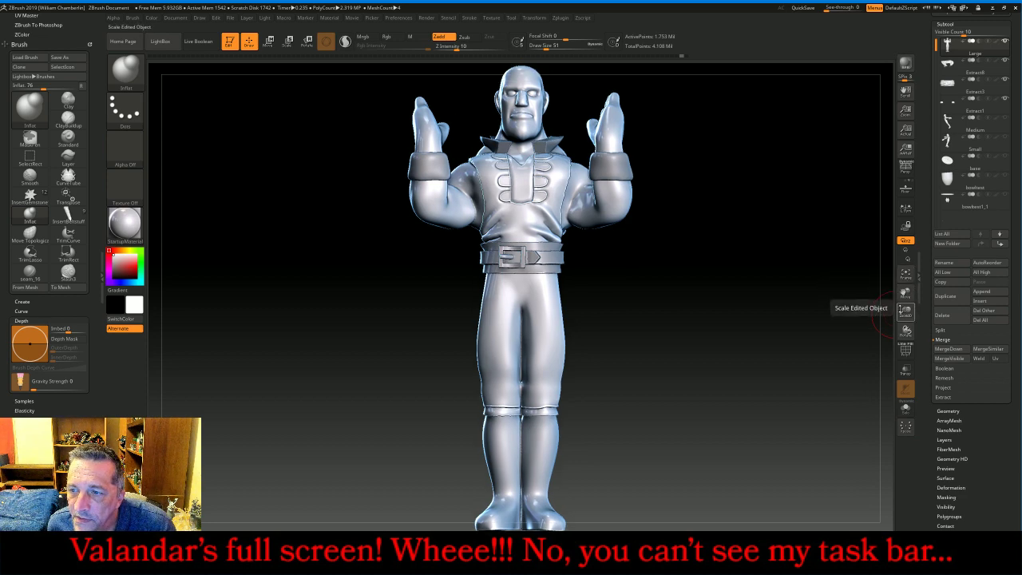
pyautogui.moveTo(906, 311); pyautogui.dragTo(888, 50)
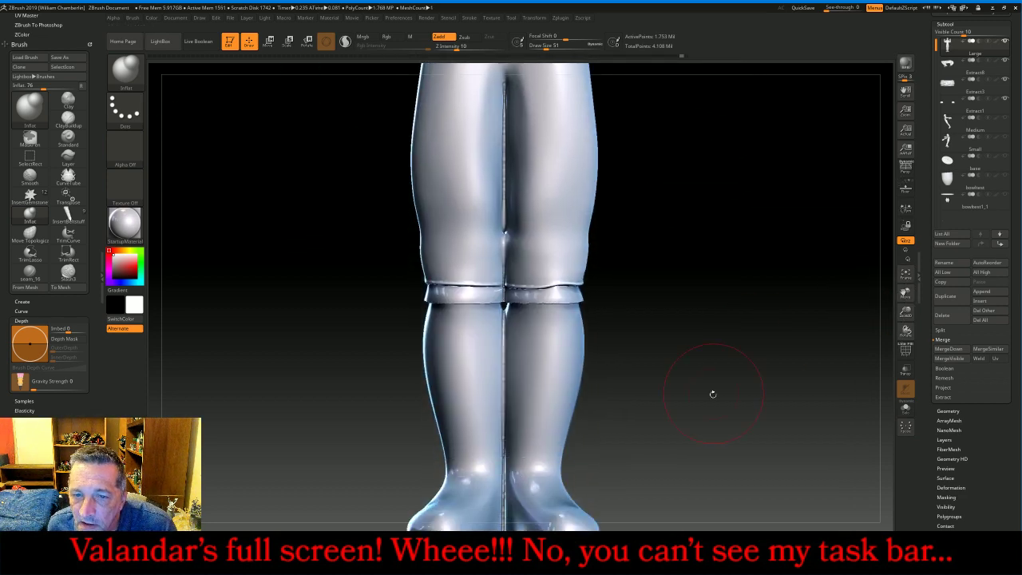
pyautogui.keyDown('ctrl'); pyautogui.moveTo(708, 403); pyautogui.dragTo(337, 286); pyautogui.keyUp('ctrl')
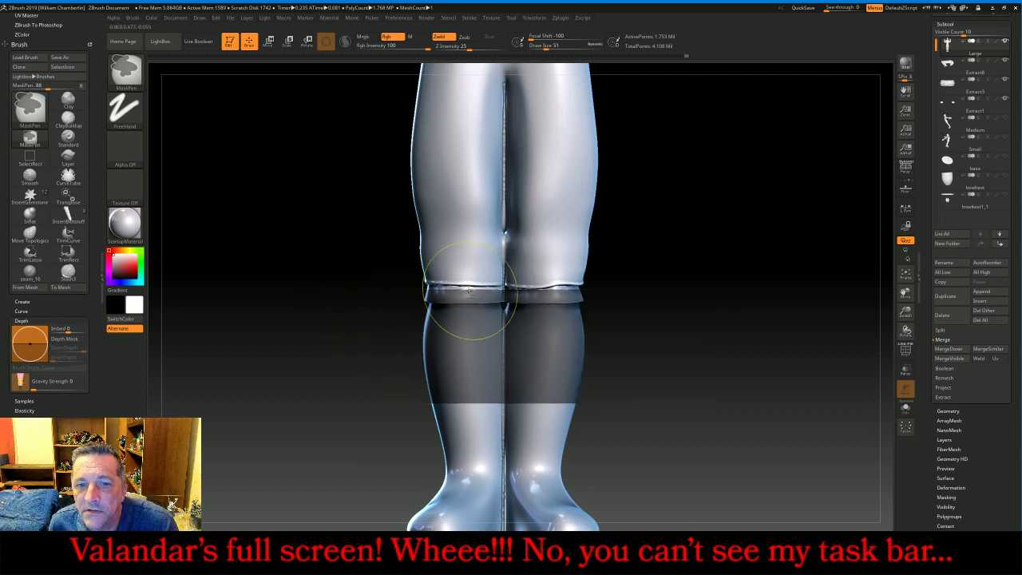
pyautogui.keyDown('ctrl'); pyautogui.moveTo(437, 304); pyautogui.dragTo(557, 286); pyautogui.keyUp('ctrl')
pyautogui.keyDown('ctrl'); pyautogui.moveTo(635, 327); pyautogui.dragTo(505, 286); pyautogui.keyUp('ctrl')
# - Inflate the trouser legs above the masked hem so the cloth puffs out around the knees
pyautogui.moveTo(700, 349); pyautogui.dragTo(556, 214)
pyautogui.moveTo(519, 271); pyautogui.dragTo(599, 266)
pyautogui.moveTo(736, 261); pyautogui.dragTo(626, 256)
pyautogui.moveTo(583, 186)
pyautogui.mouseDown()
pyautogui.moveTo(566, 214)
pyautogui.moveTo(573, 239)
pyautogui.moveTo(677, 235)
pyautogui.mouseUp()
pyautogui.moveTo(559, 179)
pyautogui.mouseDown()
pyautogui.moveTo(549, 211)
pyautogui.moveTo(537, 200)
pyautogui.moveTo(530, 217)
pyautogui.mouseUp()
# - Smooth the puffed trouser cloth at the knees and its rough lower edge above the hem bands
pyautogui.keyDown('shift'); pyautogui.moveTo(541, 265); pyautogui.dragTo(529, 257); pyautogui.keyUp('shift')
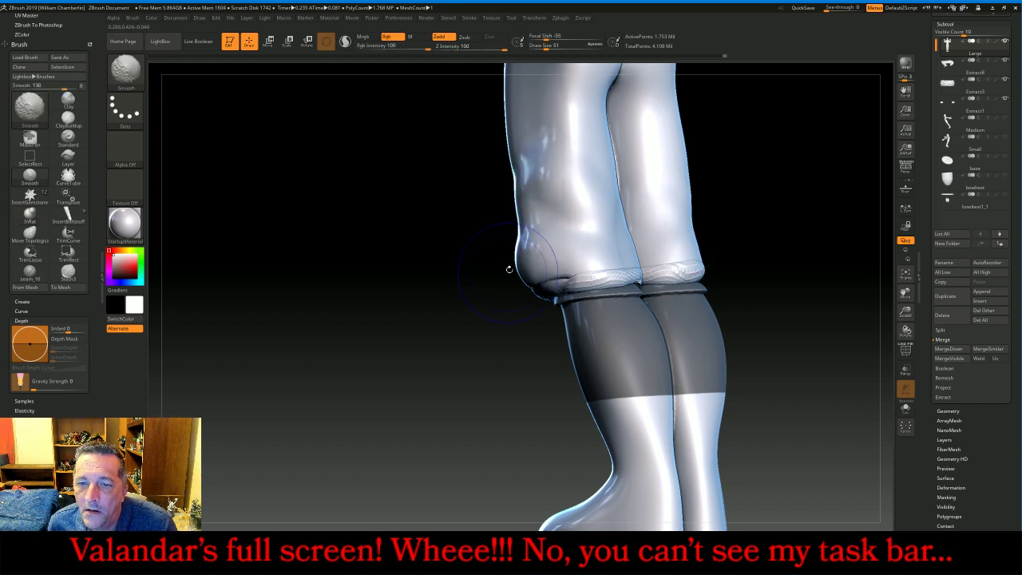
pyautogui.keyDown('shift'); pyautogui.moveTo(525, 264); pyautogui.dragTo(521, 261); pyautogui.keyUp('shift')
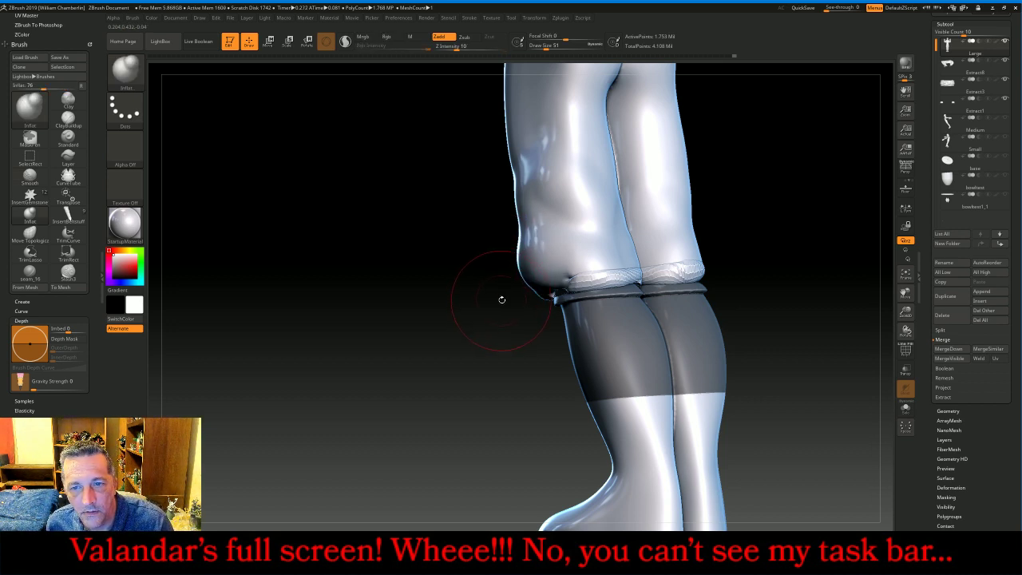
pyautogui.press('shift')
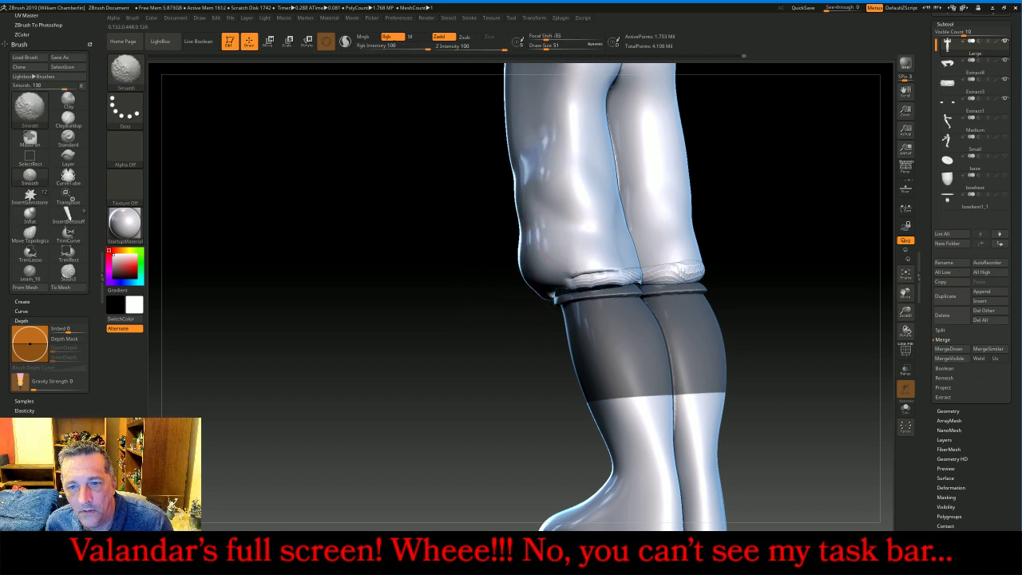
pyautogui.moveTo(571, 279)
pyautogui.keyDown('shift'); pyautogui.mouseDown()
pyautogui.moveTo(702, 271)
pyautogui.moveTo(686, 268)
pyautogui.mouseUp(); pyautogui.keyUp('shift')
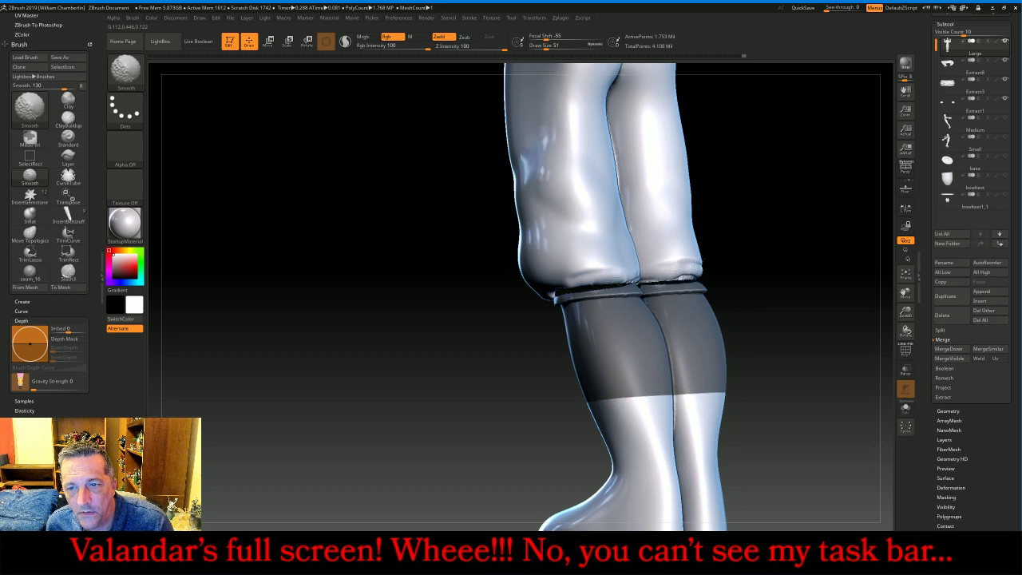
pyautogui.moveTo(737, 228)
pyautogui.mouseDown()
pyautogui.moveTo(715, 264)
pyautogui.moveTo(638, 278)
pyautogui.moveTo(568, 270)
pyautogui.moveTo(594, 279)
pyautogui.moveTo(534, 270)
pyautogui.moveTo(483, 214)
pyautogui.moveTo(473, 276)
pyautogui.moveTo(549, 261)
pyautogui.mouseUp()
pyautogui.moveTo(710, 255); pyautogui.dragTo(839, 249)
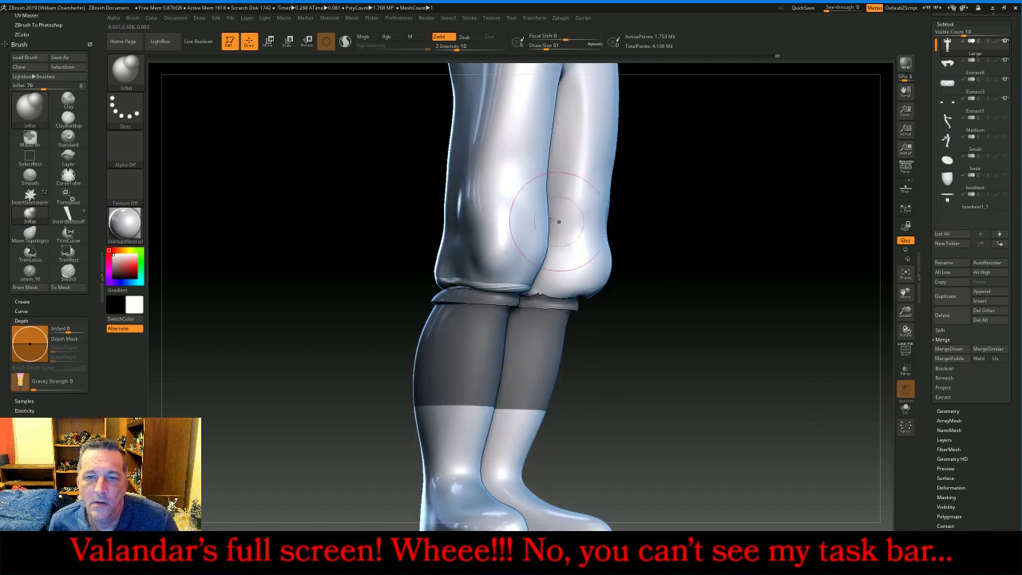
# - Inflate the trouser cloth at the sides and backs of the knees with the Inflat brush, and clear the mask from the lower legs
pyautogui.moveTo(517, 209)
pyautogui.mouseDown()
pyautogui.moveTo(490, 205)
pyautogui.moveTo(476, 231)
pyautogui.moveTo(480, 193)
pyautogui.mouseUp()
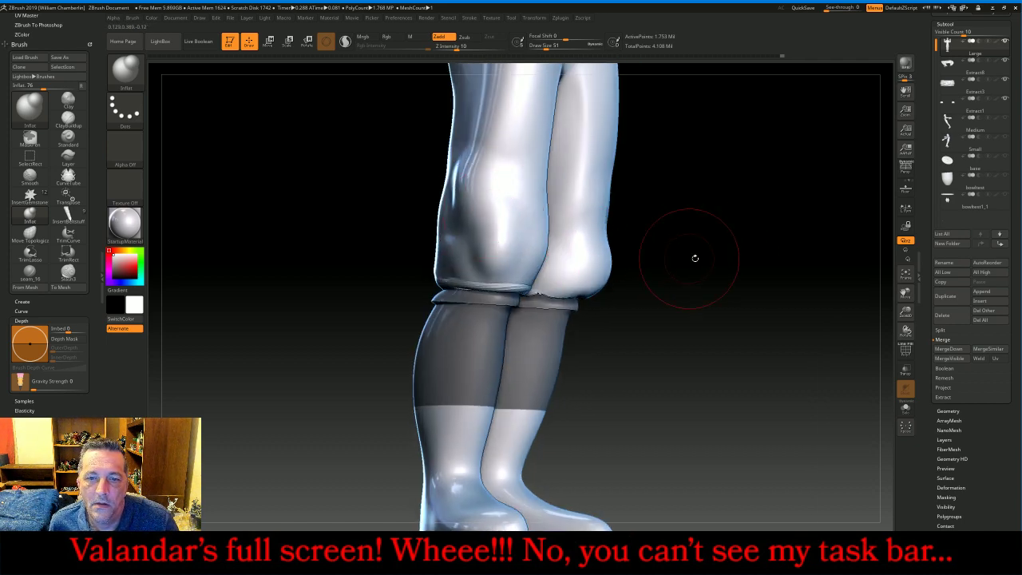
pyautogui.moveTo(694, 258); pyautogui.dragTo(612, 258)
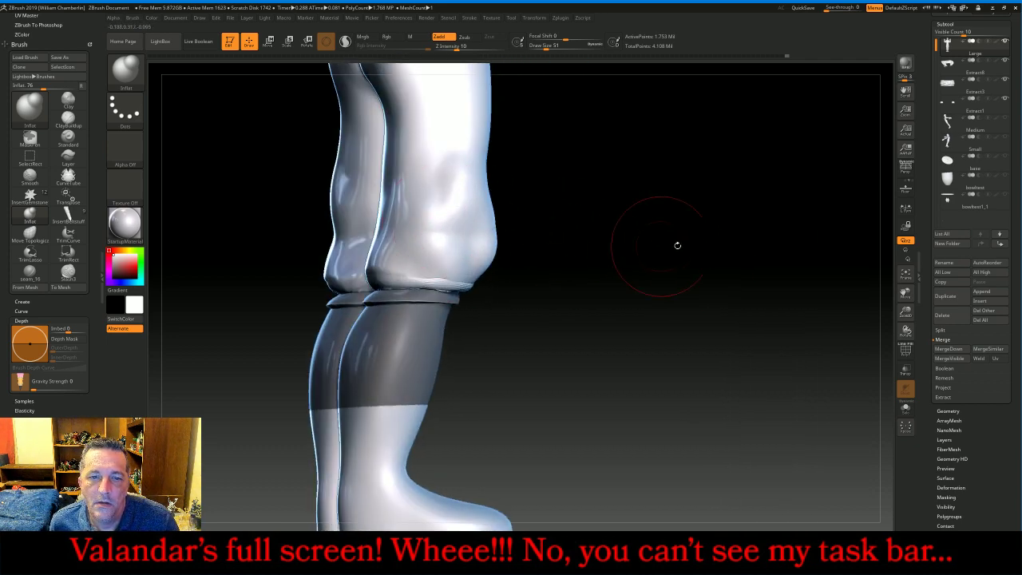
pyautogui.moveTo(677, 246); pyautogui.dragTo(760, 248)
pyautogui.moveTo(364, 260)
pyautogui.mouseDown()
pyautogui.moveTo(331, 257)
pyautogui.moveTo(298, 214)
pyautogui.moveTo(318, 233)
pyautogui.mouseUp()
pyautogui.moveTo(656, 245); pyautogui.dragTo(735, 244)
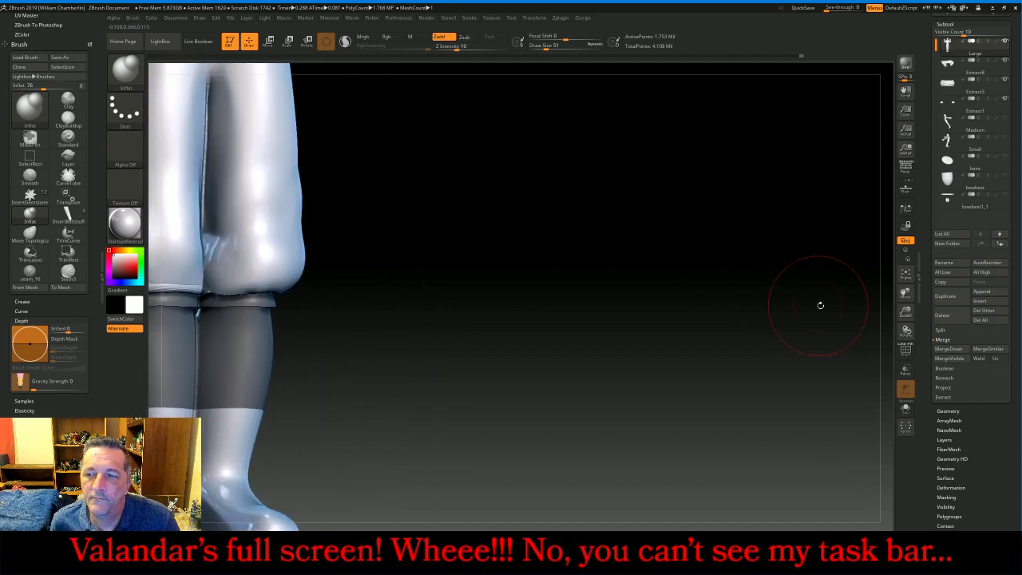
pyautogui.press('f')
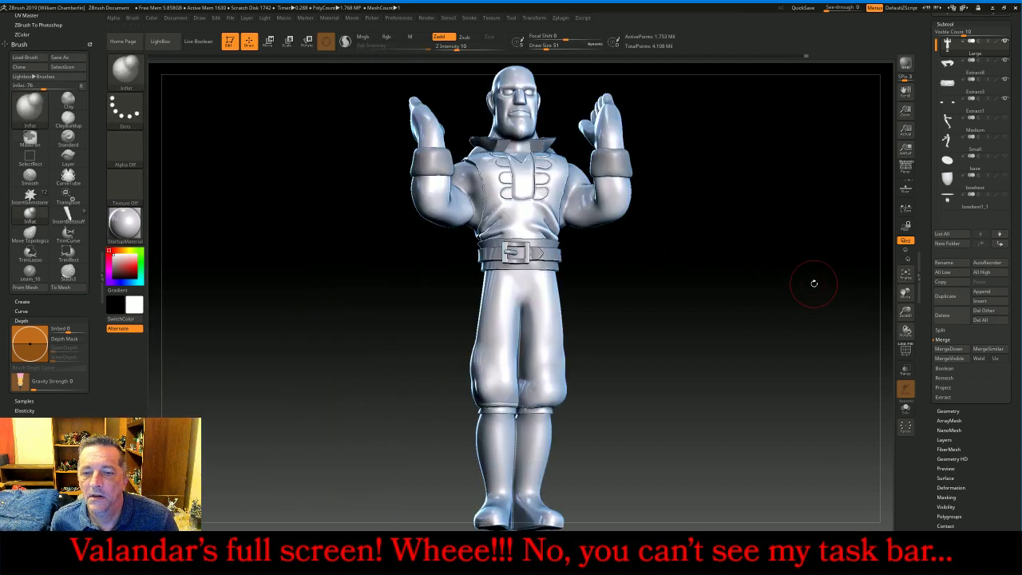
# - Set the Inflat brush's draw size to 10 and raise the knuckles on the back of the raised hand
pyautogui.moveTo(825, 264); pyautogui.dragTo(765, 269)
pyautogui.keyDown('shift'); pyautogui.moveTo(768, 270); pyautogui.dragTo(808, 270); pyautogui.keyUp('shift')
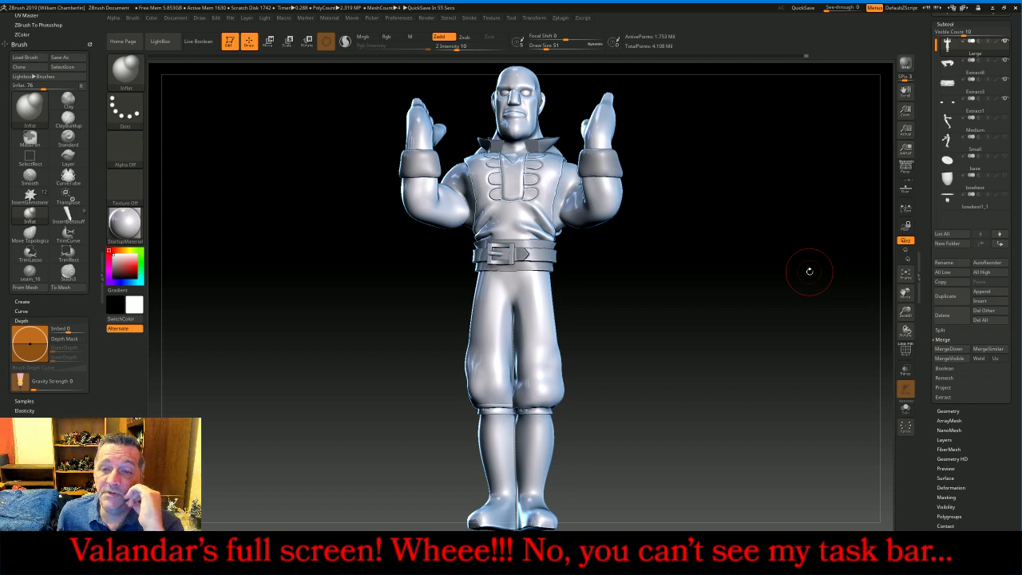
pyautogui.moveTo(678, 339)
pyautogui.mouseDown()
pyautogui.moveTo(734, 336)
pyautogui.moveTo(720, 327)
pyautogui.mouseUp()
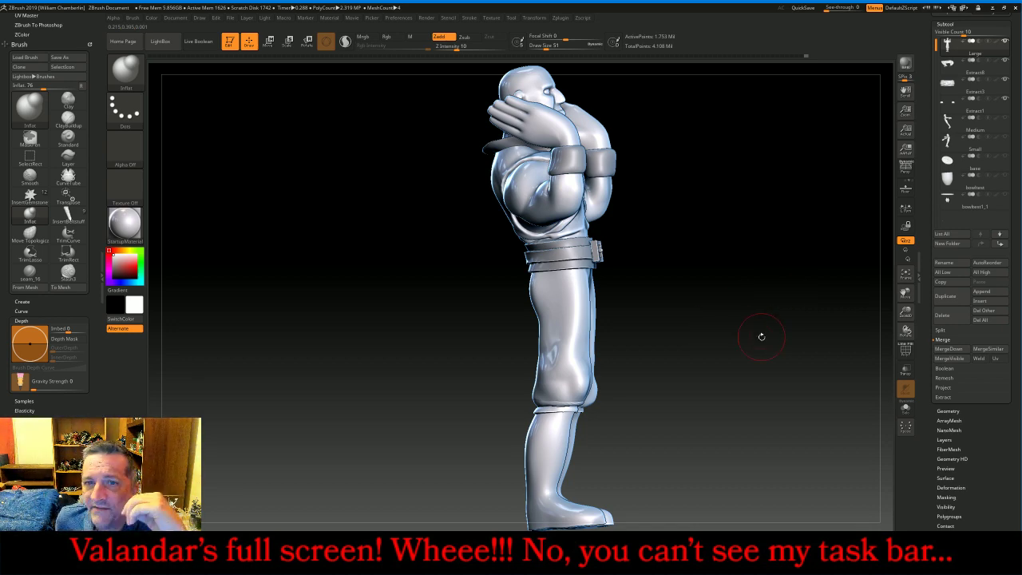
pyautogui.moveTo(772, 345); pyautogui.dragTo(758, 325)
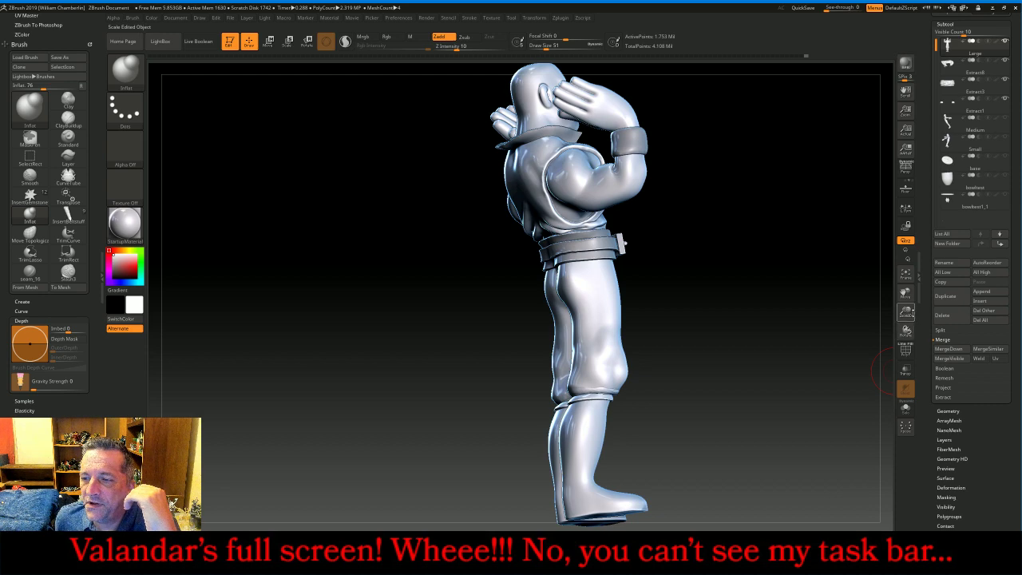
pyautogui.moveTo(910, 317); pyautogui.dragTo(911, 350)
pyautogui.moveTo(912, 291)
pyautogui.mouseDown()
pyautogui.moveTo(816, 417)
pyautogui.moveTo(805, 485)
pyautogui.mouseUp()
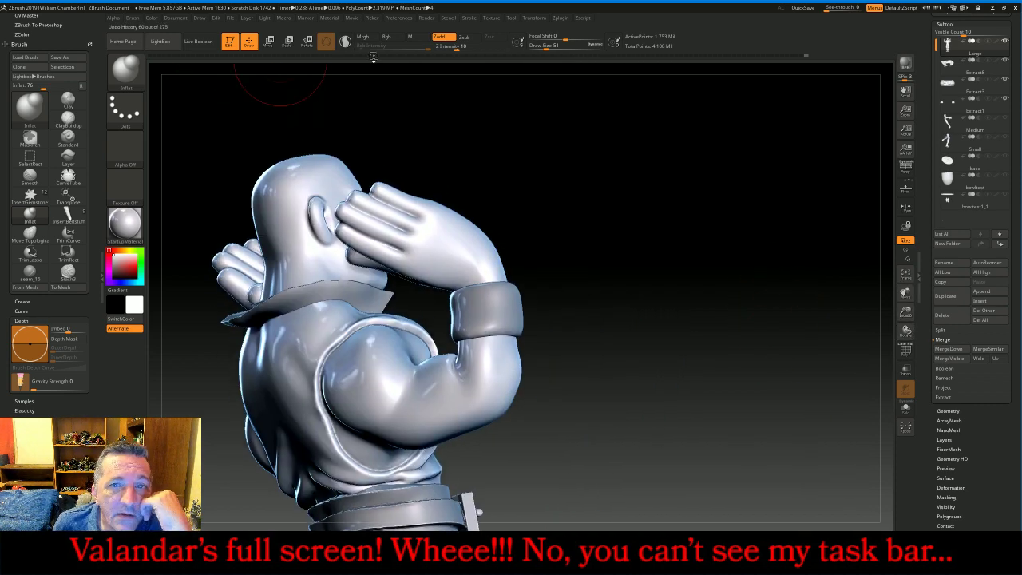
pyautogui.moveTo(545, 47); pyautogui.dragTo(538, 48)
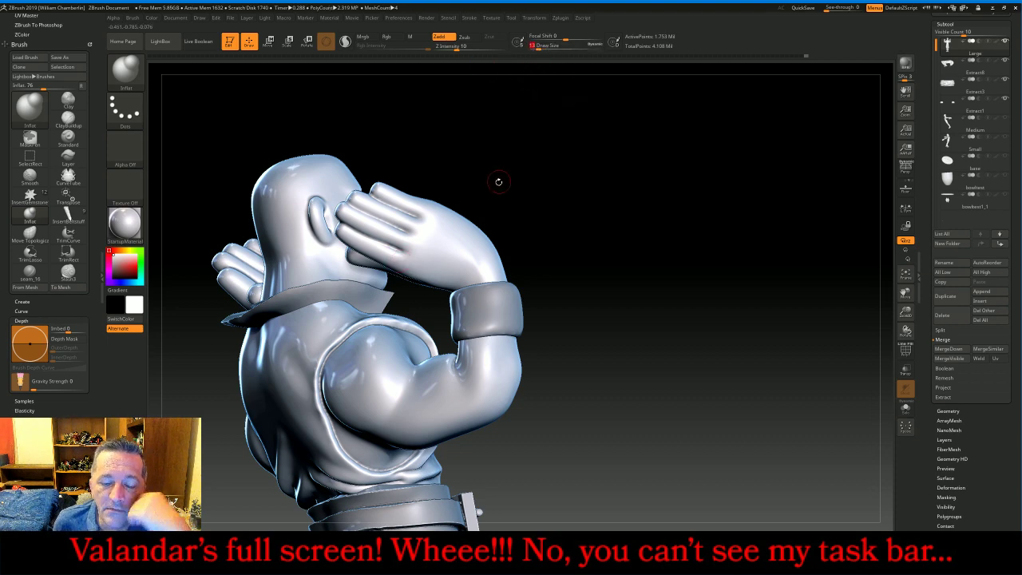
pyautogui.moveTo(567, 173); pyautogui.dragTo(490, 222)
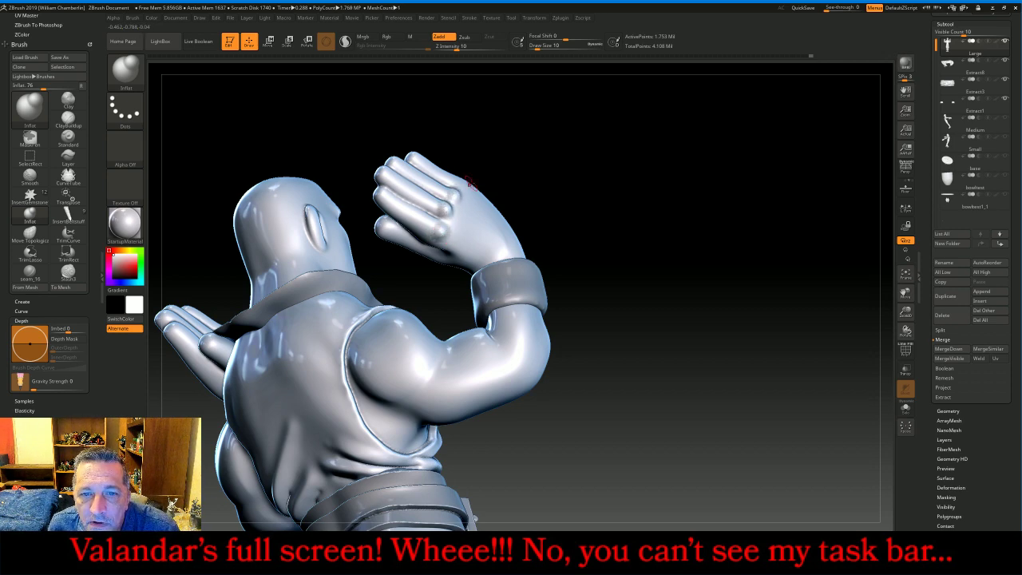
pyautogui.moveTo(525, 190)
pyautogui.mouseDown()
pyautogui.moveTo(538, 222)
pyautogui.moveTo(431, 228)
pyautogui.mouseUp()
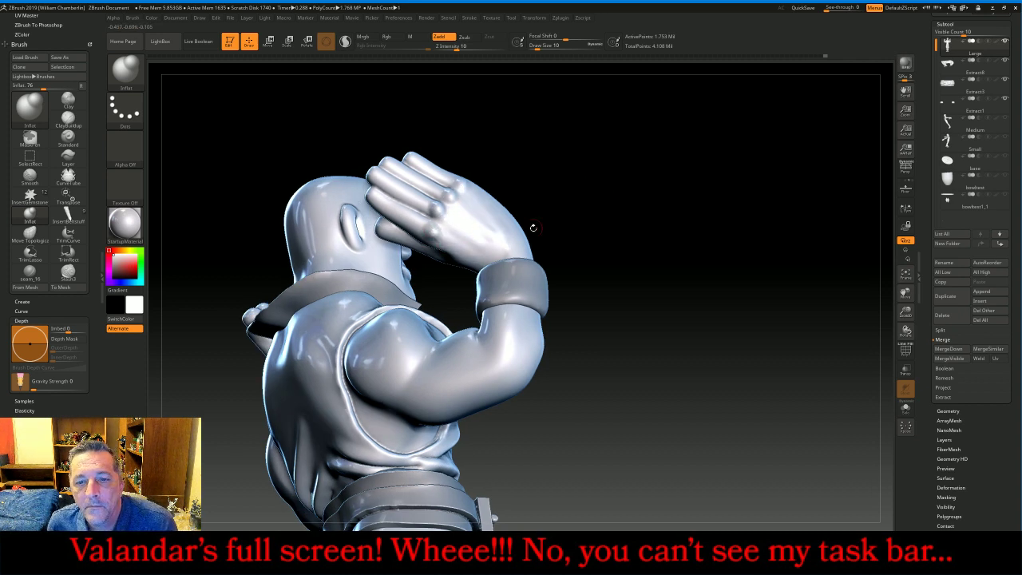
# - Inflate the finger joints and tendons on the backs of the hands, and smooth the area near the wrist
pyautogui.press('shift')
pyautogui.moveTo(635, 209)
pyautogui.mouseDown()
pyautogui.moveTo(644, 214)
pyautogui.moveTo(531, 227)
pyautogui.moveTo(651, 229)
pyautogui.moveTo(592, 177)
pyautogui.mouseUp()
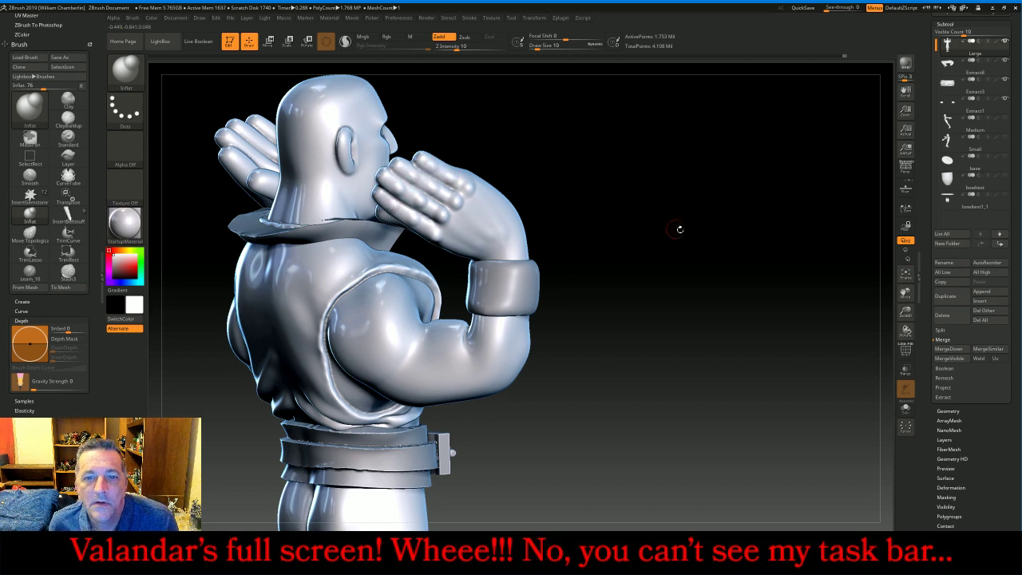
pyautogui.moveTo(680, 229); pyautogui.dragTo(662, 205)
pyautogui.keyDown('shift'); pyautogui.moveTo(480, 189); pyautogui.dragTo(434, 225); pyautogui.keyUp('shift')
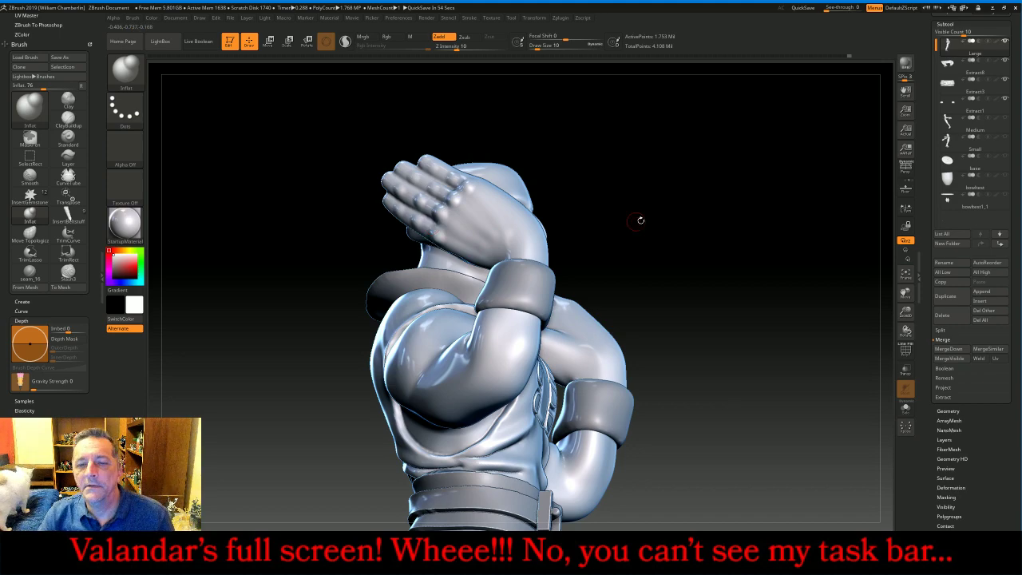
pyautogui.moveTo(705, 230); pyautogui.dragTo(663, 215)
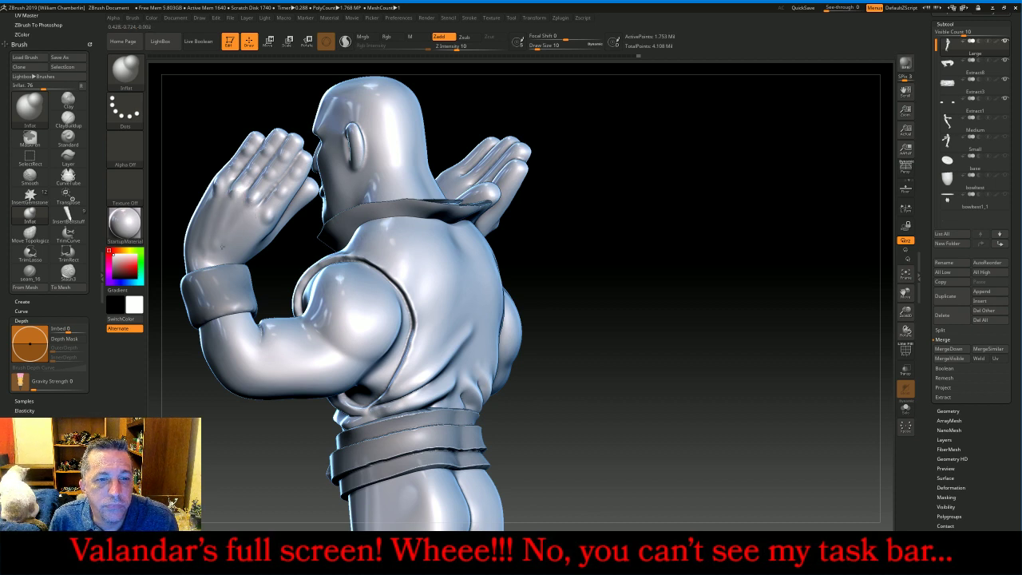
pyautogui.press('shift')
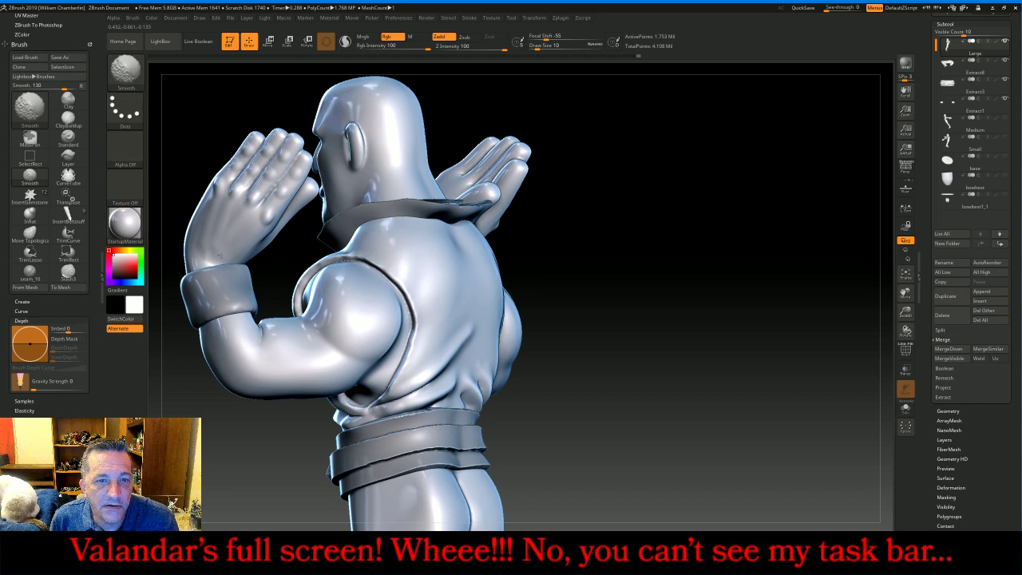
pyautogui.keyDown('shift'); pyautogui.moveTo(219, 256); pyautogui.dragTo(219, 233); pyautogui.keyUp('shift')
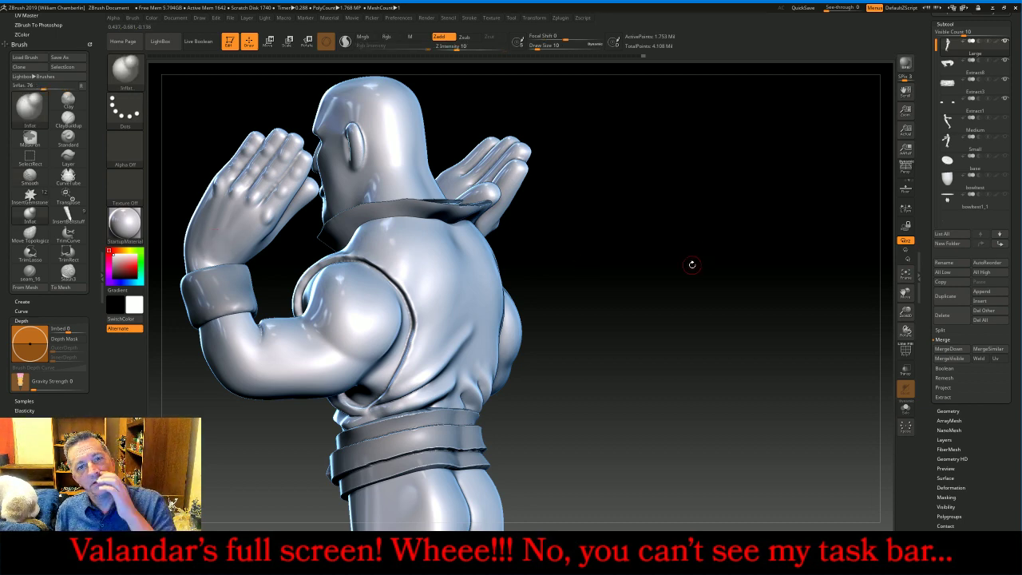
pyautogui.moveTo(691, 264); pyautogui.dragTo(755, 254)
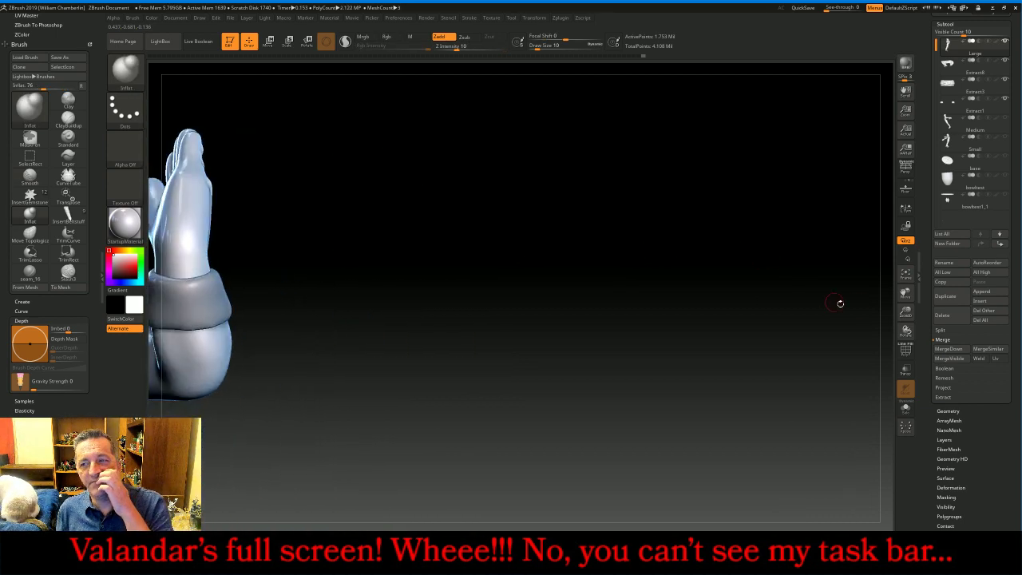
pyautogui.click(897, 280)
pyautogui.moveTo(806, 290); pyautogui.dragTo(843, 301)
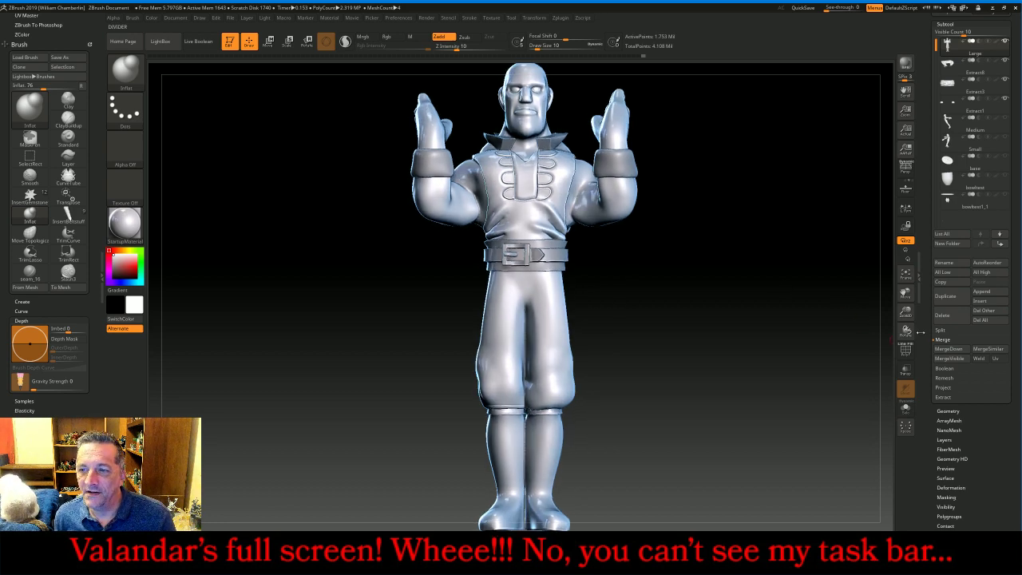
# - Choose the Move brush for reshaping the face and make the draw size be remembered per brush
pyautogui.moveTo(906, 312); pyautogui.dragTo(909, 363)
pyautogui.moveTo(903, 293); pyautogui.dragTo(847, 530)
pyautogui.moveTo(903, 293); pyautogui.dragTo(896, 371)
pyautogui.click(125, 78)
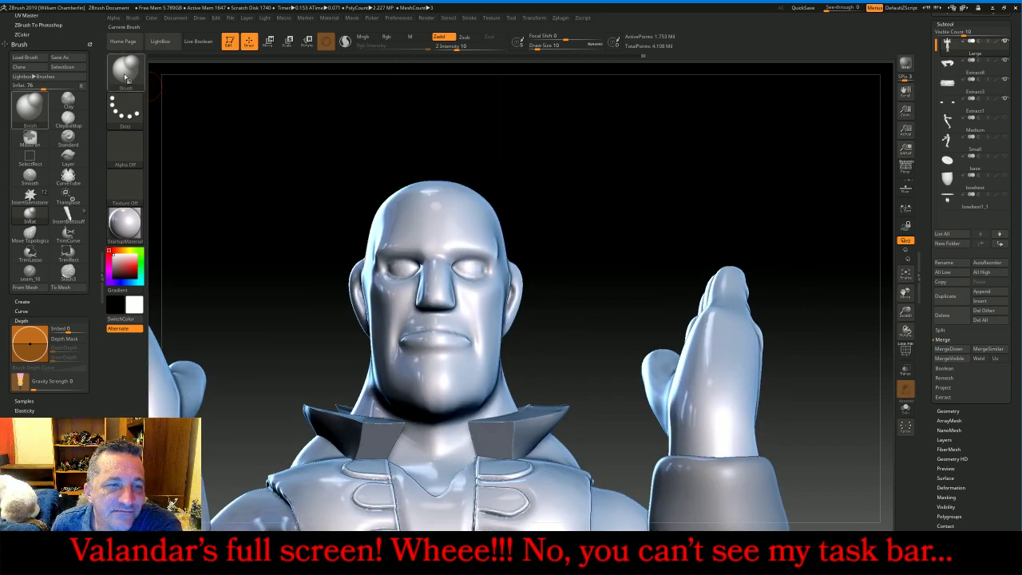
pyautogui.click(125, 78)
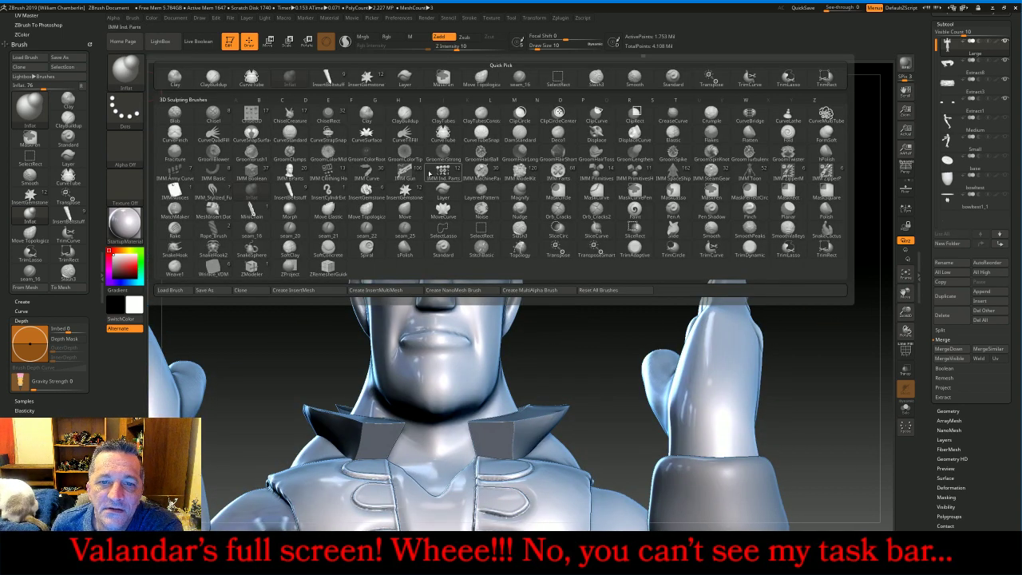
pyautogui.click(367, 212)
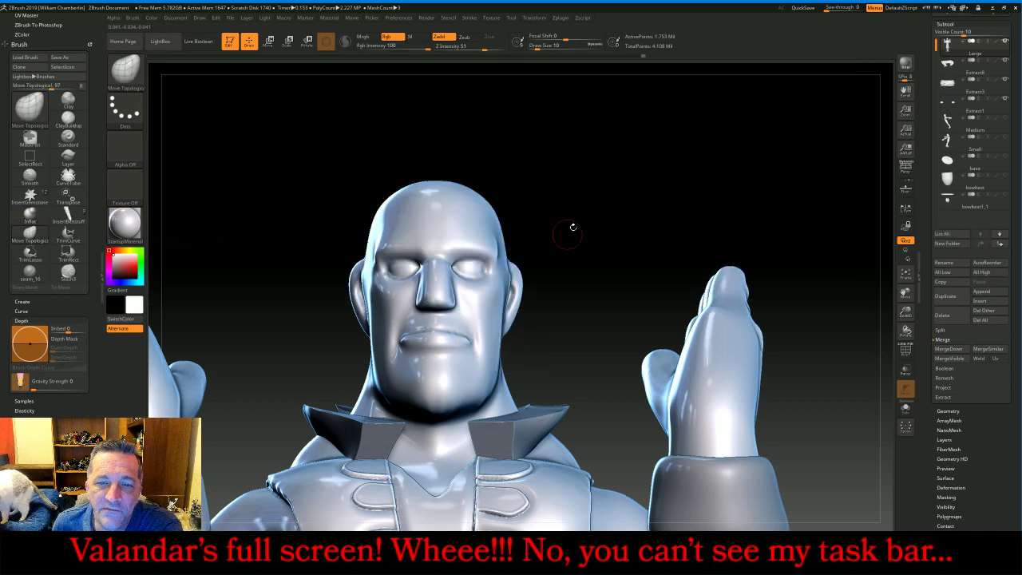
pyautogui.click(134, 80)
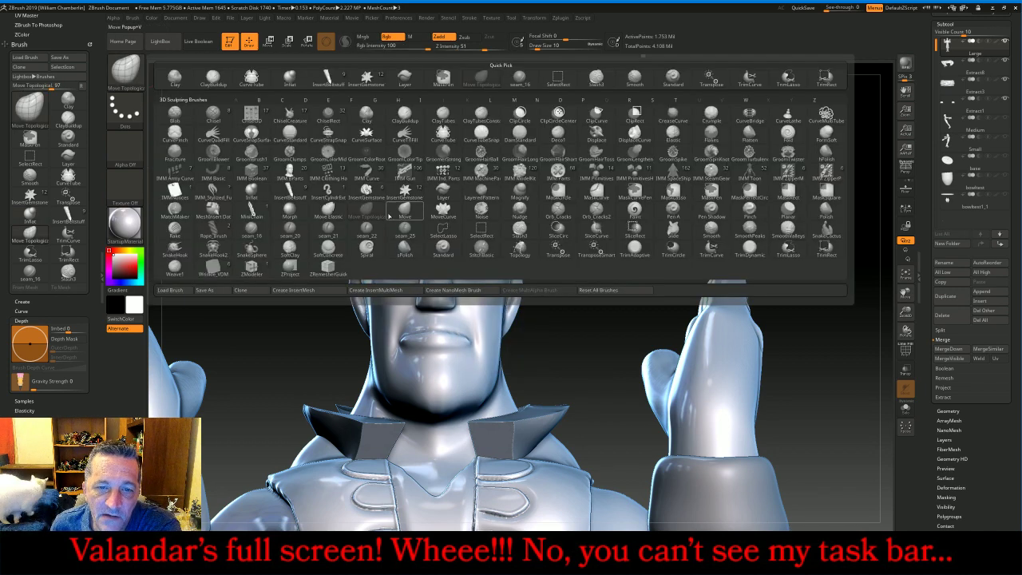
pyautogui.click(366, 193)
pyautogui.click(517, 41)
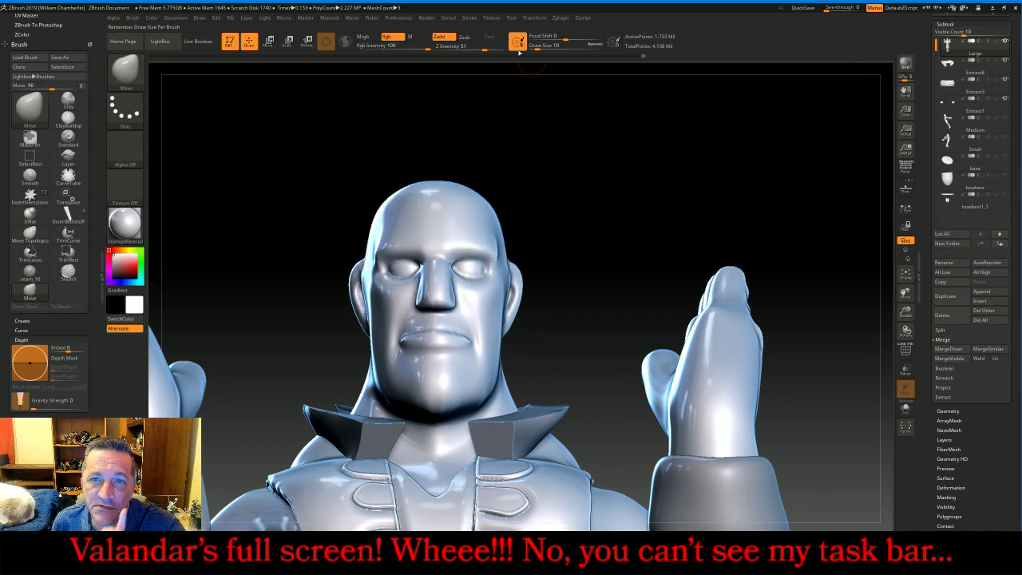
# - Enlarge the Move brush to draw size 22 and pull the corners of the mouth up into a smile
pyautogui.press(']')
pyautogui.press(']')
pyautogui.press(']')
pyautogui.press(']')
pyautogui.press(']')
pyautogui.press(']')
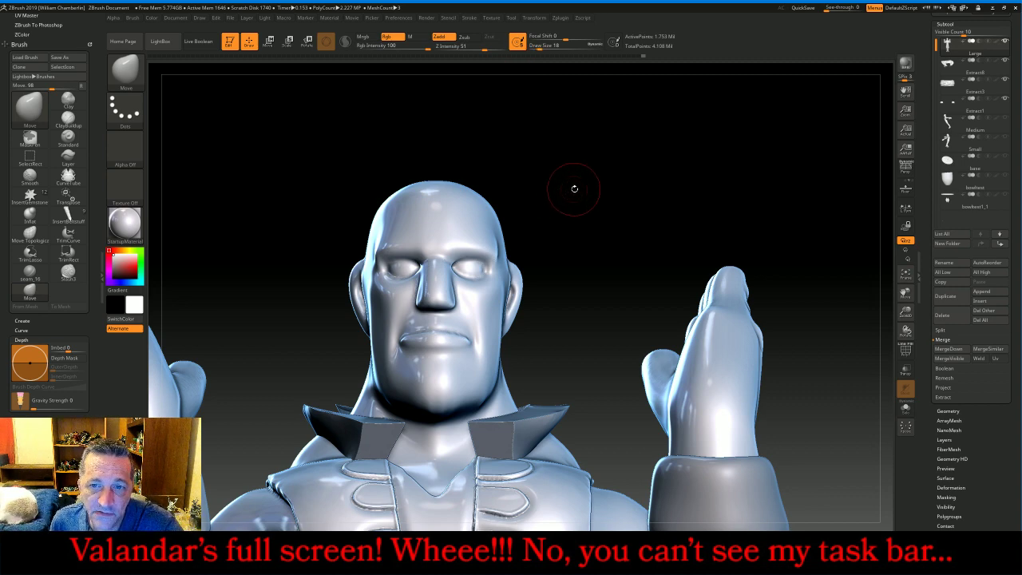
pyautogui.moveTo(588, 174); pyautogui.dragTo(527, 239)
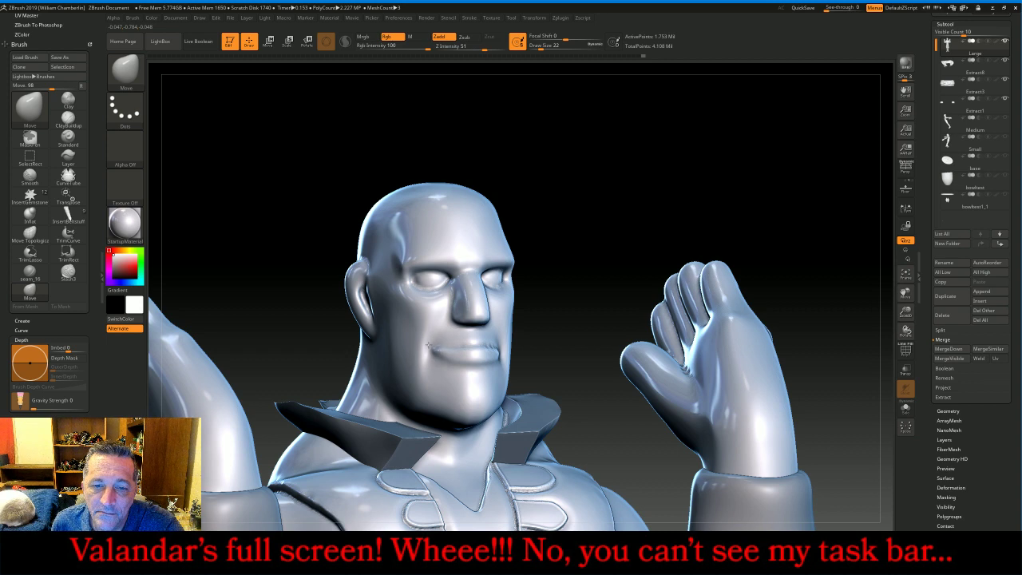
pyautogui.moveTo(426, 337); pyautogui.dragTo(425, 332)
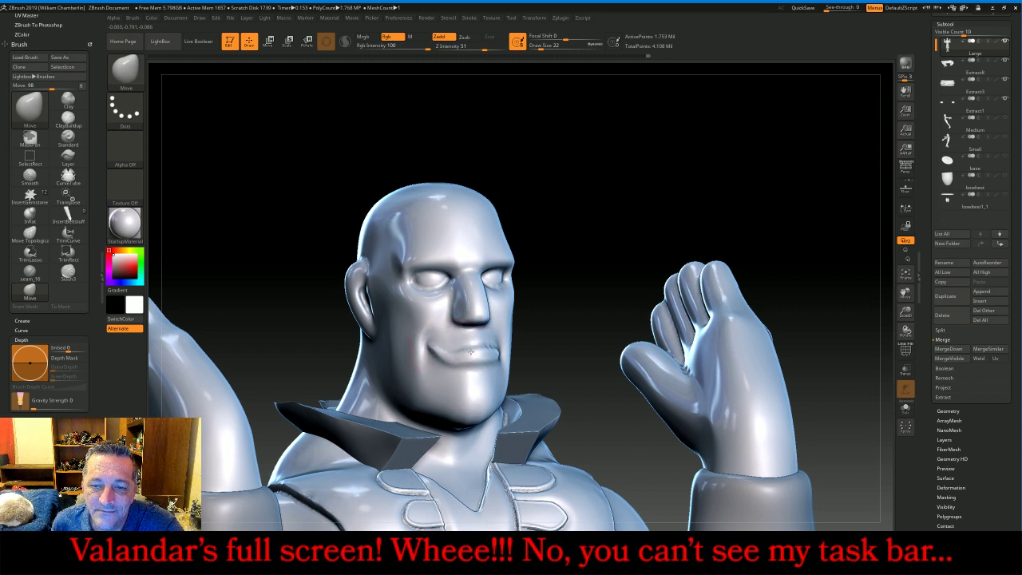
# - Refine the smiling lips and cheeks, and lift the inner ends of the brows
pyautogui.keyDown('shift'); pyautogui.moveTo(612, 264); pyautogui.dragTo(532, 341); pyautogui.keyUp('shift')
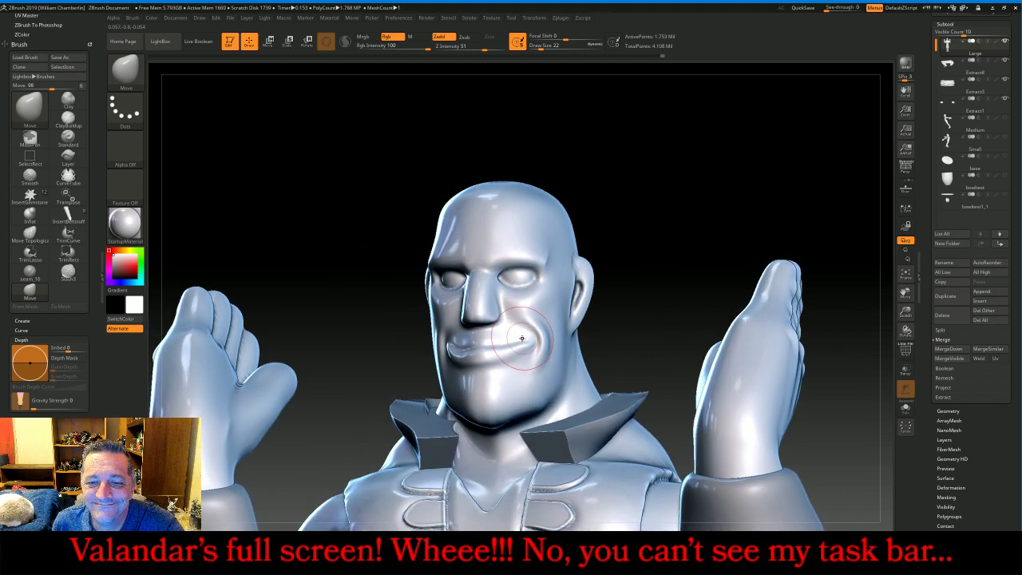
pyautogui.keyDown('shift'); pyautogui.moveTo(698, 231); pyautogui.dragTo(707, 226); pyautogui.keyUp('shift')
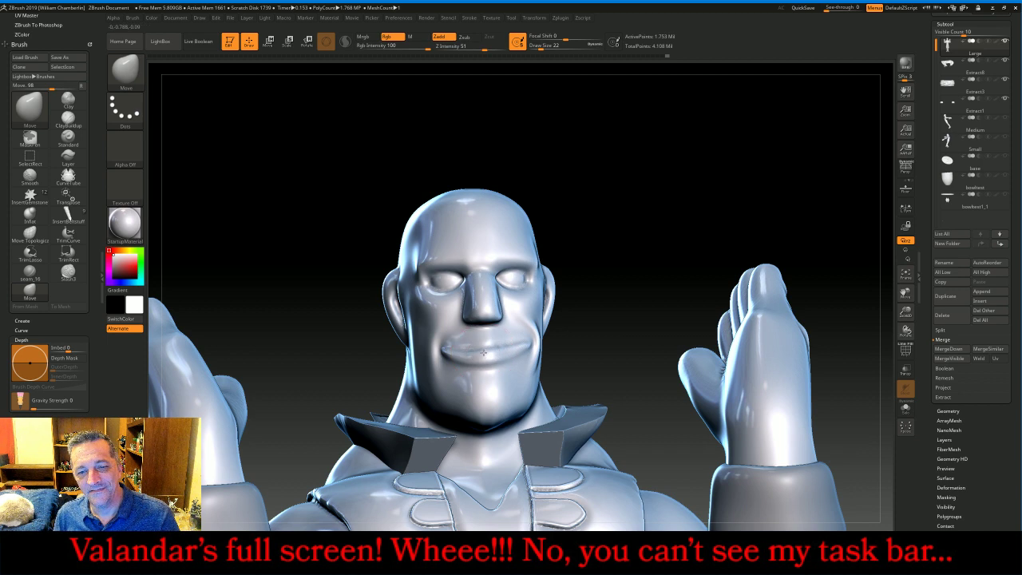
pyautogui.moveTo(695, 223); pyautogui.dragTo(694, 220)
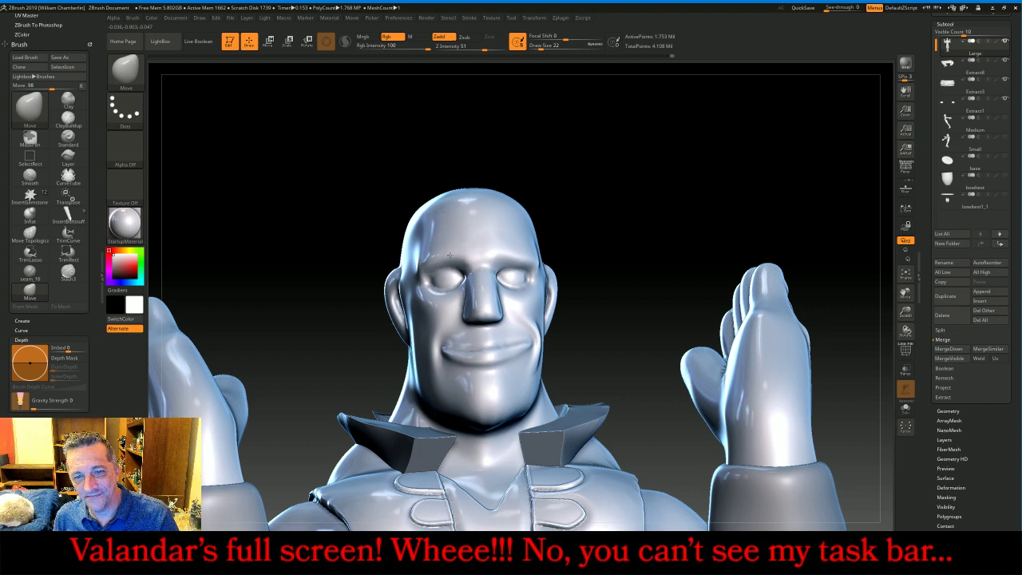
pyautogui.moveTo(684, 212); pyautogui.dragTo(704, 202)
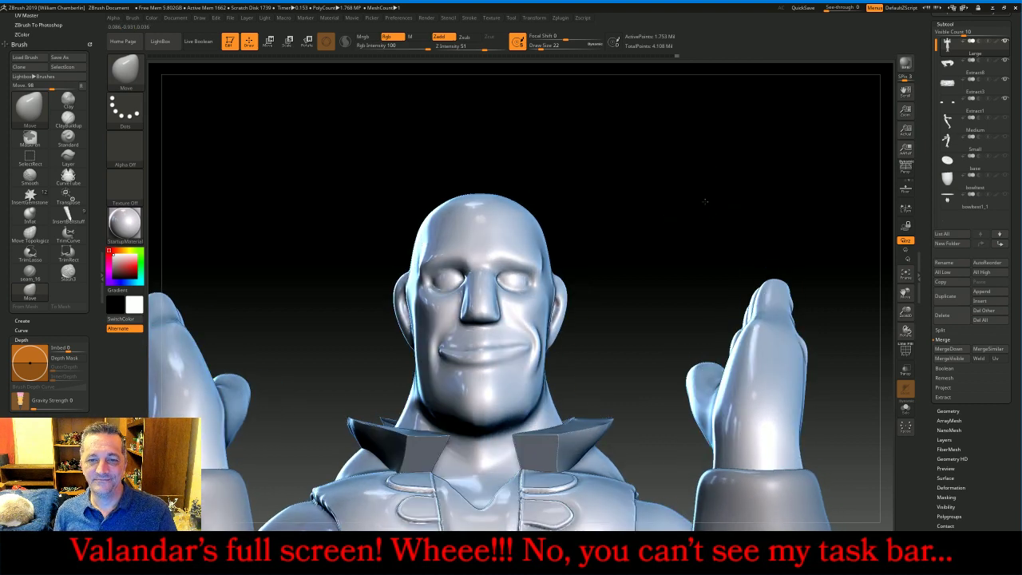
# - Examine the whole figure from the front and both sides, and check the YouTube live chat in Firefox
pyautogui.click(905, 274)
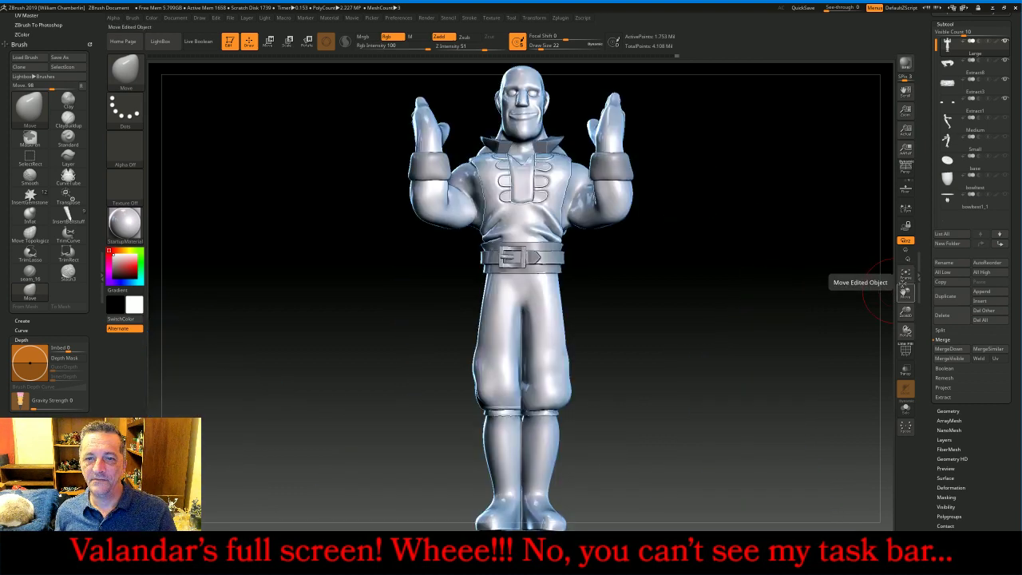
pyautogui.moveTo(834, 314)
pyautogui.mouseDown()
pyautogui.moveTo(763, 306)
pyautogui.moveTo(848, 310)
pyautogui.moveTo(822, 308)
pyautogui.mouseUp()
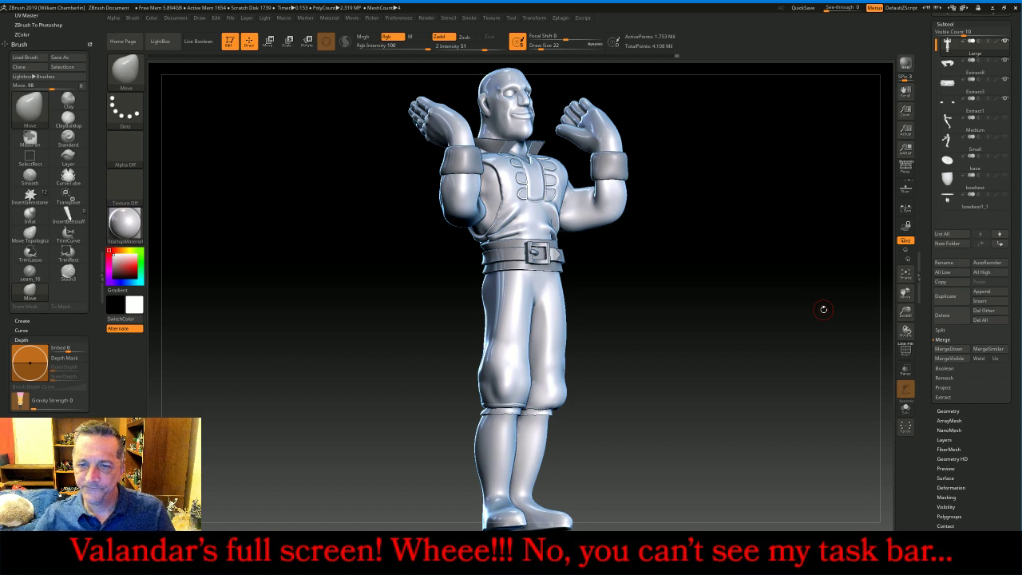
pyautogui.hotkey('alt', 'Tab')
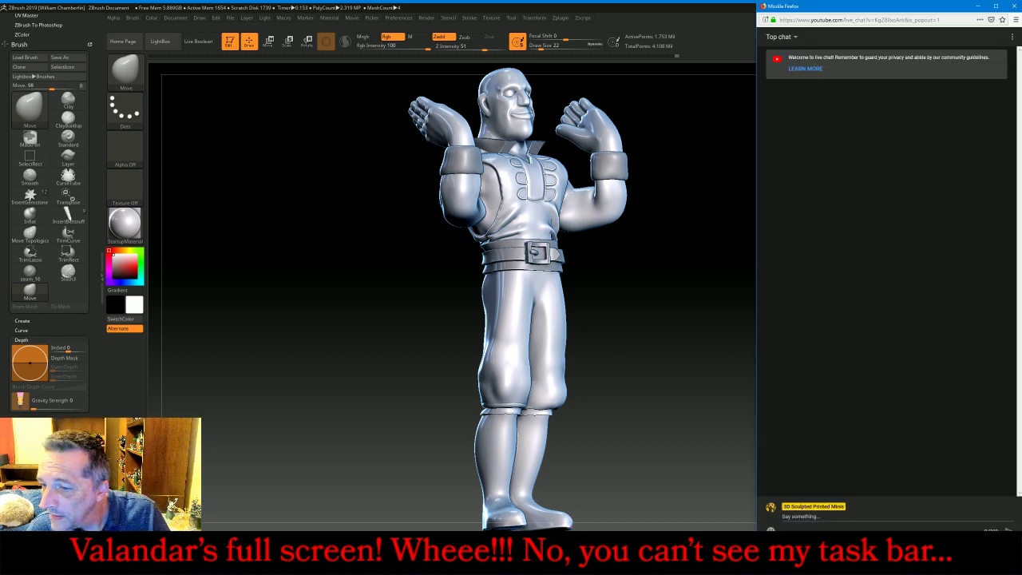
pyautogui.hotkey('alt', 'Tab')
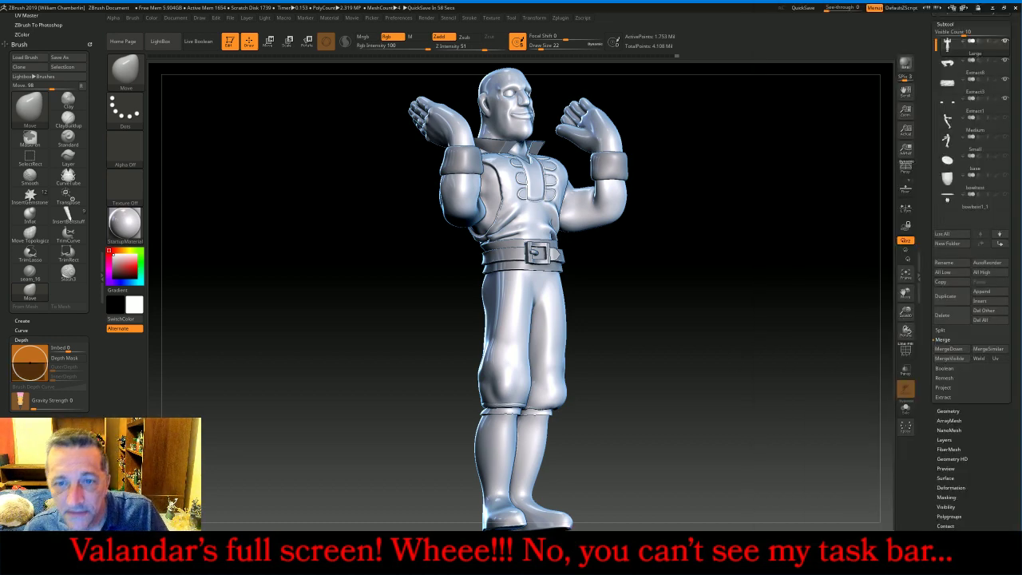
pyautogui.moveTo(711, 357)
pyautogui.keyDown('shift'); pyautogui.mouseDown()
pyautogui.moveTo(541, 351)
pyautogui.moveTo(567, 181)
pyautogui.mouseUp(); pyautogui.keyUp('shift')
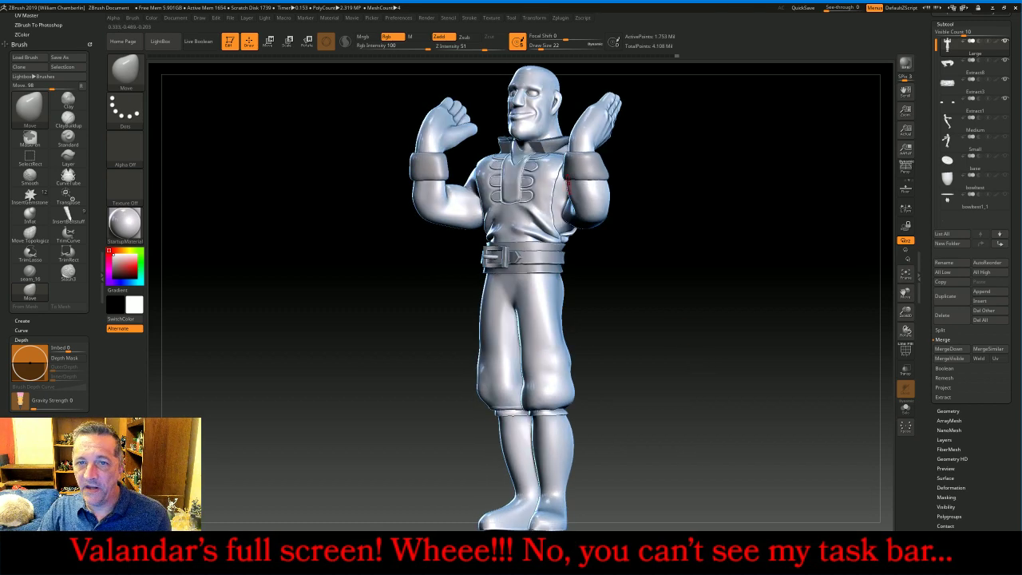
# - Frame the view on the figure's head and check the men's hairstyles in the reference photo
pyautogui.hotkey('ctrl', 'shift')
pyautogui.keyDown('ctrl'); pyautogui.keyDown('shift'); pyautogui.click(545, 83); pyautogui.keyUp('shift'); pyautogui.keyUp('ctrl')
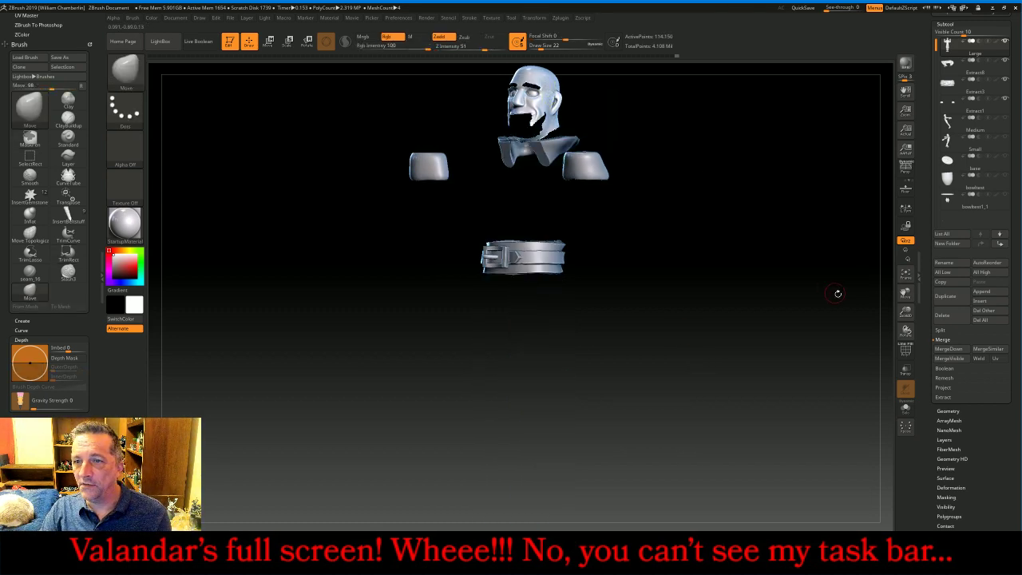
pyautogui.click(901, 275)
pyautogui.moveTo(905, 312); pyautogui.dragTo(854, 273)
pyautogui.keyDown('ctrl'); pyautogui.keyDown('shift'); pyautogui.click(812, 246); pyautogui.keyUp('shift'); pyautogui.keyUp('ctrl')
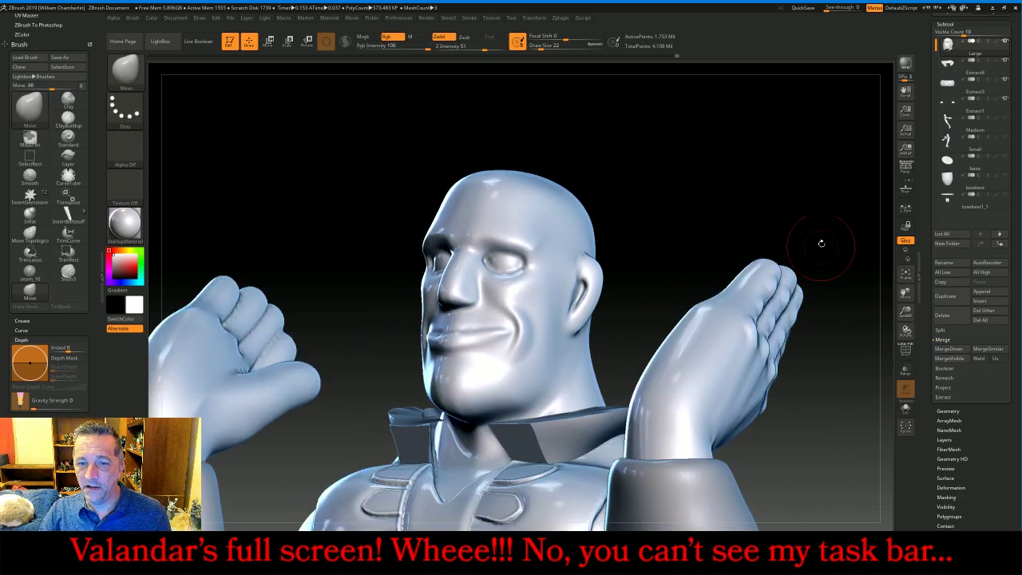
pyautogui.moveTo(772, 195); pyautogui.dragTo(766, 217)
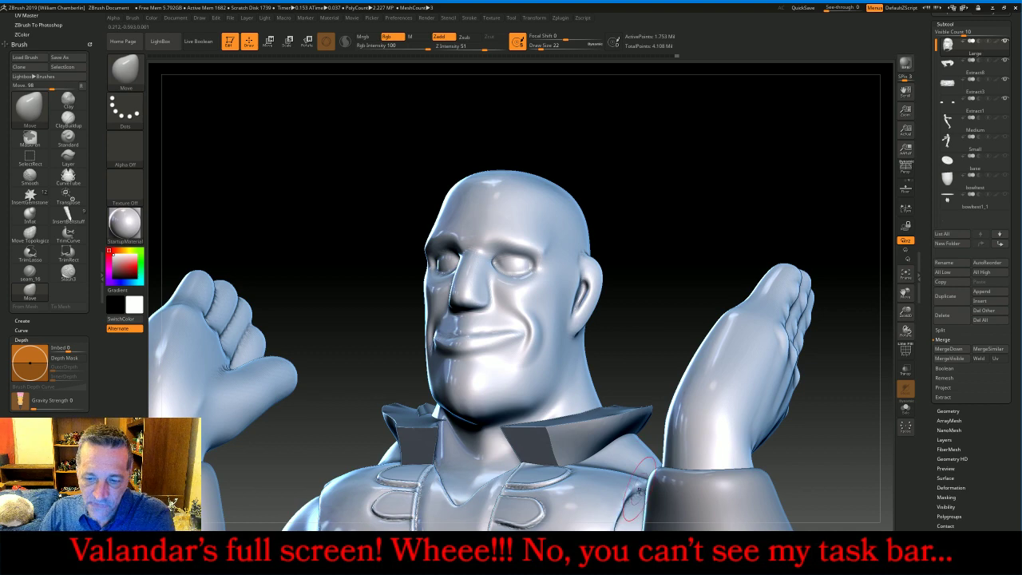
pyautogui.click(626, 552)
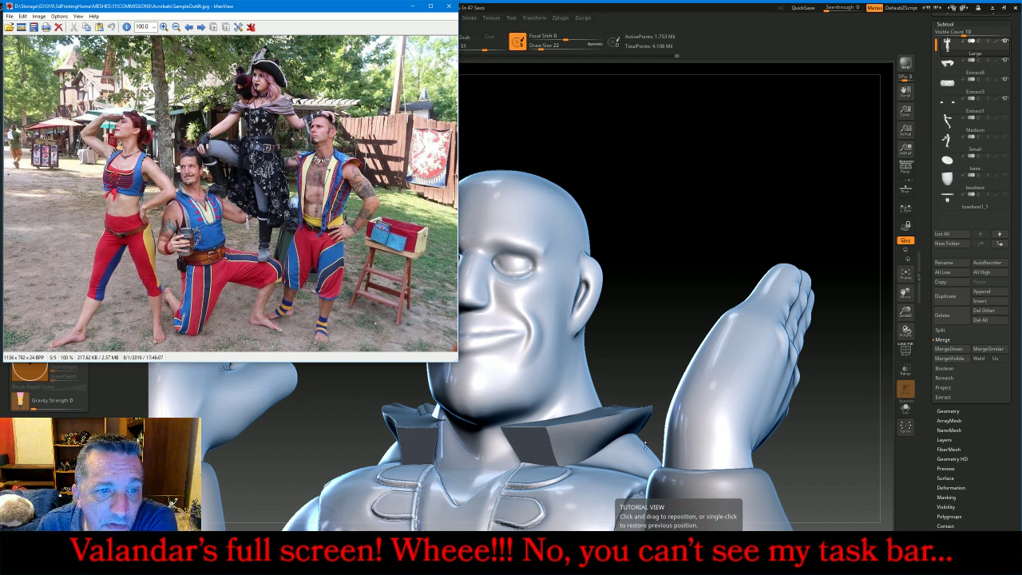
pyautogui.moveTo(725, 215); pyautogui.dragTo(702, 232)
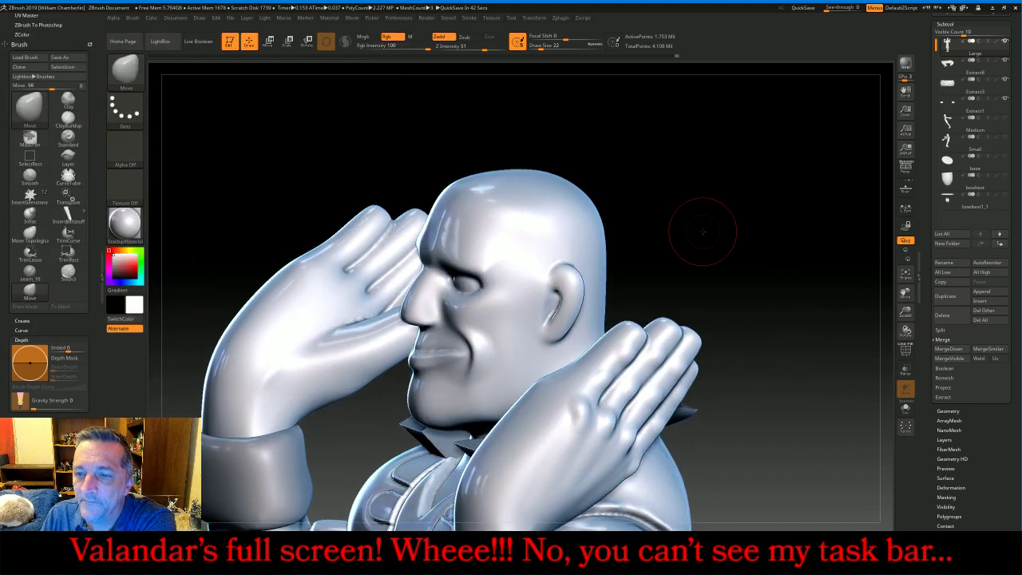
# - Choose the Standard brush at draw size 7 and mask a hairline from the figure's left temple around the ear
pyautogui.click(125, 69)
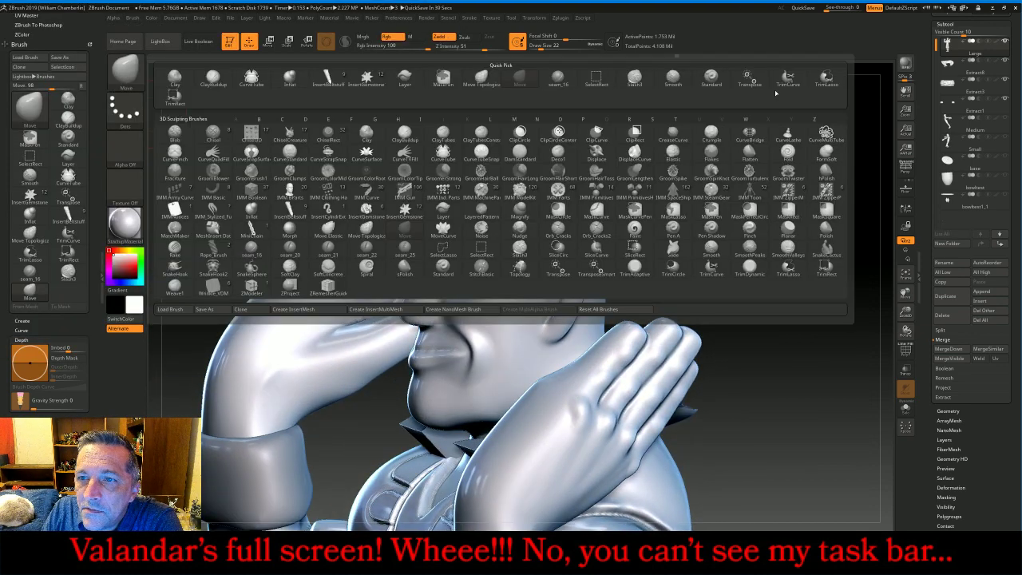
pyautogui.click(710, 78)
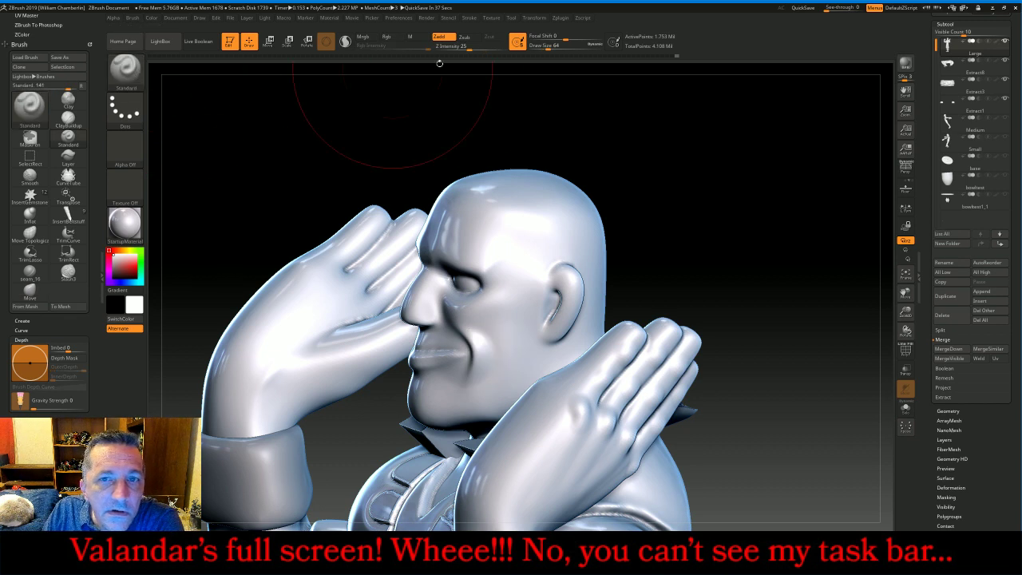
pyautogui.moveTo(542, 46); pyautogui.dragTo(537, 45)
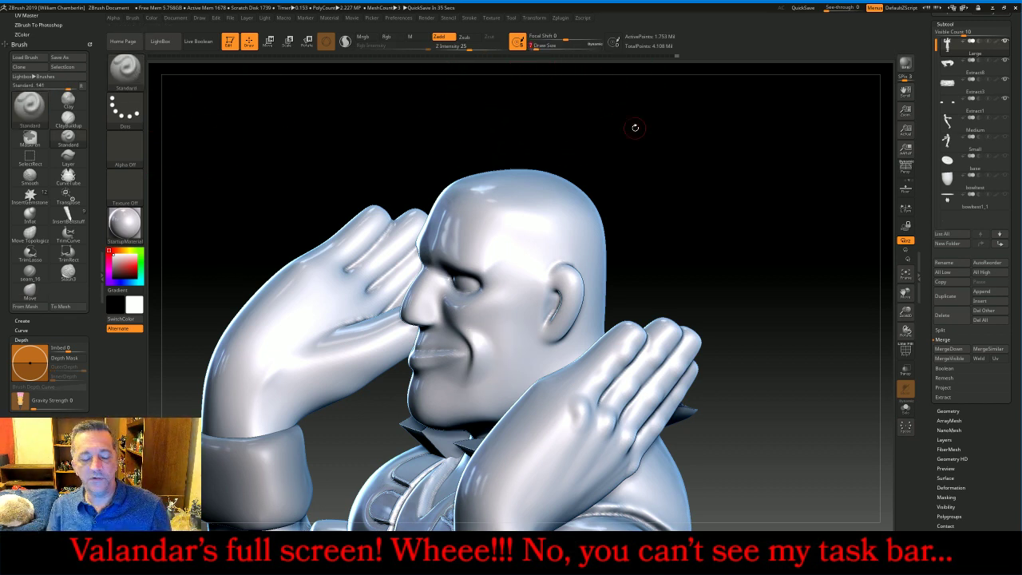
pyautogui.moveTo(693, 173)
pyautogui.mouseDown()
pyautogui.moveTo(728, 188)
pyautogui.moveTo(740, 181)
pyautogui.moveTo(680, 193)
pyautogui.mouseUp()
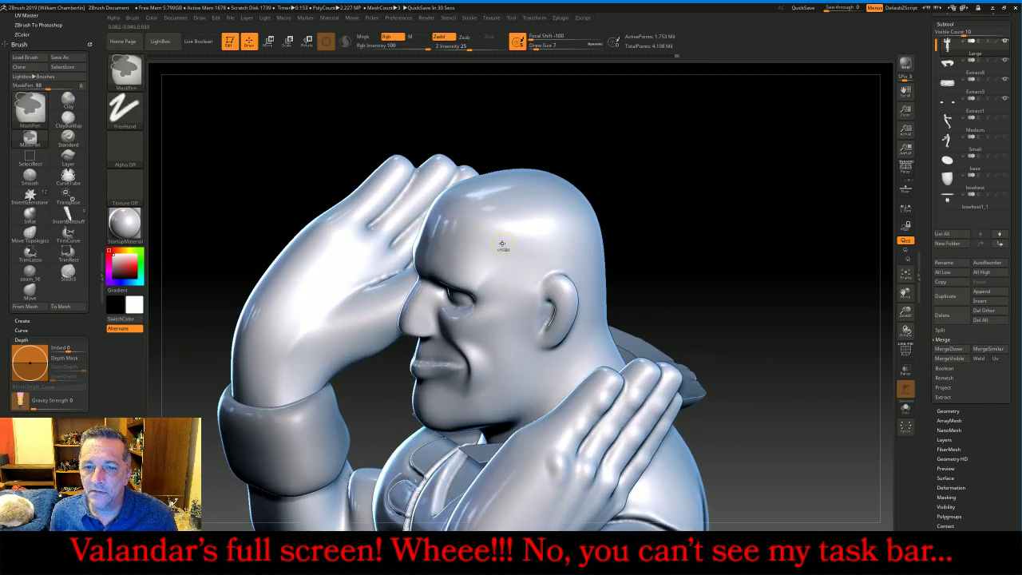
pyautogui.keyDown('ctrl'); pyautogui.moveTo(502, 236); pyautogui.dragTo(515, 252); pyautogui.keyUp('ctrl')
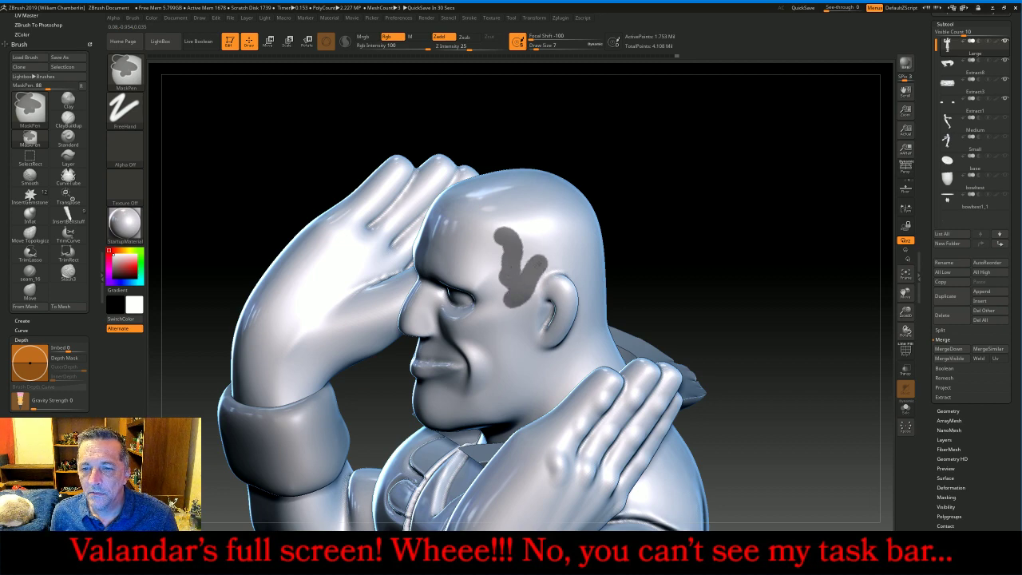
pyautogui.keyDown('ctrl'); pyautogui.moveTo(546, 259); pyautogui.dragTo(572, 252); pyautogui.keyUp('ctrl')
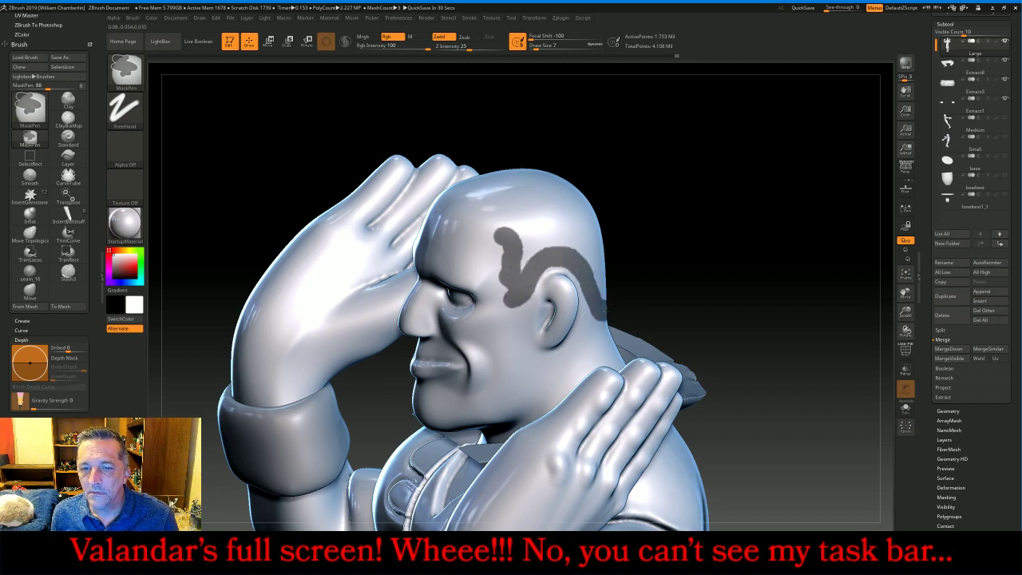
# - Mask the hairline over the figure's right temple and continue it across the forehead
pyautogui.moveTo(732, 209)
pyautogui.mouseDown()
pyautogui.moveTo(766, 210)
pyautogui.moveTo(750, 189)
pyautogui.moveTo(625, 192)
pyautogui.mouseUp()
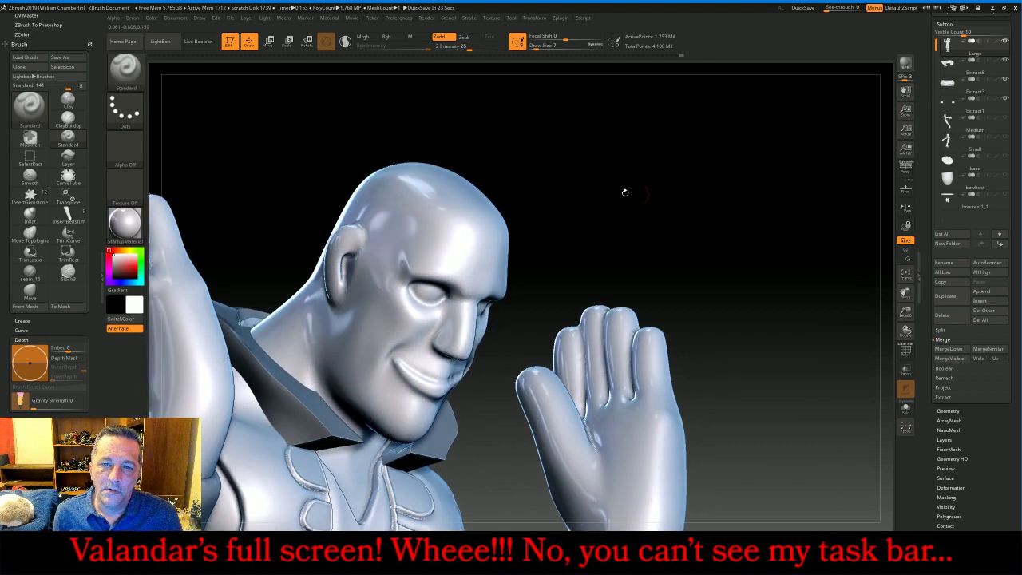
pyautogui.press('ctrl')
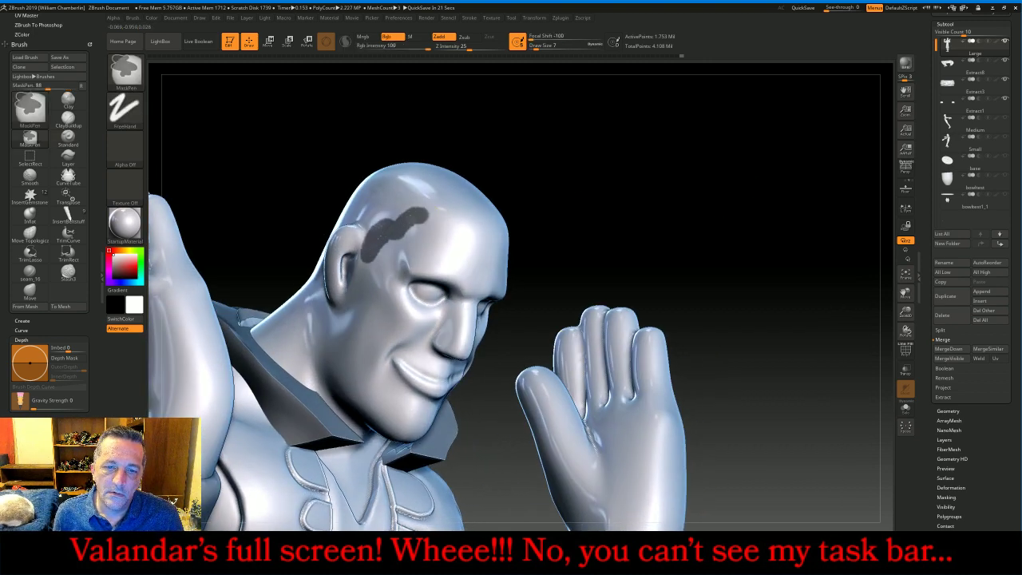
pyautogui.moveTo(372, 211); pyautogui.dragTo(372, 209)
pyautogui.moveTo(701, 198); pyautogui.dragTo(683, 192)
pyautogui.press('ctrl')
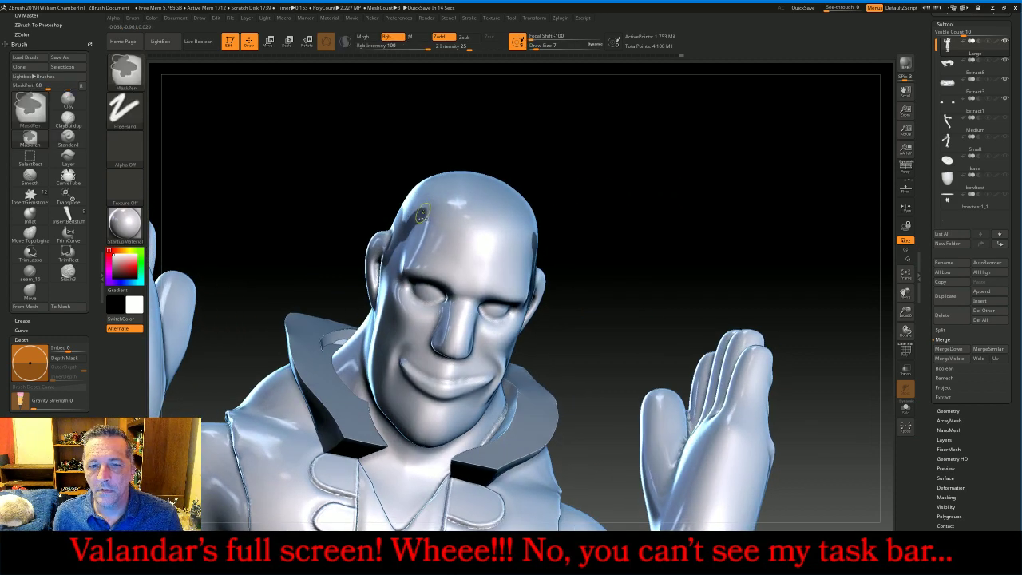
pyautogui.keyDown('ctrl'); pyautogui.moveTo(435, 210); pyautogui.dragTo(487, 240); pyautogui.keyUp('ctrl')
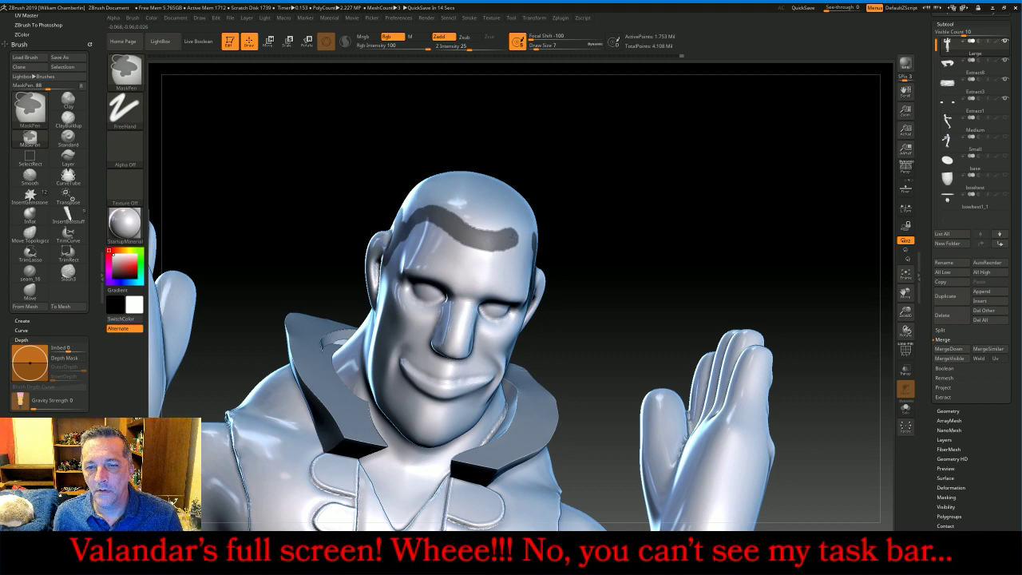
# - Mask the hairline across the nape and join it around the back of the right ear to the temple
pyautogui.moveTo(700, 217)
pyautogui.mouseDown()
pyautogui.moveTo(679, 205)
pyautogui.moveTo(685, 176)
pyautogui.moveTo(479, 246)
pyautogui.mouseUp()
pyautogui.press('ctrl')
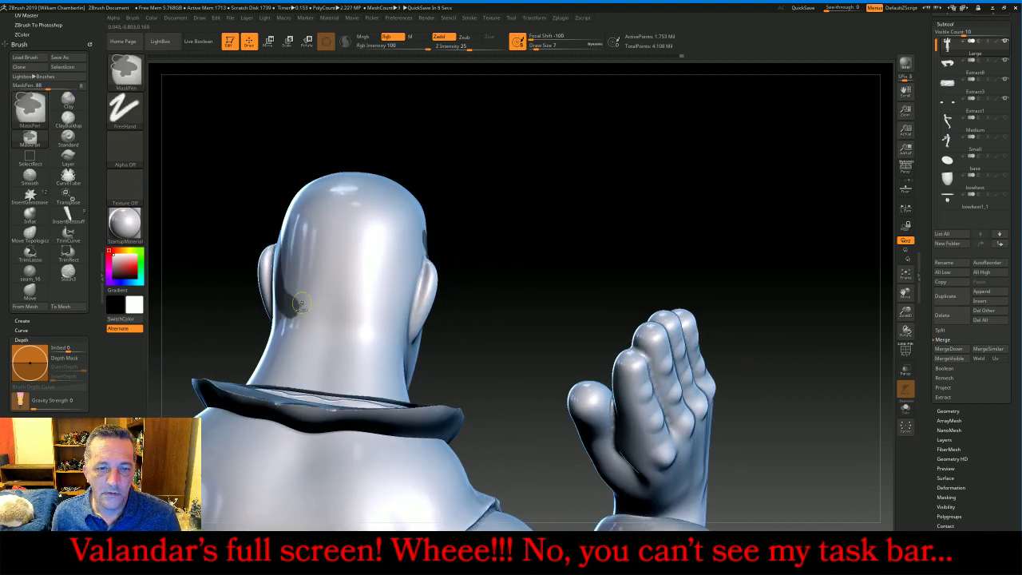
pyautogui.keyDown('ctrl'); pyautogui.moveTo(295, 319); pyautogui.dragTo(375, 328); pyautogui.keyUp('ctrl')
pyautogui.moveTo(568, 228); pyautogui.dragTo(543, 232)
pyautogui.keyDown('ctrl'); pyautogui.click(411, 238); pyautogui.keyUp('ctrl')
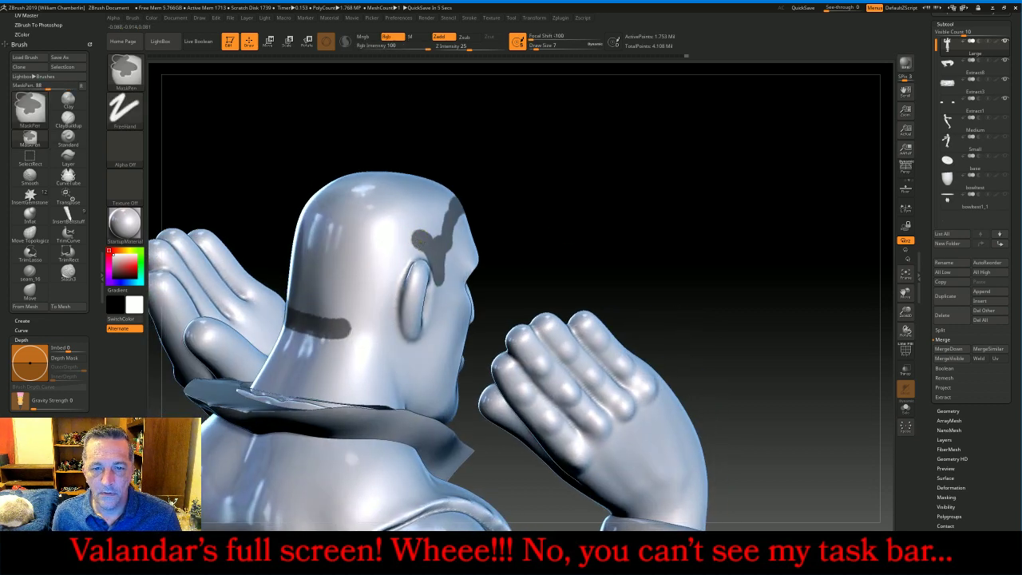
pyautogui.keyDown('ctrl'); pyautogui.moveTo(407, 238); pyautogui.dragTo(360, 307); pyautogui.keyUp('ctrl')
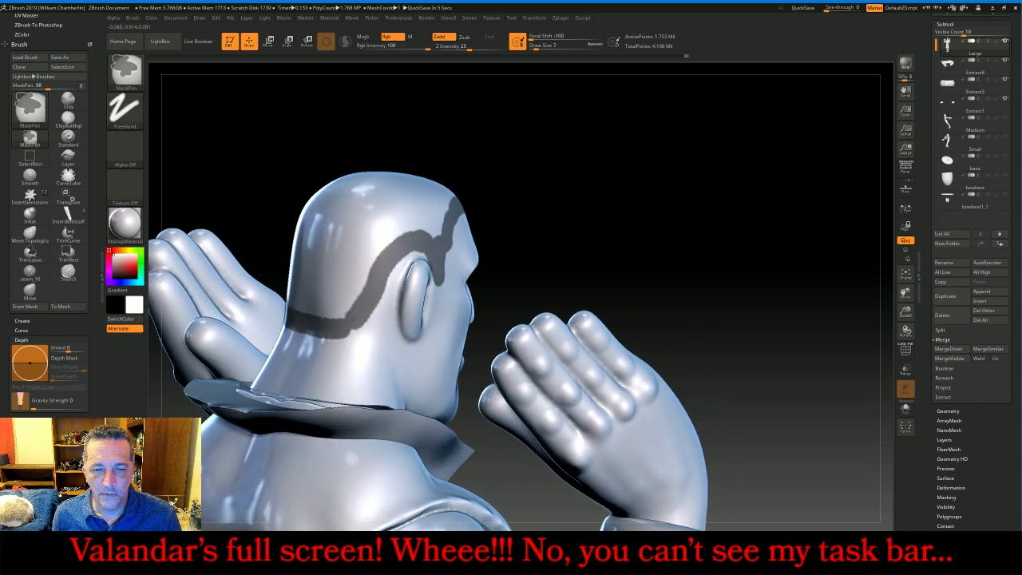
# - Extend the right sideburn mask and fill in the scalp above the figure's left ear
pyautogui.moveTo(614, 208); pyautogui.dragTo(665, 201)
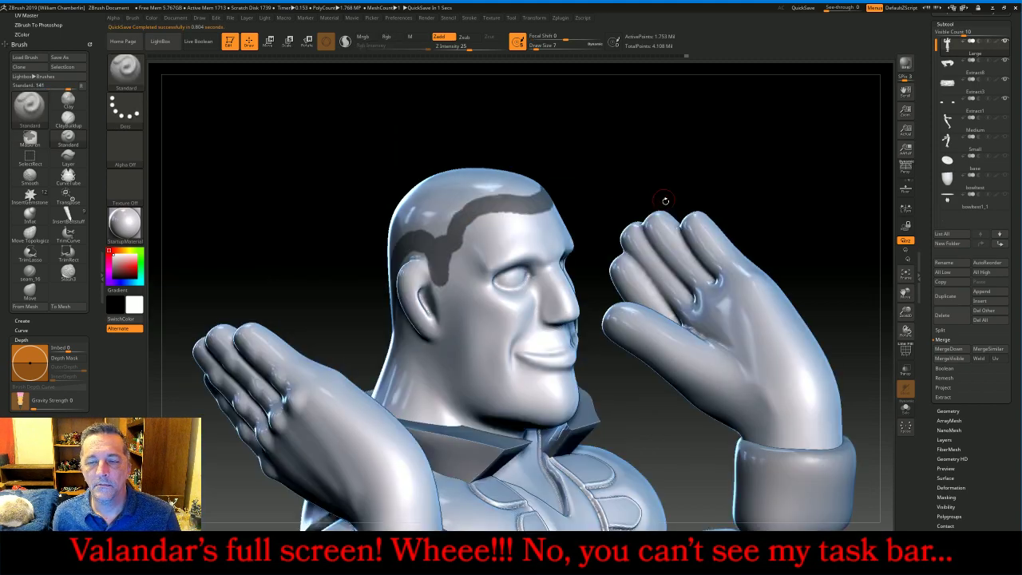
pyautogui.moveTo(703, 151)
pyautogui.mouseDown()
pyautogui.moveTo(641, 155)
pyautogui.moveTo(714, 151)
pyautogui.moveTo(456, 242)
pyautogui.mouseUp()
pyautogui.press('ctrl')
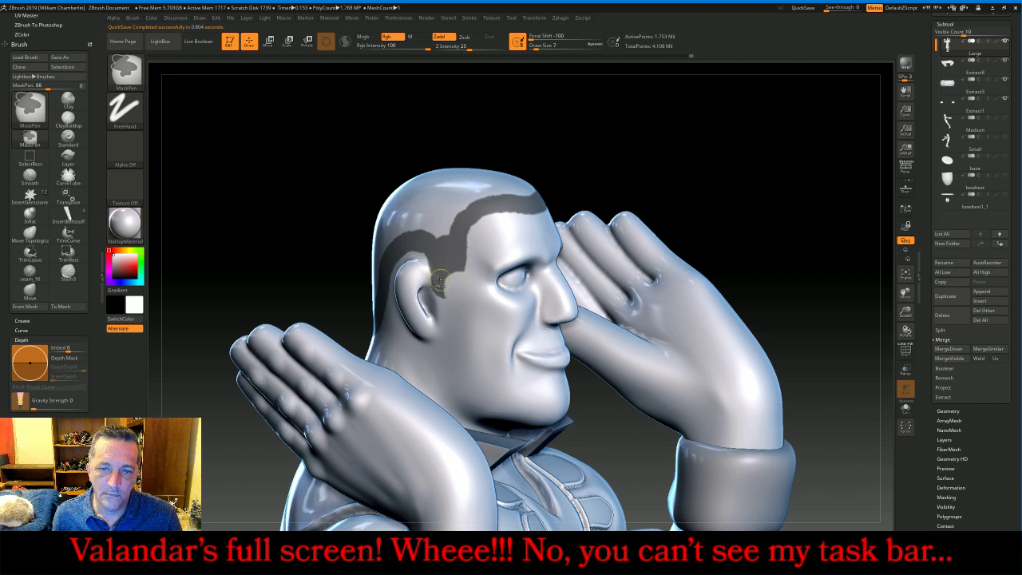
pyautogui.moveTo(730, 141); pyautogui.dragTo(614, 180)
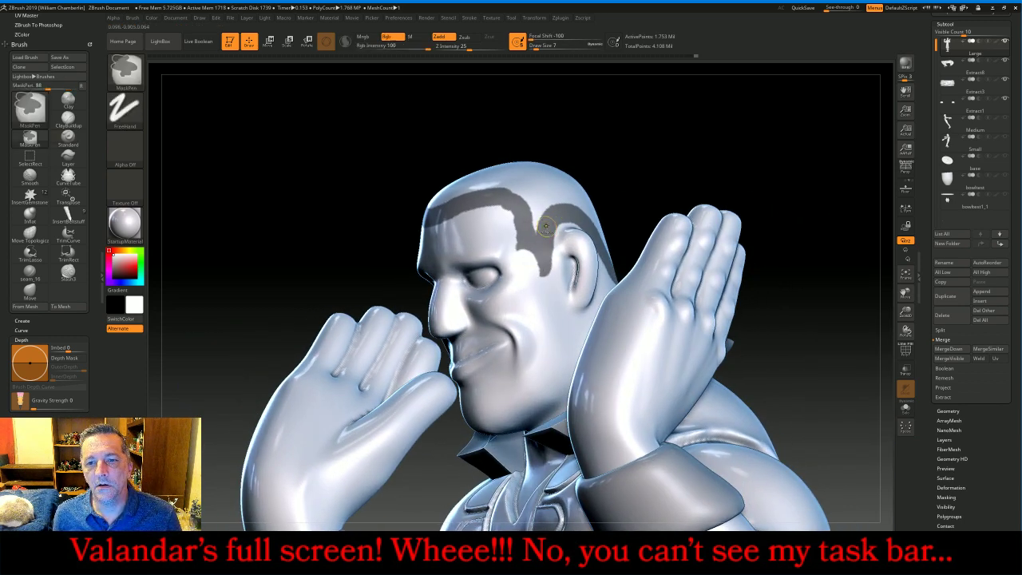
pyautogui.moveTo(536, 211)
pyautogui.mouseDown()
pyautogui.moveTo(517, 180)
pyautogui.moveTo(533, 192)
pyautogui.mouseUp()
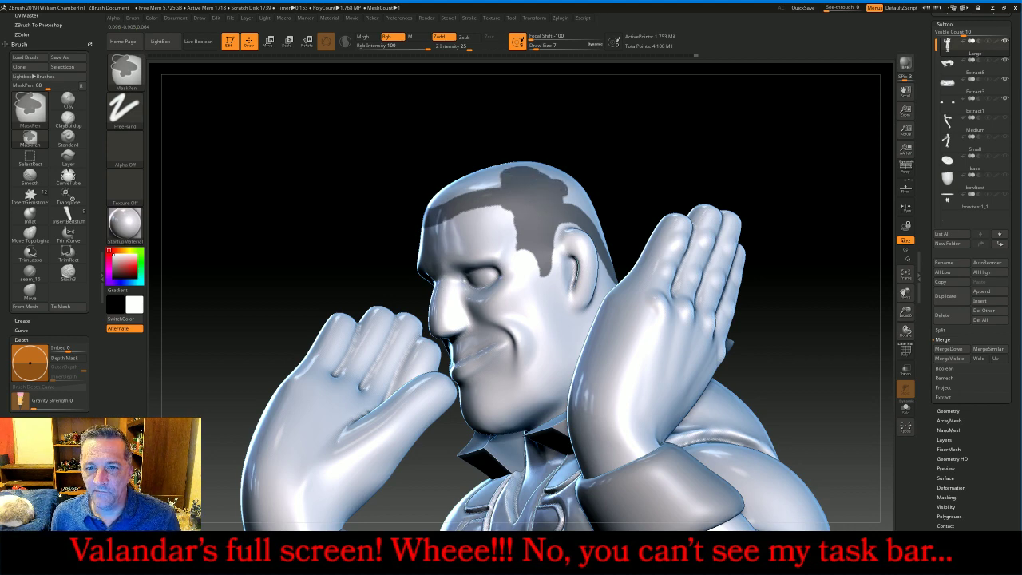
# - Fill the mask over the front of the scalp and along the right side towards the nape
pyautogui.moveTo(679, 121); pyautogui.dragTo(731, 159)
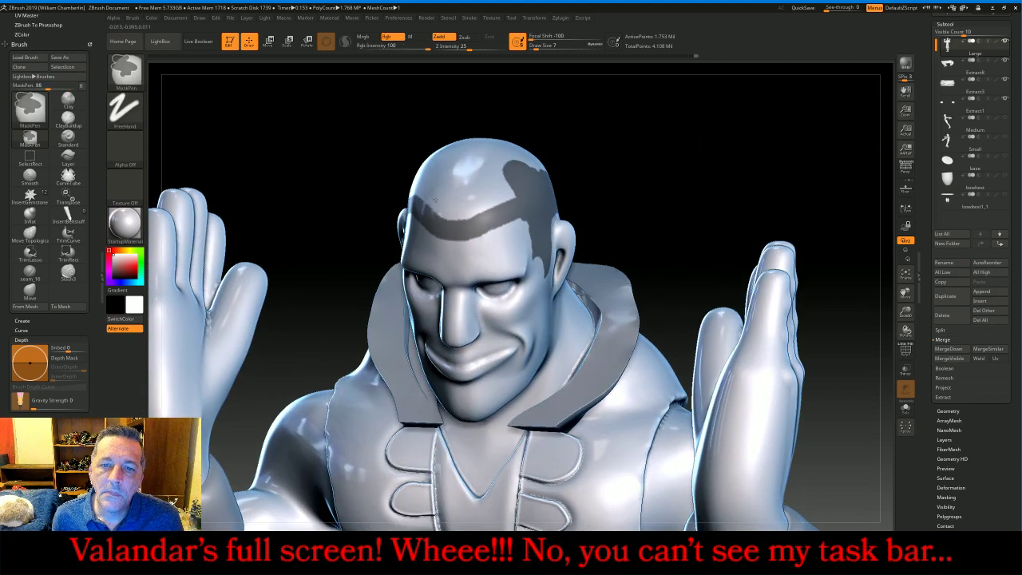
pyautogui.moveTo(439, 204)
pyautogui.keyDown('ctrl'); pyautogui.mouseDown()
pyautogui.moveTo(433, 179)
pyautogui.moveTo(459, 203)
pyautogui.moveTo(503, 190)
pyautogui.moveTo(484, 169)
pyautogui.moveTo(447, 163)
pyautogui.mouseUp(); pyautogui.keyUp('ctrl')
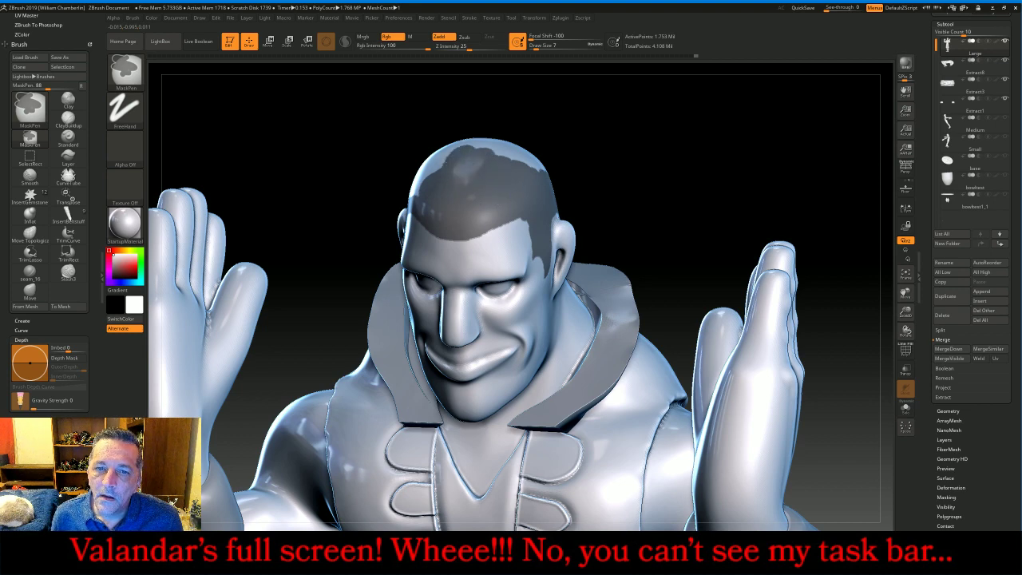
pyautogui.moveTo(697, 141); pyautogui.dragTo(730, 164)
pyautogui.moveTo(384, 169); pyautogui.dragTo(361, 182)
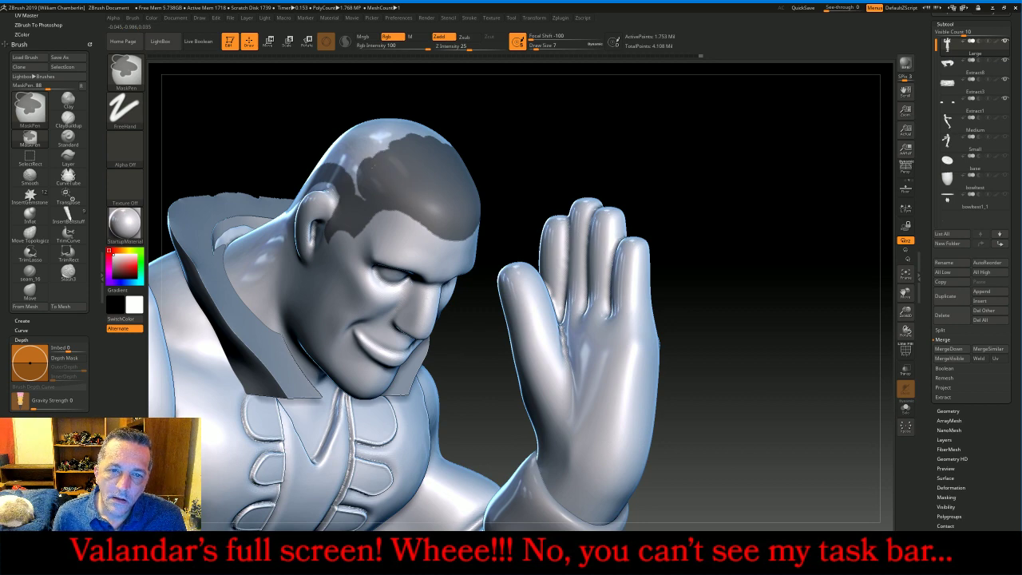
pyautogui.moveTo(370, 143); pyautogui.dragTo(386, 139)
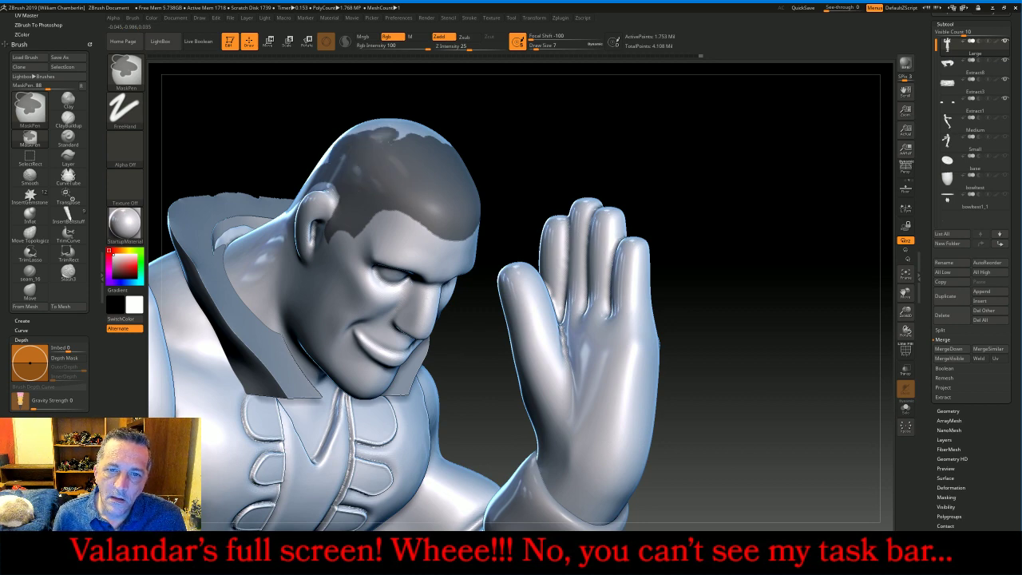
pyautogui.moveTo(659, 160); pyautogui.dragTo(707, 192)
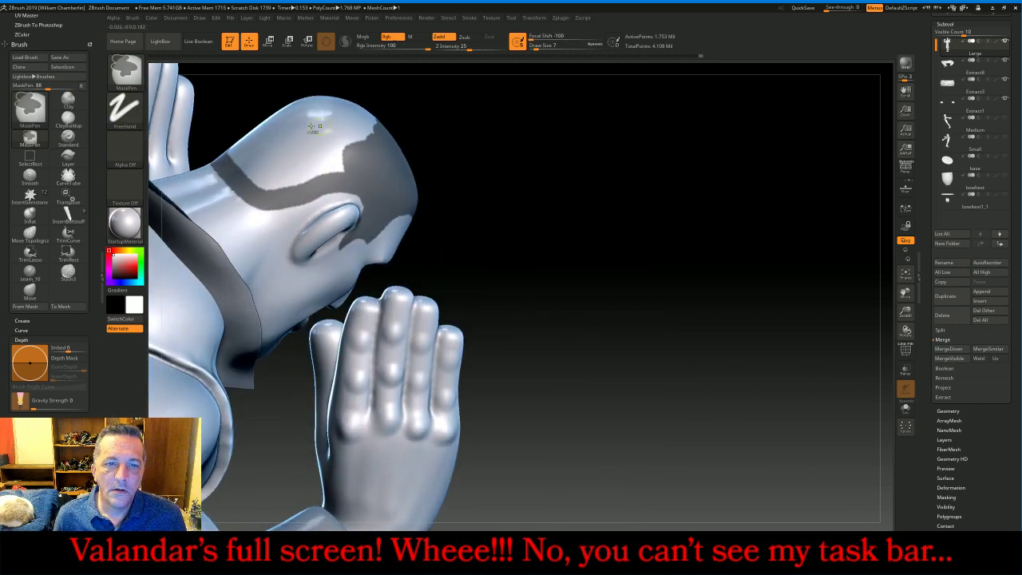
pyautogui.moveTo(240, 163)
pyautogui.keyDown('ctrl'); pyautogui.mouseDown()
pyautogui.moveTo(343, 169)
pyautogui.moveTo(349, 140)
pyautogui.mouseUp(); pyautogui.keyUp('ctrl')
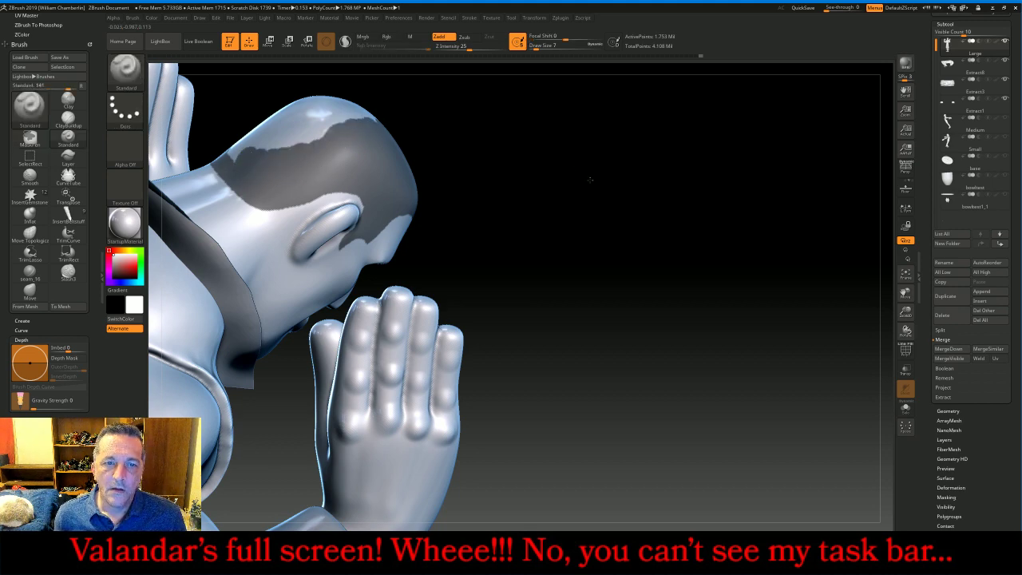
# - Fill the remaining unmasked area on the crown and back of the head
pyautogui.moveTo(588, 178)
pyautogui.mouseDown()
pyautogui.moveTo(611, 226)
pyautogui.moveTo(603, 233)
pyautogui.mouseUp()
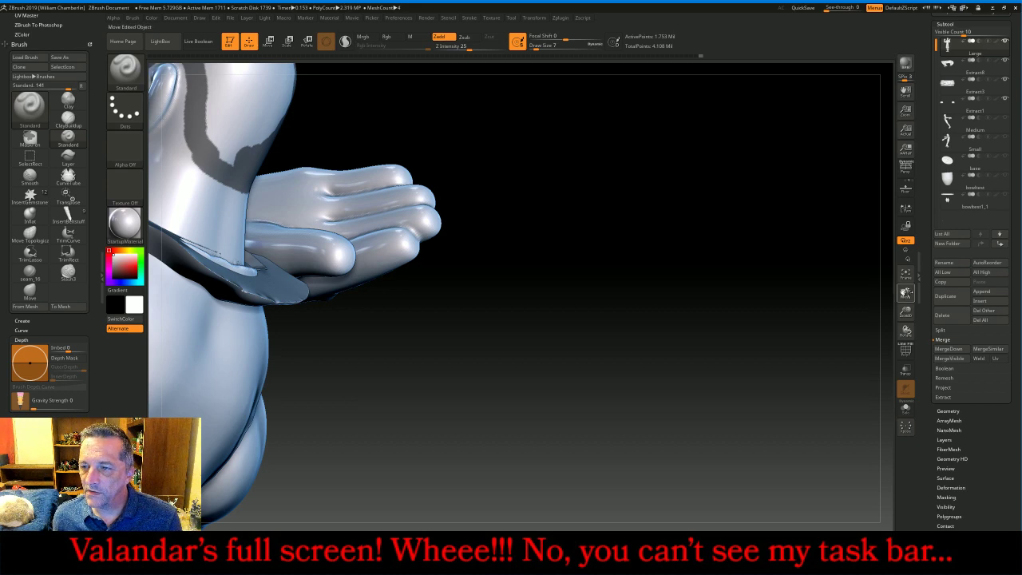
pyautogui.moveTo(875, 307); pyautogui.dragTo(786, 299)
pyautogui.keyDown('ctrl'); pyautogui.moveTo(338, 201); pyautogui.dragTo(317, 257); pyautogui.keyUp('ctrl')
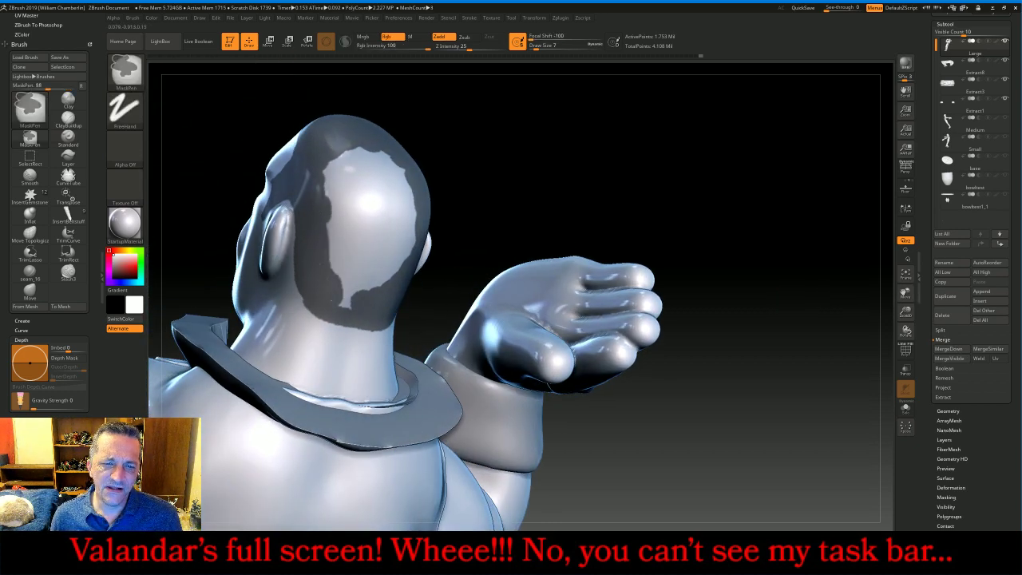
pyautogui.keyDown('ctrl'); pyautogui.moveTo(337, 302); pyautogui.dragTo(391, 256); pyautogui.keyUp('ctrl')
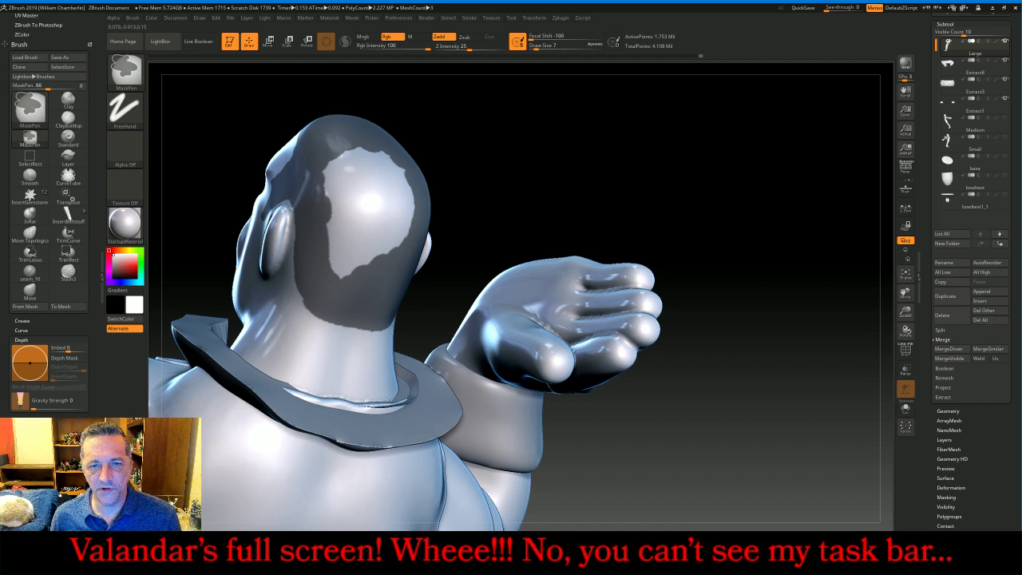
pyautogui.moveTo(392, 164)
pyautogui.keyDown('ctrl'); pyautogui.mouseDown()
pyautogui.moveTo(340, 167)
pyautogui.moveTo(328, 185)
pyautogui.moveTo(335, 249)
pyautogui.moveTo(360, 263)
pyautogui.moveTo(375, 239)
pyautogui.moveTo(407, 224)
pyautogui.moveTo(395, 187)
pyautogui.moveTo(356, 199)
pyautogui.moveTo(345, 224)
pyautogui.mouseUp(); pyautogui.keyUp('ctrl')
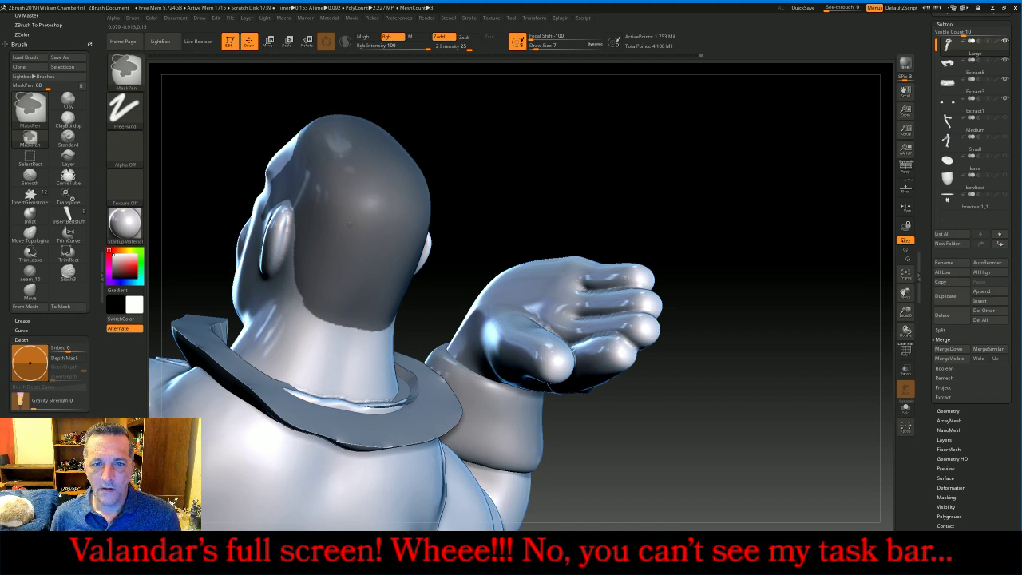
# - Extract the masked scalp at 0.02 thickness, accept it as a new subtool, clear the body's mask and reselect the extracted hair
pyautogui.moveTo(615, 169)
pyautogui.mouseDown()
pyautogui.moveTo(646, 171)
pyautogui.moveTo(672, 191)
pyautogui.mouseUp()
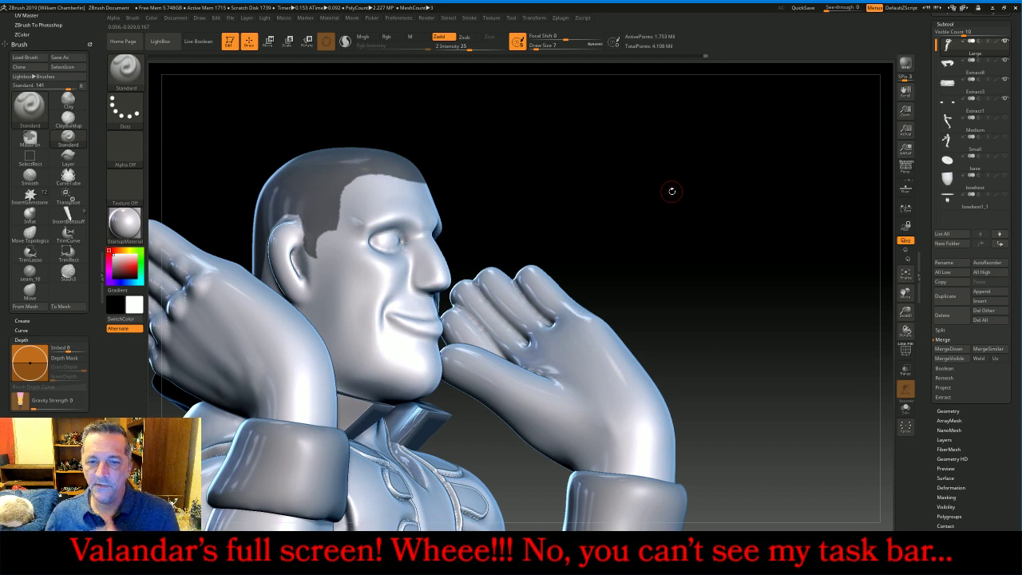
pyautogui.click(983, 395)
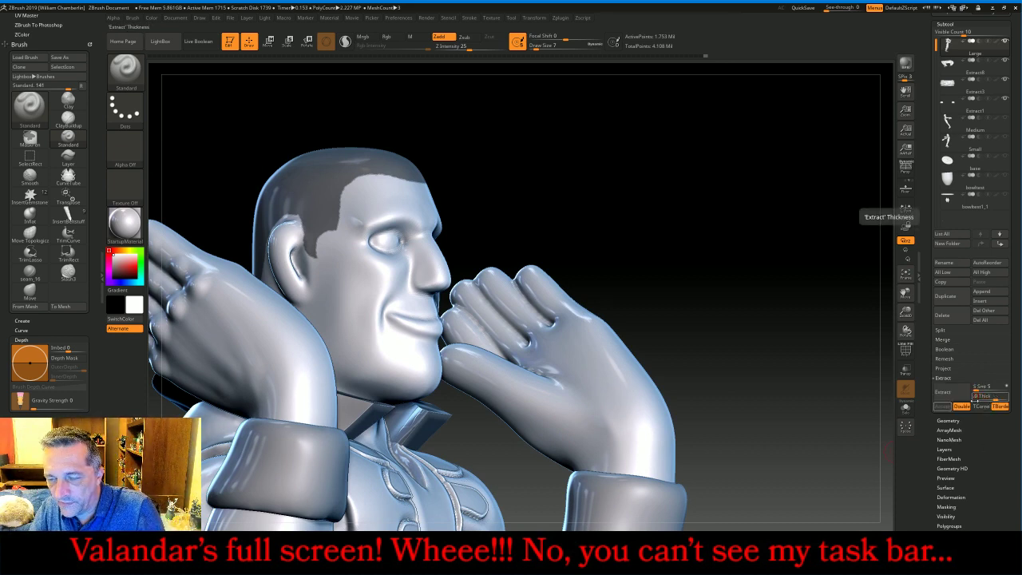
pyautogui.click(943, 391)
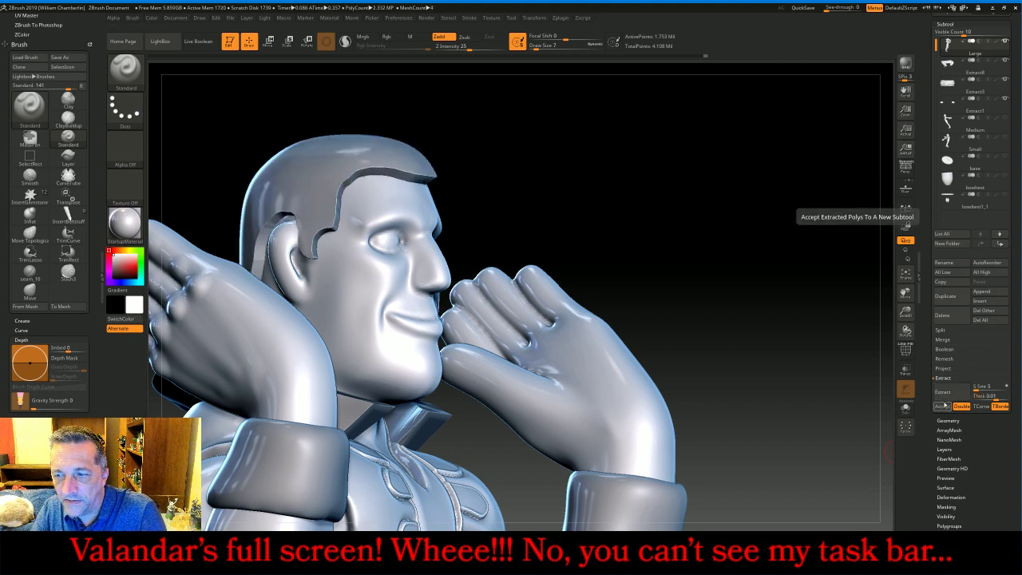
pyautogui.click(942, 406)
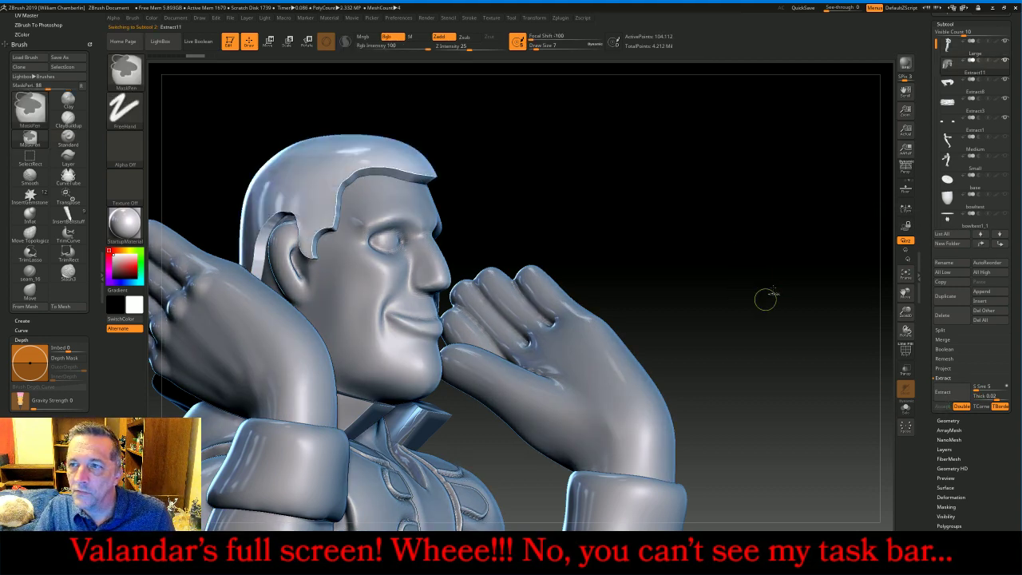
pyautogui.click(962, 46)
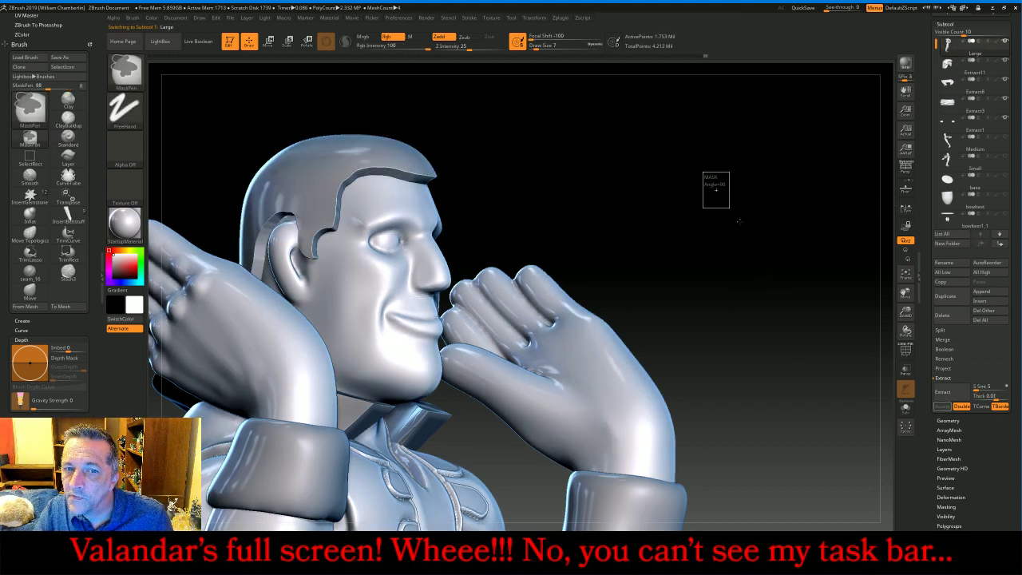
pyautogui.click(950, 71)
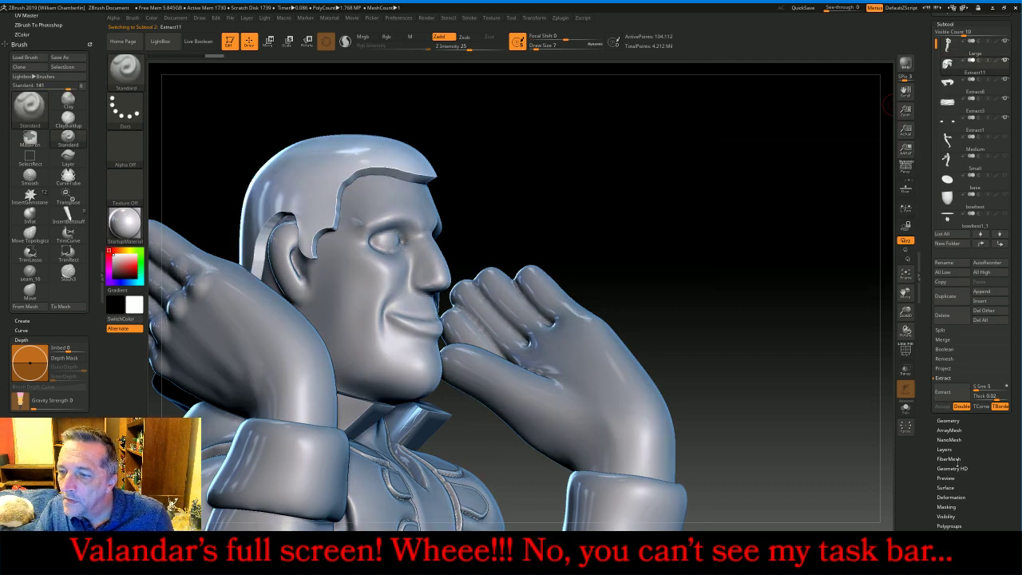
# - Remesh the extracted hair with DynaMesh at resolution 128 and subdivide it to level 3
pyautogui.click(947, 419)
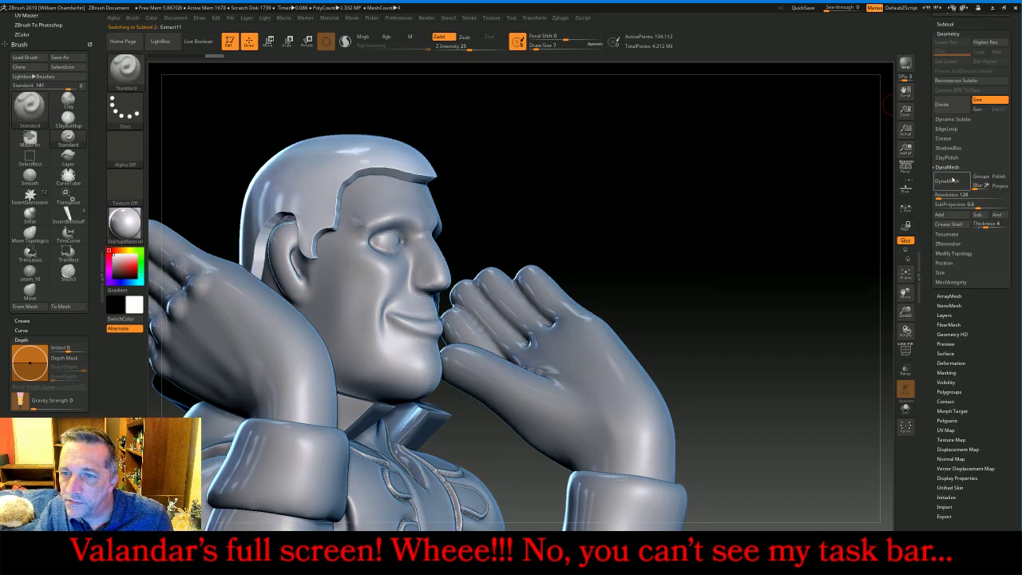
pyautogui.click(950, 181)
pyautogui.click(953, 179)
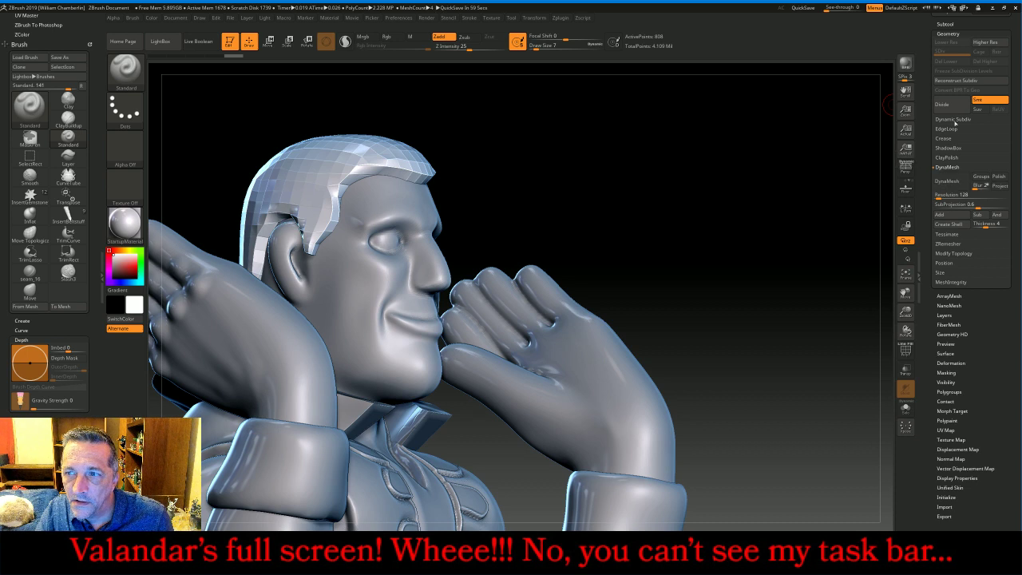
pyautogui.click(950, 105)
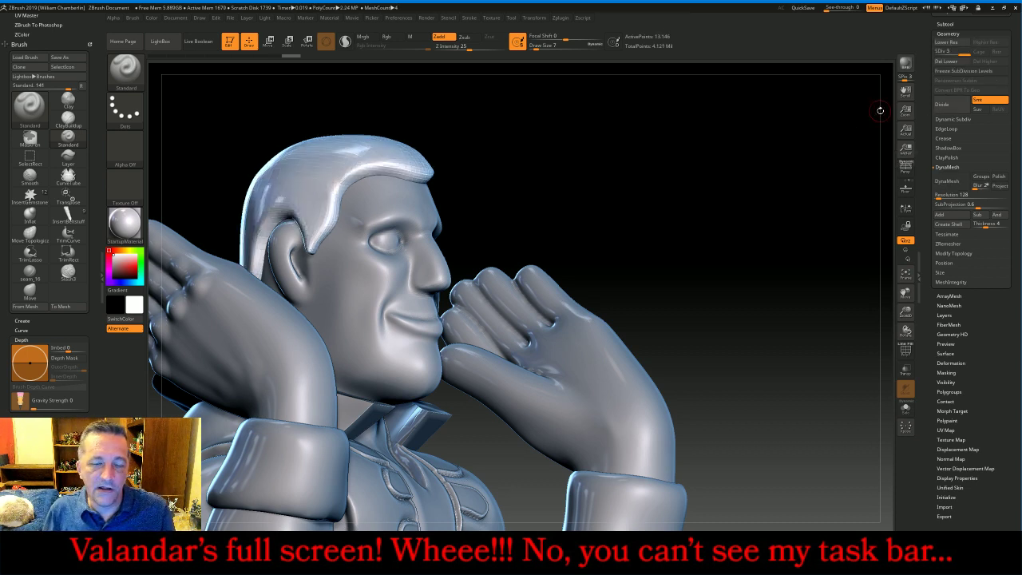
# - Smooth the hair's edge behind the right ear, along the right temple and around the left ear
pyautogui.press('shift')
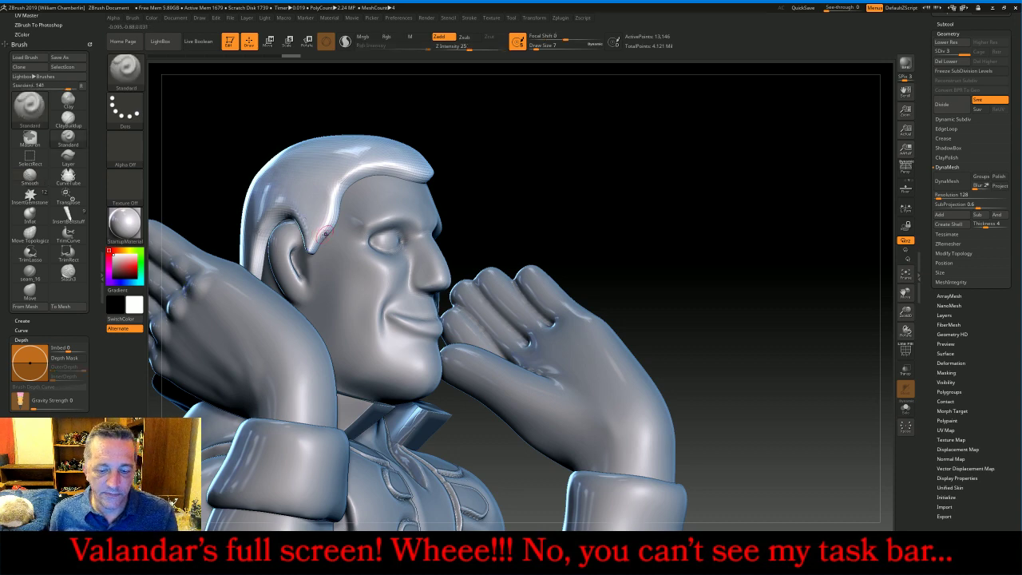
pyautogui.click(126, 69)
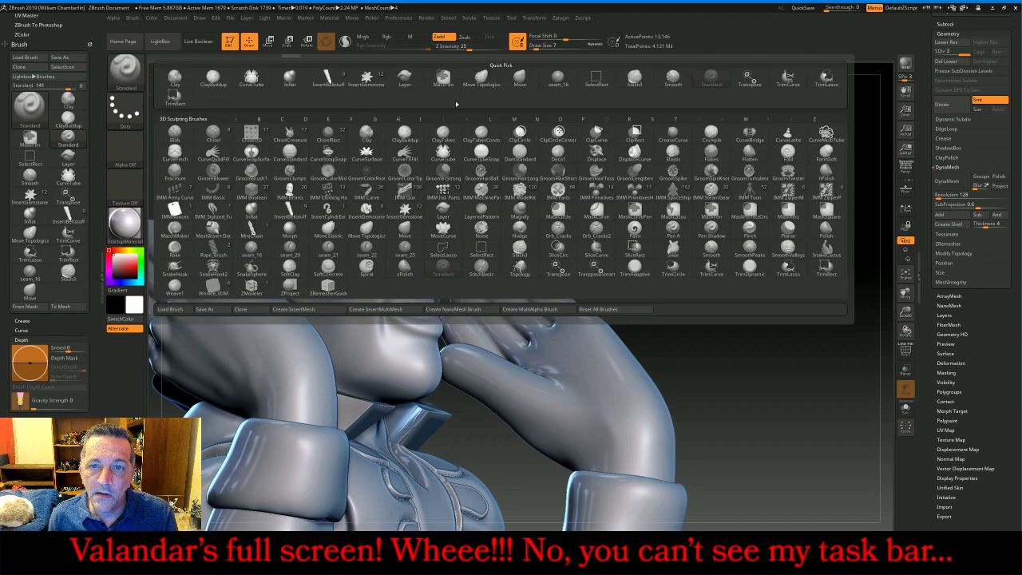
pyautogui.click(533, 84)
pyautogui.moveTo(540, 158); pyautogui.dragTo(491, 175)
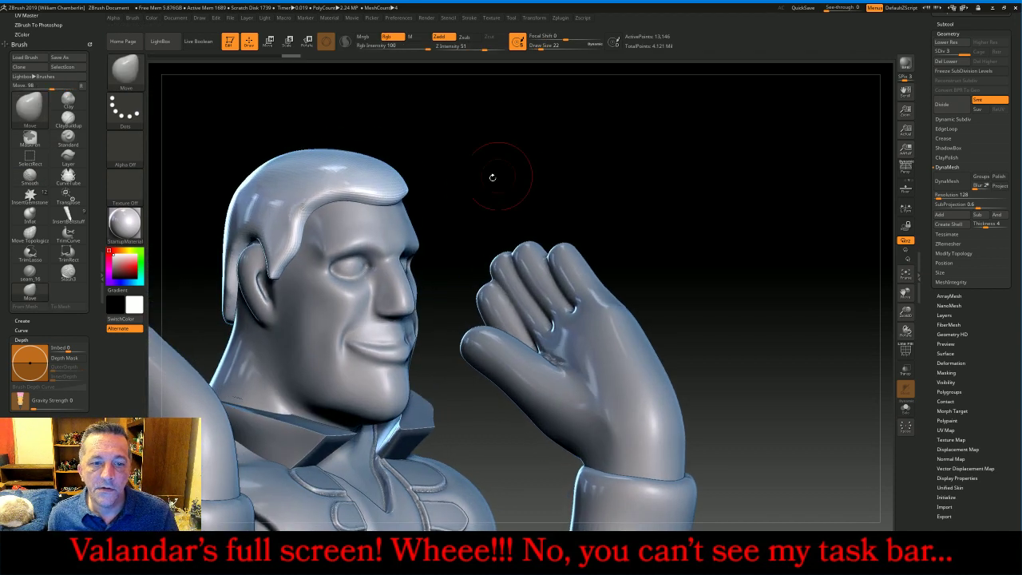
pyautogui.press('shift')
pyautogui.keyDown('shift'); pyautogui.moveTo(227, 300); pyautogui.dragTo(229, 283); pyautogui.keyUp('shift')
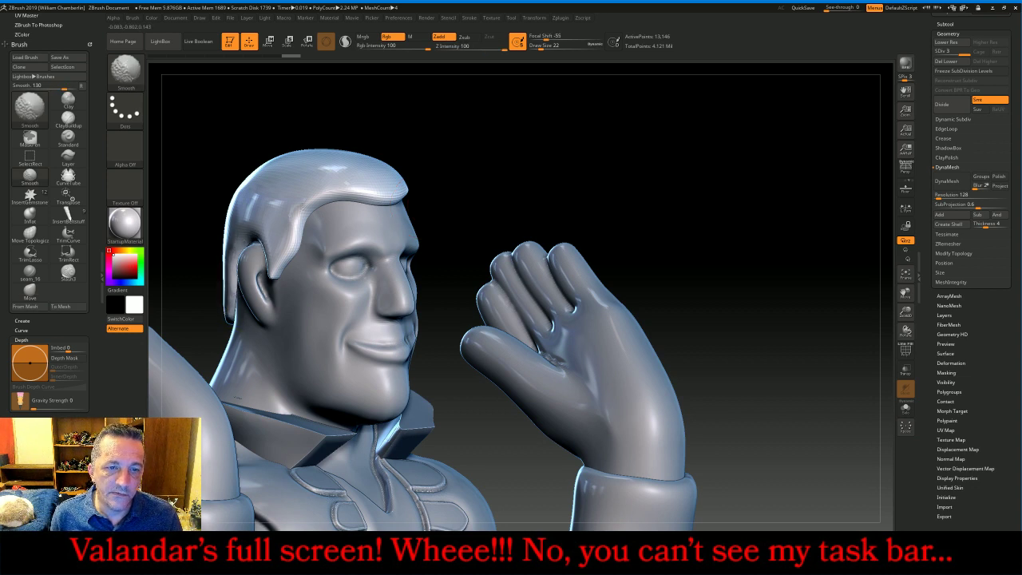
pyautogui.moveTo(310, 205)
pyautogui.keyDown('shift'); pyautogui.mouseDown()
pyautogui.moveTo(657, 193)
pyautogui.moveTo(593, 199)
pyautogui.mouseUp(); pyautogui.keyUp('shift')
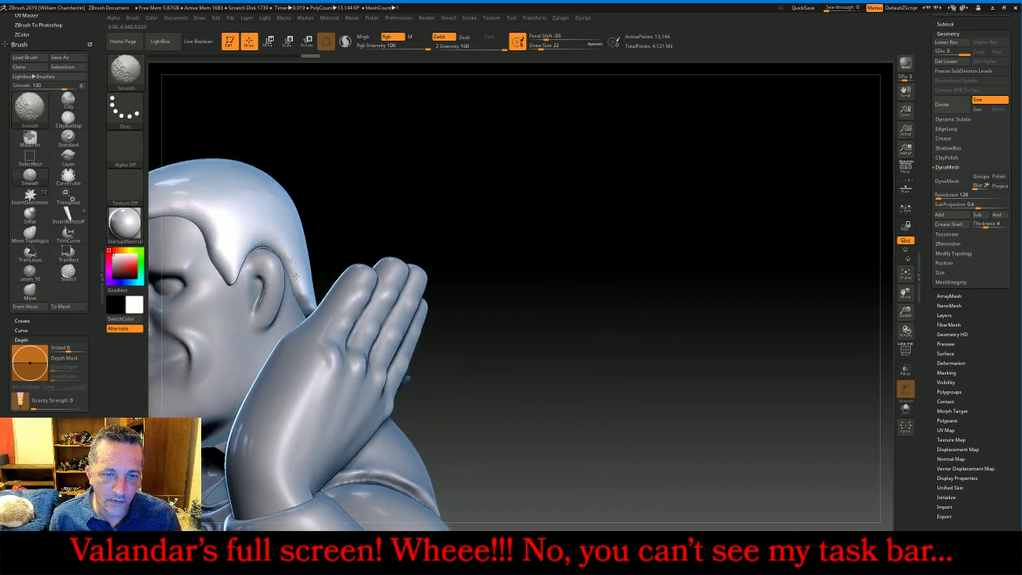
pyautogui.moveTo(524, 244); pyautogui.dragTo(638, 243)
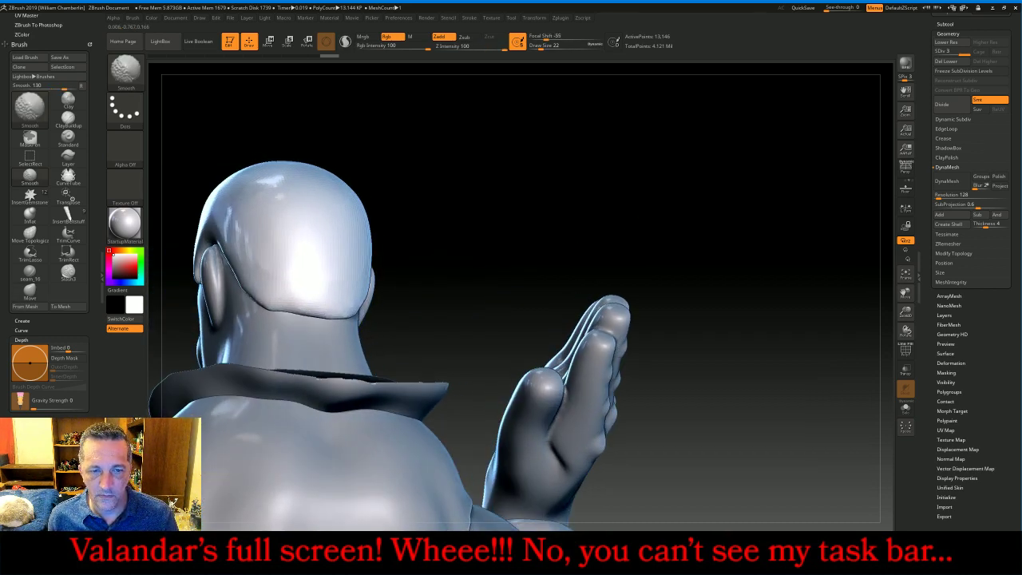
# - Smooth the right sideburn and the front hairline across the forehead from temple to temple
pyautogui.moveTo(511, 217)
pyautogui.mouseDown()
pyautogui.moveTo(591, 187)
pyautogui.moveTo(623, 159)
pyautogui.moveTo(552, 171)
pyautogui.mouseUp()
pyautogui.press('shift')
pyautogui.keyDown('shift'); pyautogui.moveTo(310, 230); pyautogui.dragTo(296, 258); pyautogui.keyUp('shift')
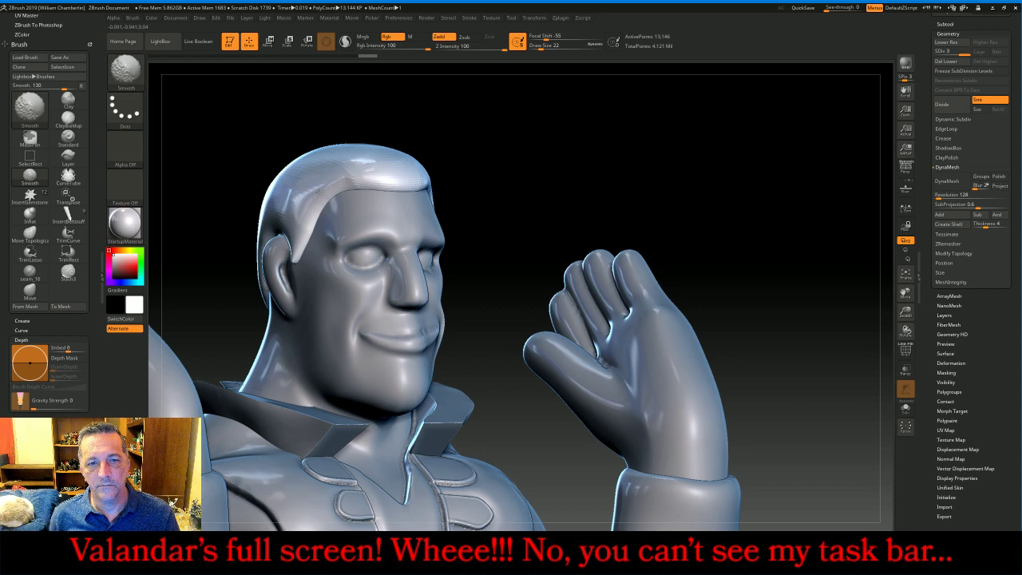
pyautogui.keyDown('shift'); pyautogui.moveTo(318, 192); pyautogui.dragTo(348, 167); pyautogui.keyUp('shift')
pyautogui.moveTo(495, 169); pyautogui.dragTo(576, 169)
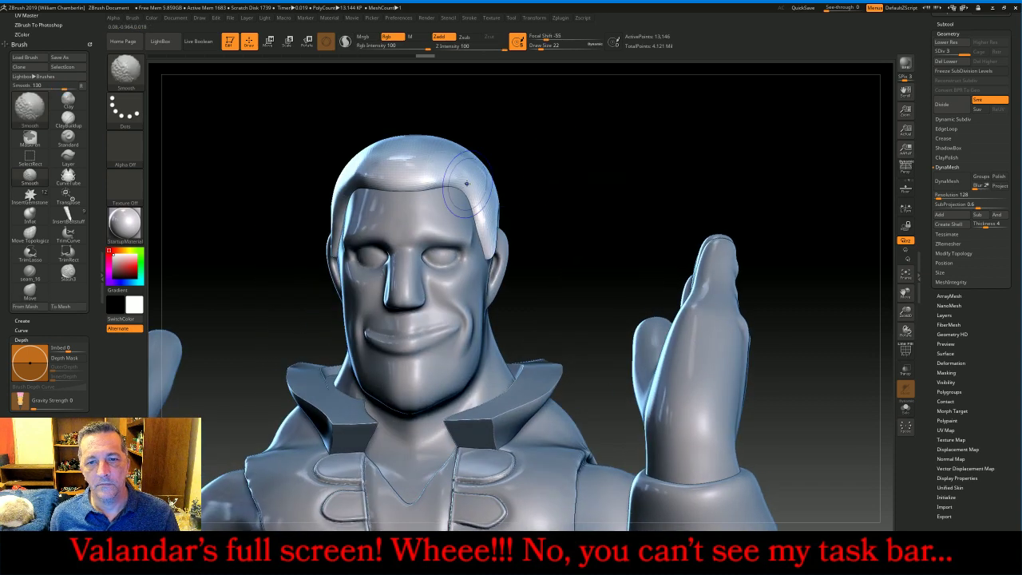
pyautogui.keyDown('shift'); pyautogui.moveTo(466, 183); pyautogui.dragTo(359, 177); pyautogui.keyUp('shift')
pyautogui.moveTo(576, 166); pyautogui.dragTo(660, 172)
# - Set up the Slash3 brush to subtract, with a Draw Size of 10 and a Z Intensity of 36
pyautogui.click(131, 62)
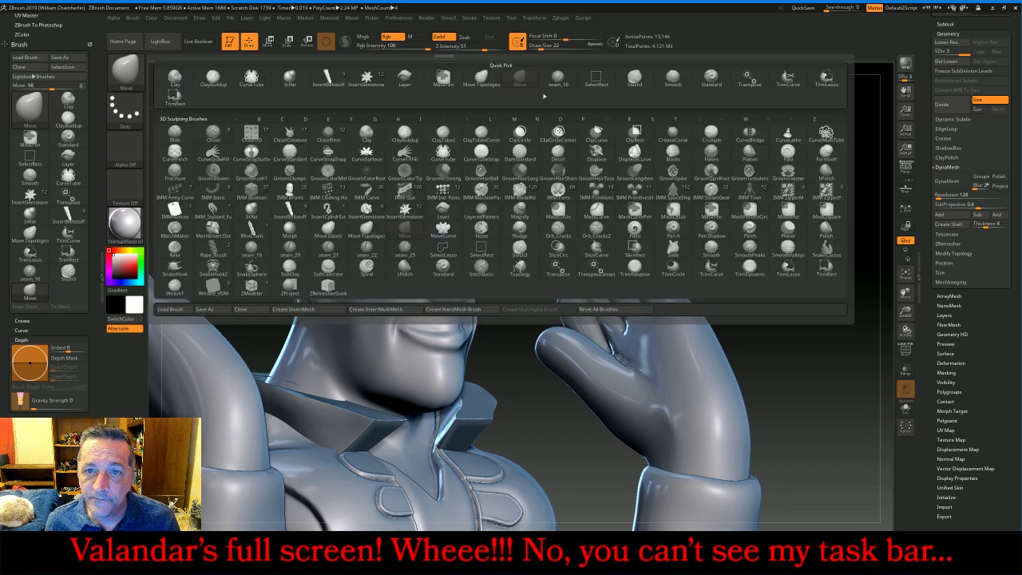
pyautogui.click(635, 78)
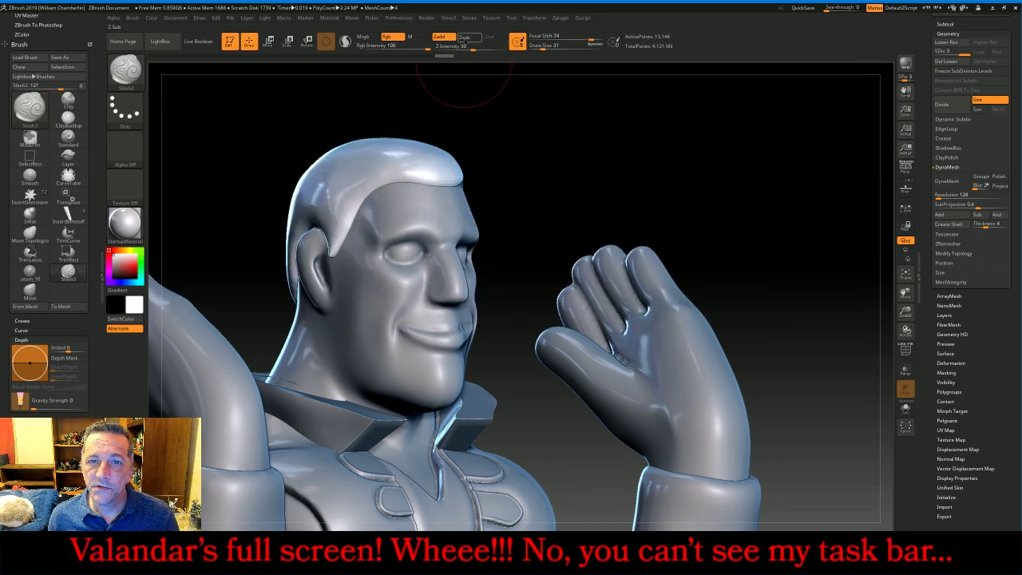
pyautogui.click(465, 37)
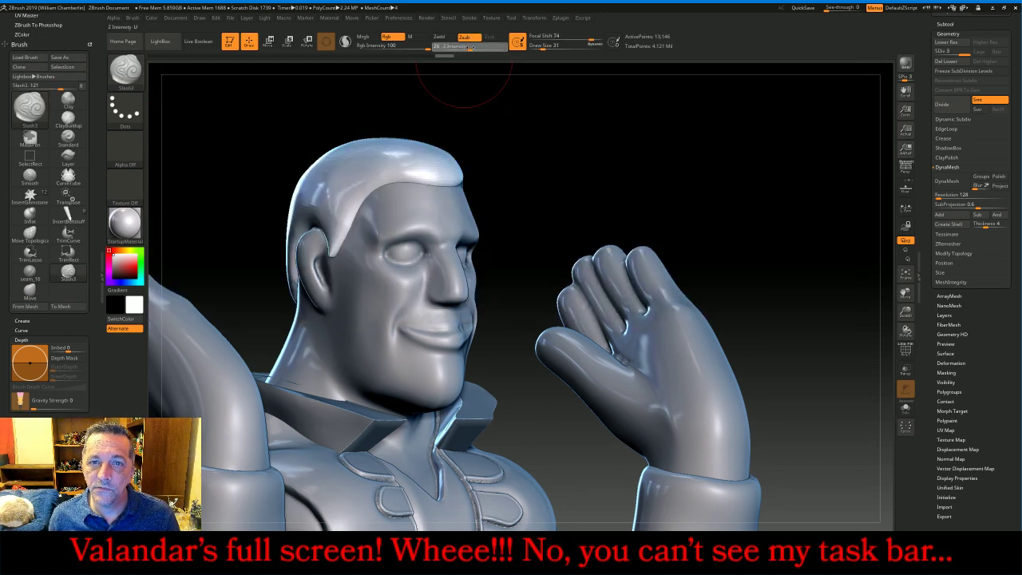
pyautogui.press('[')
pyautogui.press('[')
pyautogui.press('[')
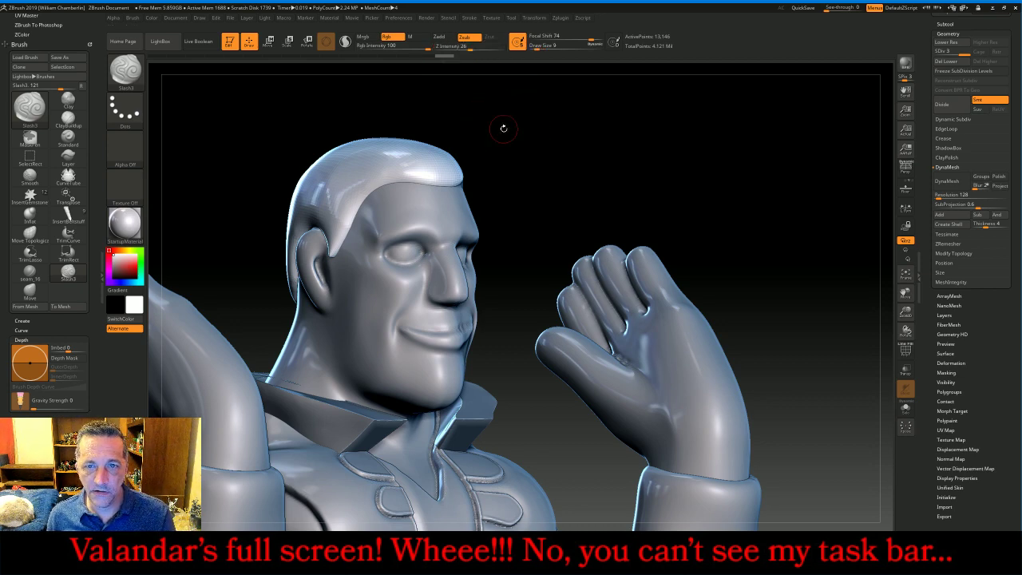
pyautogui.click(477, 48)
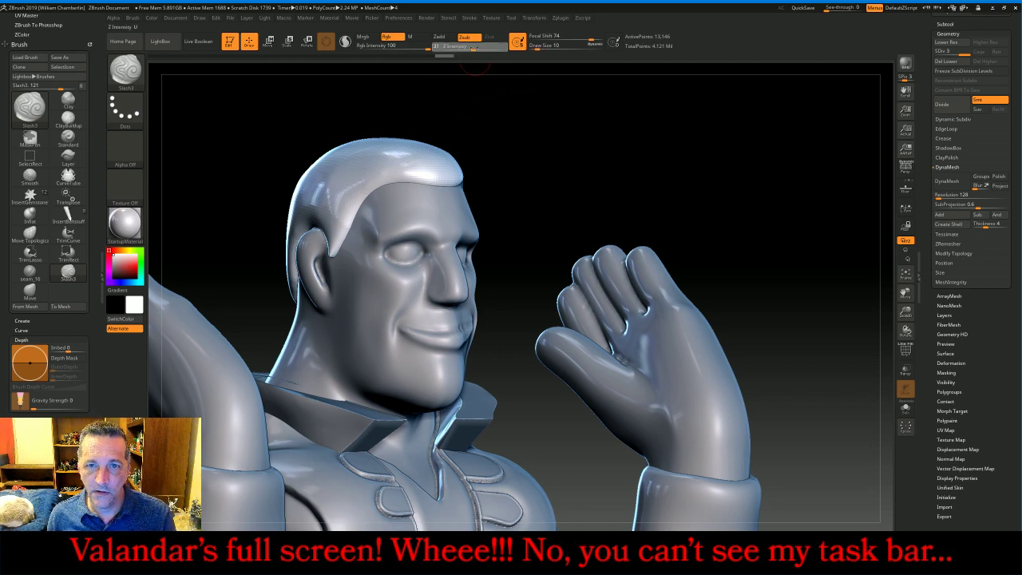
pyautogui.moveTo(500, 132)
pyautogui.mouseDown()
pyautogui.moveTo(542, 136)
pyautogui.moveTo(533, 140)
pyautogui.mouseUp()
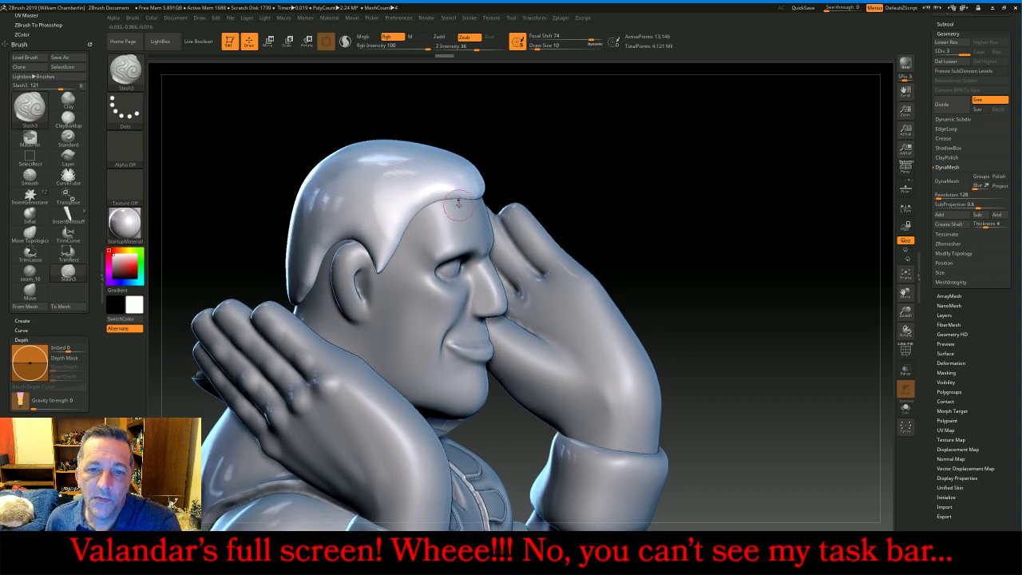
# - Undo a trial groove in the hair, subdivide the hair mesh twice more and delete its lower subdivision levels
pyautogui.moveTo(438, 195); pyautogui.dragTo(356, 164)
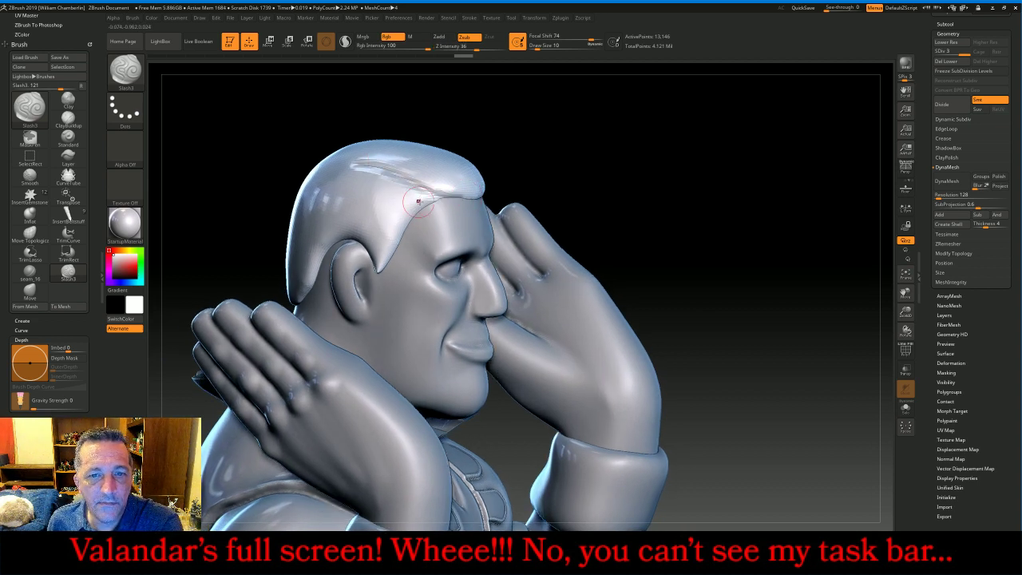
pyautogui.hotkey('ctrl', 'z')
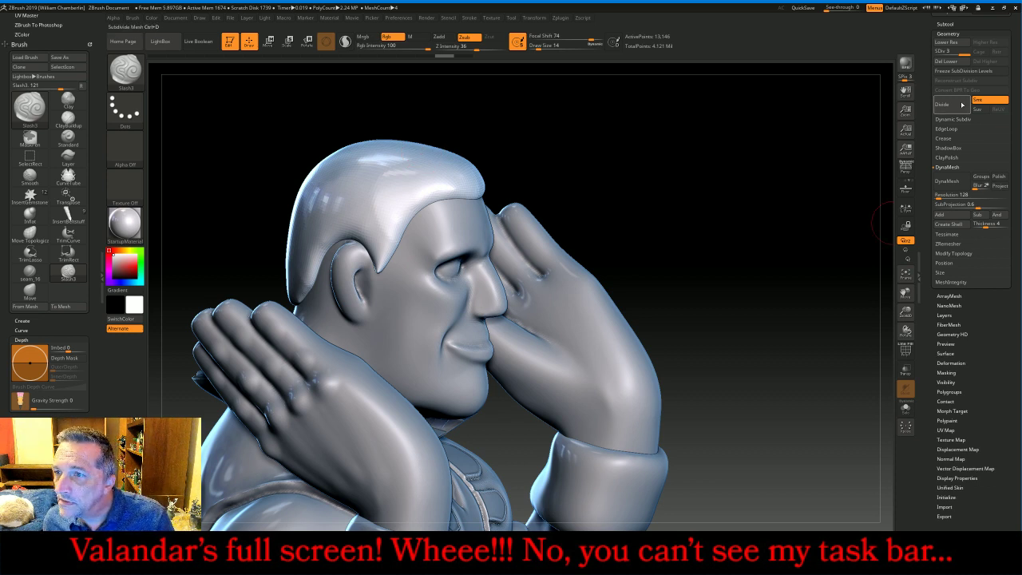
pyautogui.click(954, 104)
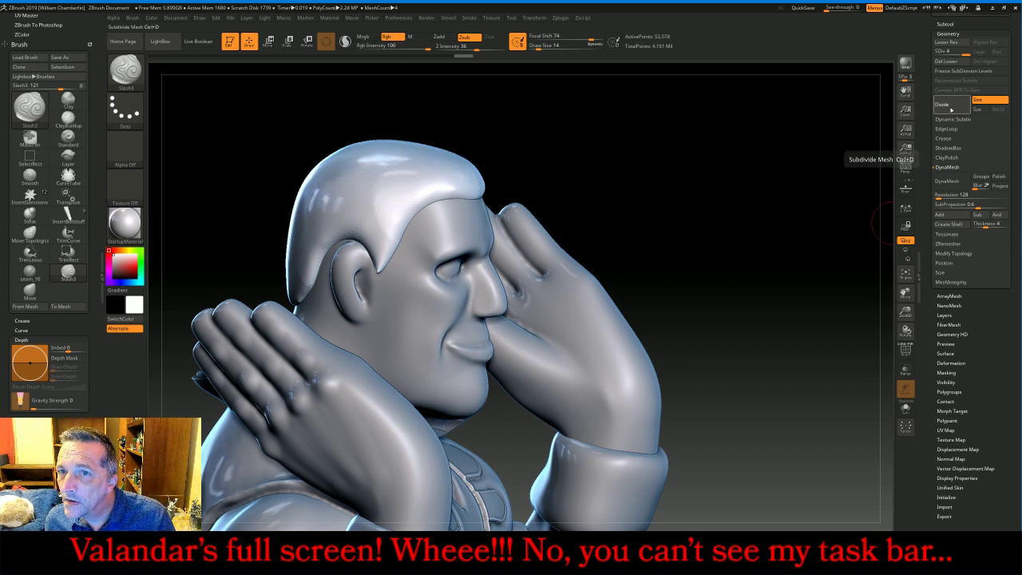
pyautogui.click(952, 106)
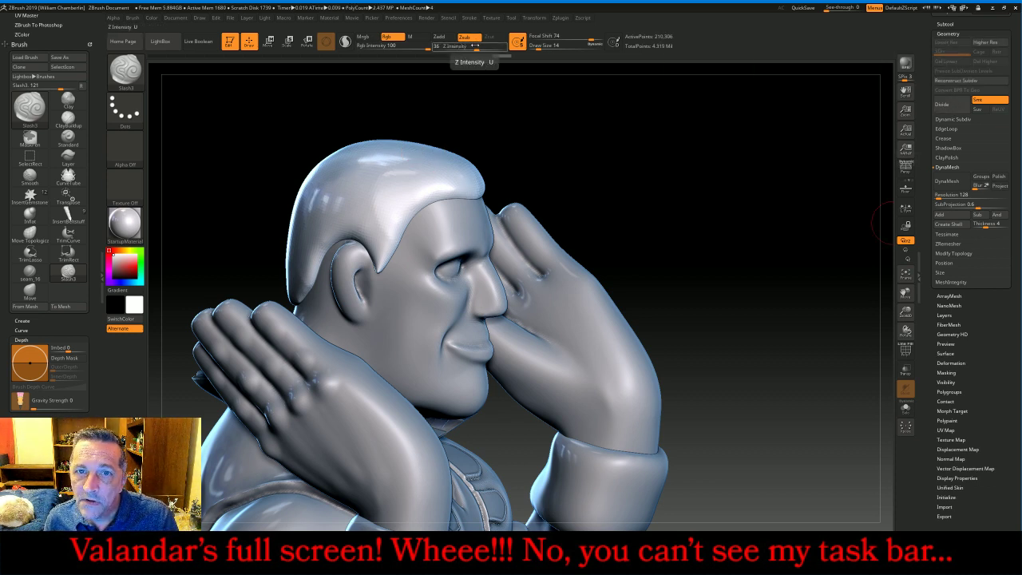
# - Raise the Slash3 brush's Z Intensity to 41 and carve swept-back strand grooves from the hairline over the right side of the hair
pyautogui.click(479, 48)
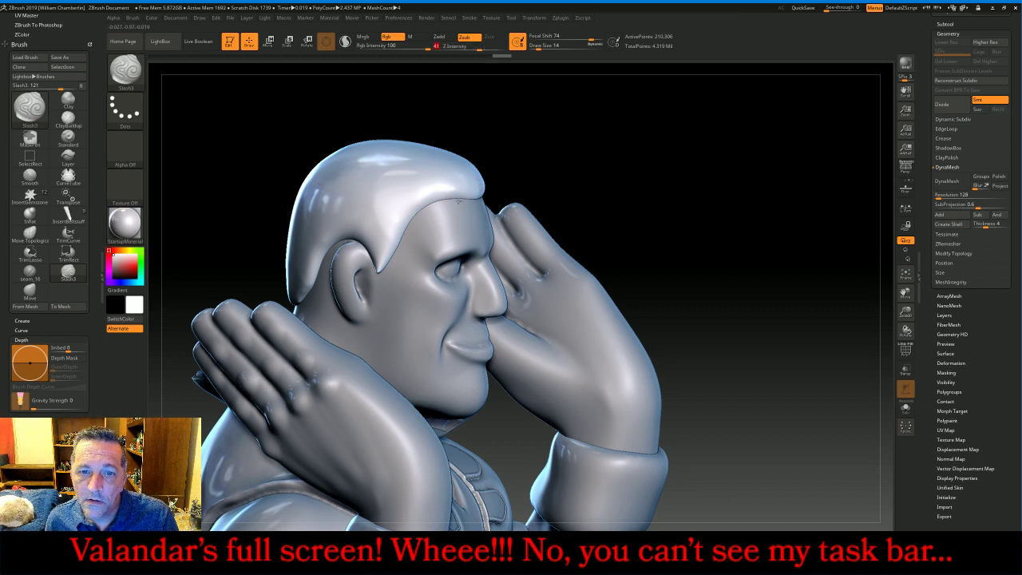
pyautogui.moveTo(459, 202); pyautogui.dragTo(350, 168)
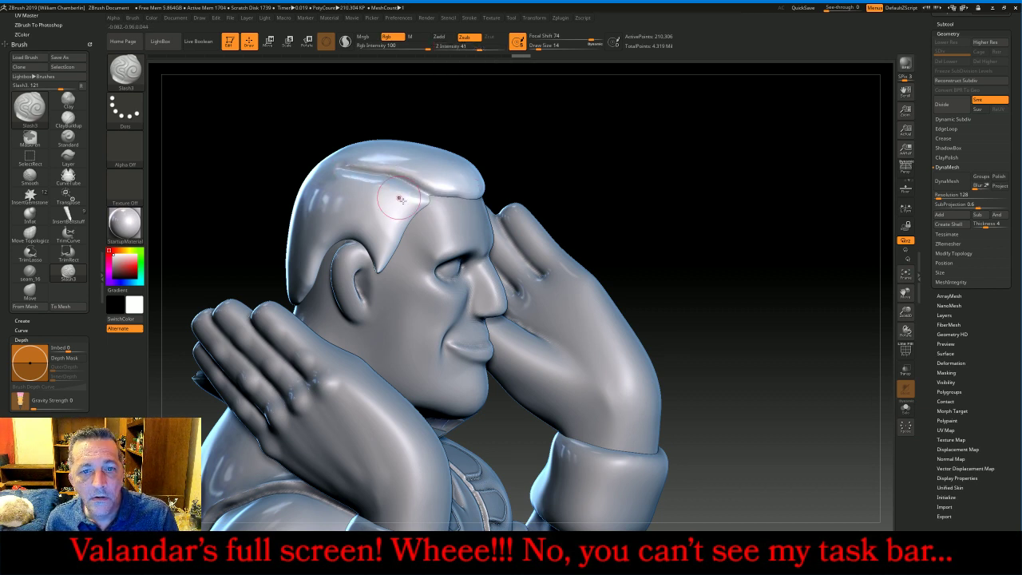
pyautogui.moveTo(432, 214); pyautogui.dragTo(338, 172)
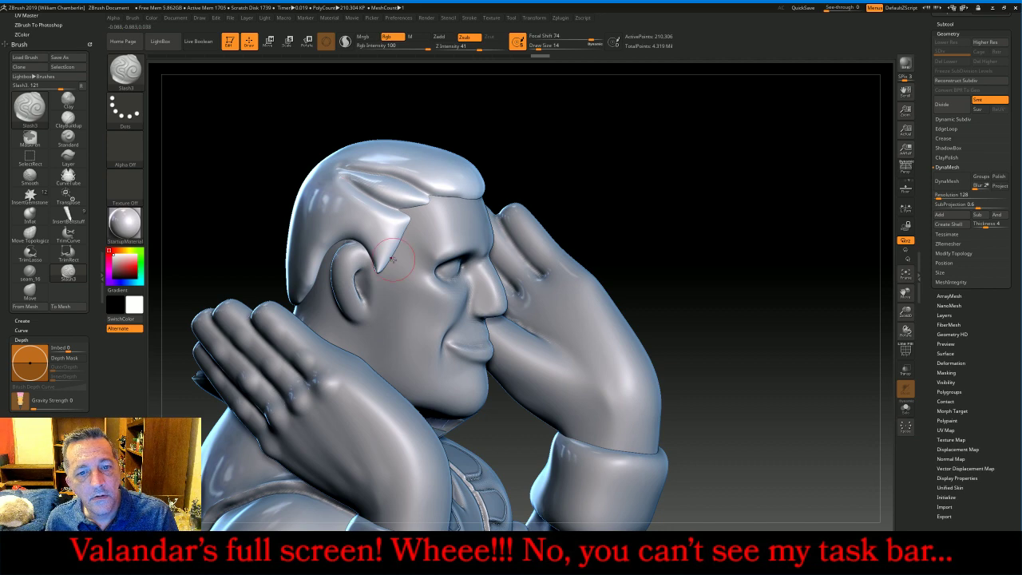
pyautogui.moveTo(392, 259)
pyautogui.mouseDown()
pyautogui.moveTo(379, 214)
pyautogui.moveTo(319, 188)
pyautogui.mouseUp()
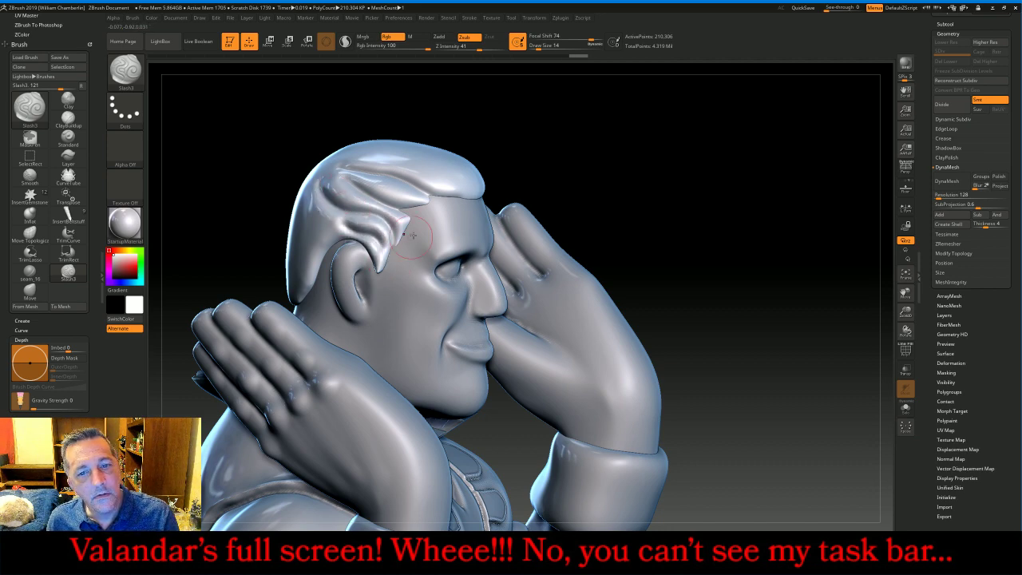
# - Carve matching strand grooves on the left side of the hair, from the temple and sideburn back above the ear
pyautogui.moveTo(605, 197)
pyautogui.mouseDown()
pyautogui.moveTo(617, 193)
pyautogui.moveTo(474, 151)
pyautogui.mouseUp()
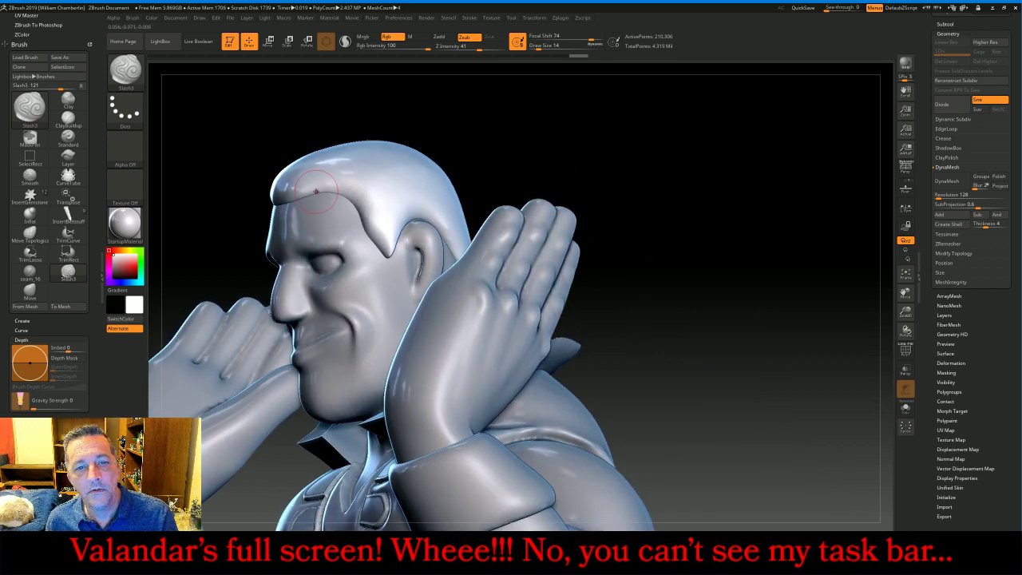
pyautogui.moveTo(316, 192); pyautogui.dragTo(376, 166)
pyautogui.moveTo(353, 212); pyautogui.dragTo(386, 165)
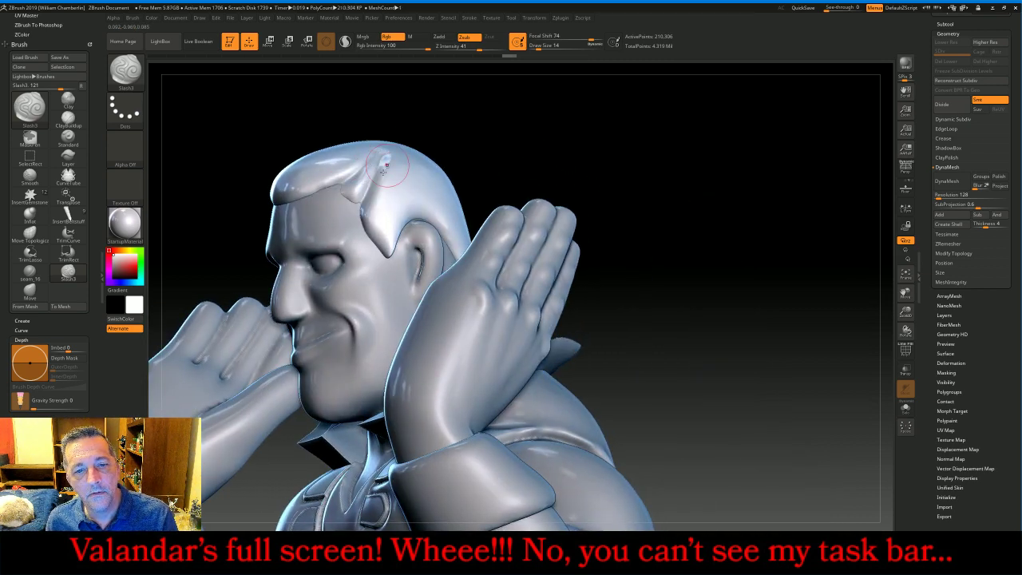
pyautogui.moveTo(379, 249)
pyautogui.mouseDown()
pyautogui.moveTo(386, 196)
pyautogui.moveTo(408, 174)
pyautogui.mouseUp()
pyautogui.moveTo(407, 215); pyautogui.dragTo(443, 211)
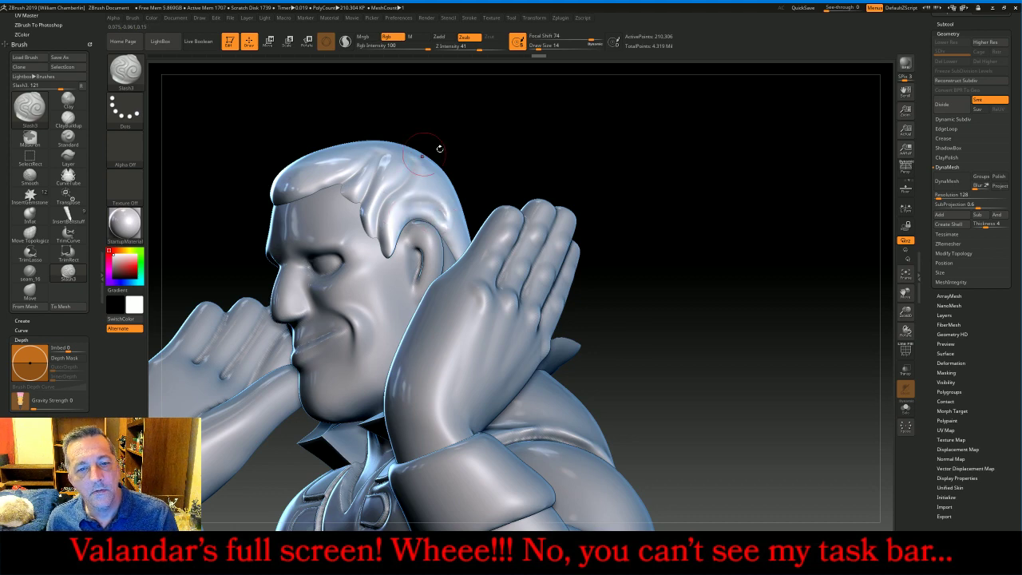
# - Carve three strand grooves from the front hairline back over the top of the hair
pyautogui.moveTo(439, 148); pyautogui.dragTo(559, 163)
pyautogui.moveTo(297, 215); pyautogui.dragTo(291, 134)
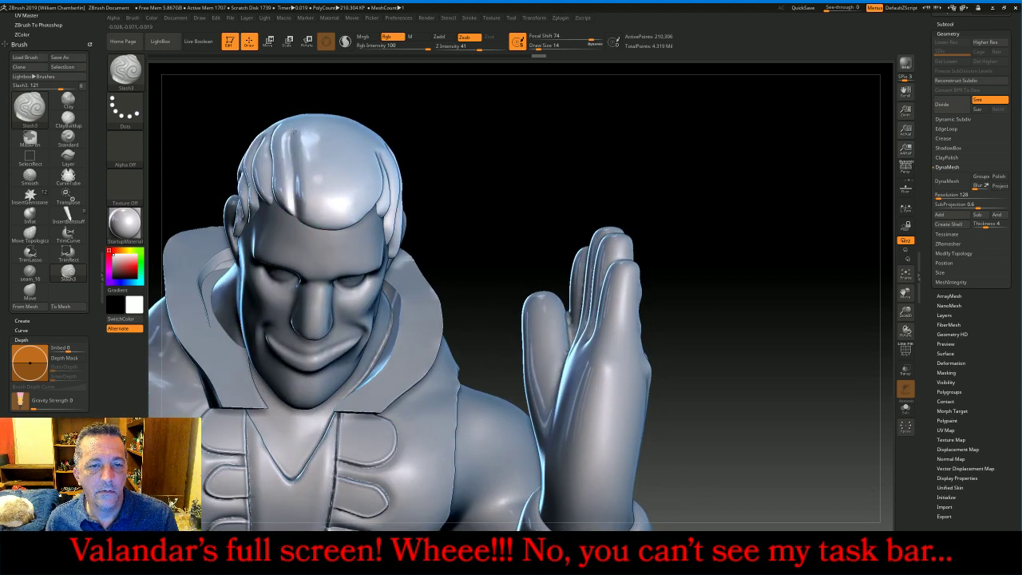
pyautogui.moveTo(323, 209); pyautogui.dragTo(322, 136)
pyautogui.moveTo(348, 224); pyautogui.dragTo(367, 141)
# - Carve a row of strand grooves up the back of the hair, from the nape toward the crown
pyautogui.moveTo(471, 187)
pyautogui.mouseDown()
pyautogui.moveTo(636, 148)
pyautogui.moveTo(590, 167)
pyautogui.moveTo(559, 199)
pyautogui.mouseUp()
pyautogui.moveTo(623, 184); pyautogui.dragTo(554, 220)
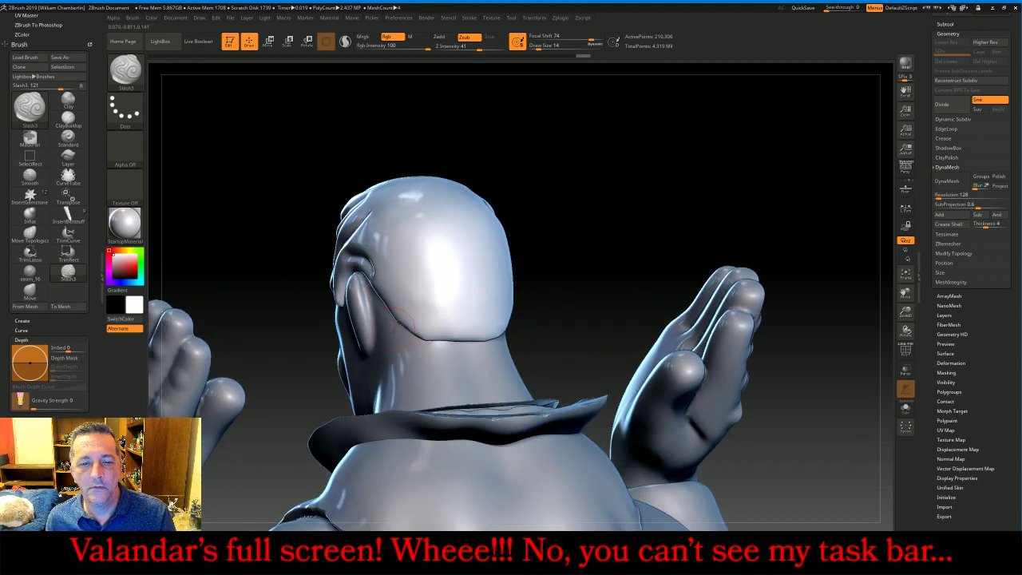
pyautogui.moveTo(395, 324); pyautogui.dragTo(414, 213)
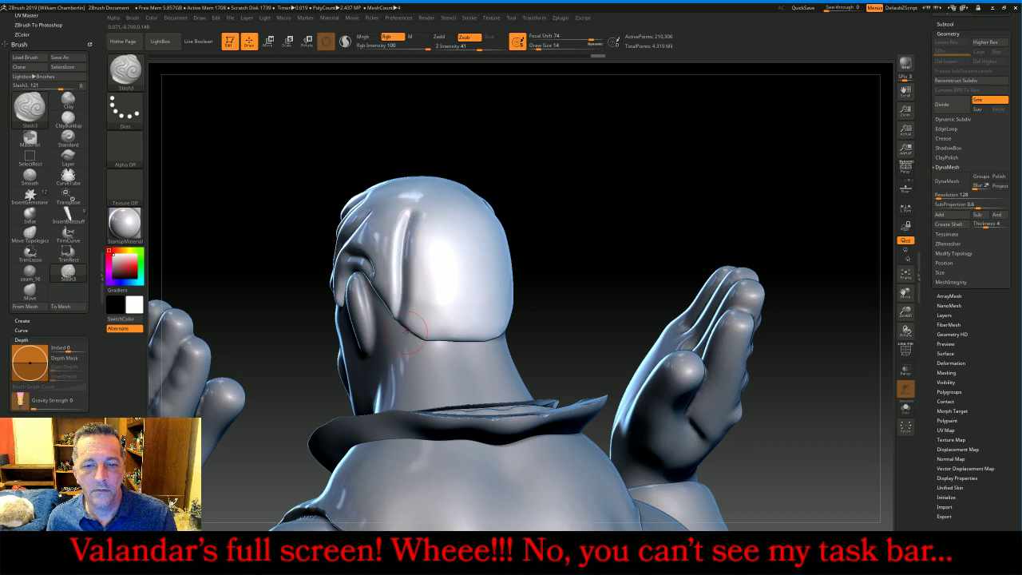
pyautogui.moveTo(417, 328)
pyautogui.mouseDown()
pyautogui.moveTo(430, 301)
pyautogui.moveTo(435, 180)
pyautogui.mouseUp()
pyautogui.moveTo(570, 187); pyautogui.dragTo(590, 212)
pyautogui.moveTo(454, 344)
pyautogui.mouseDown()
pyautogui.moveTo(440, 317)
pyautogui.moveTo(449, 201)
pyautogui.mouseUp()
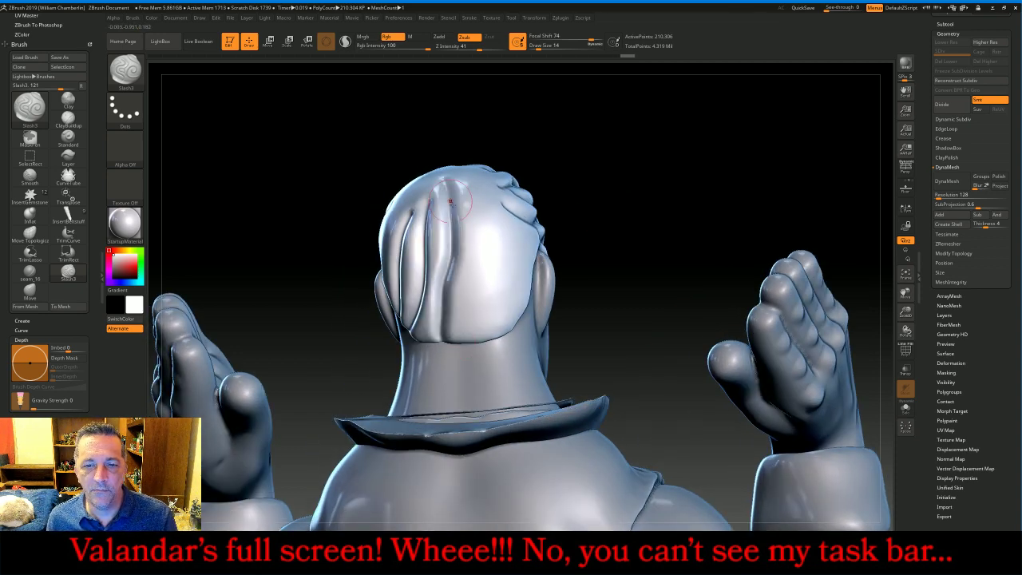
pyautogui.moveTo(481, 341); pyautogui.dragTo(467, 190)
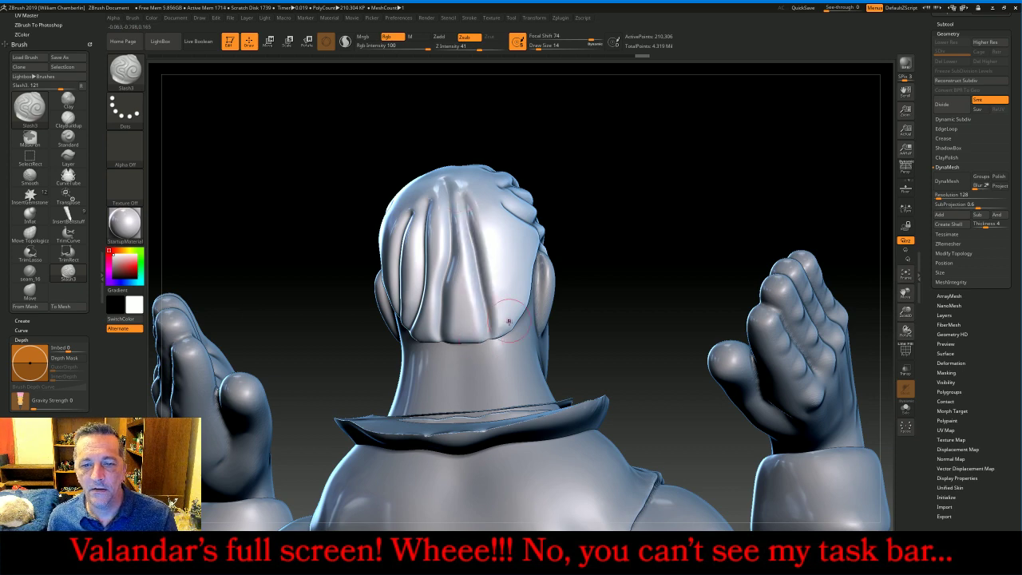
pyautogui.moveTo(634, 195); pyautogui.dragTo(529, 288)
pyautogui.moveTo(522, 322); pyautogui.dragTo(482, 181)
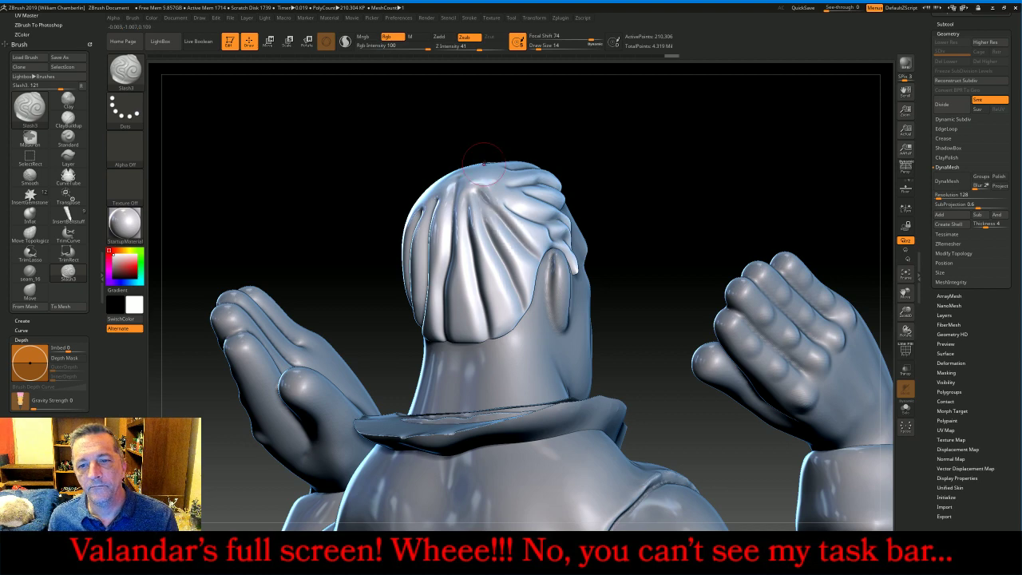
# - Smooth the hair behind the left ear and carve strand grooves there that converge on the crown
pyautogui.moveTo(578, 141); pyautogui.dragTo(492, 277)
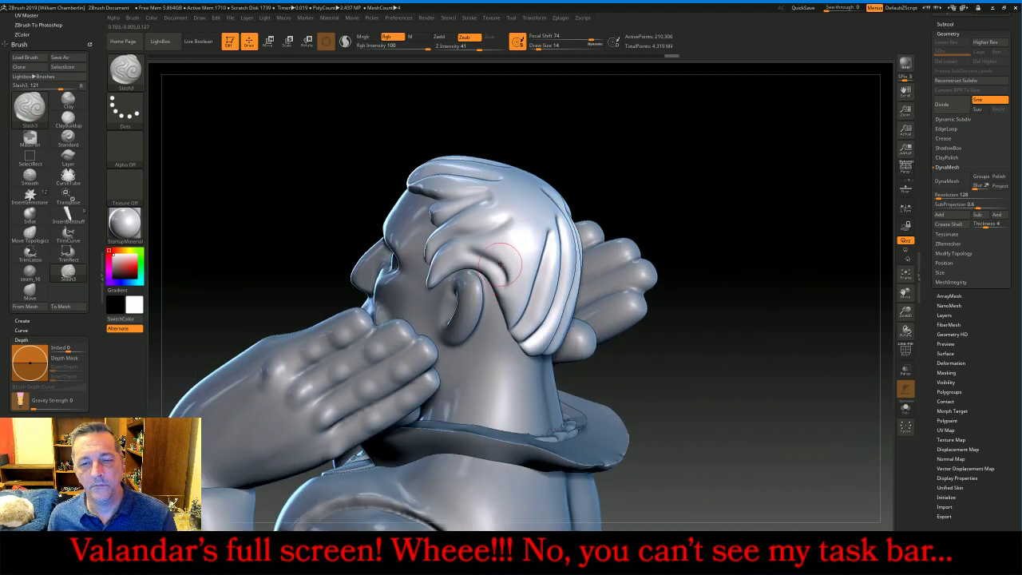
pyautogui.press('shift')
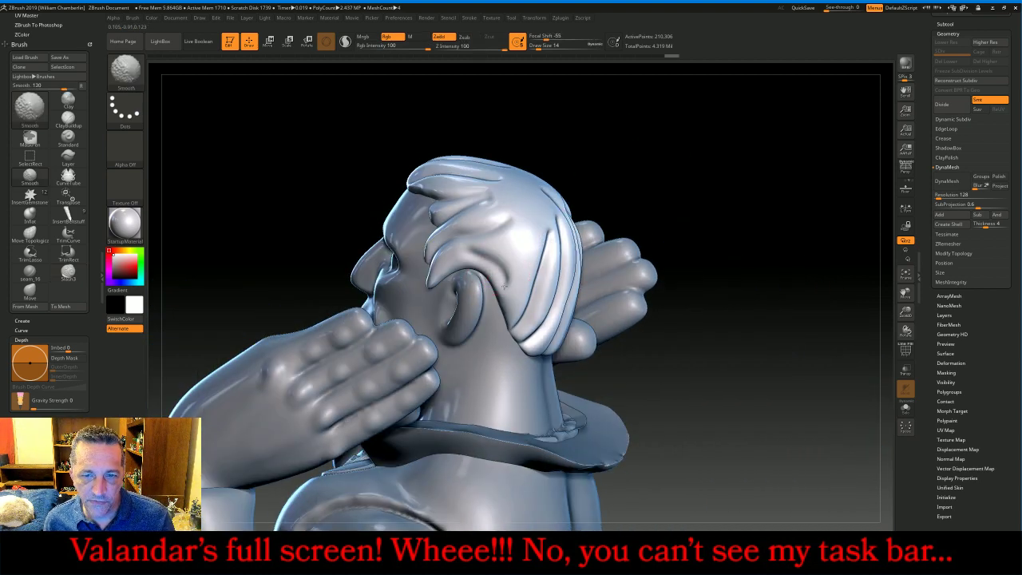
pyautogui.moveTo(500, 262)
pyautogui.keyDown('shift'); pyautogui.mouseDown()
pyautogui.moveTo(516, 257)
pyautogui.moveTo(492, 289)
pyautogui.moveTo(520, 192)
pyautogui.mouseUp(); pyautogui.keyUp('shift')
pyautogui.moveTo(506, 300); pyautogui.dragTo(527, 278)
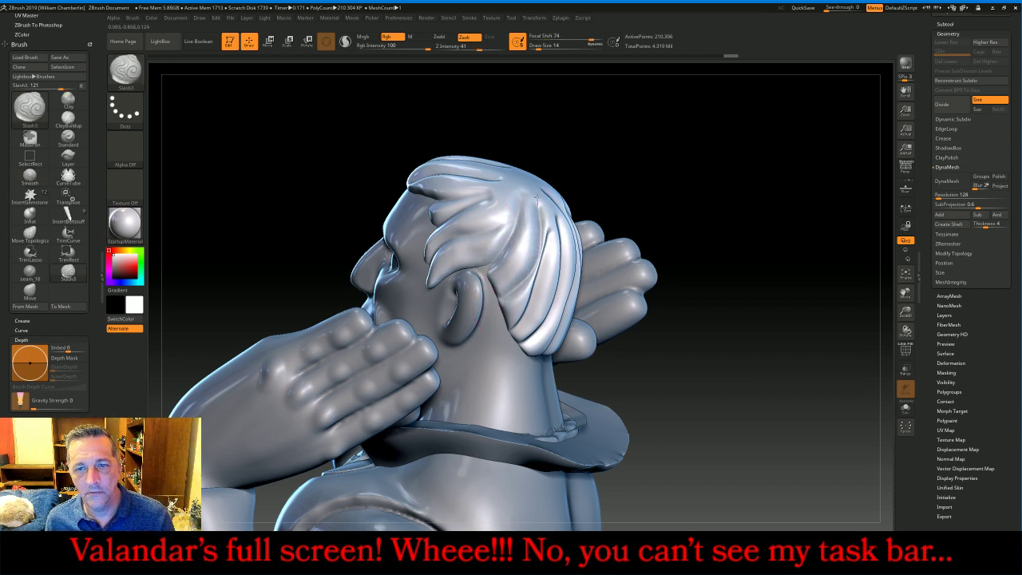
pyautogui.moveTo(680, 169); pyautogui.dragTo(696, 210)
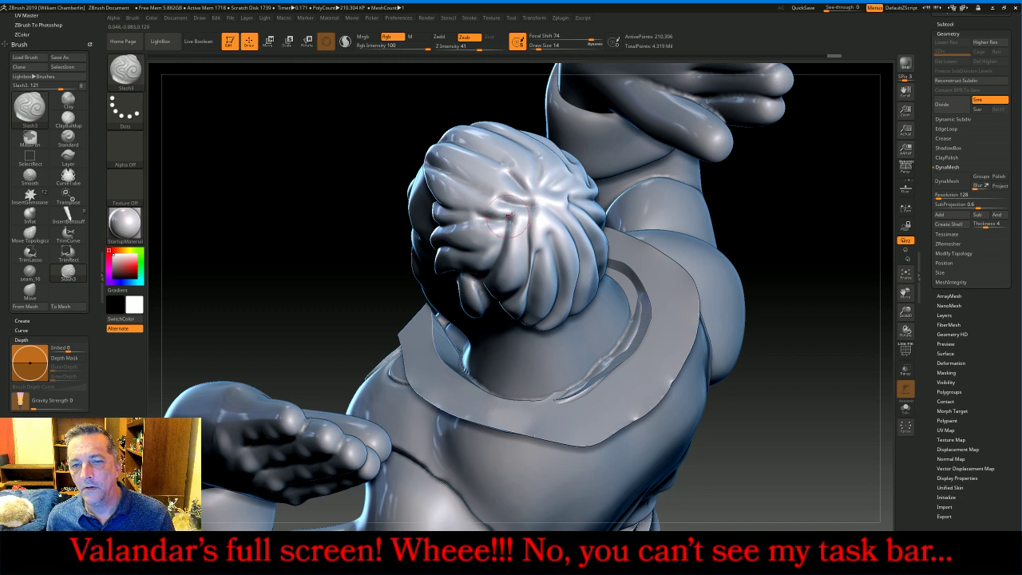
pyautogui.moveTo(804, 247); pyautogui.dragTo(575, 163)
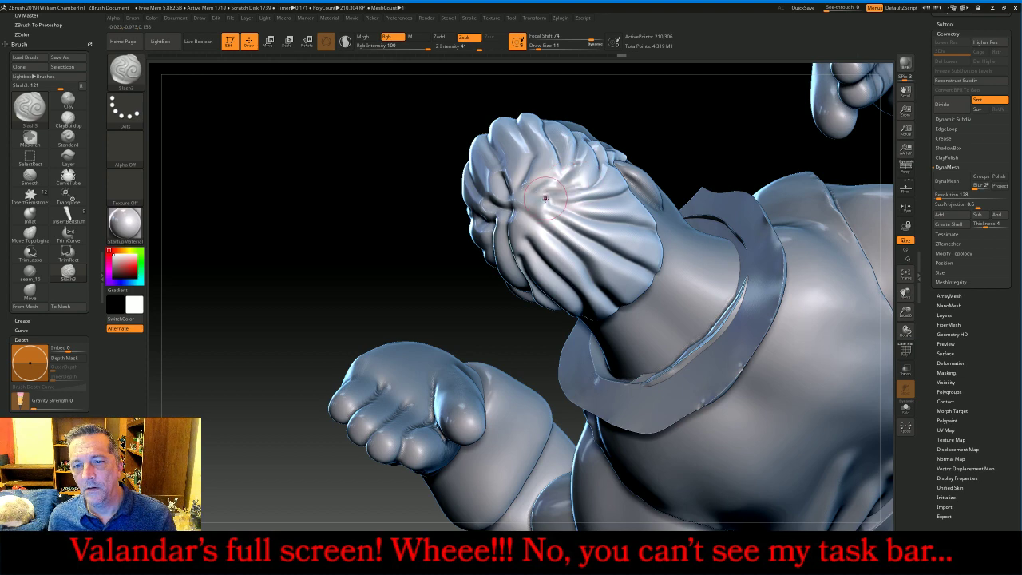
pyautogui.moveTo(409, 267); pyautogui.dragTo(537, 155)
pyautogui.moveTo(748, 191)
pyautogui.mouseDown()
pyautogui.moveTo(777, 208)
pyautogui.moveTo(790, 174)
pyautogui.moveTo(830, 169)
pyautogui.mouseUp()
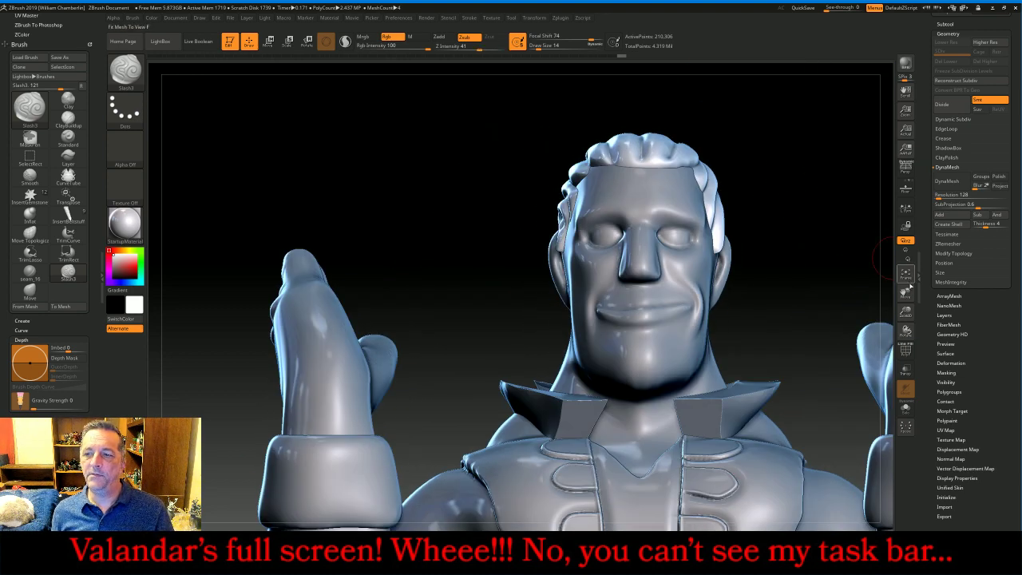
# - Frame the whole figure and make the large bowl subtool over the head visible
pyautogui.click(905, 273)
pyautogui.moveTo(844, 293); pyautogui.dragTo(744, 285)
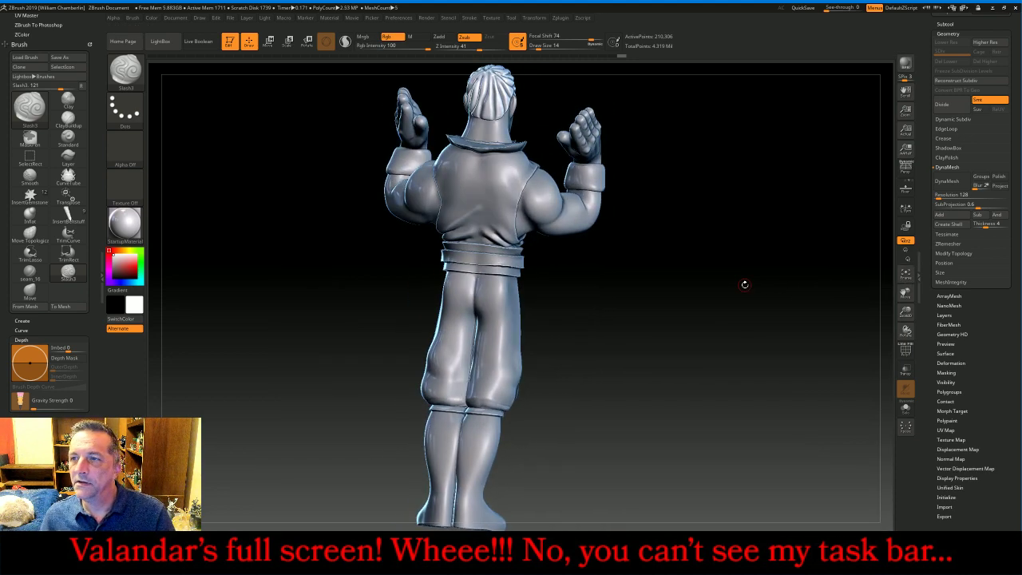
pyautogui.click(955, 23)
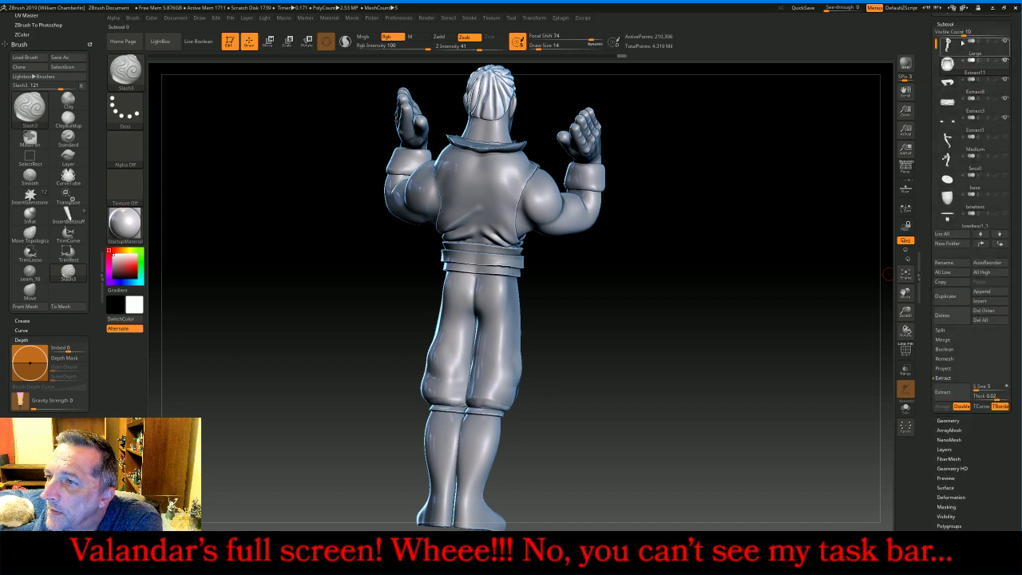
pyautogui.click(1005, 195)
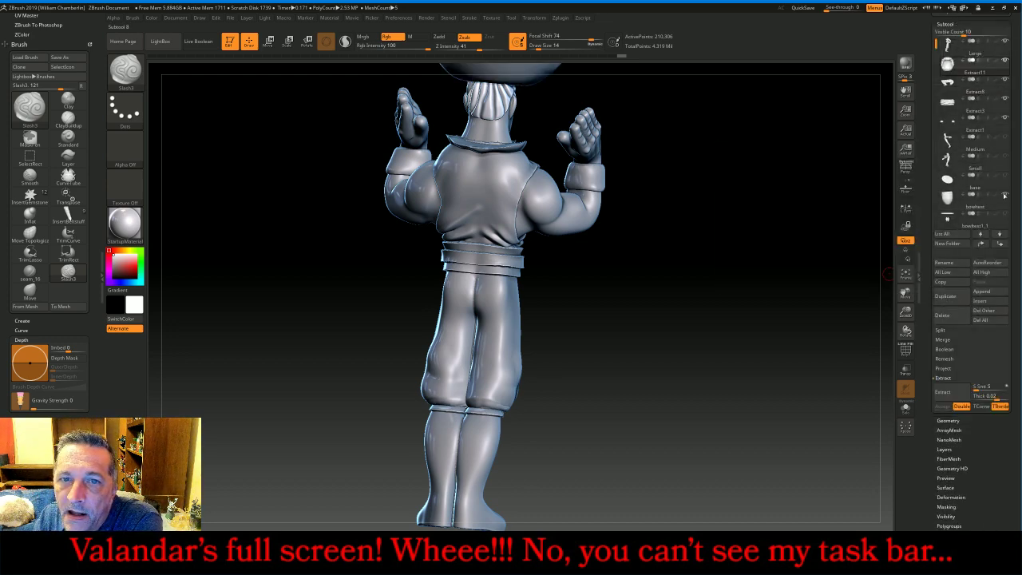
pyautogui.moveTo(671, 206); pyautogui.dragTo(846, 341)
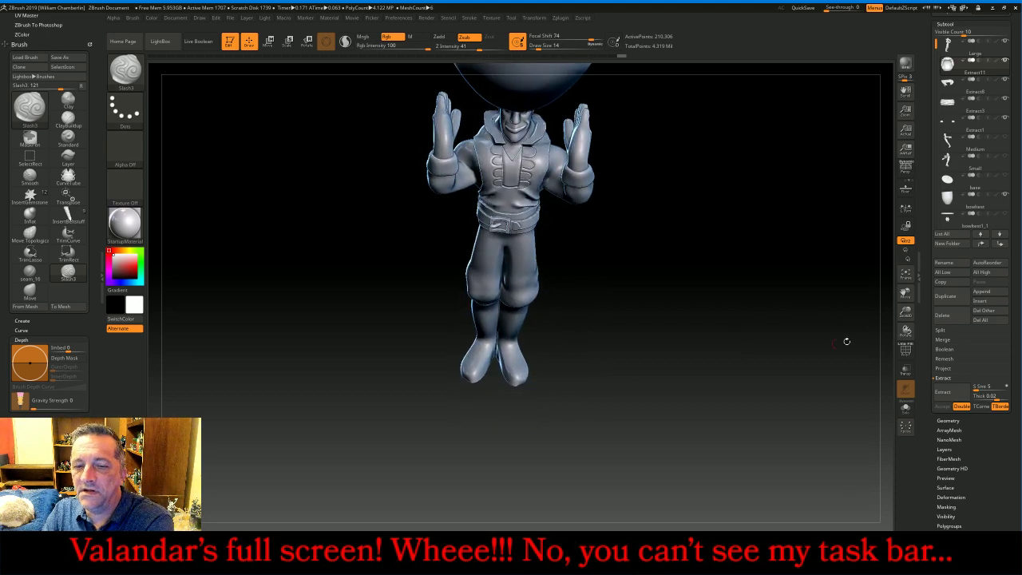
# - Switch to the DamStandard brush for detailing the feet
pyautogui.moveTo(900, 315); pyautogui.dragTo(905, 100)
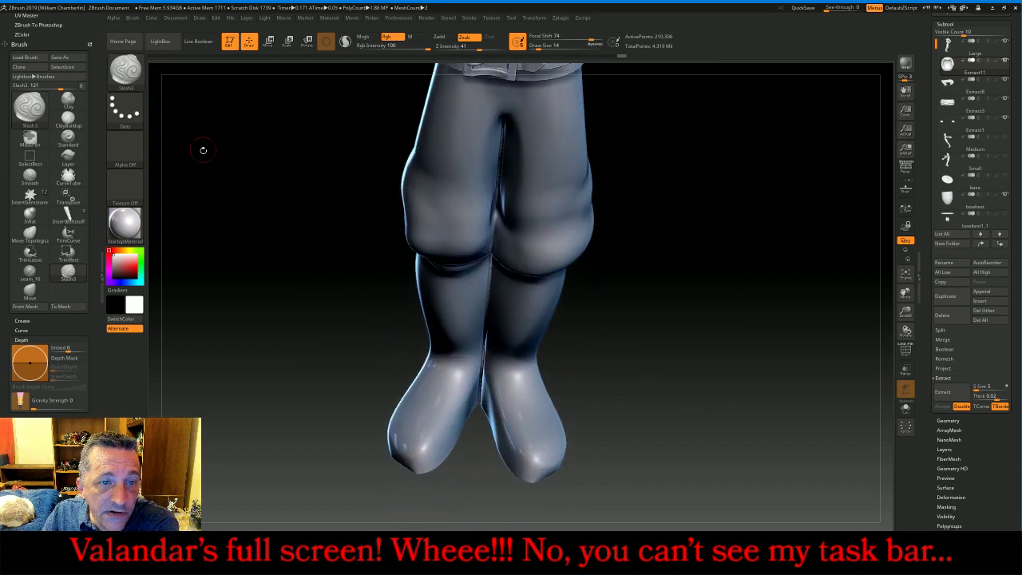
pyautogui.click(125, 69)
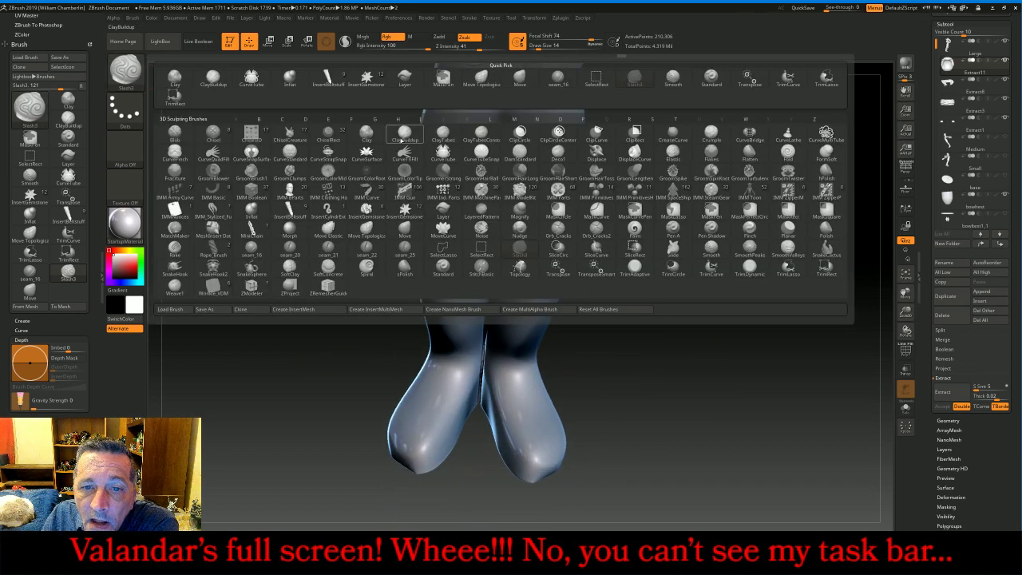
pyautogui.press('d')
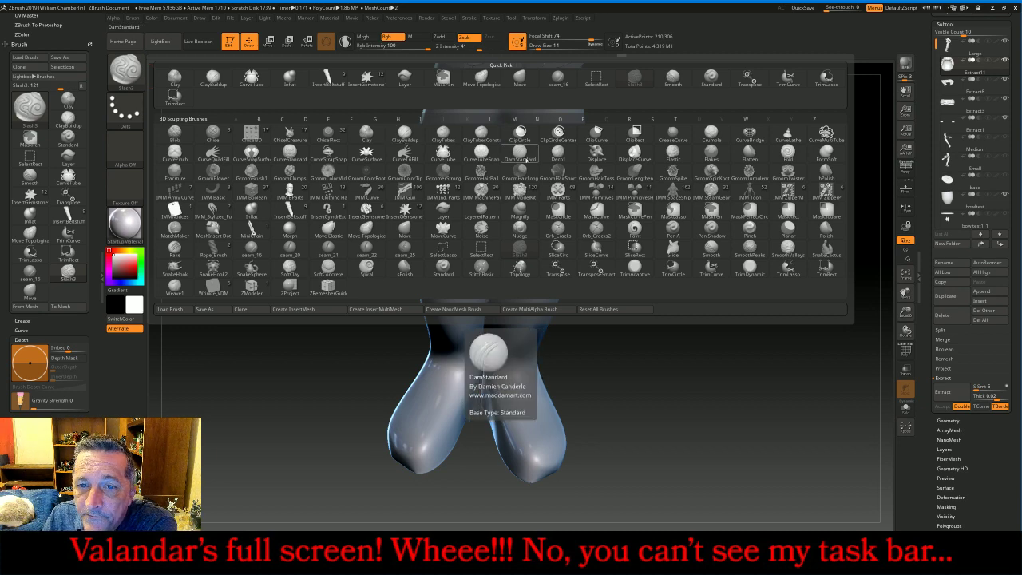
pyautogui.press('s')
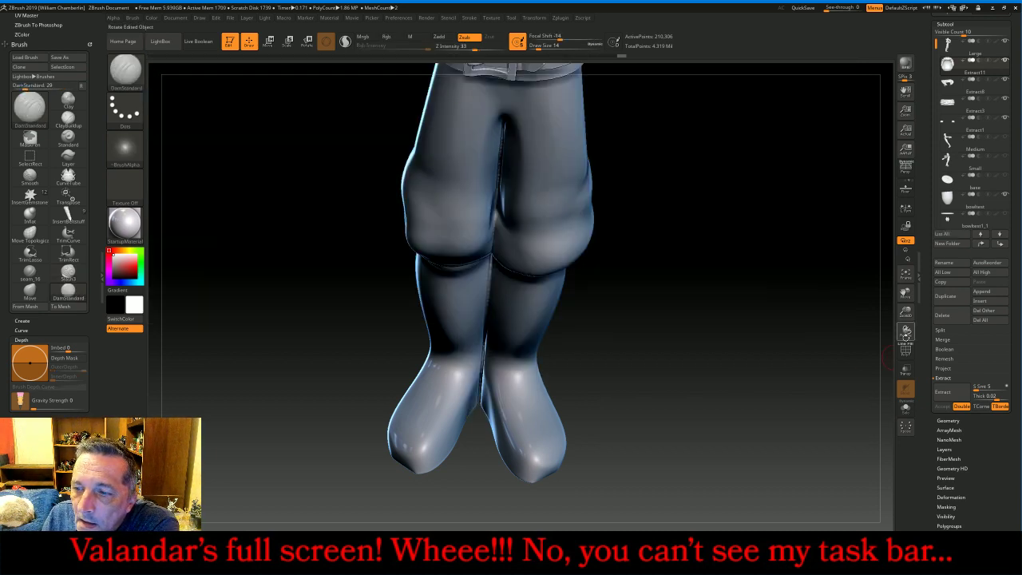
pyautogui.moveTo(911, 312); pyautogui.dragTo(909, 387)
pyautogui.moveTo(904, 293); pyautogui.dragTo(879, 2)
# - Make the Large body subtool active and remesh it with DynaMesh
pyautogui.click(963, 48)
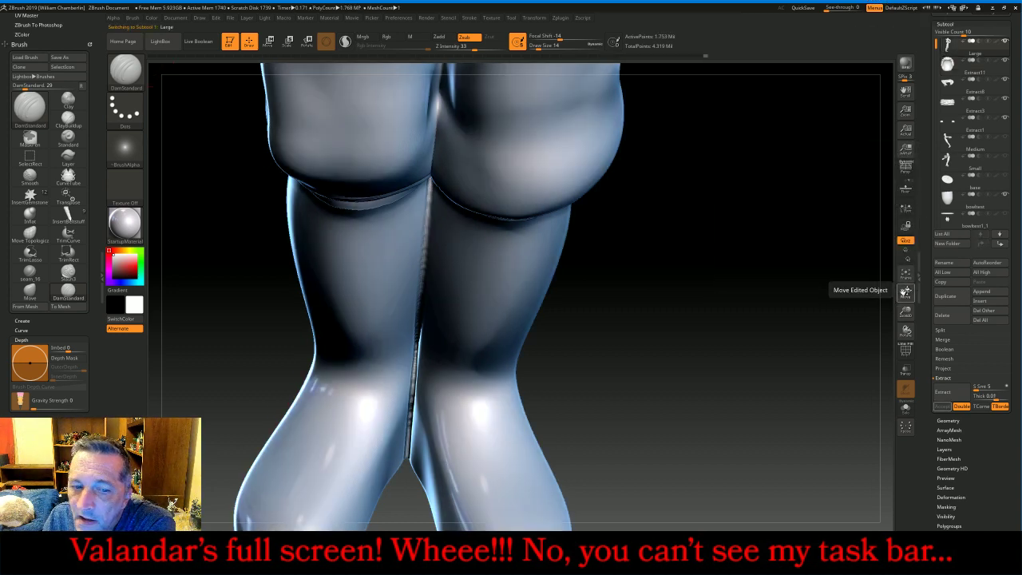
pyautogui.moveTo(905, 293); pyautogui.dragTo(955, 205)
pyautogui.keyDown('ctrl'); pyautogui.moveTo(768, 212); pyautogui.dragTo(876, 481); pyautogui.keyUp('ctrl')
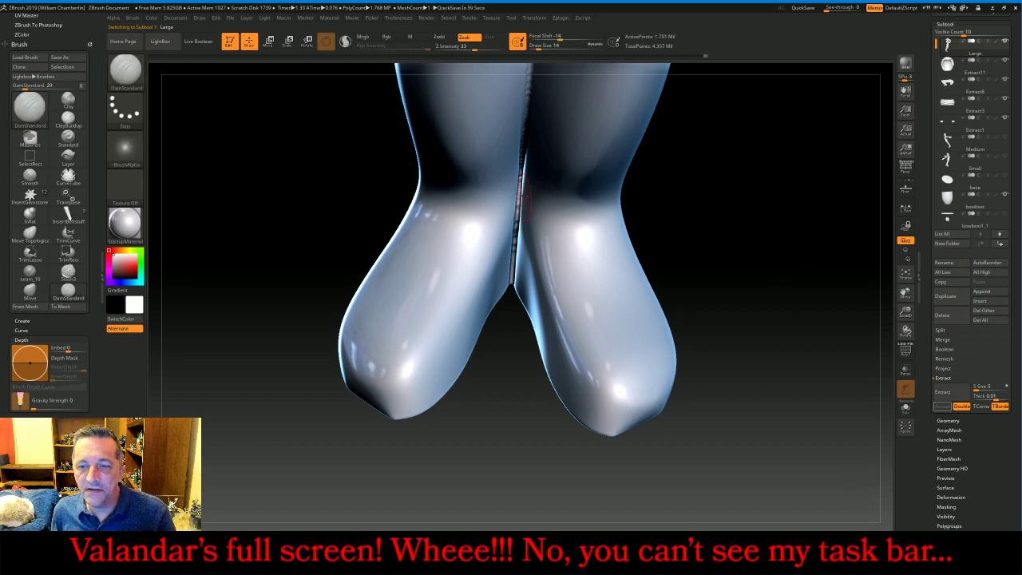
# - Carve four grooves into the front of the right foot to separate its toes
pyautogui.moveTo(704, 222)
pyautogui.mouseDown()
pyautogui.moveTo(716, 228)
pyautogui.moveTo(701, 232)
pyautogui.mouseUp()
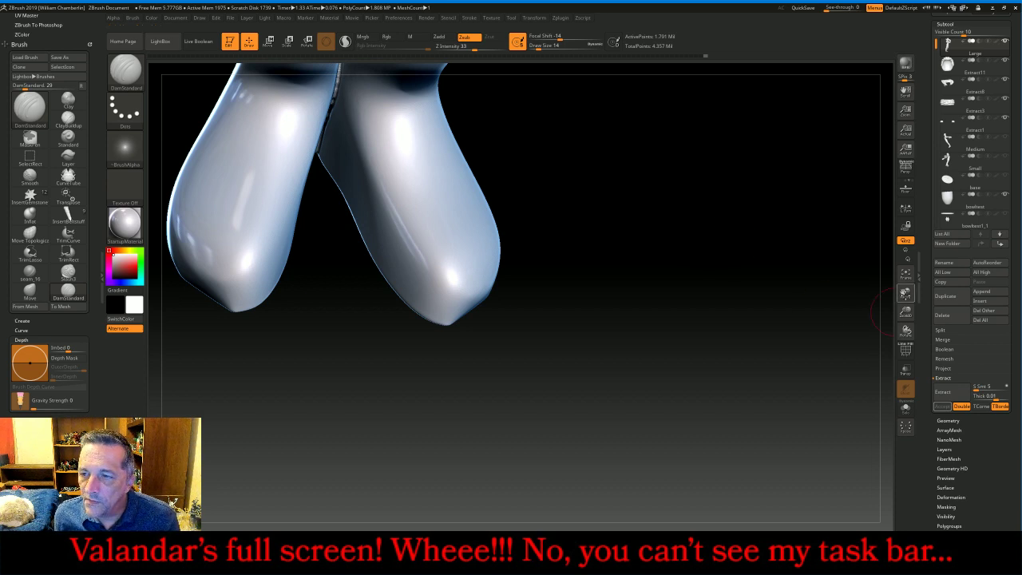
pyautogui.moveTo(904, 293); pyautogui.dragTo(975, 318)
pyautogui.moveTo(809, 271); pyautogui.dragTo(843, 300)
pyautogui.moveTo(904, 293); pyautogui.dragTo(1020, 344)
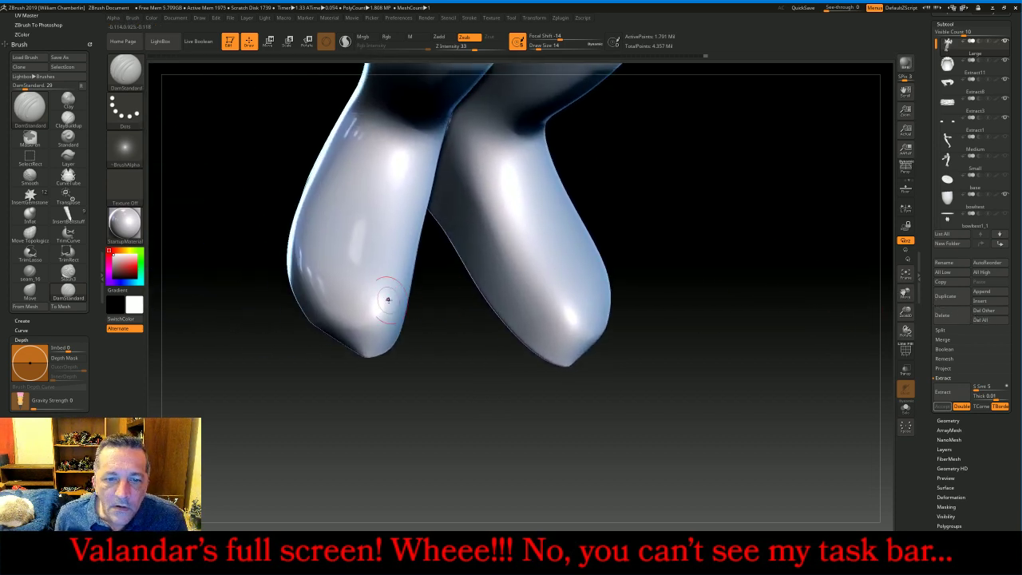
pyautogui.moveTo(356, 288); pyautogui.dragTo(348, 332)
pyautogui.moveTo(359, 289); pyautogui.dragTo(356, 341)
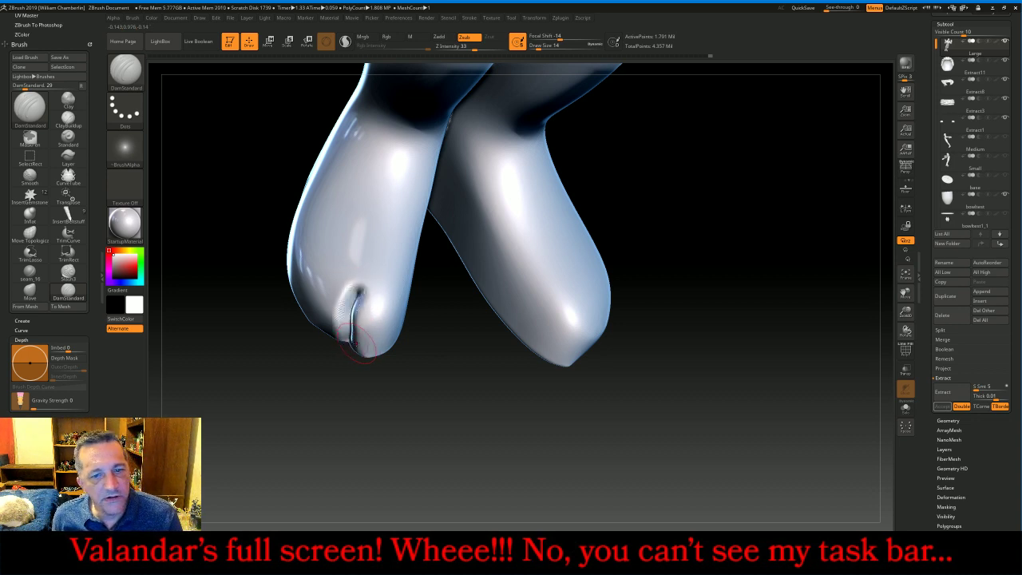
pyautogui.moveTo(327, 279); pyautogui.dragTo(312, 331)
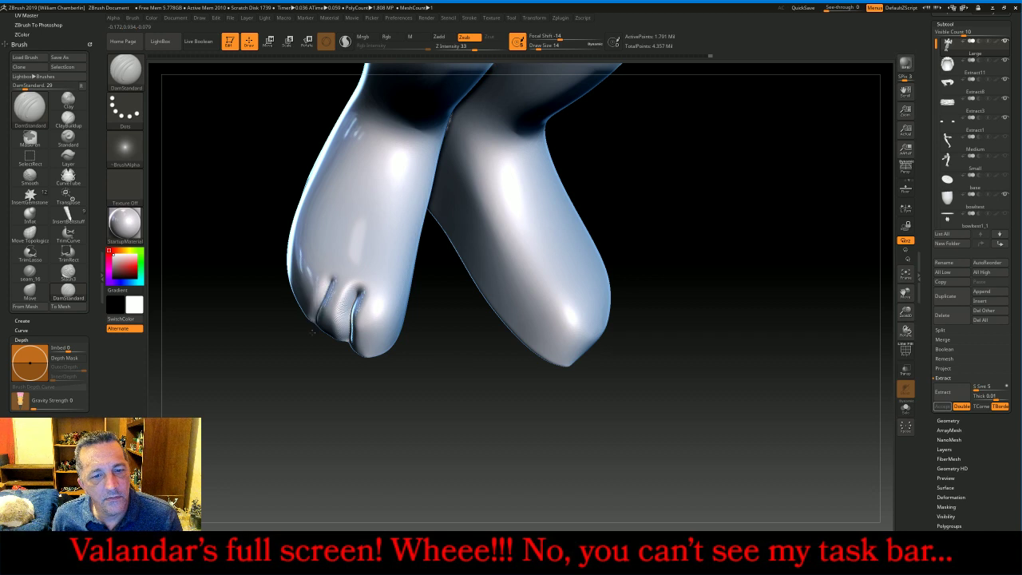
pyautogui.moveTo(313, 271); pyautogui.dragTo(295, 306)
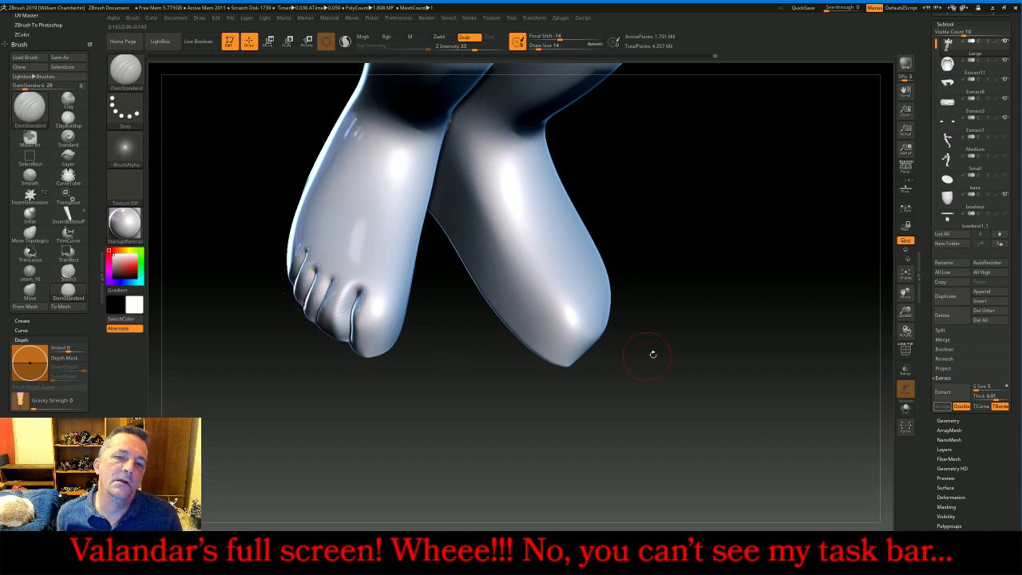
# - Carve matching toe-separating grooves into the front of the left foot, working outward from the big toe
pyautogui.moveTo(779, 297); pyautogui.dragTo(736, 285)
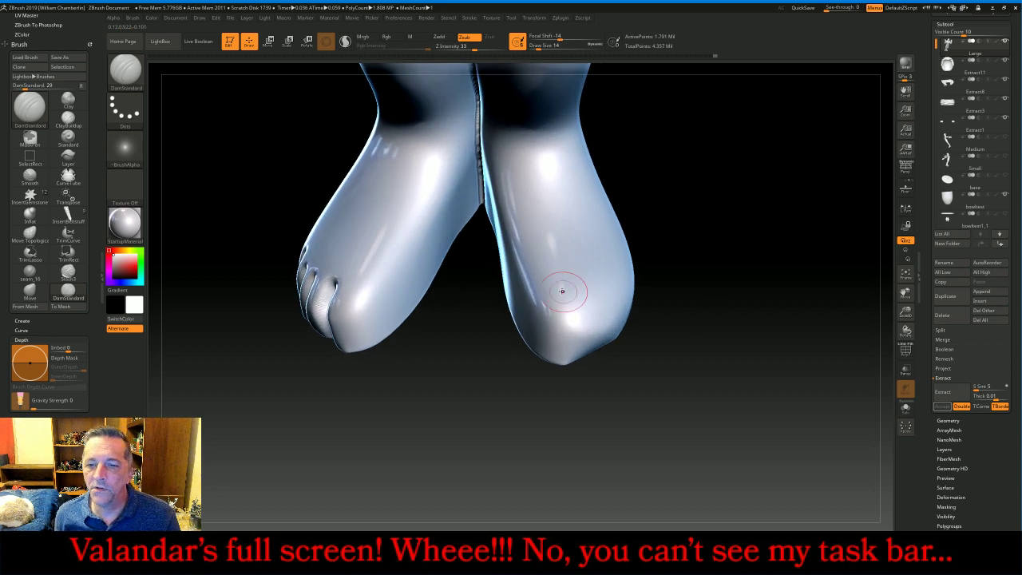
pyautogui.moveTo(567, 281); pyautogui.dragTo(580, 345)
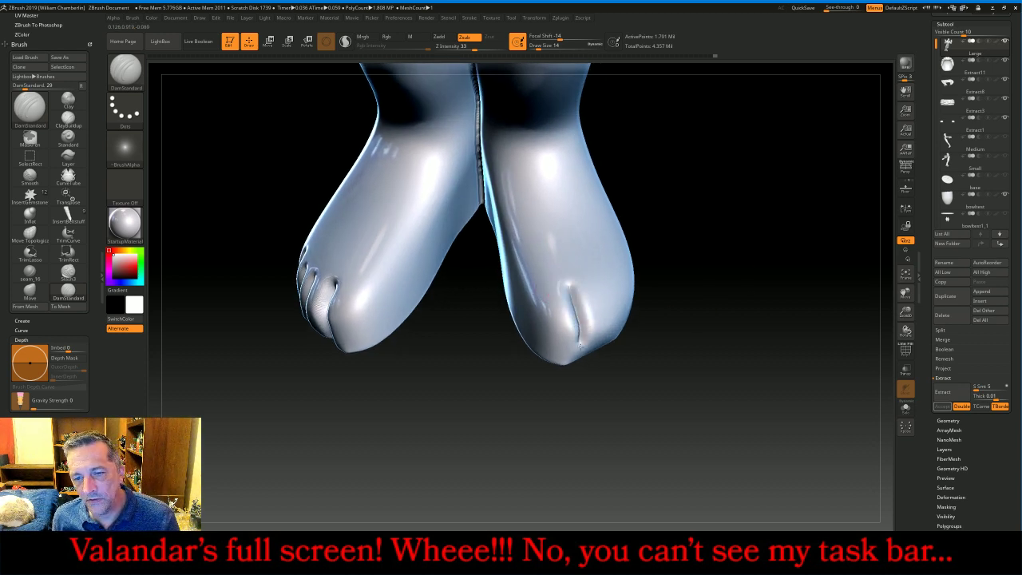
pyautogui.moveTo(737, 333); pyautogui.dragTo(727, 344)
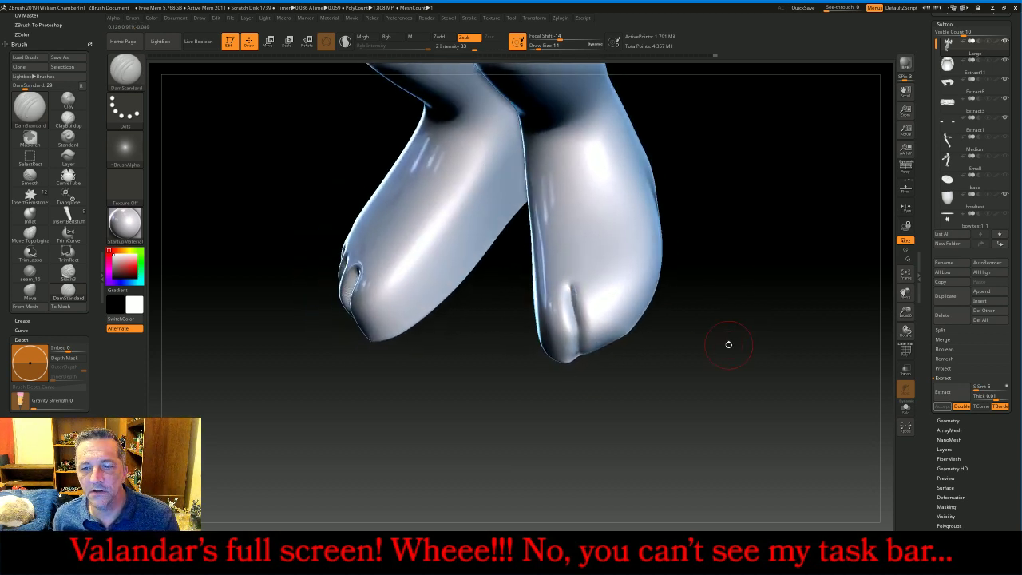
pyautogui.moveTo(600, 288); pyautogui.dragTo(605, 346)
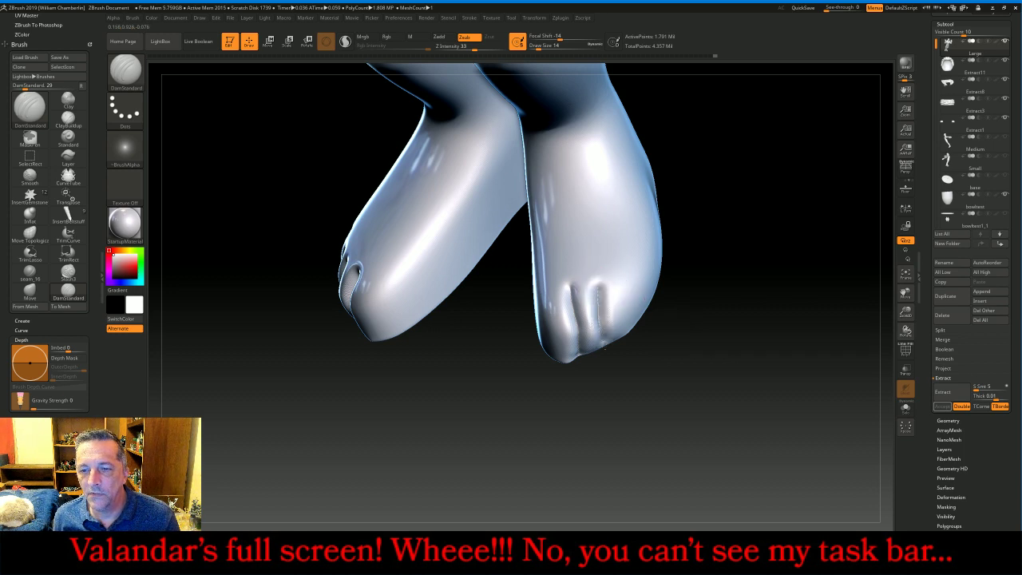
pyautogui.moveTo(622, 287); pyautogui.dragTo(627, 332)
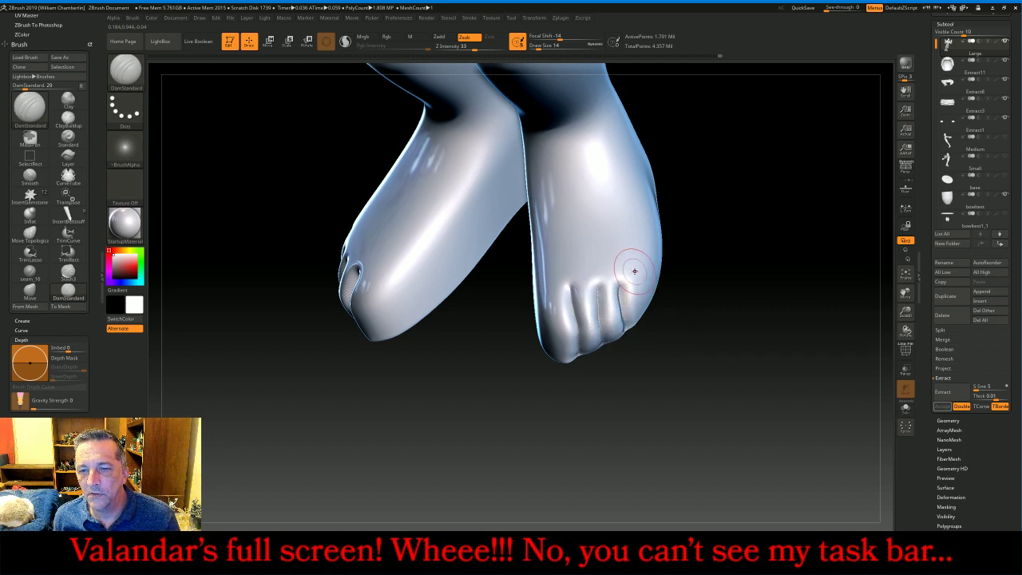
# - Carve the crease beside the smallest toe on the foot with the DamStandard brush and check the feet
pyautogui.moveTo(634, 266); pyautogui.dragTo(644, 300)
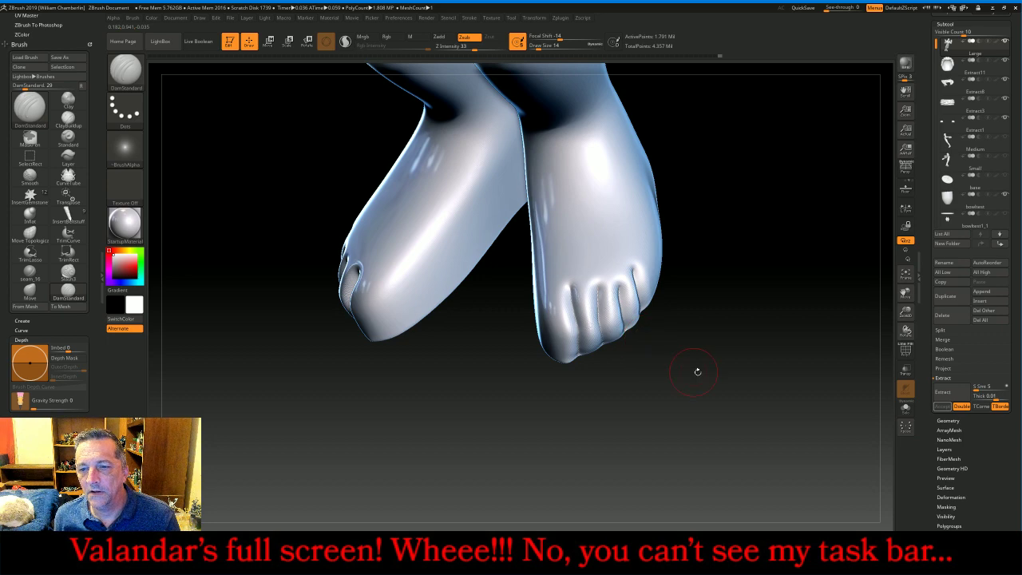
pyautogui.moveTo(697, 371); pyautogui.dragTo(869, 316)
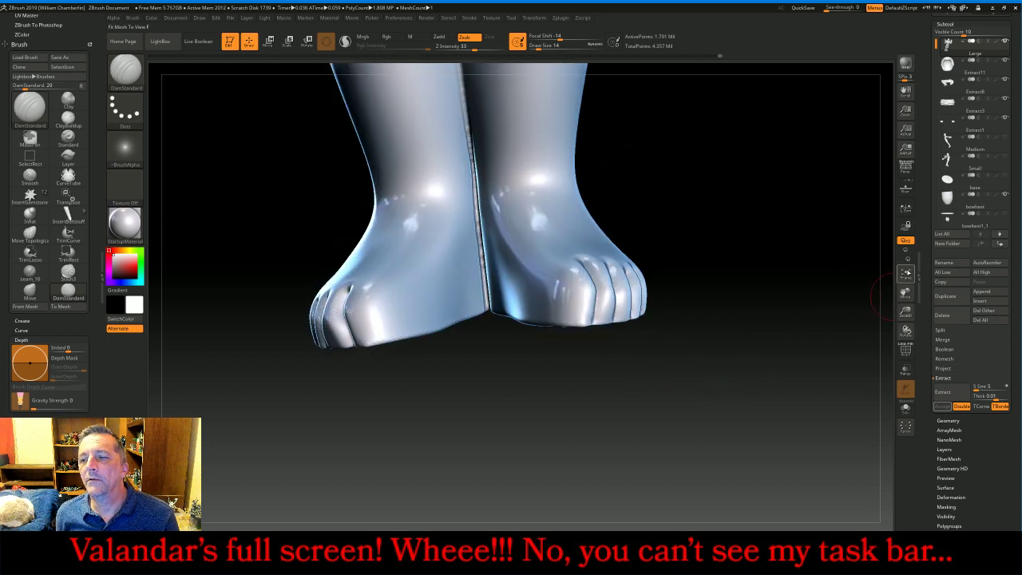
pyautogui.click(907, 273)
pyautogui.moveTo(808, 274)
pyautogui.mouseDown()
pyautogui.moveTo(837, 310)
pyautogui.moveTo(818, 310)
pyautogui.moveTo(811, 271)
pyautogui.mouseUp()
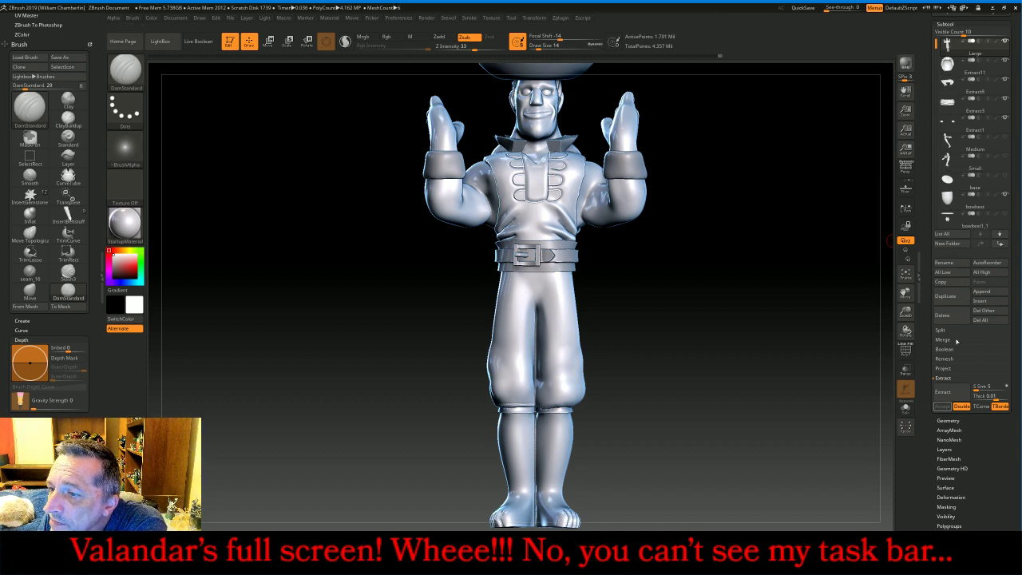
# - Merge the four Extract subtools down into the Large figure and remesh the combined mesh with DynaMesh
pyautogui.click(955, 340)
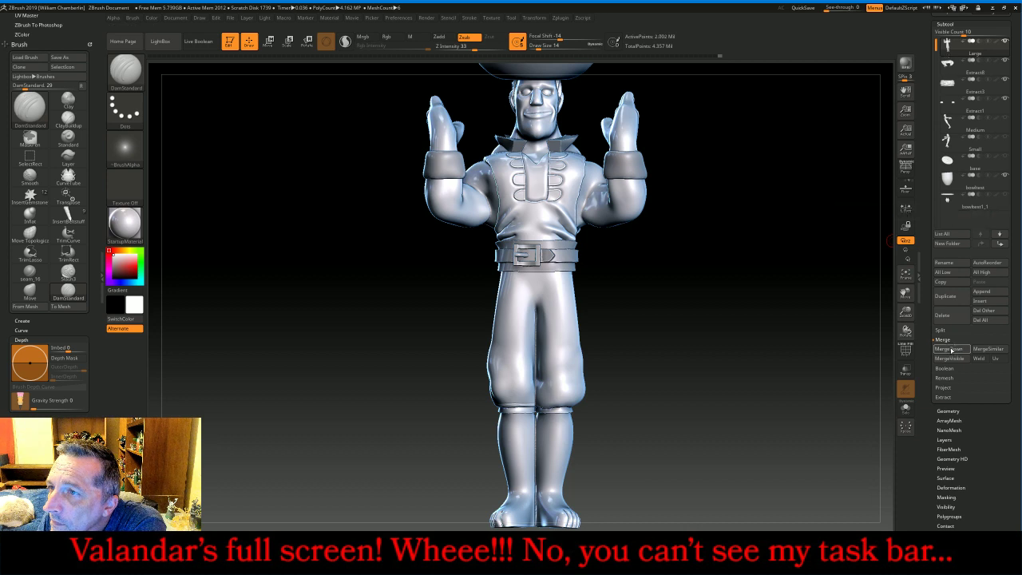
pyautogui.click(949, 349)
pyautogui.click(950, 349)
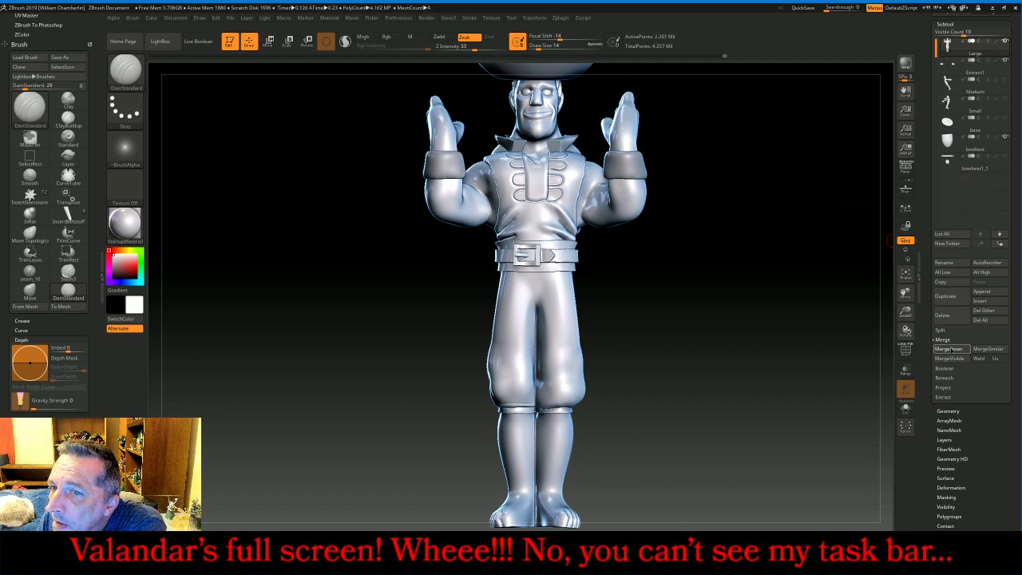
pyautogui.click(949, 349)
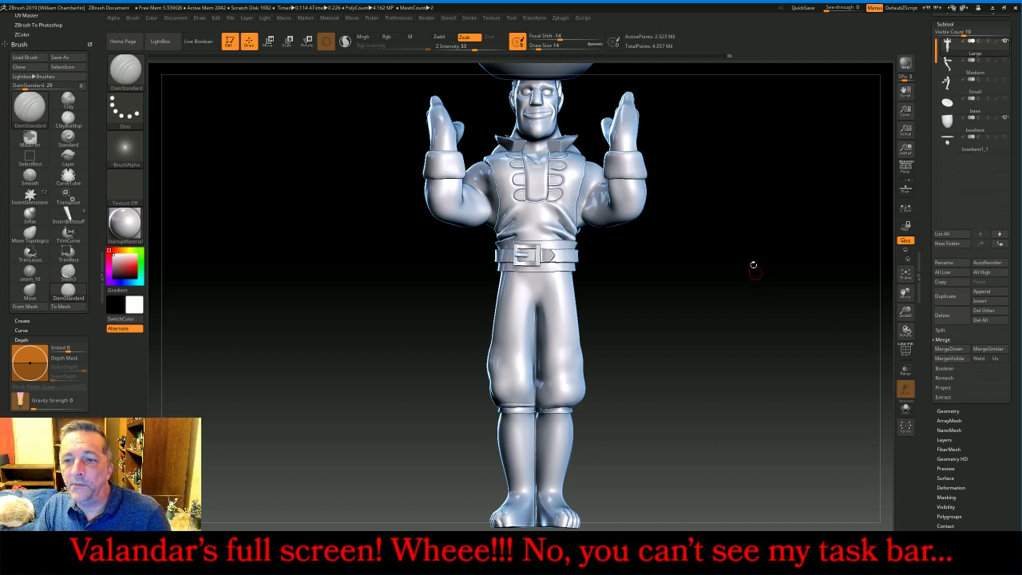
pyautogui.keyDown('ctrl'); pyautogui.moveTo(742, 243); pyautogui.dragTo(765, 287); pyautogui.keyUp('ctrl')
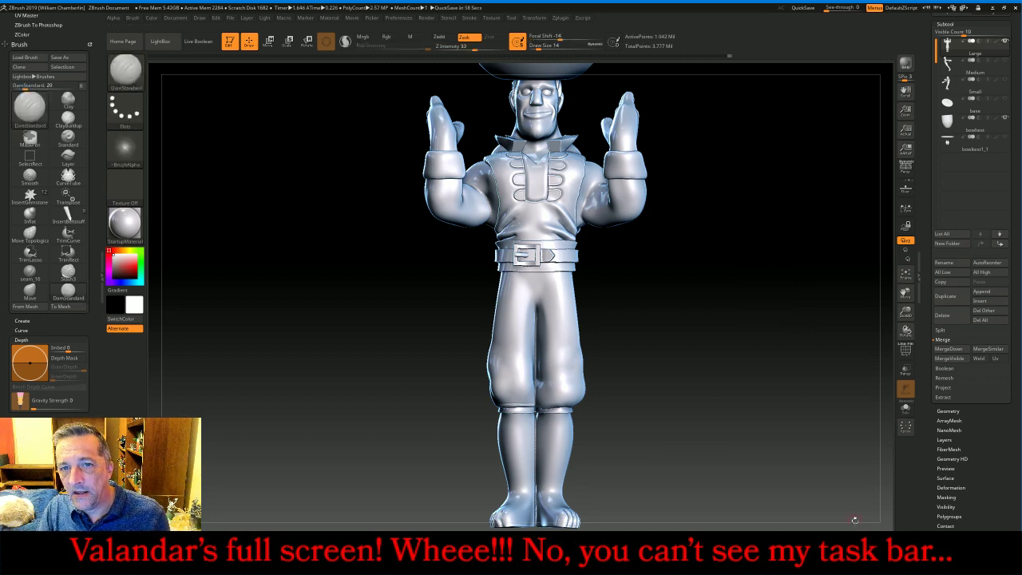
# - Show the base and bowltest1_1 subtools together with the Large figure and the bowl
pyautogui.moveTo(785, 374); pyautogui.dragTo(783, 353)
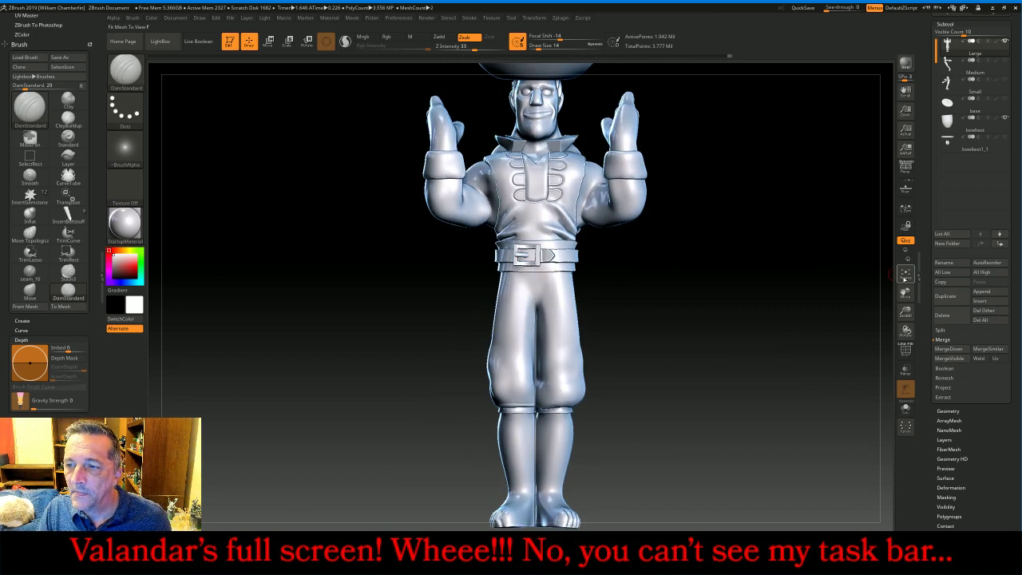
pyautogui.click(905, 273)
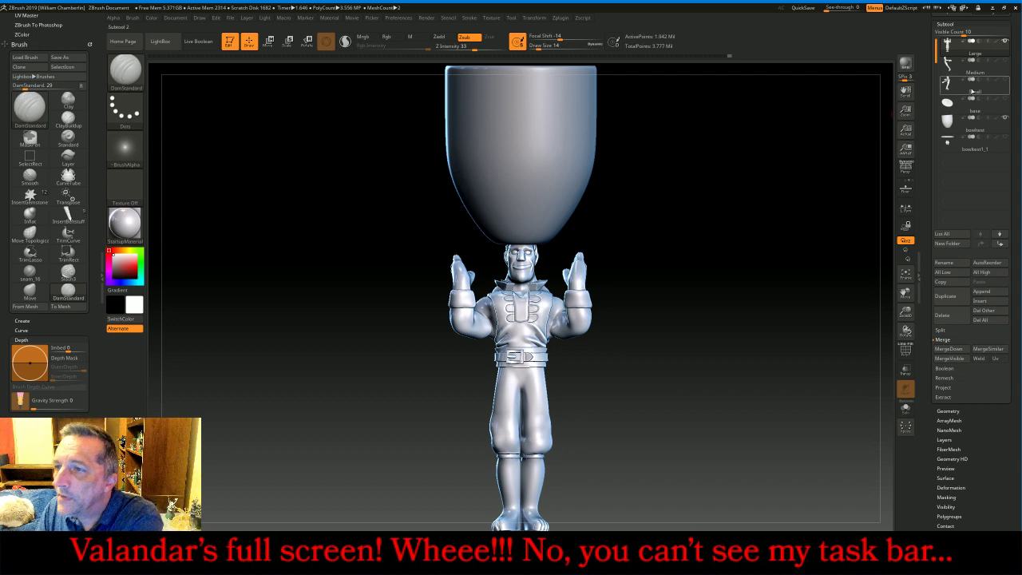
pyautogui.click(1004, 97)
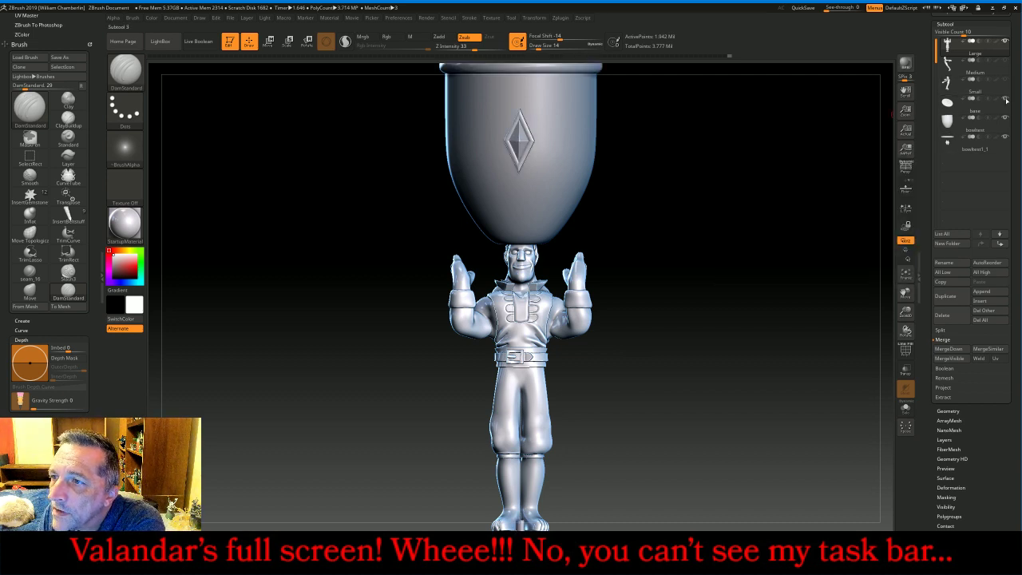
pyautogui.moveTo(981, 127)
pyautogui.moveTo(839, 171); pyautogui.dragTo(858, 177)
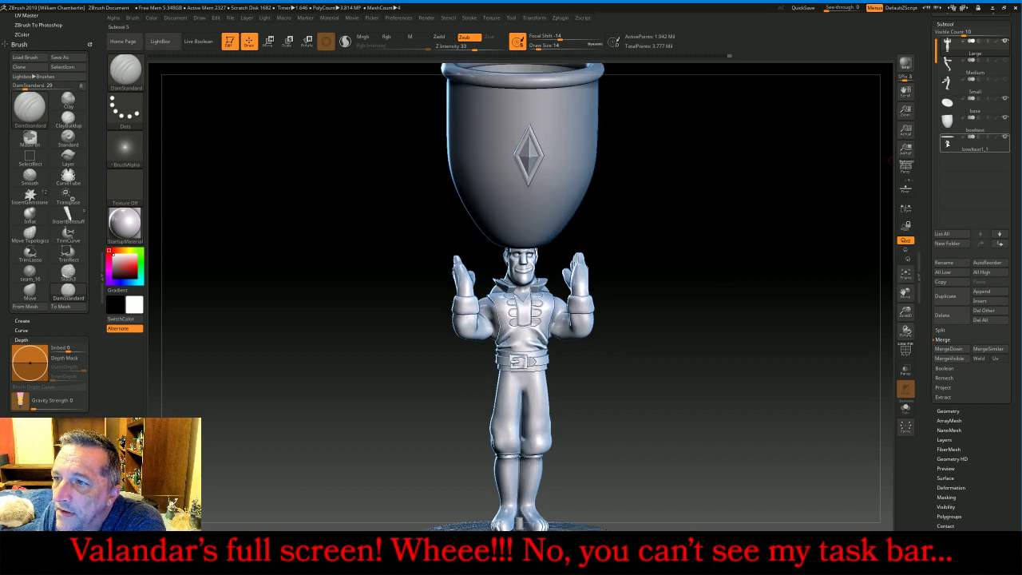
# - Move the base subtool up the list to directly below Large and duplicate it
pyautogui.moveTo(948, 109)
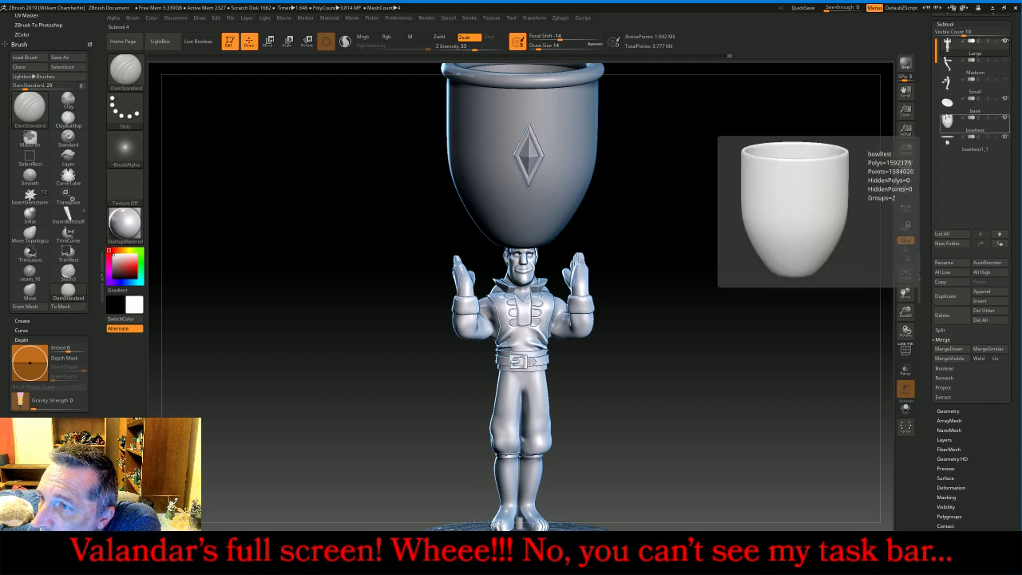
pyautogui.click(958, 108)
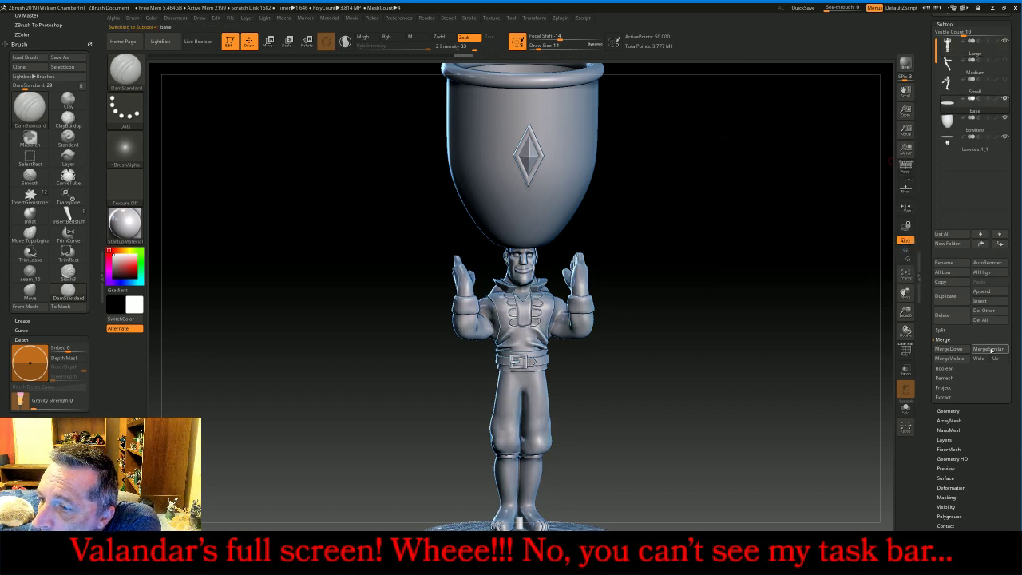
pyautogui.click(981, 244)
pyautogui.click(982, 244)
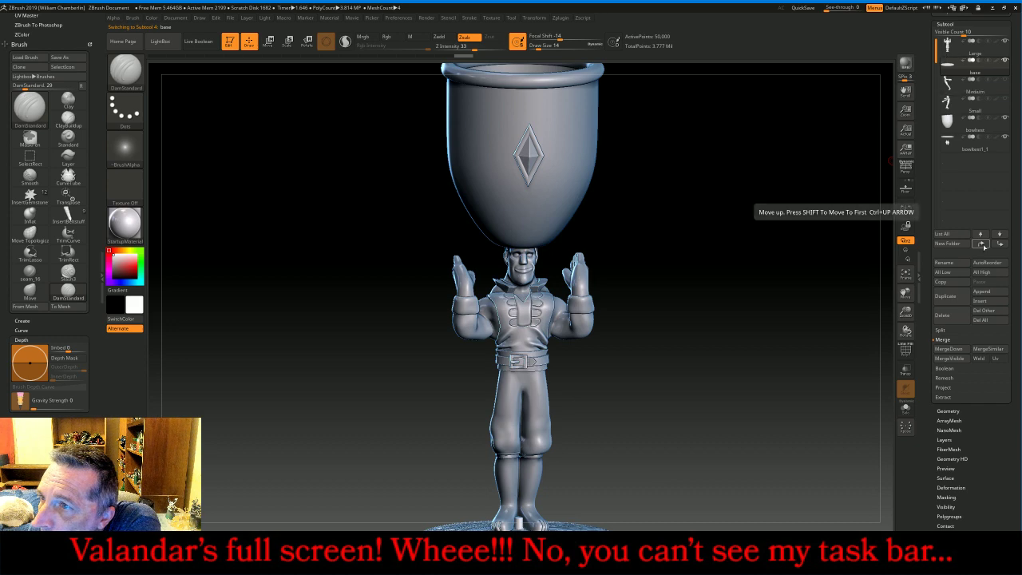
pyautogui.click(950, 296)
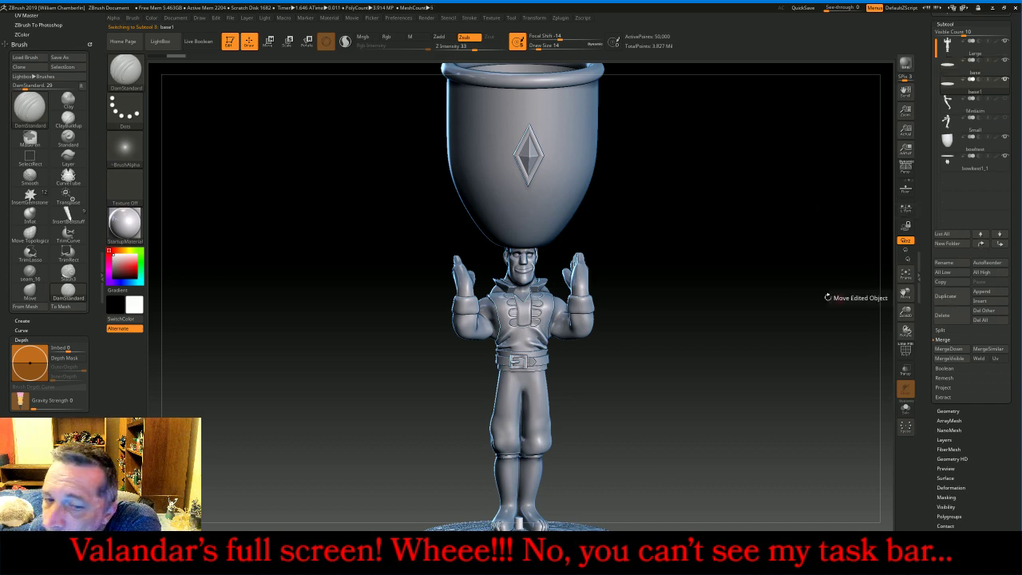
# - Hide the bowltest and bowltest1_1 subtools so only the figure and the bases are shown
pyautogui.moveTo(702, 265); pyautogui.dragTo(741, 275)
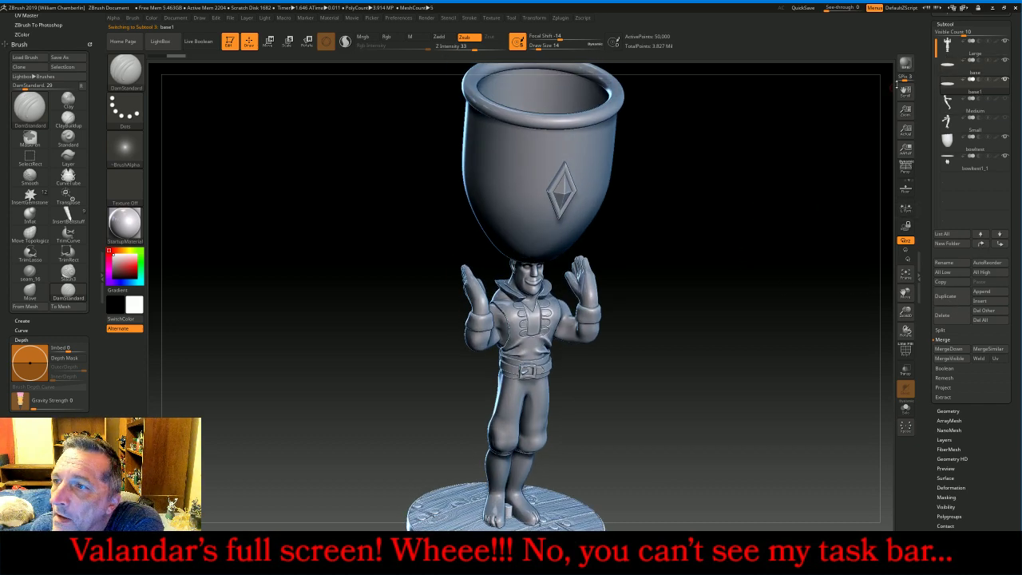
pyautogui.click(1005, 137)
pyautogui.click(1005, 156)
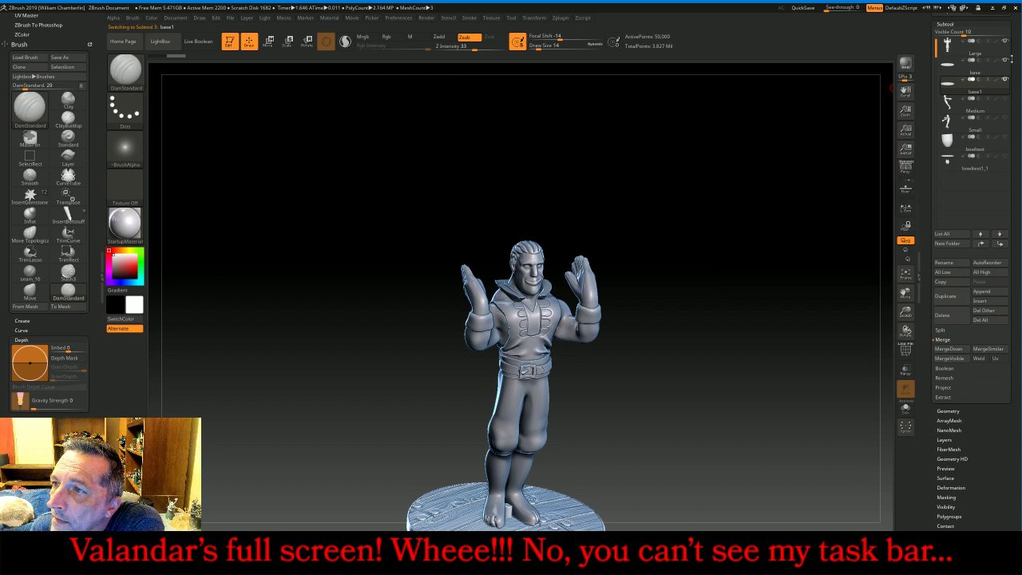
# - Select the original base subtool, frame it from the side, and turn on transparency to see through the feet
pyautogui.click(950, 64)
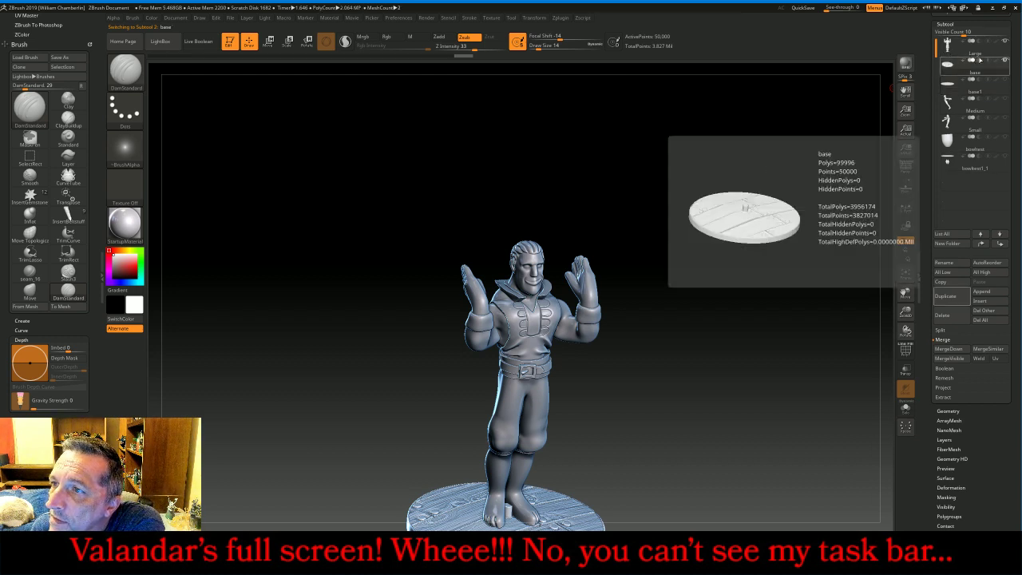
pyautogui.click(905, 274)
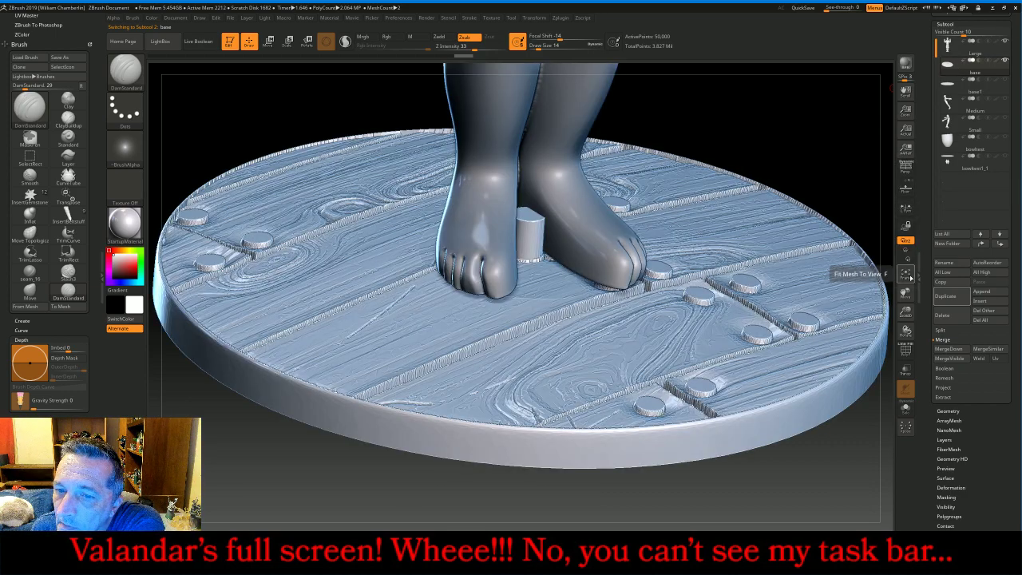
pyautogui.moveTo(814, 128); pyautogui.dragTo(806, 107)
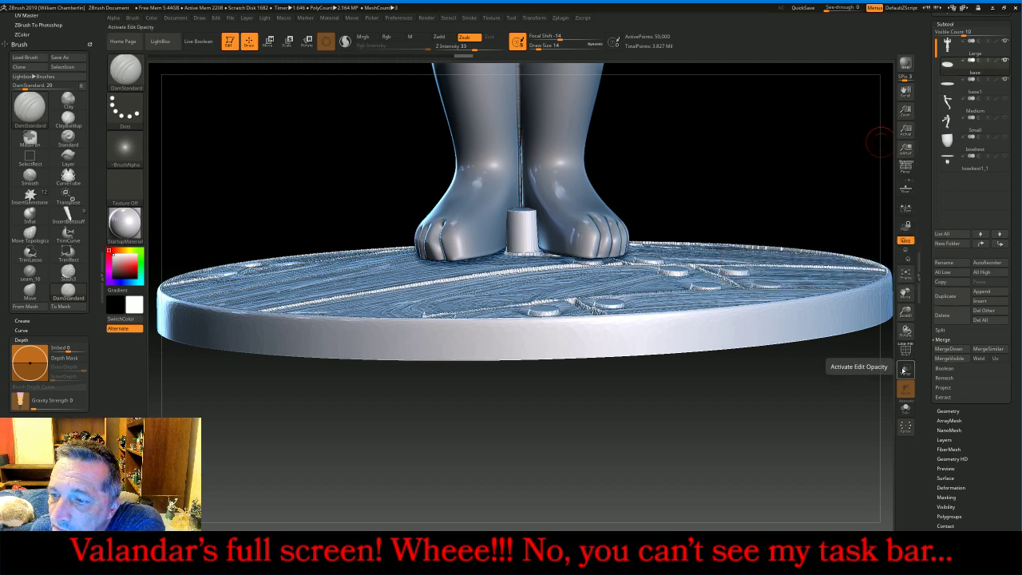
pyautogui.click(905, 370)
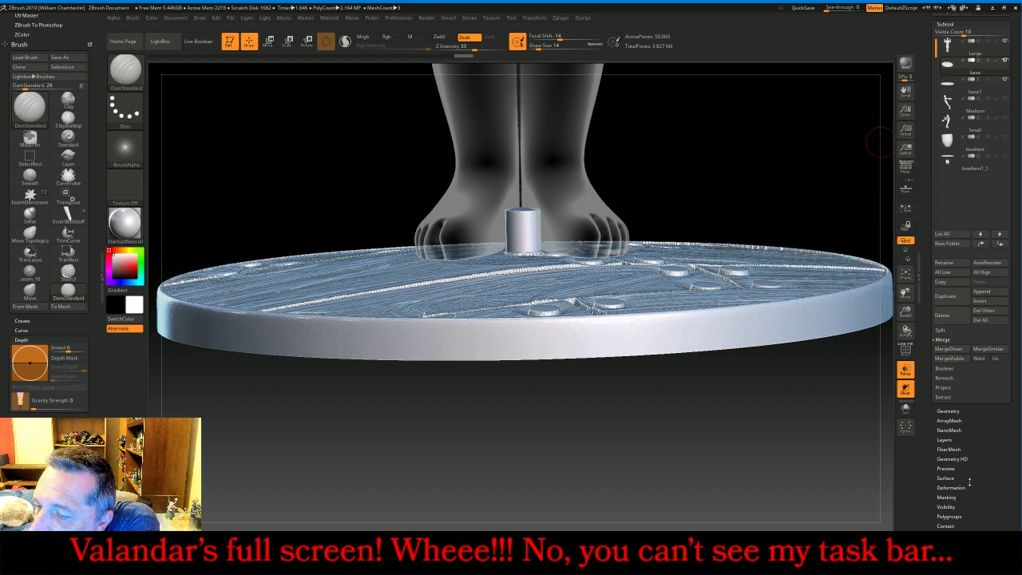
# - Inflate the original base subtool slightly with the Inflate deformation
pyautogui.click(948, 101)
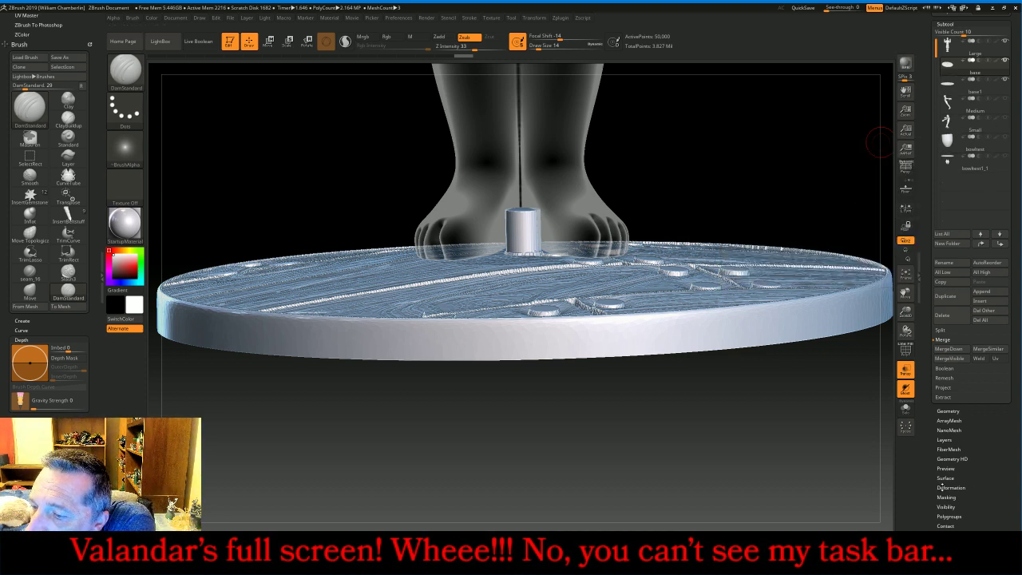
pyautogui.click(950, 485)
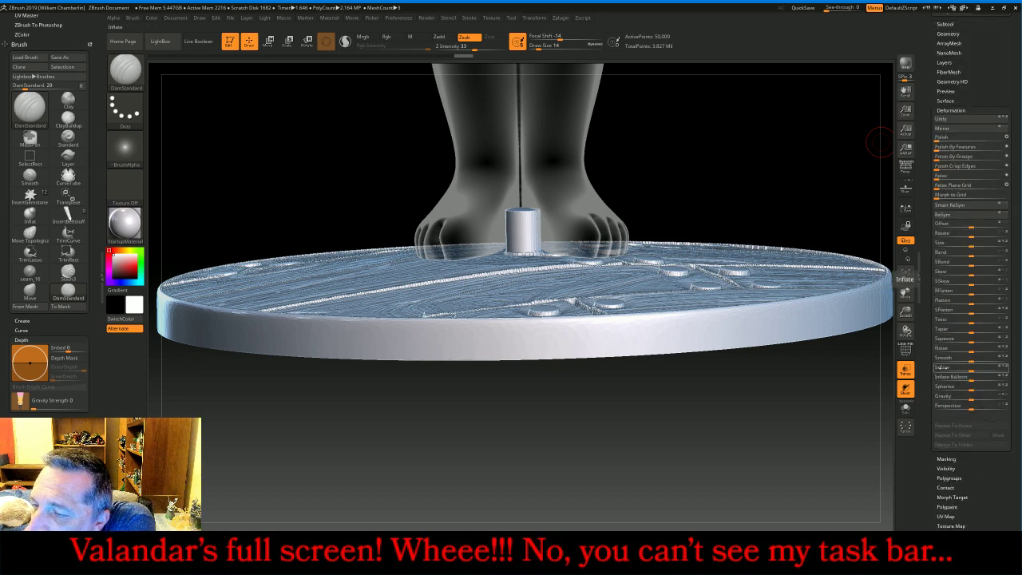
pyautogui.click(942, 366)
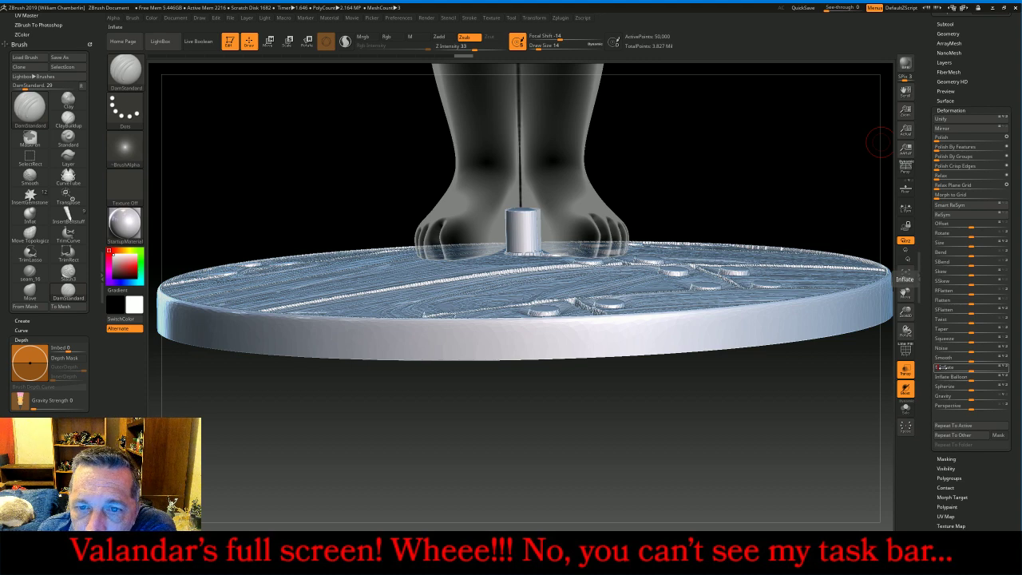
pyautogui.moveTo(942, 366); pyautogui.dragTo(940, 366)
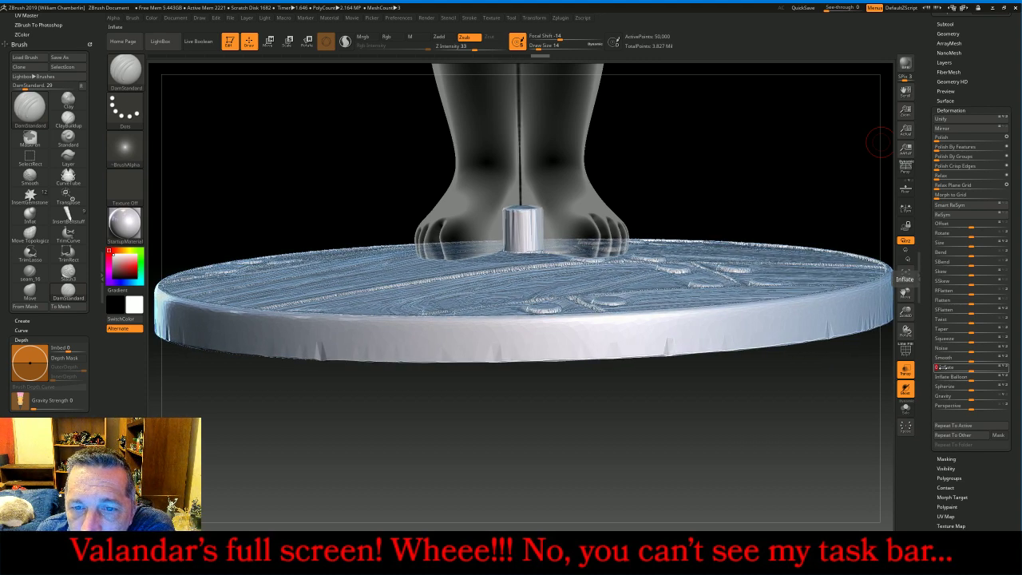
# - Set the inflated base subtool to boolean subtraction and turn off transparency
pyautogui.moveTo(748, 164); pyautogui.dragTo(758, 288)
pyautogui.moveTo(886, 132); pyautogui.dragTo(897, 98)
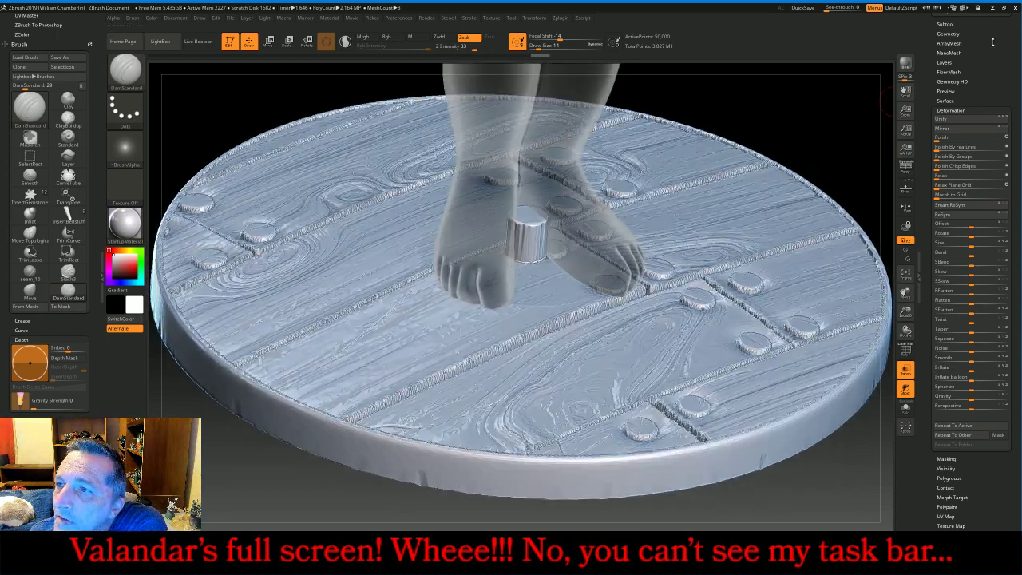
pyautogui.click(946, 24)
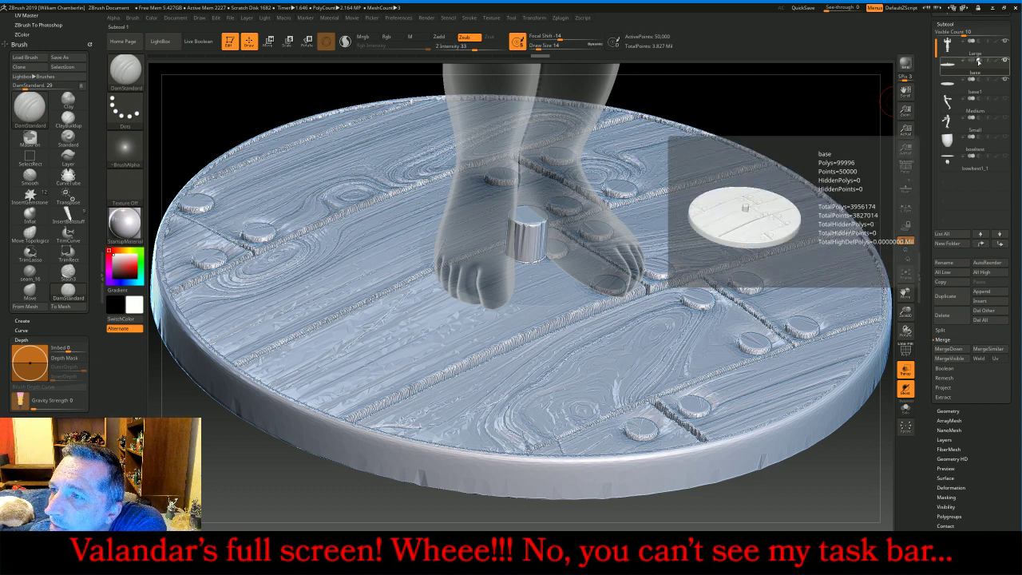
pyautogui.click(904, 389)
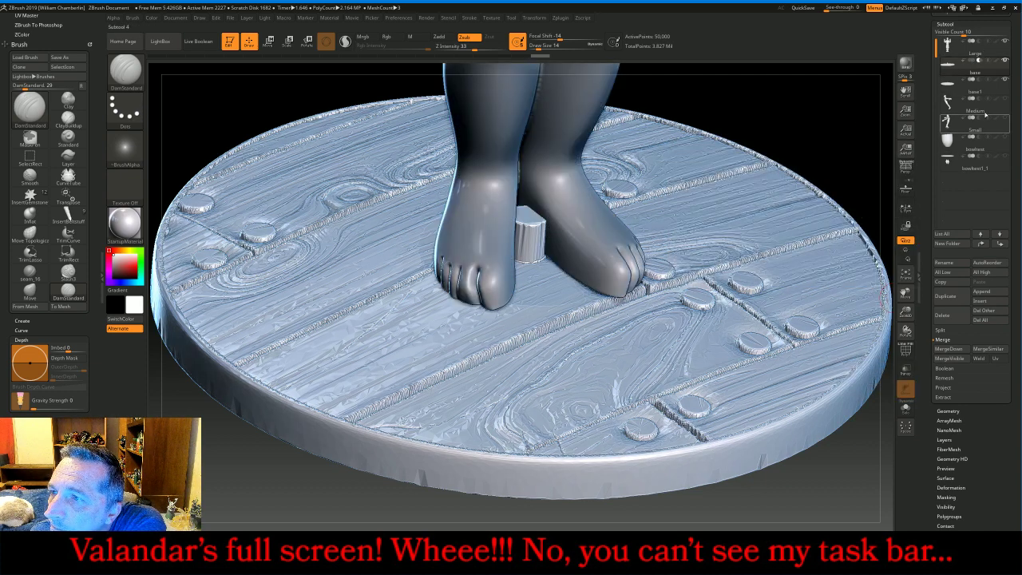
# - Compare the base1 copy with the inflated base from the side, with Large hidden and transparency on
pyautogui.moveTo(1006, 80)
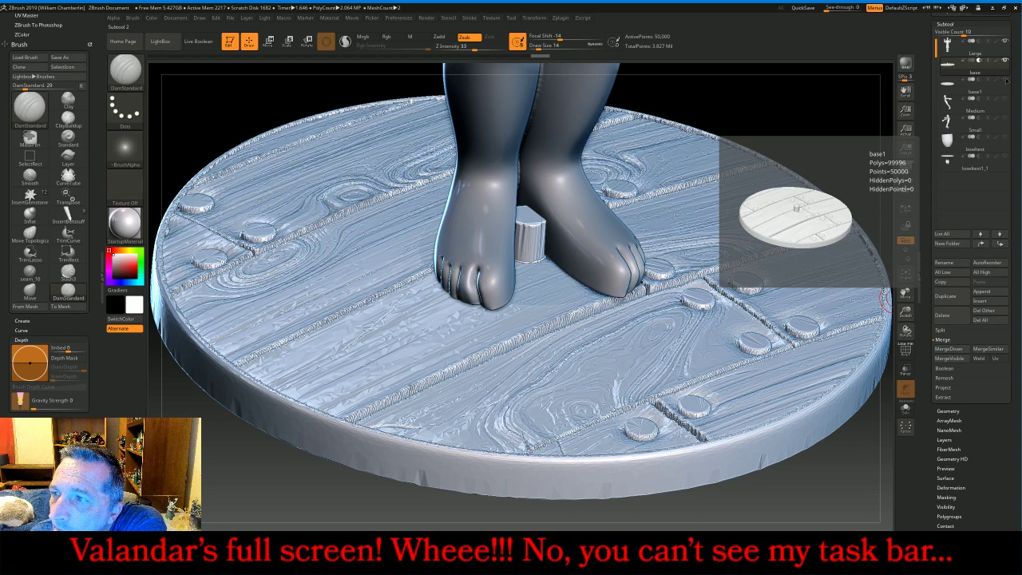
pyautogui.click(955, 84)
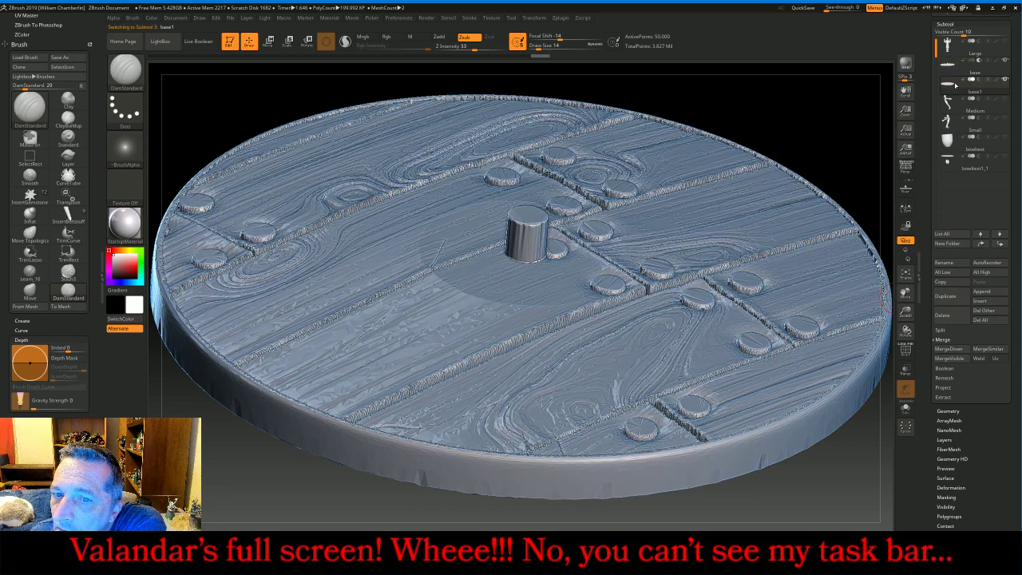
pyautogui.click(905, 372)
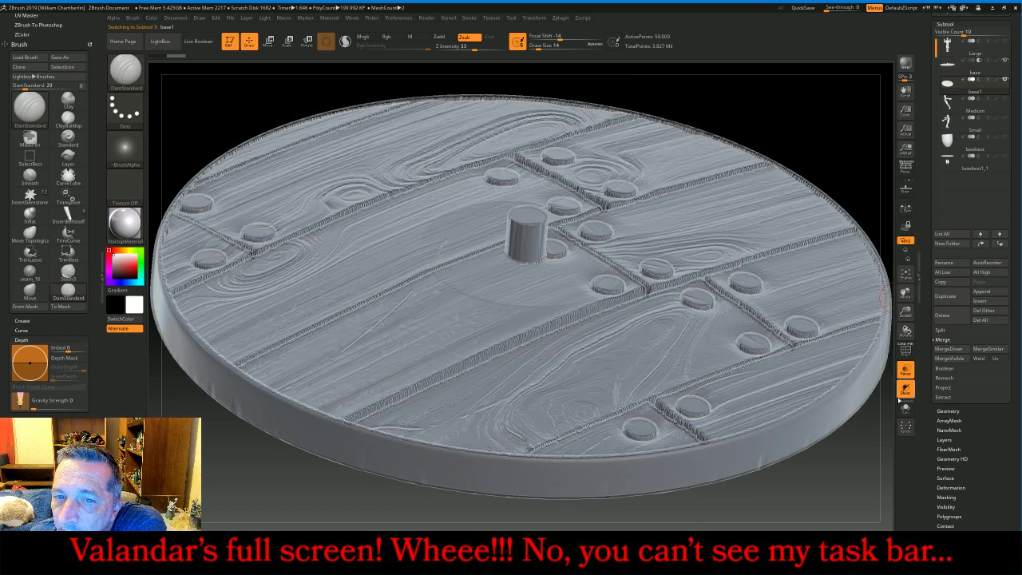
pyautogui.moveTo(856, 453); pyautogui.dragTo(842, 429)
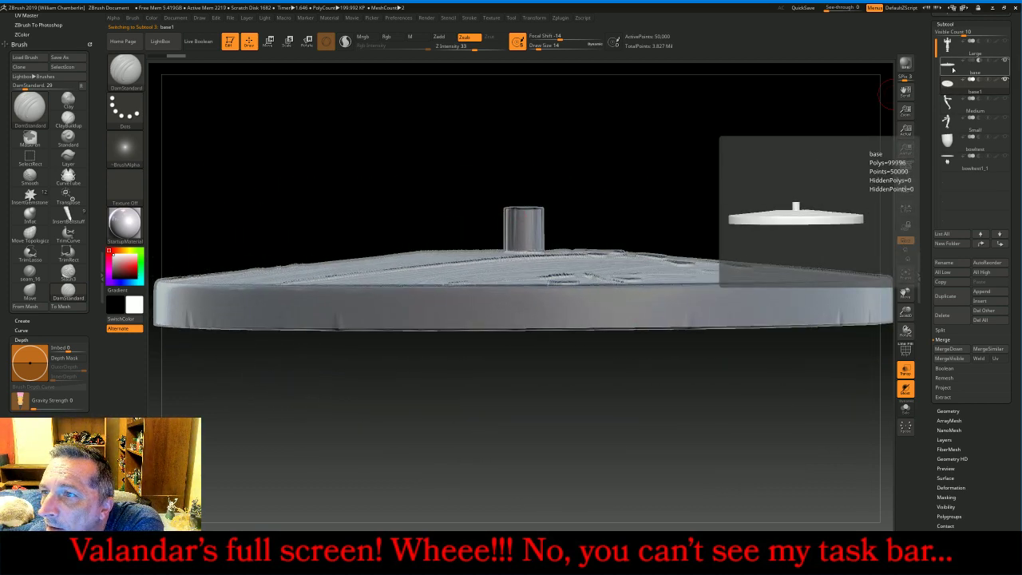
# - Make the inflated base active with base1 hidden, show the Large figure again, and turn off transparency
pyautogui.click(1007, 80)
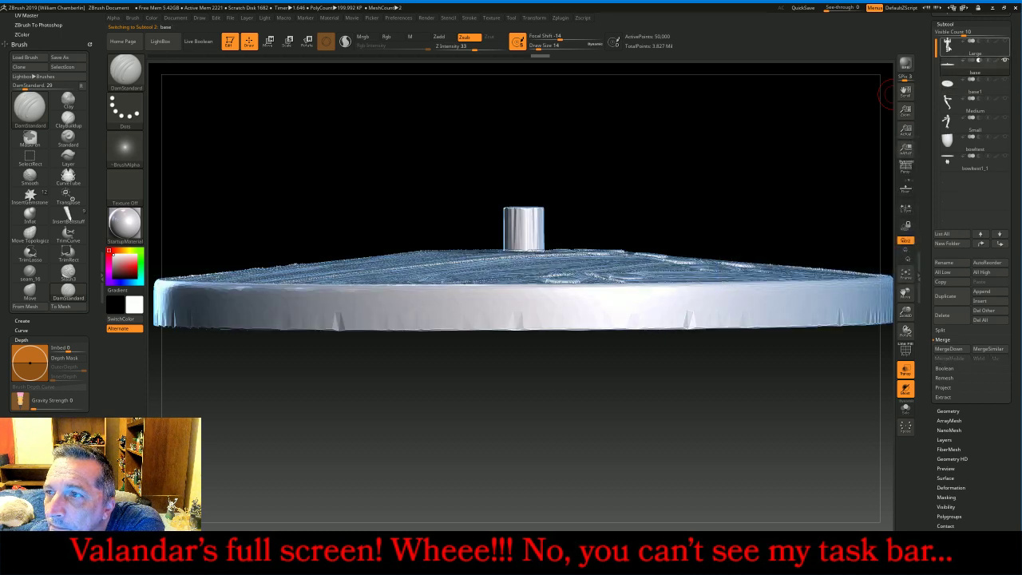
pyautogui.click(1005, 41)
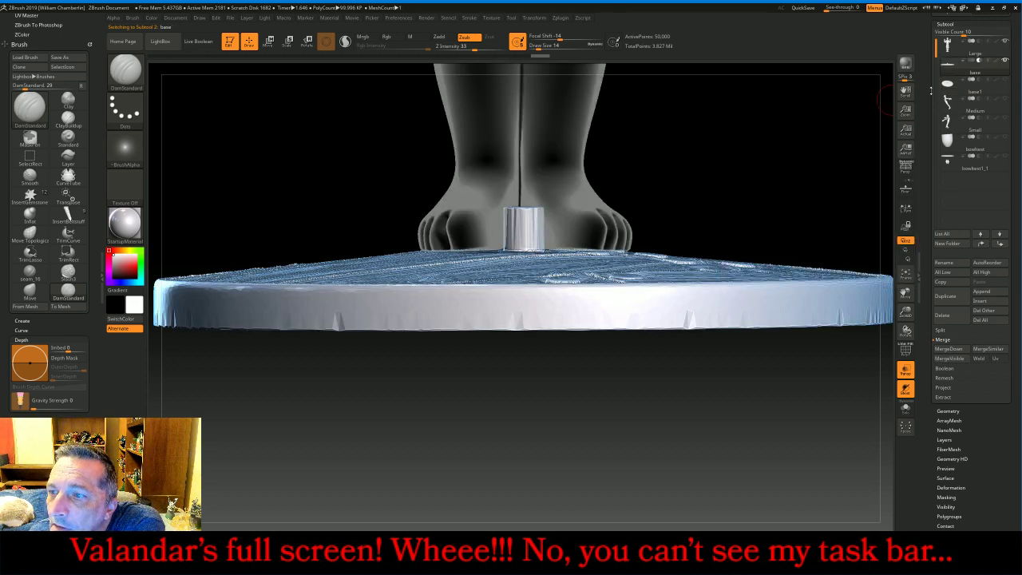
pyautogui.click(905, 368)
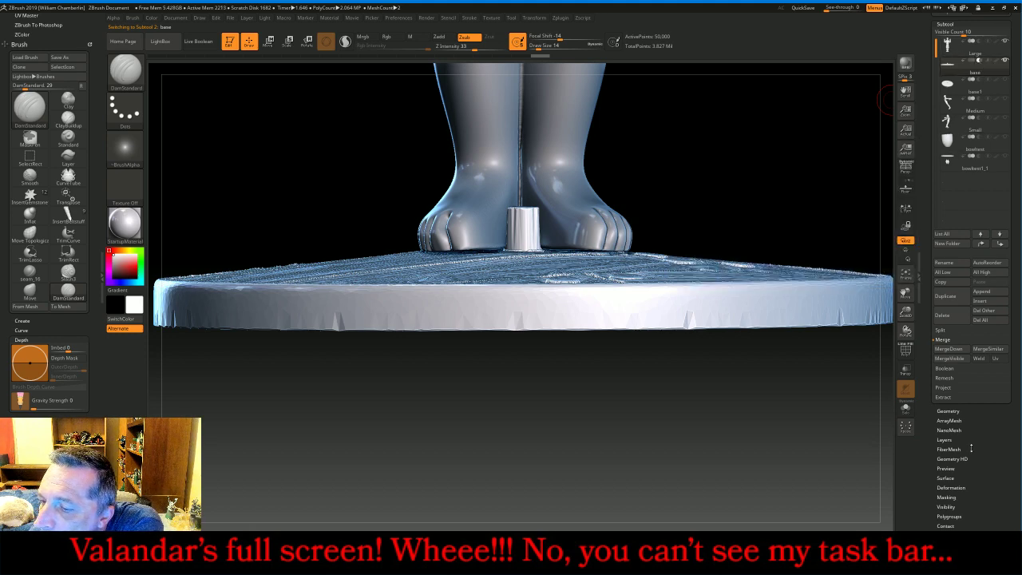
# - Convert the inflated base to DynaMesh at resolution 1024
pyautogui.click(948, 411)
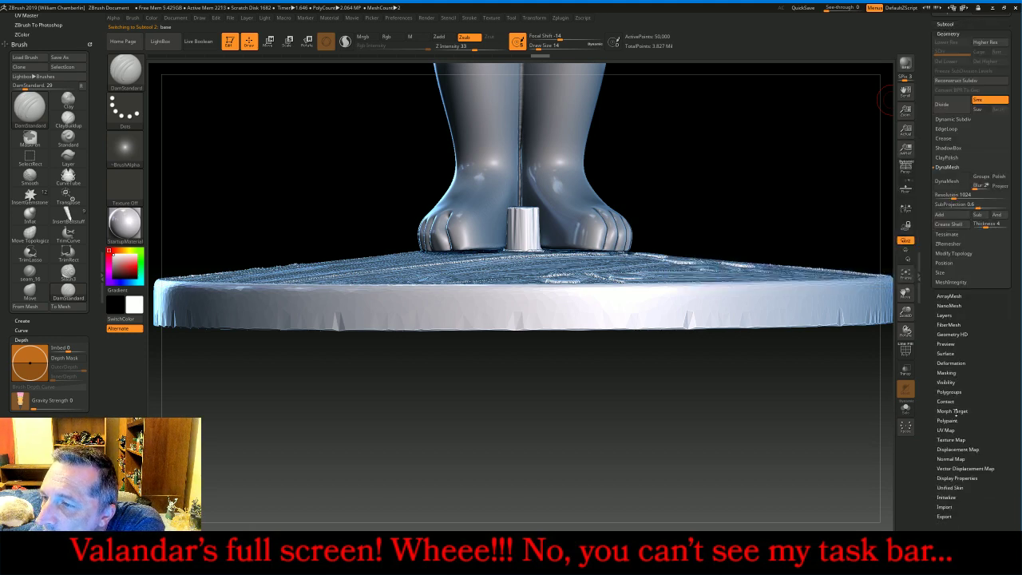
pyautogui.click(950, 181)
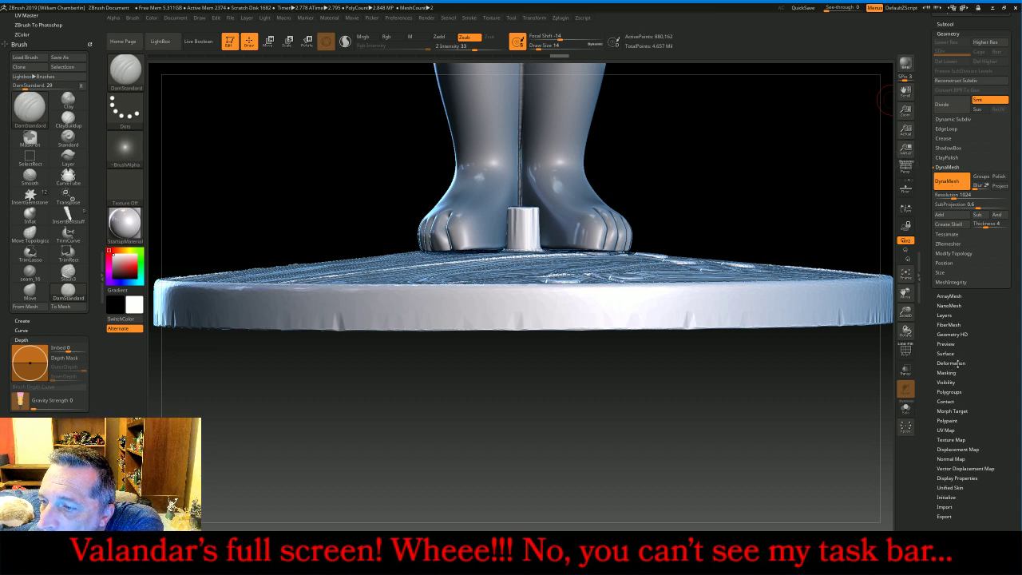
pyautogui.click(952, 363)
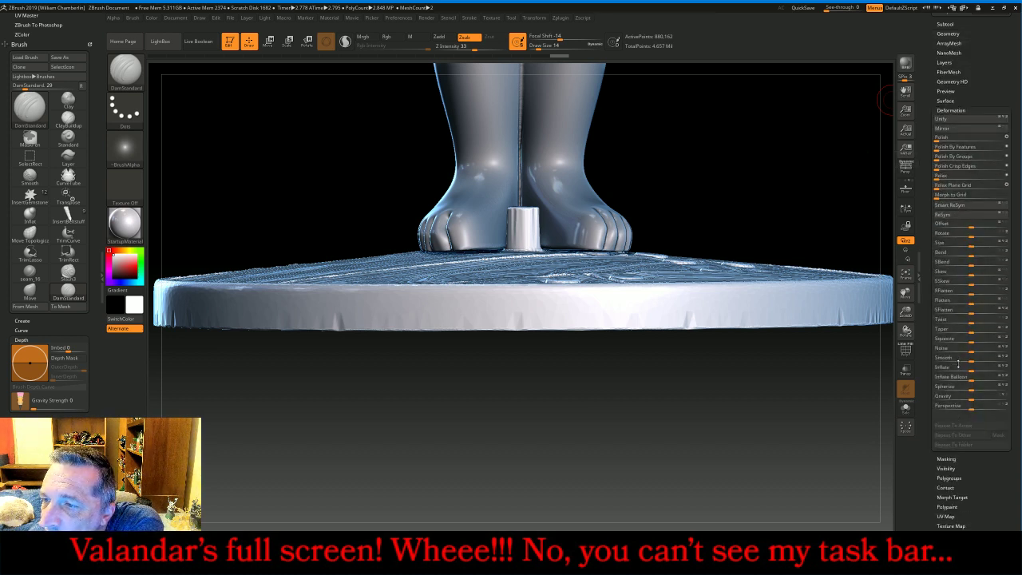
pyautogui.click(960, 110)
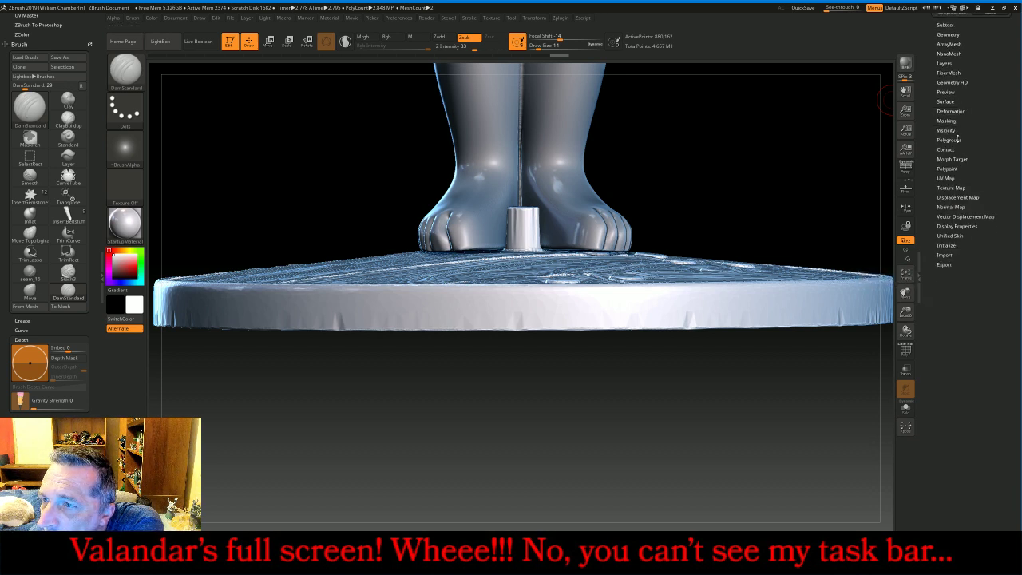
pyautogui.click(957, 139)
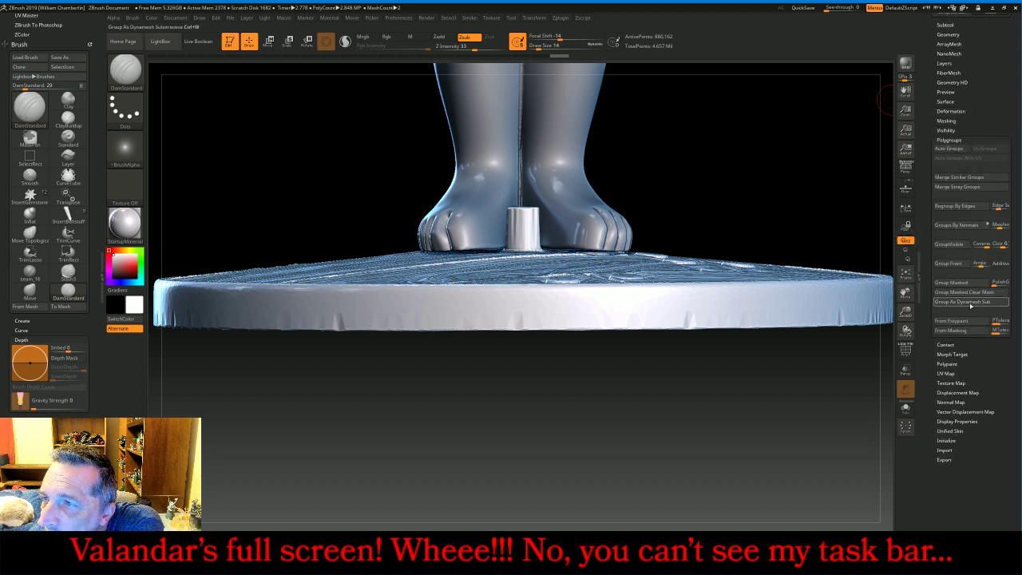
# - Merge the Large figure down with the inflated base and re-DynaMesh it to cut the base out of the feet
pyautogui.click(945, 25)
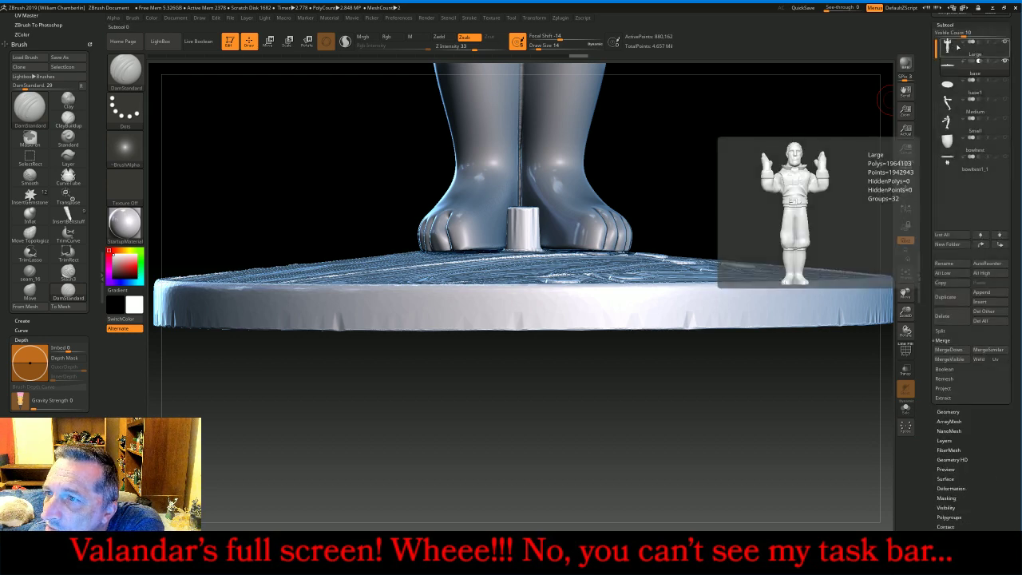
pyautogui.click(958, 47)
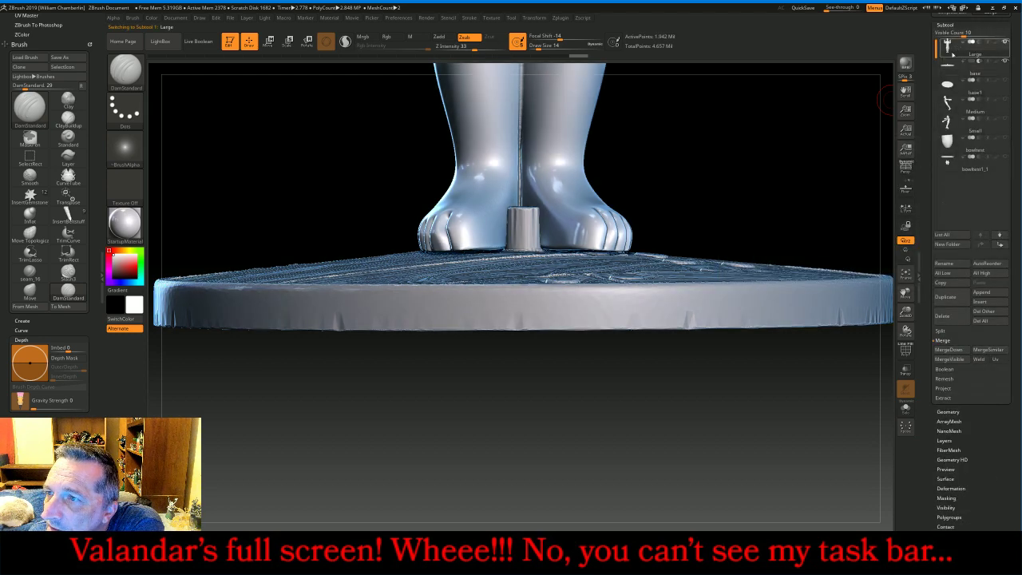
pyautogui.click(949, 349)
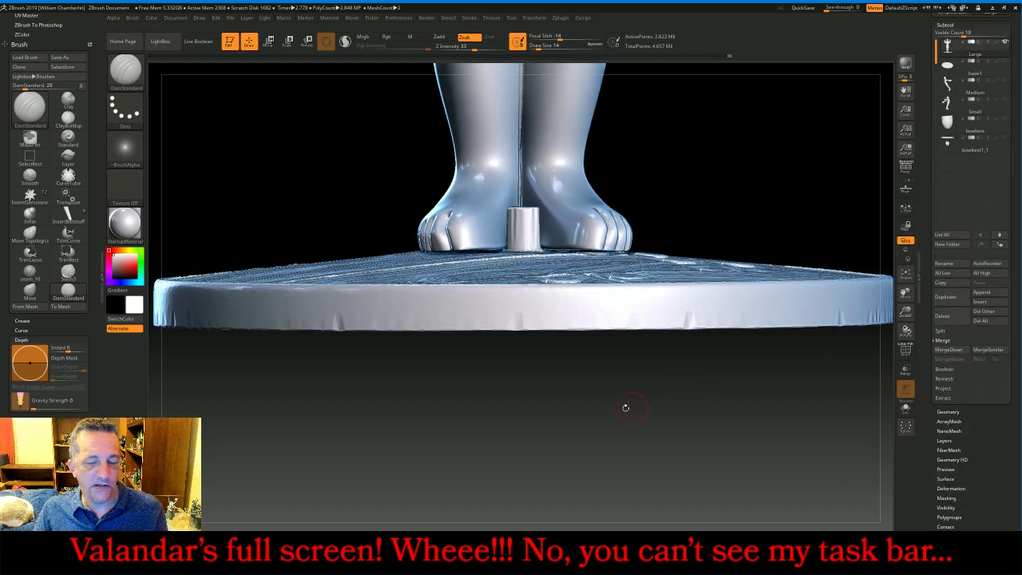
pyautogui.press('ctrl')
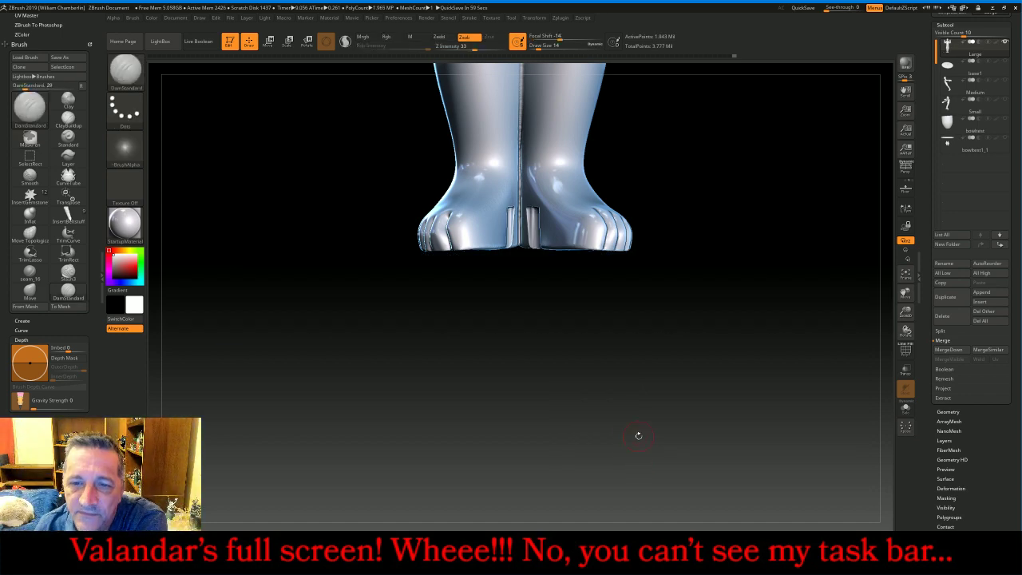
# - Inspect the cut soles of the Large figure and show base1 again under the feet
pyautogui.moveTo(636, 395); pyautogui.dragTo(634, 318)
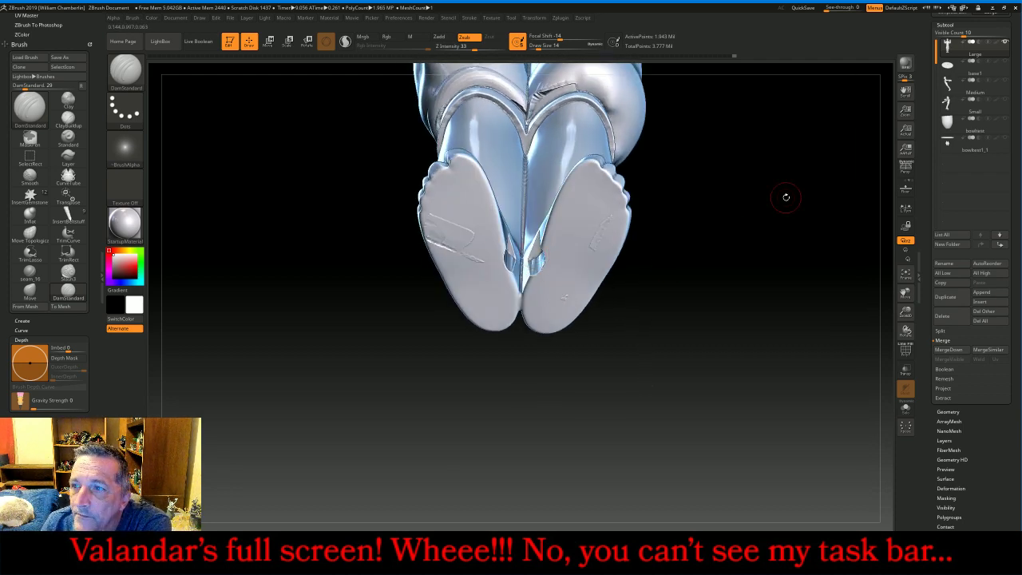
pyautogui.click(1005, 62)
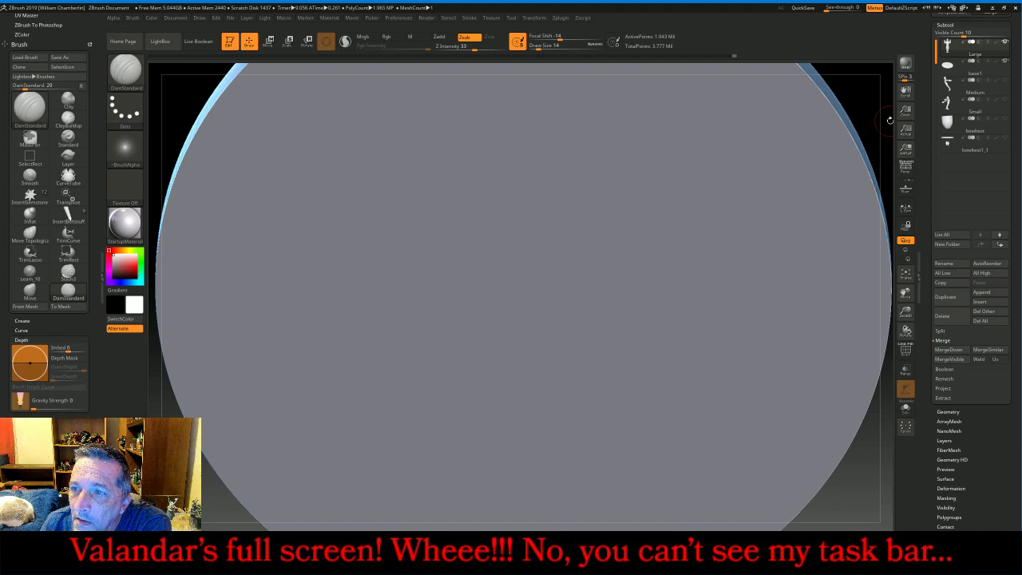
pyautogui.moveTo(867, 96); pyautogui.dragTo(870, 199)
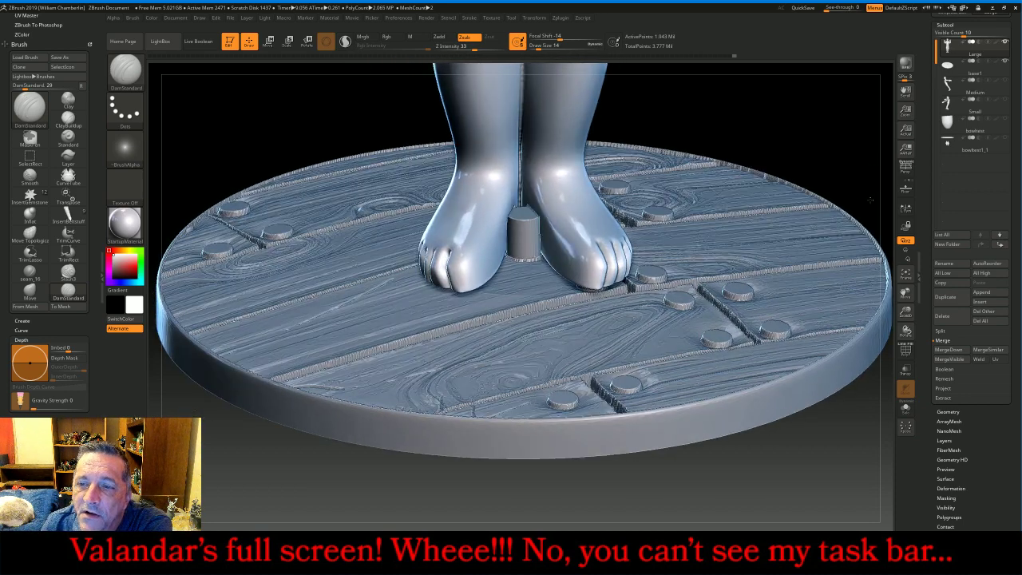
pyautogui.click(905, 274)
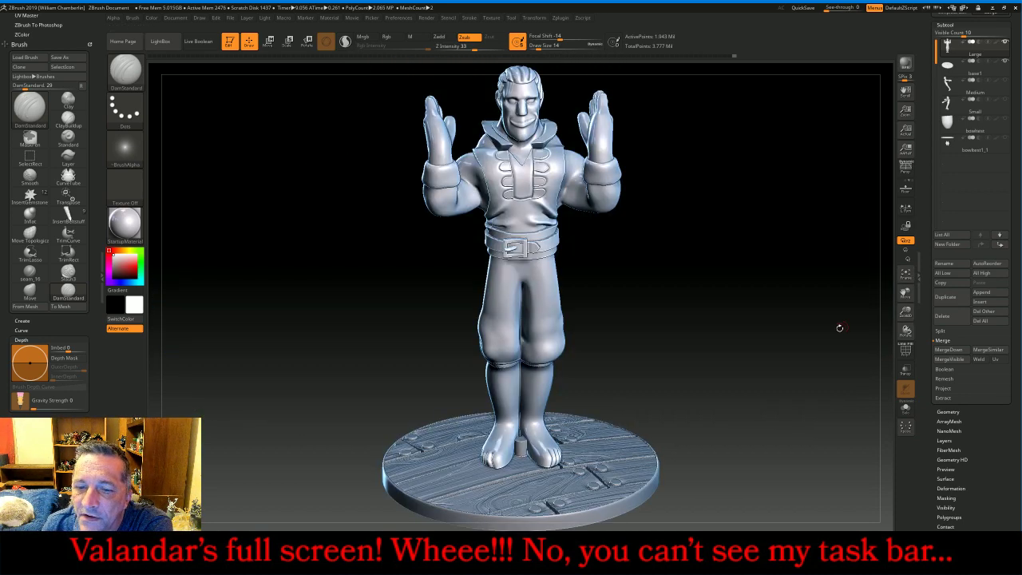
pyautogui.moveTo(839, 327); pyautogui.dragTo(897, 280)
pyautogui.moveTo(759, 315); pyautogui.dragTo(789, 311)
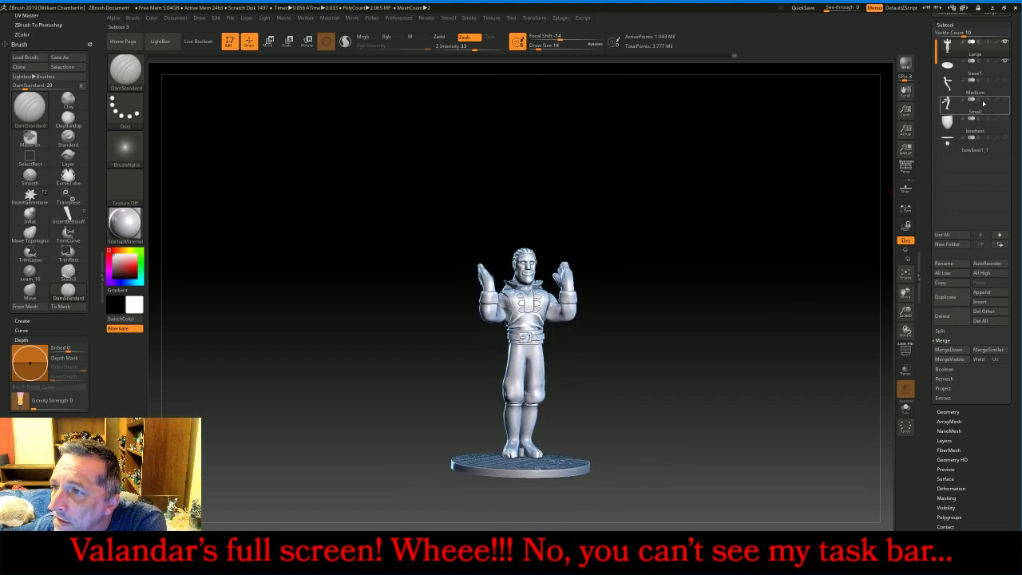
# - Show the Medium and Small figures and the goblet bowl subtools again
pyautogui.click(1004, 81)
pyautogui.click(1005, 101)
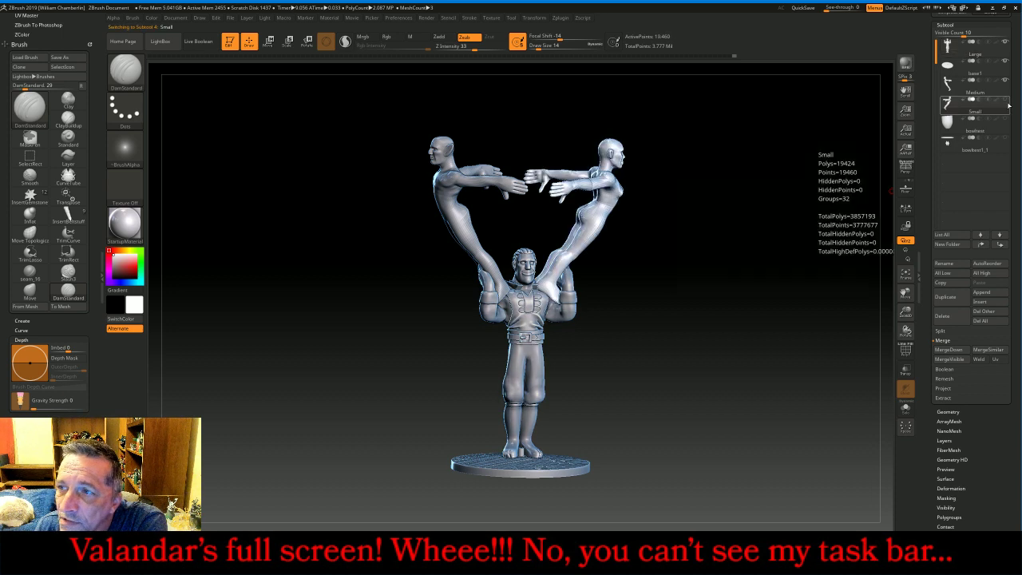
pyautogui.moveTo(777, 326); pyautogui.dragTo(772, 322)
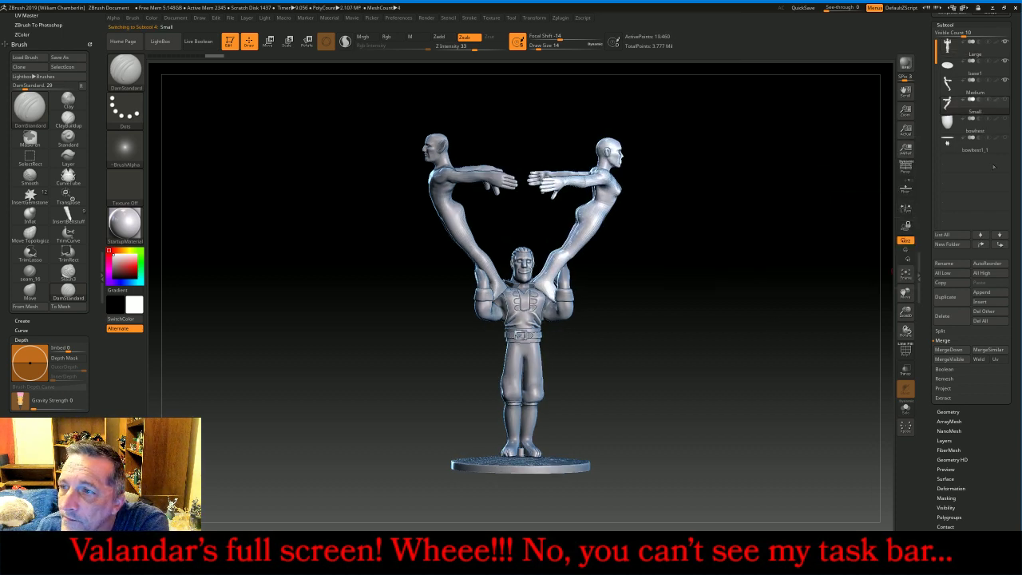
pyautogui.click(1004, 137)
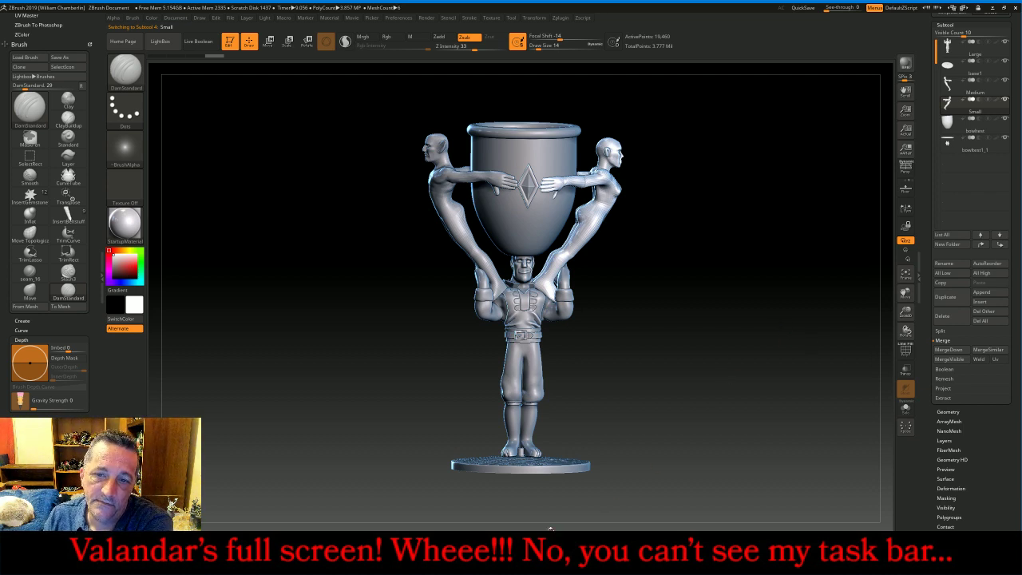
# - Check the live stream's chat and YouTube page in Firefox, and return to ZBrush
pyautogui.hotkey('alt', 'Tab')
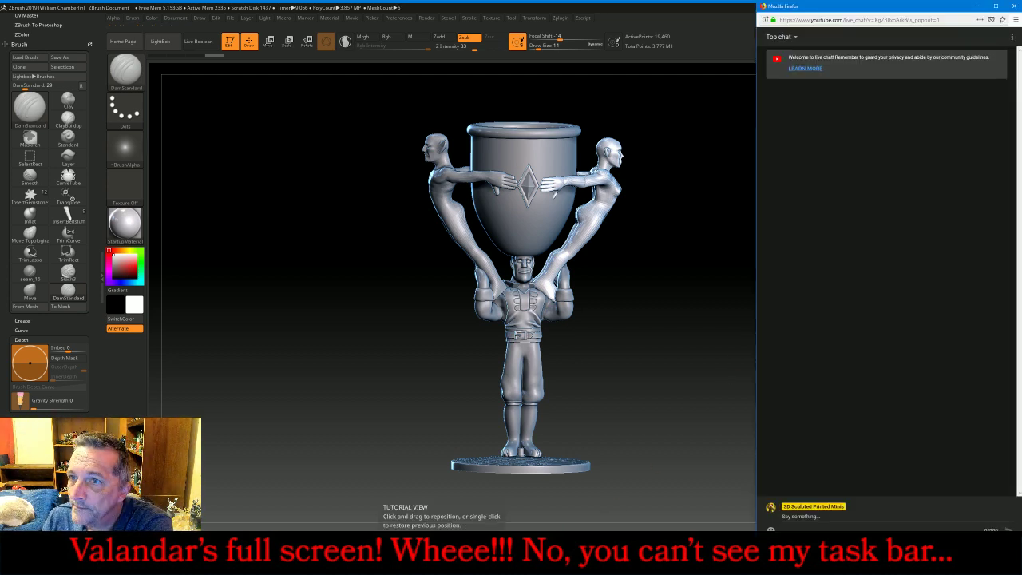
pyautogui.hotkey('alt', 'Tab')
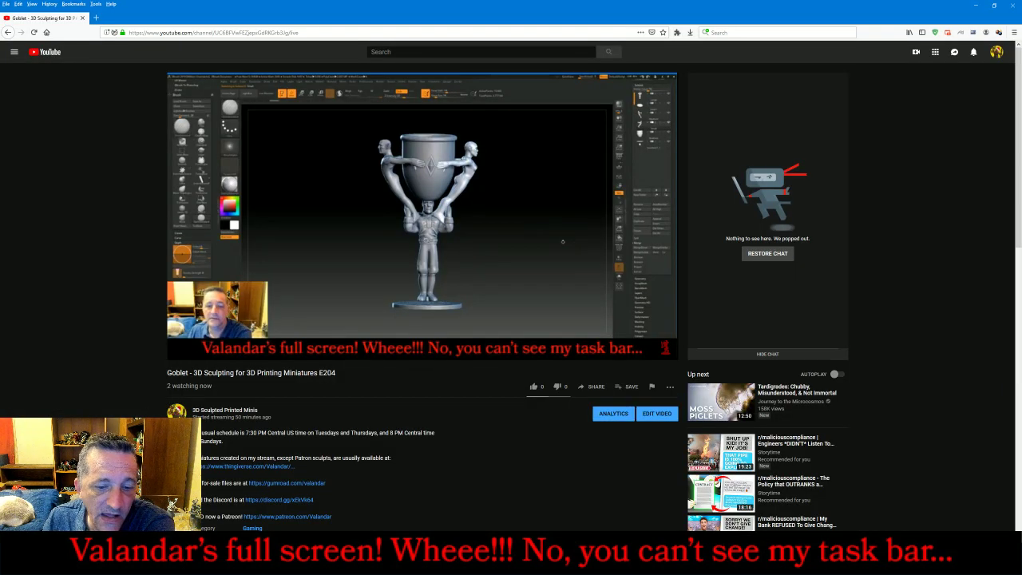
pyautogui.hotkey('alt', 'Tab')
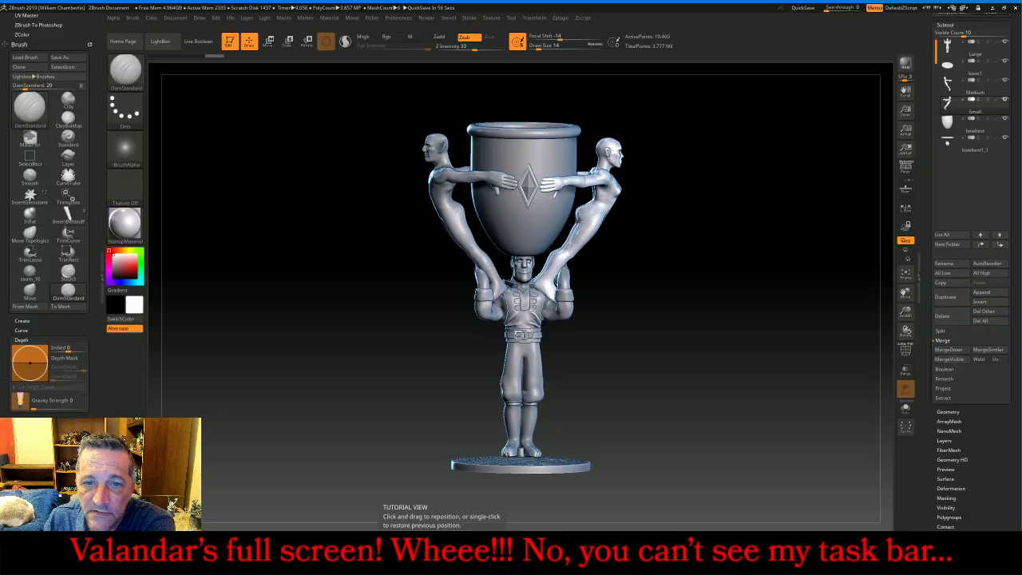
# - Make base1 active, scale it along the Y axis, and return to Draw mode
pyautogui.moveTo(786, 322); pyautogui.dragTo(780, 365)
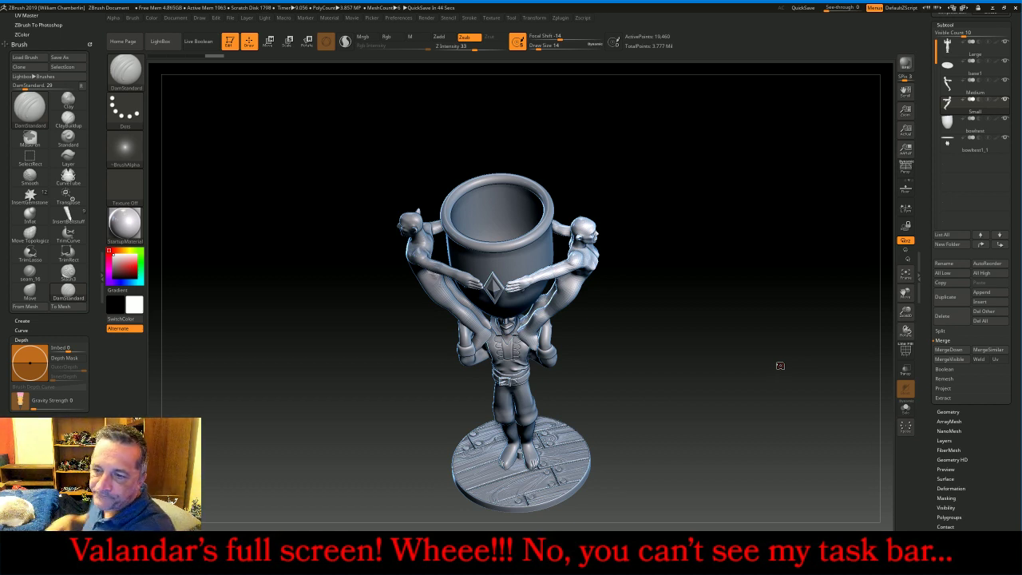
pyautogui.moveTo(780, 363); pyautogui.dragTo(780, 348)
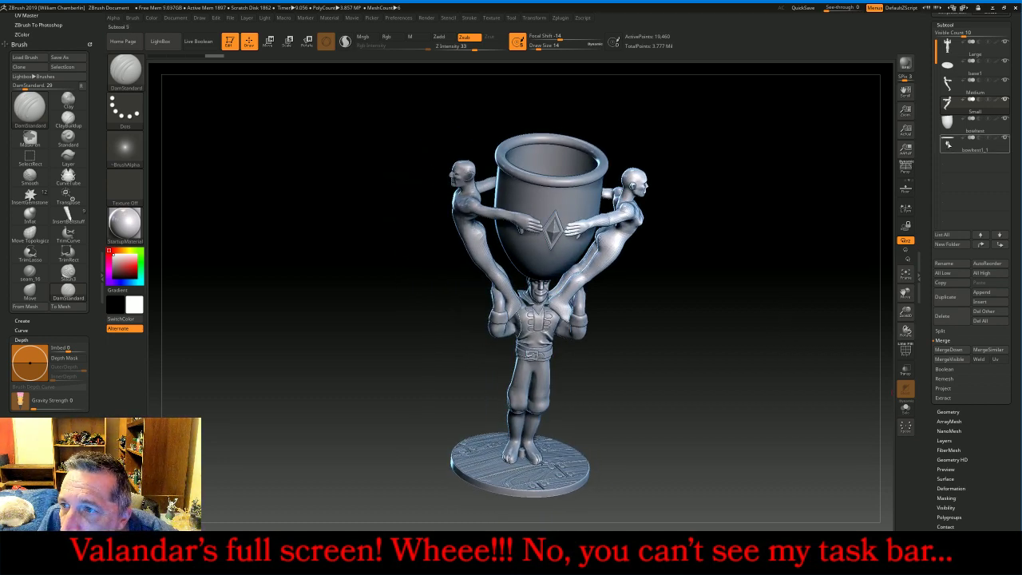
pyautogui.click(947, 70)
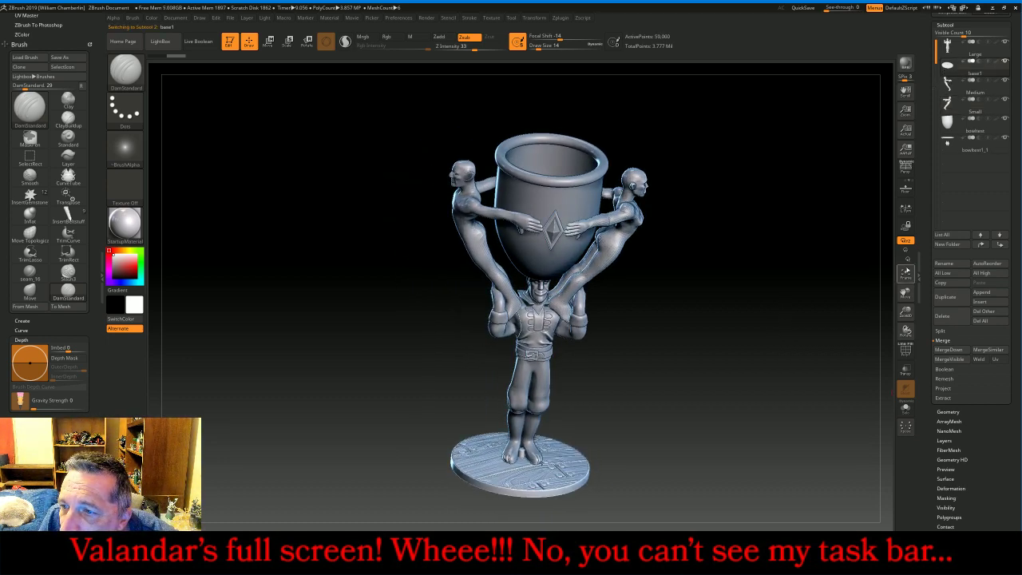
pyautogui.click(905, 273)
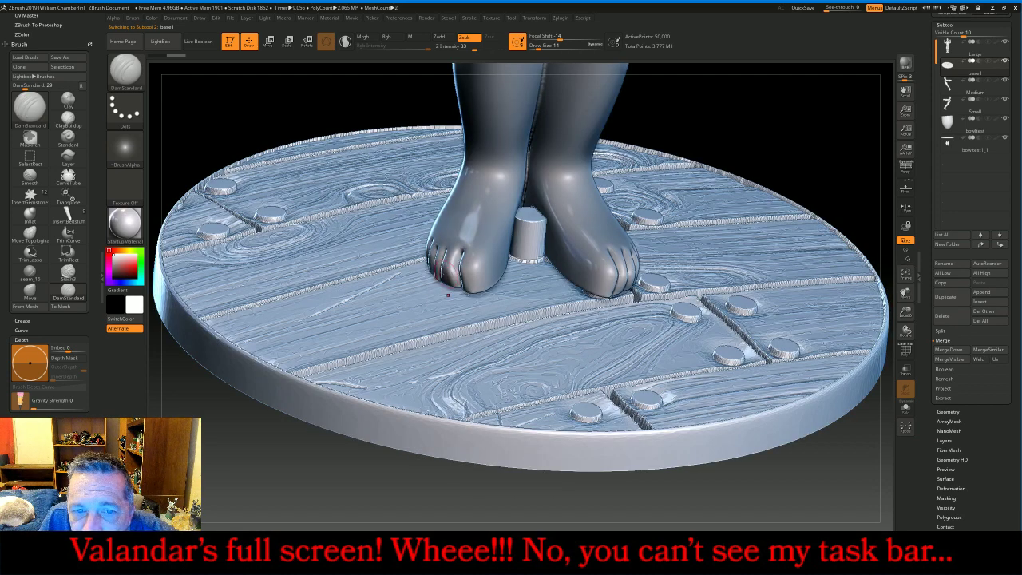
pyautogui.moveTo(484, 489); pyautogui.dragTo(423, 291)
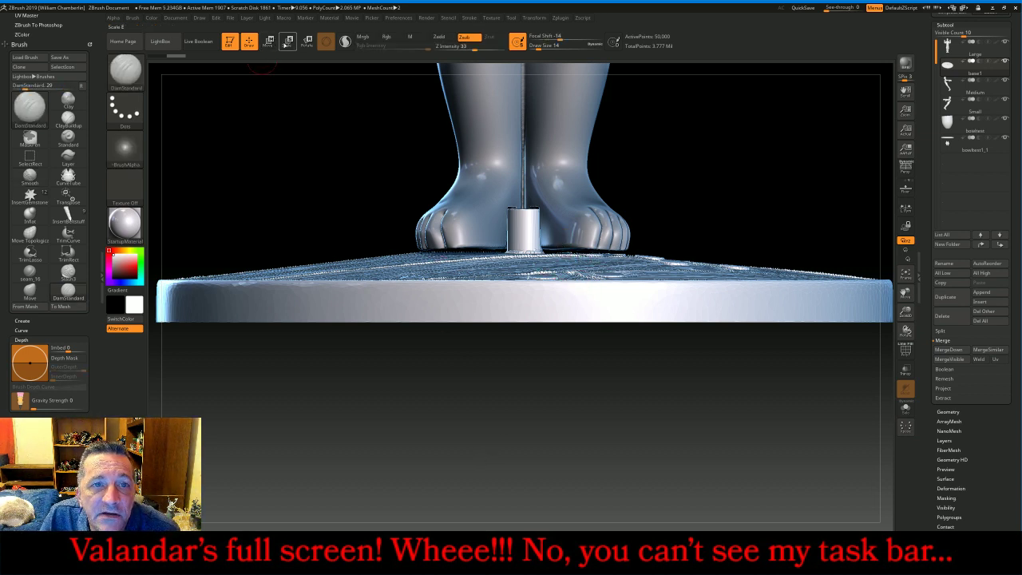
pyautogui.click(286, 43)
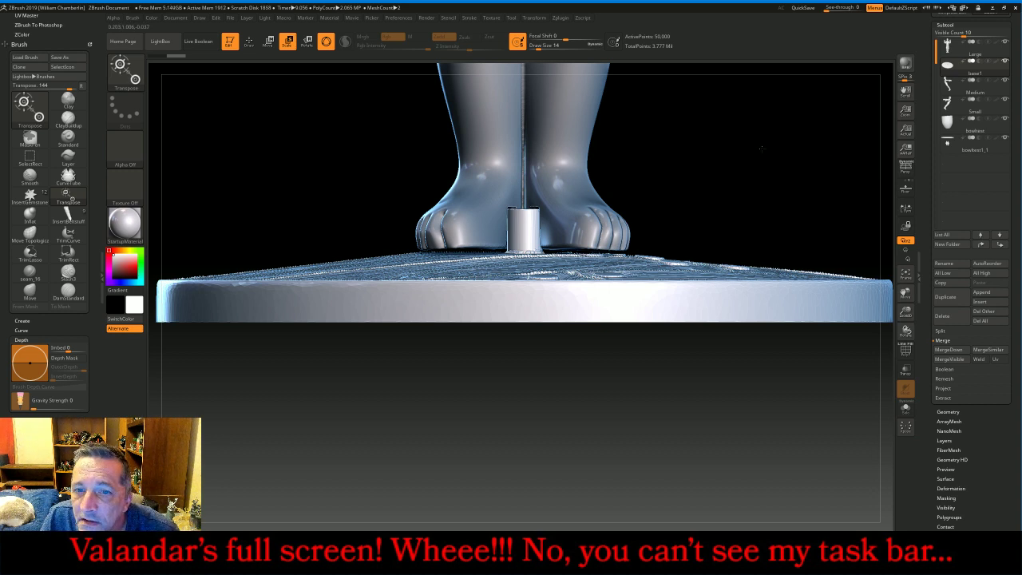
pyautogui.click(905, 273)
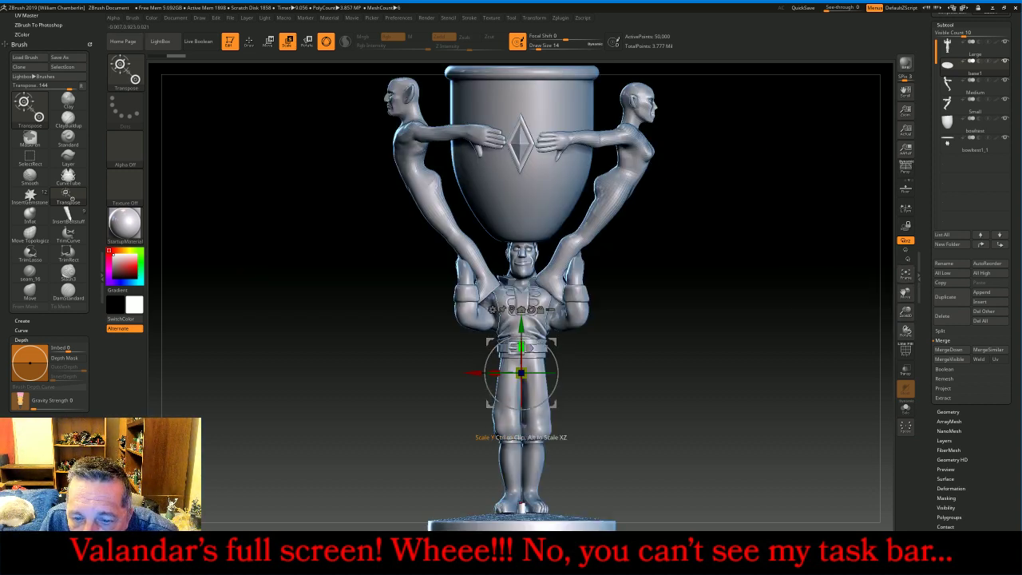
pyautogui.moveTo(521, 347); pyautogui.dragTo(520, 377)
pyautogui.moveTo(521, 329); pyautogui.dragTo(521, 381)
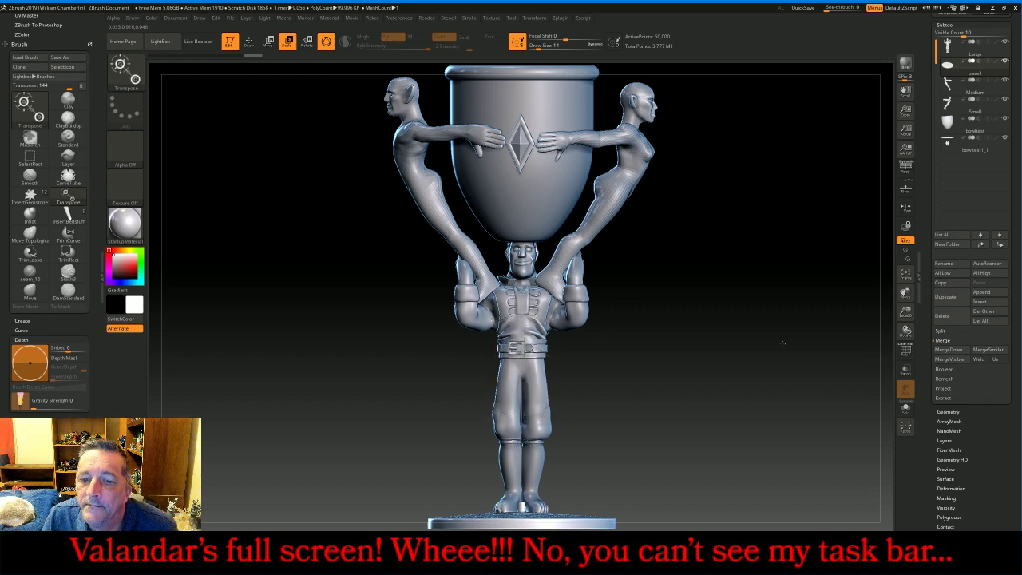
pyautogui.moveTo(784, 343); pyautogui.dragTo(808, 366)
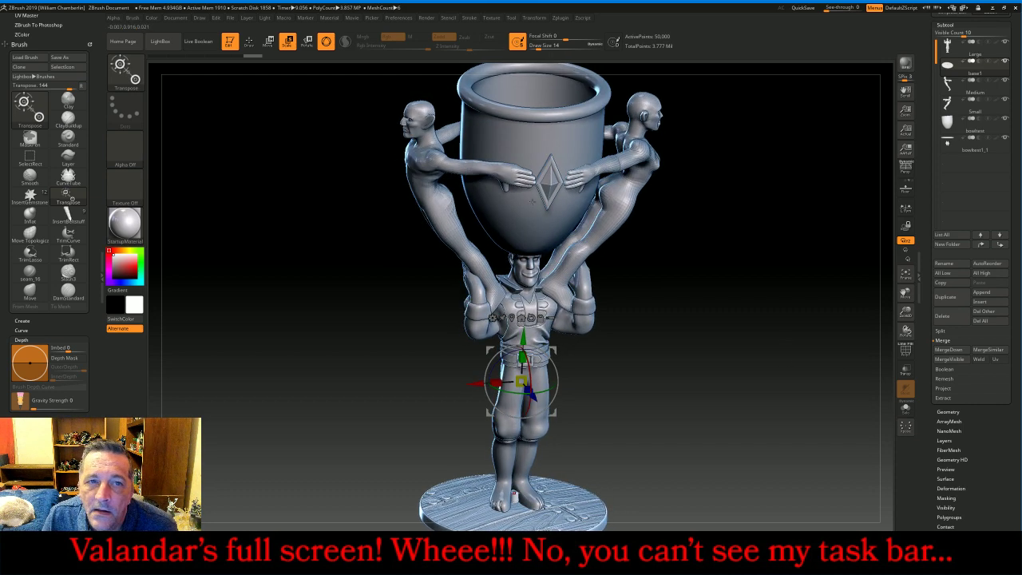
pyautogui.click(249, 42)
pyautogui.moveTo(825, 308); pyautogui.dragTo(815, 286)
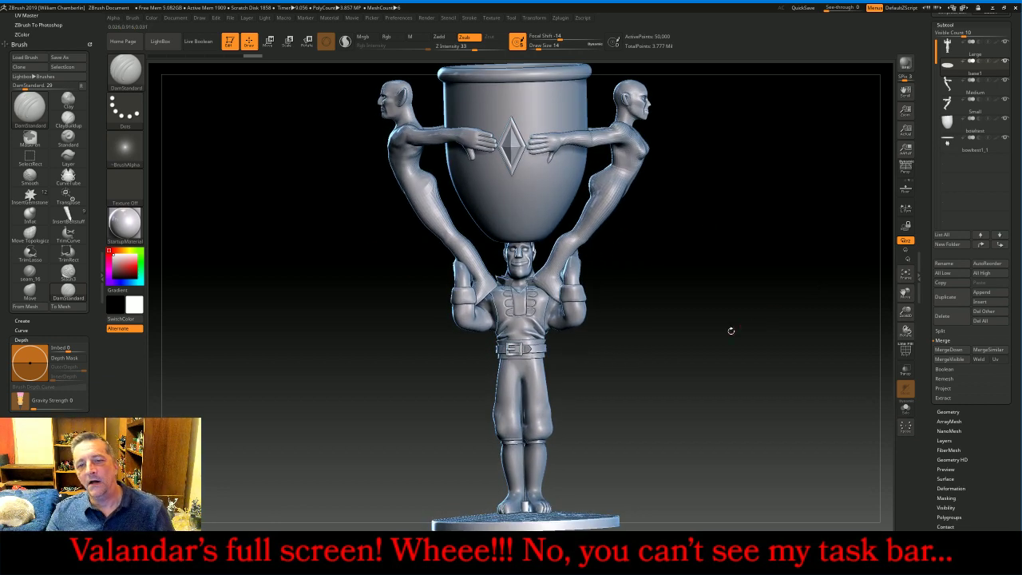
pyautogui.moveTo(729, 331)
pyautogui.mouseDown()
pyautogui.moveTo(826, 337)
pyautogui.moveTo(779, 346)
pyautogui.moveTo(731, 324)
pyautogui.mouseUp()
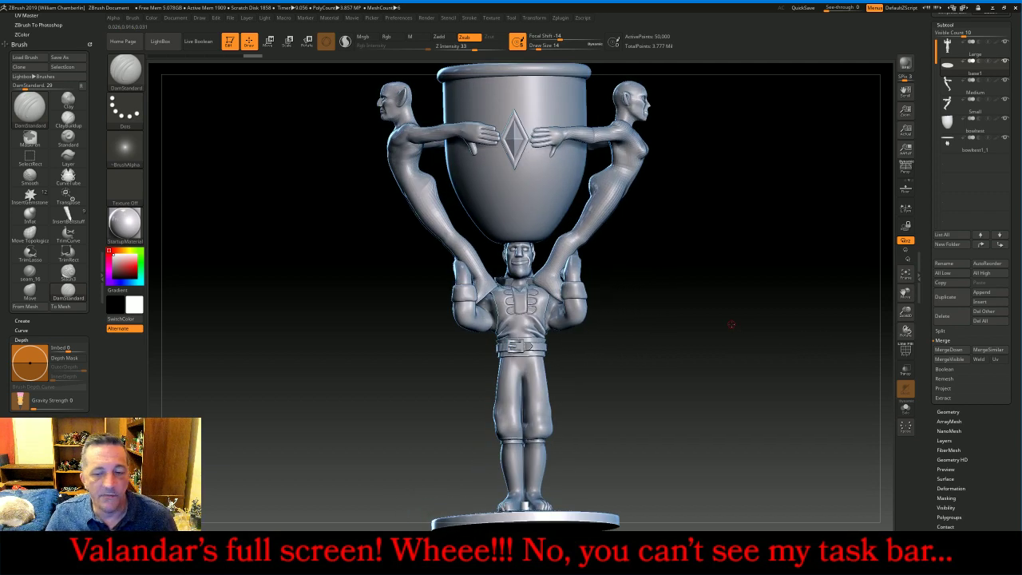
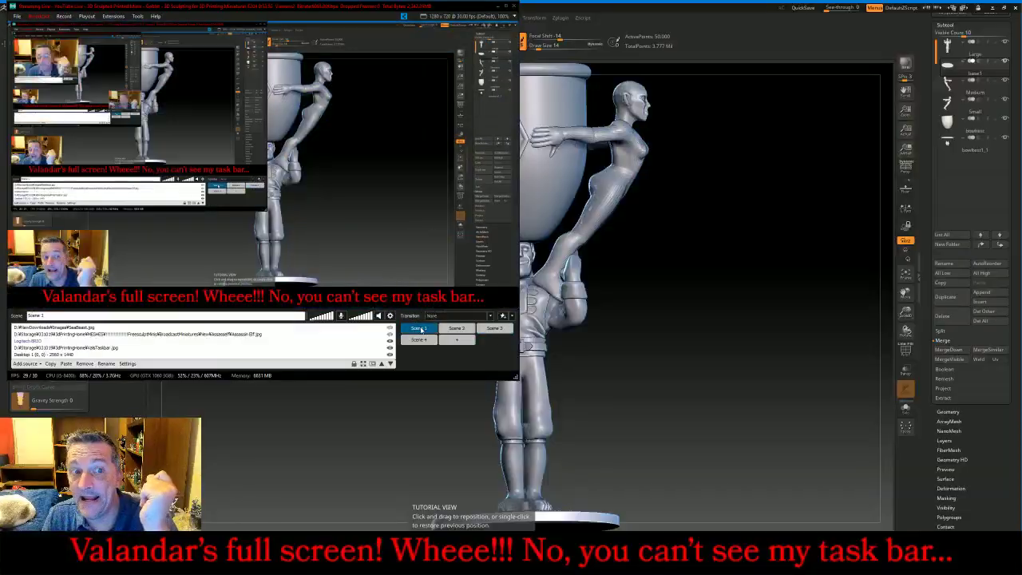
pyautogui.moveTo(737, 301); pyautogui.dragTo(765, 298)
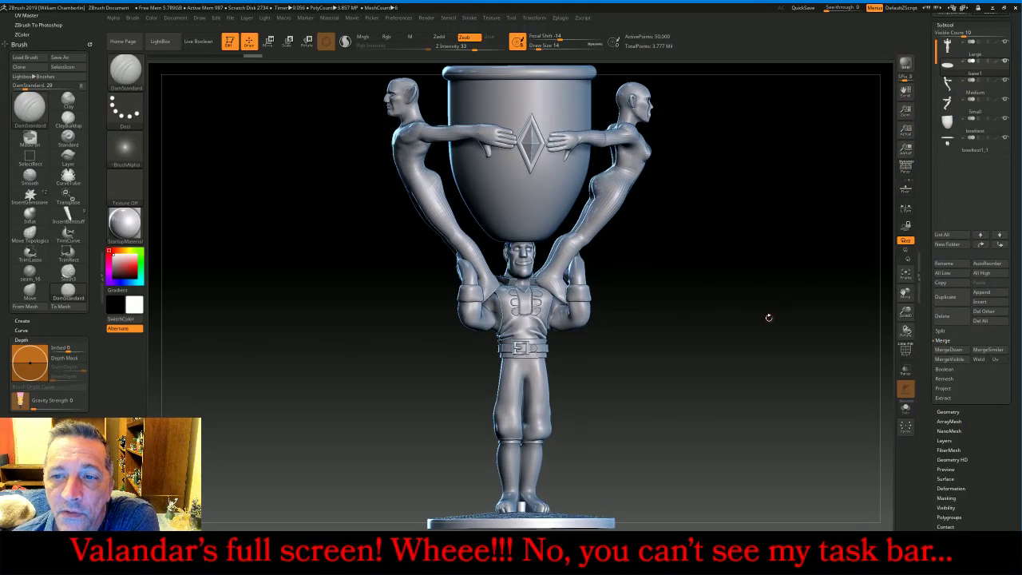
# - Make the Small figure active and hide Large, base1, Medium and the goblet's rim and diamond ornament
pyautogui.click(949, 104)
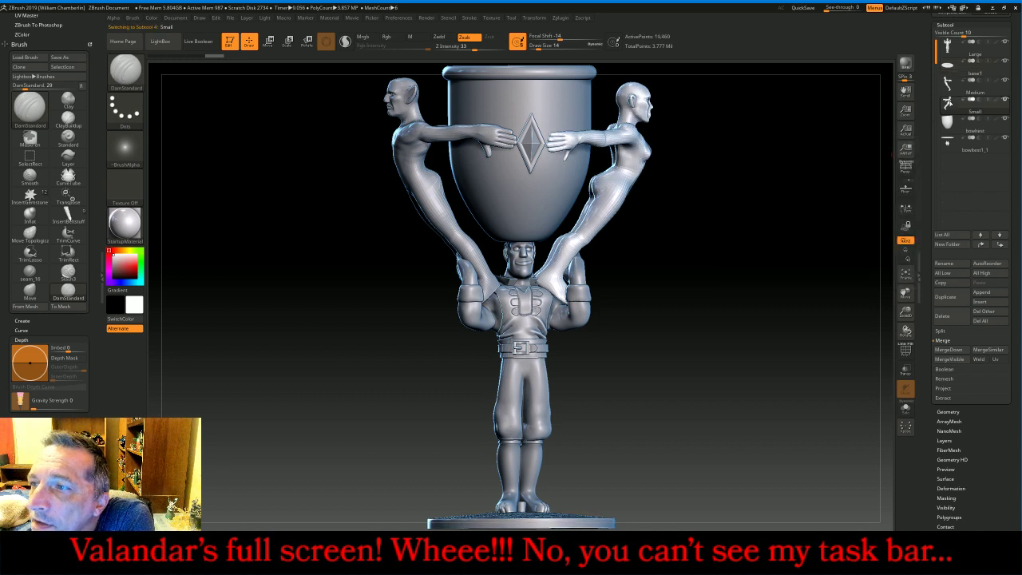
pyautogui.click(1006, 62)
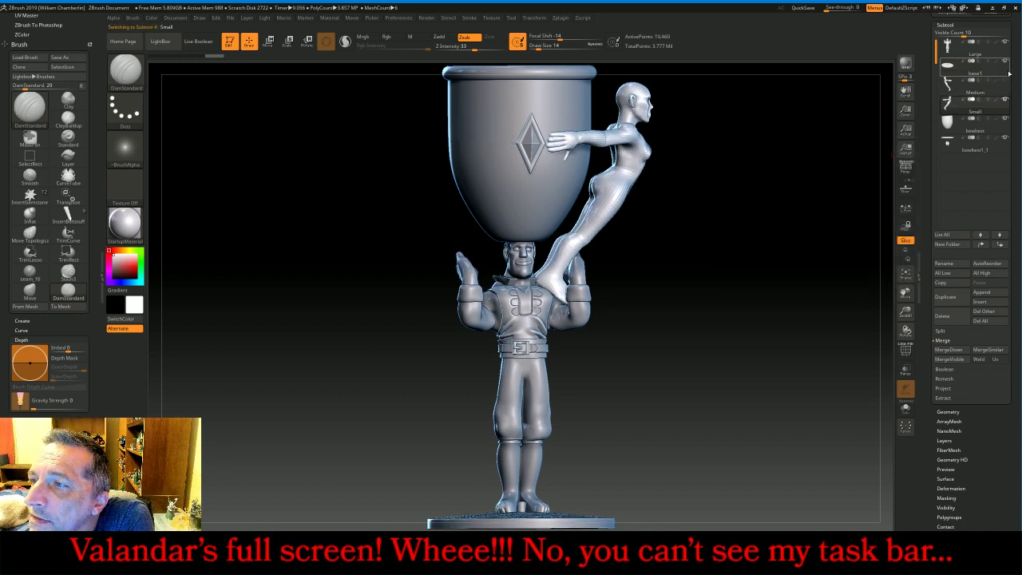
pyautogui.click(1005, 81)
pyautogui.click(1005, 100)
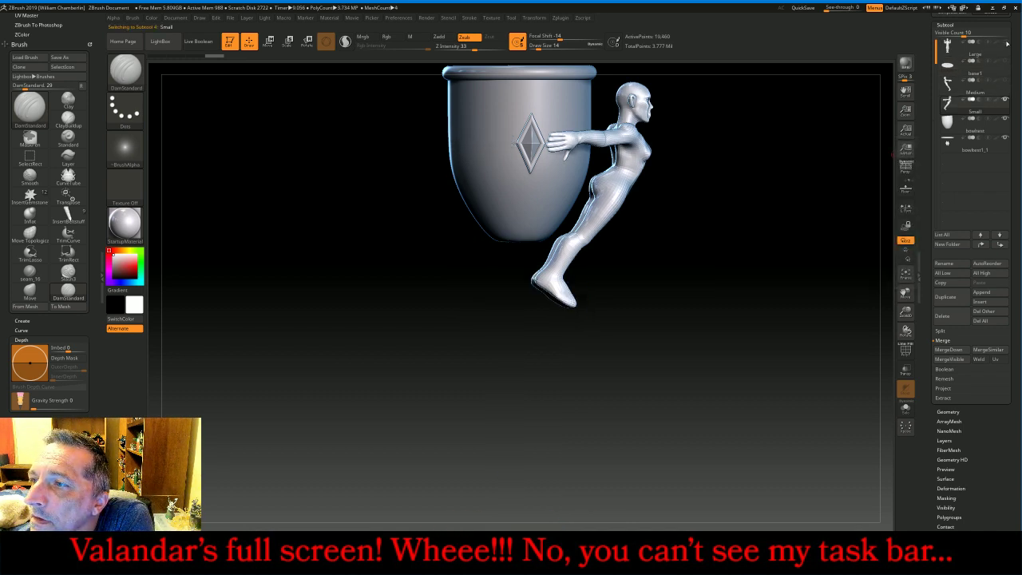
pyautogui.click(1006, 138)
pyautogui.moveTo(809, 252)
pyautogui.mouseDown()
pyautogui.moveTo(787, 244)
pyautogui.moveTo(789, 256)
pyautogui.mouseUp()
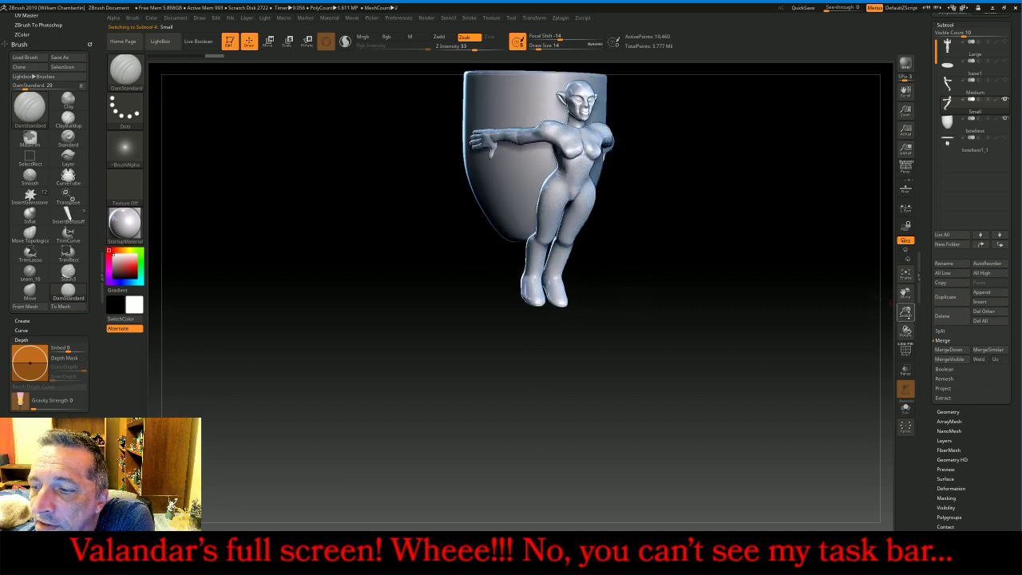
pyautogui.moveTo(905, 312); pyautogui.dragTo(905, 346)
pyautogui.moveTo(904, 291); pyautogui.dragTo(858, 570)
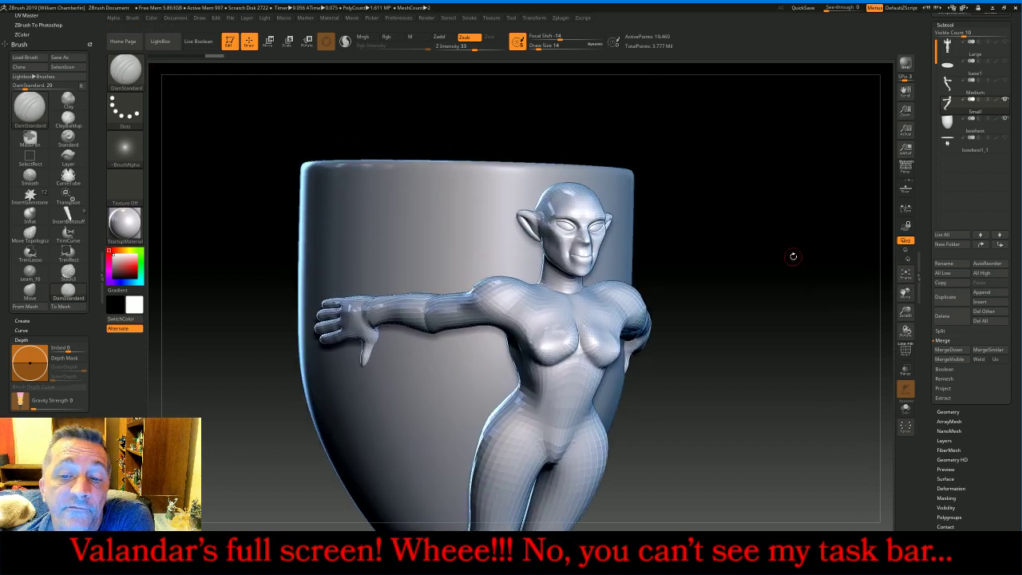
# - Choose the Standard brush, set the draw size to 22, and smooth down the pointed tip of the Small figure's left ear
pyautogui.moveTo(793, 256)
pyautogui.mouseDown()
pyautogui.moveTo(772, 254)
pyautogui.moveTo(792, 260)
pyautogui.mouseUp()
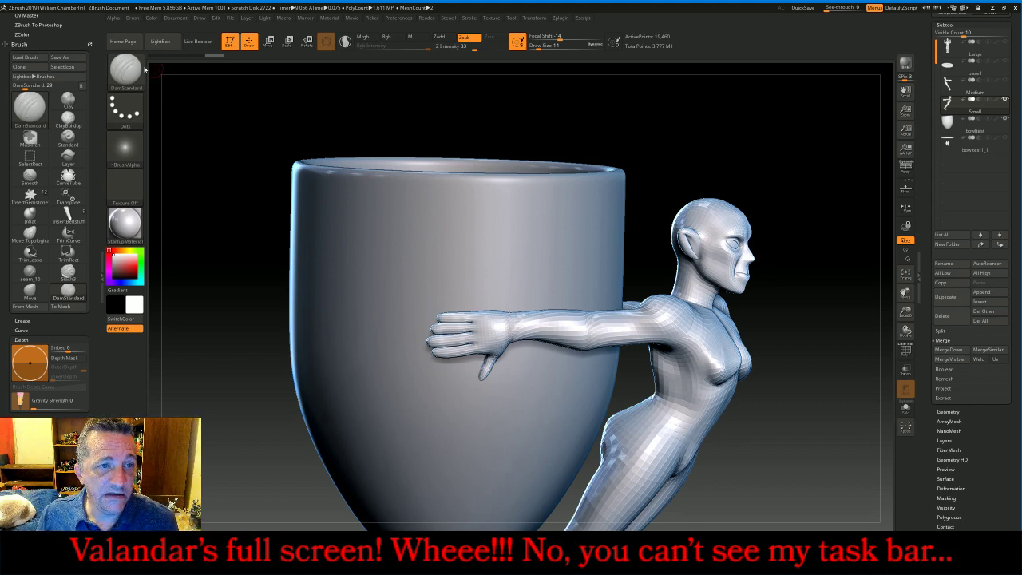
pyautogui.click(125, 70)
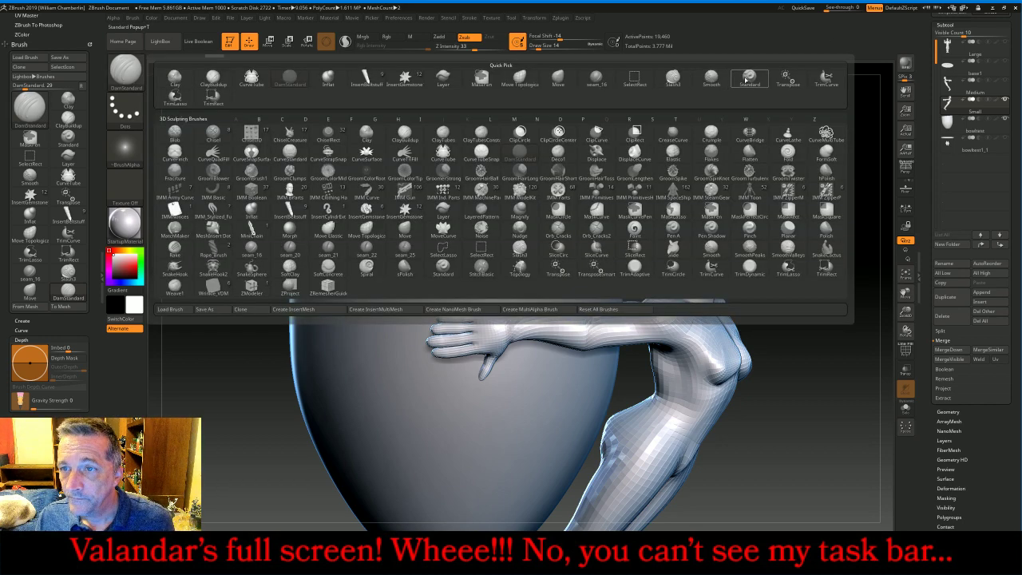
pyautogui.click(749, 77)
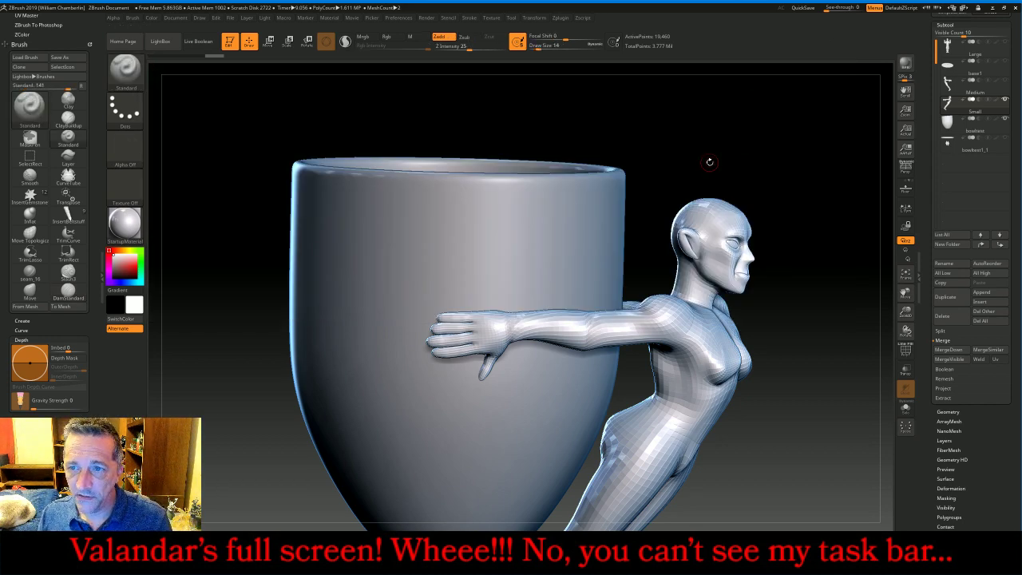
pyautogui.press(']')
pyautogui.press('shift')
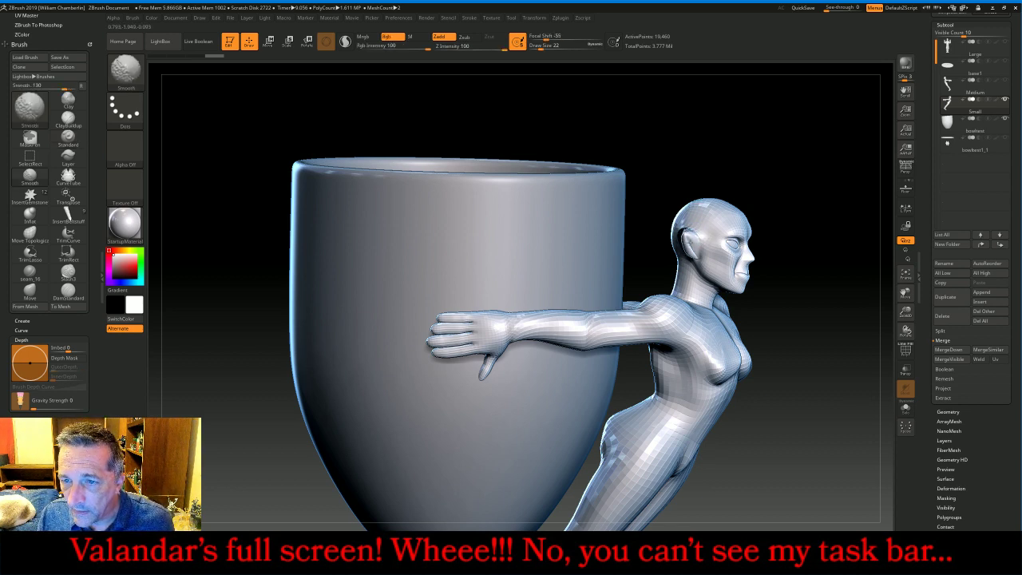
pyautogui.moveTo(778, 165)
pyautogui.mouseDown()
pyautogui.moveTo(748, 162)
pyautogui.moveTo(745, 191)
pyautogui.mouseUp()
pyautogui.press('shift')
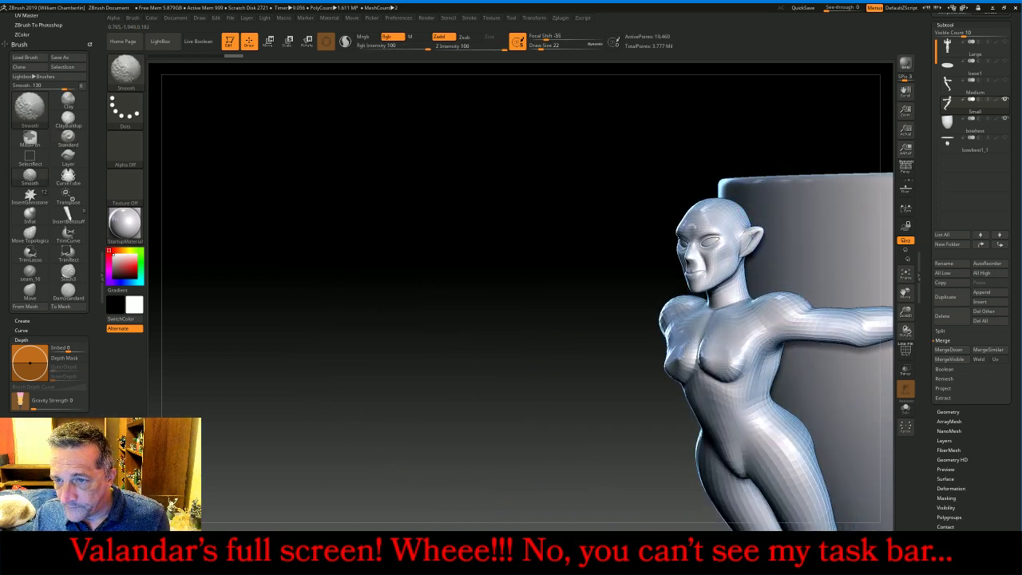
pyautogui.keyDown('shift'); pyautogui.moveTo(756, 235); pyautogui.dragTo(757, 238); pyautogui.keyUp('shift')
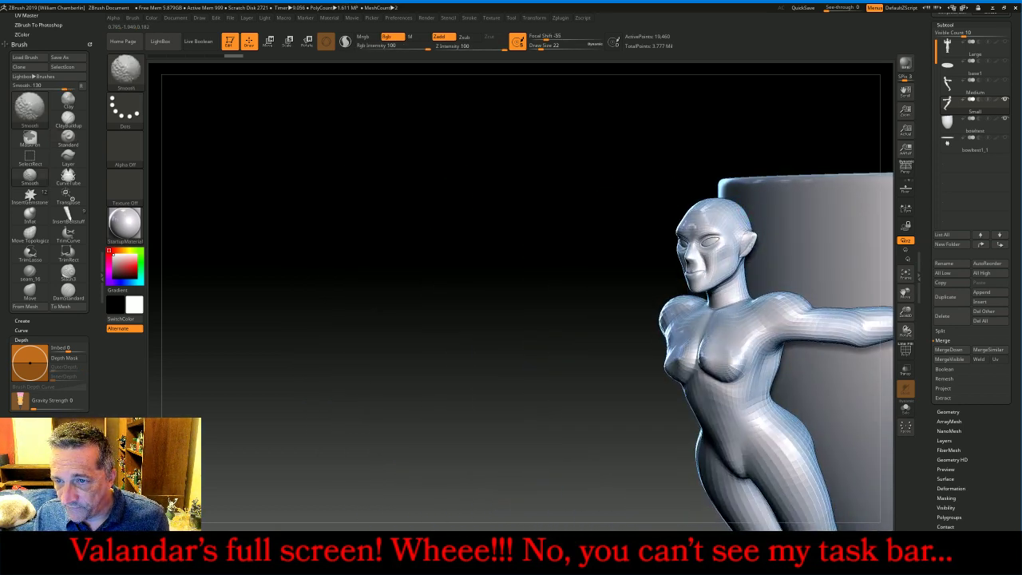
# - With the Move brush at draw size 14, push in the pointed tip of the Small figure's right ear
pyautogui.moveTo(549, 301); pyautogui.dragTo(571, 287)
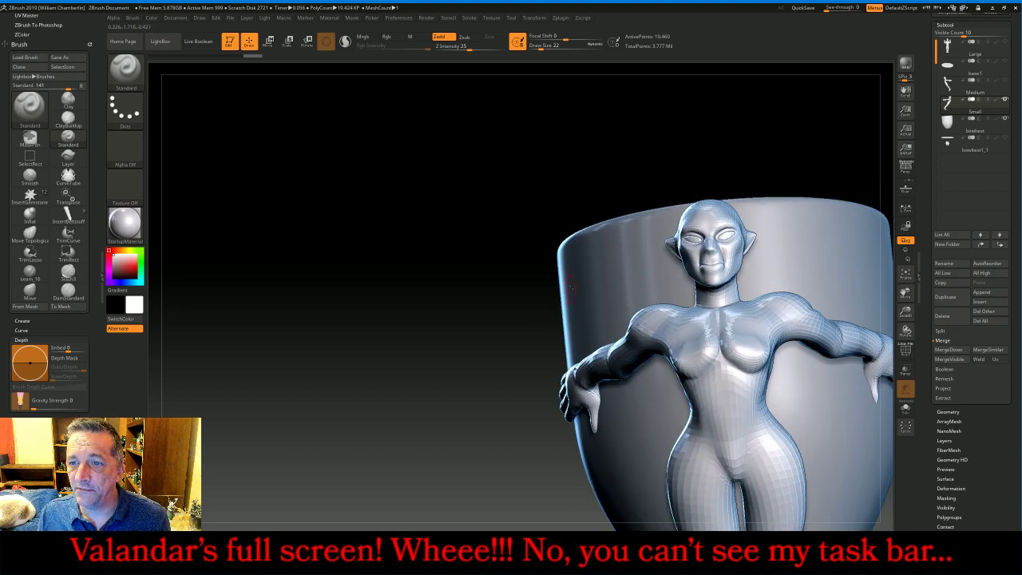
pyautogui.moveTo(906, 312); pyautogui.dragTo(808, 369)
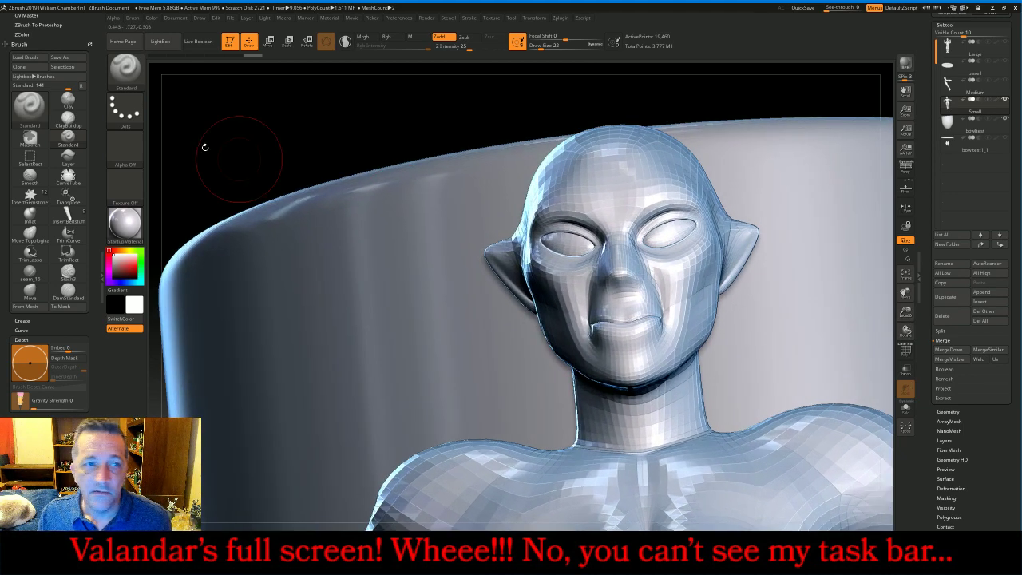
pyautogui.click(137, 72)
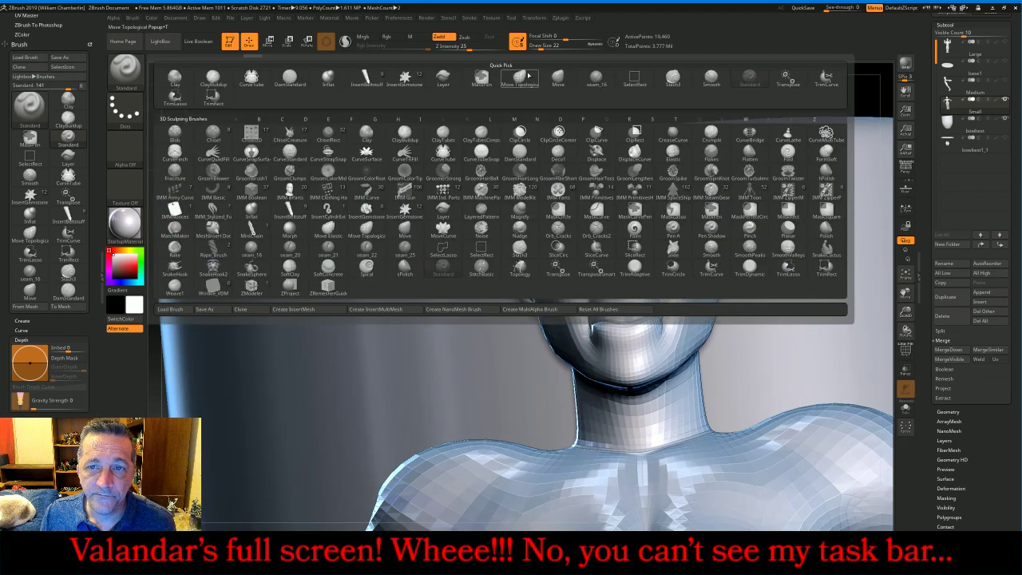
pyautogui.click(561, 76)
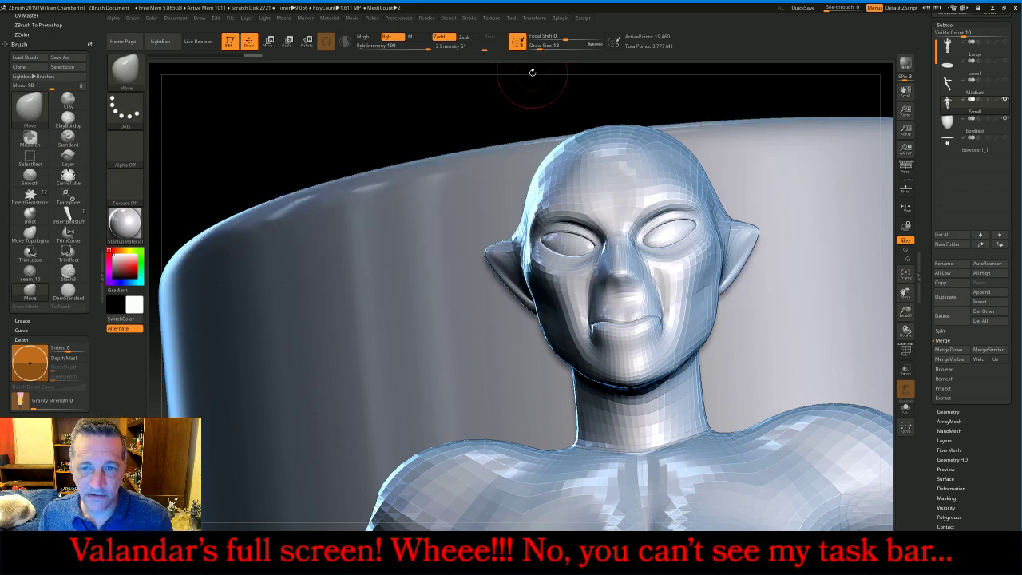
pyautogui.press(']')
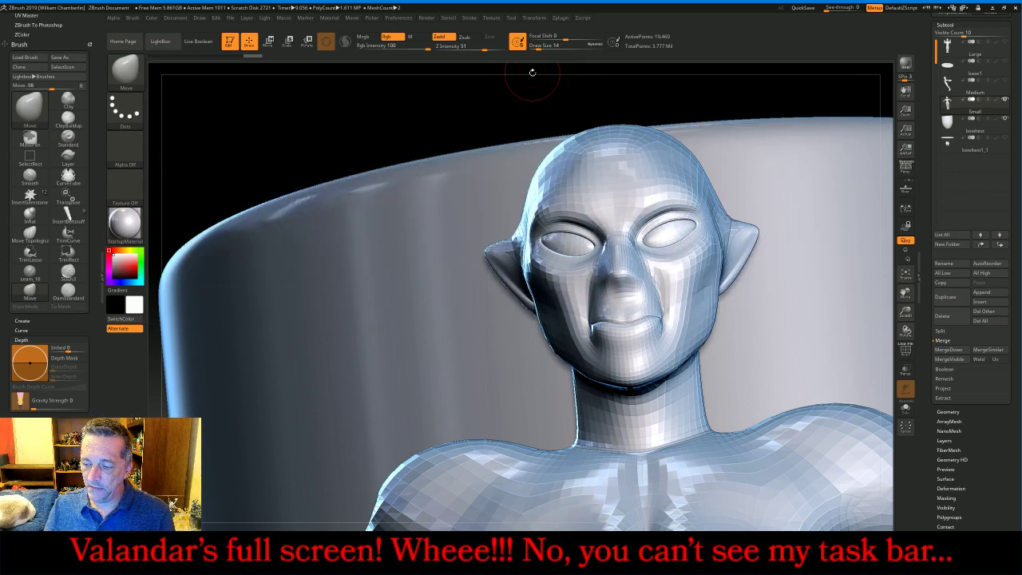
pyautogui.moveTo(437, 128); pyautogui.dragTo(511, 216)
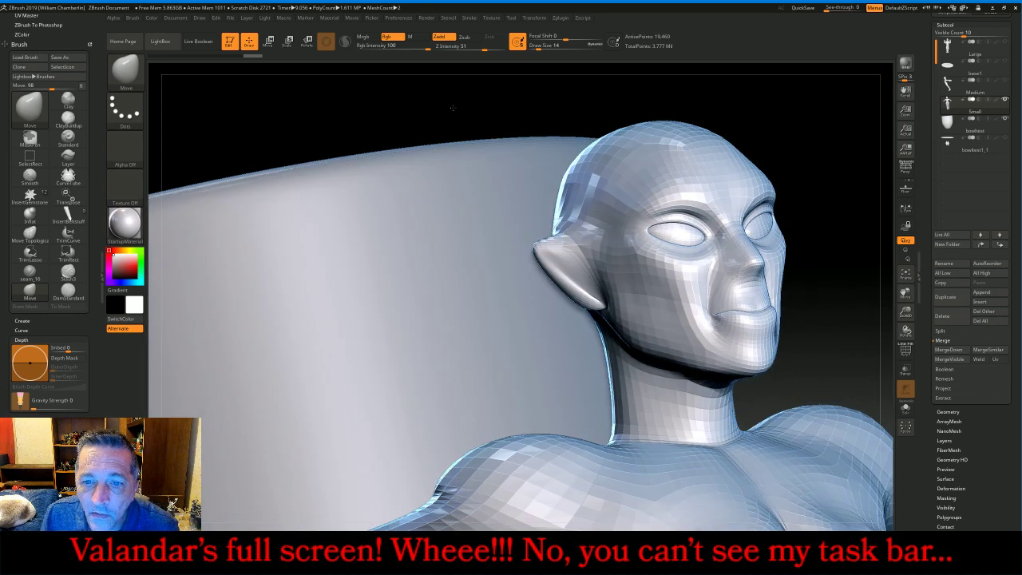
pyautogui.moveTo(538, 248); pyautogui.dragTo(547, 253)
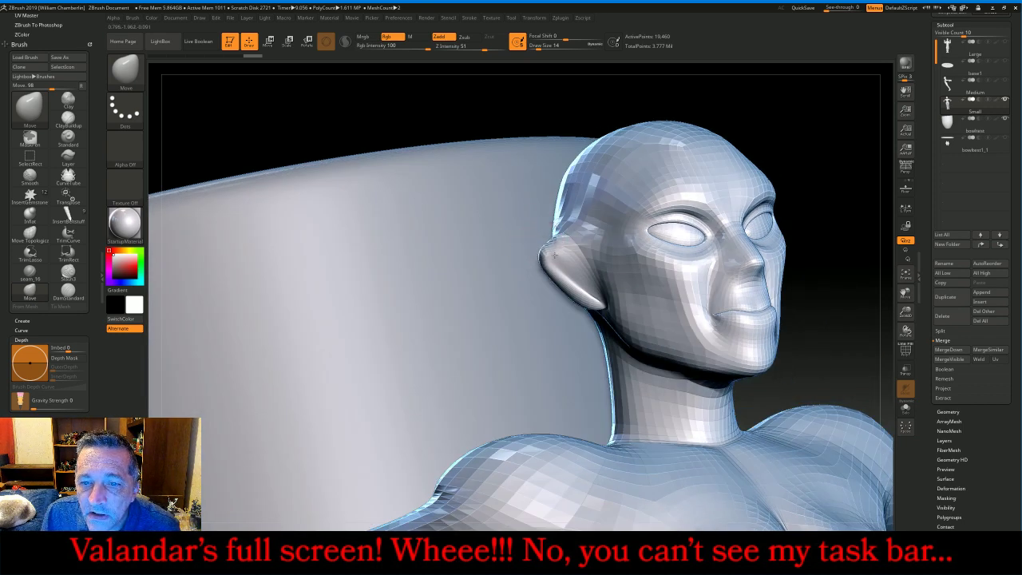
# - Enlarge the Move brush to draw size 26 and reshape the Small figure's left ear into a rounder form
pyautogui.moveTo(822, 203); pyautogui.dragTo(747, 241)
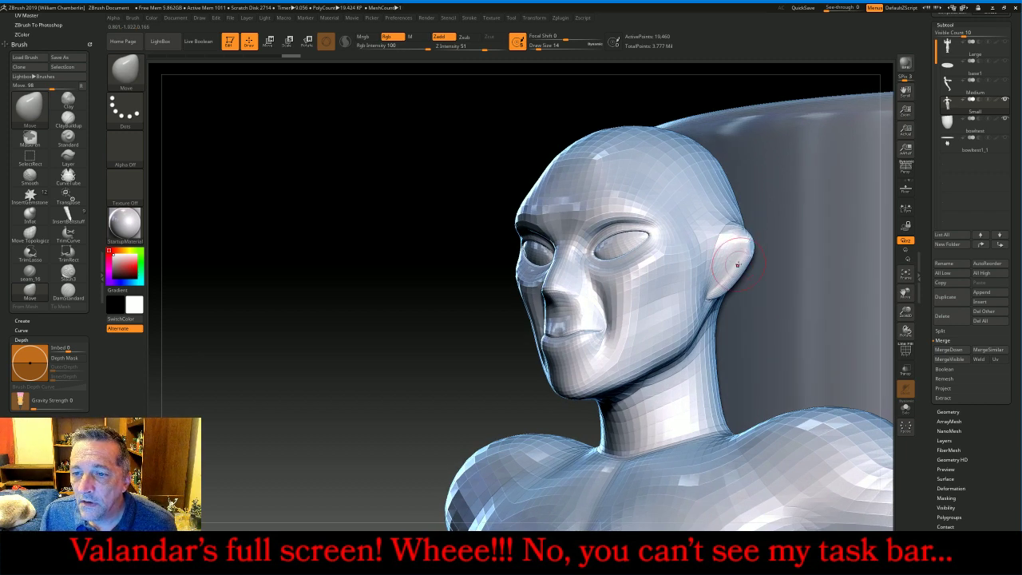
pyautogui.press(']')
pyautogui.press(']')
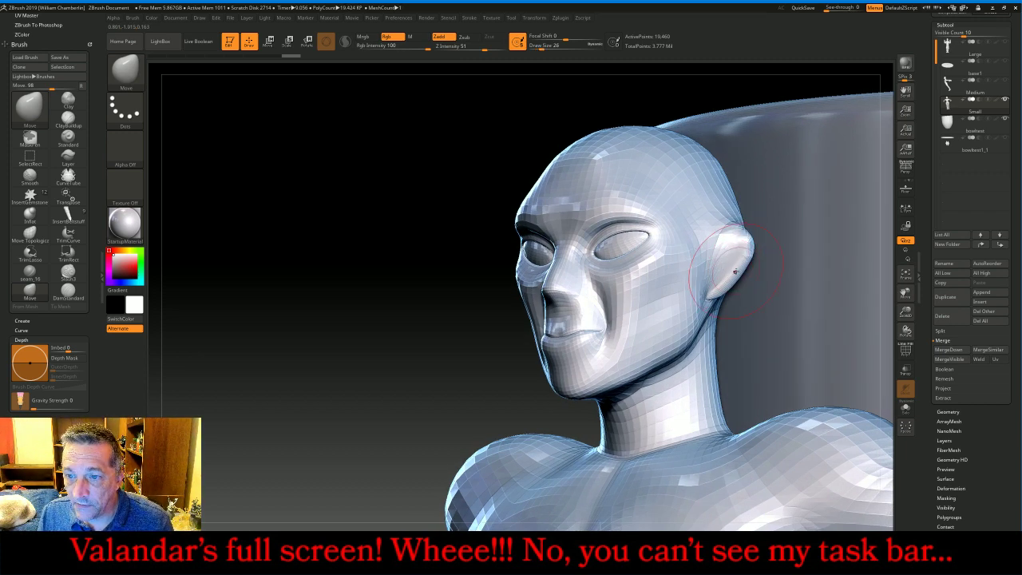
pyautogui.moveTo(731, 267); pyautogui.dragTo(744, 277)
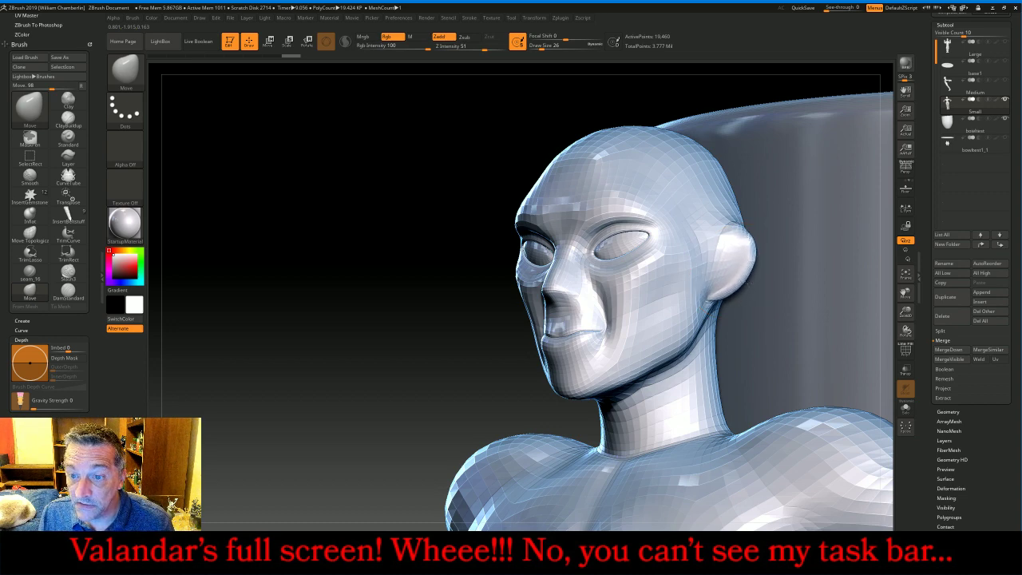
# - Choose the Slash3 brush, turn off LazyMouse, and lower the Z Intensity to 8
pyautogui.moveTo(420, 307)
pyautogui.mouseDown()
pyautogui.moveTo(476, 290)
pyautogui.moveTo(514, 299)
pyautogui.mouseUp()
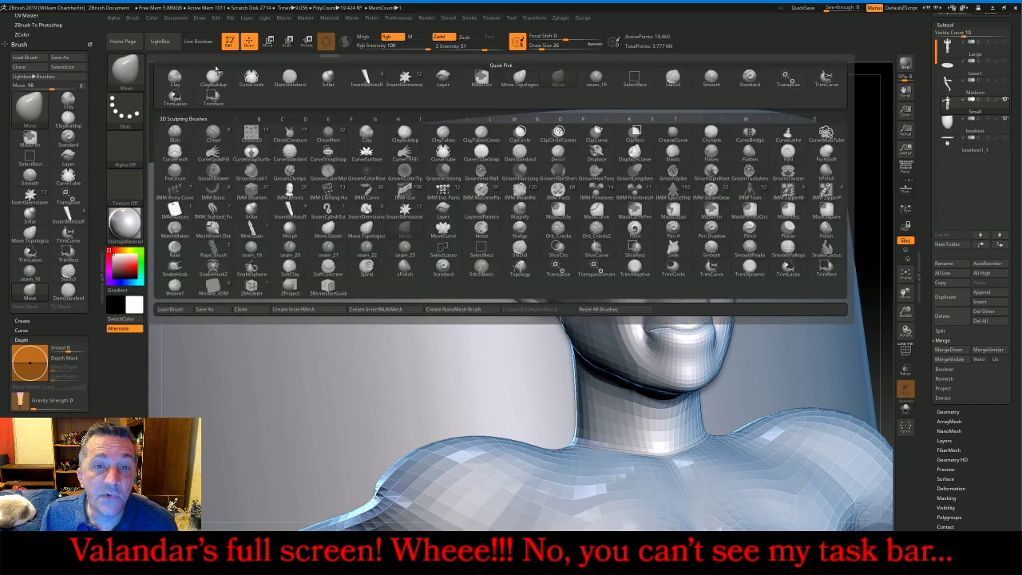
pyautogui.click(125, 70)
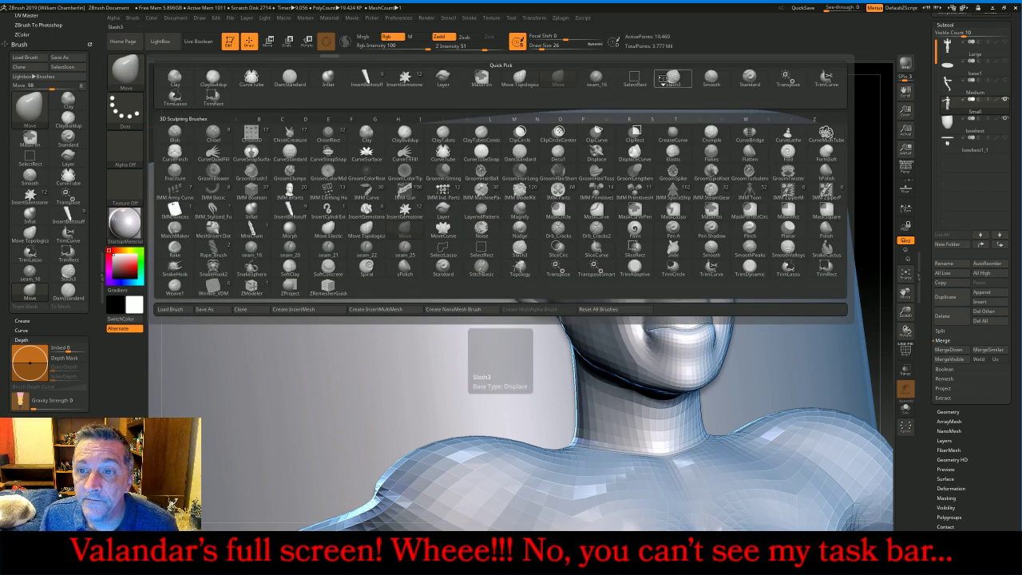
pyautogui.click(671, 78)
pyautogui.moveTo(1016, 61); pyautogui.dragTo(1016, 463)
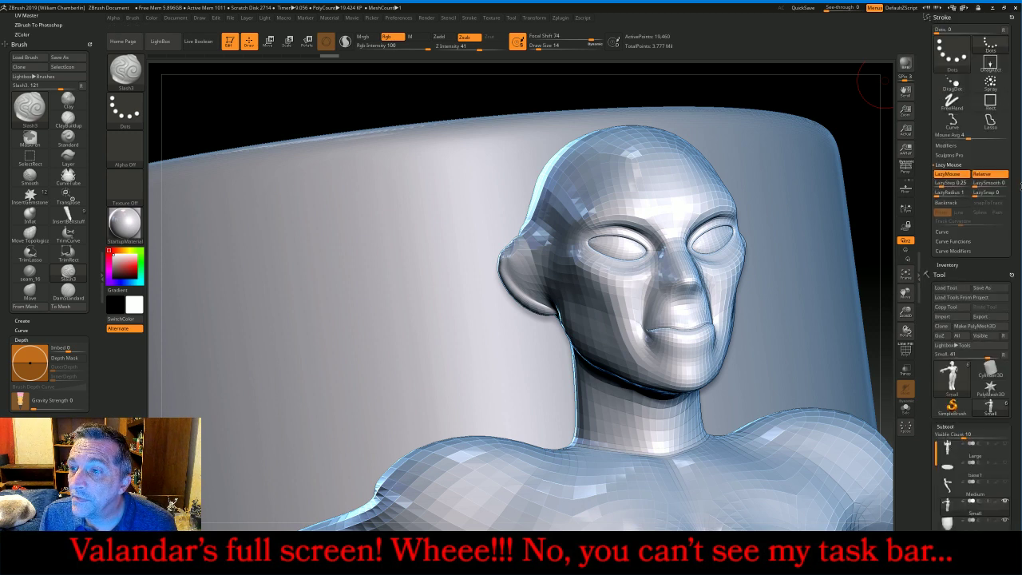
pyautogui.click(950, 174)
pyautogui.moveTo(483, 50); pyautogui.dragTo(458, 49)
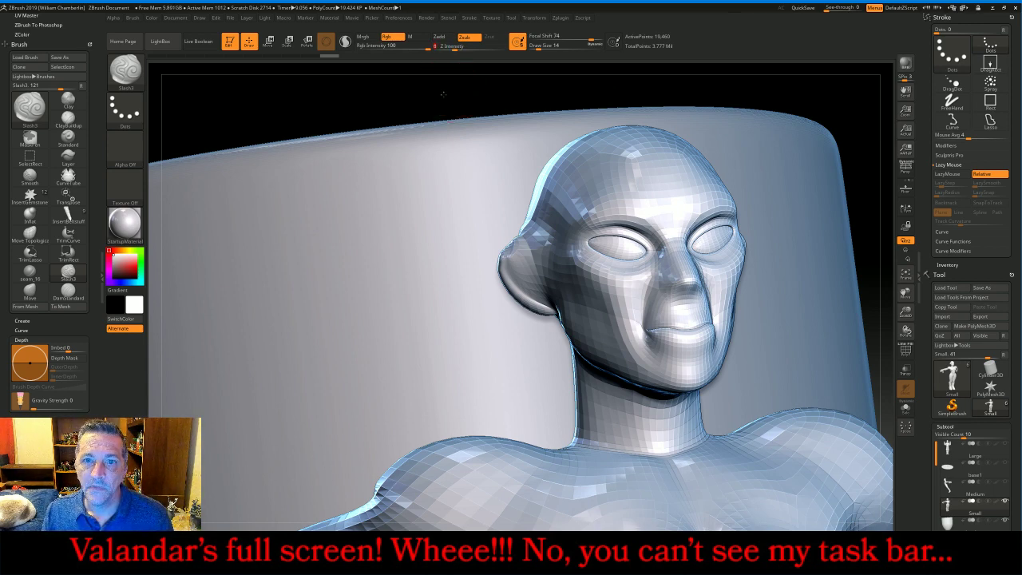
# - Carve the inner recess of the Small figure's right ear and smooth the strokes
pyautogui.moveTo(463, 89); pyautogui.dragTo(461, 81)
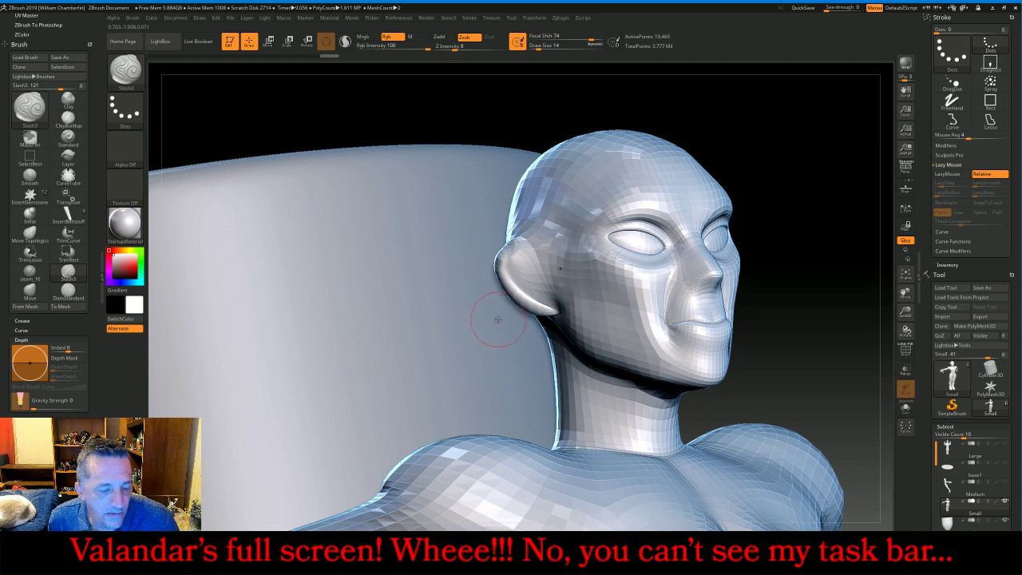
pyautogui.click(531, 18)
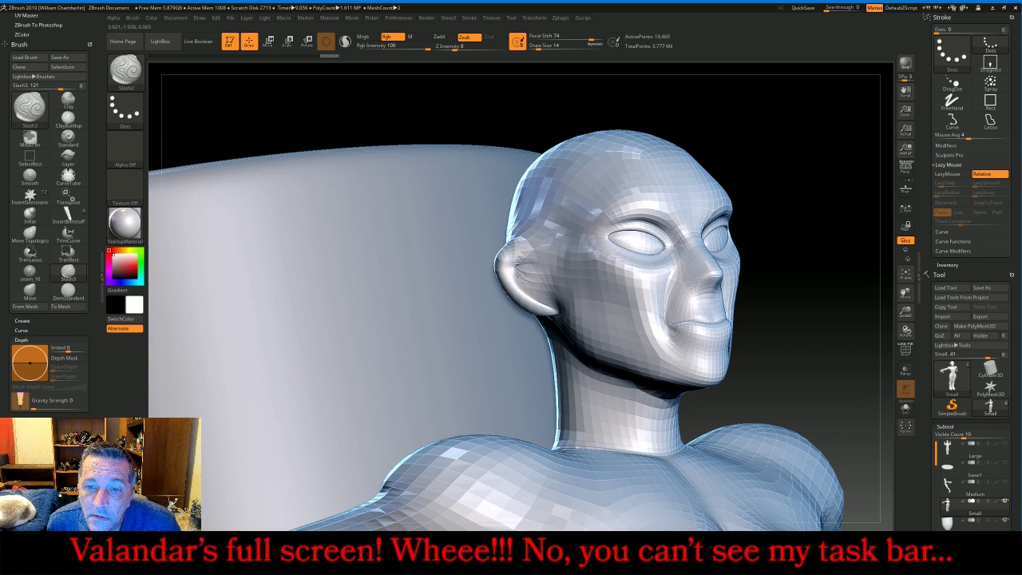
pyautogui.moveTo(527, 279)
pyautogui.mouseDown()
pyautogui.moveTo(533, 291)
pyautogui.moveTo(529, 273)
pyautogui.mouseUp()
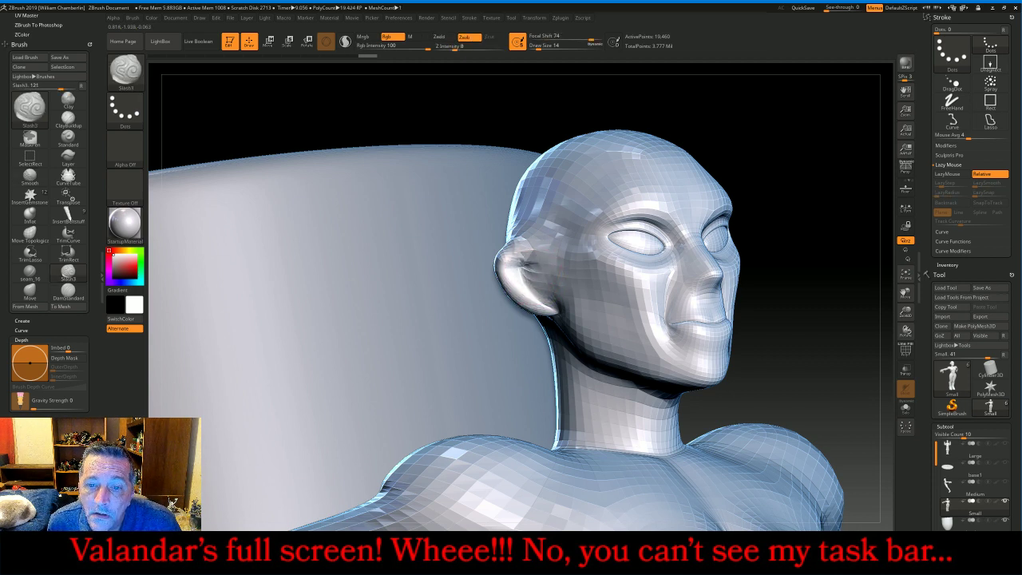
pyautogui.moveTo(538, 241)
pyautogui.keyDown('shift'); pyautogui.mouseDown()
pyautogui.moveTo(533, 285)
pyautogui.moveTo(530, 257)
pyautogui.moveTo(547, 270)
pyautogui.moveTo(537, 289)
pyautogui.mouseUp(); pyautogui.keyUp('shift')
# - Smooth the outer rim of the Small figure's right ear down to the lobe
pyautogui.moveTo(800, 197); pyautogui.dragTo(822, 224)
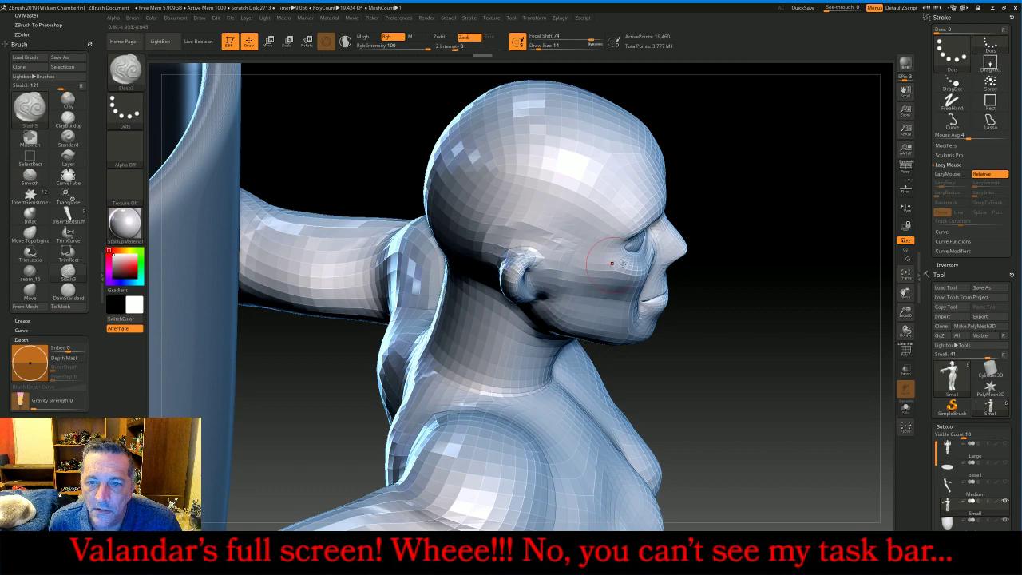
pyautogui.moveTo(768, 232); pyautogui.dragTo(551, 241)
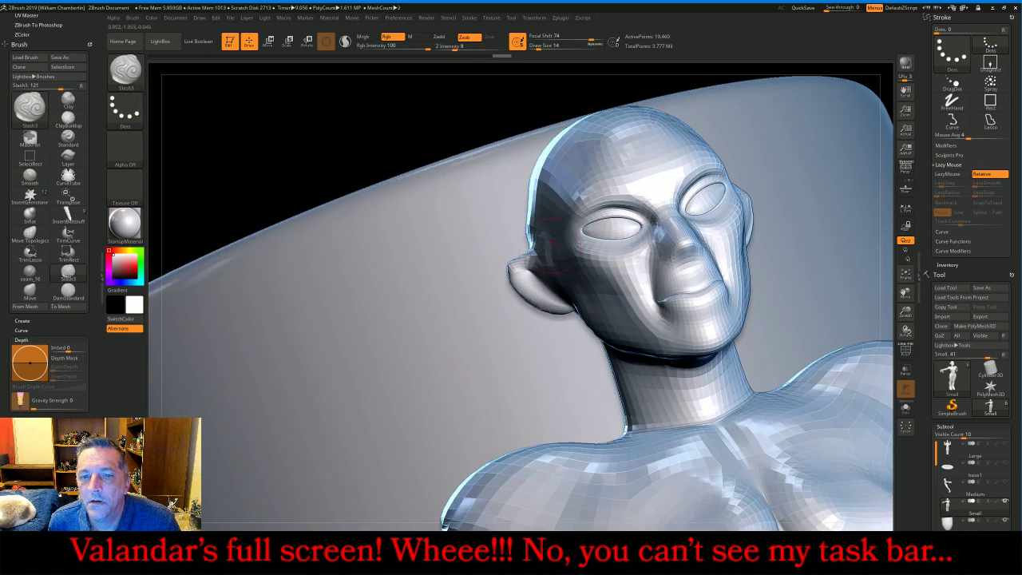
pyautogui.press('shift')
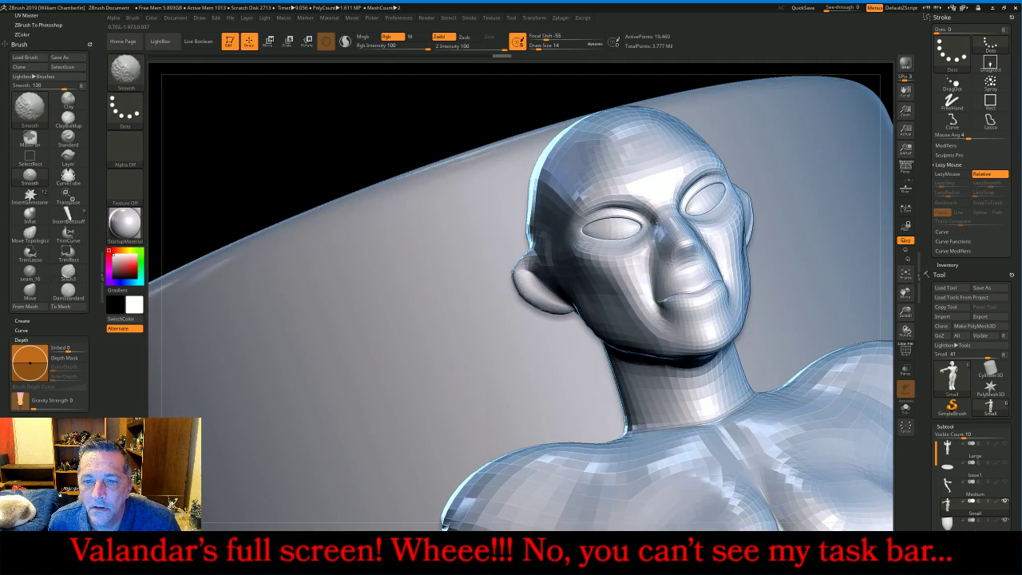
pyautogui.moveTo(515, 281)
pyautogui.keyDown('shift'); pyautogui.mouseDown()
pyautogui.moveTo(550, 314)
pyautogui.moveTo(579, 316)
pyautogui.mouseUp(); pyautogui.keyUp('shift')
# - Carve the inner recess of the Small figure's left ear with Slash3, smooth it, and check it from the side
pyautogui.moveTo(461, 119); pyautogui.dragTo(442, 136)
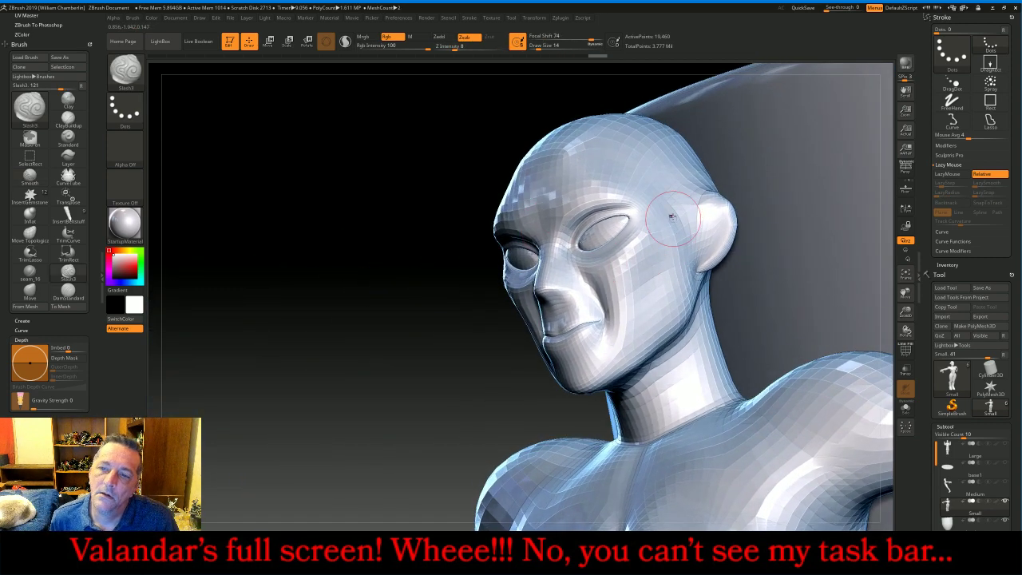
pyautogui.moveTo(675, 134); pyautogui.dragTo(697, 242, button='right')
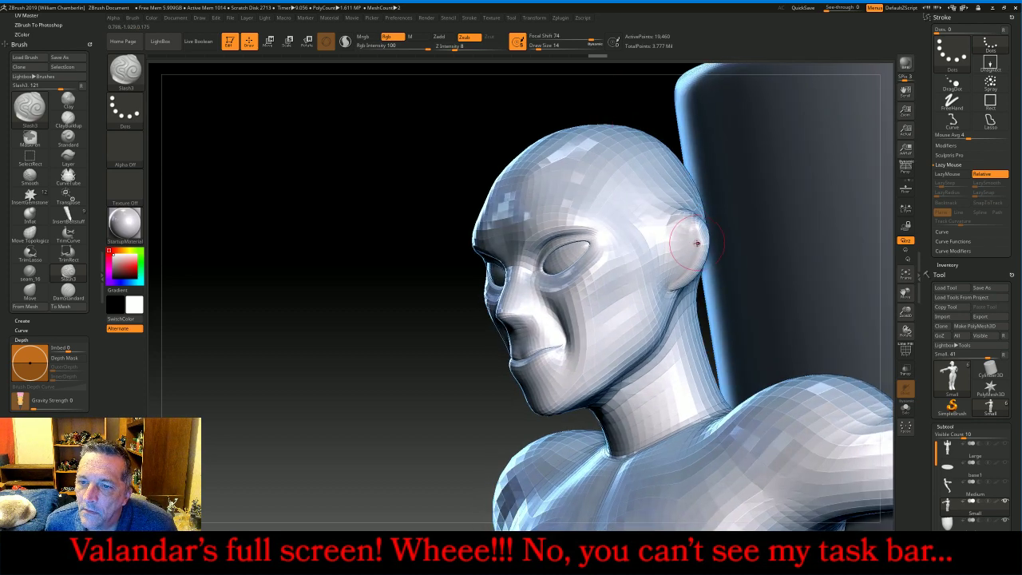
pyautogui.moveTo(680, 234)
pyautogui.mouseDown()
pyautogui.moveTo(677, 262)
pyautogui.moveTo(674, 241)
pyautogui.mouseUp()
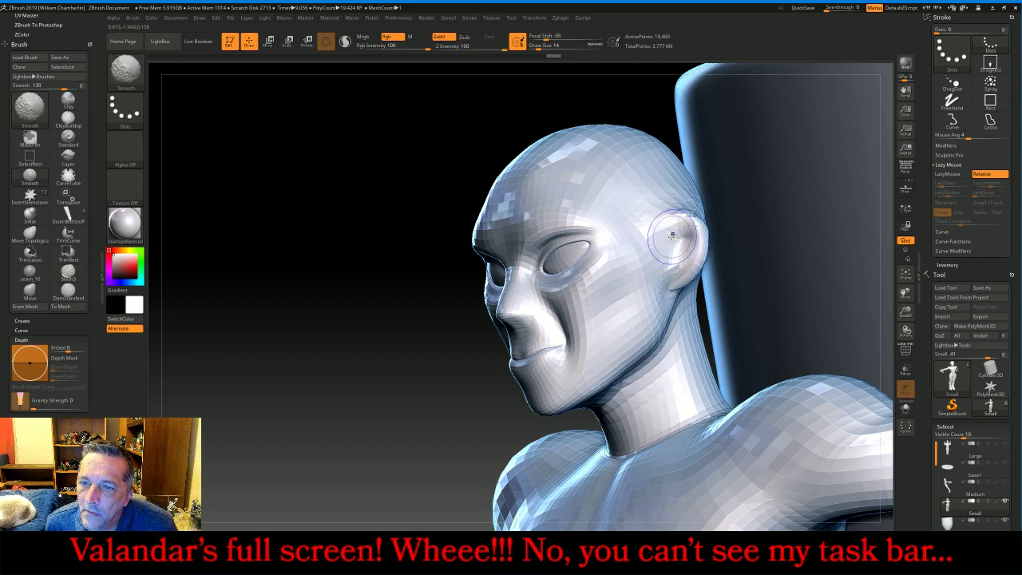
pyautogui.moveTo(407, 288)
pyautogui.mouseDown()
pyautogui.moveTo(388, 337)
pyautogui.moveTo(411, 289)
pyautogui.mouseUp()
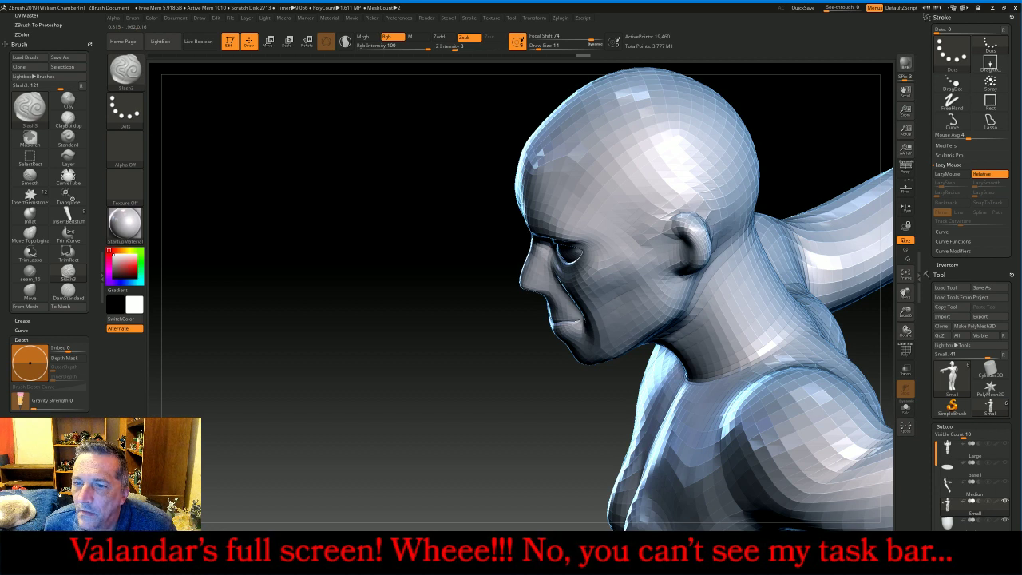
# - Switch to the Move brush and push both of the Small figure's ears closer to the sides of the head
pyautogui.moveTo(673, 214)
pyautogui.mouseDown()
pyautogui.moveTo(705, 229)
pyautogui.moveTo(707, 259)
pyautogui.mouseUp()
pyautogui.moveTo(411, 352); pyautogui.dragTo(512, 361)
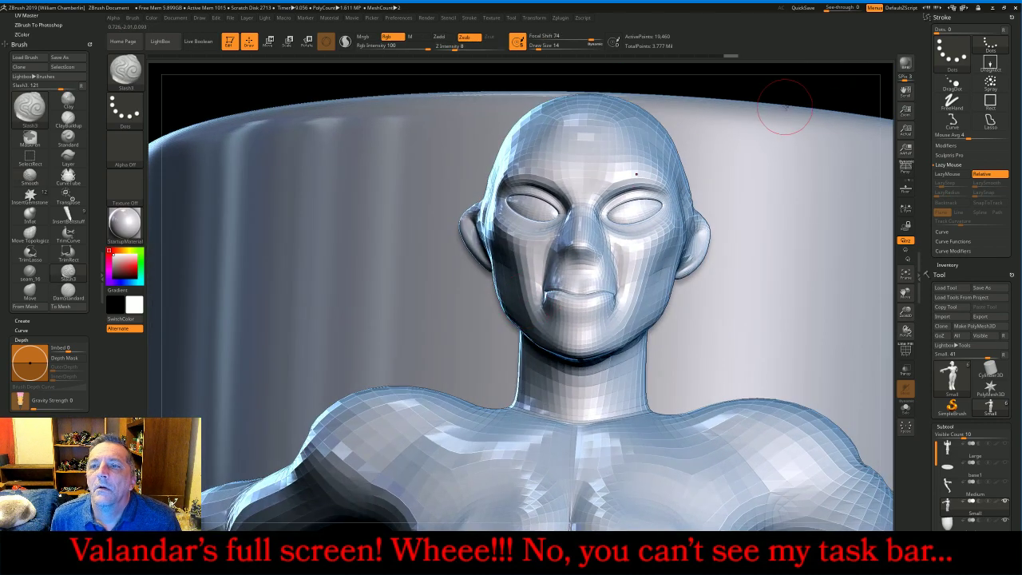
pyautogui.moveTo(788, 95); pyautogui.dragTo(830, 93)
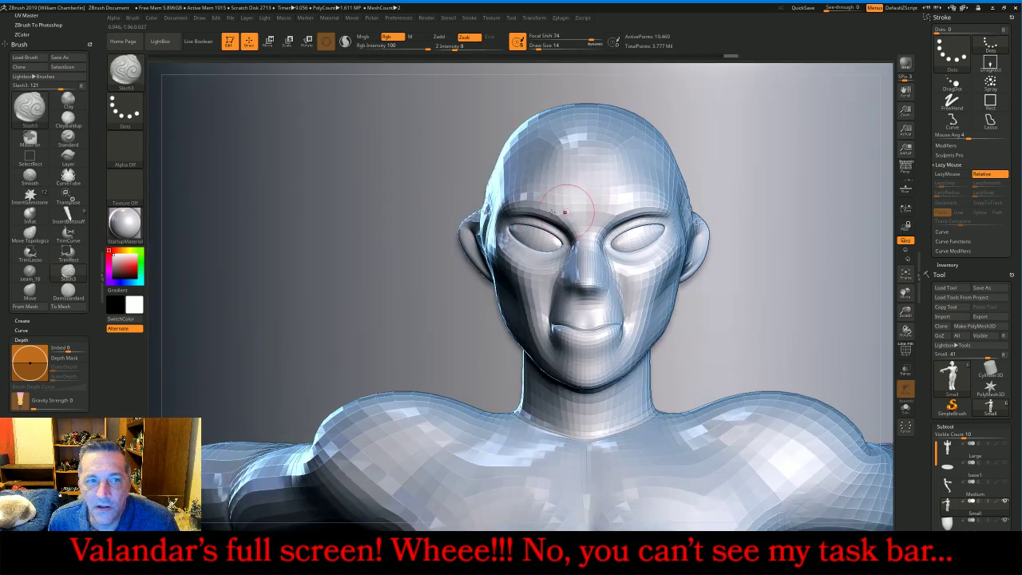
pyautogui.click(125, 71)
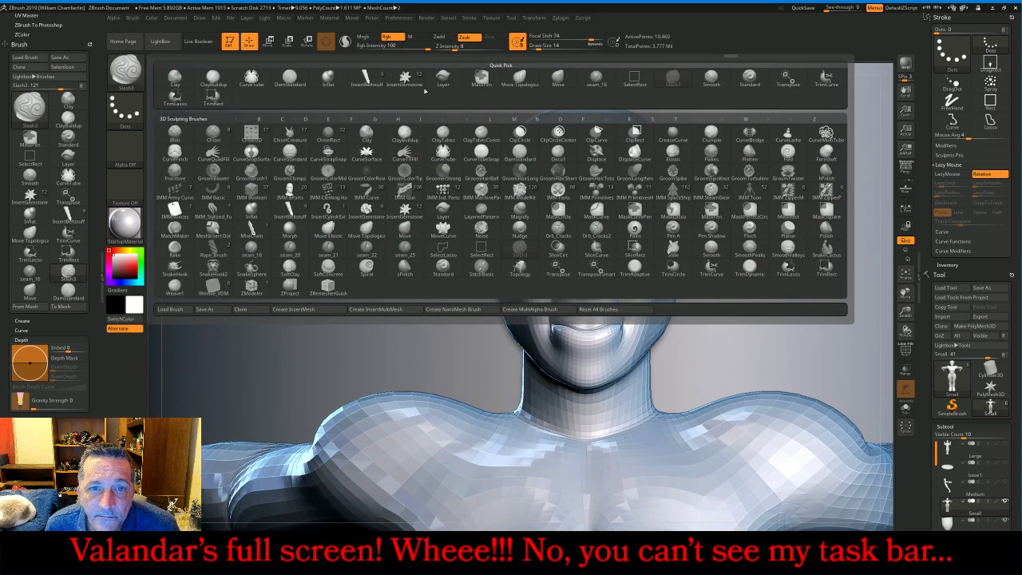
pyautogui.click(558, 80)
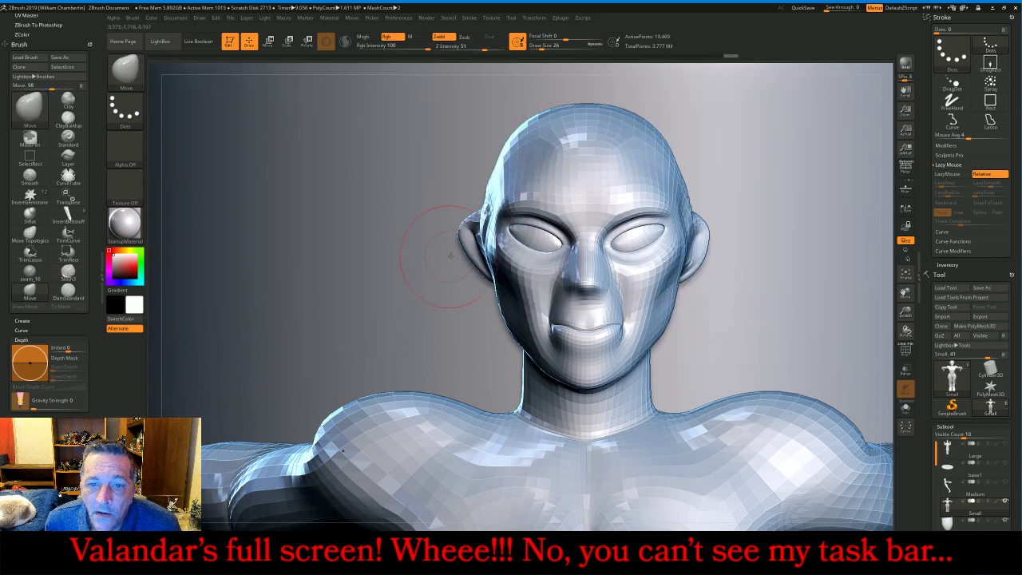
pyautogui.moveTo(473, 262); pyautogui.dragTo(469, 271)
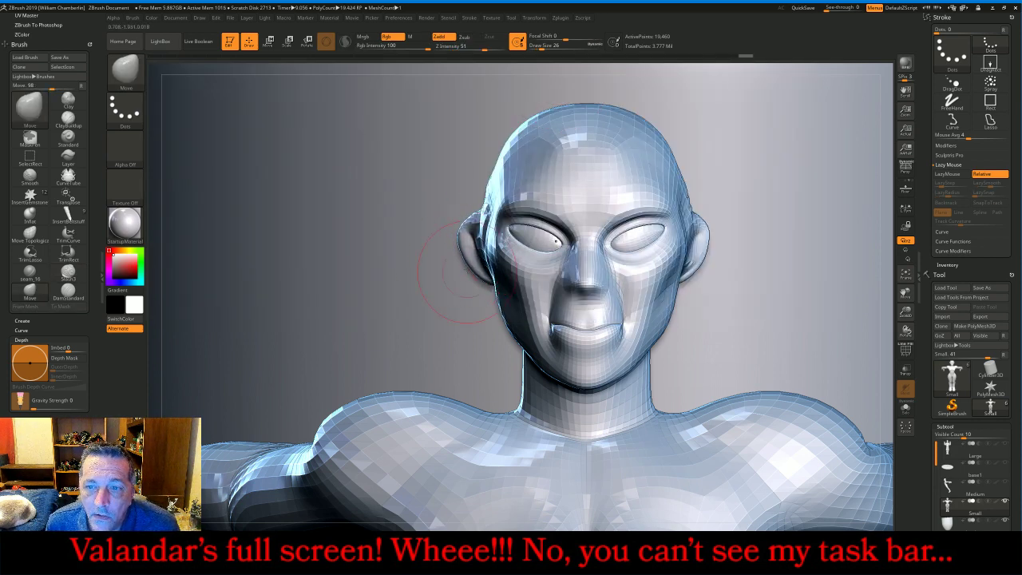
pyautogui.moveTo(463, 230); pyautogui.dragTo(482, 270)
pyautogui.moveTo(706, 230)
pyautogui.mouseDown()
pyautogui.moveTo(703, 218)
pyautogui.moveTo(690, 272)
pyautogui.mouseUp()
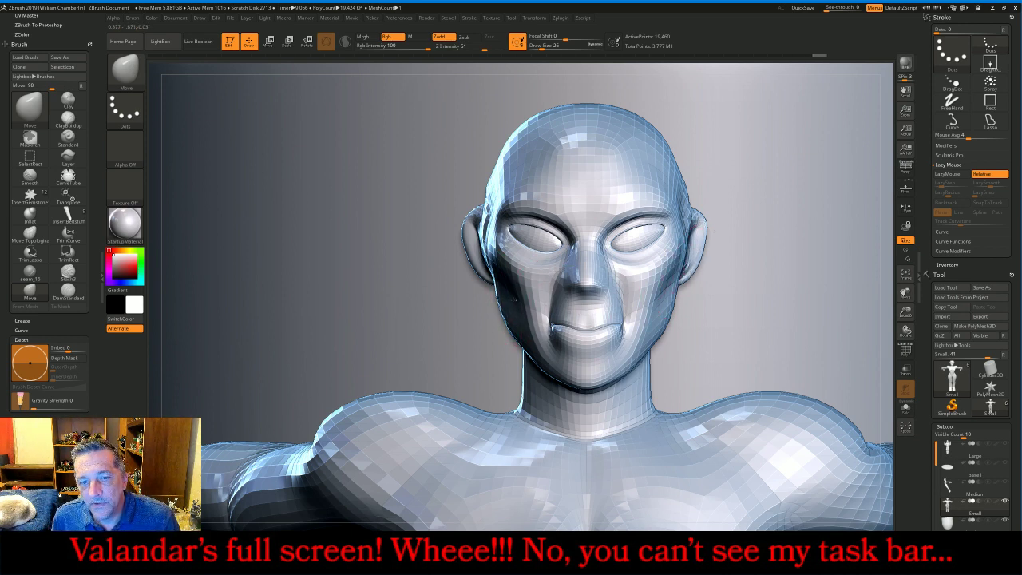
# - Pull the figure's left mouth corner and cheek up into a smirk, and reduce the slant of the eyes and brows
pyautogui.moveTo(623, 327); pyautogui.dragTo(638, 318)
pyautogui.moveTo(645, 263)
pyautogui.mouseDown()
pyautogui.moveTo(646, 253)
pyautogui.moveTo(650, 261)
pyautogui.mouseUp()
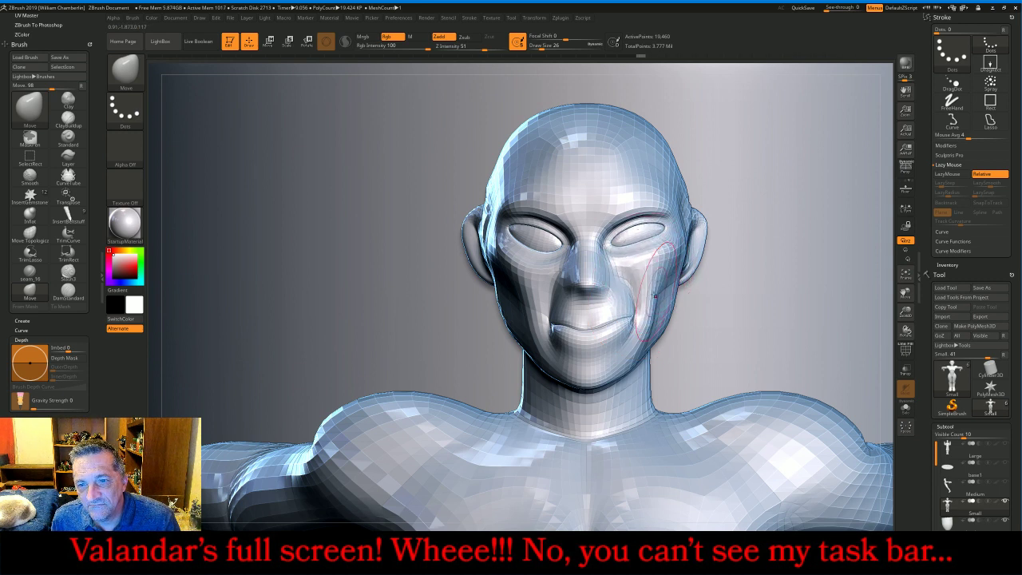
pyautogui.moveTo(648, 310); pyautogui.dragTo(647, 312)
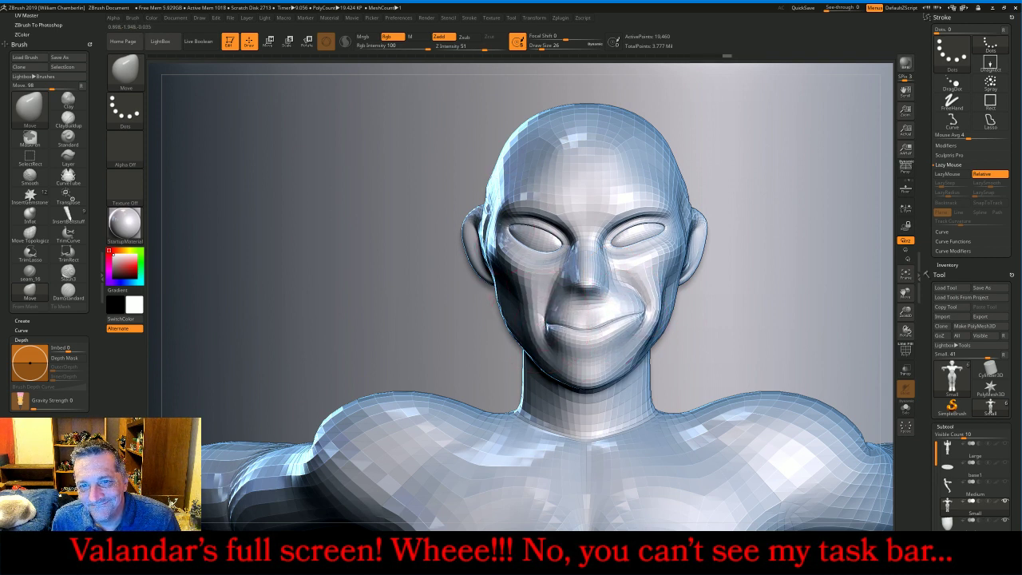
pyautogui.moveTo(508, 226); pyautogui.dragTo(511, 234)
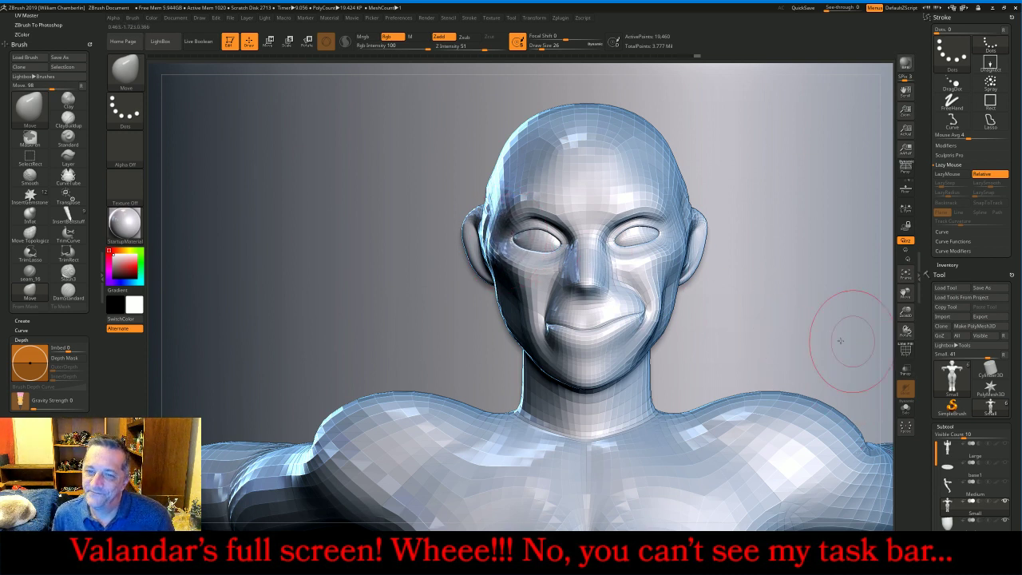
# - Reduce the Draw Size to 14, pull the figure's left mouth corner farther up and outward, and check the face from several angles
pyautogui.press('[')
pyautogui.press('[')
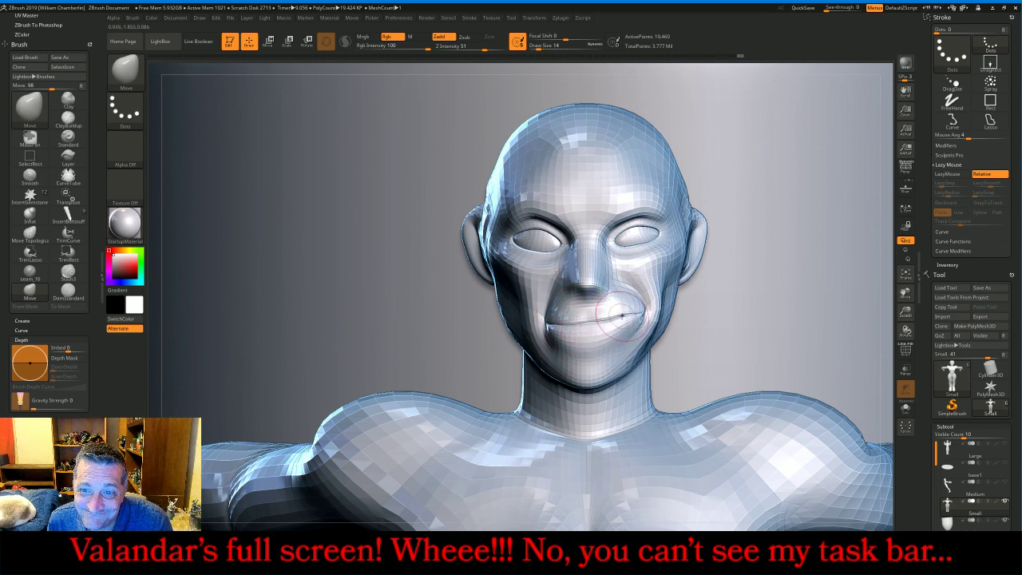
pyautogui.moveTo(621, 315); pyautogui.dragTo(644, 305)
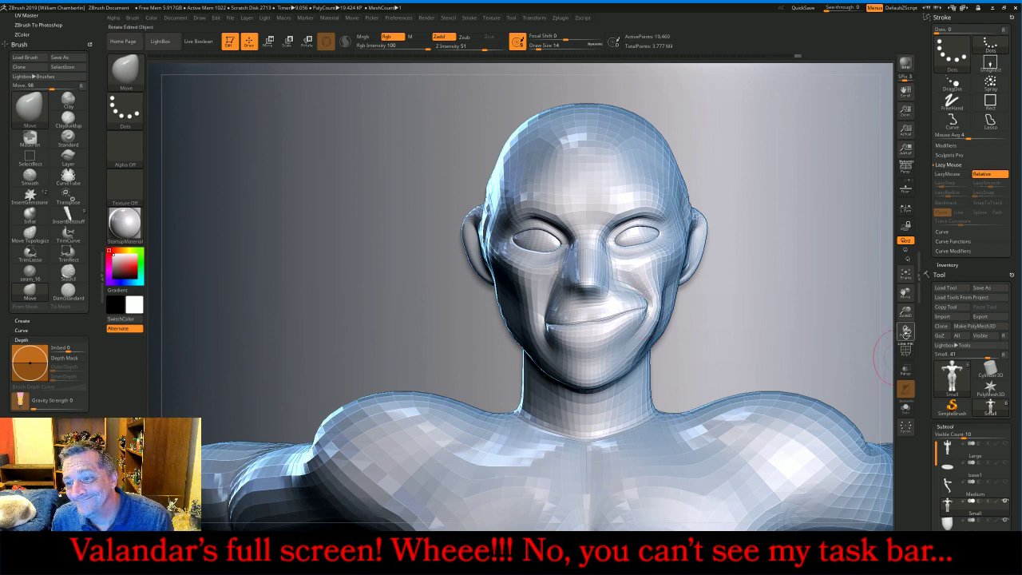
pyautogui.moveTo(906, 332); pyautogui.dragTo(884, 329)
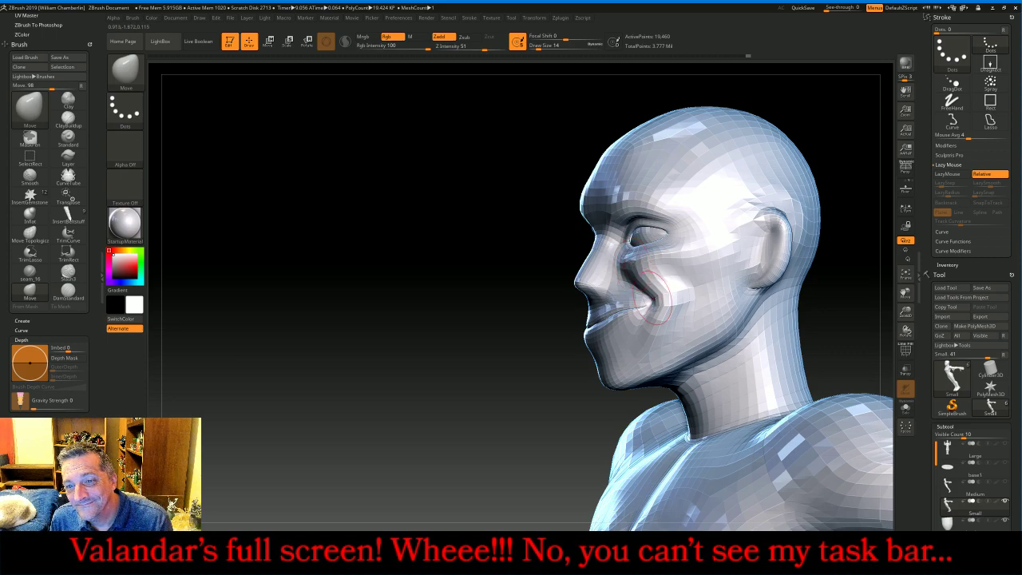
pyautogui.moveTo(506, 376); pyautogui.dragTo(510, 435)
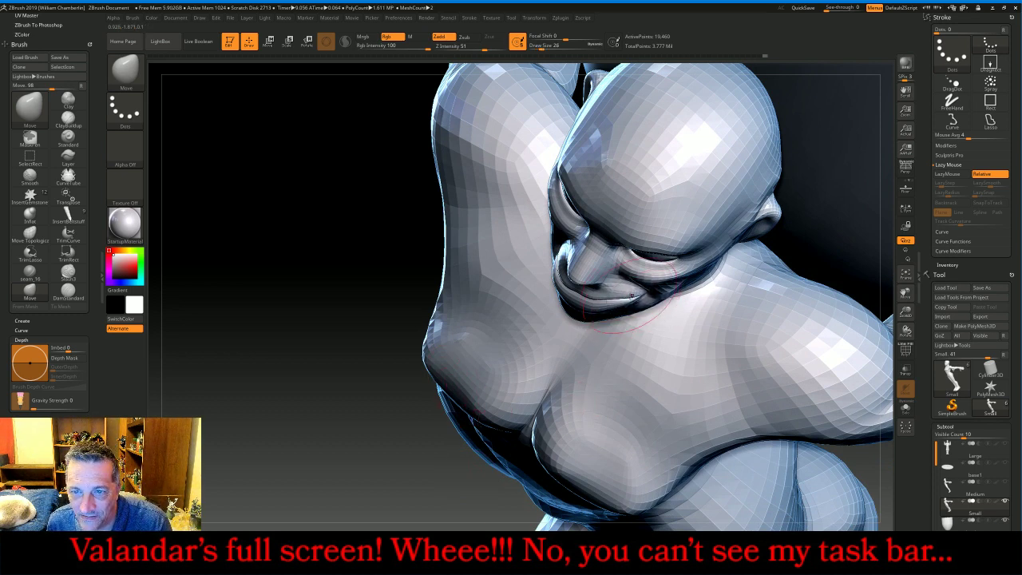
pyautogui.moveTo(381, 460); pyautogui.dragTo(420, 392)
pyautogui.moveTo(760, 375); pyautogui.dragTo(630, 375)
pyautogui.press('shift')
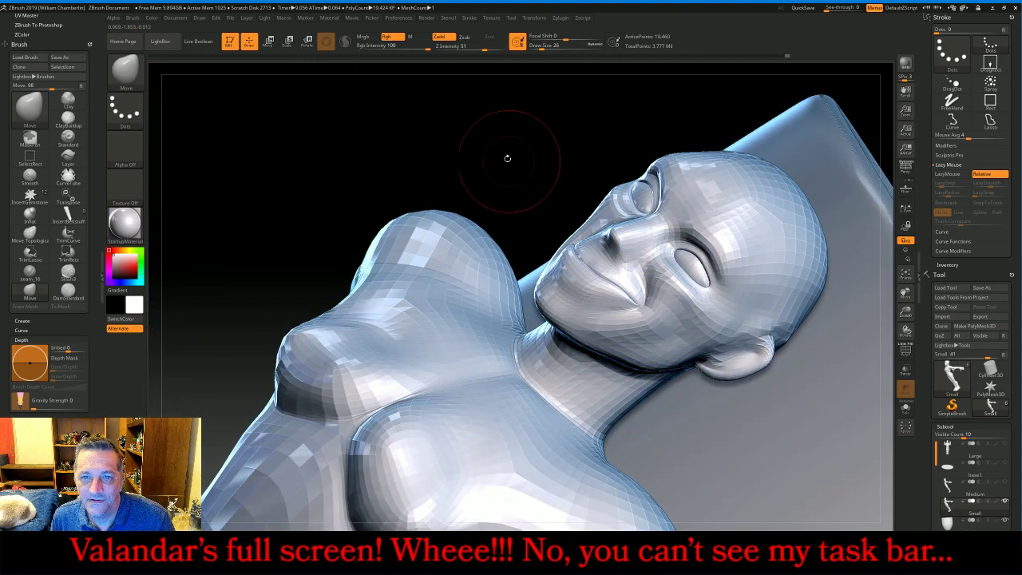
pyautogui.moveTo(507, 158); pyautogui.dragTo(522, 183)
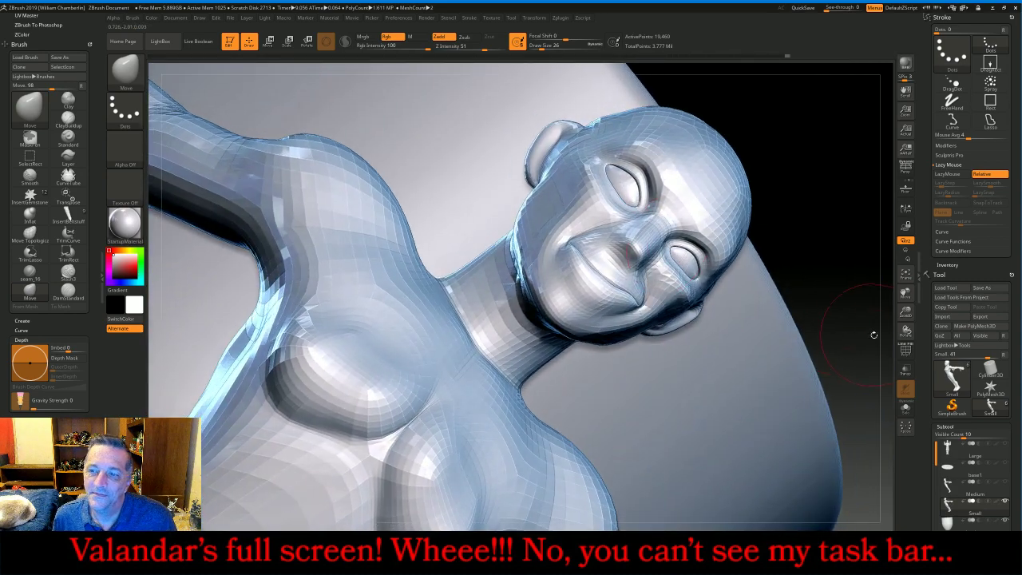
# - Frame the whole Small figure and smooth both sides of its chest to flatten the breasts
pyautogui.click(905, 273)
pyautogui.keyDown('shift'); pyautogui.moveTo(775, 403); pyautogui.dragTo(782, 409); pyautogui.keyUp('shift')
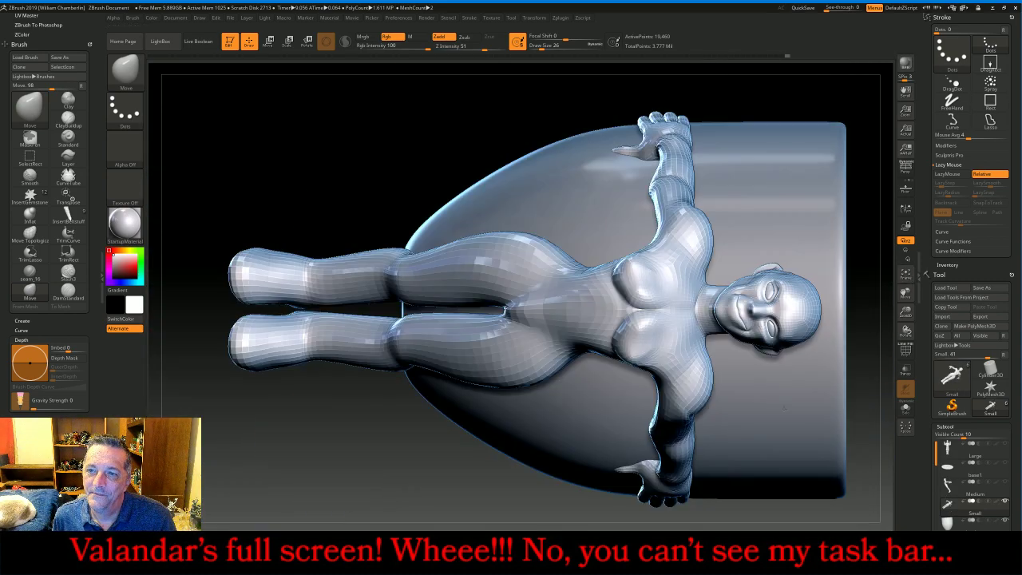
pyautogui.moveTo(424, 439); pyautogui.dragTo(419, 439)
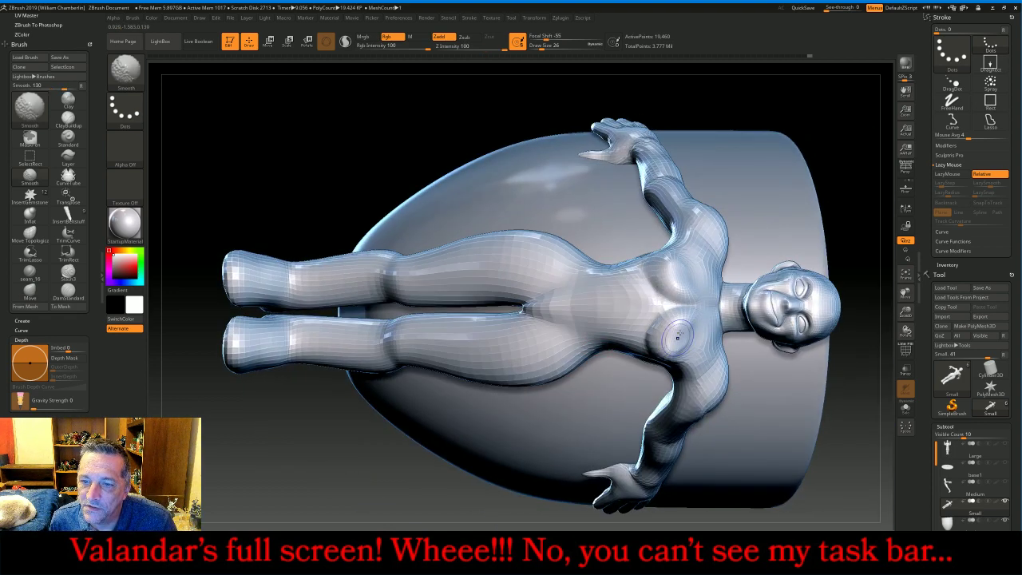
pyautogui.moveTo(667, 344)
pyautogui.keyDown('shift'); pyautogui.mouseDown()
pyautogui.moveTo(665, 322)
pyautogui.moveTo(677, 324)
pyautogui.mouseUp(); pyautogui.keyUp('shift')
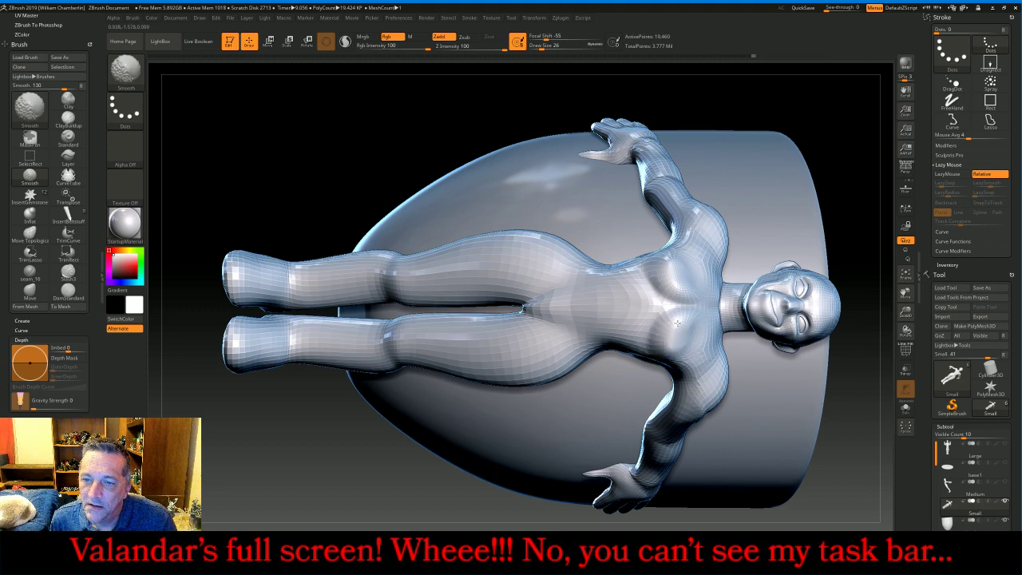
pyautogui.keyDown('shift'); pyautogui.moveTo(673, 281); pyautogui.dragTo(680, 331); pyautogui.keyUp('shift')
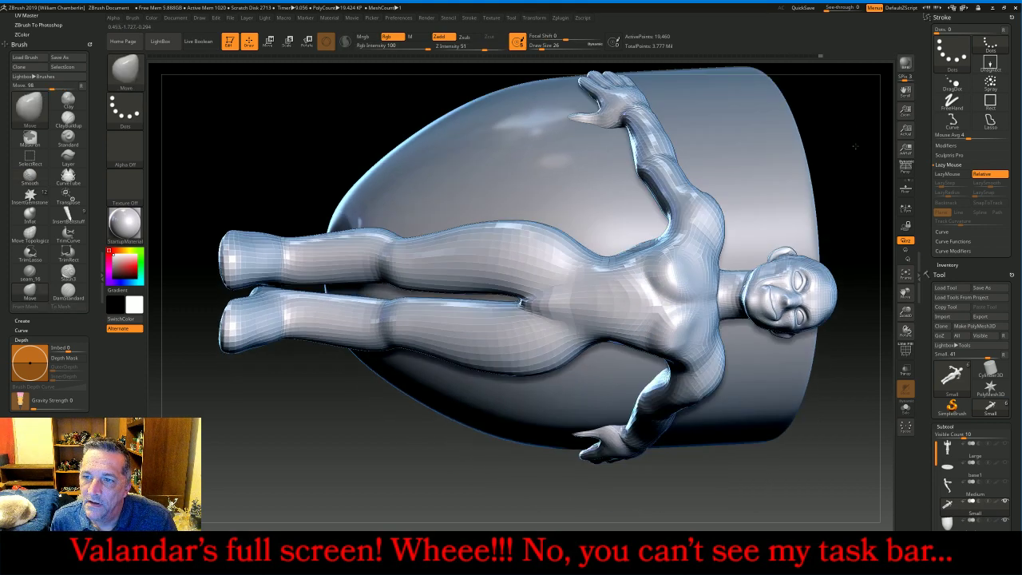
# - Smooth the Small figure's abdomen and the right side of its torso
pyautogui.moveTo(855, 144)
pyautogui.mouseDown()
pyautogui.moveTo(856, 211)
pyautogui.moveTo(813, 141)
pyautogui.moveTo(802, 180)
pyautogui.mouseUp()
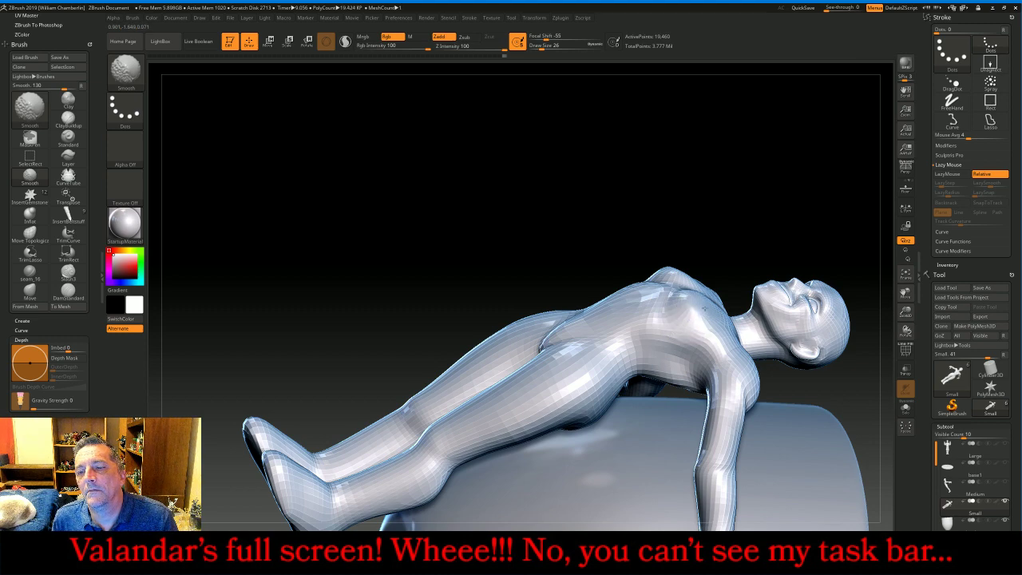
pyautogui.moveTo(769, 157); pyautogui.dragTo(682, 309)
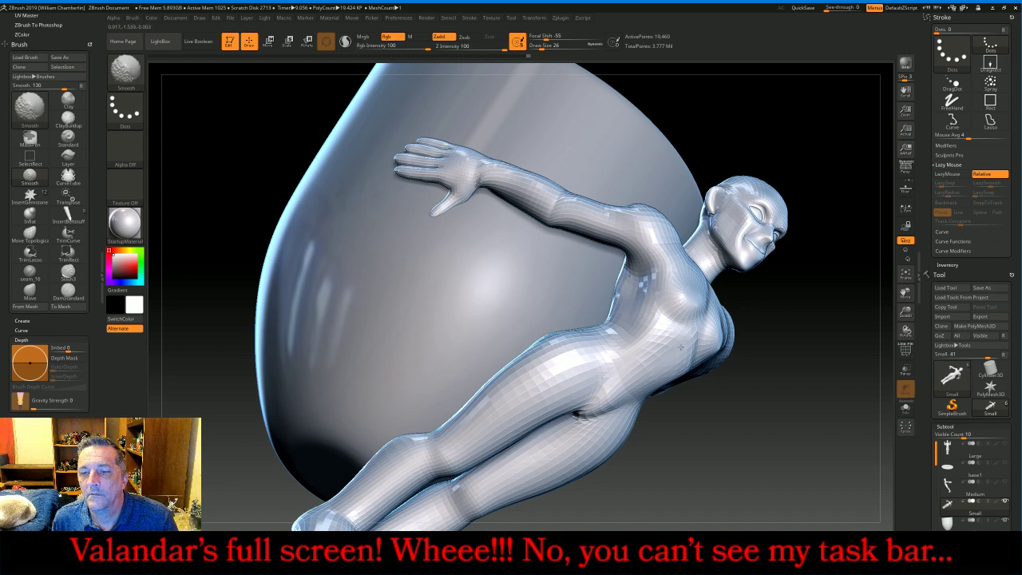
pyautogui.keyDown('shift'); pyautogui.moveTo(685, 347); pyautogui.dragTo(680, 381); pyautogui.keyUp('shift')
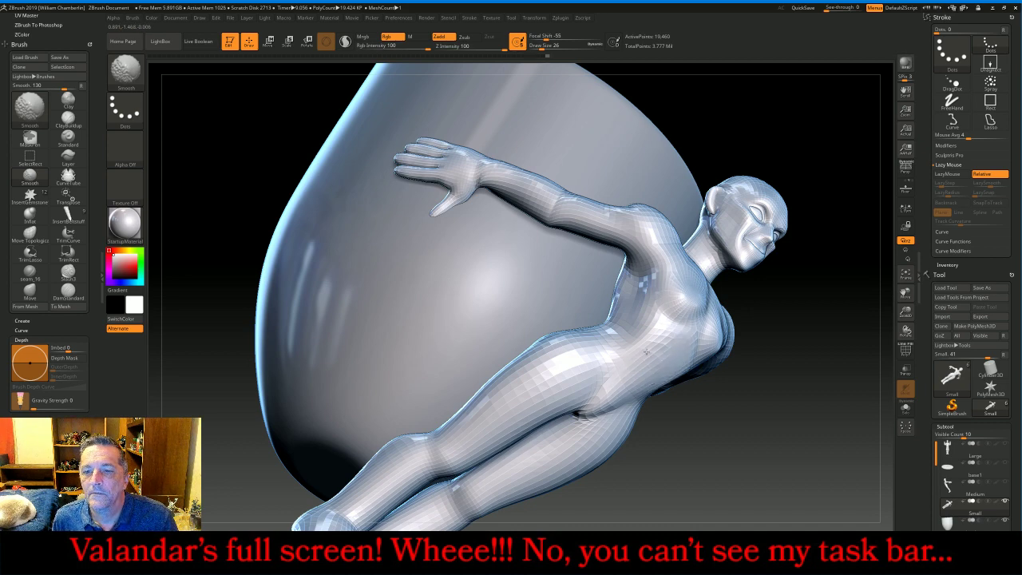
pyautogui.moveTo(775, 383); pyautogui.dragTo(677, 383)
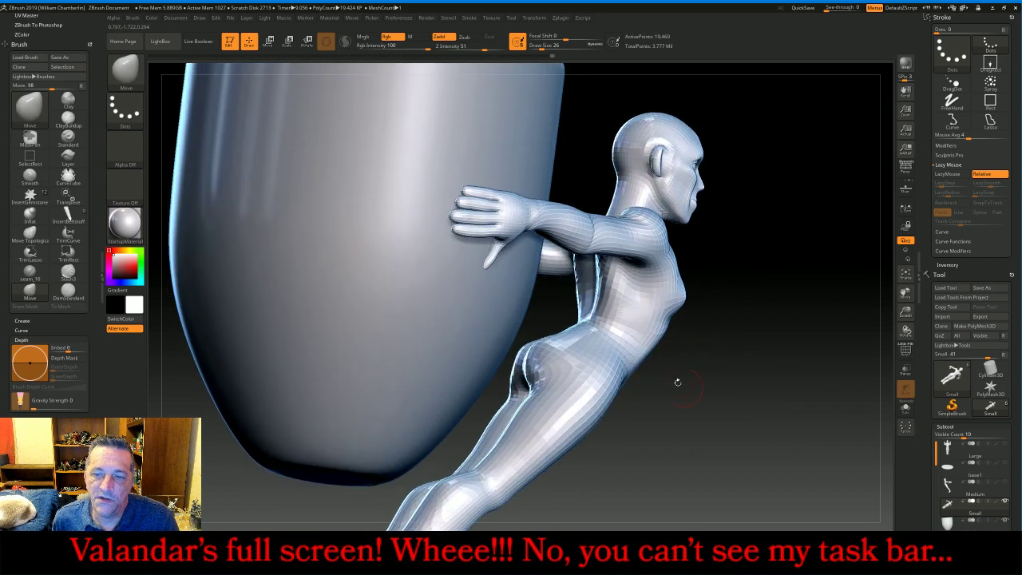
pyautogui.press('shift')
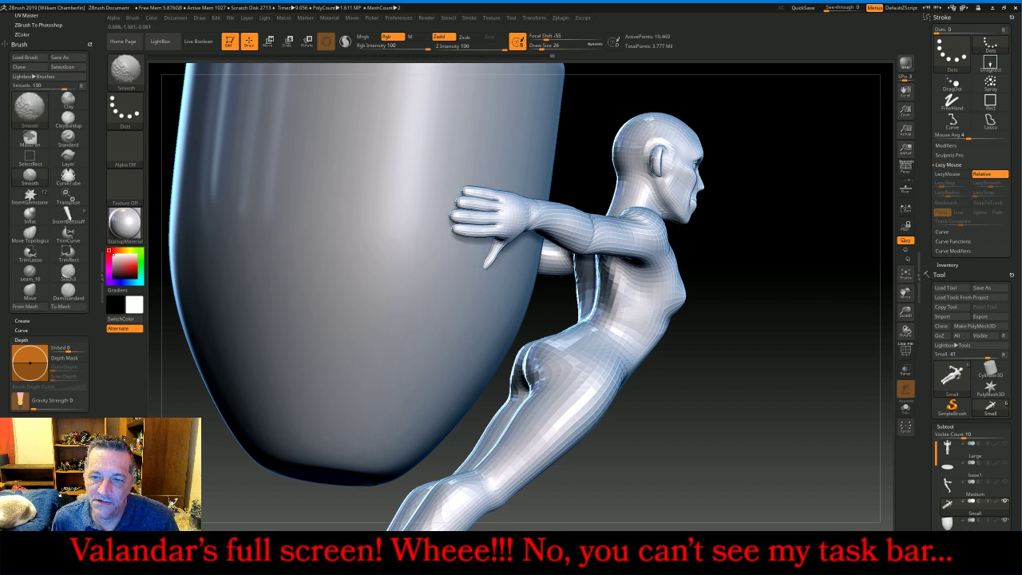
pyautogui.keyDown('shift'); pyautogui.moveTo(614, 275); pyautogui.dragTo(610, 317); pyautogui.keyUp('shift')
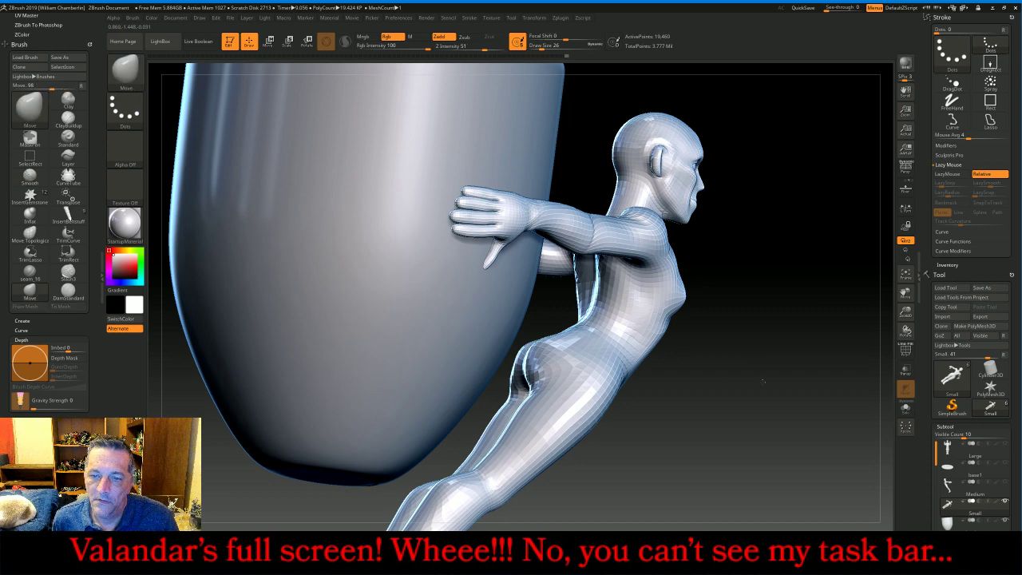
# - Smooth the left side of the Small figure's torso from below the arm down to the waist
pyautogui.moveTo(700, 346); pyautogui.dragTo(886, 342)
pyautogui.moveTo(667, 348); pyautogui.dragTo(661, 347)
pyautogui.press('shift')
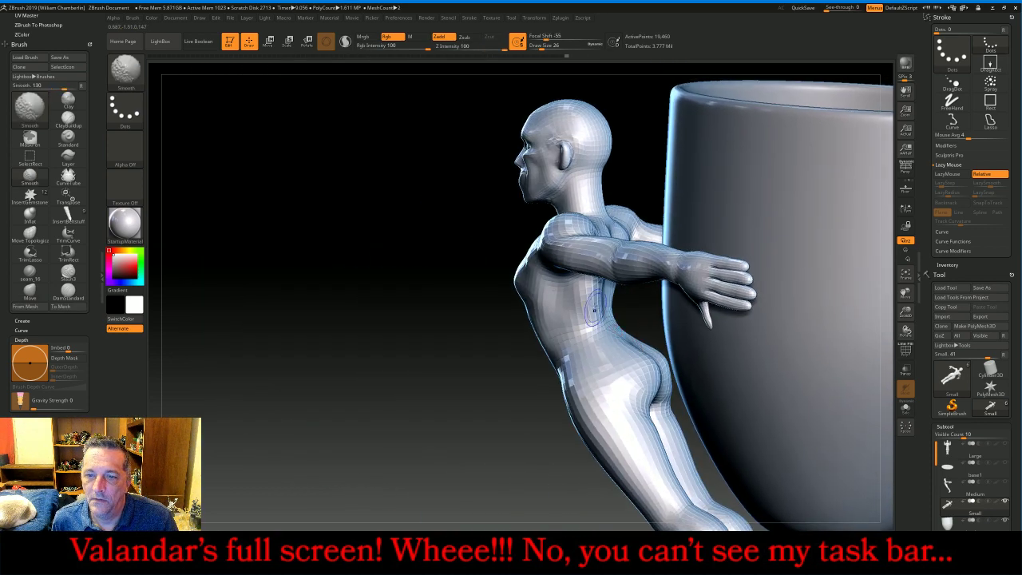
pyautogui.keyDown('shift'); pyautogui.moveTo(601, 321); pyautogui.dragTo(599, 303); pyautogui.keyUp('shift')
pyautogui.moveTo(695, 343); pyautogui.dragTo(687, 255)
pyautogui.keyDown('shift'); pyautogui.moveTo(618, 292); pyautogui.dragTo(587, 263); pyautogui.keyUp('shift')
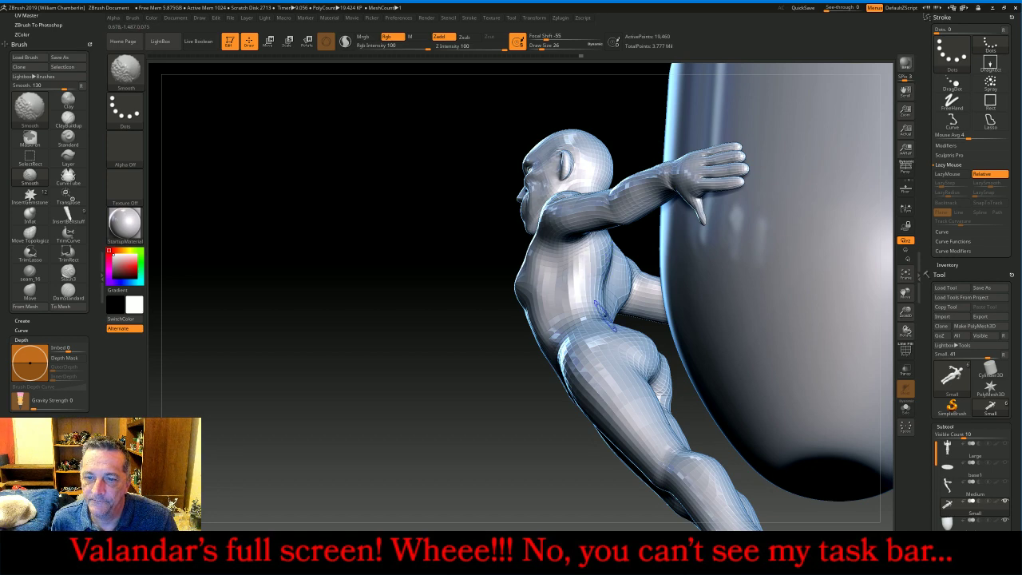
pyautogui.keyDown('shift'); pyautogui.moveTo(579, 311); pyautogui.dragTo(577, 319); pyautogui.keyUp('shift')
# - Reshape the Small figure's buttocks in profile with the Move brush at Draw Size 104
pyautogui.moveTo(474, 404)
pyautogui.mouseDown()
pyautogui.moveTo(464, 435)
pyautogui.moveTo(448, 443)
pyautogui.mouseUp()
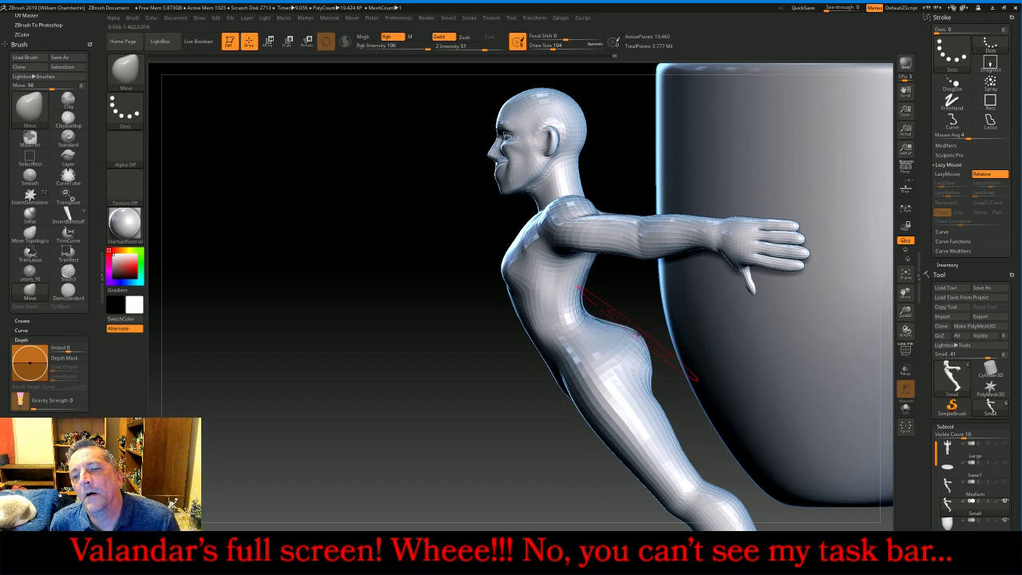
pyautogui.press('shift')
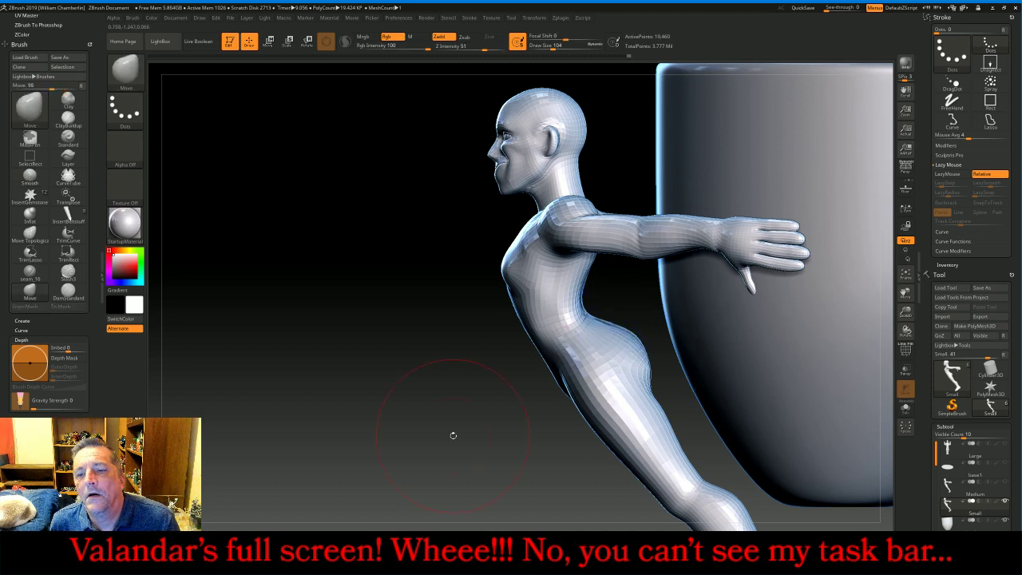
pyautogui.moveTo(452, 435)
pyautogui.mouseDown()
pyautogui.moveTo(636, 365)
pyautogui.moveTo(718, 356)
pyautogui.moveTo(668, 353)
pyautogui.mouseUp()
pyautogui.moveTo(793, 431)
pyautogui.mouseDown()
pyautogui.moveTo(750, 440)
pyautogui.moveTo(803, 429)
pyautogui.mouseUp()
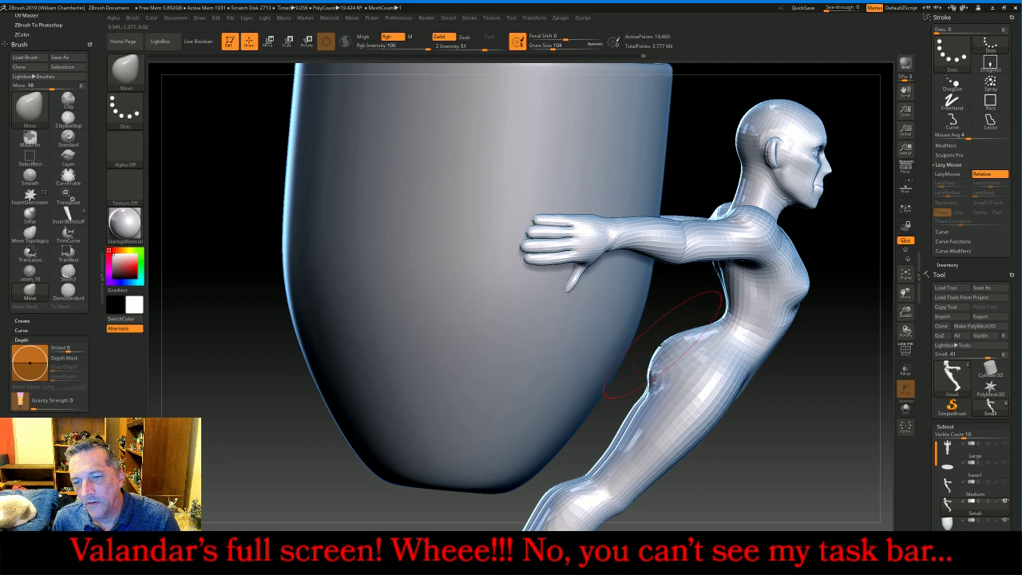
pyautogui.moveTo(810, 427); pyautogui.dragTo(712, 413)
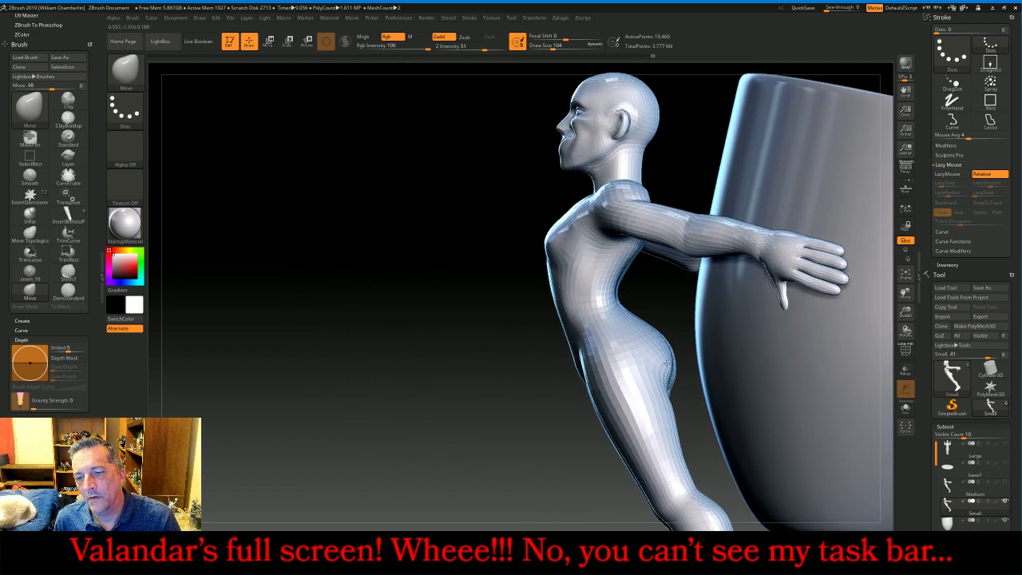
# - Review the whole Small figure from the front, and bring its lower legs and feet into close view
pyautogui.moveTo(436, 435); pyautogui.dragTo(458, 420)
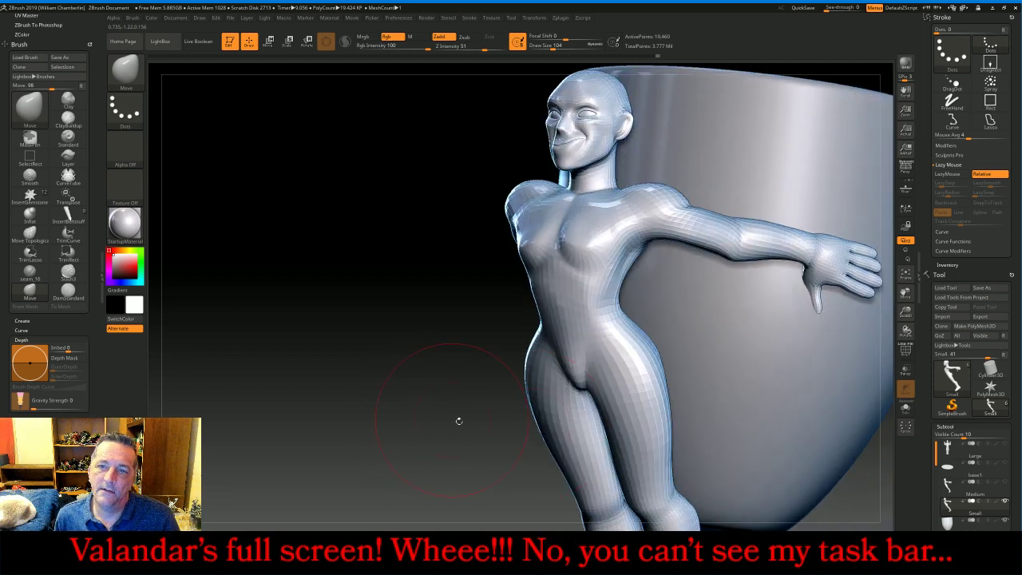
pyautogui.click(904, 272)
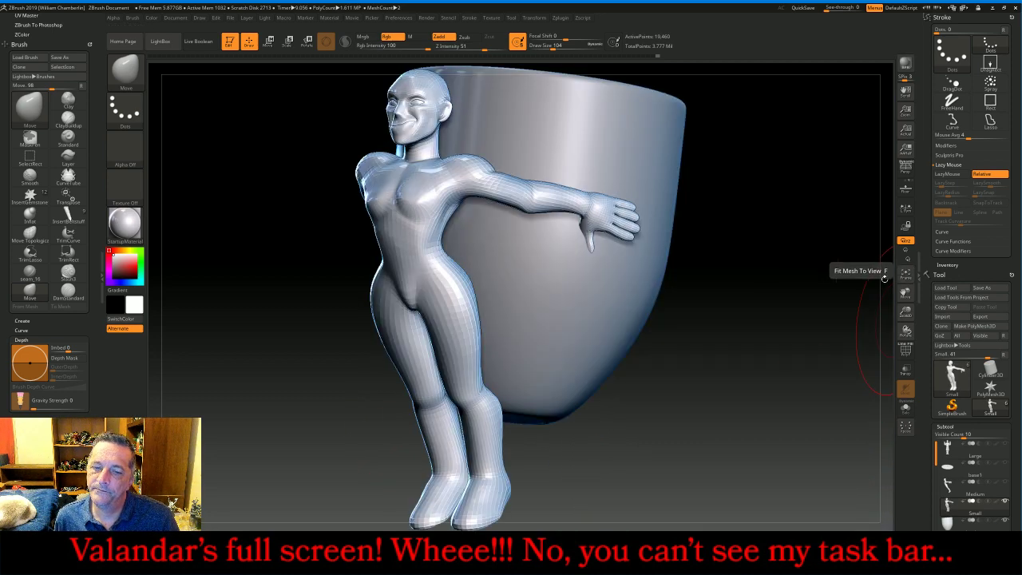
pyautogui.keyDown('shift'); pyautogui.moveTo(734, 389); pyautogui.dragTo(886, 358); pyautogui.keyUp('shift')
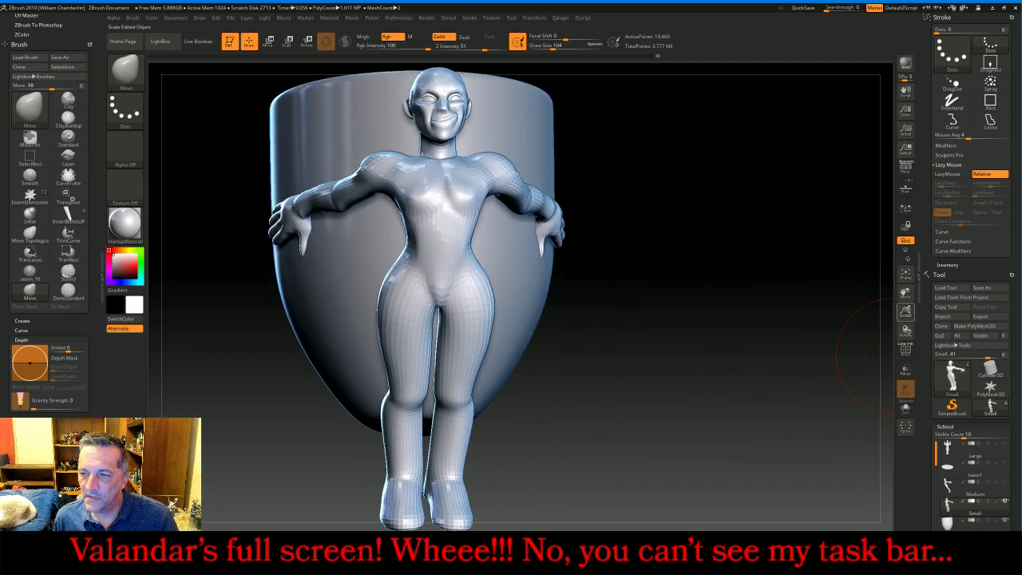
pyautogui.moveTo(905, 312); pyautogui.dragTo(895, 369)
pyautogui.moveTo(905, 293); pyautogui.dragTo(960, 24)
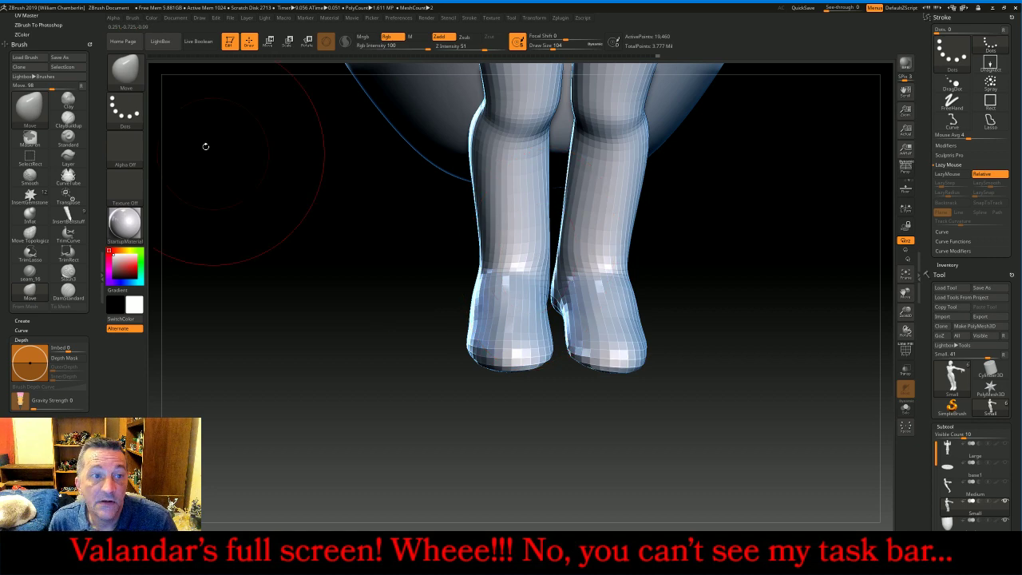
# - Thicken the Small figure's lower leg just above the ankle with the Inflat brush at Draw Size 38 and Z Intensity 10
pyautogui.click(124, 72)
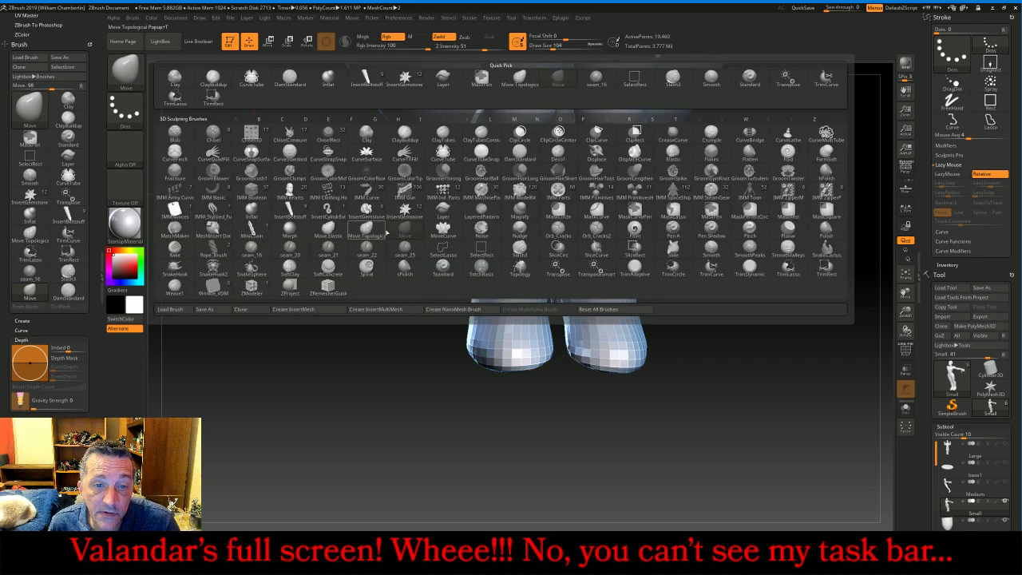
pyautogui.click(251, 213)
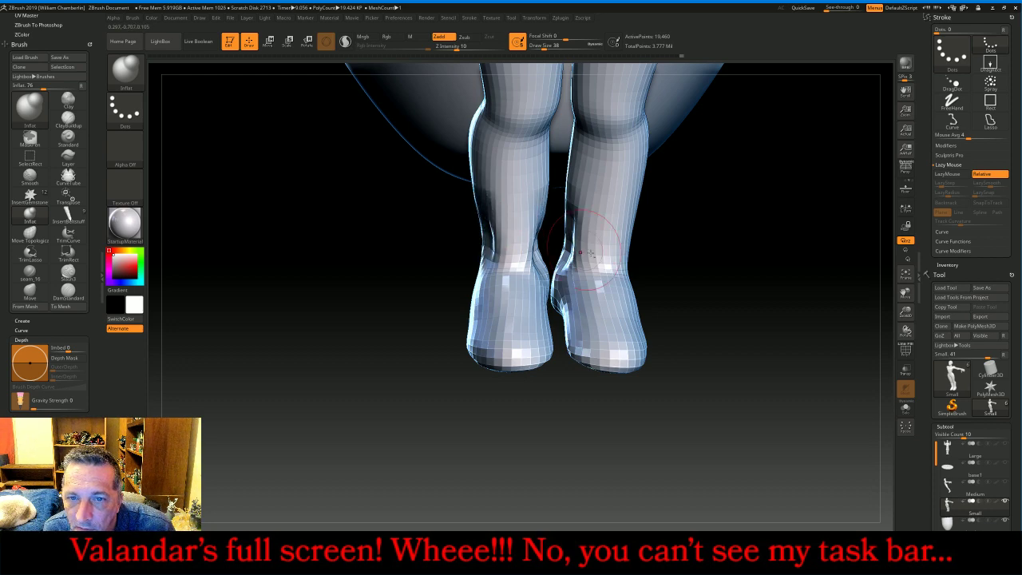
pyautogui.moveTo(724, 273); pyautogui.dragTo(676, 255)
pyautogui.moveTo(649, 253)
pyautogui.mouseDown()
pyautogui.moveTo(644, 214)
pyautogui.moveTo(647, 246)
pyautogui.mouseUp()
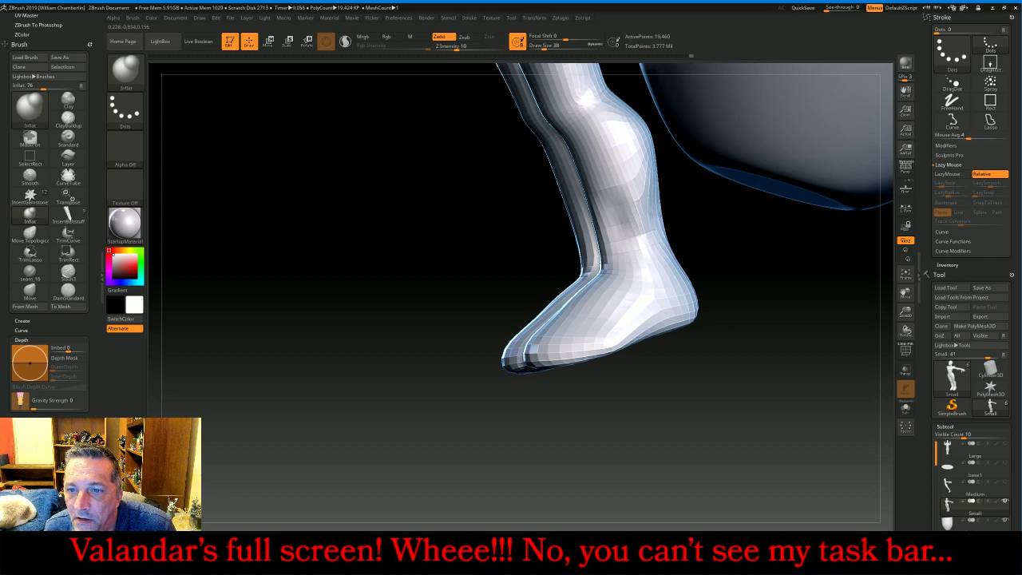
pyautogui.moveTo(726, 249)
pyautogui.mouseDown()
pyautogui.moveTo(743, 281)
pyautogui.moveTo(789, 291)
pyautogui.moveTo(754, 267)
pyautogui.mouseUp()
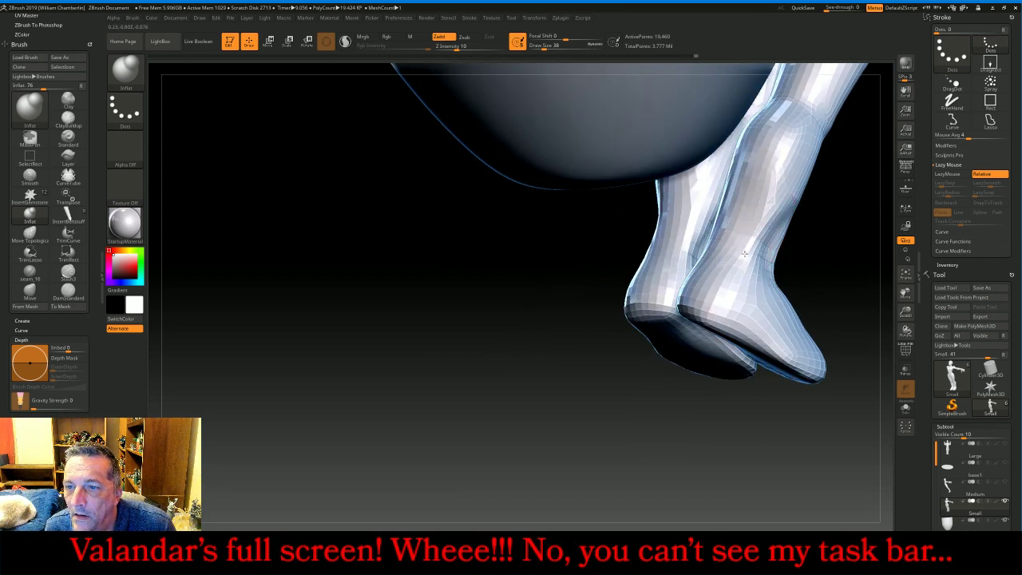
# - Smooth the Small figure's calves and ankles from behind, from the side and from the front
pyautogui.press('shift')
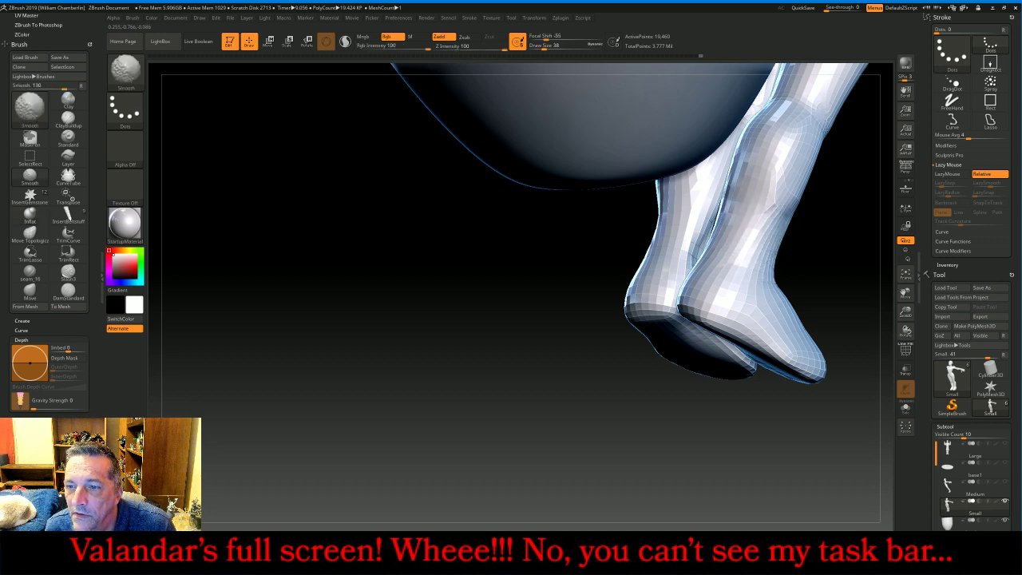
pyautogui.moveTo(722, 225)
pyautogui.keyDown('shift'); pyautogui.mouseDown()
pyautogui.moveTo(693, 246)
pyautogui.moveTo(664, 214)
pyautogui.mouseUp(); pyautogui.keyUp('shift')
pyautogui.moveTo(471, 316)
pyautogui.mouseDown()
pyautogui.moveTo(504, 326)
pyautogui.moveTo(581, 321)
pyautogui.mouseUp()
pyautogui.keyDown('shift'); pyautogui.moveTo(713, 257); pyautogui.dragTo(724, 213); pyautogui.keyUp('shift')
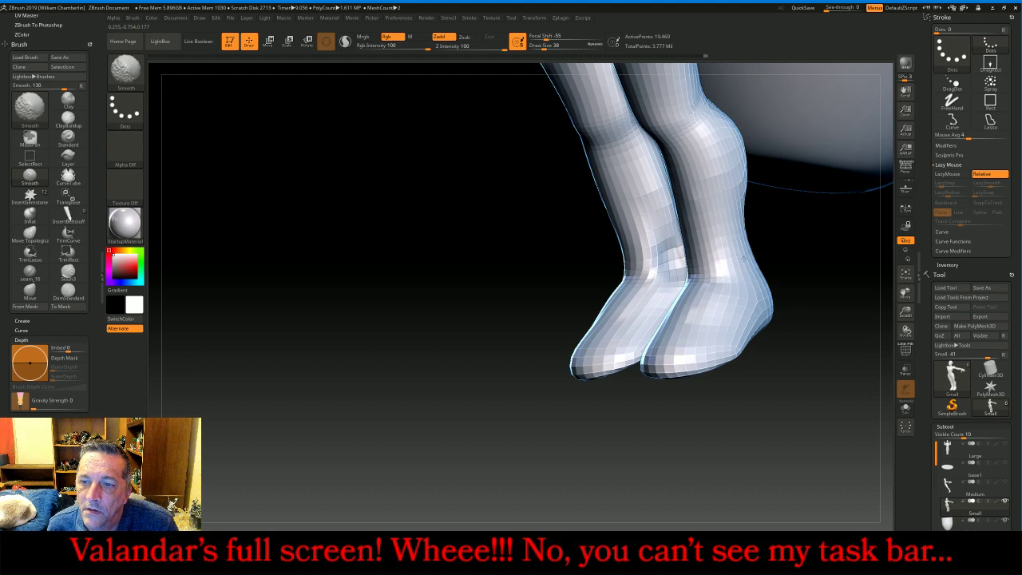
pyautogui.keyDown('shift'); pyautogui.moveTo(683, 251); pyautogui.dragTo(646, 251); pyautogui.keyUp('shift')
pyautogui.moveTo(506, 290)
pyautogui.mouseDown()
pyautogui.moveTo(463, 305)
pyautogui.moveTo(492, 293)
pyautogui.mouseUp()
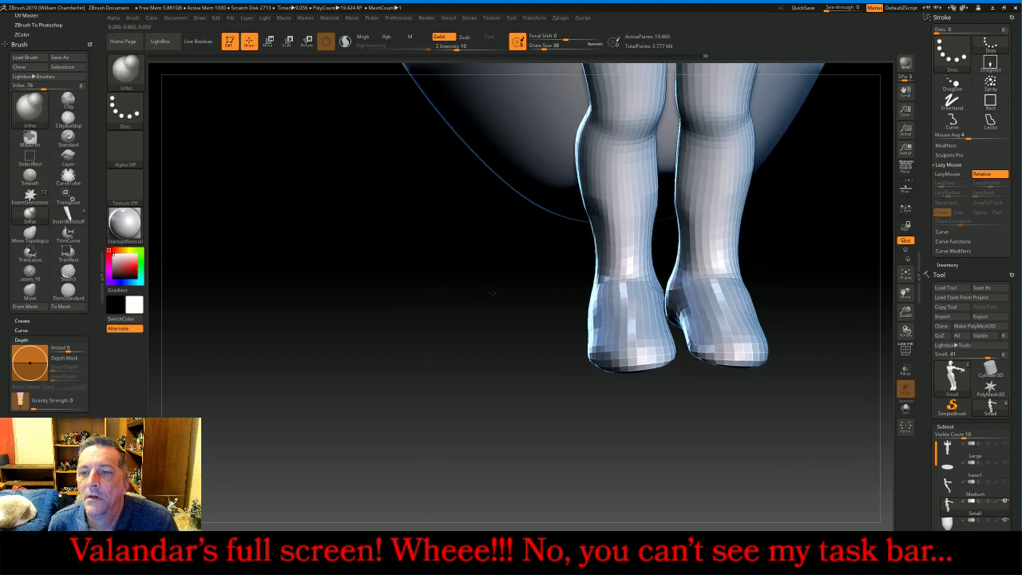
pyautogui.moveTo(713, 240)
pyautogui.keyDown('shift'); pyautogui.mouseDown()
pyautogui.moveTo(711, 222)
pyautogui.moveTo(657, 226)
pyautogui.moveTo(621, 210)
pyautogui.moveTo(641, 231)
pyautogui.moveTo(637, 258)
pyautogui.moveTo(638, 240)
pyautogui.moveTo(702, 256)
pyautogui.moveTo(736, 290)
pyautogui.moveTo(724, 297)
pyautogui.mouseUp(); pyautogui.keyUp('shift')
# - Subdivide the whole Small figure up to level 4 and delete its lower subdivision levels
pyautogui.moveTo(810, 274); pyautogui.dragTo(730, 273)
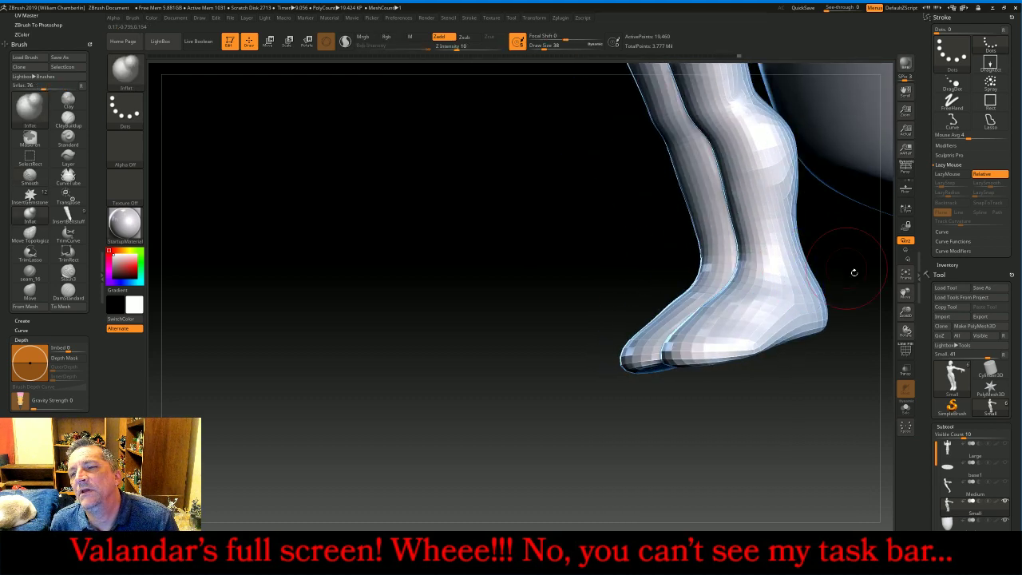
pyautogui.click(905, 274)
pyautogui.moveTo(815, 352); pyautogui.dragTo(805, 330)
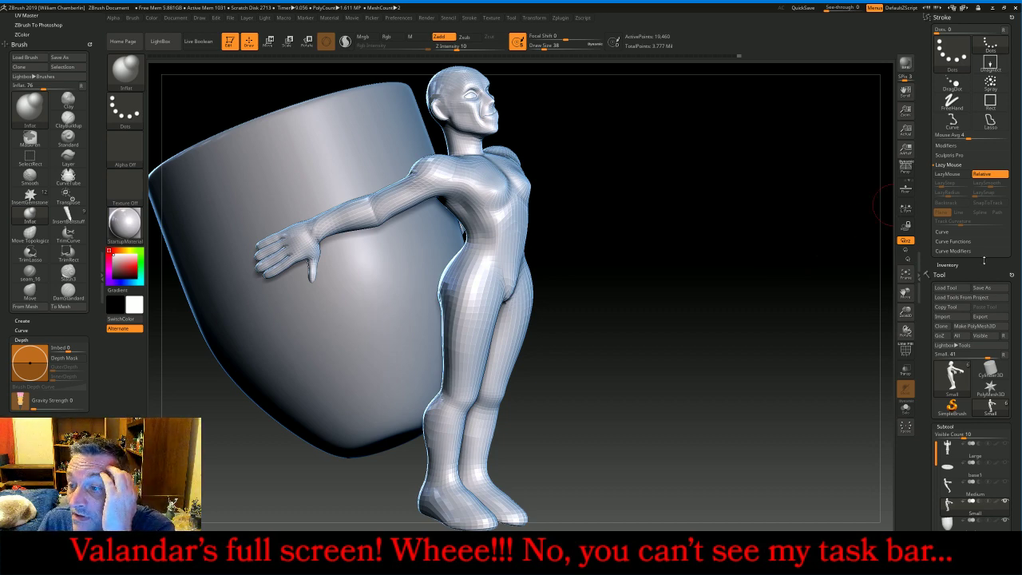
pyautogui.scroll(-10, 983, 272)
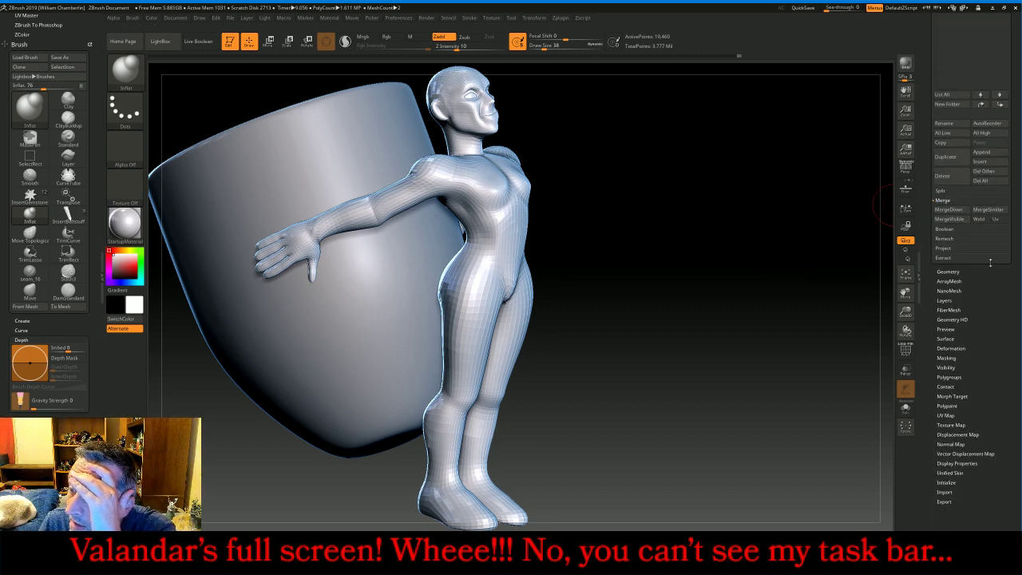
pyautogui.moveTo(980, 324); pyautogui.dragTo(980, 471)
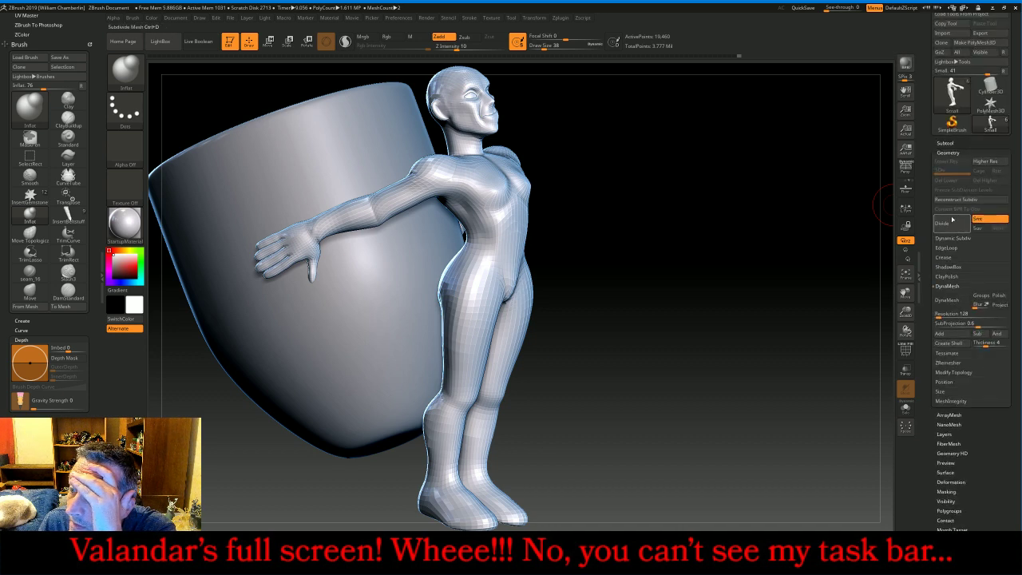
pyautogui.click(951, 226)
pyautogui.click(950, 226)
pyautogui.click(950, 227)
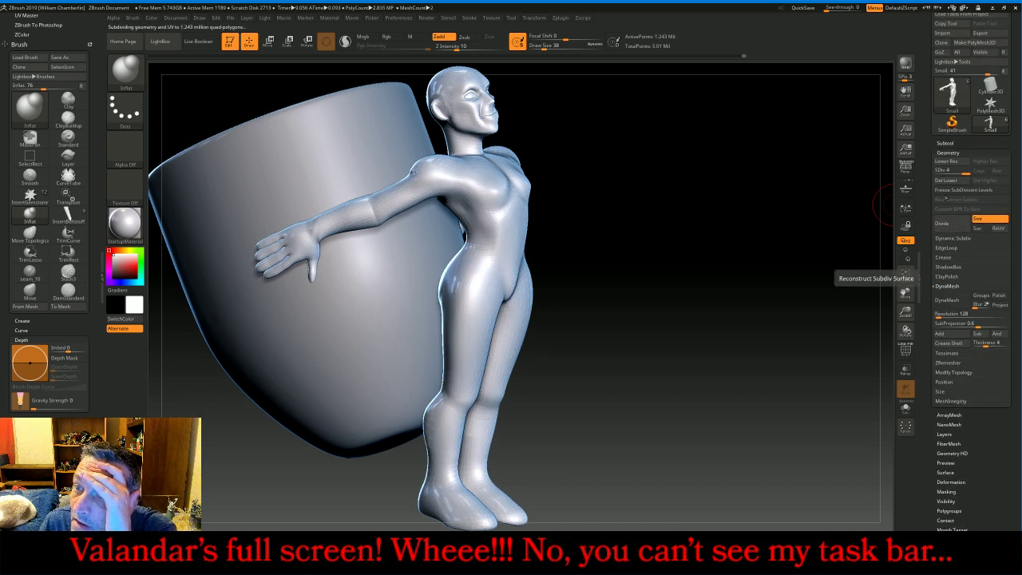
pyautogui.click(945, 179)
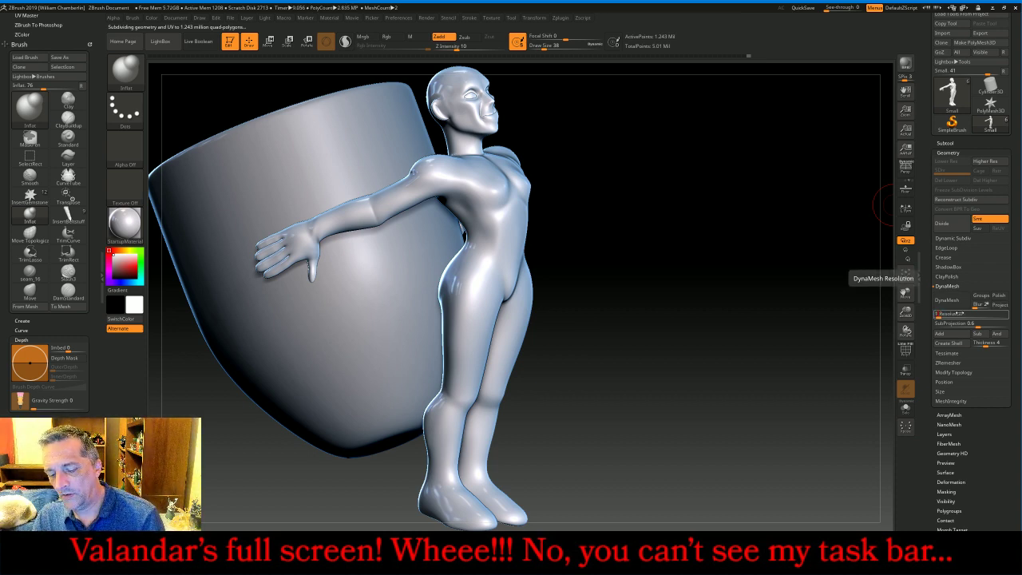
# - Remesh the Small figure with DynaMesh at resolution 1024, subdivide it once more and discard the lower level
pyautogui.click(946, 299)
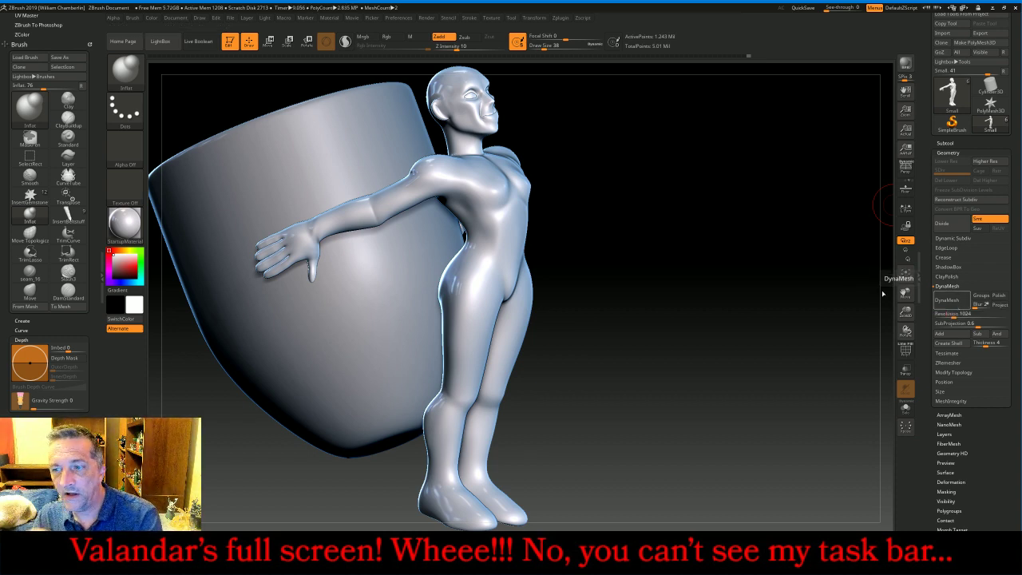
pyautogui.moveTo(782, 279); pyautogui.dragTo(771, 271)
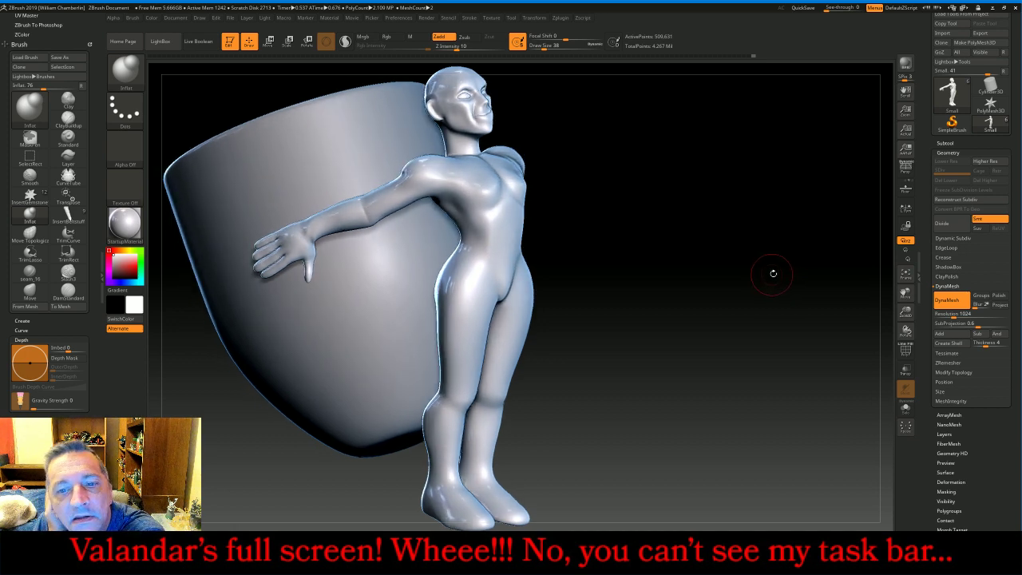
pyautogui.click(942, 224)
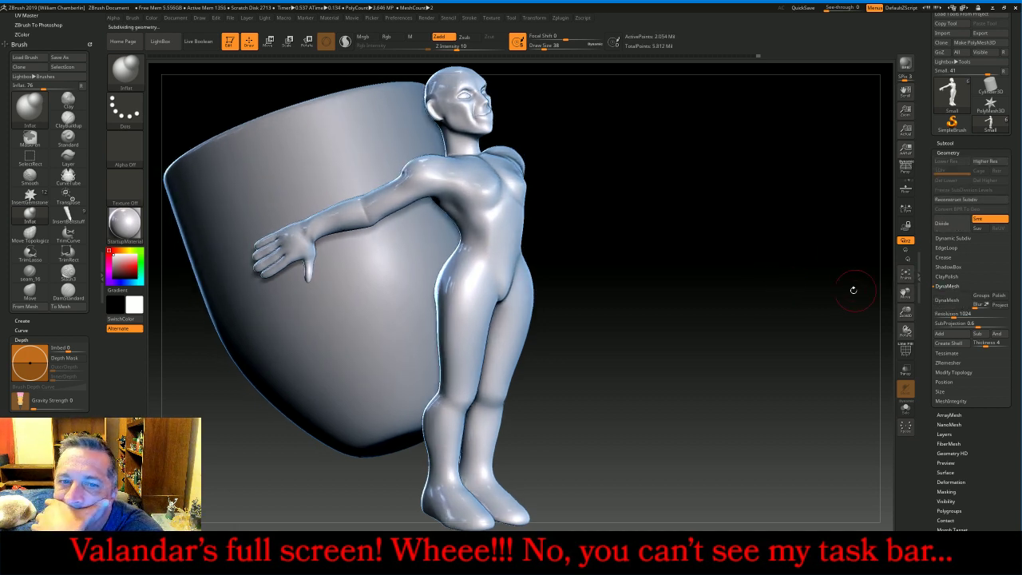
# - Switch to the image viewer to examine the costumes in SampleOutfit.jpg, and return to view the Small figure from the side
pyautogui.click(125, 69)
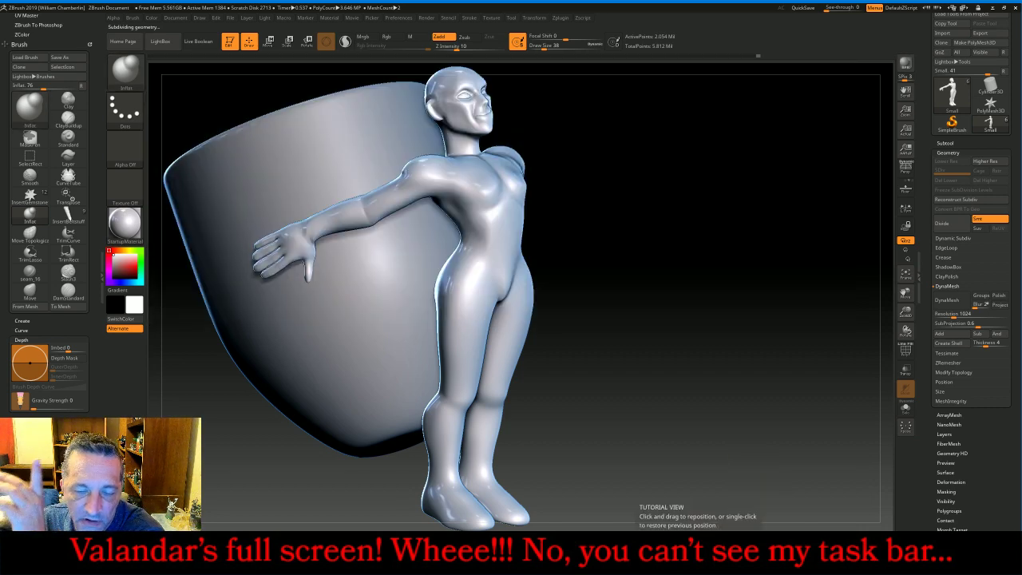
pyautogui.hotkey('alt', 'Tab')
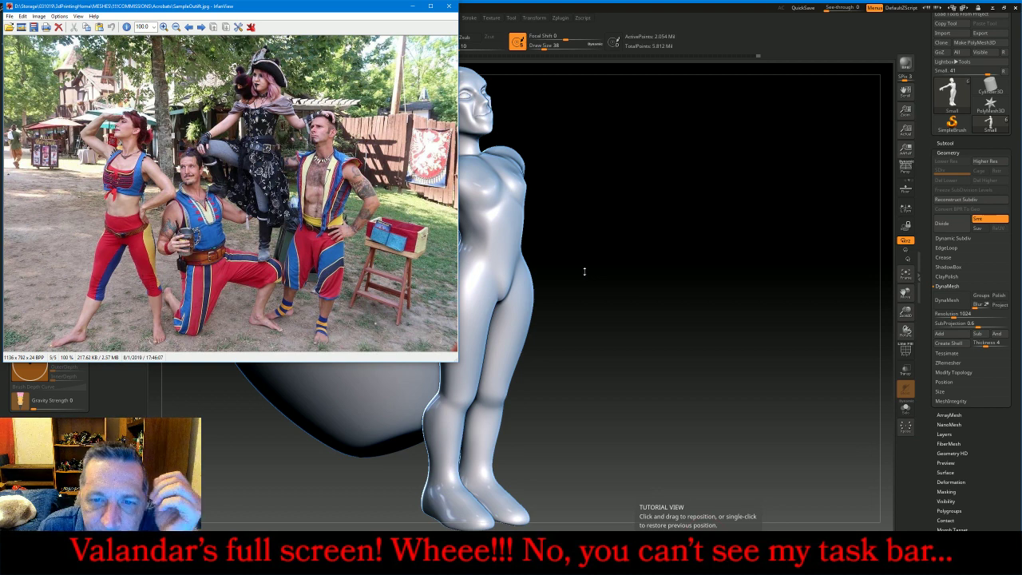
pyautogui.click(591, 270)
pyautogui.moveTo(594, 270); pyautogui.dragTo(601, 263)
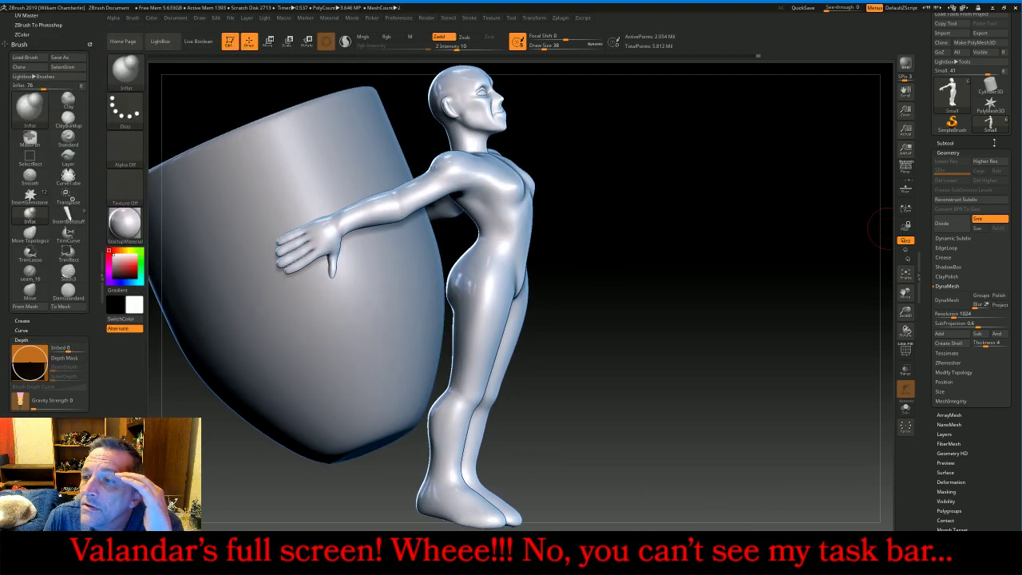
# - Expand the subtool list, select the Standard brush and collapse the brush palette to enlarge the canvas
pyautogui.click(947, 143)
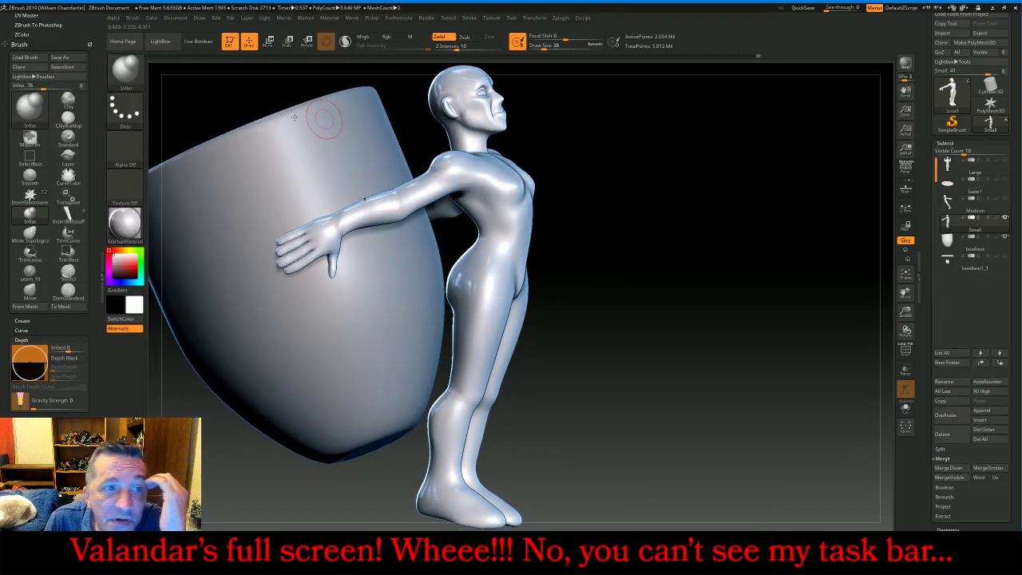
pyautogui.click(126, 72)
pyautogui.click(328, 77)
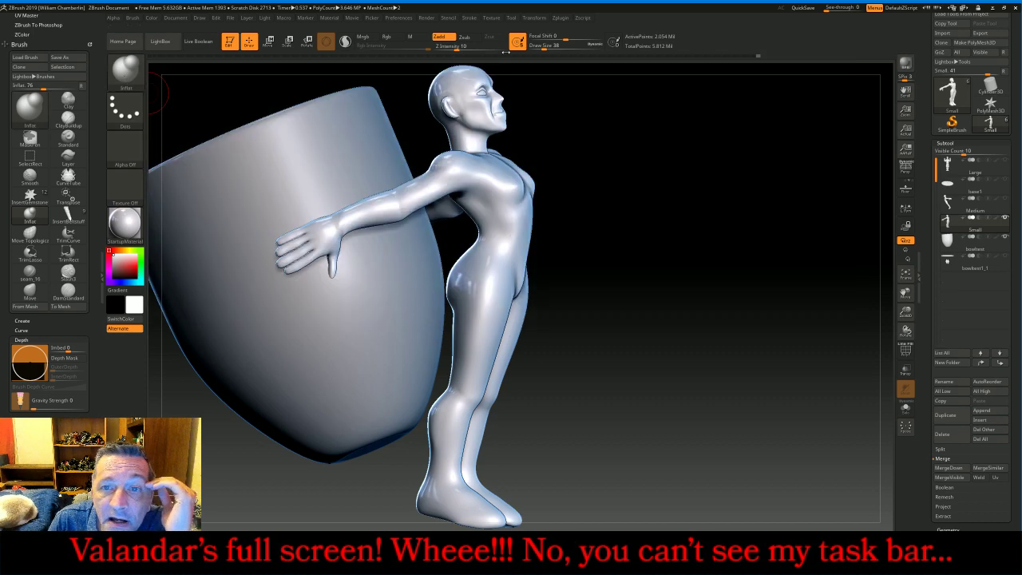
pyautogui.click(123, 72)
pyautogui.click(749, 78)
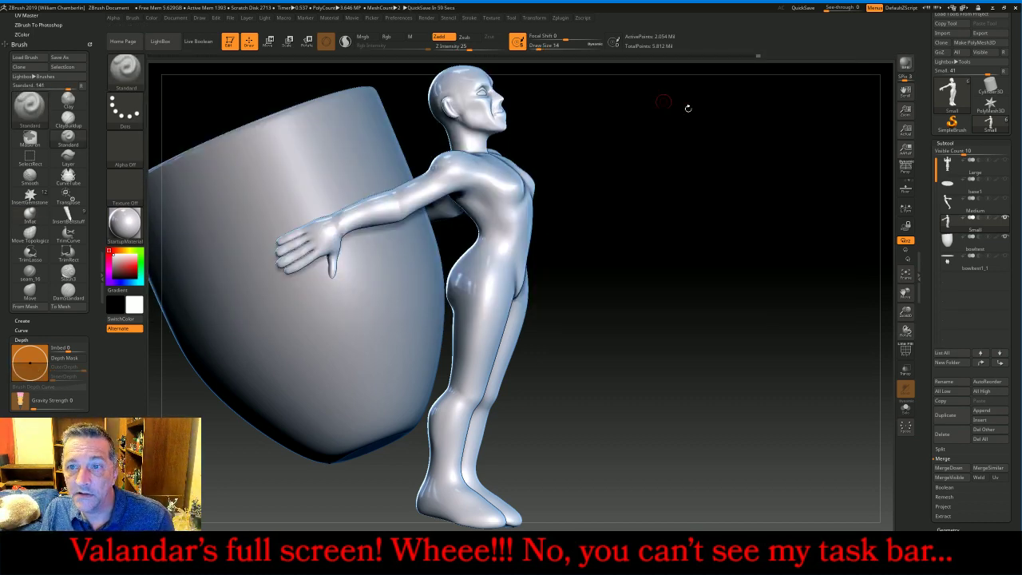
pyautogui.click(101, 282)
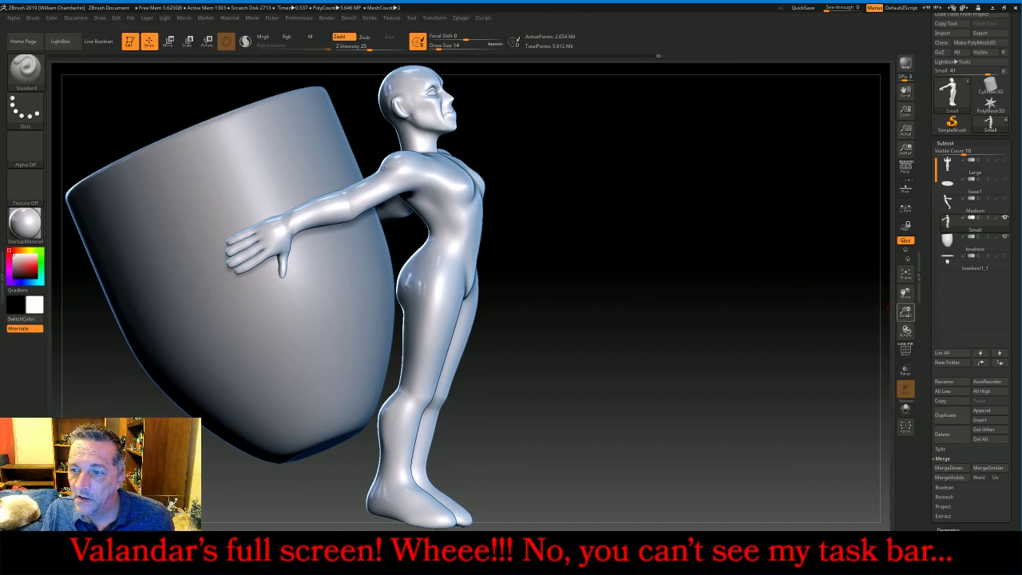
# - Mask a narrow band across the front of the Small figure's ribcage, just below the chest, with MaskPen at Draw Size 10
pyautogui.moveTo(904, 312); pyautogui.dragTo(832, 296)
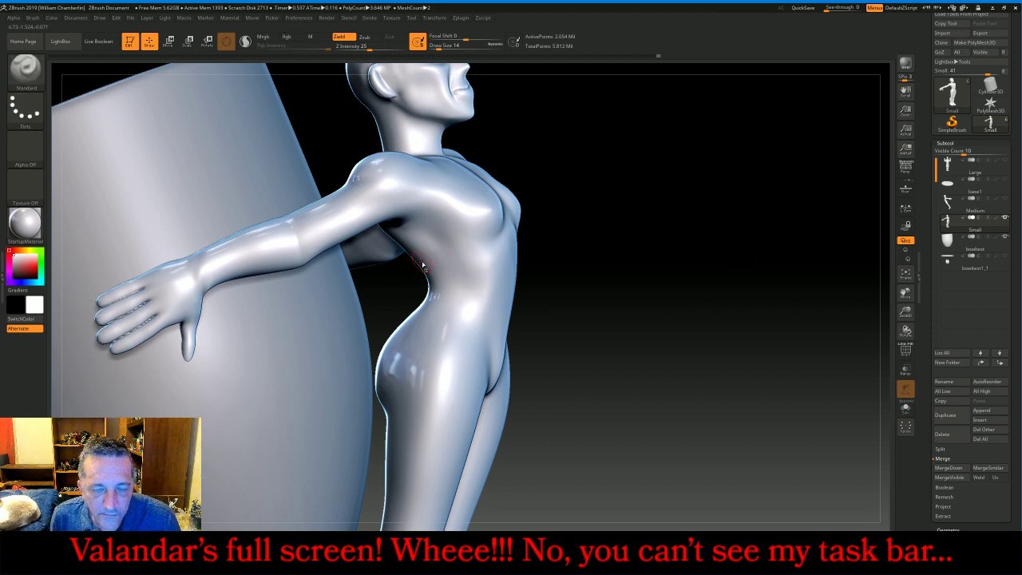
pyautogui.press('ctrl')
pyautogui.keyDown('ctrl'); pyautogui.moveTo(415, 258); pyautogui.dragTo(499, 244); pyautogui.keyUp('ctrl')
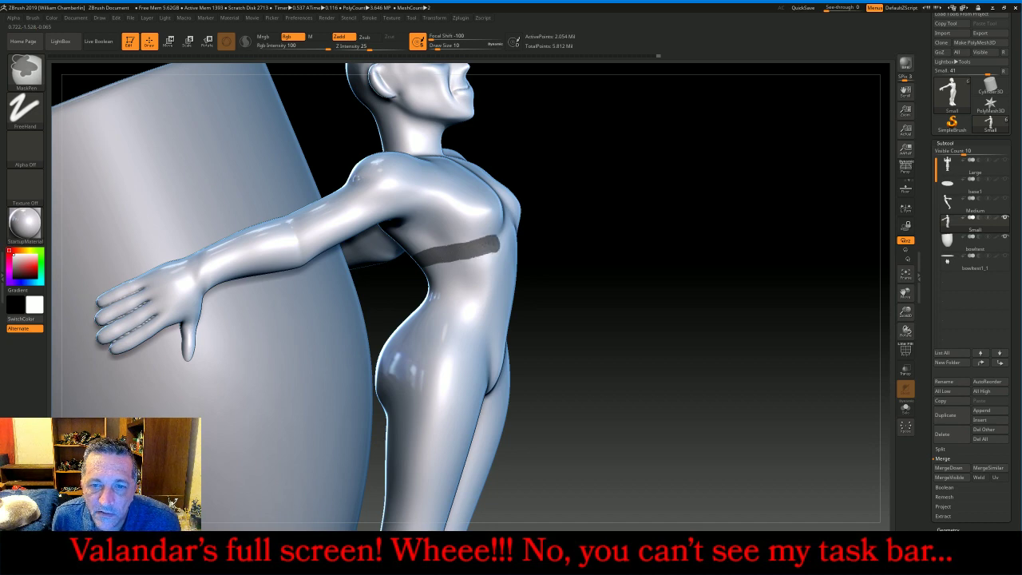
pyautogui.moveTo(702, 244); pyautogui.dragTo(627, 241)
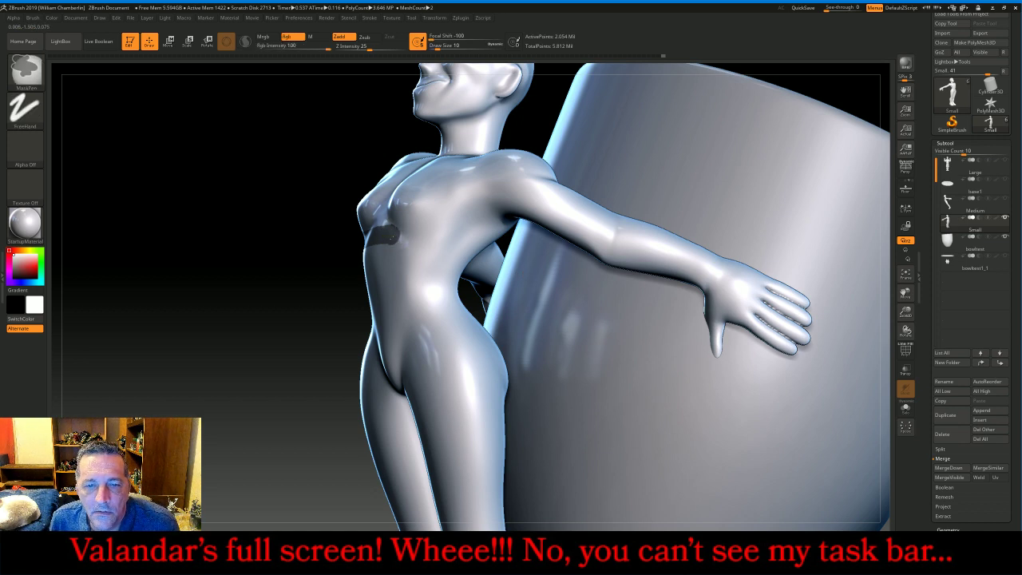
pyautogui.keyDown('ctrl'); pyautogui.moveTo(401, 238); pyautogui.dragTo(455, 254); pyautogui.keyUp('ctrl')
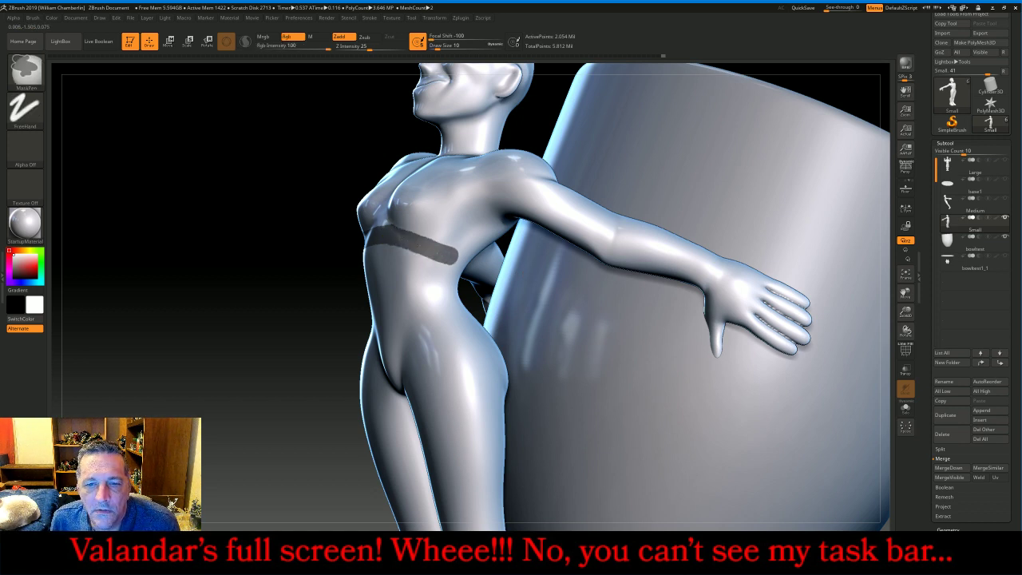
# - Hide the bowltest subtool and continue the mask band around the Small figure's back
pyautogui.moveTo(266, 357)
pyautogui.mouseDown()
pyautogui.moveTo(299, 322)
pyautogui.moveTo(418, 310)
pyautogui.mouseUp()
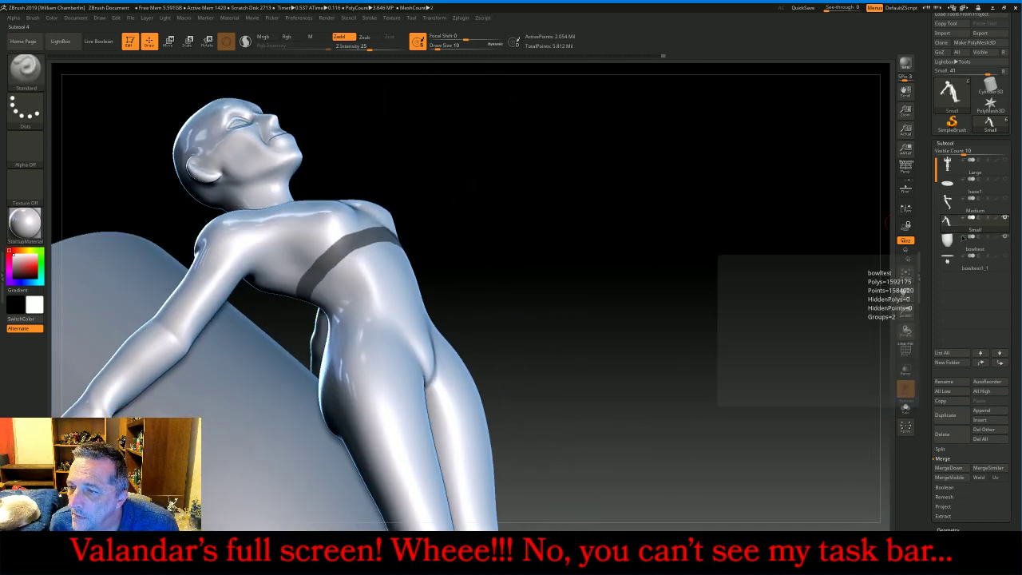
pyautogui.click(1007, 239)
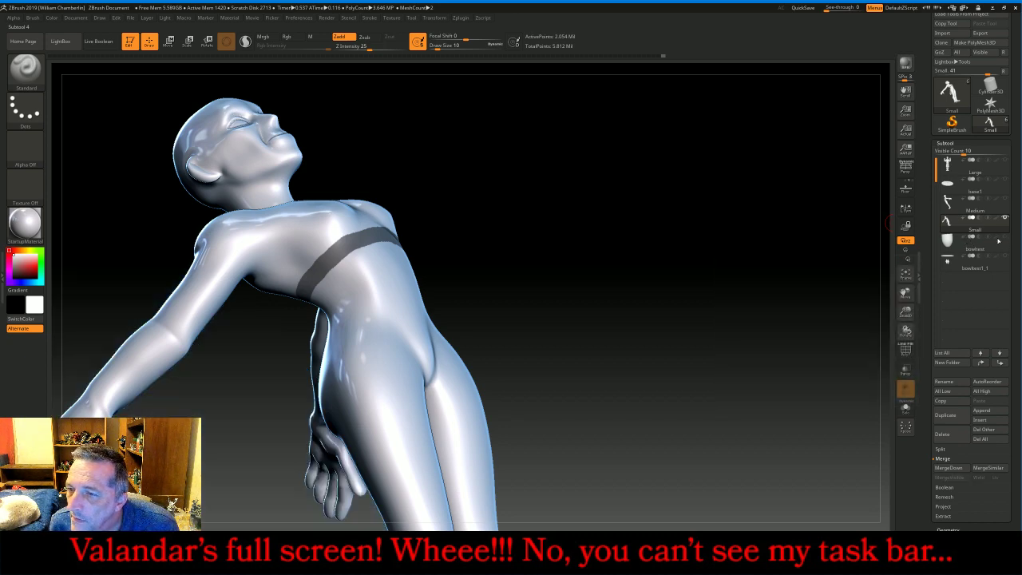
pyautogui.moveTo(771, 259)
pyautogui.mouseDown()
pyautogui.moveTo(712, 197)
pyautogui.moveTo(722, 130)
pyautogui.mouseUp()
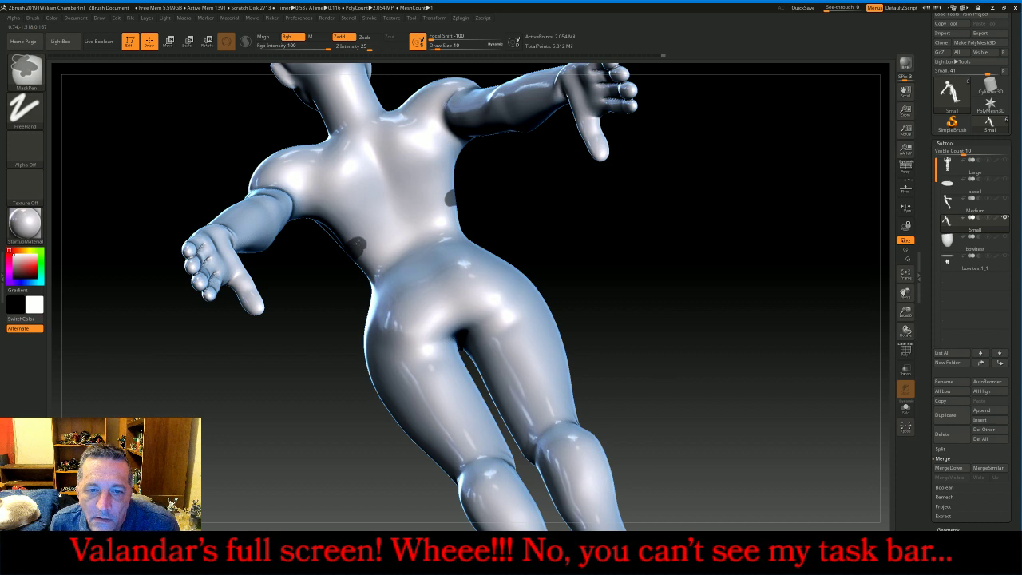
pyautogui.moveTo(361, 244)
pyautogui.keyDown('ctrl'); pyautogui.mouseDown()
pyautogui.moveTo(447, 198)
pyautogui.moveTo(647, 264)
pyautogui.moveTo(575, 283)
pyautogui.moveTo(603, 280)
pyautogui.mouseUp(); pyautogui.keyUp('ctrl')
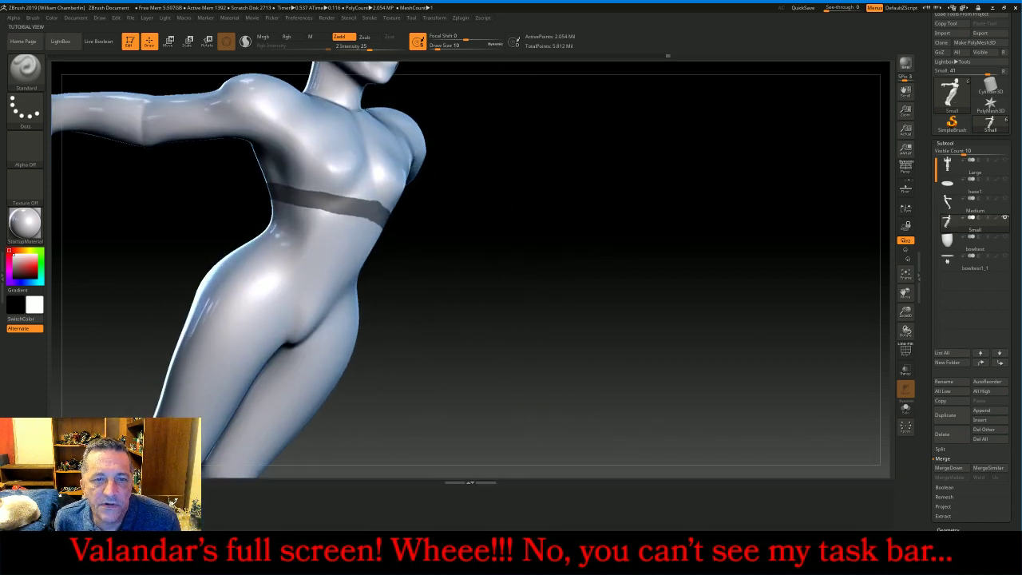
# - Compare the mask band on the Small figure's torso with the tops worn in the SampleOutfit.jpg reference photo
pyautogui.moveTo(470, 527); pyautogui.dragTo(470, 482)
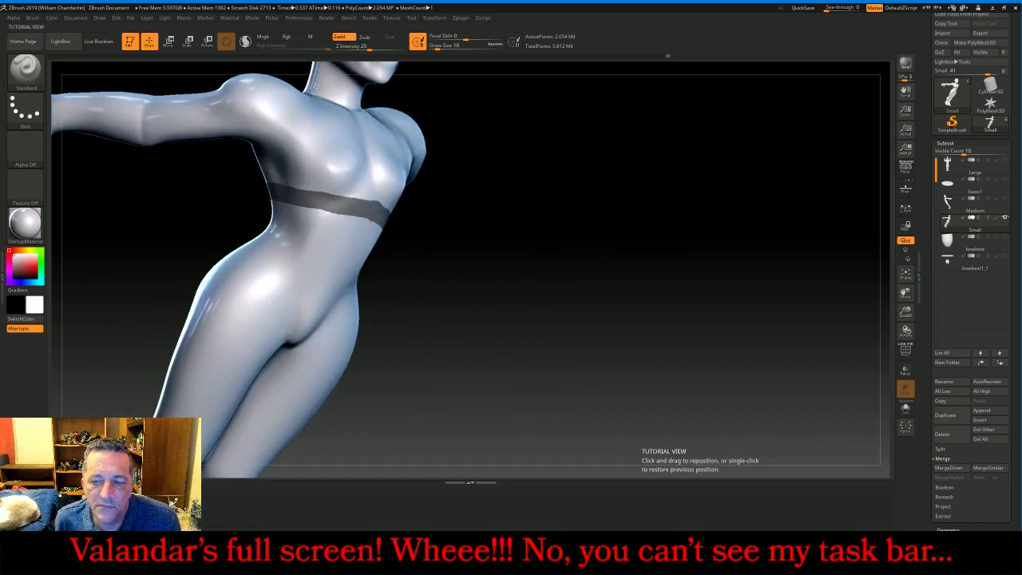
pyautogui.click(479, 483)
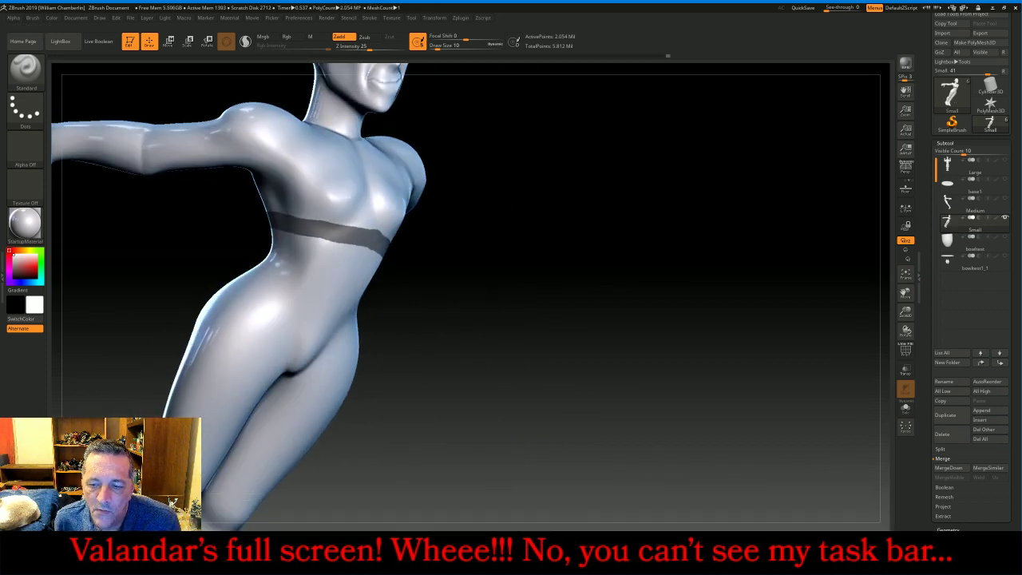
pyautogui.click(624, 562)
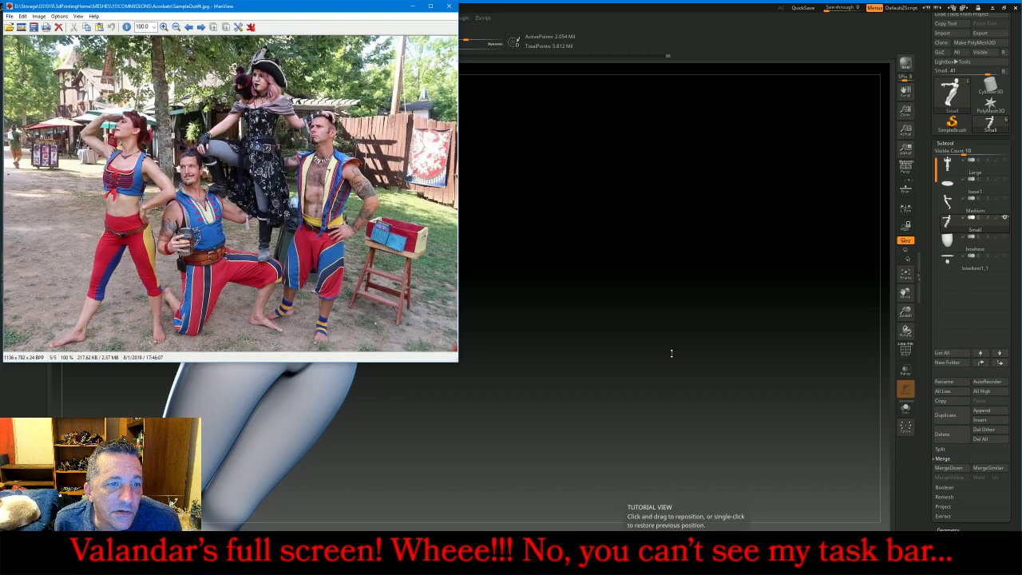
pyautogui.hotkey('alt', 'Tab')
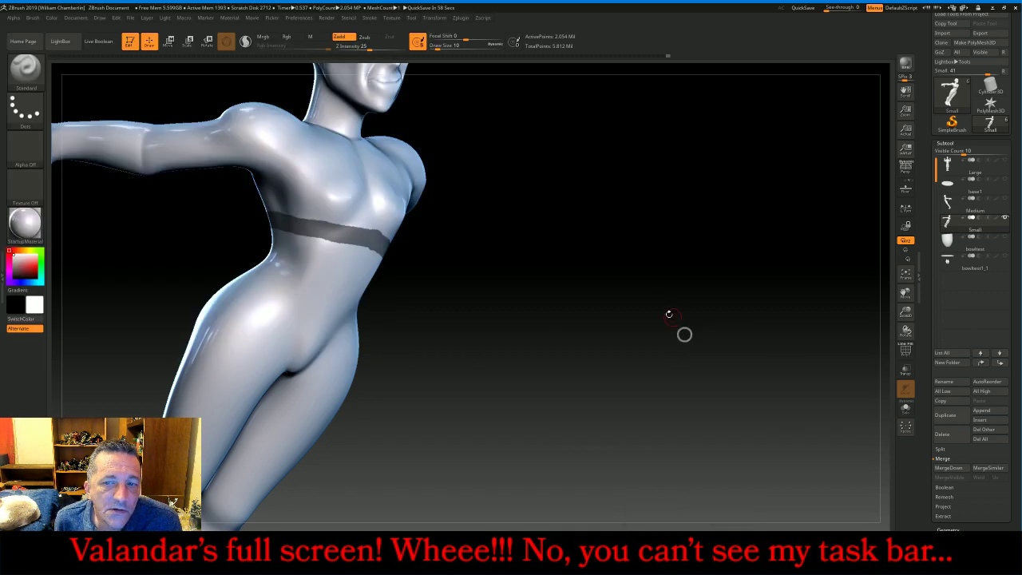
# - Mask armhole bands over the fronts of the Small figure's shoulders and start a matching band behind one shoulder
pyautogui.moveTo(661, 201); pyautogui.dragTo(337, 175)
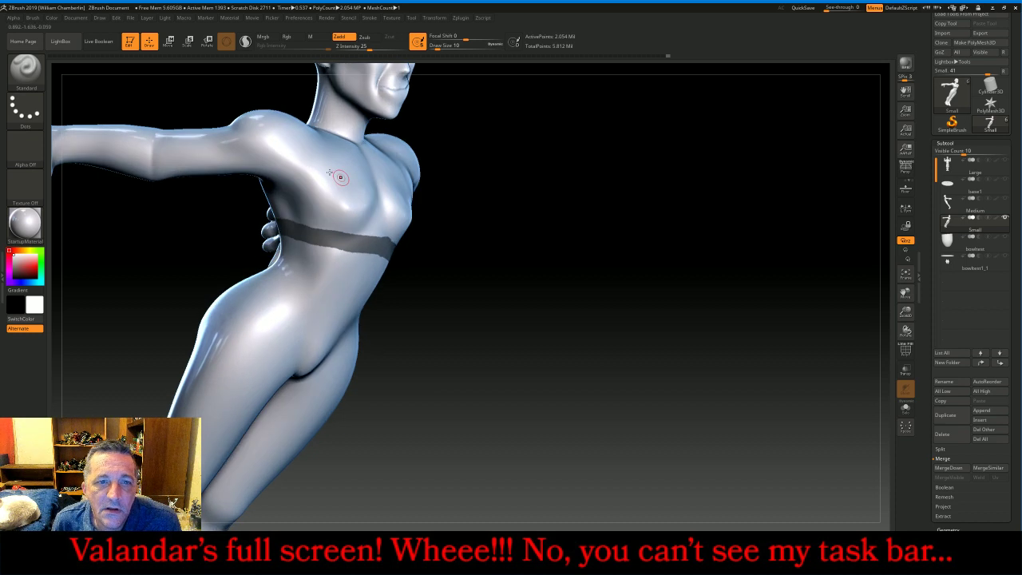
pyautogui.moveTo(573, 235); pyautogui.dragTo(559, 232)
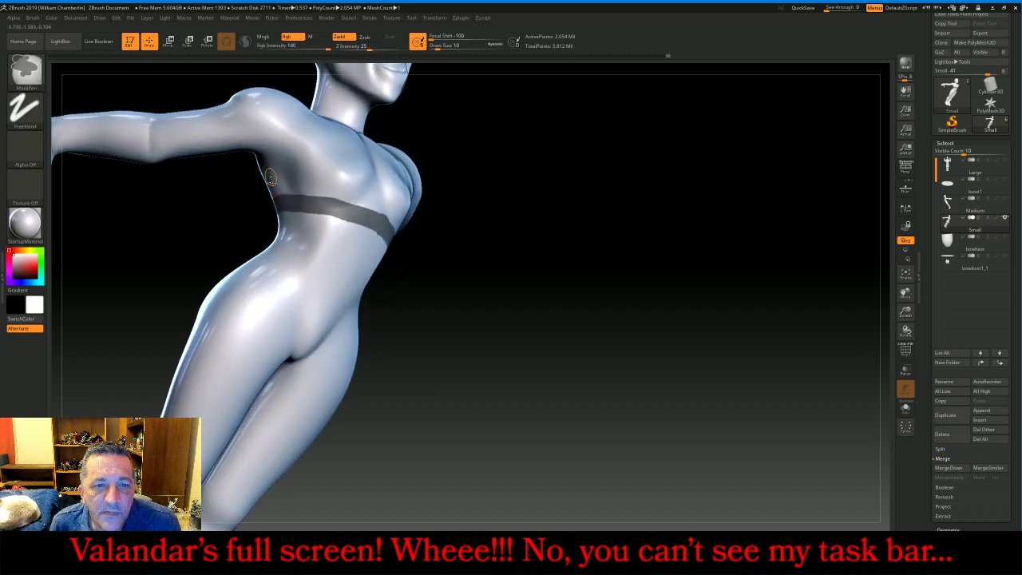
pyautogui.keyDown('ctrl'); pyautogui.moveTo(270, 176); pyautogui.dragTo(285, 130); pyautogui.keyUp('ctrl')
pyautogui.moveTo(478, 212)
pyautogui.mouseDown()
pyautogui.moveTo(570, 268)
pyautogui.moveTo(554, 251)
pyautogui.mouseUp()
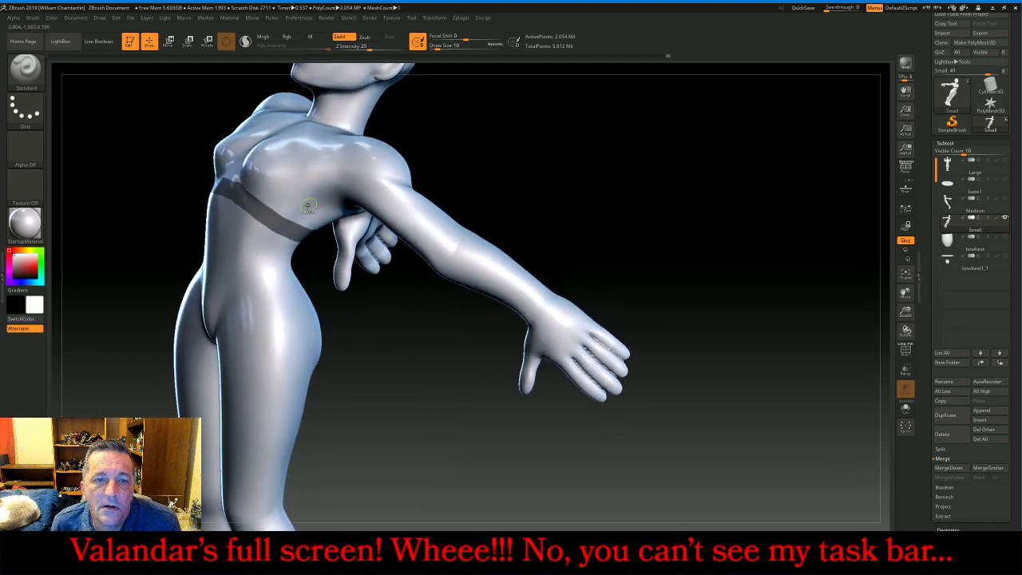
pyautogui.moveTo(327, 211)
pyautogui.keyDown('ctrl'); pyautogui.mouseDown()
pyautogui.moveTo(317, 177)
pyautogui.moveTo(348, 151)
pyautogui.mouseUp(); pyautogui.keyUp('ctrl')
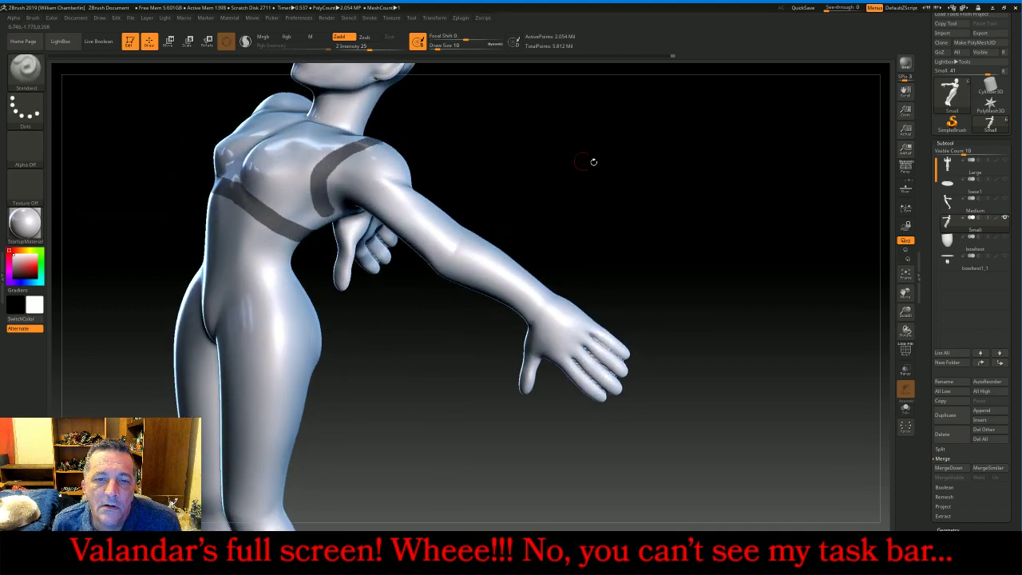
pyautogui.moveTo(594, 162); pyautogui.dragTo(342, 206)
pyautogui.press('ctrl')
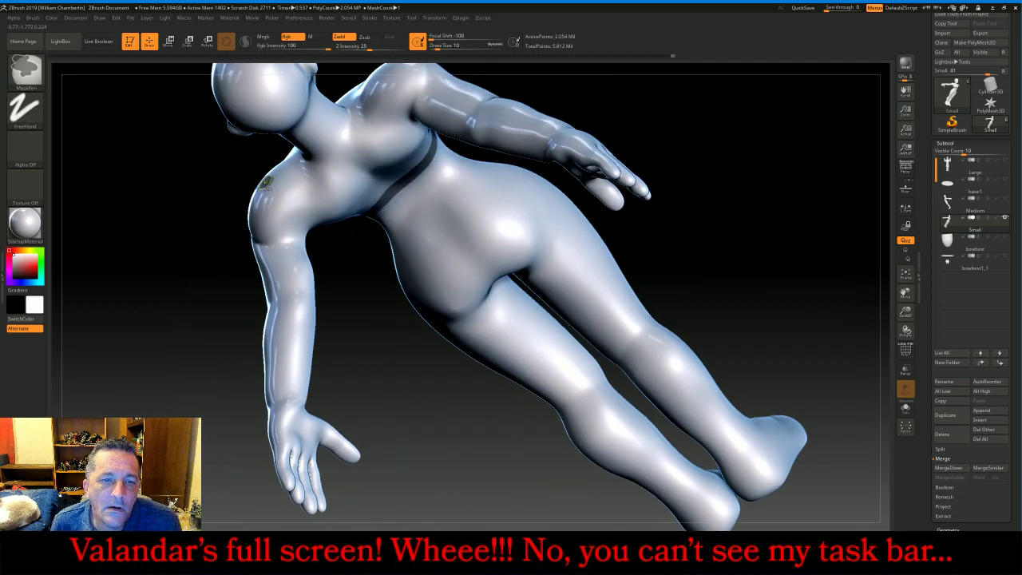
pyautogui.keyDown('ctrl'); pyautogui.moveTo(266, 179); pyautogui.dragTo(323, 217); pyautogui.keyUp('ctrl')
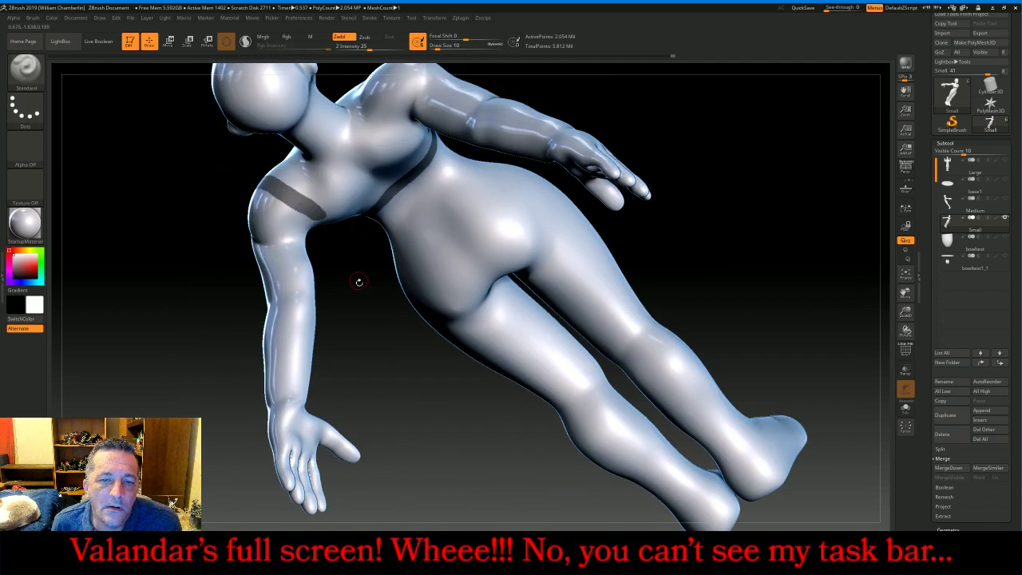
# - Continue the armhole mask bands under the Small figure's armpits and around the backs of both shoulders
pyautogui.moveTo(359, 283)
pyautogui.mouseDown()
pyautogui.moveTo(333, 178)
pyautogui.moveTo(324, 177)
pyautogui.moveTo(331, 191)
pyautogui.mouseUp()
pyautogui.press('ctrl')
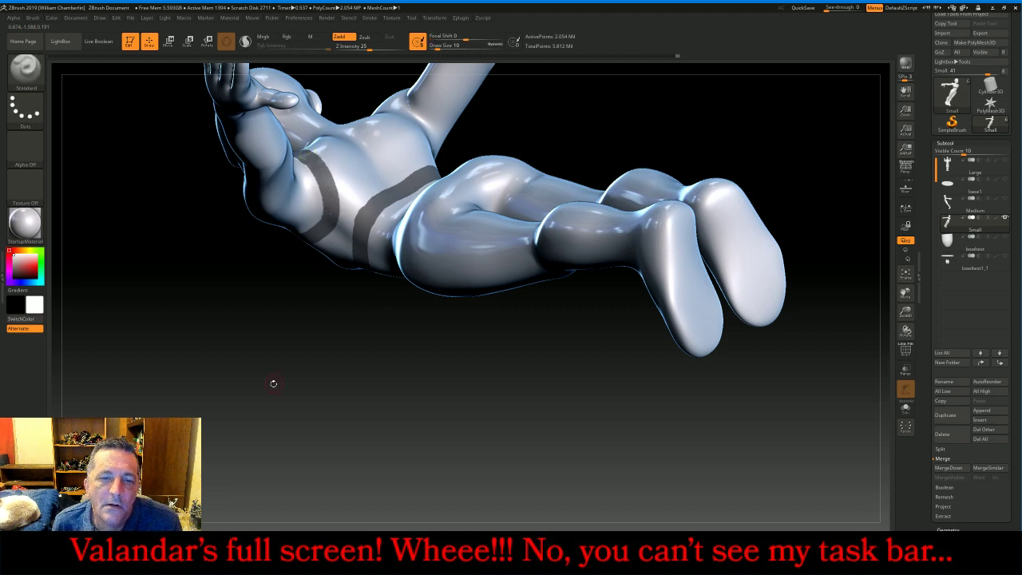
pyautogui.moveTo(274, 383)
pyautogui.mouseDown()
pyautogui.moveTo(307, 241)
pyautogui.moveTo(367, 243)
pyautogui.mouseUp()
pyautogui.press('ctrl')
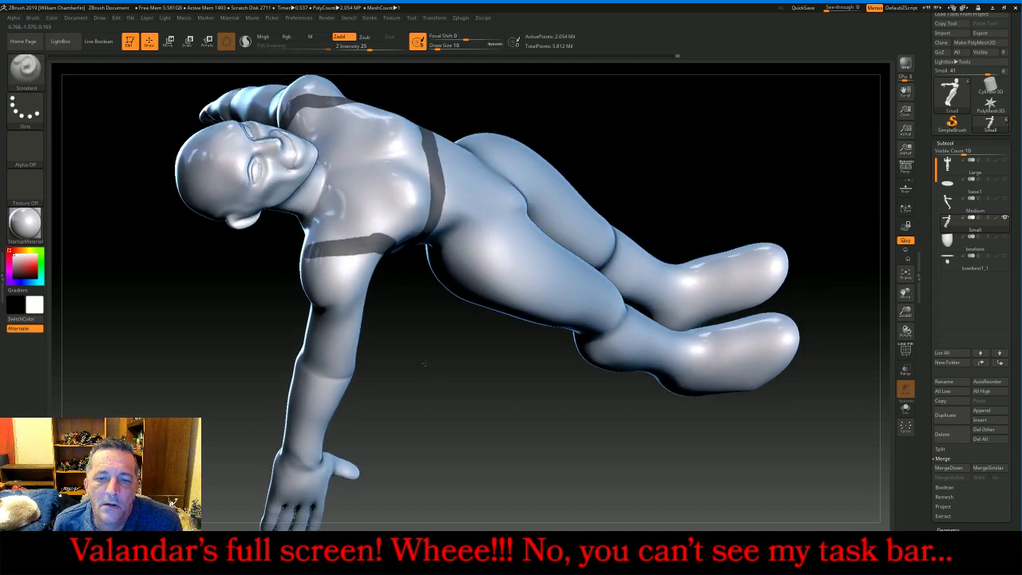
pyautogui.moveTo(424, 359); pyautogui.dragTo(370, 227)
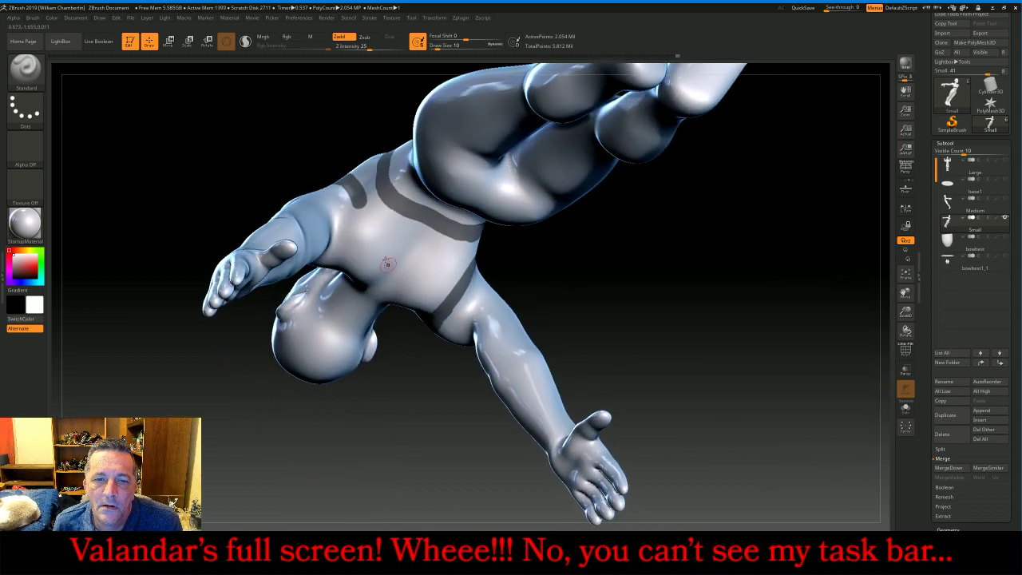
pyautogui.press('ctrl')
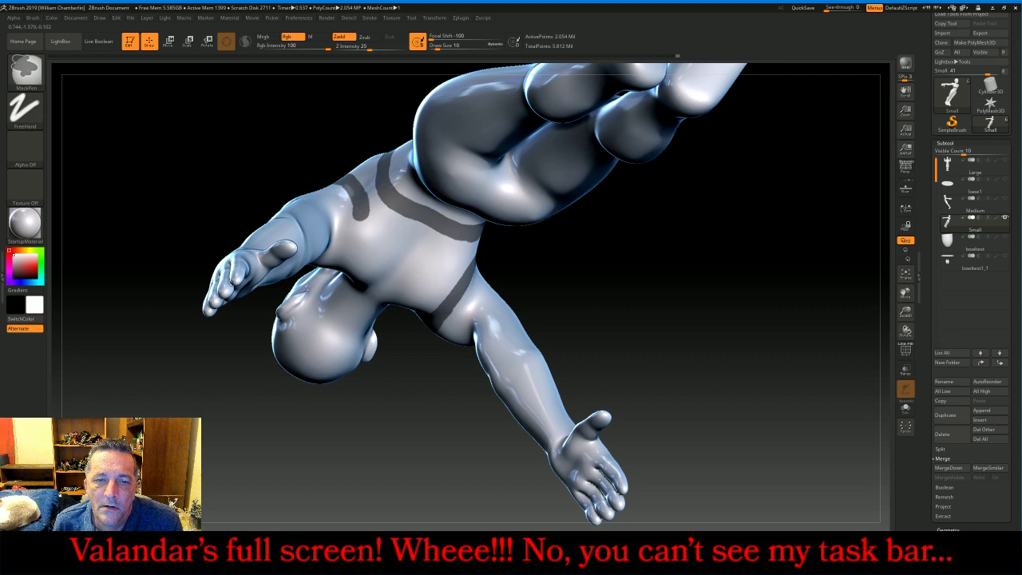
pyautogui.keyDown('ctrl'); pyautogui.moveTo(361, 213); pyautogui.dragTo(356, 230); pyautogui.keyUp('ctrl')
pyautogui.moveTo(269, 449)
pyautogui.mouseDown()
pyautogui.moveTo(289, 373)
pyautogui.moveTo(281, 325)
pyautogui.mouseUp()
pyautogui.press('ctrl')
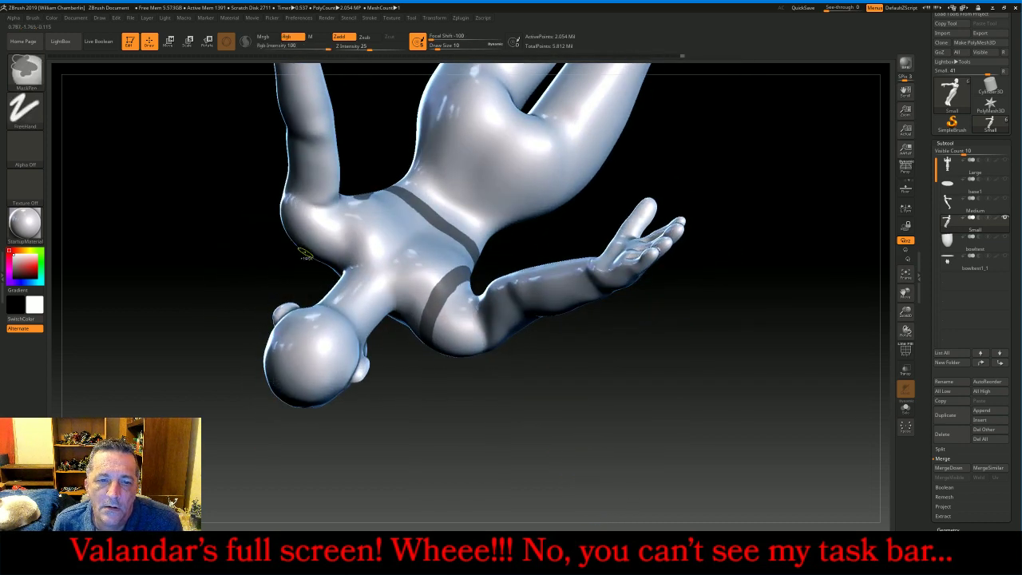
pyautogui.moveTo(311, 246)
pyautogui.keyDown('ctrl'); pyautogui.mouseDown()
pyautogui.moveTo(367, 196)
pyautogui.moveTo(359, 109)
pyautogui.moveTo(419, 61)
pyautogui.mouseUp(); pyautogui.keyUp('ctrl')
# - Mask a square neckline across the Small figure's upper chest with a strap band rising over each shoulder
pyautogui.moveTo(599, 454)
pyautogui.mouseDown()
pyautogui.moveTo(610, 412)
pyautogui.moveTo(566, 370)
pyautogui.mouseUp()
pyautogui.press('ctrl')
pyautogui.moveTo(416, 166)
pyautogui.keyDown('ctrl'); pyautogui.mouseDown()
pyautogui.moveTo(382, 231)
pyautogui.moveTo(441, 270)
pyautogui.moveTo(456, 275)
pyautogui.moveTo(491, 202)
pyautogui.mouseUp(); pyautogui.keyUp('ctrl')
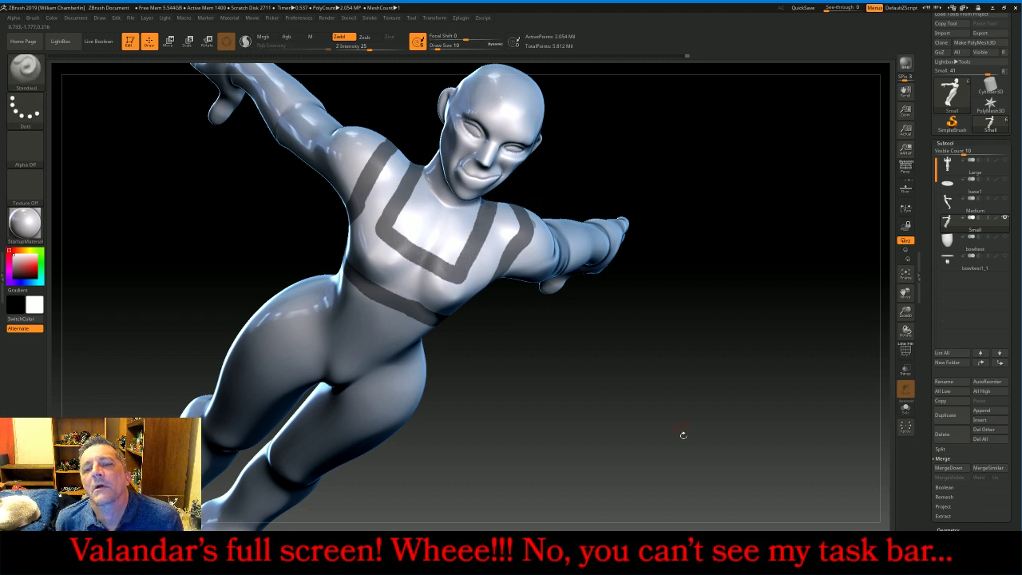
# - Compare the neckline mask with the tops worn in the SampleOutfit.jpg reference photo
pyautogui.click(632, 565)
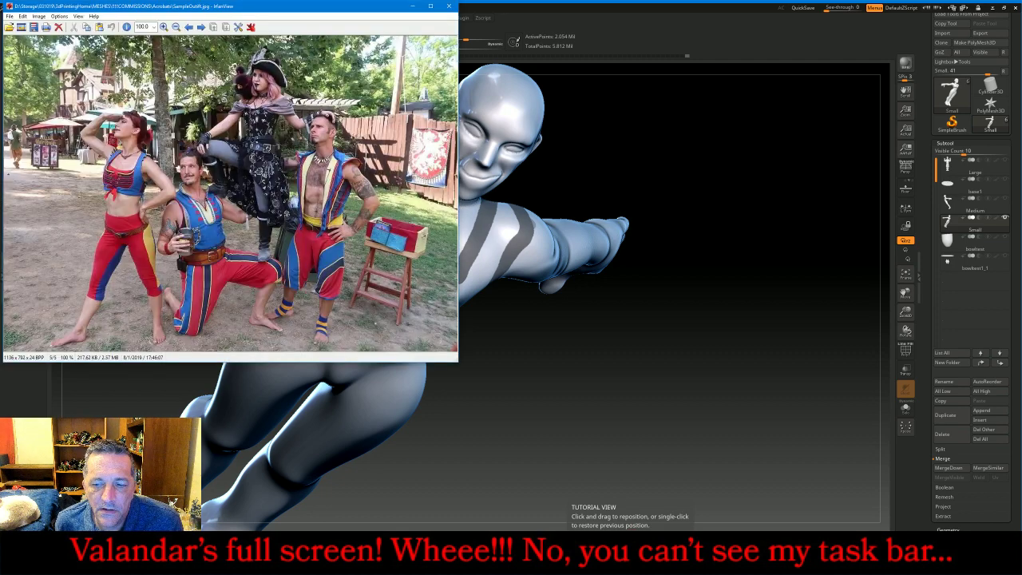
pyautogui.click(746, 357)
pyautogui.rightClick(748, 355)
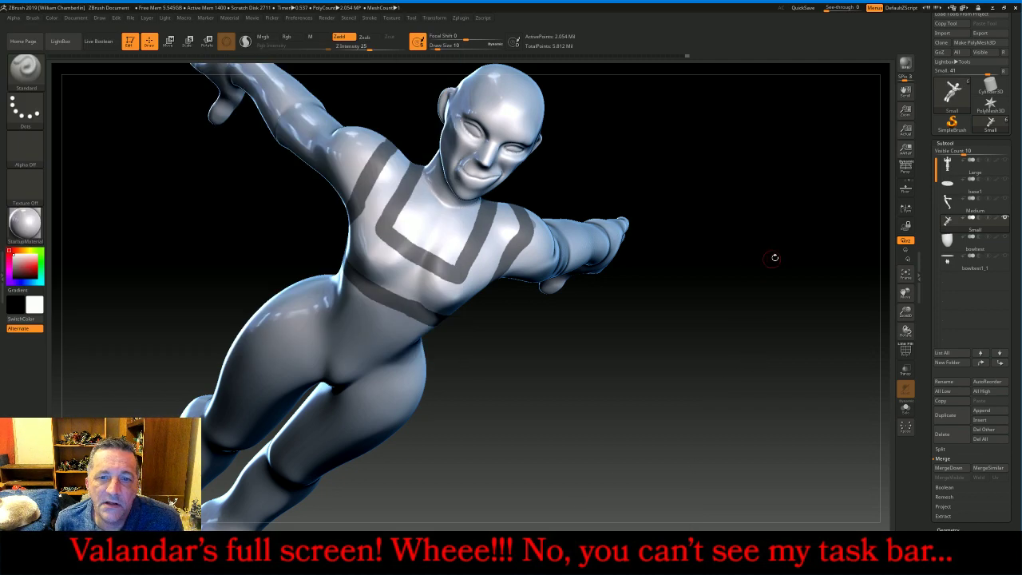
# - Carry the neckline mask across the Small figure's upper back and fill both shoulder straps between neckline and armholes
pyautogui.moveTo(775, 257)
pyautogui.mouseDown()
pyautogui.moveTo(401, 210)
pyautogui.moveTo(433, 240)
pyautogui.mouseUp()
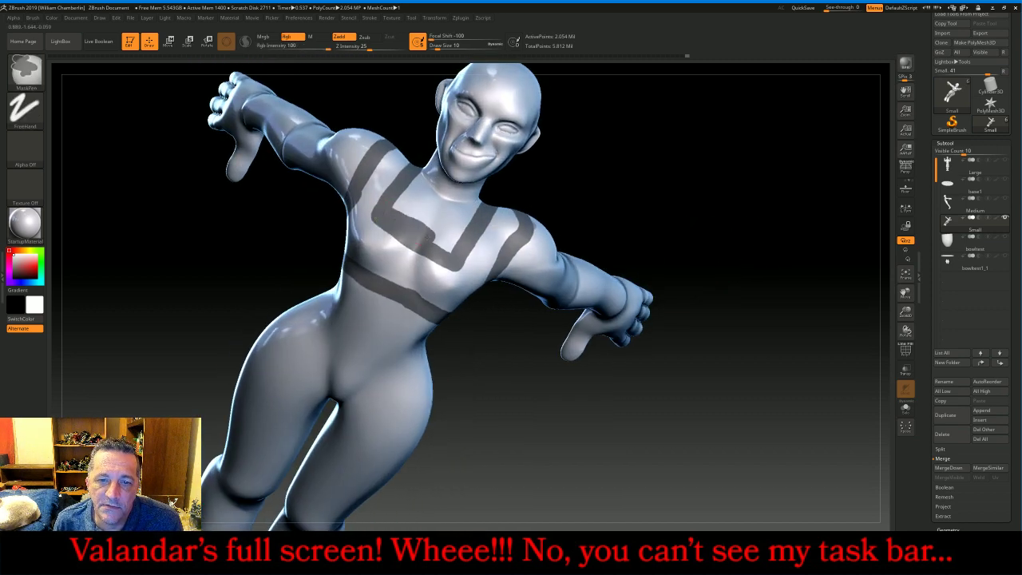
pyautogui.moveTo(743, 190); pyautogui.dragTo(723, 205)
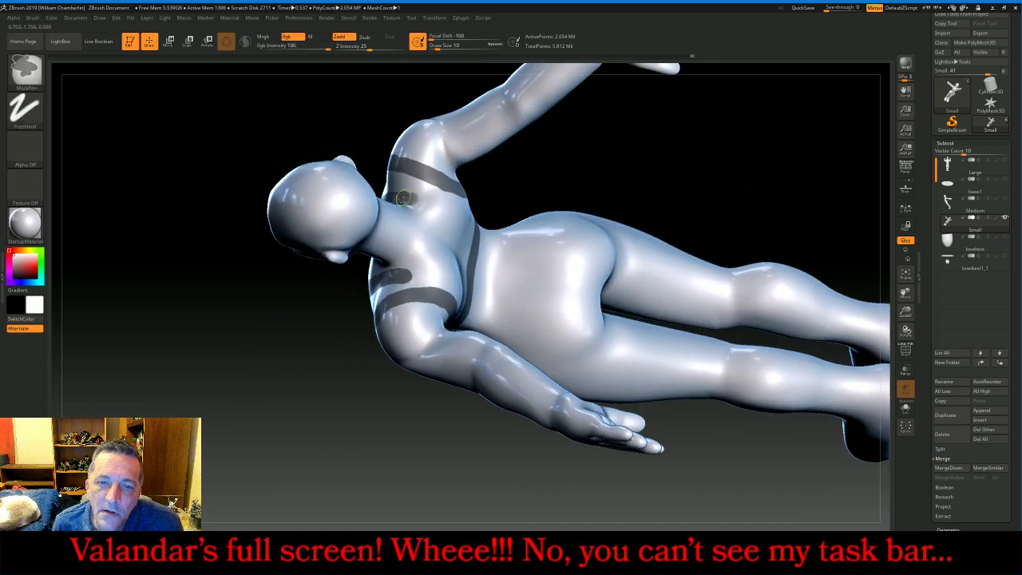
pyautogui.moveTo(415, 194)
pyautogui.keyDown('ctrl'); pyautogui.mouseDown()
pyautogui.moveTo(435, 228)
pyautogui.moveTo(431, 259)
pyautogui.moveTo(411, 276)
pyautogui.mouseUp(); pyautogui.keyUp('ctrl')
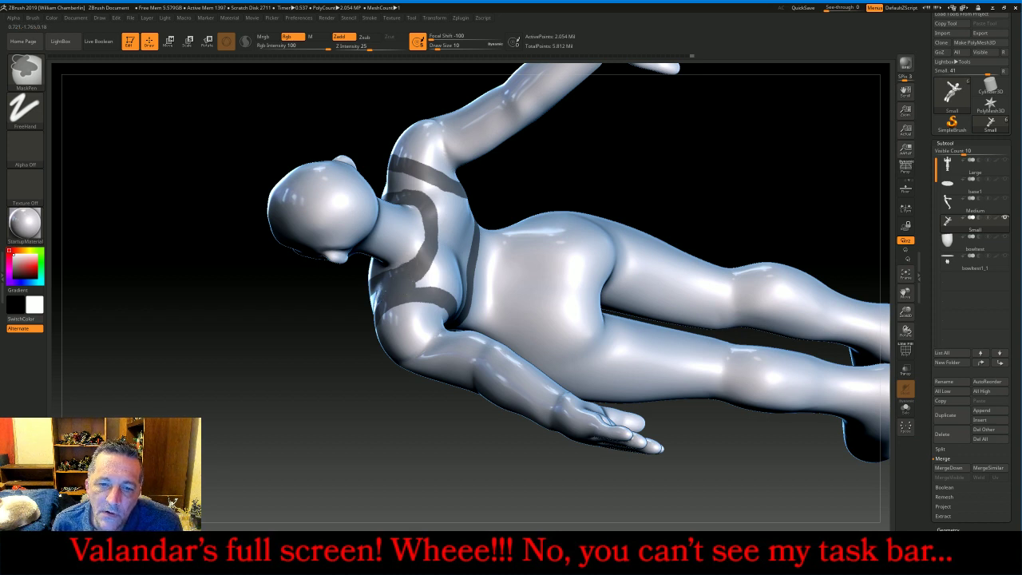
pyautogui.moveTo(417, 285)
pyautogui.keyDown('ctrl'); pyautogui.mouseDown()
pyautogui.moveTo(443, 236)
pyautogui.moveTo(438, 191)
pyautogui.moveTo(398, 190)
pyautogui.mouseUp(); pyautogui.keyUp('ctrl')
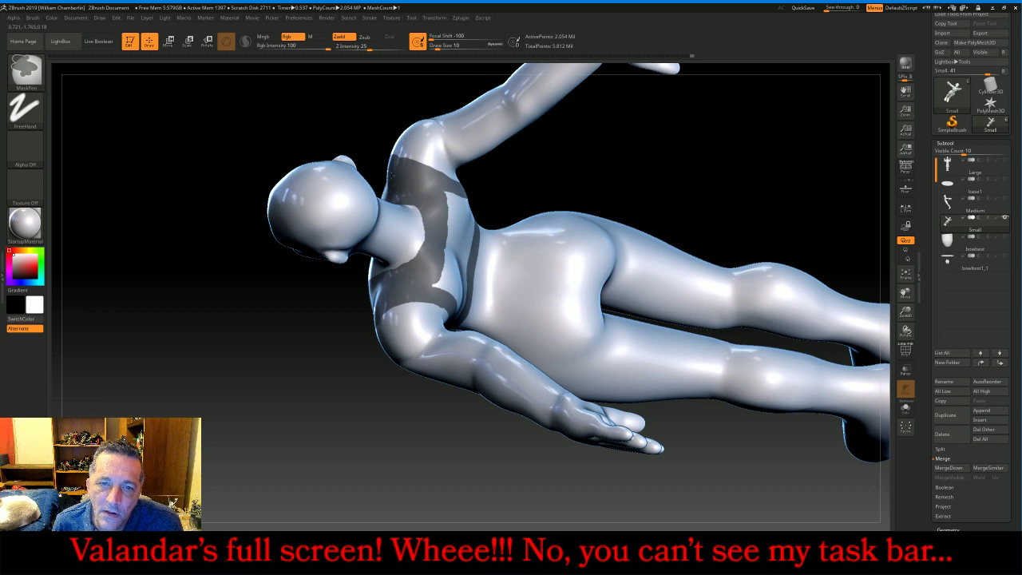
pyautogui.moveTo(292, 390); pyautogui.dragTo(333, 356)
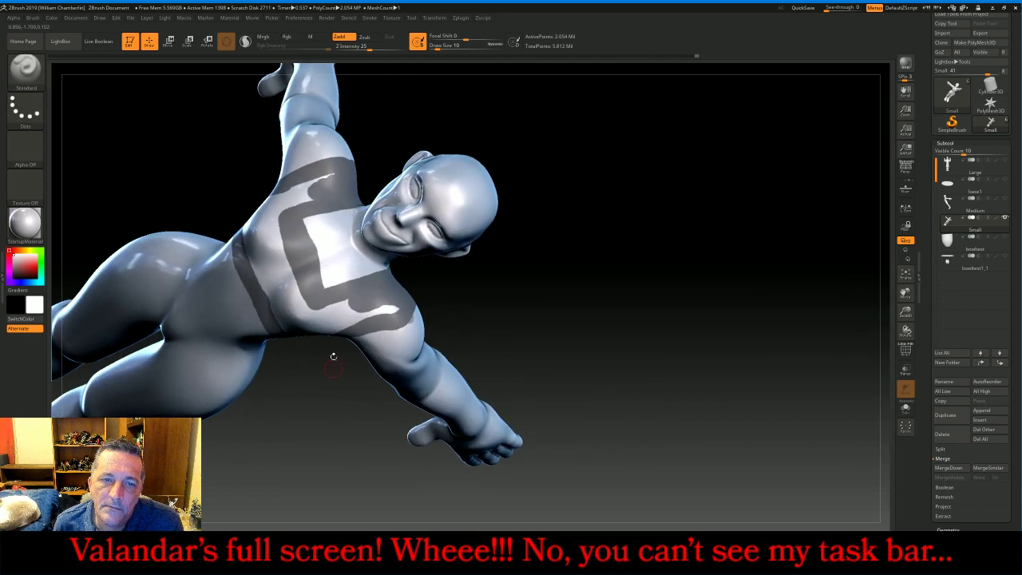
pyautogui.moveTo(305, 191)
pyautogui.keyDown('ctrl'); pyautogui.mouseDown()
pyautogui.moveTo(281, 205)
pyautogui.moveTo(313, 182)
pyautogui.mouseUp(); pyautogui.keyUp('ctrl')
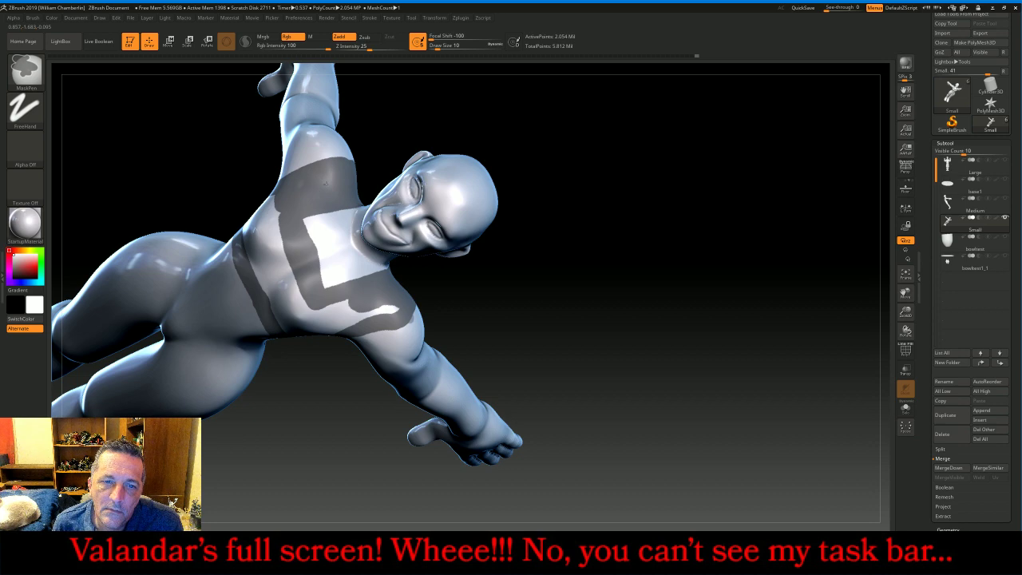
pyautogui.moveTo(337, 319)
pyautogui.keyDown('ctrl'); pyautogui.mouseDown()
pyautogui.moveTo(320, 313)
pyautogui.moveTo(356, 313)
pyautogui.mouseUp(); pyautogui.keyUp('ctrl')
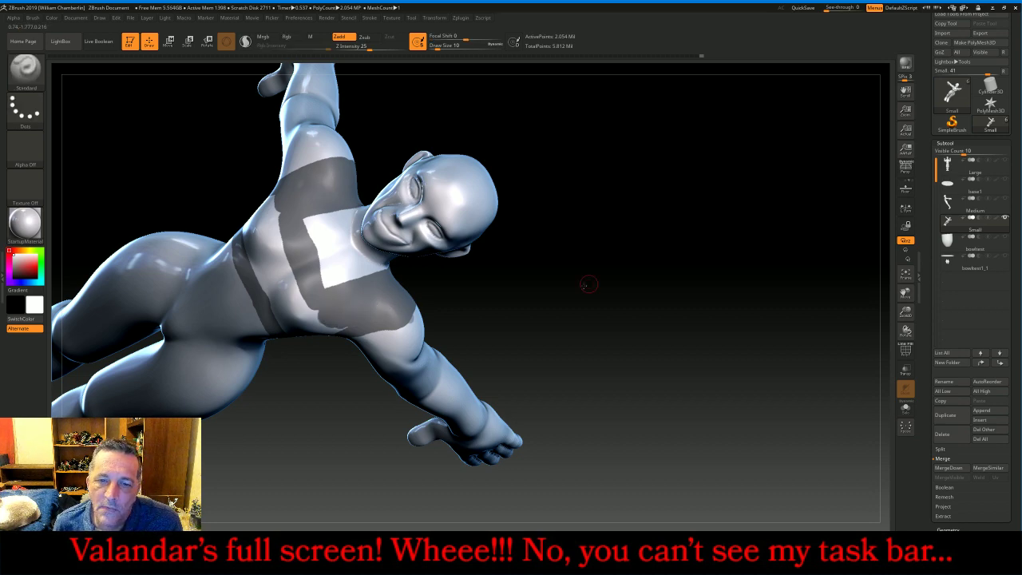
# - Fill the mask on both sides of the Small figure's chest between the neckline, armholes and ribcage band
pyautogui.moveTo(588, 285); pyautogui.dragTo(554, 294)
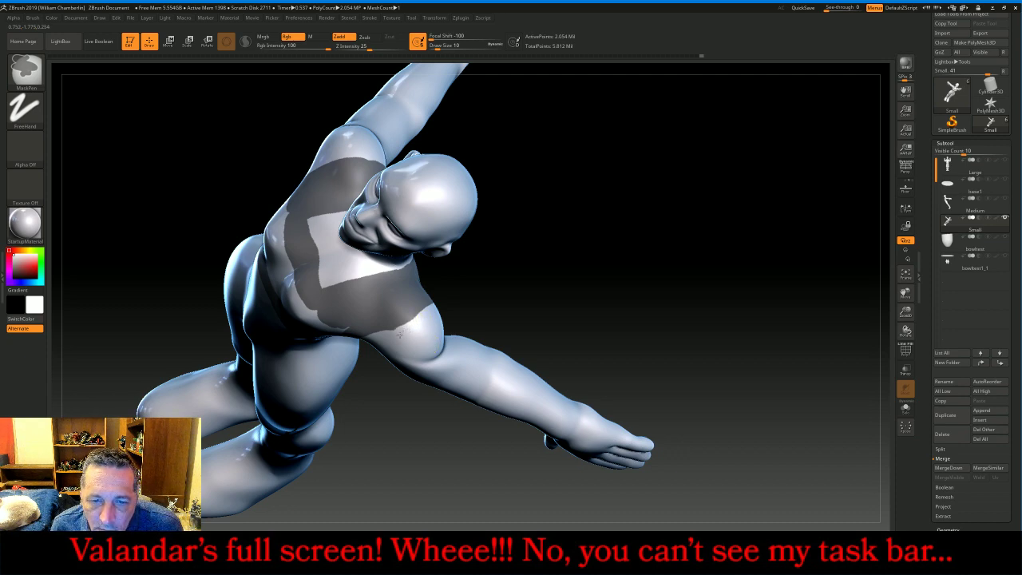
pyautogui.moveTo(588, 266)
pyautogui.mouseDown()
pyautogui.moveTo(629, 226)
pyautogui.moveTo(629, 186)
pyautogui.mouseUp()
pyautogui.moveTo(342, 312)
pyautogui.keyDown('ctrl'); pyautogui.mouseDown()
pyautogui.moveTo(349, 328)
pyautogui.moveTo(316, 326)
pyautogui.moveTo(293, 275)
pyautogui.moveTo(323, 297)
pyautogui.mouseUp(); pyautogui.keyUp('ctrl')
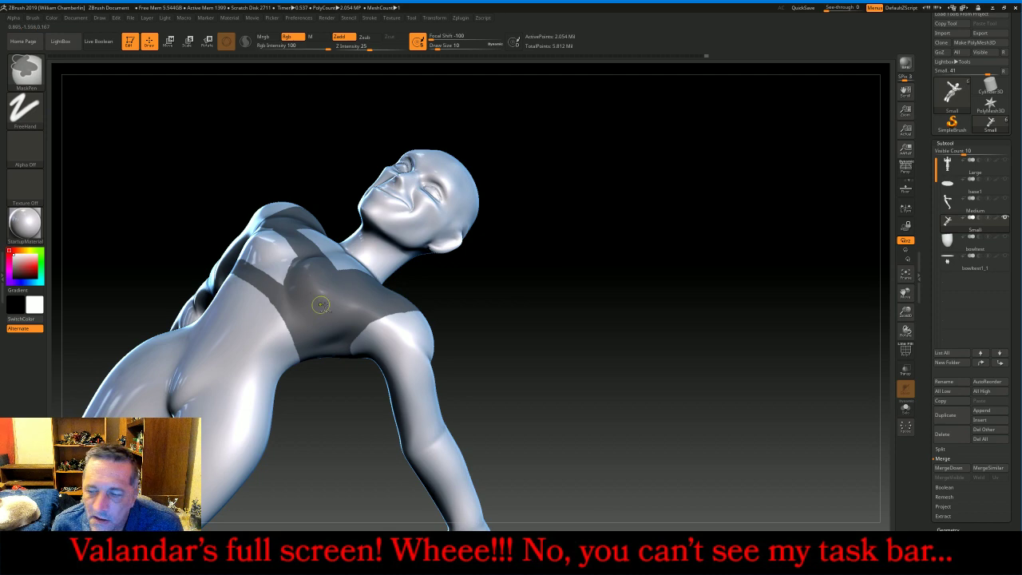
pyautogui.moveTo(619, 249)
pyautogui.mouseDown(button='right')
pyautogui.moveTo(643, 224)
pyautogui.moveTo(655, 243)
pyautogui.moveTo(626, 257)
pyautogui.mouseUp(button='right')
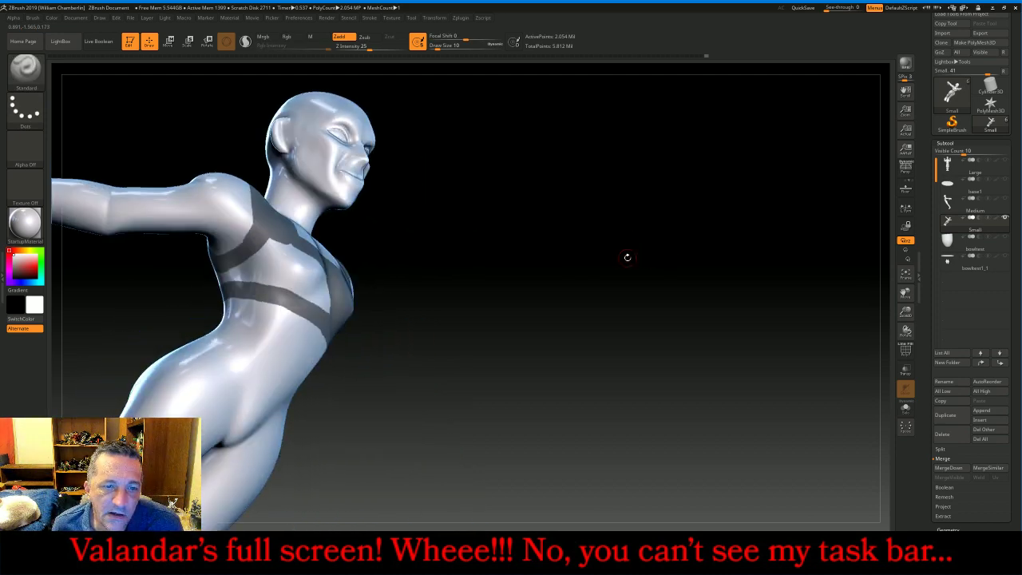
pyautogui.press('ctrl')
pyautogui.moveTo(240, 274)
pyautogui.keyDown('ctrl'); pyautogui.mouseDown()
pyautogui.moveTo(252, 257)
pyautogui.moveTo(312, 263)
pyautogui.mouseUp(); pyautogui.keyUp('ctrl')
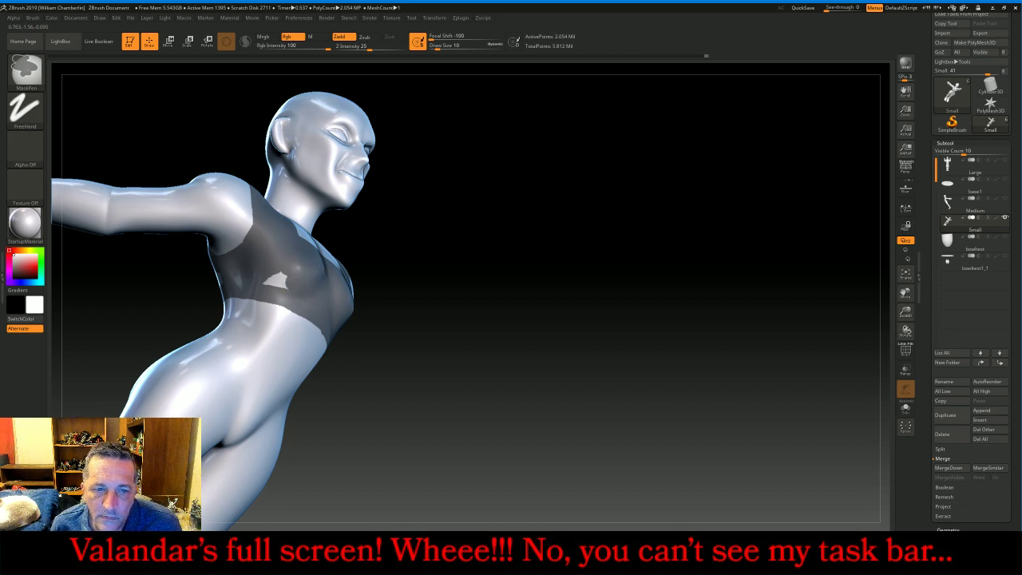
# - Fill the mask across the Small figure's back and close the remaining gaps inside the top's outline
pyautogui.moveTo(533, 241); pyautogui.dragTo(504, 260)
pyautogui.moveTo(595, 196)
pyautogui.mouseDown()
pyautogui.moveTo(627, 194)
pyautogui.moveTo(606, 201)
pyautogui.mouseUp()
pyautogui.moveTo(318, 230)
pyautogui.keyDown('ctrl'); pyautogui.mouseDown()
pyautogui.moveTo(377, 276)
pyautogui.moveTo(272, 275)
pyautogui.moveTo(284, 301)
pyautogui.moveTo(319, 305)
pyautogui.mouseUp(); pyautogui.keyUp('ctrl')
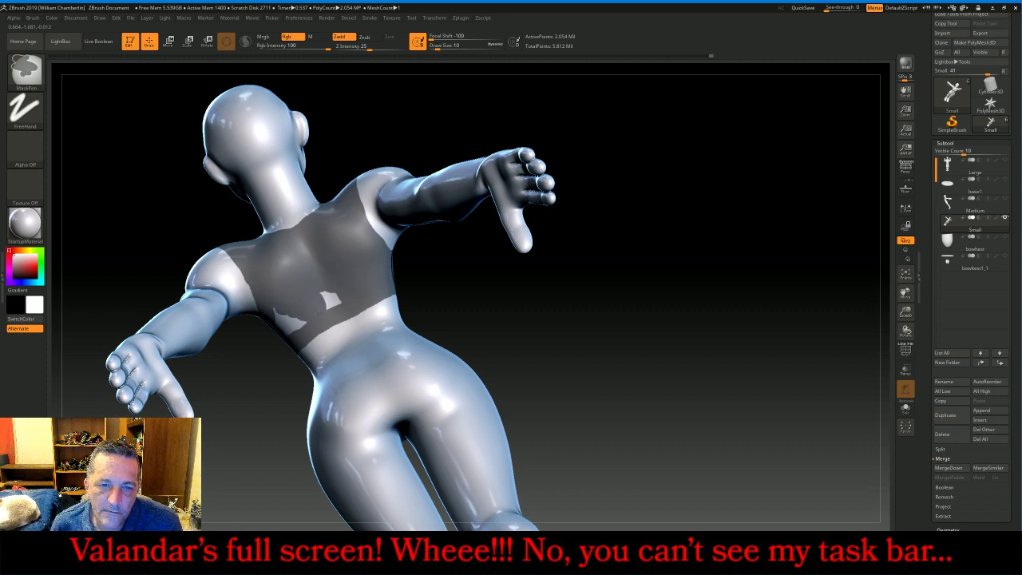
pyautogui.moveTo(344, 302); pyautogui.dragTo(508, 295, button='right')
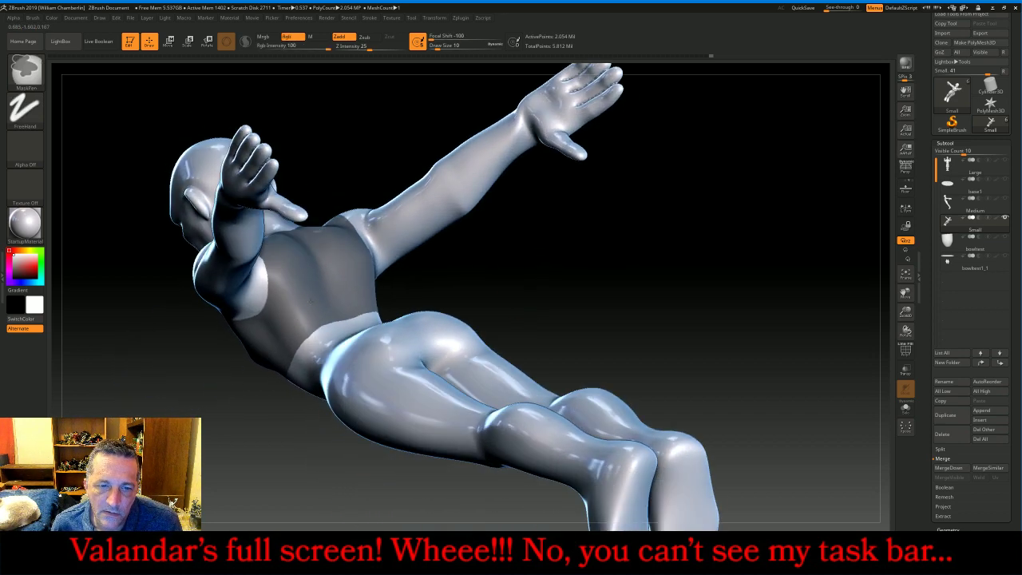
pyautogui.moveTo(695, 264)
pyautogui.mouseDown()
pyautogui.moveTo(691, 301)
pyautogui.moveTo(720, 250)
pyautogui.mouseUp()
pyautogui.moveTo(719, 251); pyautogui.dragTo(720, 261, button='right')
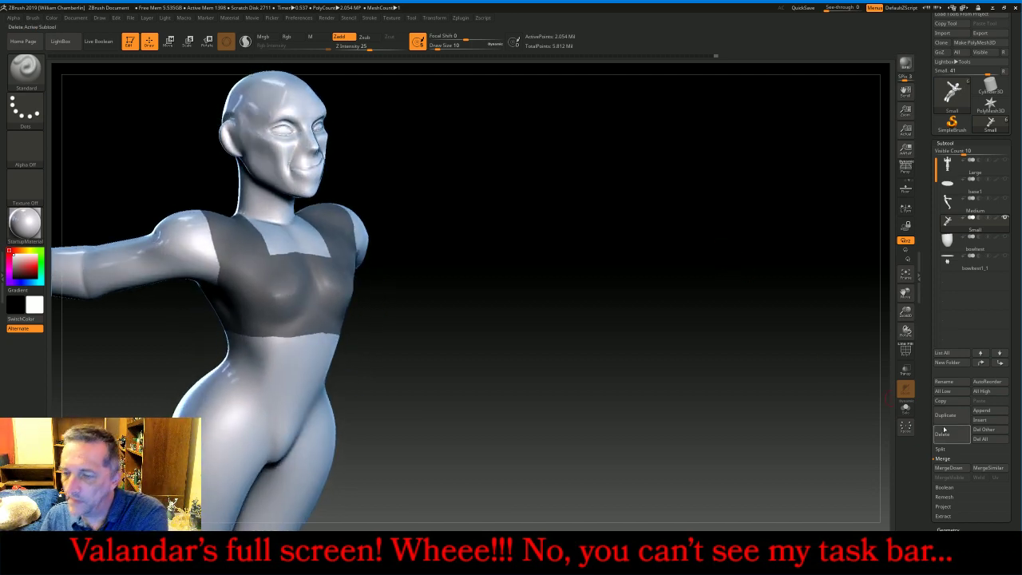
# - Extract the masked top from the Small figure at a thickness of 0.008 and accept it as a new subtool
pyautogui.click(942, 515)
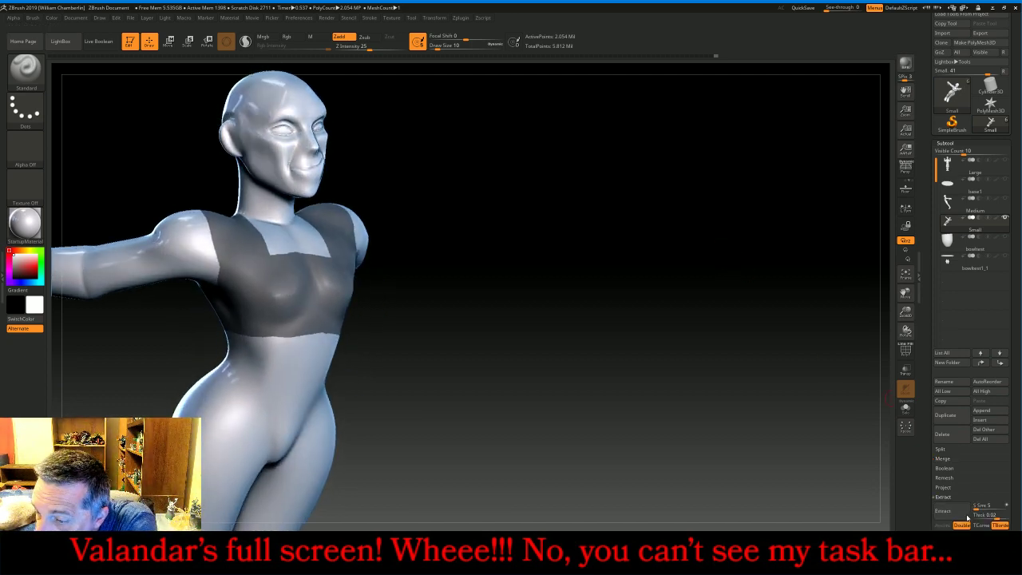
pyautogui.click(983, 515)
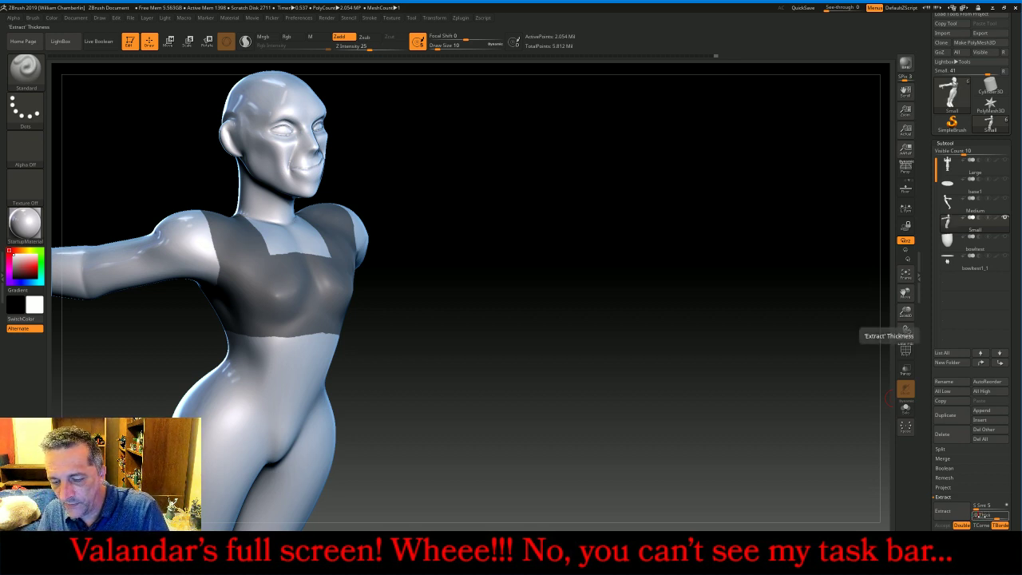
pyautogui.click(954, 512)
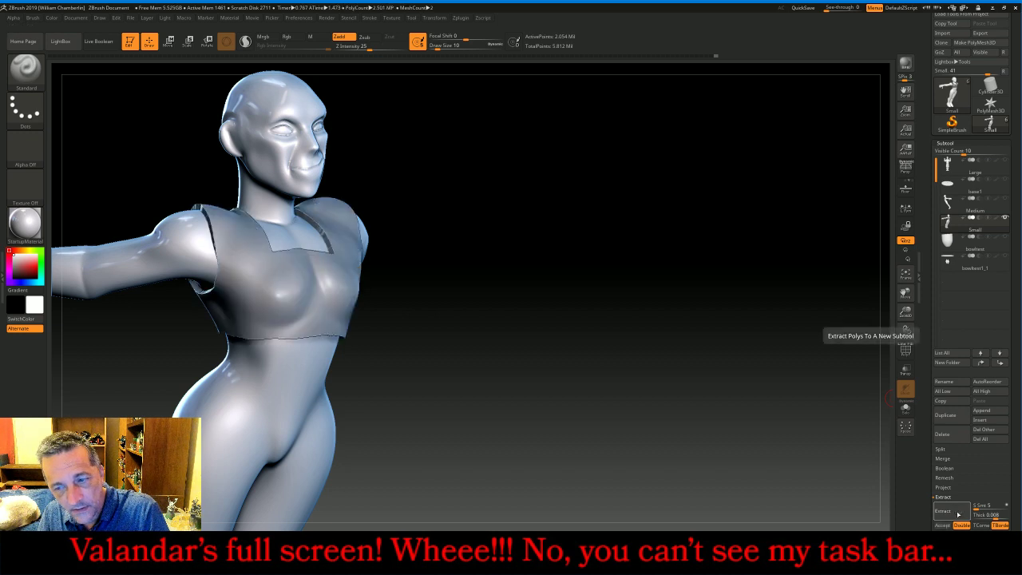
pyautogui.click(943, 524)
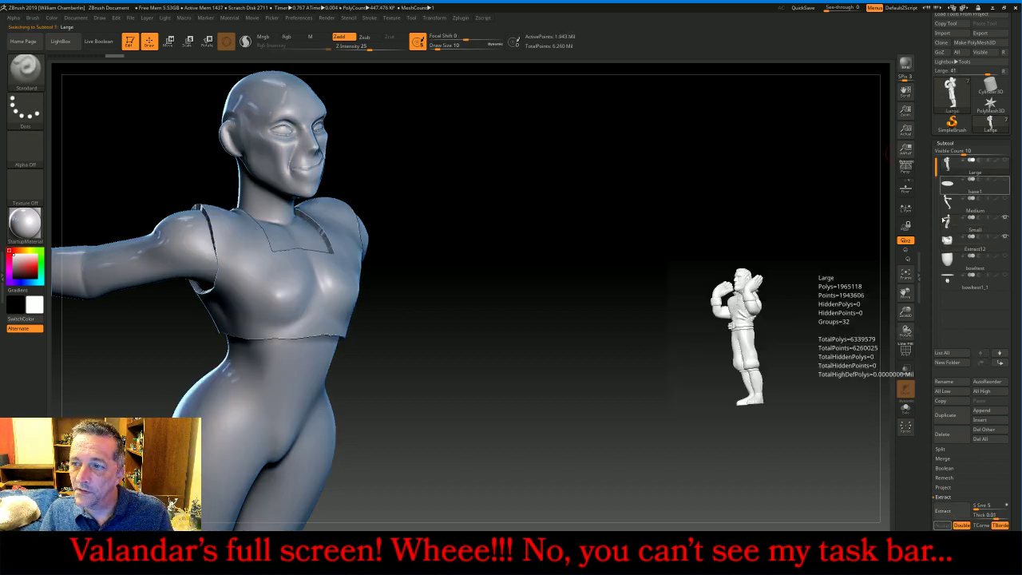
# - Make the extracted top the active subtool and frame it together with the whole Small figure
pyautogui.click(950, 225)
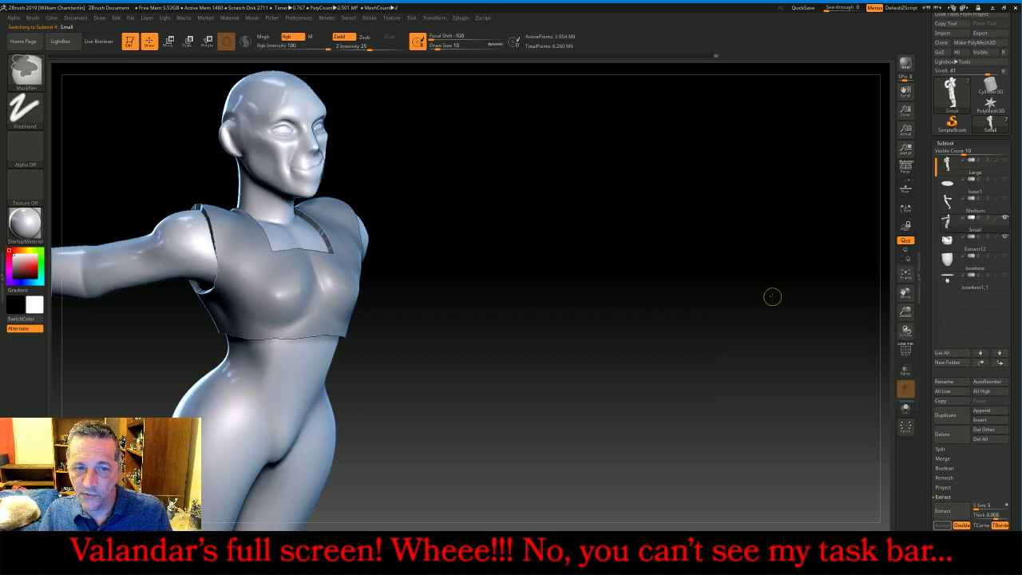
pyautogui.click(952, 249)
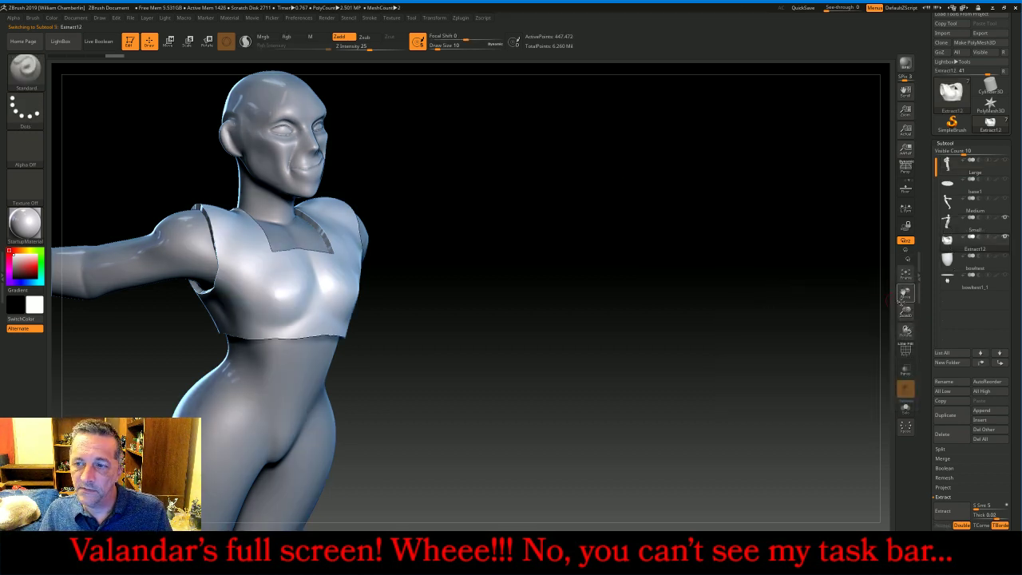
pyautogui.click(905, 273)
pyautogui.moveTo(832, 322); pyautogui.dragTo(888, 393)
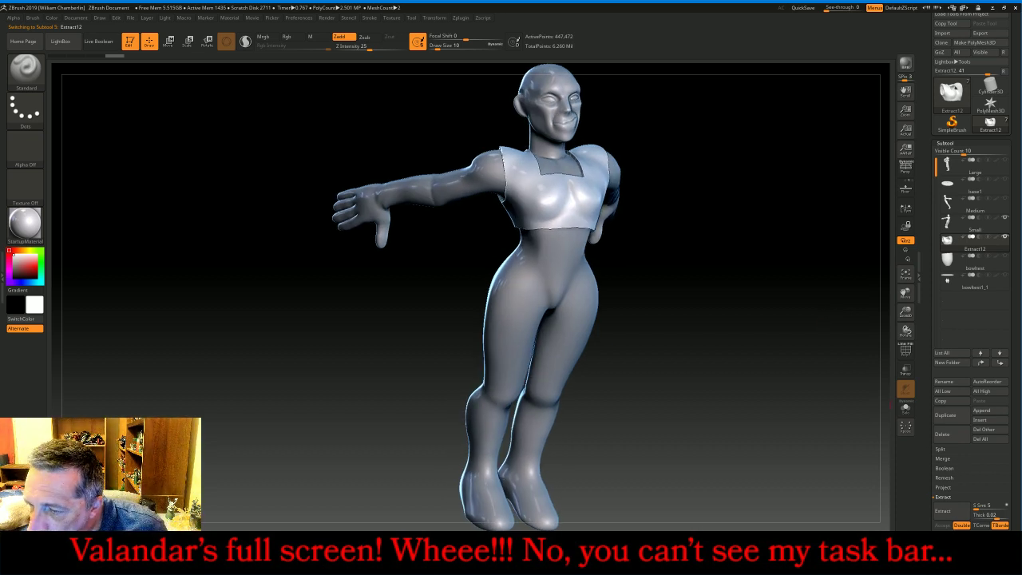
# - Remesh the extracted top with DynaMesh at a resolution of 256
pyautogui.click(947, 538)
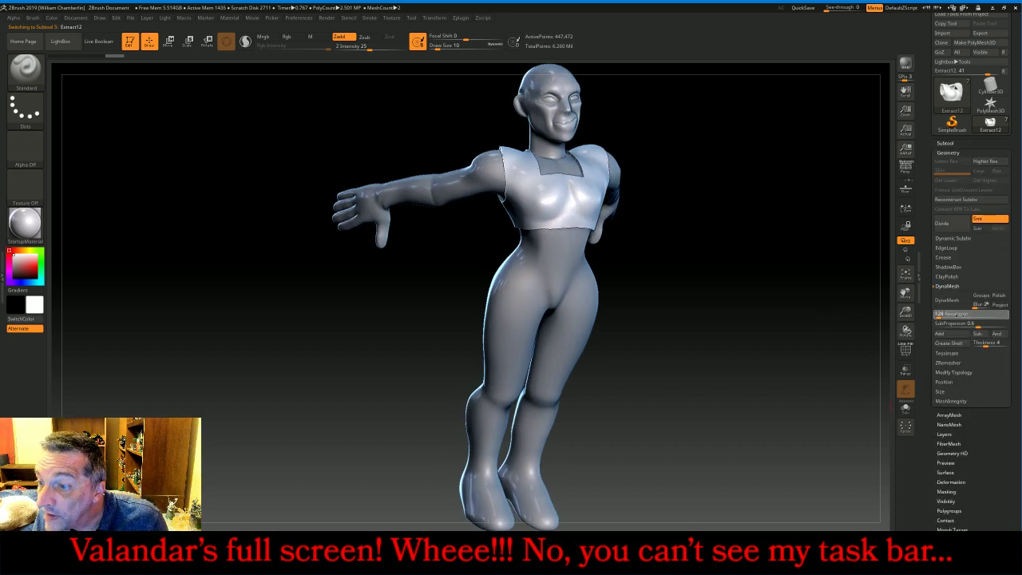
pyautogui.click(955, 313)
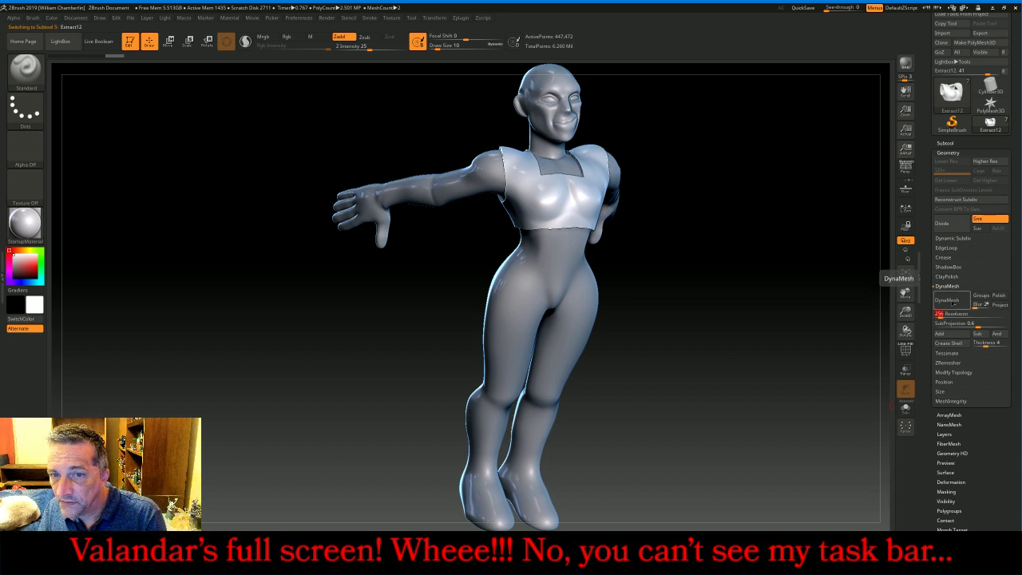
pyautogui.click(952, 302)
pyautogui.click(953, 302)
# - Divide the top up to subdivision level 4 and delete its lower subdivision levels
pyautogui.click(943, 224)
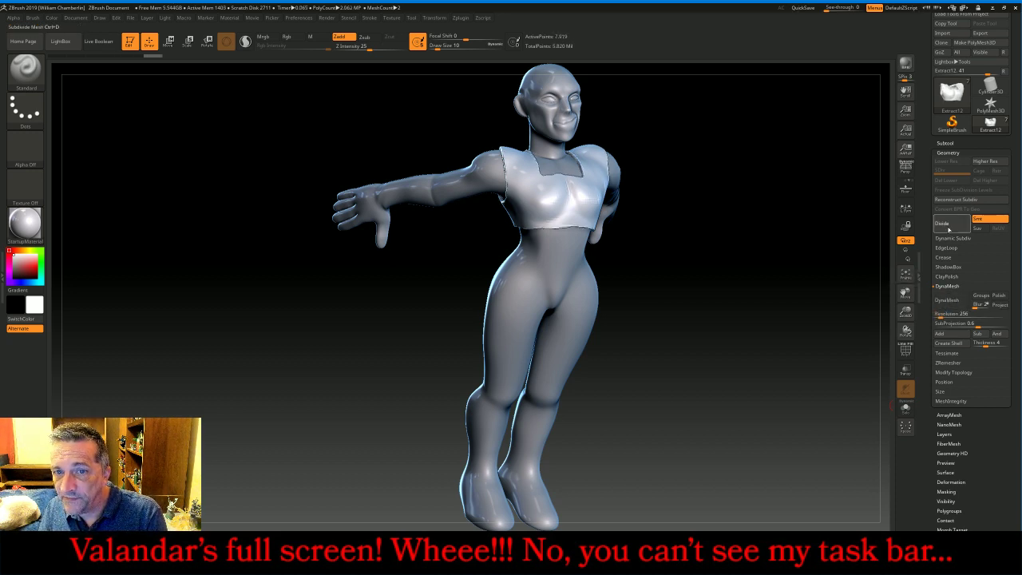
pyautogui.click(944, 224)
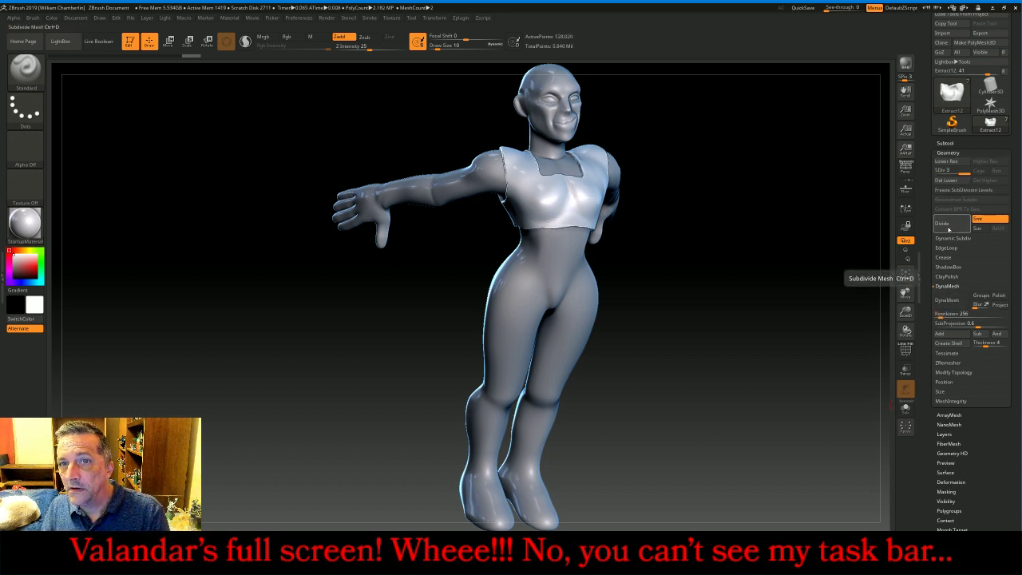
pyautogui.click(947, 225)
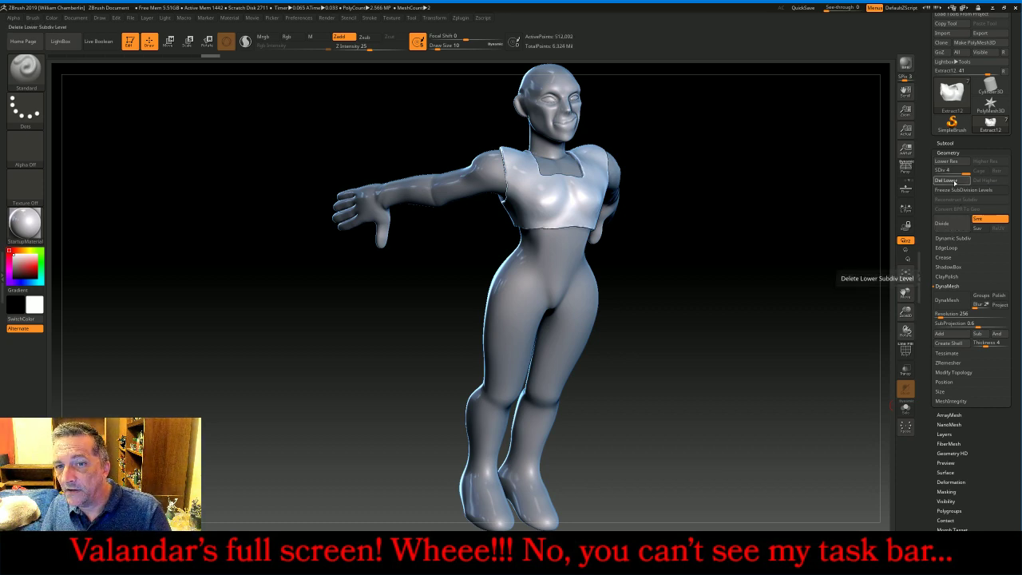
# - Even out the top's fabric across the middle of the chest using the Move brush at draw size 36
pyautogui.click(905, 274)
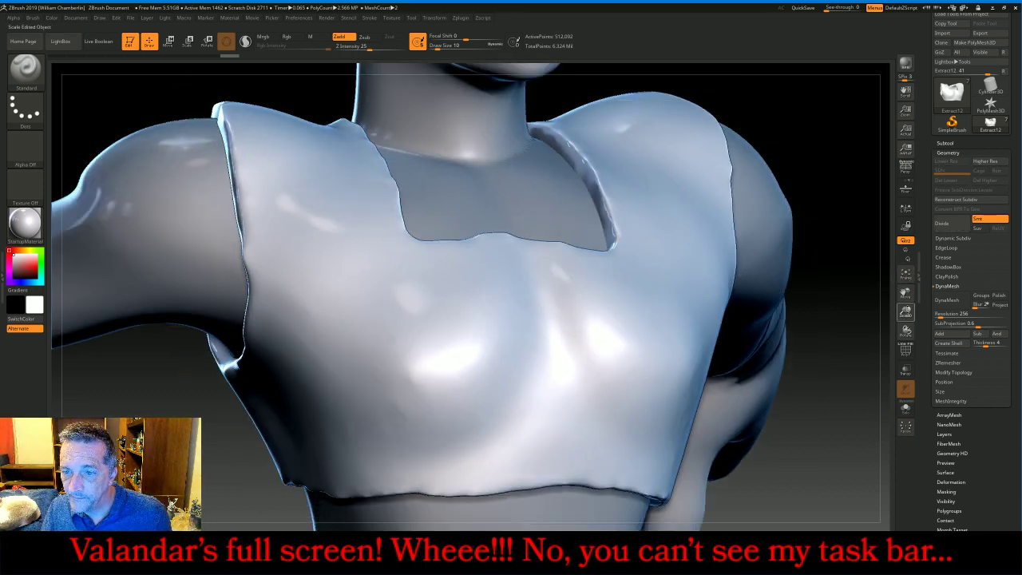
pyautogui.moveTo(905, 312); pyautogui.dragTo(895, 275)
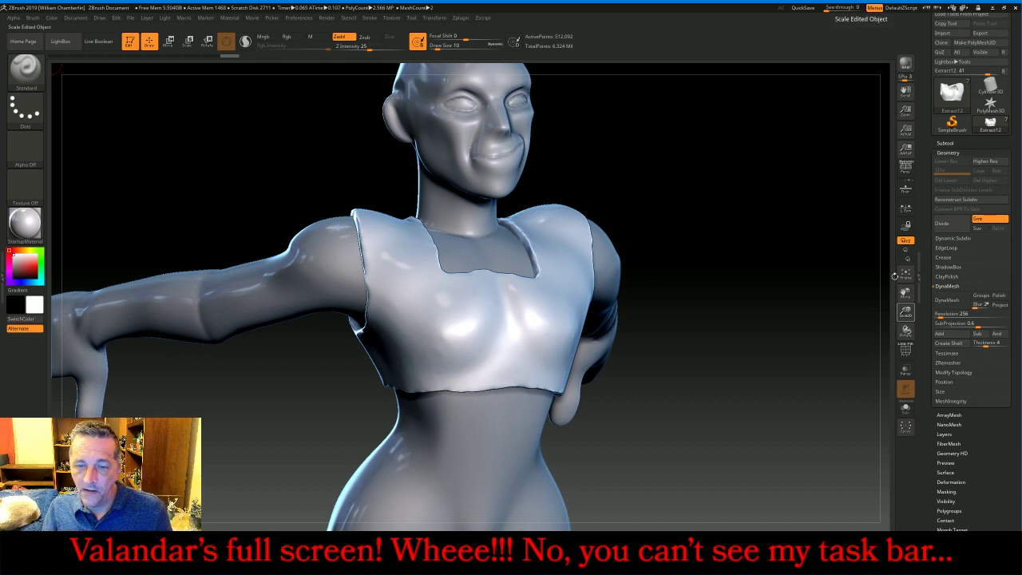
pyautogui.press('shift')
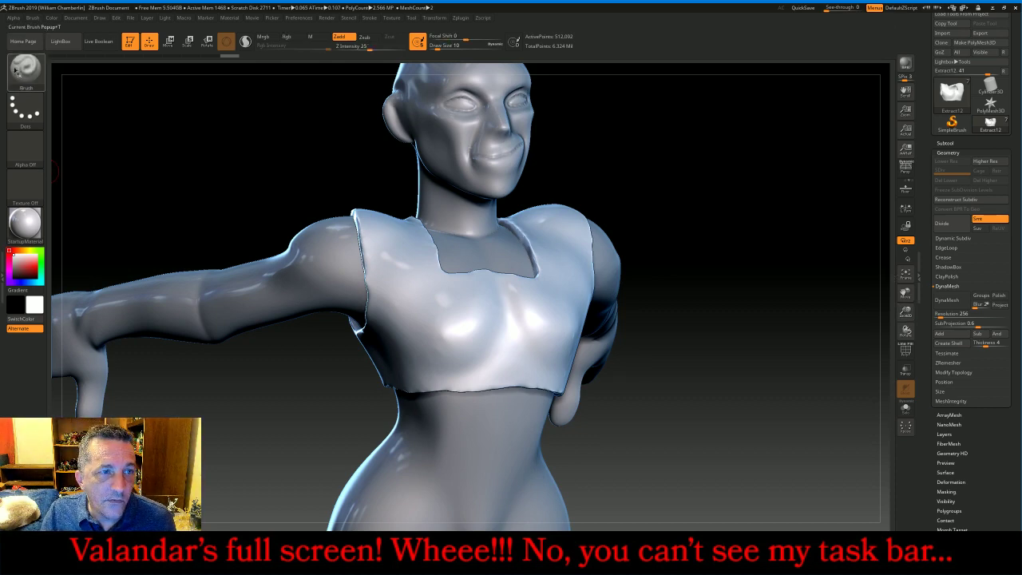
pyautogui.click(25, 69)
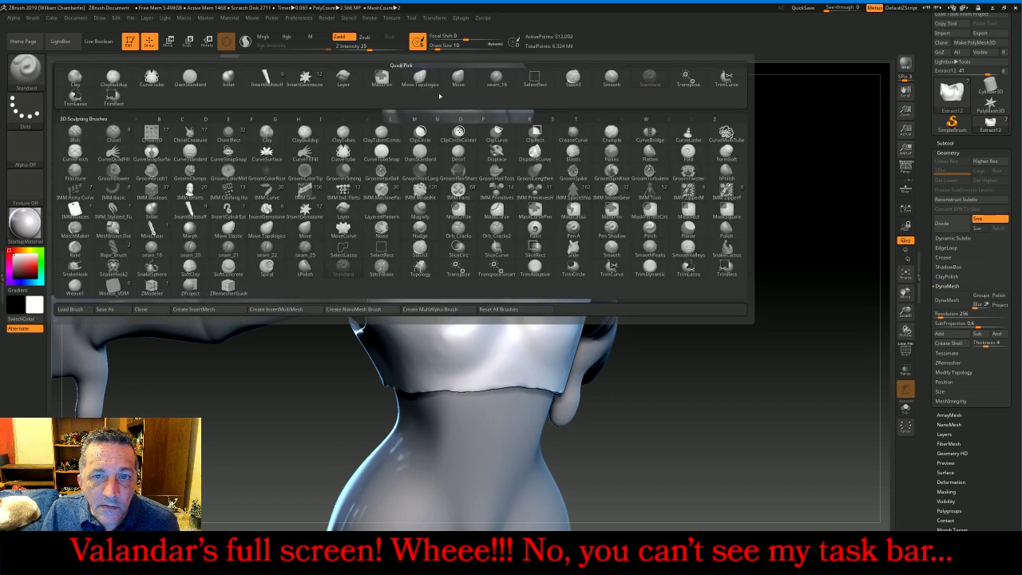
pyautogui.click(457, 77)
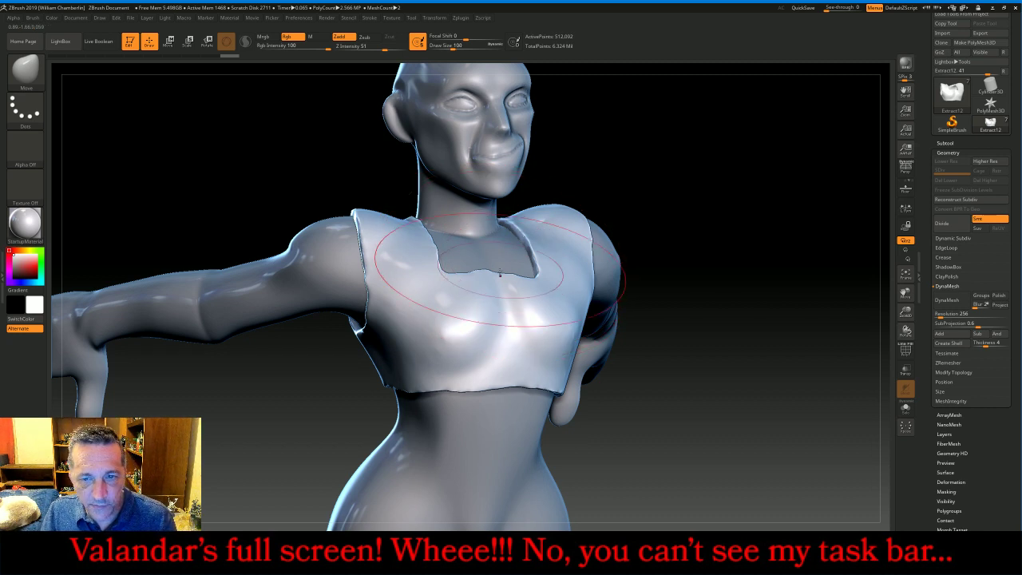
pyautogui.press('[')
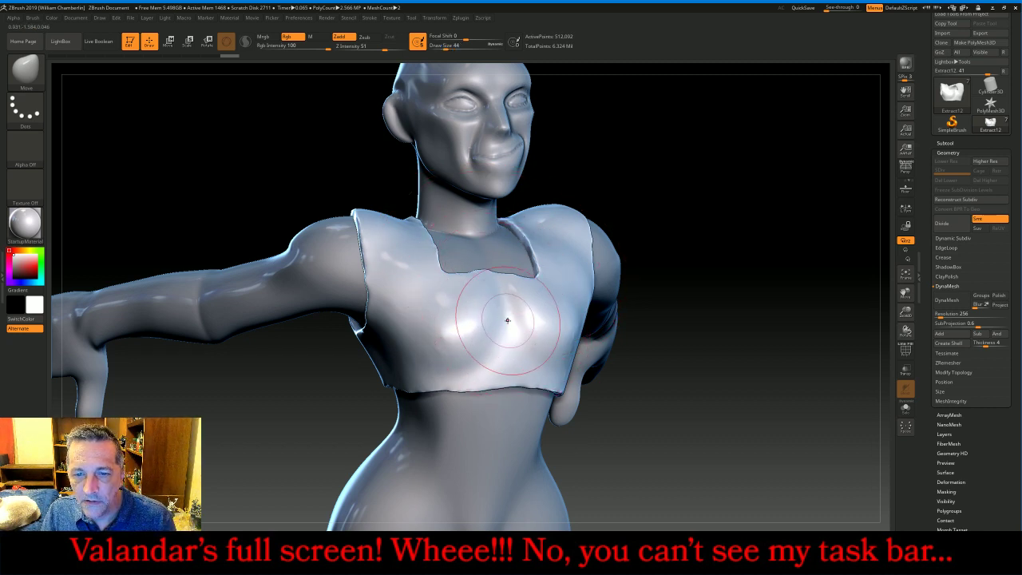
pyautogui.press('[')
pyautogui.keyDown('shift'); pyautogui.moveTo(508, 323); pyautogui.dragTo(488, 322); pyautogui.keyUp('shift')
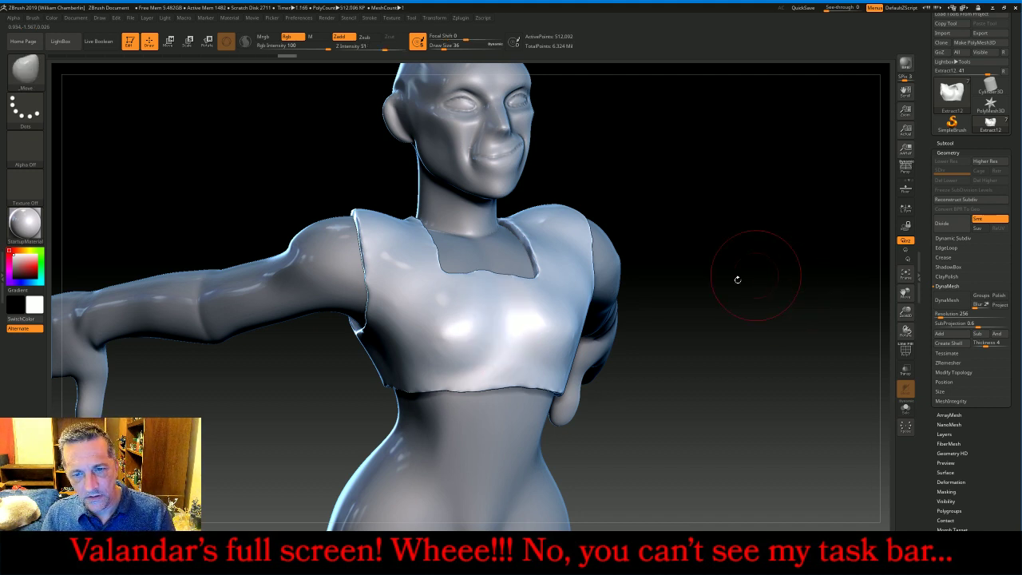
# - Sculpt a seam along the top's square front neckline with the seam_16 brush at Z intensity 20 and draw size 31
pyautogui.moveTo(805, 229)
pyautogui.mouseDown()
pyautogui.moveTo(817, 231)
pyautogui.moveTo(790, 223)
pyautogui.moveTo(773, 255)
pyautogui.mouseUp()
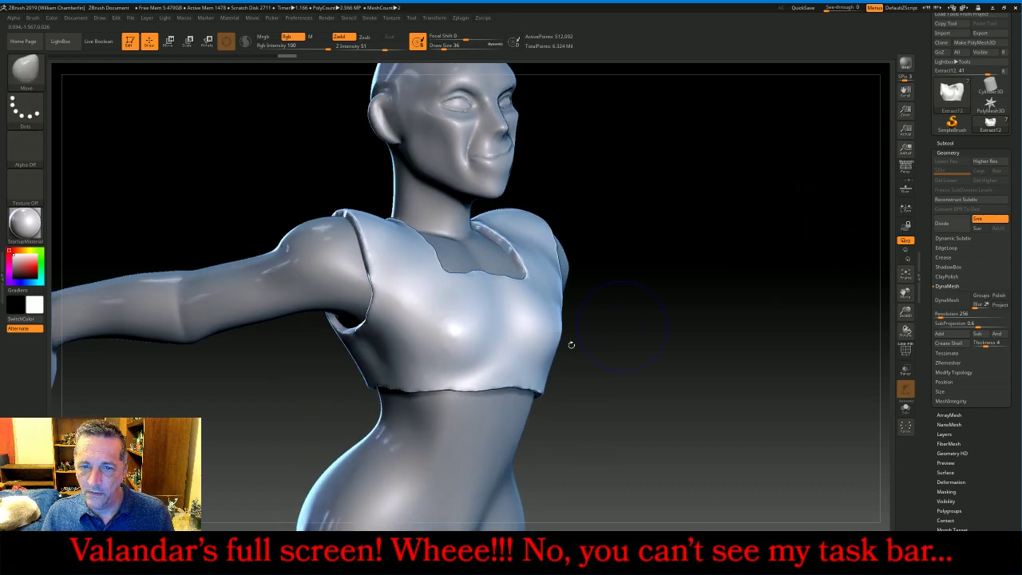
pyautogui.moveTo(725, 282); pyautogui.dragTo(716, 281)
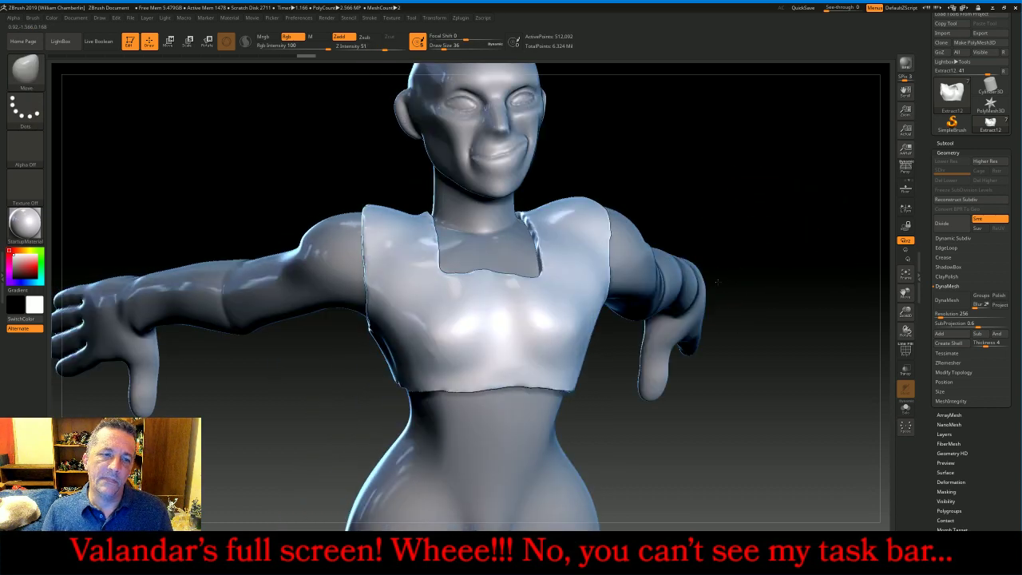
pyautogui.click(26, 70)
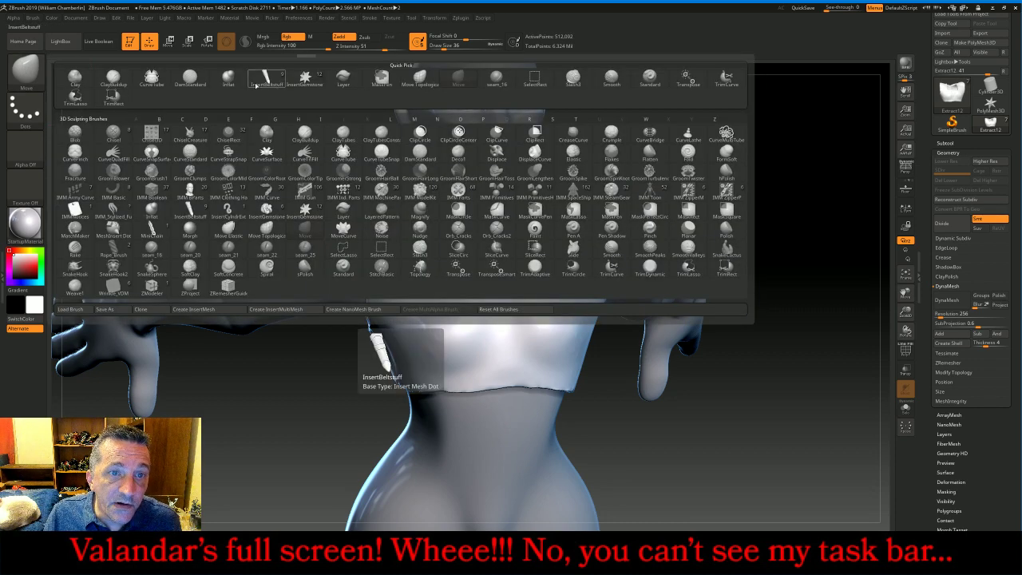
pyautogui.click(496, 78)
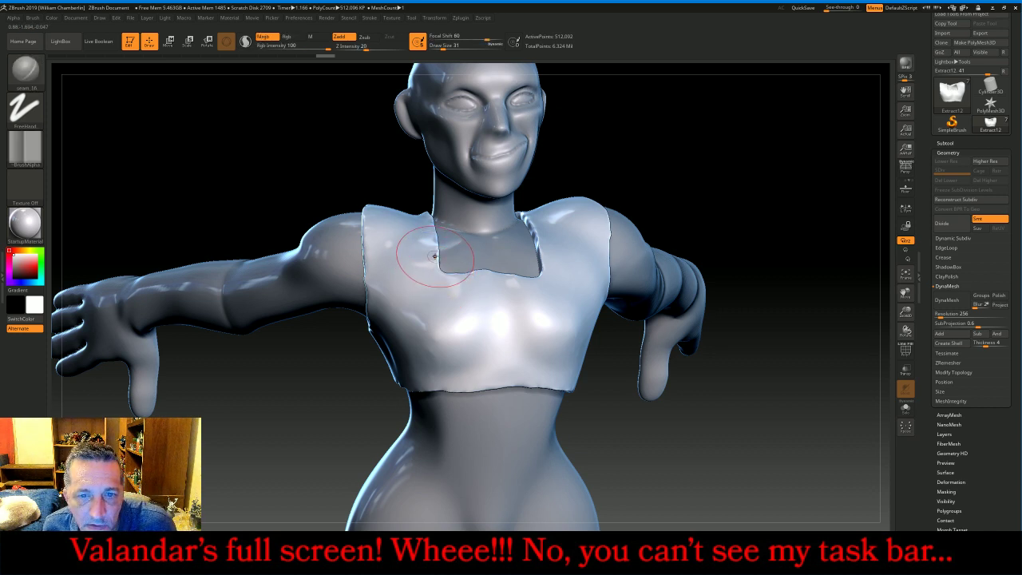
pyautogui.hotkey('ctrl', 'z')
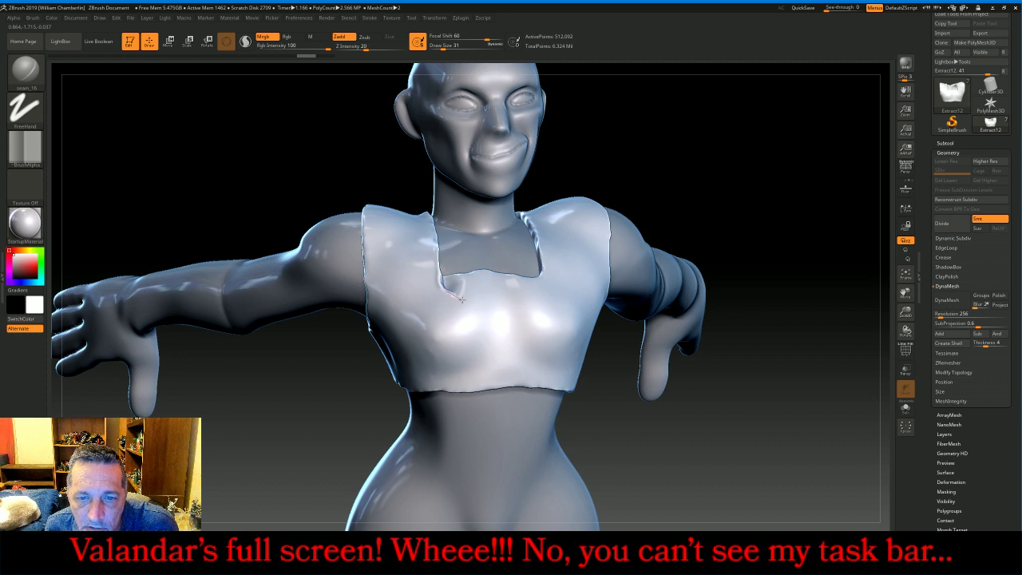
pyautogui.moveTo(461, 299)
pyautogui.mouseDown()
pyautogui.moveTo(547, 288)
pyautogui.moveTo(555, 281)
pyautogui.moveTo(543, 245)
pyautogui.mouseUp()
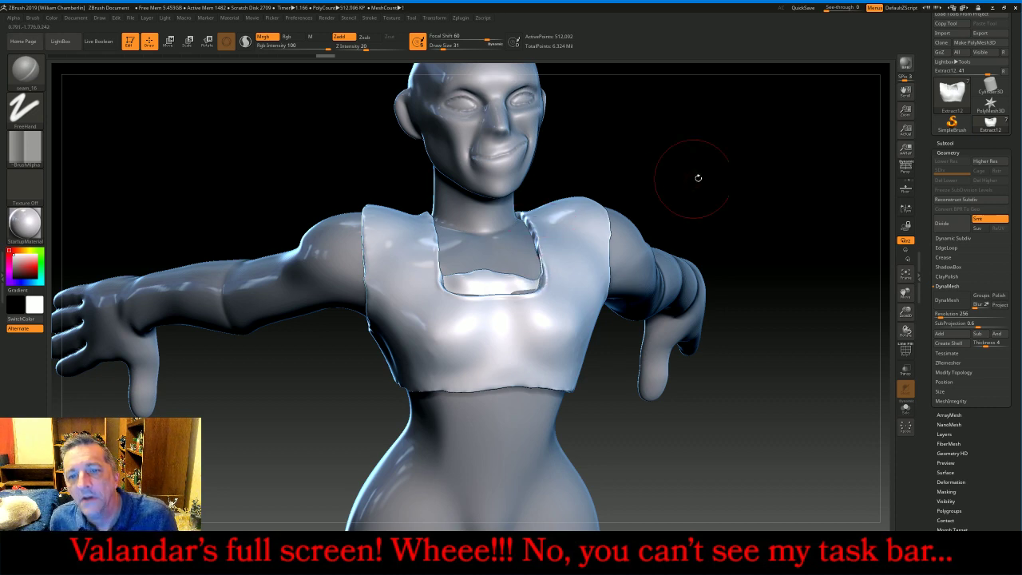
# - Push the loose flap inside the front neckline toward the body with the Move Topological brush at draw size 22
pyautogui.moveTo(784, 182)
pyautogui.mouseDown()
pyautogui.moveTo(787, 174)
pyautogui.moveTo(780, 195)
pyautogui.mouseUp()
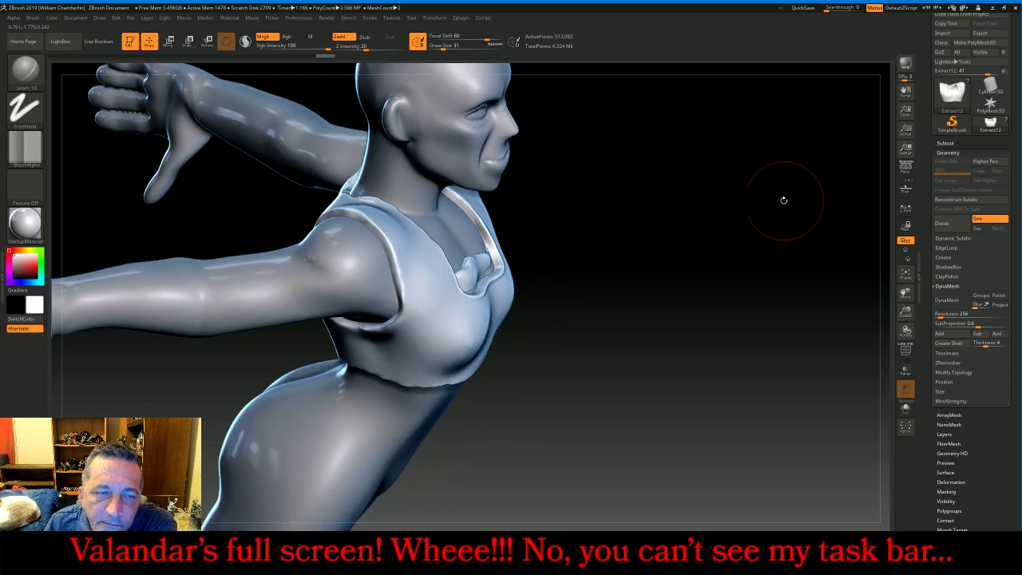
pyautogui.click(24, 75)
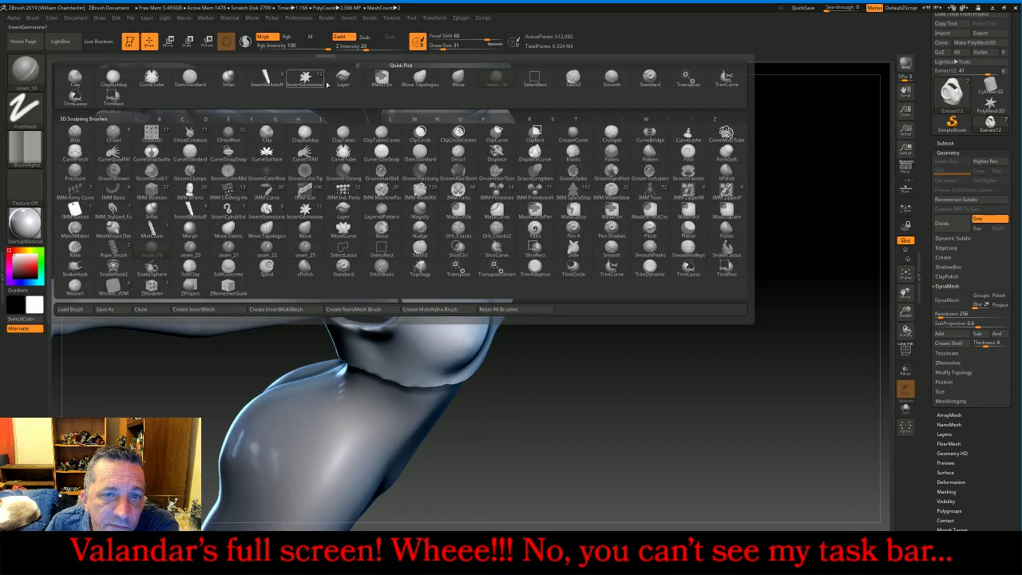
pyautogui.click(427, 78)
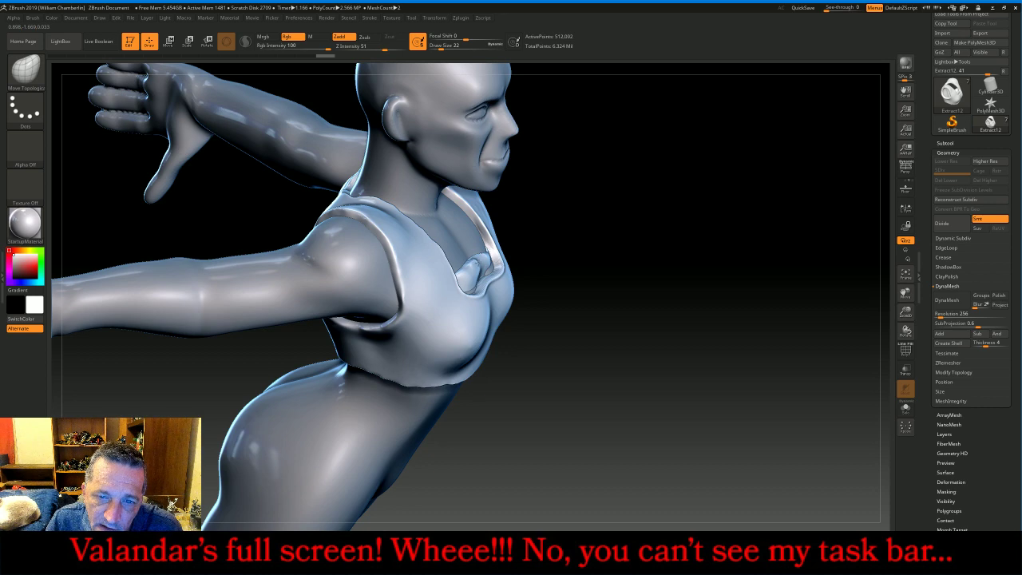
pyautogui.moveTo(484, 254); pyautogui.dragTo(478, 255)
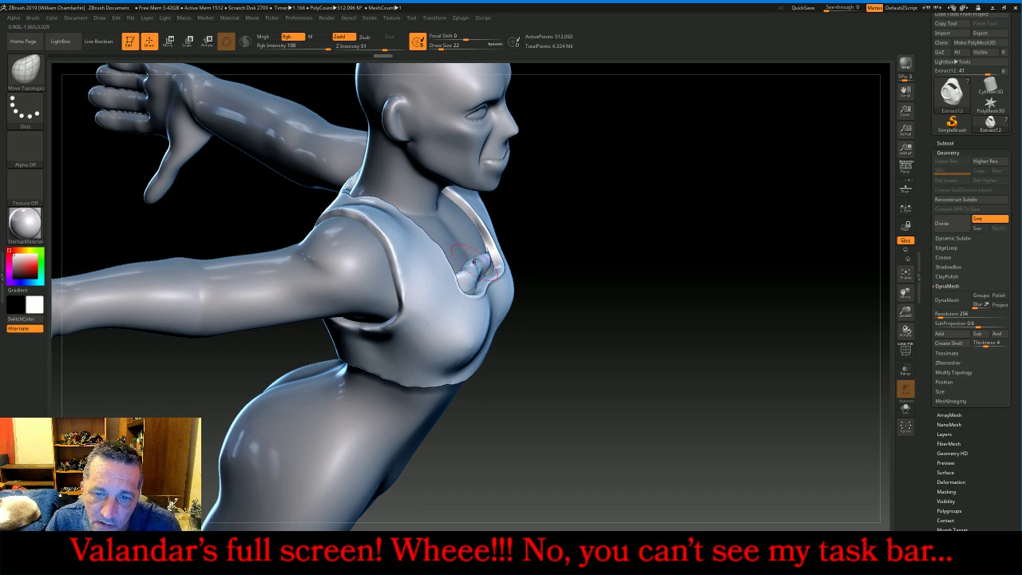
# - Face the figure frontally and compare its top with the acrobats' costumes in the reference photo
pyautogui.moveTo(634, 258); pyautogui.dragTo(604, 251)
pyautogui.moveTo(755, 259); pyautogui.dragTo(691, 257)
pyautogui.hotkey('alt', 'Tab')
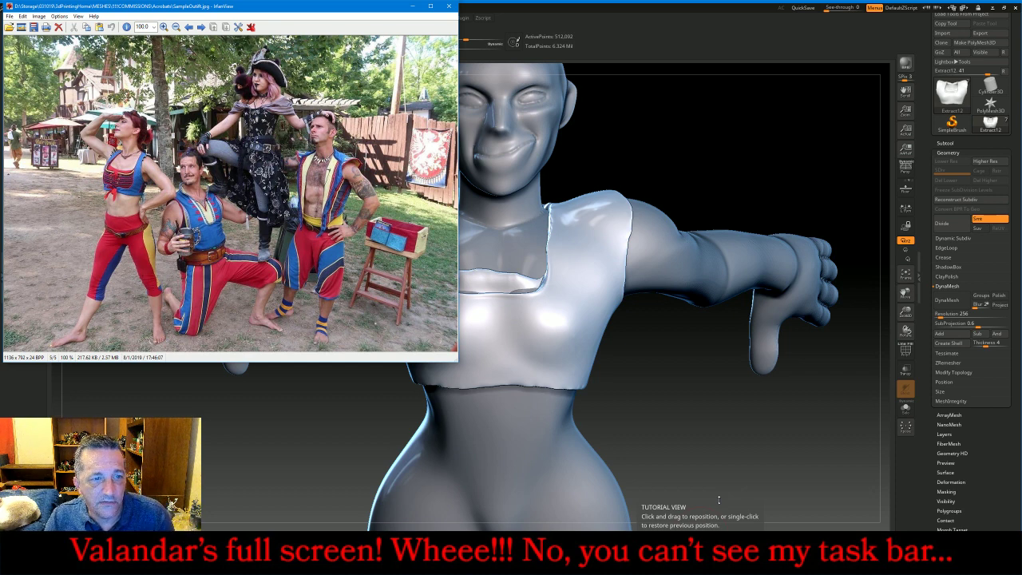
pyautogui.click(690, 447)
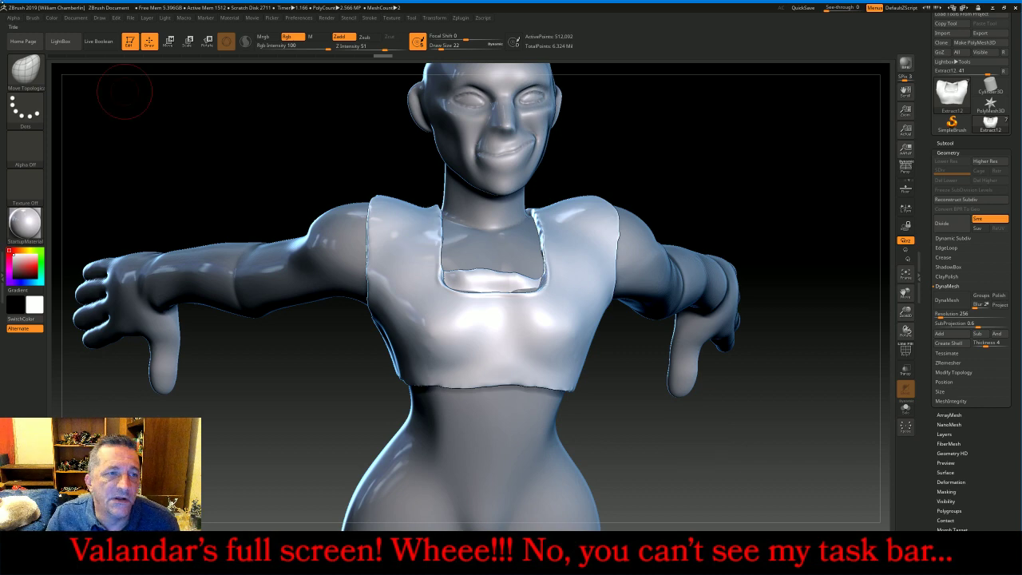
# - Sculpt a U-shaped seam on the chest below the neckline with the seam_16 brush at Z intensity 14 and draw size 31
pyautogui.click(25, 68)
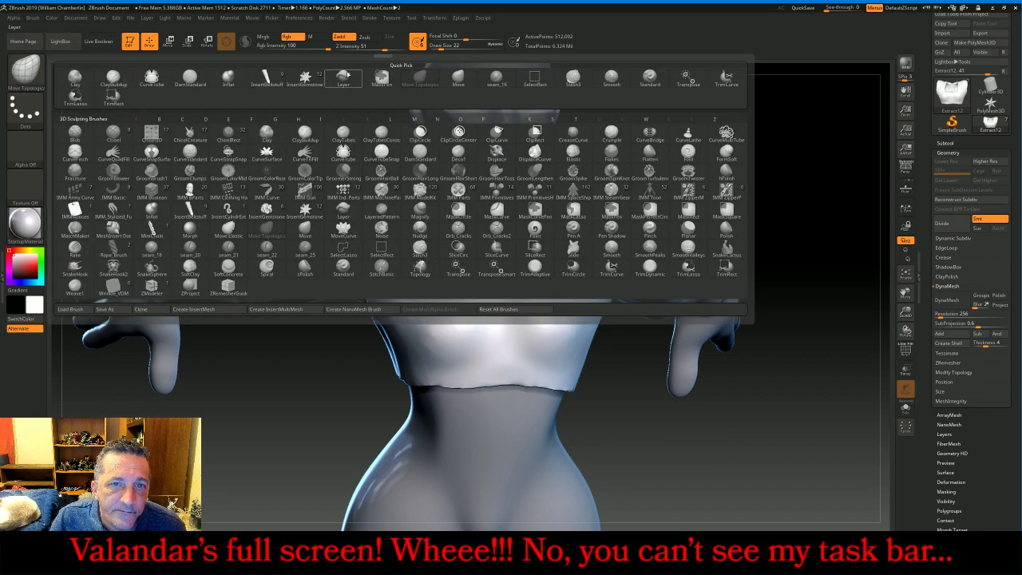
pyautogui.click(497, 75)
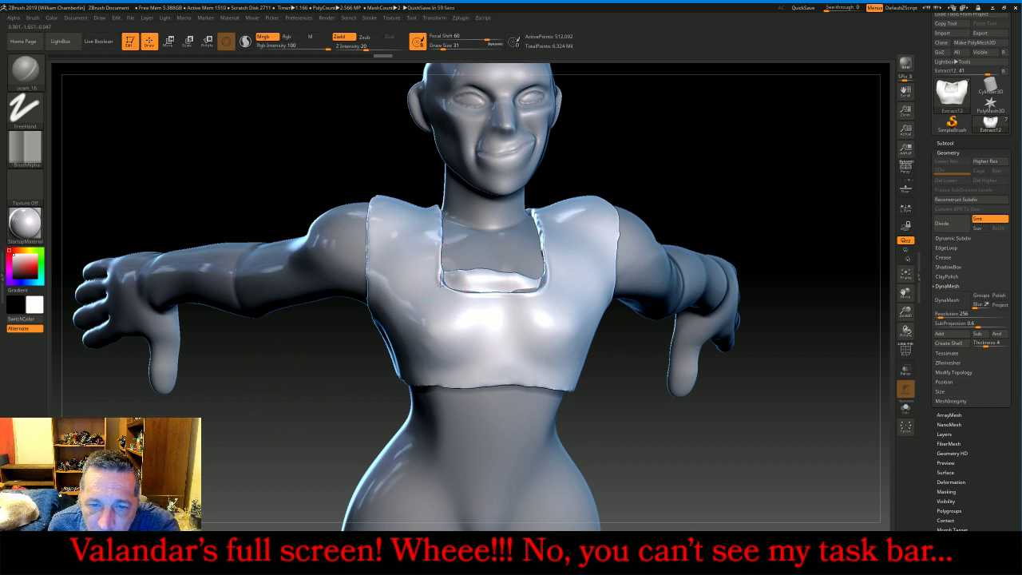
pyautogui.moveTo(440, 295)
pyautogui.mouseDown()
pyautogui.moveTo(444, 361)
pyautogui.moveTo(556, 364)
pyautogui.moveTo(549, 219)
pyautogui.mouseUp()
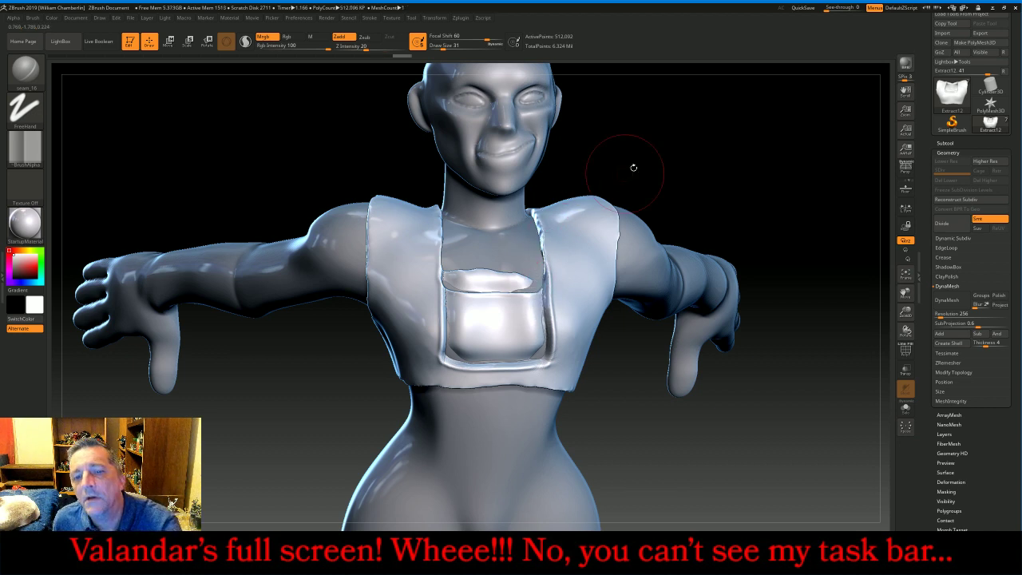
pyautogui.hotkey('ctrl', 'z')
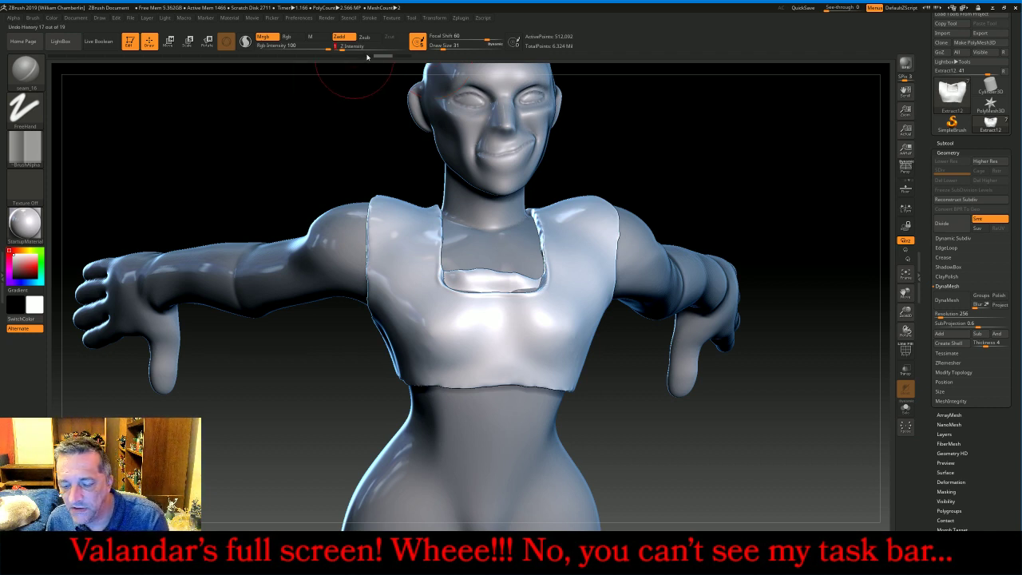
pyautogui.click(369, 49)
pyautogui.write('14')
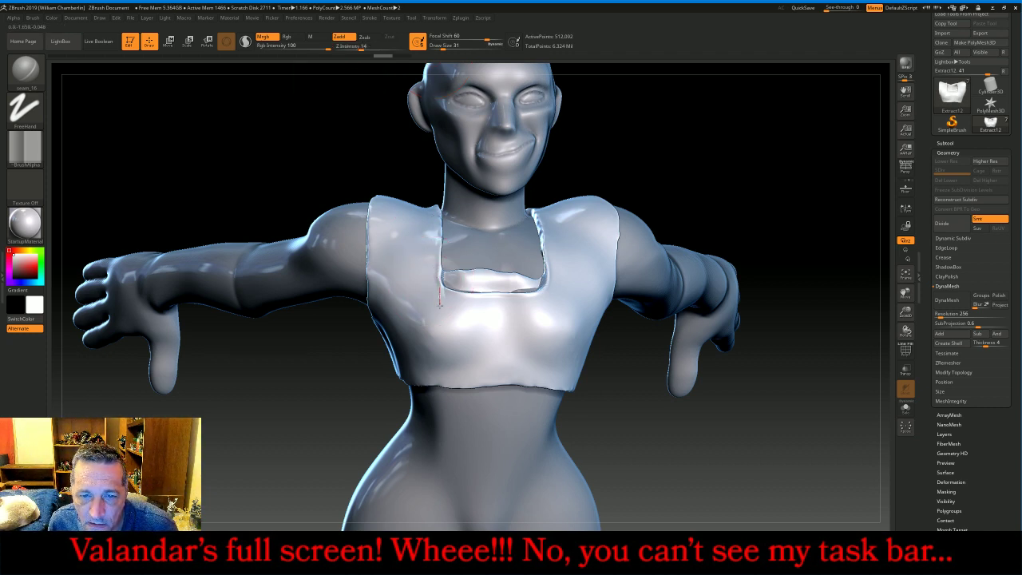
pyautogui.moveTo(437, 316)
pyautogui.mouseDown()
pyautogui.moveTo(451, 357)
pyautogui.moveTo(551, 352)
pyautogui.moveTo(558, 310)
pyautogui.moveTo(547, 253)
pyautogui.mouseUp()
# - Choose the DamStandard brush and set it to Zadd for detailing the top
pyautogui.moveTo(775, 153)
pyautogui.mouseDown()
pyautogui.moveTo(767, 156)
pyautogui.moveTo(792, 147)
pyautogui.moveTo(781, 147)
pyautogui.mouseUp()
pyautogui.click(24, 70)
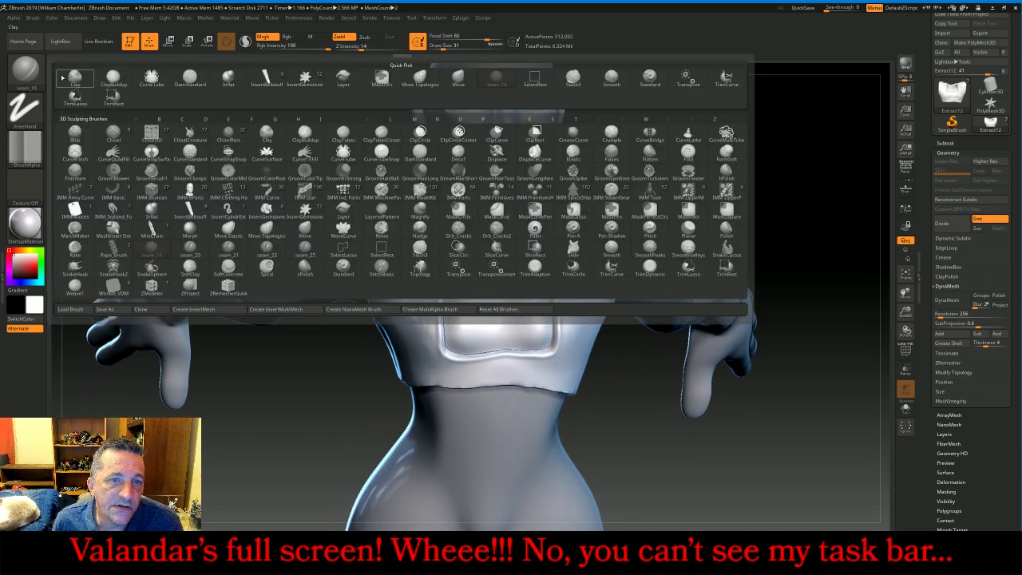
pyautogui.moveTo(196, 90)
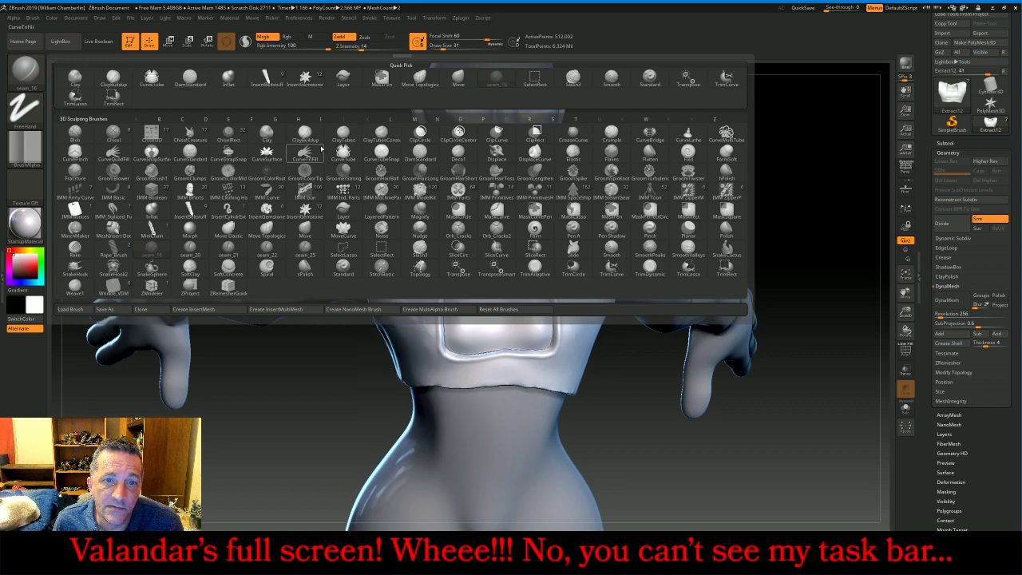
pyautogui.click(420, 152)
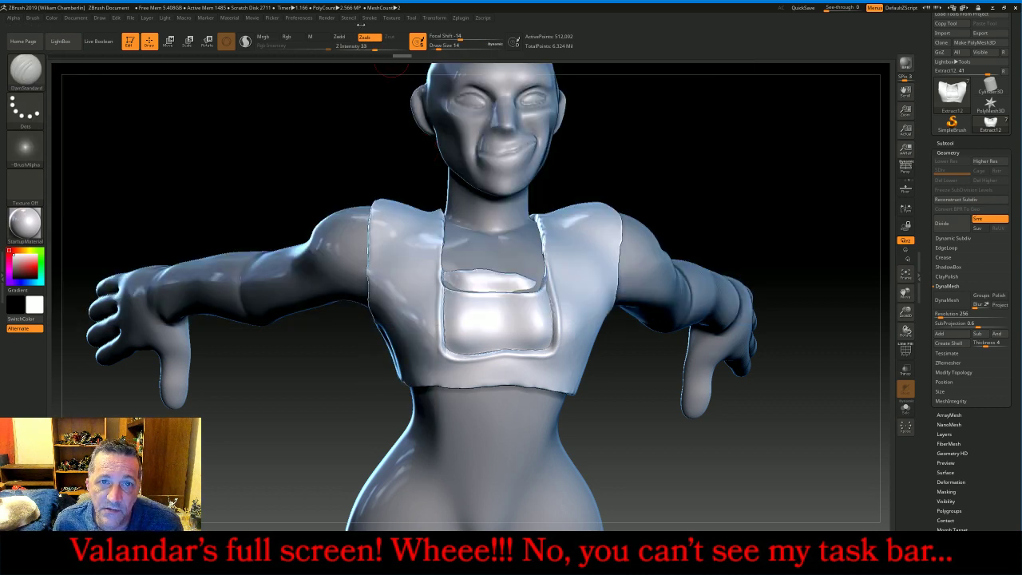
pyautogui.click(339, 36)
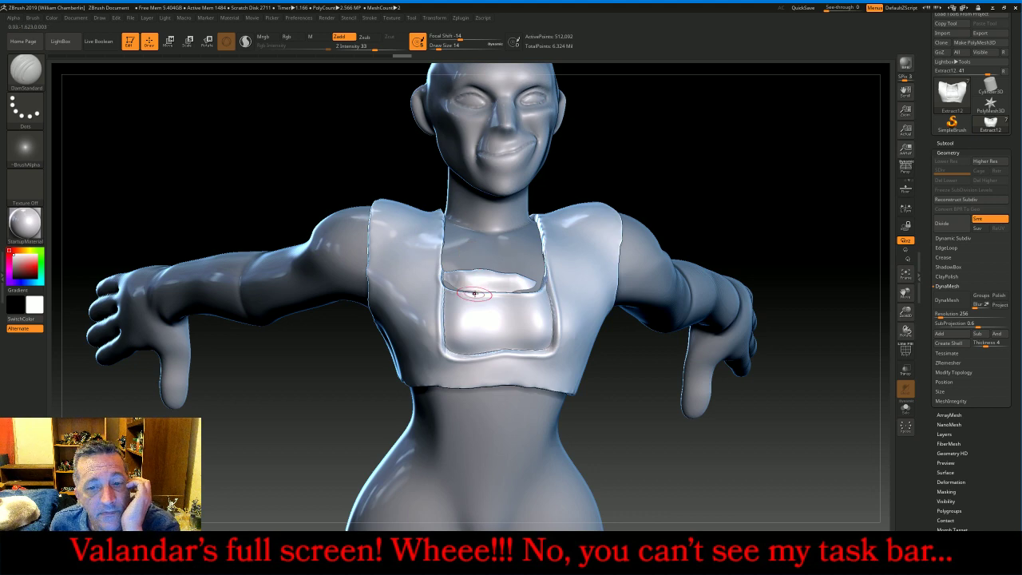
# - Mask the loose flap behind the top's front neckline with the MaskPen brush
pyautogui.moveTo(748, 189); pyautogui.dragTo(770, 223)
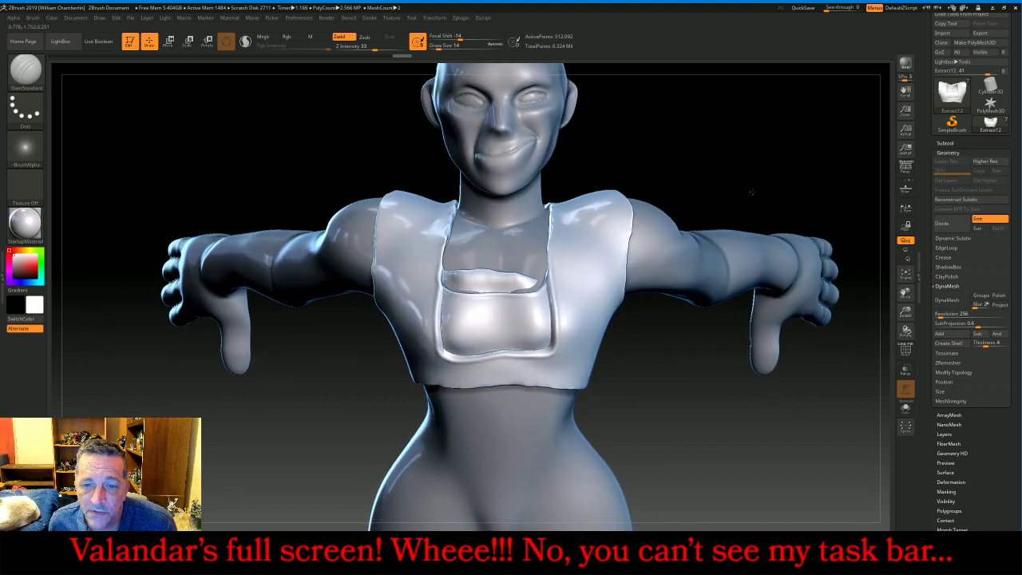
pyautogui.moveTo(902, 316); pyautogui.dragTo(834, 338)
pyautogui.press('ctrl')
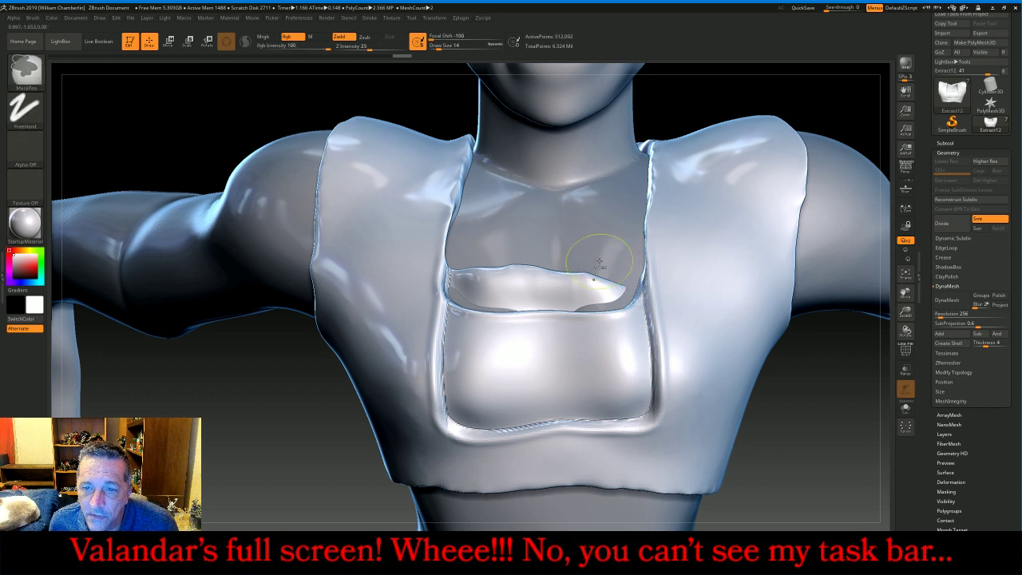
pyautogui.moveTo(605, 268); pyautogui.dragTo(469, 281)
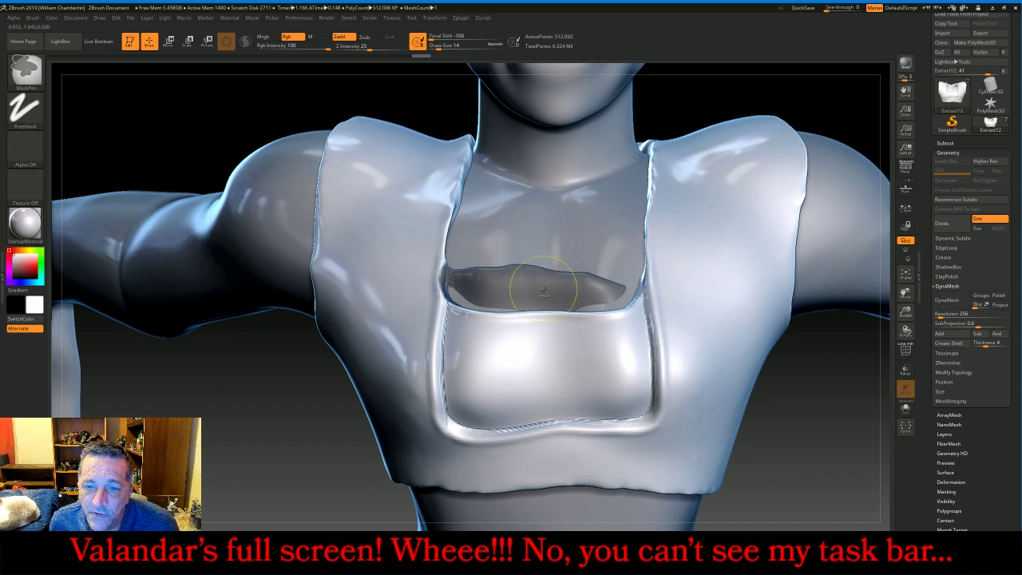
# - Mask a vertical strip down the middle of the framed chest panel and trim both sides into a downward-tapering wedge
pyautogui.keyDown('ctrl'); pyautogui.moveTo(537, 286); pyautogui.dragTo(553, 438); pyautogui.keyUp('ctrl')
pyautogui.moveTo(820, 430)
pyautogui.mouseDown()
pyautogui.moveTo(797, 369)
pyautogui.moveTo(574, 375)
pyautogui.mouseUp()
pyautogui.press('ctrl')
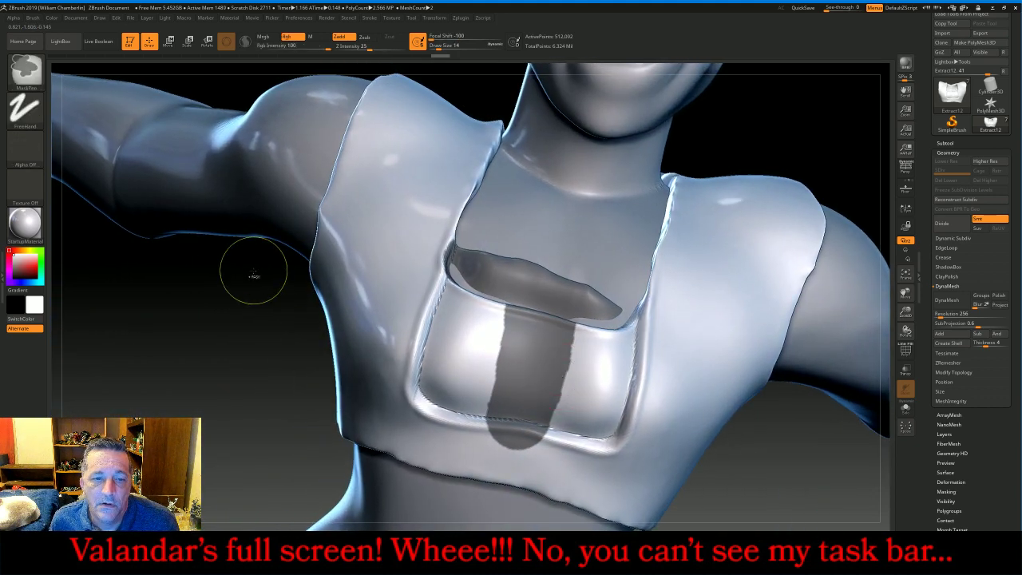
pyautogui.keyDown('ctrl'); pyautogui.moveTo(255, 488); pyautogui.dragTo(506, 301); pyautogui.keyUp('ctrl')
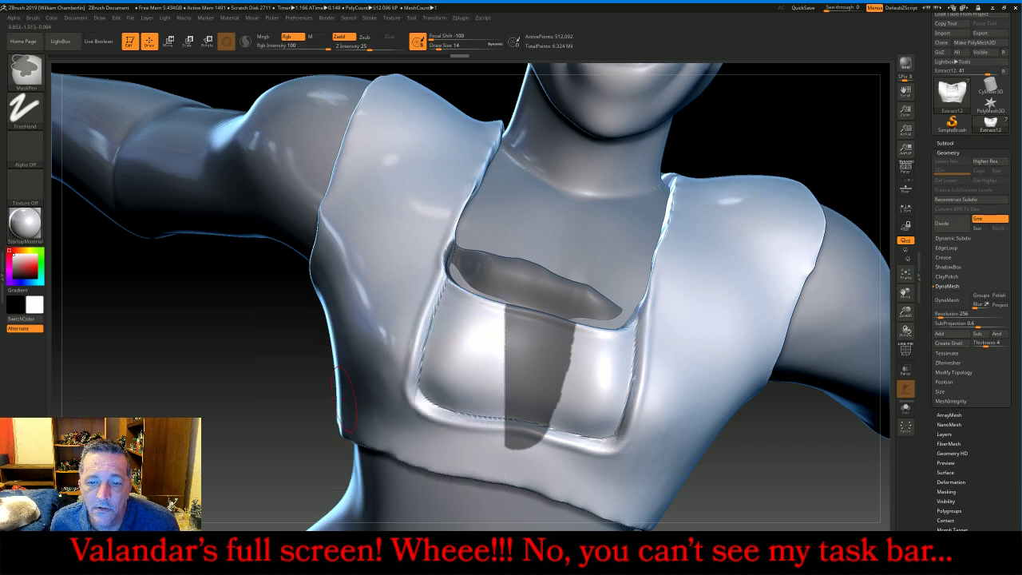
pyautogui.moveTo(284, 393); pyautogui.dragTo(354, 377)
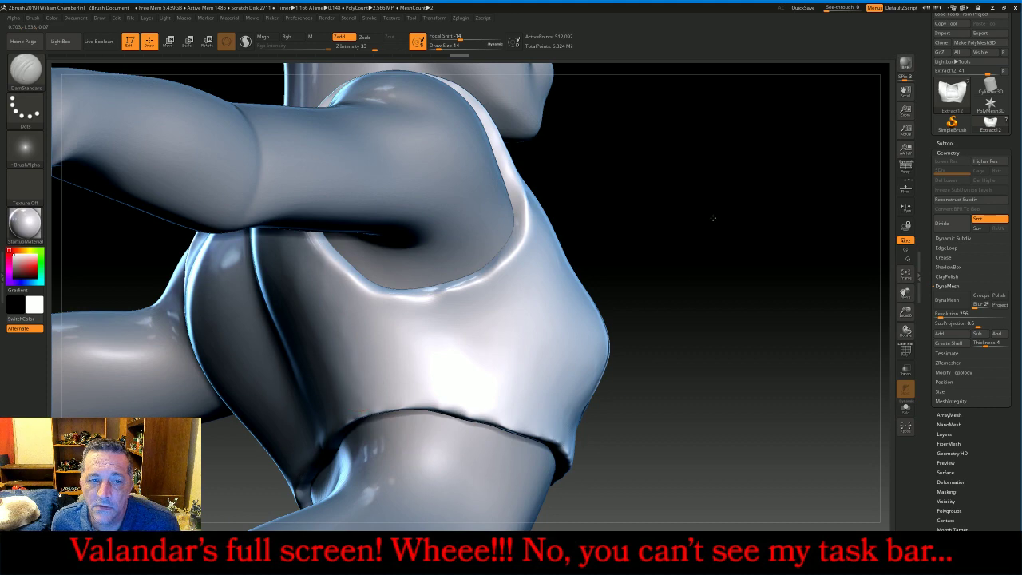
pyautogui.moveTo(713, 217)
pyautogui.mouseDown()
pyautogui.moveTo(735, 245)
pyautogui.moveTo(703, 249)
pyautogui.moveTo(714, 258)
pyautogui.mouseUp()
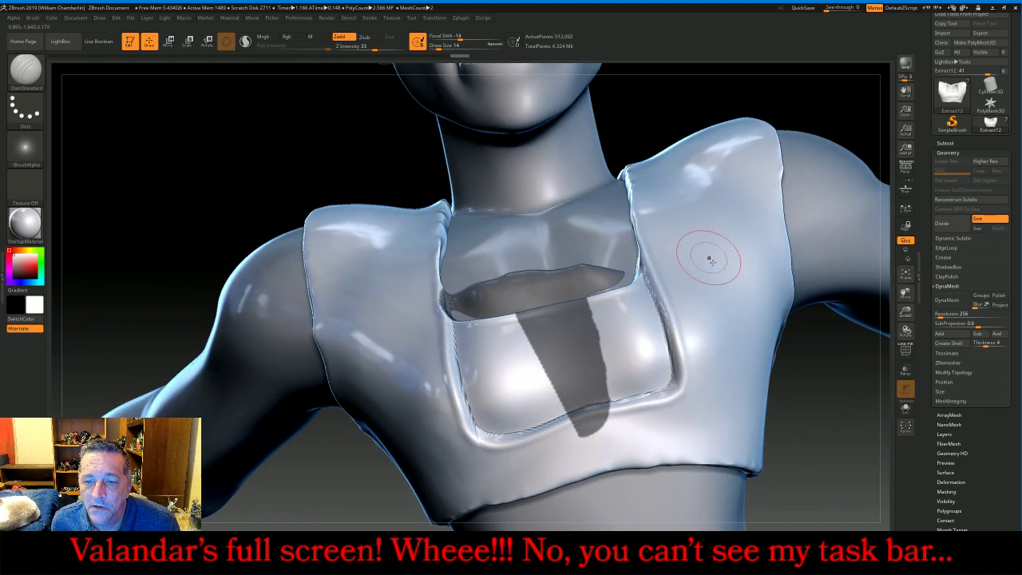
pyautogui.press('ctrl')
pyautogui.moveTo(812, 497)
pyautogui.keyDown('ctrl'); pyautogui.mouseDown()
pyautogui.moveTo(741, 461)
pyautogui.moveTo(613, 344)
pyautogui.moveTo(587, 296)
pyautogui.mouseUp(); pyautogui.keyUp('ctrl')
pyautogui.keyDown('shift'); pyautogui.moveTo(839, 390); pyautogui.dragTo(797, 397); pyautogui.keyUp('shift')
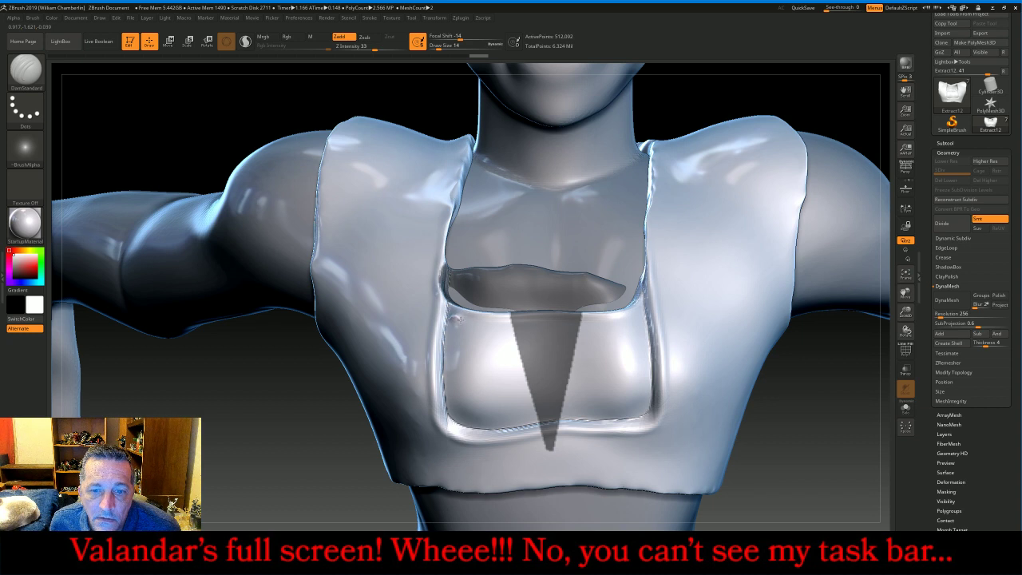
# - Sculpt horizontal folds across the panel area on the viewer's left of the masked wedge with the DamStandard brush at draw size 14
pyautogui.moveTo(457, 319); pyautogui.dragTo(509, 319)
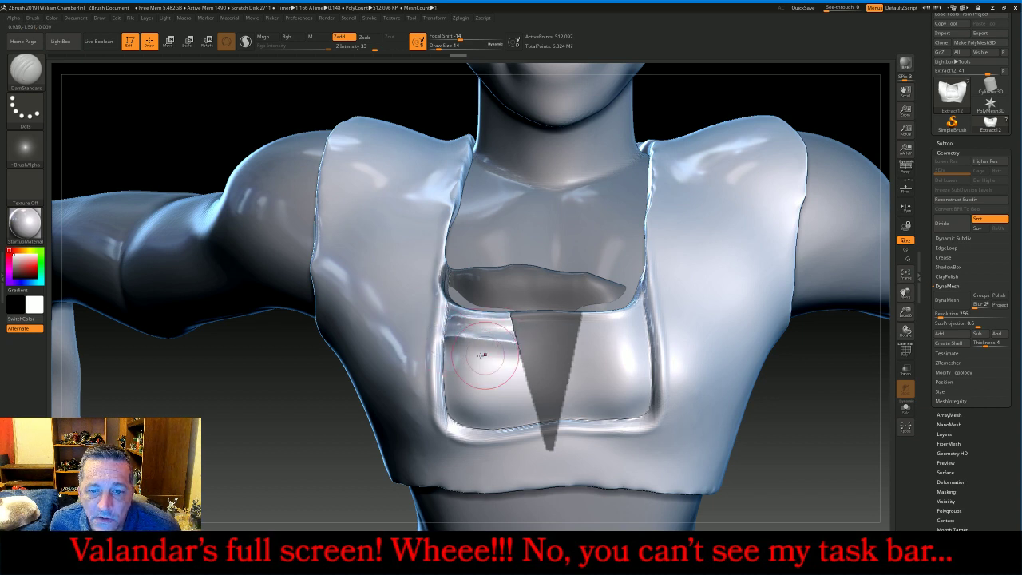
pyautogui.moveTo(445, 353); pyautogui.dragTo(524, 366)
pyautogui.moveTo(446, 374); pyautogui.dragTo(519, 386)
pyautogui.moveTo(445, 397); pyautogui.dragTo(541, 404)
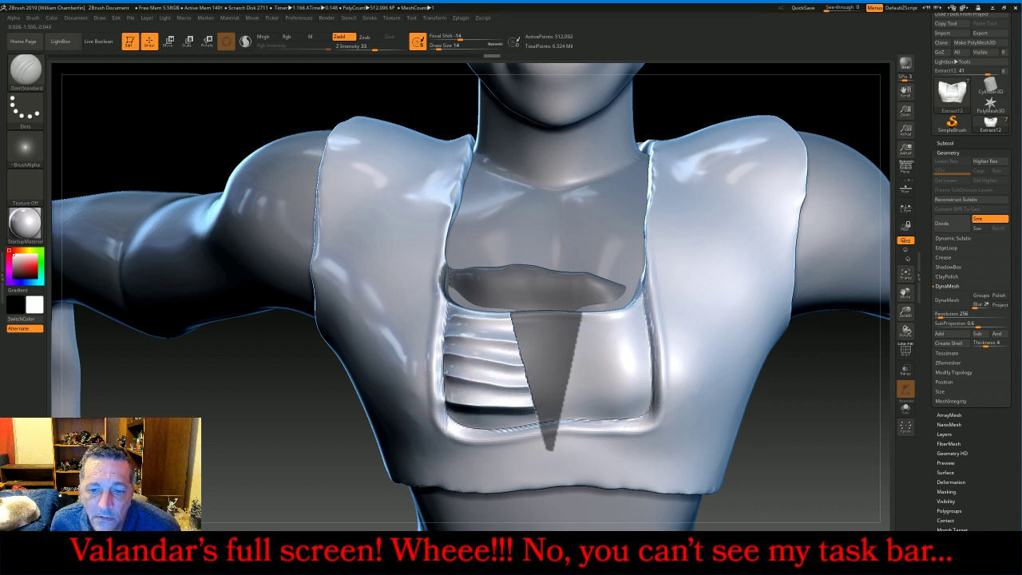
pyautogui.moveTo(452, 417); pyautogui.dragTo(535, 421)
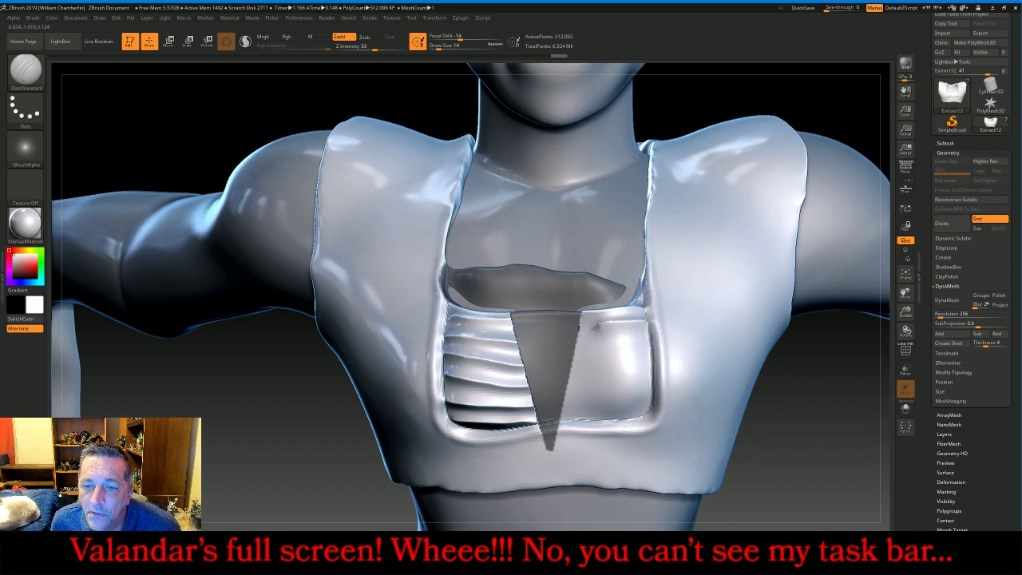
# - Sculpt matching horizontal folds on the viewer's right of the masked wedge and clear the mask
pyautogui.moveTo(647, 344); pyautogui.dragTo(574, 355)
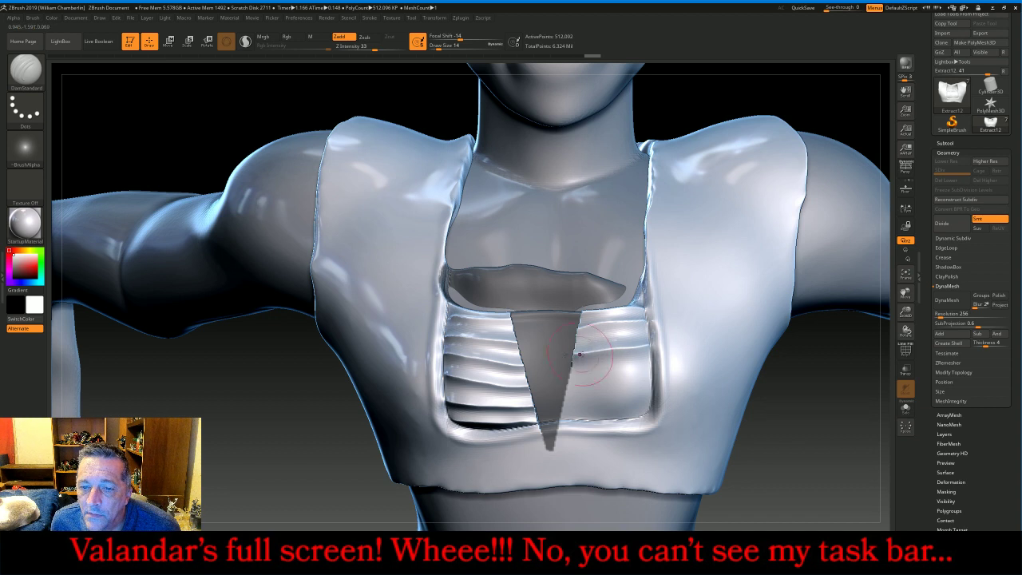
pyautogui.moveTo(653, 368); pyautogui.dragTo(569, 380)
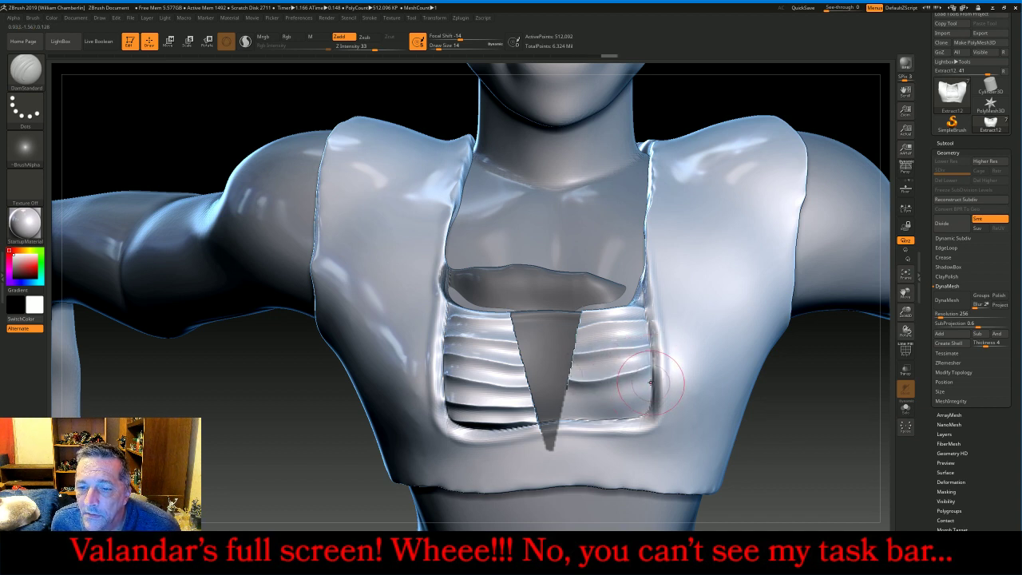
pyautogui.moveTo(652, 385); pyautogui.dragTo(570, 401)
pyautogui.moveTo(653, 403); pyautogui.dragTo(570, 418)
pyautogui.moveTo(206, 397)
pyautogui.keyDown('ctrl'); pyautogui.mouseDown()
pyautogui.moveTo(268, 436)
pyautogui.moveTo(328, 435)
pyautogui.moveTo(208, 415)
pyautogui.mouseUp(); pyautogui.keyUp('ctrl')
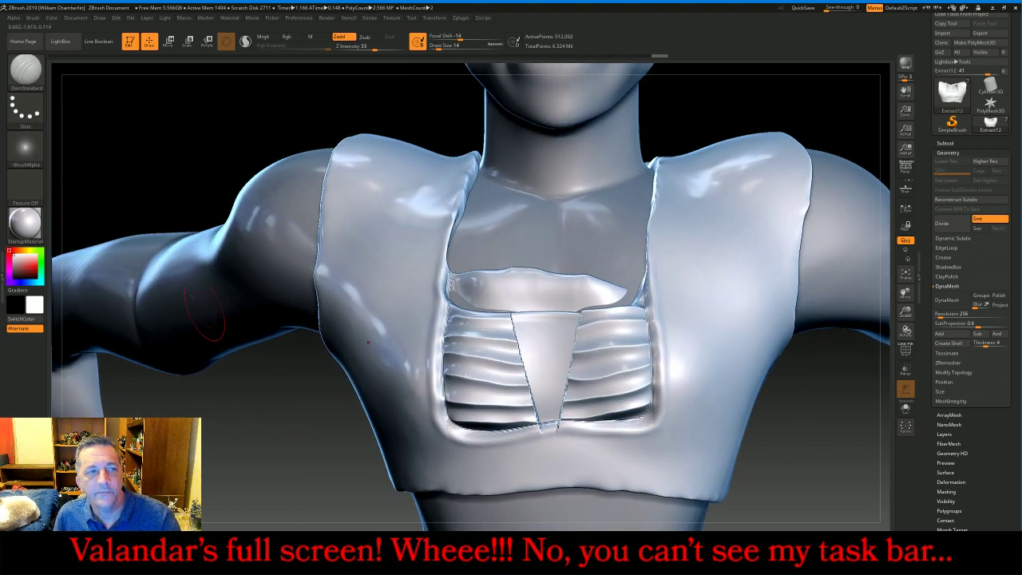
# - Choose the CurveTube brush, try drawing a bow over the smooth chest wedge, and undo it
pyautogui.click(40, 84)
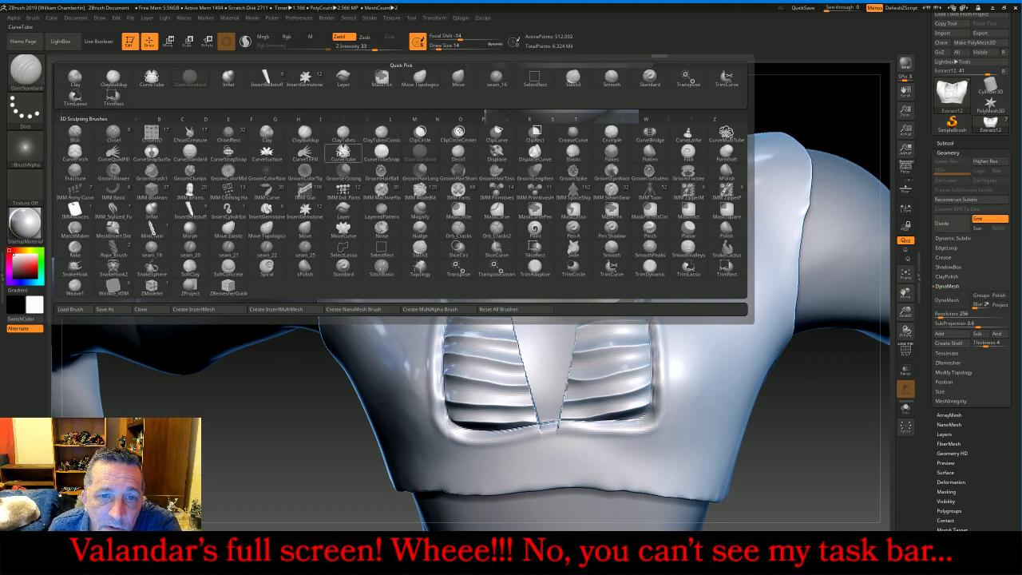
pyautogui.click(296, 140)
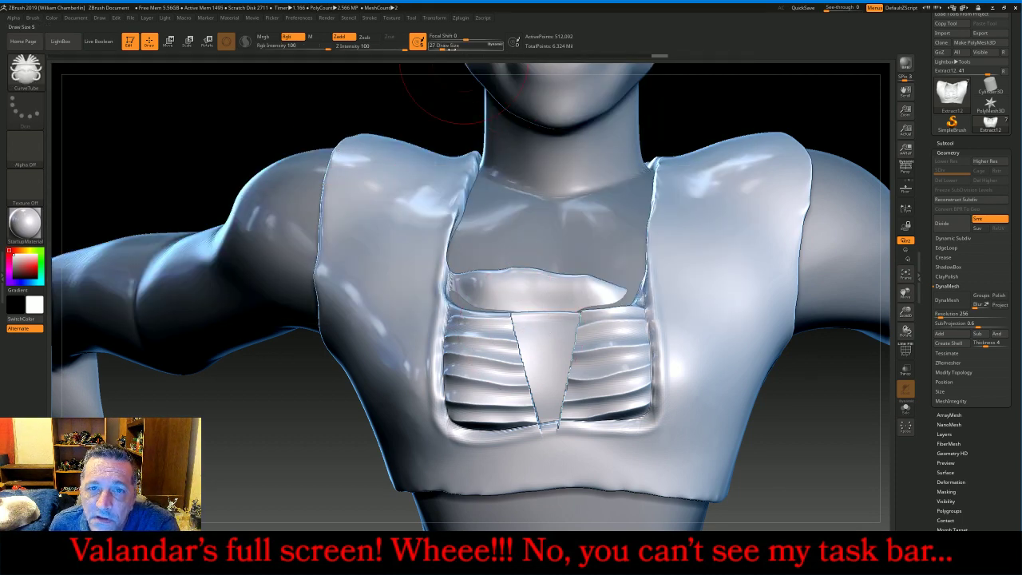
pyautogui.moveTo(444, 45); pyautogui.dragTo(434, 45)
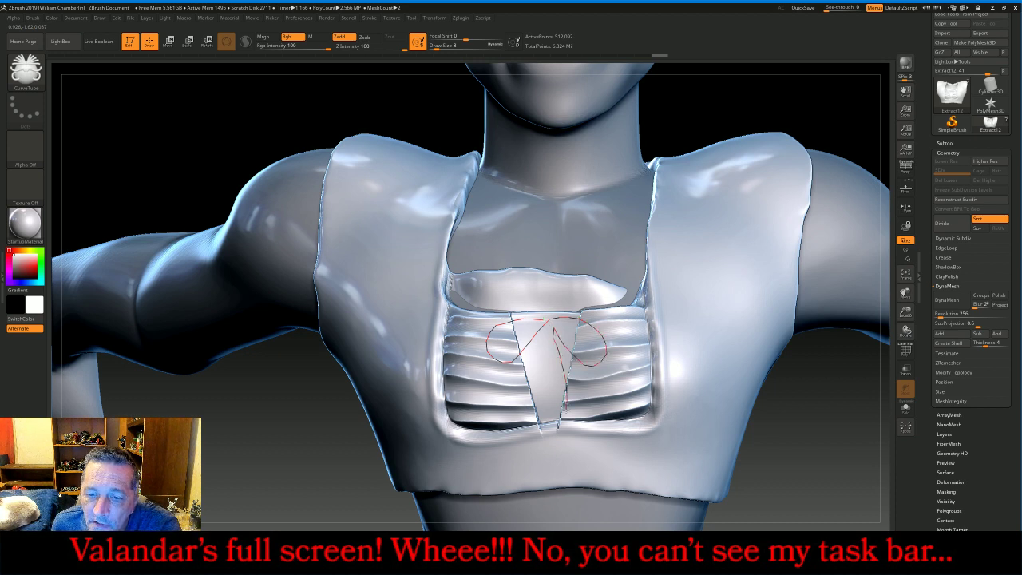
pyautogui.click(565, 412)
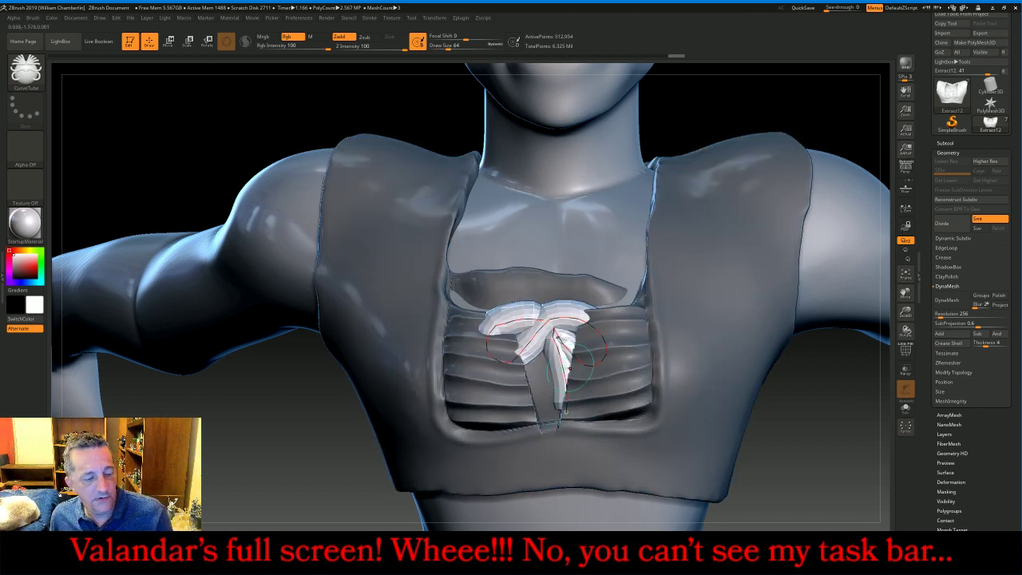
pyautogui.hotkey('ctrl', 'z')
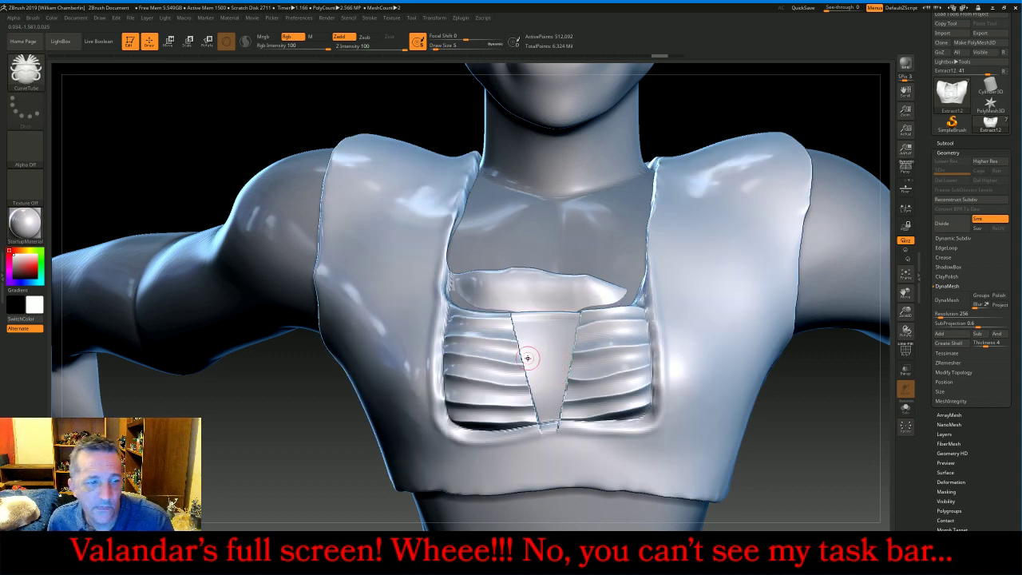
# - Set the CurveTube brush's Imbed to 50 and draw a bow with hanging ends over the chest wedge at draw size 5
pyautogui.click(2, 273)
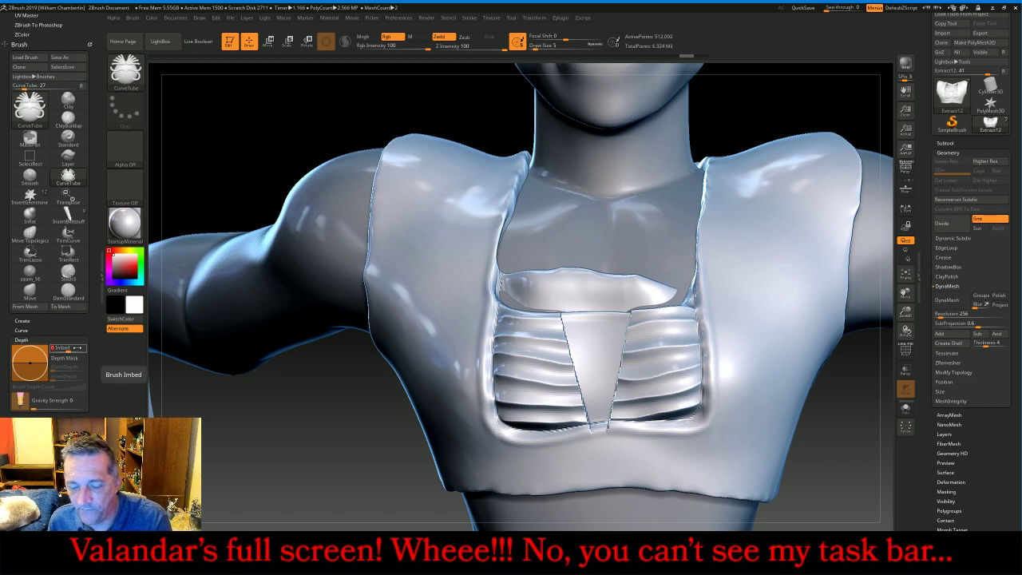
pyautogui.press('Return')
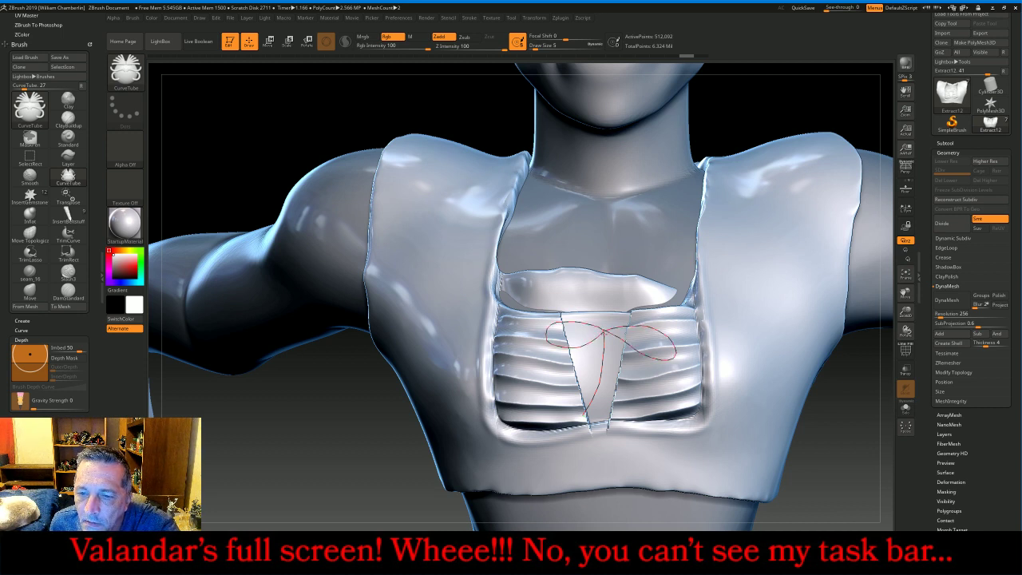
pyautogui.click(640, 408)
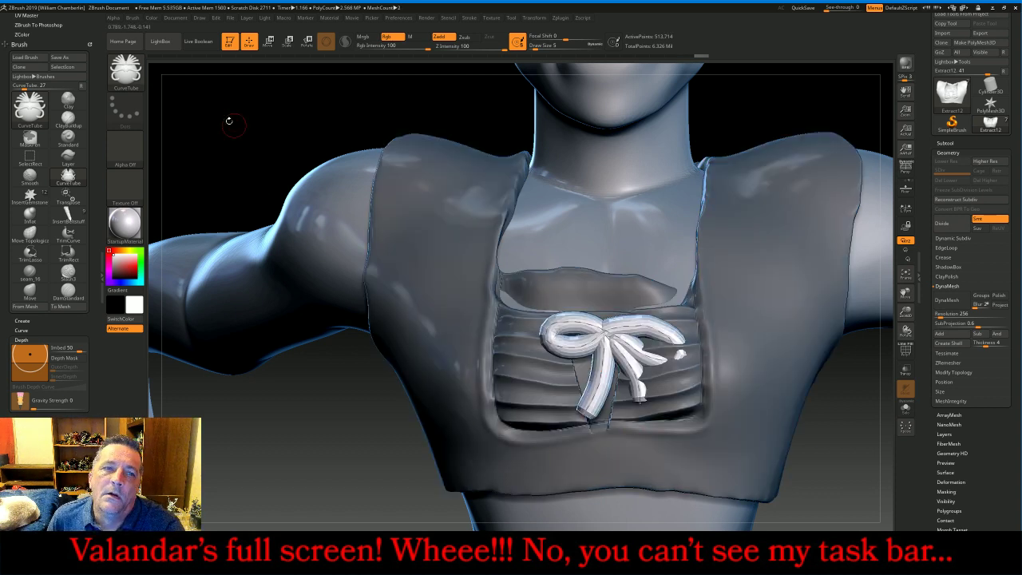
# - Split the unmasked bow from the top into its own subtool and select the bow
pyautogui.click(984, 144)
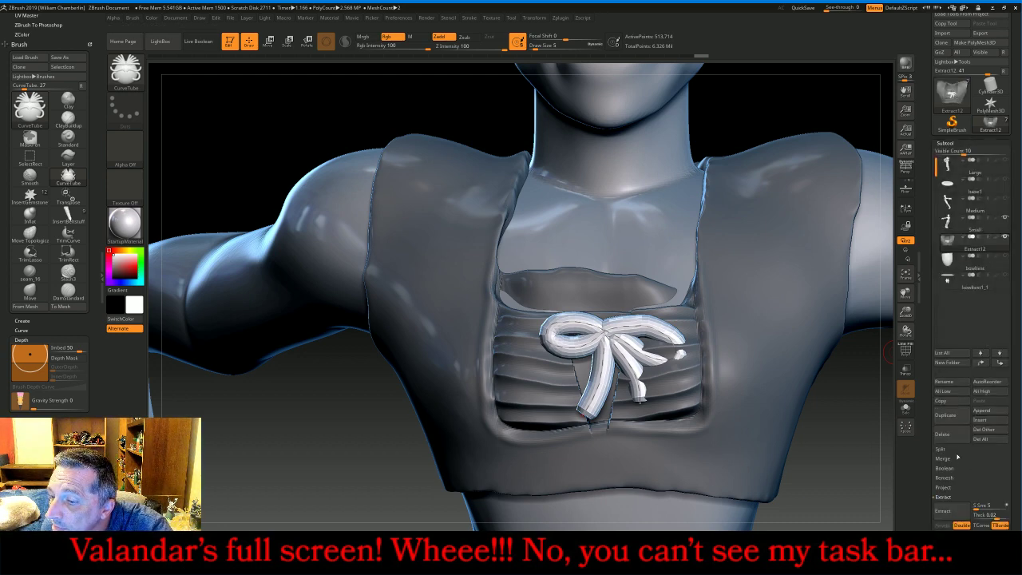
pyautogui.click(961, 449)
pyautogui.click(970, 486)
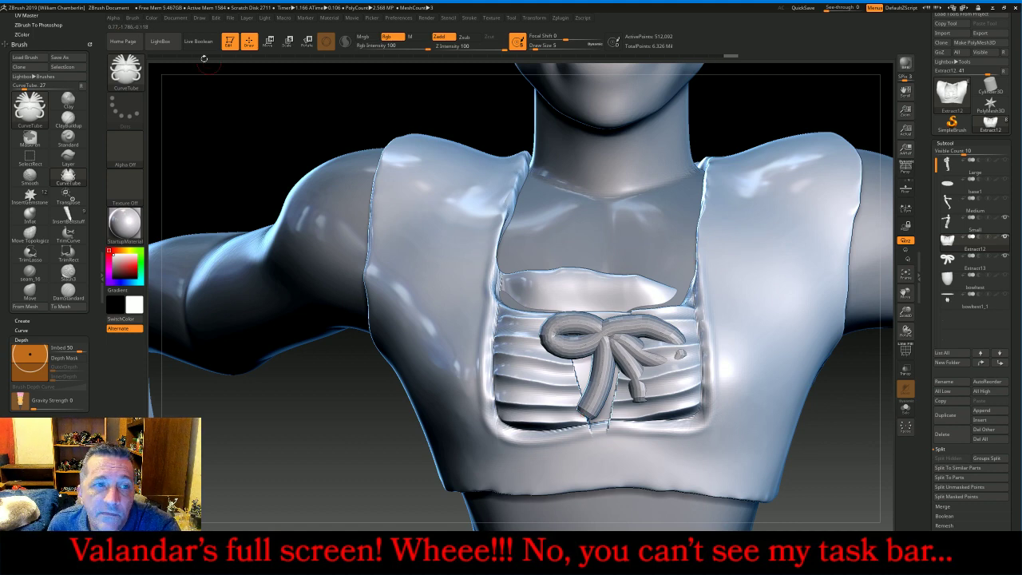
pyautogui.click(950, 262)
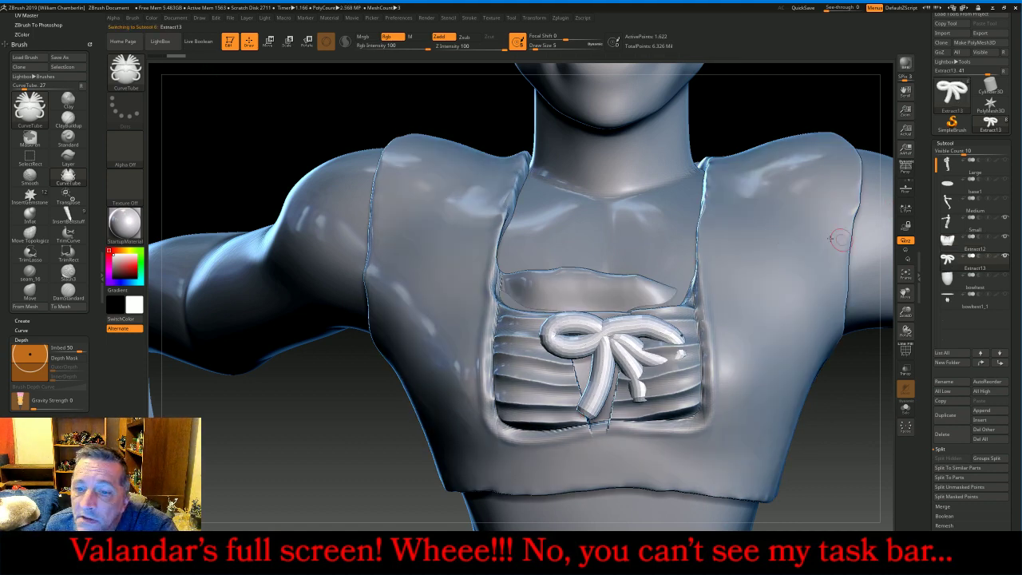
# - Reposition the bow with the Move brush at draw size 36 so its loops and ends rest on the chest surface
pyautogui.click(126, 72)
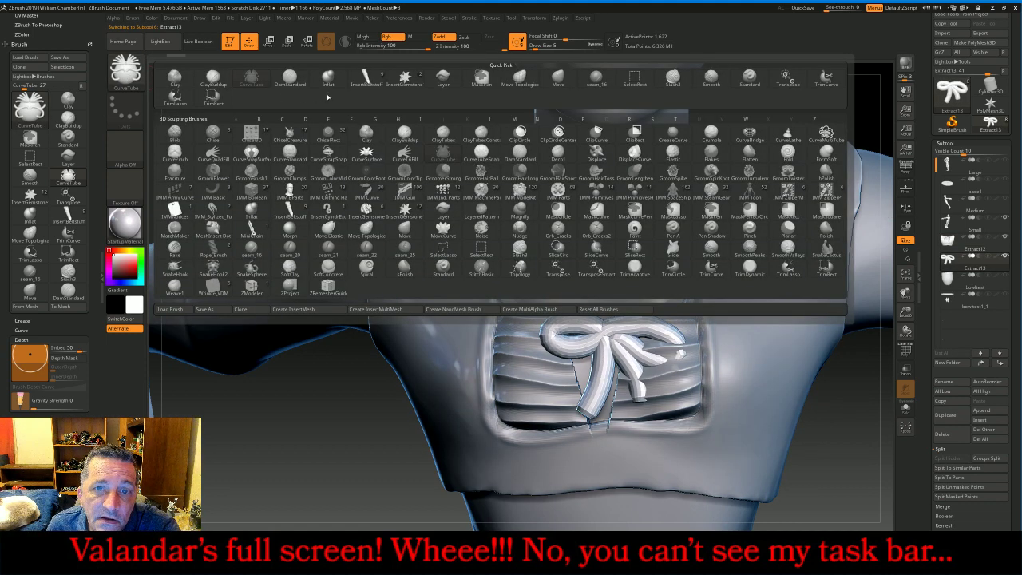
pyautogui.click(557, 78)
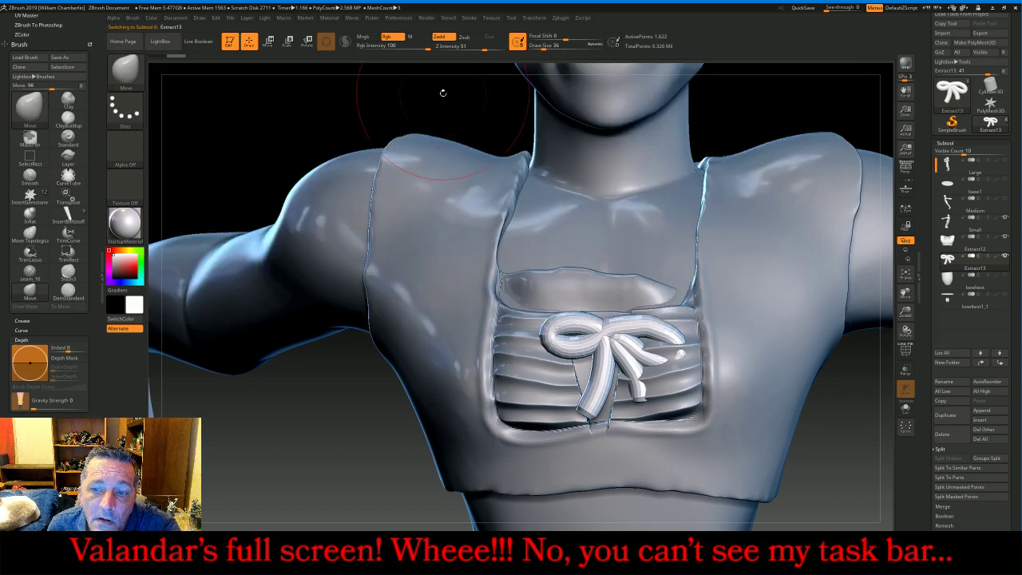
pyautogui.moveTo(439, 91); pyautogui.dragTo(407, 86)
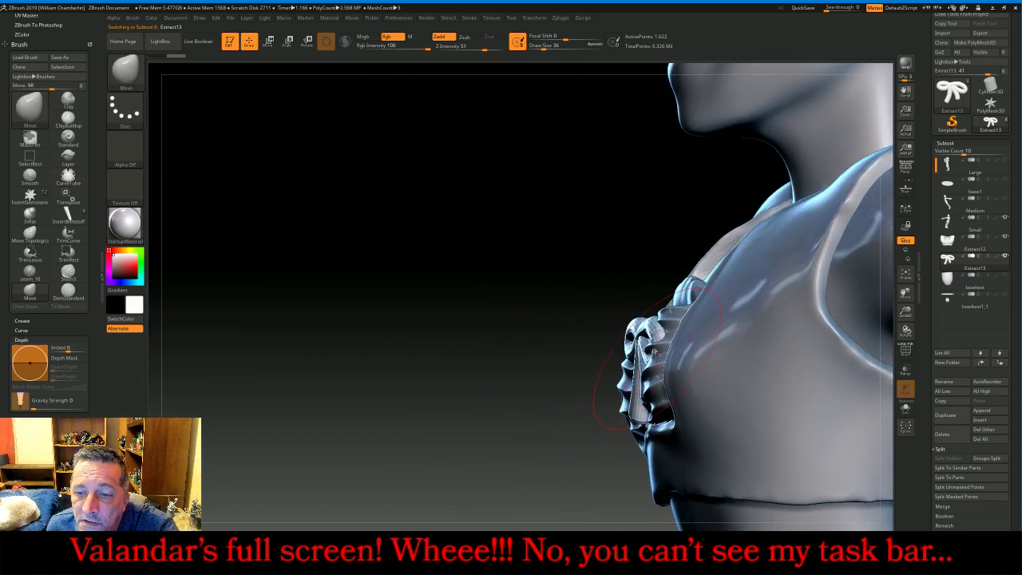
pyautogui.press('space')
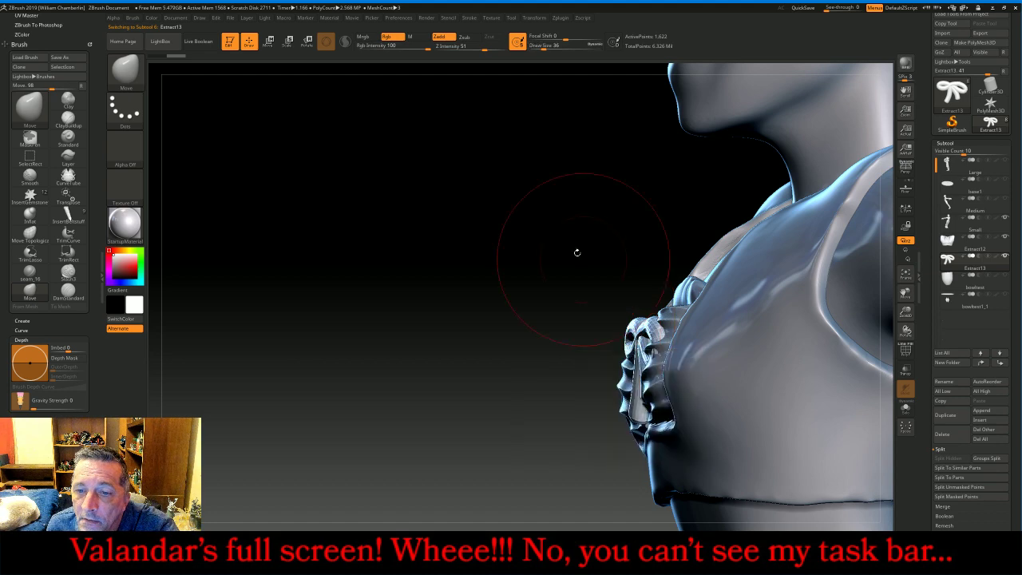
pyautogui.moveTo(654, 352); pyautogui.dragTo(654, 354)
pyautogui.moveTo(578, 293)
pyautogui.mouseDown()
pyautogui.moveTo(798, 495)
pyautogui.moveTo(758, 307)
pyautogui.moveTo(739, 295)
pyautogui.mouseUp()
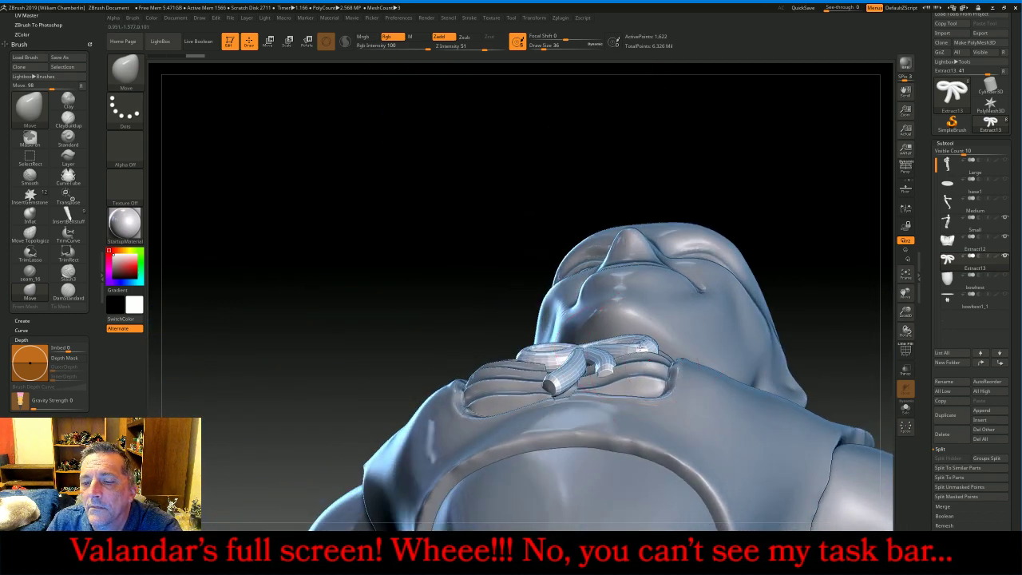
pyautogui.moveTo(641, 348); pyautogui.dragTo(602, 369)
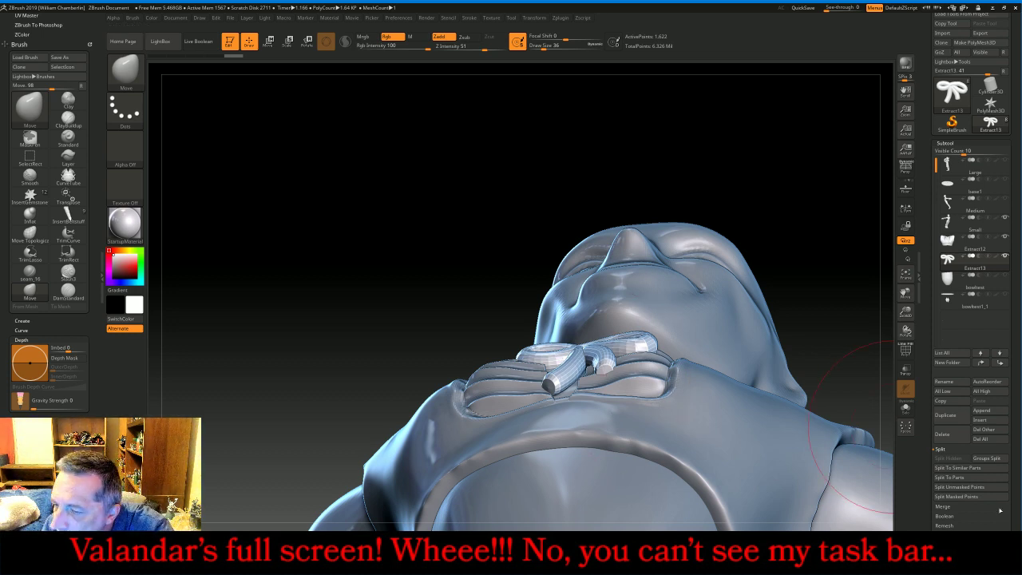
# - Divide the bow's mesh twice, delete its lower subdivision levels, and face the chest frontally
pyautogui.click(942, 143)
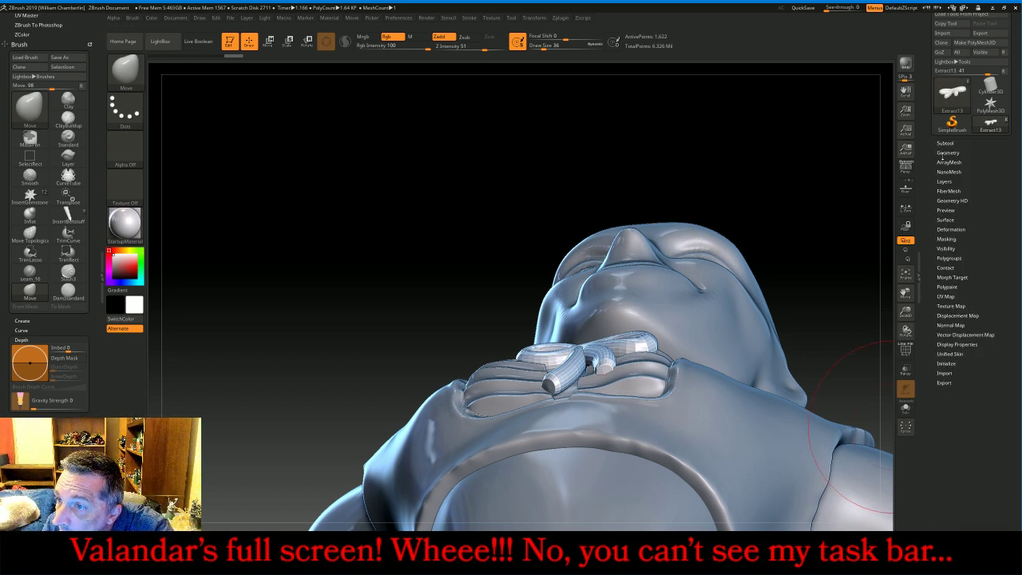
pyautogui.click(948, 151)
pyautogui.click(942, 224)
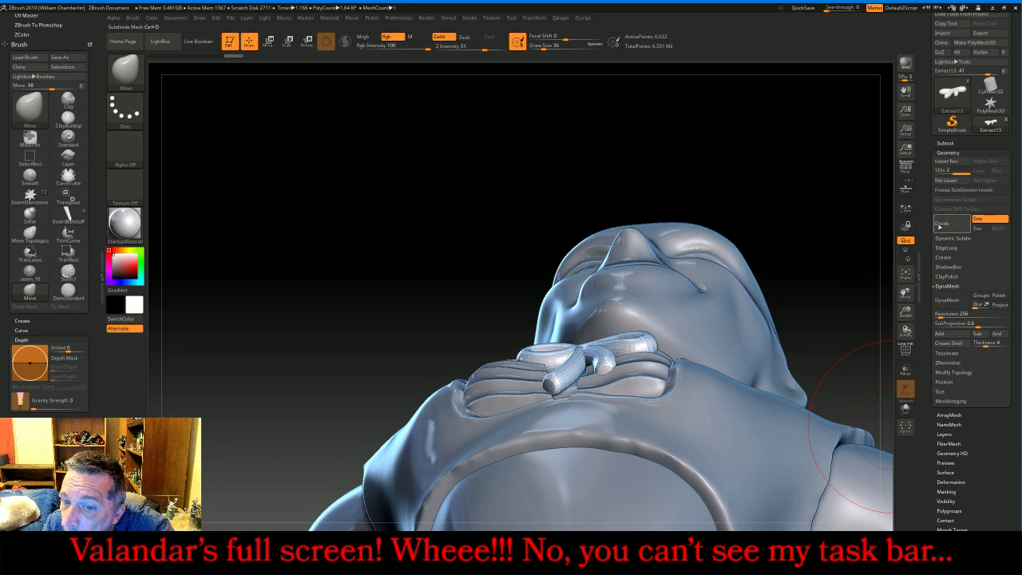
pyautogui.click(941, 224)
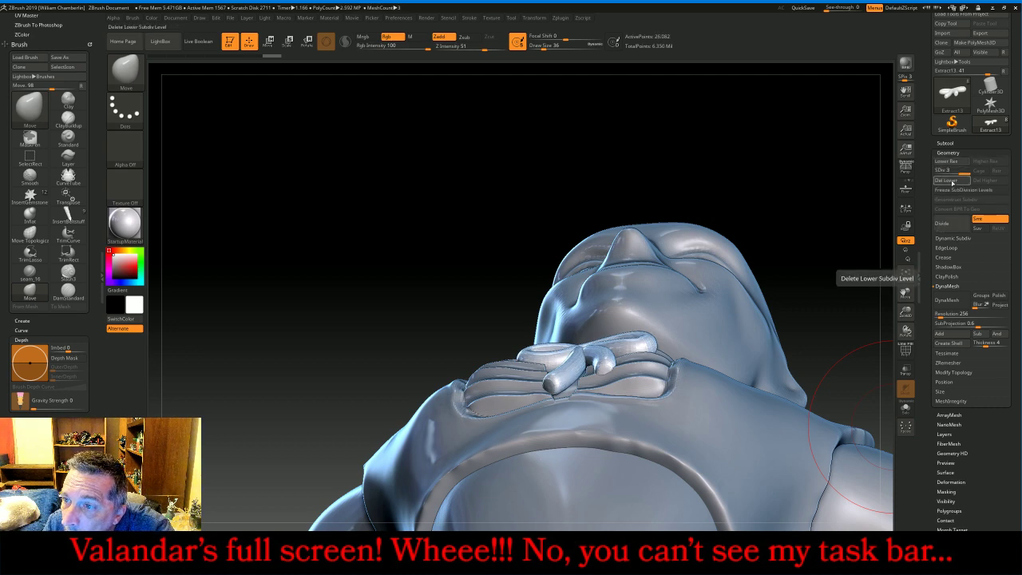
pyautogui.click(951, 181)
pyautogui.moveTo(889, 427); pyautogui.dragTo(878, 240)
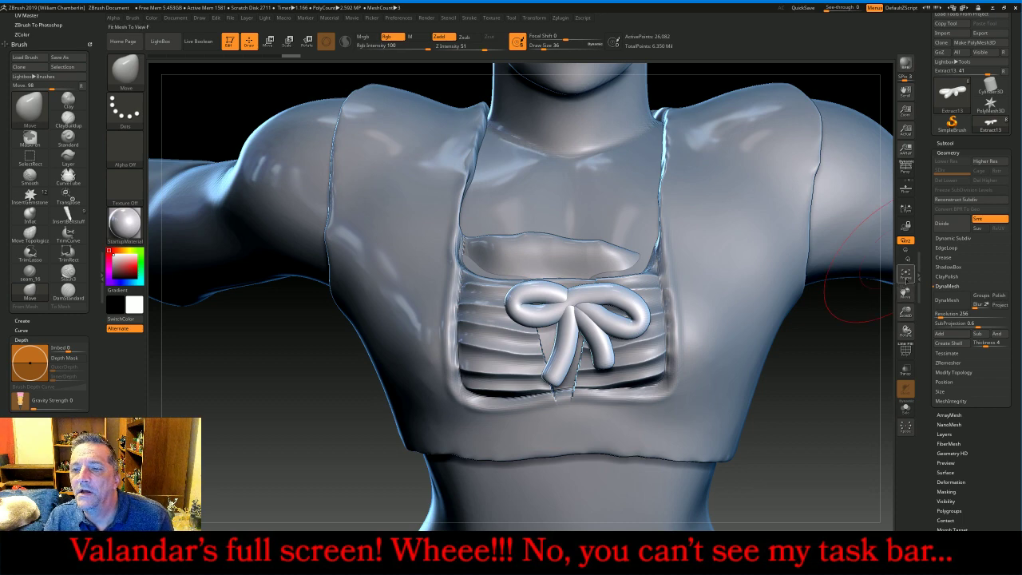
# - Bring up the outfit reference photo and compare it with the whole figure wearing the top and bow
pyautogui.click(906, 277)
pyautogui.moveTo(757, 351); pyautogui.dragTo(771, 354)
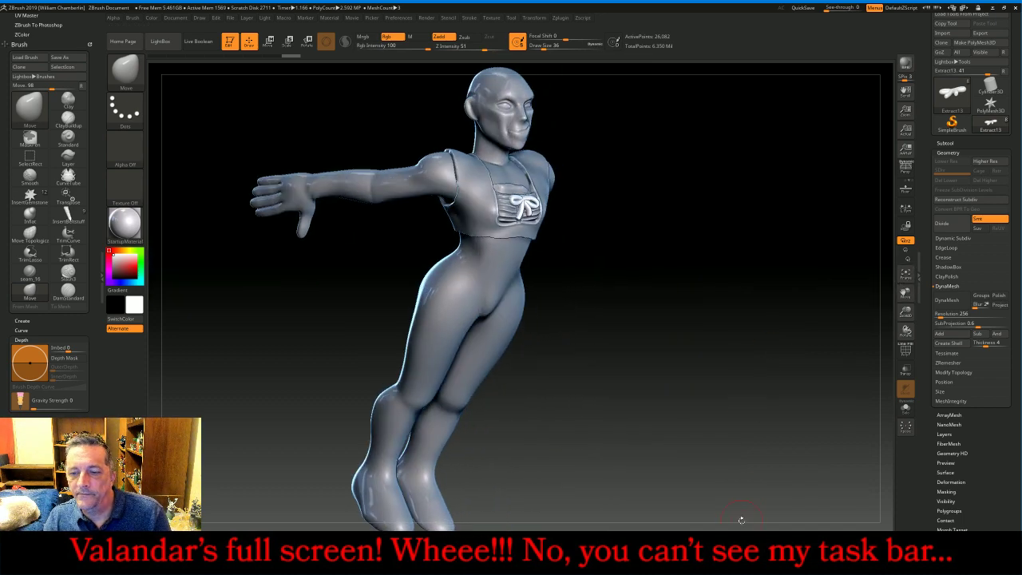
pyautogui.click(674, 555)
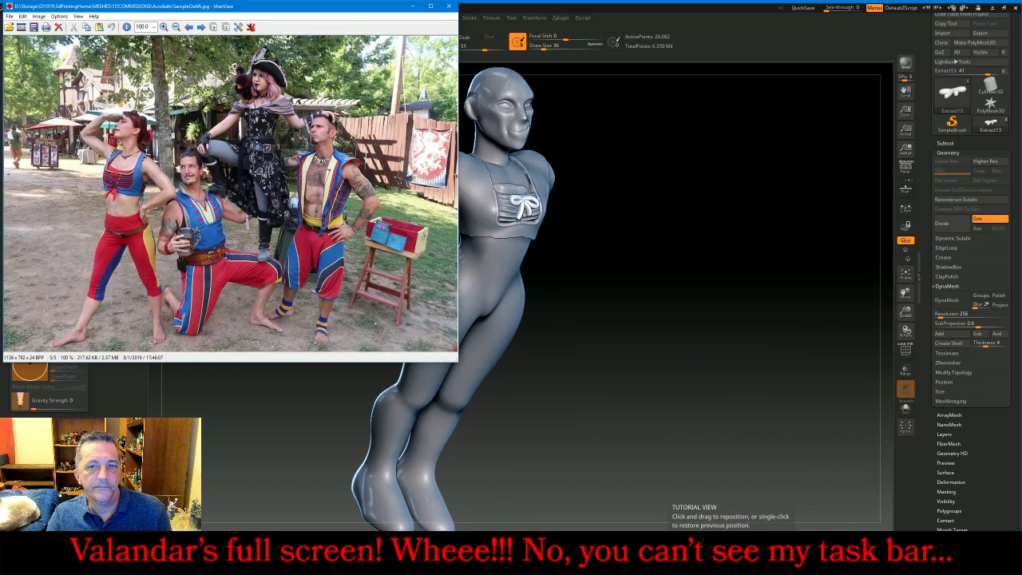
pyautogui.hotkey('alt', 'Tab')
pyautogui.moveTo(682, 303); pyautogui.dragTo(674, 306)
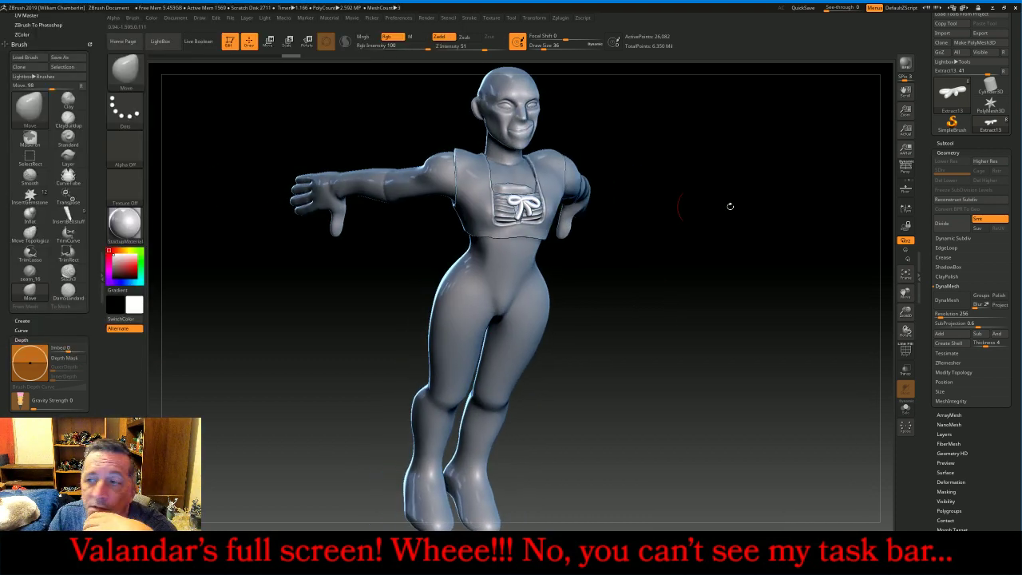
# - Select the top's subtool and stroke seams just inside the front edges of both armholes with the seam_16 brush
pyautogui.click(932, 143)
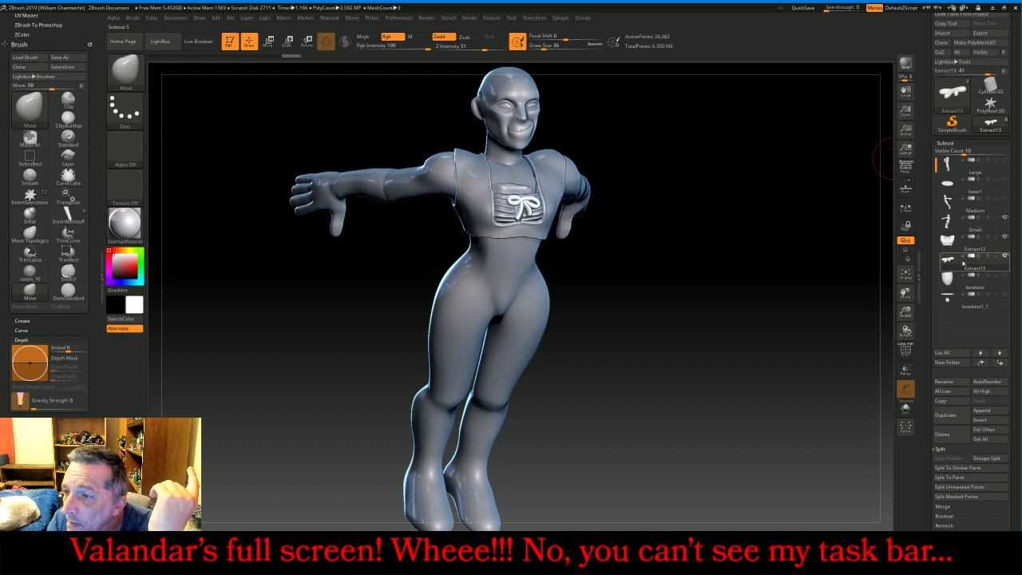
pyautogui.click(125, 78)
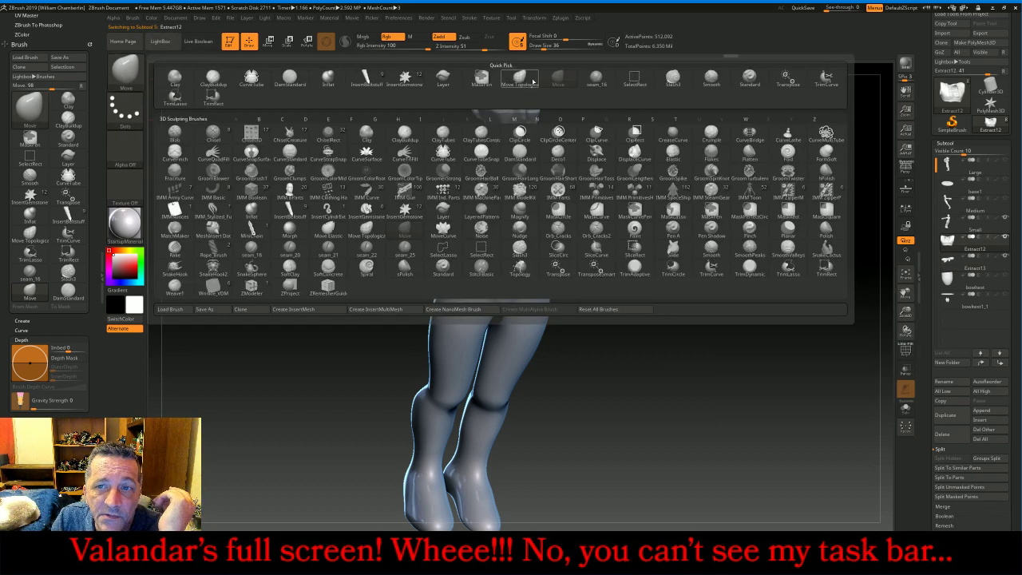
pyautogui.click(596, 78)
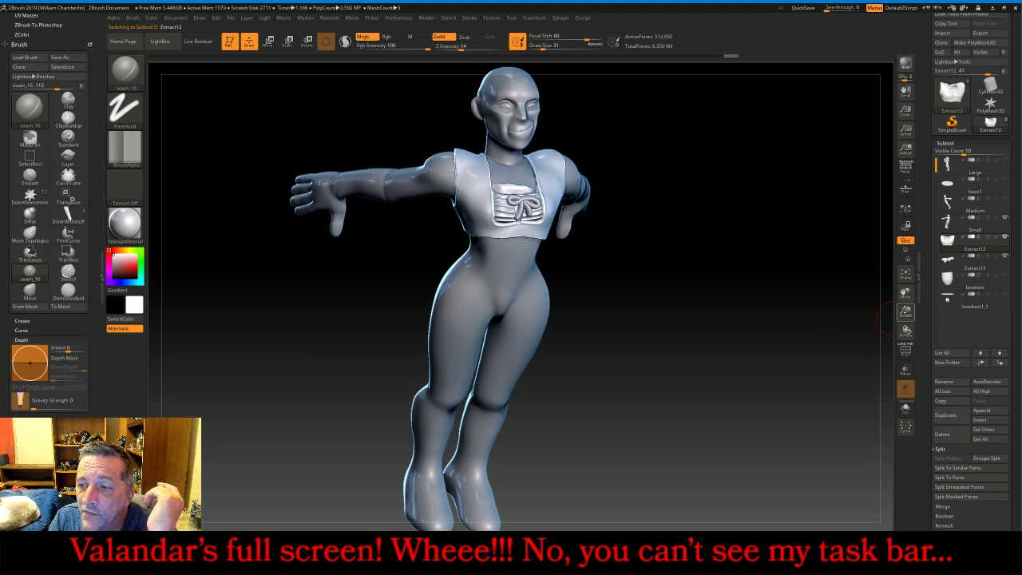
pyautogui.click(905, 278)
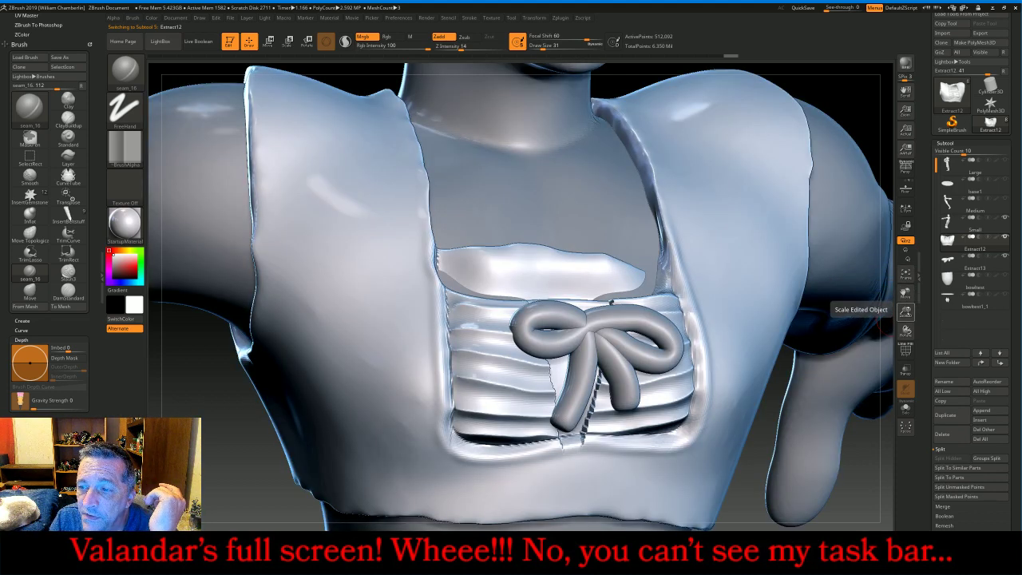
pyautogui.moveTo(905, 312); pyautogui.dragTo(895, 290)
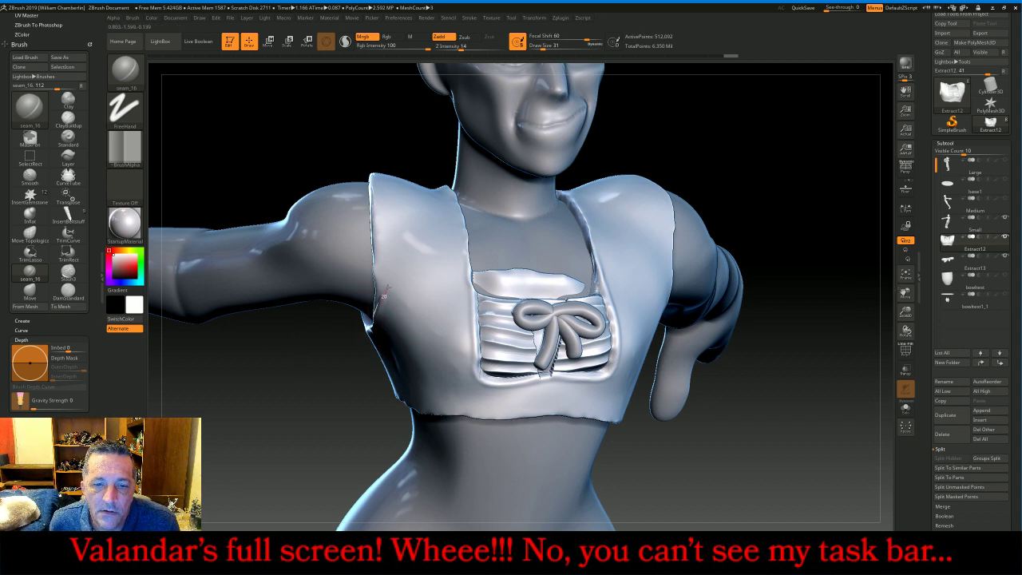
pyautogui.moveTo(392, 268); pyautogui.dragTo(407, 191)
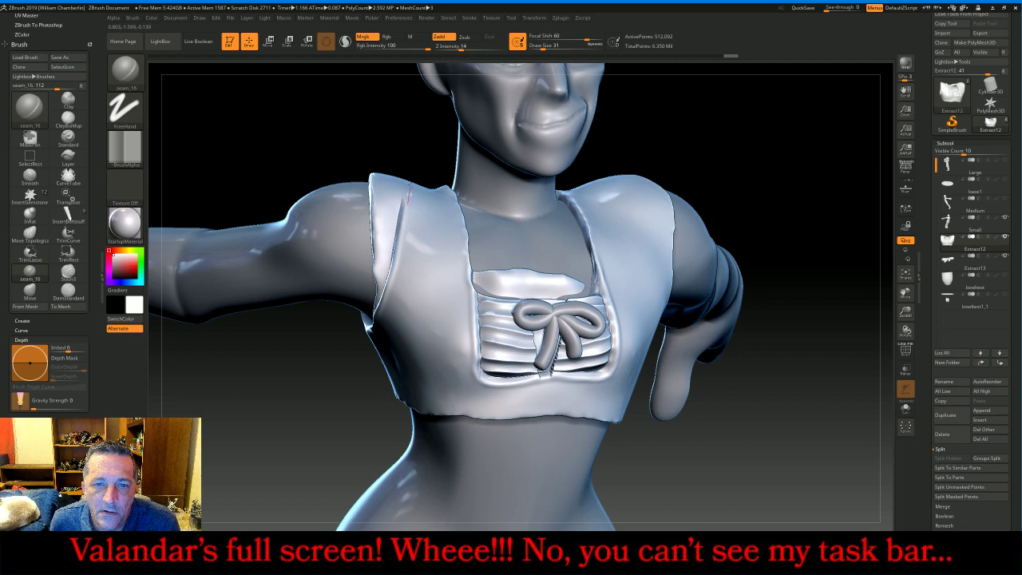
pyautogui.moveTo(724, 207)
pyautogui.mouseDown()
pyautogui.moveTo(789, 165)
pyautogui.moveTo(650, 210)
pyautogui.moveTo(639, 224)
pyautogui.moveTo(655, 288)
pyautogui.mouseUp()
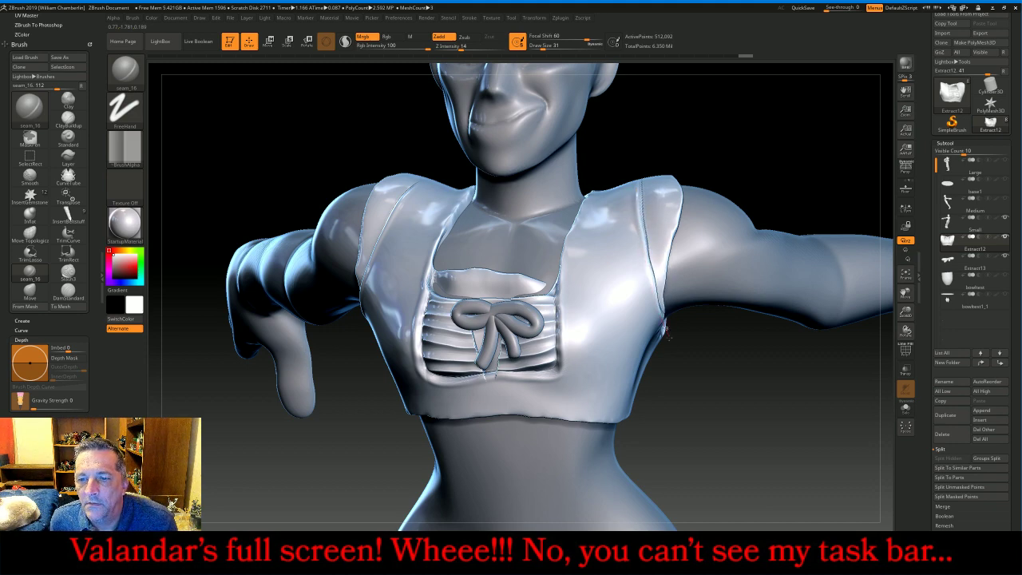
# - Continue the armhole seams down both sides of the top's back and connect them over the shoulders
pyautogui.moveTo(717, 411); pyautogui.dragTo(542, 385)
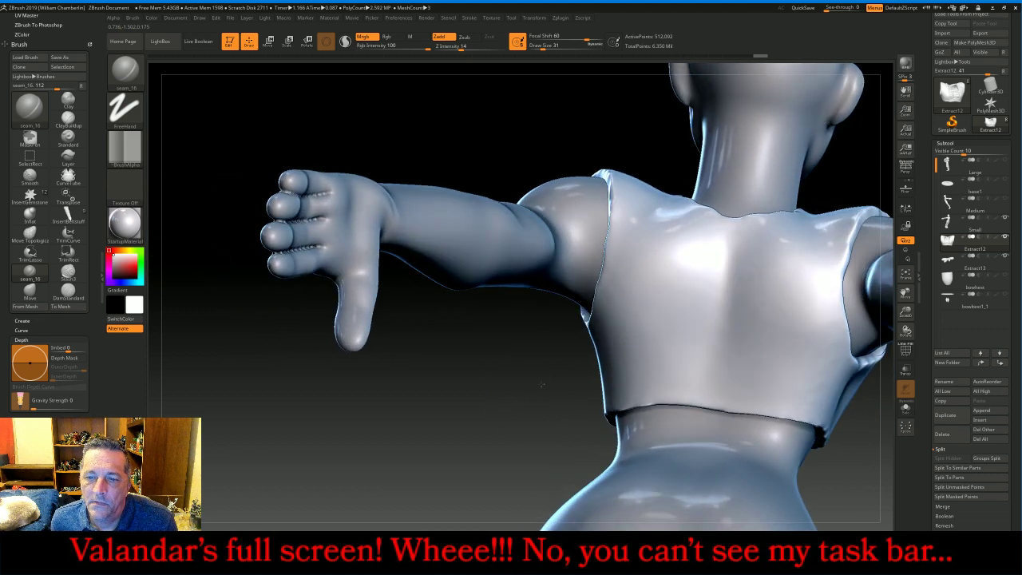
pyautogui.moveTo(597, 303); pyautogui.dragTo(639, 189)
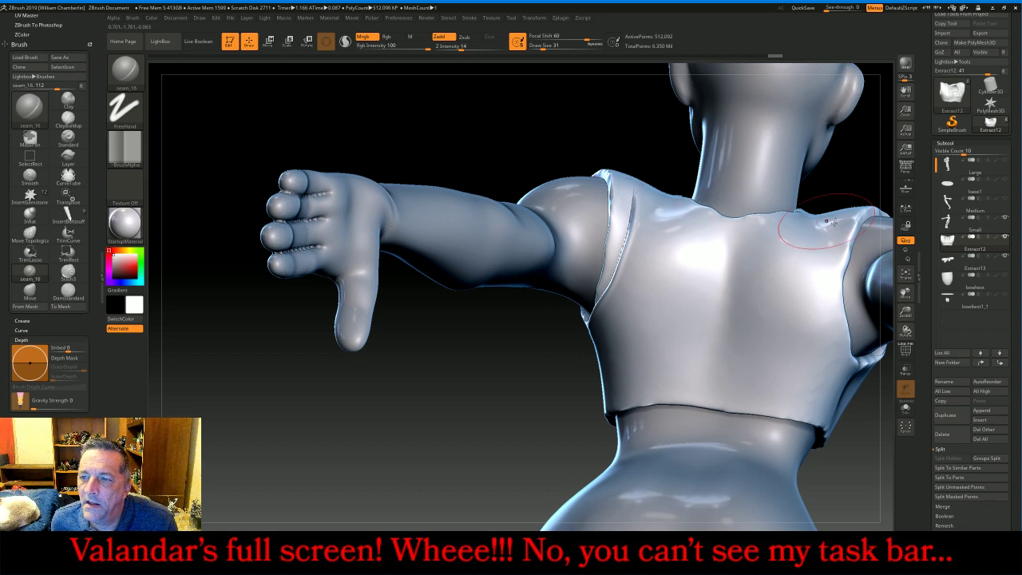
pyautogui.moveTo(822, 230); pyautogui.dragTo(843, 338)
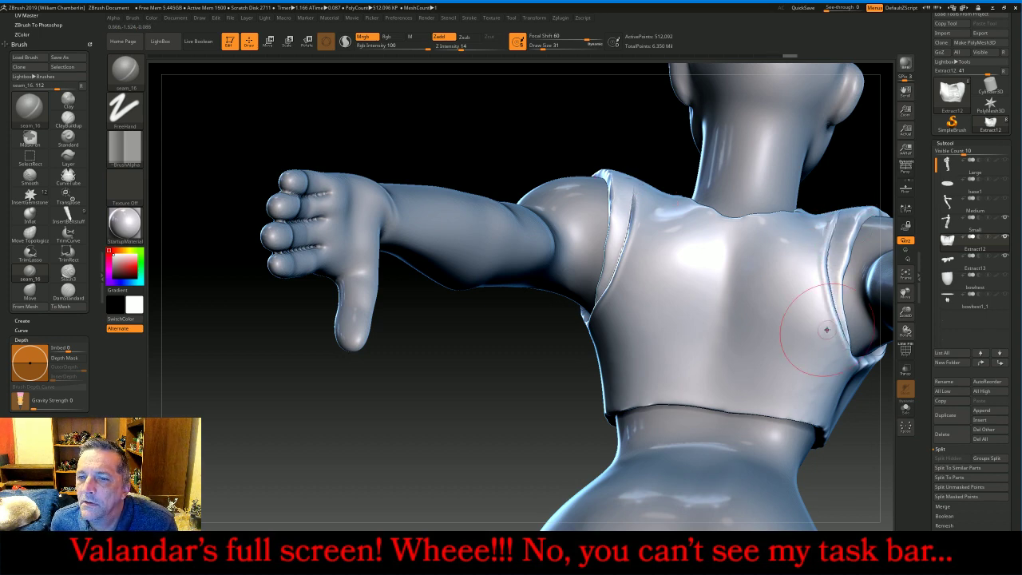
pyautogui.moveTo(490, 110); pyautogui.dragTo(492, 202)
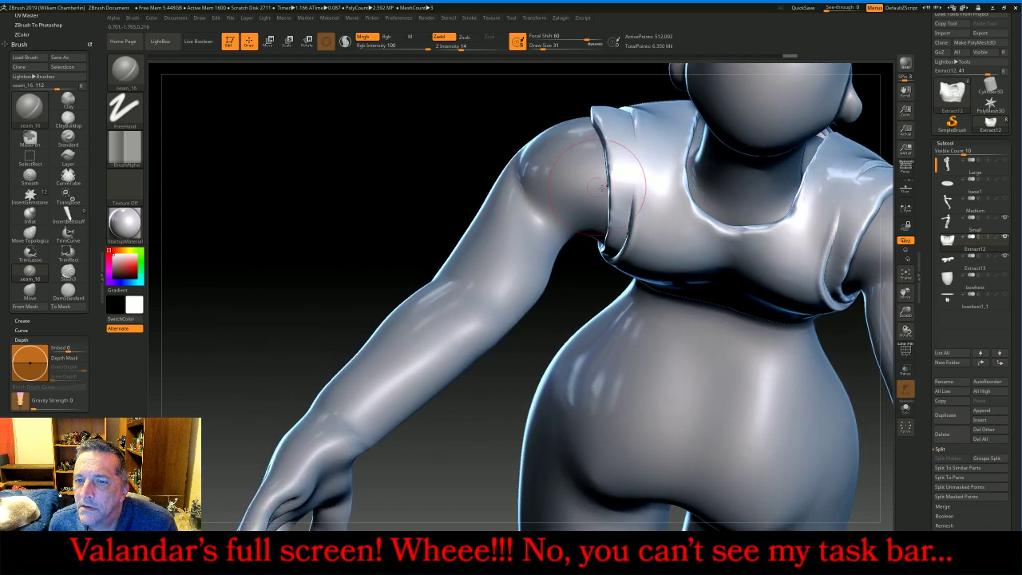
pyautogui.moveTo(638, 182); pyautogui.dragTo(641, 112)
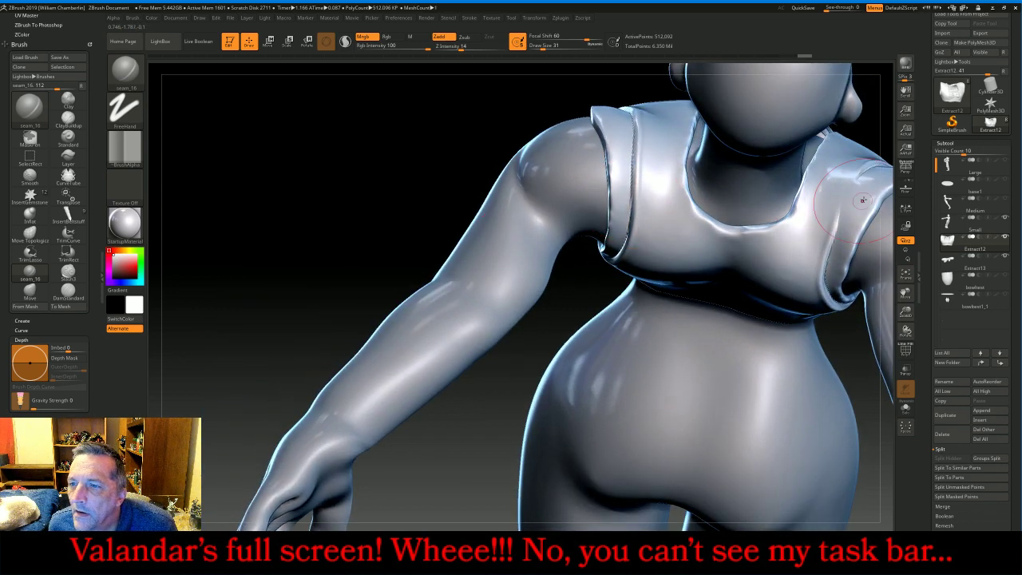
pyautogui.moveTo(846, 186); pyautogui.dragTo(827, 241)
# - Review the seamed top against the outfit reference photo and return the figure to a front view
pyautogui.moveTo(312, 265); pyautogui.dragTo(344, 296)
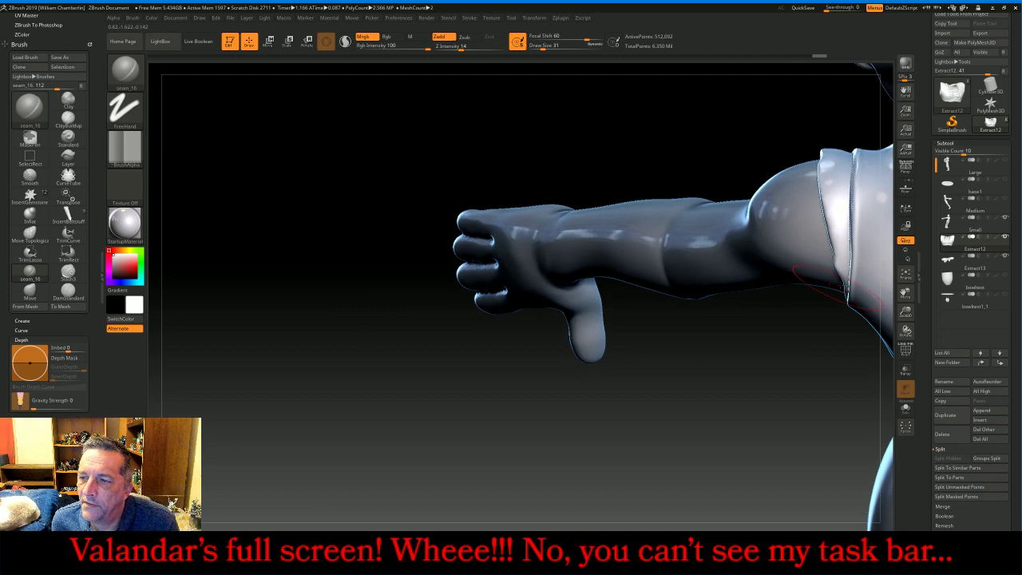
pyautogui.click(905, 274)
pyautogui.moveTo(871, 292); pyautogui.dragTo(798, 332)
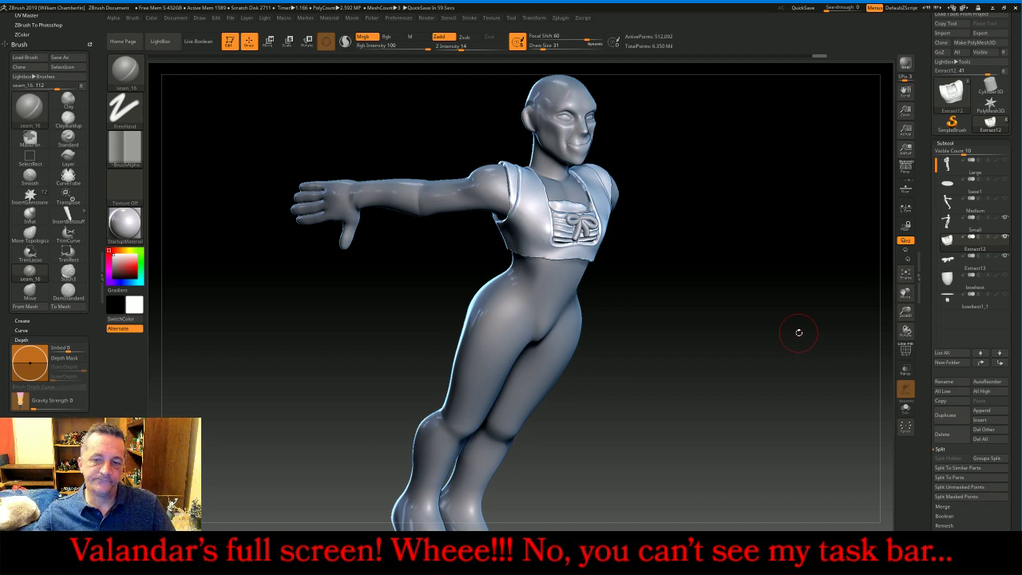
pyautogui.click(718, 564)
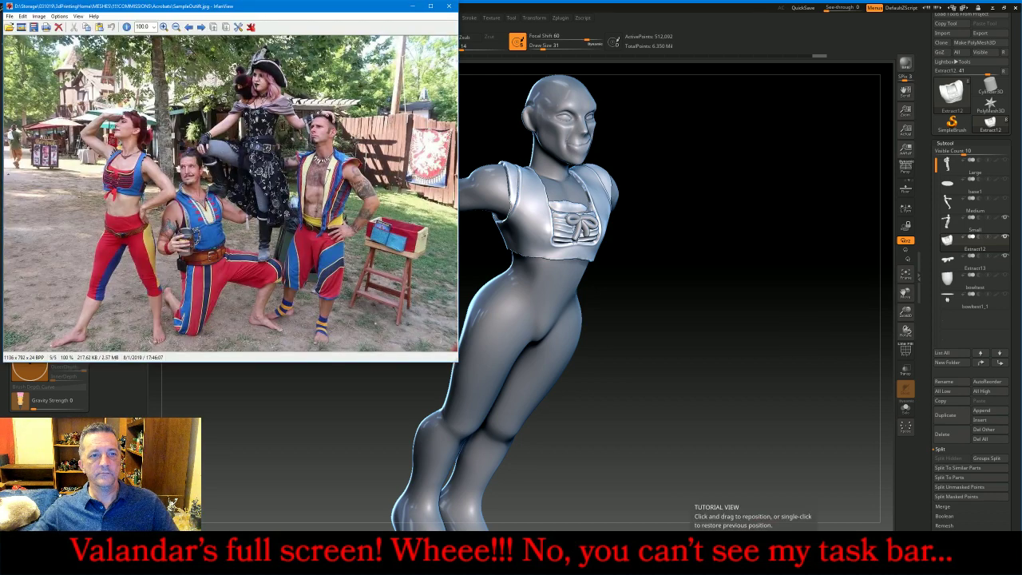
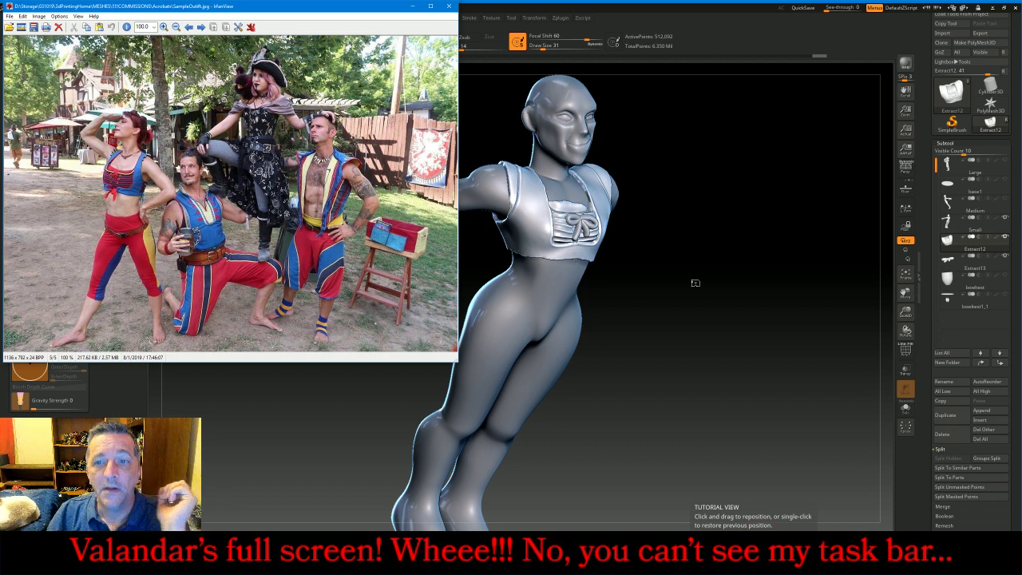
pyautogui.moveTo(745, 306)
pyautogui.keyDown('shift'); pyautogui.mouseDown()
pyautogui.moveTo(756, 304)
pyautogui.moveTo(743, 303)
pyautogui.mouseUp(); pyautogui.keyUp('shift')
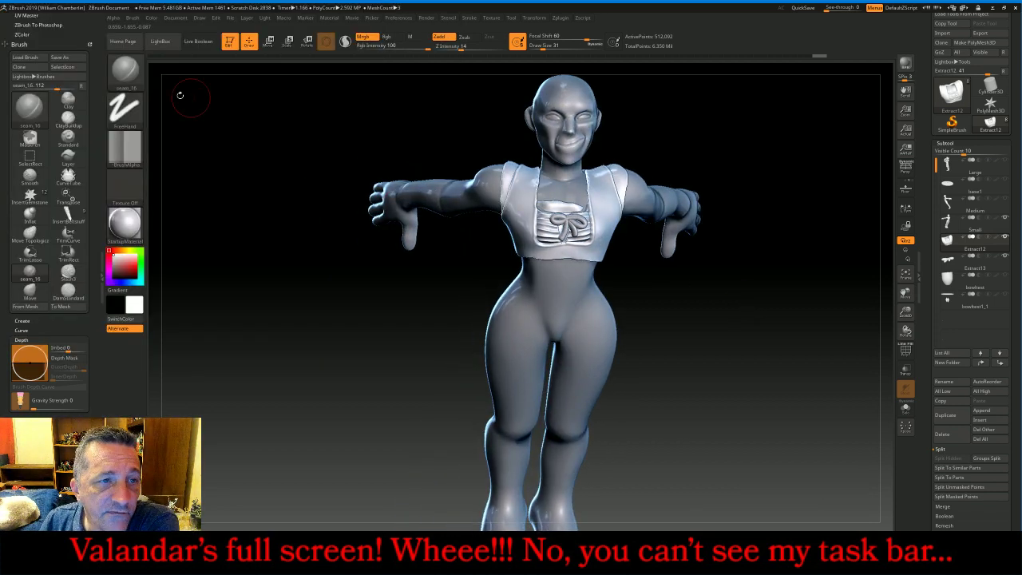
# - Insert the InsertGemstone brush's knot at Imbed 0 on the top below the bow, and split the unmasked knot into its own subtool
pyautogui.click(124, 70)
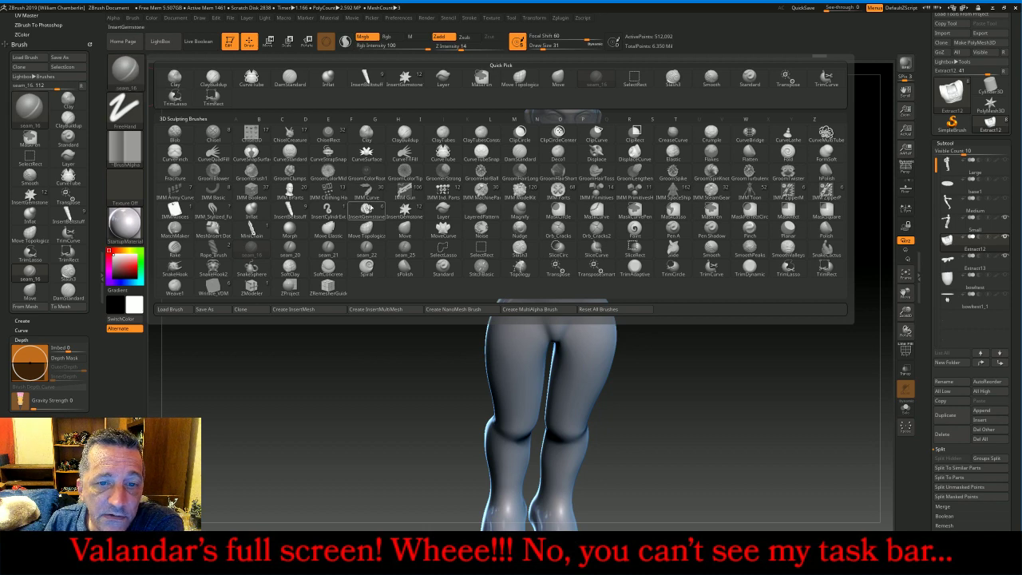
pyautogui.click(404, 209)
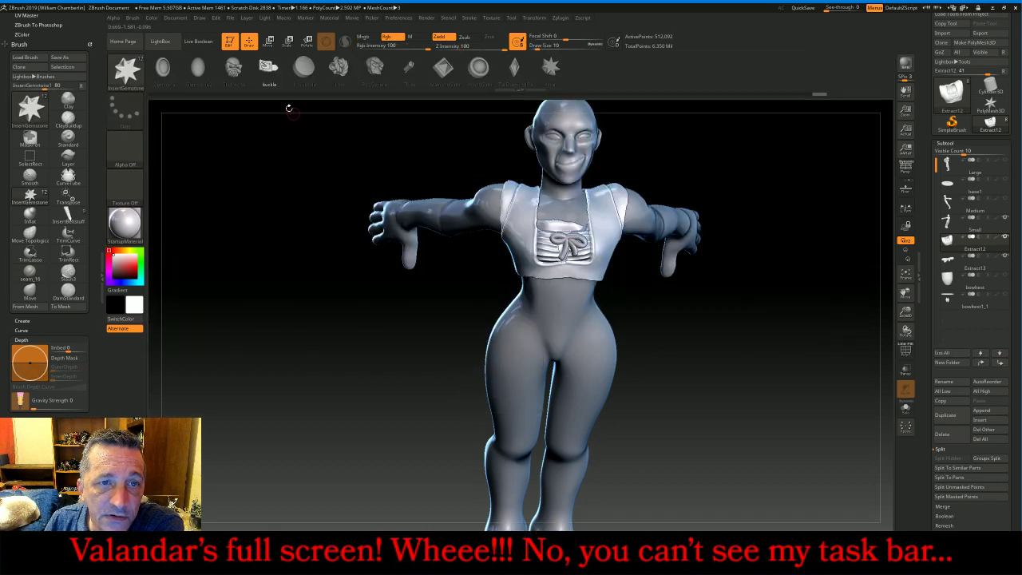
pyautogui.click(330, 76)
pyautogui.click(67, 348)
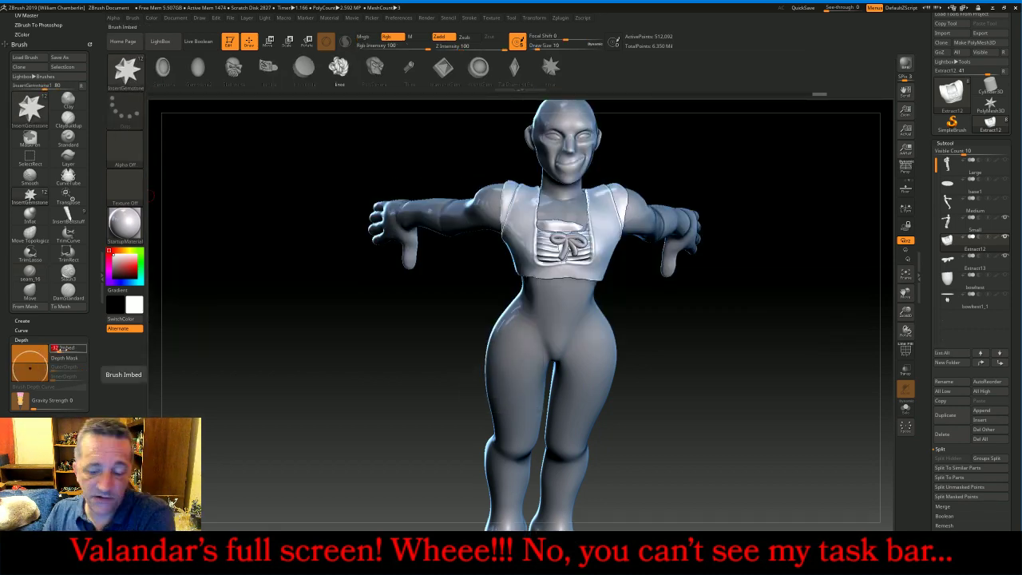
pyautogui.write('0')
pyautogui.press('Return')
pyautogui.moveTo(747, 358); pyautogui.dragTo(749, 339)
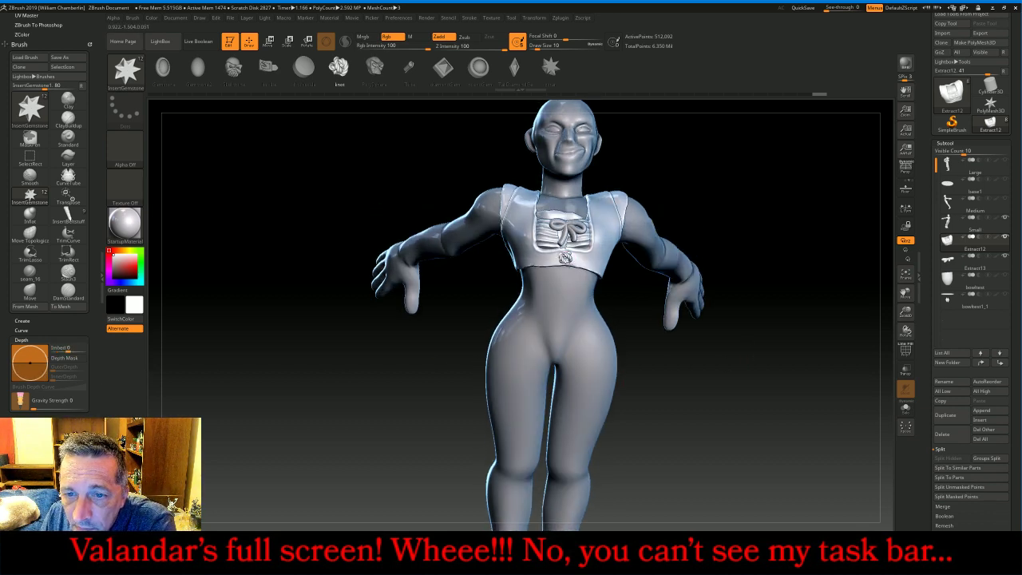
pyautogui.moveTo(566, 264); pyautogui.dragTo(569, 269)
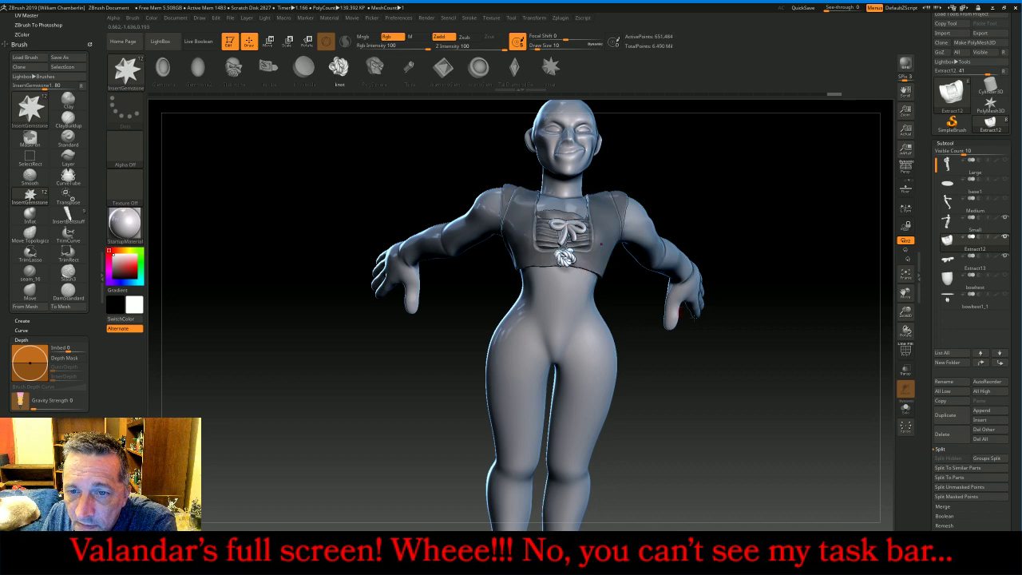
pyautogui.moveTo(756, 244)
pyautogui.mouseDown()
pyautogui.moveTo(759, 223)
pyautogui.moveTo(750, 241)
pyautogui.mouseUp()
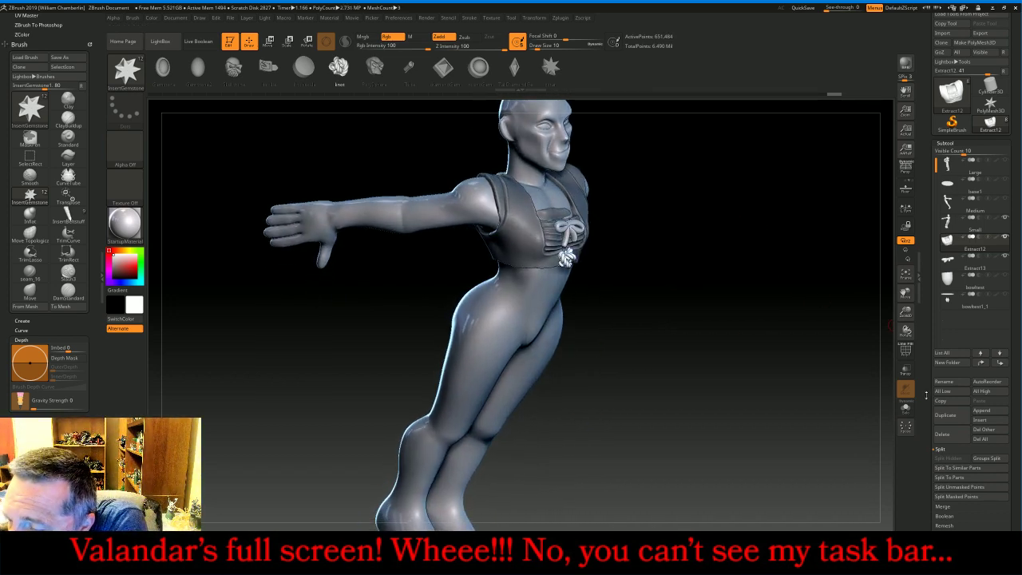
pyautogui.click(986, 487)
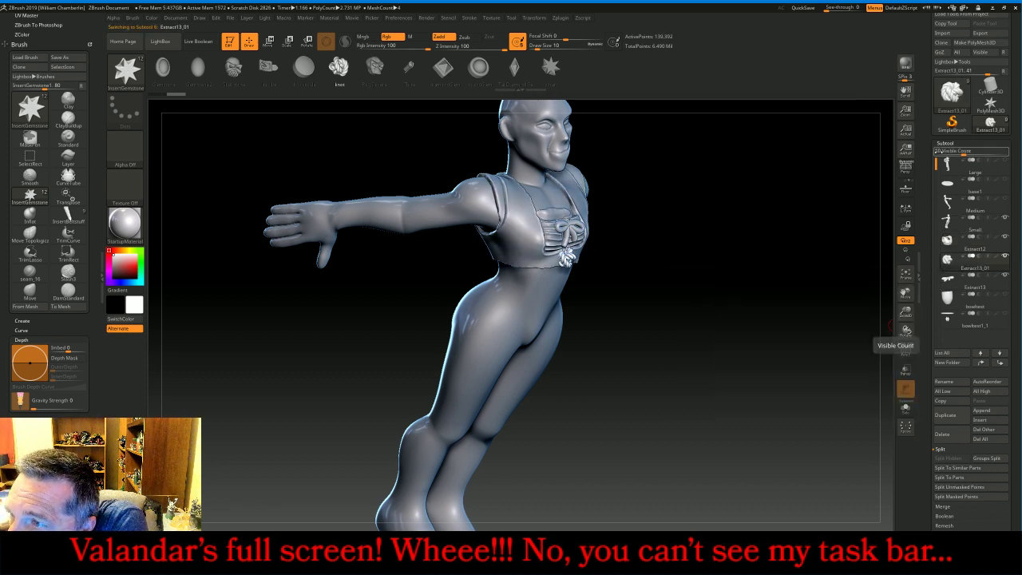
# - Try DynaMesh on the knot at resolution 256 and again at 512, undoing each result
pyautogui.click(946, 143)
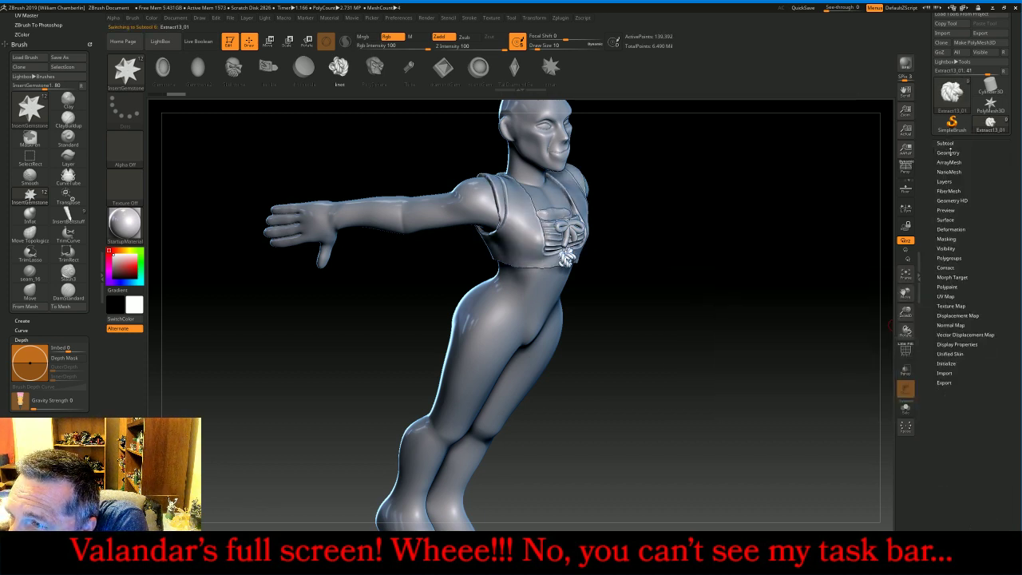
pyautogui.click(949, 153)
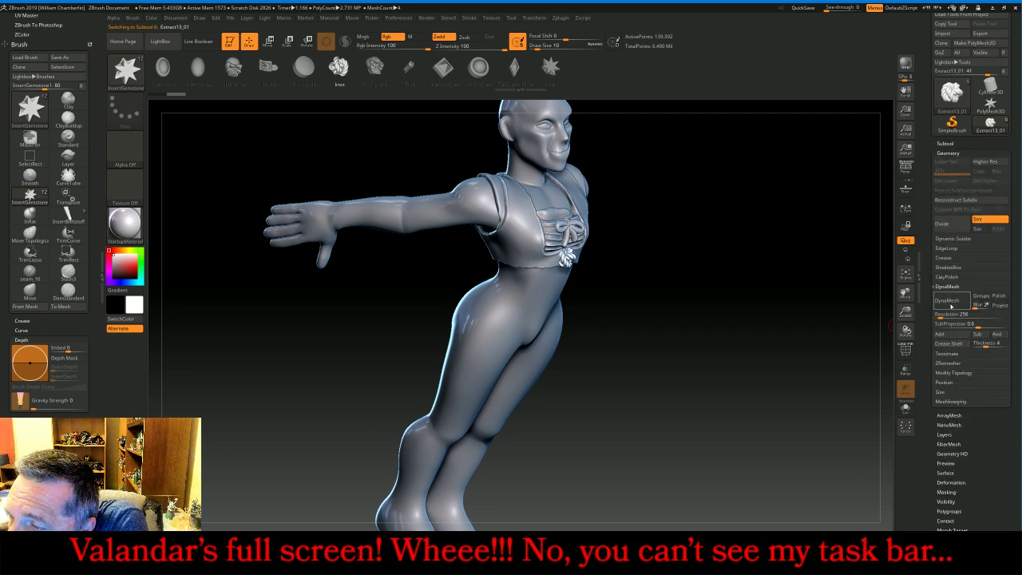
pyautogui.click(948, 301)
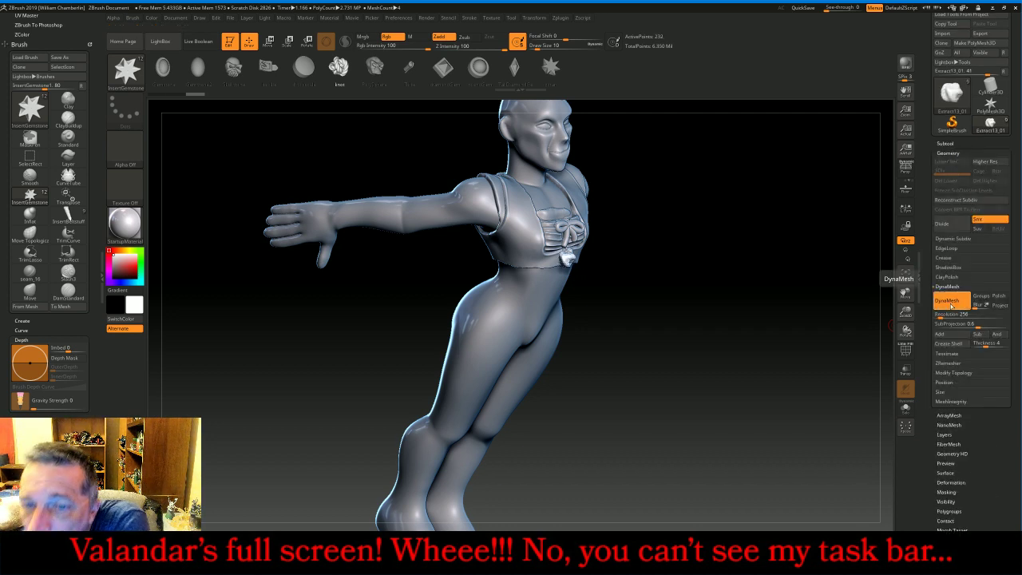
pyautogui.hotkey('ctrl', 'z')
pyautogui.click(947, 314)
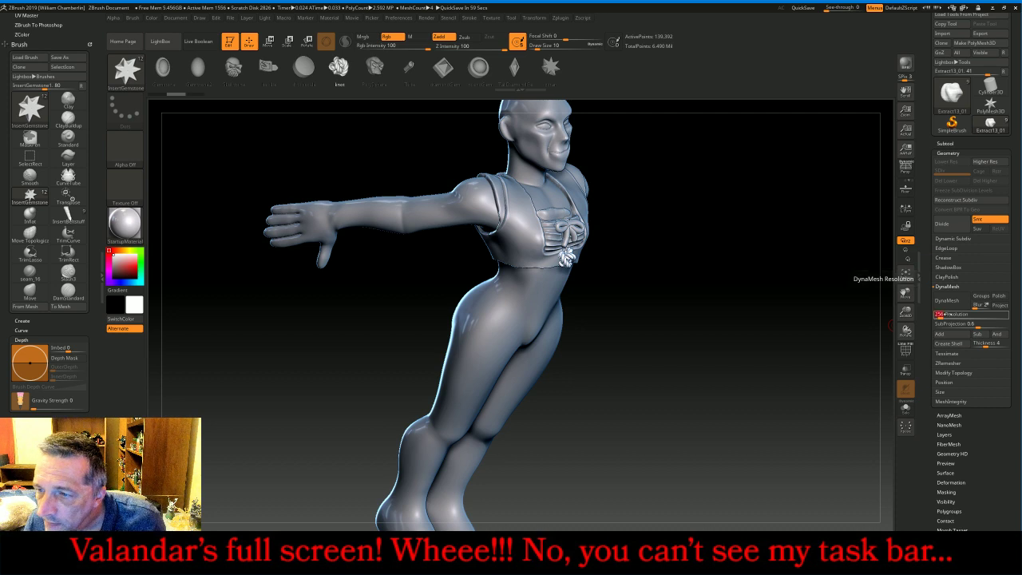
pyautogui.write('512')
pyautogui.press('Return')
pyautogui.click(954, 304)
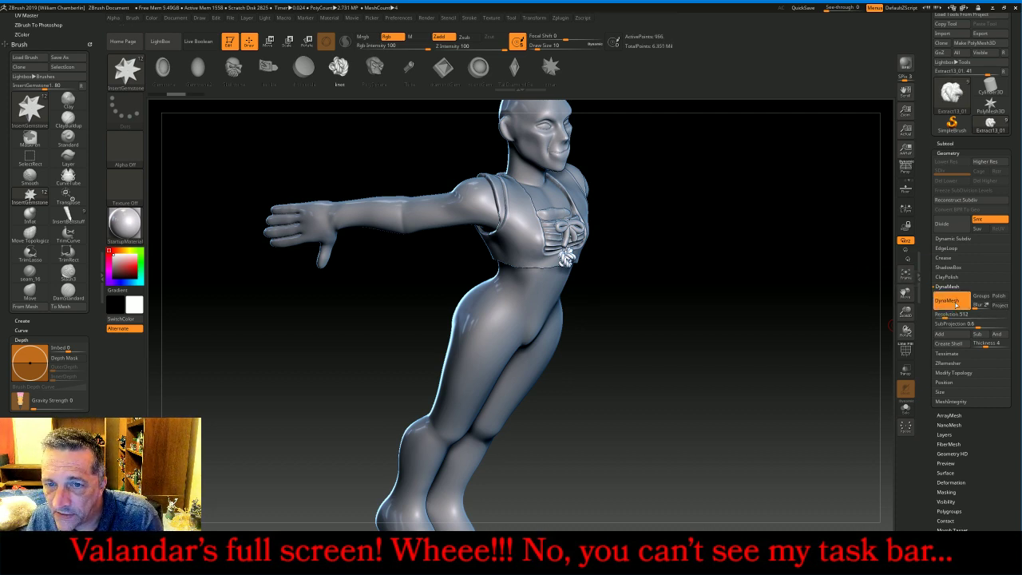
pyautogui.hotkey('ctrl', 'z')
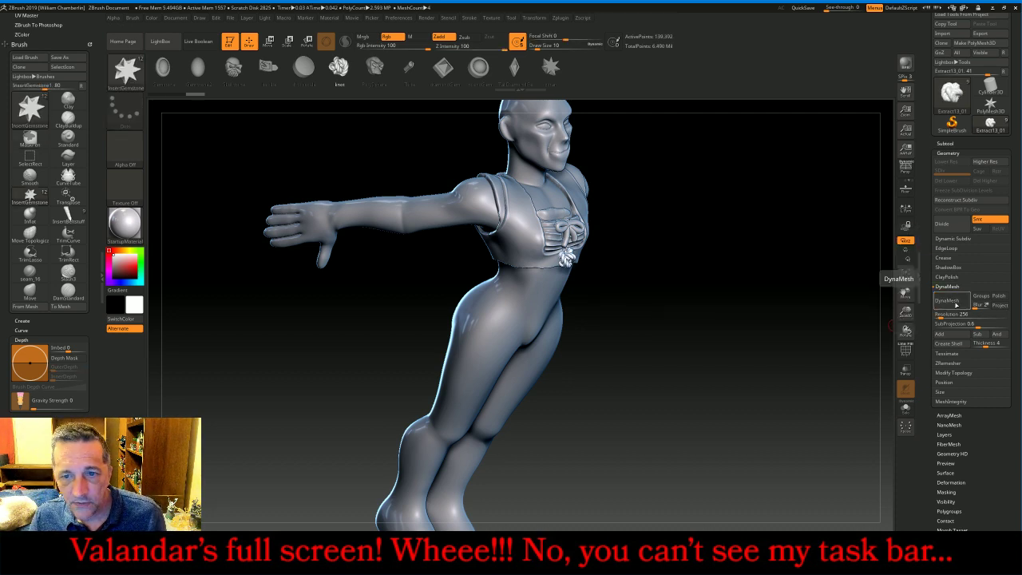
# - Enlarge the knot subtool slightly with the Inflate deformation so its strands thicken and overlap
pyautogui.scroll(-3, 978, 417)
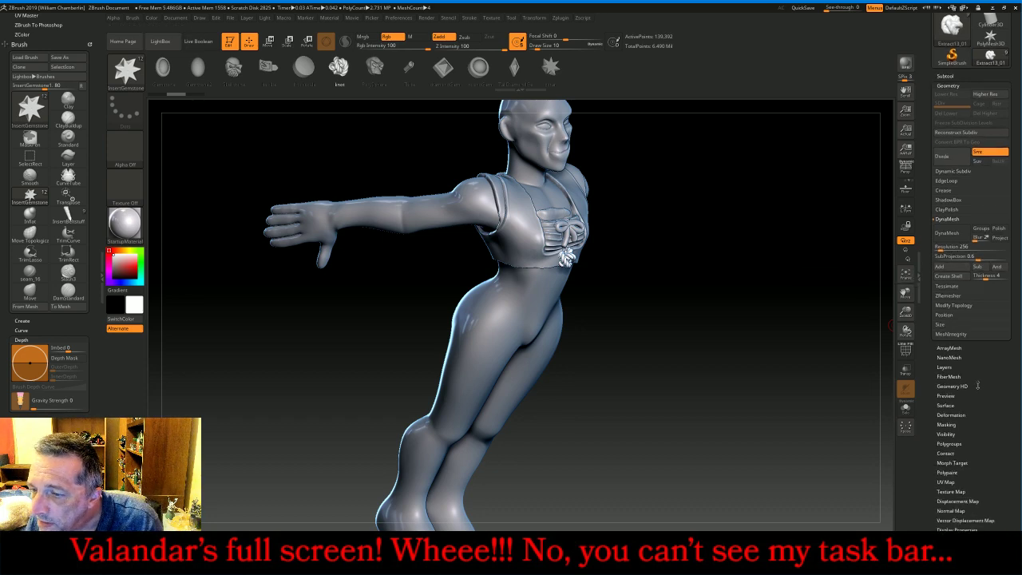
pyautogui.click(904, 277)
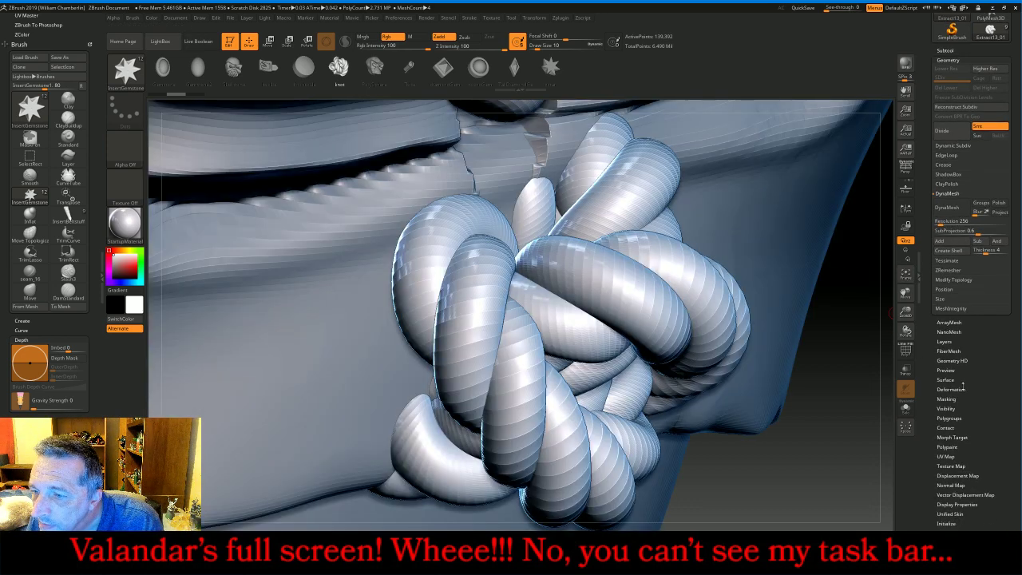
pyautogui.click(950, 388)
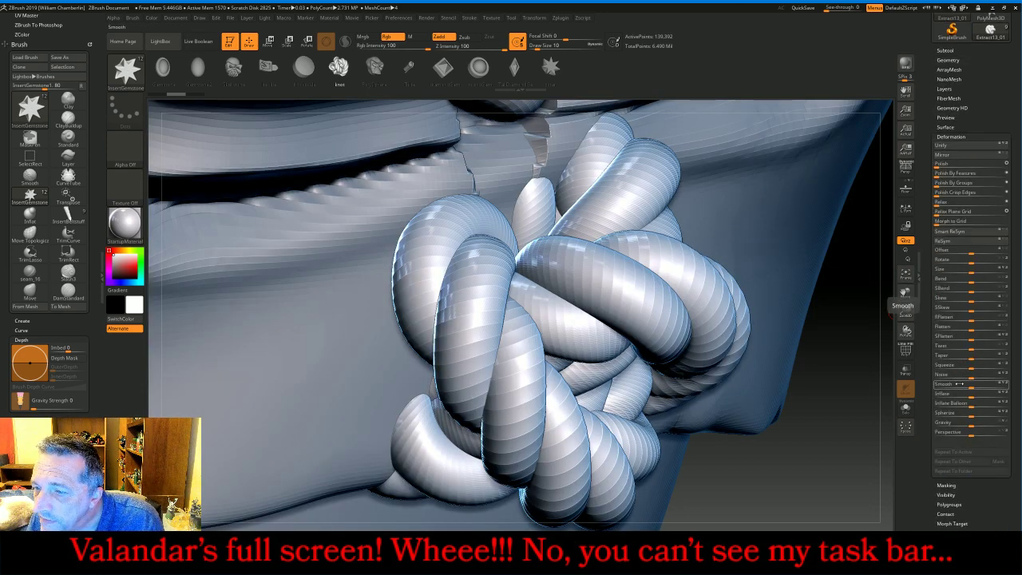
pyautogui.moveTo(968, 394); pyautogui.dragTo(973, 395)
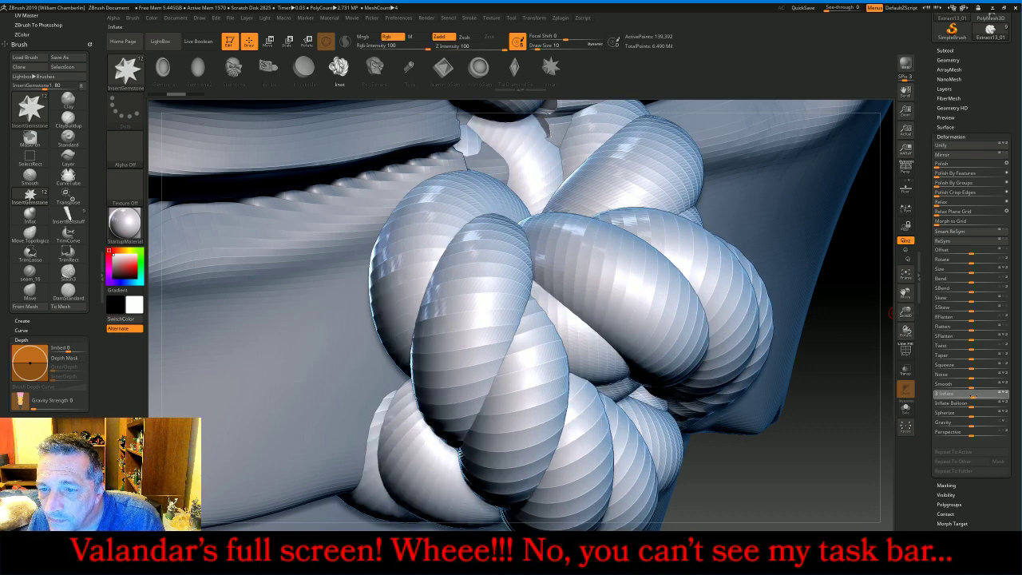
# - Try DynaMesh on the inflated knot at resolution 256 and again at 1024, and check it on the figure
pyautogui.click(949, 59)
pyautogui.click(953, 211)
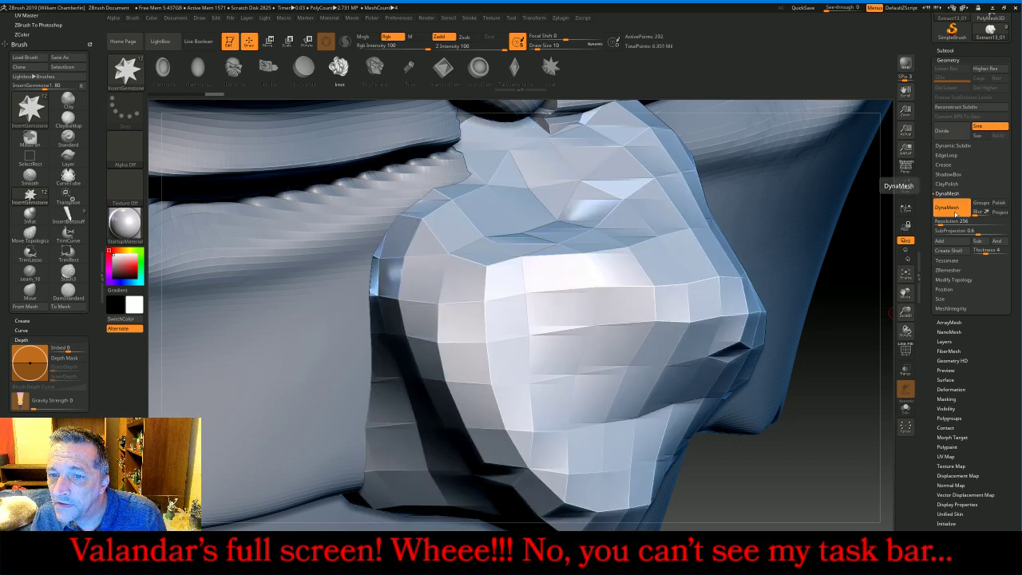
pyautogui.hotkey('ctrl', 'z')
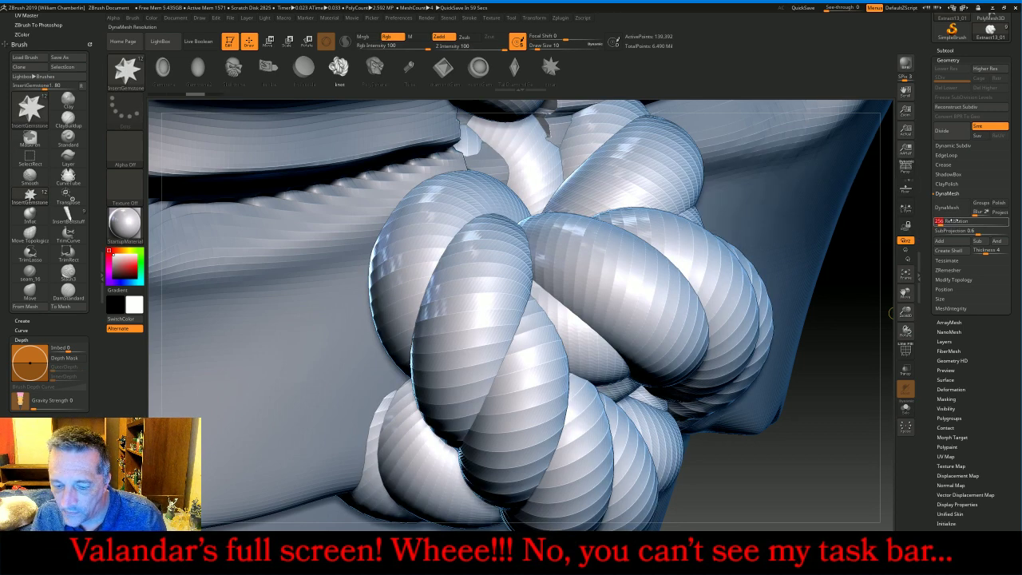
pyautogui.click(954, 221)
pyautogui.write('1024')
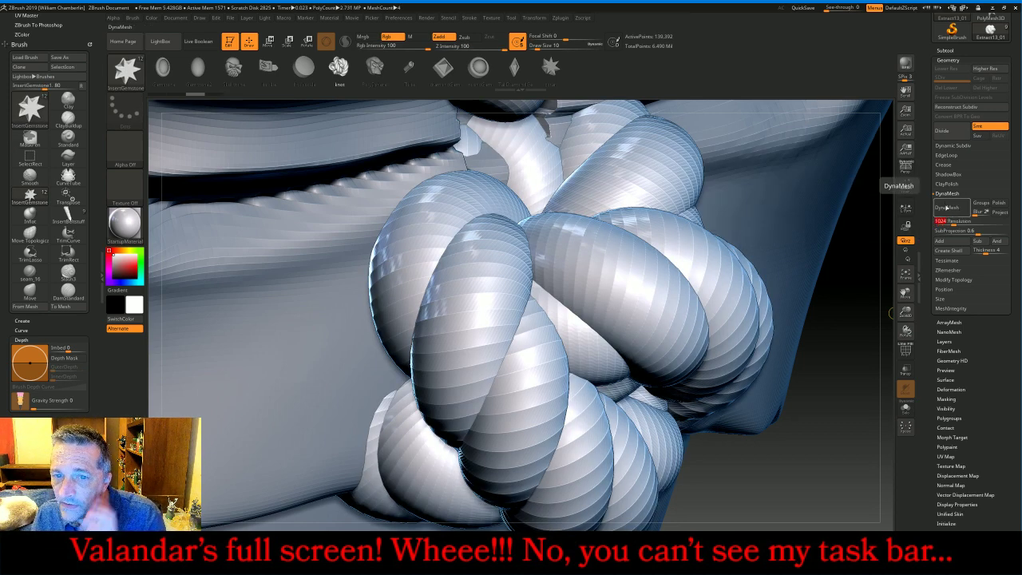
pyautogui.click(946, 208)
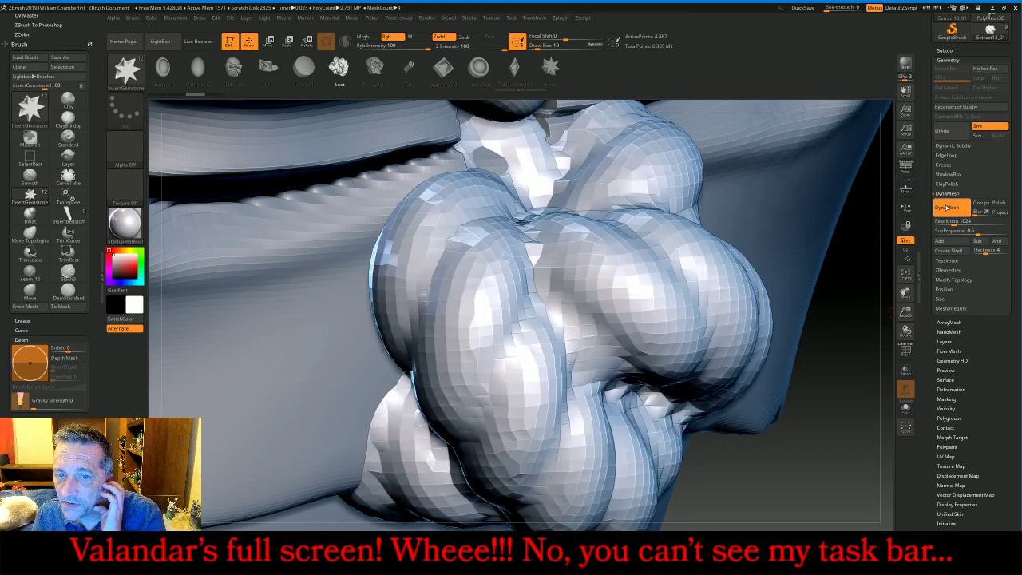
pyautogui.click(908, 276)
pyautogui.moveTo(877, 285); pyautogui.dragTo(842, 289)
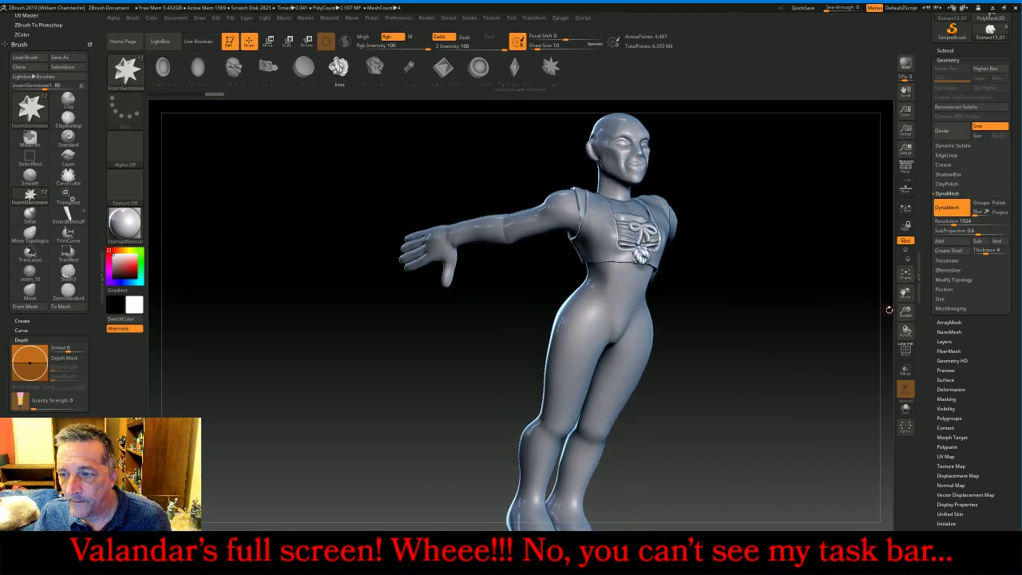
pyautogui.moveTo(907, 316); pyautogui.dragTo(899, 371)
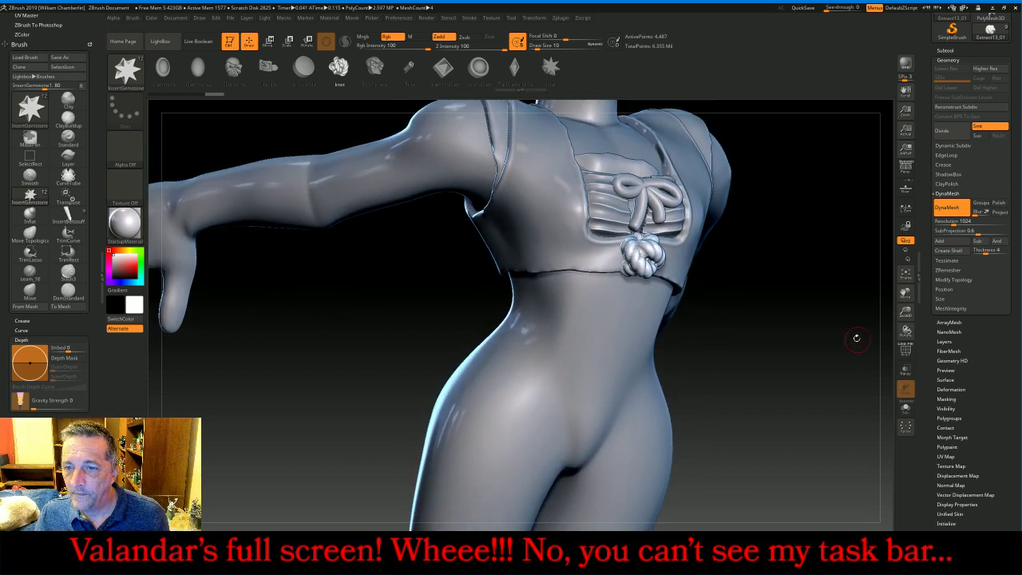
# - Undo the last DynaMesh, subdivide the knot once and DynaMesh it at resolution 1600
pyautogui.click(943, 131)
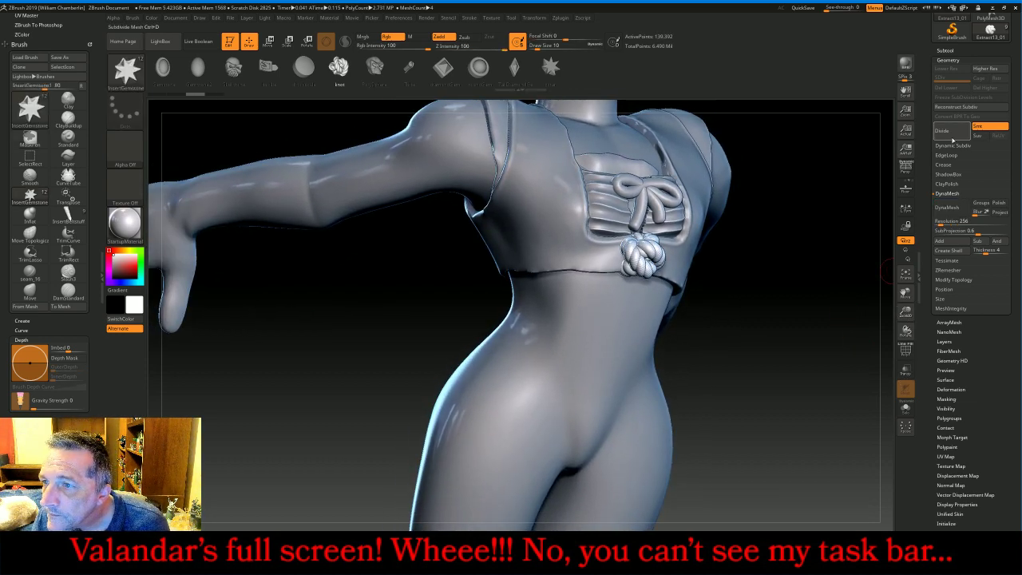
pyautogui.click(945, 132)
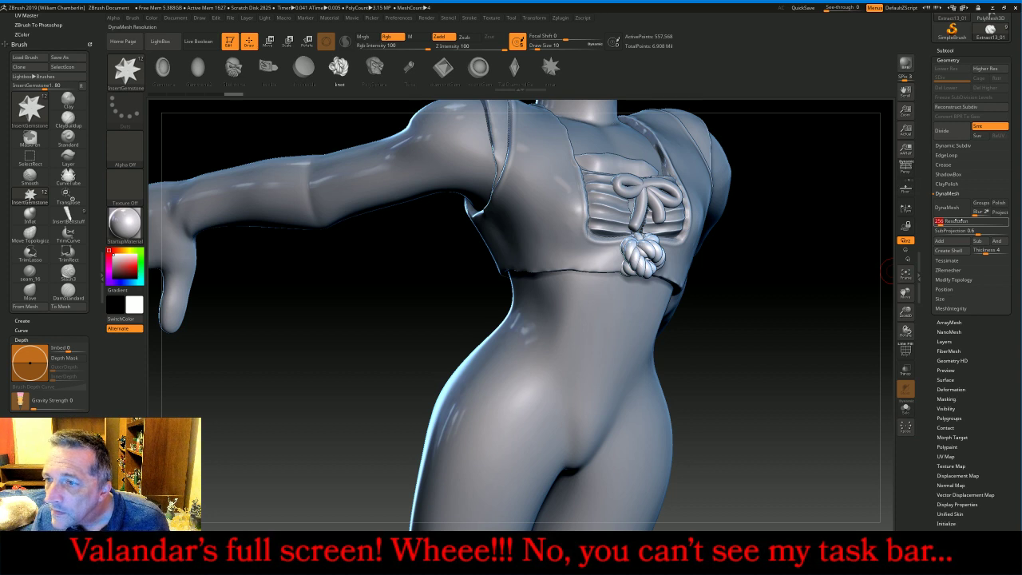
pyautogui.press('Return')
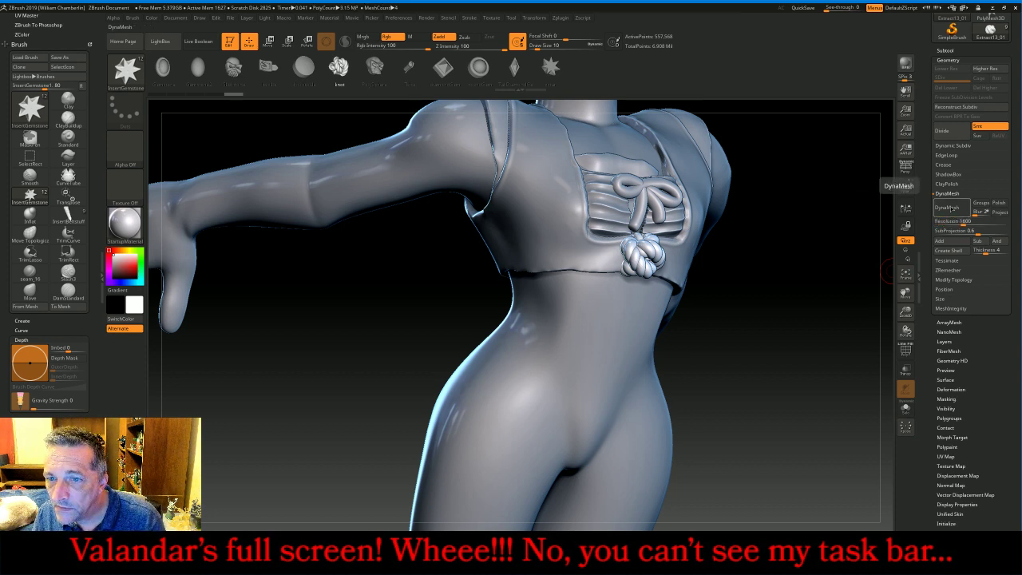
pyautogui.click(949, 209)
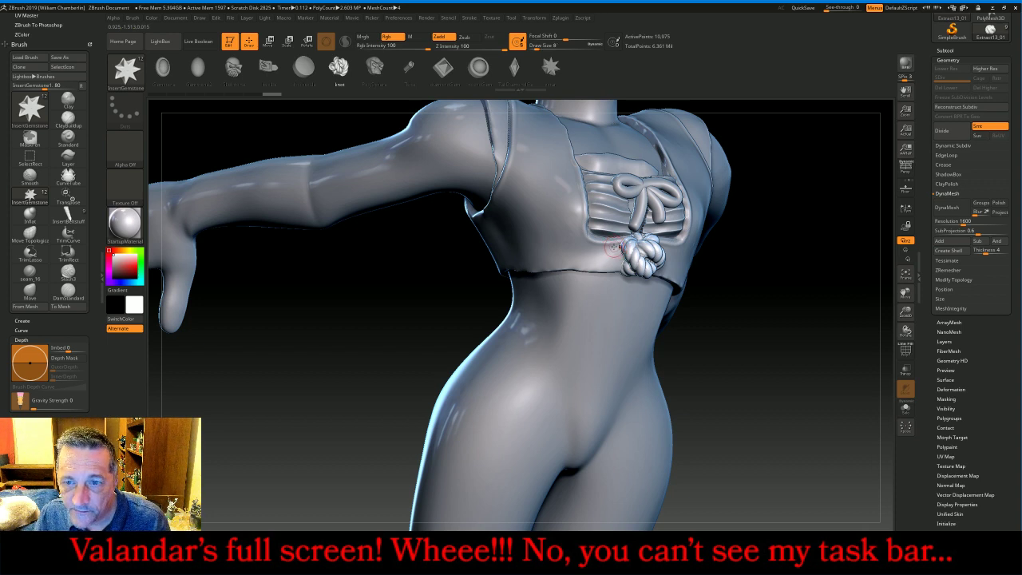
# - Smooth the surface of the DynaMeshed knot from the front and from both sides
pyautogui.press('shift')
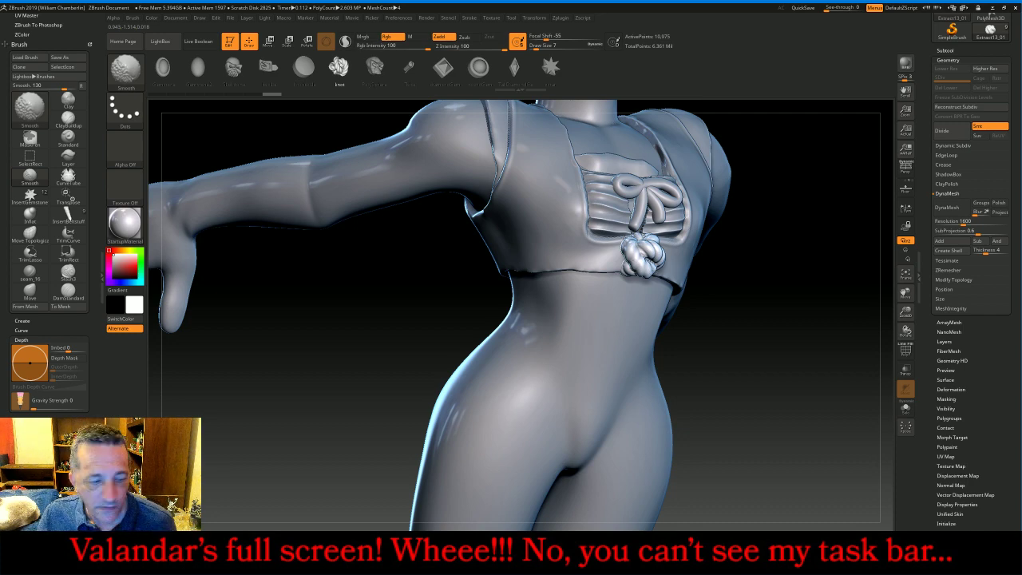
pyautogui.moveTo(793, 293); pyautogui.dragTo(735, 292)
pyautogui.press('shift')
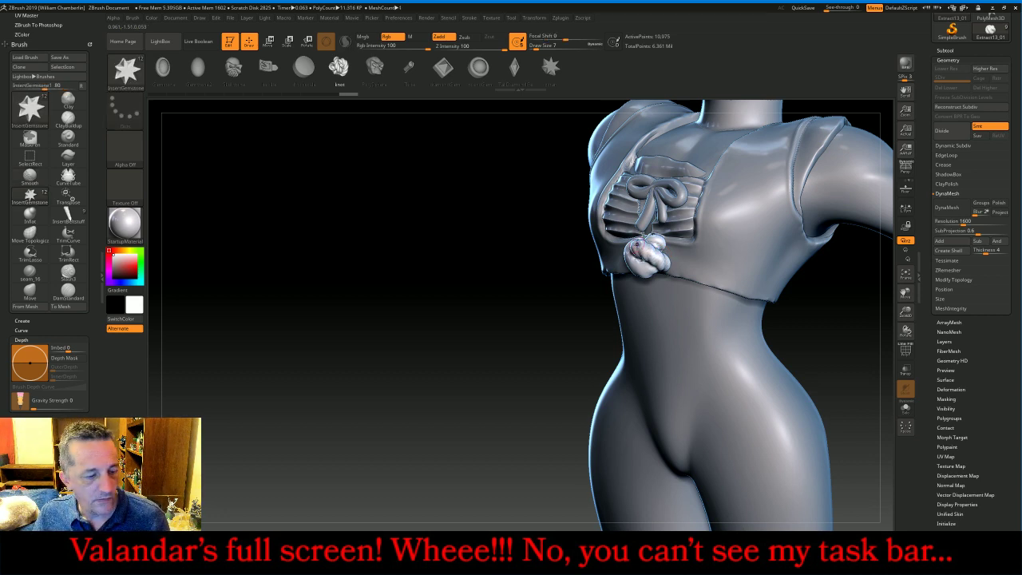
pyautogui.moveTo(535, 326)
pyautogui.mouseDown()
pyautogui.moveTo(518, 338)
pyautogui.moveTo(570, 323)
pyautogui.mouseUp()
pyautogui.press('shift')
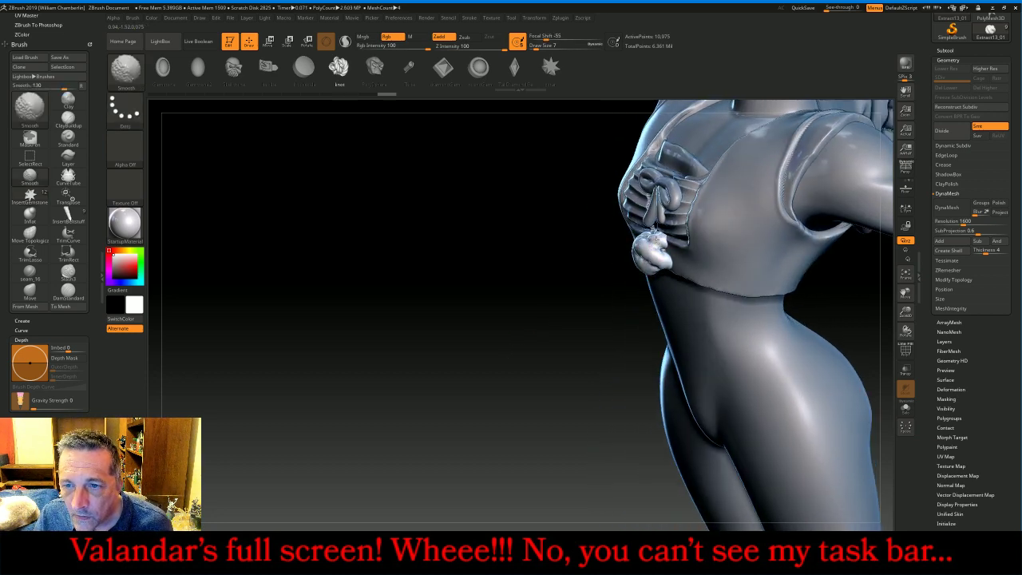
pyautogui.moveTo(506, 369); pyautogui.dragTo(631, 283)
pyautogui.press('shift')
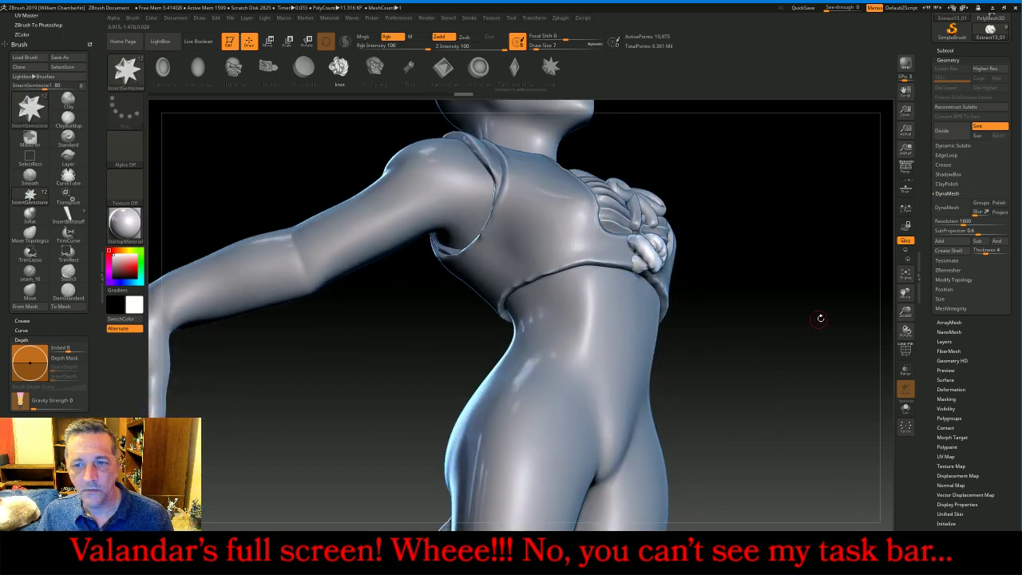
pyautogui.moveTo(820, 318); pyautogui.dragTo(796, 342)
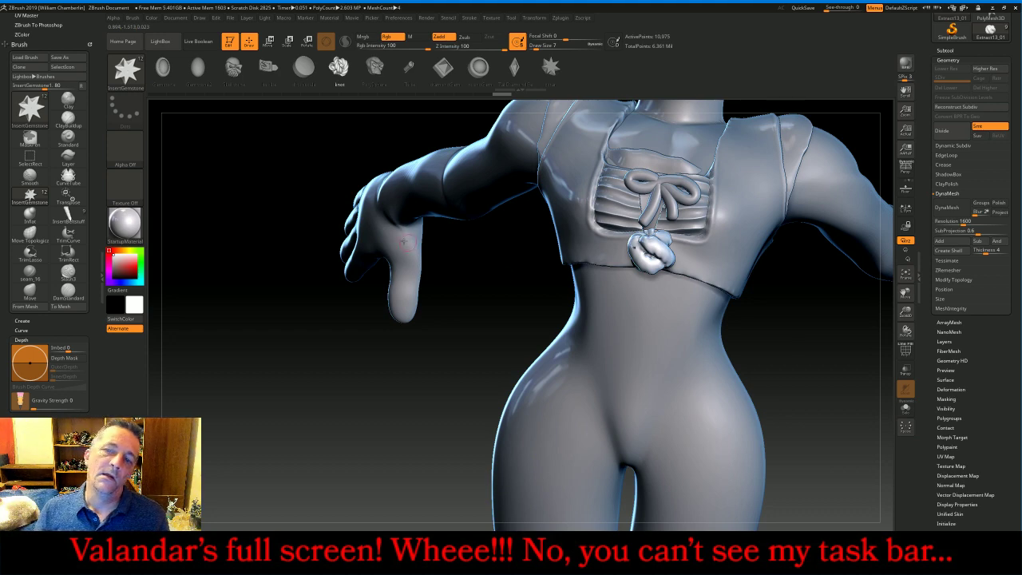
# - Carve the crease between the knot's front strands using the DamStandard brush with Zsub, Z Intensity 23 and Draw Size 4
pyautogui.click(126, 71)
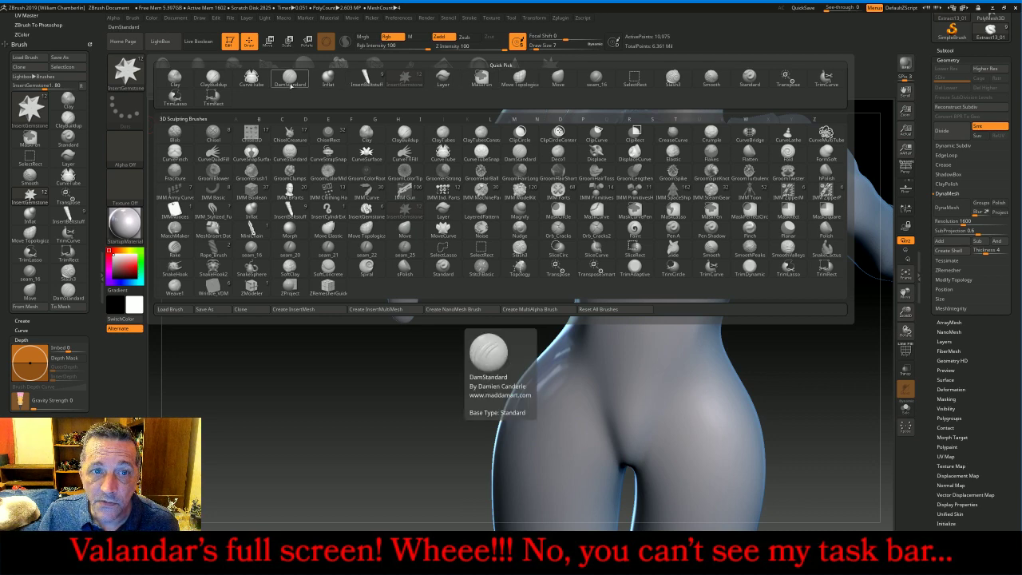
pyautogui.click(290, 85)
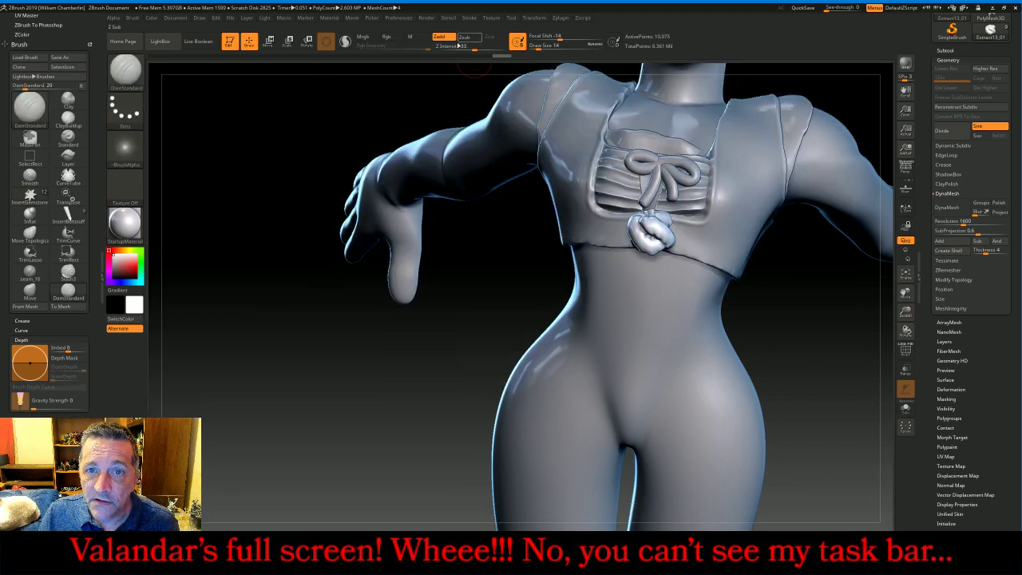
pyautogui.click(465, 38)
pyautogui.moveTo(474, 50); pyautogui.dragTo(463, 49)
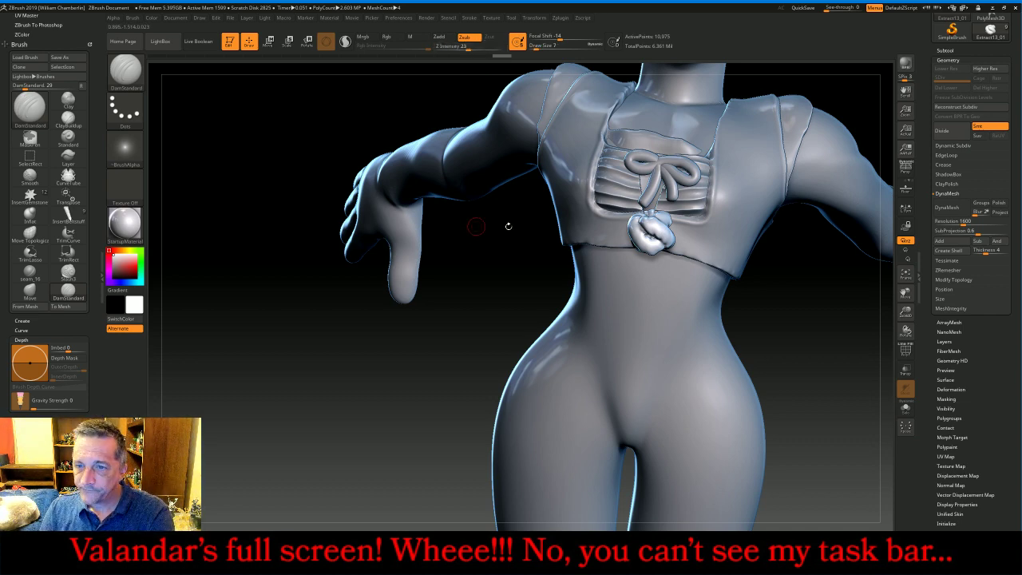
pyautogui.click(906, 273)
pyautogui.moveTo(905, 312); pyautogui.dragTo(906, 254)
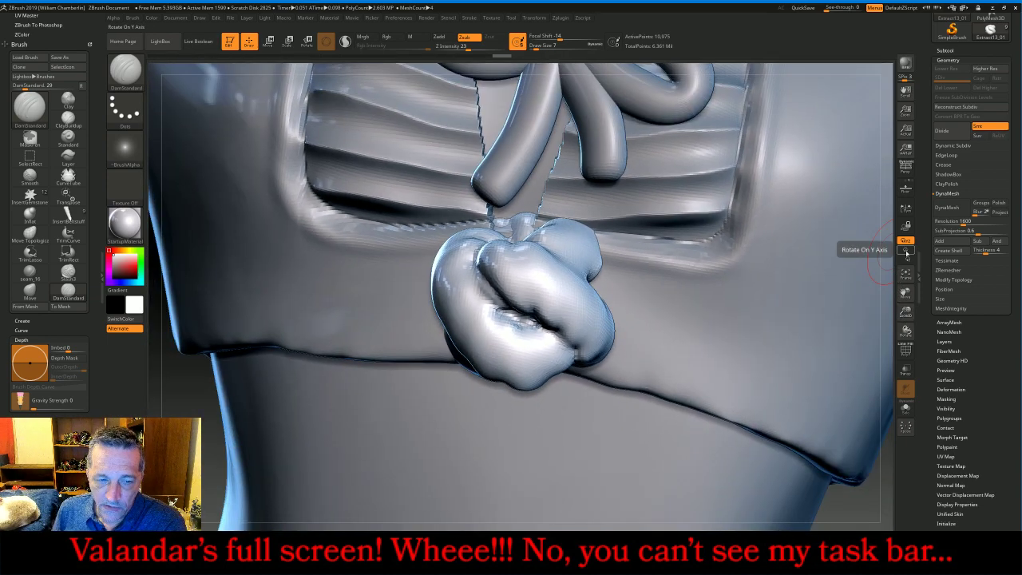
pyautogui.moveTo(192, 409); pyautogui.dragTo(217, 435)
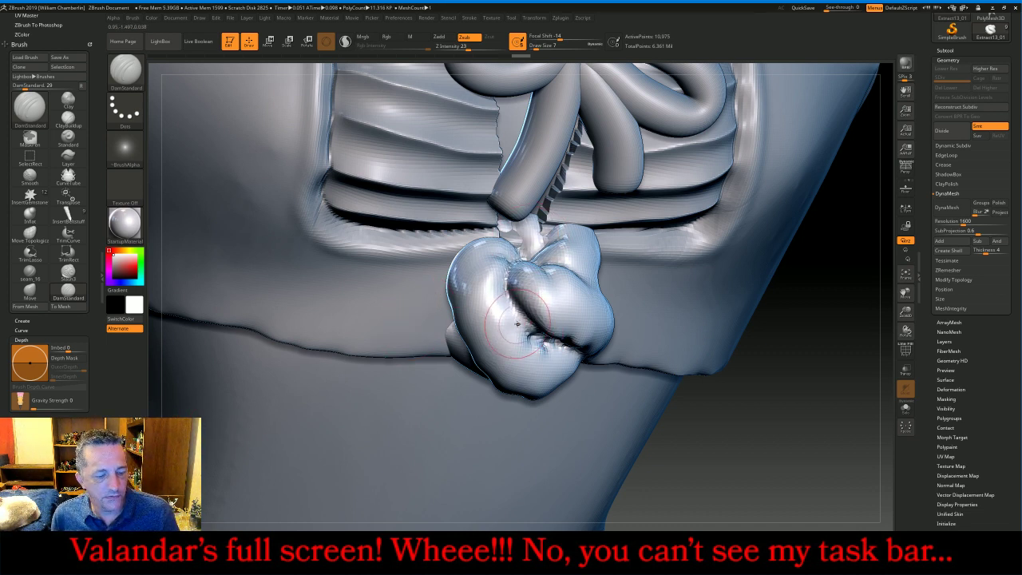
pyautogui.hotkey('ctrl', 'z')
pyautogui.press('[')
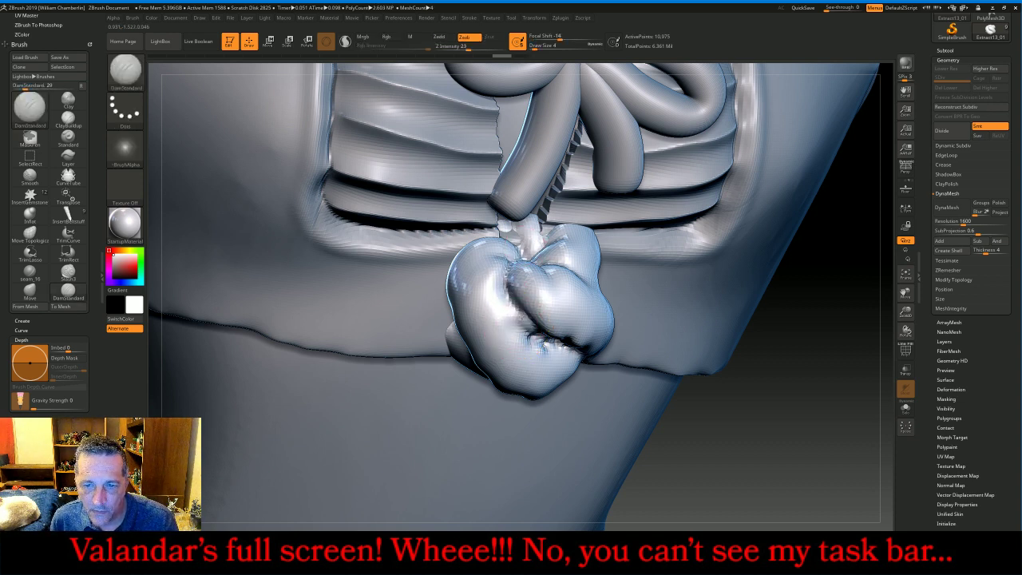
pyautogui.moveTo(562, 344); pyautogui.dragTo(564, 347)
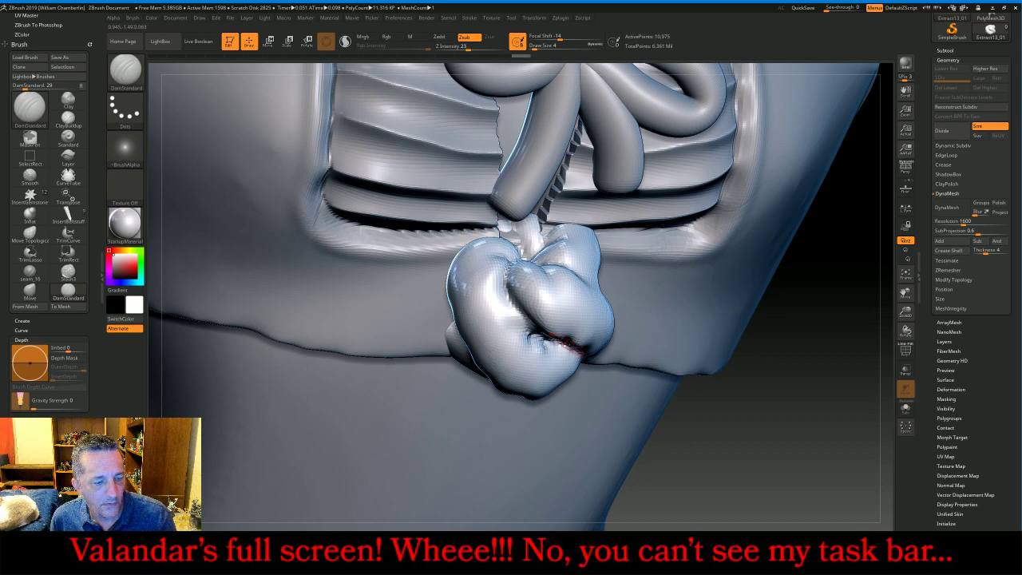
pyautogui.moveTo(513, 259); pyautogui.dragTo(560, 344)
pyautogui.moveTo(511, 257); pyautogui.dragTo(564, 350)
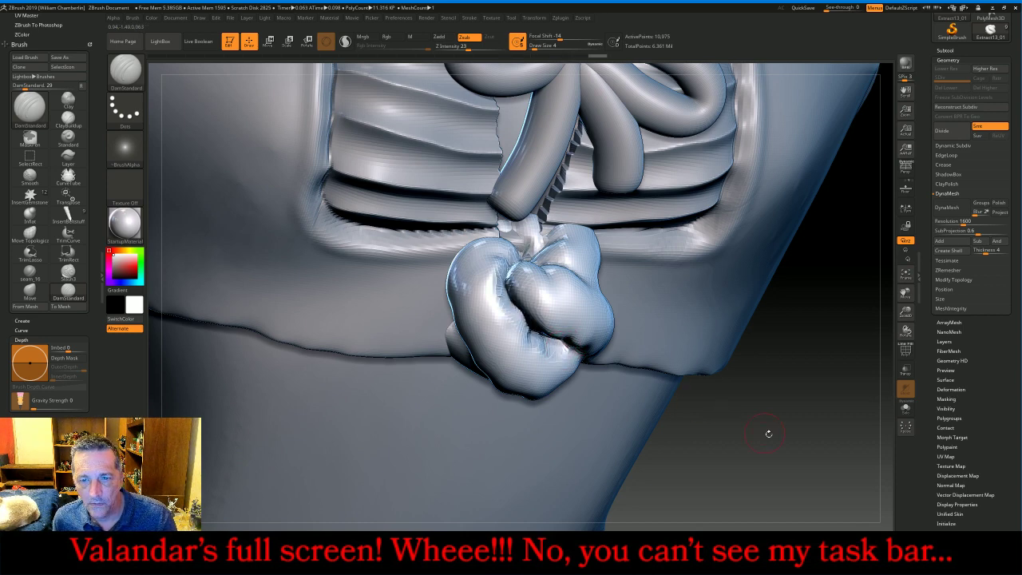
# - Deepen the groove between the knot's front strands from a lower viewing angle
pyautogui.moveTo(766, 433)
pyautogui.mouseDown()
pyautogui.moveTo(788, 426)
pyautogui.moveTo(758, 375)
pyautogui.mouseUp()
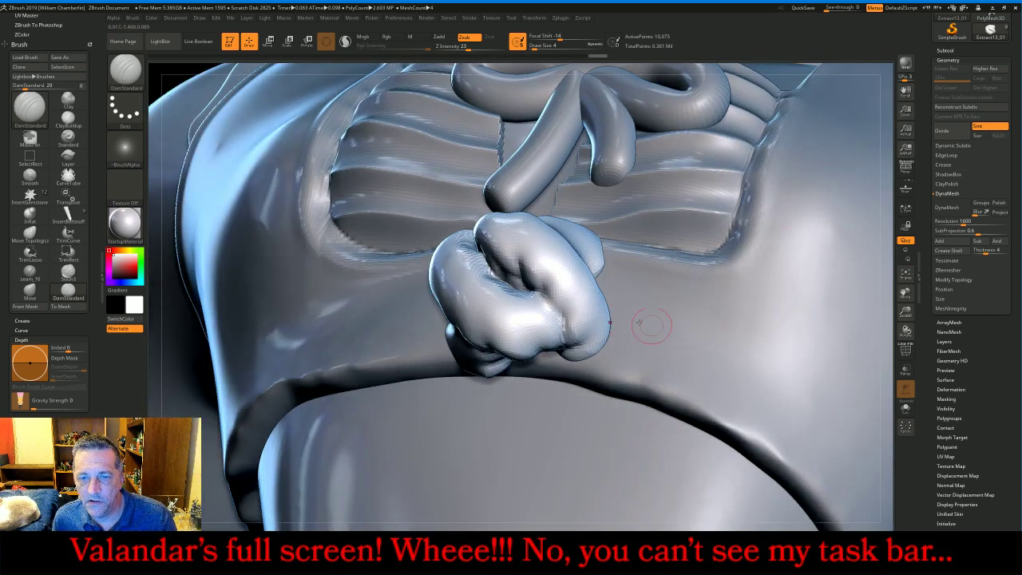
pyautogui.moveTo(540, 295); pyautogui.dragTo(560, 321)
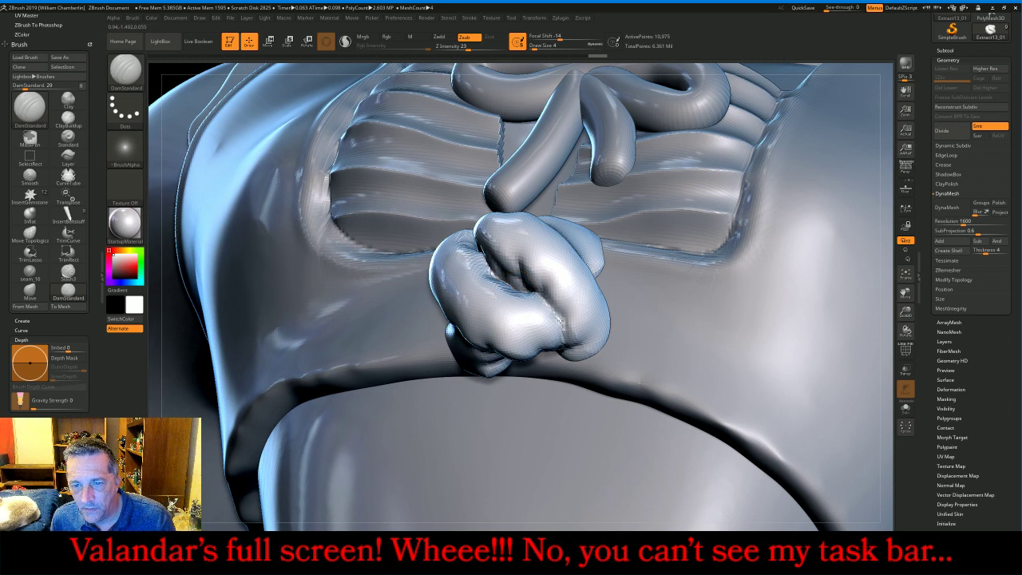
pyautogui.moveTo(519, 281)
pyautogui.mouseDown()
pyautogui.moveTo(551, 313)
pyautogui.moveTo(561, 348)
pyautogui.mouseUp()
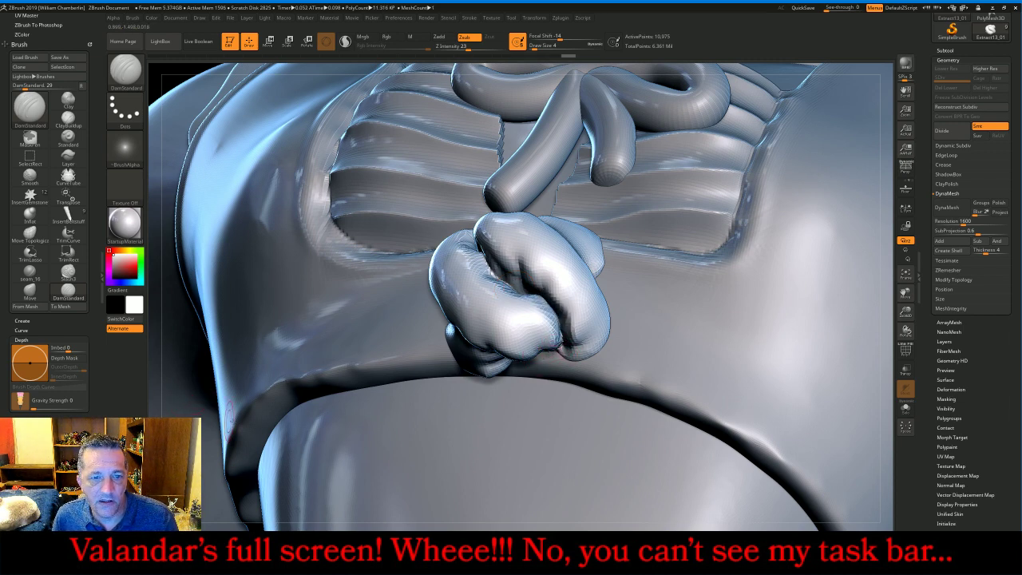
# - Smooth the overlapping folds of the knot at the lower edge of the bodice front
pyautogui.moveTo(906, 332)
pyautogui.mouseDown()
pyautogui.moveTo(862, 330)
pyautogui.moveTo(891, 358)
pyautogui.mouseUp()
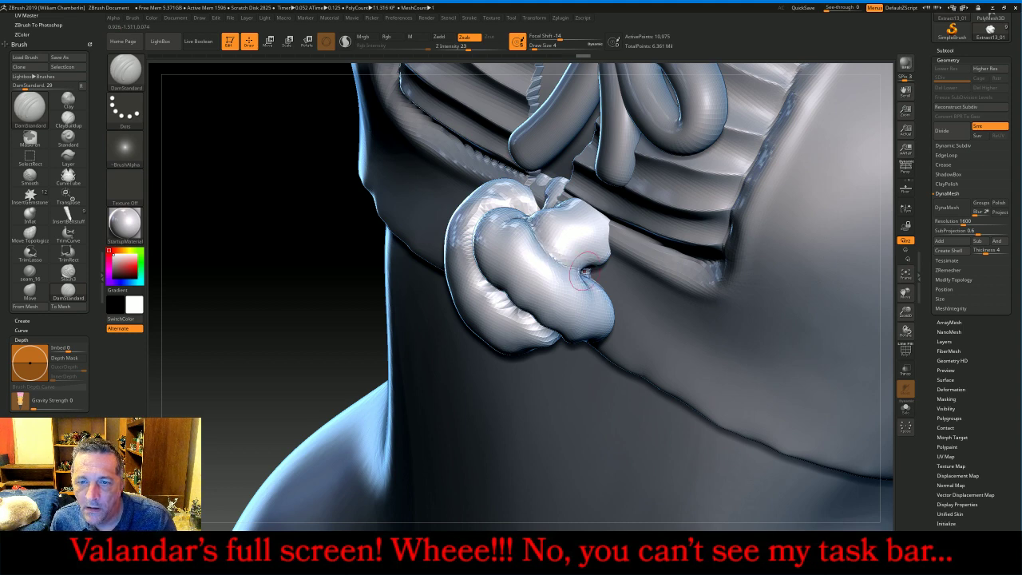
pyautogui.moveTo(304, 344)
pyautogui.mouseDown()
pyautogui.moveTo(261, 336)
pyautogui.moveTo(511, 244)
pyautogui.mouseUp()
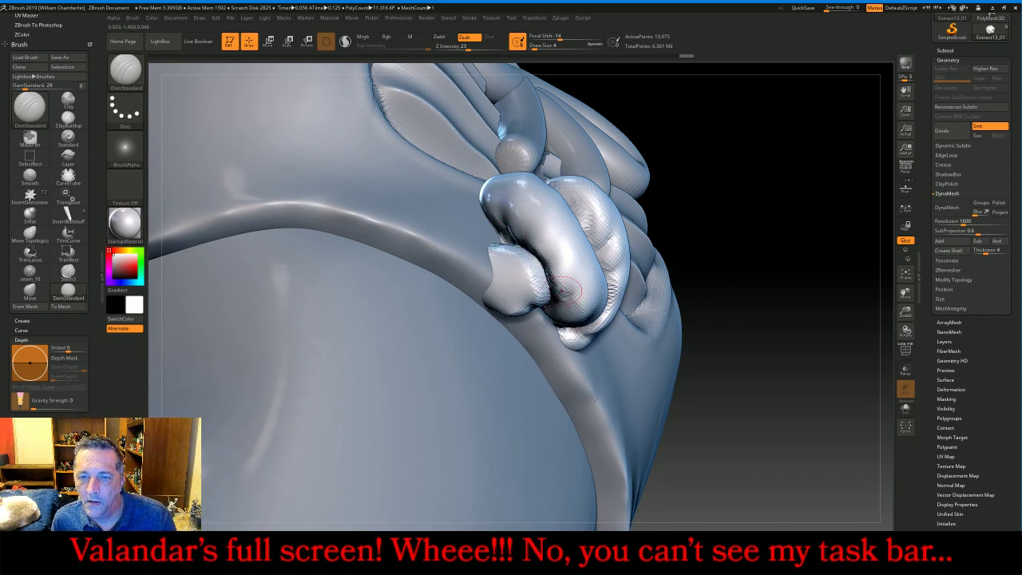
pyautogui.moveTo(563, 292)
pyautogui.keyDown('shift'); pyautogui.mouseDown()
pyautogui.moveTo(528, 297)
pyautogui.moveTo(531, 271)
pyautogui.moveTo(514, 284)
pyautogui.moveTo(525, 286)
pyautogui.moveTo(513, 269)
pyautogui.moveTo(520, 283)
pyautogui.mouseUp(); pyautogui.keyUp('shift')
pyautogui.moveTo(791, 201); pyautogui.dragTo(732, 246)
pyautogui.moveTo(607, 233)
pyautogui.keyDown('shift'); pyautogui.mouseDown()
pyautogui.moveTo(612, 211)
pyautogui.moveTo(621, 225)
pyautogui.moveTo(628, 209)
pyautogui.moveTo(618, 175)
pyautogui.mouseUp(); pyautogui.keyUp('shift')
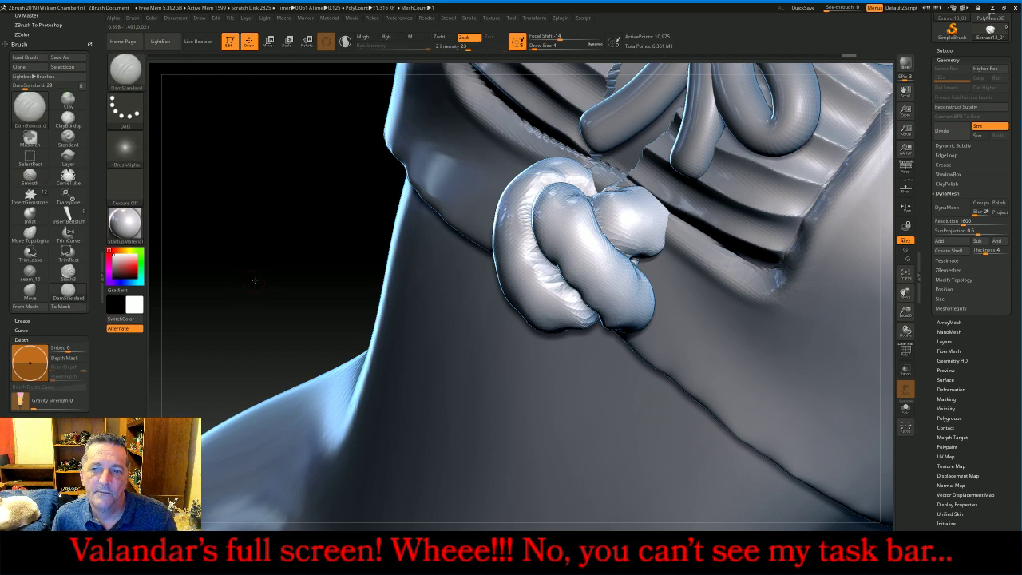
pyautogui.moveTo(254, 279); pyautogui.dragTo(854, 301)
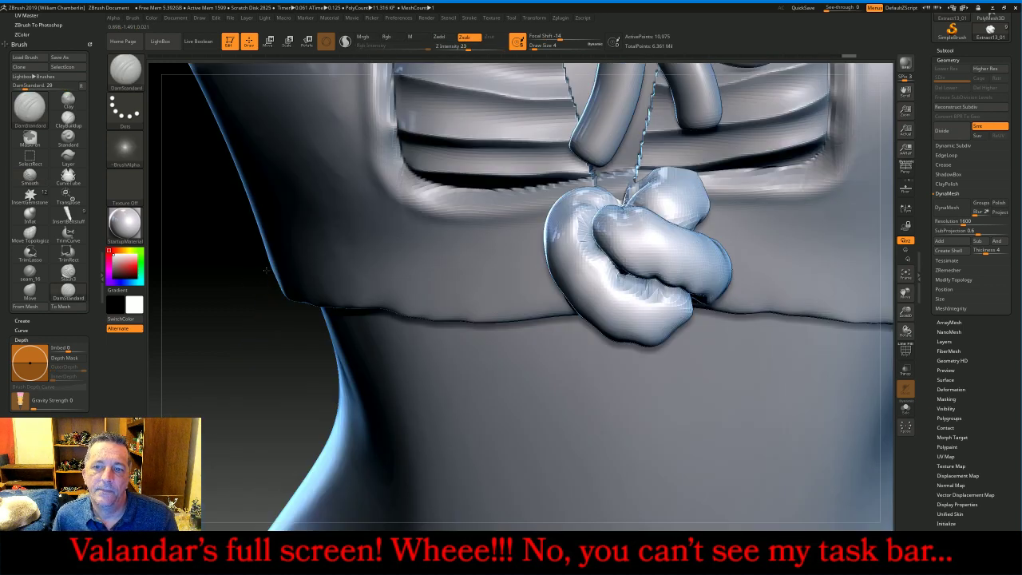
# - Open the outfit reference photo in IrfanView and compare it with the whole figure in ZBrush
pyautogui.click(905, 274)
pyautogui.moveTo(761, 329); pyautogui.dragTo(783, 329)
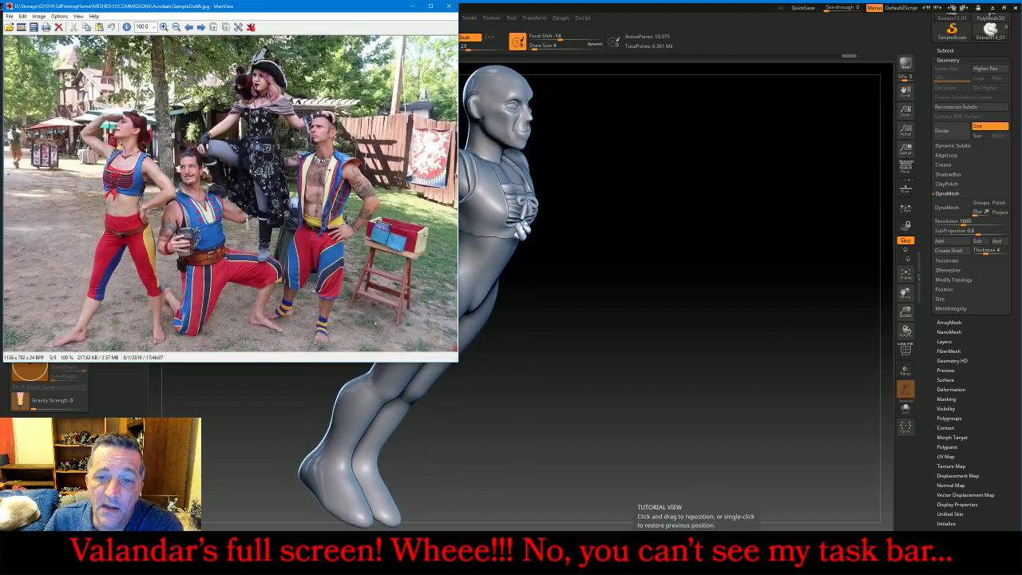
pyautogui.hotkey('alt', 'Tab')
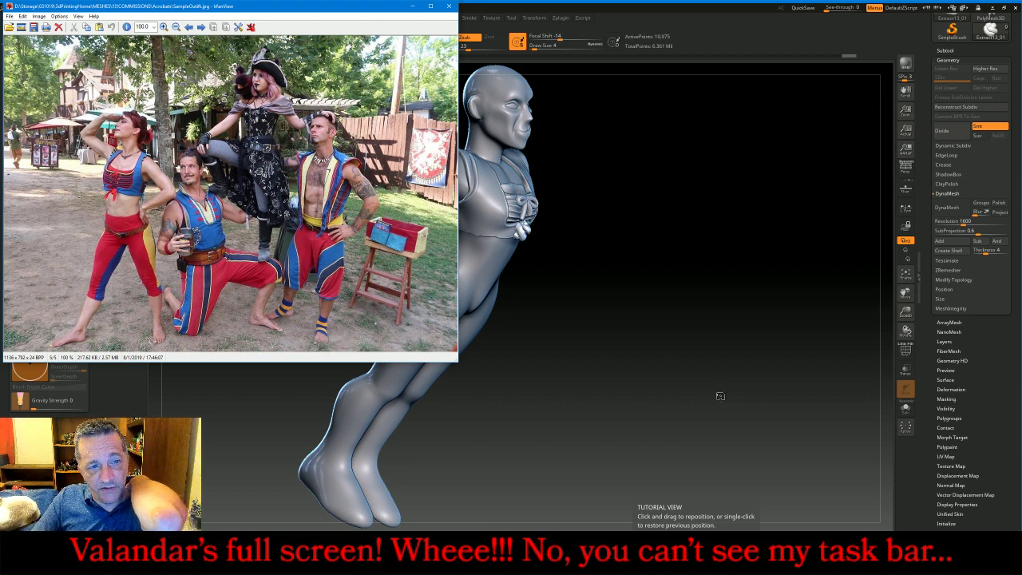
pyautogui.moveTo(740, 373); pyautogui.dragTo(647, 330)
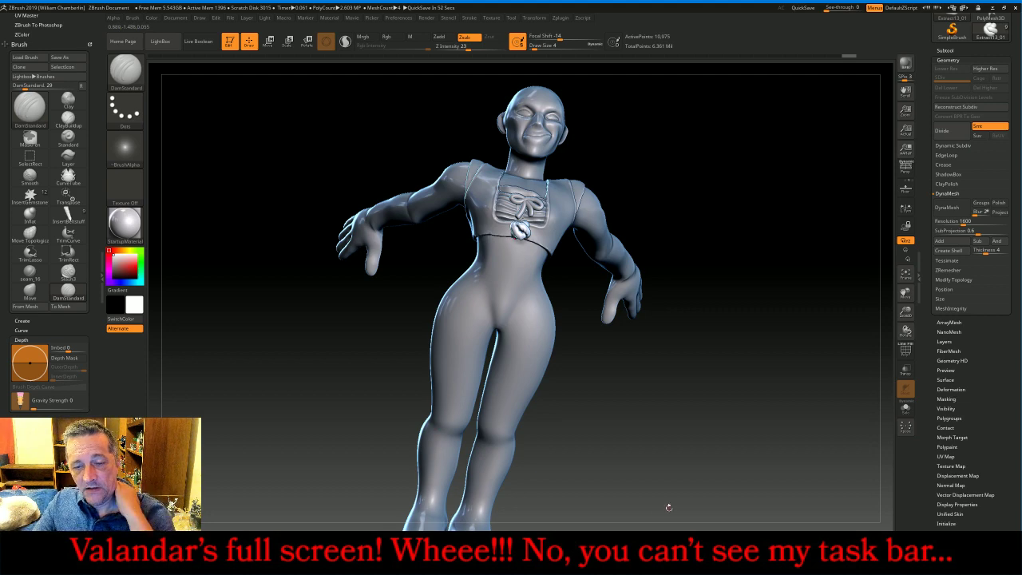
pyautogui.hotkey('alt', 'Tab')
pyautogui.moveTo(698, 447); pyautogui.dragTo(515, 475)
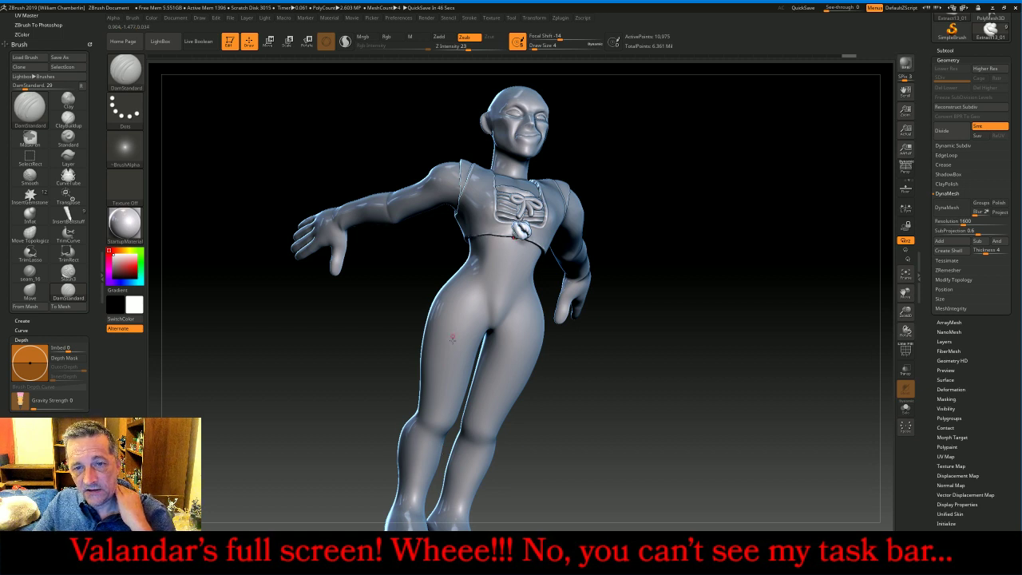
pyautogui.moveTo(701, 258); pyautogui.dragTo(715, 268)
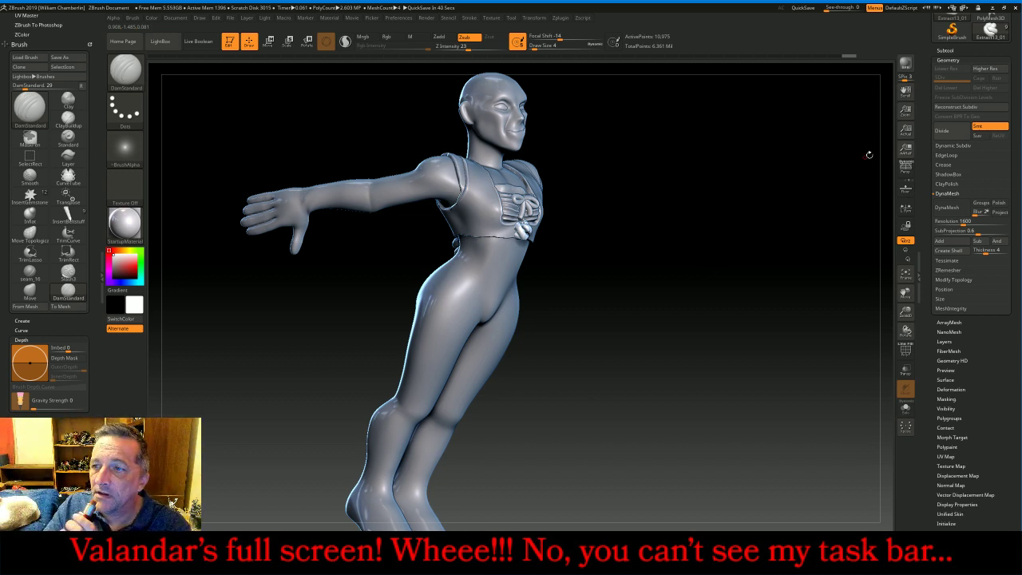
# - Make the Small figure the active subtool
pyautogui.click(945, 51)
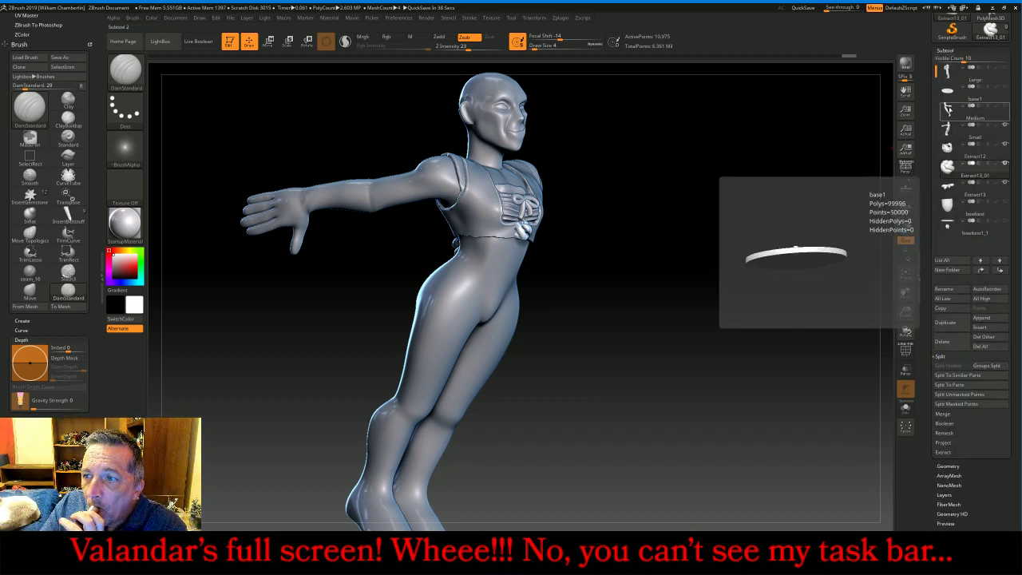
pyautogui.click(947, 135)
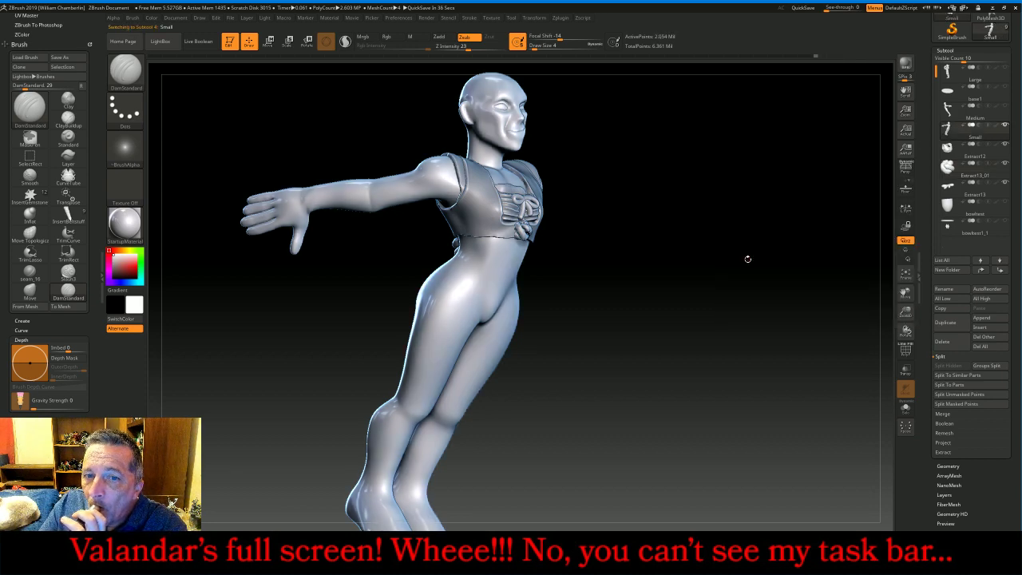
pyautogui.moveTo(777, 279); pyautogui.dragTo(749, 281)
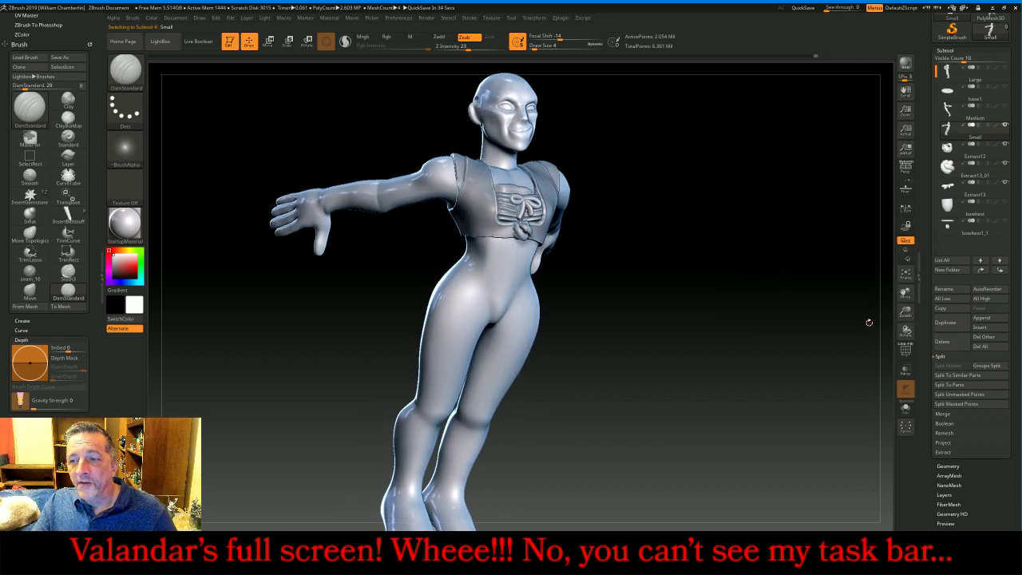
pyautogui.moveTo(905, 311); pyautogui.dragTo(795, 275)
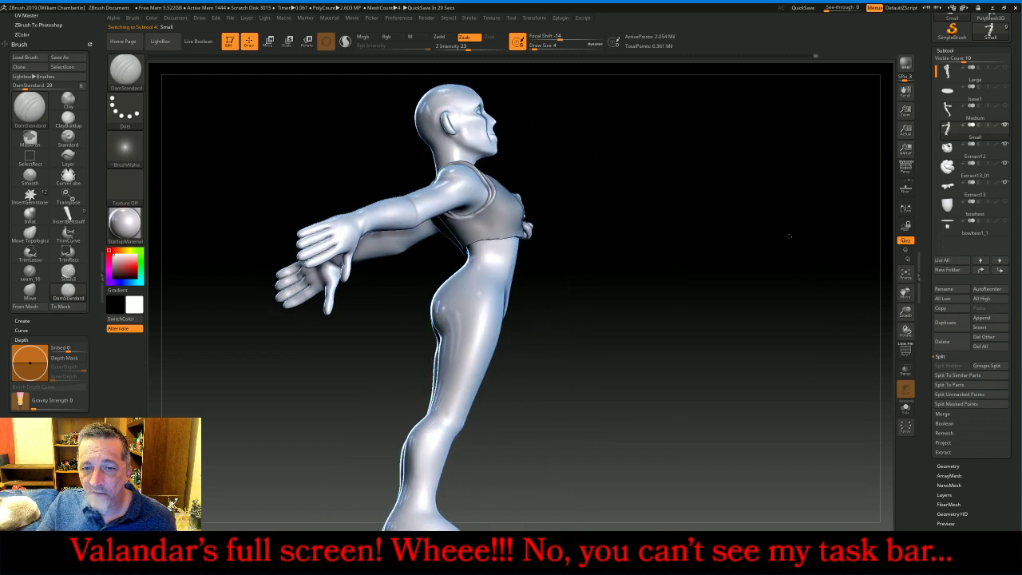
pyautogui.moveTo(789, 237); pyautogui.dragTo(786, 247)
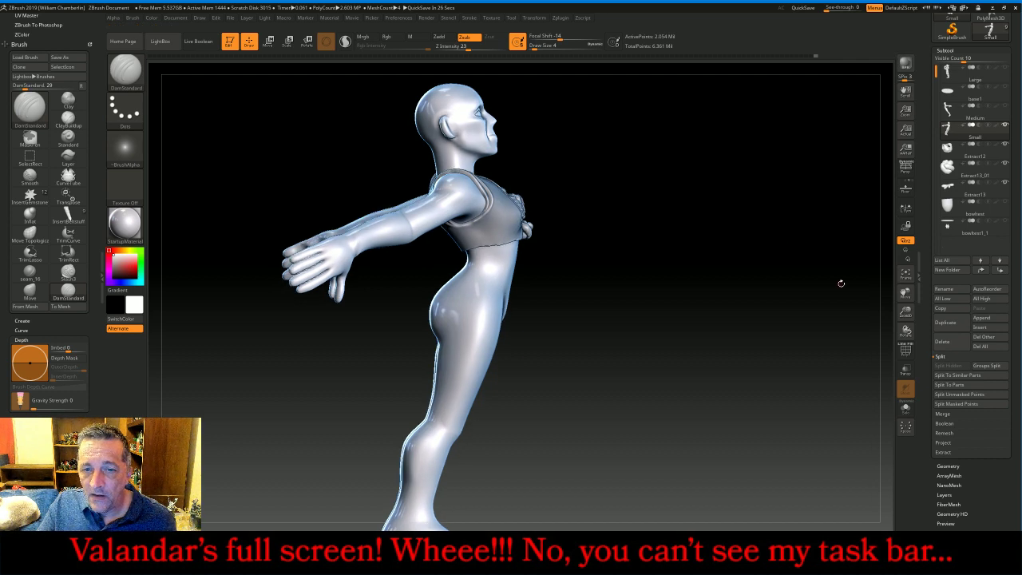
pyautogui.moveTo(905, 312)
pyautogui.mouseDown()
pyautogui.moveTo(889, 332)
pyautogui.moveTo(775, 388)
pyautogui.mouseUp()
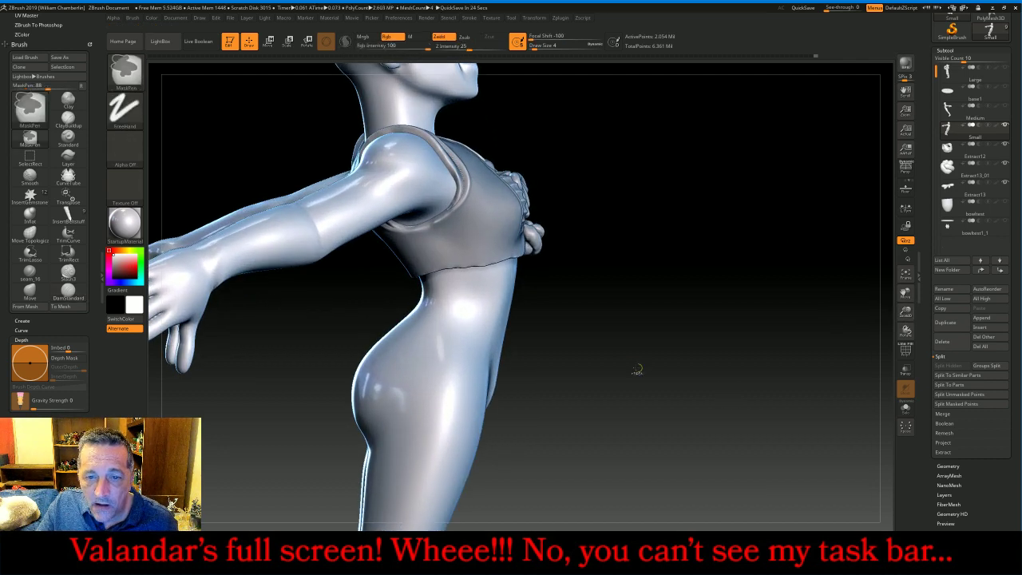
pyautogui.keyDown('ctrl'); pyautogui.moveTo(550, 362); pyautogui.dragTo(321, 297); pyautogui.keyUp('ctrl')
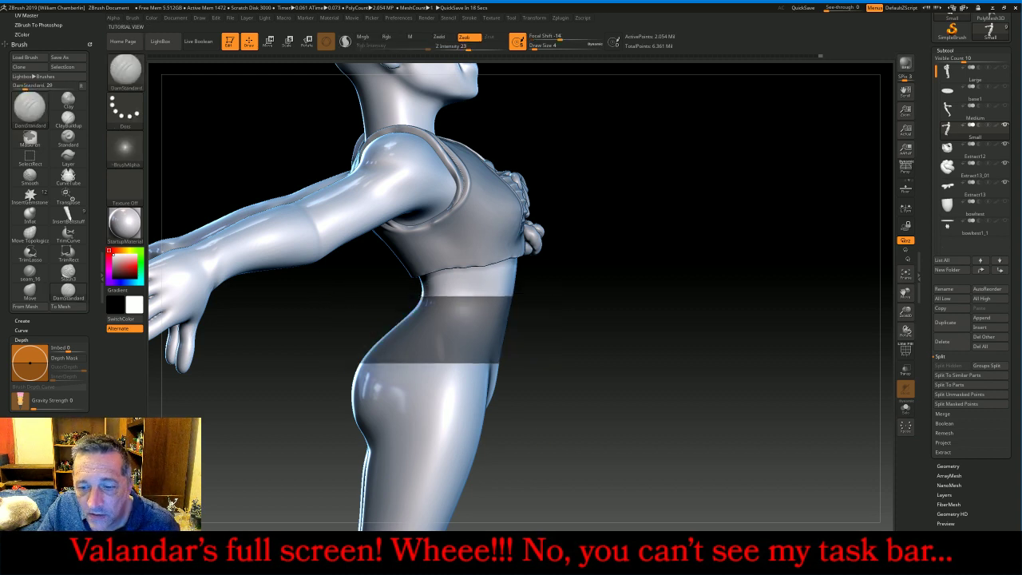
pyautogui.keyDown('ctrl'); pyautogui.moveTo(725, 415); pyautogui.dragTo(742, 403); pyautogui.keyUp('ctrl')
# - Mask one band around the hips and another around both knees of the Small figure
pyautogui.moveTo(788, 359)
pyautogui.mouseDown()
pyautogui.moveTo(737, 356)
pyautogui.moveTo(835, 310)
pyautogui.mouseUp()
pyautogui.moveTo(714, 362); pyautogui.dragTo(713, 367)
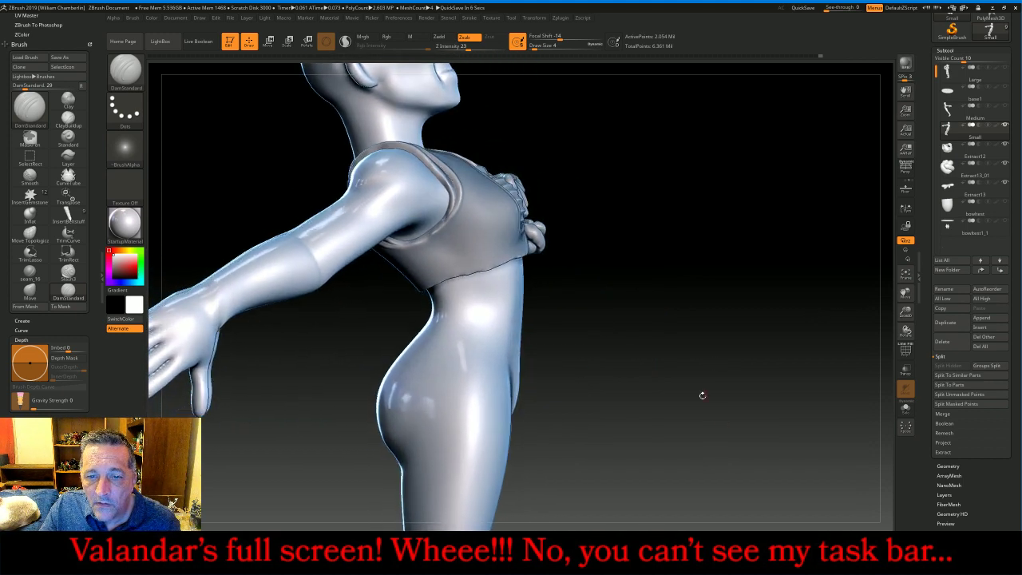
pyautogui.moveTo(678, 403)
pyautogui.keyDown('ctrl'); pyautogui.mouseDown()
pyautogui.moveTo(372, 303)
pyautogui.moveTo(318, 303)
pyautogui.mouseUp(); pyautogui.keyUp('ctrl')
pyautogui.moveTo(901, 298); pyautogui.dragTo(905, 175)
pyautogui.moveTo(793, 225); pyautogui.dragTo(769, 227)
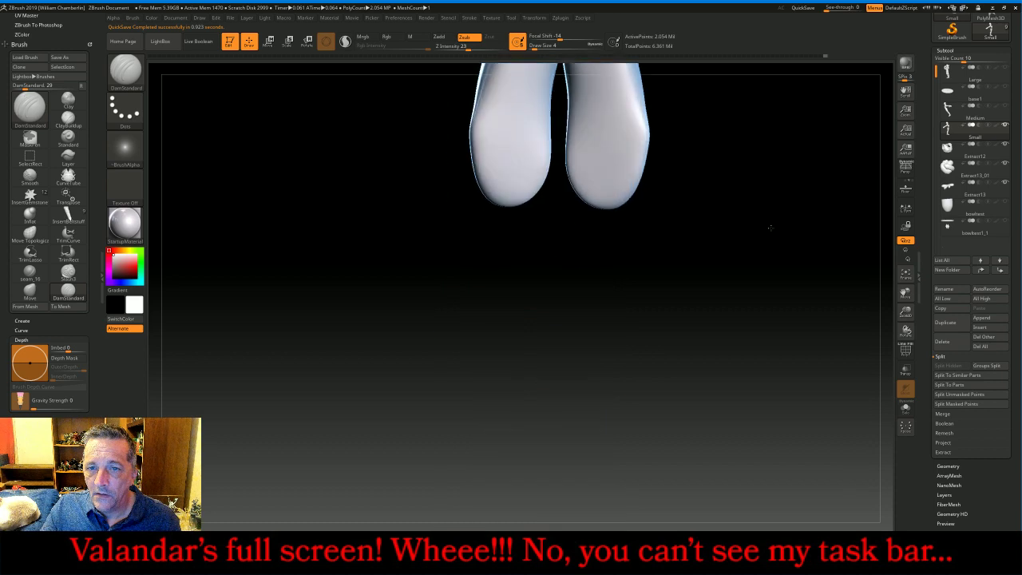
pyautogui.click(905, 275)
pyautogui.moveTo(796, 330); pyautogui.dragTo(769, 336)
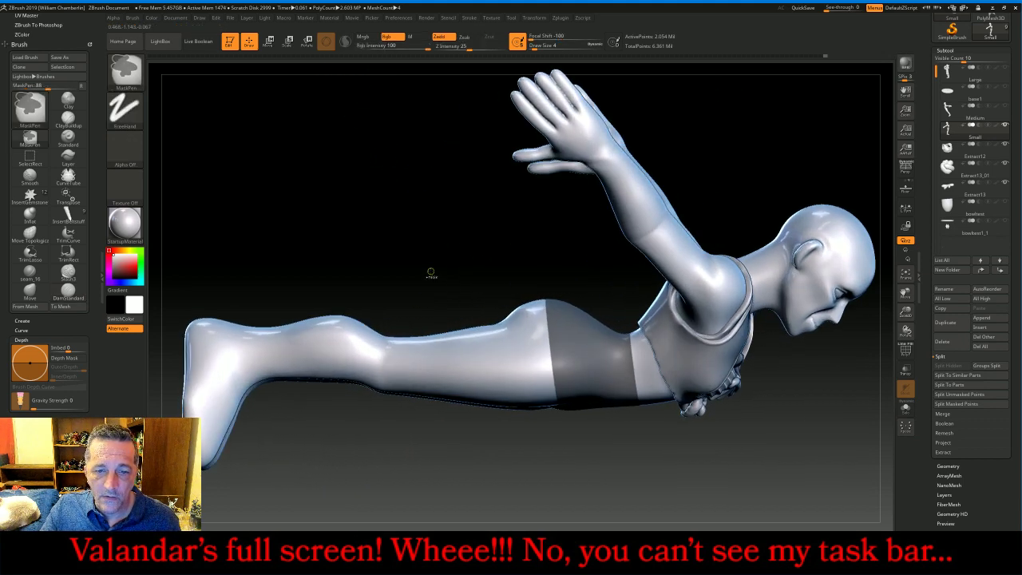
pyautogui.moveTo(433, 273)
pyautogui.keyDown('ctrl'); pyautogui.mouseDown()
pyautogui.moveTo(367, 413)
pyautogui.moveTo(343, 430)
pyautogui.mouseUp(); pyautogui.keyUp('ctrl')
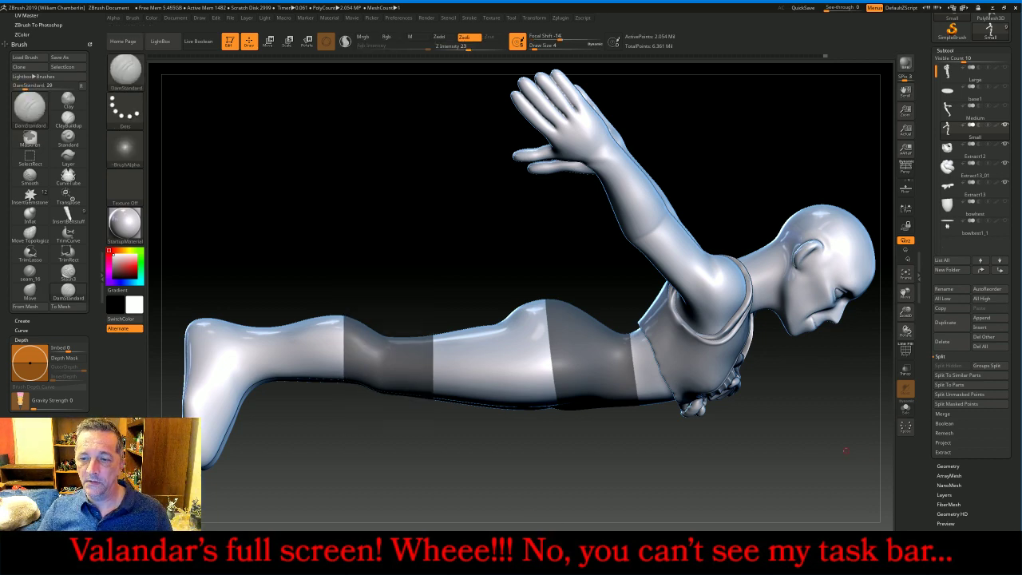
pyautogui.moveTo(845, 451); pyautogui.dragTo(760, 309)
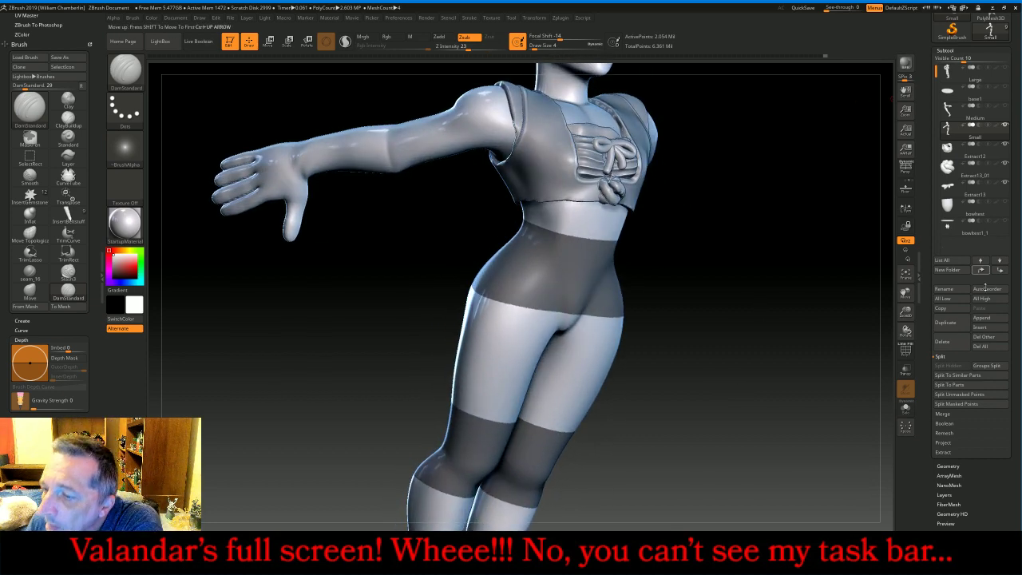
# - Extract the masked hip and knee bands as a new double-sided subtool 0.008 thick, and clear the mask on the Small figure
pyautogui.click(944, 453)
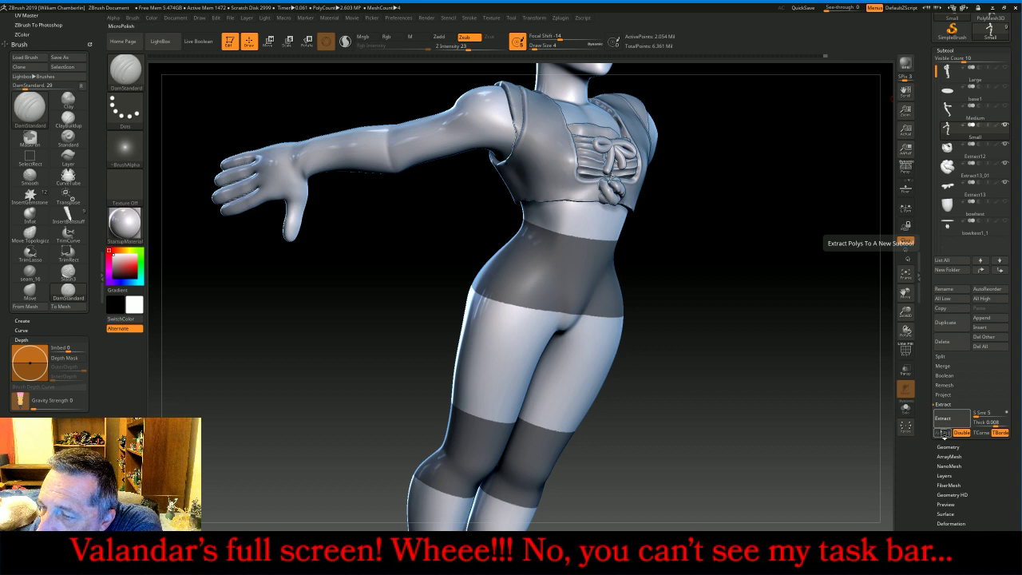
pyautogui.click(943, 432)
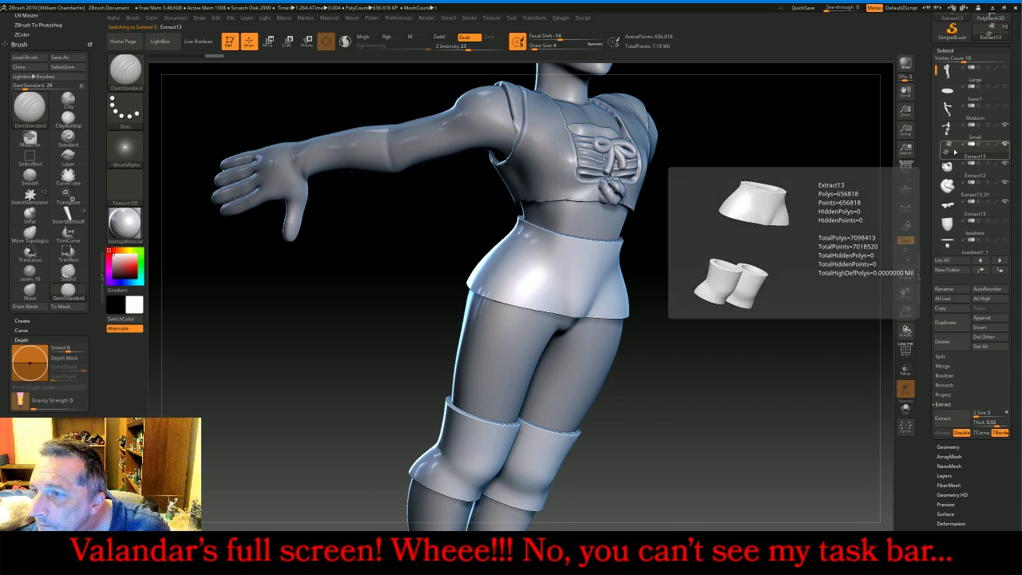
pyautogui.moveTo(970, 194)
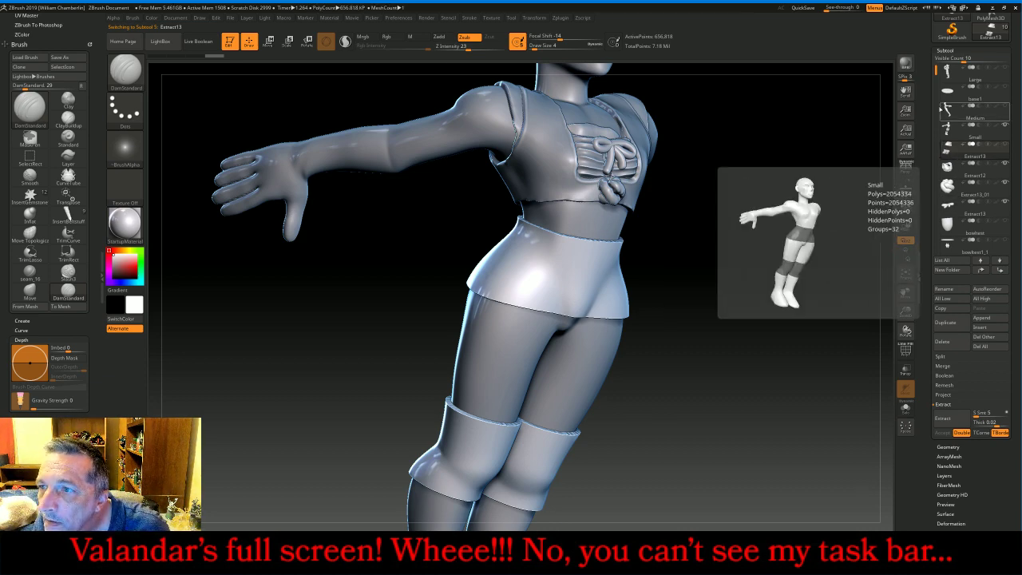
pyautogui.click(957, 129)
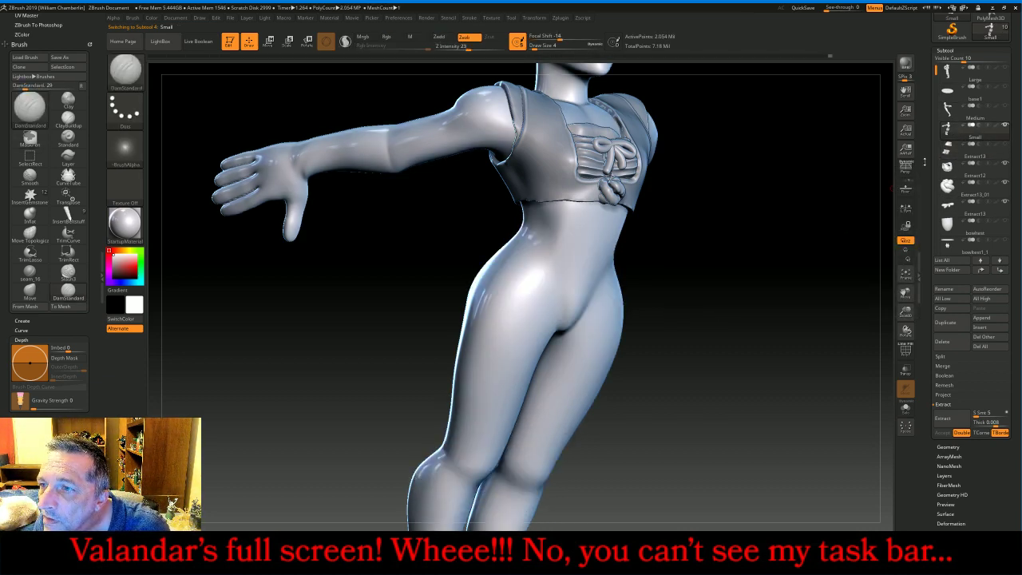
pyautogui.click(961, 153)
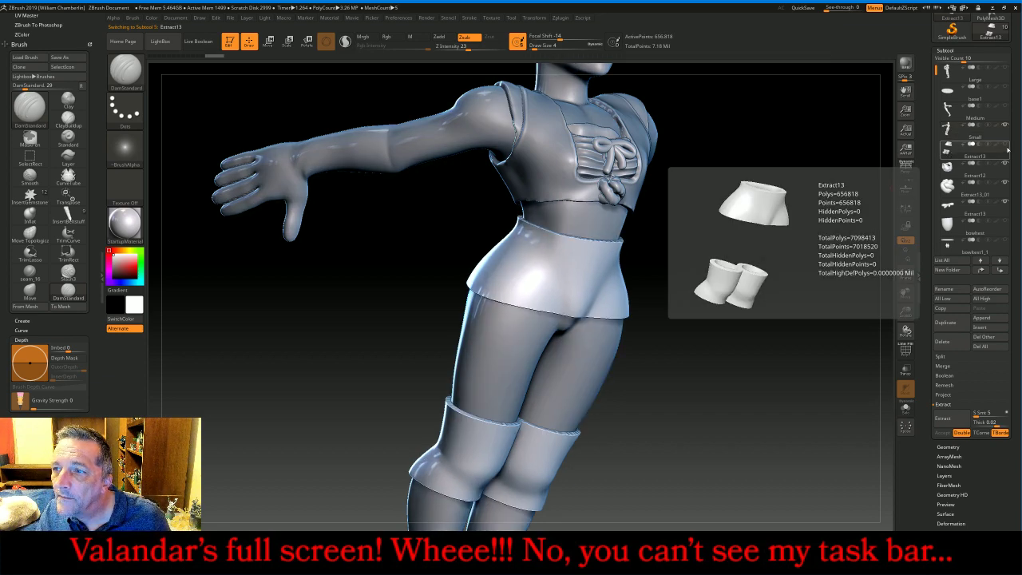
# - Try to DynaMesh the extracted hip and knee pieces at resolution 256
pyautogui.click(947, 447)
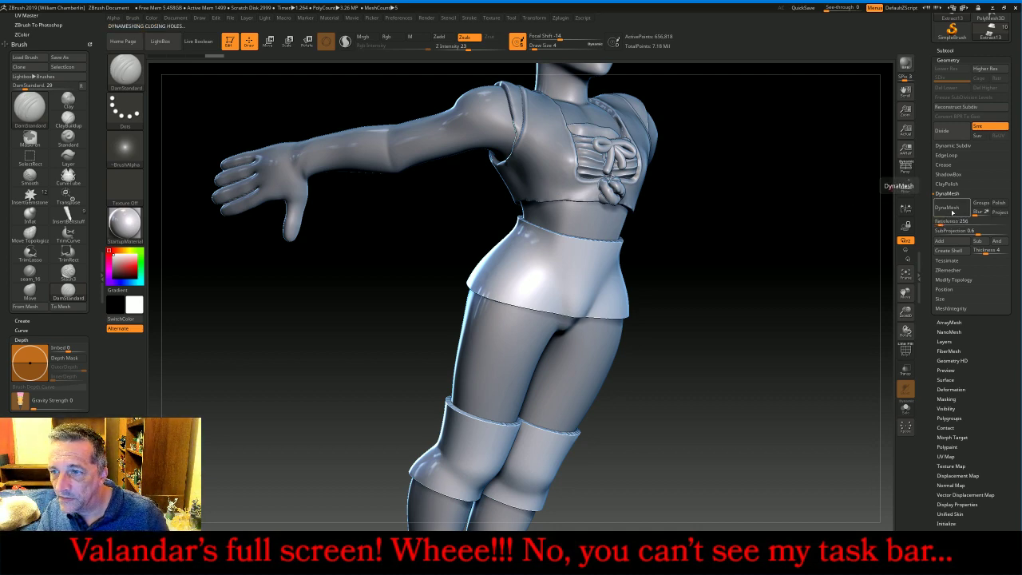
pyautogui.click(947, 207)
pyautogui.moveTo(877, 321); pyautogui.dragTo(803, 333)
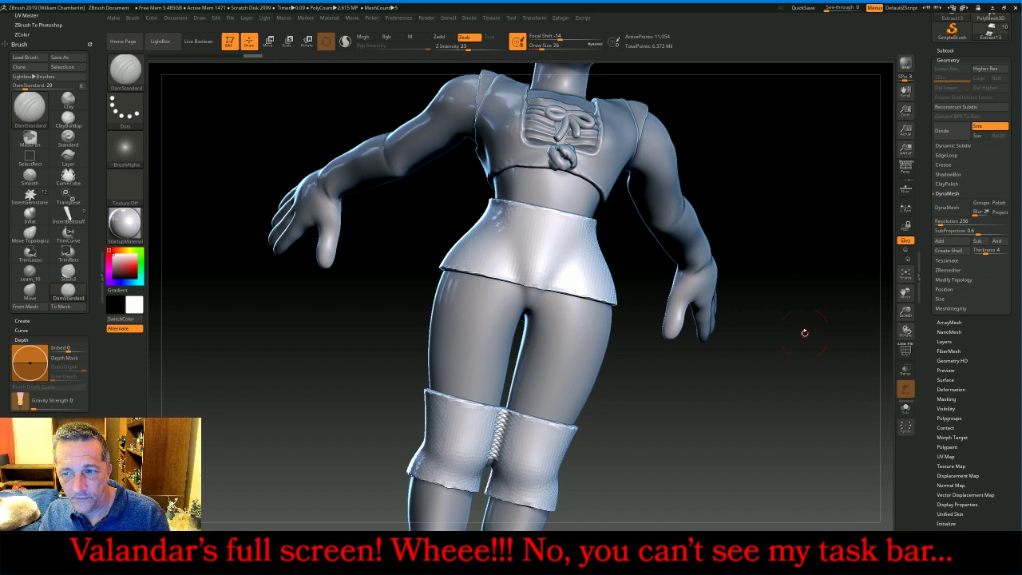
pyautogui.press(']')
pyautogui.hotkey('ctrl', 'z')
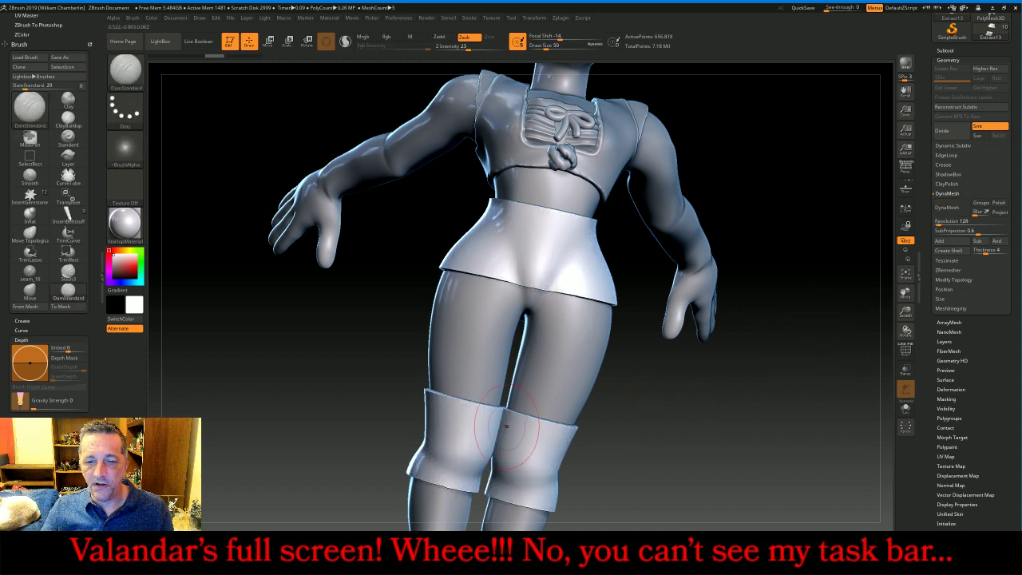
# - Smooth the upper edges of both extracted knee bands with a draw size of 50
pyautogui.moveTo(515, 413)
pyautogui.keyDown('shift'); pyautogui.mouseDown()
pyautogui.moveTo(445, 395)
pyautogui.moveTo(572, 428)
pyautogui.moveTo(446, 397)
pyautogui.mouseUp(); pyautogui.keyUp('shift')
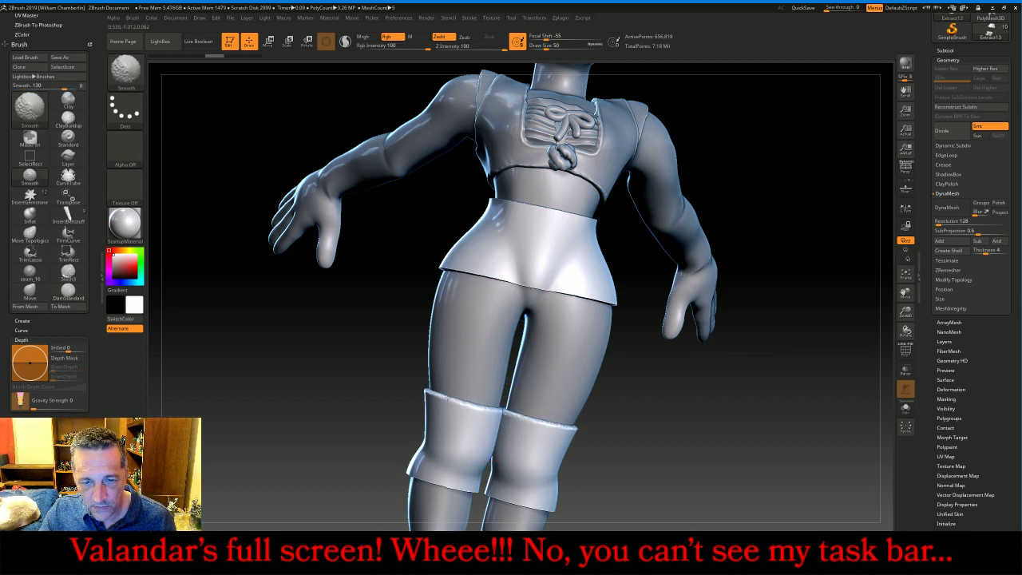
pyautogui.keyDown('shift'); pyautogui.moveTo(532, 422); pyautogui.dragTo(572, 428); pyautogui.keyUp('shift')
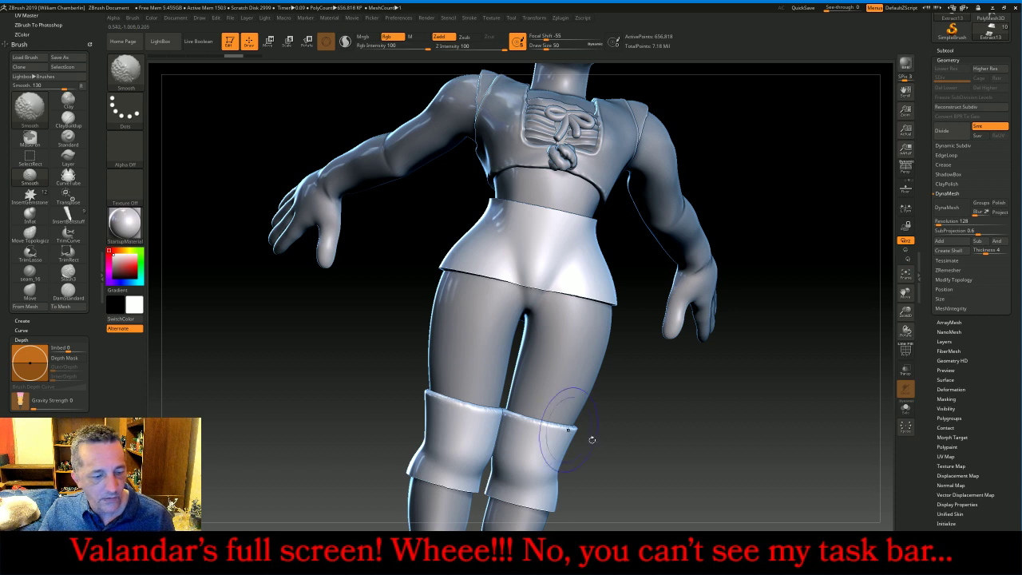
pyautogui.hotkey('ctrl', 'z')
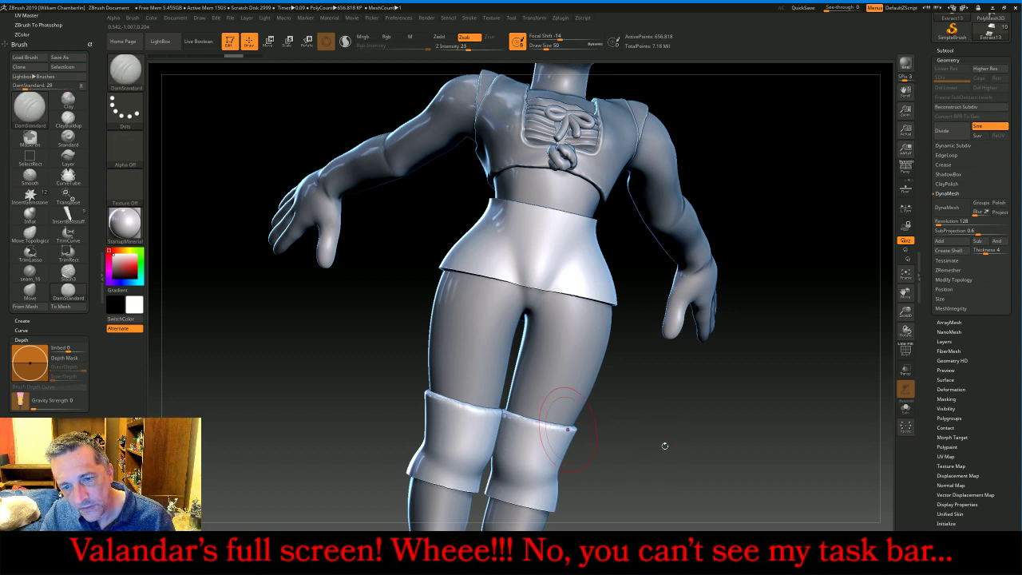
pyautogui.hotkey('ctrl', 'shift', 'z')
pyautogui.hotkey('ctrl', 'shift', 'z')
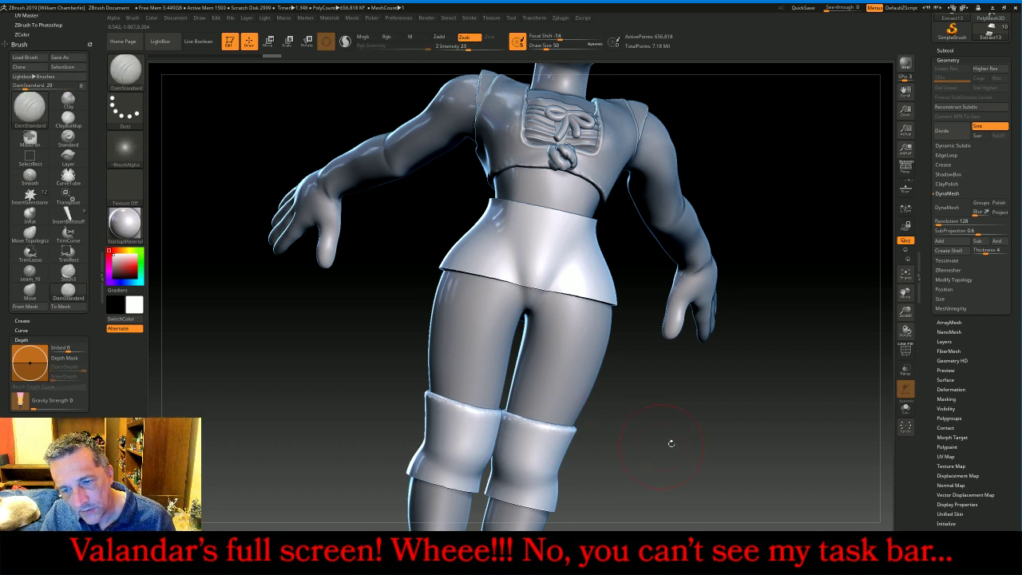
pyautogui.hotkey('ctrl', 'shift', 'z')
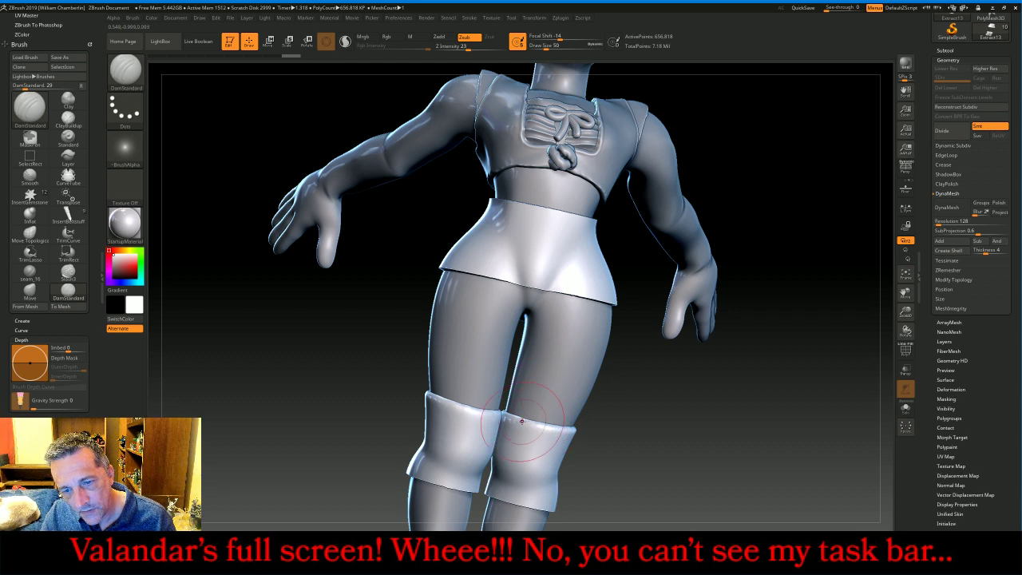
pyautogui.press('shift')
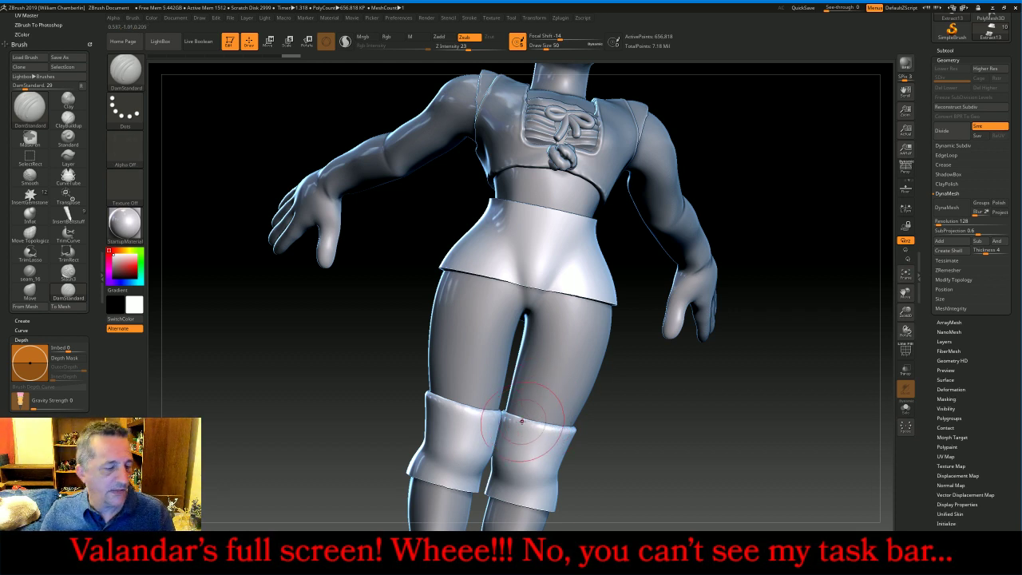
# - Smooth the front upper edges of both knee bands once more and choose the Inflat brush
pyautogui.keyDown('shift'); pyautogui.moveTo(521, 421); pyautogui.dragTo(566, 429); pyautogui.keyUp('shift')
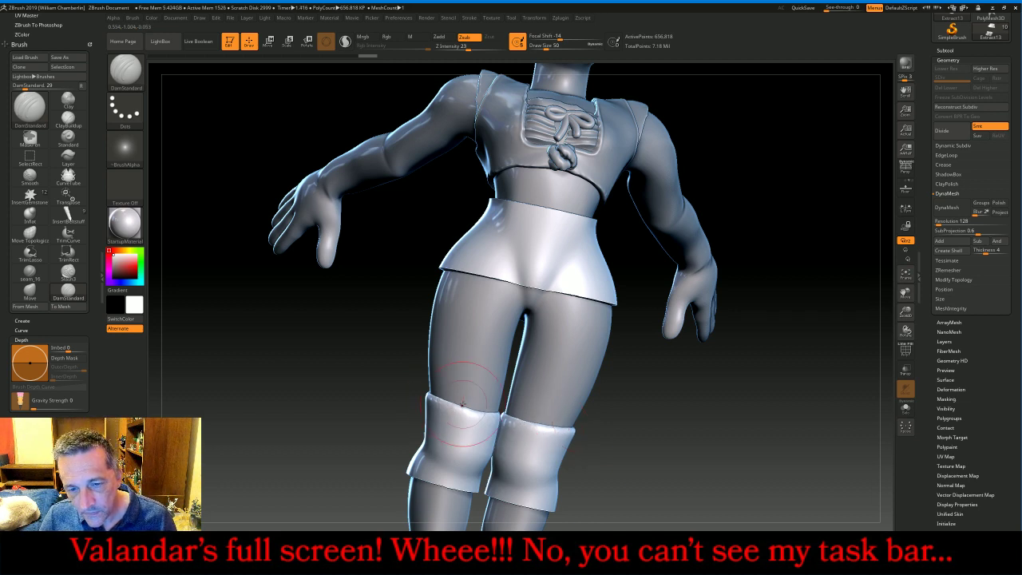
pyautogui.keyDown('shift'); pyautogui.moveTo(472, 408); pyautogui.dragTo(448, 405); pyautogui.keyUp('shift')
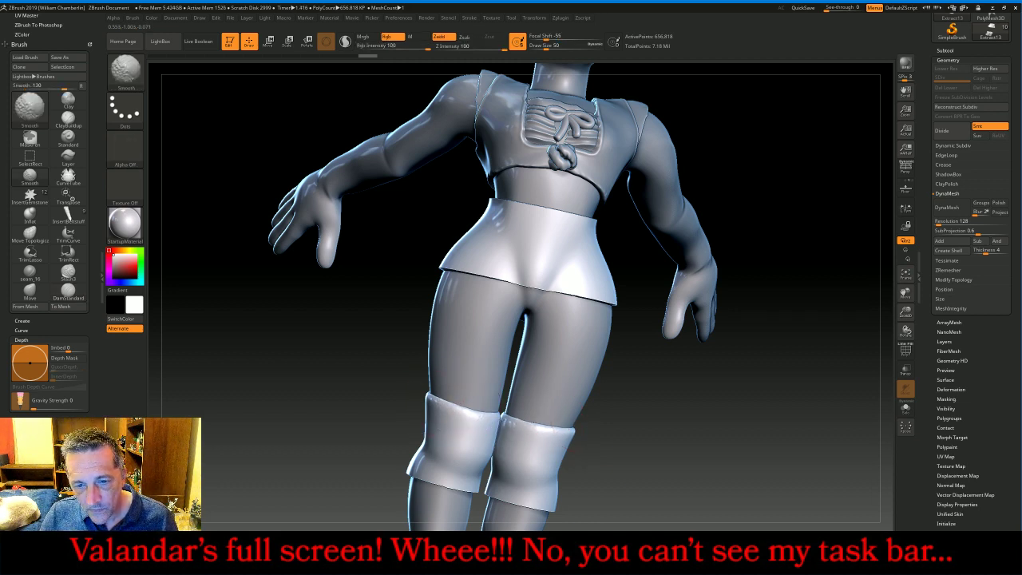
pyautogui.press('b')
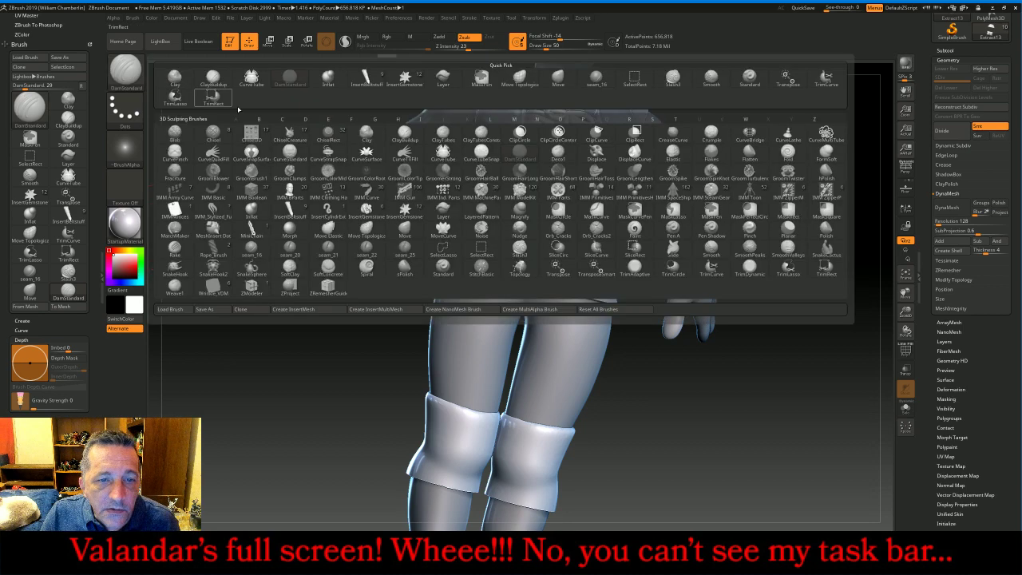
pyautogui.click(251, 210)
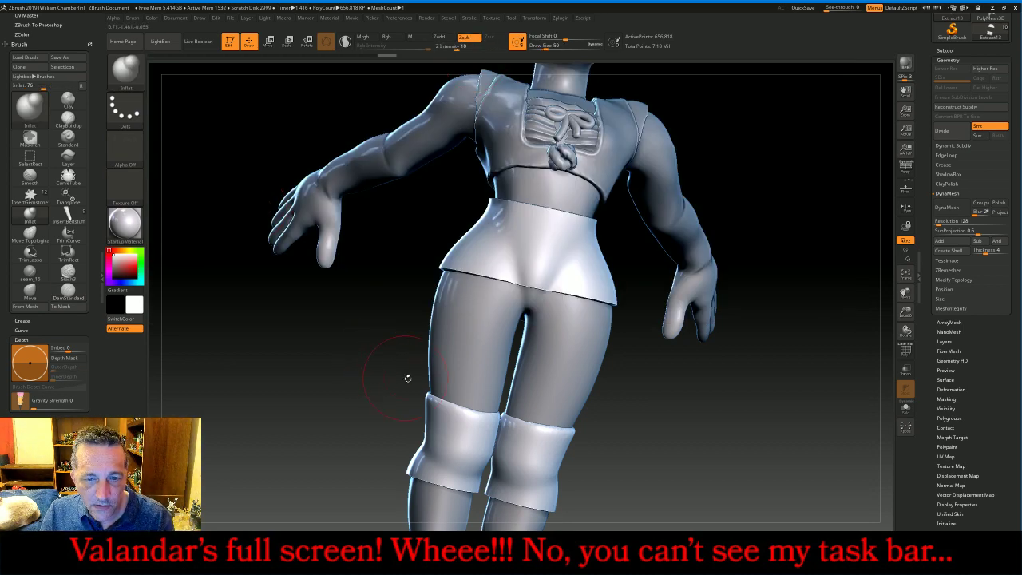
# - Try to deflate the upper edges of the knee bands with Inflat at Z intensity 10, and undo the stroke
pyautogui.press('shift')
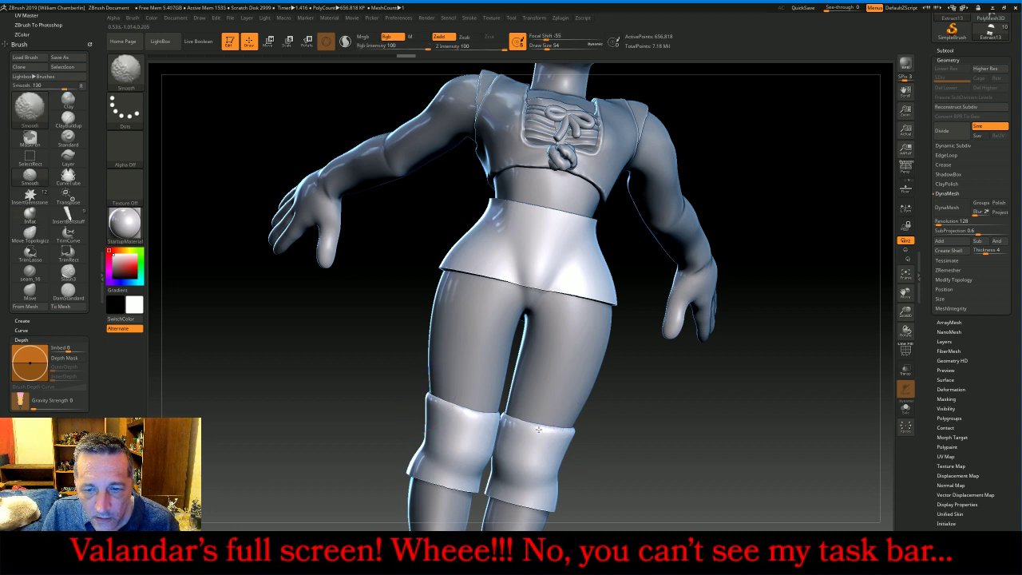
pyautogui.press('alt')
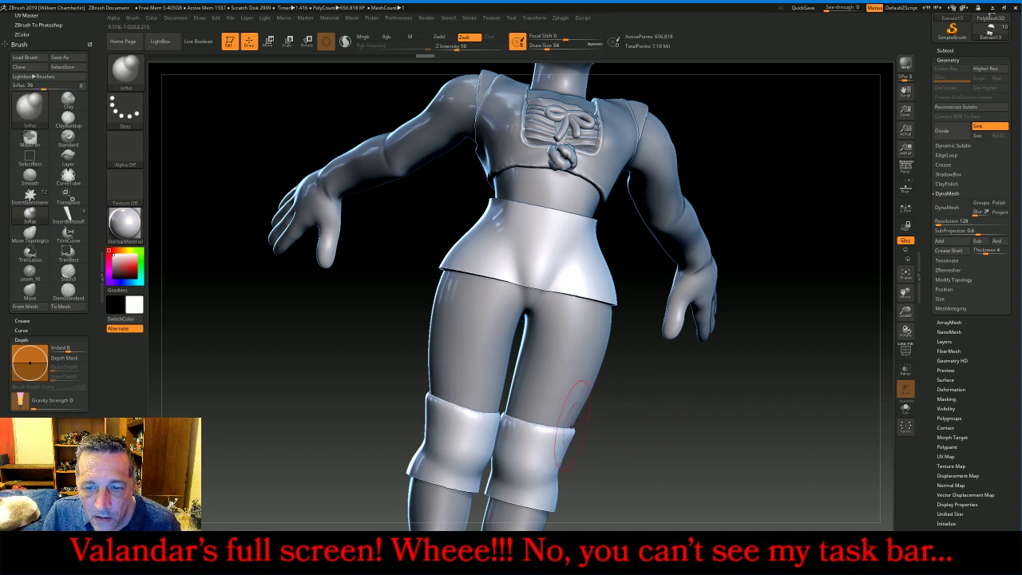
pyautogui.keyDown('alt'); pyautogui.moveTo(570, 436); pyautogui.dragTo(509, 415); pyautogui.keyUp('alt')
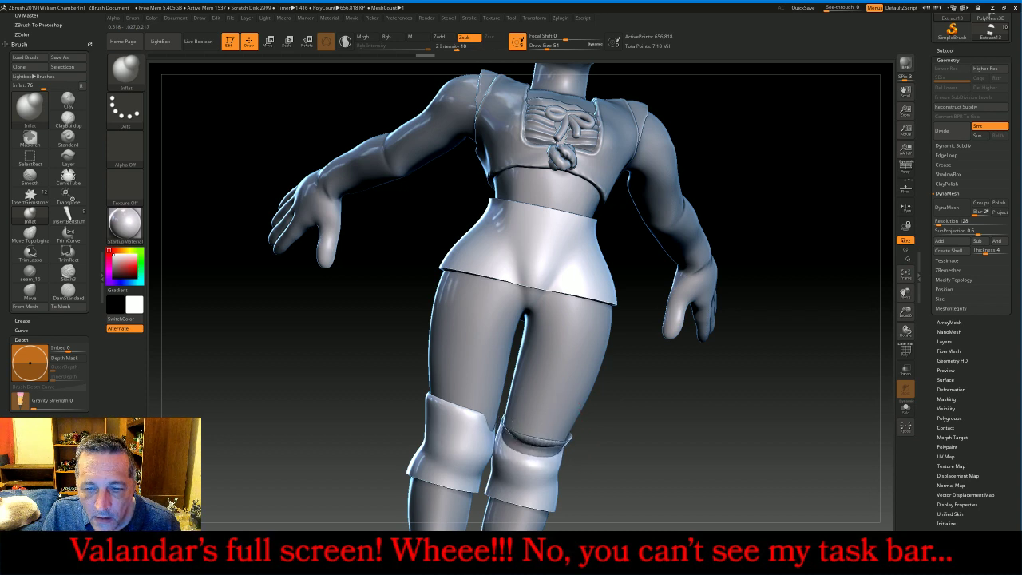
pyautogui.press('shift')
pyautogui.hotkey('ctrl', 'z')
# - Set the Inflat brush's Z intensity to 2 and gently deflate the front and outer upper edges of the knee bands
pyautogui.click(459, 47)
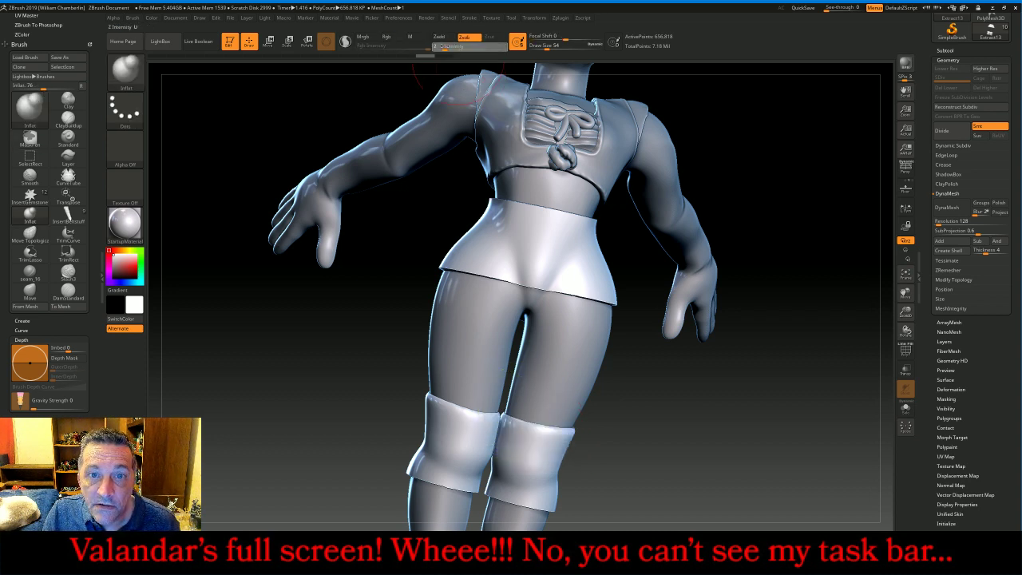
pyautogui.write('2')
pyautogui.moveTo(428, 406); pyautogui.dragTo(432, 404)
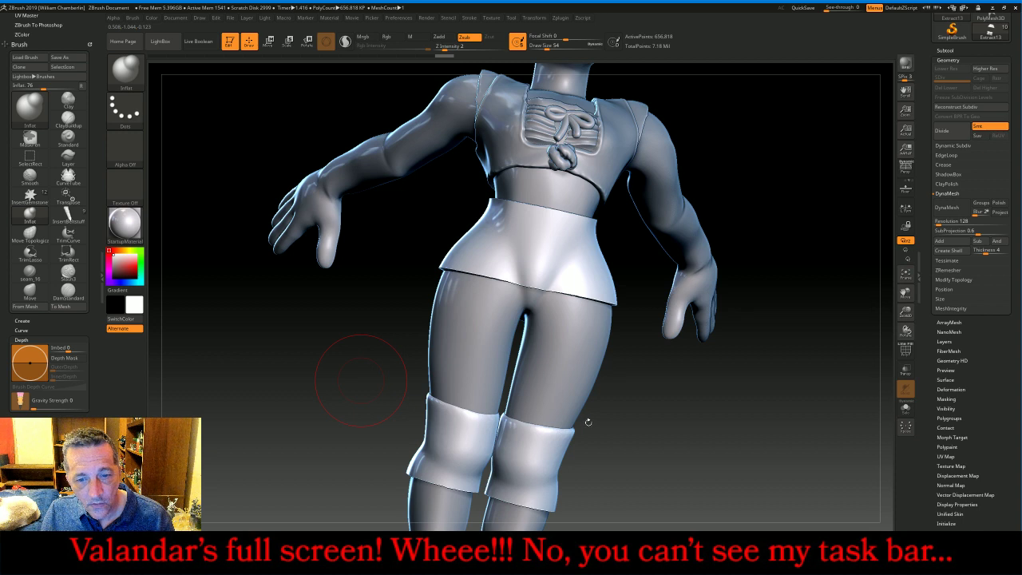
pyautogui.moveTo(656, 419); pyautogui.dragTo(664, 442)
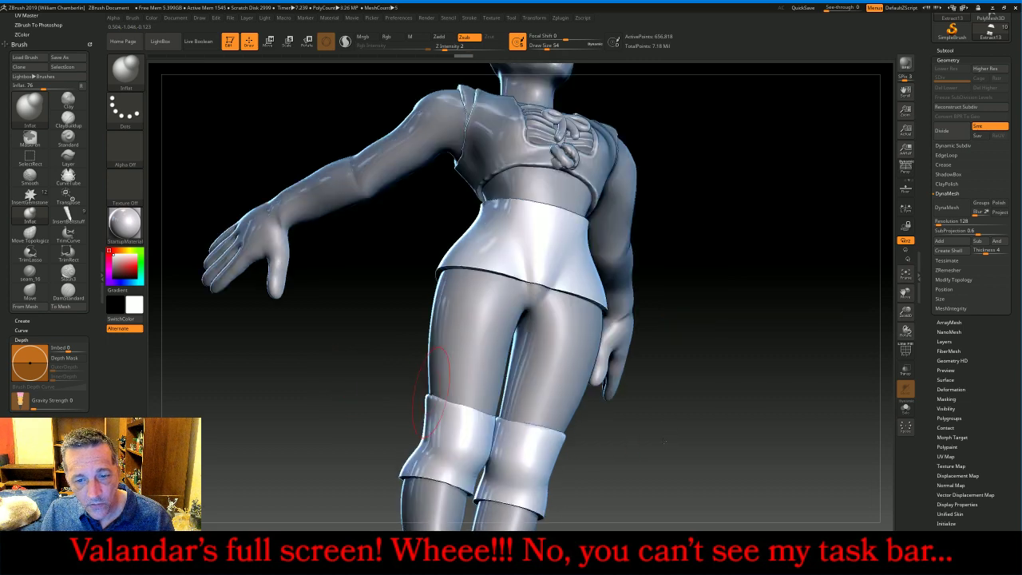
pyautogui.moveTo(718, 342)
pyautogui.mouseDown()
pyautogui.moveTo(551, 404)
pyautogui.moveTo(471, 407)
pyautogui.moveTo(612, 408)
pyautogui.mouseUp()
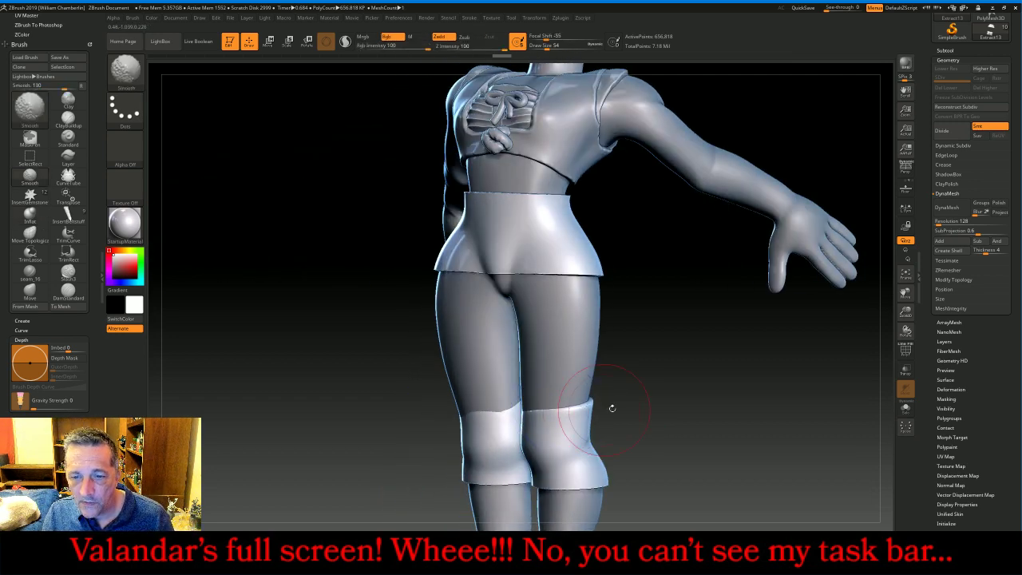
pyautogui.press('alt')
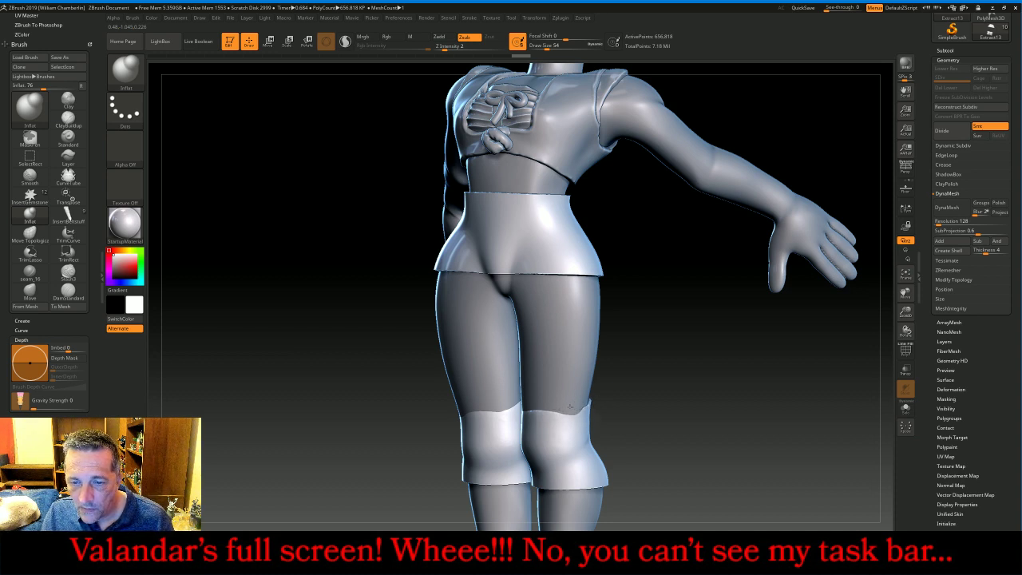
pyautogui.press('shift')
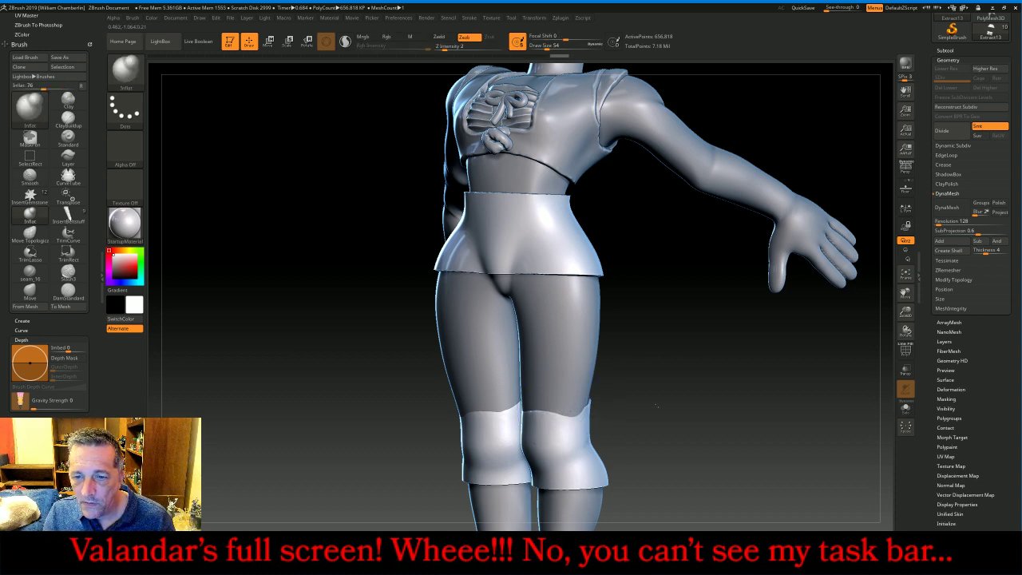
# - Deflate and smooth the upper edges of both knee bands at the back of the legs
pyautogui.moveTo(614, 402); pyautogui.dragTo(415, 406)
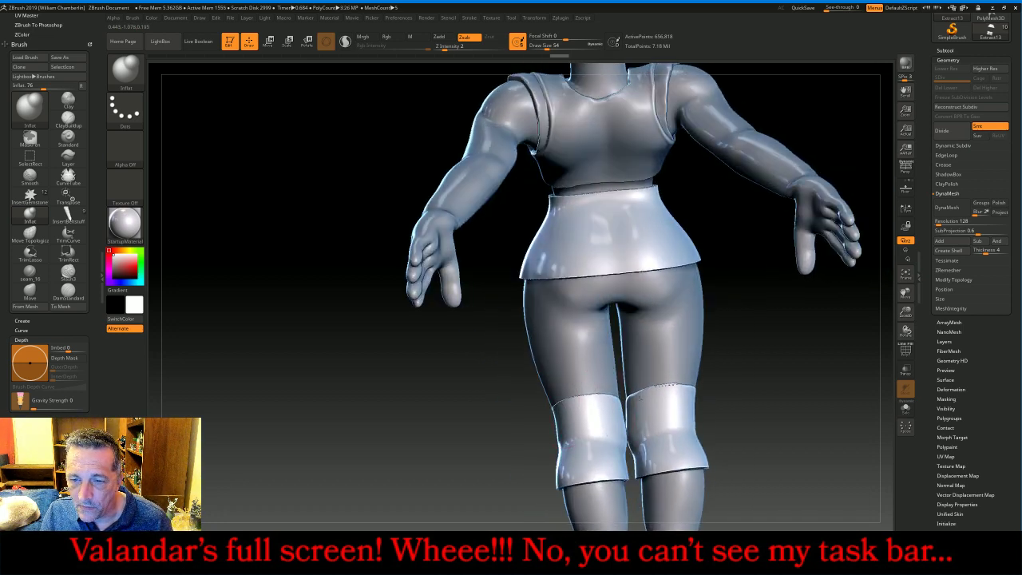
pyautogui.moveTo(587, 396)
pyautogui.keyDown('alt'); pyautogui.mouseDown()
pyautogui.moveTo(677, 386)
pyautogui.moveTo(660, 389)
pyautogui.mouseUp(); pyautogui.keyUp('alt')
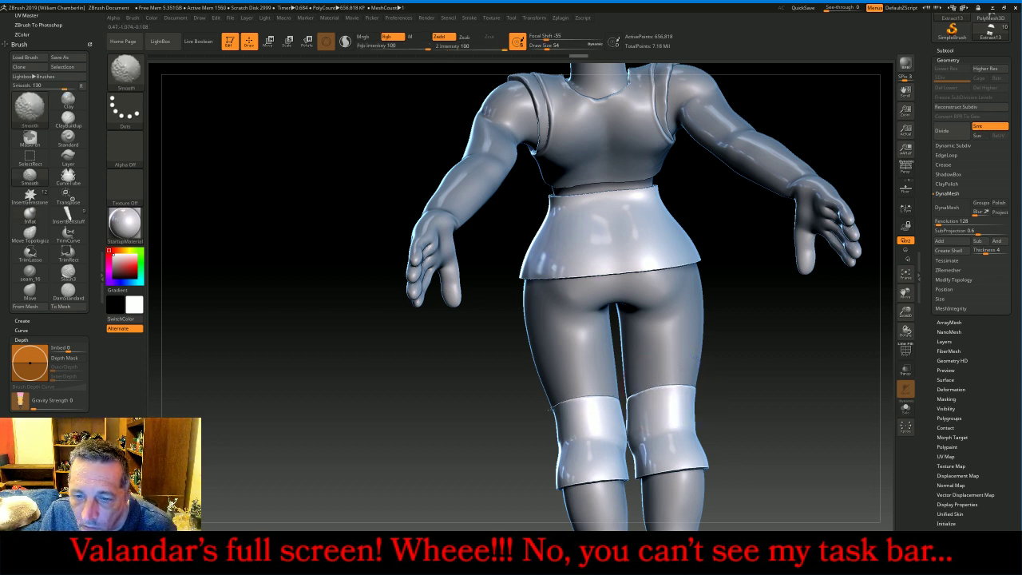
pyautogui.keyDown('shift'); pyautogui.moveTo(699, 385); pyautogui.dragTo(709, 383); pyautogui.keyUp('shift')
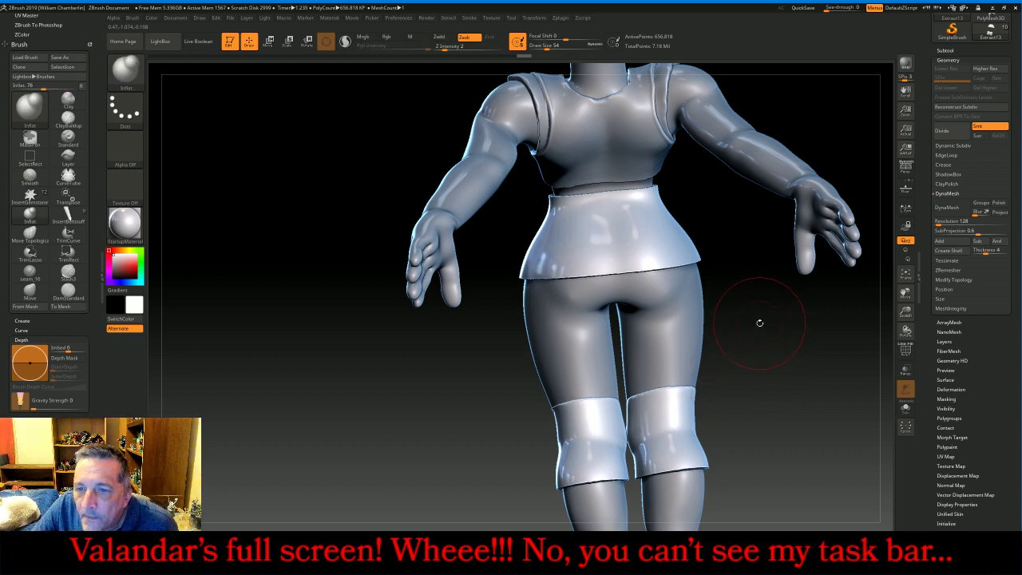
pyautogui.moveTo(762, 329); pyautogui.dragTo(631, 415)
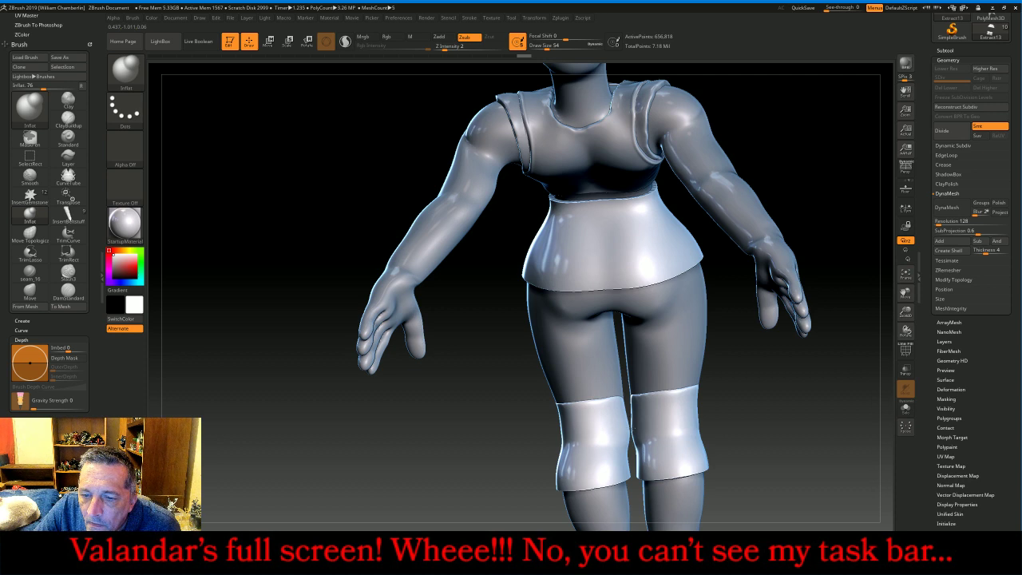
pyautogui.press('shift')
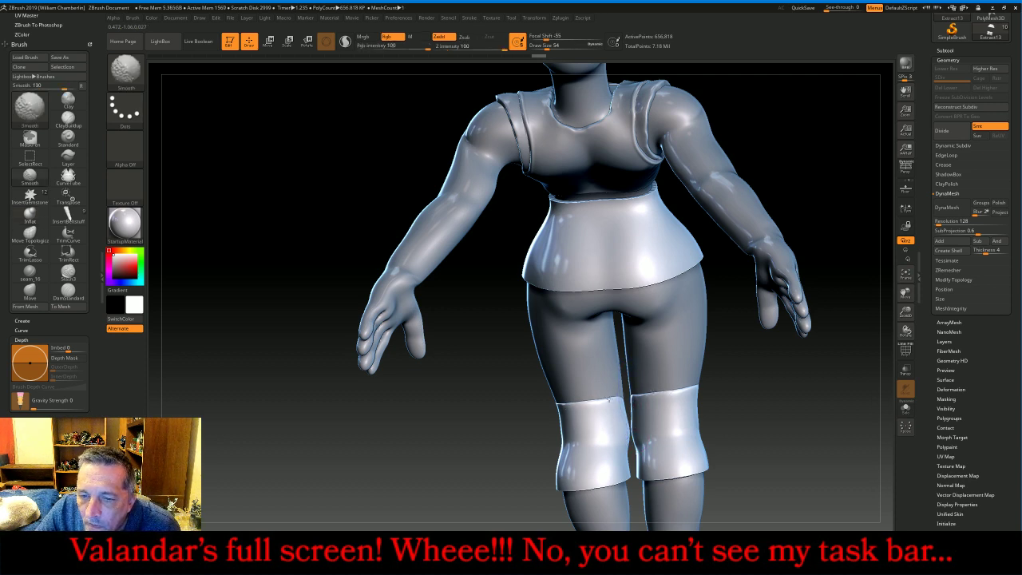
pyautogui.keyDown('shift'); pyautogui.moveTo(611, 398); pyautogui.dragTo(623, 400); pyautogui.keyUp('shift')
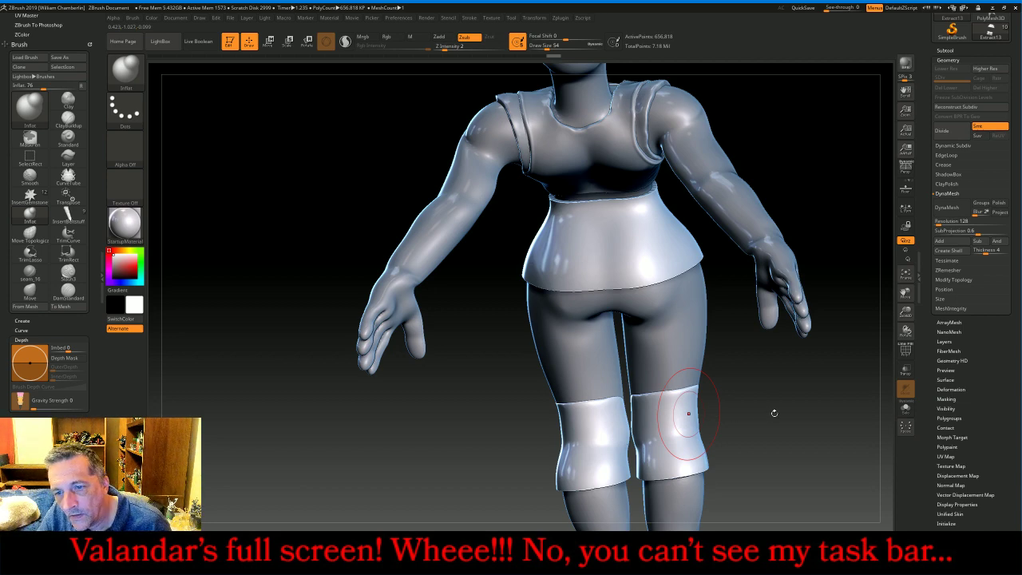
# - DynaMesh the extracted hip and knee pieces at resolution 512
pyautogui.hotkey('ctrl', 'shift', 'z')
pyautogui.hotkey('ctrl', 'shift', 'z')
pyautogui.moveTo(776, 417); pyautogui.dragTo(783, 396)
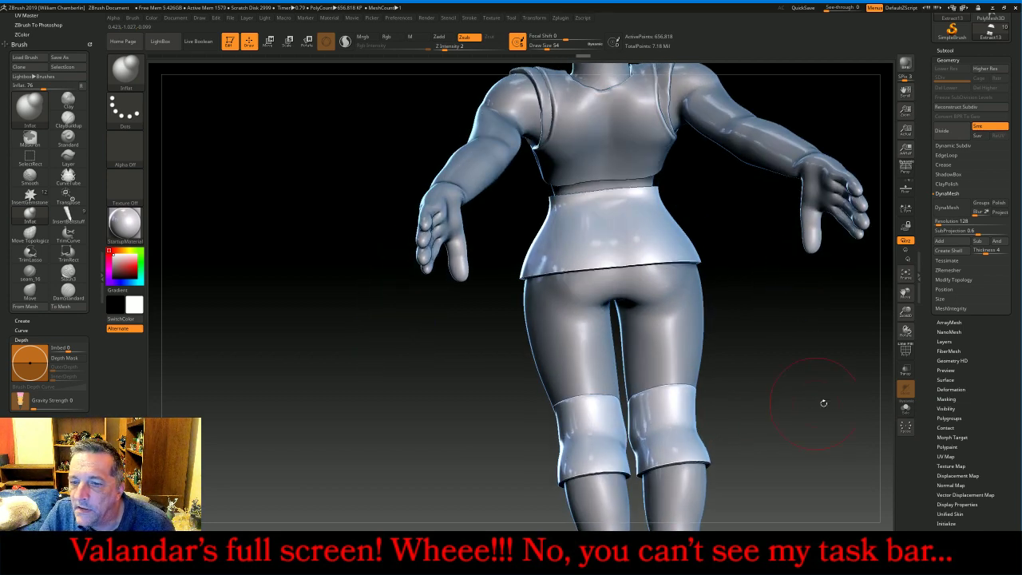
pyautogui.click(947, 206)
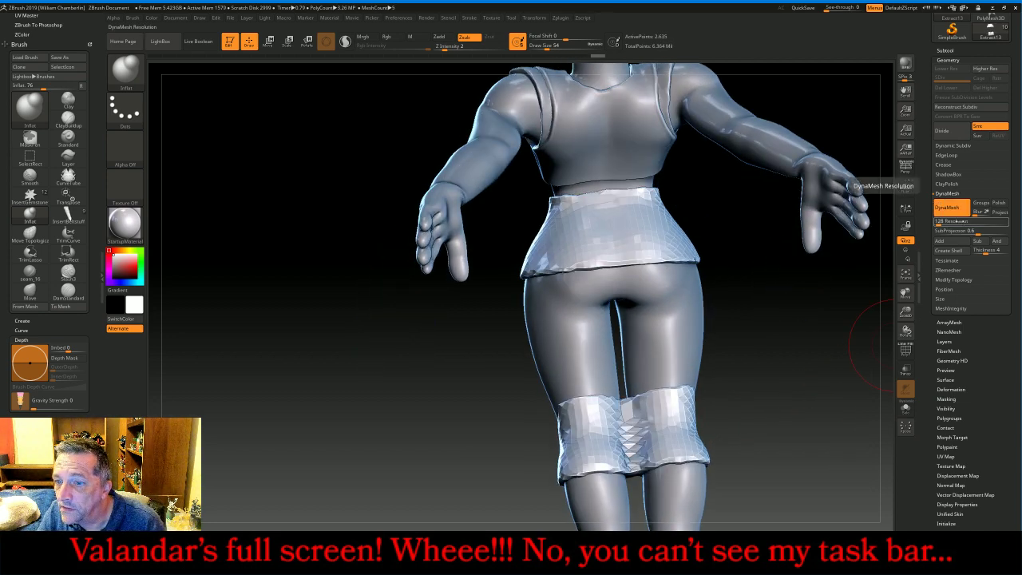
pyautogui.click(960, 221)
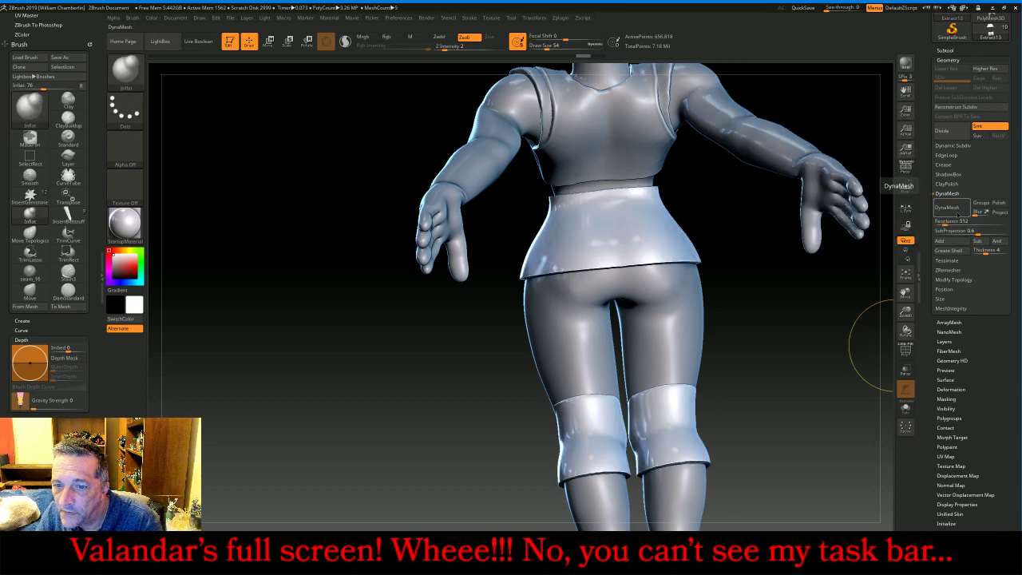
pyautogui.click(956, 212)
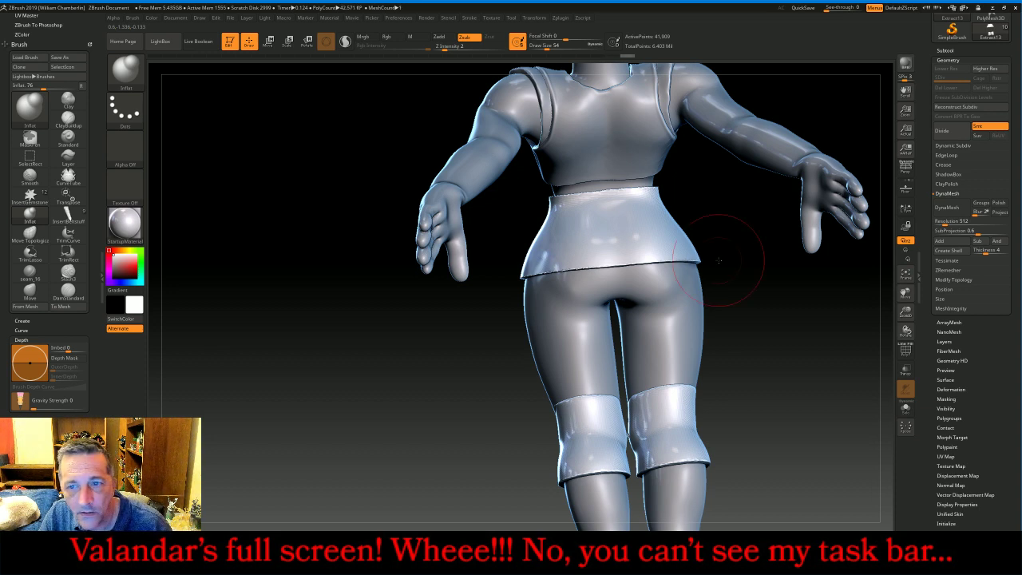
# - Smooth the hip band's lower edge into the body across the back and around the side
pyautogui.press('1')
pyautogui.press('1')
pyautogui.press('1')
pyautogui.press('1')
pyautogui.keyDown('shift'); pyautogui.moveTo(706, 260); pyautogui.dragTo(525, 275); pyautogui.keyUp('shift')
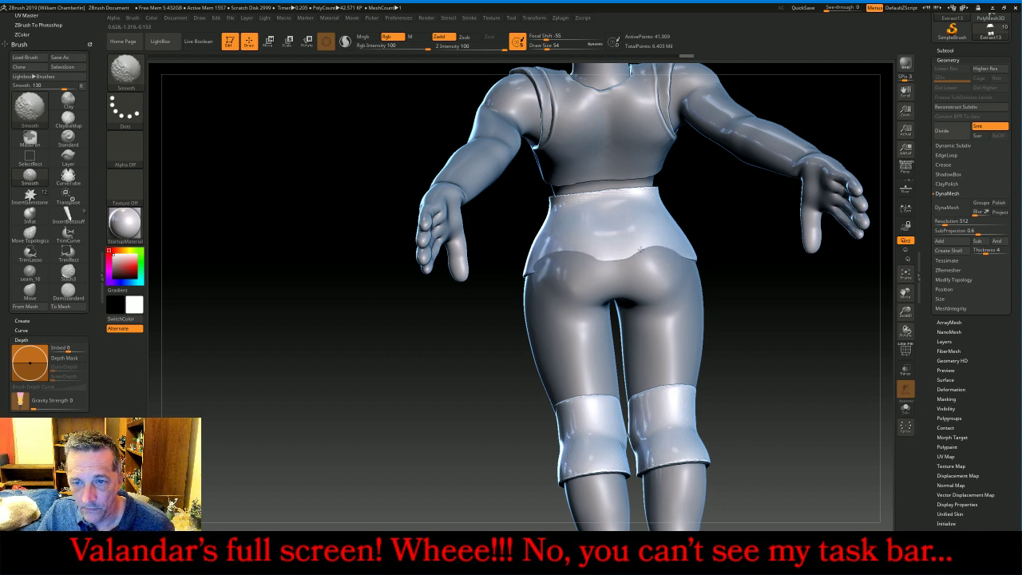
pyautogui.moveTo(423, 411); pyautogui.dragTo(635, 308)
pyautogui.keyDown('shift'); pyautogui.moveTo(700, 273); pyautogui.dragTo(745, 256); pyautogui.keyUp('shift')
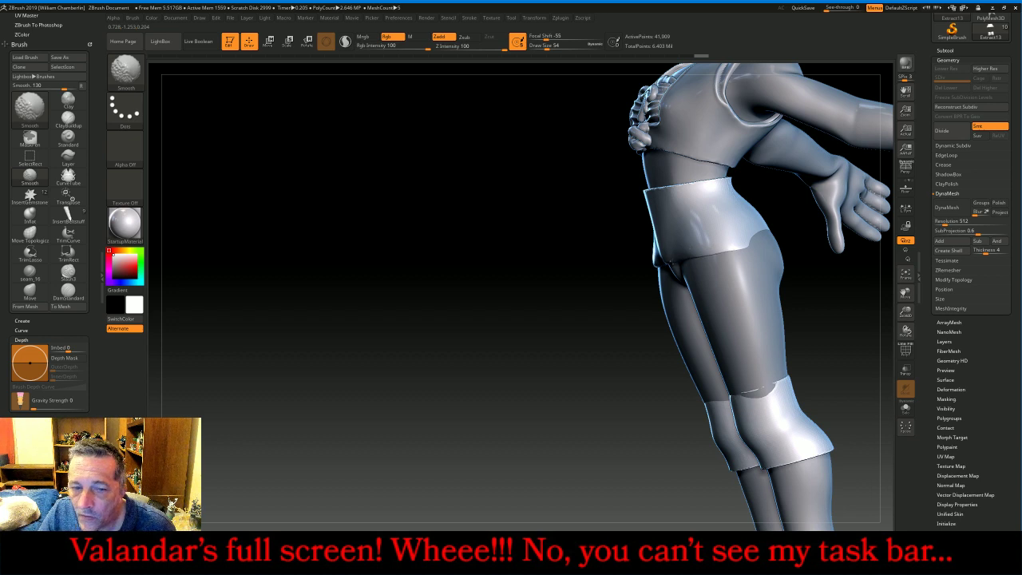
pyautogui.press('shift')
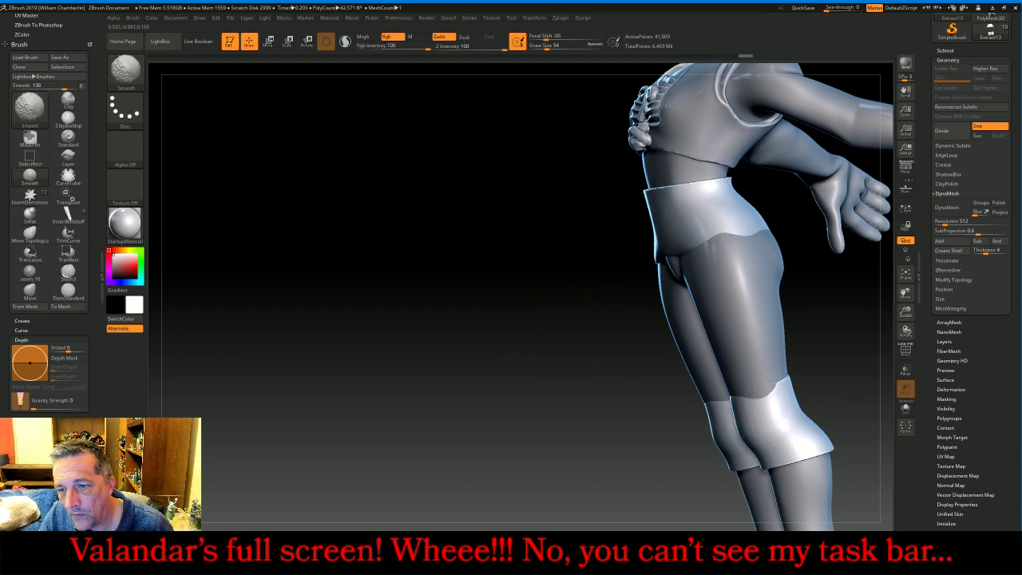
# - Smooth the remaining front and side lower edge of the hip band and the outer upper edges of the knee bands
pyautogui.moveTo(572, 410); pyautogui.dragTo(601, 263)
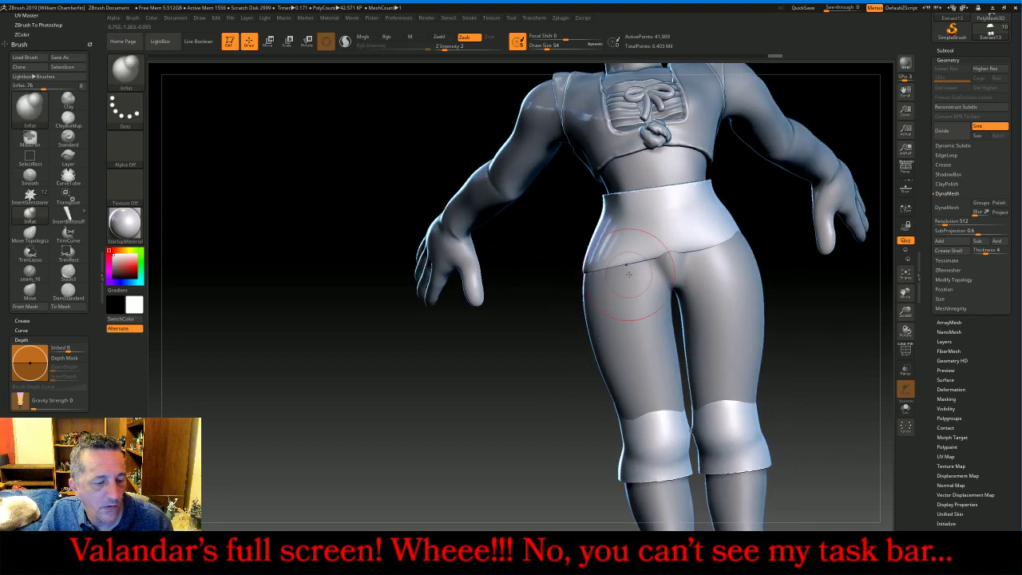
pyautogui.moveTo(497, 339)
pyautogui.mouseDown()
pyautogui.moveTo(520, 388)
pyautogui.moveTo(694, 374)
pyautogui.mouseUp()
pyautogui.moveTo(780, 364)
pyautogui.mouseDown()
pyautogui.moveTo(703, 364)
pyautogui.moveTo(848, 369)
pyautogui.mouseUp()
pyautogui.keyDown('shift'); pyautogui.moveTo(584, 406); pyautogui.dragTo(549, 401); pyautogui.keyUp('shift')
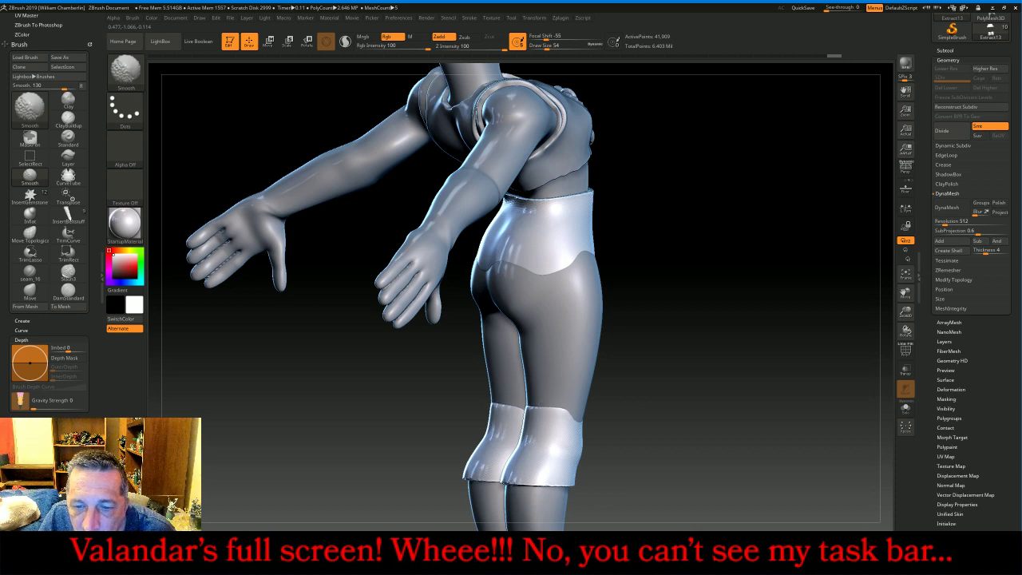
pyautogui.keyDown('shift'); pyautogui.moveTo(549, 404); pyautogui.dragTo(565, 411); pyautogui.keyUp('shift')
pyautogui.moveTo(866, 380); pyautogui.dragTo(736, 367)
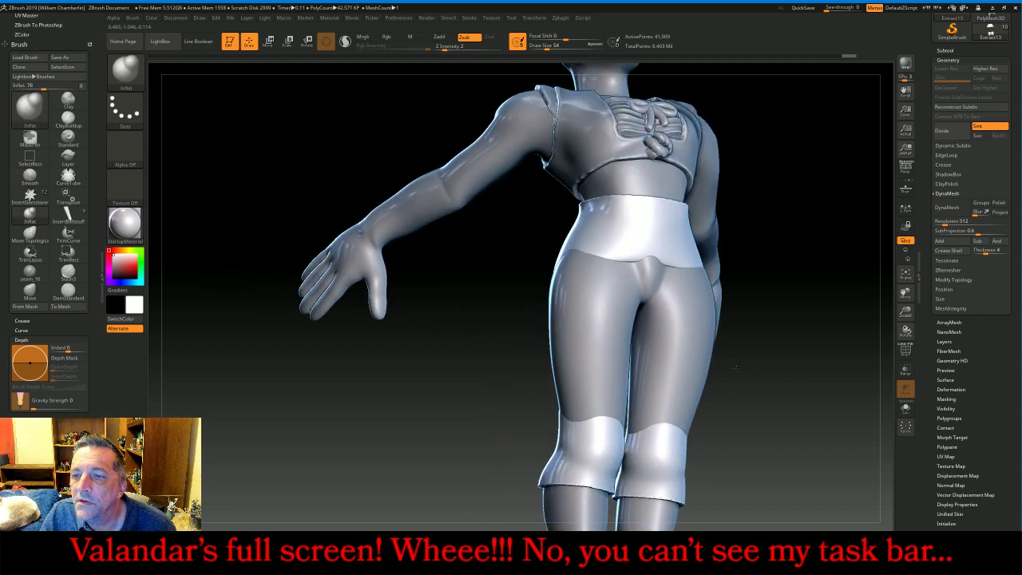
# - Divide the hip and knee pieces twice and delete their lower subdivision levels
pyautogui.click(943, 132)
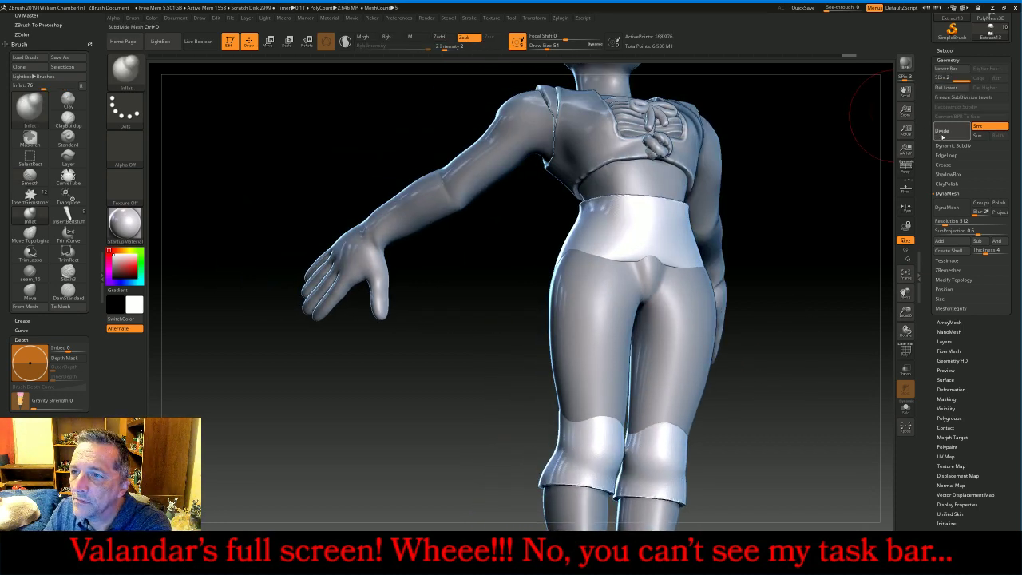
pyautogui.click(943, 132)
pyautogui.click(948, 91)
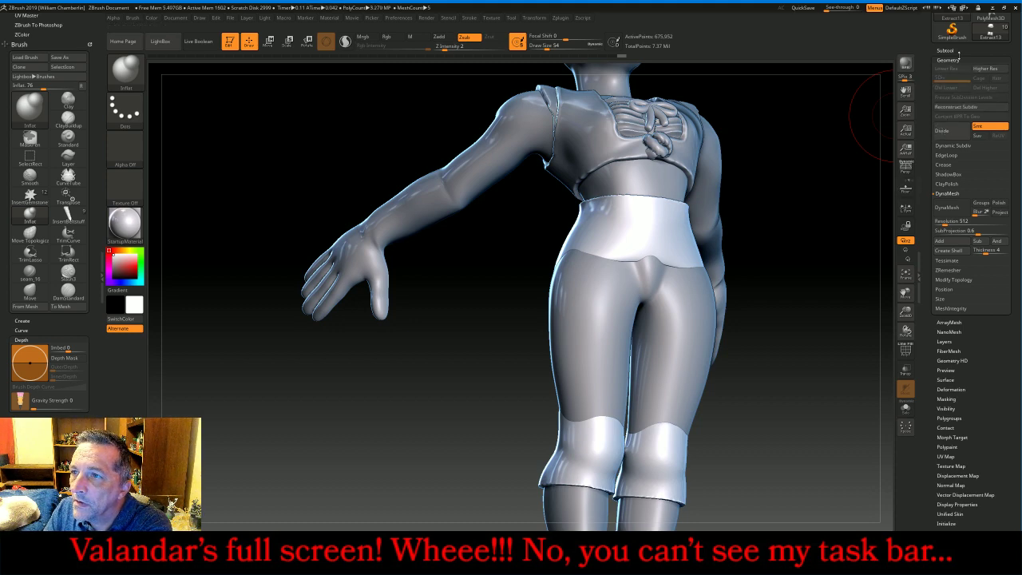
# - Merge the Small figure down with the hip and knee pieces, and DynaMesh the combined subtool at resolution 1024
pyautogui.click(951, 51)
pyautogui.click(961, 133)
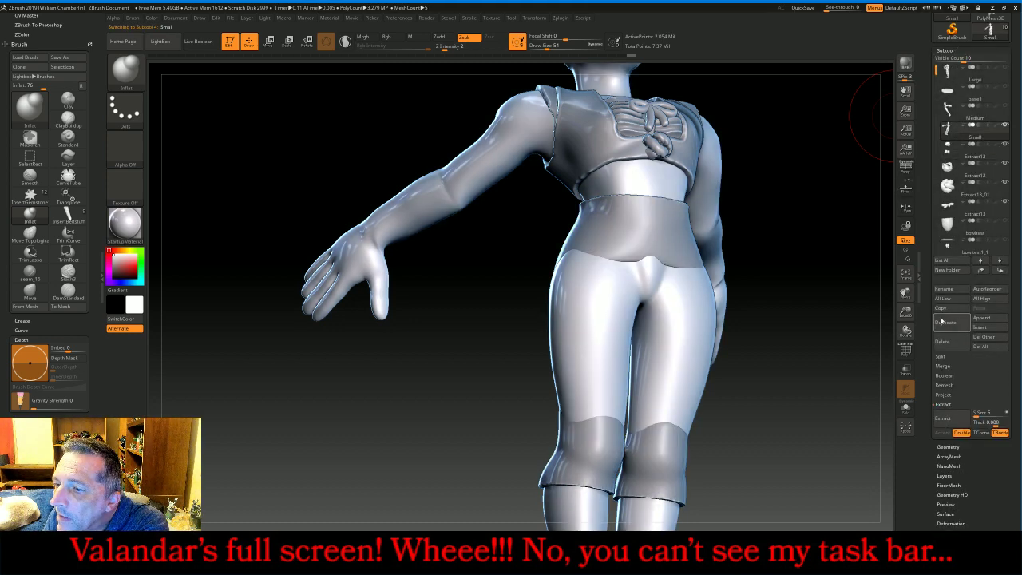
pyautogui.click(943, 366)
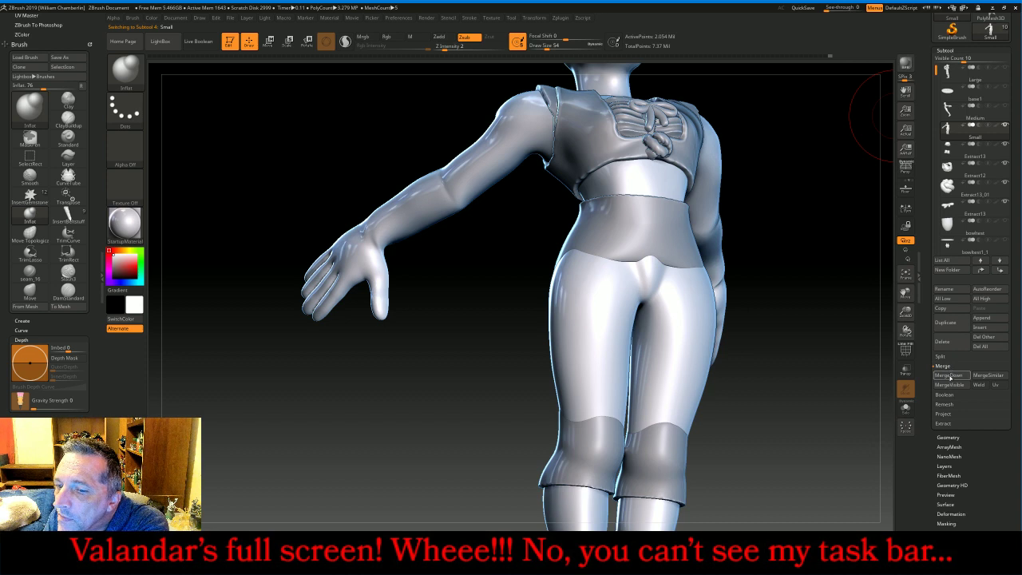
pyautogui.click(949, 375)
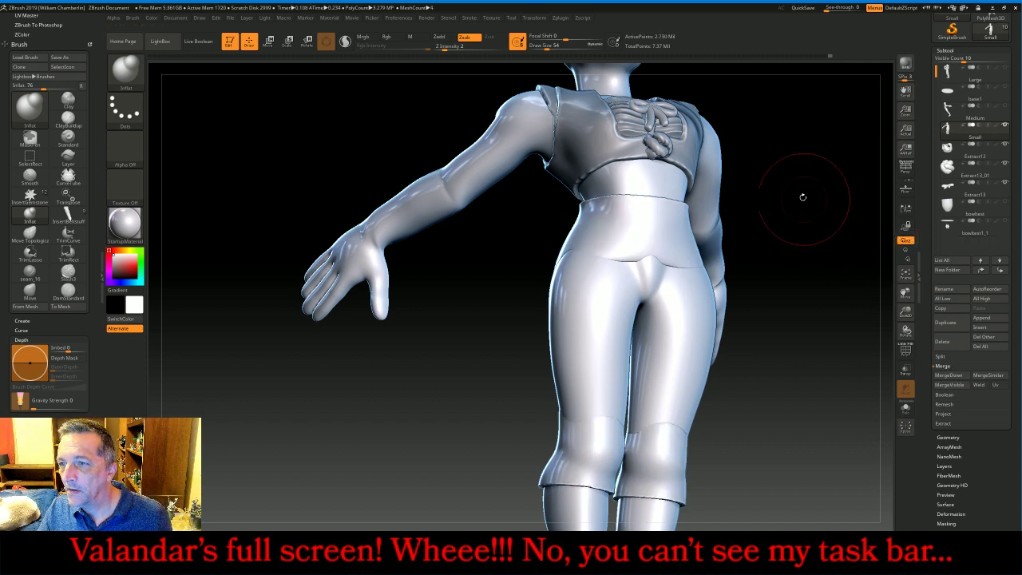
pyautogui.click(946, 438)
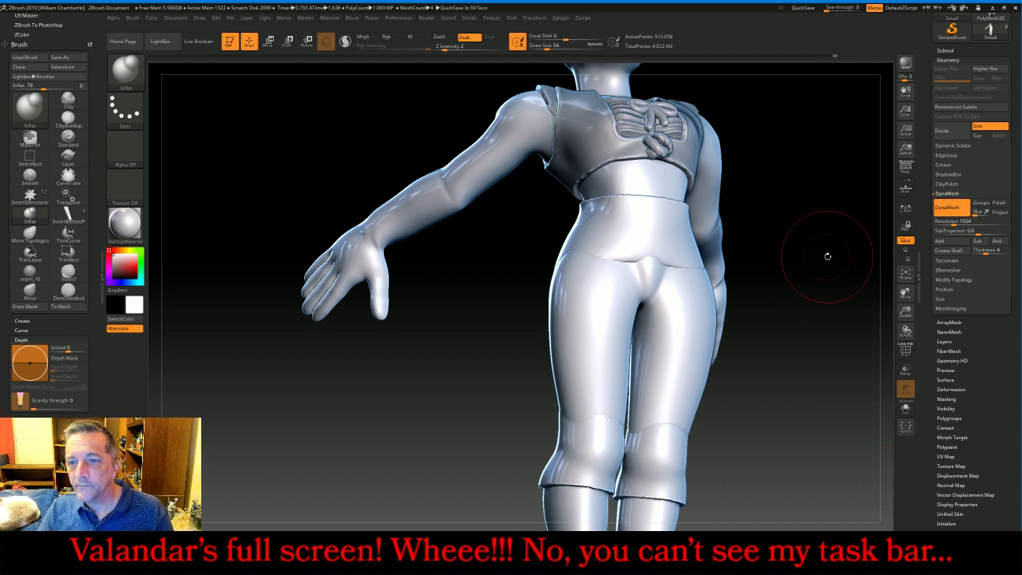
# - Smooth the hip and knee seams into the body across the front with a brush size of 30
pyautogui.moveTo(823, 257); pyautogui.dragTo(791, 270)
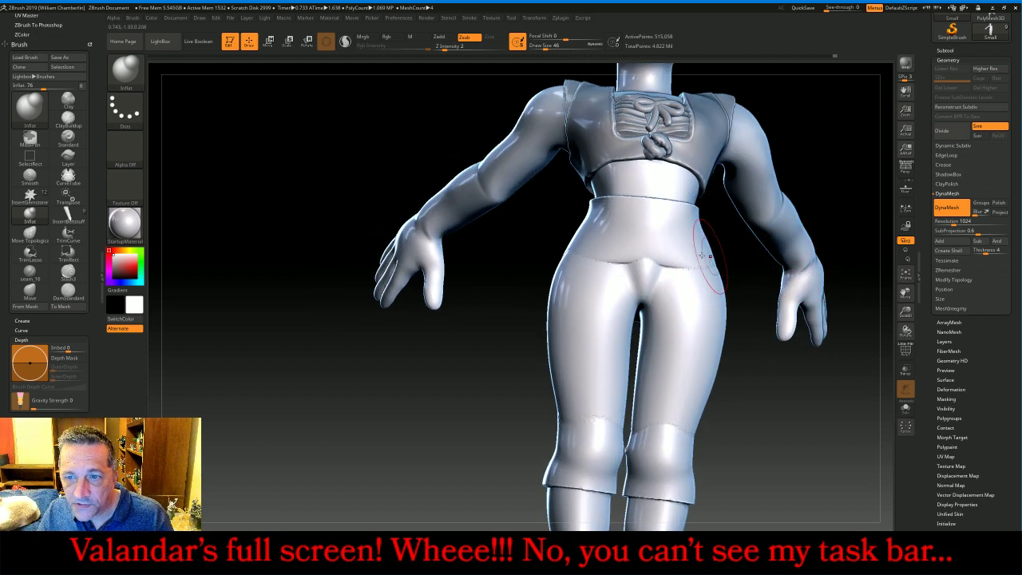
pyautogui.press('[')
pyautogui.press('[')
pyautogui.press('[')
pyautogui.press('shift')
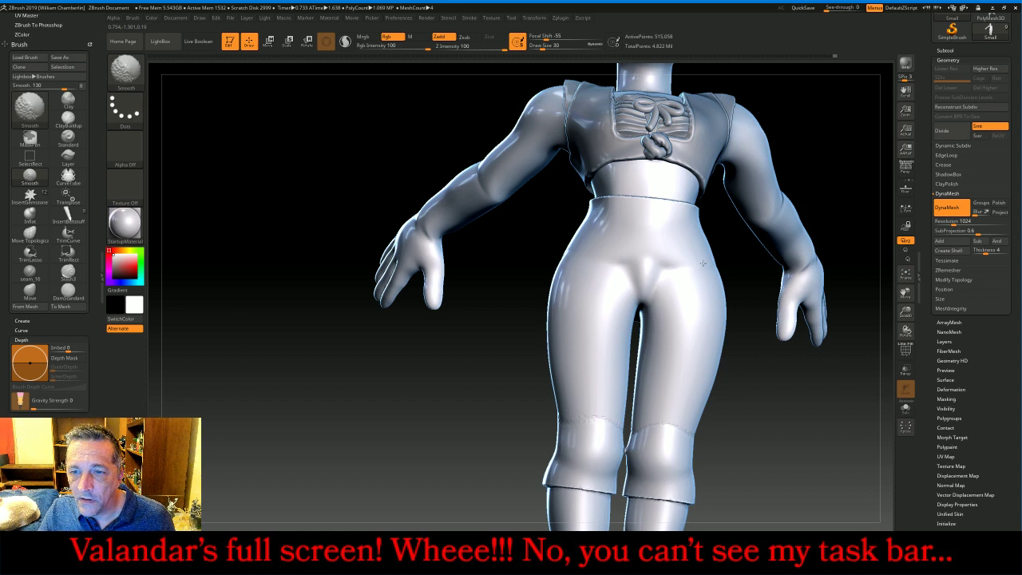
pyautogui.moveTo(597, 241); pyautogui.dragTo(622, 270)
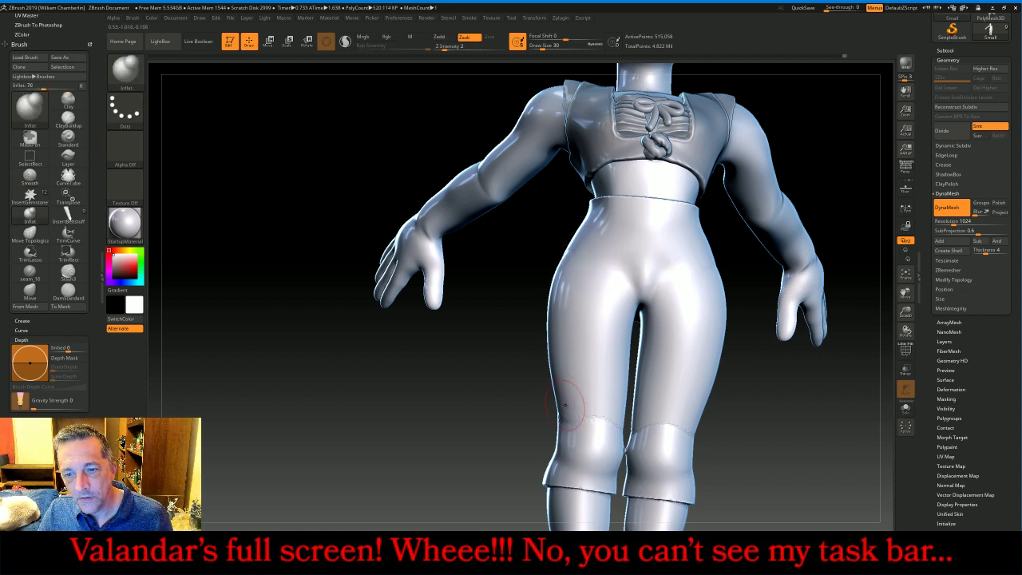
pyautogui.press('shift')
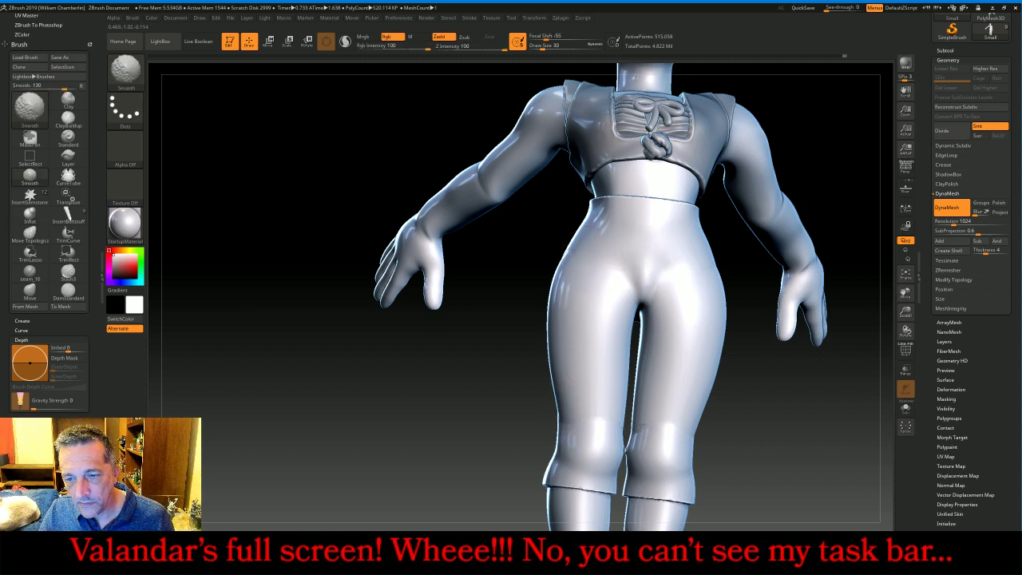
pyautogui.keyDown('shift'); pyautogui.moveTo(693, 432); pyautogui.dragTo(702, 432); pyautogui.keyUp('shift')
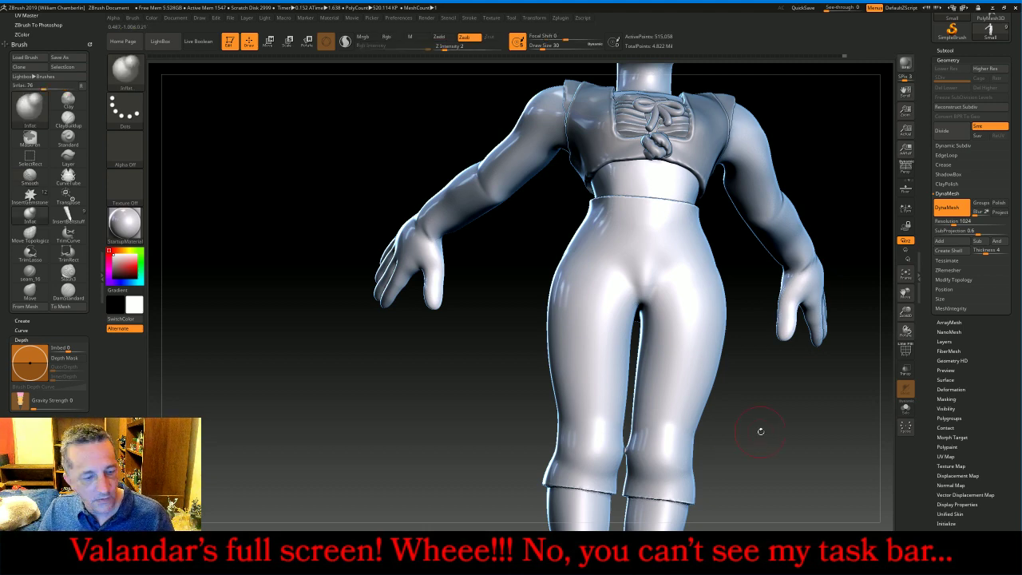
pyautogui.press('shift')
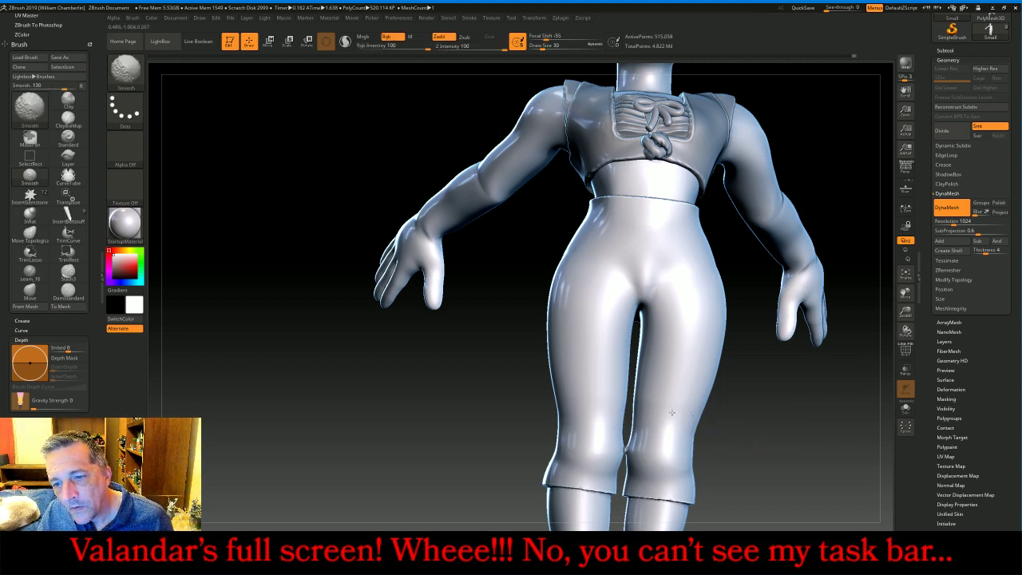
# - Smooth the remaining hip and knee seams across the back and around the sides of the trousers
pyautogui.moveTo(495, 411)
pyautogui.mouseDown()
pyautogui.moveTo(663, 421)
pyautogui.moveTo(635, 422)
pyautogui.moveTo(582, 387)
pyautogui.moveTo(629, 310)
pyautogui.mouseUp()
pyautogui.press('shift')
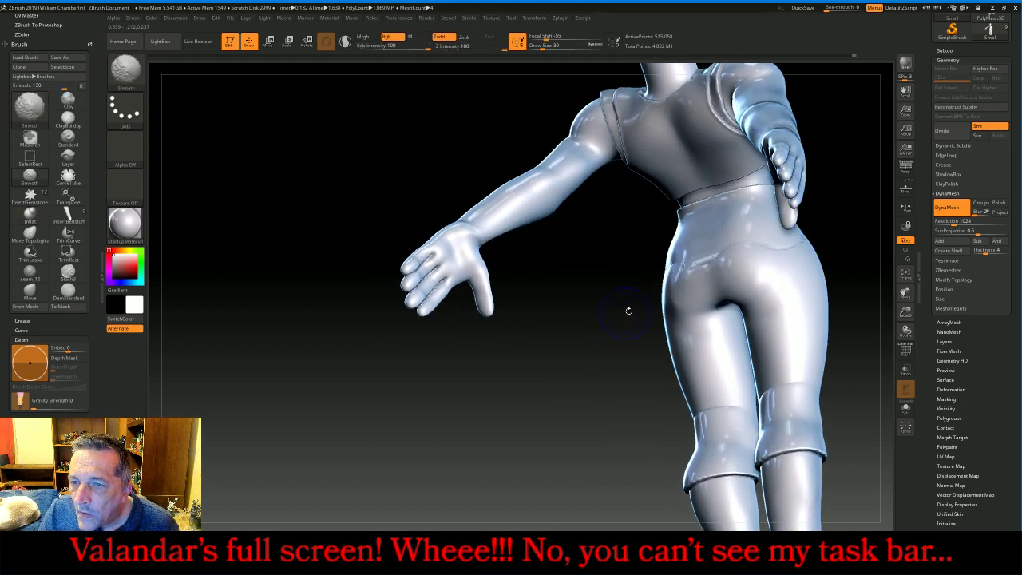
pyautogui.keyDown('shift'); pyautogui.moveTo(669, 273); pyautogui.dragTo(705, 265); pyautogui.keyUp('shift')
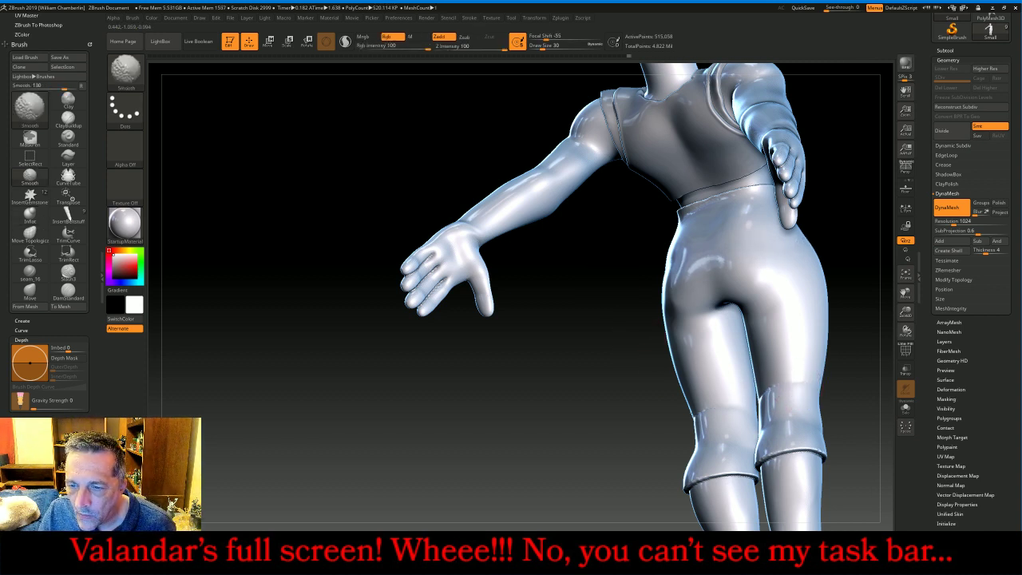
pyautogui.keyDown('shift'); pyautogui.moveTo(804, 385); pyautogui.dragTo(800, 387); pyautogui.keyUp('shift')
pyautogui.moveTo(565, 449); pyautogui.dragTo(686, 255)
pyautogui.press('shift')
pyautogui.keyDown('shift'); pyautogui.moveTo(656, 324); pyautogui.dragTo(649, 295); pyautogui.keyUp('shift')
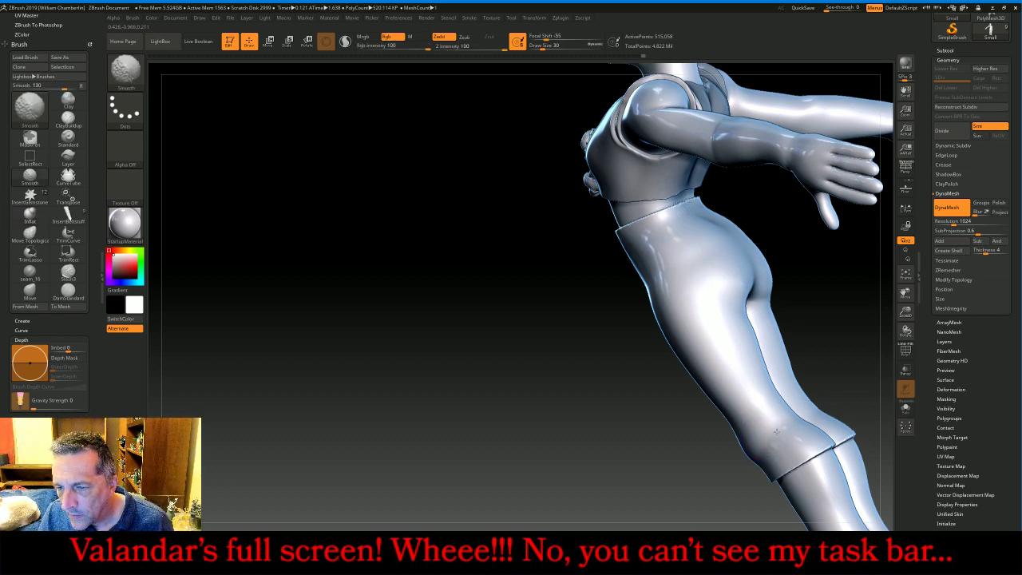
pyautogui.moveTo(519, 417)
pyautogui.mouseDown()
pyautogui.moveTo(573, 402)
pyautogui.moveTo(520, 412)
pyautogui.mouseUp()
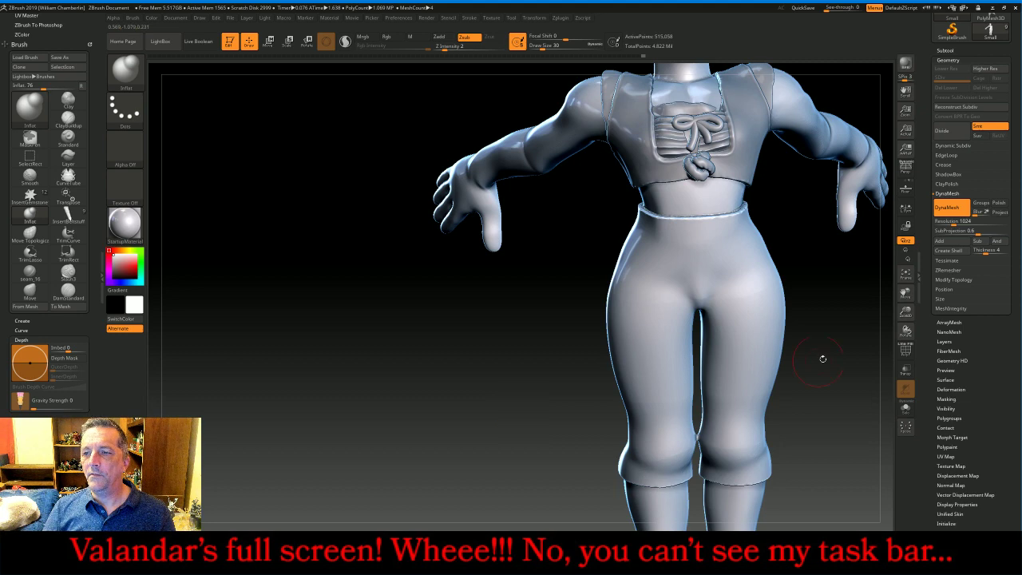
# - Inspect the whole figure and compare the waist and trousers with the acrobat outfit photo in IrfanView
pyautogui.click(905, 274)
pyautogui.moveTo(718, 359); pyautogui.dragTo(748, 372)
pyautogui.moveTo(793, 325); pyautogui.dragTo(743, 333)
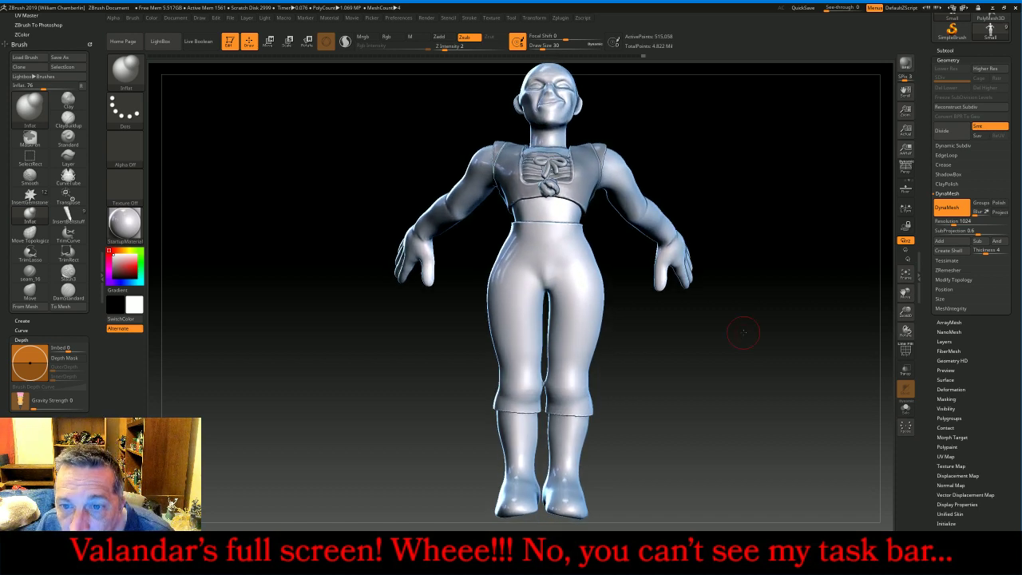
pyautogui.moveTo(905, 312); pyautogui.dragTo(906, 332)
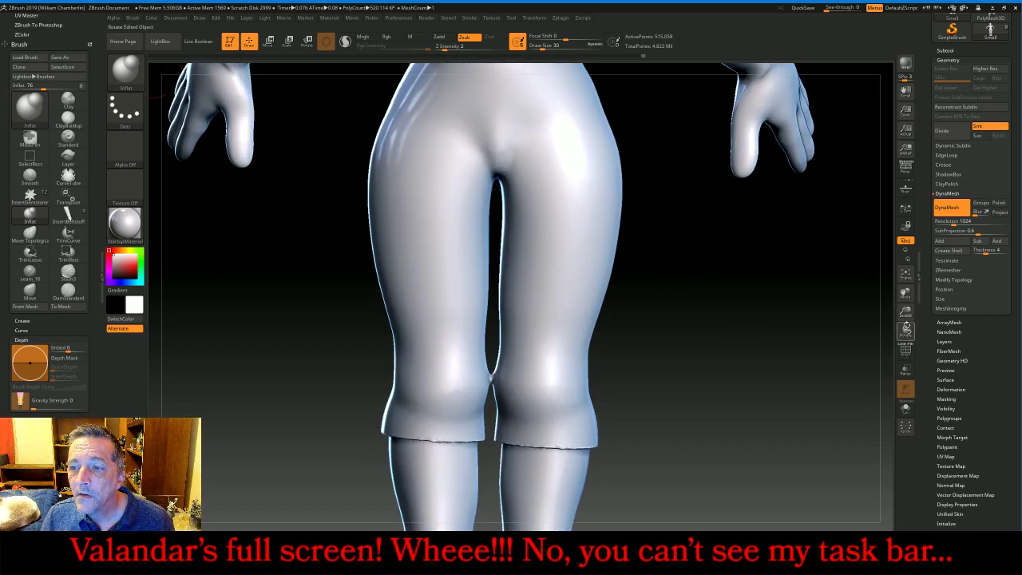
pyautogui.moveTo(904, 295); pyautogui.dragTo(784, 518)
pyautogui.hotkey('alt', 'Tab')
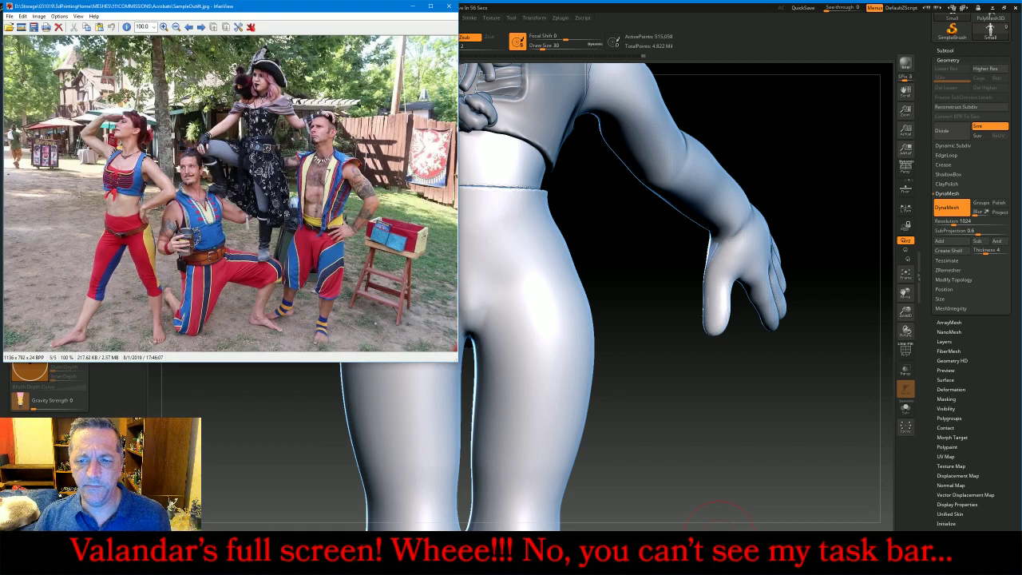
pyautogui.hotkey('alt', 'Tab')
pyautogui.moveTo(773, 442); pyautogui.dragTo(771, 429)
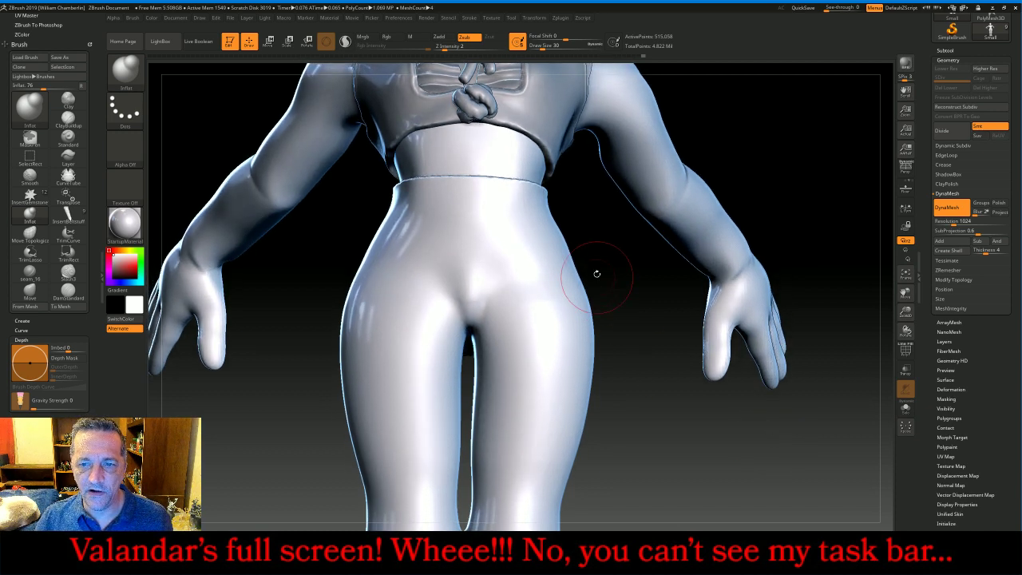
pyautogui.keyDown('ctrl'); pyautogui.moveTo(590, 266); pyautogui.dragTo(312, 243); pyautogui.keyUp('ctrl')
pyautogui.moveTo(826, 164); pyautogui.dragTo(878, 227)
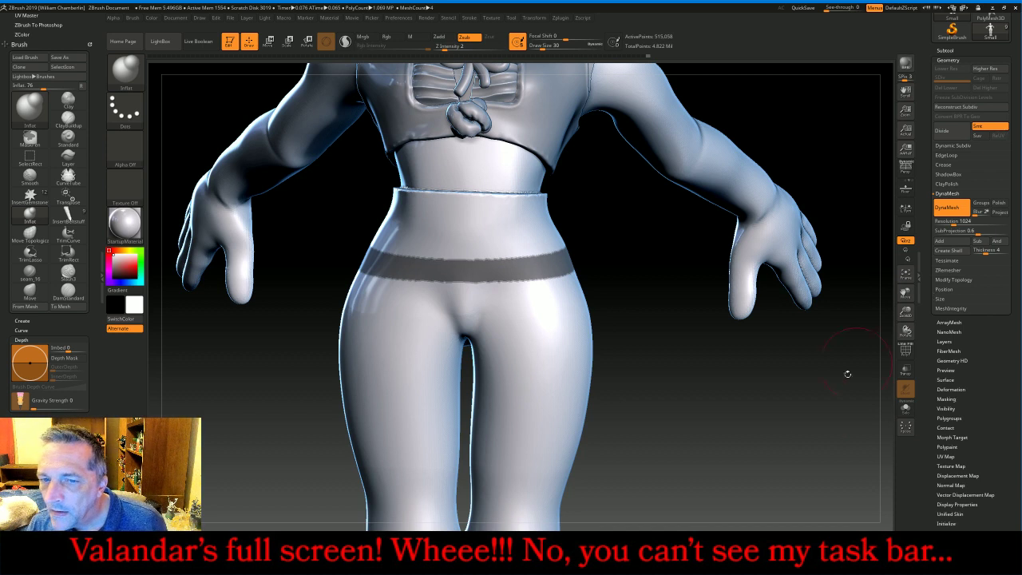
pyautogui.keyDown('ctrl'); pyautogui.moveTo(846, 373); pyautogui.dragTo(810, 463); pyautogui.keyUp('ctrl')
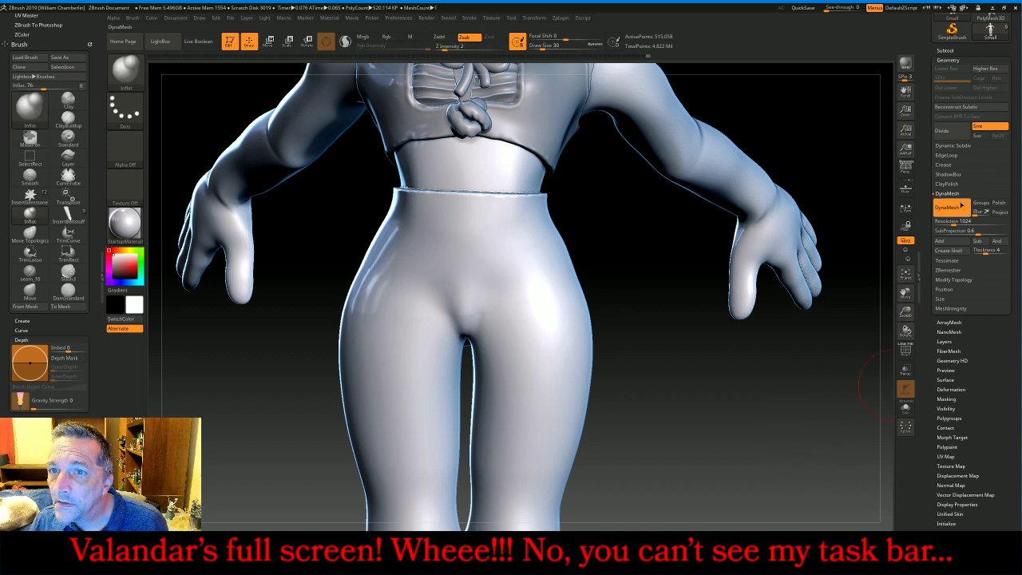
# - Turn off DynaMesh on the Small figure, divide it once and delete its lower subdivision level
pyautogui.click(958, 207)
pyautogui.click(941, 130)
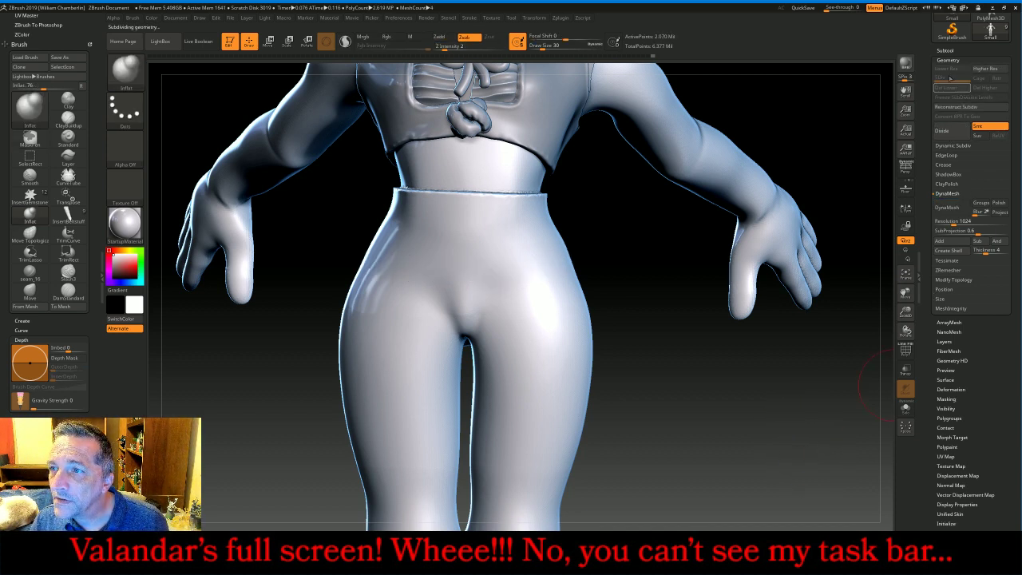
pyautogui.press('ctrl')
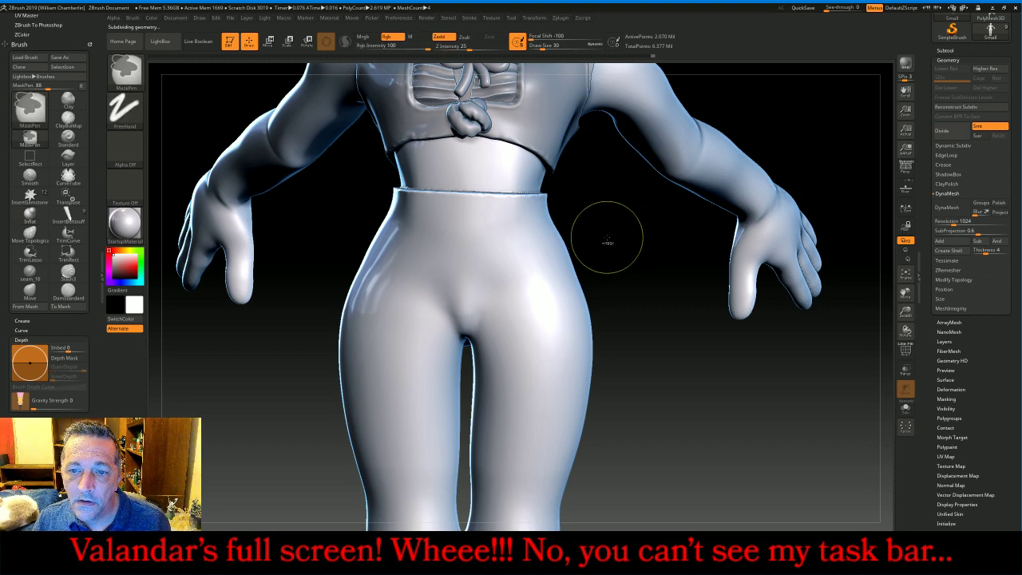
pyautogui.keyDown('ctrl'); pyautogui.moveTo(598, 274); pyautogui.dragTo(307, 245); pyautogui.keyUp('ctrl')
pyautogui.moveTo(629, 401); pyautogui.dragTo(770, 463)
pyautogui.keyDown('ctrl'); pyautogui.moveTo(782, 424); pyautogui.dragTo(731, 339); pyautogui.keyUp('ctrl')
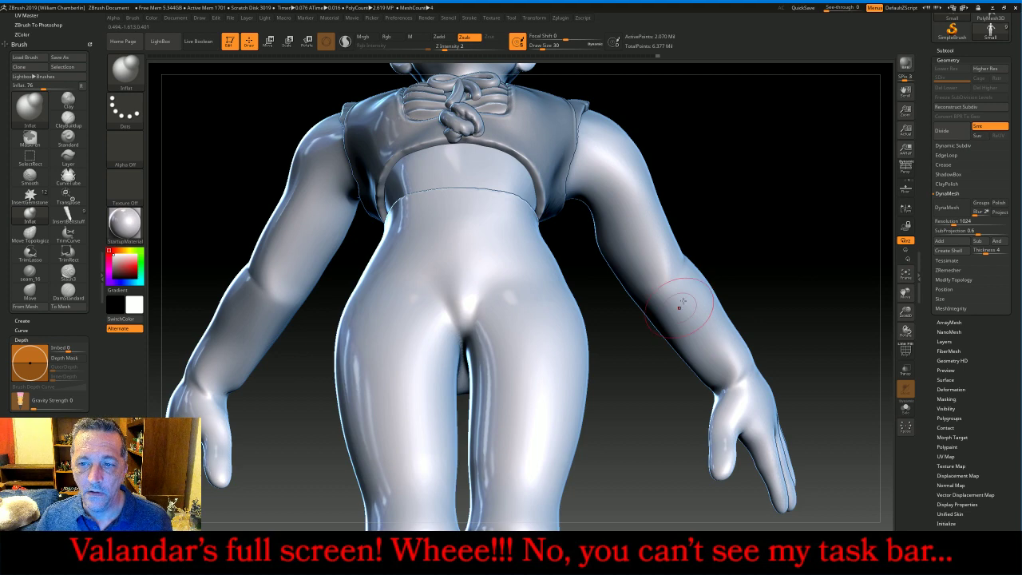
# - Mask a horizontal band around the hips and extract it as a separate belt subtool
pyautogui.moveTo(778, 214); pyautogui.dragTo(781, 237)
pyautogui.moveTo(595, 269)
pyautogui.keyDown('ctrl'); pyautogui.mouseDown()
pyautogui.moveTo(341, 261)
pyautogui.moveTo(308, 245)
pyautogui.mouseUp(); pyautogui.keyUp('ctrl')
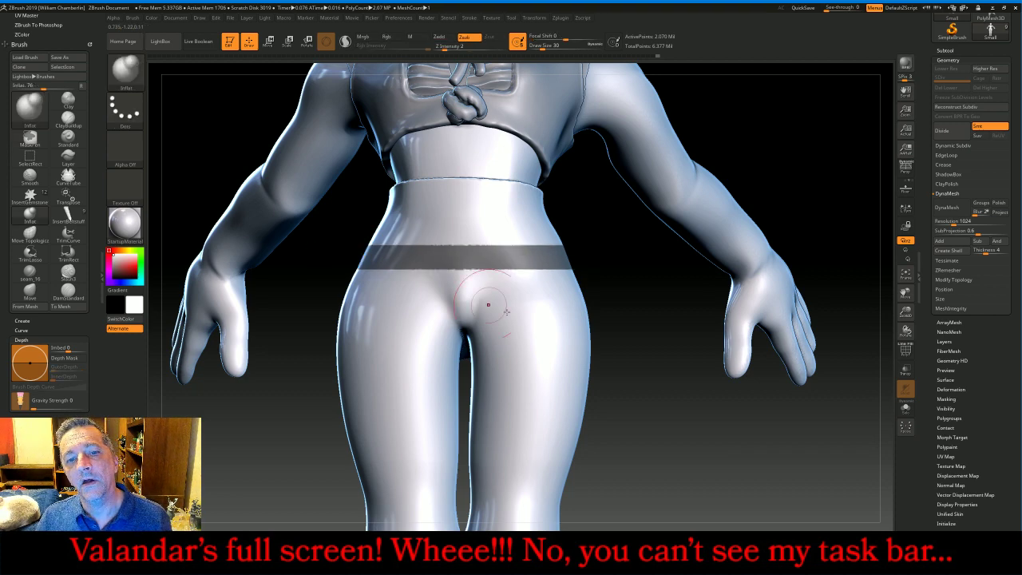
pyautogui.moveTo(703, 393); pyautogui.dragTo(874, 319)
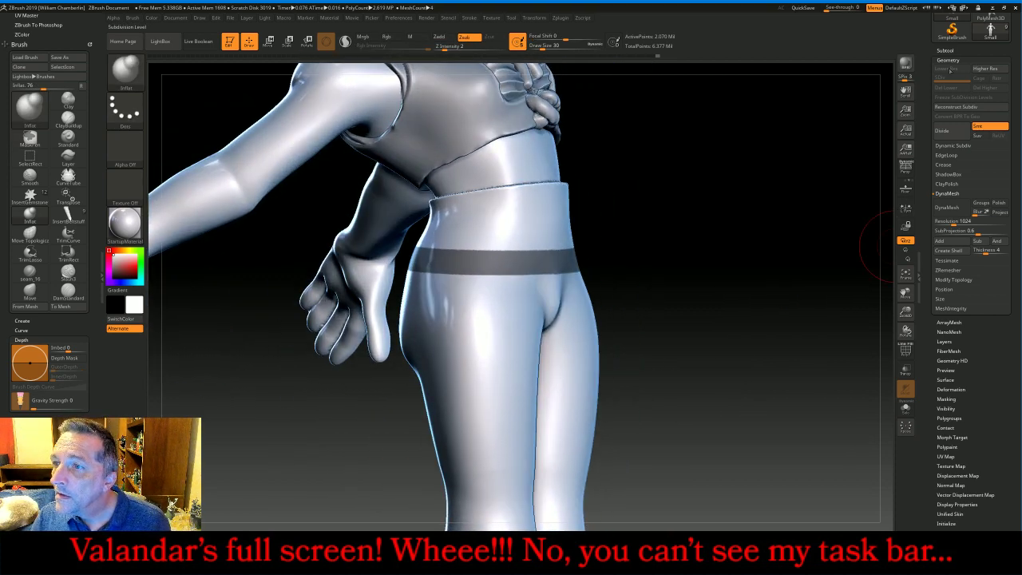
pyautogui.click(950, 49)
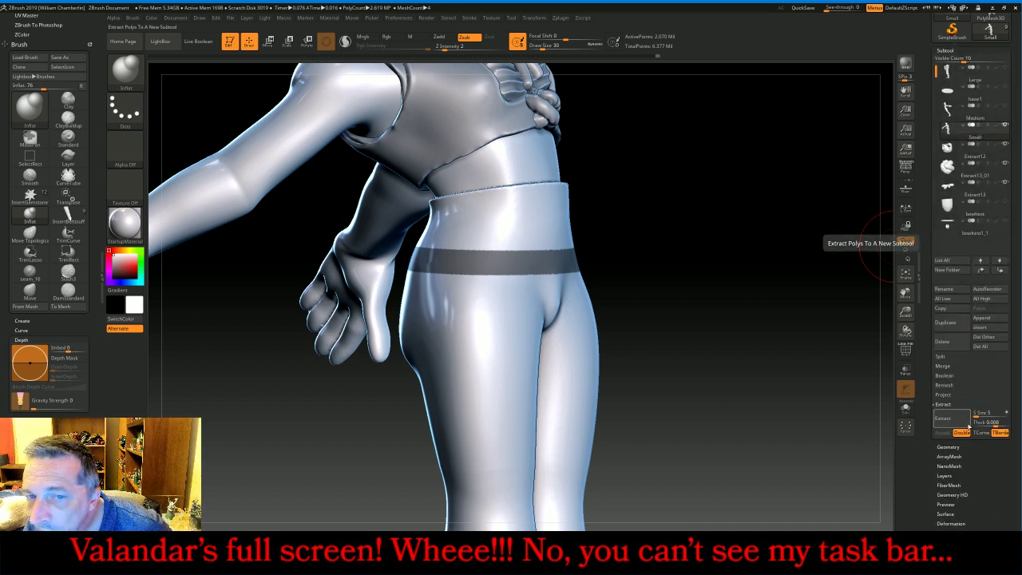
pyautogui.click(942, 419)
pyautogui.click(942, 432)
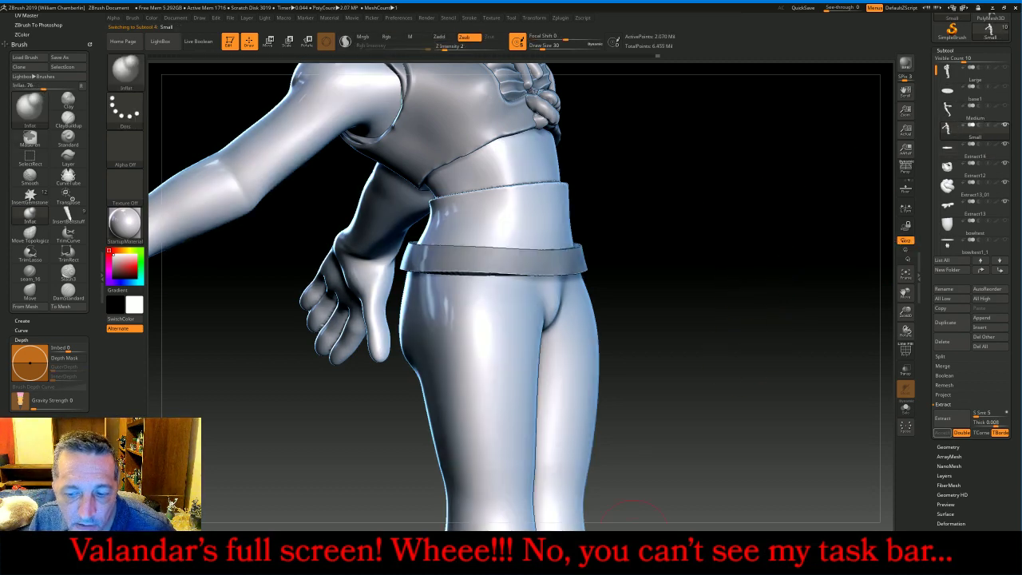
# - Check the outfit photo, select the extracted belt and insert the InsertGemstone brush's buckle at its front centre
pyautogui.click(632, 562)
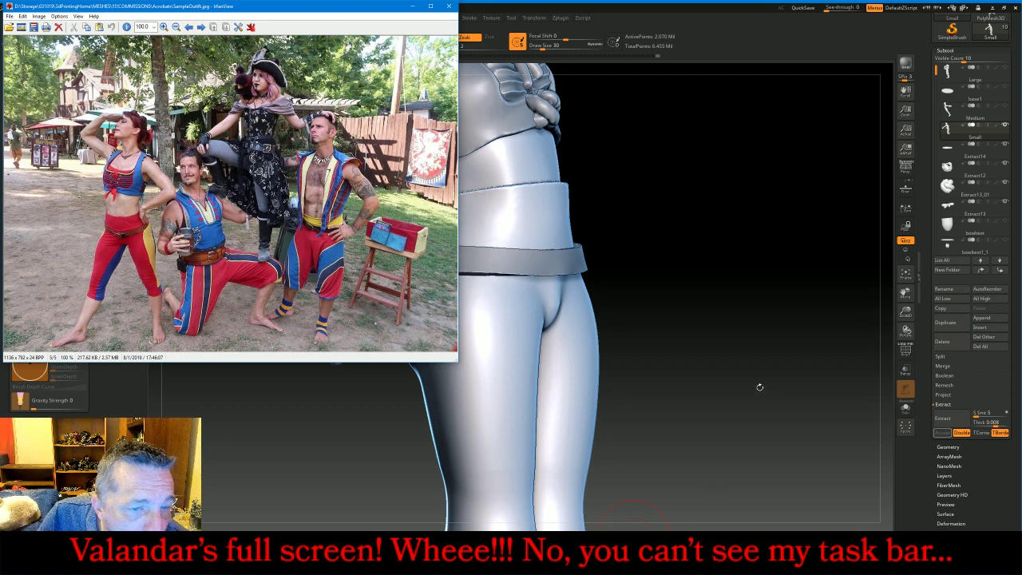
pyautogui.click(956, 151)
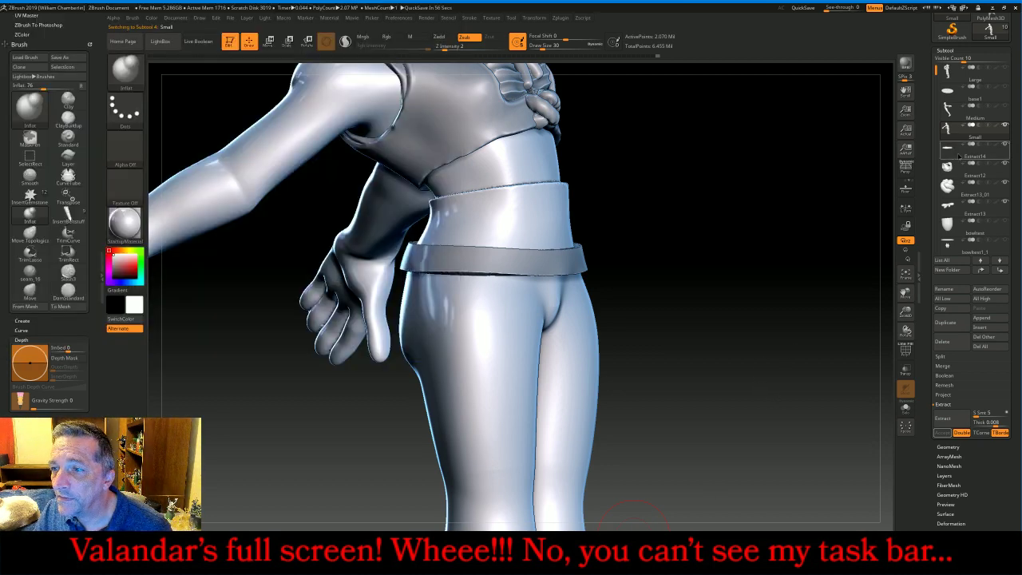
pyautogui.moveTo(747, 279); pyautogui.dragTo(688, 281)
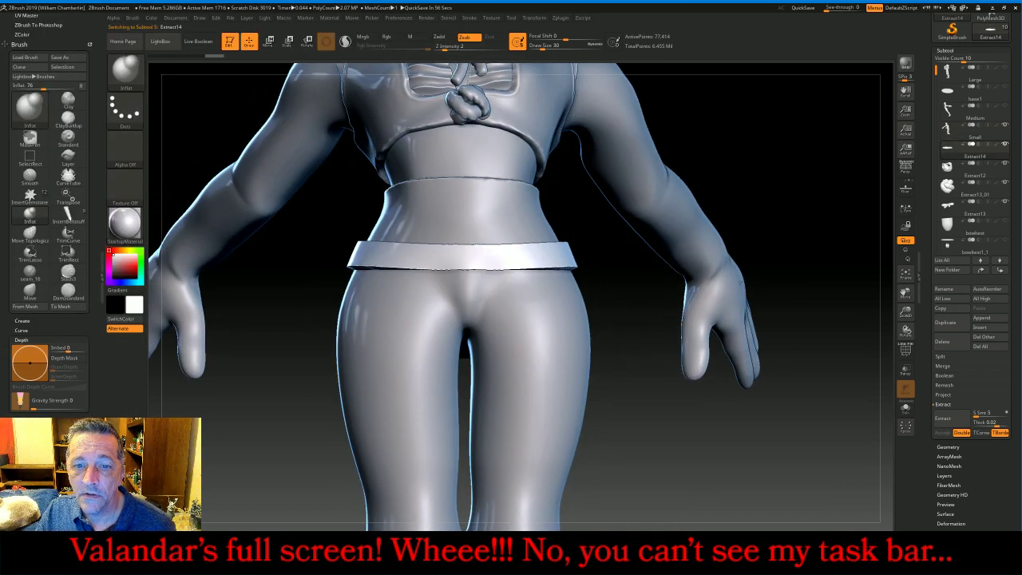
pyautogui.click(125, 71)
pyautogui.click(405, 77)
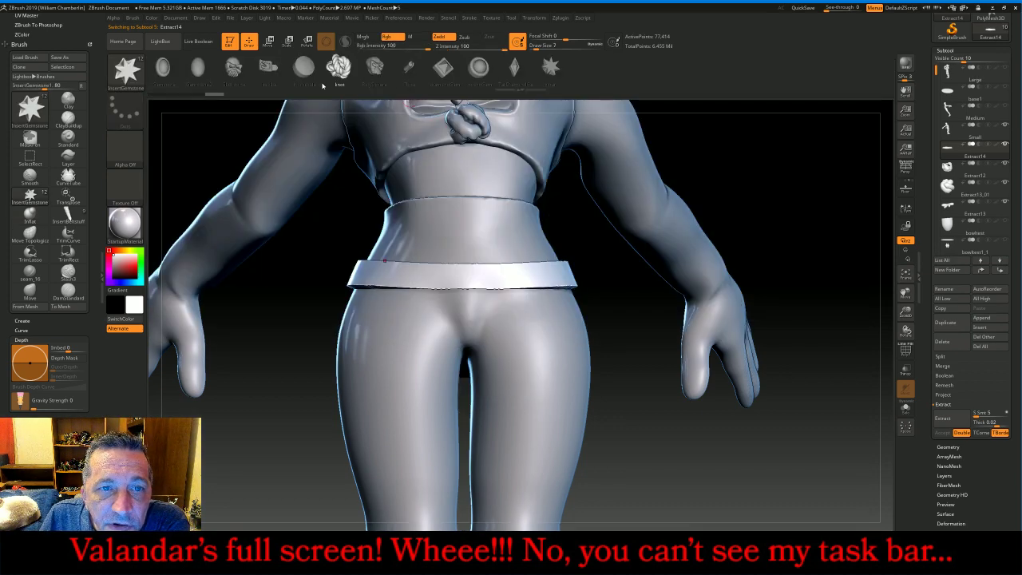
pyautogui.click(268, 68)
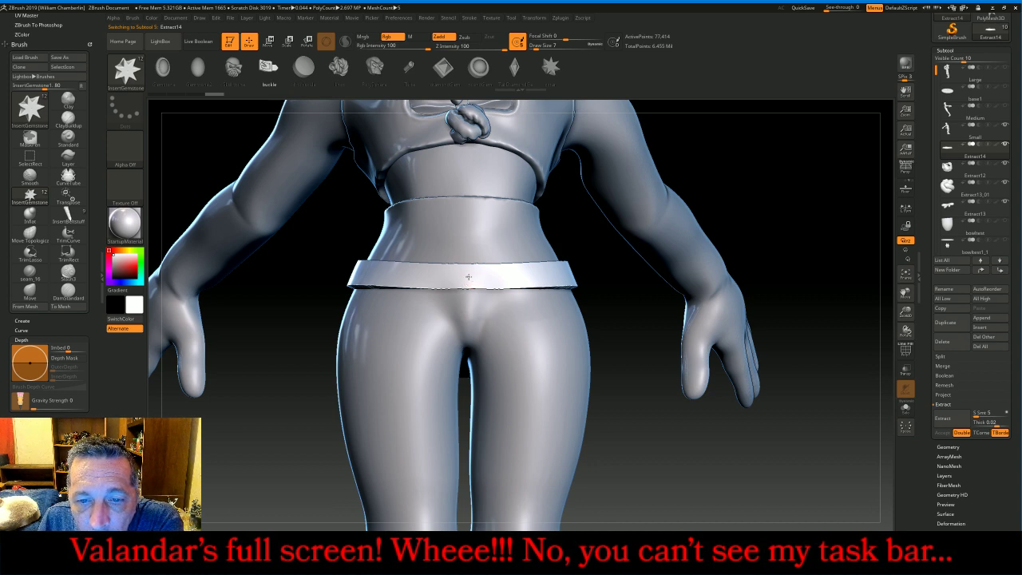
pyautogui.moveTo(468, 277); pyautogui.dragTo(471, 317)
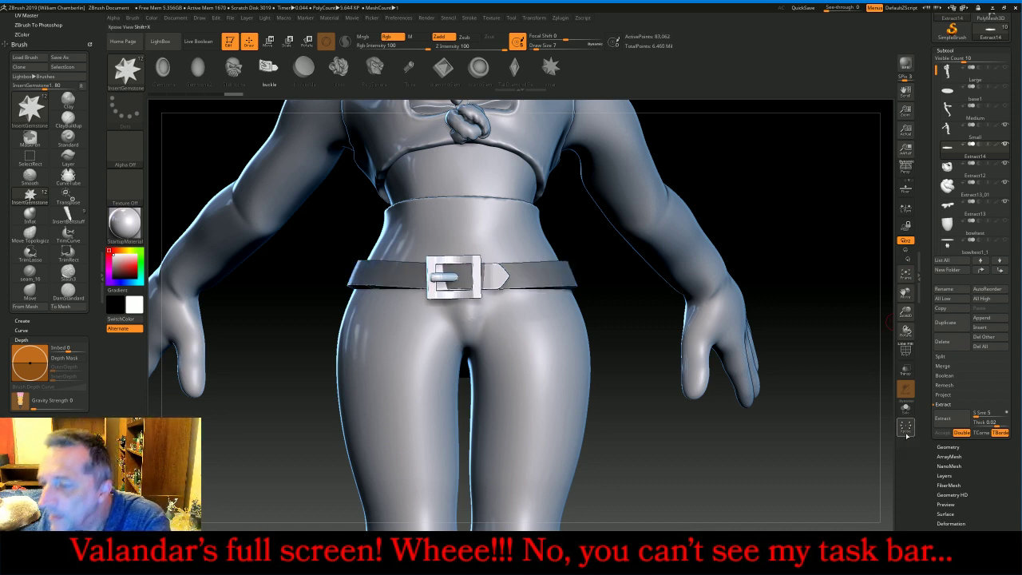
# - Split the unmasked buckle off the belt into its own subtool and select it
pyautogui.click(940, 356)
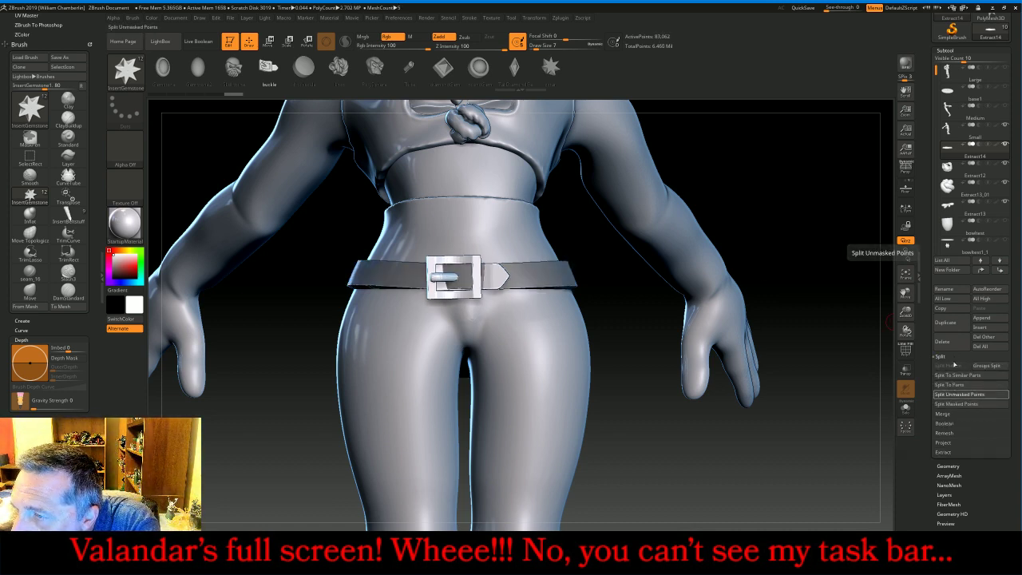
pyautogui.click(958, 393)
pyautogui.click(960, 173)
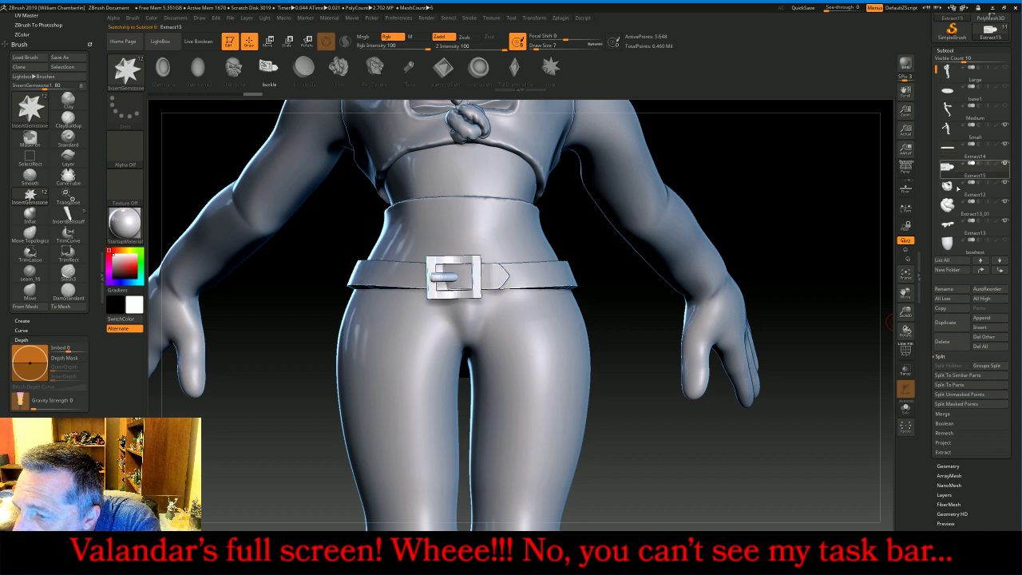
# - Divide the buckle twice, delete its lower subdivision levels, and inspect it up close and on the whole figure
pyautogui.click(948, 467)
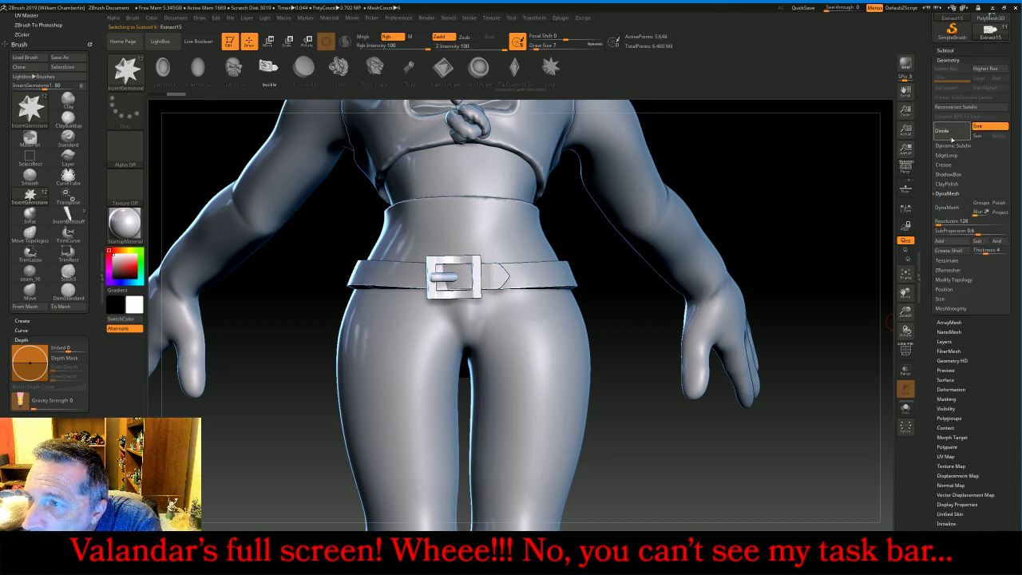
pyautogui.click(948, 132)
pyautogui.moveTo(782, 228); pyautogui.dragTo(878, 268)
pyautogui.click(906, 273)
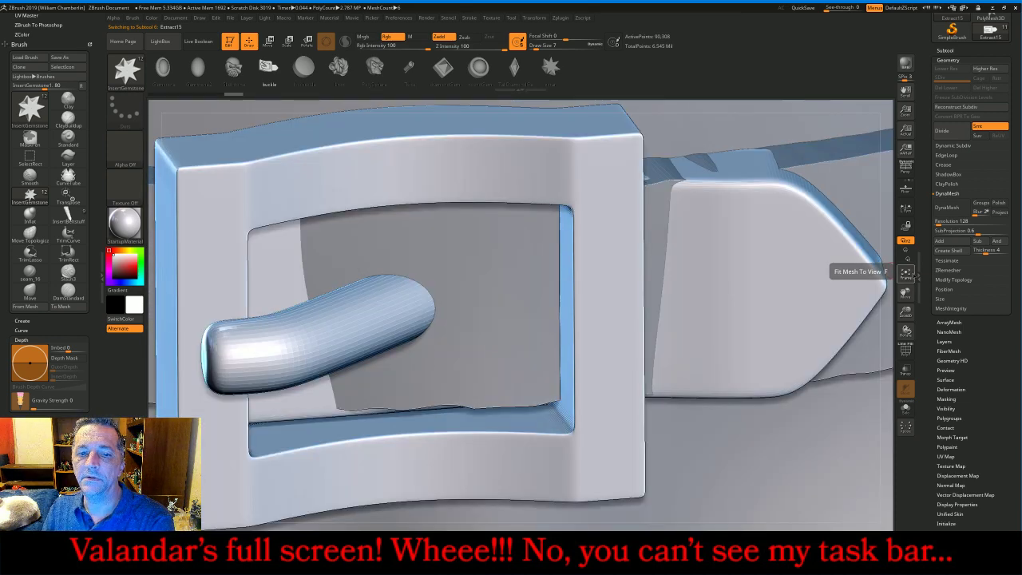
pyautogui.click(907, 273)
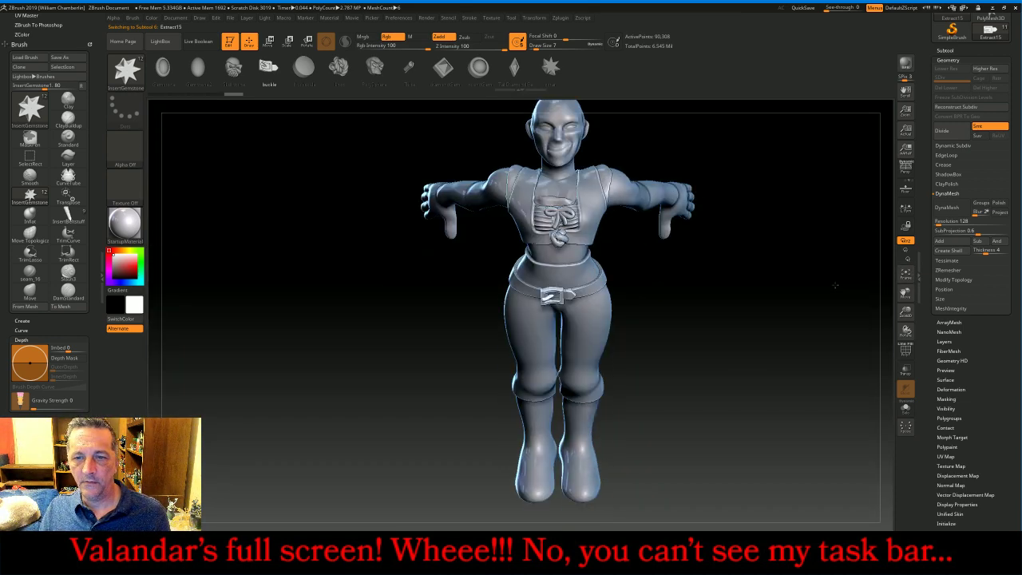
pyautogui.moveTo(769, 324); pyautogui.dragTo(798, 320)
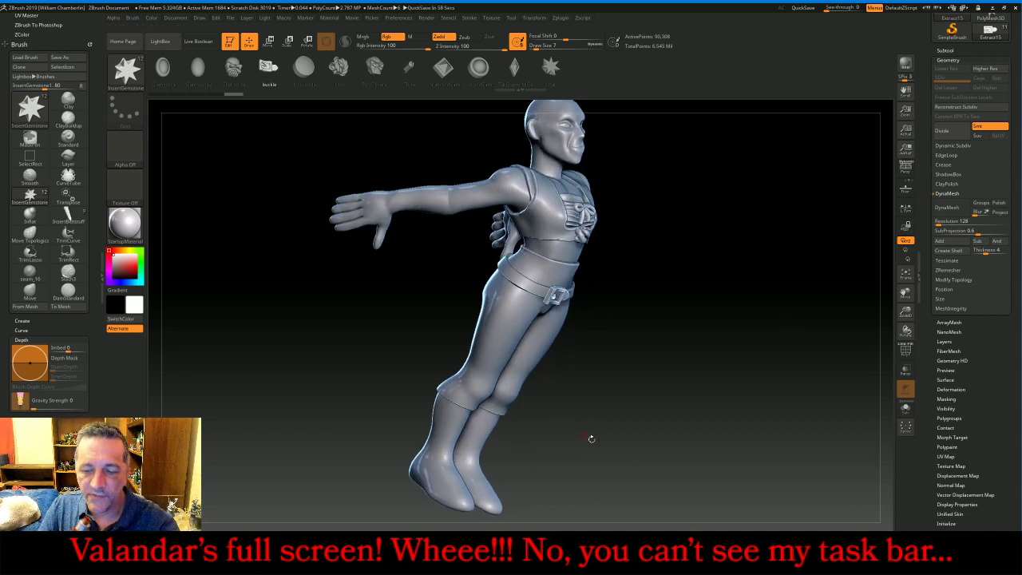
# - Check the outfit photo, look over the whole figure and select the Small subtool
pyautogui.hotkey('alt', 'Tab')
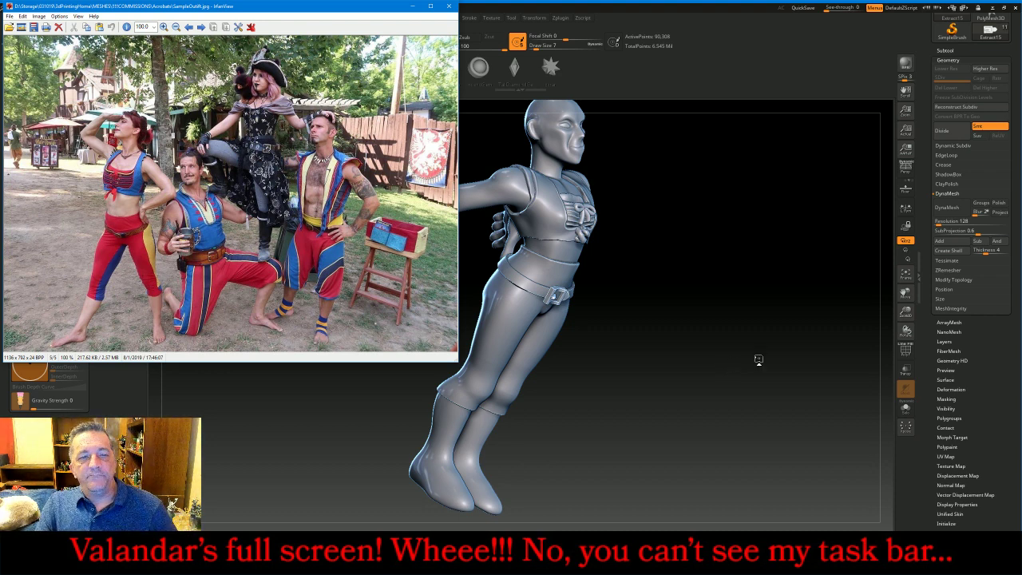
pyautogui.moveTo(757, 360); pyautogui.dragTo(754, 323)
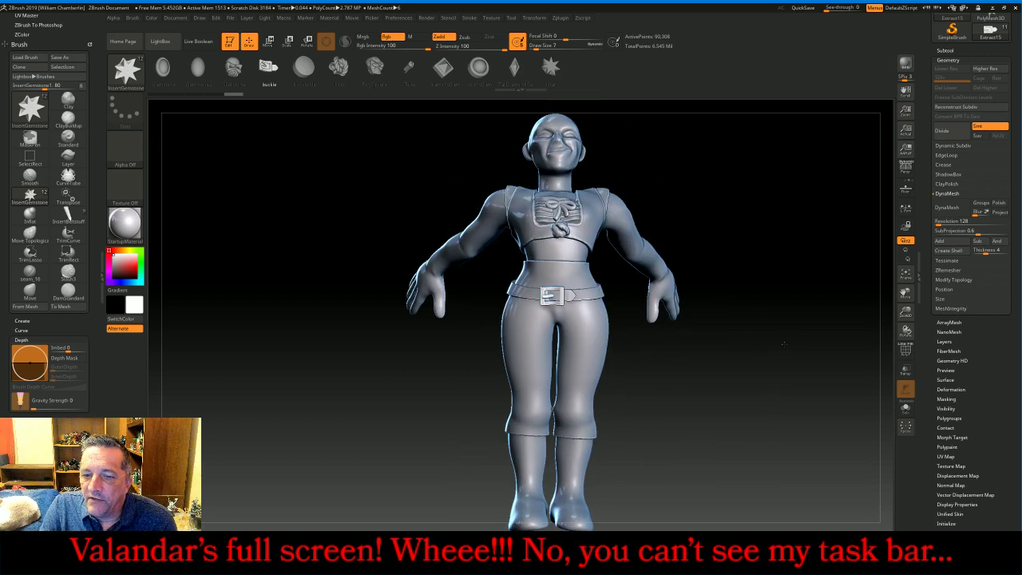
pyautogui.click(945, 50)
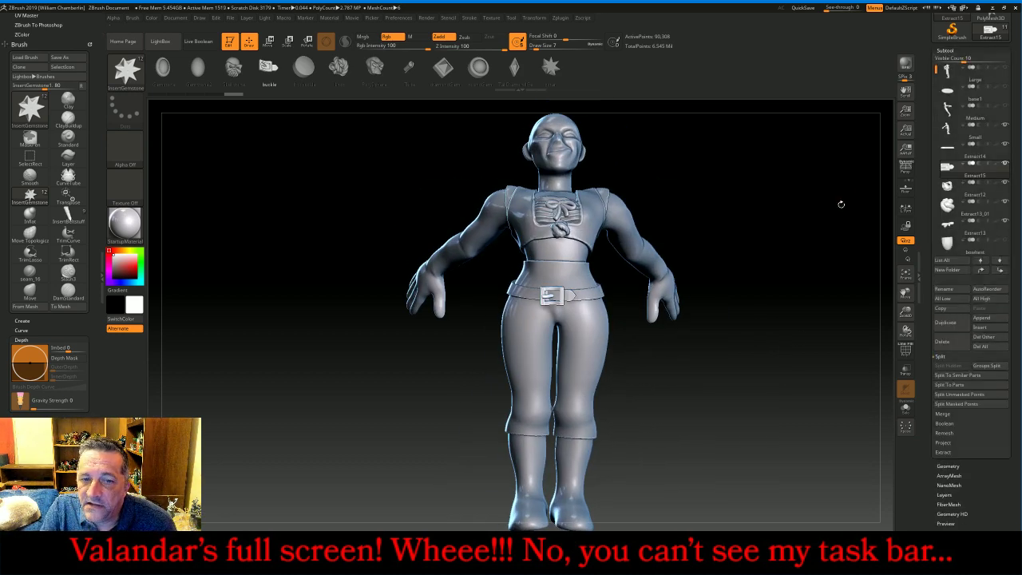
pyautogui.moveTo(807, 229)
pyautogui.mouseDown()
pyautogui.moveTo(832, 228)
pyautogui.moveTo(804, 230)
pyautogui.mouseUp()
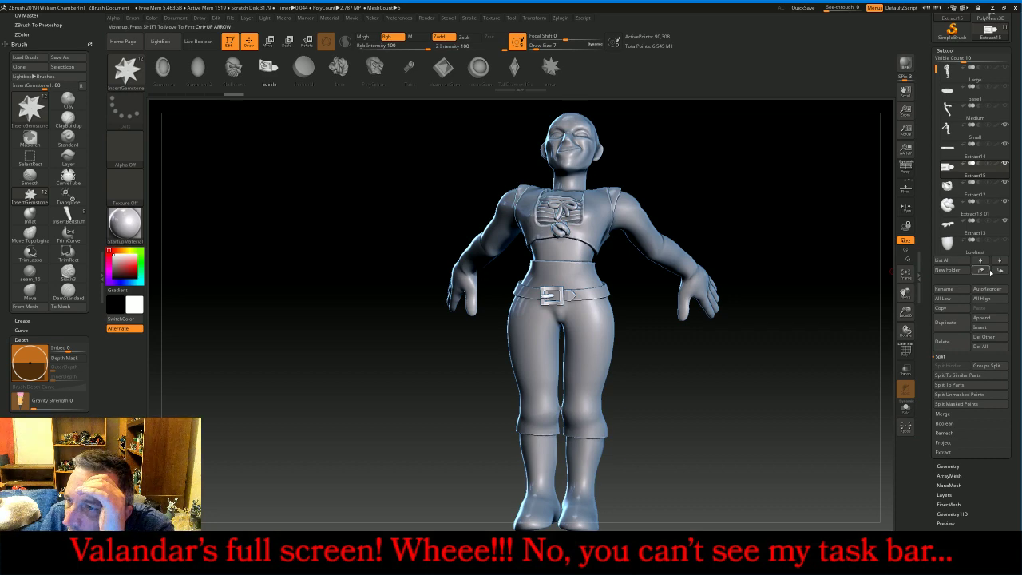
pyautogui.click(970, 131)
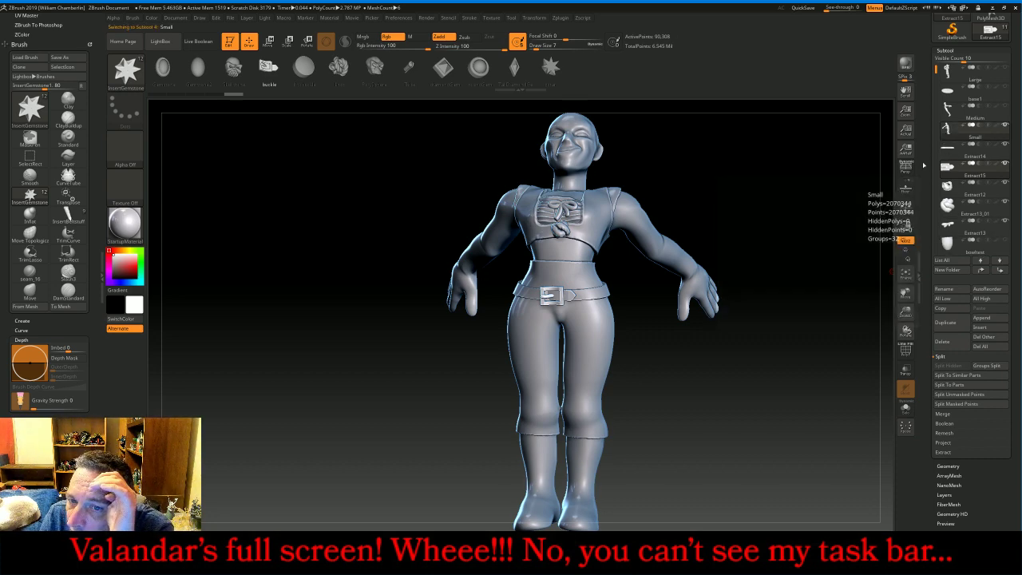
# - Build up folds radiating from the crotch over both front thighs with ClayBuildup at draw size 15 and Z Intensity 31
pyautogui.moveTo(910, 311); pyautogui.dragTo(908, 351)
pyautogui.moveTo(906, 295); pyautogui.dragTo(869, 285)
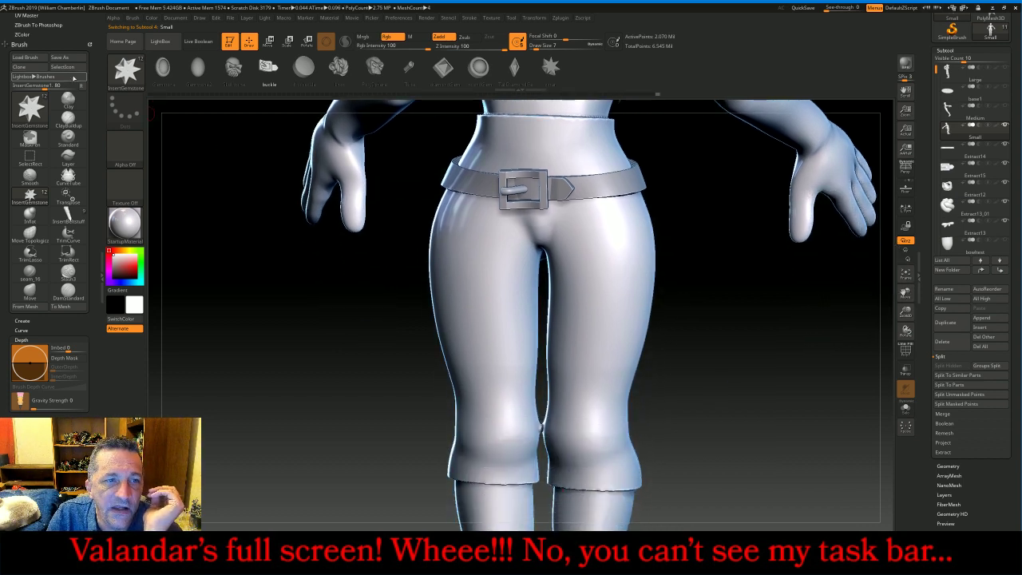
pyautogui.click(125, 78)
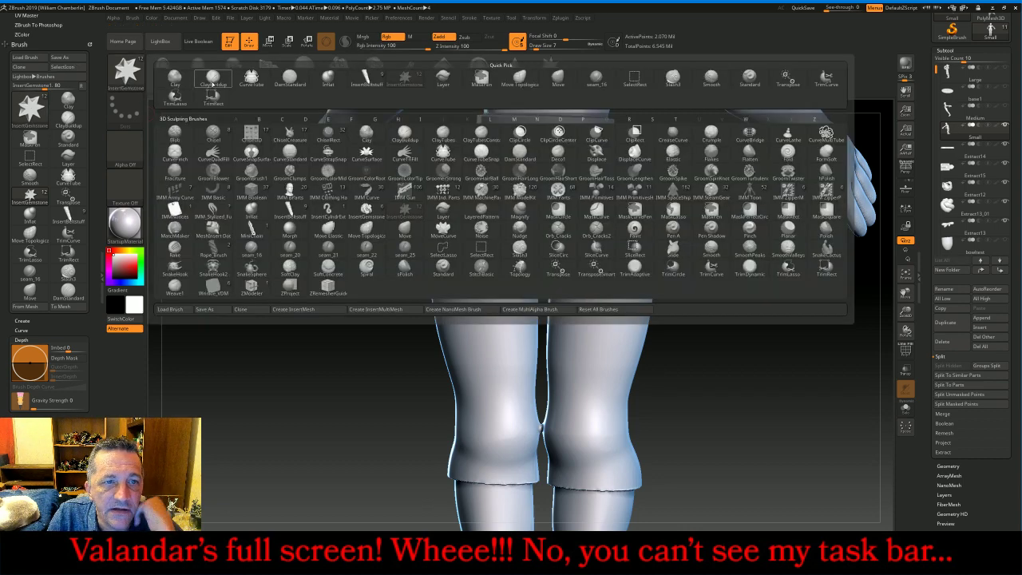
pyautogui.click(174, 77)
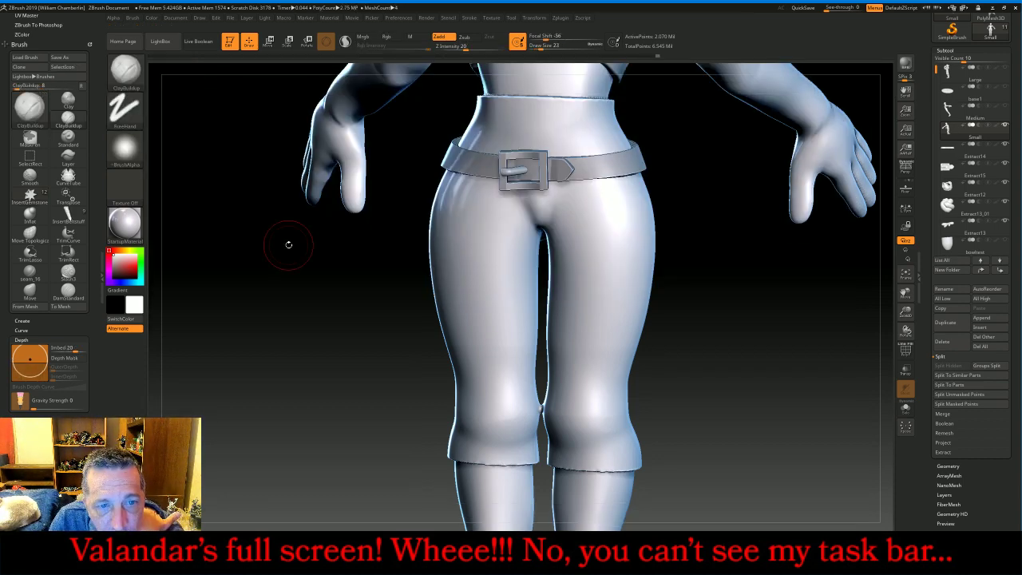
pyautogui.press('[')
pyautogui.press('[')
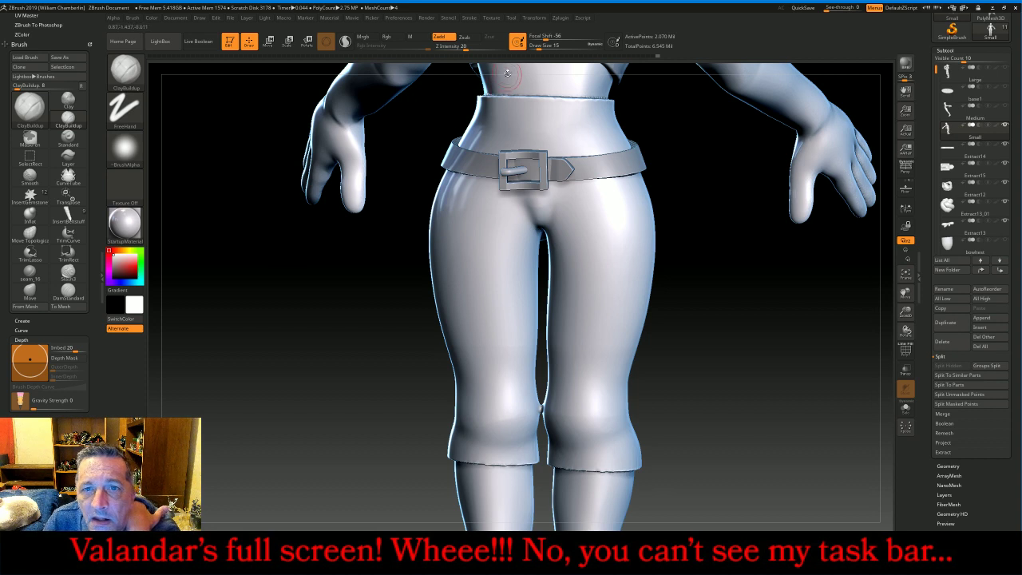
pyautogui.moveTo(466, 49); pyautogui.dragTo(475, 49)
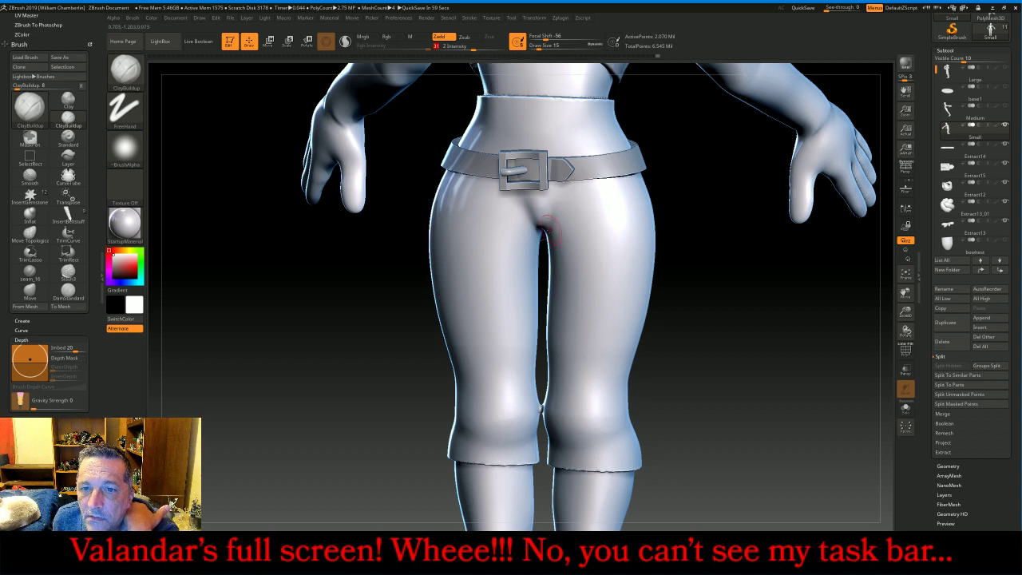
pyautogui.moveTo(551, 227); pyautogui.dragTo(596, 179)
pyautogui.moveTo(556, 226)
pyautogui.mouseDown()
pyautogui.moveTo(631, 187)
pyautogui.moveTo(641, 223)
pyautogui.mouseUp()
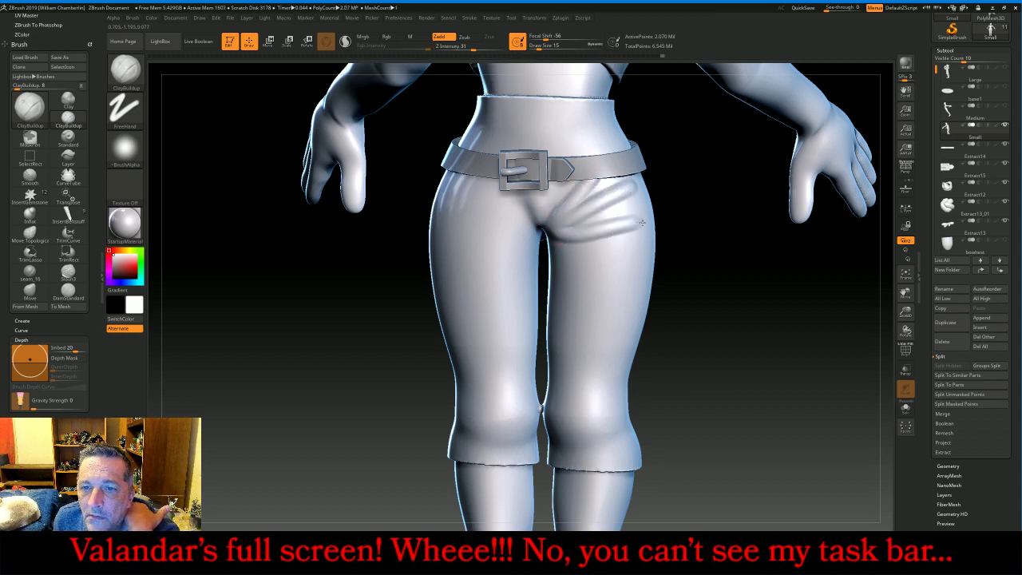
pyautogui.moveTo(534, 226)
pyautogui.mouseDown()
pyautogui.moveTo(484, 180)
pyautogui.moveTo(454, 196)
pyautogui.moveTo(480, 232)
pyautogui.moveTo(454, 223)
pyautogui.mouseUp()
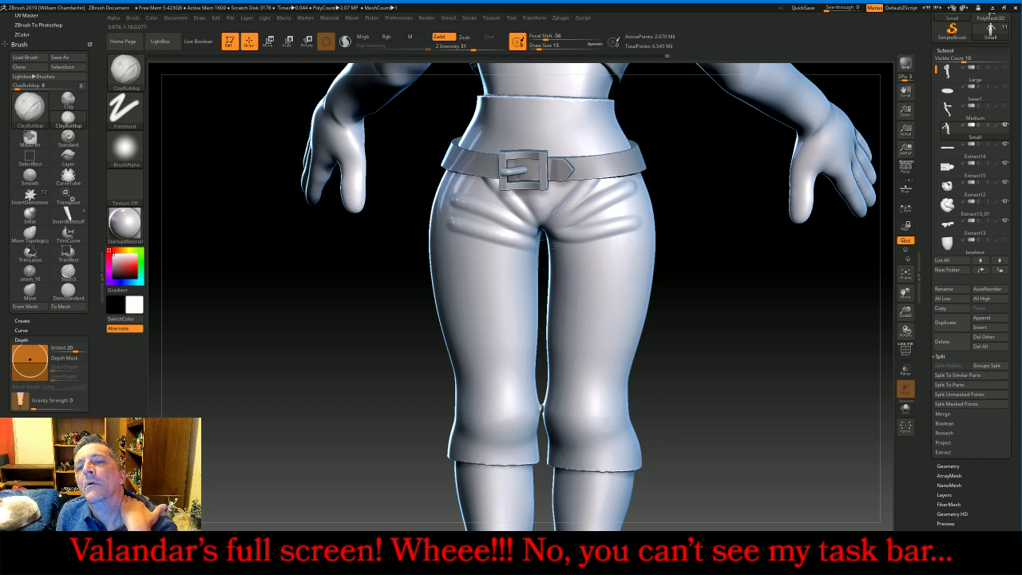
pyautogui.moveTo(550, 242); pyautogui.dragTo(630, 269)
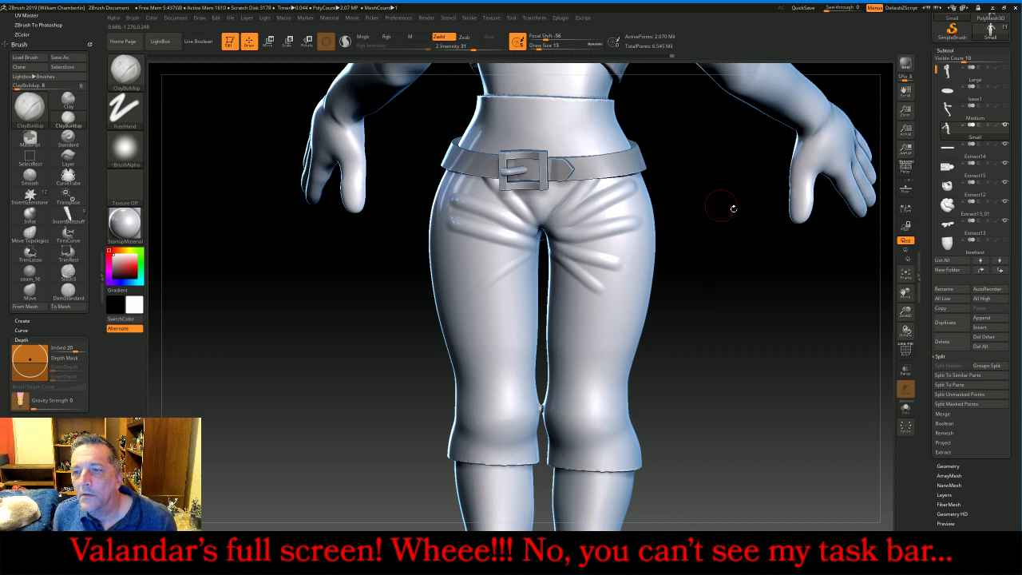
# - Turn on transparency for the other subtools and smooth the ends of the folds on the front thighs
pyautogui.click(904, 368)
pyautogui.press('shift')
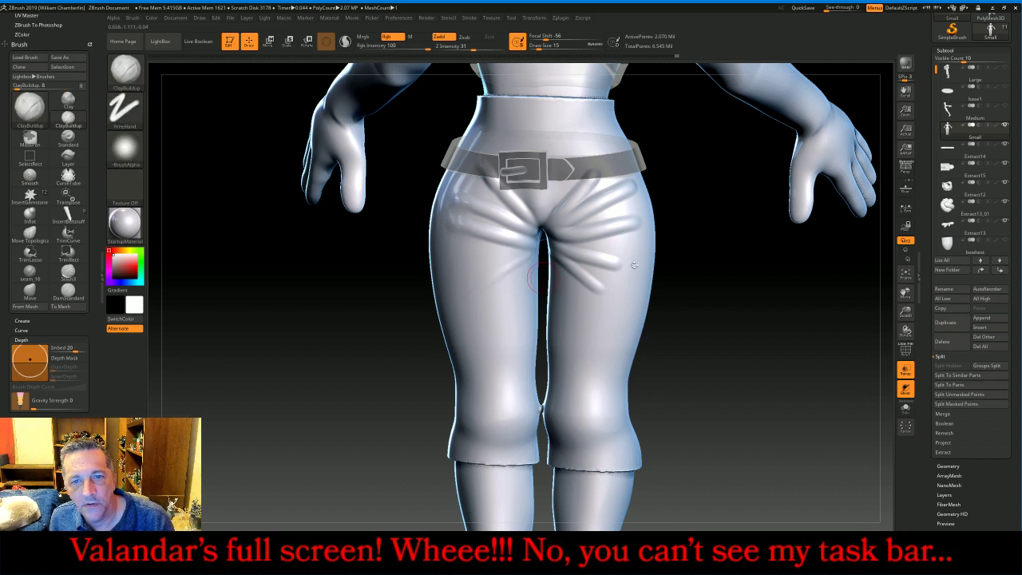
pyautogui.press('shift')
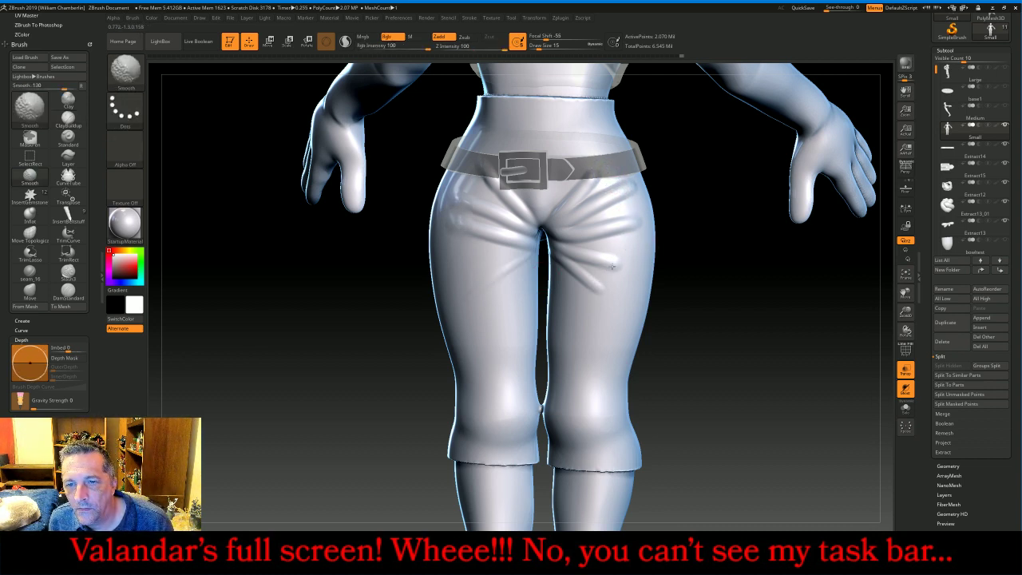
pyautogui.keyDown('shift'); pyautogui.moveTo(588, 319); pyautogui.dragTo(598, 306); pyautogui.keyUp('shift')
pyautogui.press('shift')
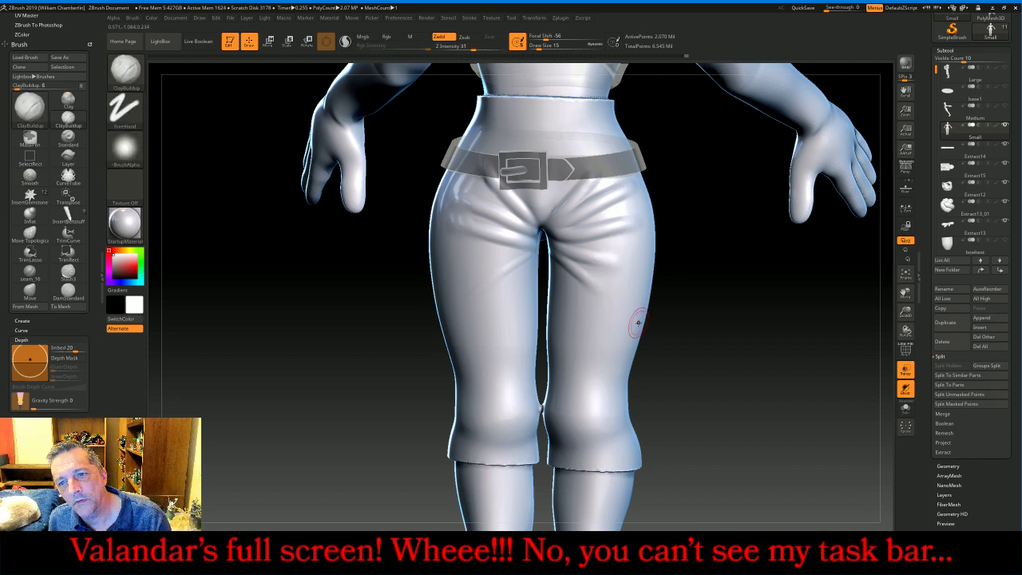
# - Build up folds fanning out from below the buttocks across the backs of both thighs with ClayBuildup
pyautogui.moveTo(713, 284)
pyautogui.mouseDown()
pyautogui.moveTo(782, 270)
pyautogui.moveTo(720, 244)
pyautogui.moveTo(749, 211)
pyautogui.mouseUp()
pyautogui.moveTo(668, 246); pyautogui.dragTo(749, 246)
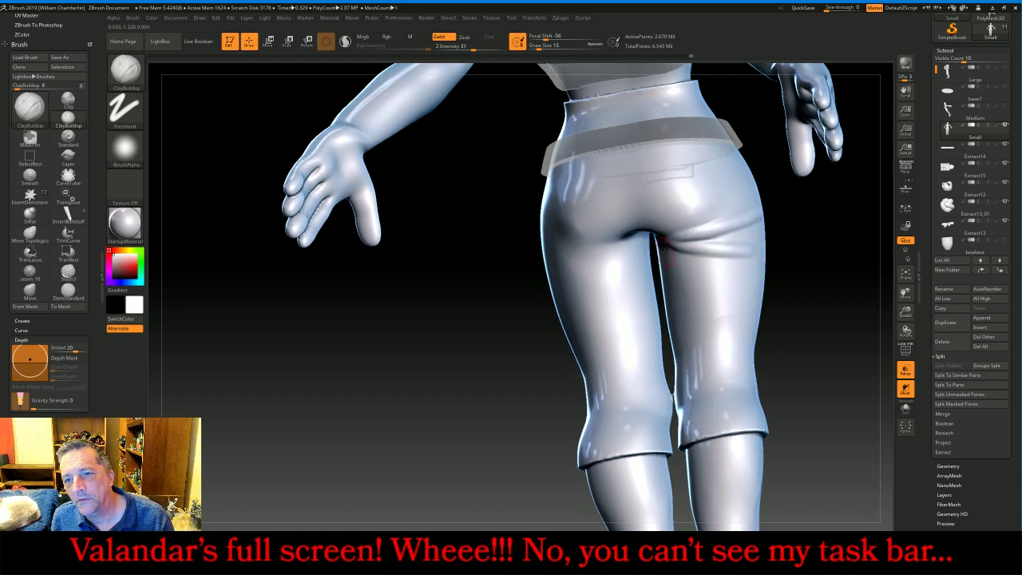
pyautogui.moveTo(798, 279); pyautogui.dragTo(722, 290)
pyautogui.moveTo(798, 339); pyautogui.dragTo(677, 282)
pyautogui.moveTo(652, 238); pyautogui.dragTo(744, 304)
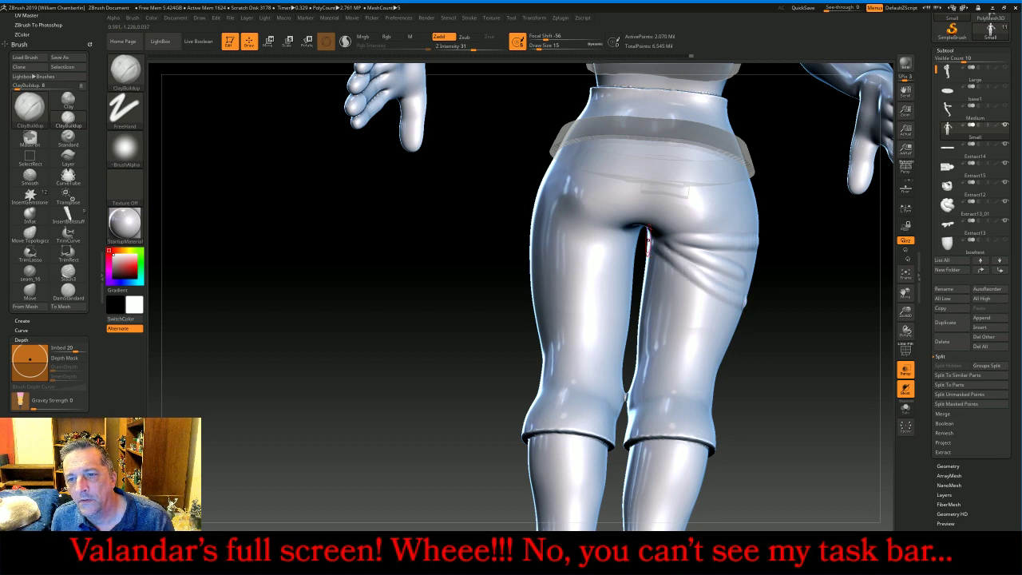
pyautogui.moveTo(631, 228)
pyautogui.mouseDown()
pyautogui.moveTo(535, 201)
pyautogui.moveTo(533, 241)
pyautogui.moveTo(622, 248)
pyautogui.moveTo(535, 281)
pyautogui.mouseUp()
# - Smooth the outer ends of the new folds on the back of the thighs
pyautogui.moveTo(815, 292); pyautogui.dragTo(846, 307)
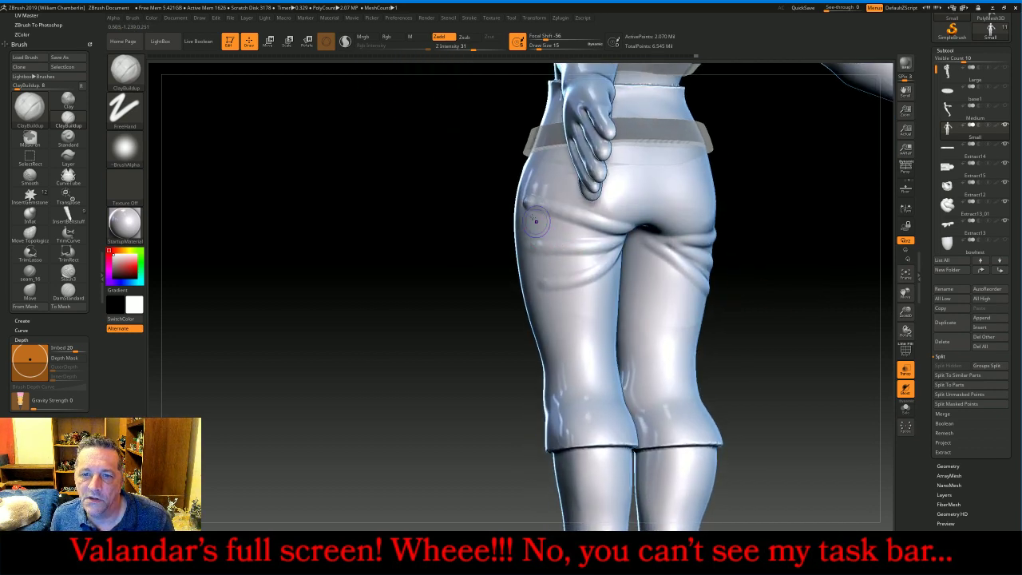
pyautogui.keyDown('shift'); pyautogui.moveTo(537, 221); pyautogui.dragTo(529, 199); pyautogui.keyUp('shift')
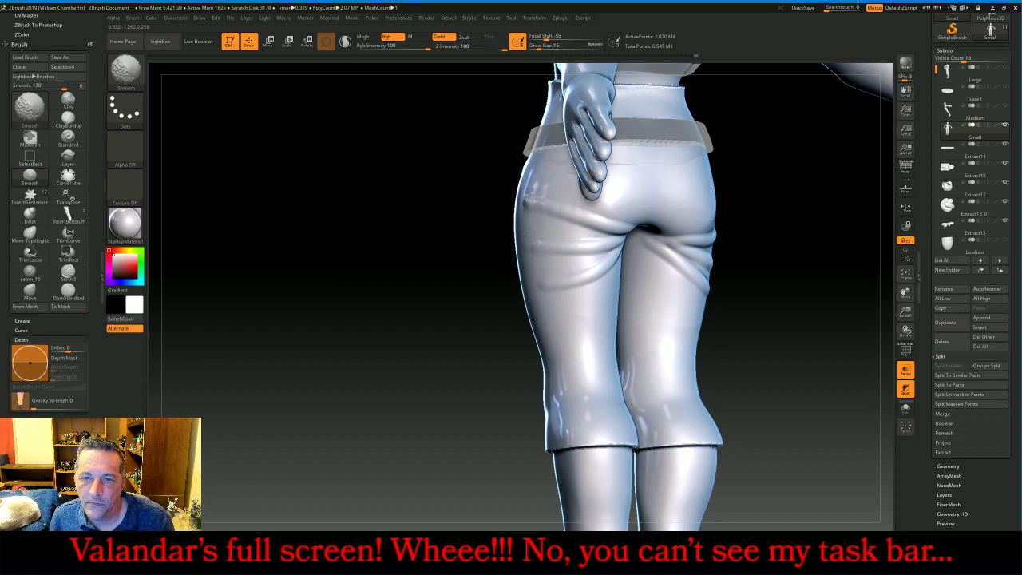
pyautogui.moveTo(528, 211)
pyautogui.keyDown('shift'); pyautogui.mouseDown()
pyautogui.moveTo(537, 239)
pyautogui.moveTo(557, 251)
pyautogui.moveTo(551, 275)
pyautogui.mouseUp(); pyautogui.keyUp('shift')
pyautogui.moveTo(824, 264); pyautogui.dragTo(669, 246, button='right')
pyautogui.press('shift')
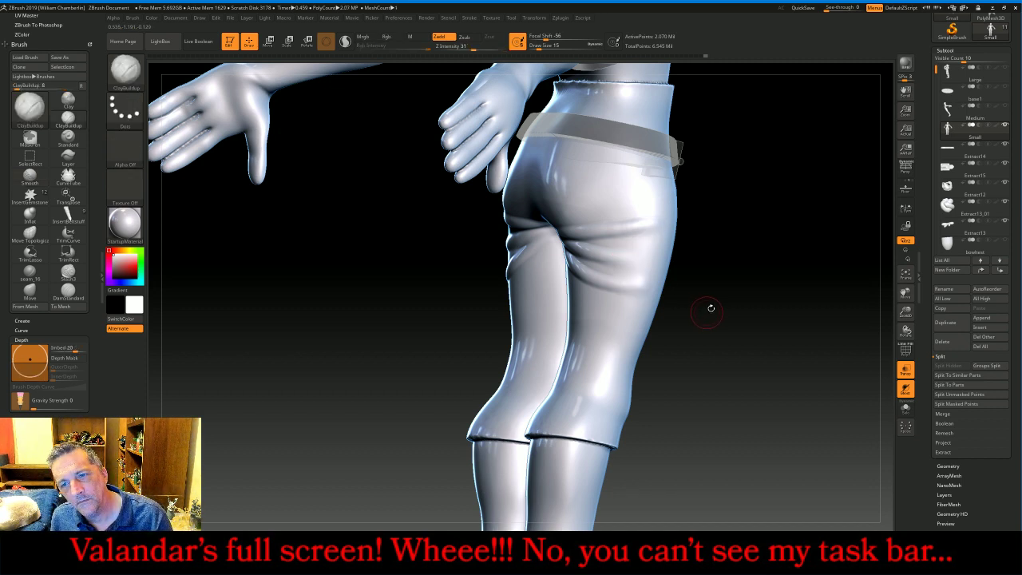
# - Build up bunched folds behind both knees above the trouser cuffs and soften them with Smooth
pyautogui.moveTo(779, 285); pyautogui.dragTo(734, 326)
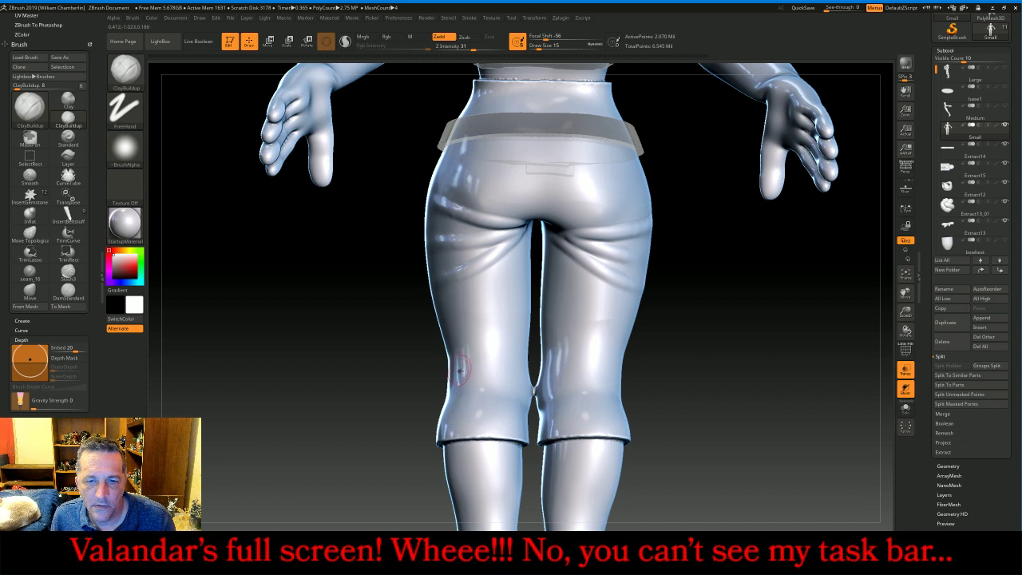
pyautogui.moveTo(461, 370)
pyautogui.mouseDown()
pyautogui.moveTo(515, 367)
pyautogui.moveTo(498, 383)
pyautogui.moveTo(461, 381)
pyautogui.moveTo(501, 401)
pyautogui.mouseUp()
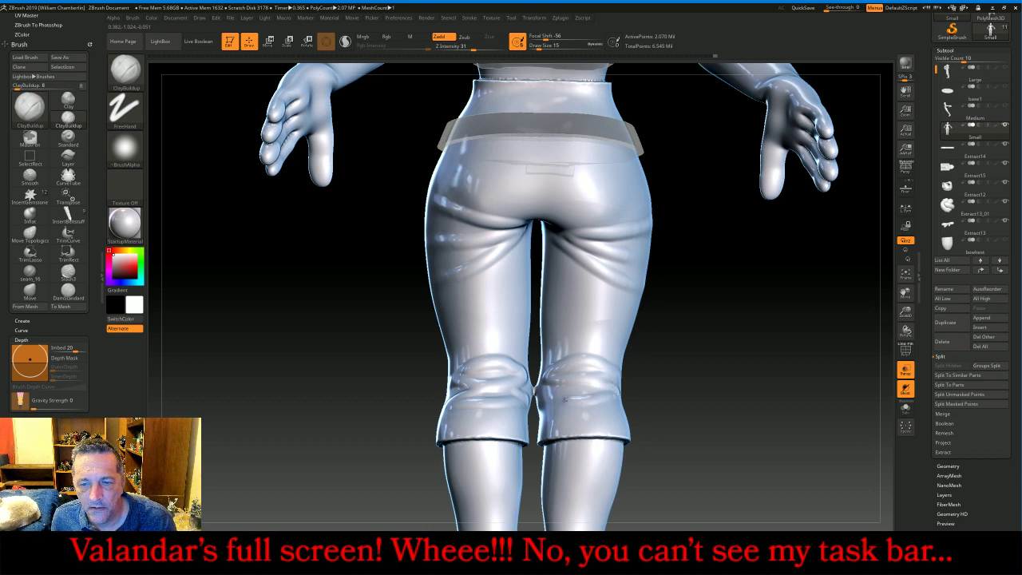
pyautogui.press('shift')
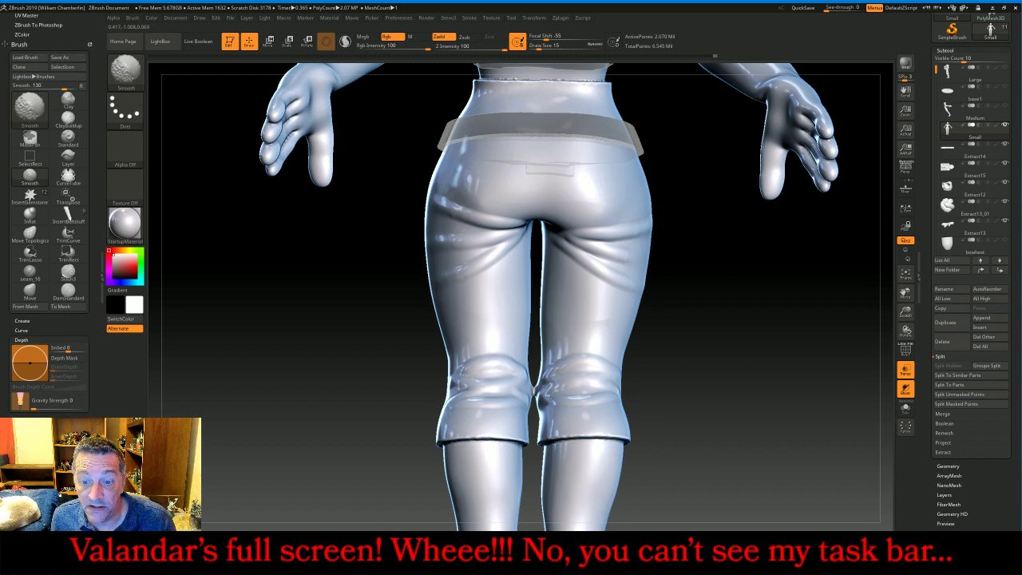
pyautogui.keyDown('shift'); pyautogui.moveTo(620, 376); pyautogui.dragTo(626, 374); pyautogui.keyUp('shift')
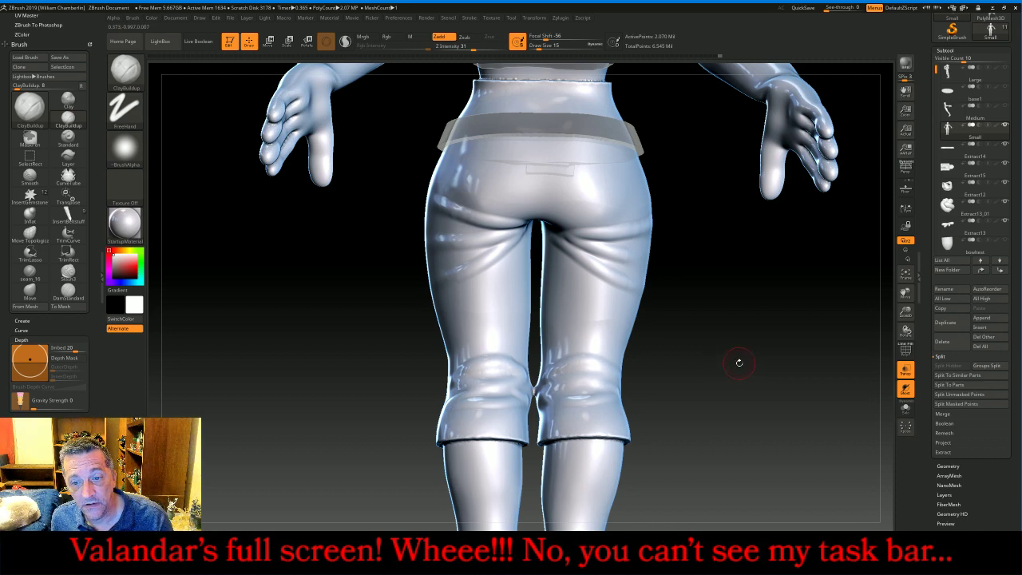
# - Blend the trouser folds below the seat into the hips and thighs with Smooth
pyautogui.moveTo(726, 336)
pyautogui.mouseDown()
pyautogui.moveTo(791, 329)
pyautogui.moveTo(675, 326)
pyautogui.mouseUp()
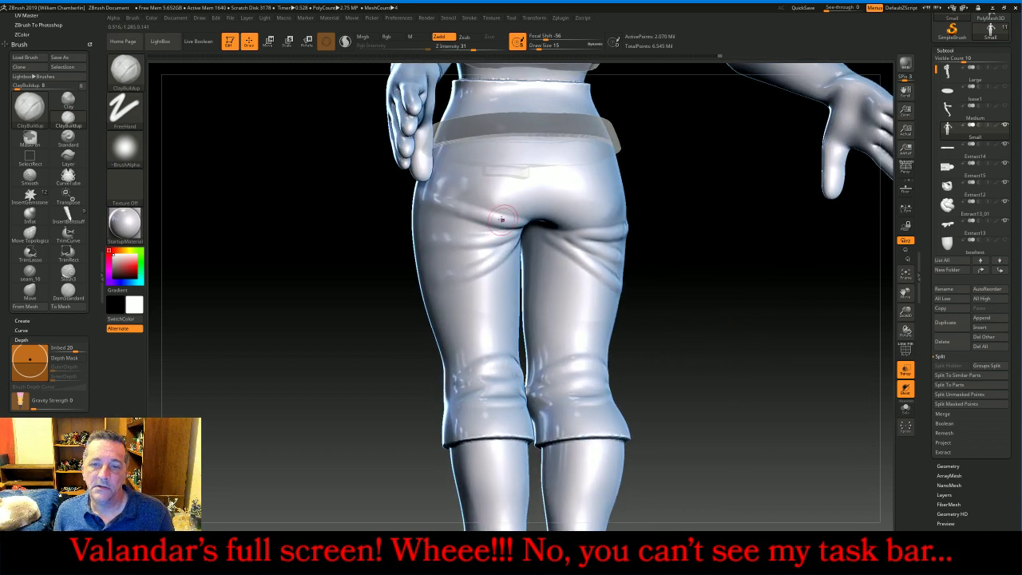
pyautogui.keyDown('shift'); pyautogui.moveTo(450, 199); pyautogui.dragTo(458, 200); pyautogui.keyUp('shift')
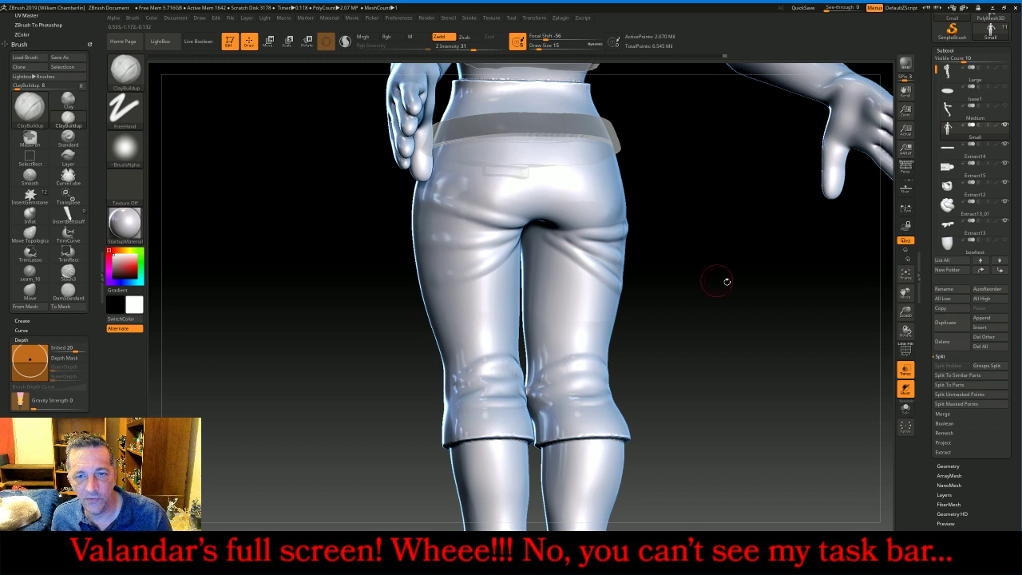
pyautogui.moveTo(725, 283)
pyautogui.mouseDown()
pyautogui.moveTo(748, 271)
pyautogui.moveTo(686, 264)
pyautogui.mouseUp()
pyautogui.press('shift')
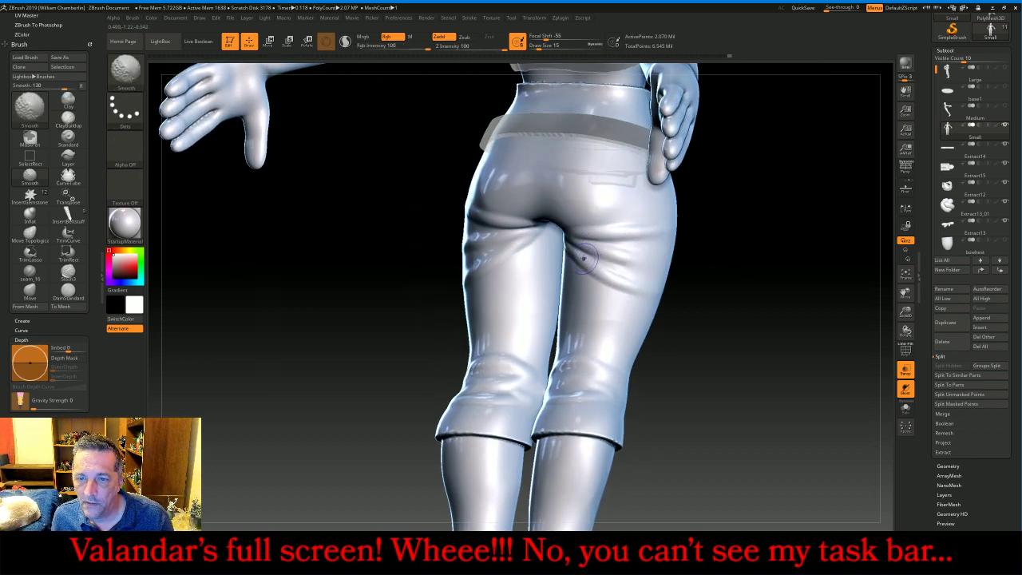
pyautogui.keyDown('shift'); pyautogui.moveTo(624, 277); pyautogui.dragTo(639, 286); pyautogui.keyUp('shift')
# - Carve creases between the front crotch folds on both thighs with the Slash3 brush at Z Intensity 16
pyautogui.moveTo(754, 353); pyautogui.dragTo(698, 303)
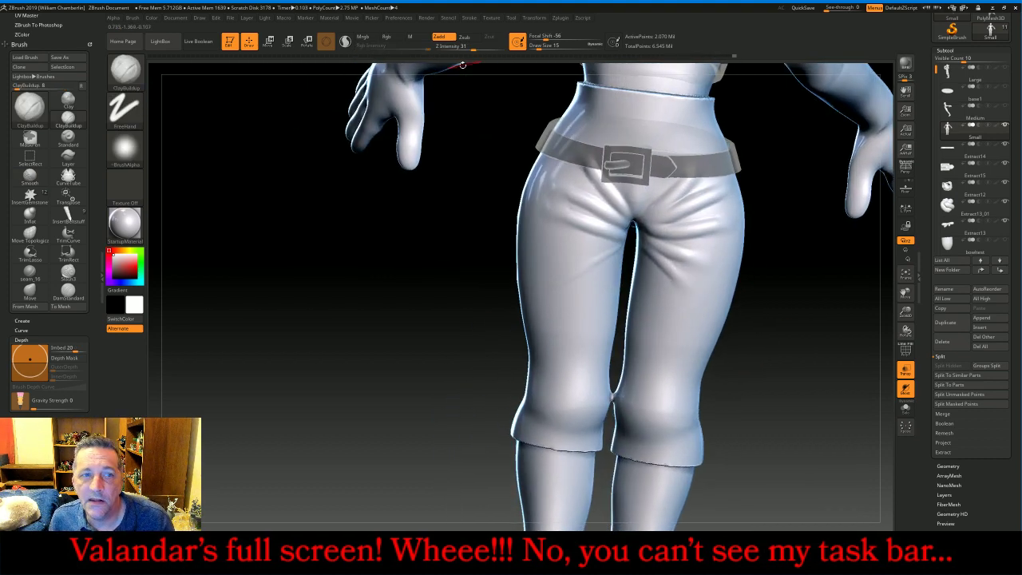
pyautogui.click(125, 70)
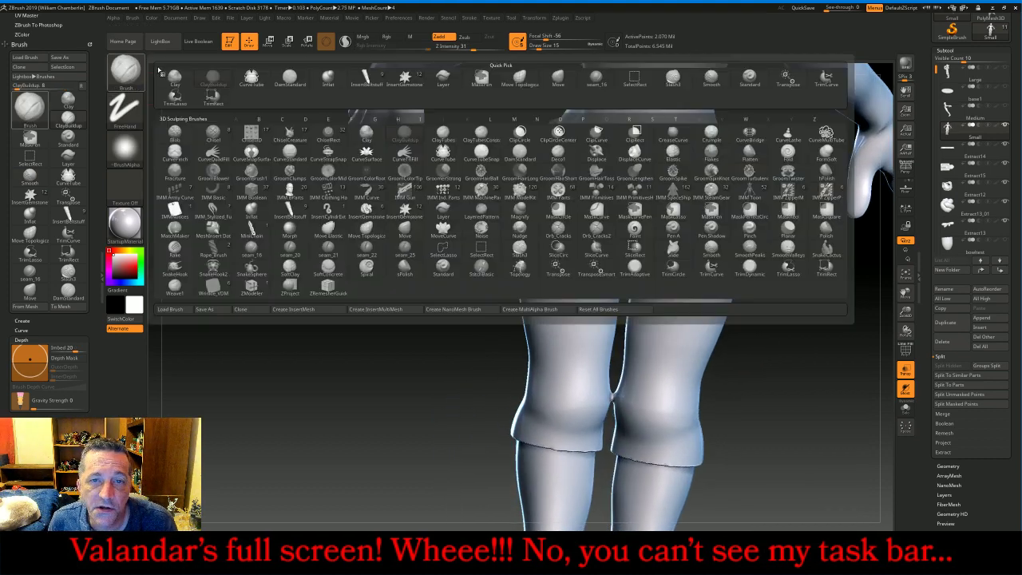
pyautogui.click(672, 77)
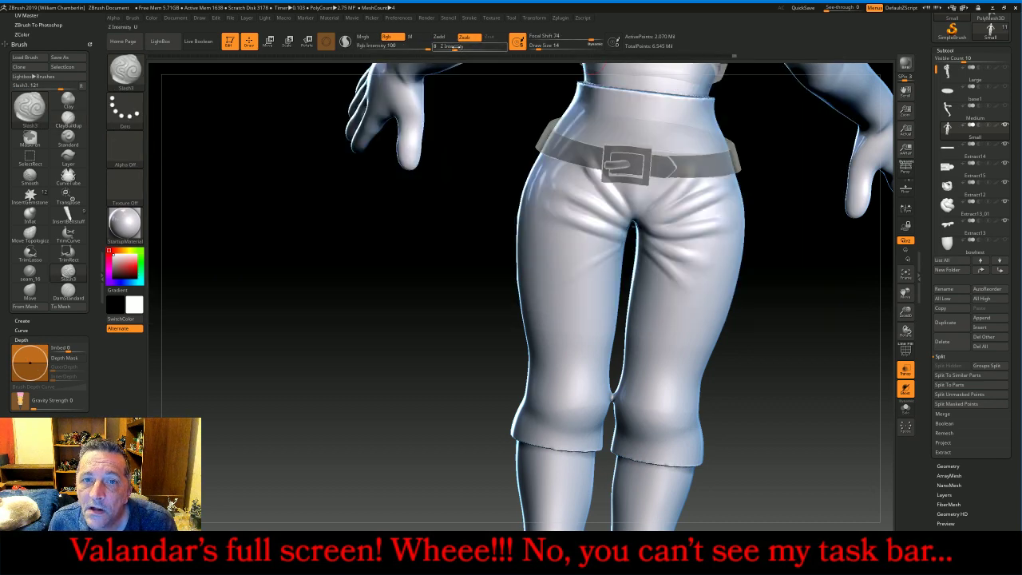
pyautogui.moveTo(455, 47); pyautogui.dragTo(448, 48)
pyautogui.write('16')
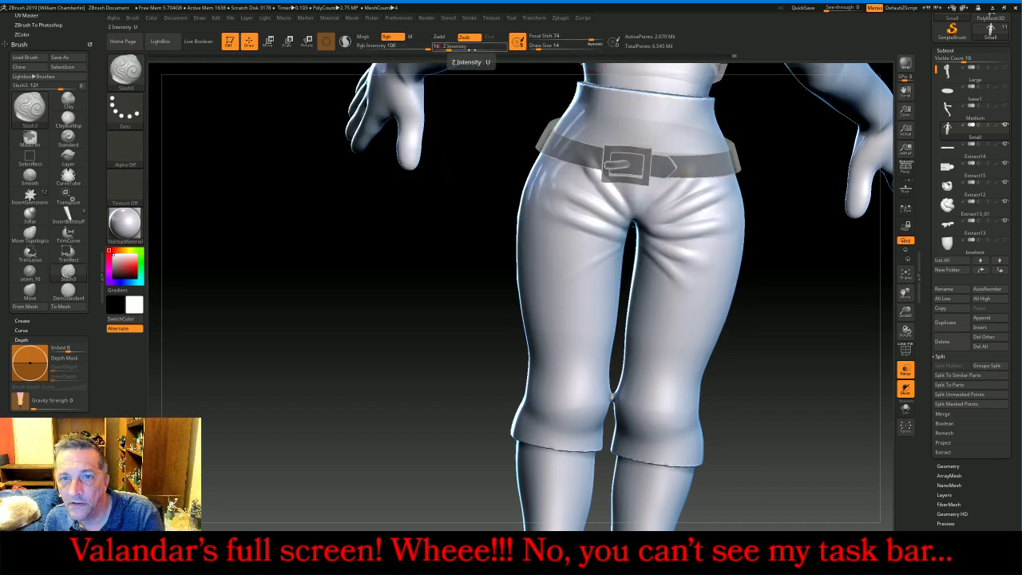
pyautogui.moveTo(780, 258); pyautogui.dragTo(822, 294)
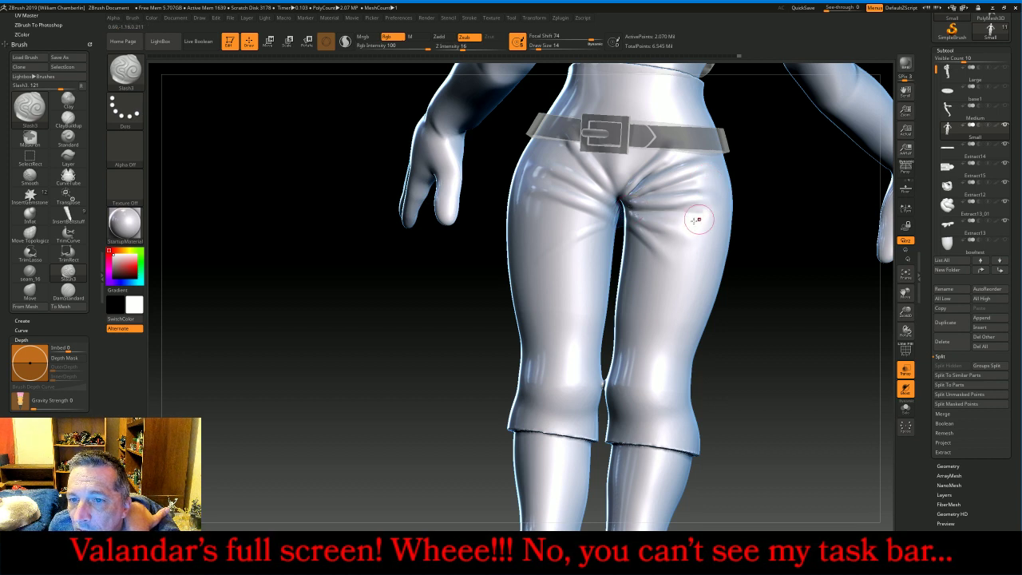
pyautogui.moveTo(627, 213); pyautogui.dragTo(682, 257)
pyautogui.moveTo(628, 224); pyautogui.dragTo(649, 263)
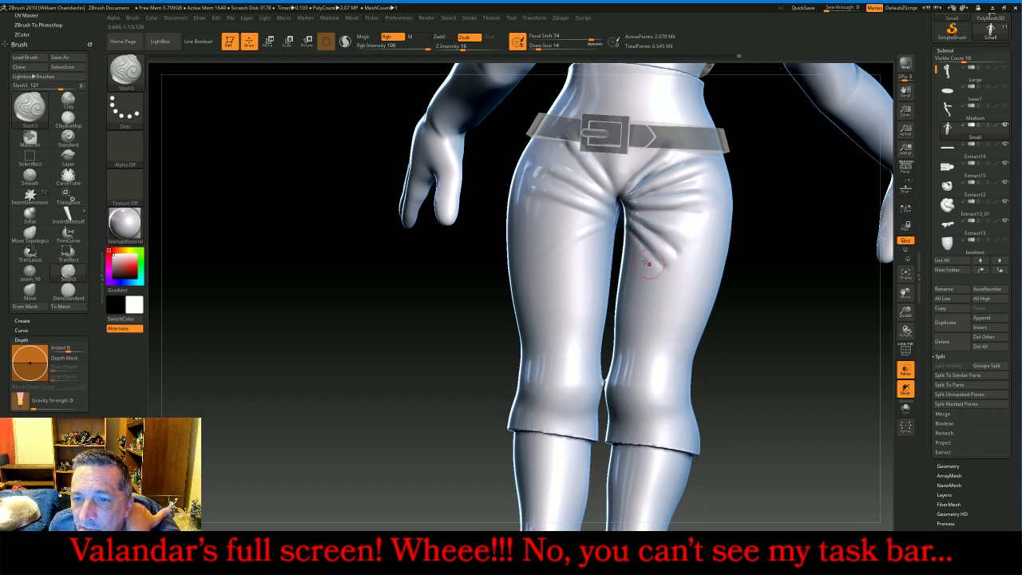
pyautogui.moveTo(614, 225); pyautogui.dragTo(553, 258)
pyautogui.moveTo(613, 222); pyautogui.dragTo(549, 207)
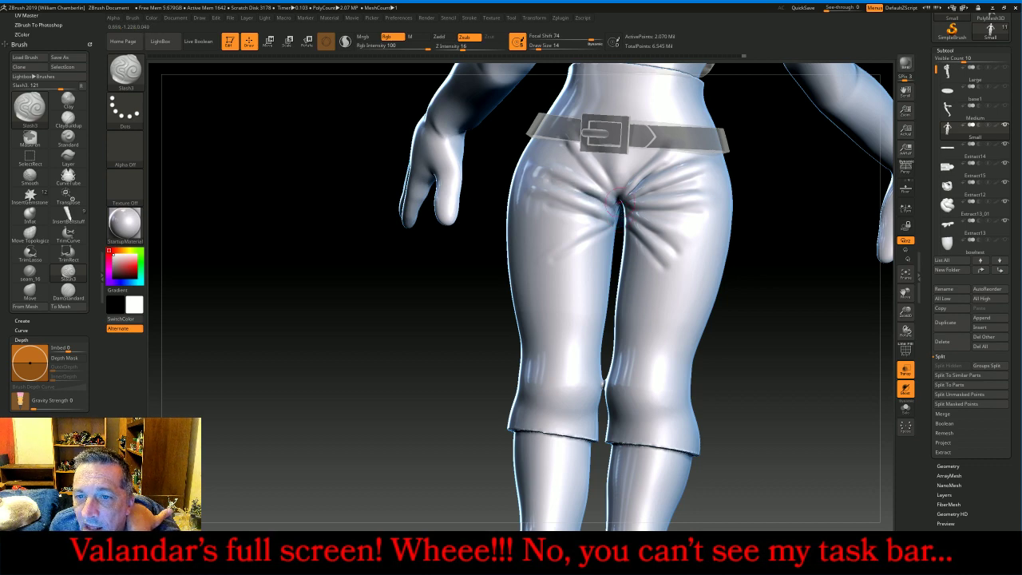
# - Carve creases below the seat across the back of one thigh with the Slash3 brush
pyautogui.moveTo(805, 309); pyautogui.dragTo(649, 214)
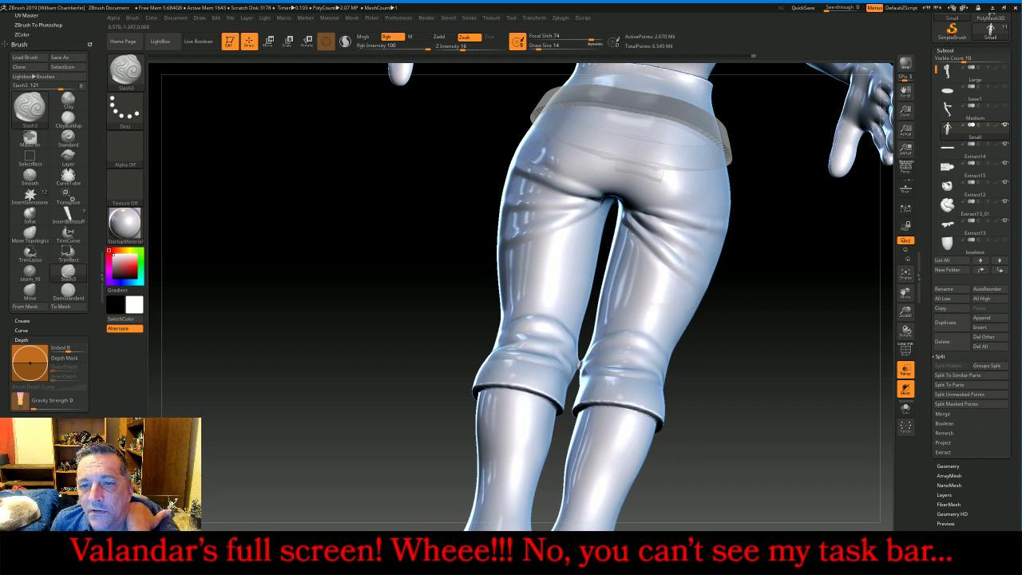
pyautogui.moveTo(600, 204); pyautogui.dragTo(526, 218)
pyautogui.moveTo(604, 214); pyautogui.dragTo(523, 251)
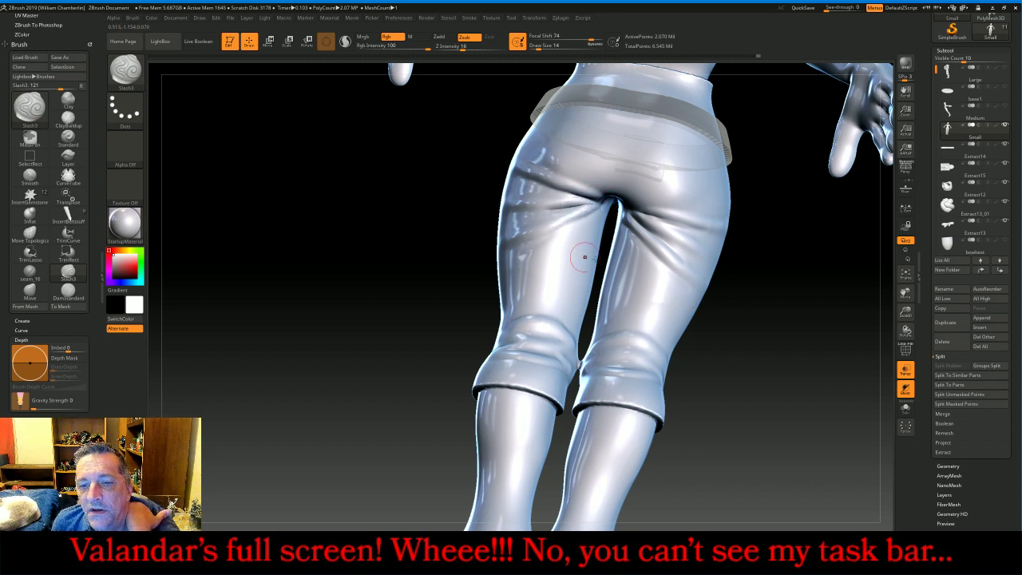
# - Carve creases between the bunched folds behind both knees with Slash3 and soften them with Smooth
pyautogui.moveTo(756, 330)
pyautogui.mouseDown()
pyautogui.moveTo(787, 356)
pyautogui.moveTo(737, 371)
pyautogui.mouseUp()
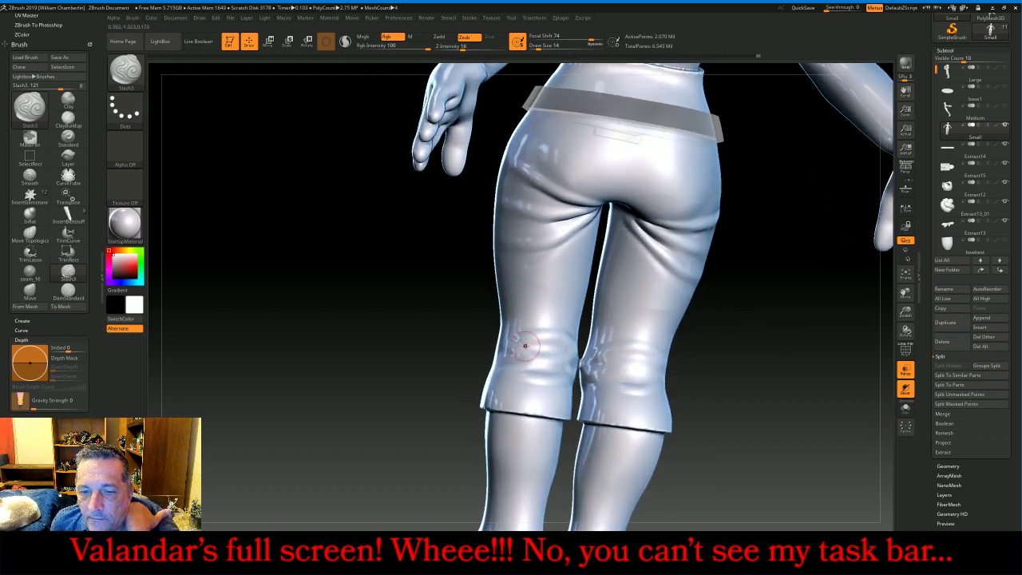
pyautogui.moveTo(525, 346)
pyautogui.mouseDown()
pyautogui.moveTo(565, 347)
pyautogui.moveTo(521, 372)
pyautogui.moveTo(527, 386)
pyautogui.moveTo(556, 383)
pyautogui.mouseUp()
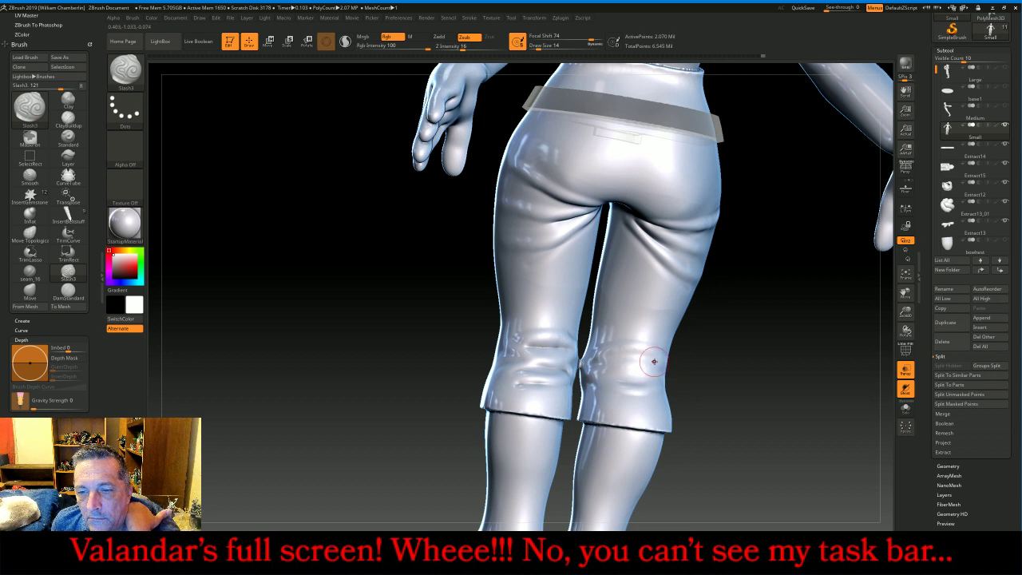
pyautogui.moveTo(653, 362)
pyautogui.mouseDown()
pyautogui.moveTo(621, 370)
pyautogui.moveTo(653, 387)
pyautogui.mouseUp()
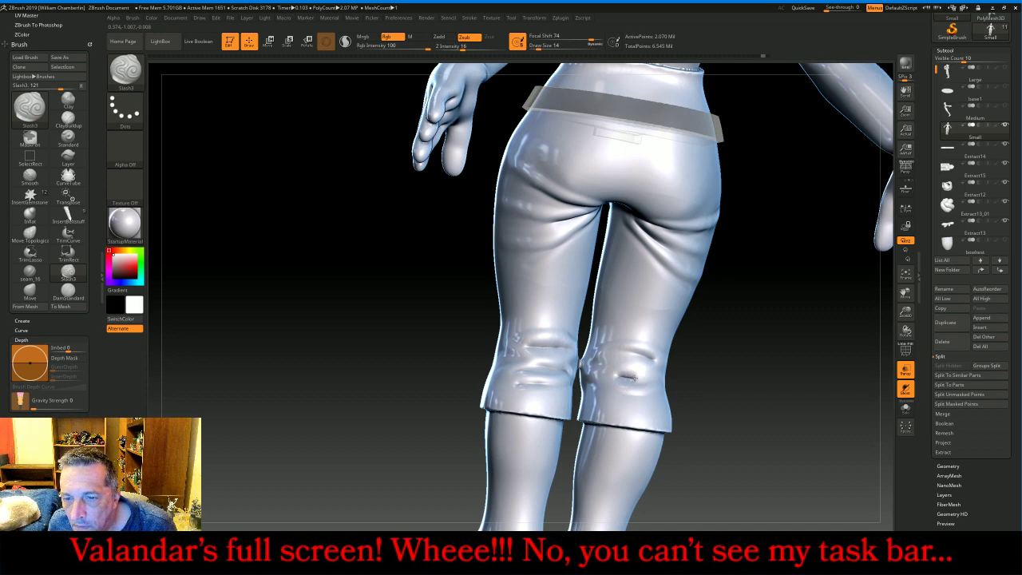
pyautogui.moveTo(739, 342)
pyautogui.mouseDown()
pyautogui.moveTo(770, 341)
pyautogui.moveTo(656, 361)
pyautogui.mouseUp()
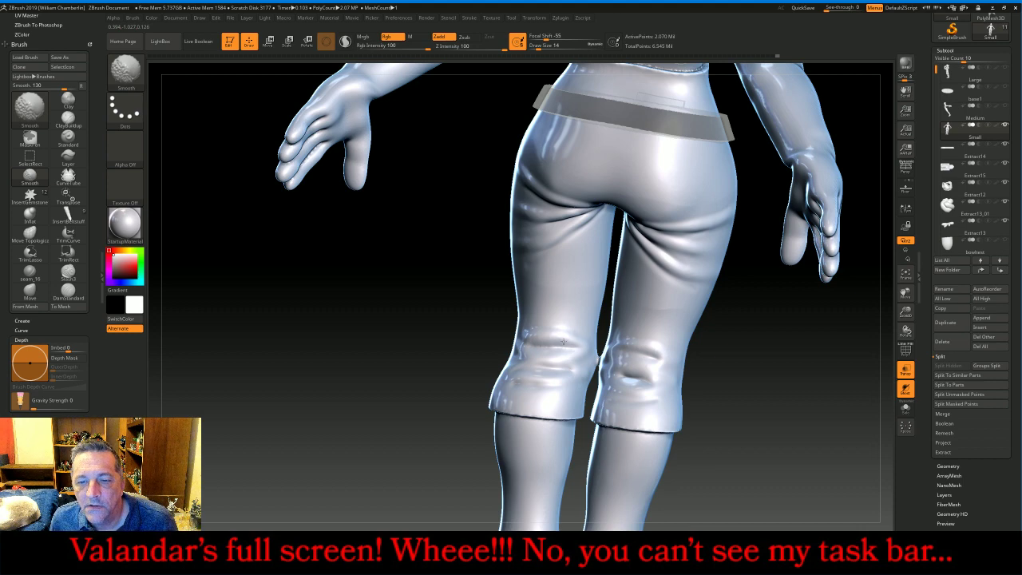
pyautogui.keyDown('shift'); pyautogui.moveTo(564, 342); pyautogui.dragTo(587, 344); pyautogui.keyUp('shift')
# - Set Slash3 to Zadd at Z Intensity 8 and raise sharp ridges along the front crotch folds
pyautogui.moveTo(775, 373)
pyautogui.mouseDown()
pyautogui.moveTo(809, 386)
pyautogui.moveTo(714, 315)
pyautogui.mouseUp()
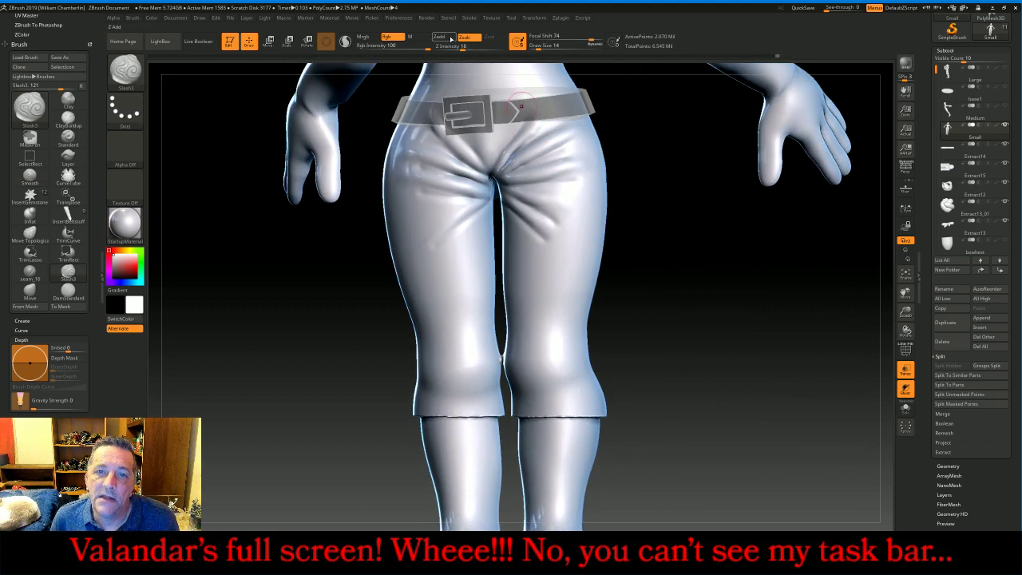
pyautogui.click(444, 42)
pyautogui.click(458, 48)
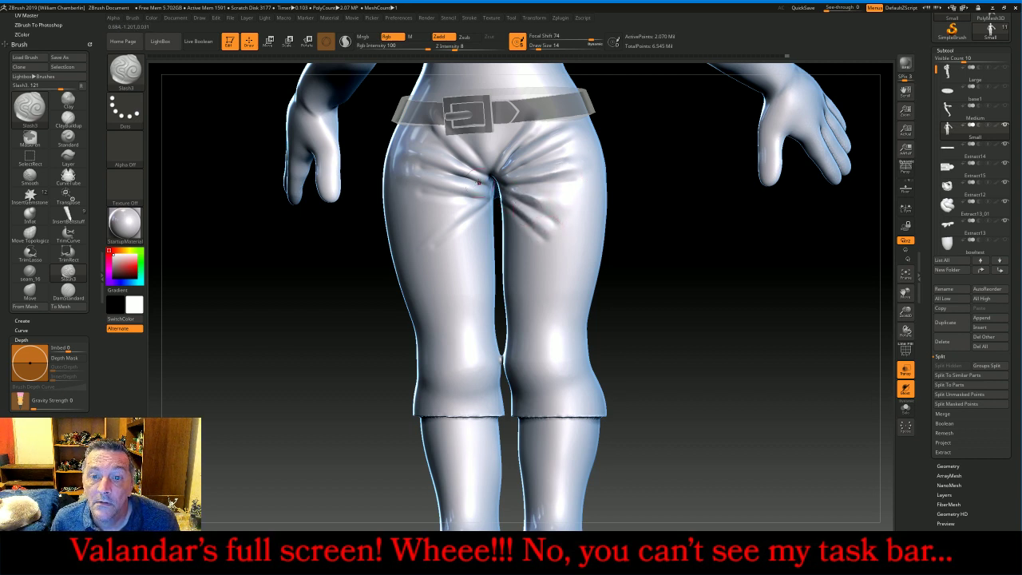
pyautogui.press('ctrl')
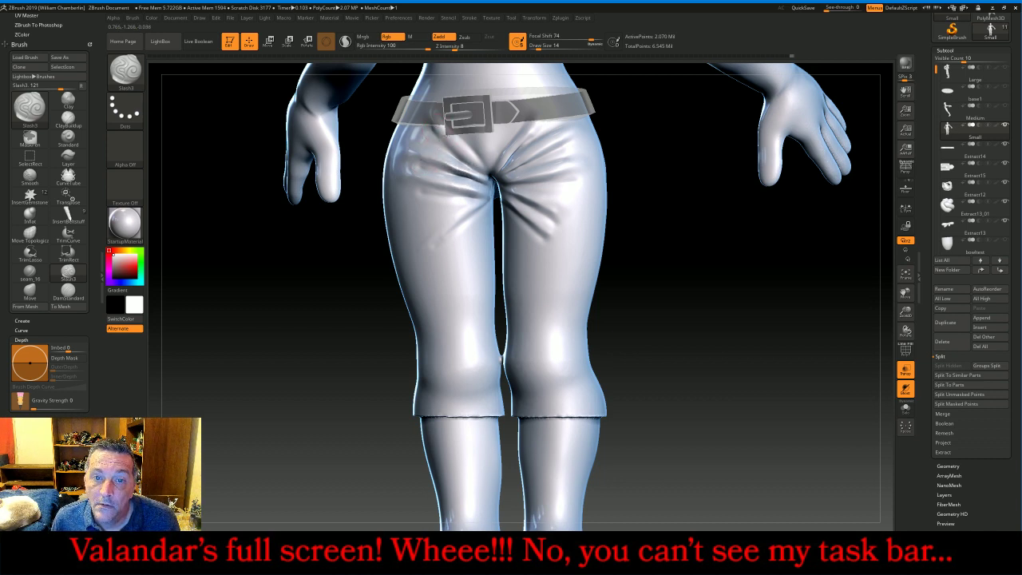
# - Raise the fold ridges on the back of the thighs and behind the knees with Slash3 in Zadd mode
pyautogui.moveTo(719, 279)
pyautogui.mouseDown()
pyautogui.moveTo(636, 279)
pyautogui.moveTo(525, 230)
pyautogui.mouseUp()
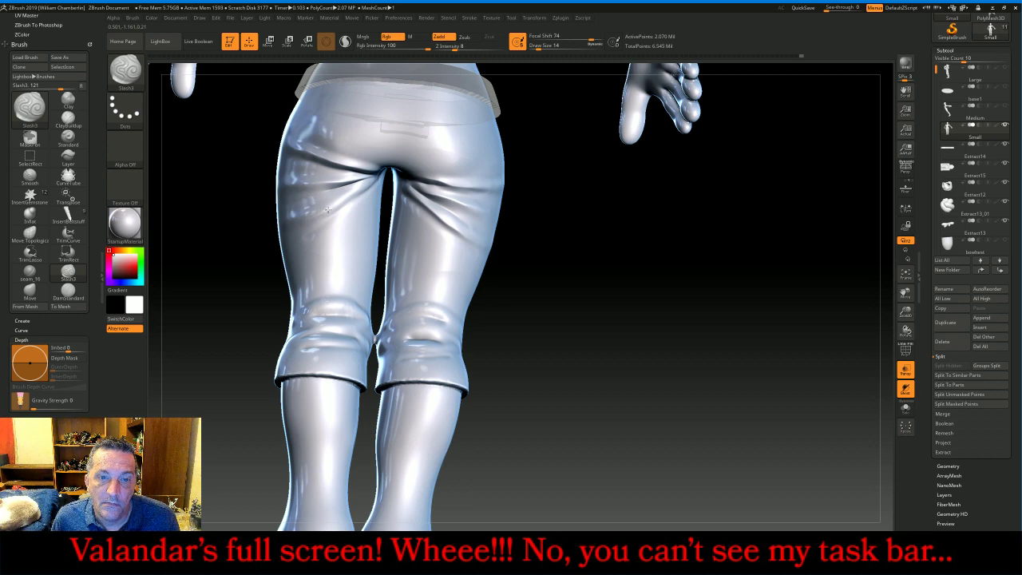
pyautogui.moveTo(643, 293); pyautogui.dragTo(605, 336)
pyautogui.moveTo(414, 310)
pyautogui.mouseDown()
pyautogui.moveTo(399, 314)
pyautogui.moveTo(445, 310)
pyautogui.mouseUp()
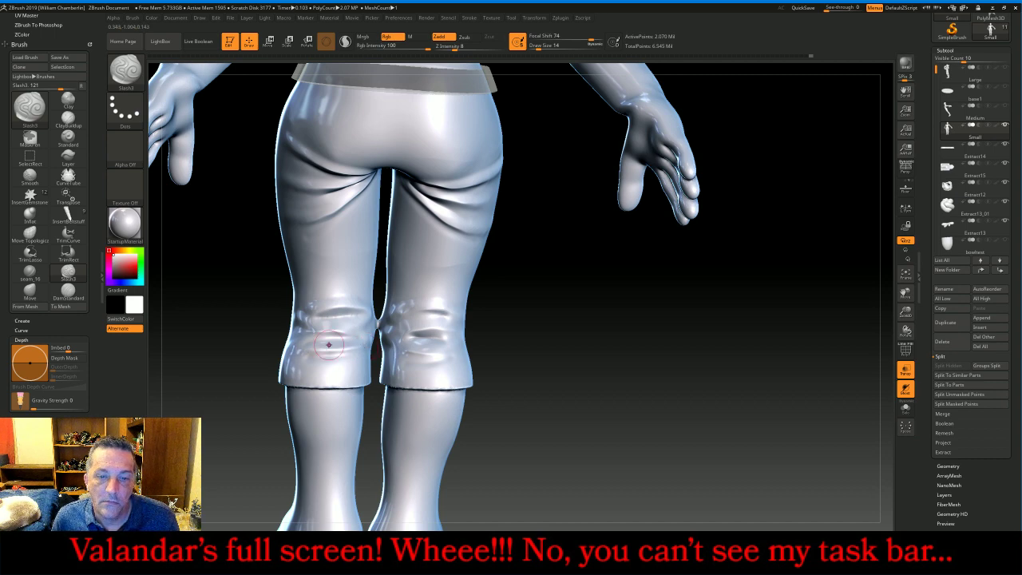
# - Turn off transparency so the other subtools display solid, and return the Slash3 brush to Zsub
pyautogui.moveTo(597, 352); pyautogui.dragTo(825, 324)
pyautogui.click(905, 274)
pyautogui.moveTo(870, 290); pyautogui.dragTo(845, 314)
pyautogui.click(905, 371)
pyautogui.moveTo(760, 413); pyautogui.dragTo(824, 398)
pyautogui.moveTo(905, 292); pyautogui.dragTo(819, 257)
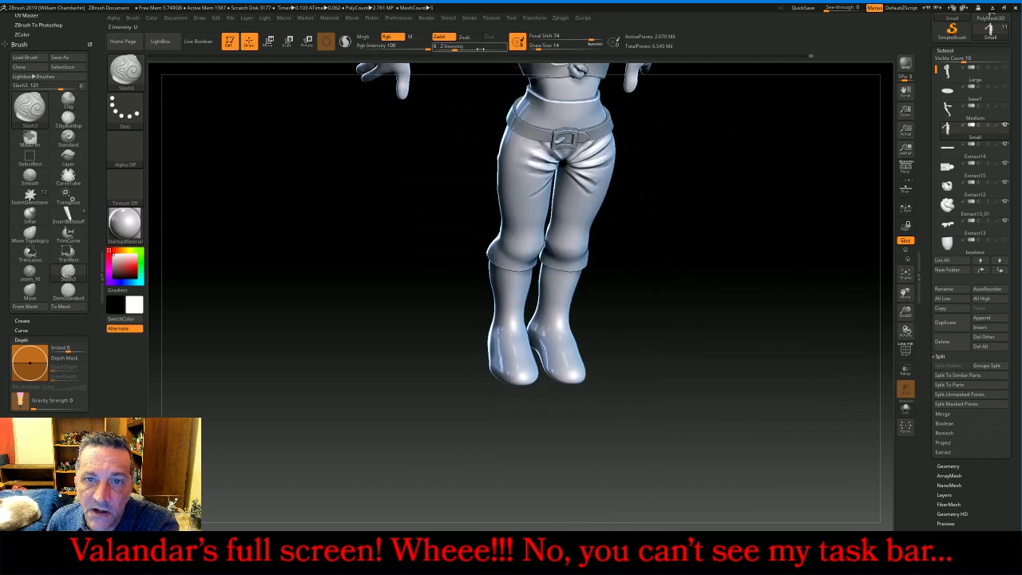
pyautogui.click(464, 38)
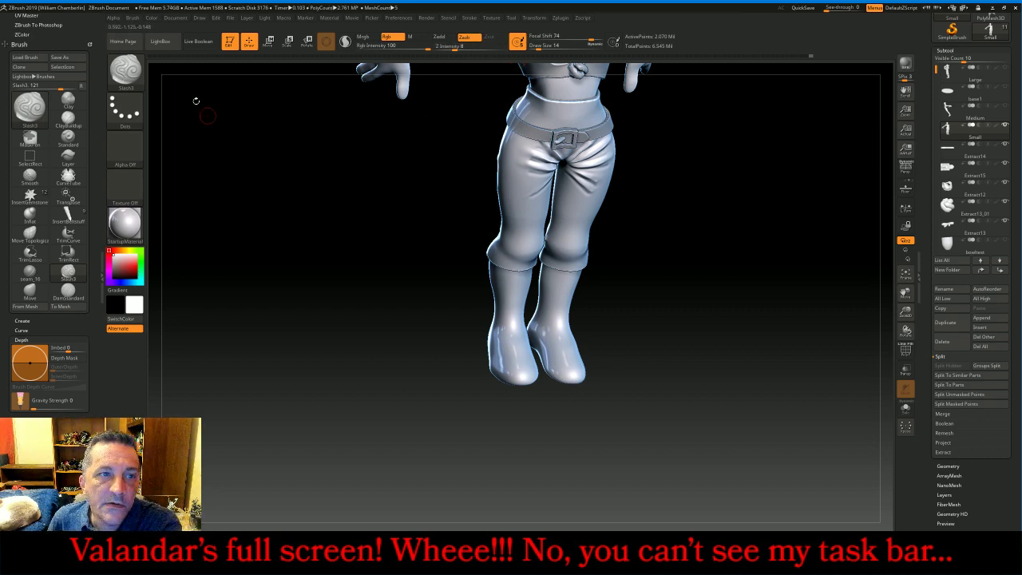
# - Carve the gap beside the big toe on both feet with the DamStandard brush at Draw Size 14
pyautogui.press('b')
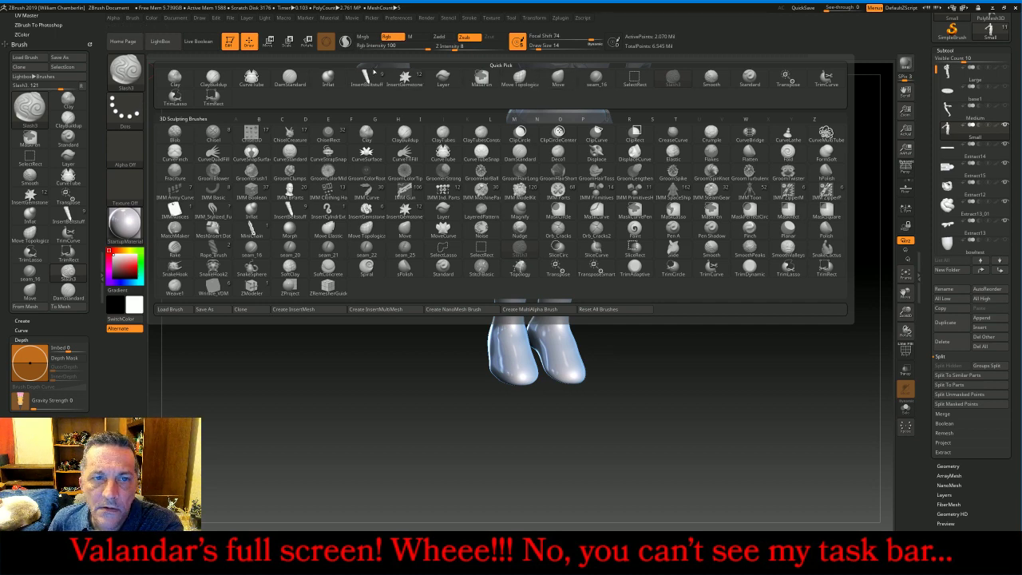
pyautogui.click(289, 77)
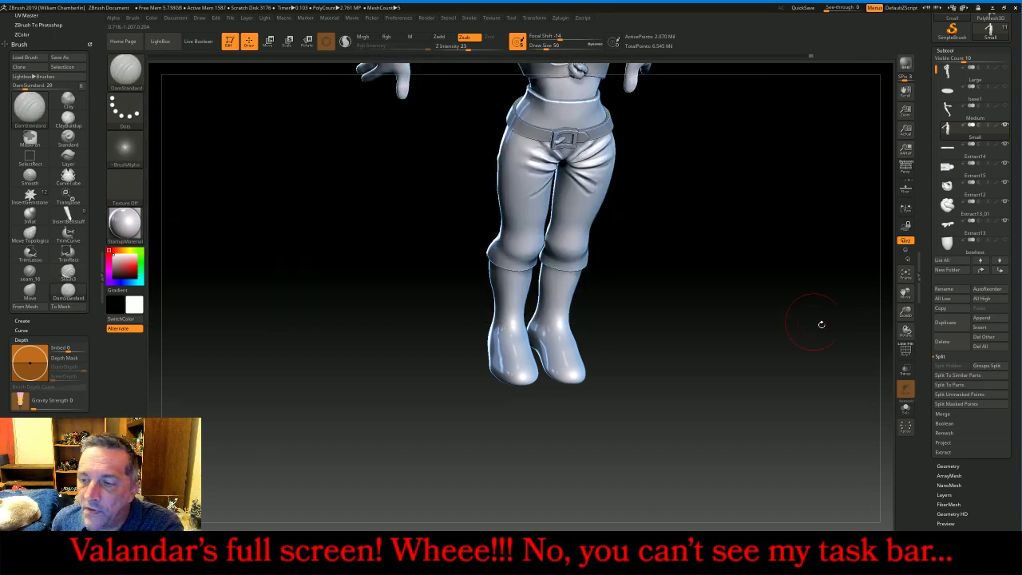
pyautogui.moveTo(905, 312); pyautogui.dragTo(825, 258)
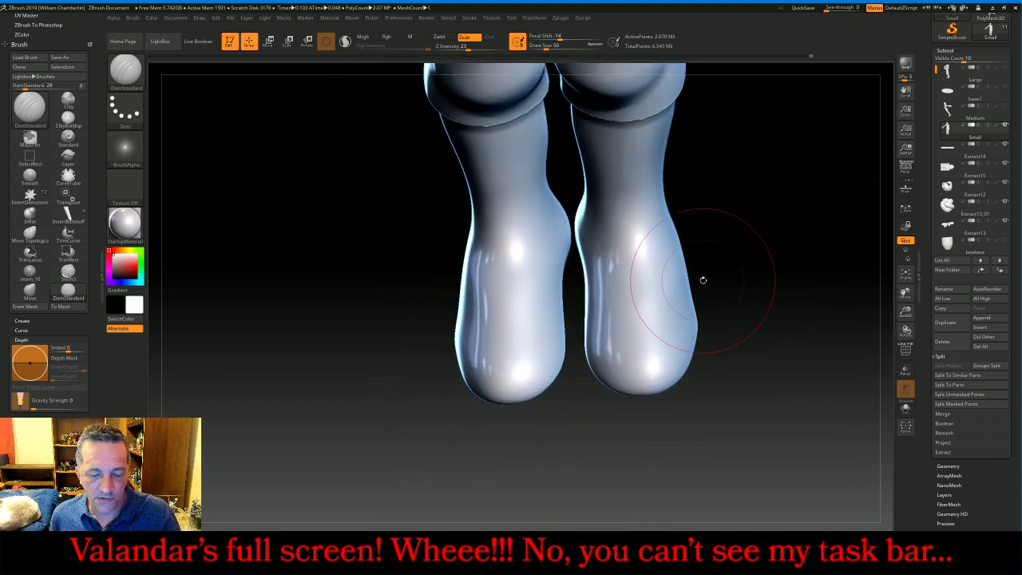
pyautogui.press('[')
pyautogui.press('[')
pyautogui.press('[')
pyautogui.press('[')
pyautogui.press('[')
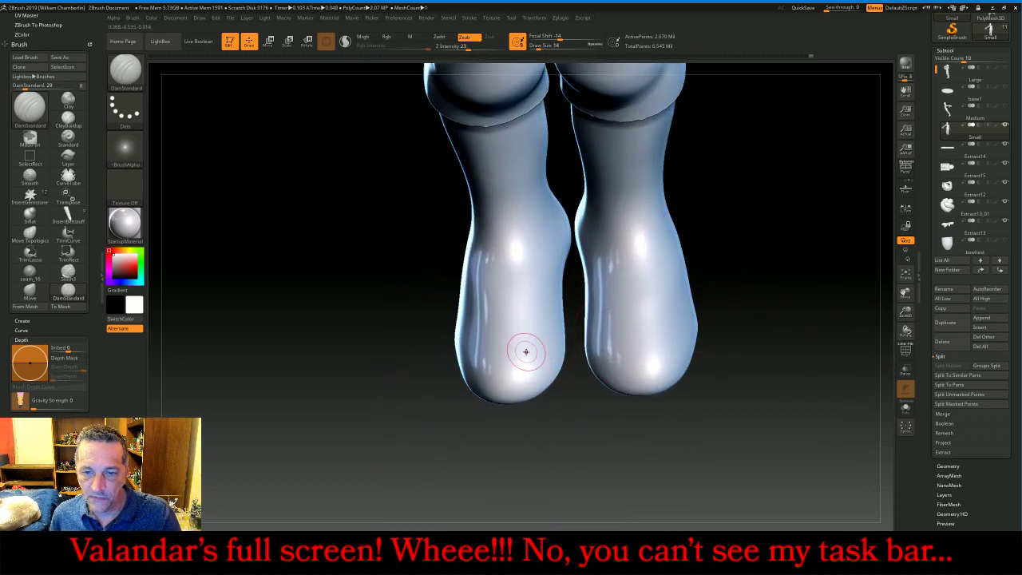
pyautogui.moveTo(520, 348); pyautogui.dragTo(518, 354)
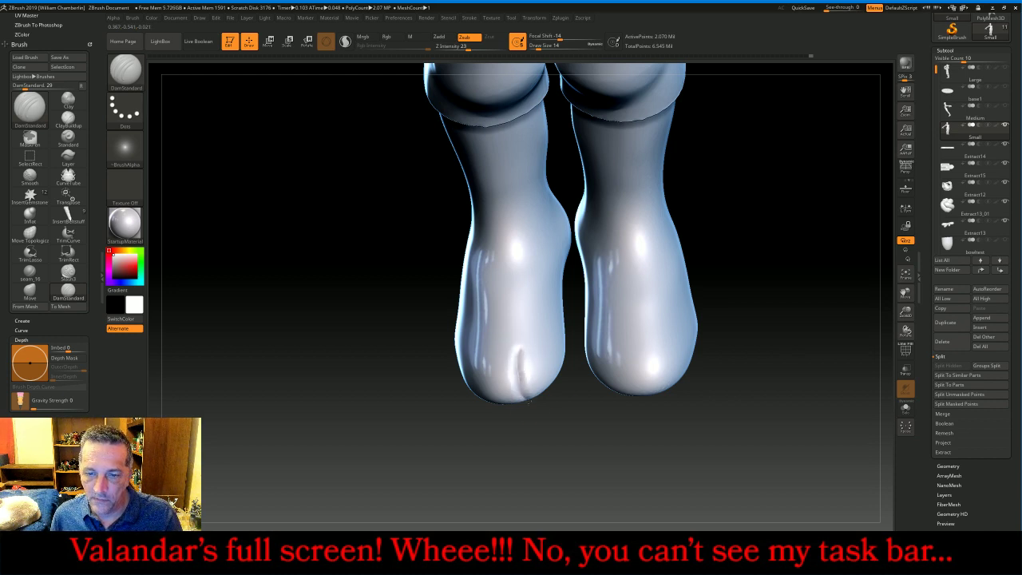
pyautogui.moveTo(627, 344); pyautogui.dragTo(618, 392)
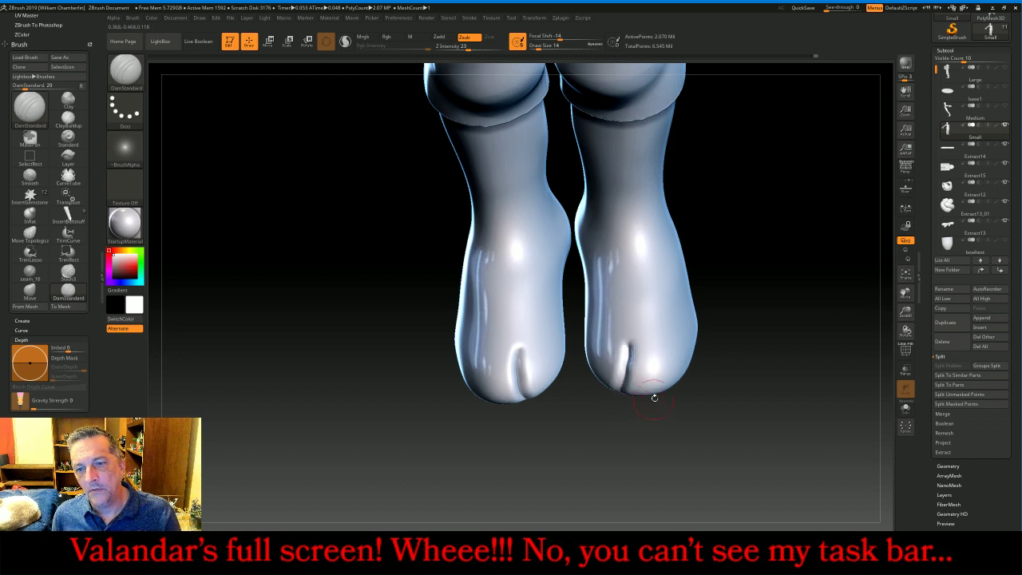
# - Carve the remaining gaps between the smaller toes on both feet with DamStandard
pyautogui.moveTo(654, 348); pyautogui.dragTo(651, 375)
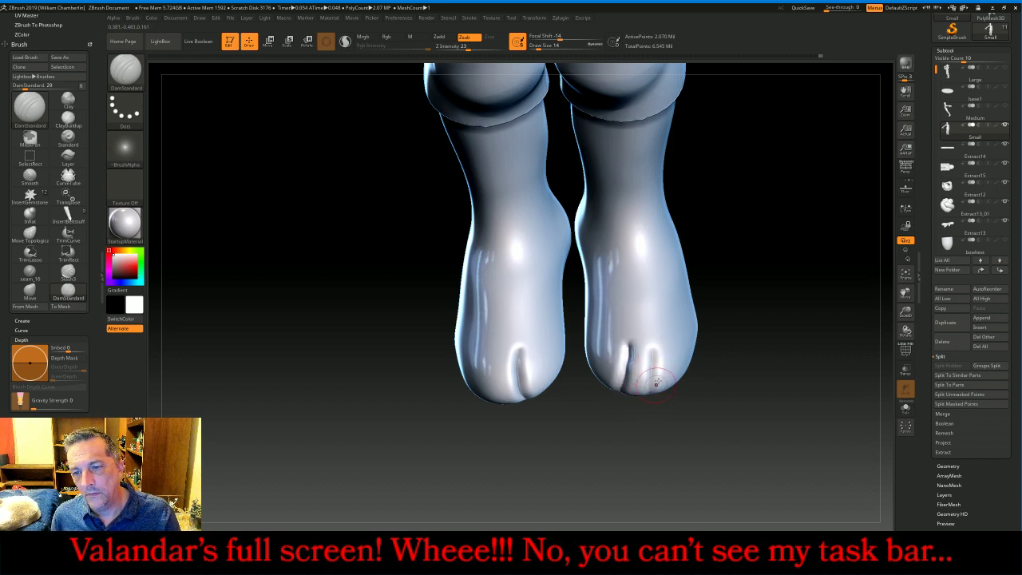
pyautogui.moveTo(670, 334); pyautogui.dragTo(674, 392)
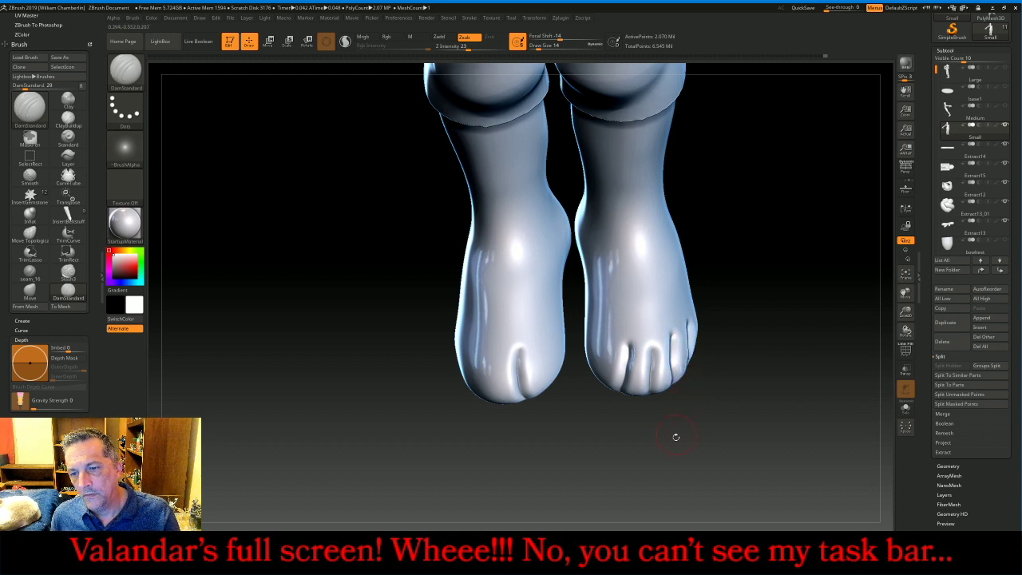
pyautogui.moveTo(662, 458); pyautogui.dragTo(641, 429)
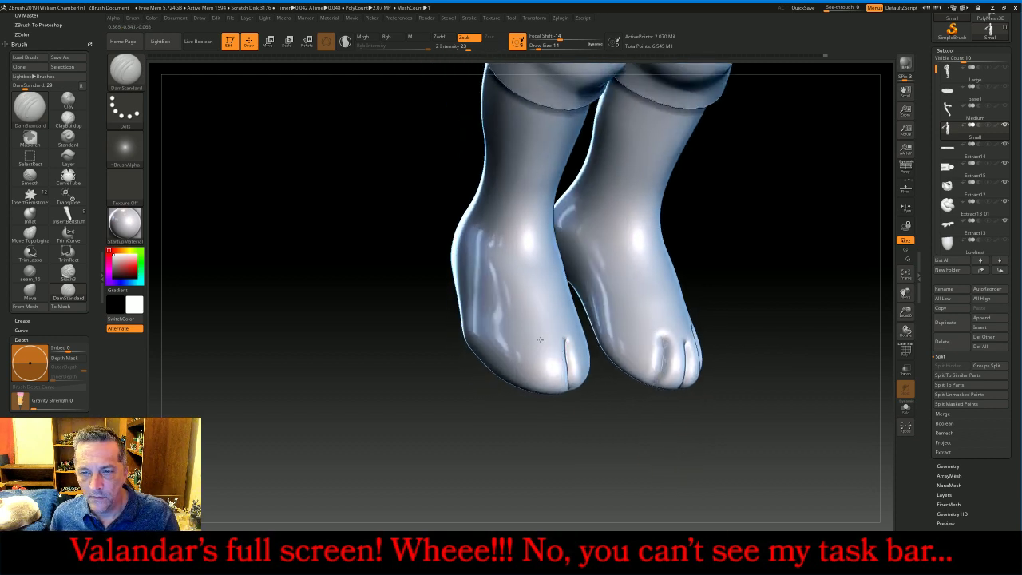
pyautogui.moveTo(542, 336); pyautogui.dragTo(545, 391)
pyautogui.moveTo(515, 329); pyautogui.dragTo(530, 393)
pyautogui.moveTo(490, 329); pyautogui.dragTo(503, 380)
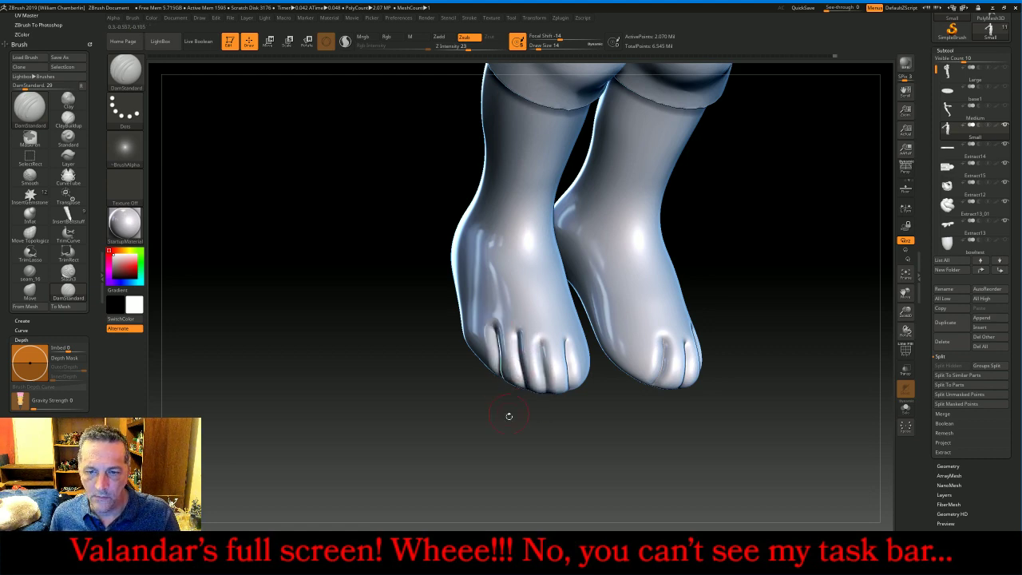
# - Swell the big toes on both feet with the Inflat brush in Zadd mode at Z Intensity 6 and Draw Size 30
pyautogui.moveTo(563, 461); pyautogui.dragTo(558, 425)
pyautogui.click(125, 71)
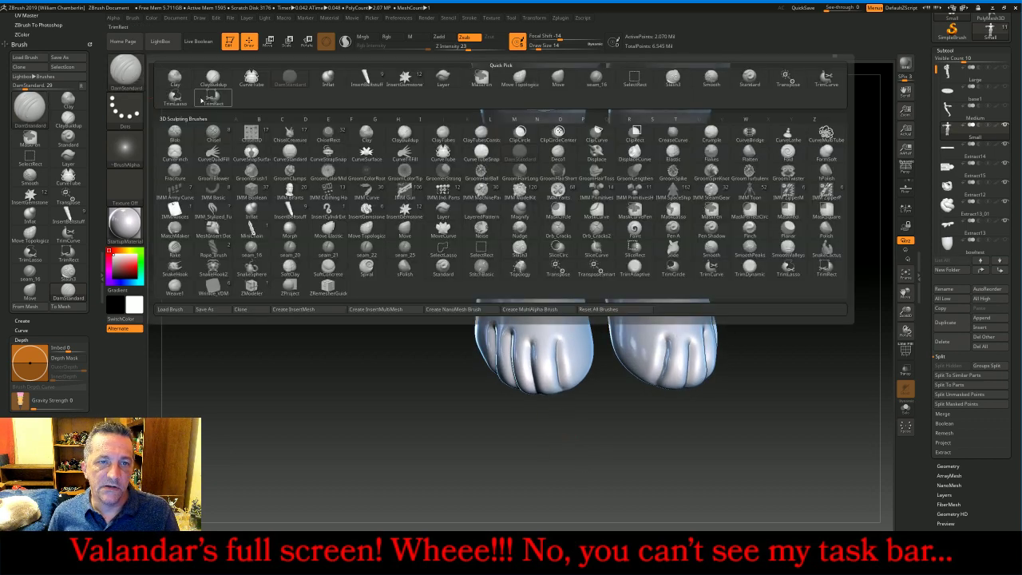
pyautogui.click(331, 77)
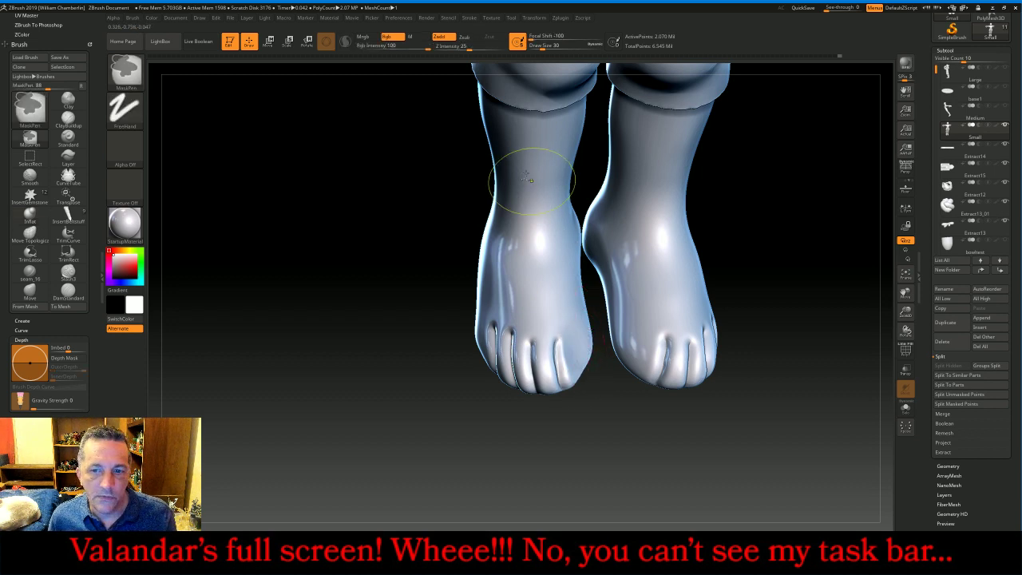
pyautogui.click(439, 37)
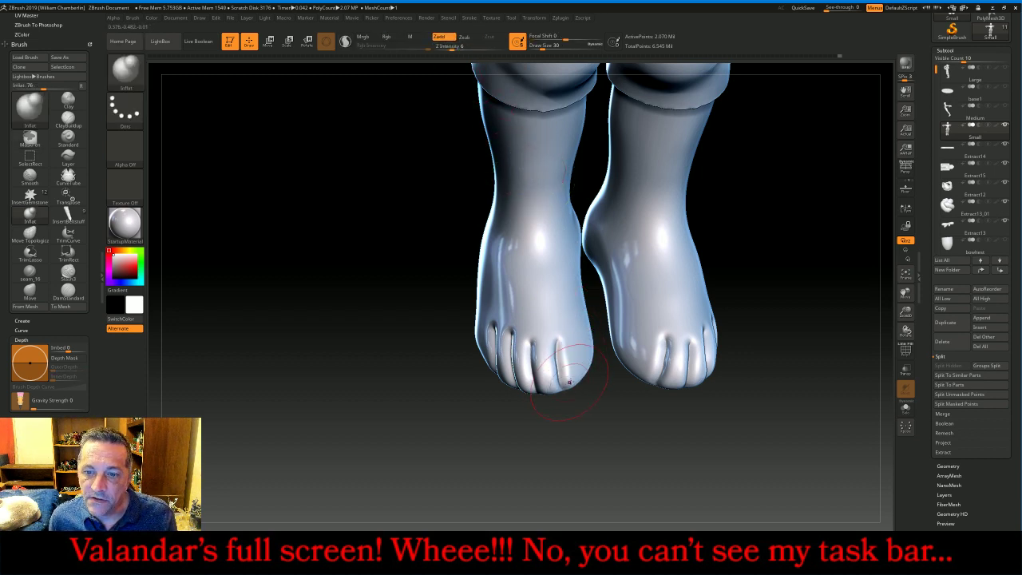
pyautogui.moveTo(586, 351); pyautogui.dragTo(566, 356)
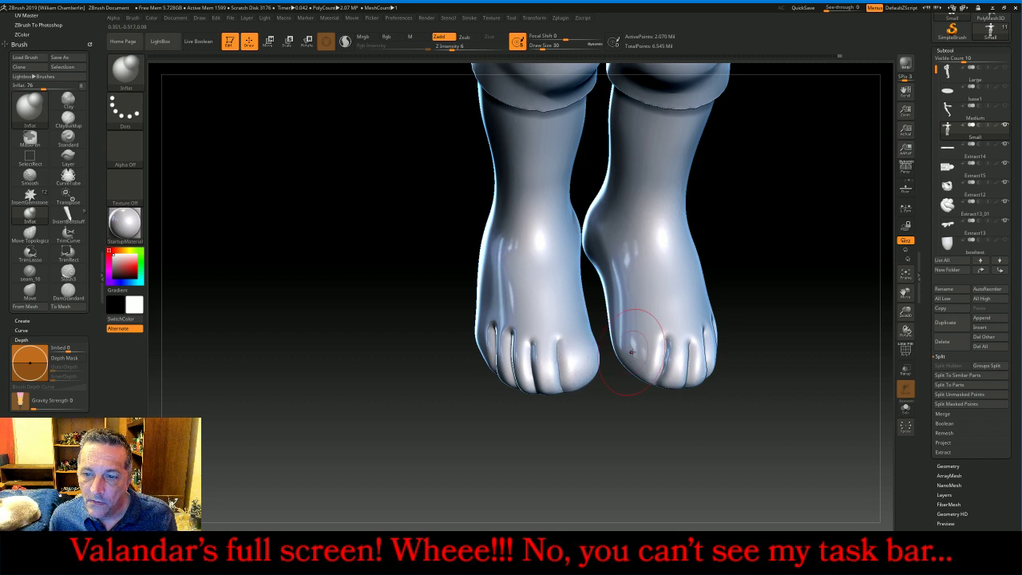
pyautogui.moveTo(648, 342)
pyautogui.mouseDown()
pyautogui.moveTo(630, 373)
pyautogui.moveTo(584, 373)
pyautogui.mouseUp()
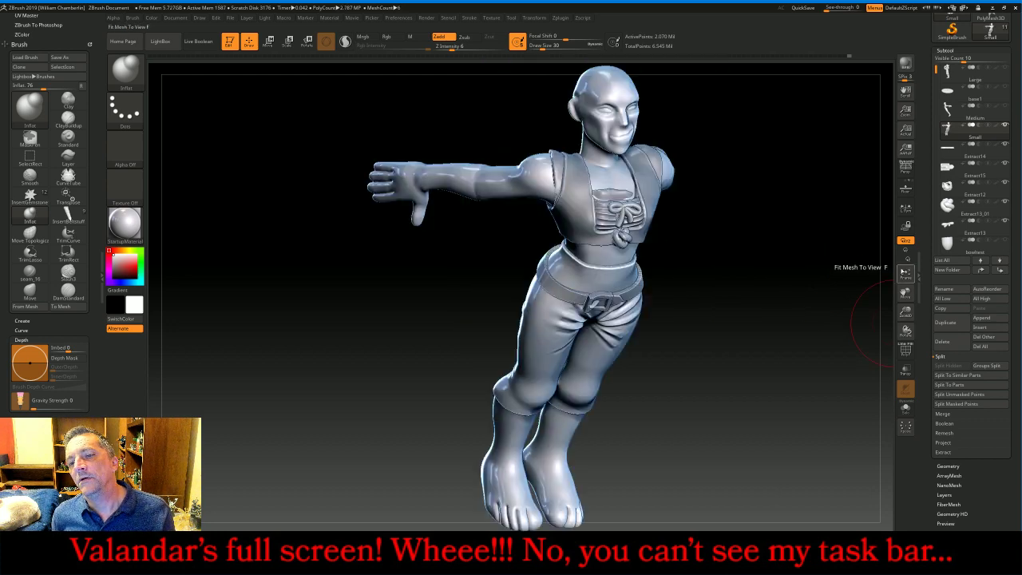
pyautogui.press('f')
pyautogui.moveTo(809, 330)
pyautogui.mouseDown()
pyautogui.moveTo(826, 339)
pyautogui.moveTo(810, 329)
pyautogui.mouseUp()
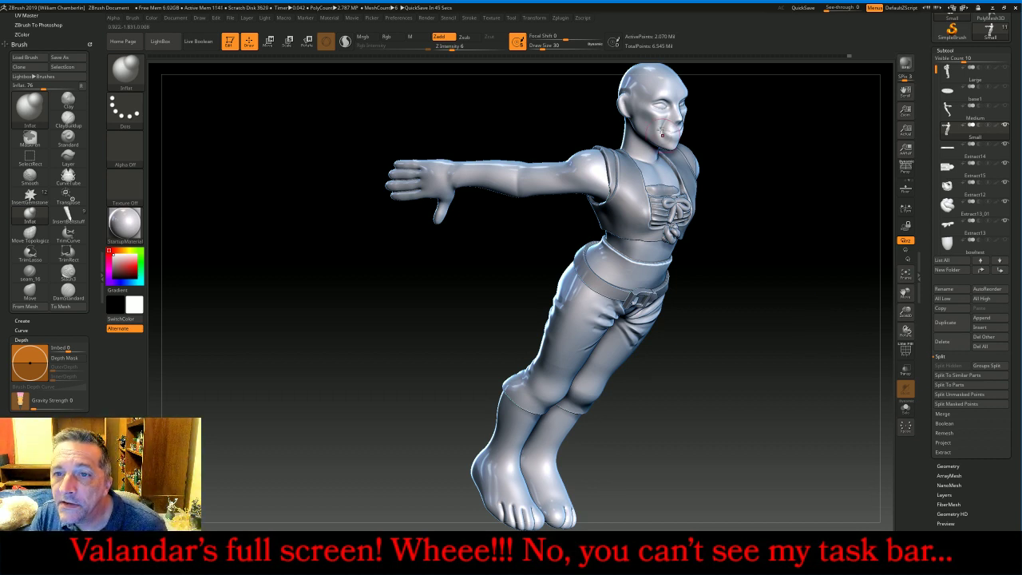
pyautogui.keyDown('ctrl'); pyautogui.keyDown('shift'); pyautogui.click(635, 92); pyautogui.keyUp('shift'); pyautogui.keyUp('ctrl')
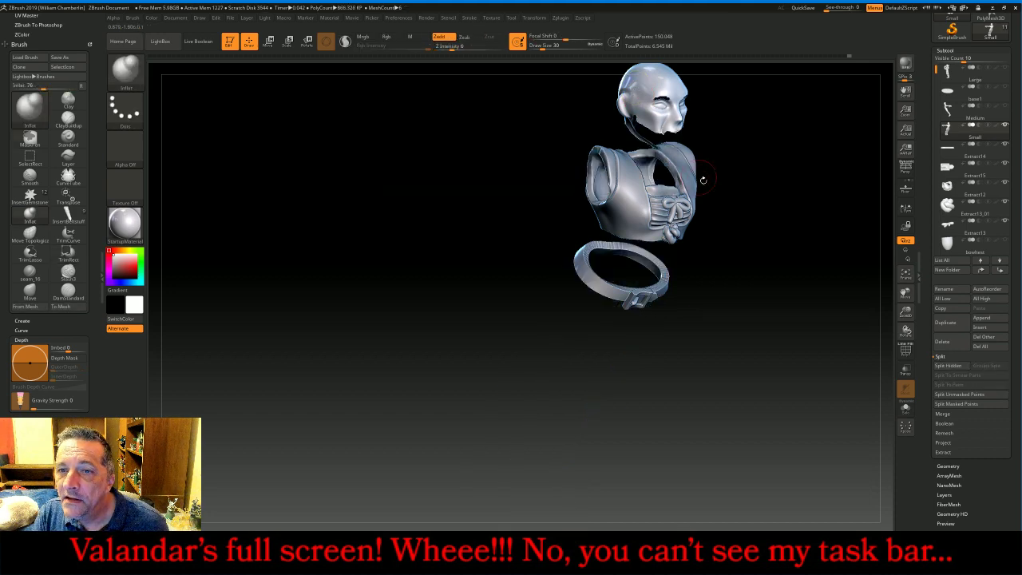
pyautogui.click(910, 281)
pyautogui.keyDown('ctrl'); pyautogui.keyDown('shift'); pyautogui.click(867, 273); pyautogui.keyUp('shift'); pyautogui.keyUp('ctrl')
# - Carve the underside of the nose and the line between the smiling lips with the Slash3 brush at Draw Size 14
pyautogui.moveTo(905, 312); pyautogui.dragTo(905, 342)
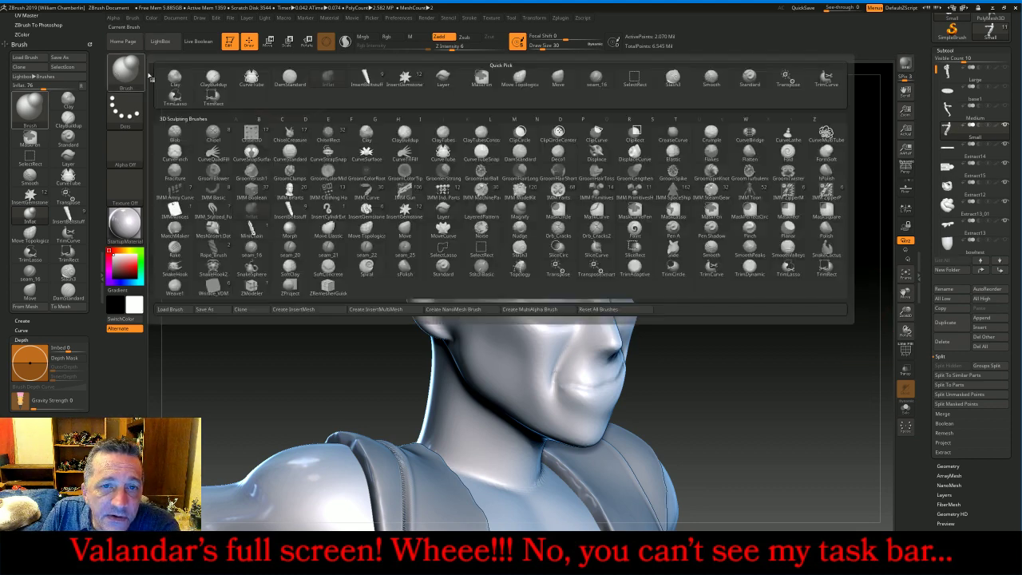
pyautogui.click(125, 71)
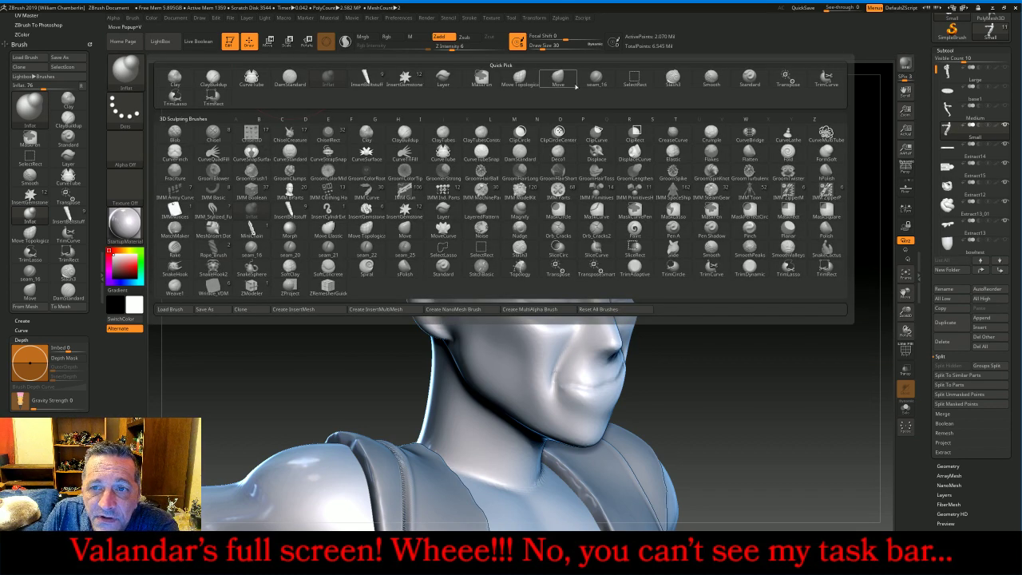
pyautogui.click(673, 78)
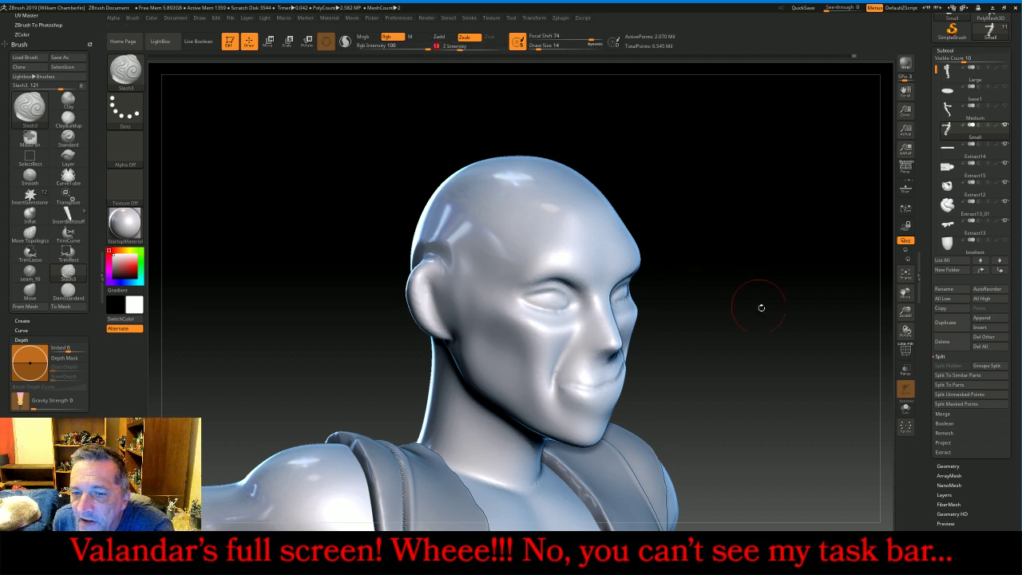
pyautogui.moveTo(814, 257); pyautogui.dragTo(786, 248)
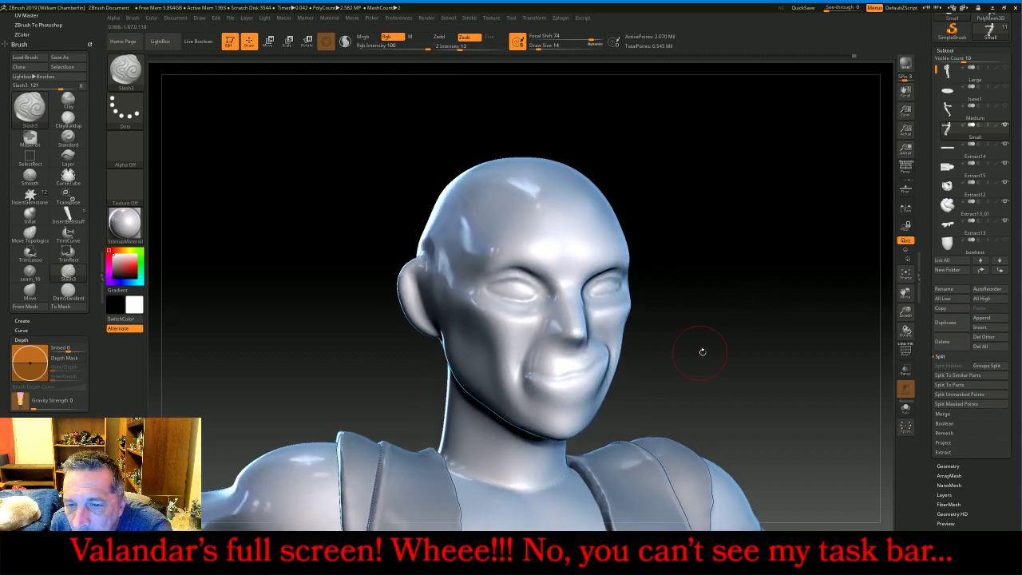
pyautogui.moveTo(702, 351); pyautogui.dragTo(655, 332)
pyautogui.moveTo(516, 317); pyautogui.dragTo(547, 326)
pyautogui.hotkey('ctrl', 'z')
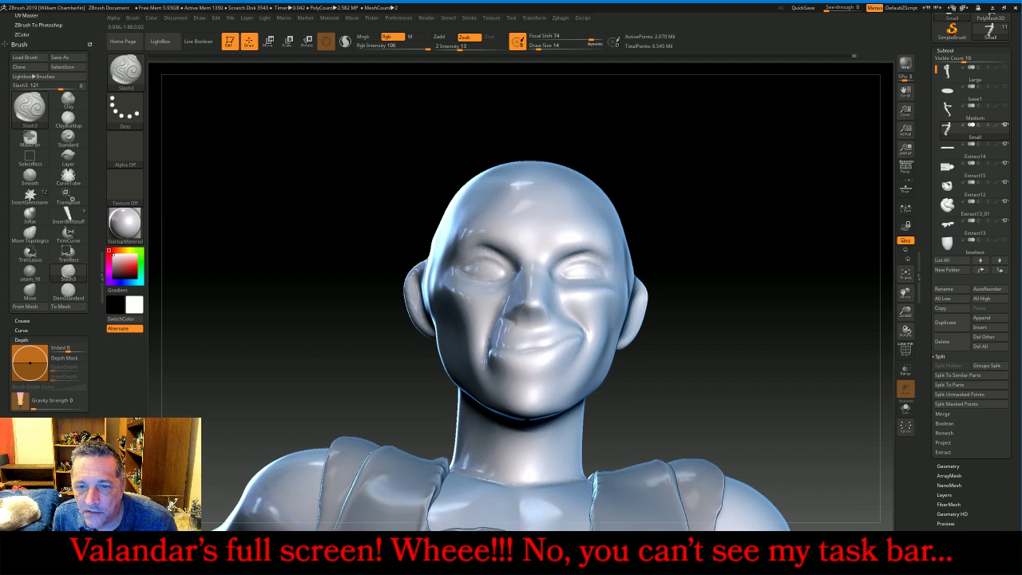
pyautogui.moveTo(511, 320); pyautogui.dragTo(550, 321)
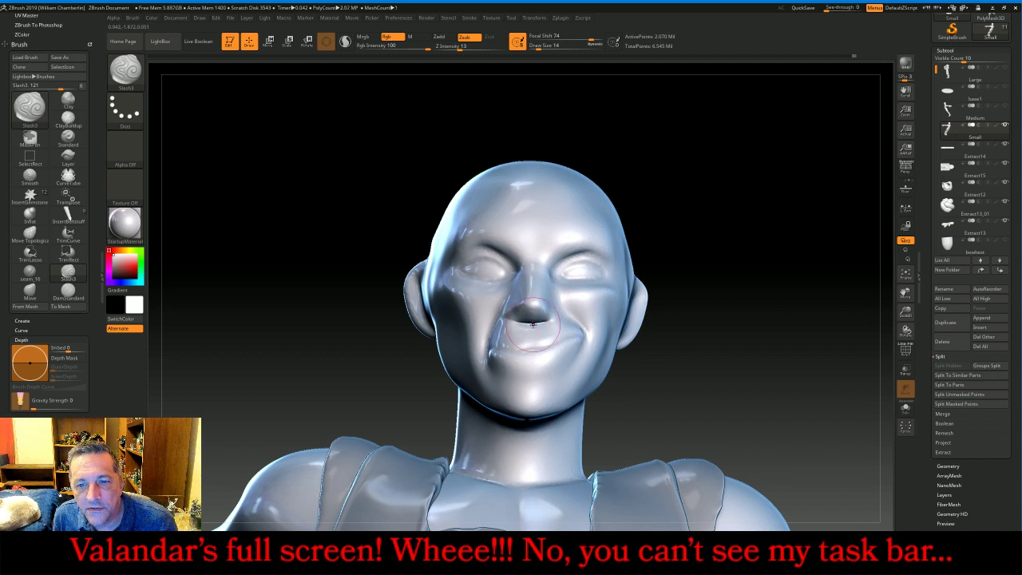
pyautogui.moveTo(486, 347)
pyautogui.mouseDown()
pyautogui.moveTo(529, 352)
pyautogui.moveTo(577, 338)
pyautogui.mouseUp()
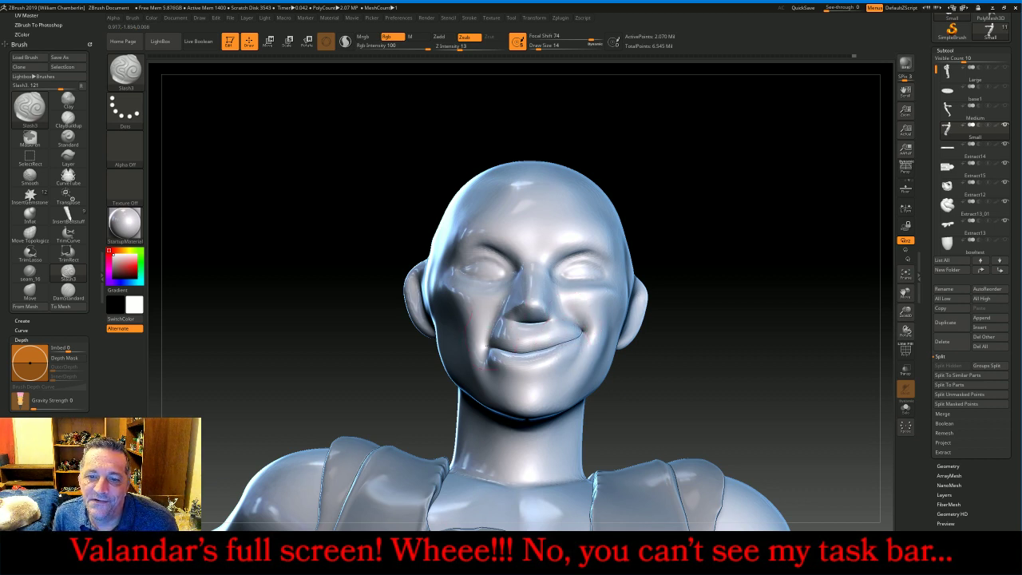
# - Carve the eyelid outlines around both eyes with the Slash3 brush at Draw Size 7
pyautogui.moveTo(485, 343)
pyautogui.mouseDown()
pyautogui.moveTo(511, 259)
pyautogui.moveTo(496, 277)
pyautogui.mouseUp()
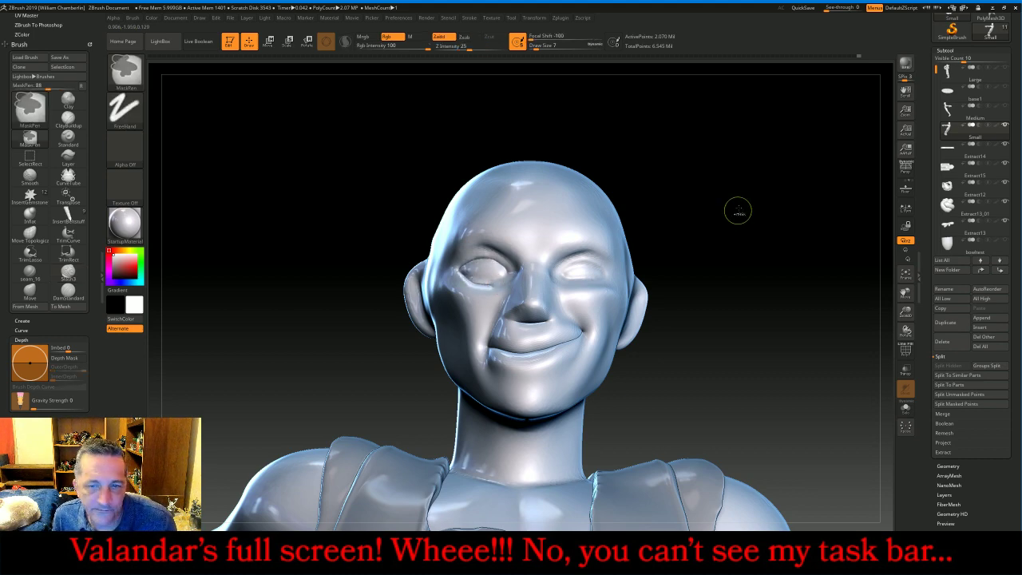
pyautogui.hotkey('ctrl', 'z')
pyautogui.moveTo(738, 210); pyautogui.dragTo(753, 200)
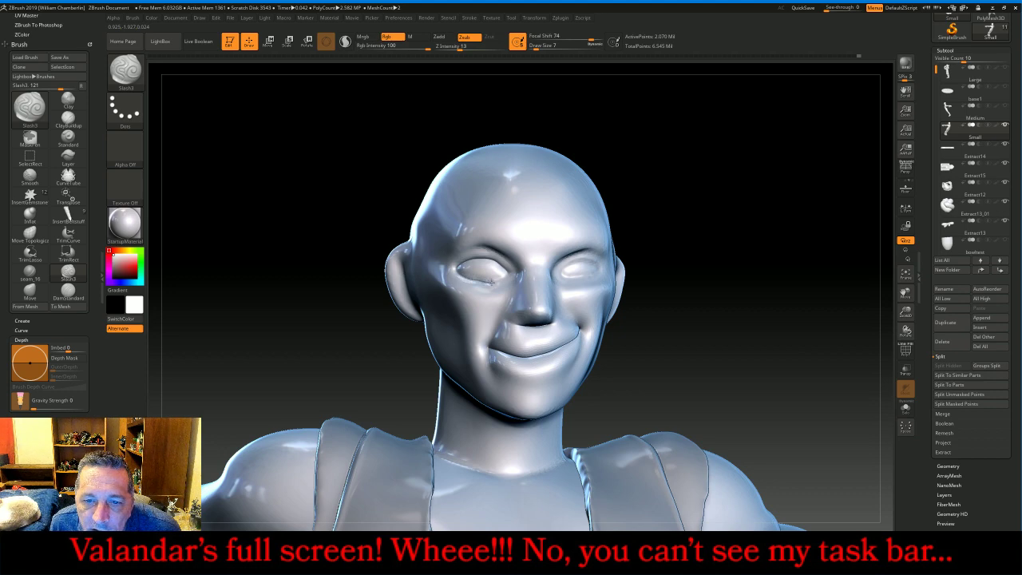
pyautogui.moveTo(746, 260); pyautogui.dragTo(735, 254)
pyautogui.moveTo(589, 268); pyautogui.dragTo(561, 274)
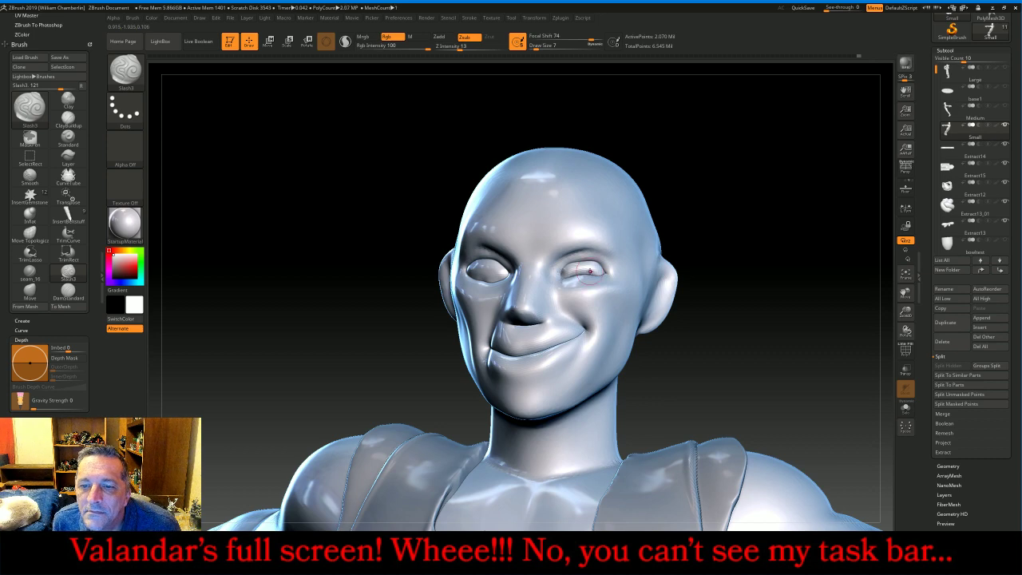
pyautogui.moveTo(756, 201); pyautogui.dragTo(739, 232)
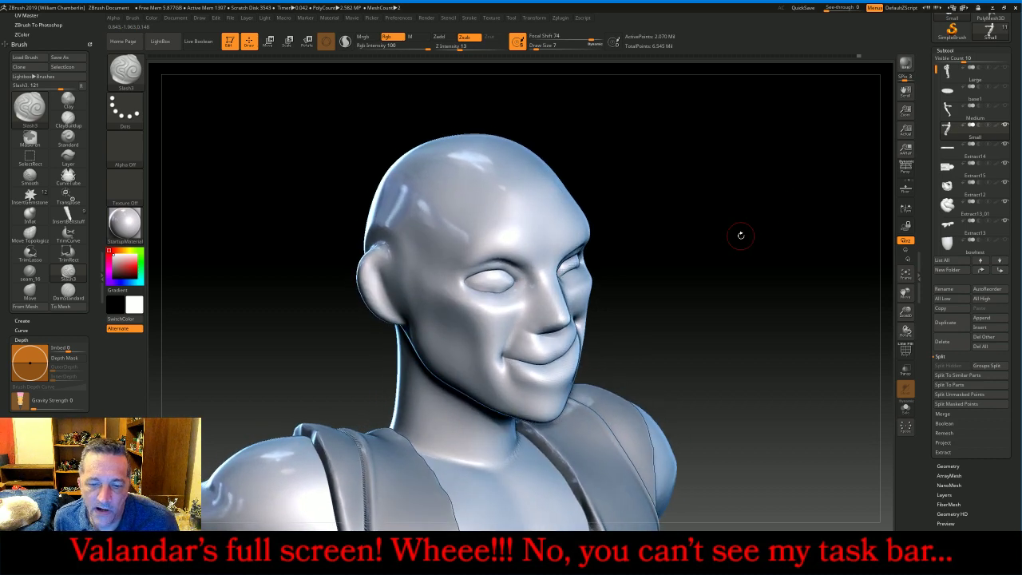
# - Consult the acrobats' reference photo in IrfanView, and mask the front hairline and sideburns on both sides of the head with MaskPen
pyautogui.hotkey('alt', 'Tab')
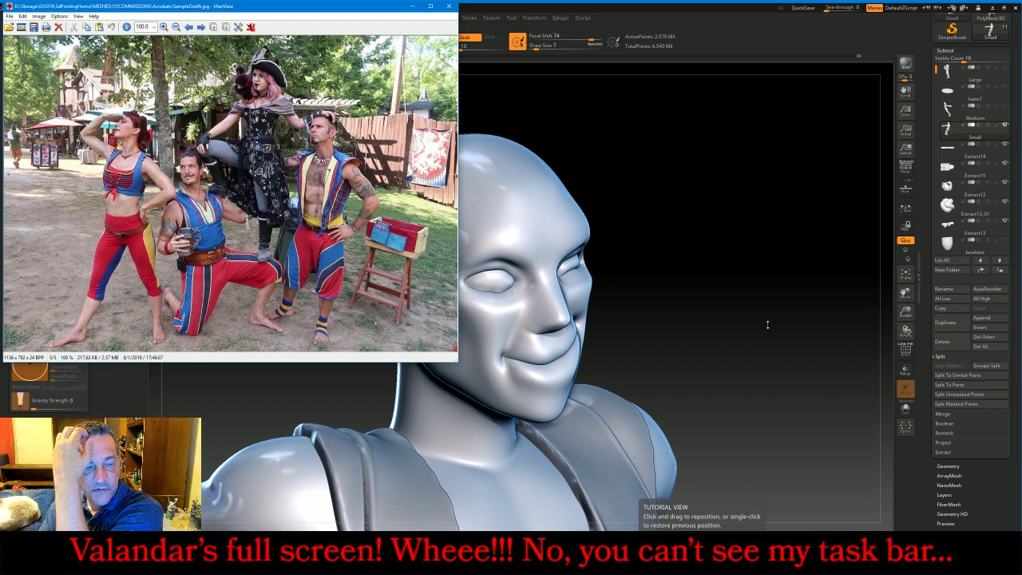
pyautogui.click(767, 325)
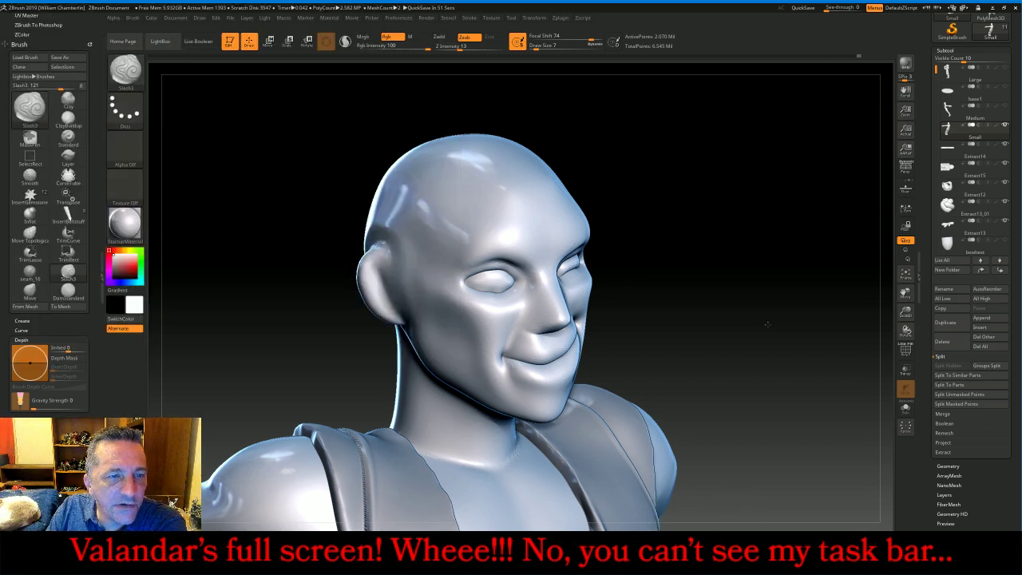
pyautogui.moveTo(767, 324); pyautogui.dragTo(754, 320)
pyautogui.click(594, 565)
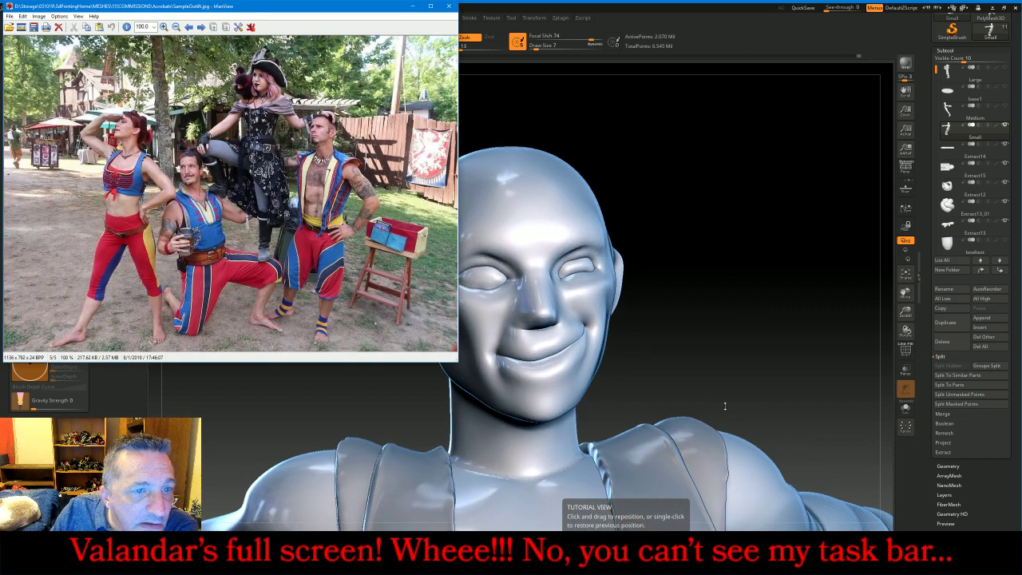
pyautogui.click(741, 332)
pyautogui.moveTo(741, 316); pyautogui.dragTo(774, 307)
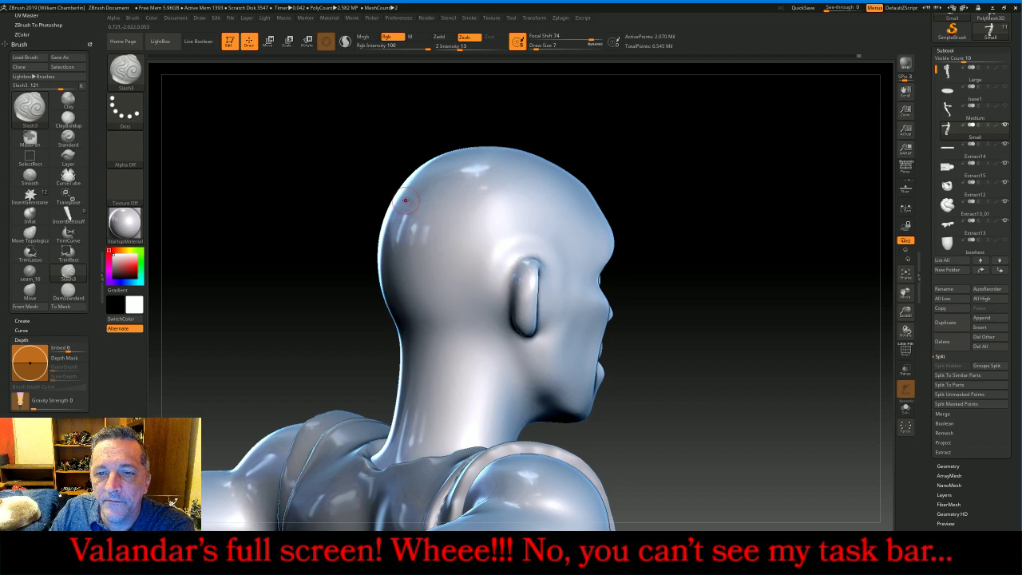
pyautogui.moveTo(732, 271); pyautogui.dragTo(712, 274)
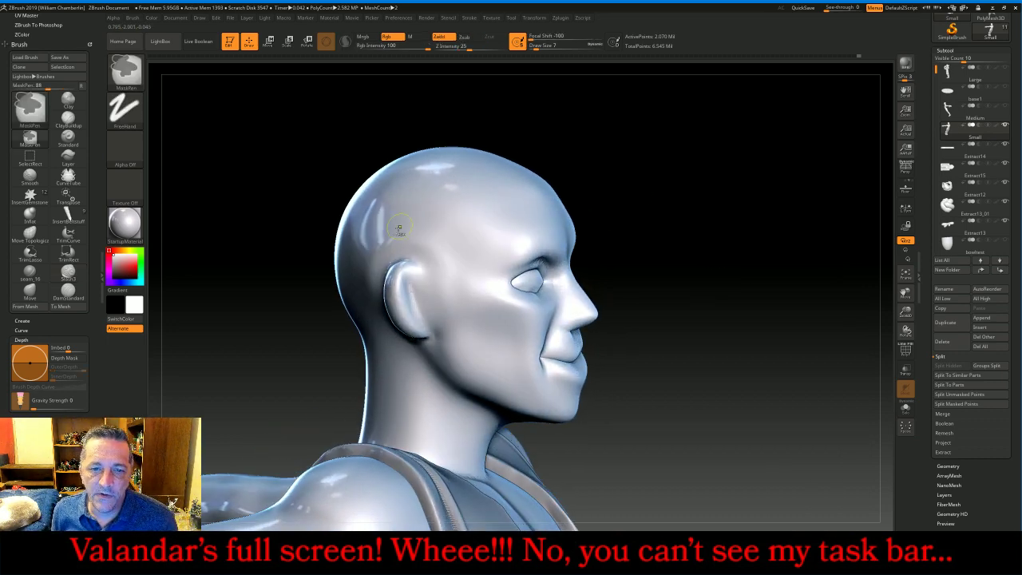
pyautogui.moveTo(391, 229)
pyautogui.keyDown('ctrl'); pyautogui.mouseDown()
pyautogui.moveTo(444, 267)
pyautogui.moveTo(496, 190)
pyautogui.moveTo(539, 178)
pyautogui.mouseUp(); pyautogui.keyUp('ctrl')
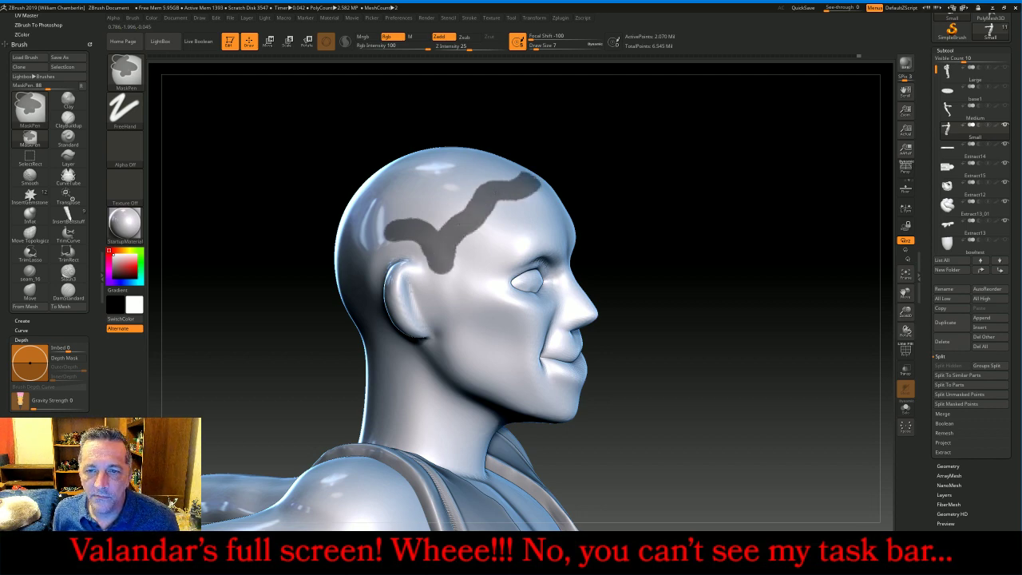
pyautogui.moveTo(725, 219)
pyautogui.mouseDown()
pyautogui.moveTo(689, 228)
pyautogui.moveTo(607, 215)
pyautogui.mouseUp()
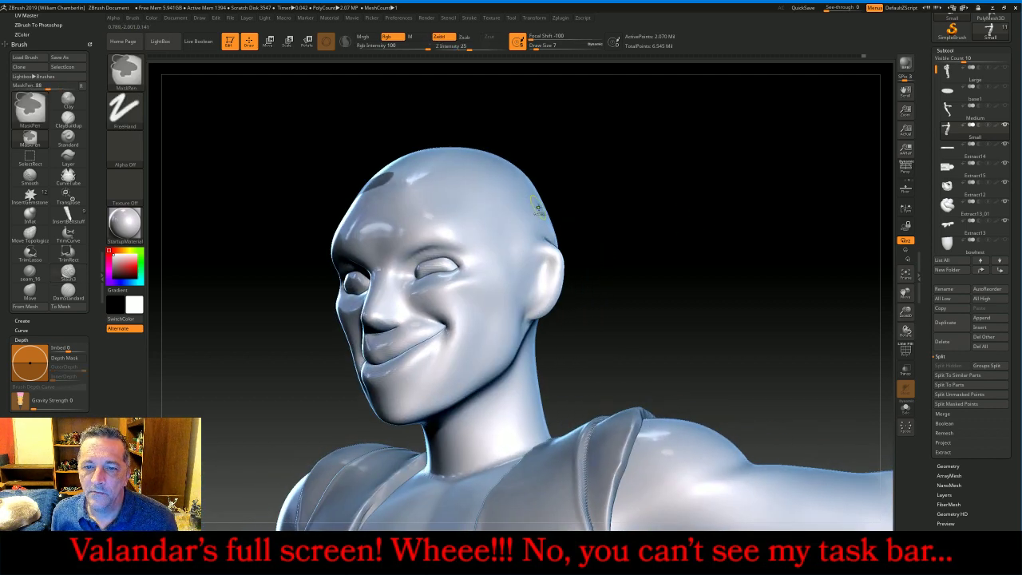
pyautogui.moveTo(538, 207)
pyautogui.keyDown('ctrl'); pyautogui.mouseDown()
pyautogui.moveTo(517, 247)
pyautogui.moveTo(502, 198)
pyautogui.moveTo(471, 177)
pyautogui.moveTo(375, 178)
pyautogui.mouseUp(); pyautogui.keyUp('ctrl')
pyautogui.moveTo(683, 217); pyautogui.dragTo(768, 220)
pyautogui.moveTo(509, 229)
pyautogui.keyDown('ctrl'); pyautogui.mouseDown()
pyautogui.moveTo(500, 261)
pyautogui.moveTo(508, 276)
pyautogui.mouseUp(); pyautogui.keyUp('ctrl')
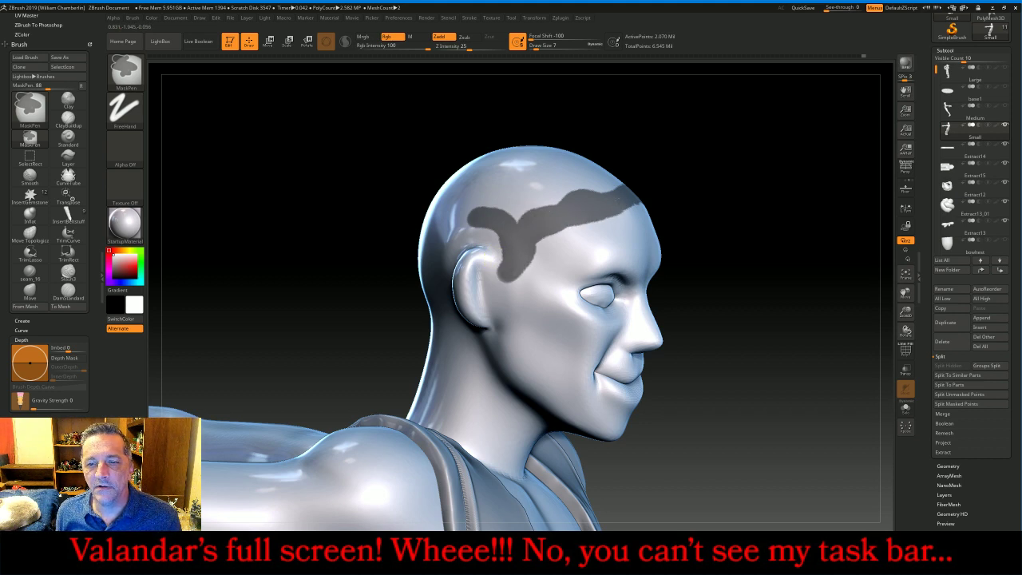
# - Extend the hair mask above and behind both ears and across the nape, widening it up the back of the head
pyautogui.keyDown('ctrl'); pyautogui.moveTo(629, 193); pyautogui.dragTo(457, 234); pyautogui.keyUp('ctrl')
pyautogui.moveTo(681, 169); pyautogui.dragTo(729, 173)
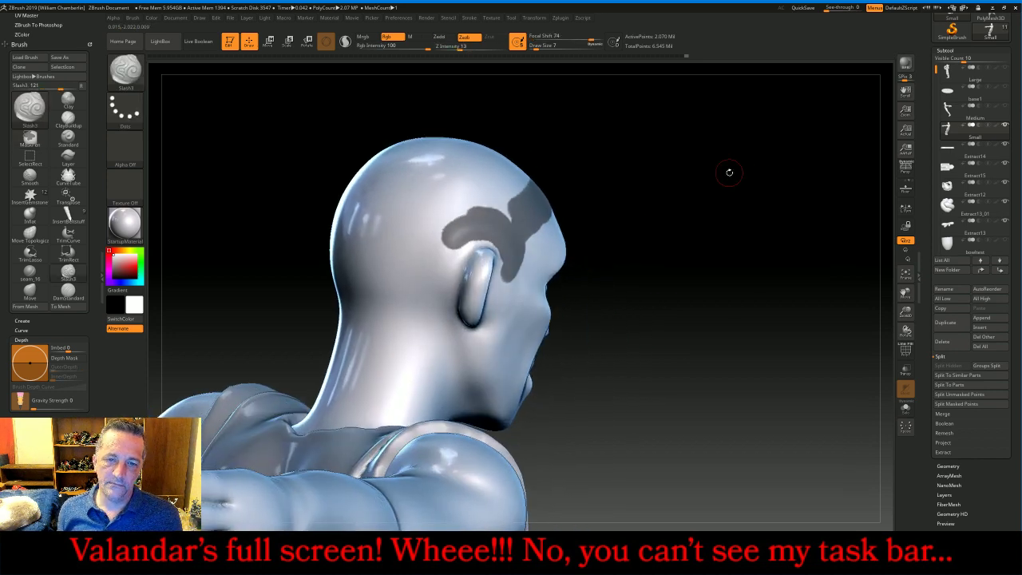
pyautogui.moveTo(342, 297)
pyautogui.keyDown('ctrl'); pyautogui.mouseDown()
pyautogui.moveTo(396, 301)
pyautogui.moveTo(440, 284)
pyautogui.moveTo(450, 252)
pyautogui.mouseUp(); pyautogui.keyUp('ctrl')
pyautogui.moveTo(830, 176)
pyautogui.mouseDown()
pyautogui.moveTo(272, 177)
pyautogui.moveTo(263, 199)
pyautogui.moveTo(337, 305)
pyautogui.mouseUp()
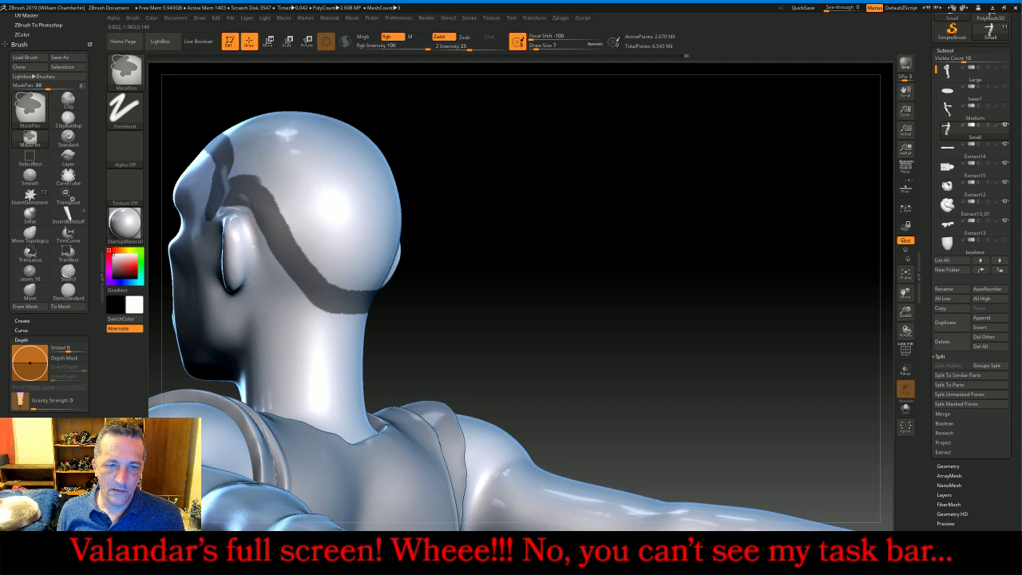
pyautogui.keyDown('ctrl'); pyautogui.moveTo(279, 214); pyautogui.dragTo(265, 201); pyautogui.keyUp('ctrl')
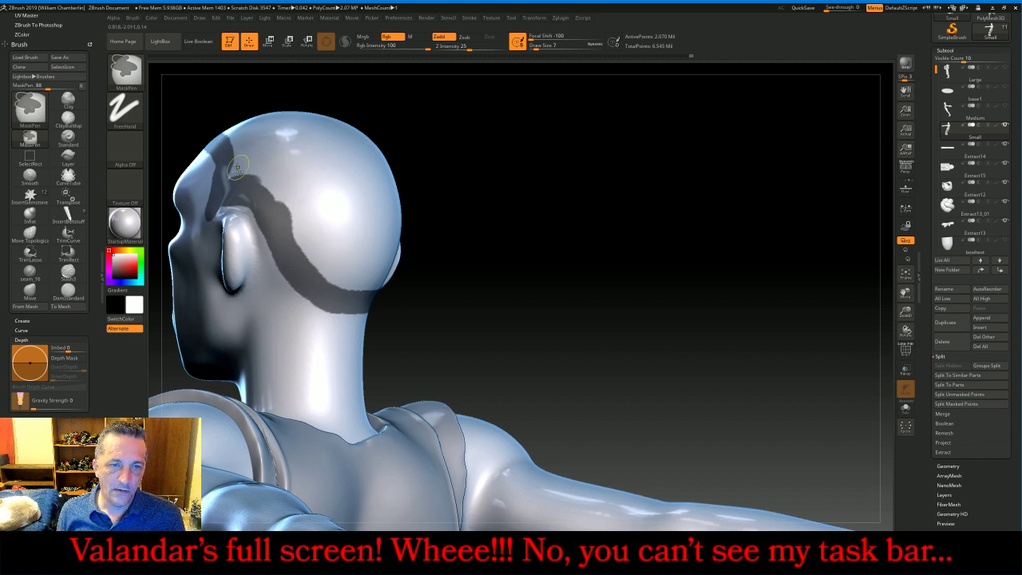
pyautogui.moveTo(238, 170)
pyautogui.keyDown('ctrl'); pyautogui.mouseDown()
pyautogui.moveTo(244, 149)
pyautogui.moveTo(260, 157)
pyautogui.moveTo(319, 257)
pyautogui.moveTo(352, 281)
pyautogui.moveTo(356, 267)
pyautogui.moveTo(363, 278)
pyautogui.mouseUp(); pyautogui.keyUp('ctrl')
pyautogui.moveTo(597, 244); pyautogui.dragTo(543, 229)
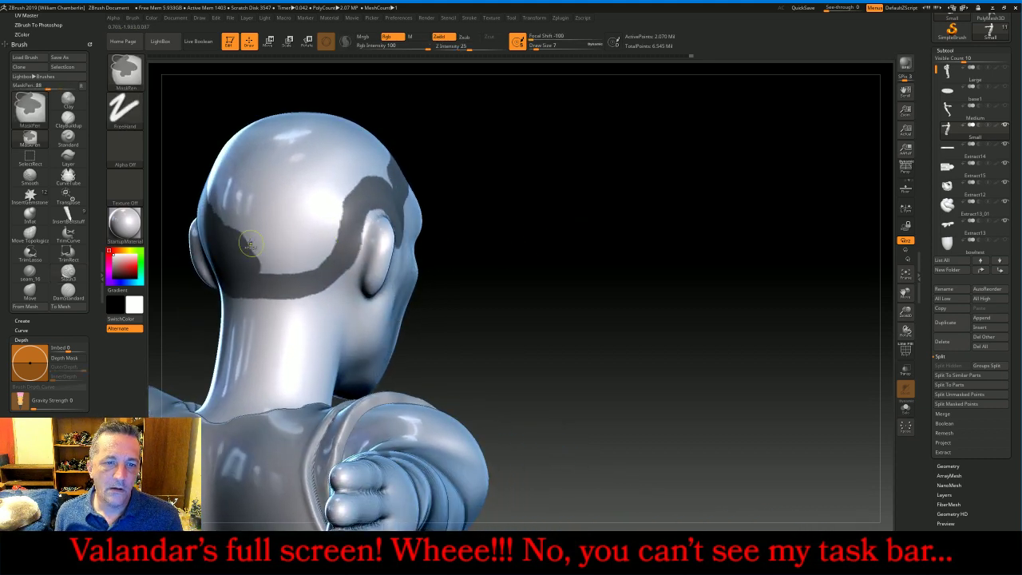
pyautogui.moveTo(238, 239)
pyautogui.keyDown('ctrl'); pyautogui.mouseDown()
pyautogui.moveTo(315, 265)
pyautogui.moveTo(340, 191)
pyautogui.moveTo(363, 163)
pyautogui.moveTo(381, 164)
pyautogui.mouseUp(); pyautogui.keyUp('ctrl')
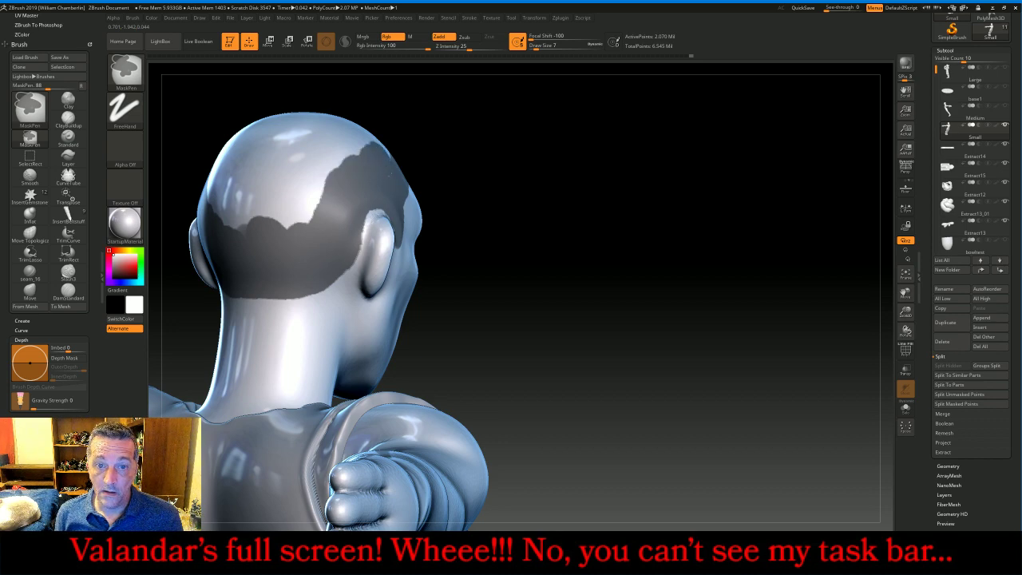
# - Fill the hair mask over the whole crown and touch up the sideburn in front of the ear
pyautogui.moveTo(603, 246)
pyautogui.mouseDown()
pyautogui.moveTo(625, 277)
pyautogui.moveTo(542, 375)
pyautogui.moveTo(511, 260)
pyautogui.mouseUp()
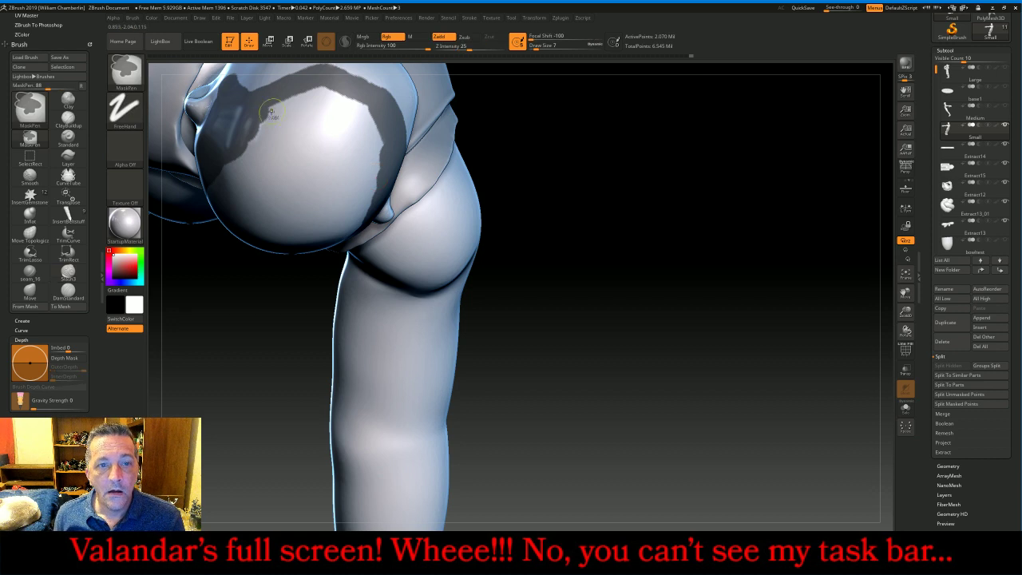
pyautogui.moveTo(274, 113)
pyautogui.keyDown('ctrl'); pyautogui.mouseDown()
pyautogui.moveTo(313, 124)
pyautogui.moveTo(335, 115)
pyautogui.moveTo(370, 131)
pyautogui.moveTo(357, 220)
pyautogui.moveTo(333, 175)
pyautogui.moveTo(310, 163)
pyautogui.moveTo(237, 166)
pyautogui.mouseUp(); pyautogui.keyUp('ctrl')
pyautogui.moveTo(668, 342)
pyautogui.mouseDown()
pyautogui.moveTo(661, 279)
pyautogui.moveTo(678, 269)
pyautogui.moveTo(665, 276)
pyautogui.mouseUp()
pyautogui.moveTo(235, 150)
pyautogui.keyDown('ctrl'); pyautogui.mouseDown()
pyautogui.moveTo(257, 145)
pyautogui.moveTo(210, 217)
pyautogui.moveTo(228, 240)
pyautogui.moveTo(288, 263)
pyautogui.moveTo(345, 232)
pyautogui.moveTo(351, 199)
pyautogui.moveTo(286, 240)
pyautogui.moveTo(251, 175)
pyautogui.moveTo(291, 144)
pyautogui.moveTo(297, 182)
pyautogui.moveTo(316, 159)
pyautogui.mouseUp(); pyautogui.keyUp('ctrl')
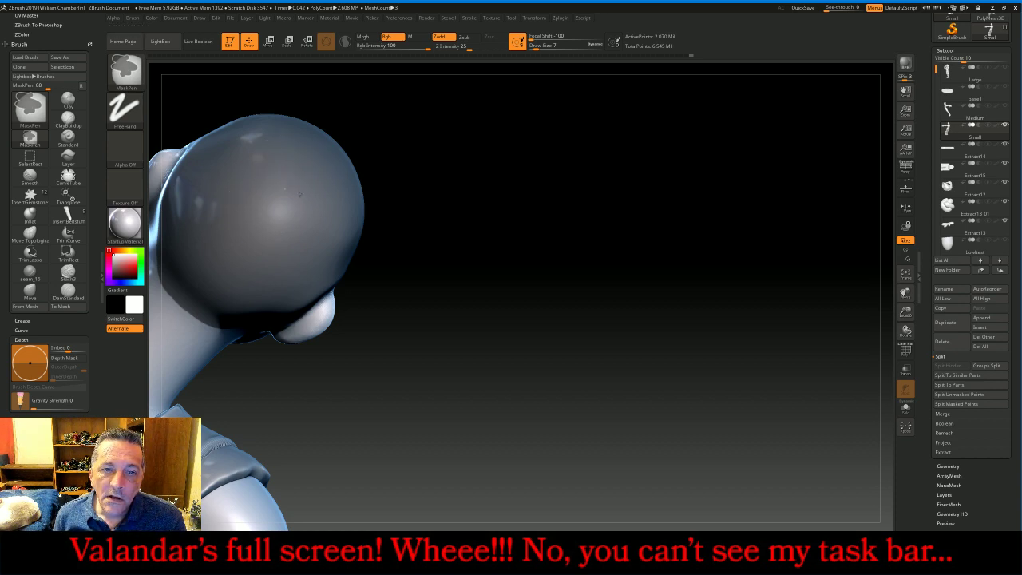
pyautogui.moveTo(657, 304); pyautogui.dragTo(619, 241)
pyautogui.press('ctrl')
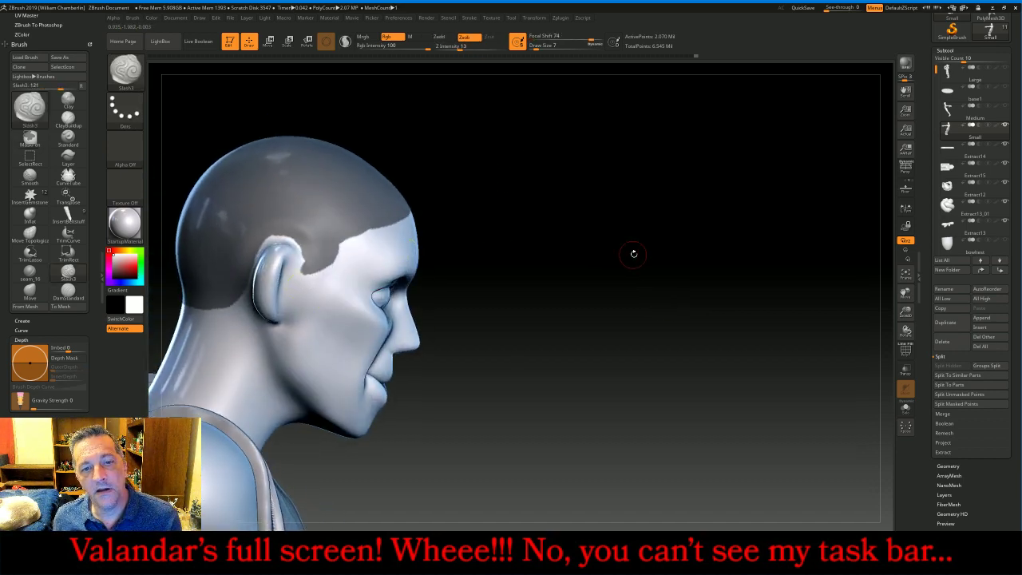
pyautogui.moveTo(631, 253); pyautogui.dragTo(455, 263)
pyautogui.moveTo(379, 207)
pyautogui.keyDown('ctrl'); pyautogui.mouseDown()
pyautogui.moveTo(365, 220)
pyautogui.moveTo(376, 252)
pyautogui.mouseUp(); pyautogui.keyUp('ctrl')
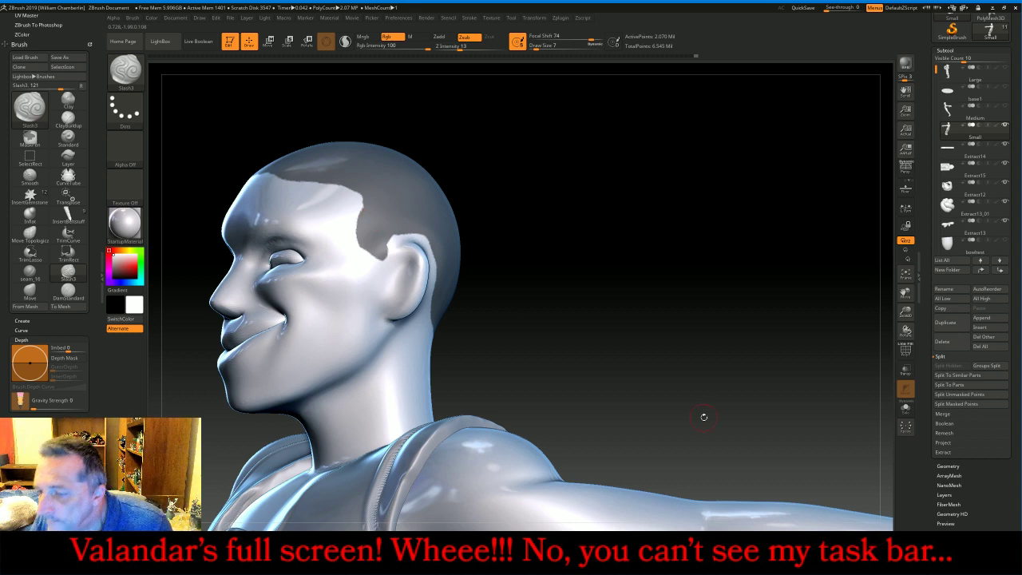
# - Extract the masked hair area as a new subtool with thickness 0.008 and accept the result
pyautogui.click(943, 452)
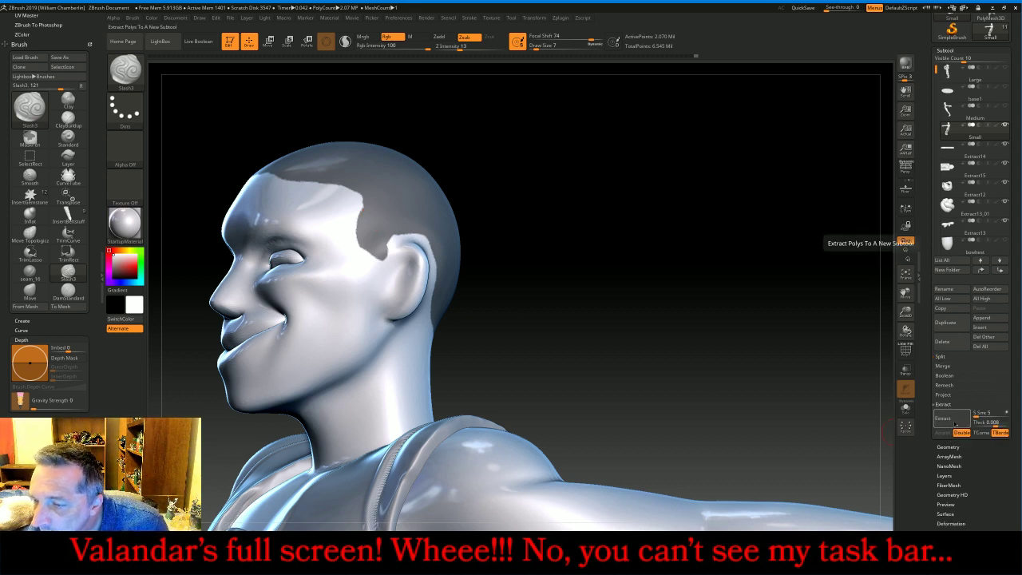
pyautogui.click(943, 417)
pyautogui.click(945, 432)
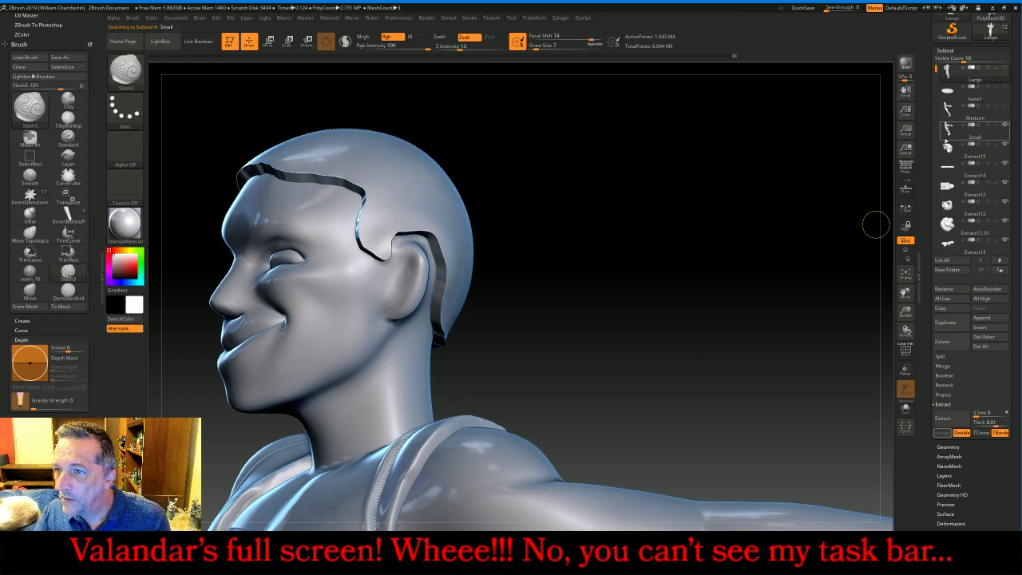
# - Select the extracted hair subtool and mask a round patch on the back of the head with MaskPen
pyautogui.moveTo(741, 235); pyautogui.dragTo(694, 245)
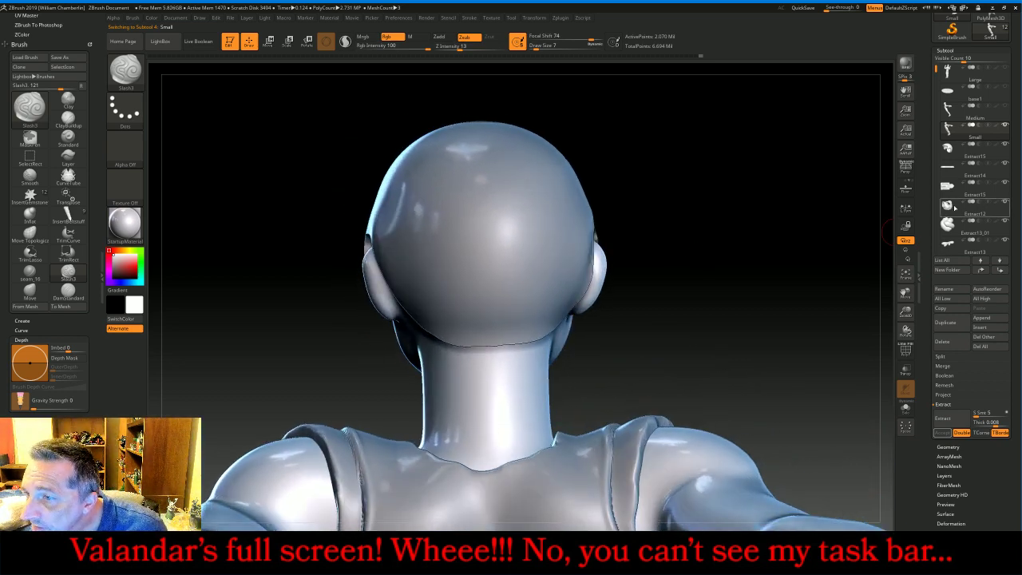
pyautogui.click(970, 153)
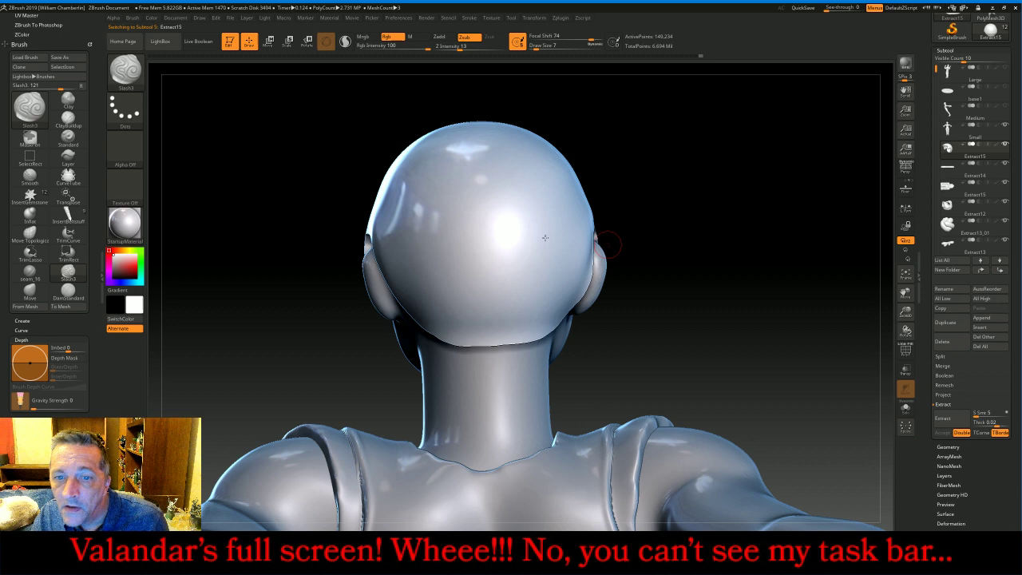
pyautogui.press('ctrl')
pyautogui.keyDown('ctrl'); pyautogui.click(497, 246); pyautogui.keyUp('ctrl')
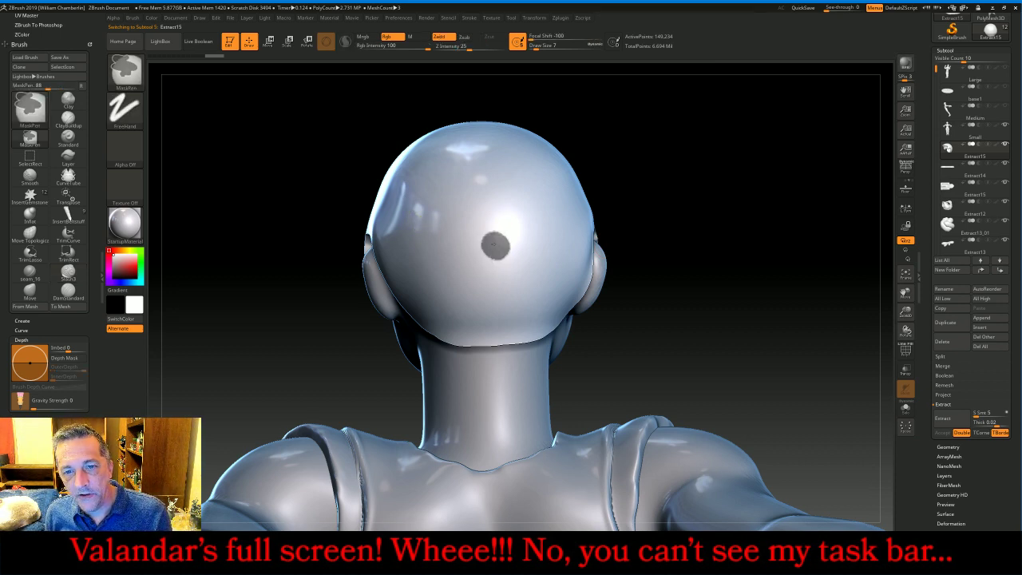
pyautogui.keyDown('ctrl'); pyautogui.moveTo(486, 247); pyautogui.dragTo(503, 251); pyautogui.keyUp('ctrl')
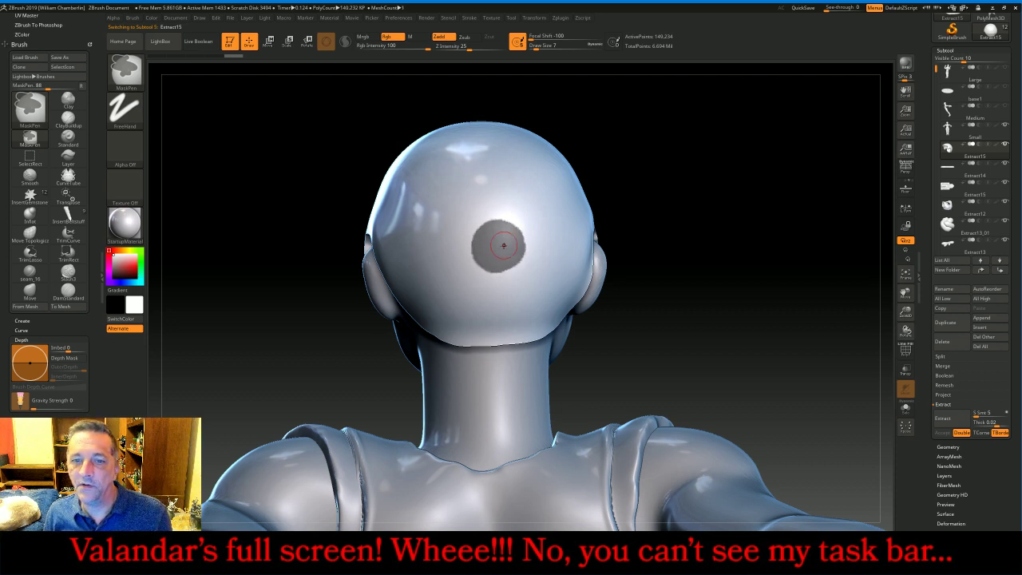
# - Extract the round masked patch into a new subtool with thickness 0.05 and accept the result
pyautogui.click(943, 417)
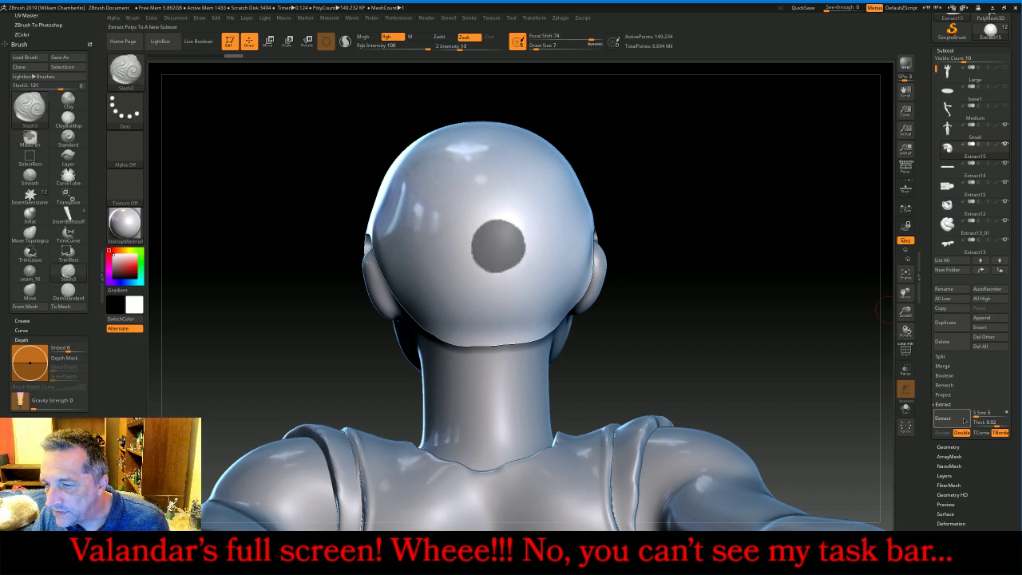
pyautogui.click(943, 431)
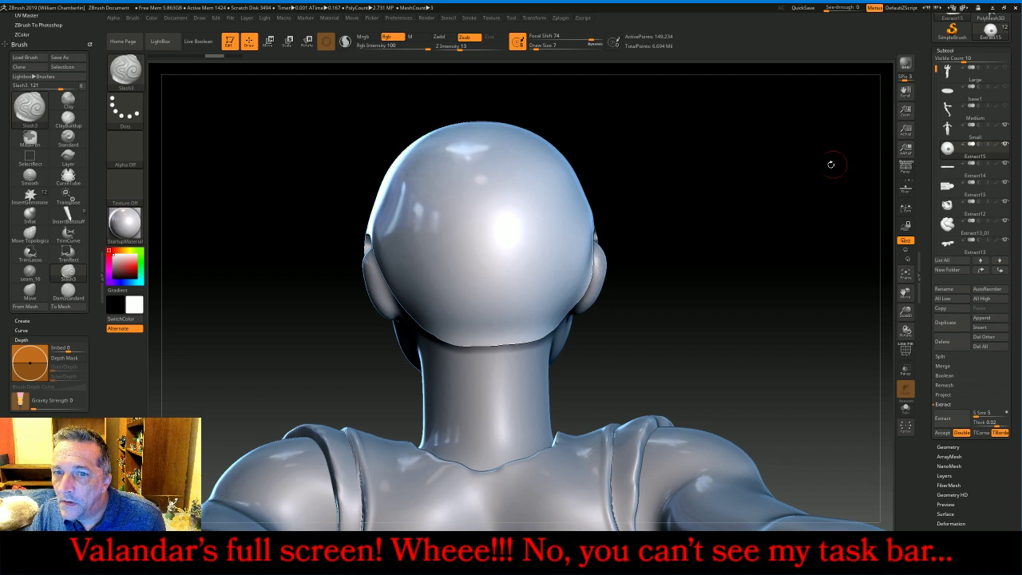
pyautogui.moveTo(840, 165); pyautogui.dragTo(832, 165)
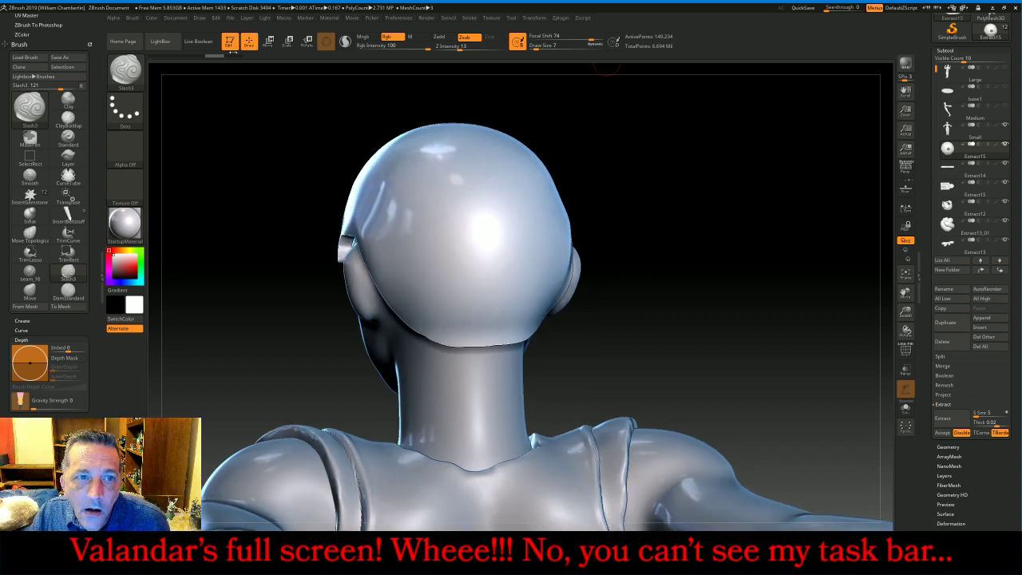
pyautogui.keyDown('ctrl'); pyautogui.click(497, 246); pyautogui.keyUp('ctrl')
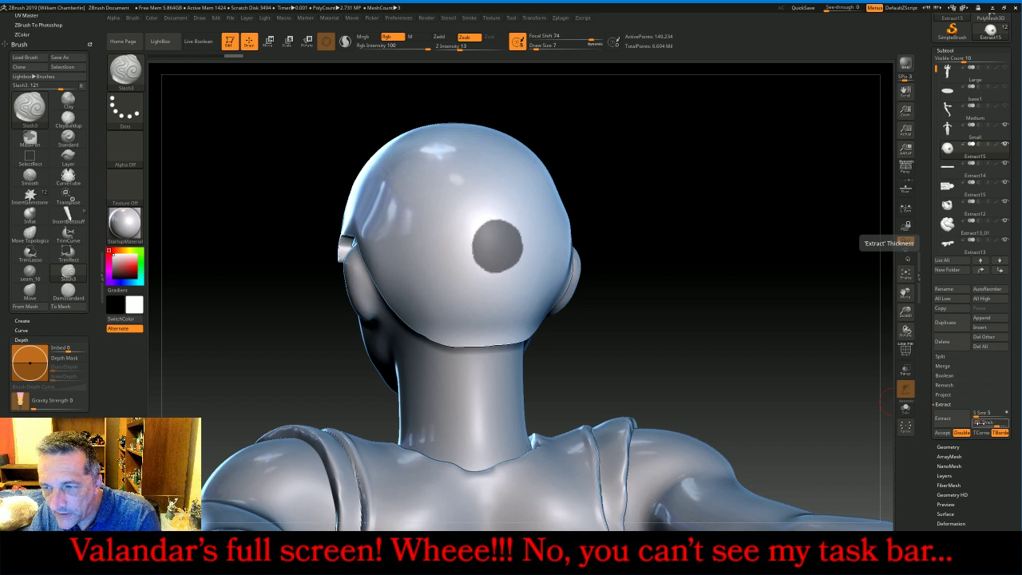
pyautogui.click(942, 418)
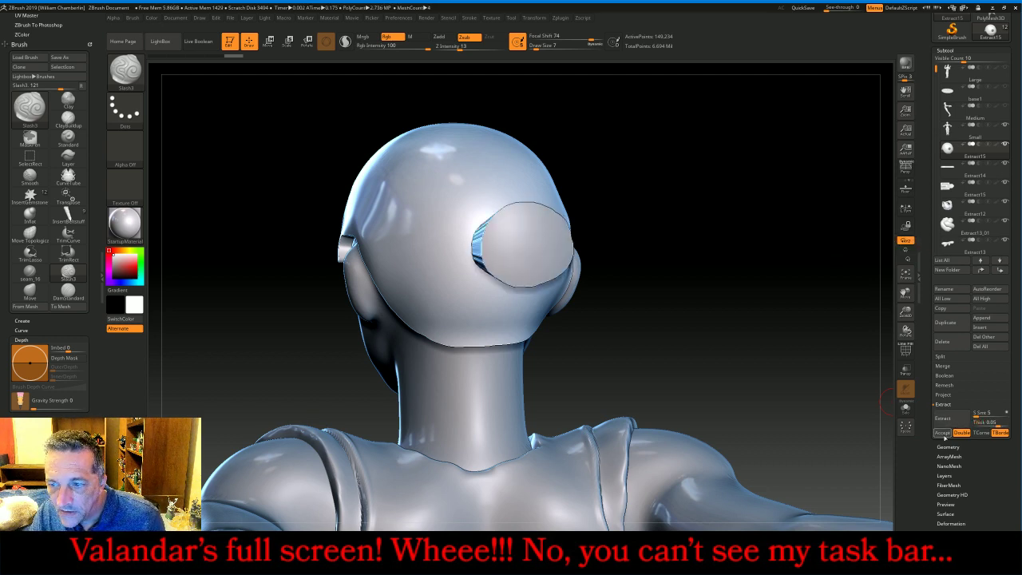
pyautogui.click(943, 432)
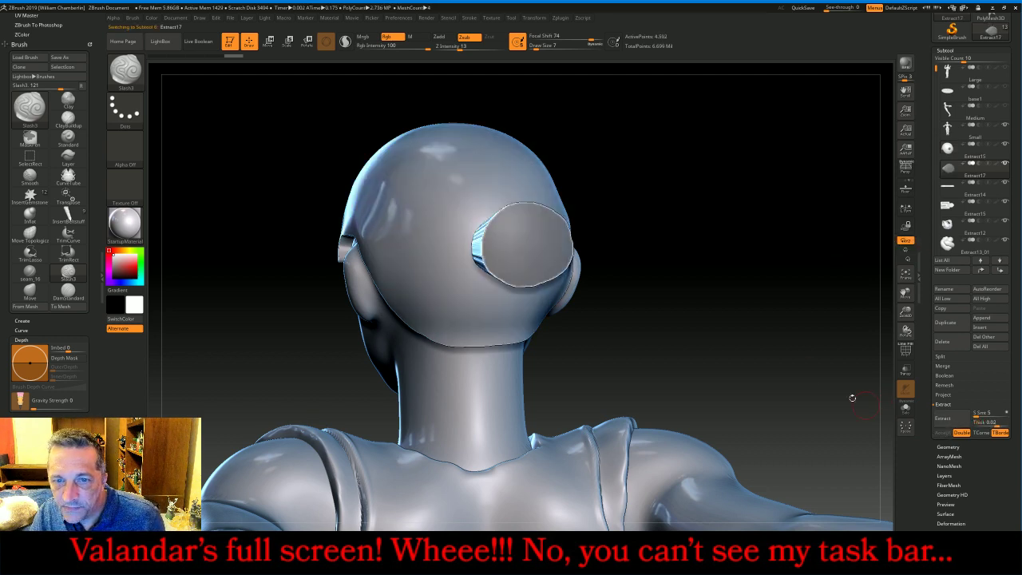
# - Select the hair subtool again and hide the extracted cone behind the head
pyautogui.click(952, 154)
pyautogui.moveTo(767, 226); pyautogui.dragTo(728, 238)
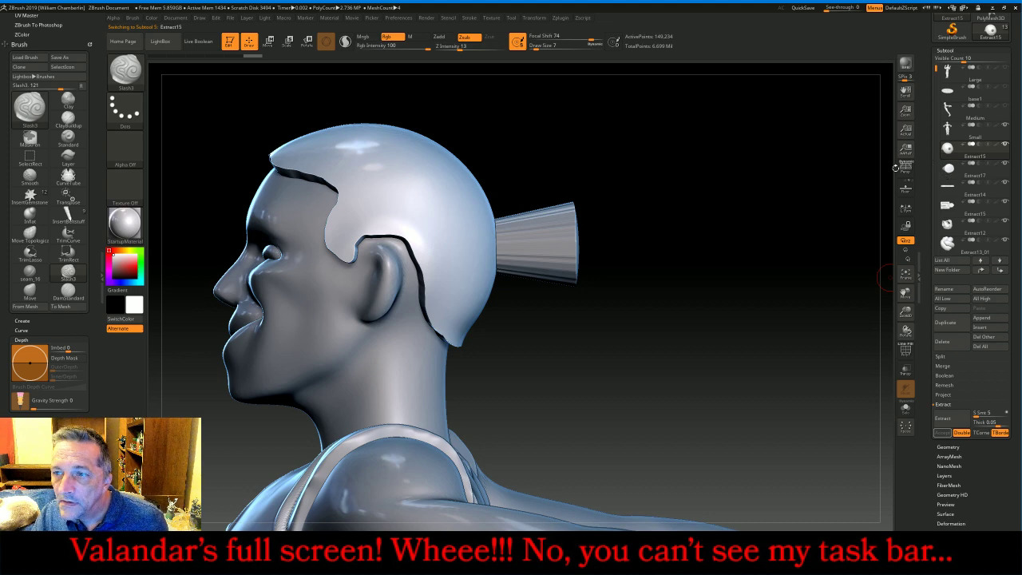
pyautogui.click(1005, 168)
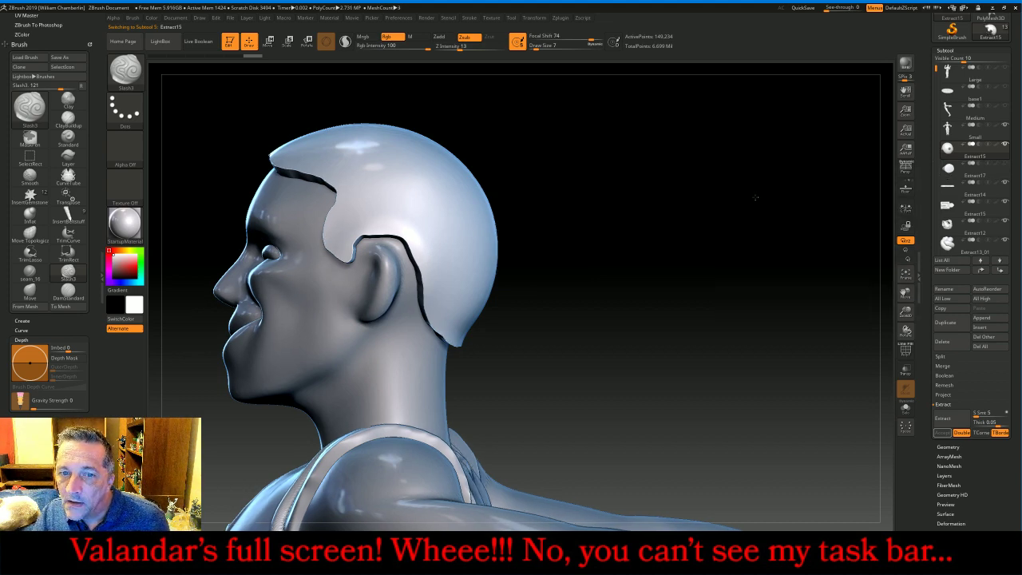
pyautogui.moveTo(755, 196); pyautogui.dragTo(882, 383)
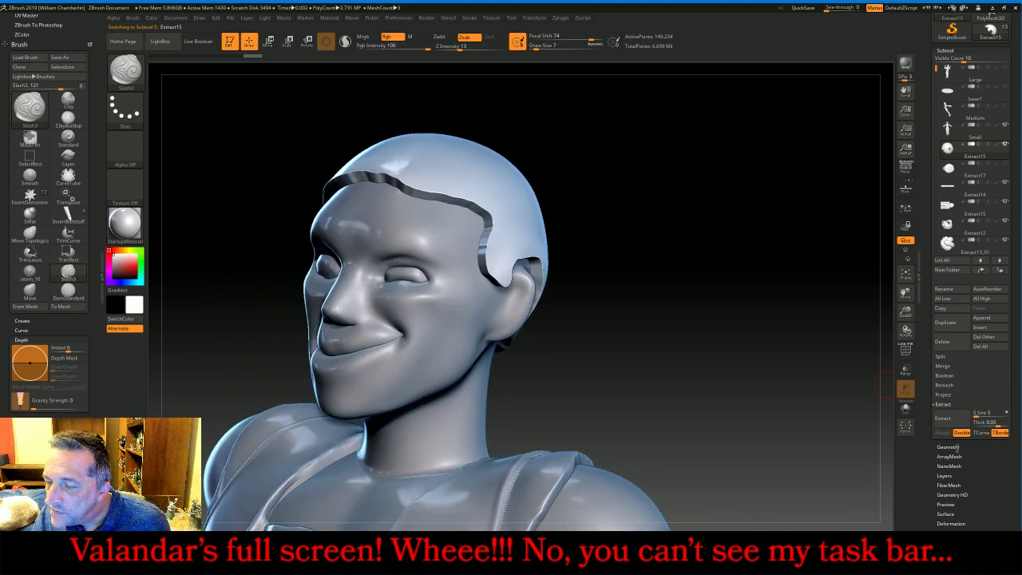
# - DynaMesh the hair piece at resolution 128 and divide it three times with smoothing
pyautogui.click(954, 447)
pyautogui.click(947, 207)
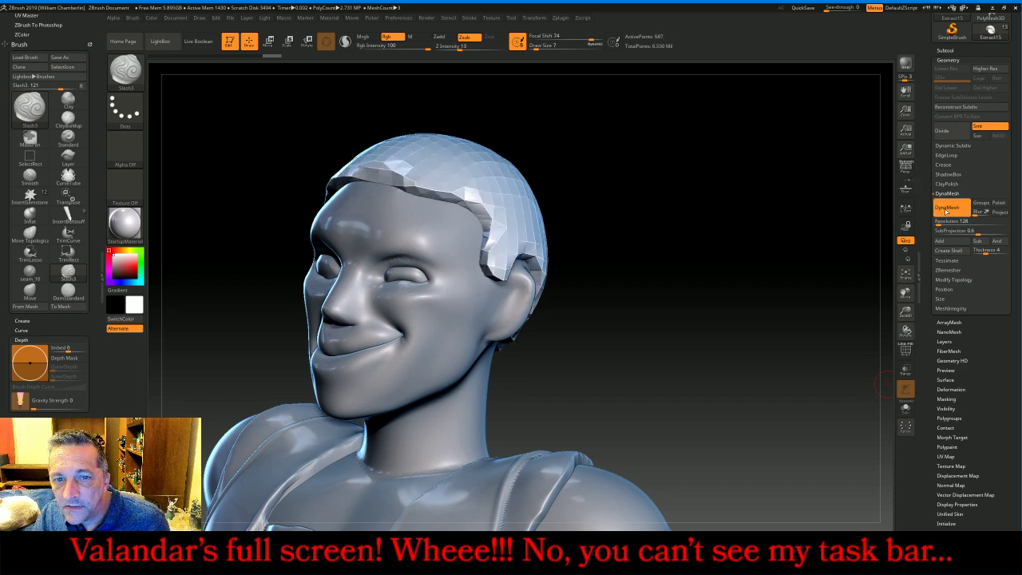
pyautogui.moveTo(829, 219)
pyautogui.mouseDown()
pyautogui.moveTo(810, 196)
pyautogui.moveTo(788, 192)
pyautogui.mouseUp()
pyautogui.click(950, 133)
pyautogui.click(950, 132)
pyautogui.click(950, 133)
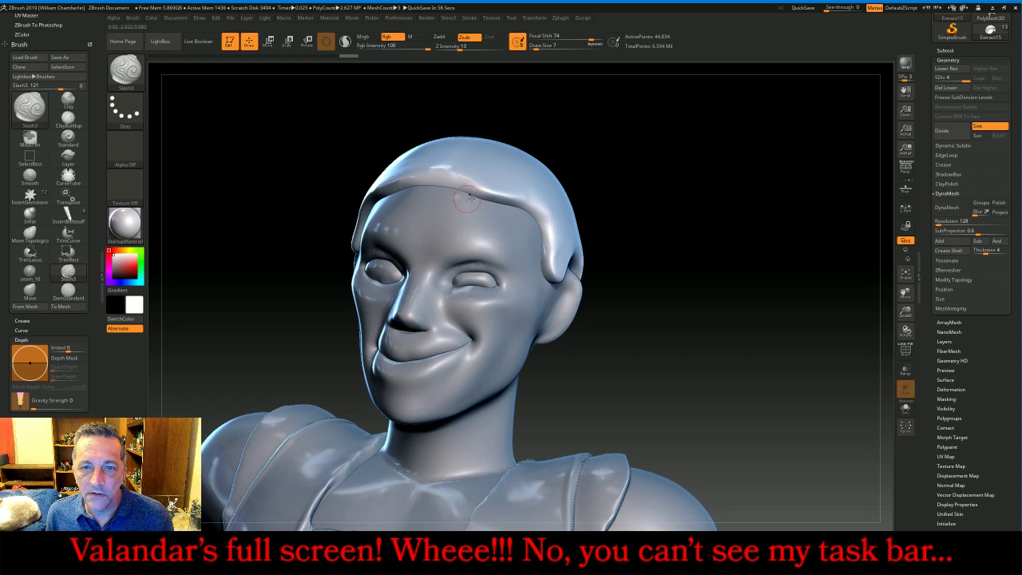
# - Show the cone behind the head again and turn on transparency for the inactive subtools
pyautogui.moveTo(701, 213)
pyautogui.mouseDown()
pyautogui.moveTo(694, 226)
pyautogui.moveTo(617, 241)
pyautogui.moveTo(638, 182)
pyautogui.mouseUp()
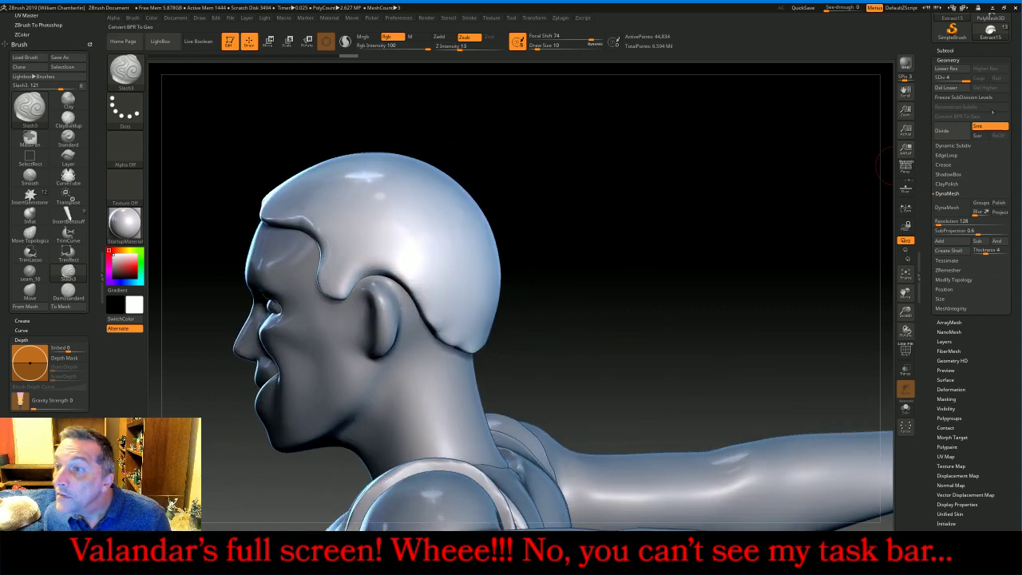
pyautogui.click(959, 51)
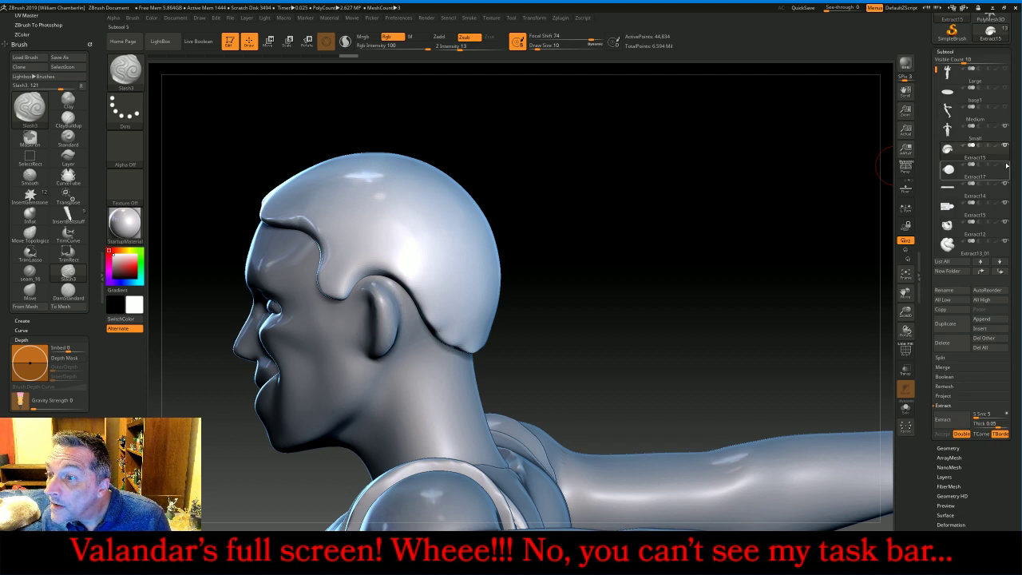
pyautogui.click(1005, 164)
pyautogui.click(905, 371)
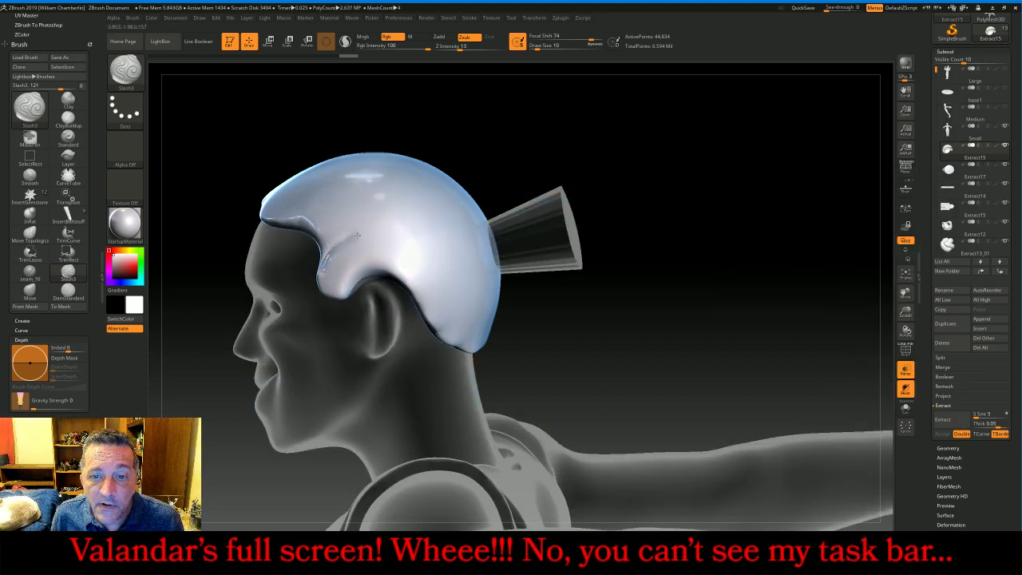
# - Carve Slash3 grooves at Z Intensity 18 from the sideburn and behind the ear back to the cone on one side of the hair
pyautogui.moveTo(480, 249); pyautogui.dragTo(404, 271)
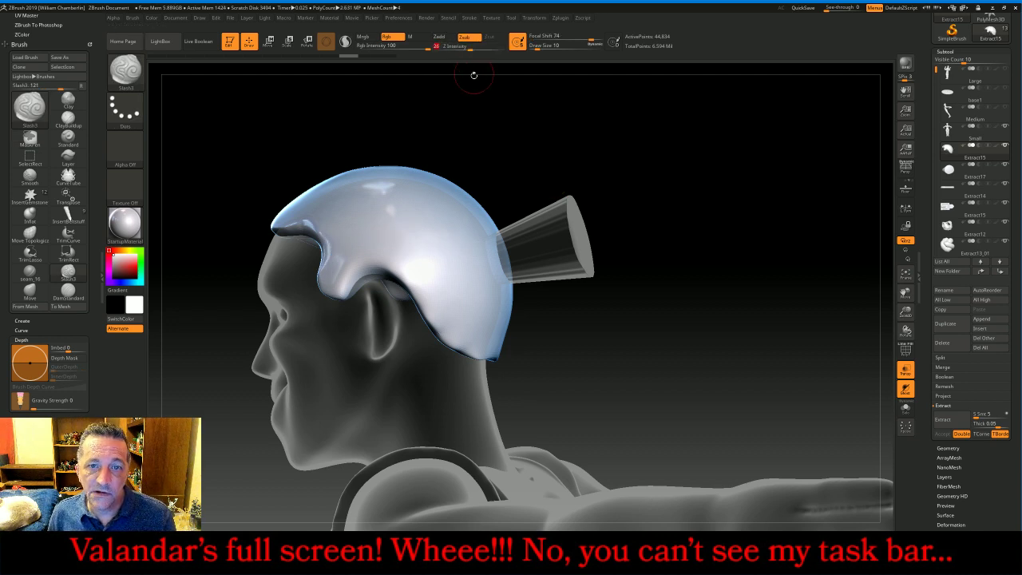
pyautogui.moveTo(487, 167); pyautogui.dragTo(338, 228)
pyautogui.moveTo(317, 262)
pyautogui.mouseDown()
pyautogui.moveTo(369, 234)
pyautogui.moveTo(477, 247)
pyautogui.mouseUp()
pyautogui.moveTo(391, 285)
pyautogui.mouseDown()
pyautogui.moveTo(423, 271)
pyautogui.moveTo(388, 284)
pyautogui.mouseUp()
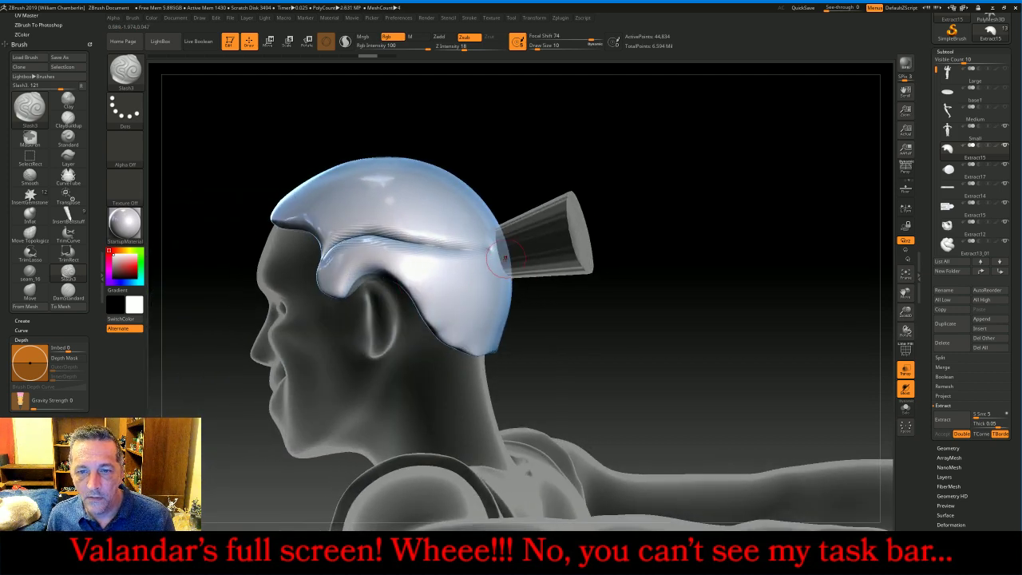
pyautogui.moveTo(505, 257); pyautogui.dragTo(491, 266, button='right')
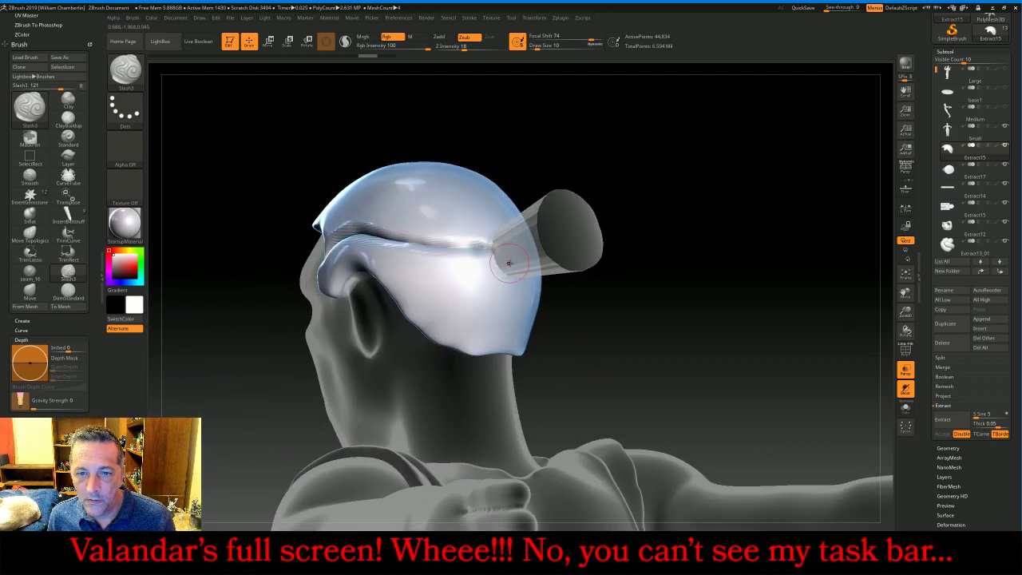
pyautogui.moveTo(495, 261)
pyautogui.mouseDown()
pyautogui.moveTo(423, 268)
pyautogui.moveTo(369, 257)
pyautogui.moveTo(392, 273)
pyautogui.mouseUp()
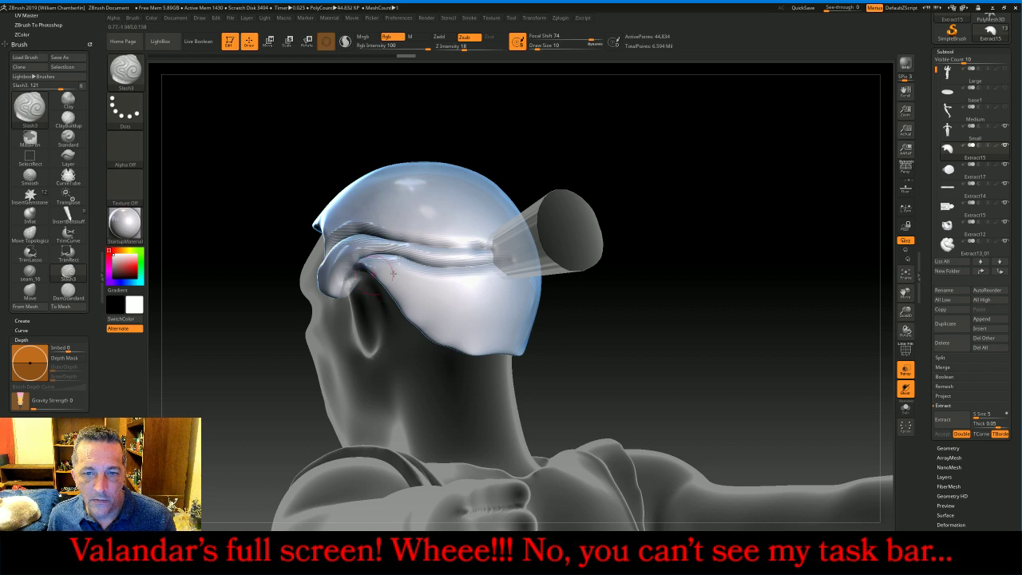
pyautogui.moveTo(508, 266)
pyautogui.mouseDown()
pyautogui.moveTo(399, 310)
pyautogui.moveTo(494, 298)
pyautogui.moveTo(453, 363)
pyautogui.mouseUp()
pyautogui.moveTo(668, 342); pyautogui.dragTo(567, 312)
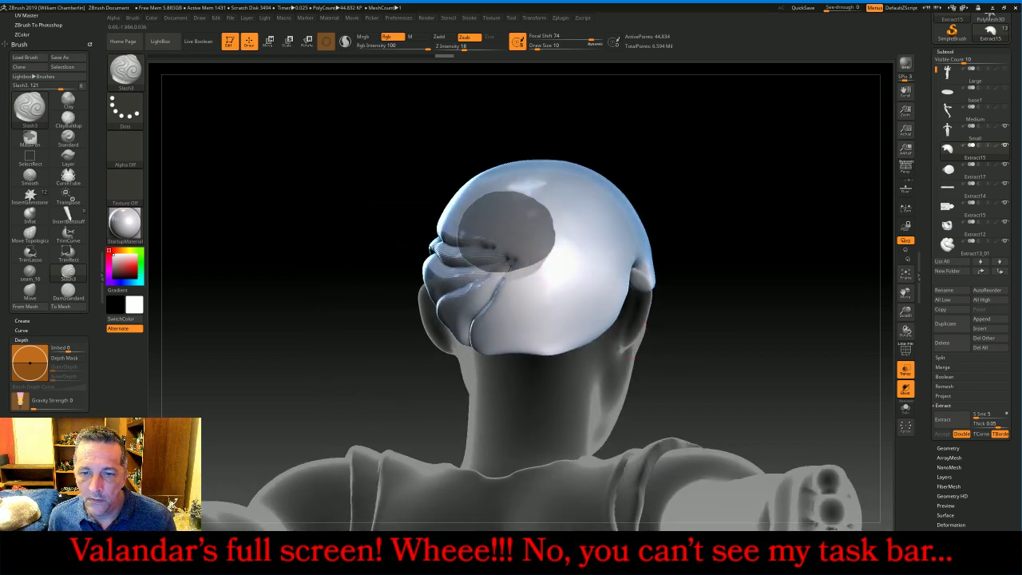
# - Carve grooves fanning out from the cone down to the nape and around above the opposite ear
pyautogui.moveTo(510, 263)
pyautogui.mouseDown()
pyautogui.moveTo(511, 358)
pyautogui.moveTo(536, 357)
pyautogui.moveTo(546, 281)
pyautogui.moveTo(578, 343)
pyautogui.mouseUp()
pyautogui.moveTo(540, 254); pyautogui.dragTo(615, 327)
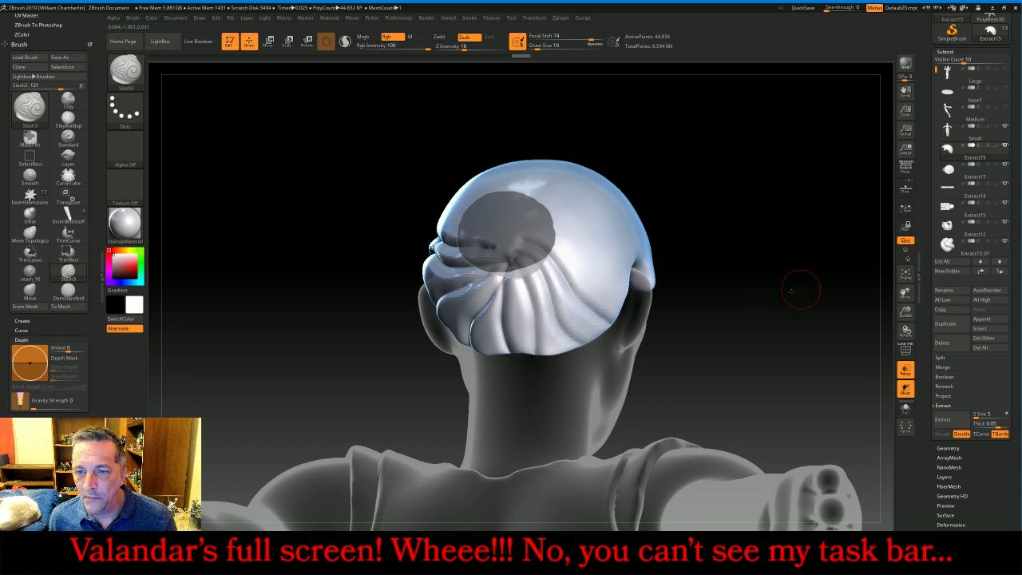
pyautogui.moveTo(800, 290); pyautogui.dragTo(678, 275)
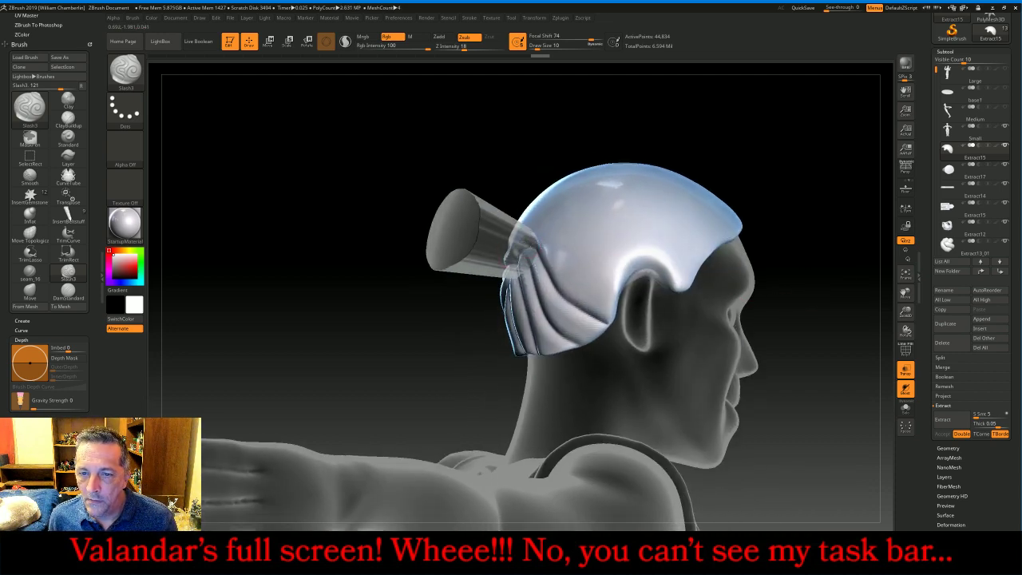
pyautogui.moveTo(532, 242)
pyautogui.mouseDown()
pyautogui.moveTo(619, 295)
pyautogui.moveTo(570, 239)
pyautogui.moveTo(631, 249)
pyautogui.moveTo(663, 268)
pyautogui.mouseUp()
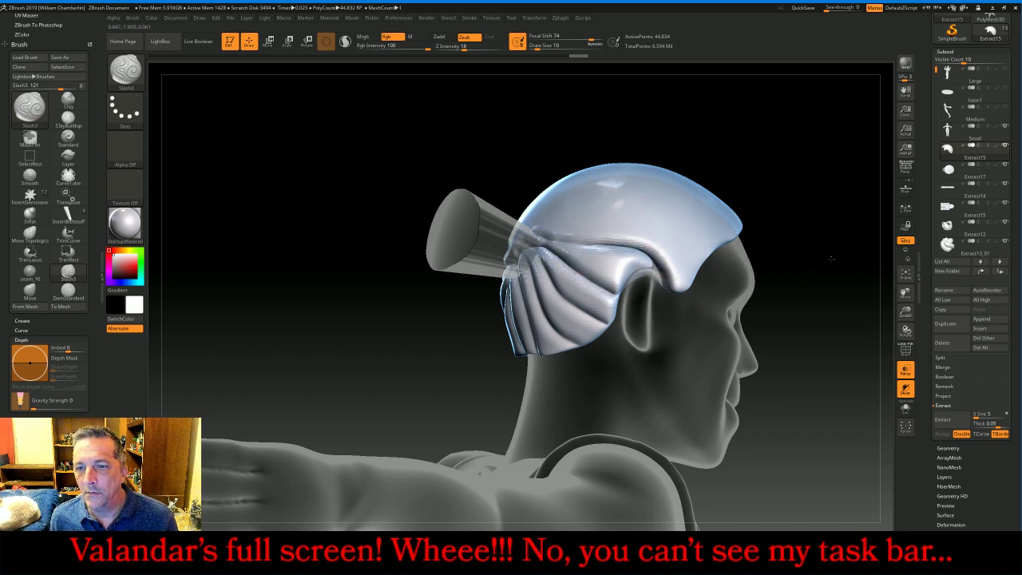
pyautogui.moveTo(831, 258); pyautogui.dragTo(807, 267)
pyautogui.moveTo(517, 233)
pyautogui.mouseDown()
pyautogui.moveTo(645, 249)
pyautogui.moveTo(675, 285)
pyautogui.mouseUp()
# - Carve long Slash3 grooves over the top of the hair from the cone toward the front hairline
pyautogui.moveTo(753, 229); pyautogui.dragTo(834, 231)
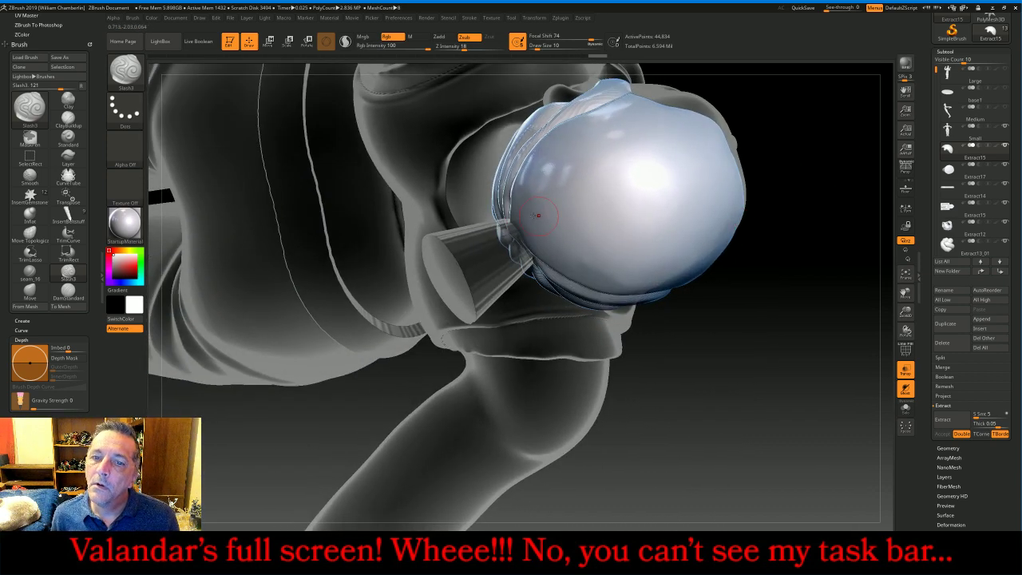
pyautogui.moveTo(519, 221)
pyautogui.mouseDown()
pyautogui.moveTo(545, 174)
pyautogui.moveTo(653, 104)
pyautogui.moveTo(675, 102)
pyautogui.mouseUp()
pyautogui.moveTo(531, 233)
pyautogui.mouseDown()
pyautogui.moveTo(639, 182)
pyautogui.moveTo(707, 127)
pyautogui.mouseUp()
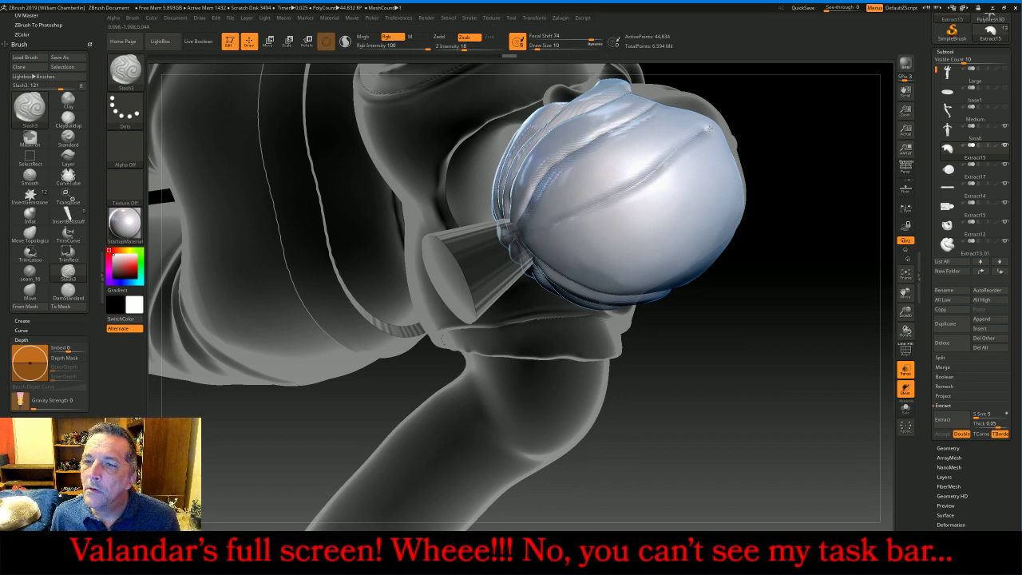
pyautogui.moveTo(794, 280)
pyautogui.mouseDown()
pyautogui.moveTo(795, 259)
pyautogui.moveTo(742, 264)
pyautogui.moveTo(604, 310)
pyautogui.mouseUp()
pyautogui.moveTo(441, 215); pyautogui.dragTo(468, 216)
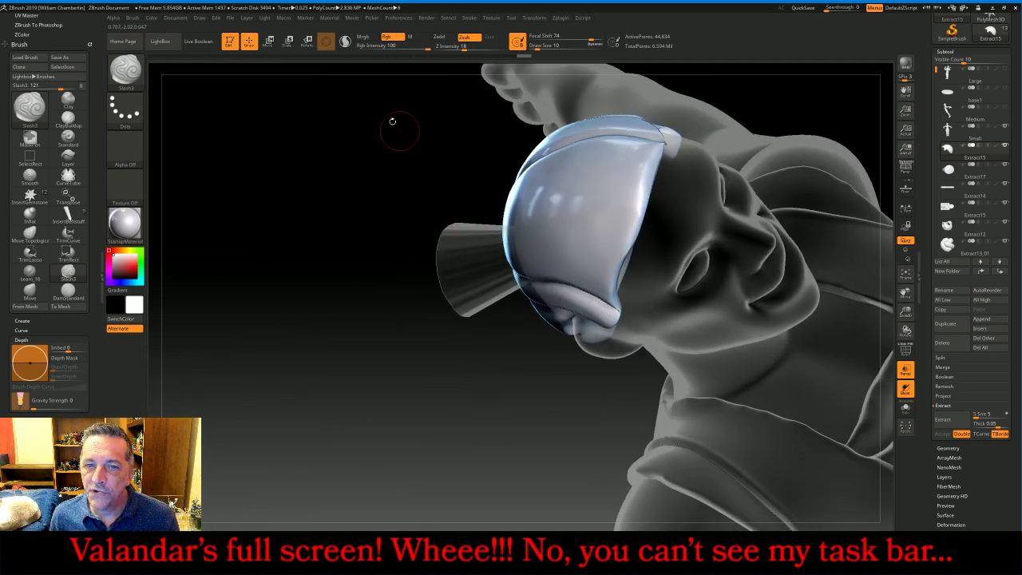
pyautogui.moveTo(399, 151); pyautogui.dragTo(428, 157)
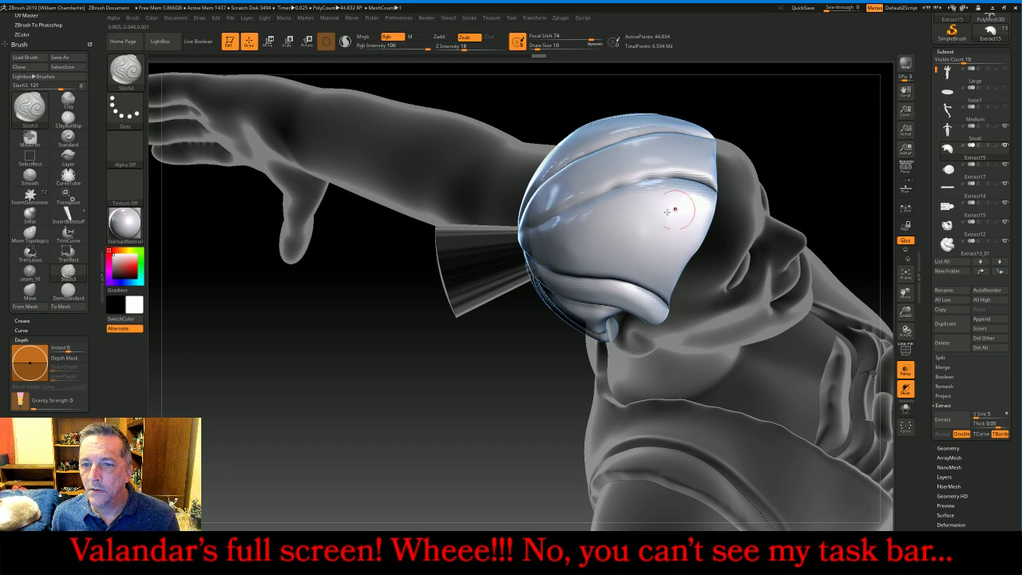
# - Fill the smooth areas between the main crown grooves with additional shorter hair grooves
pyautogui.moveTo(512, 232)
pyautogui.mouseDown()
pyautogui.moveTo(587, 241)
pyautogui.moveTo(546, 233)
pyautogui.mouseUp()
pyautogui.moveTo(648, 271); pyautogui.dragTo(556, 276)
pyautogui.moveTo(545, 235)
pyautogui.mouseDown()
pyautogui.moveTo(660, 246)
pyautogui.moveTo(686, 261)
pyautogui.mouseUp()
pyautogui.moveTo(597, 203)
pyautogui.mouseDown()
pyautogui.moveTo(700, 232)
pyautogui.moveTo(814, 178)
pyautogui.moveTo(778, 180)
pyautogui.mouseUp()
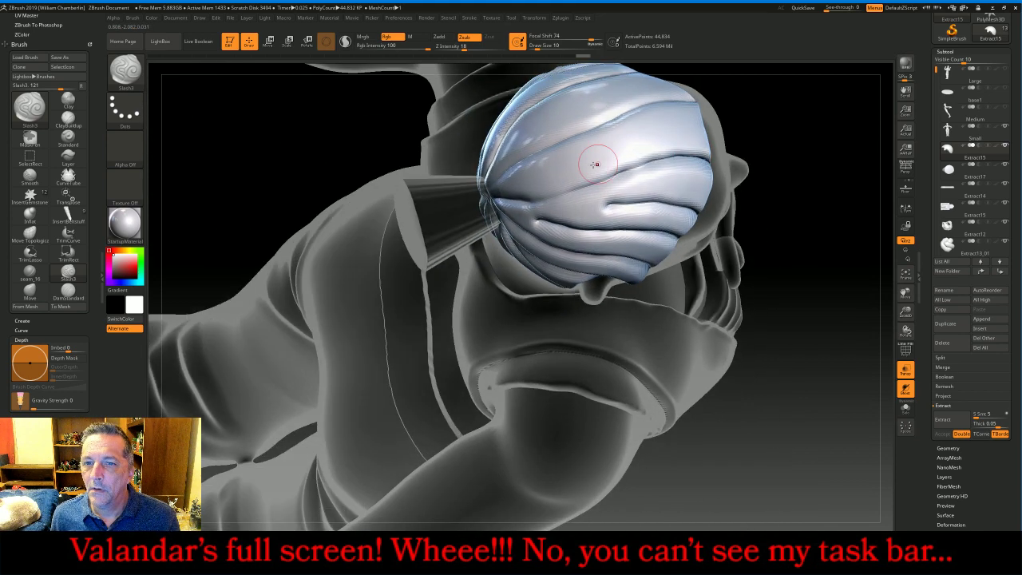
pyautogui.moveTo(560, 167); pyautogui.dragTo(696, 121)
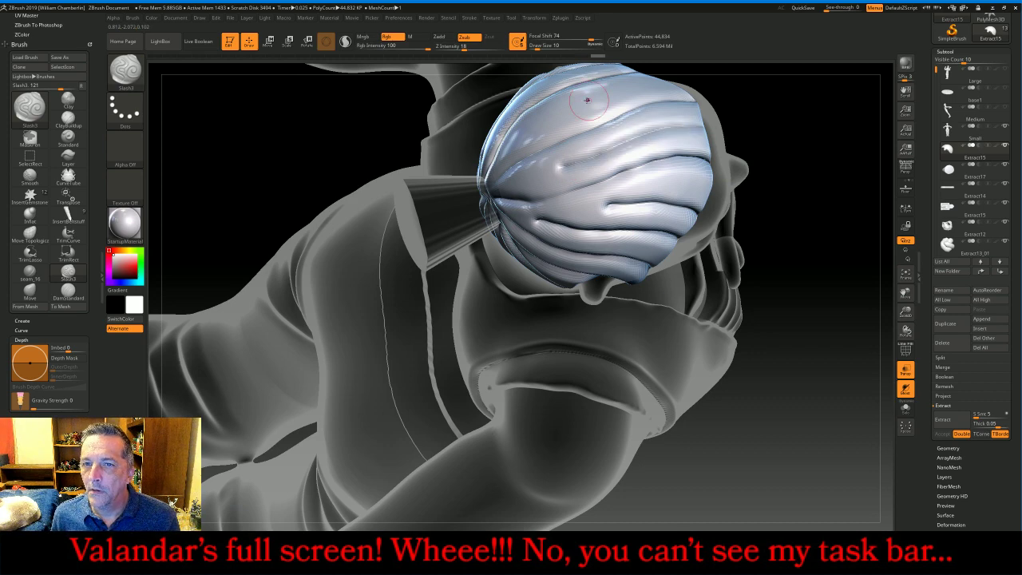
pyautogui.moveTo(565, 111); pyautogui.dragTo(615, 93)
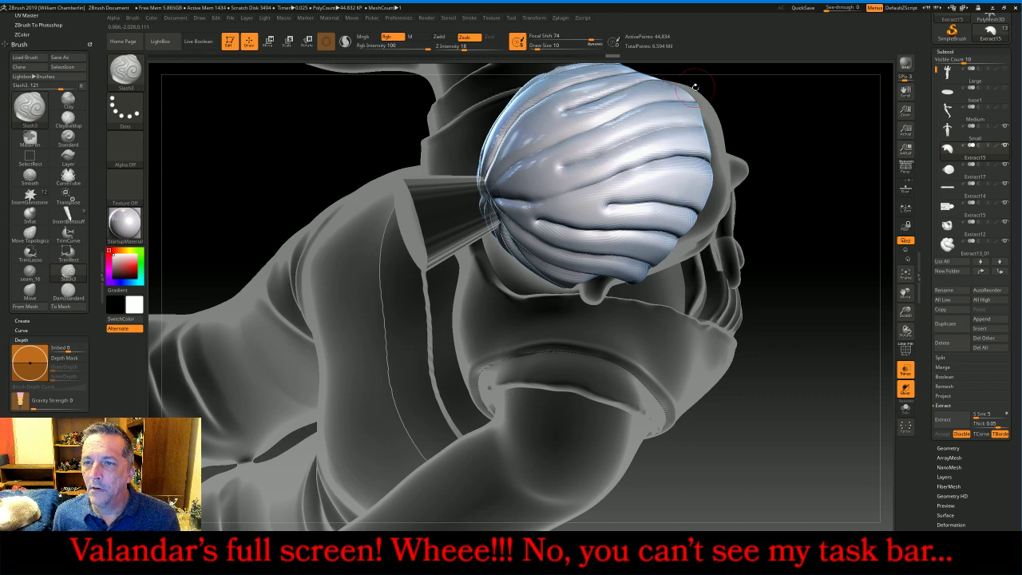
# - Turn off subtool transparency and review the carved hair on the whole figure
pyautogui.moveTo(695, 87); pyautogui.dragTo(905, 370)
pyautogui.click(906, 371)
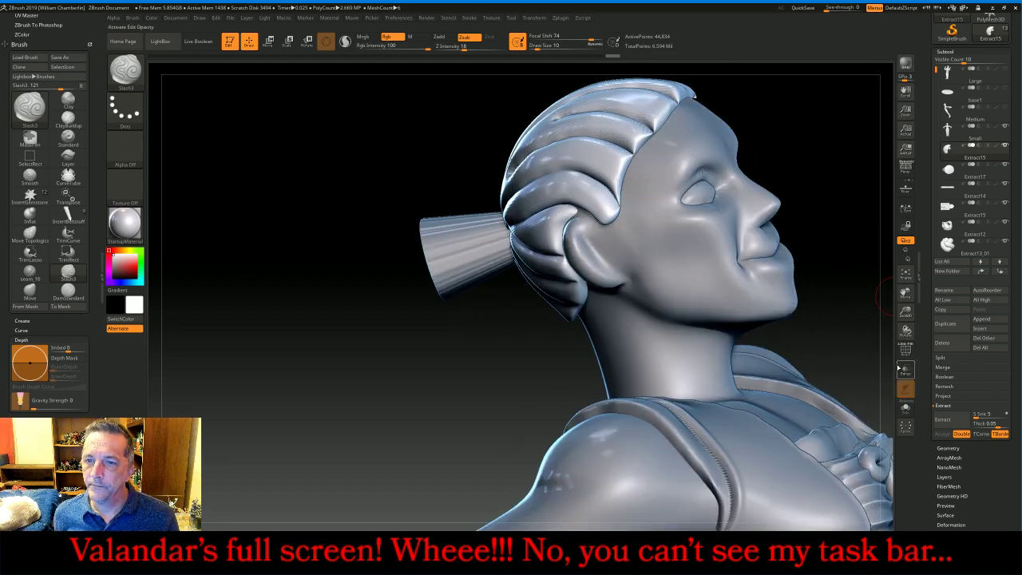
pyautogui.moveTo(907, 297); pyautogui.dragTo(837, 330)
pyautogui.moveTo(860, 244); pyautogui.dragTo(890, 243)
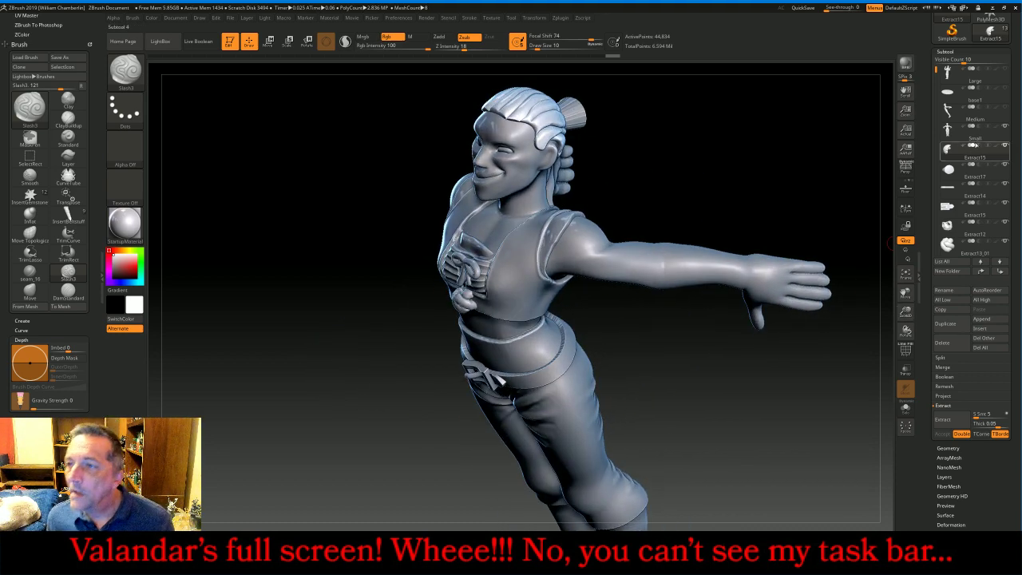
# - Mask a patch above the forehead on the Small figure with the hair hidden, and extract it as a new subtool at 0.02 thickness
pyautogui.click(988, 144)
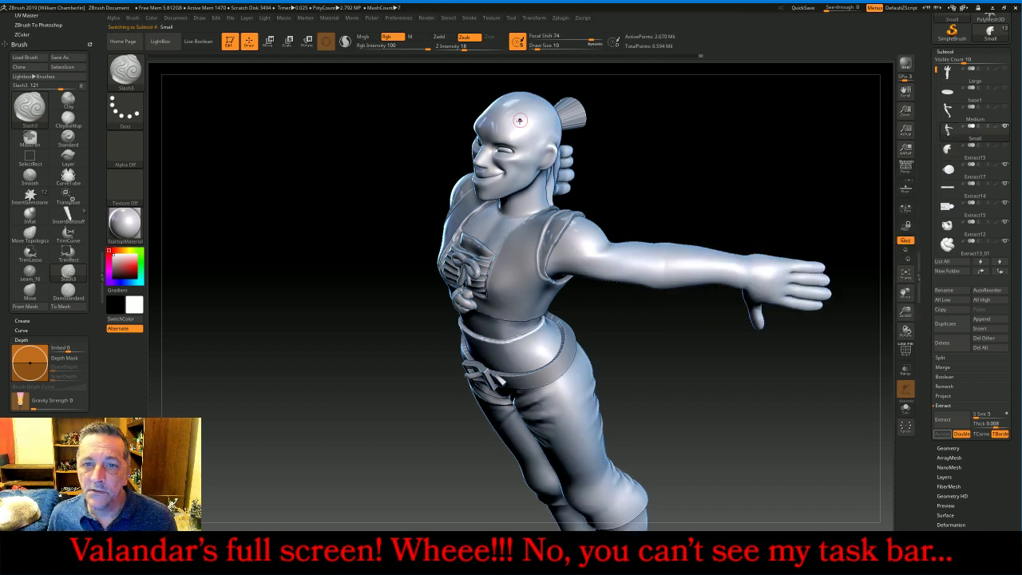
pyautogui.press('ctrl')
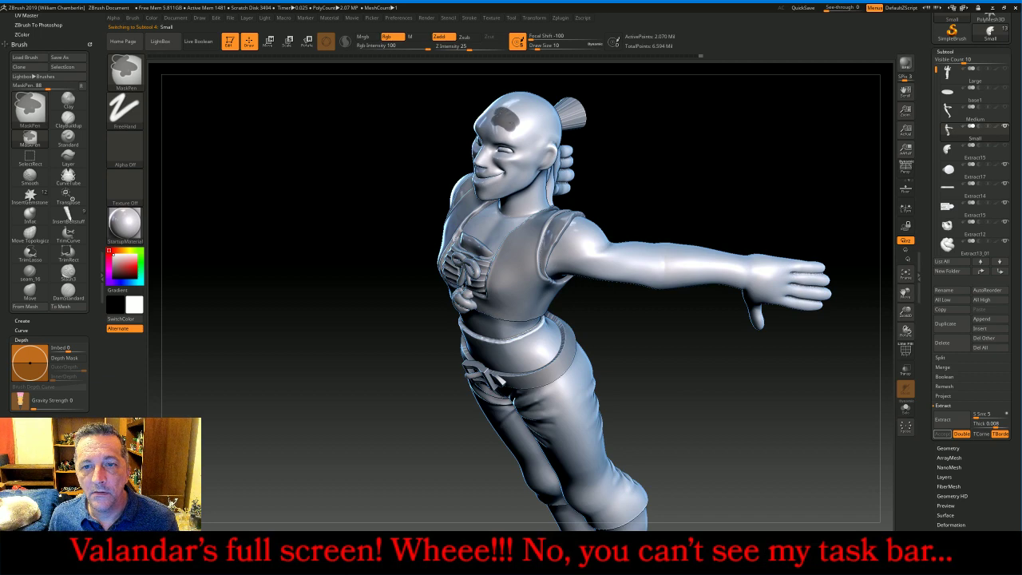
pyautogui.moveTo(684, 157); pyautogui.dragTo(735, 153)
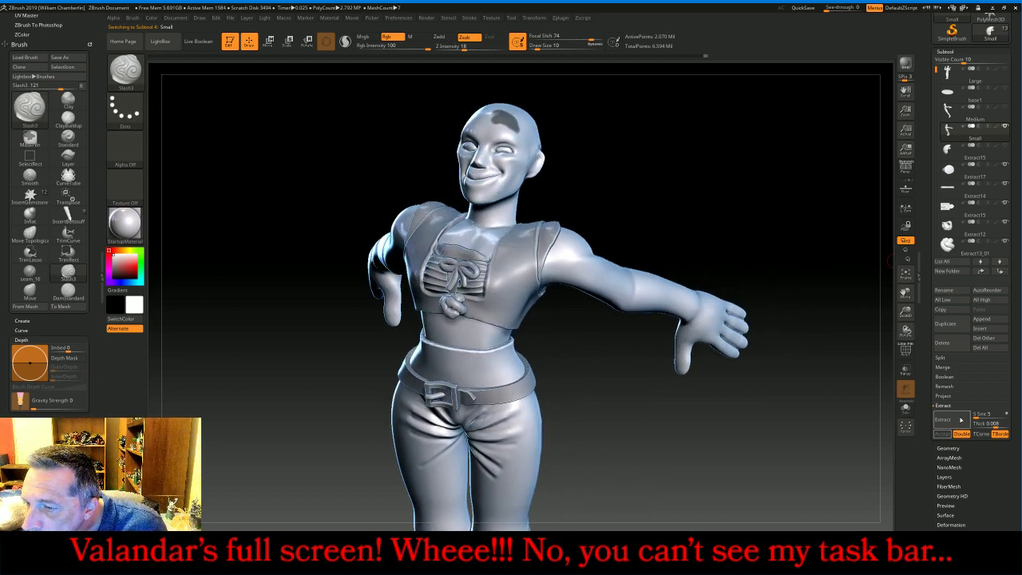
pyautogui.click(981, 424)
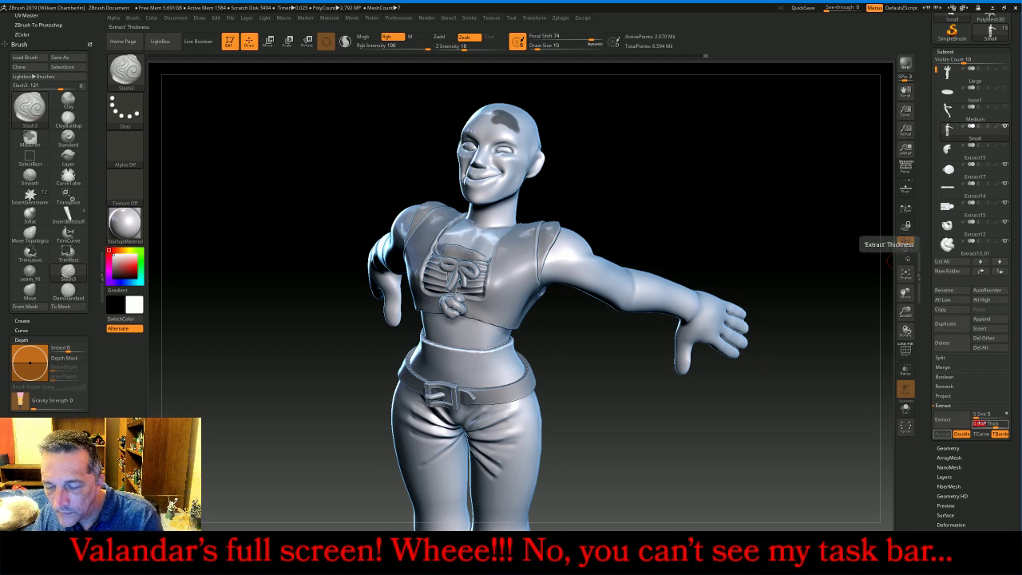
pyautogui.click(942, 419)
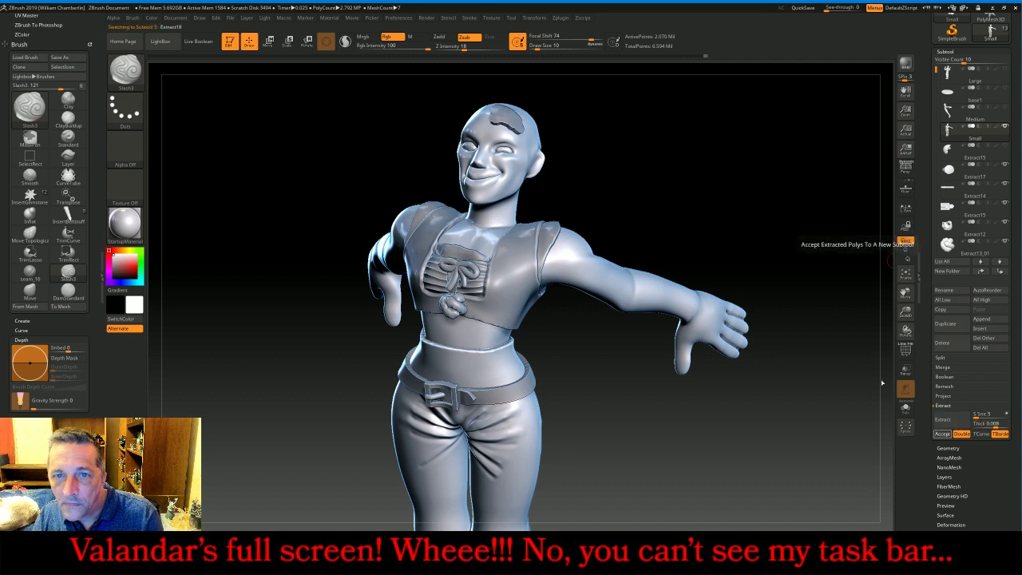
pyautogui.keyDown('ctrl'); pyautogui.moveTo(729, 197); pyautogui.dragTo(744, 217); pyautogui.keyUp('ctrl')
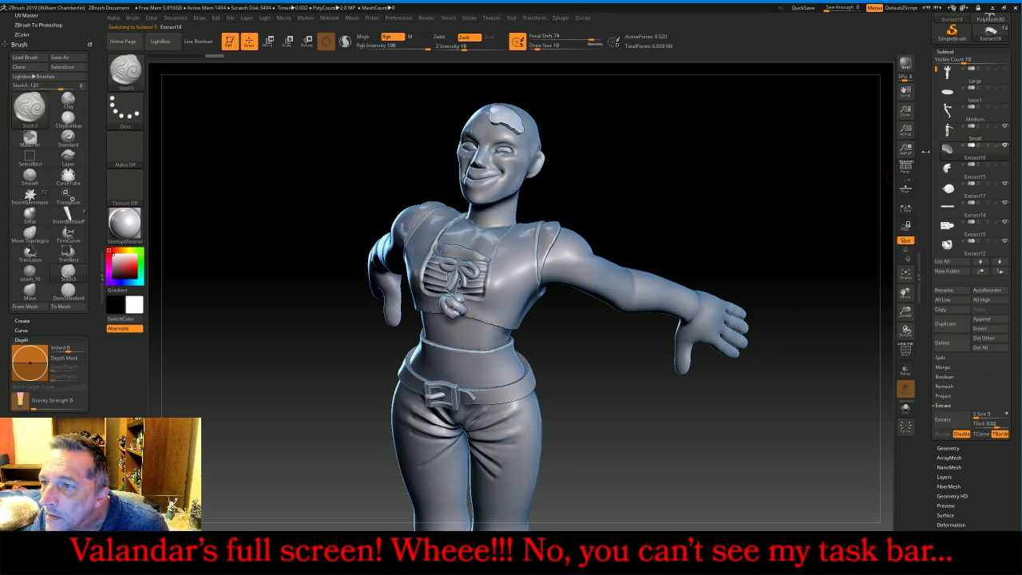
# - Show the carved hair again, then DynaMesh the extracted patch at resolution 128 and divide it to subdivision level 4
pyautogui.click(990, 158)
pyautogui.click(1005, 167)
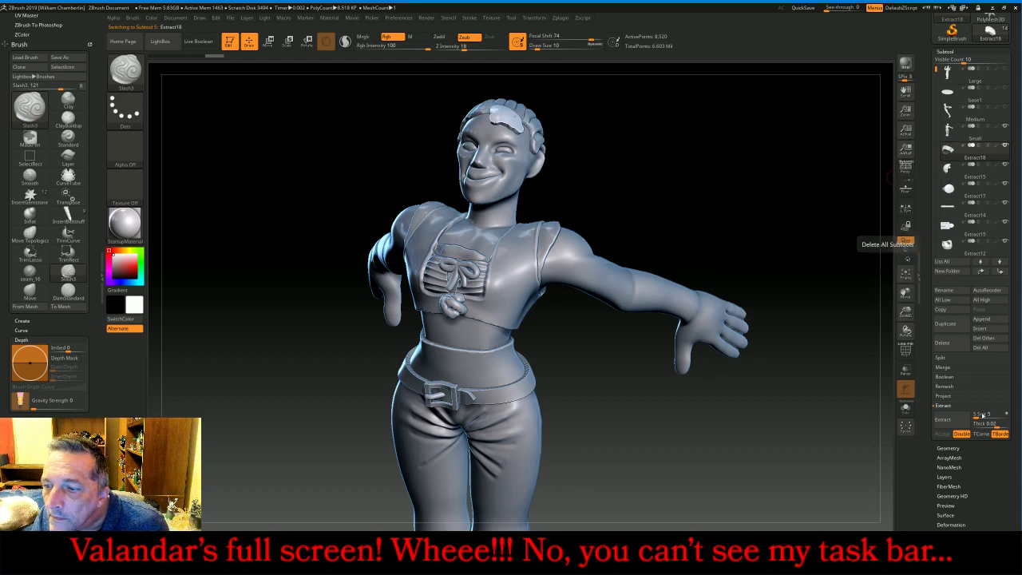
pyautogui.click(956, 447)
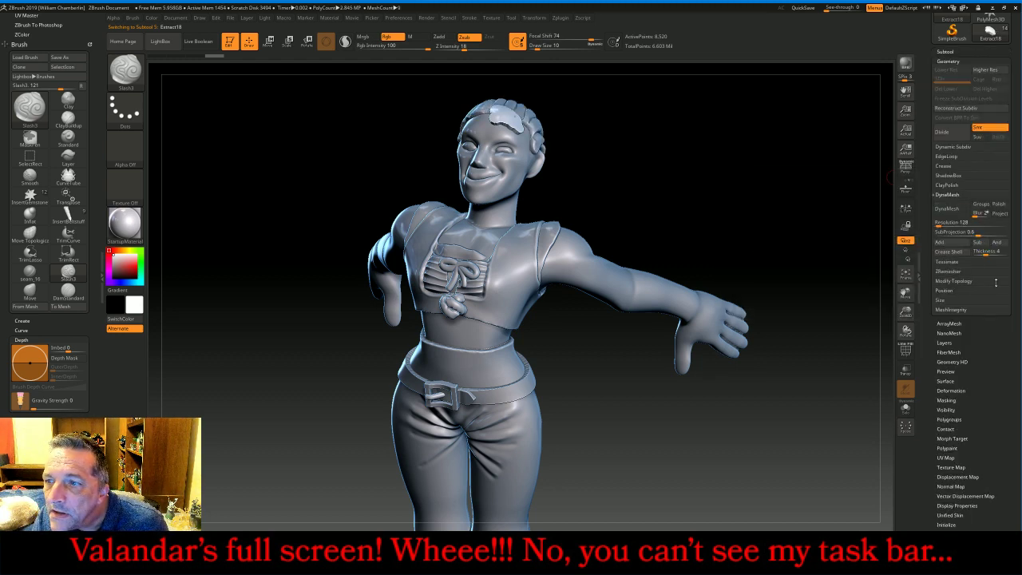
pyautogui.click(954, 208)
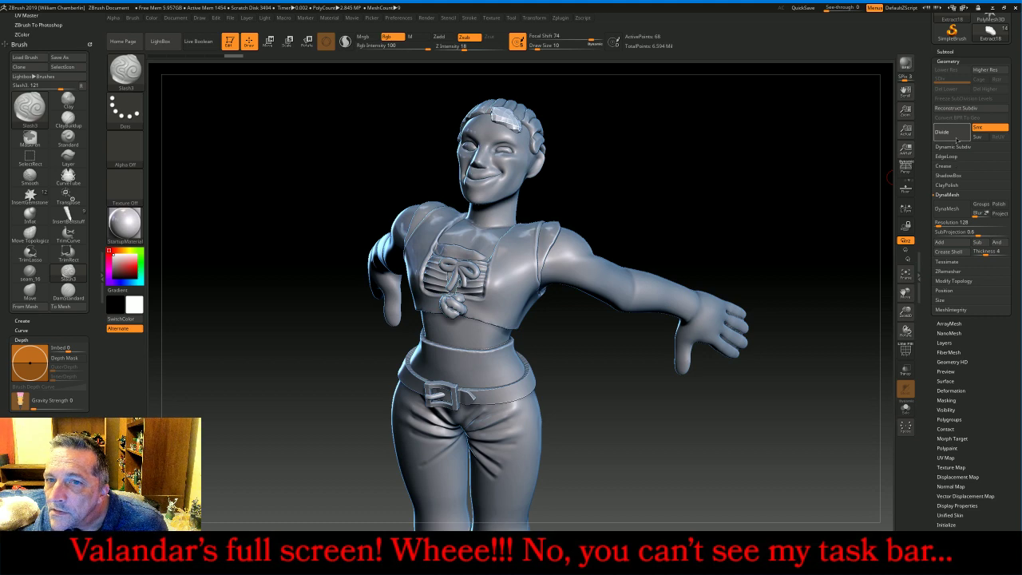
pyautogui.click(956, 137)
pyautogui.click(955, 137)
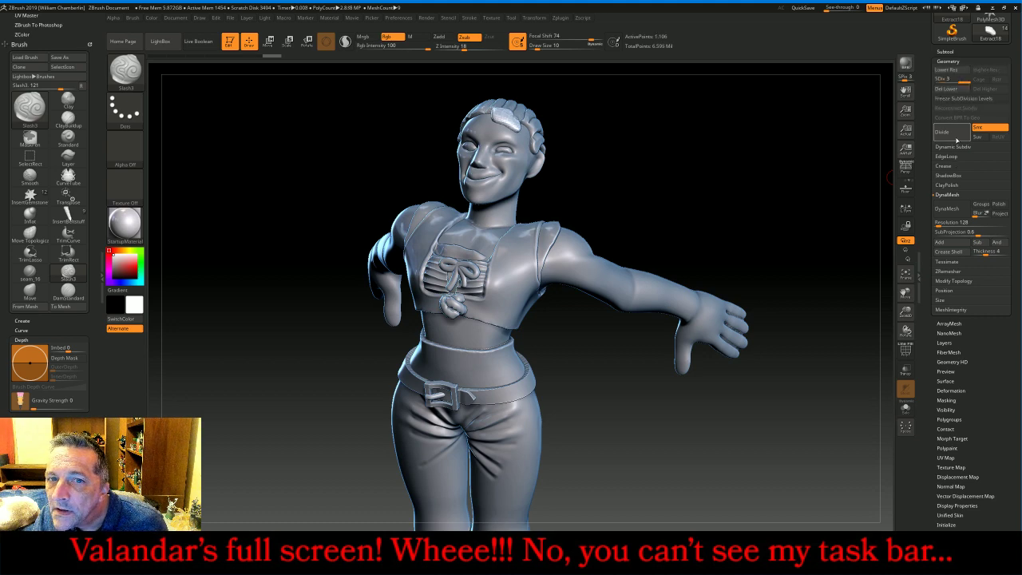
# - Lift and reshape the patch above the front hairline with the Move brush
pyautogui.click(138, 72)
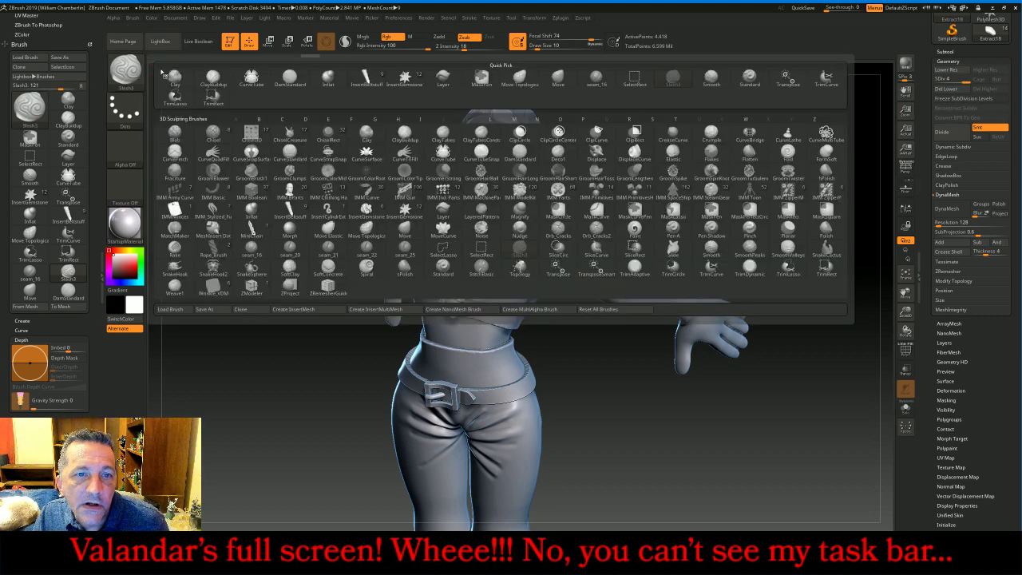
pyautogui.click(558, 78)
pyautogui.moveTo(598, 98); pyautogui.dragTo(453, 106)
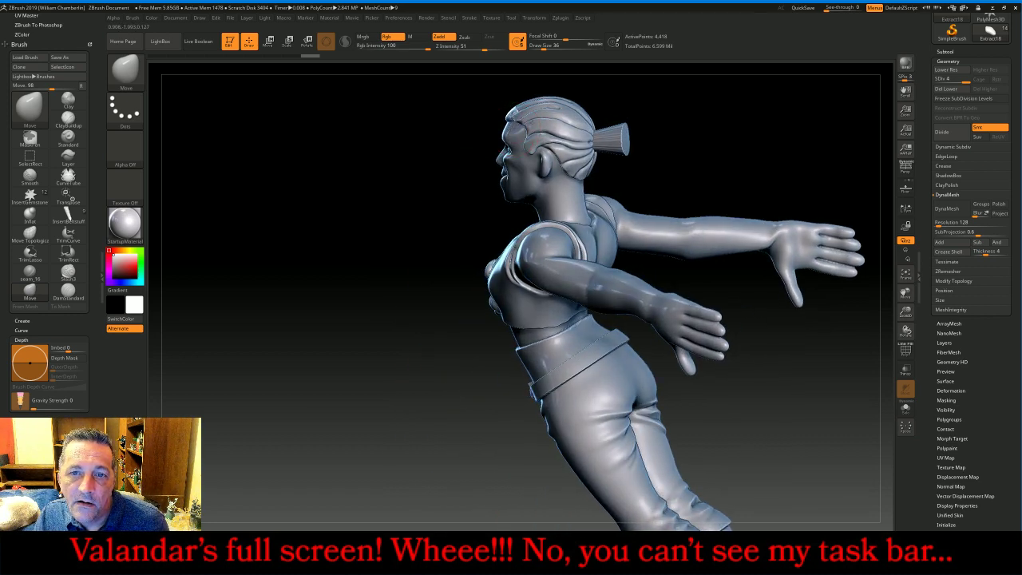
pyautogui.moveTo(612, 167); pyautogui.dragTo(775, 138)
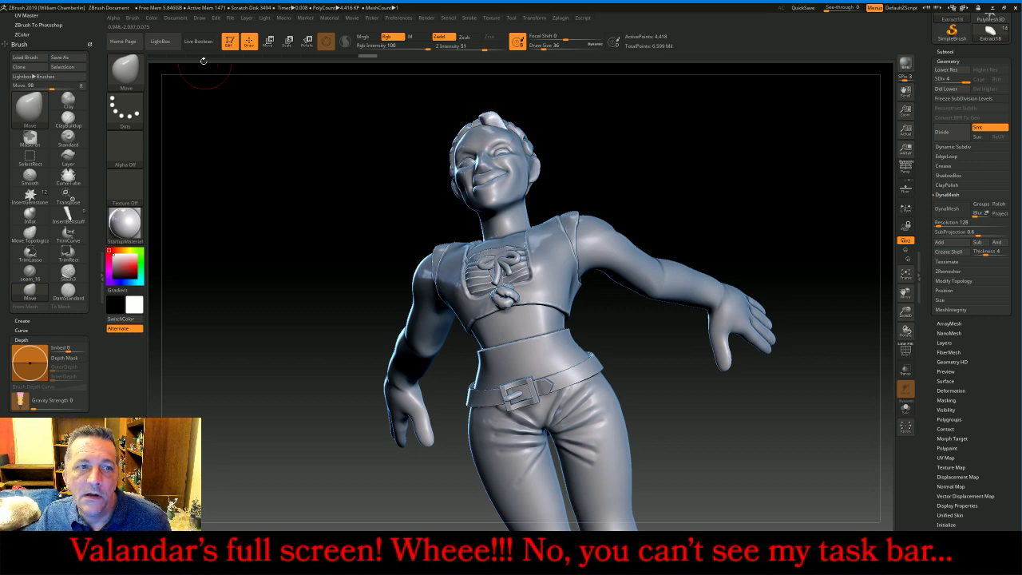
# - Pull the patch into curved locks over the forehead using the SnakeHook brush at draw size 20
pyautogui.click(126, 69)
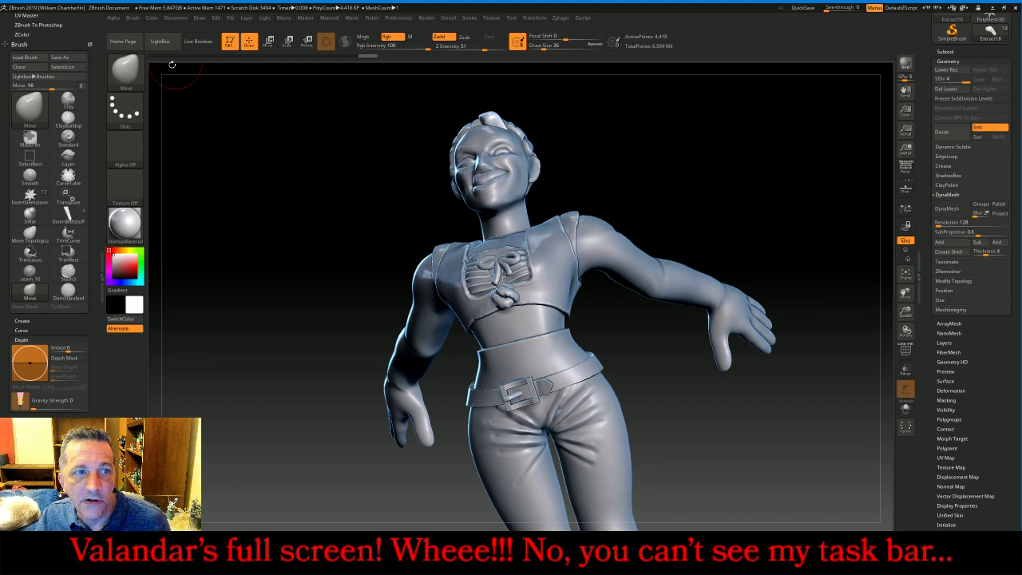
pyautogui.click(126, 69)
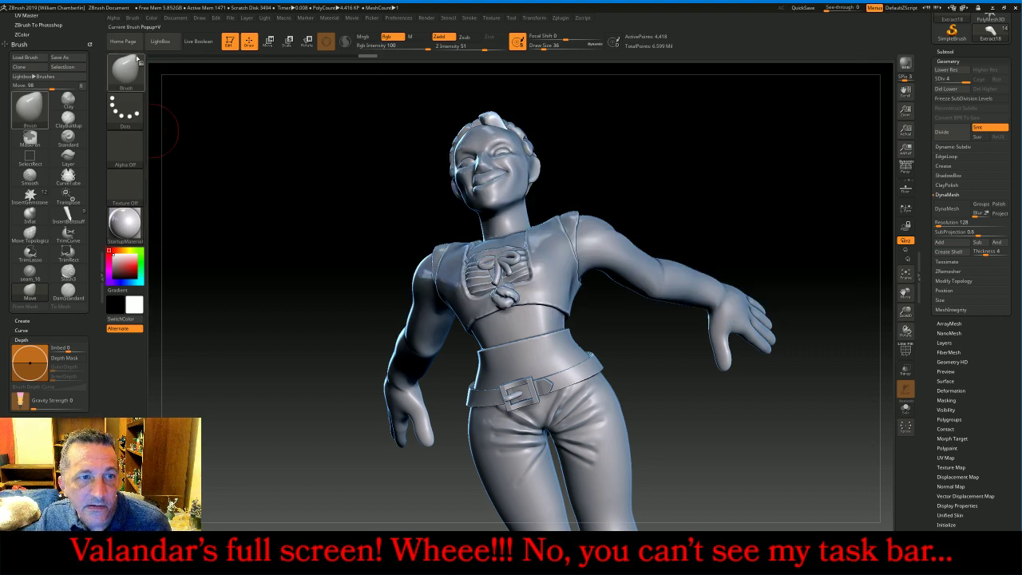
pyautogui.click(127, 69)
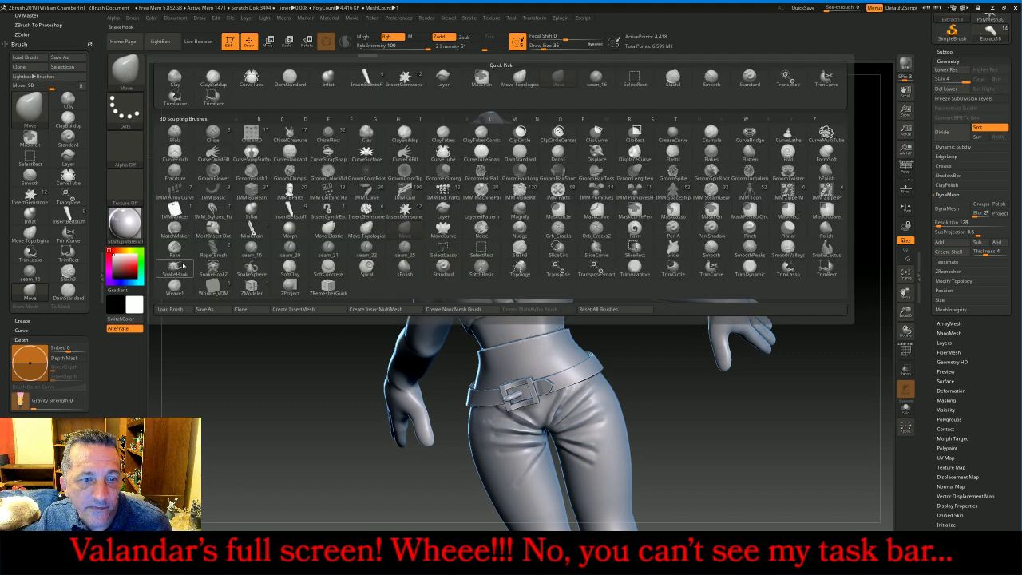
pyautogui.click(177, 268)
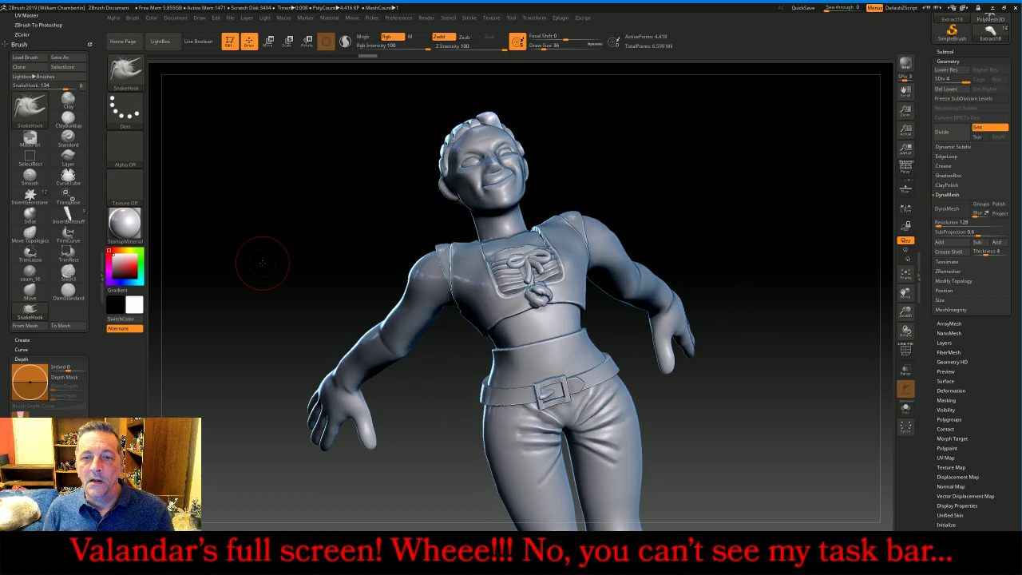
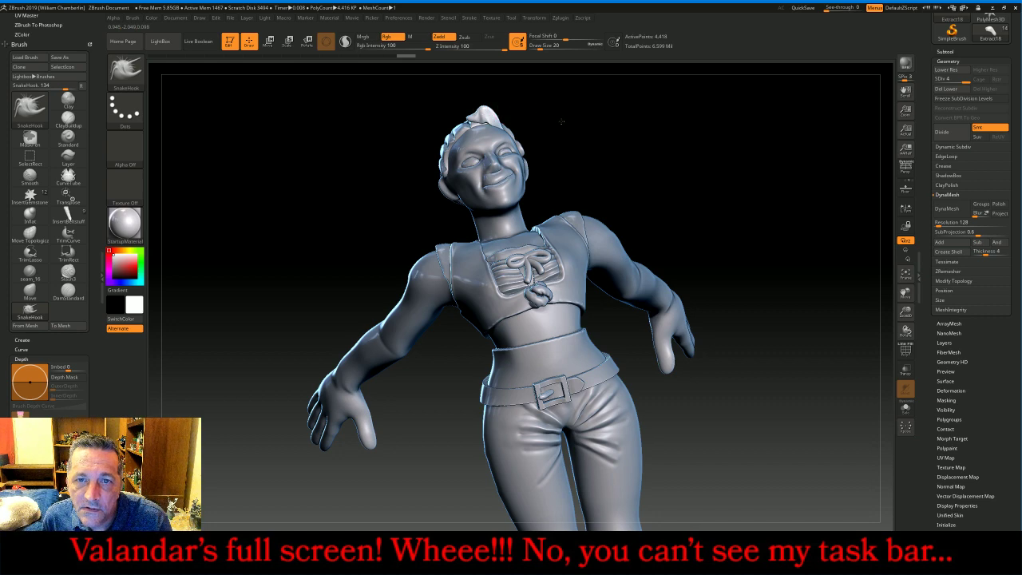
pyautogui.moveTo(561, 121); pyautogui.dragTo(508, 111)
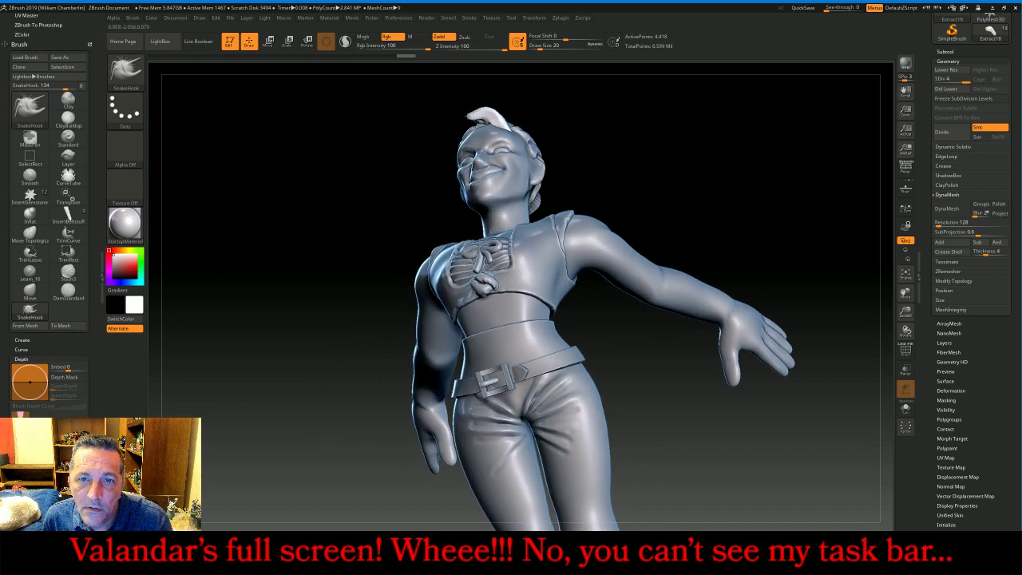
pyautogui.moveTo(668, 134); pyautogui.dragTo(643, 115)
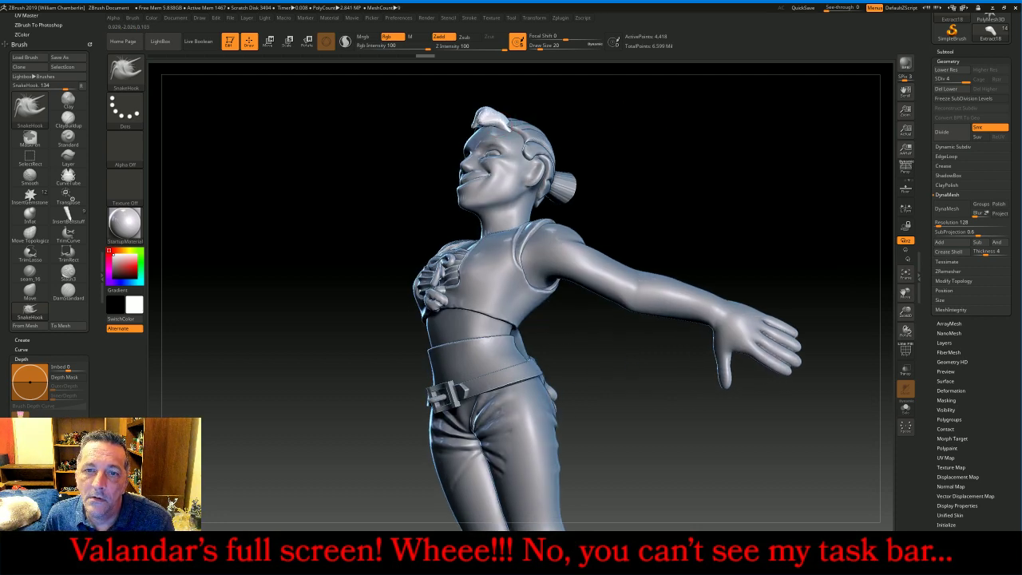
pyautogui.moveTo(595, 160); pyautogui.dragTo(738, 137)
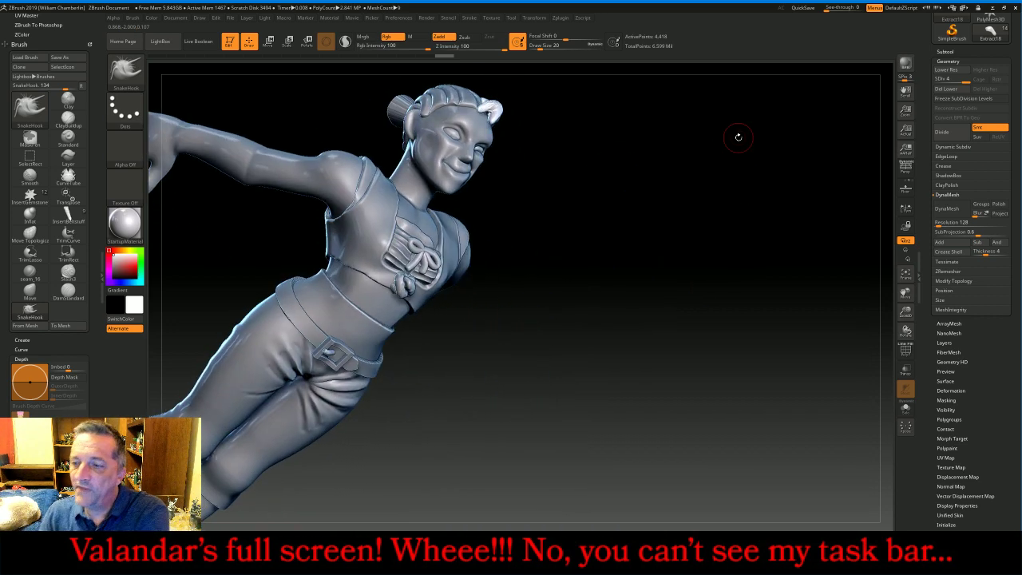
# - Rebuild the front locks with DynaMesh at resolution 512 after dividing and deleting lower levels, then divide to level 3
pyautogui.click(955, 139)
pyautogui.click(954, 140)
pyautogui.click(955, 140)
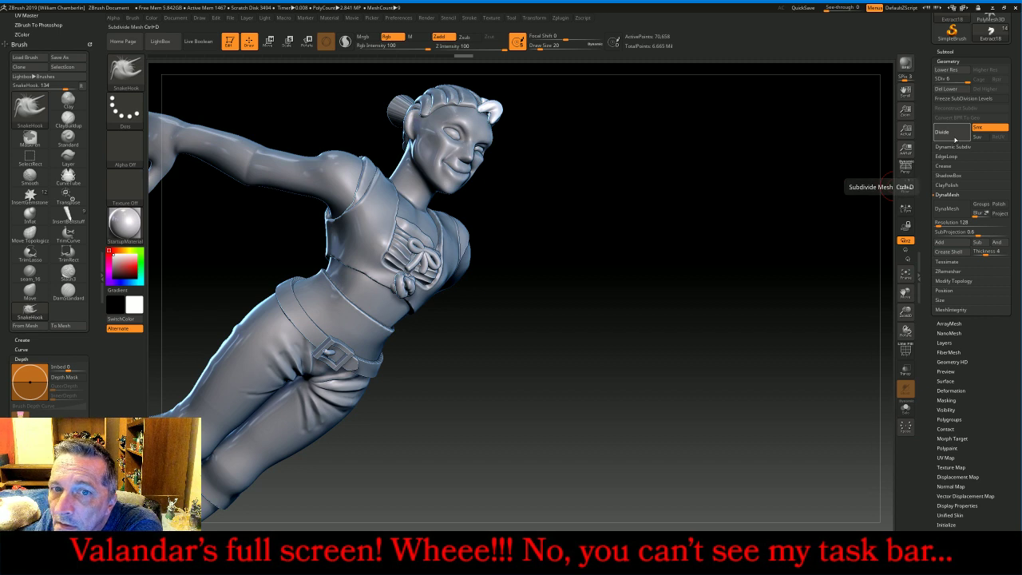
pyautogui.click(947, 88)
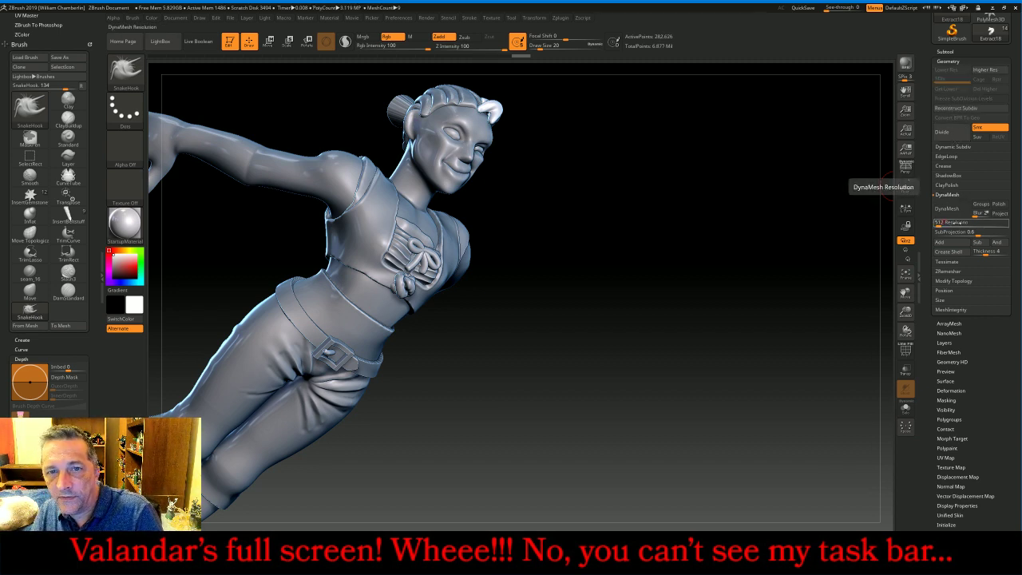
pyautogui.press('Return')
pyautogui.click(951, 215)
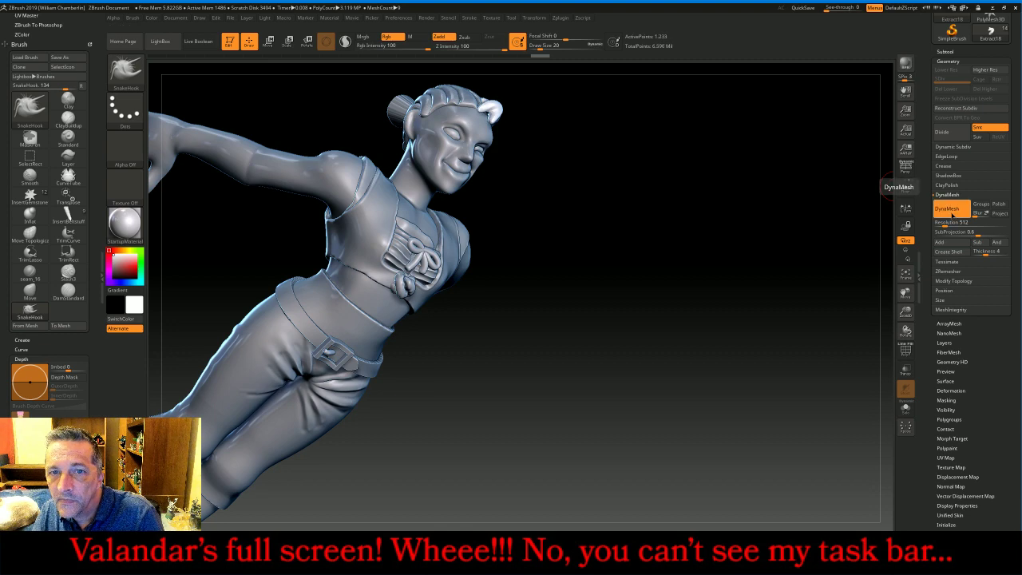
pyautogui.click(950, 133)
pyautogui.click(950, 132)
# - Divide the front locks once more, keeping only the highest level, and thicken them with the Inflate deformation
pyautogui.click(904, 275)
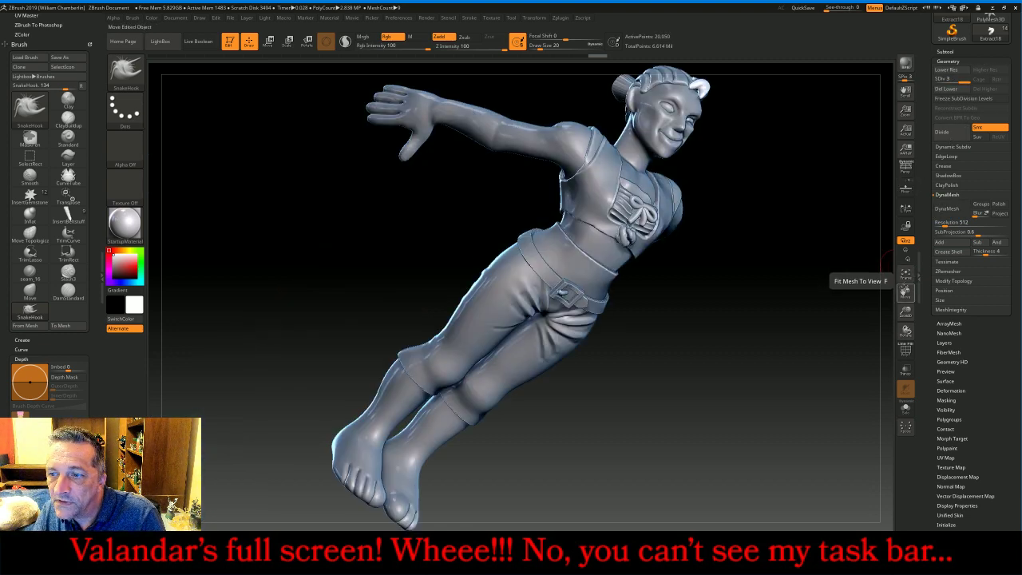
pyautogui.click(905, 275)
pyautogui.moveTo(904, 310); pyautogui.dragTo(878, 266)
pyautogui.moveTo(796, 276); pyautogui.dragTo(738, 271)
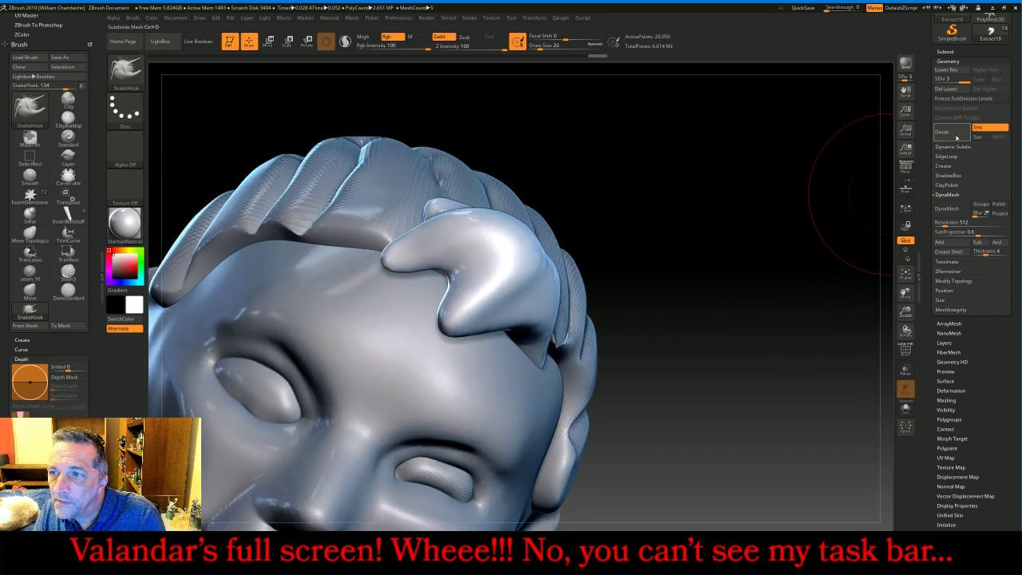
pyautogui.click(956, 137)
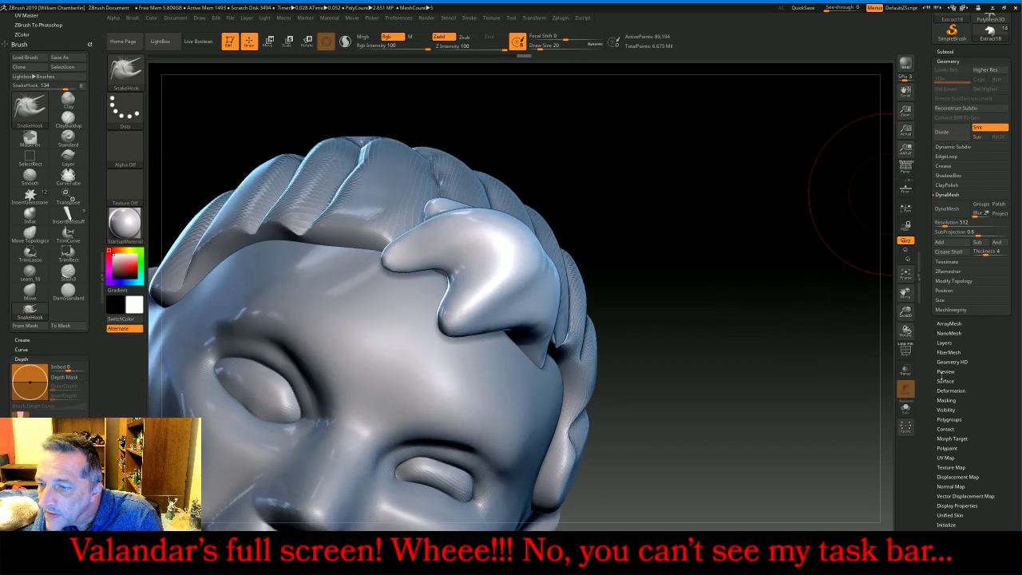
pyautogui.click(950, 390)
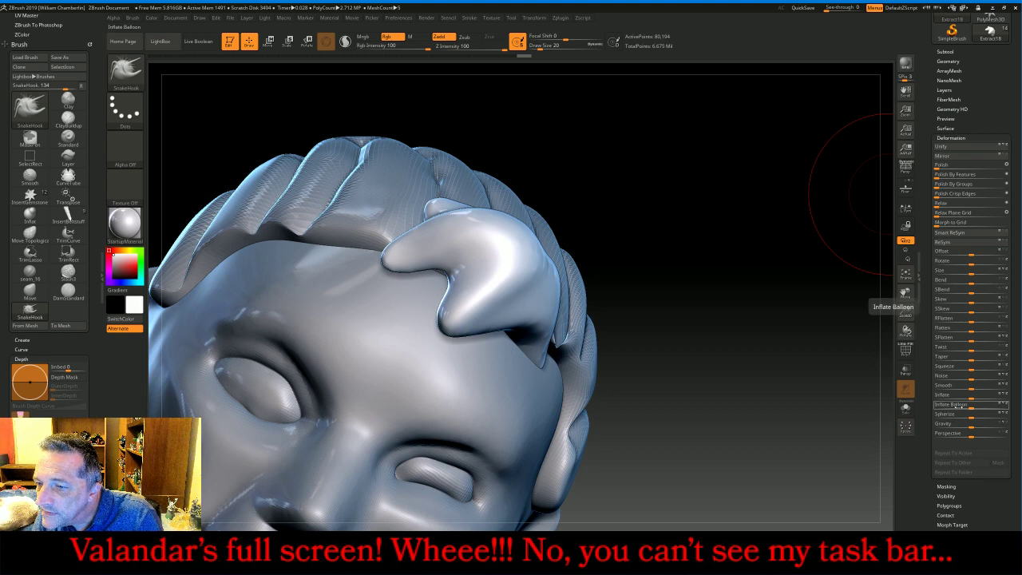
pyautogui.moveTo(967, 395); pyautogui.dragTo(973, 397)
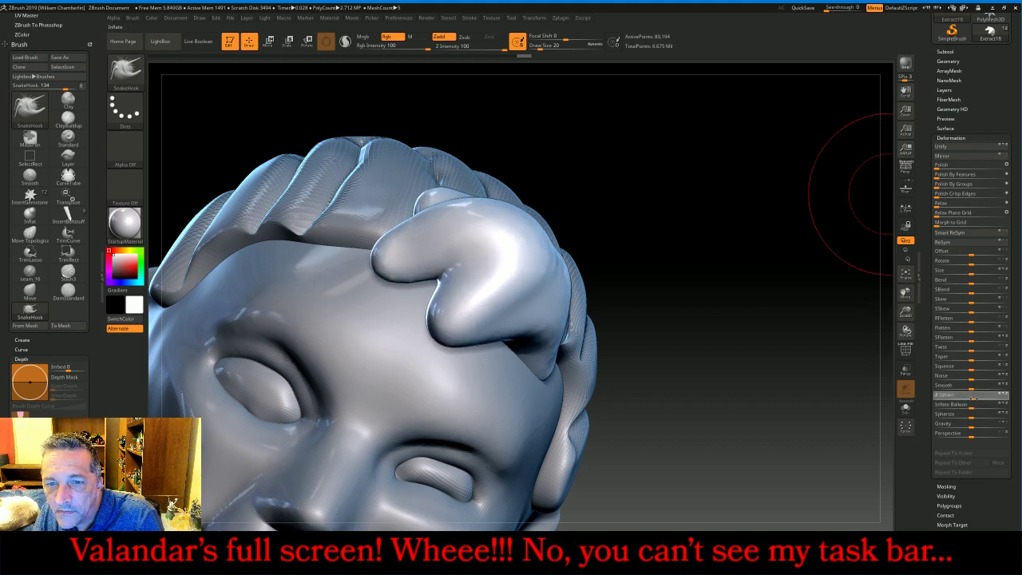
# - Carve grooves along the forehead hair patch with the Slash3 brush to separate the front locks
pyautogui.press('b')
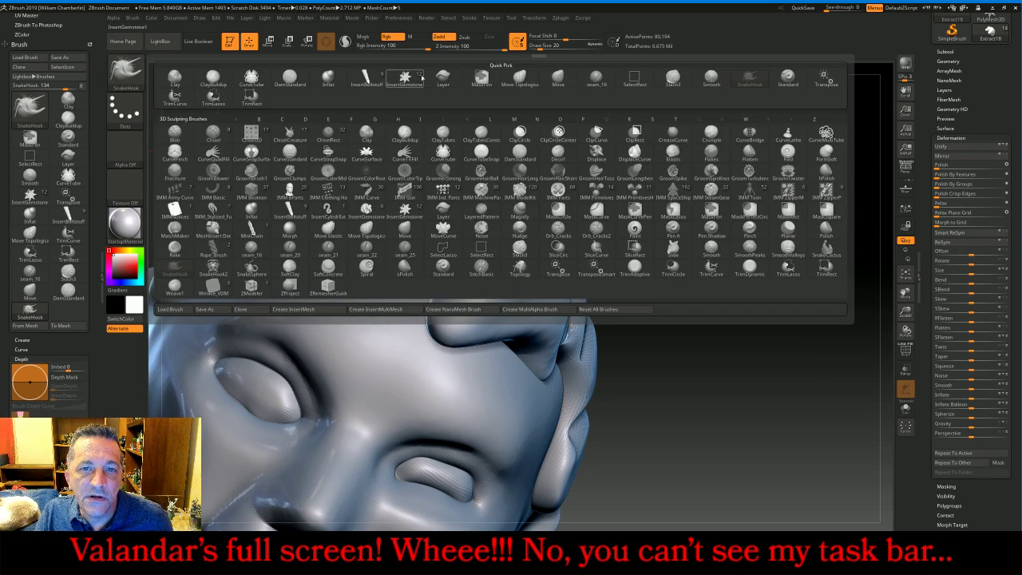
pyautogui.click(668, 79)
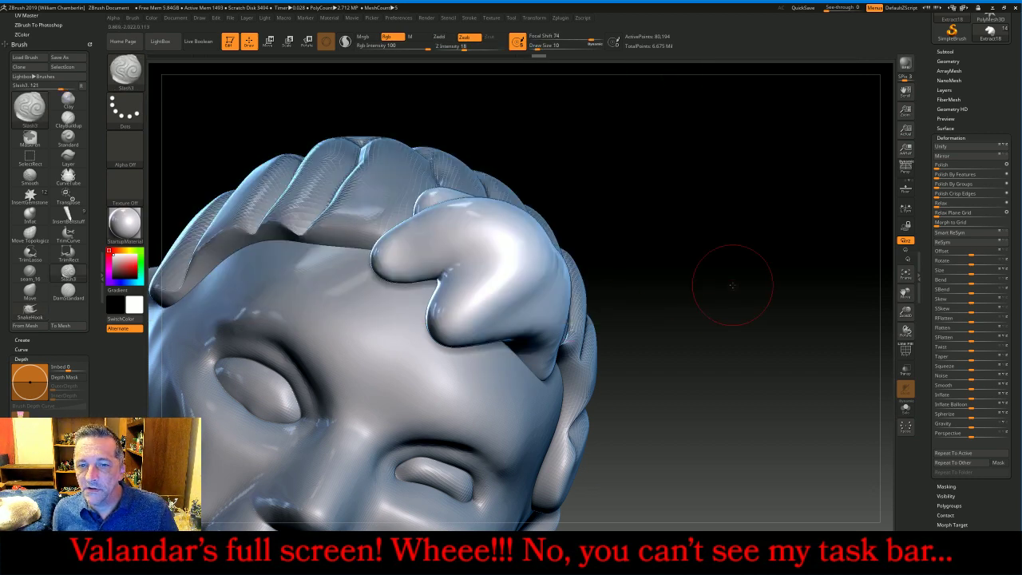
pyautogui.moveTo(732, 285)
pyautogui.mouseDown()
pyautogui.moveTo(447, 284)
pyautogui.moveTo(416, 264)
pyautogui.moveTo(455, 259)
pyautogui.moveTo(491, 279)
pyautogui.moveTo(537, 334)
pyautogui.moveTo(594, 359)
pyautogui.mouseUp()
pyautogui.moveTo(755, 180); pyautogui.dragTo(750, 201)
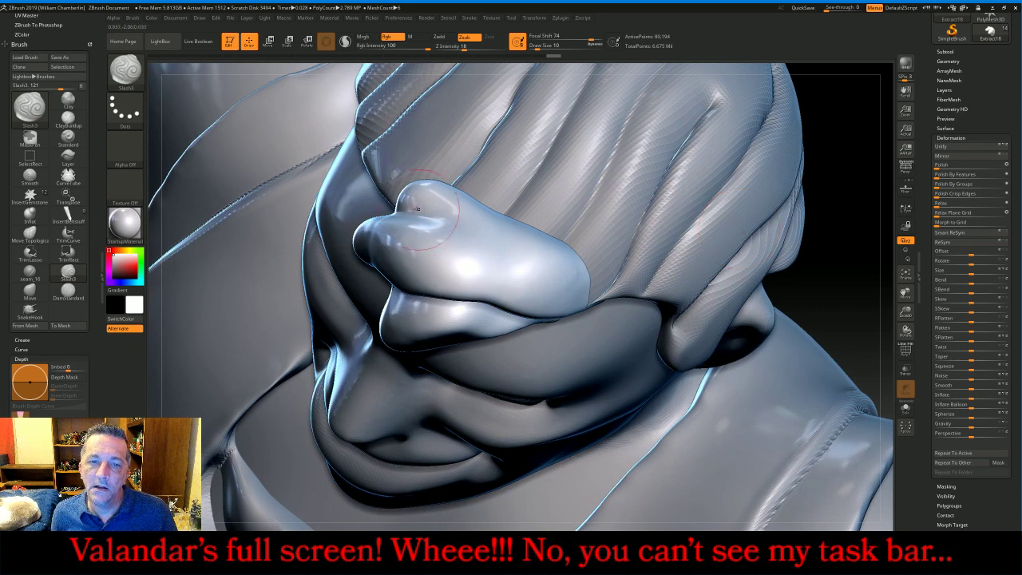
pyautogui.moveTo(383, 227)
pyautogui.mouseDown()
pyautogui.moveTo(415, 209)
pyautogui.moveTo(499, 251)
pyautogui.moveTo(561, 250)
pyautogui.mouseUp()
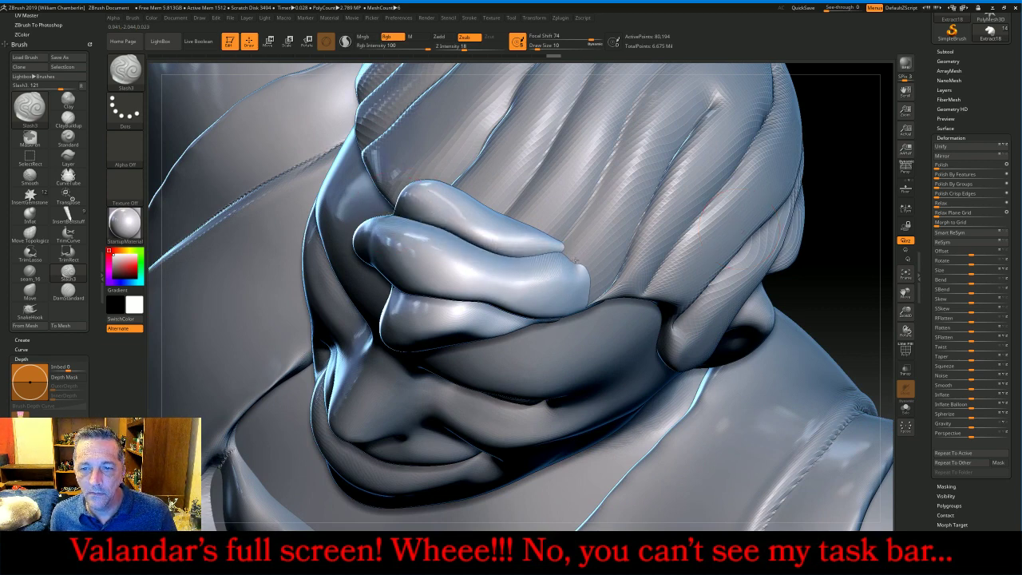
pyautogui.moveTo(831, 289); pyautogui.dragTo(847, 214)
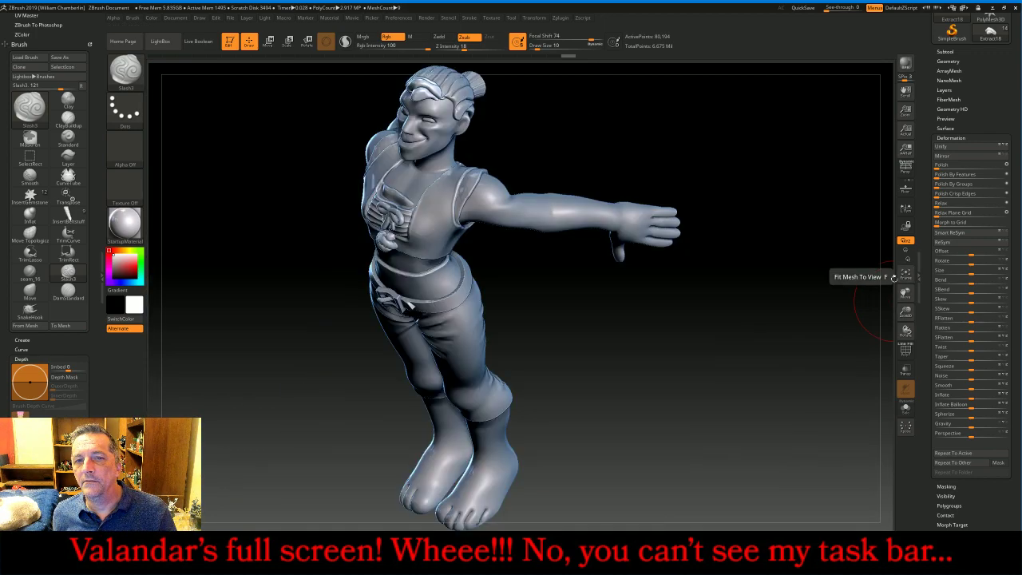
pyautogui.moveTo(830, 275); pyautogui.dragTo(547, 267)
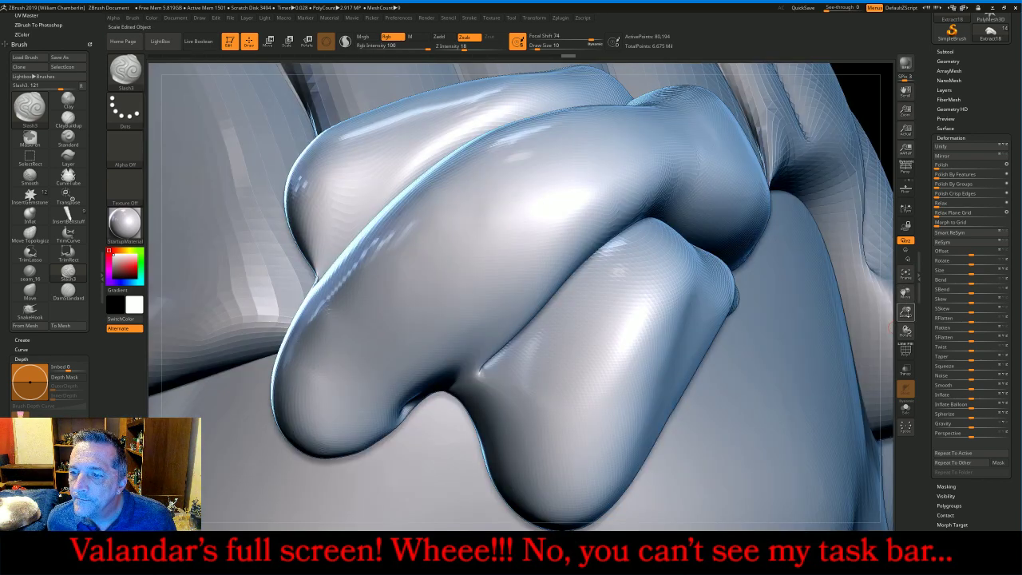
pyautogui.keyDown('alt'); pyautogui.moveTo(280, 239); pyautogui.dragTo(279, 156); pyautogui.keyUp('alt')
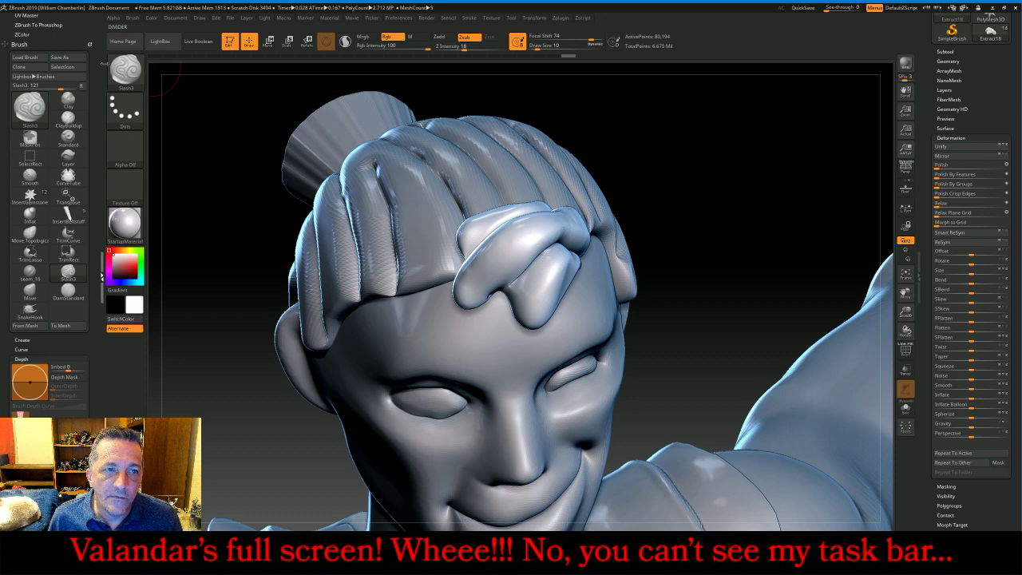
# - Lengthen the outer front lock toward the eyebrow and curve it outward with the Move brush at draw size 36
pyautogui.click(115, 70)
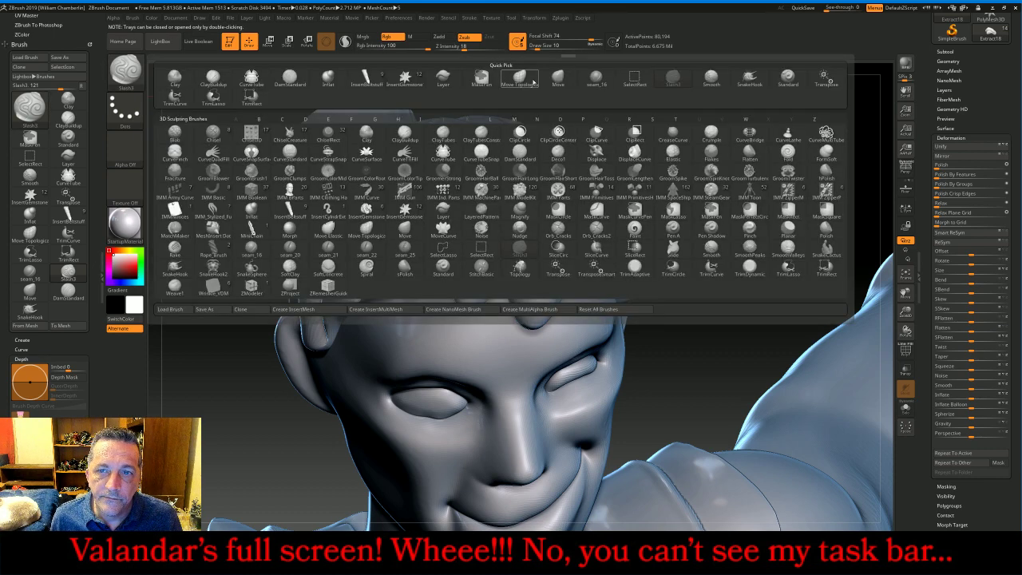
pyautogui.click(556, 80)
pyautogui.moveTo(468, 296); pyautogui.dragTo(416, 447)
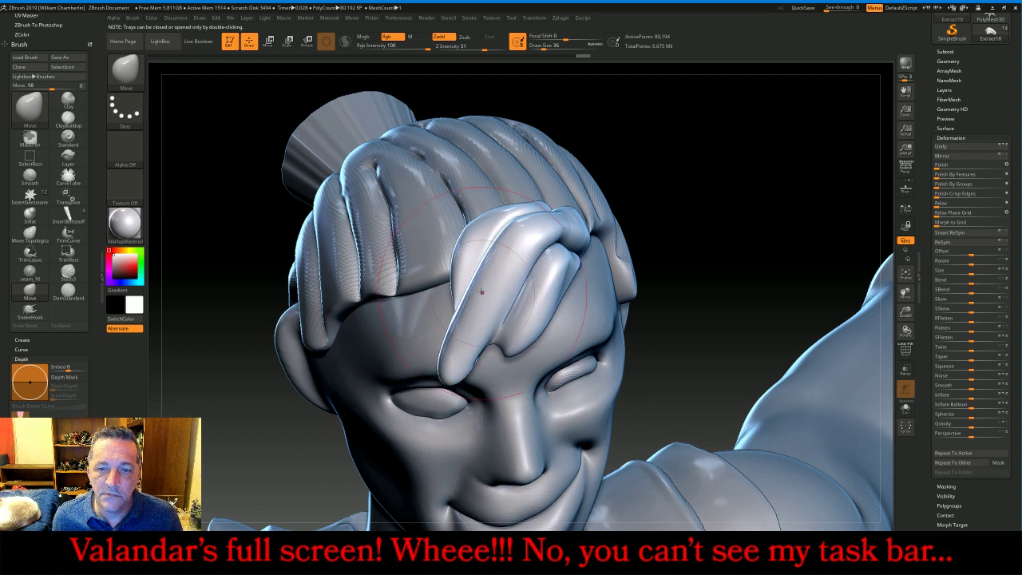
pyautogui.moveTo(481, 293)
pyautogui.mouseDown()
pyautogui.moveTo(461, 277)
pyautogui.moveTo(473, 278)
pyautogui.mouseUp()
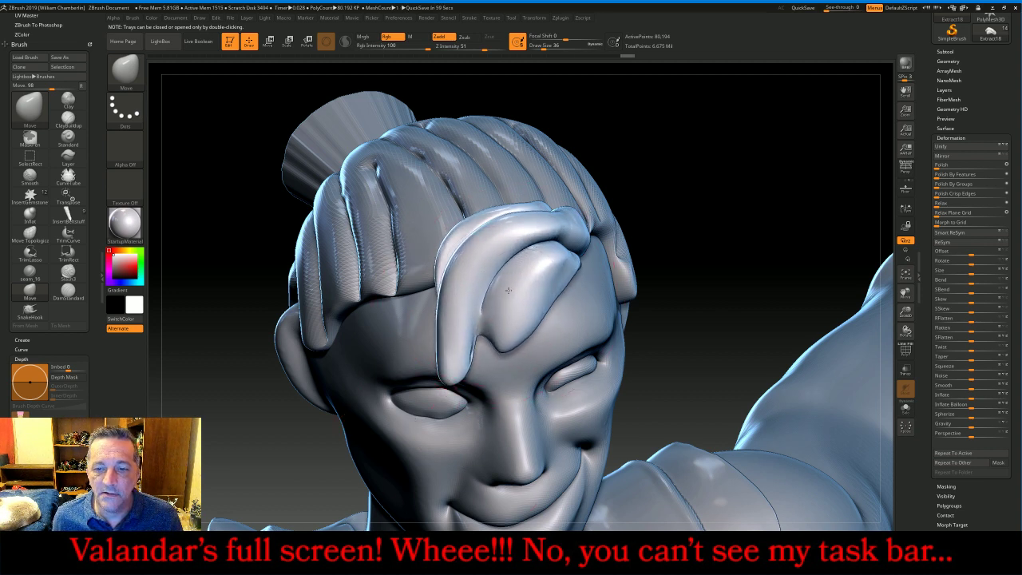
# - Slim and curve the inner front lock, and lower the arch of both locks closer to the hairline
pyautogui.moveTo(546, 307)
pyautogui.mouseDown()
pyautogui.moveTo(520, 292)
pyautogui.moveTo(526, 268)
pyautogui.mouseUp()
pyautogui.moveTo(524, 323)
pyautogui.mouseDown()
pyautogui.moveTo(513, 317)
pyautogui.moveTo(503, 334)
pyautogui.mouseUp()
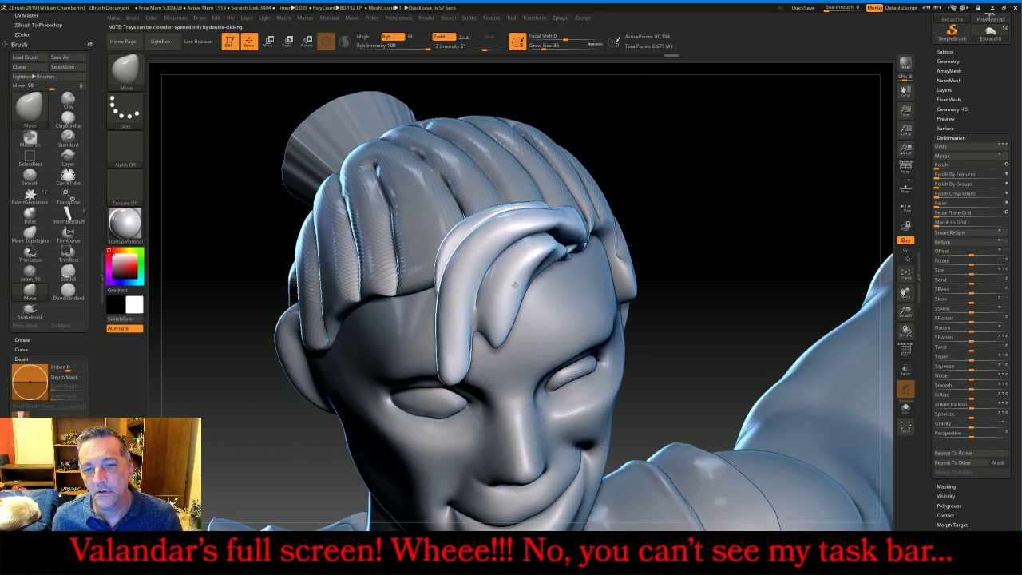
pyautogui.moveTo(515, 284); pyautogui.dragTo(535, 256)
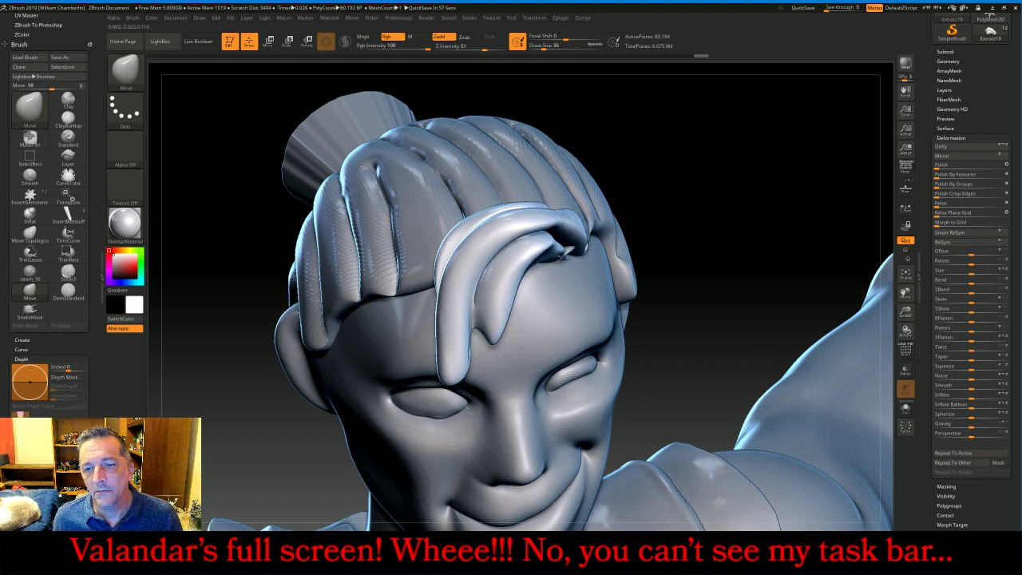
pyautogui.moveTo(736, 301); pyautogui.dragTo(646, 232)
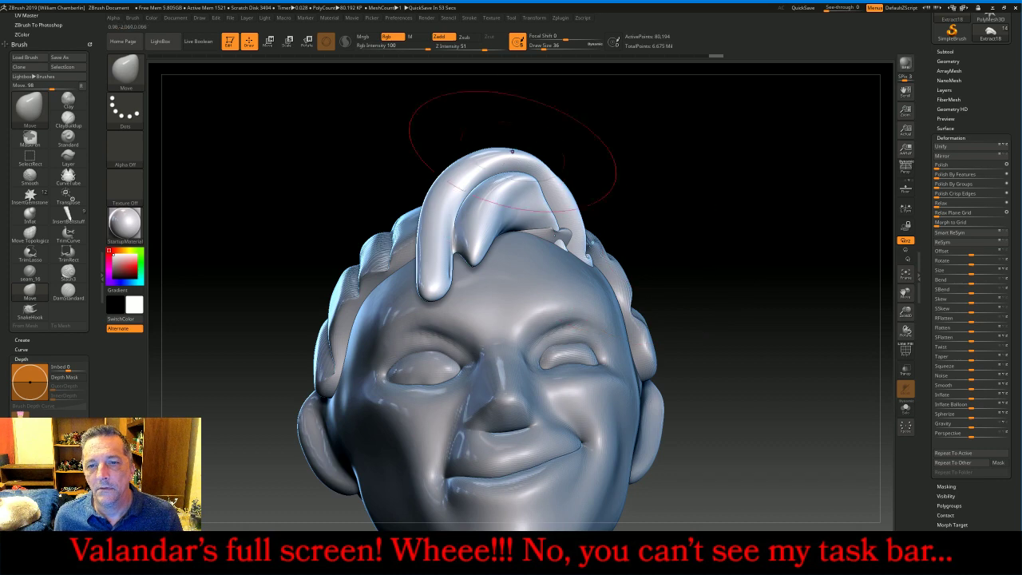
pyautogui.moveTo(511, 151); pyautogui.dragTo(455, 194)
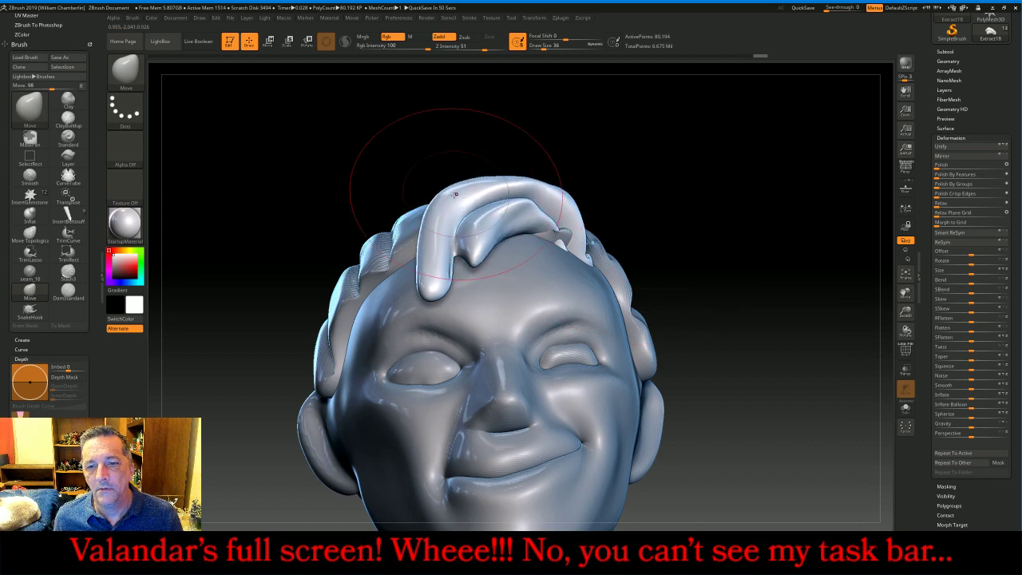
# - Select the Extract17 ponytail subtool and rebuild it with DynaMesh at resolution 128
pyautogui.moveTo(672, 203)
pyautogui.mouseDown()
pyautogui.moveTo(710, 206)
pyautogui.moveTo(705, 199)
pyautogui.moveTo(682, 192)
pyautogui.moveTo(768, 269)
pyautogui.mouseUp()
pyautogui.click(905, 273)
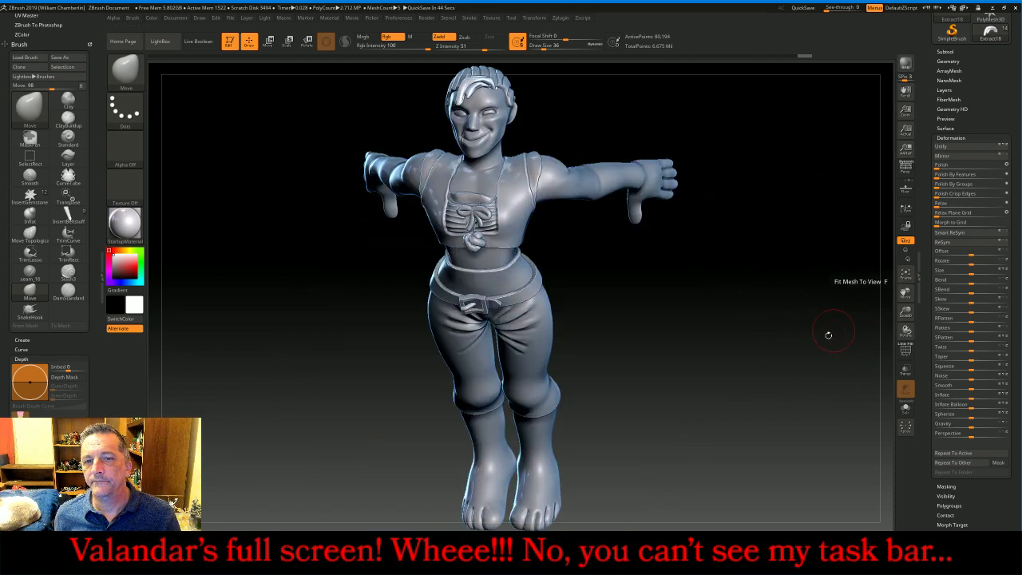
pyautogui.moveTo(828, 335)
pyautogui.mouseDown()
pyautogui.moveTo(766, 344)
pyautogui.moveTo(830, 345)
pyautogui.moveTo(786, 345)
pyautogui.moveTo(805, 310)
pyautogui.mouseUp()
pyautogui.click(960, 49)
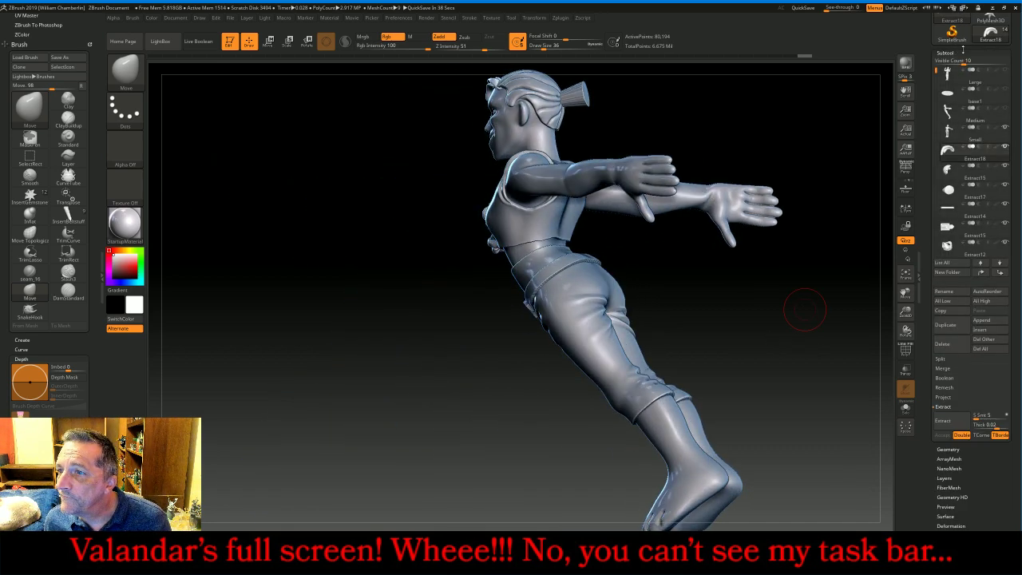
pyautogui.click(956, 193)
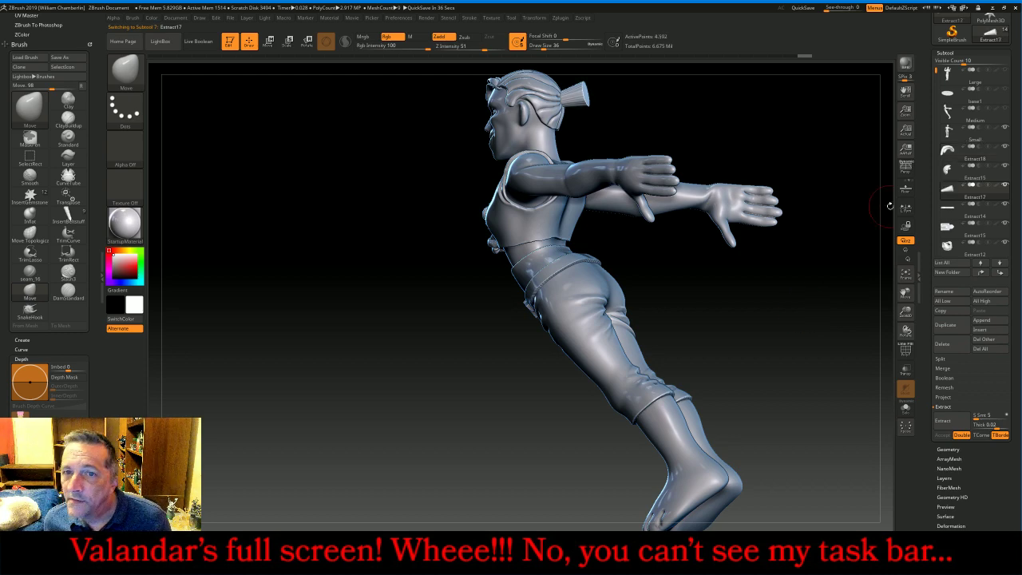
pyautogui.press('f')
pyautogui.click(962, 449)
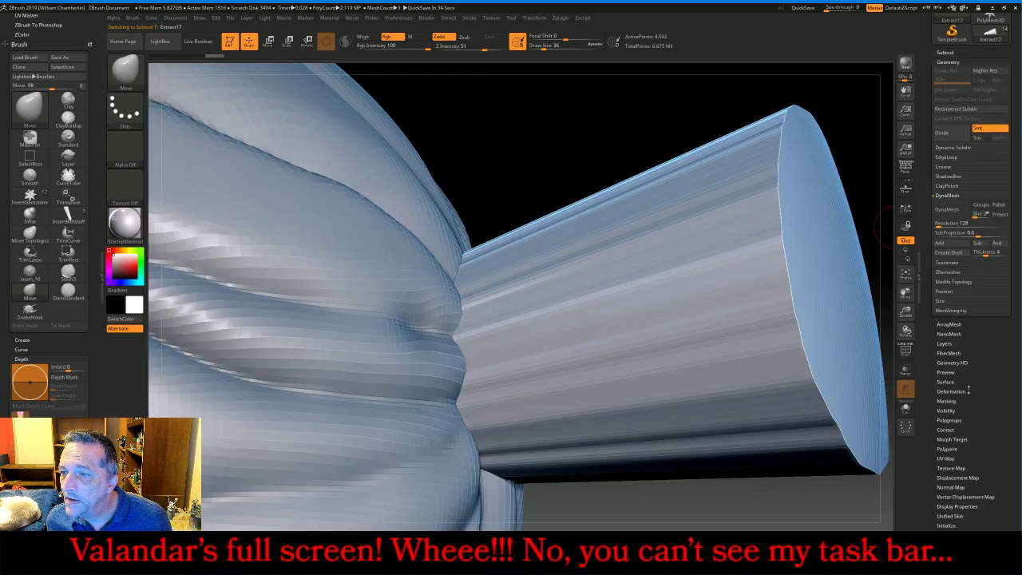
pyautogui.click(948, 209)
pyautogui.click(952, 213)
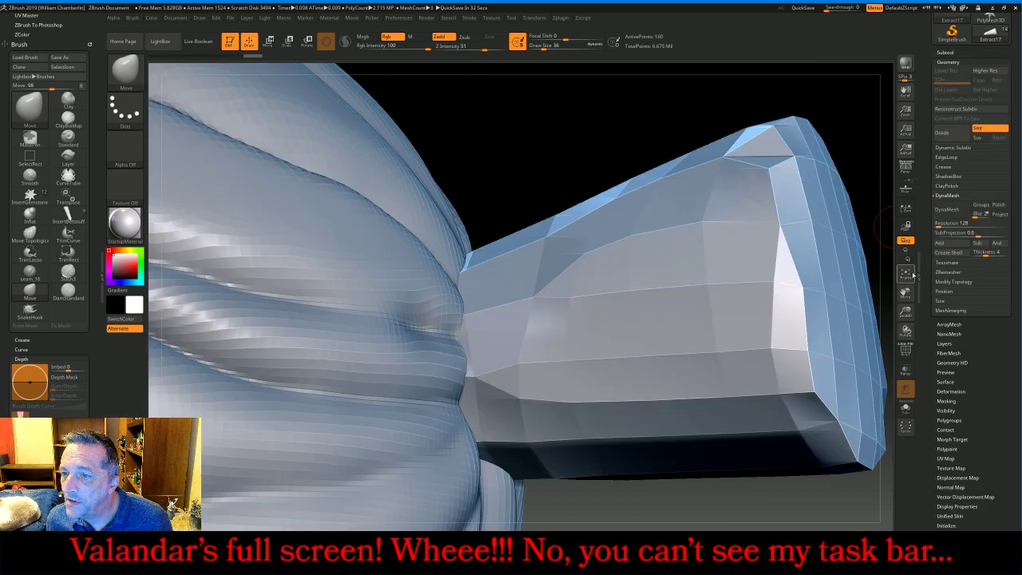
pyautogui.moveTo(905, 313); pyautogui.dragTo(875, 237)
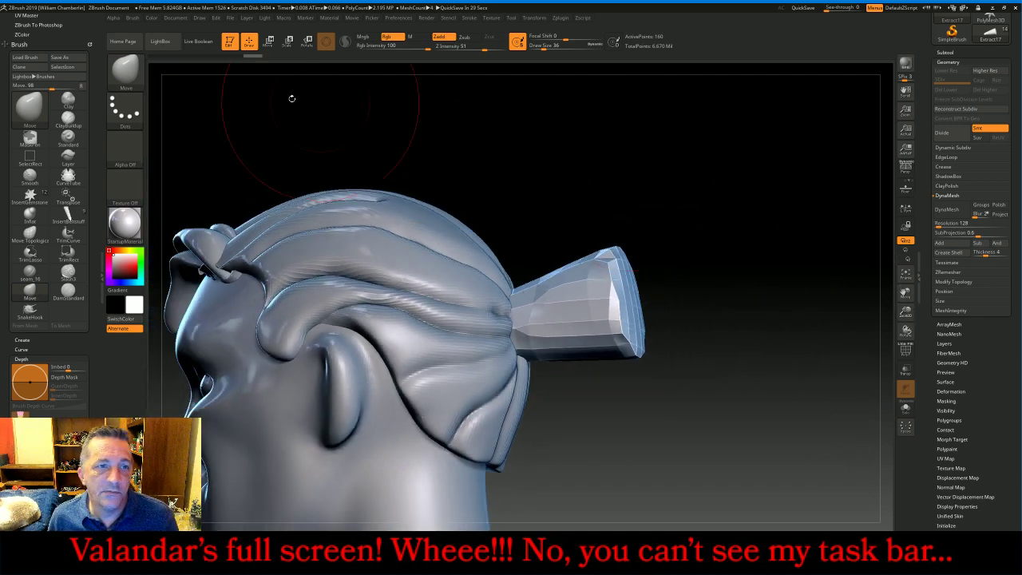
# - Set the SnakeHook brush to draw size 60 and try pulling the ponytail's end downward, undoing the stroke
pyautogui.click(128, 69)
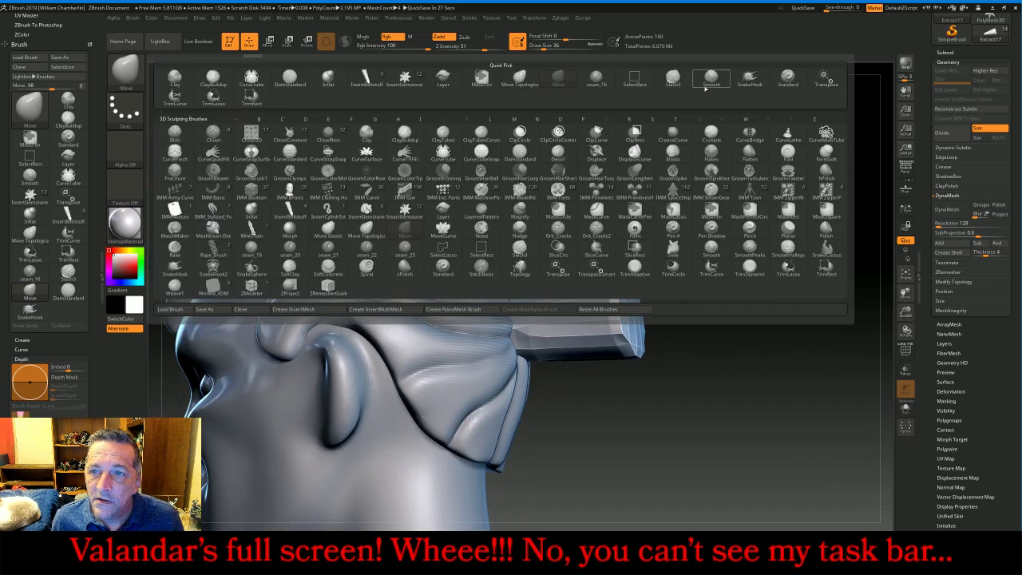
pyautogui.click(755, 81)
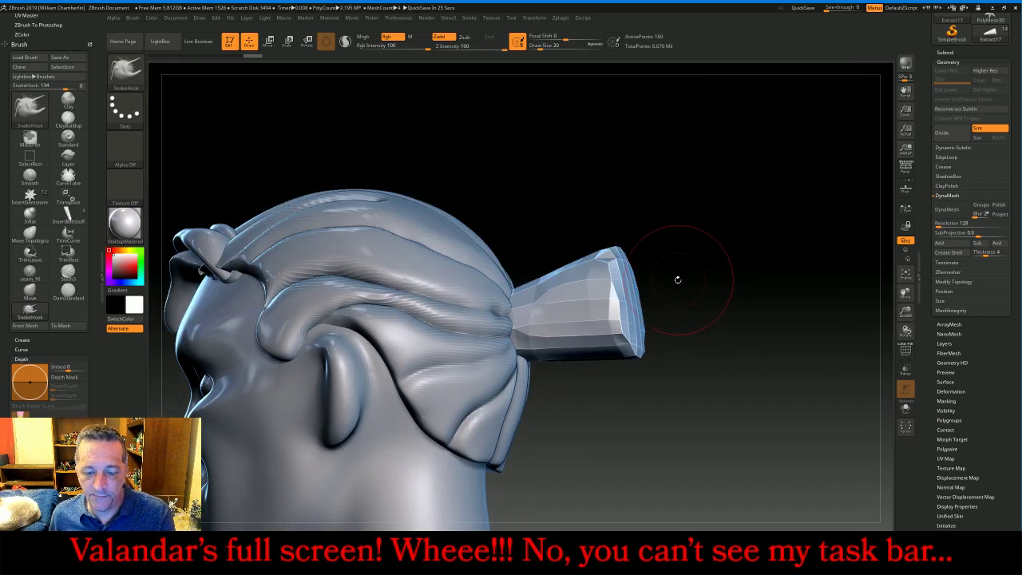
pyautogui.press(']')
pyautogui.press(']')
pyautogui.press(']')
pyautogui.press(']')
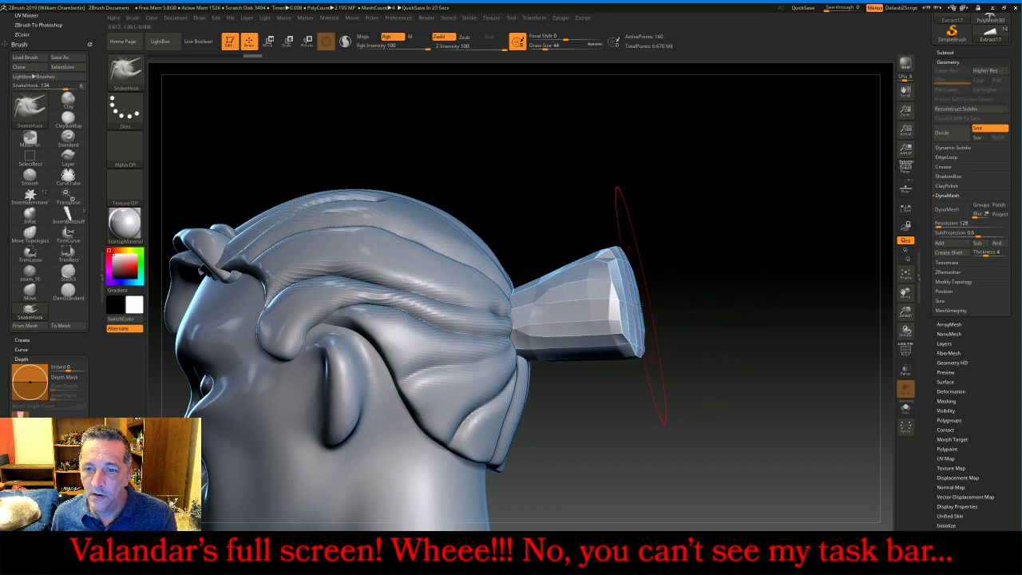
pyautogui.press(']')
pyautogui.press(']')
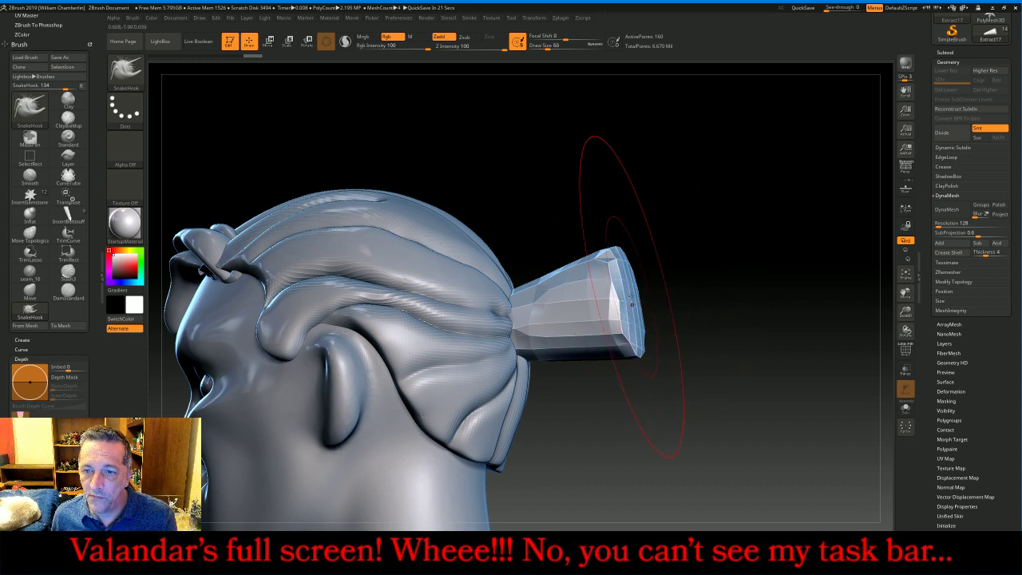
pyautogui.moveTo(631, 304)
pyautogui.mouseDown()
pyautogui.moveTo(663, 319)
pyautogui.moveTo(627, 465)
pyautogui.mouseUp()
pyautogui.hotkey('ctrl', 'z')
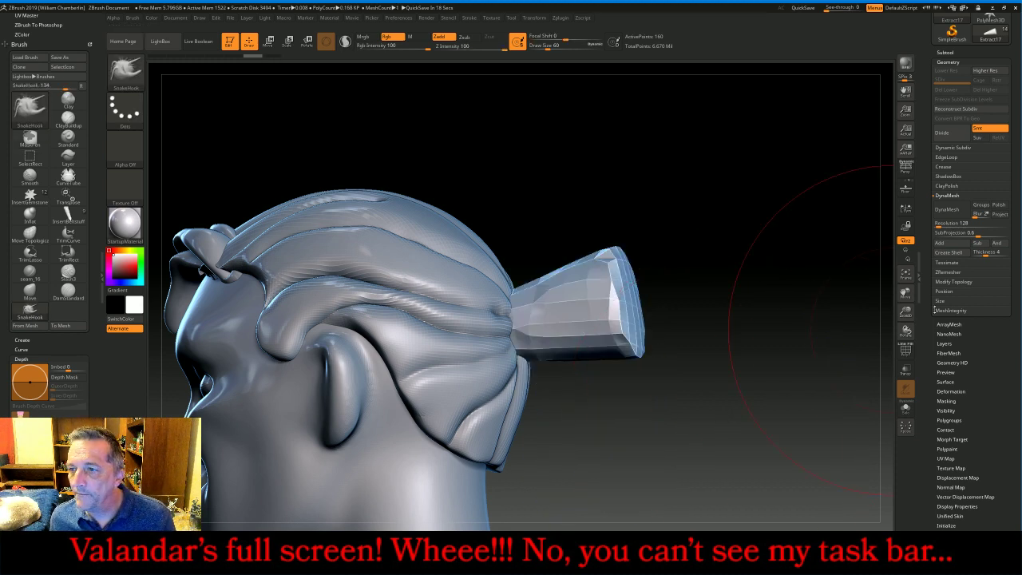
# - Divide the ponytail three times to subdivision level 4 and delete the lower levels
pyautogui.click(944, 133)
pyautogui.click(946, 135)
pyautogui.click(946, 134)
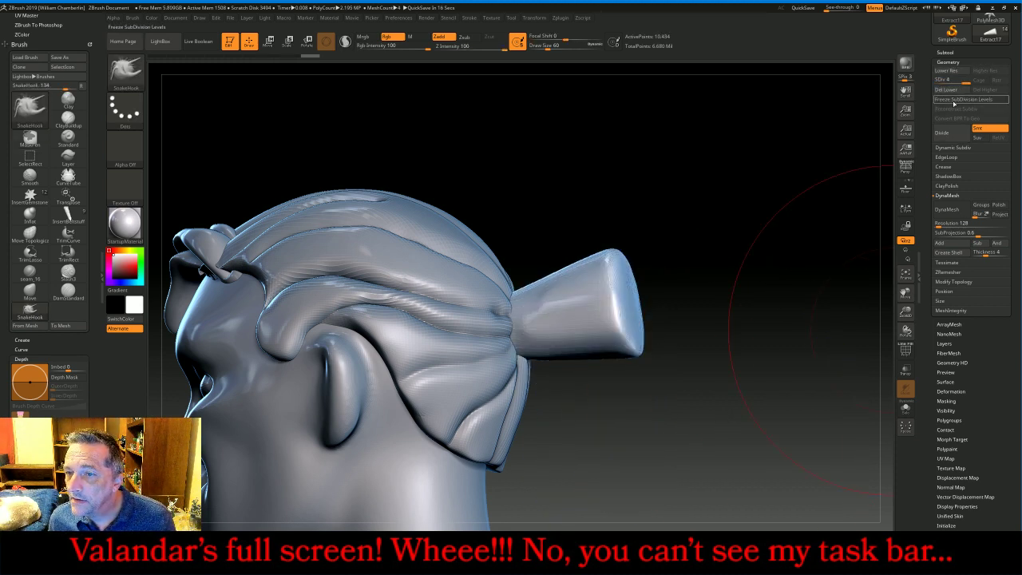
# - Pull the ponytail down behind the neck into a long tapering tail with SnakeHook at draw size 68
pyautogui.moveTo(902, 315); pyautogui.dragTo(826, 286)
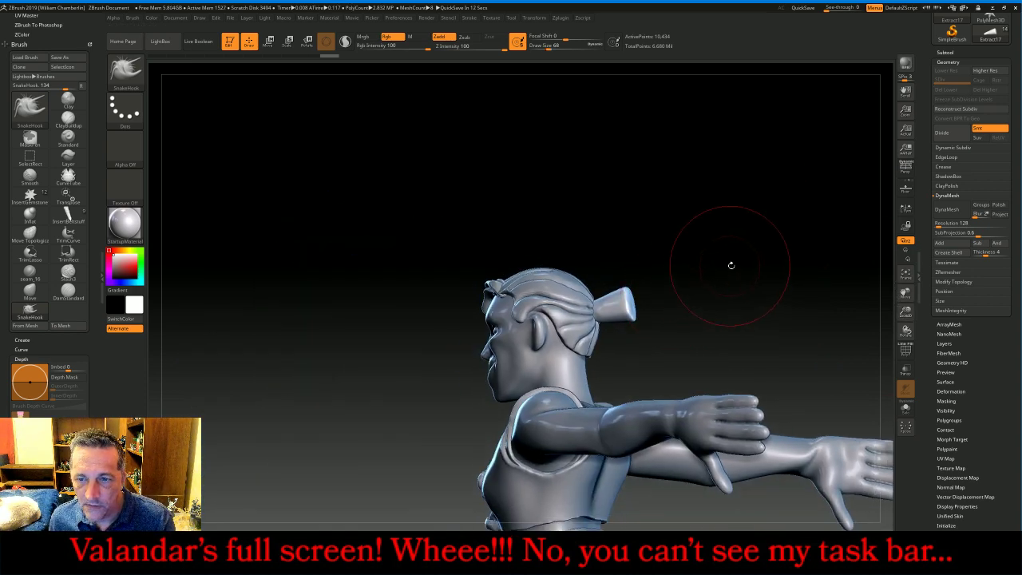
pyautogui.moveTo(730, 264)
pyautogui.mouseDown()
pyautogui.moveTo(674, 309)
pyautogui.moveTo(670, 289)
pyautogui.moveTo(639, 292)
pyautogui.moveTo(674, 390)
pyautogui.mouseUp()
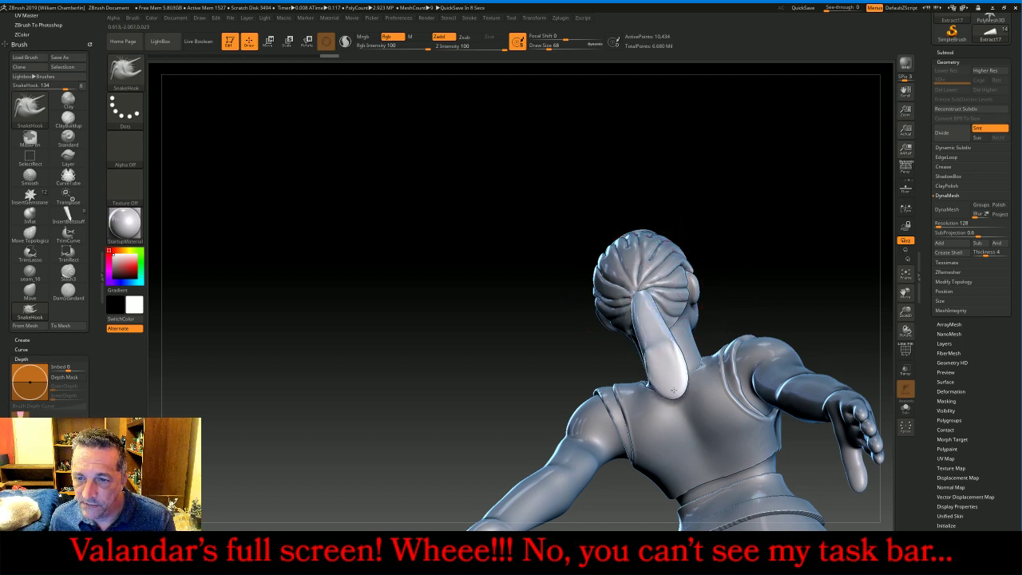
pyautogui.moveTo(807, 261); pyautogui.dragTo(834, 235)
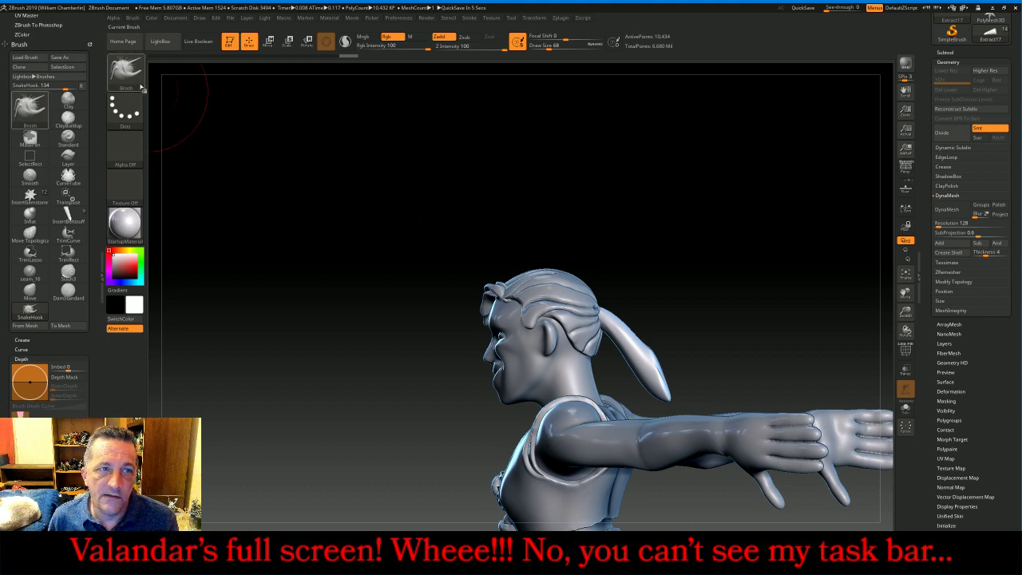
# - Fill out and smooth the ponytail's curved side profile with the Move brush at draw size 60
pyautogui.click(134, 79)
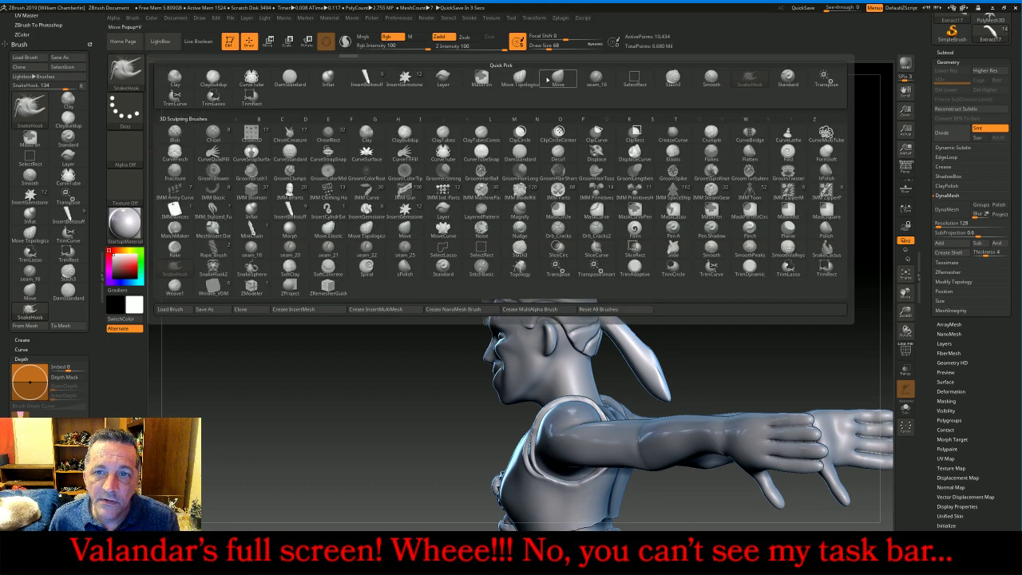
pyautogui.press('b')
pyautogui.press('m')
pyautogui.press('v')
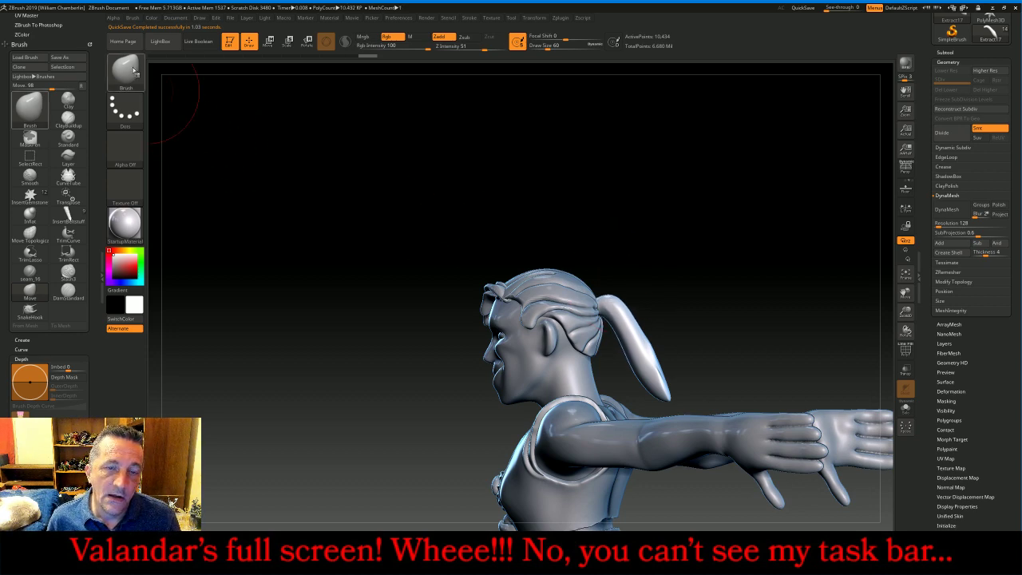
# - Thicken the upper part of the ponytail with the Inflat brush at draw size 66 and Z Intensity 6
pyautogui.press('b')
pyautogui.press('i')
pyautogui.press('n')
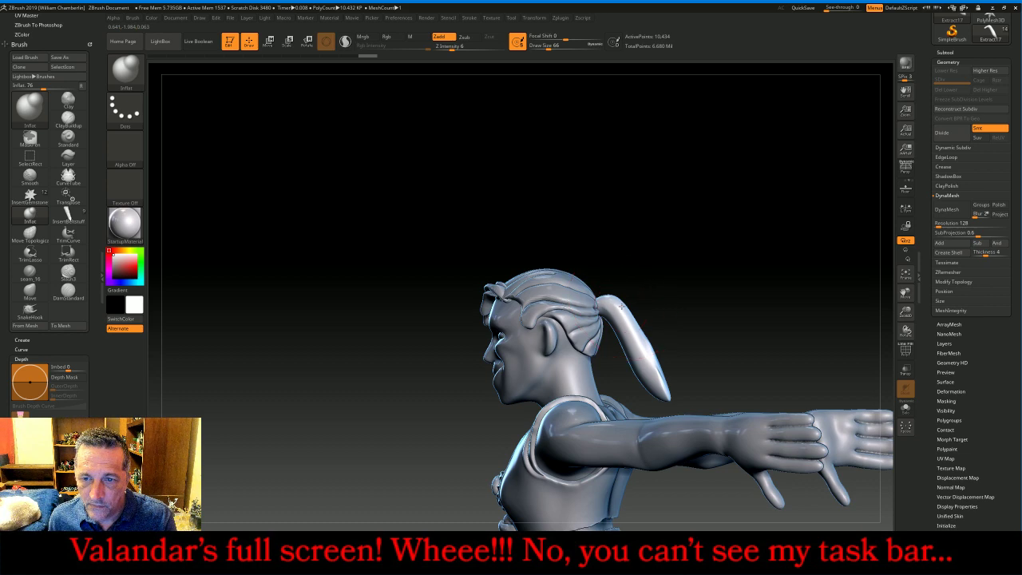
pyautogui.moveTo(716, 262); pyautogui.dragTo(637, 296)
pyautogui.moveTo(769, 213)
pyautogui.mouseDown()
pyautogui.moveTo(805, 196)
pyautogui.moveTo(819, 172)
pyautogui.moveTo(911, 164)
pyautogui.moveTo(837, 167)
pyautogui.mouseUp()
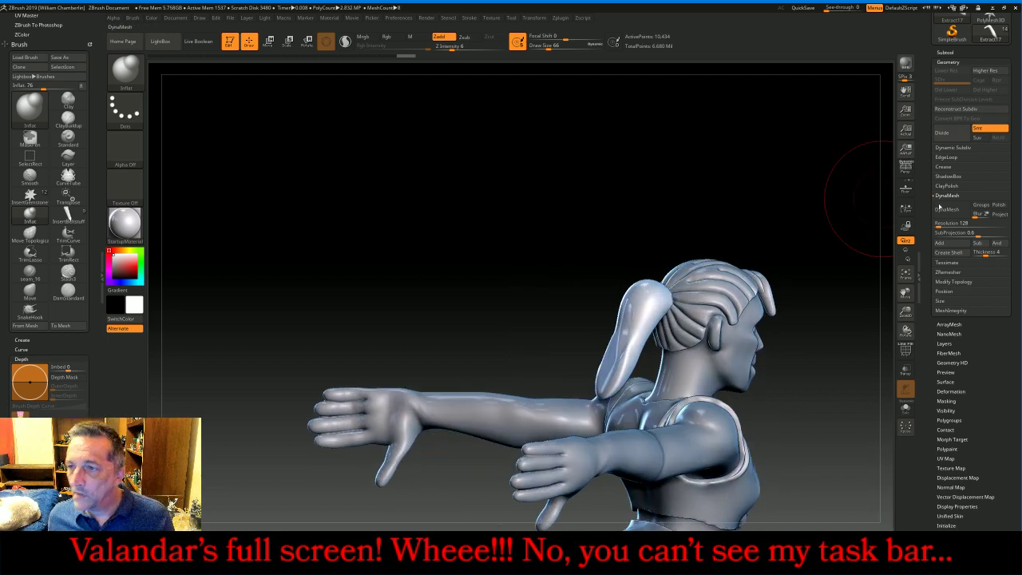
# - Divide the ponytail twice to subdivision level 3 and delete the lower levels
pyautogui.click(961, 136)
pyautogui.click(960, 138)
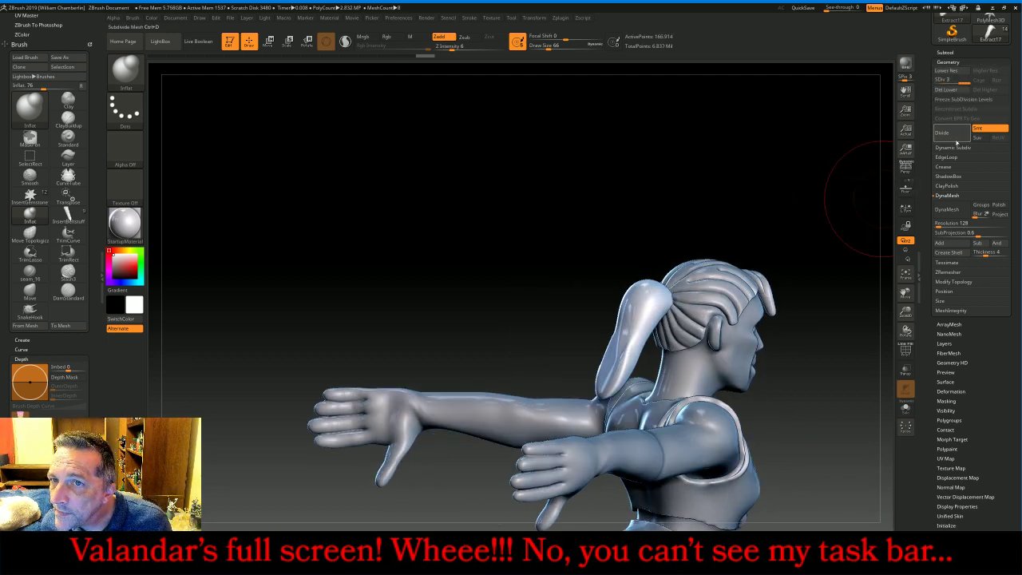
pyautogui.click(951, 91)
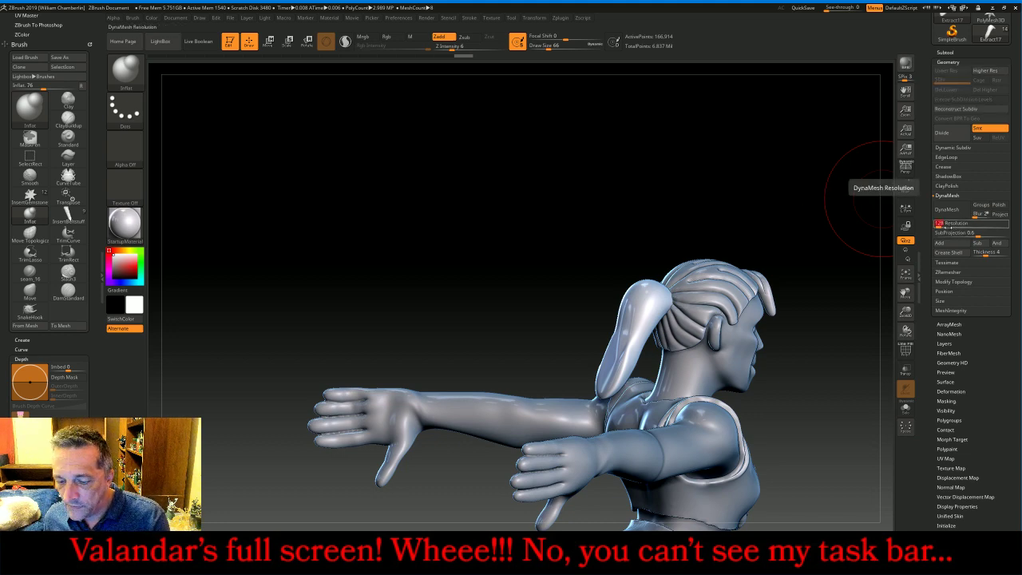
# - Remesh the ponytail with DynaMesh at resolution 512 and carve the first lengthwise hair grooves with the Slash3 brush at draw size 22
pyautogui.click(947, 209)
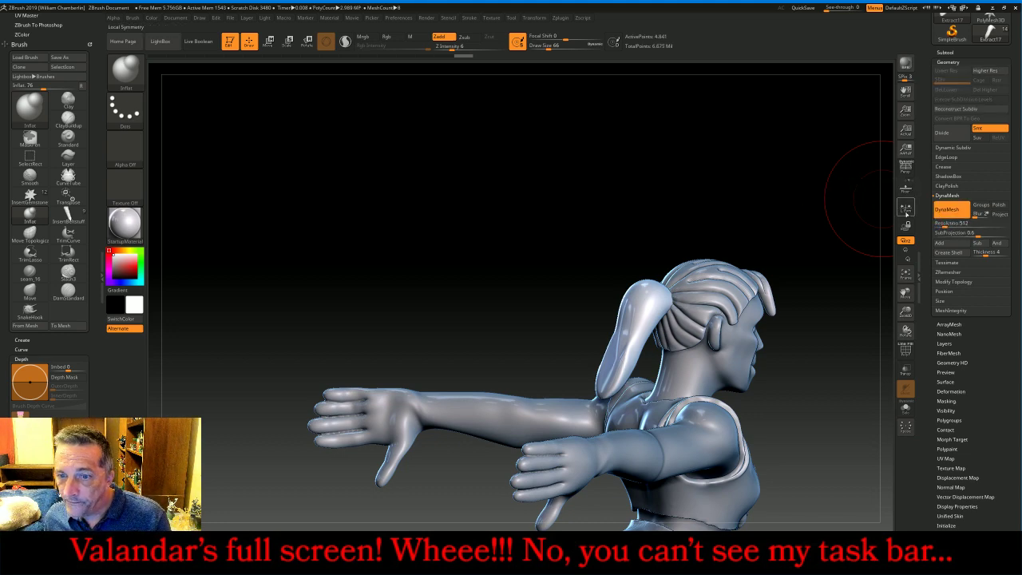
pyautogui.click(116, 68)
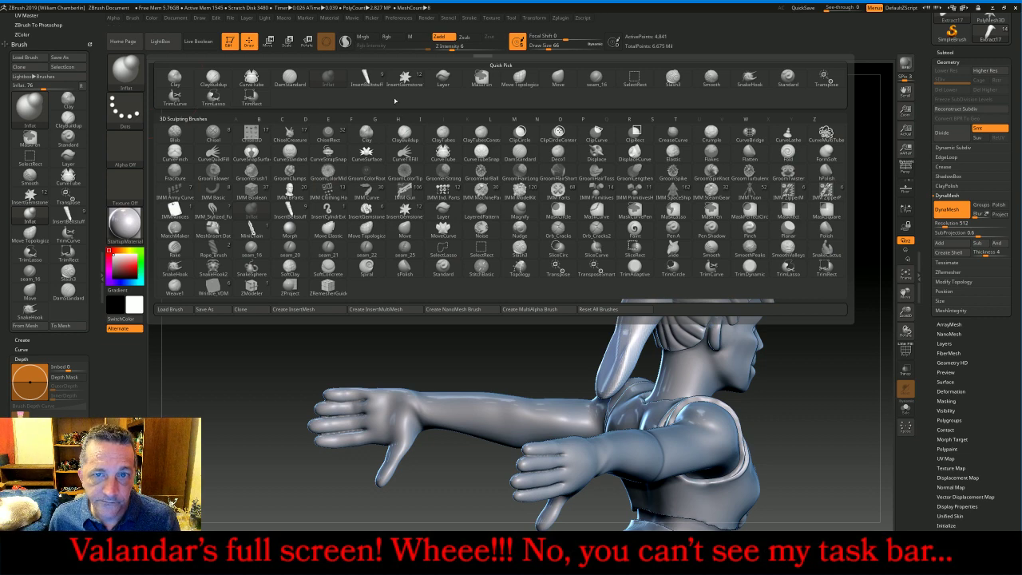
pyautogui.click(597, 80)
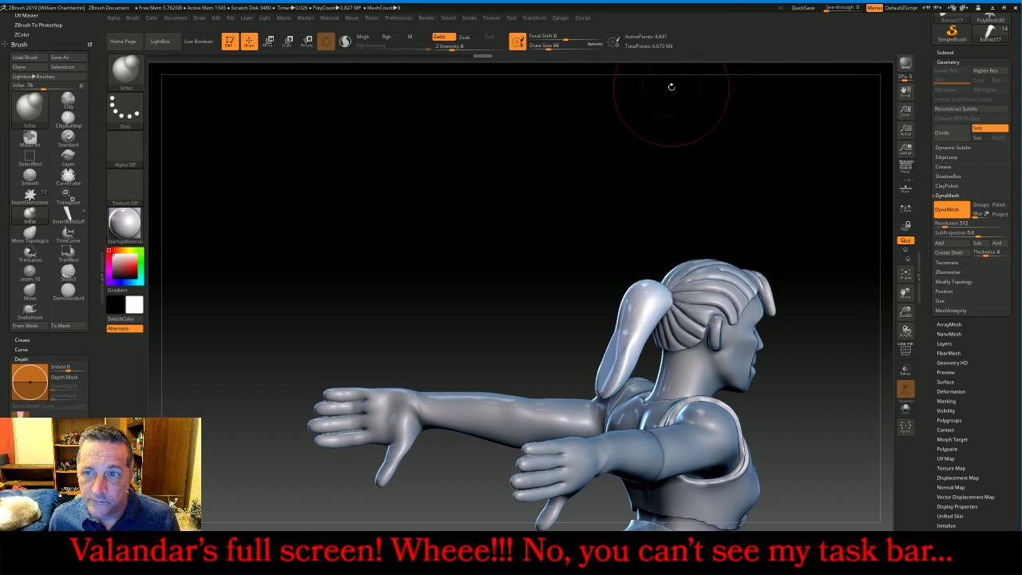
pyautogui.click(138, 69)
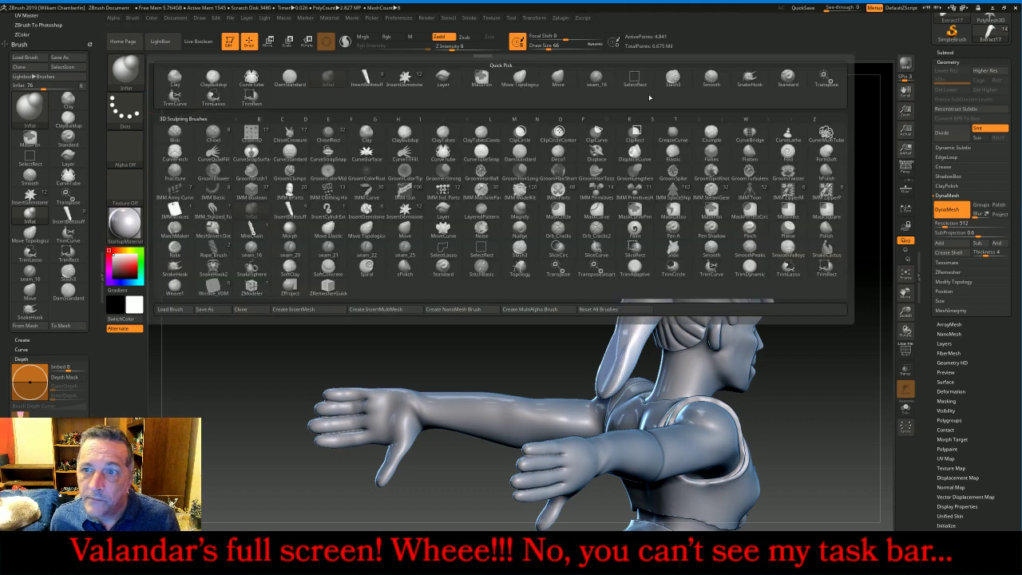
pyautogui.click(679, 81)
pyautogui.moveTo(768, 173); pyautogui.dragTo(713, 216)
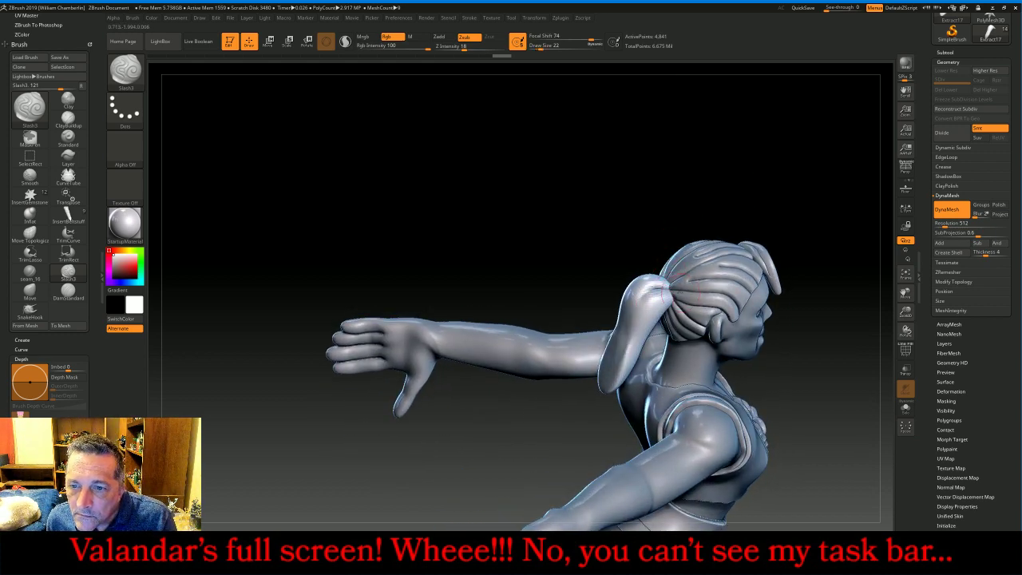
pyautogui.moveTo(669, 291); pyautogui.dragTo(632, 343)
pyautogui.moveTo(623, 207); pyautogui.dragTo(697, 271)
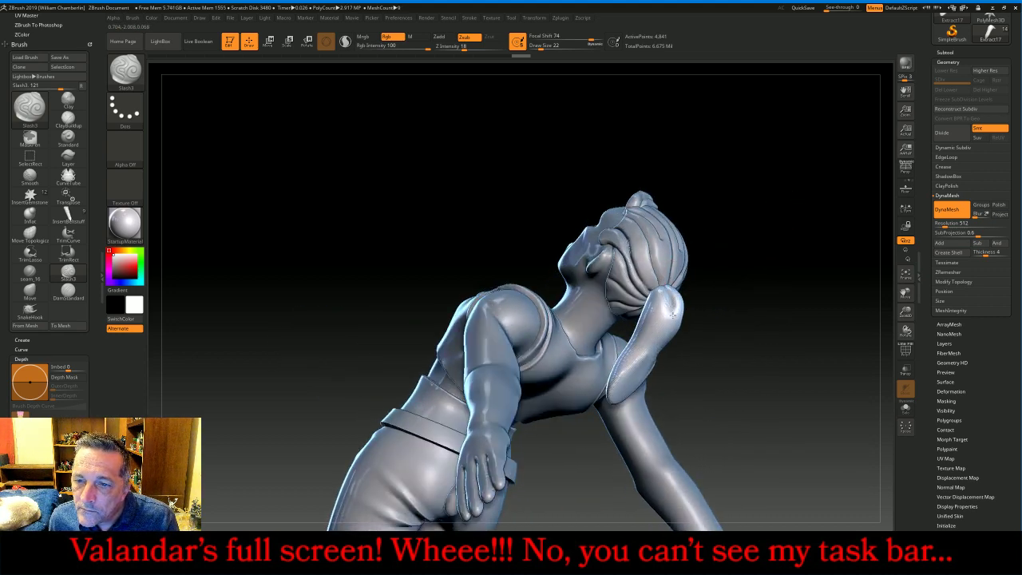
pyautogui.moveTo(657, 300)
pyautogui.mouseDown()
pyautogui.moveTo(658, 343)
pyautogui.moveTo(662, 297)
pyautogui.moveTo(635, 366)
pyautogui.mouseUp()
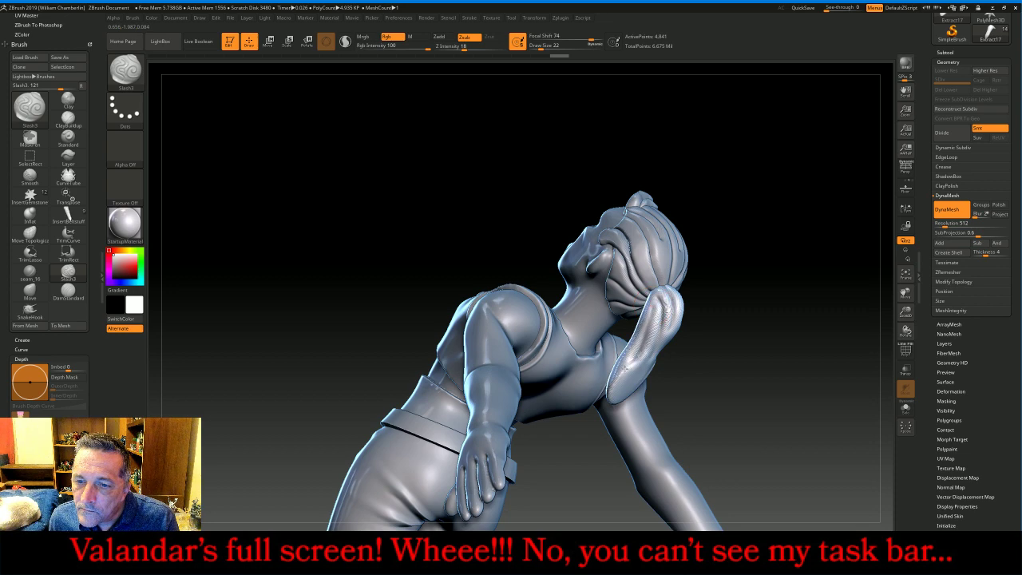
pyautogui.moveTo(754, 368); pyautogui.dragTo(705, 357)
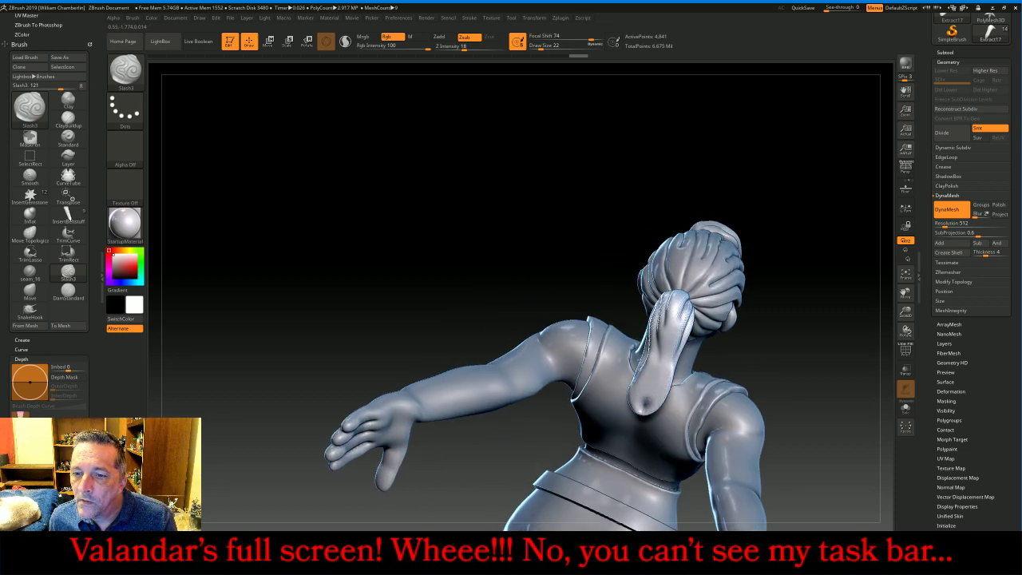
# - Carve more strand grooves along the remaining sides of the ponytail with Slash3, undoing one unwanted stroke
pyautogui.moveTo(814, 335); pyautogui.dragTo(691, 337)
pyautogui.moveTo(625, 260)
pyautogui.mouseDown()
pyautogui.moveTo(589, 238)
pyautogui.moveTo(581, 246)
pyautogui.mouseUp()
pyautogui.hotkey('ctrl', 'z')
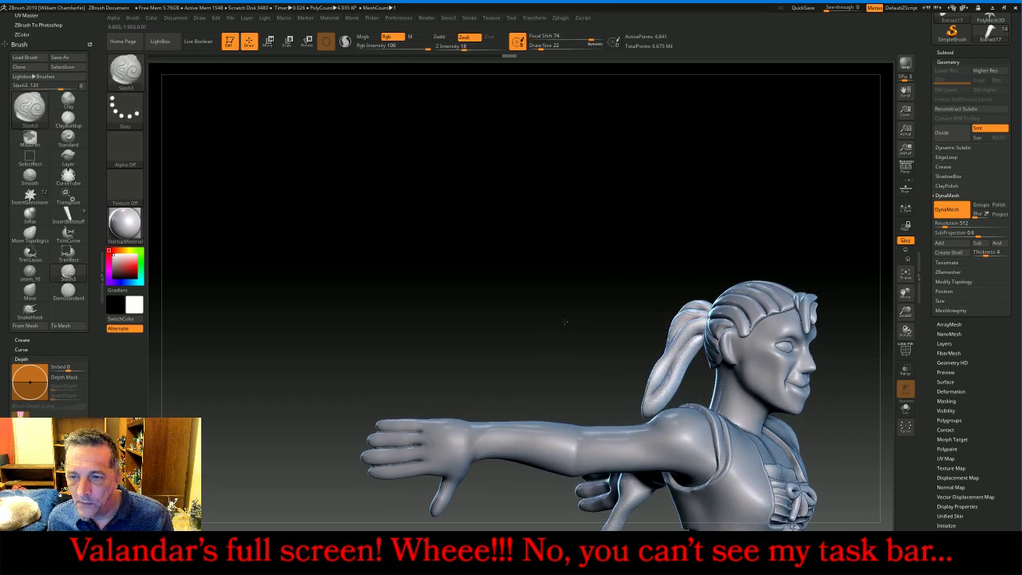
pyautogui.moveTo(629, 409); pyautogui.dragTo(375, 152)
pyautogui.moveTo(508, 221); pyautogui.dragTo(551, 267)
pyautogui.moveTo(832, 178); pyautogui.dragTo(814, 208)
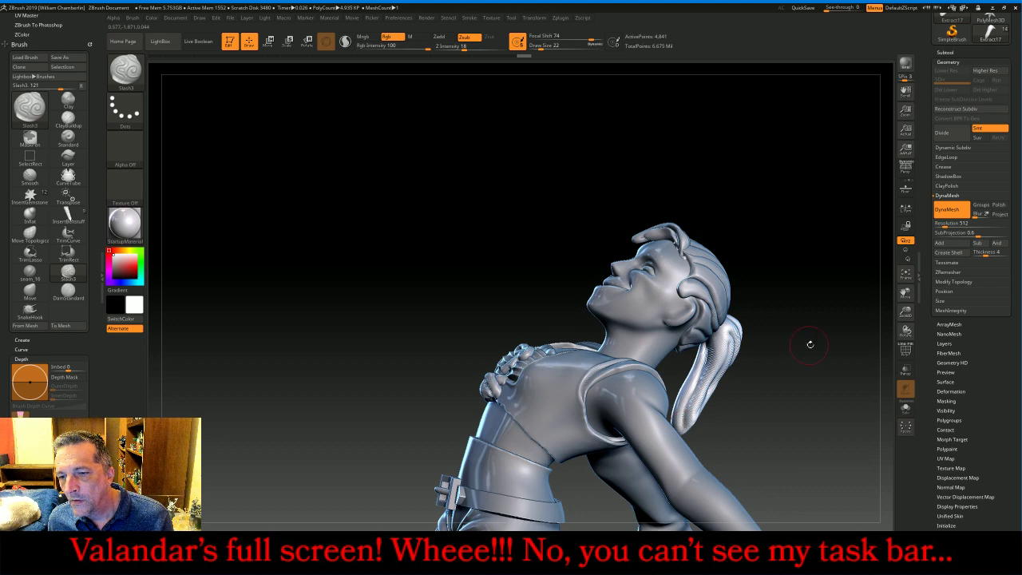
pyautogui.moveTo(810, 344); pyautogui.dragTo(720, 321)
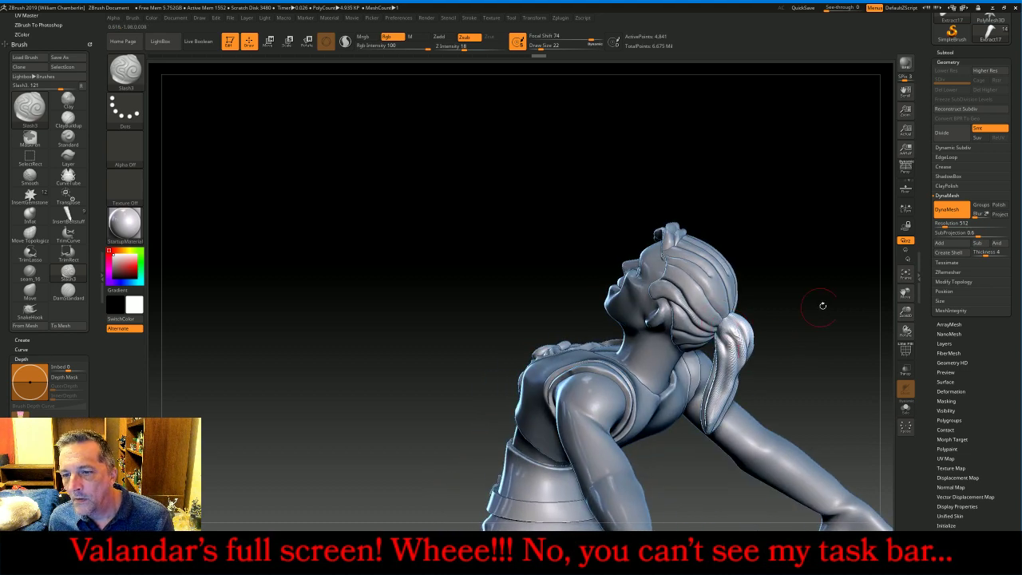
pyautogui.moveTo(822, 305); pyautogui.dragTo(878, 198)
# - Subdivide the grooved ponytail twice to level 3 and delete its lower subdivision levels
pyautogui.click(959, 134)
pyautogui.click(958, 135)
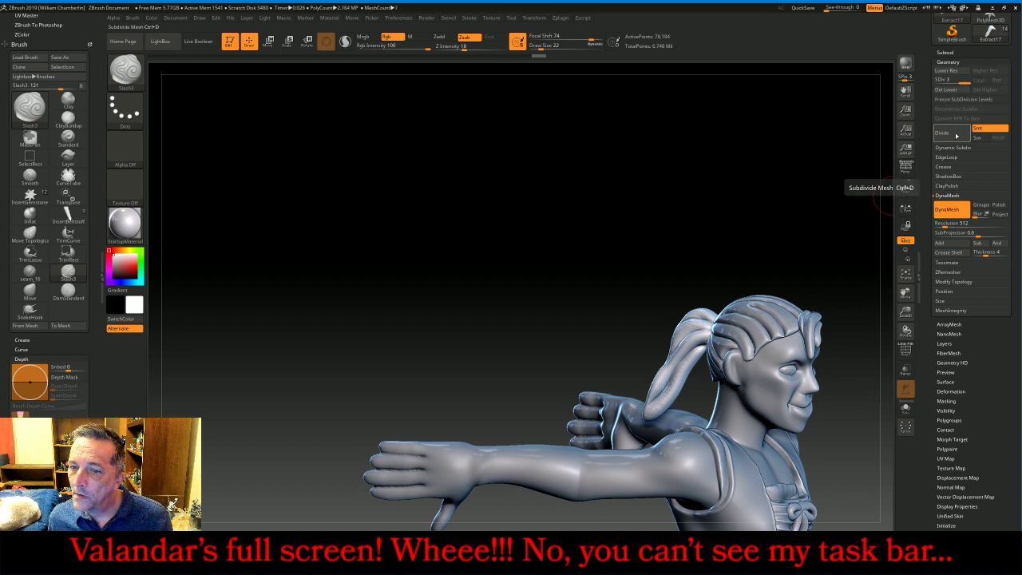
pyautogui.click(952, 90)
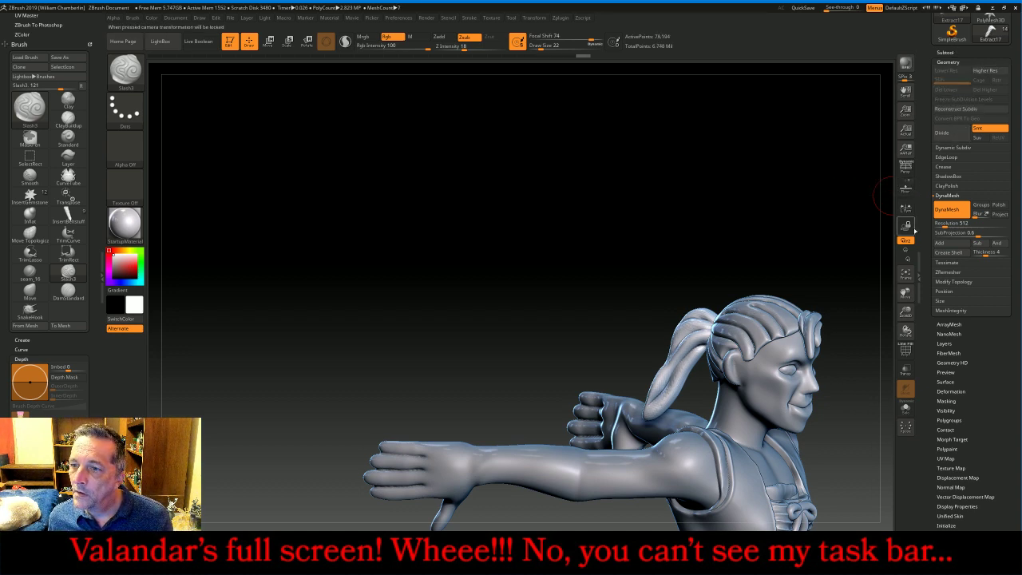
# - Merge all the costume and hair subtools below the Small figure down into the Small subtool
pyautogui.click(905, 276)
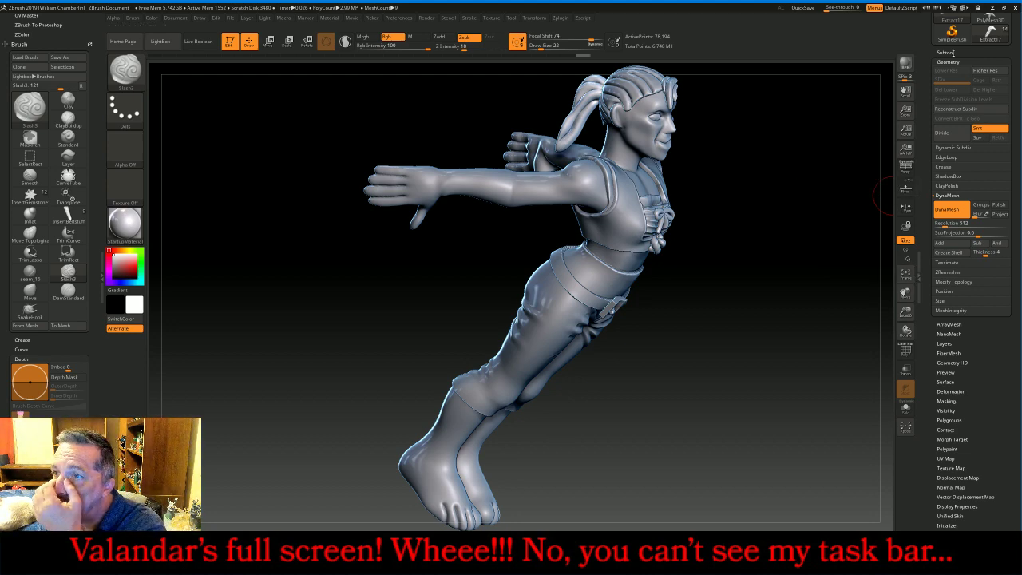
pyautogui.click(947, 51)
pyautogui.click(949, 128)
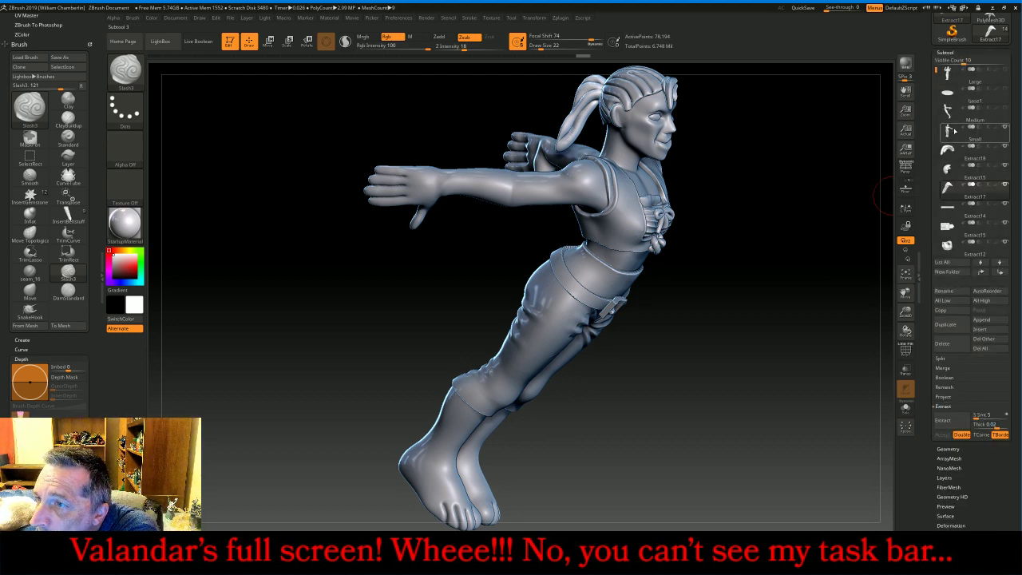
pyautogui.click(958, 369)
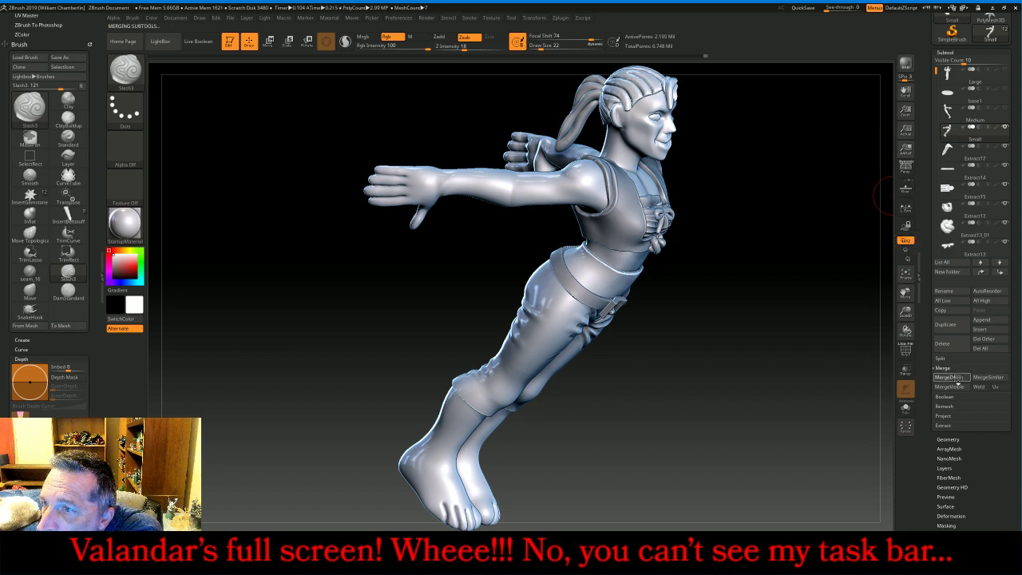
pyautogui.click(958, 380)
pyautogui.click(959, 380)
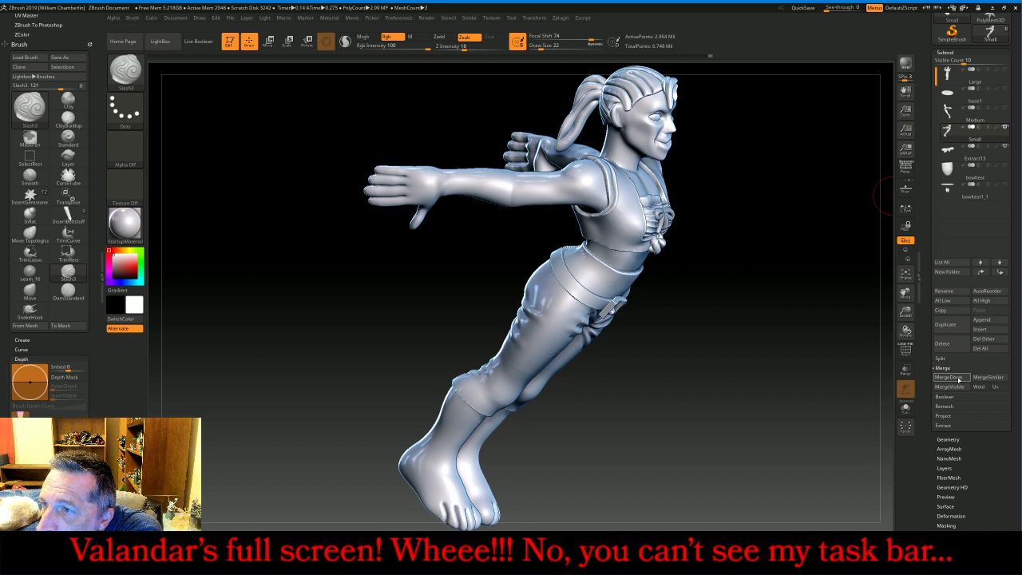
pyautogui.click(957, 380)
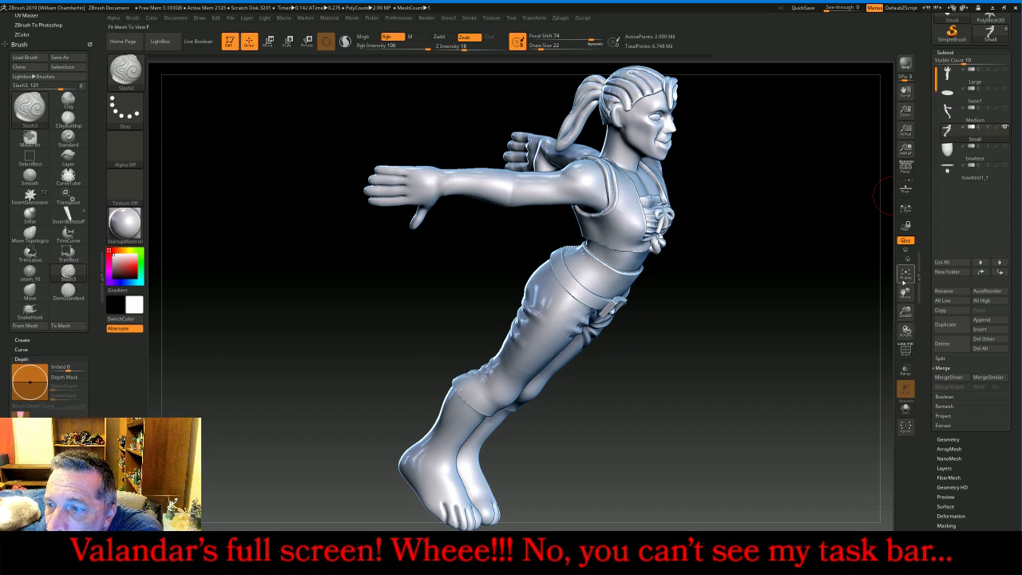
# - Show the Large, base1, Medium and both bowltest subtools and frame the whole goblet
pyautogui.moveTo(985, 111)
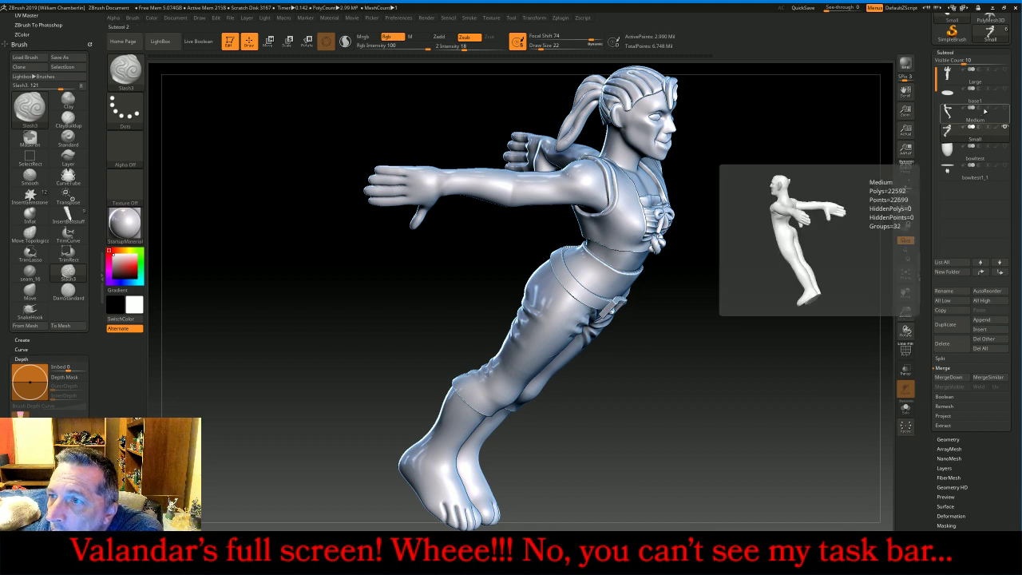
pyautogui.click(1006, 81)
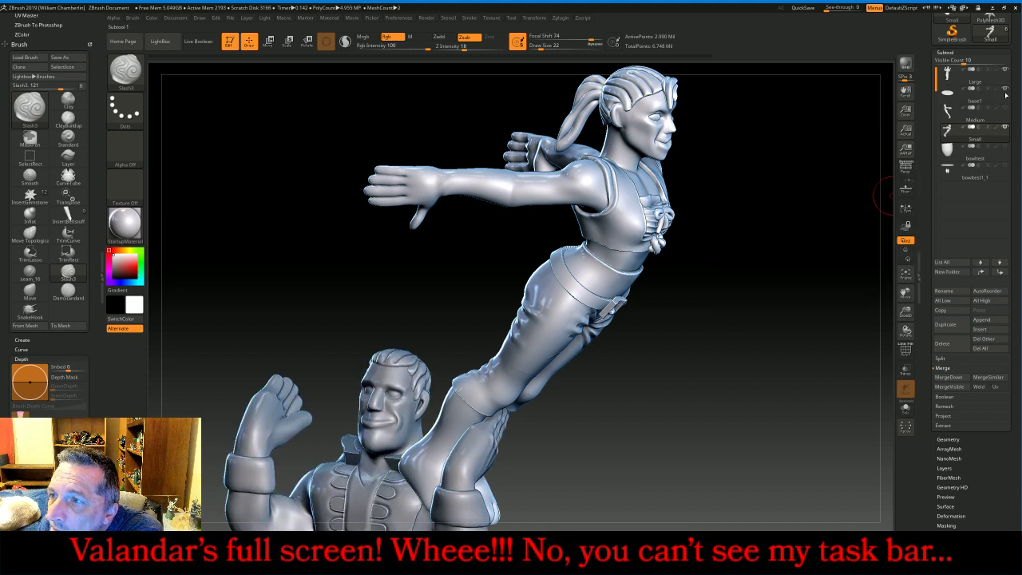
pyautogui.click(1005, 134)
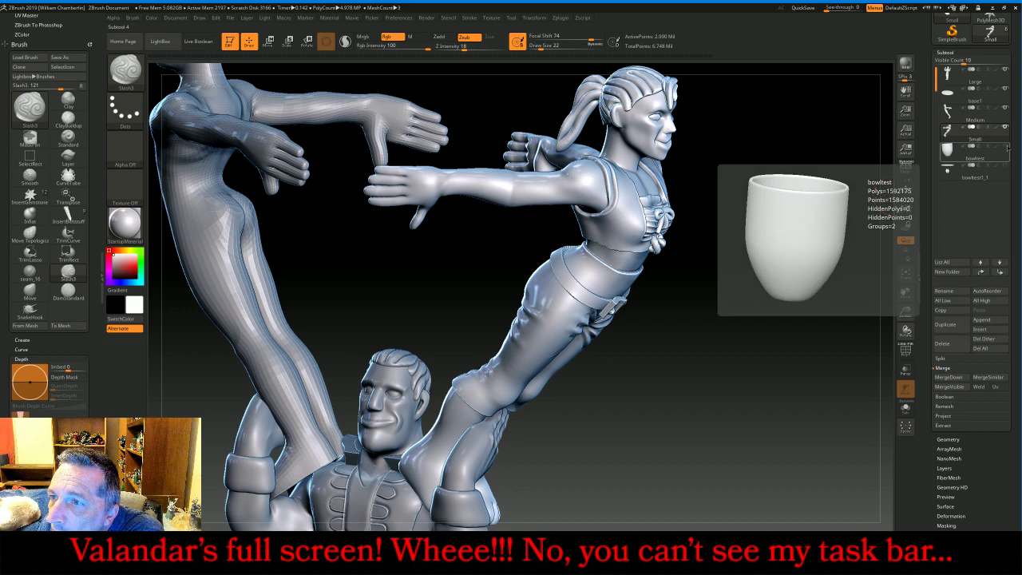
pyautogui.click(1006, 147)
pyautogui.click(1005, 167)
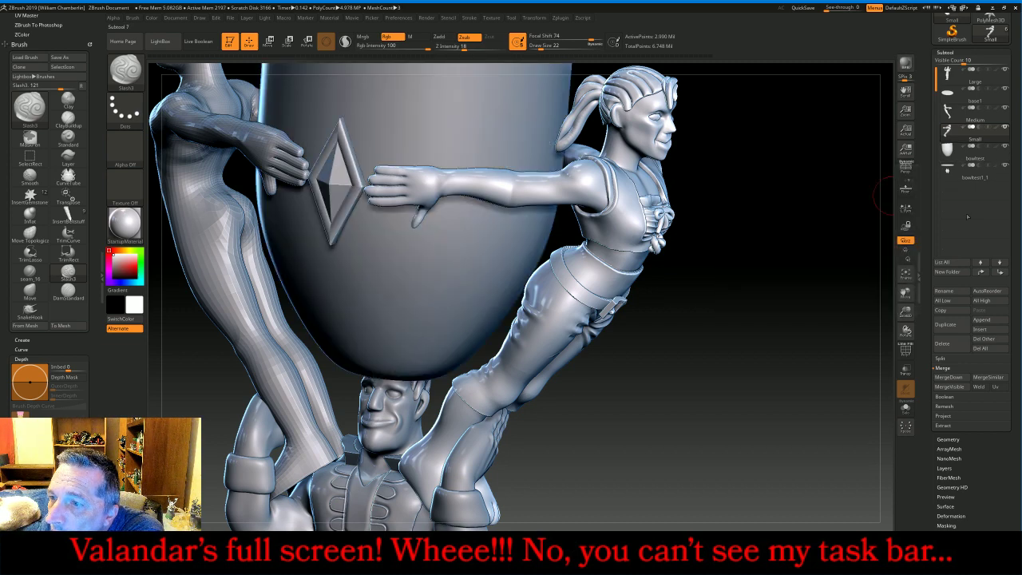
pyautogui.click(907, 275)
# - Inspect the assembled goblet from several angles and turn on perspective
pyautogui.moveTo(710, 381); pyautogui.dragTo(729, 368)
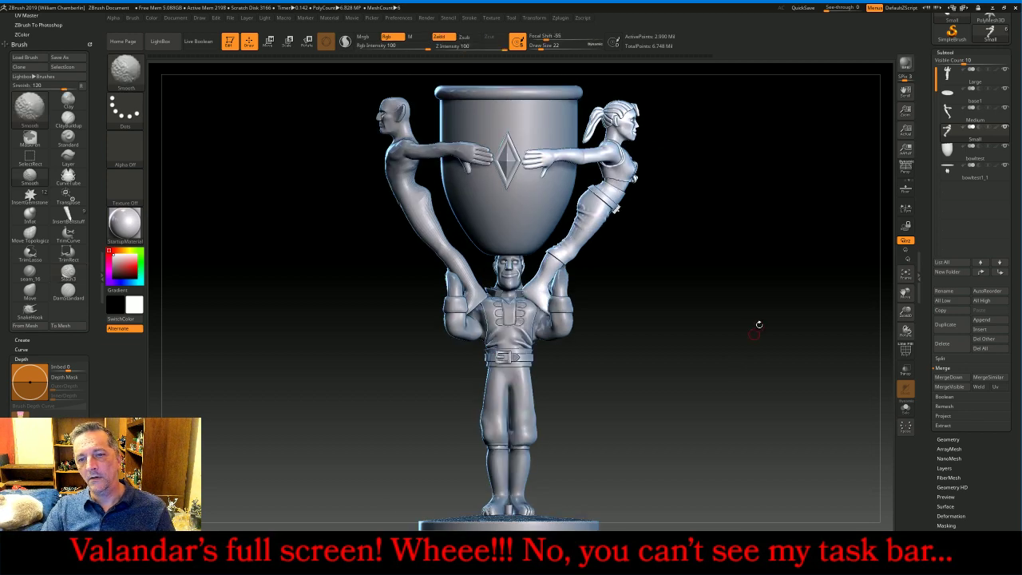
pyautogui.moveTo(763, 316); pyautogui.dragTo(783, 315)
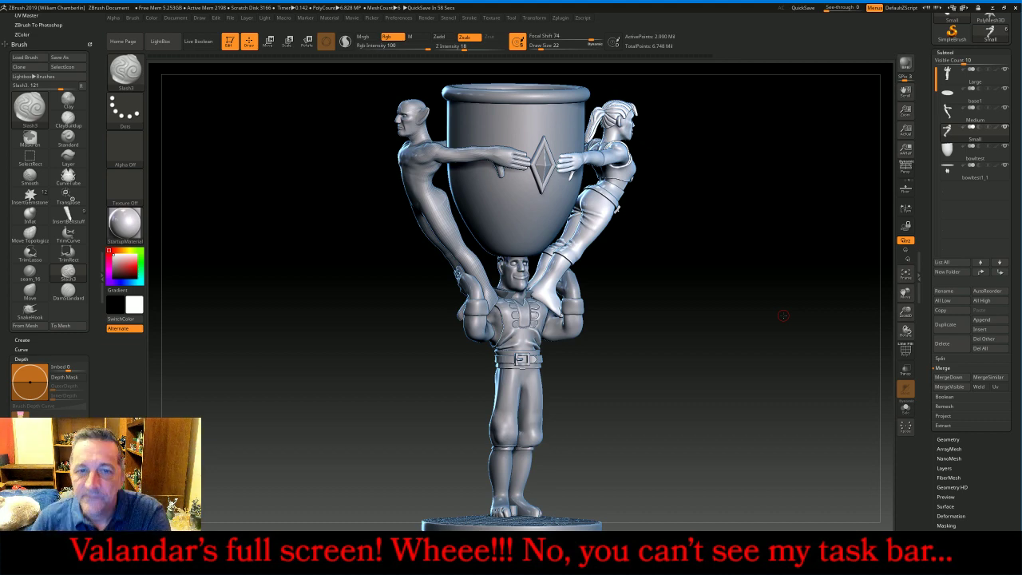
pyautogui.moveTo(783, 315); pyautogui.dragTo(744, 304)
pyautogui.moveTo(743, 305); pyautogui.dragTo(744, 314)
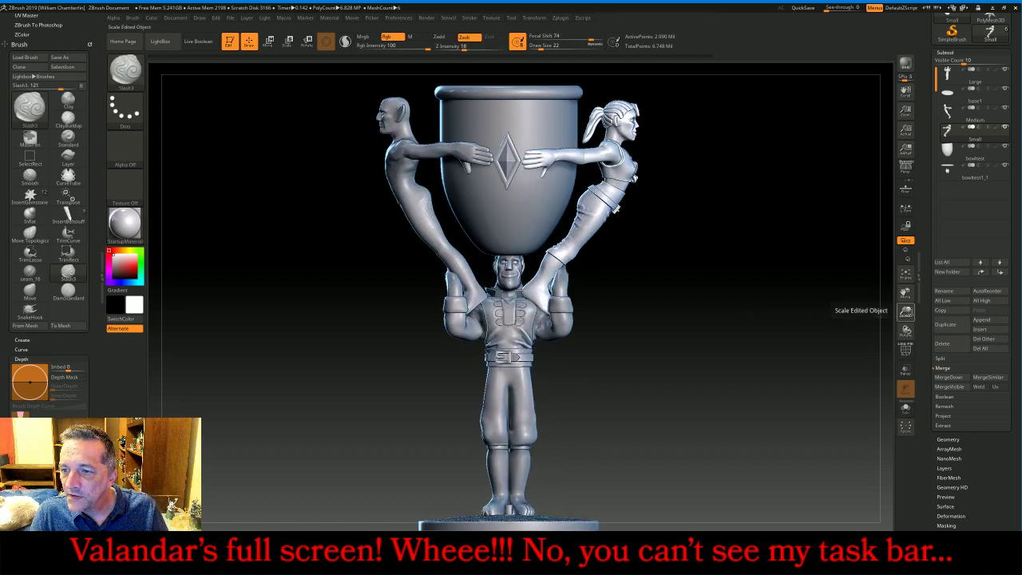
pyautogui.click(905, 168)
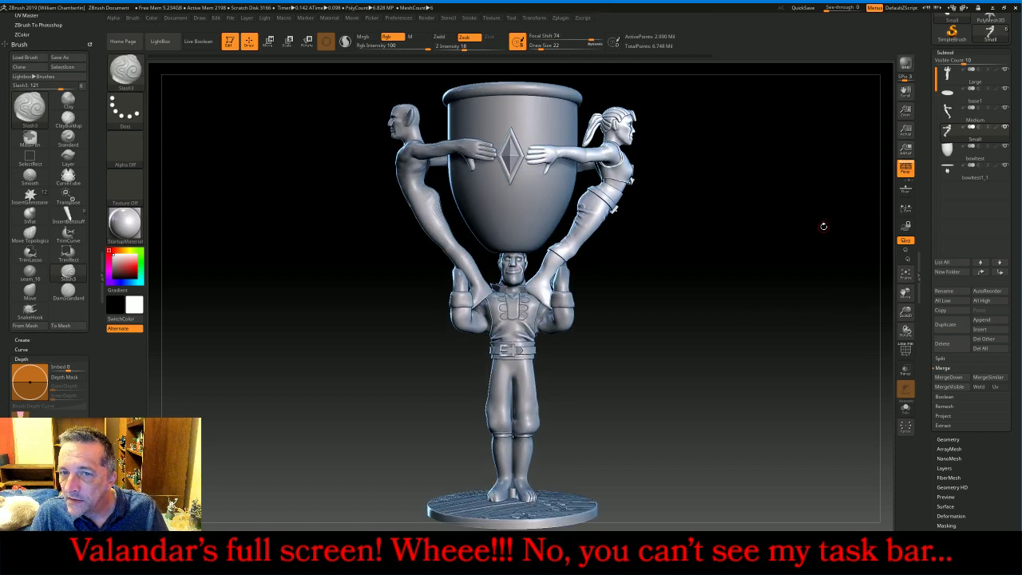
pyautogui.moveTo(823, 226)
pyautogui.mouseDown()
pyautogui.moveTo(803, 226)
pyautogui.moveTo(835, 224)
pyautogui.mouseUp()
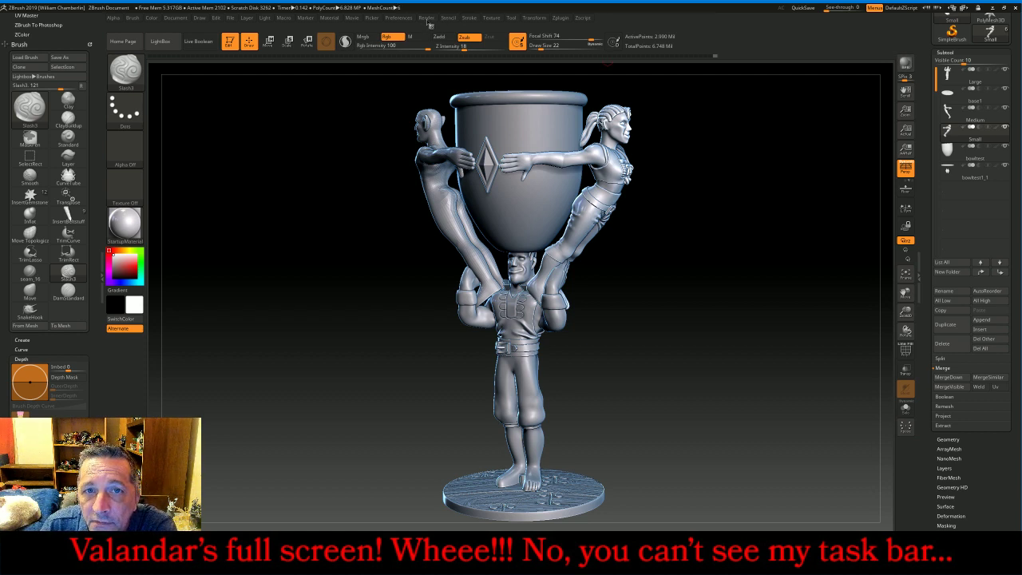
# - Render the goblet at Best quality and return to Preview render mode
pyautogui.click(426, 18)
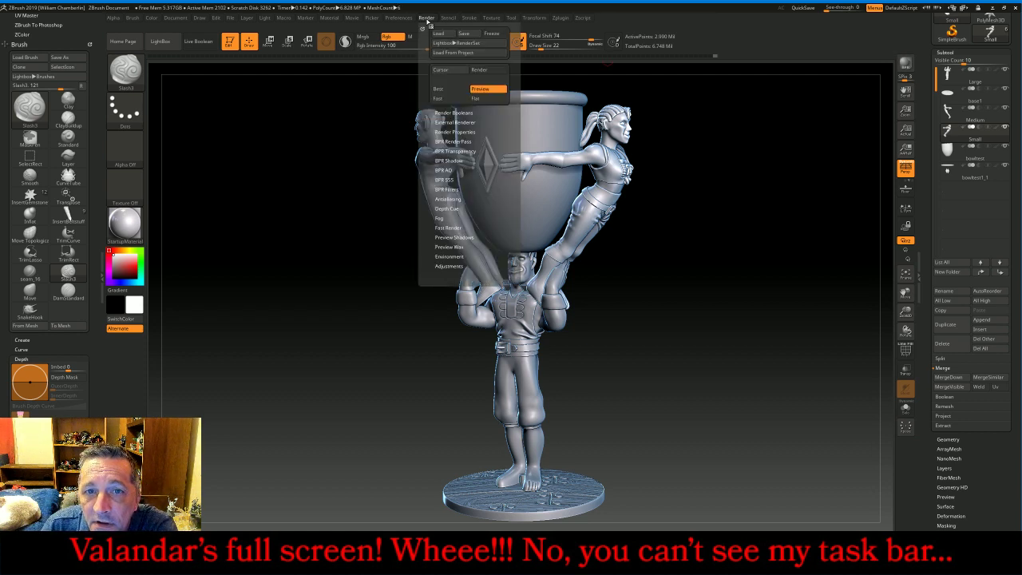
pyautogui.click(437, 89)
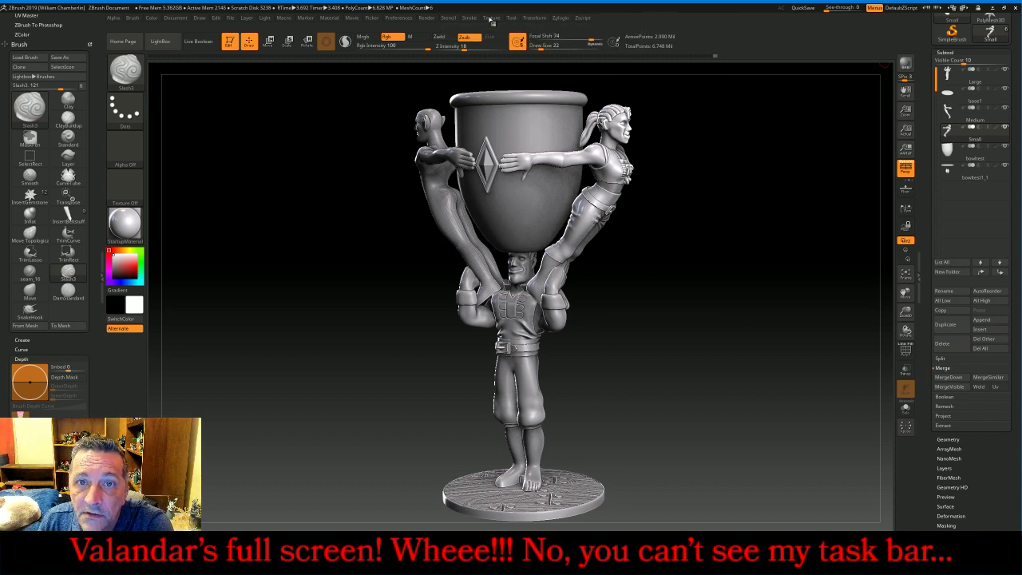
pyautogui.click(429, 18)
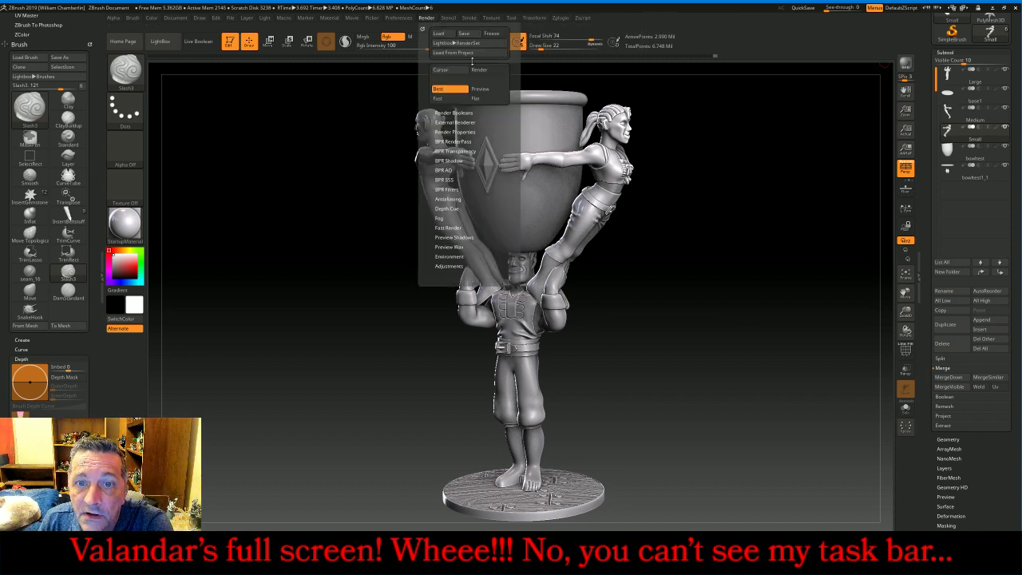
pyautogui.click(480, 89)
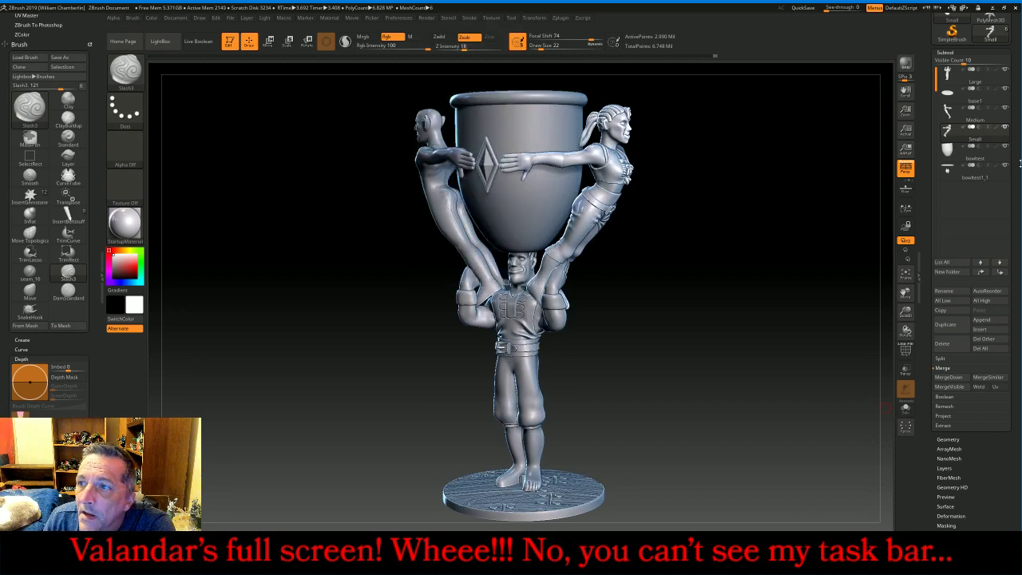
# - Save the whole tool as Goblet.ZTL in the Acrobats folder under COMMISSIONS
pyautogui.moveTo(1012, 16); pyautogui.dragTo(1011, 172)
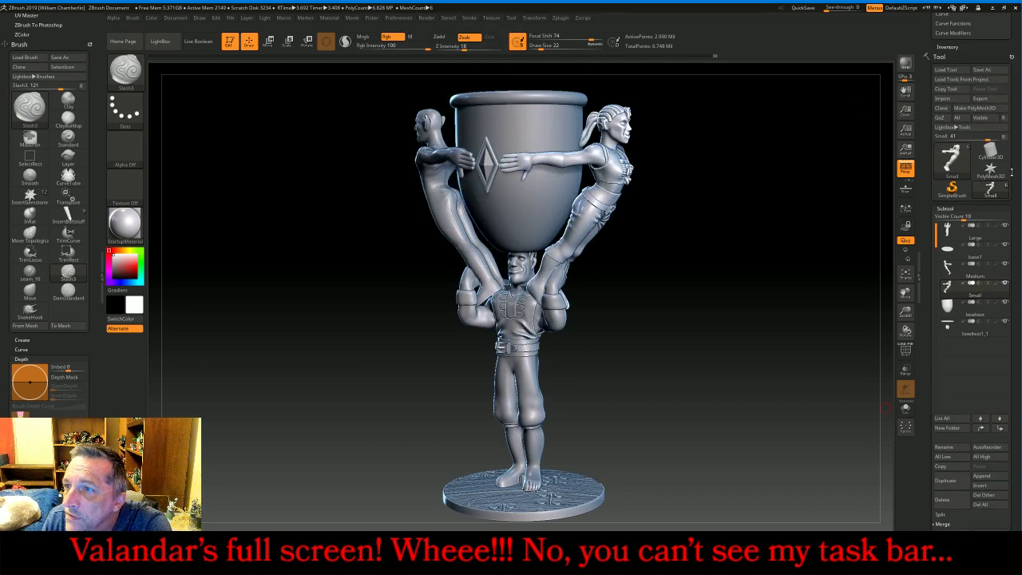
pyautogui.click(982, 70)
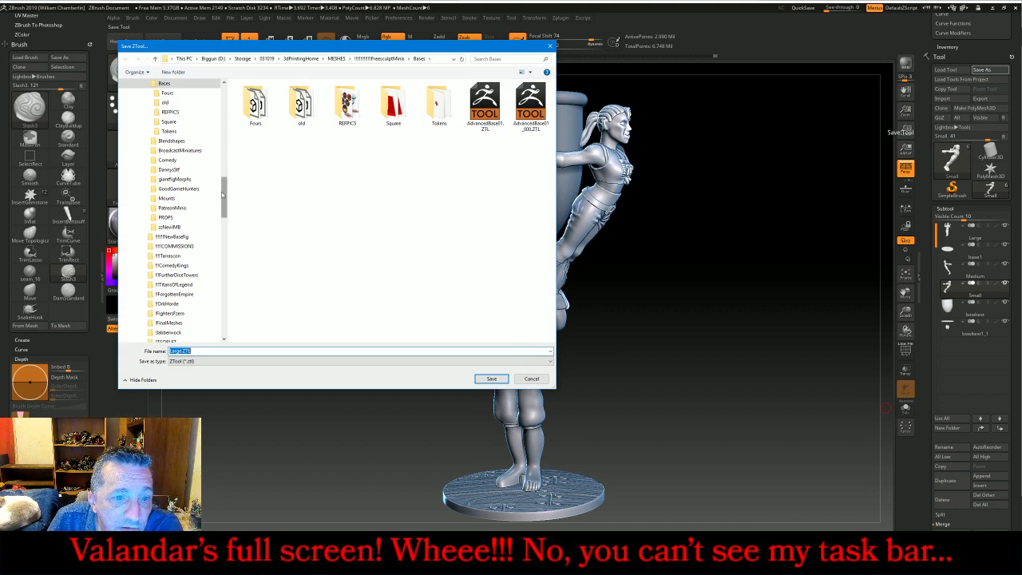
pyautogui.click(174, 246)
pyautogui.click(249, 96)
pyautogui.doubleClick(249, 96)
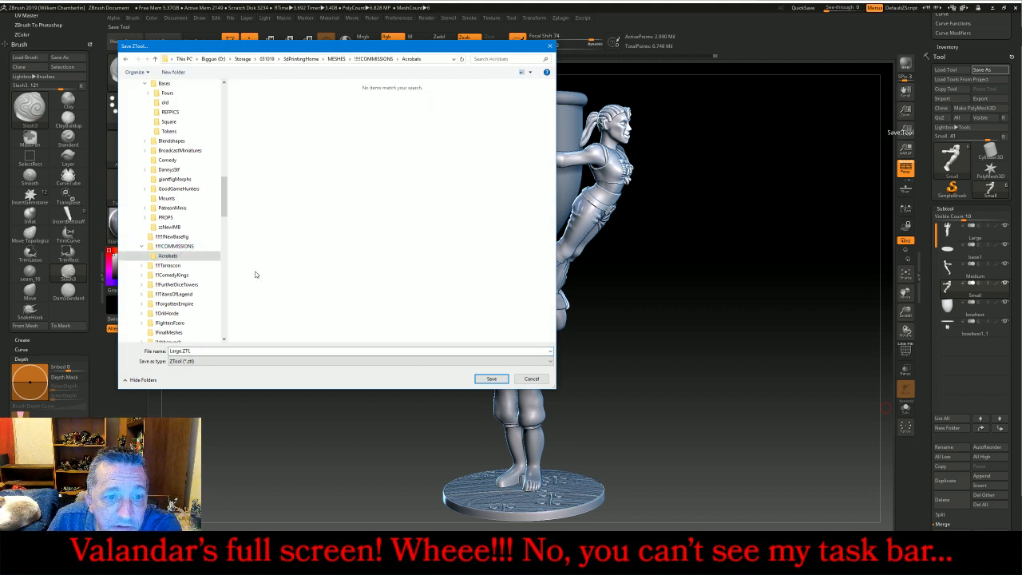
pyautogui.click(234, 351)
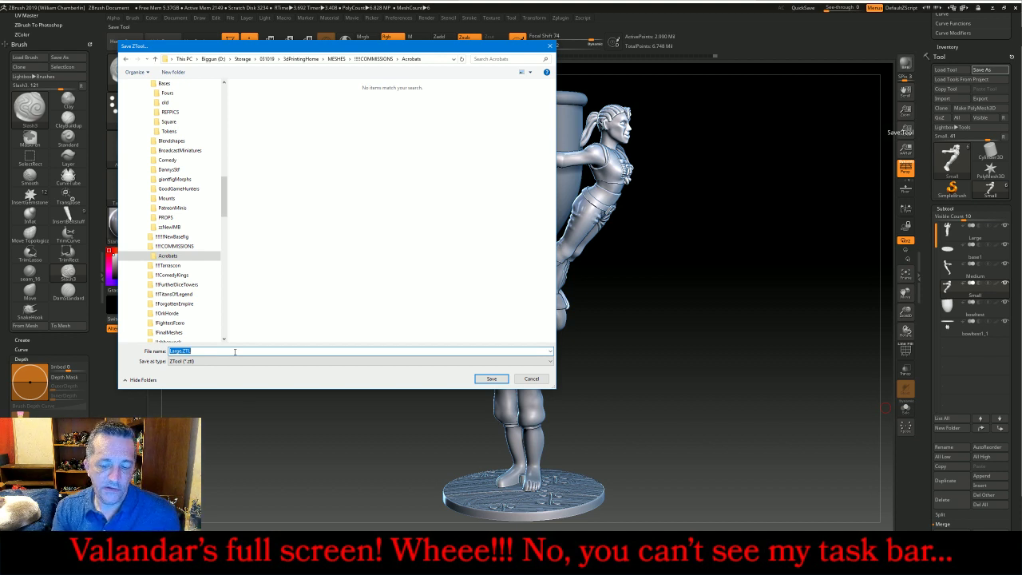
pyautogui.press('BackSpace')
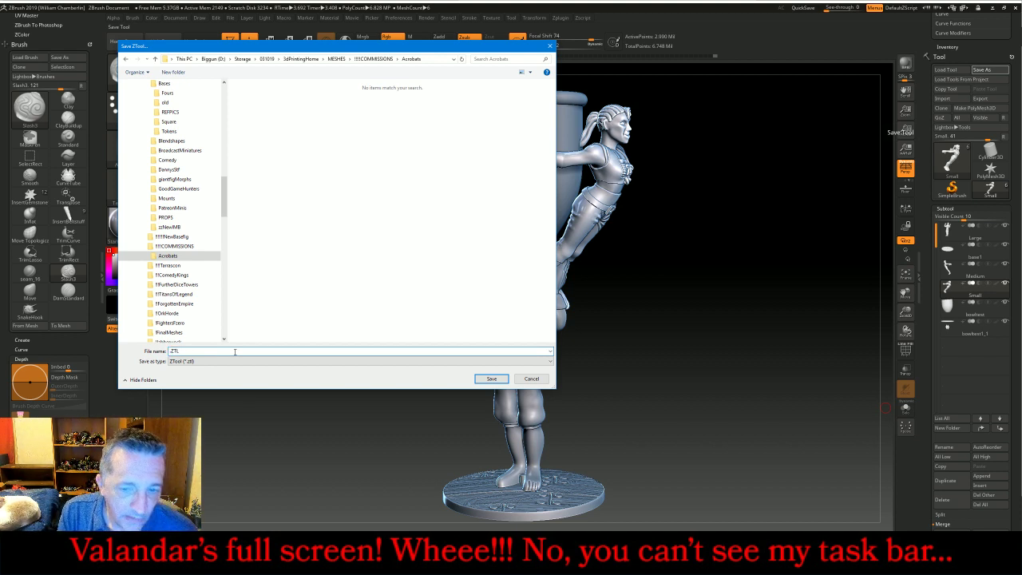
pyautogui.write('Goblet')
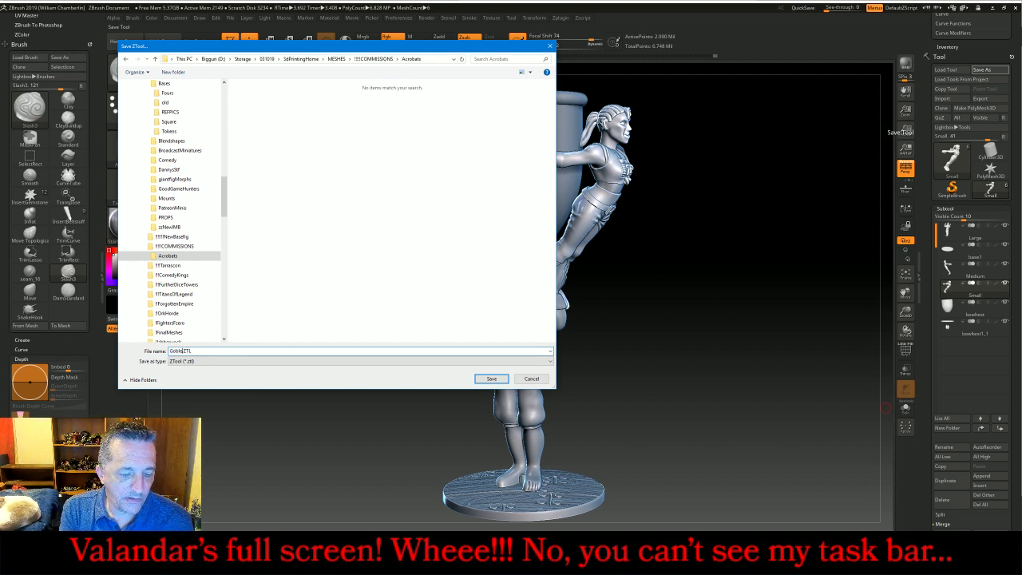
pyautogui.press('Return')
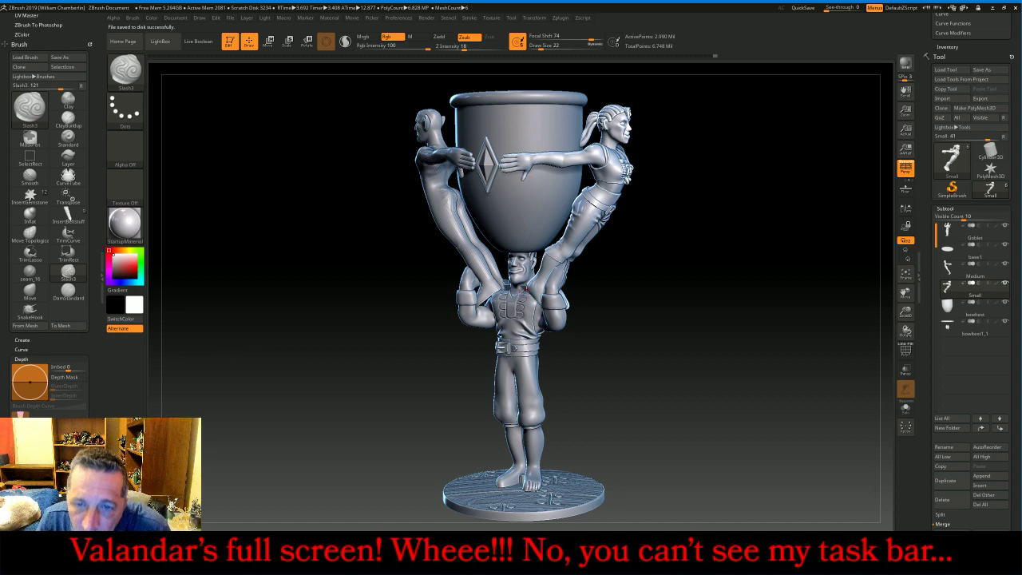
pyautogui.moveTo(708, 317); pyautogui.dragTo(681, 321)
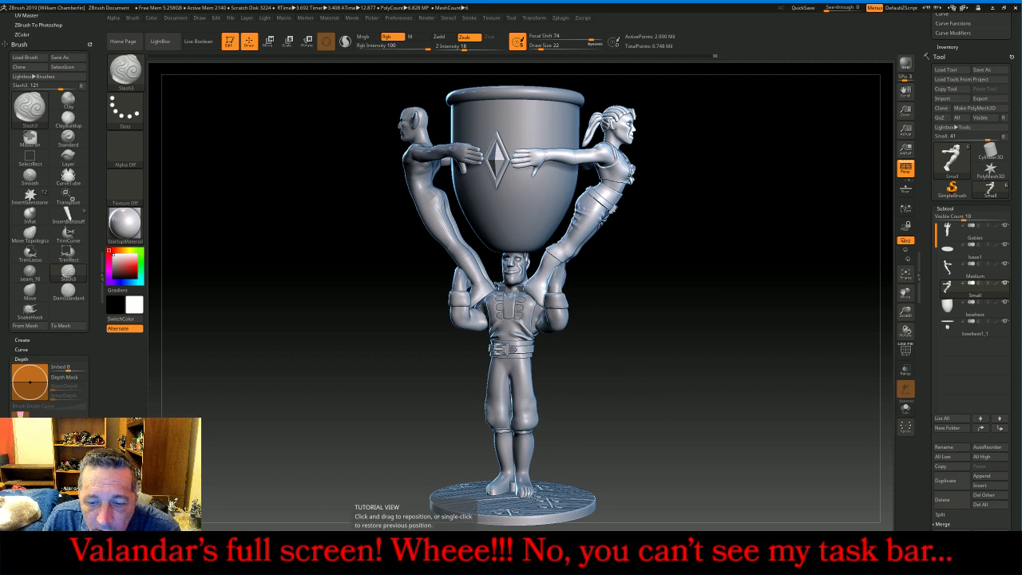